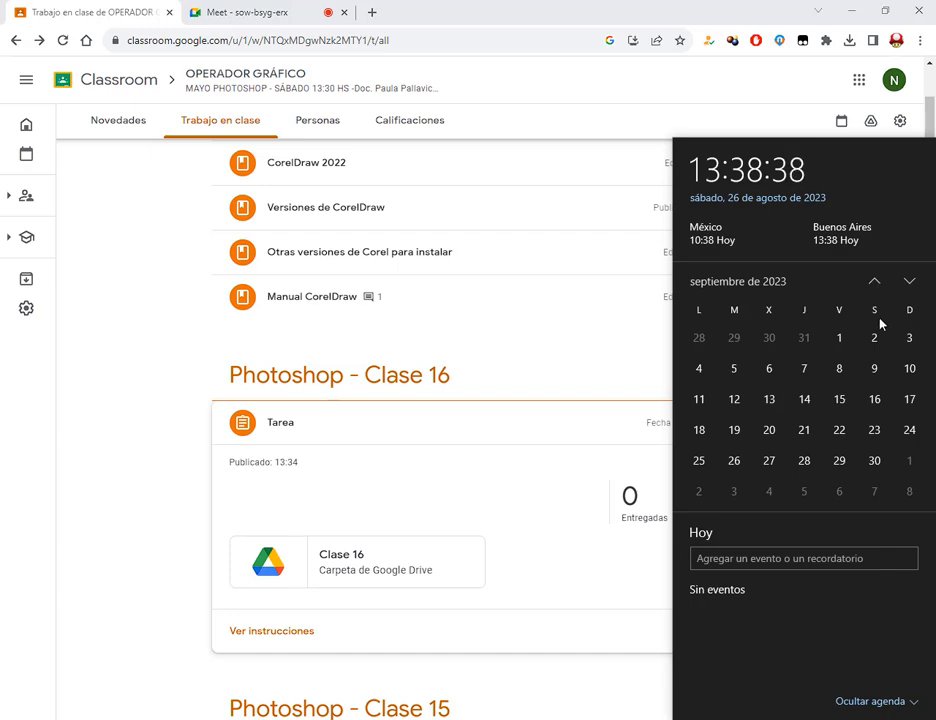
Step: Check the system calendar and the Meet call chat alongside the Photoshop - Clase 16 assignment in Classroom
click(181, 359)
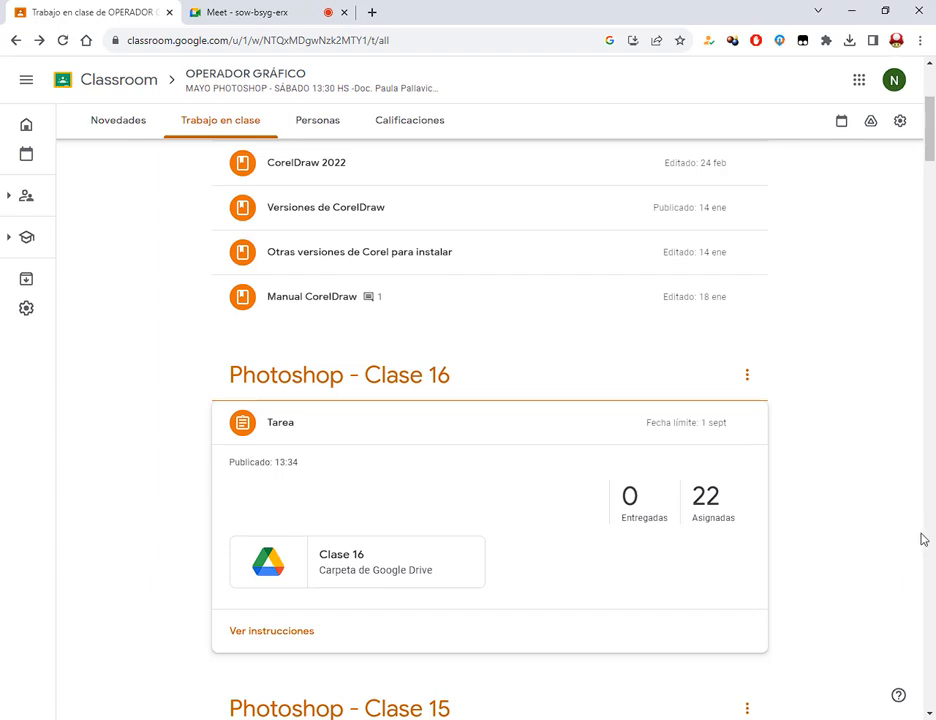
click(300, 10)
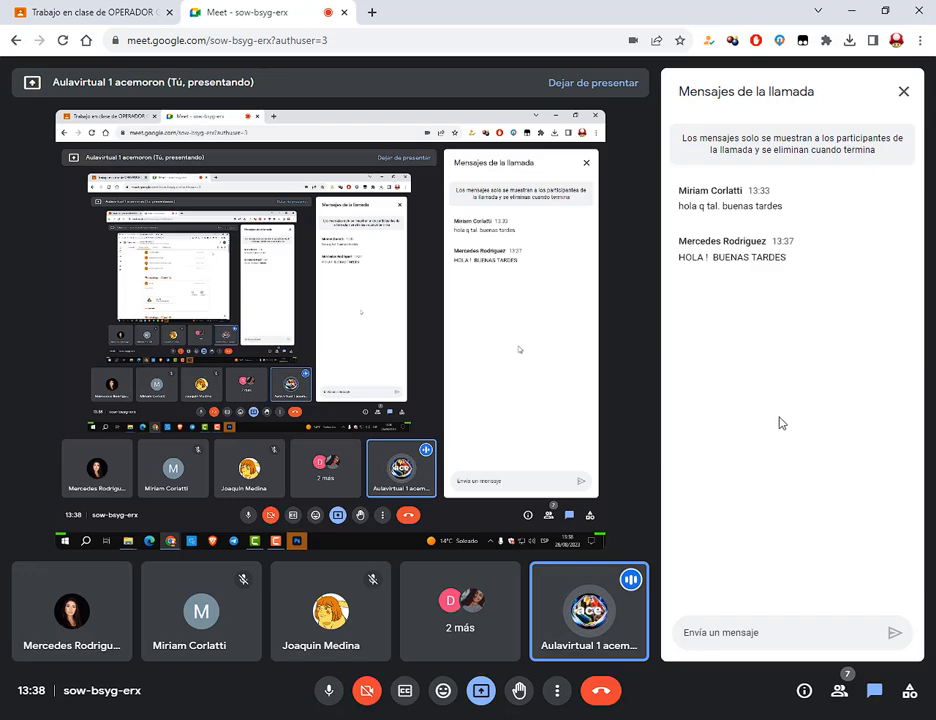
click(155, 12)
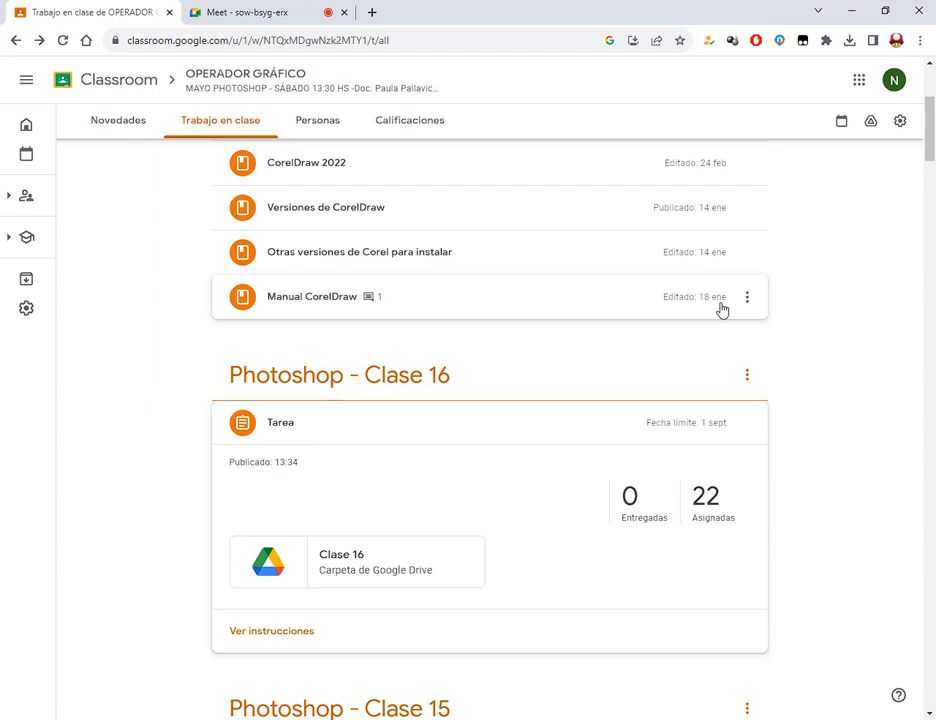
click(868, 719)
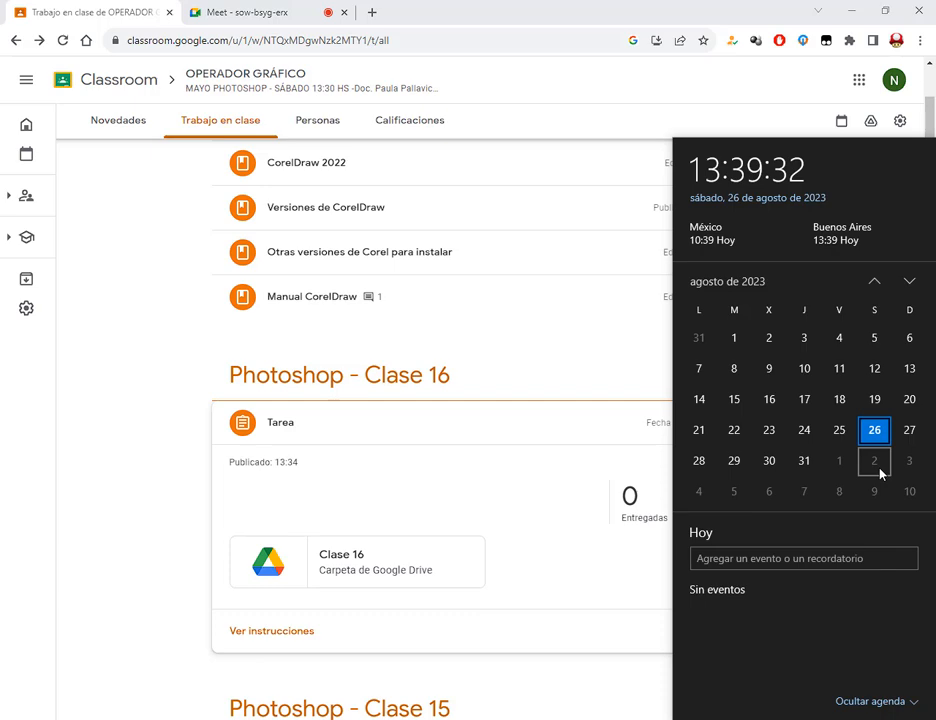
click(637, 8)
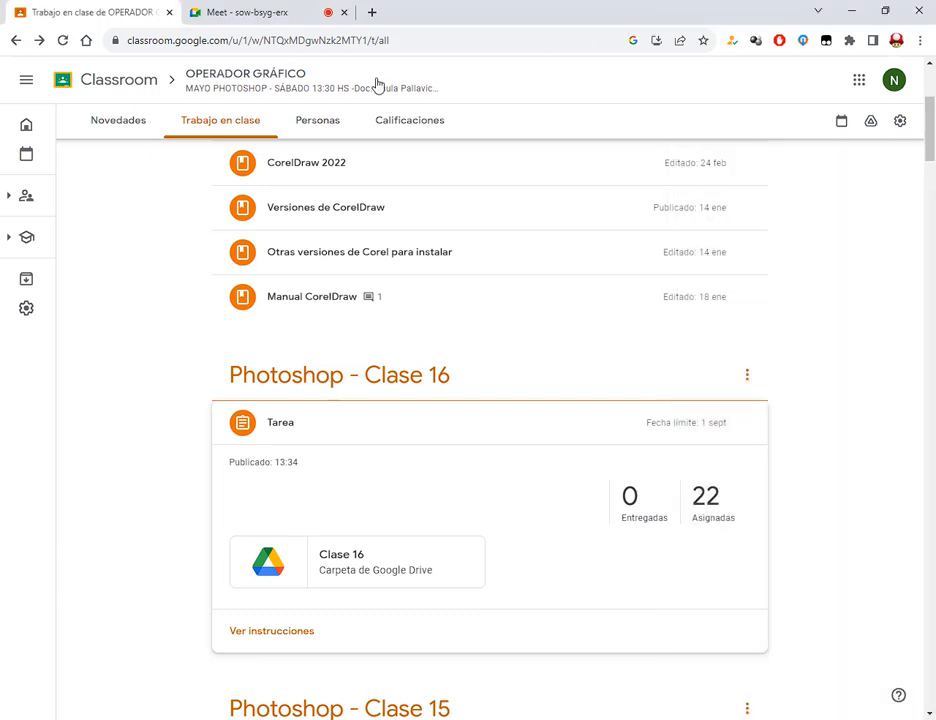
click(274, 10)
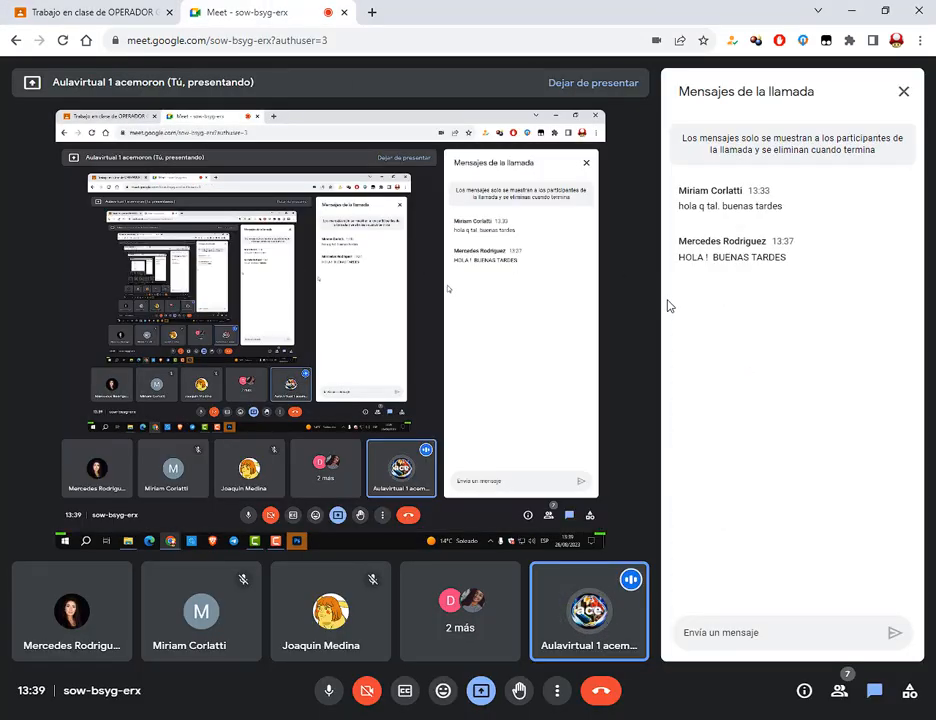
click(113, 8)
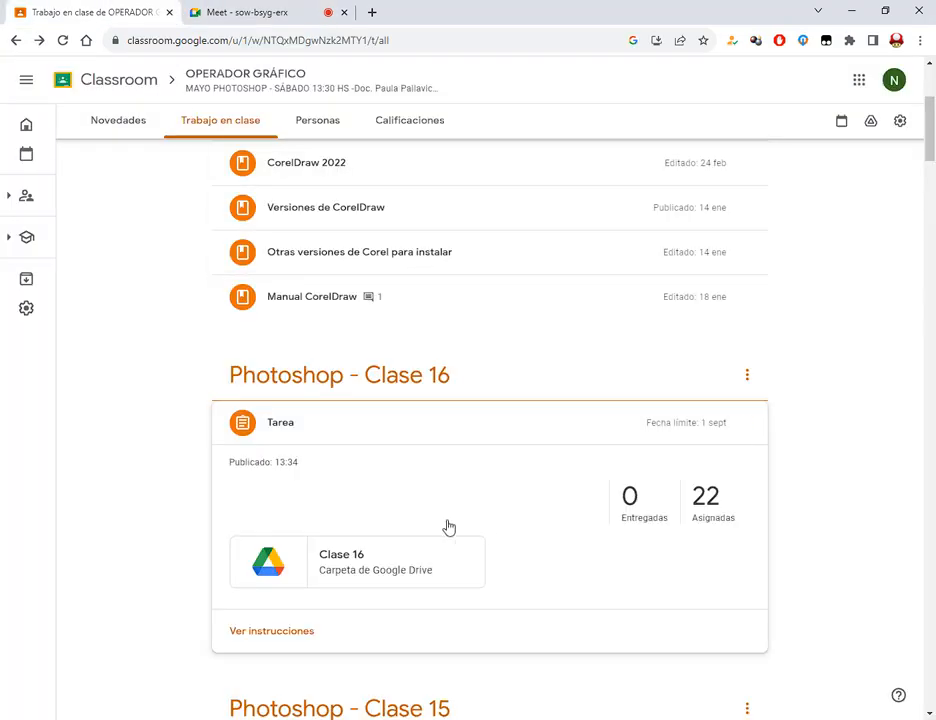
Step: View the assignment's Clase 16 Drive folder and its Filtro Punto de fuga subfolder, and return to the Meet call
click(351, 509)
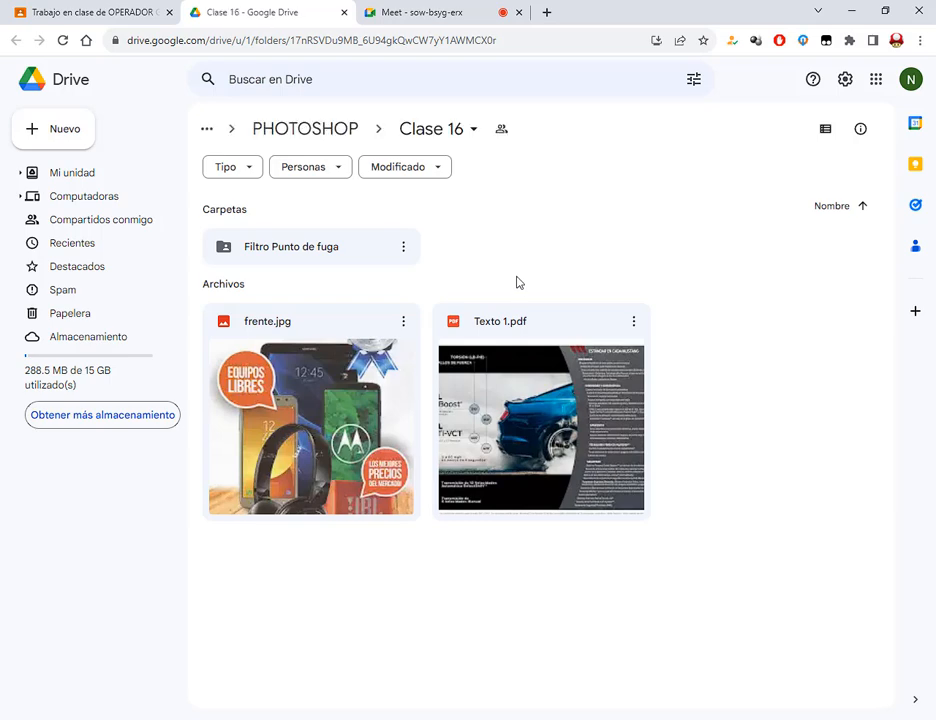
double_click(324, 253)
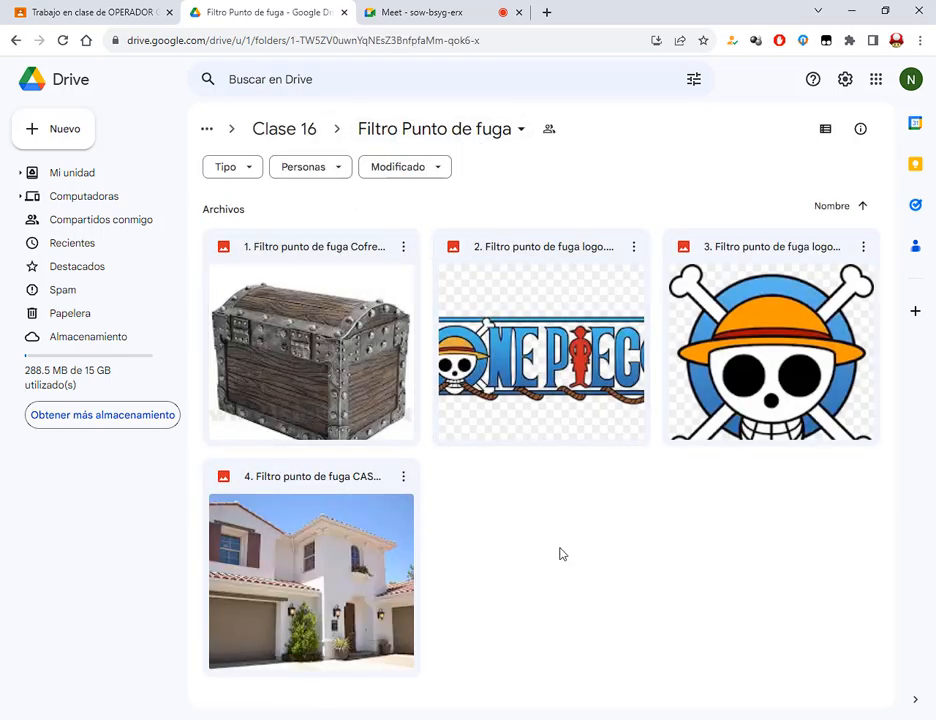
click(380, 11)
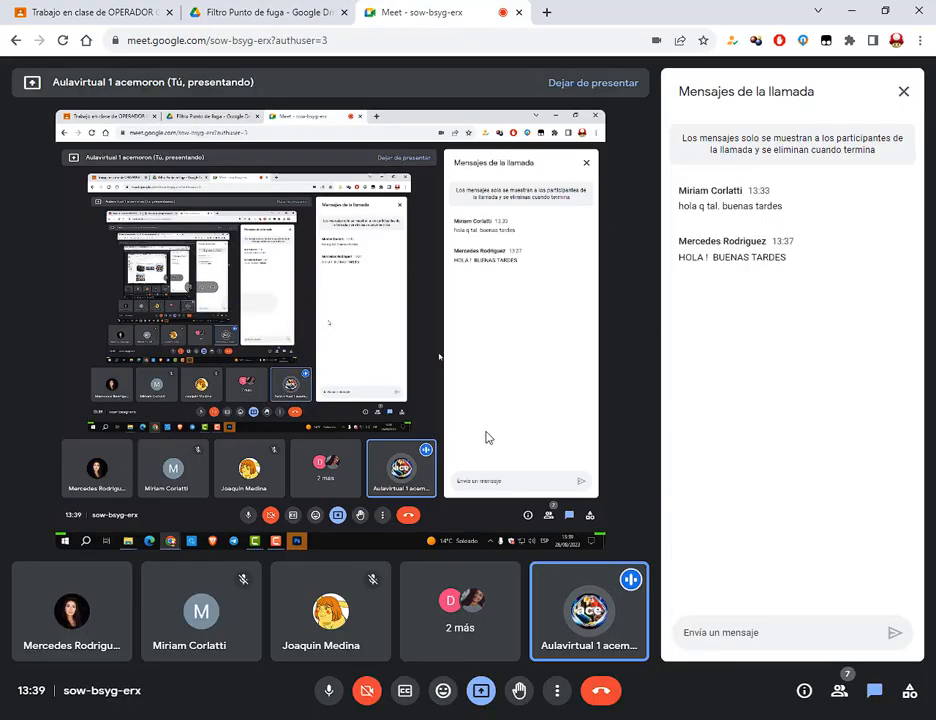
Step: Set the size of Windows apps and text to 125% in the accessibility display settings, and close Settings
click(15, 718)
click(18, 669)
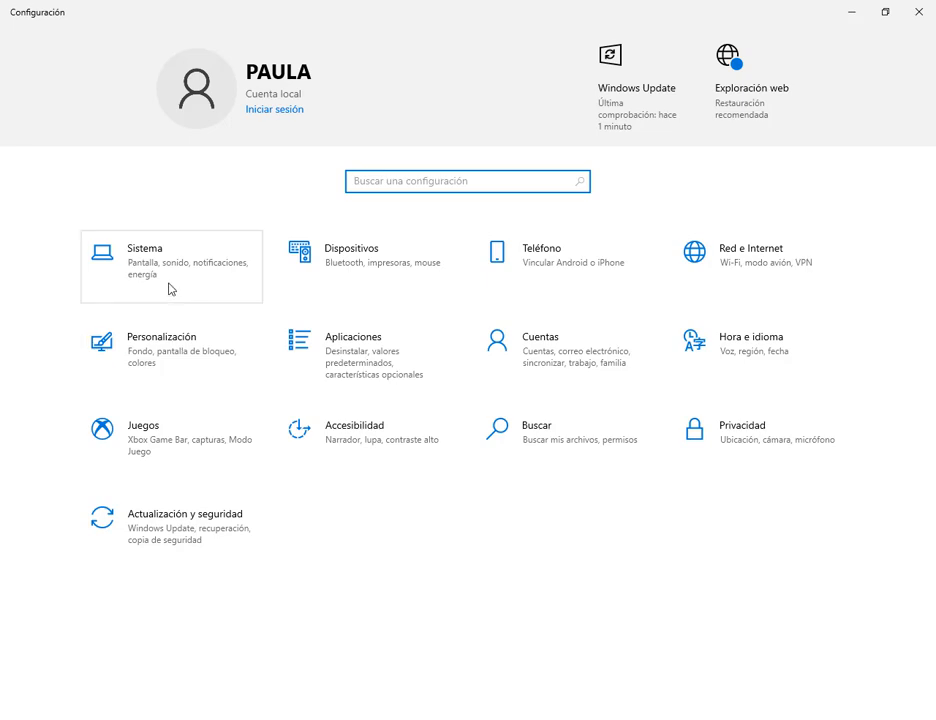
click(373, 452)
click(354, 388)
click(358, 401)
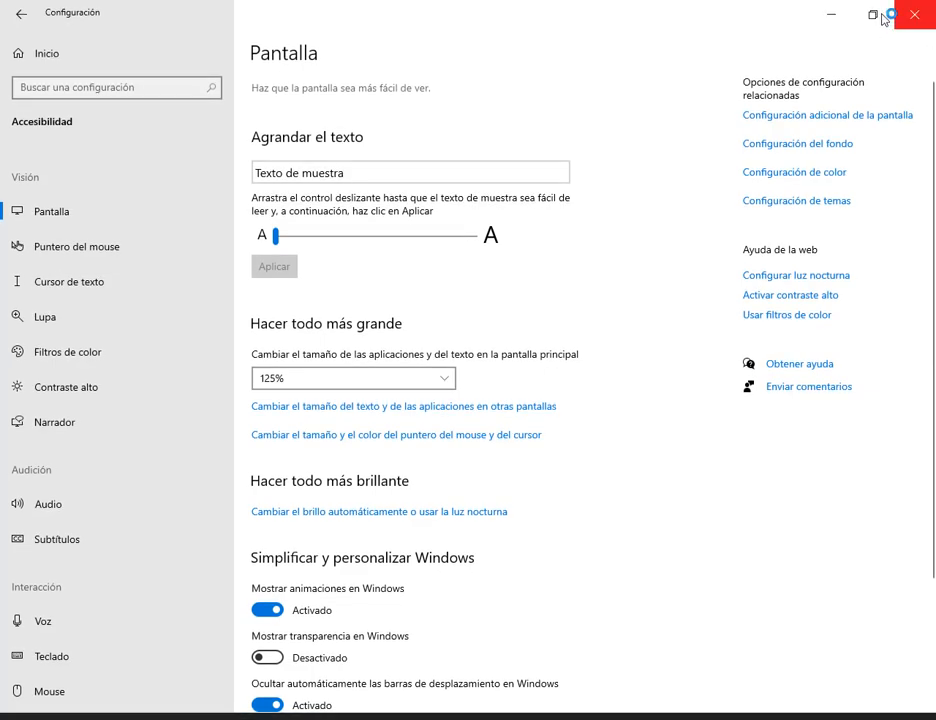
click(884, 22)
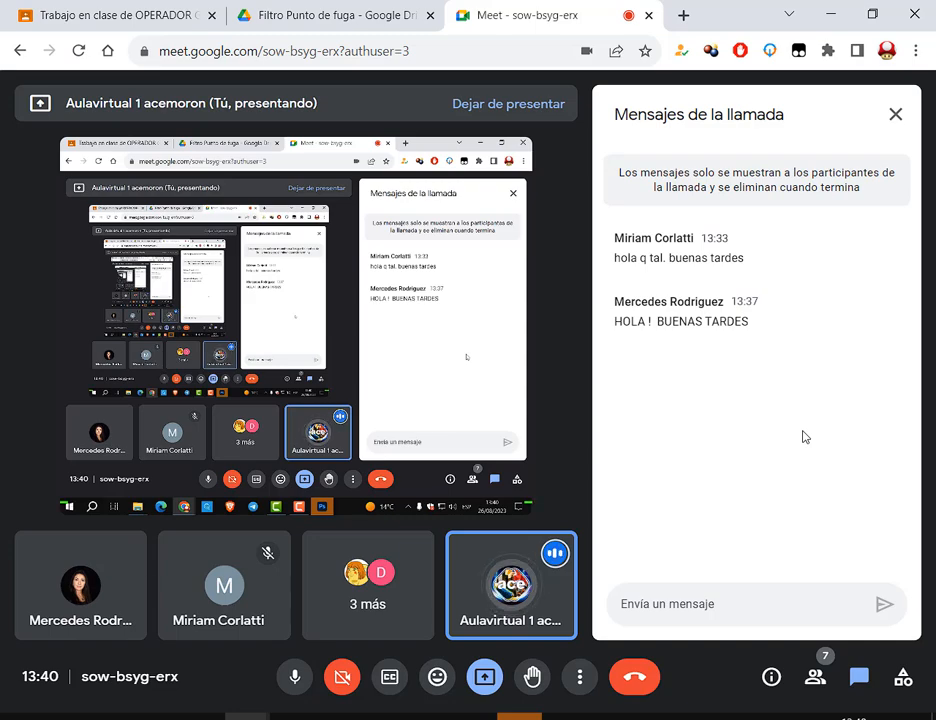
Step: Switch to the FLYER celulares File Explorer window, go to TUTORIALES MIOS > Efecto 3D and copy Tortuga.jpg and Tv.jpg
click(158, 718)
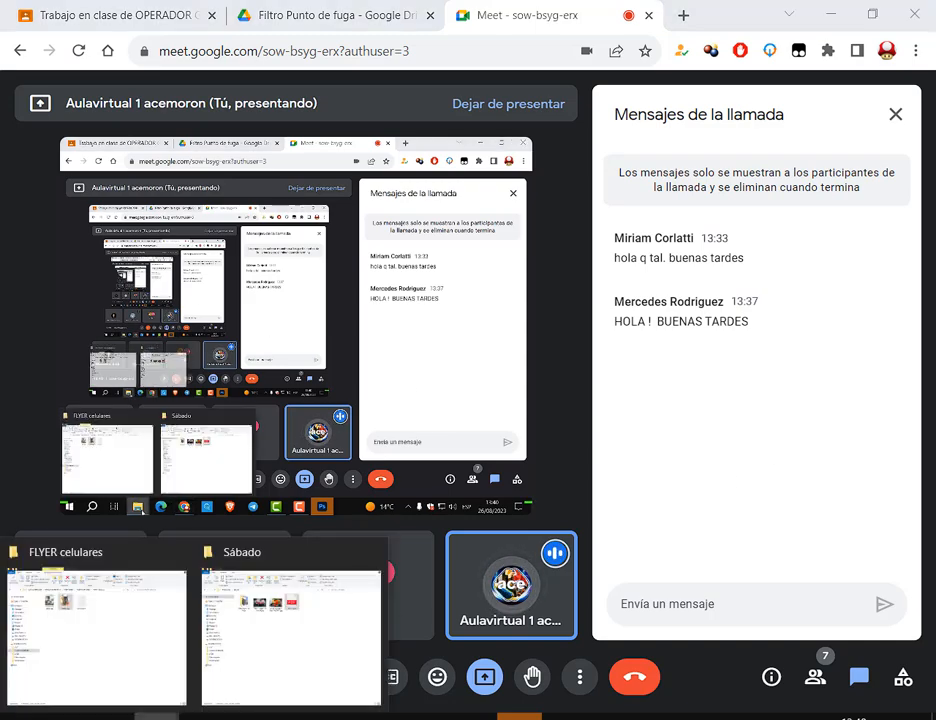
click(115, 631)
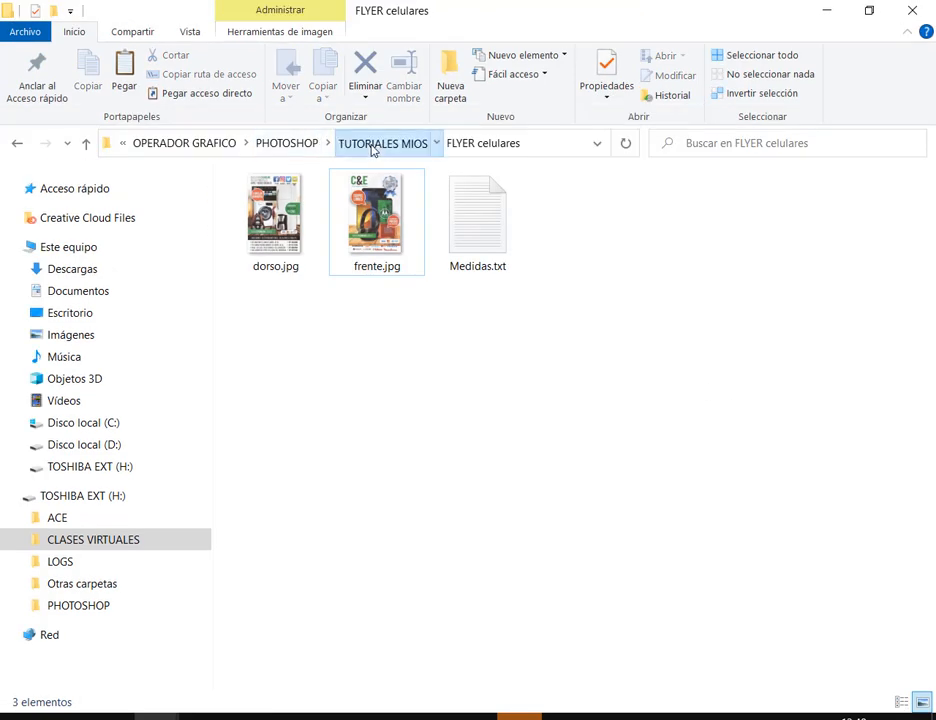
click(372, 143)
double_click(767, 228)
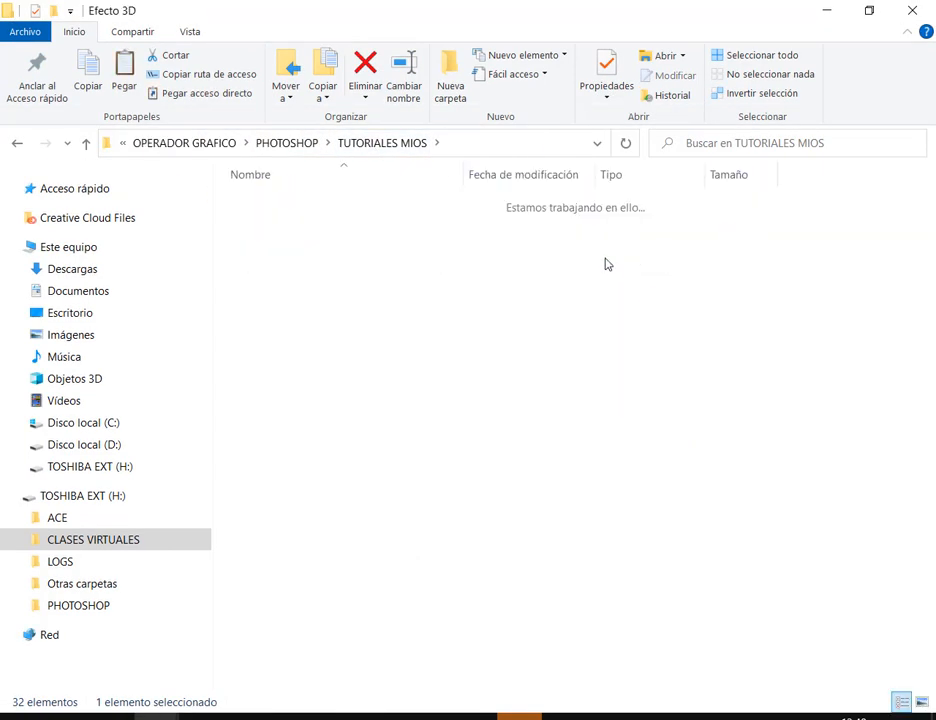
click(921, 250)
ctrl+click(316, 382)
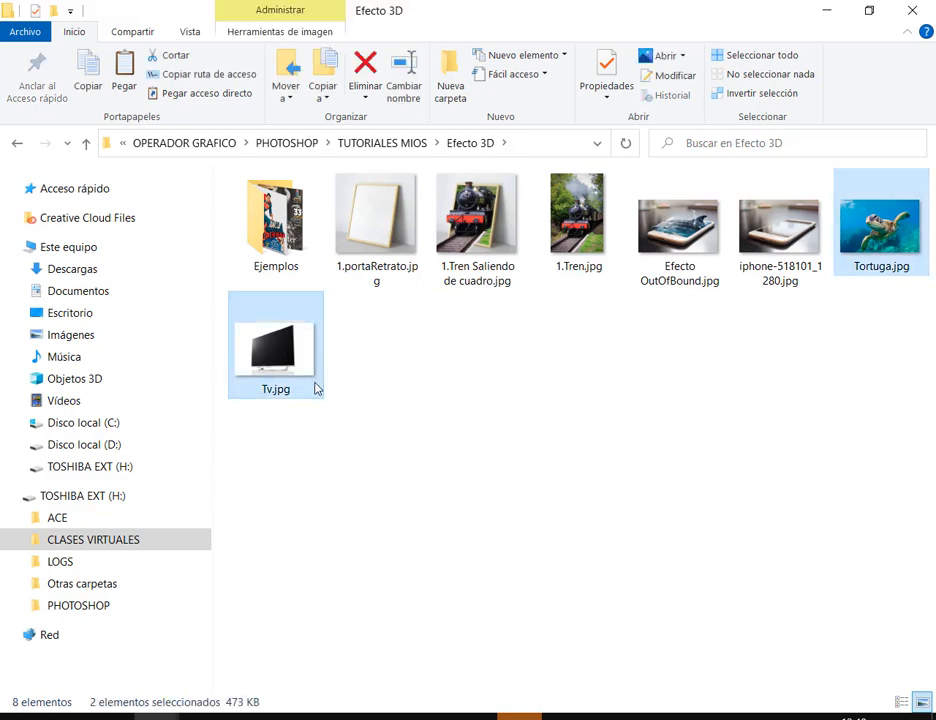
Step: Paste the copied images into the Sábado folder inside the desktop's Photoshop folder
click(83, 316)
click(800, 220)
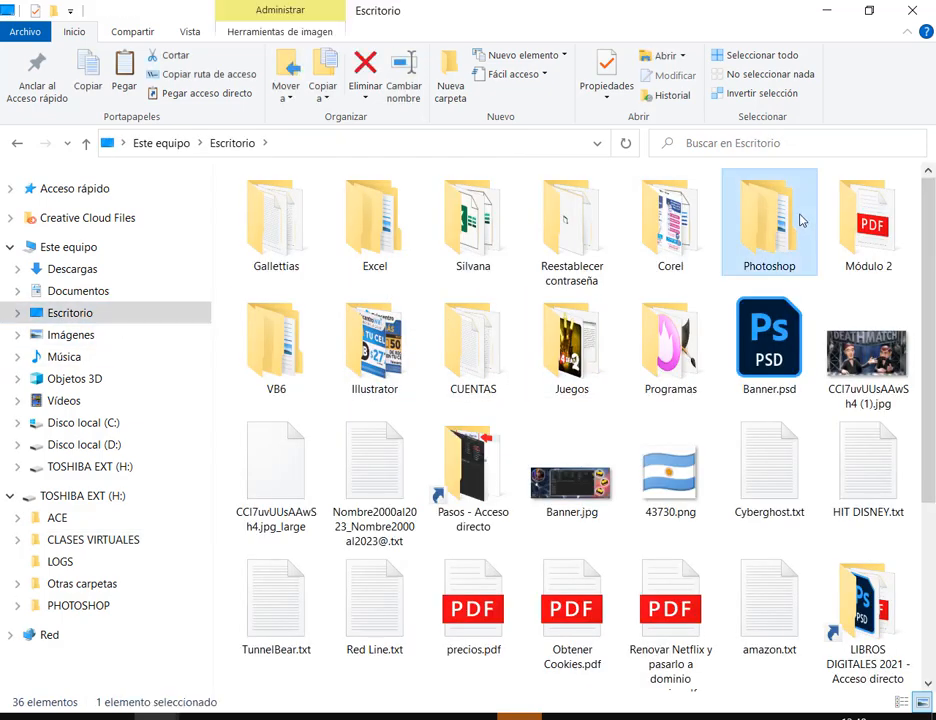
double_click(800, 220)
double_click(477, 222)
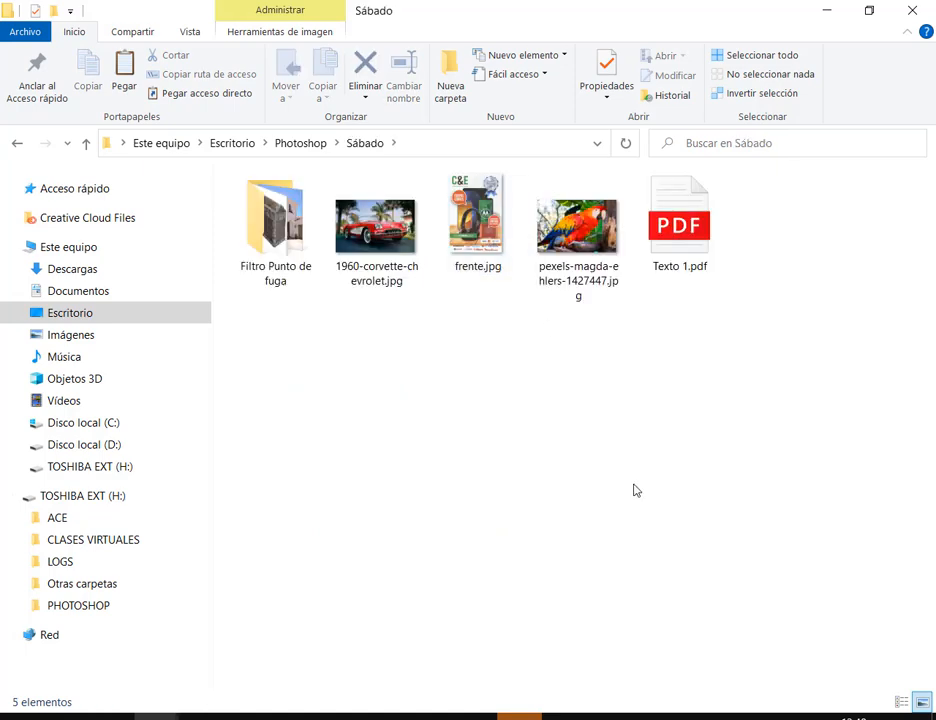
key(ctrl+v)
click(637, 487)
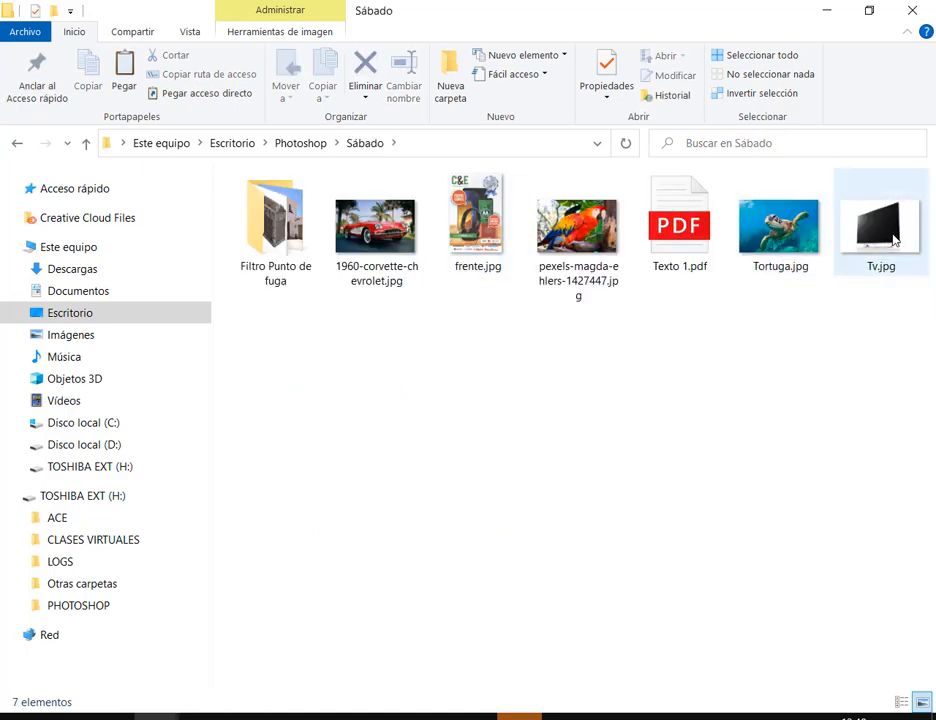
Step: Open Tv.jpg in Photoshop, leaving its missing color profile unmodified
drag(894, 236, 935, 440)
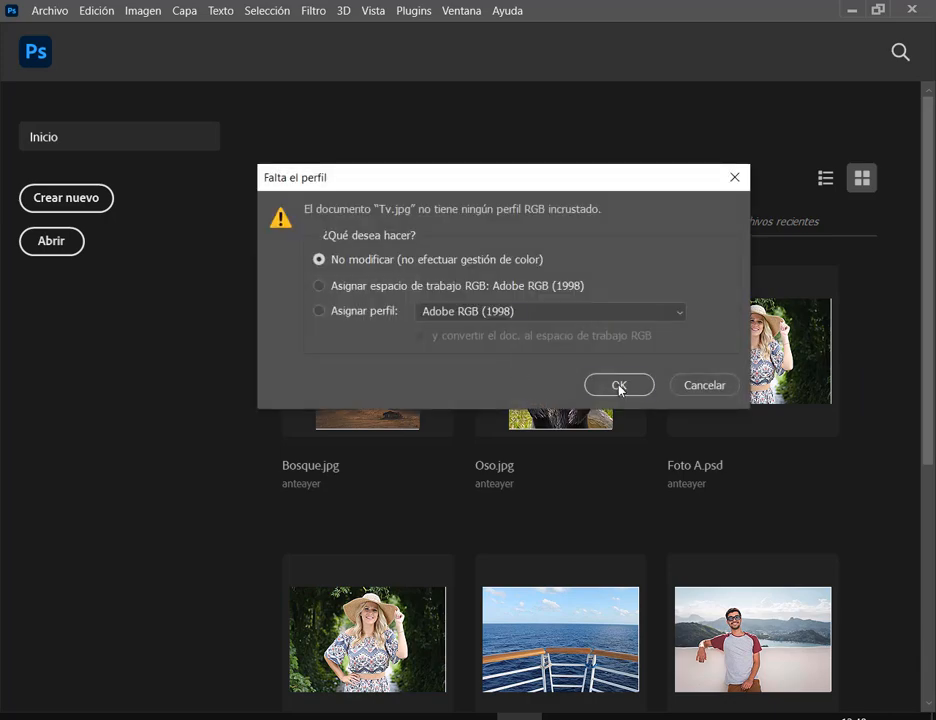
click(619, 386)
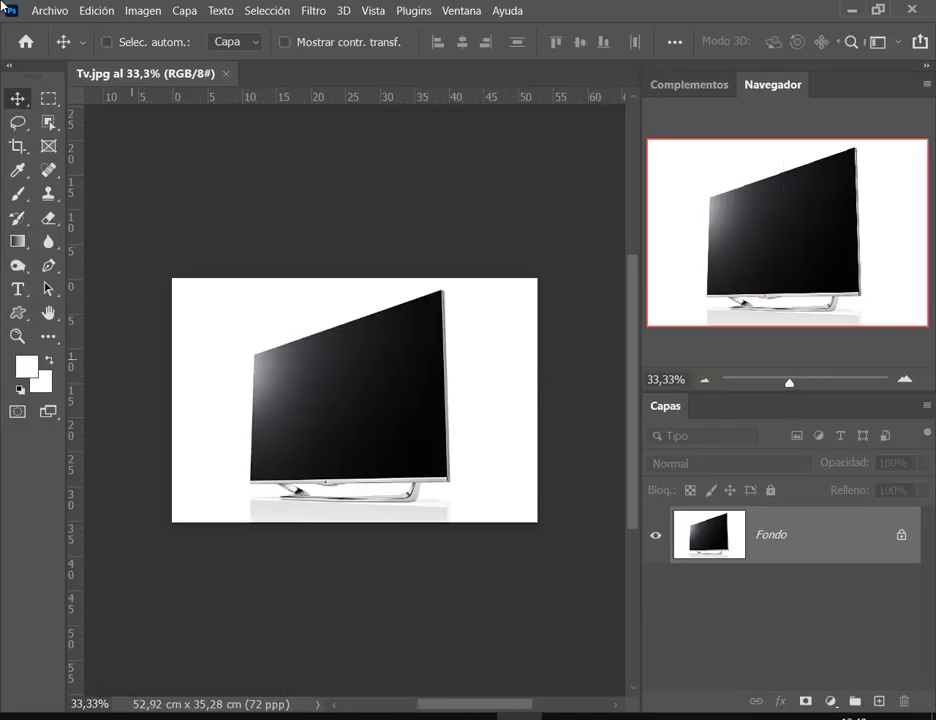
click(104, 10)
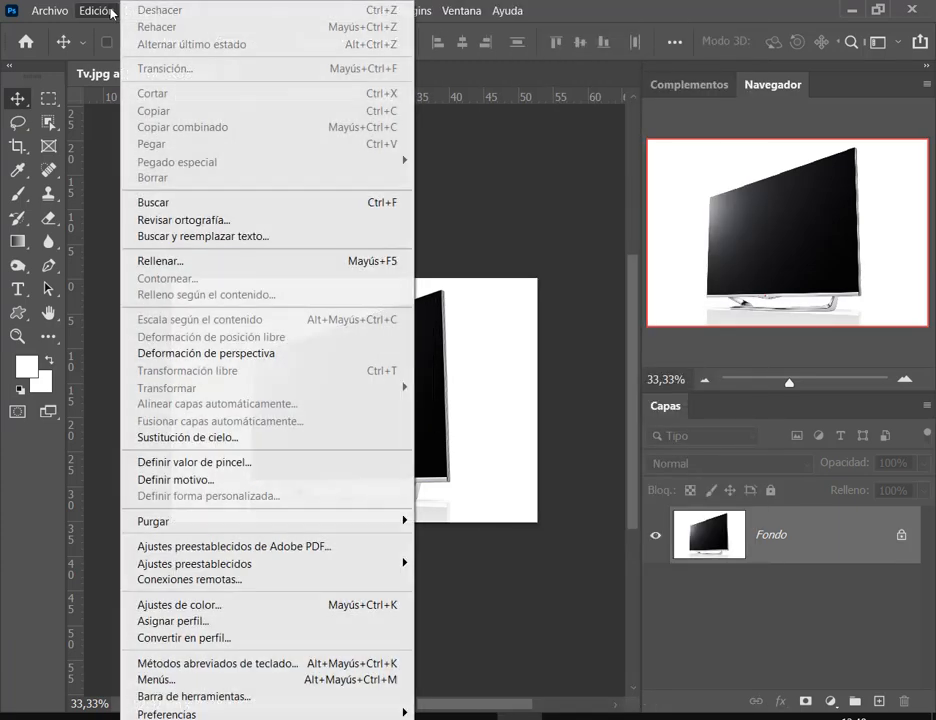
click(108, 10)
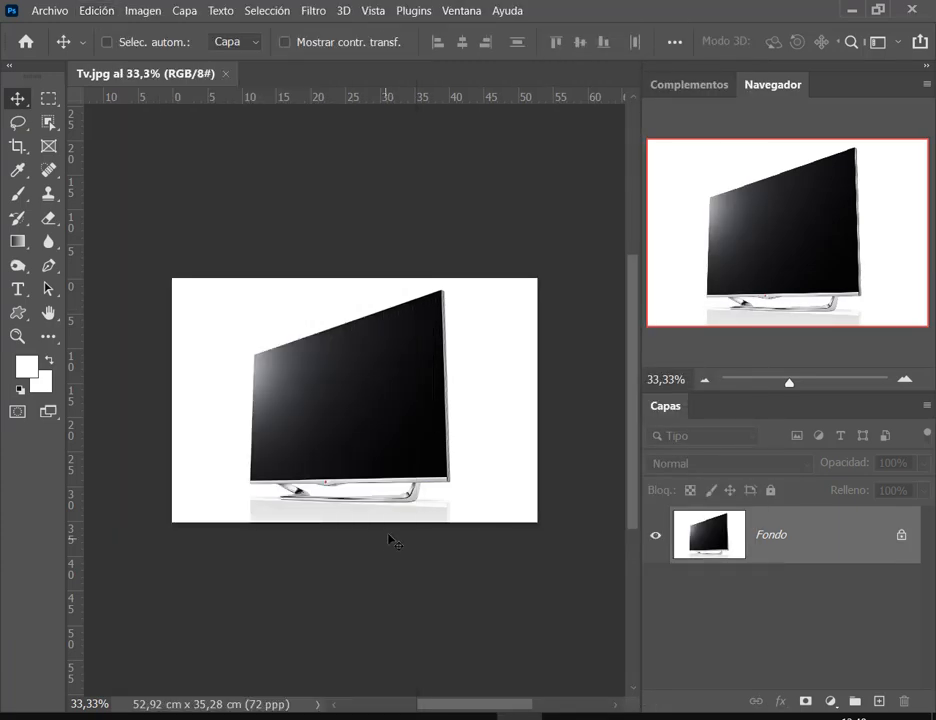
click(60, 9)
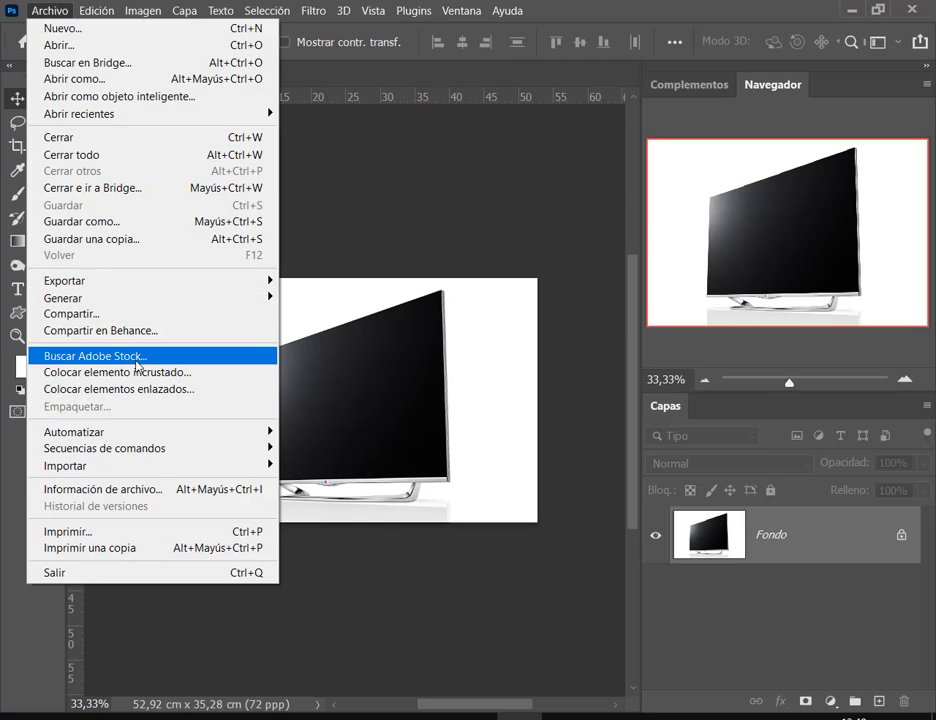
click(517, 376)
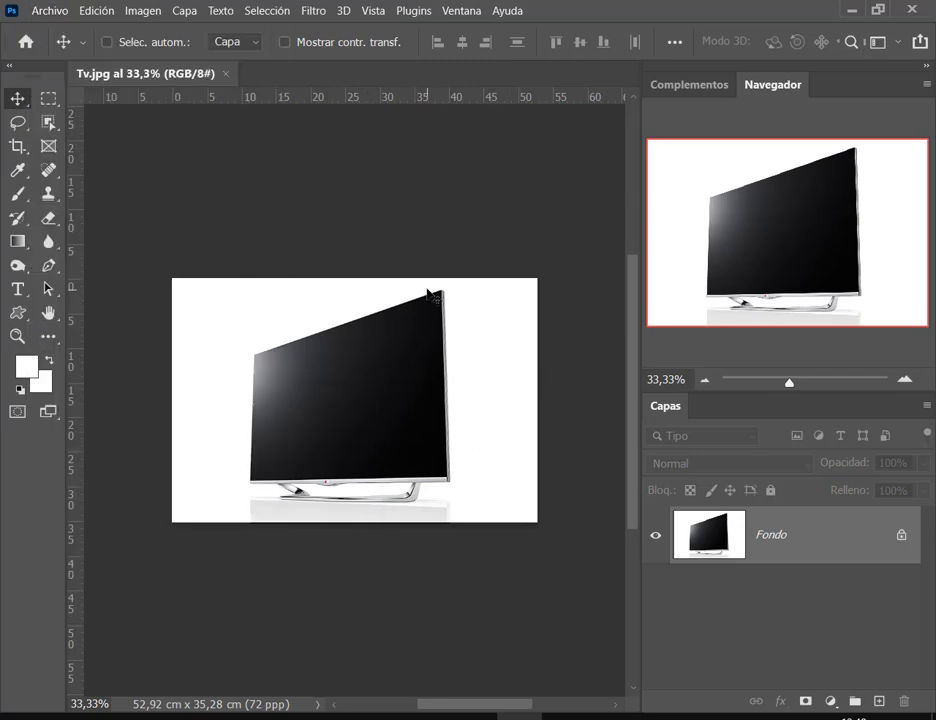
Step: Open Tortuga.jpg from the Sábado folder inside the desktop's Photoshop folder, accepting the profile prompt
click(45, 11)
click(62, 46)
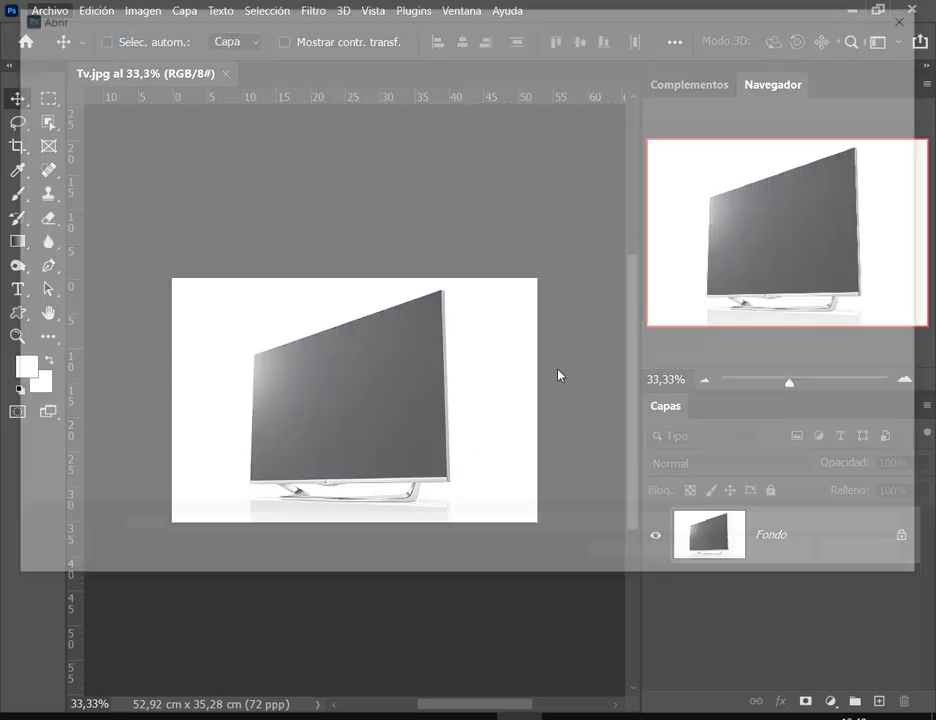
click(65, 245)
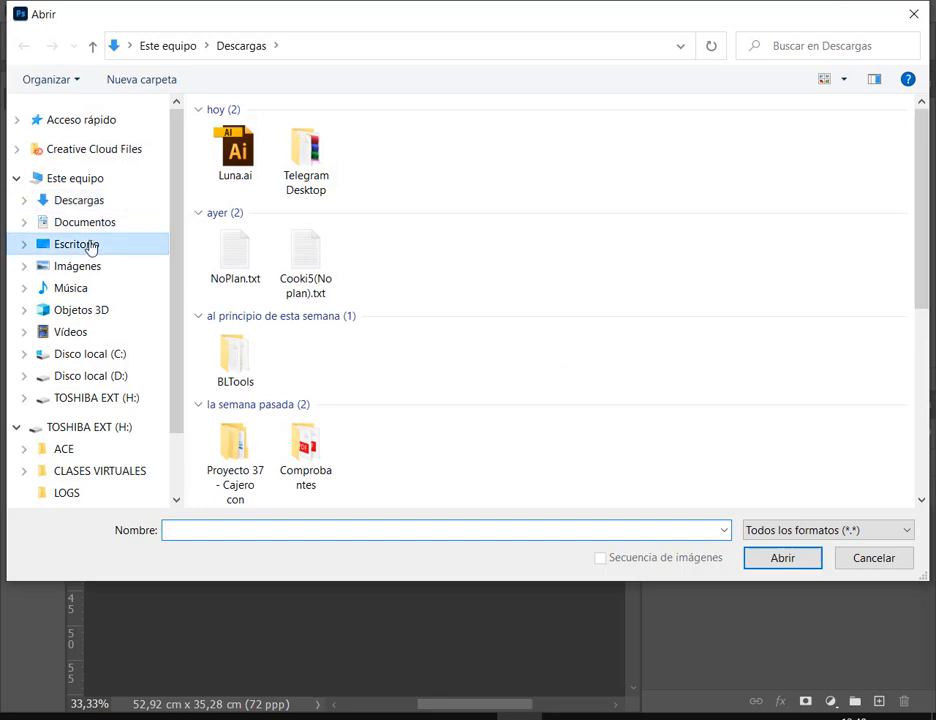
double_click(250, 262)
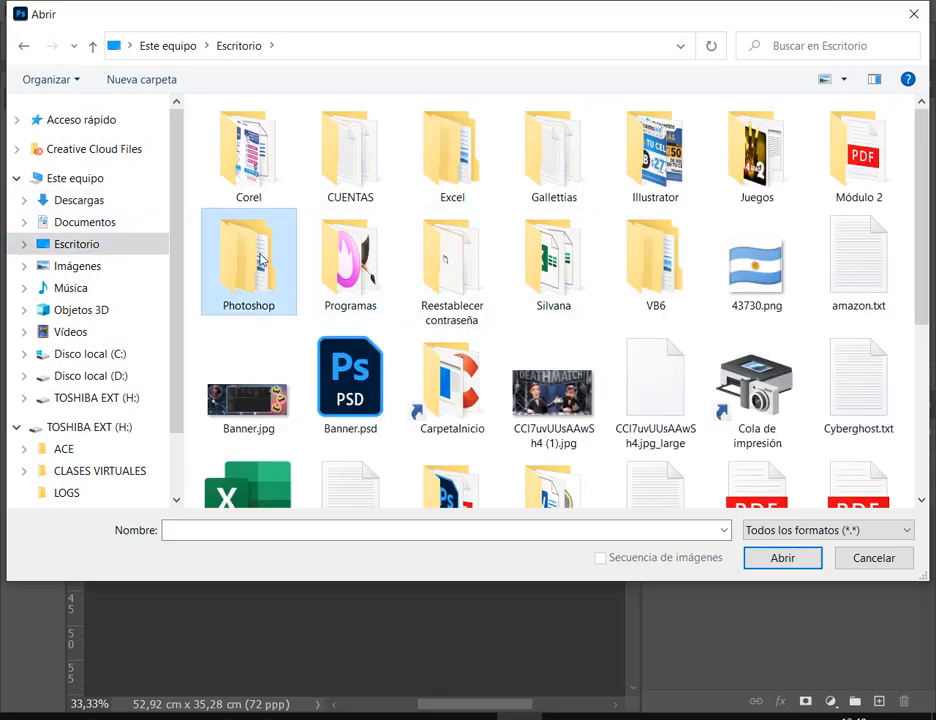
double_click(495, 140)
double_click(766, 158)
click(617, 385)
Step: Copy the turtle image into the Tv.jpg document as a new layer and move it lower over the television
drag(213, 158, 346, 322)
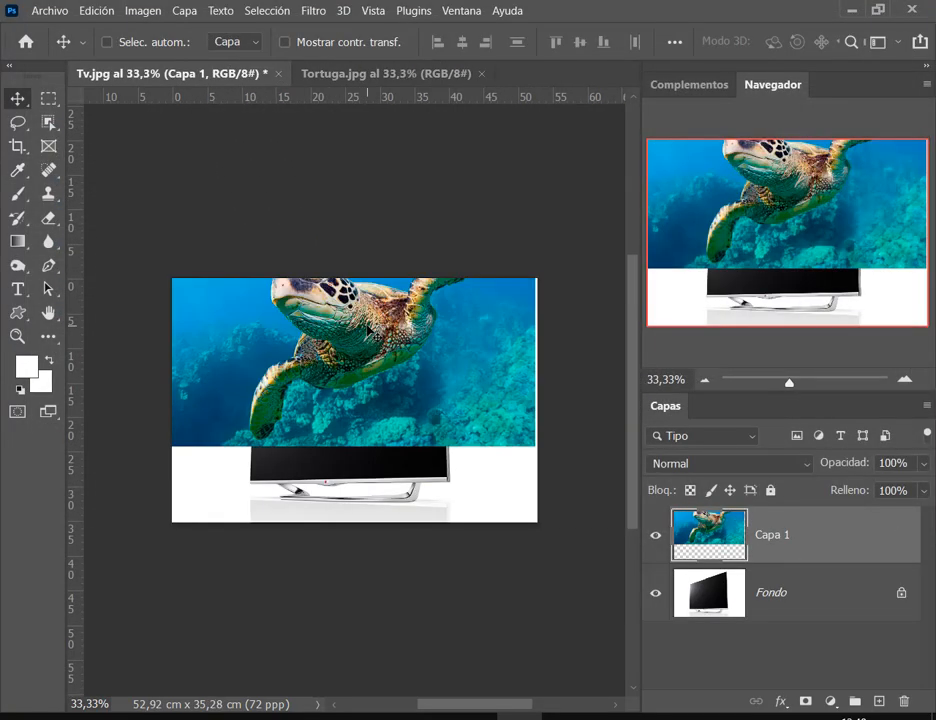
drag(419, 385, 387, 492)
Step: Close the Tortuga.jpg document and collapse the Navigator and Layers panels
click(483, 75)
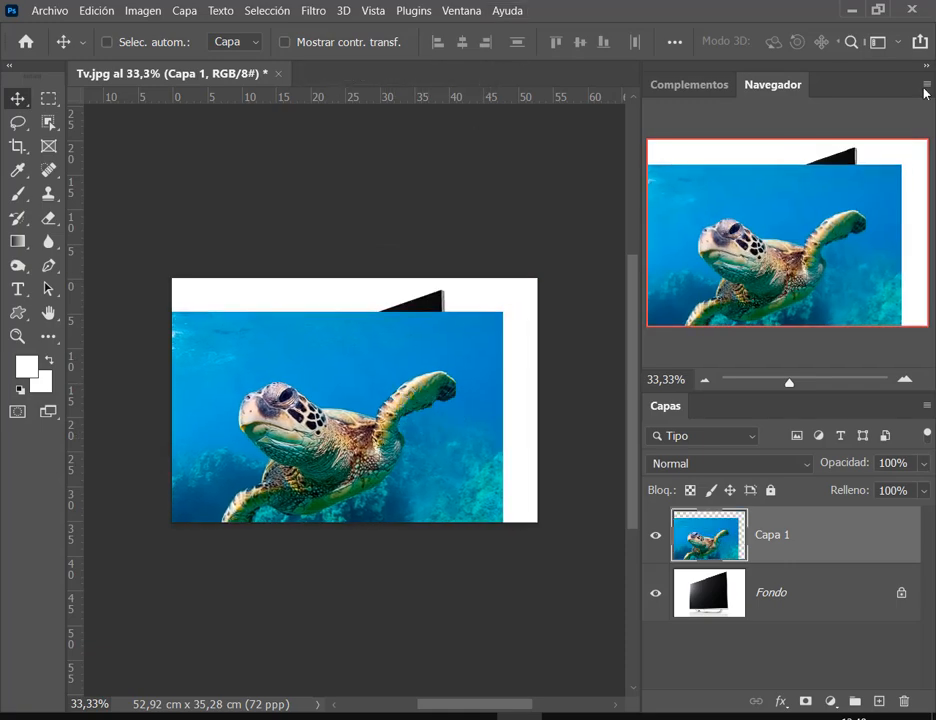
click(928, 66)
scroll(482, 440, up, 3)
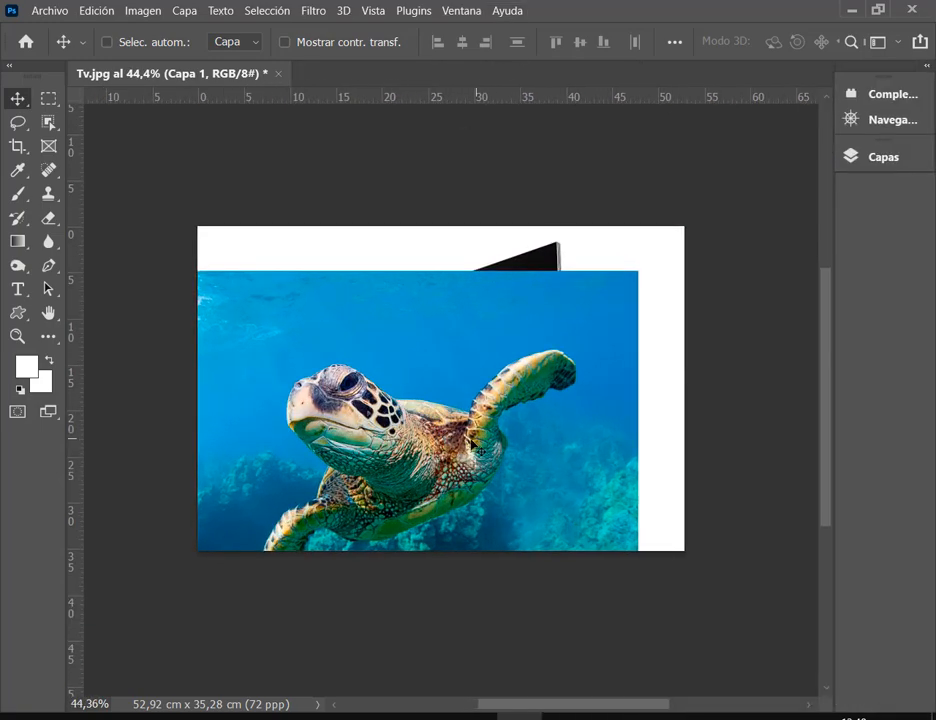
key(ctrl+t)
drag(638, 270, 529, 349)
drag(464, 453, 562, 359)
drag(624, 272, 508, 351)
key(Escape)
Step: Scale the turtle layer down to about 36 by 24 cm and position it over the television with Free Transform
key(ctrl+t)
drag(636, 268, 451, 393)
drag(351, 535, 481, 435)
key(Return)
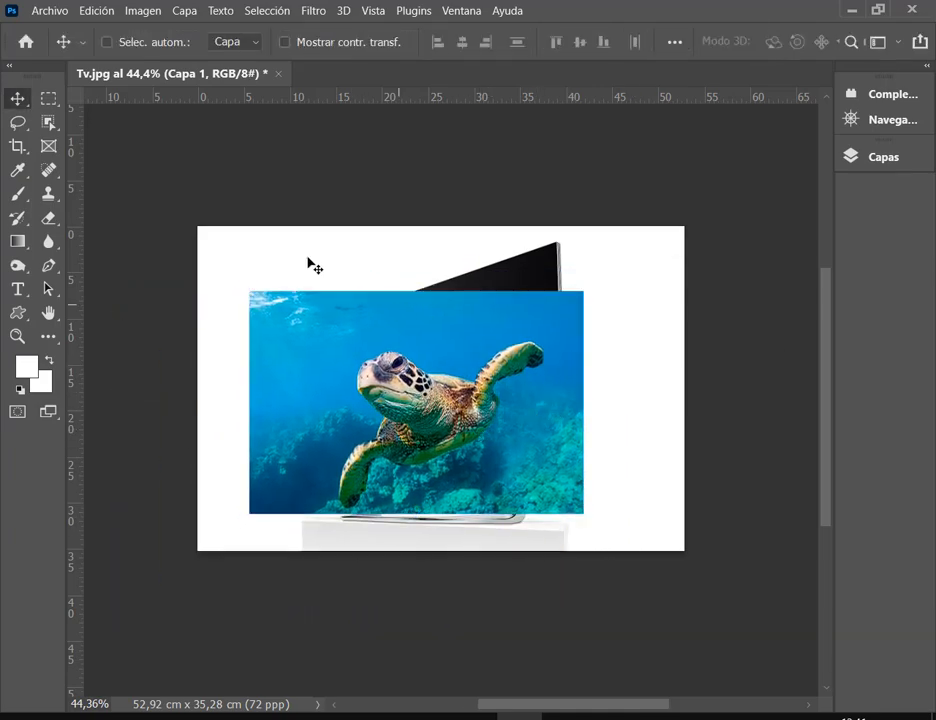
Step: Examine the Transform commands available for the turtle layer, especially Scale, Rotate, Skew, Distort and Perspective
click(84, 8)
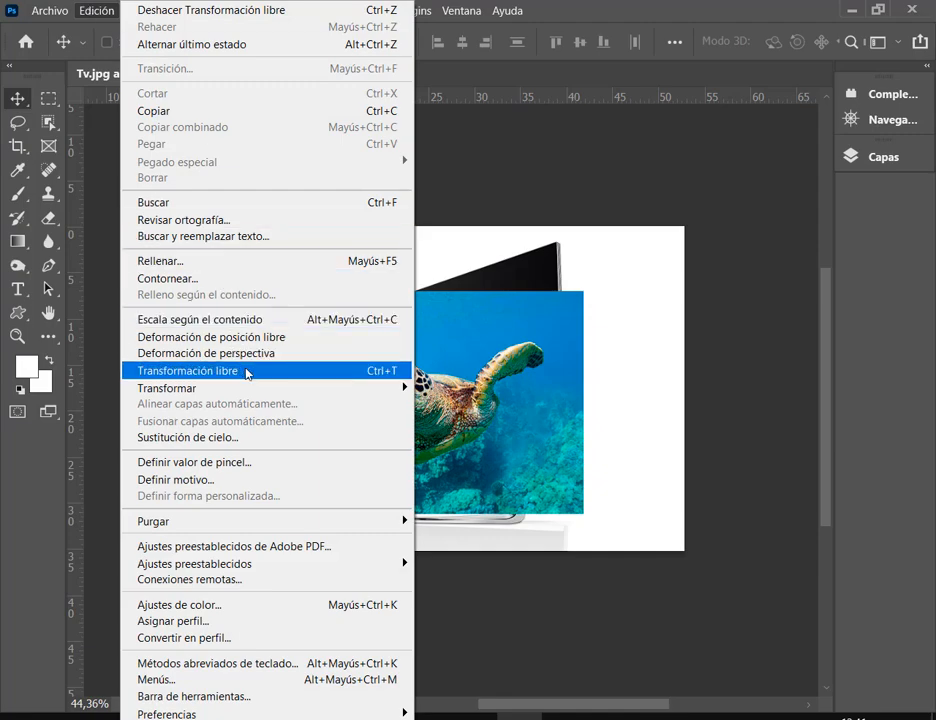
mouse_move(247, 391)
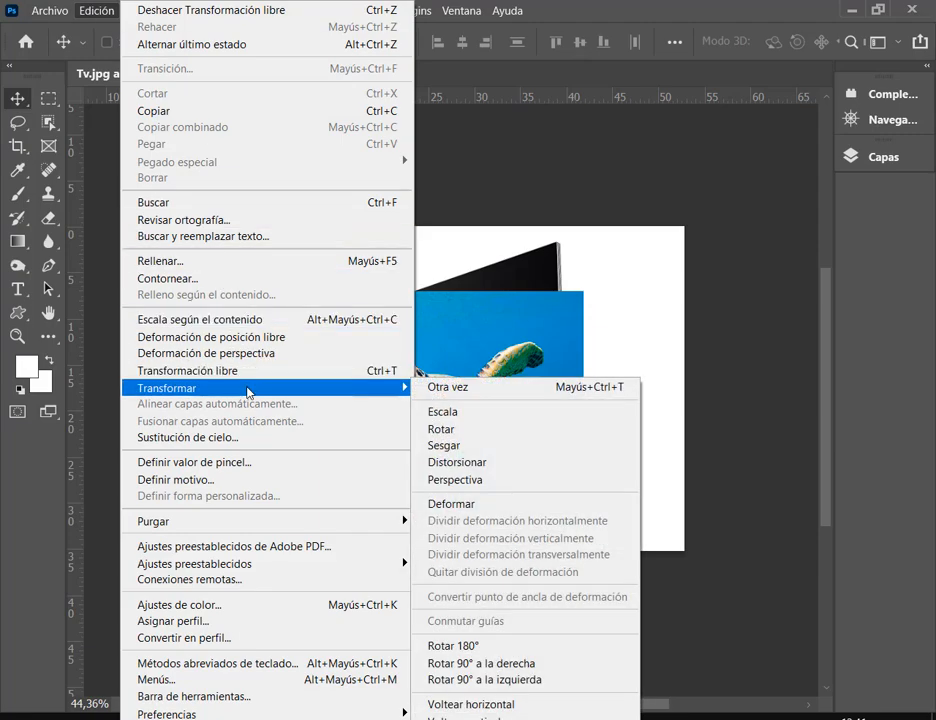
drag(131, 377, 234, 398)
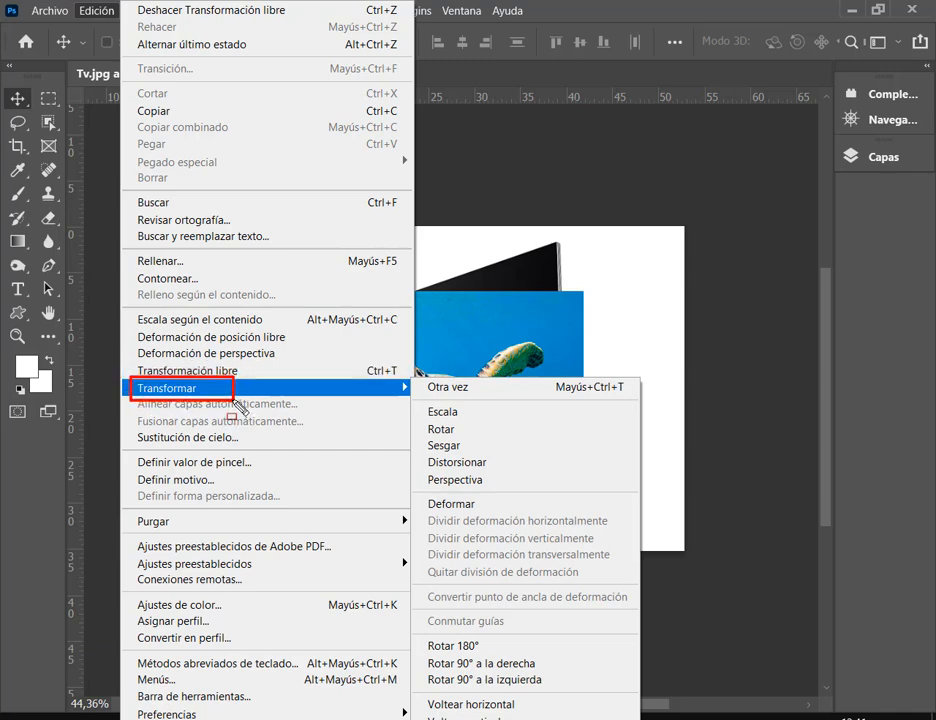
mouse_move(418, 401)
mouse_down()
mouse_move(522, 497)
mouse_move(510, 492)
mouse_up()
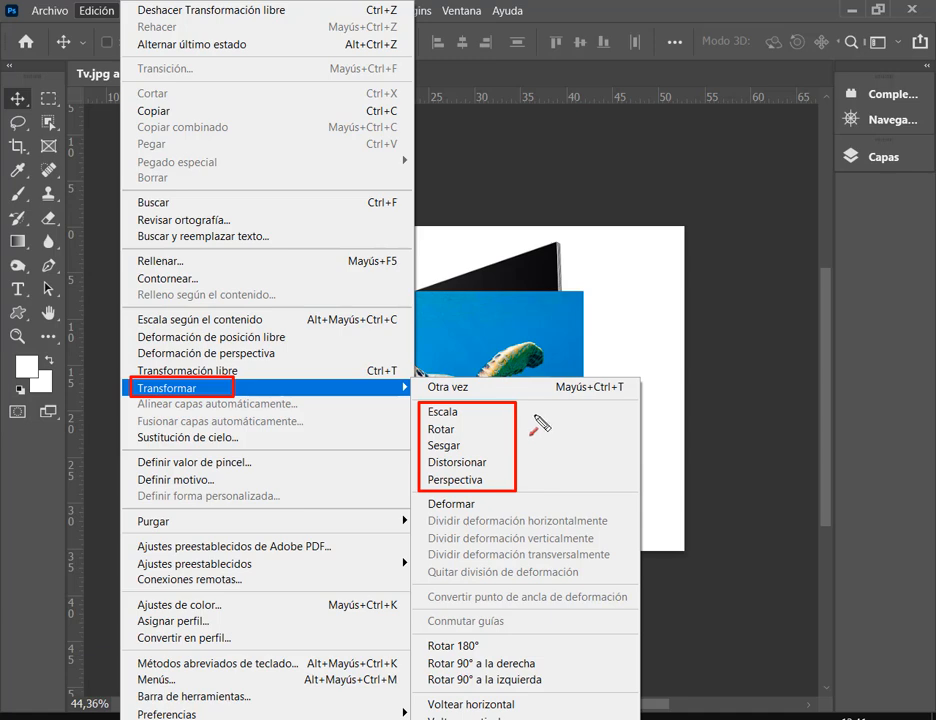
drag(553, 411, 475, 411)
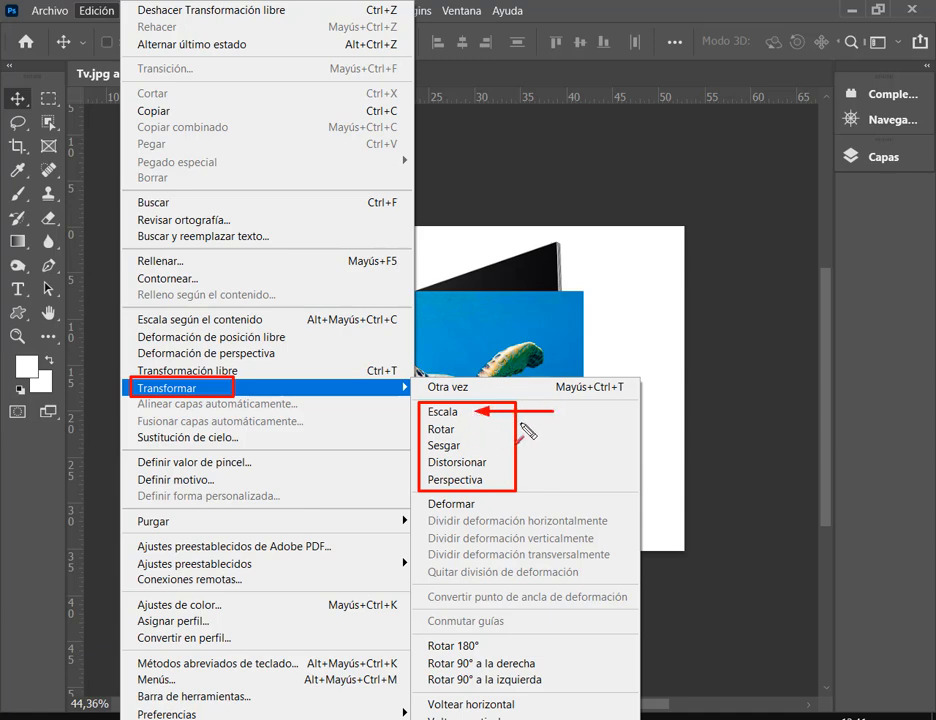
key(ctrl+z)
drag(564, 430, 489, 432)
key(ctrl+z)
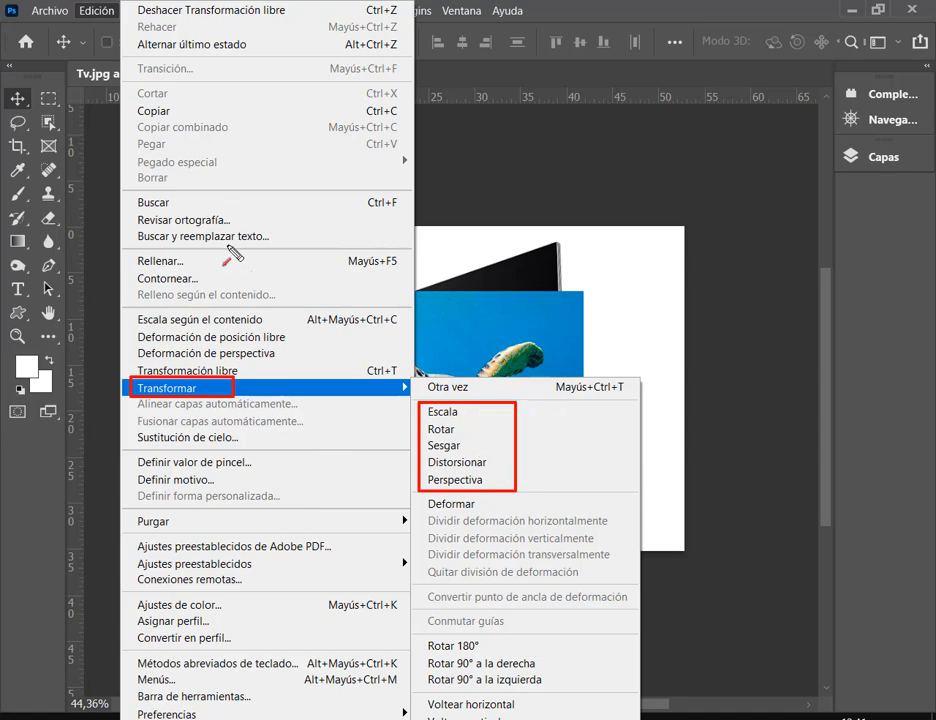
drag(560, 455, 507, 464)
drag(592, 484, 500, 488)
drag(575, 433, 477, 447)
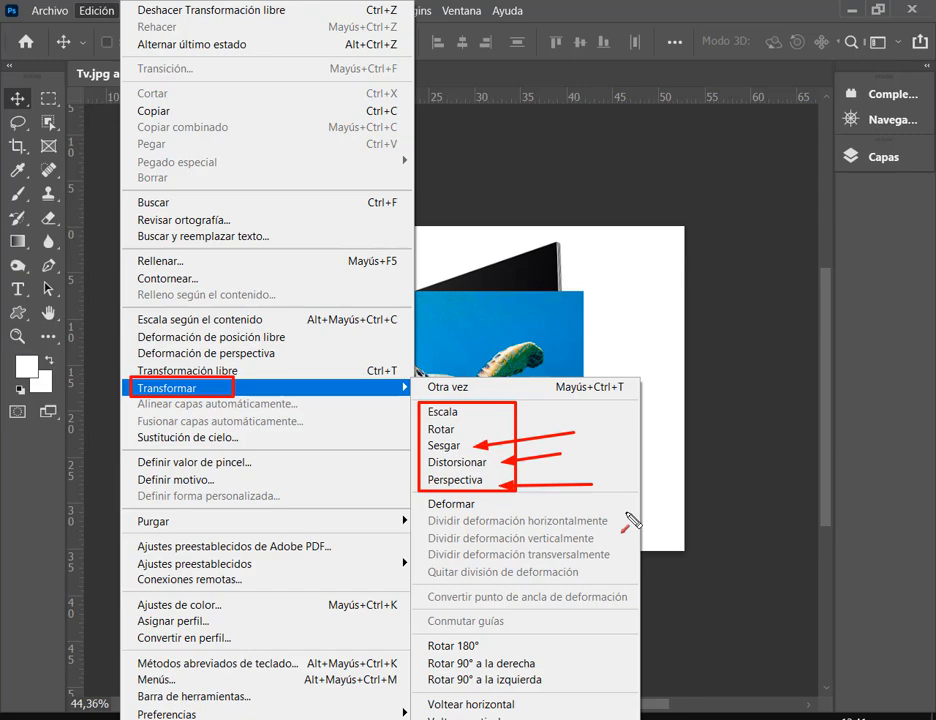
key(Escape)
Step: Try skewing the turtle layer with its upper-right corner pulled inward, at a horizontal skew of about 7.5°
key(ctrl+t)
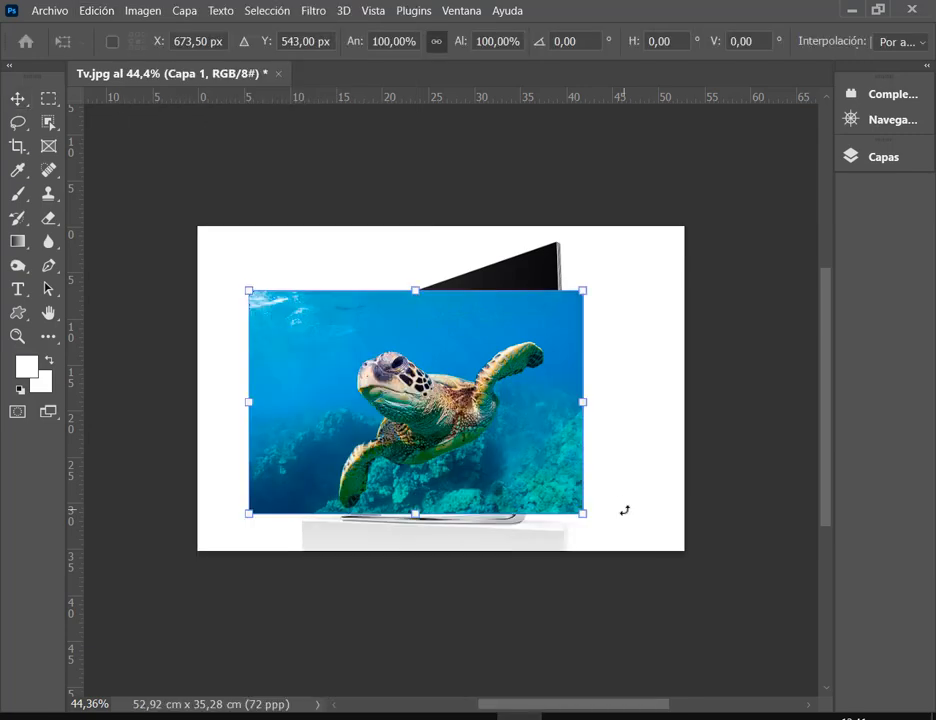
click(97, 10)
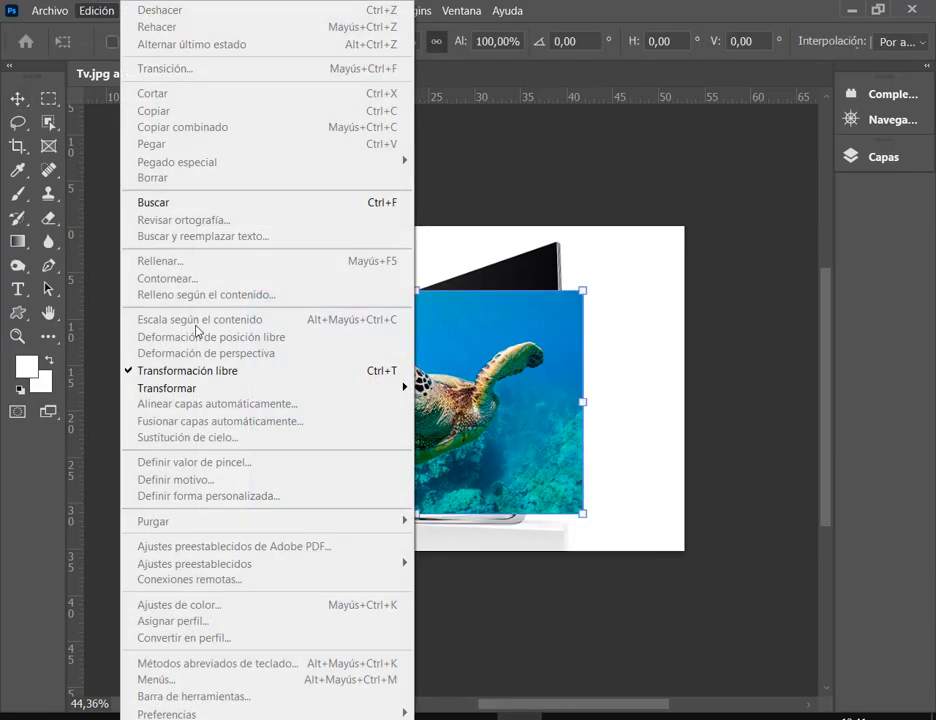
mouse_move(211, 388)
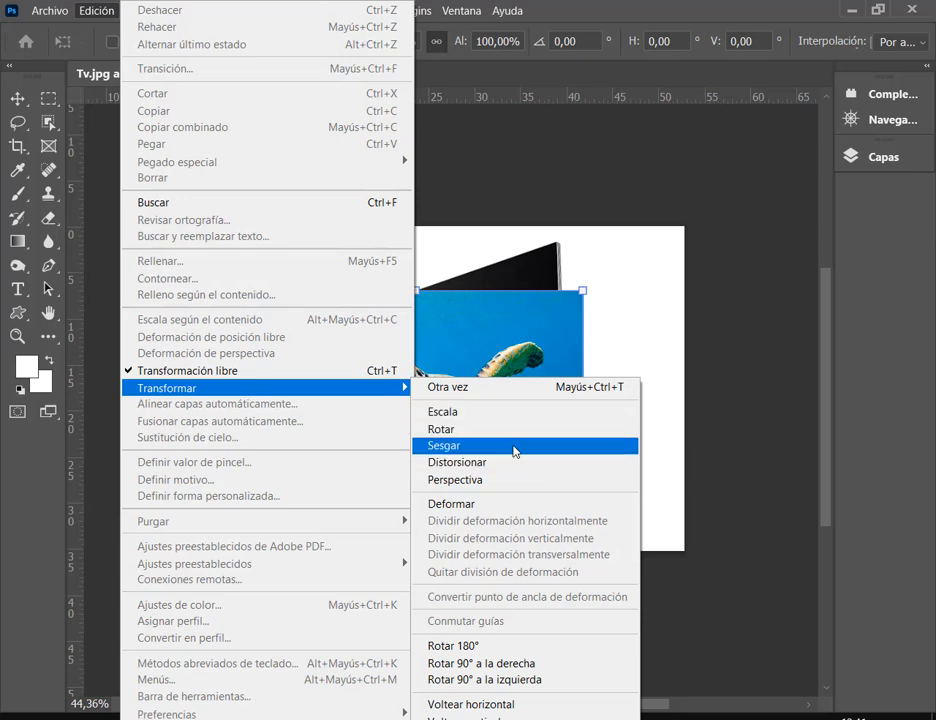
click(516, 452)
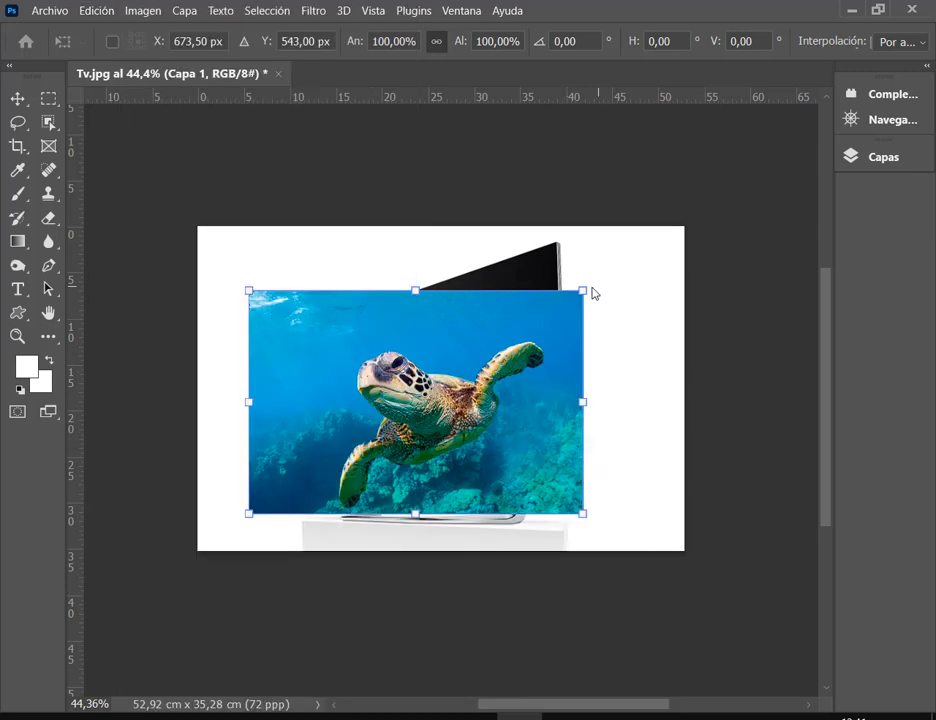
drag(586, 299, 562, 270)
drag(528, 286, 559, 297)
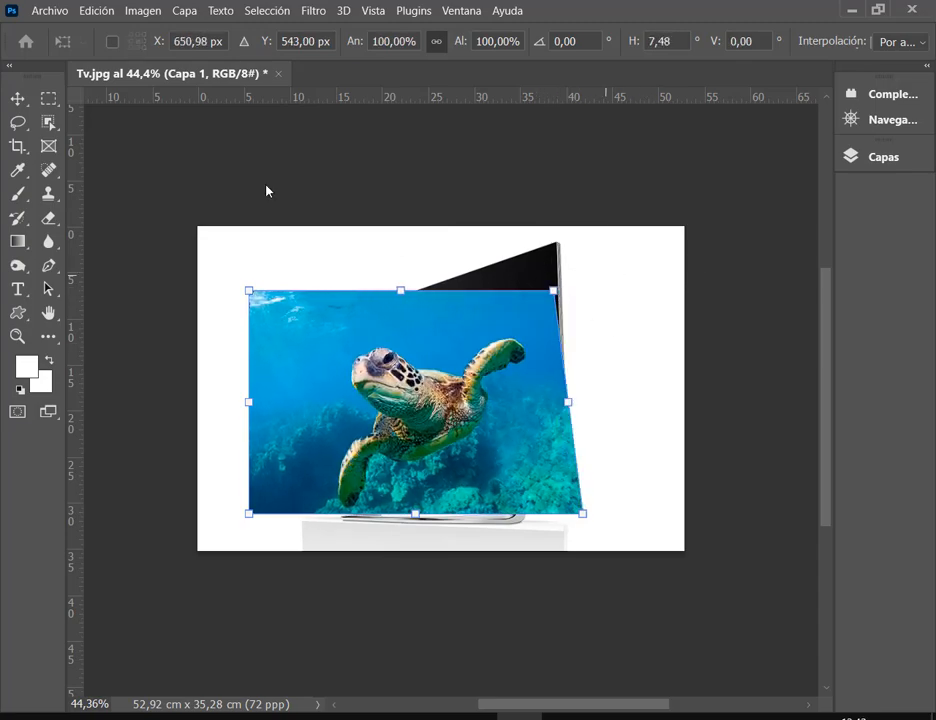
key(Escape)
Step: Try a Perspective transform on the turtle layer, narrowing its right side and its upper edge
click(97, 11)
mouse_move(250, 390)
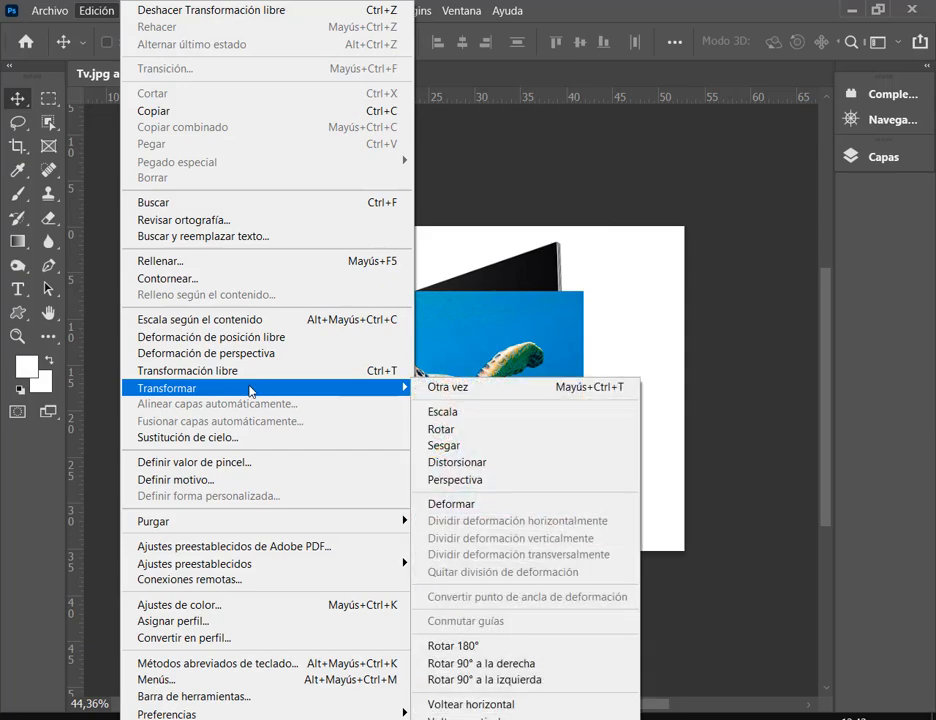
click(495, 479)
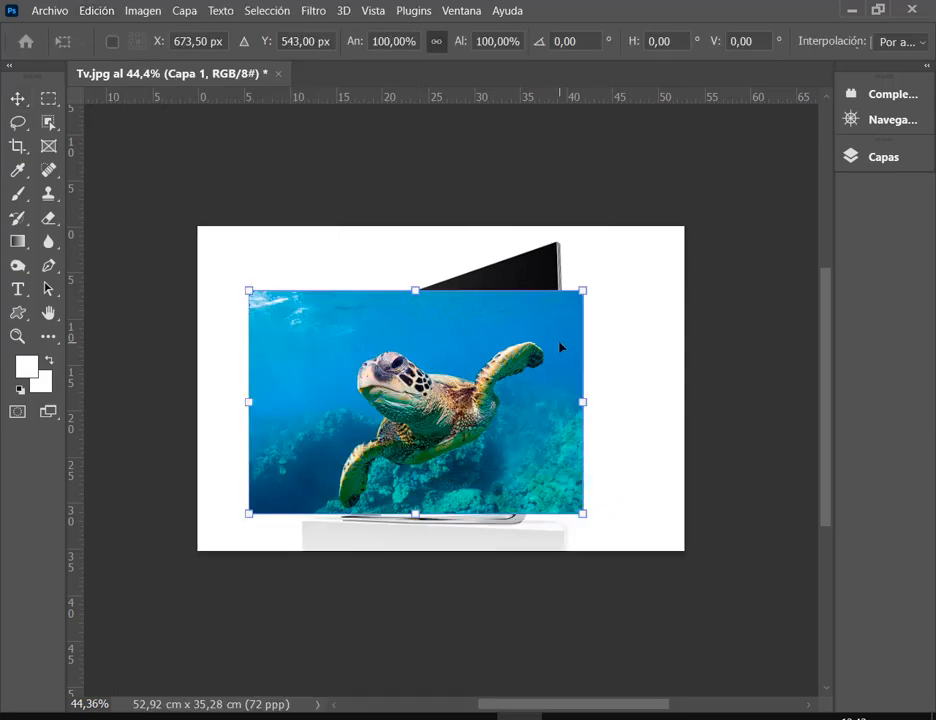
drag(585, 293, 574, 335)
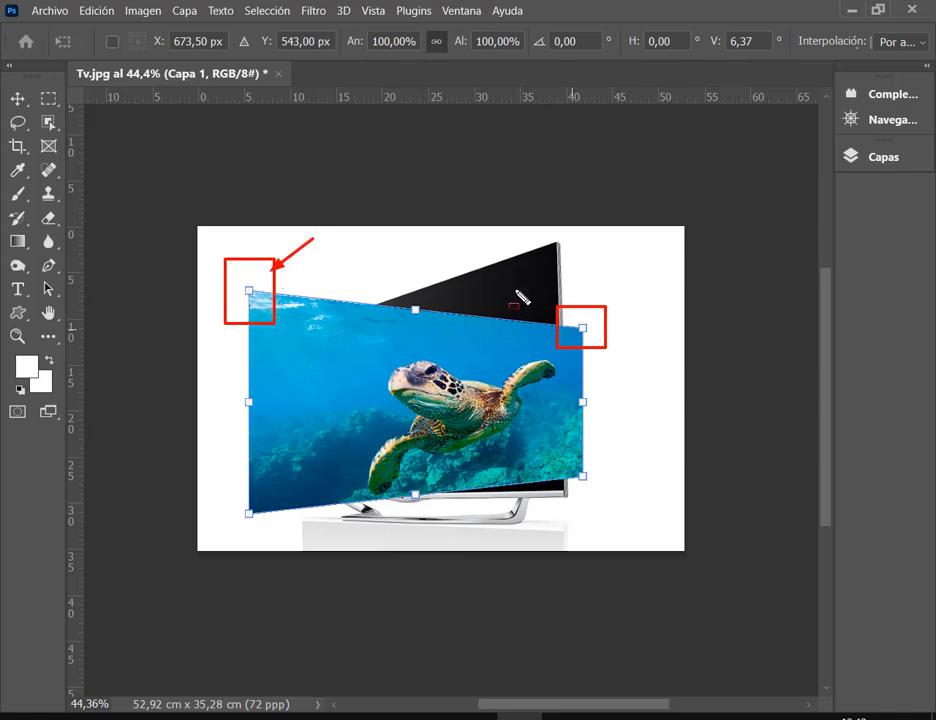
mouse_move(583, 327)
mouse_down()
mouse_move(589, 309)
mouse_move(568, 261)
mouse_move(514, 267)
mouse_move(501, 255)
mouse_move(530, 310)
mouse_move(489, 291)
mouse_up()
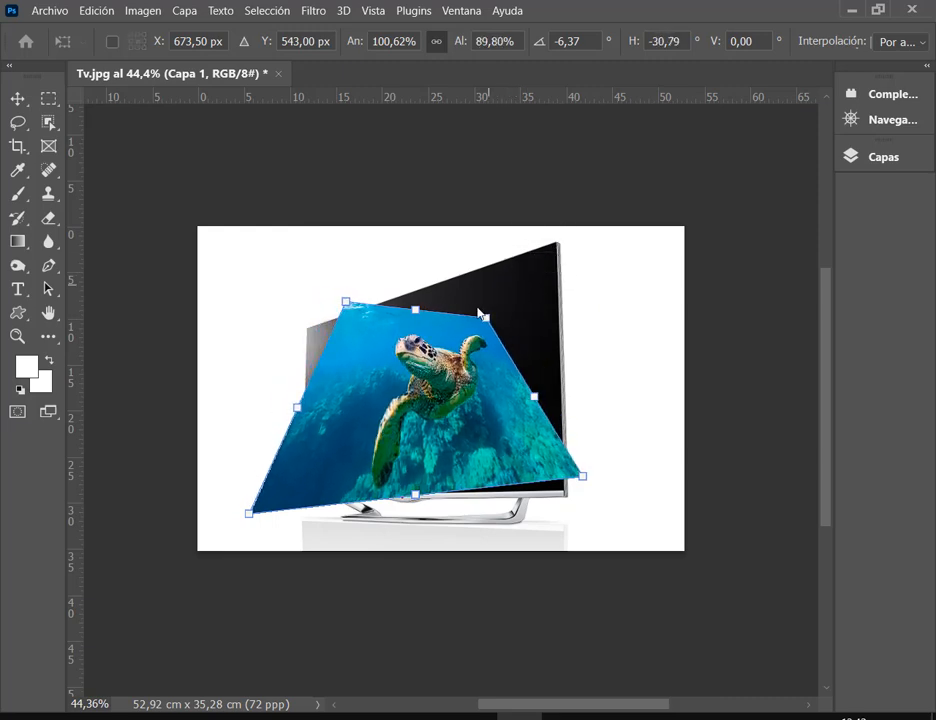
key(Escape)
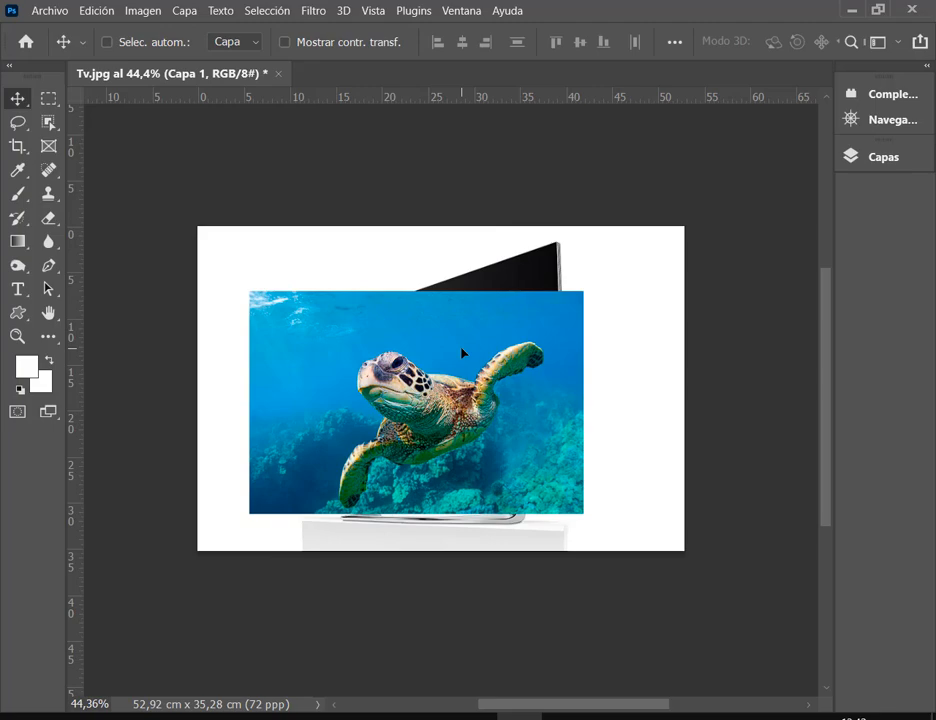
Step: Distort the turtle layer so its four corners roughly meet the corners of the television screen
click(98, 10)
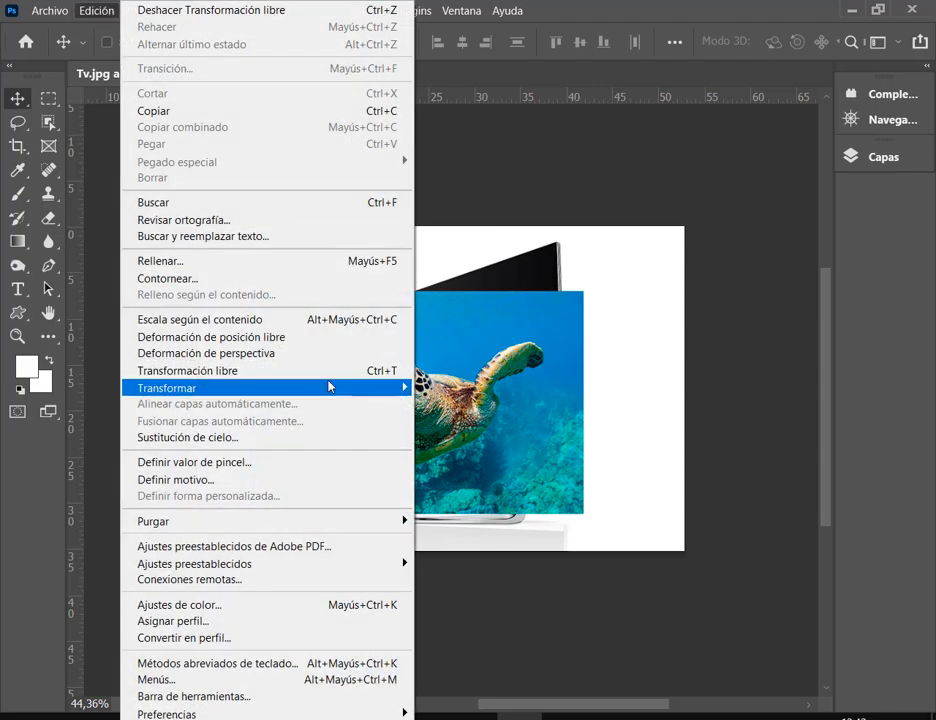
mouse_move(328, 388)
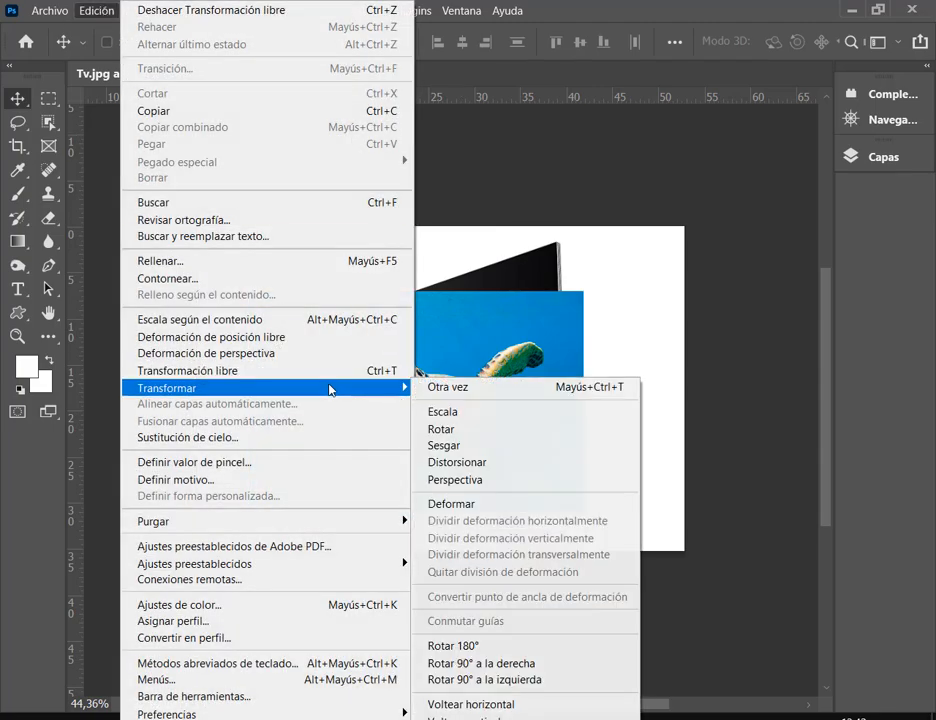
click(467, 463)
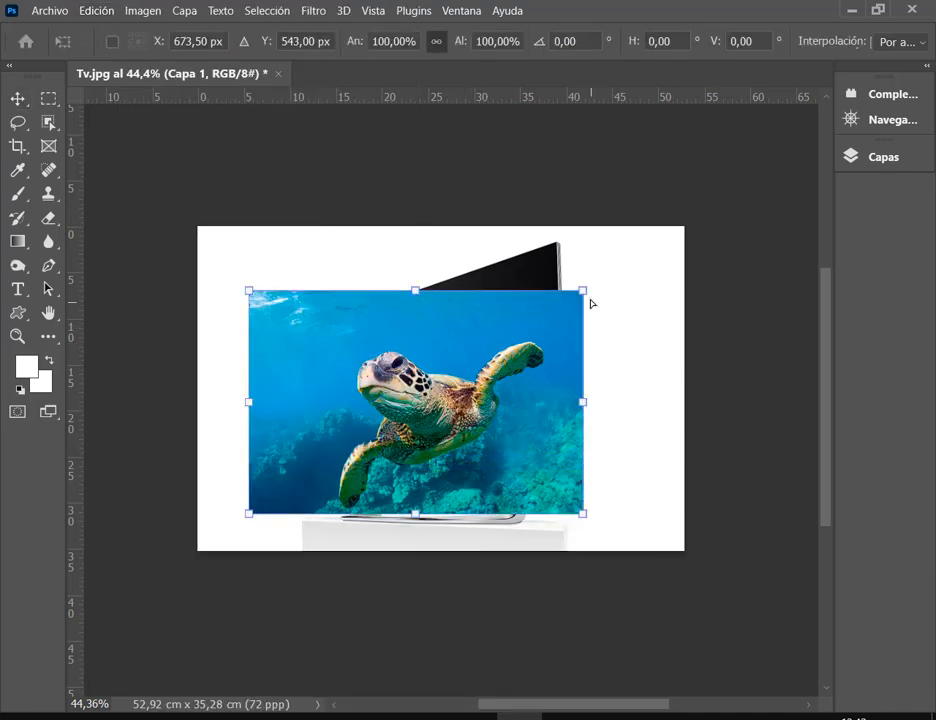
drag(585, 295, 568, 246)
drag(586, 520, 563, 490)
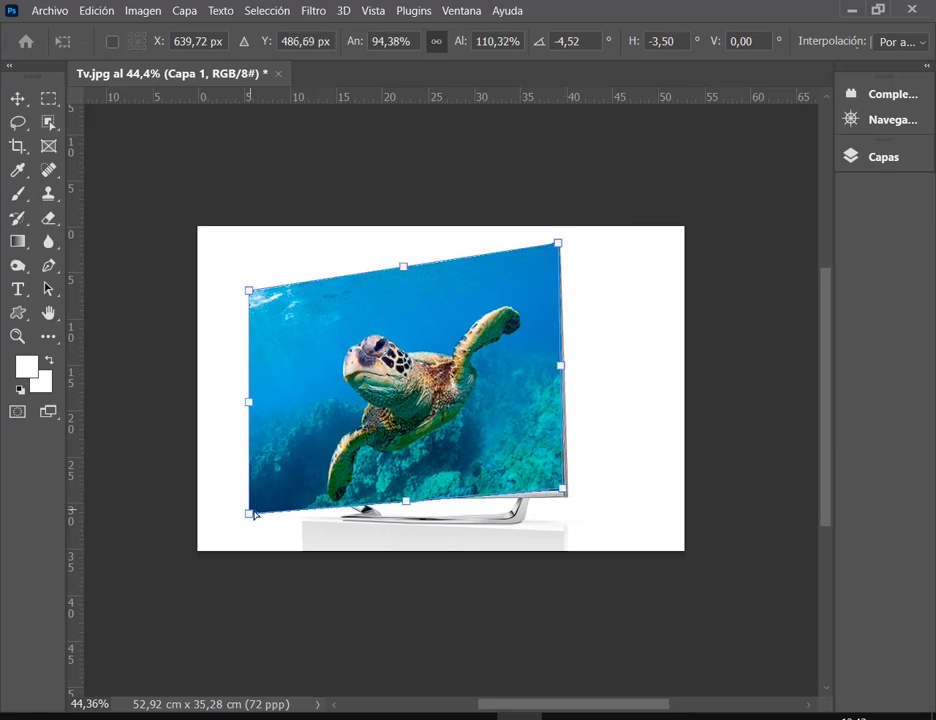
drag(249, 513, 302, 494)
drag(248, 293, 306, 328)
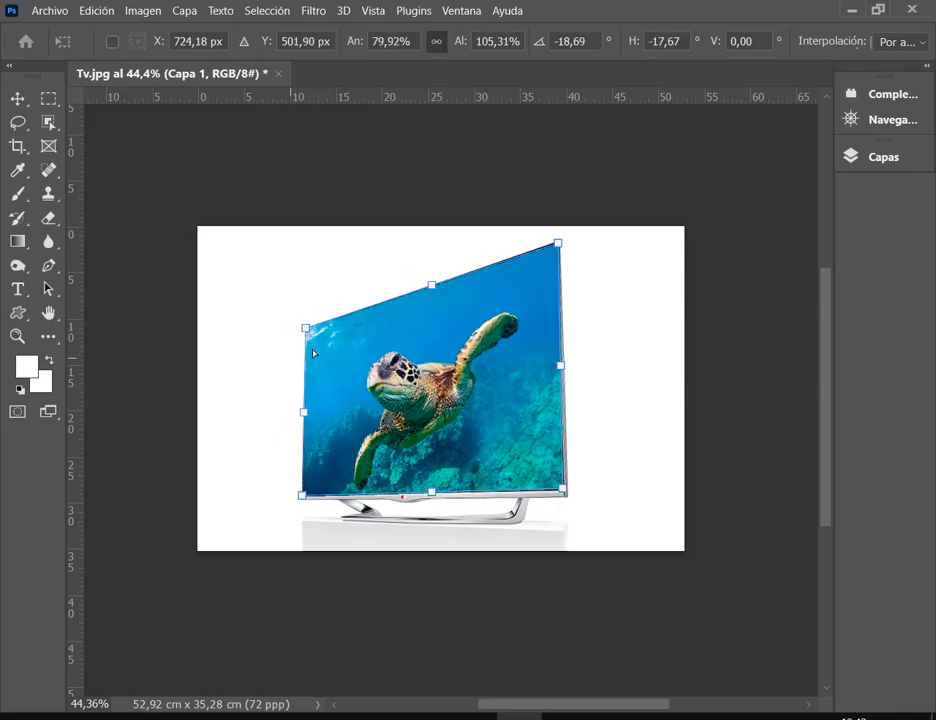
Step: Fine-tune the distorted turtle image's upper-right and upper-left corners to fit the television screen's corners exactly
scroll(556, 259, up, 10)
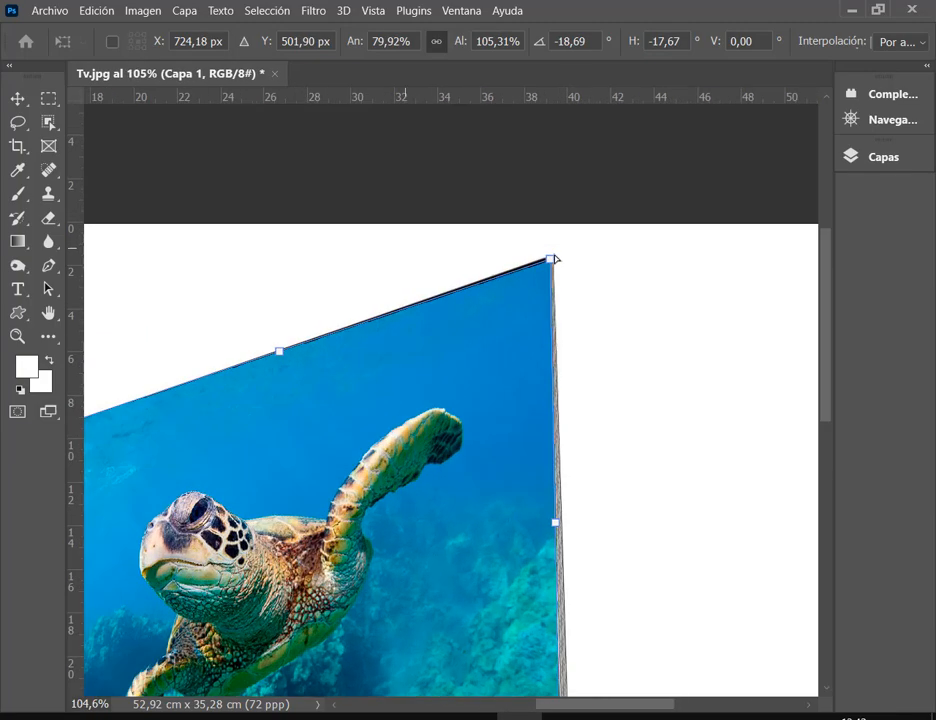
scroll(541, 266, up, 2)
drag(545, 271, 533, 261)
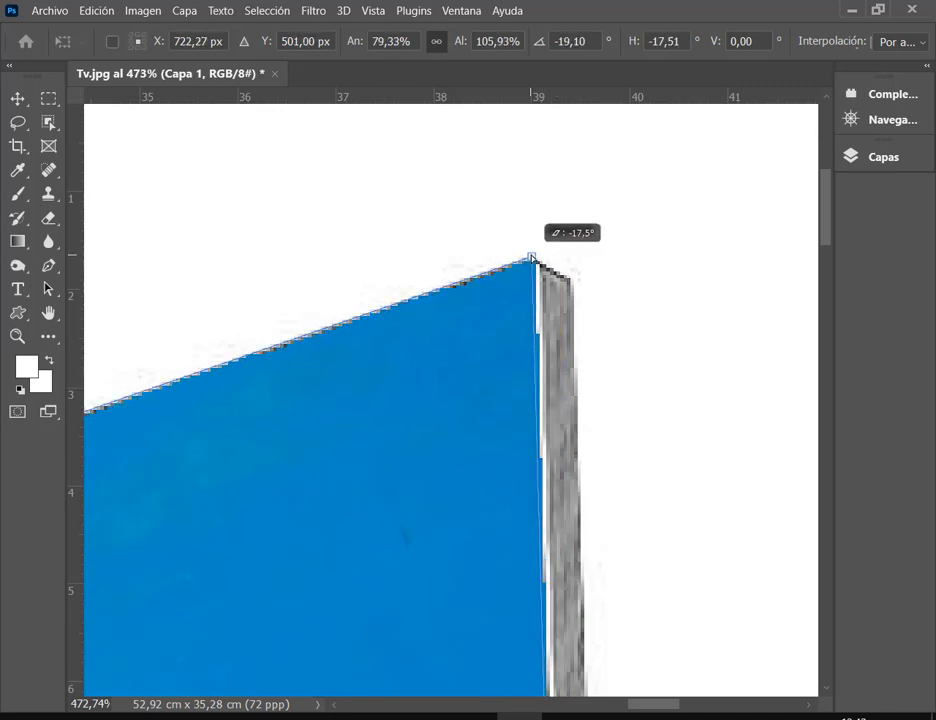
drag(238, 456, 648, 382)
drag(125, 530, 680, 415)
drag(272, 558, 539, 456)
drag(508, 344, 623, 238)
drag(347, 432, 645, 430)
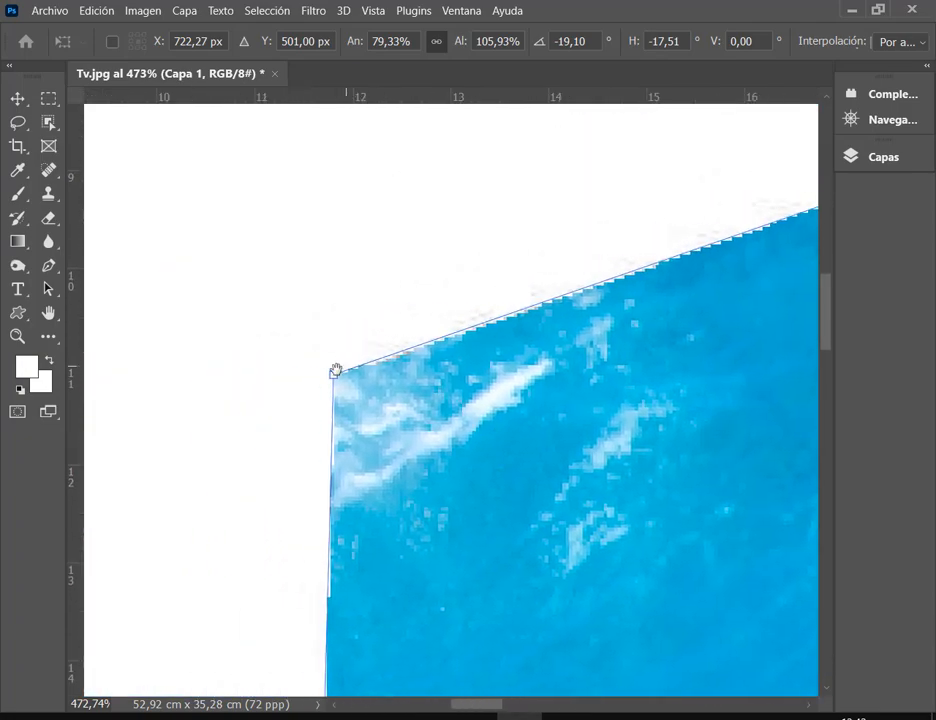
mouse_move(335, 379)
mouse_down()
mouse_move(428, 455)
mouse_move(392, 445)
mouse_move(345, 376)
mouse_up()
Step: Align the turtle image's lower-left corner with the lower-left corner of the television screen
scroll(449, 547, down, 15)
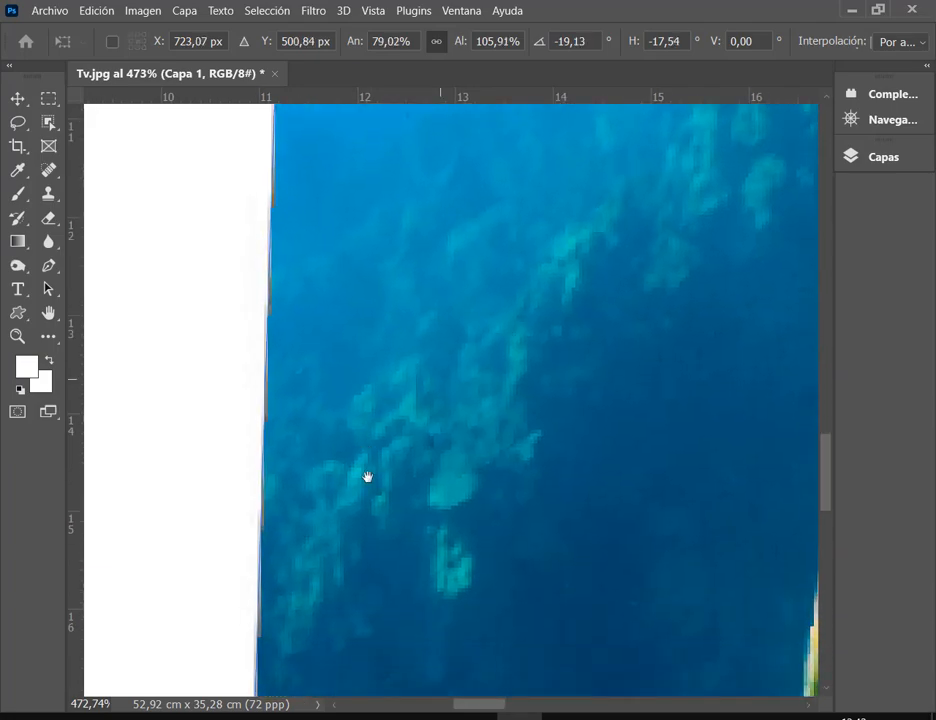
scroll(404, 168, down, 10)
scroll(338, 402, up, 2)
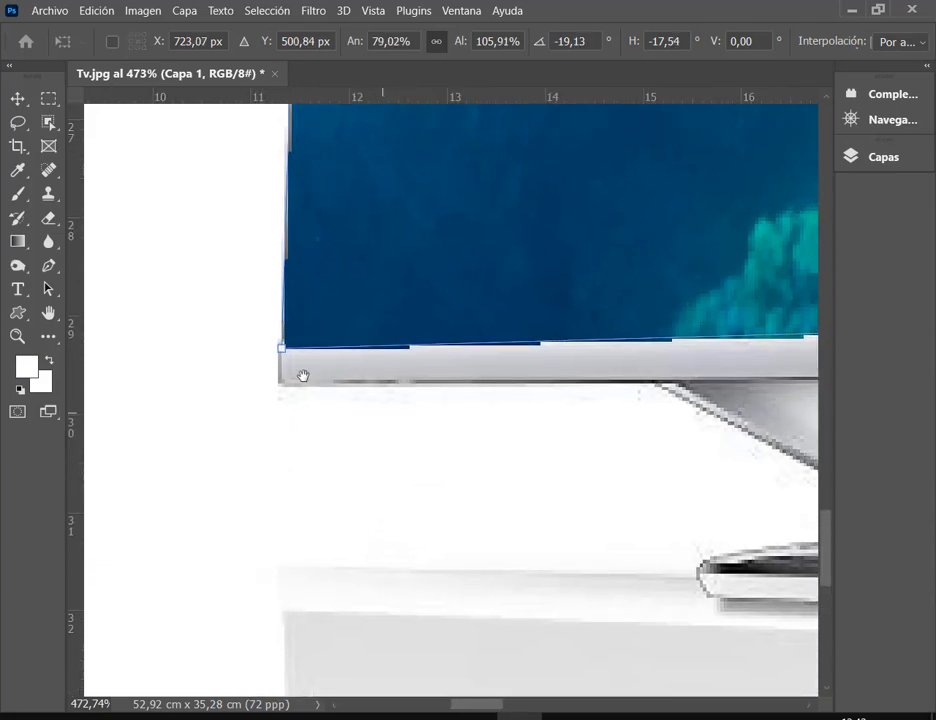
mouse_move(278, 355)
mouse_down()
mouse_move(291, 327)
mouse_move(278, 344)
mouse_up()
Step: Align the turtle image's lower-right corner with the television screen's lower-right corner and apply the distortion
drag(648, 394, 369, 403)
drag(545, 403, 146, 482)
drag(460, 385, 60, 298)
drag(609, 393, 347, 405)
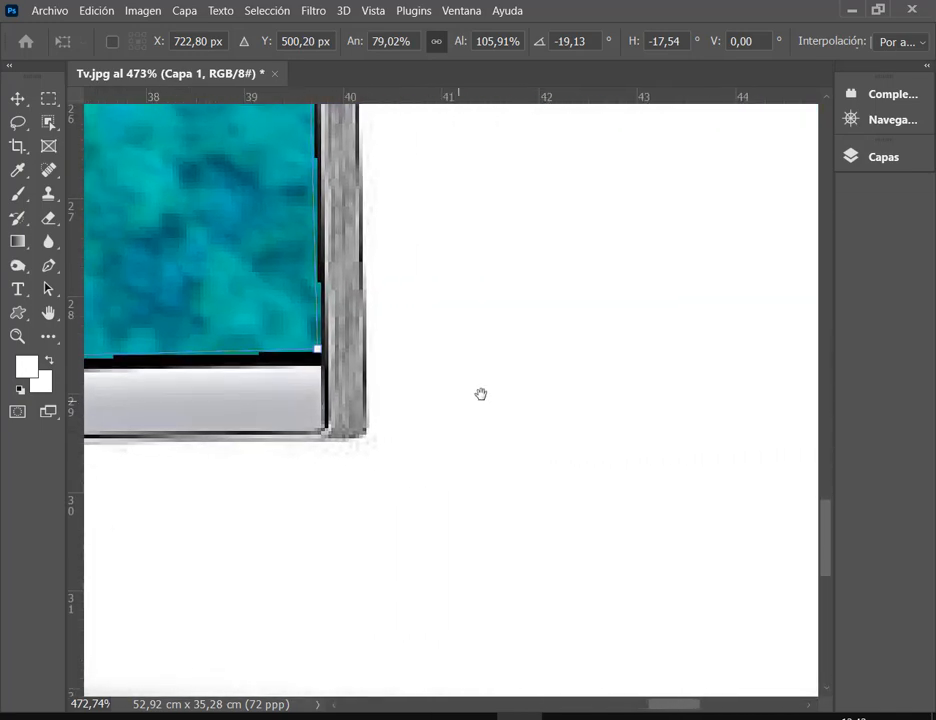
drag(394, 344, 402, 362)
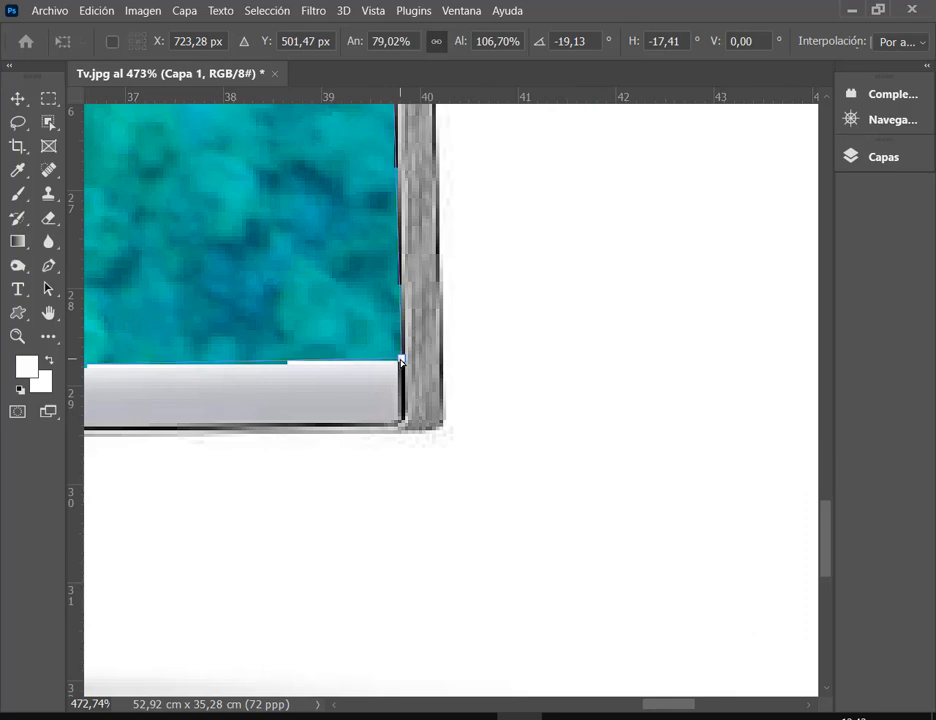
scroll(388, 322, down, 8)
drag(350, 258, 586, 522)
scroll(463, 452, down, 2)
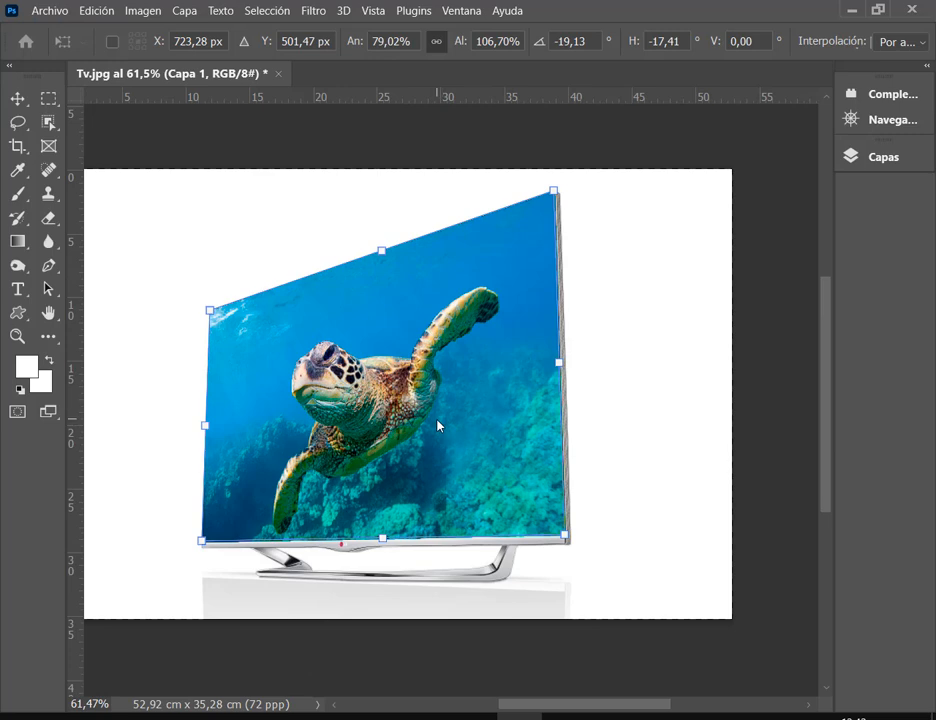
key(alt+space)
key(Escape)
key(Return)
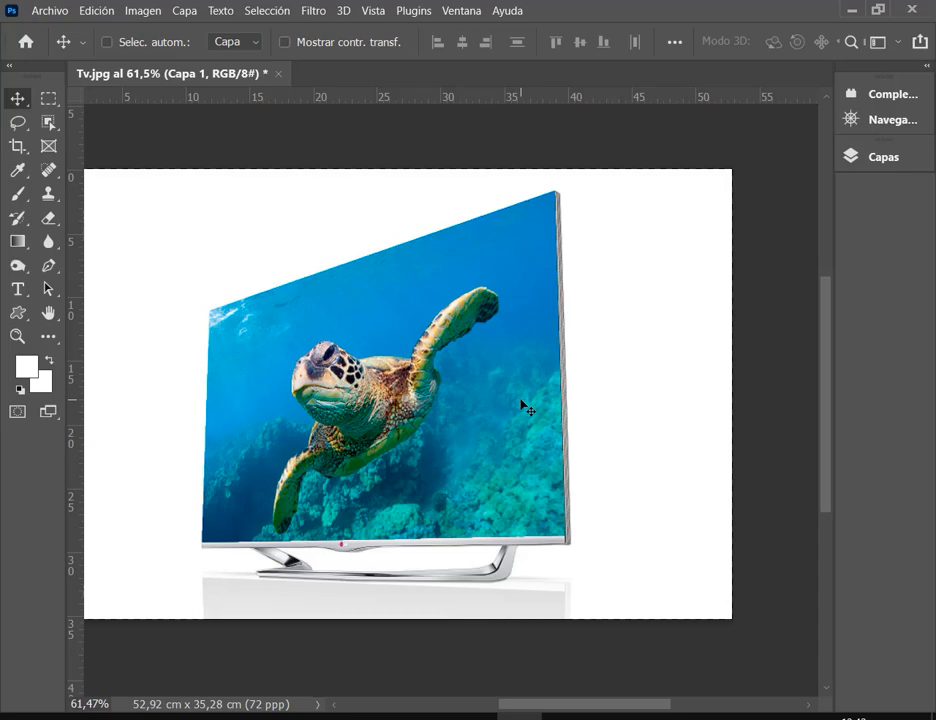
Step: Expand the collapsed panels and hide Capa 1 to examine the four corners of the television screen
click(929, 69)
click(658, 537)
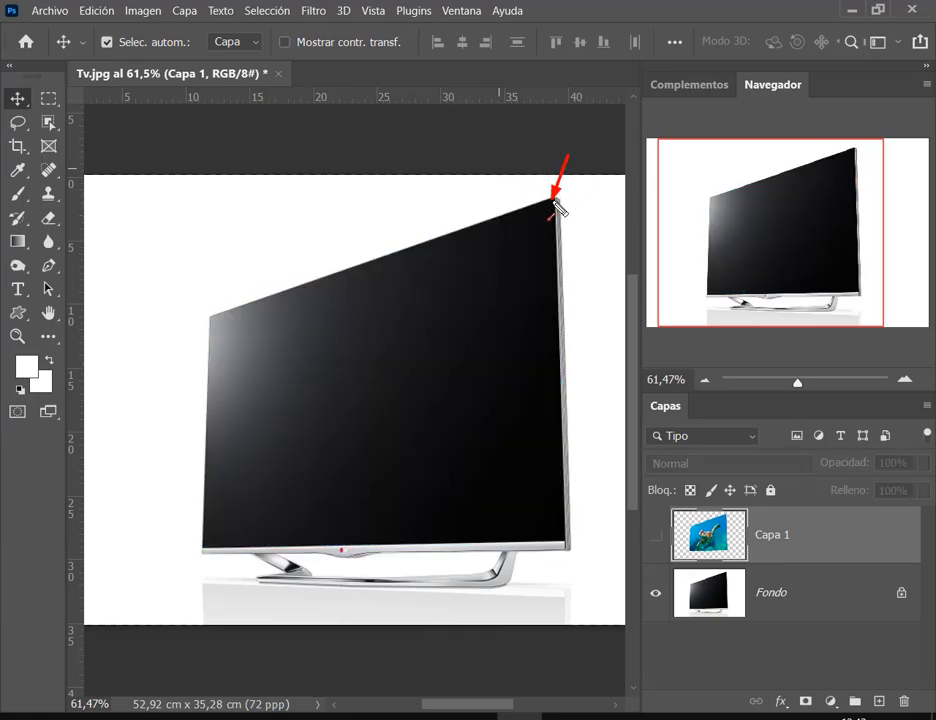
drag(570, 565, 562, 547)
drag(152, 590, 205, 543)
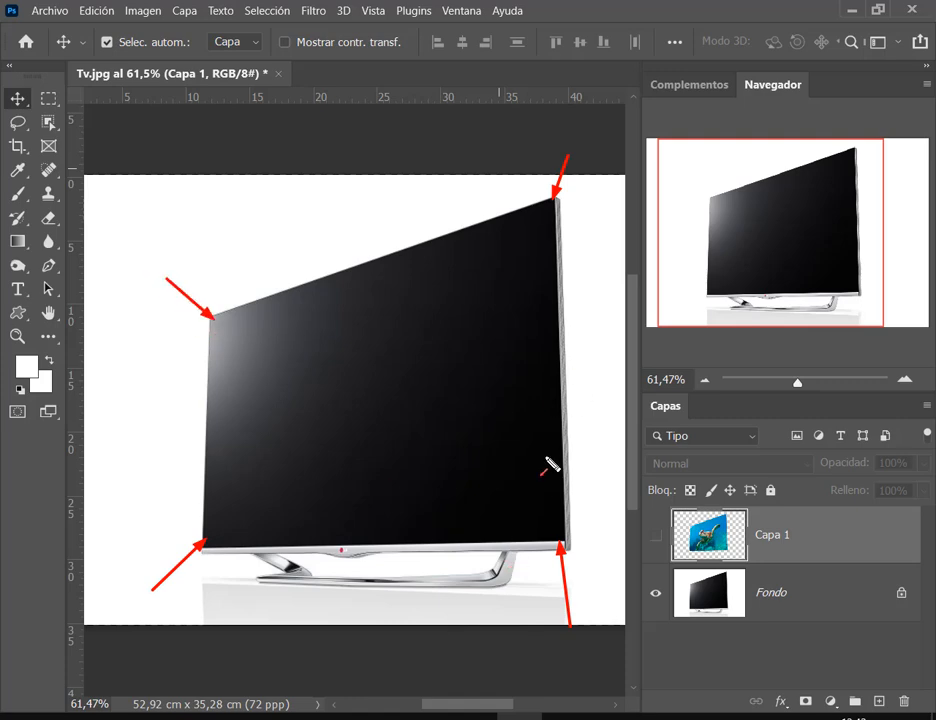
key(ctrl+shift+d)
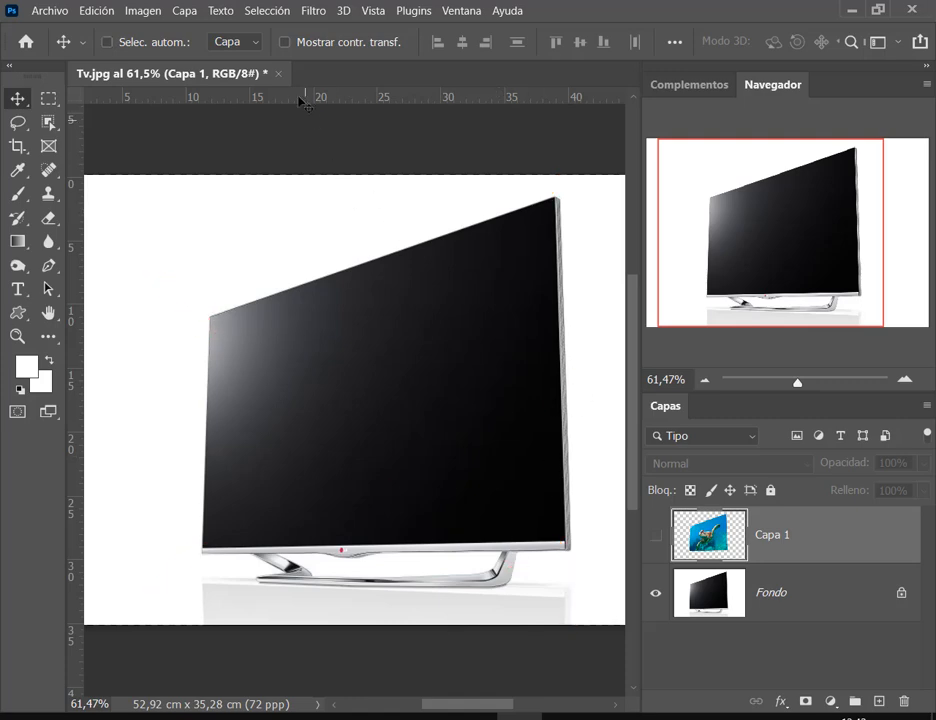
Step: Close the Tv.jpg document without saving the changes
click(279, 75)
click(562, 294)
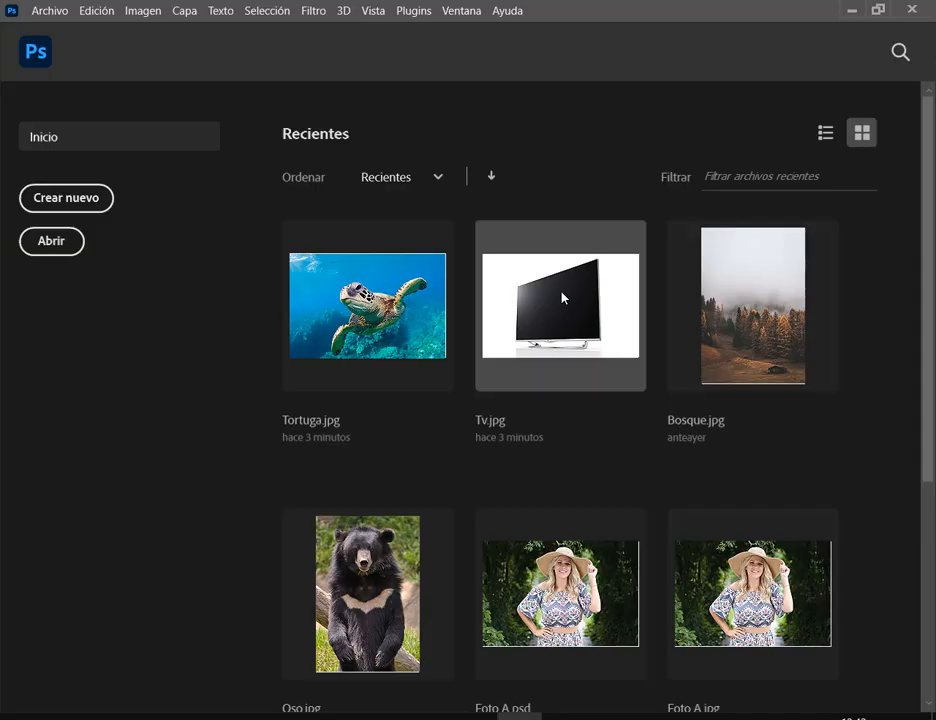
Step: Clear the list of recently opened files
click(48, 11)
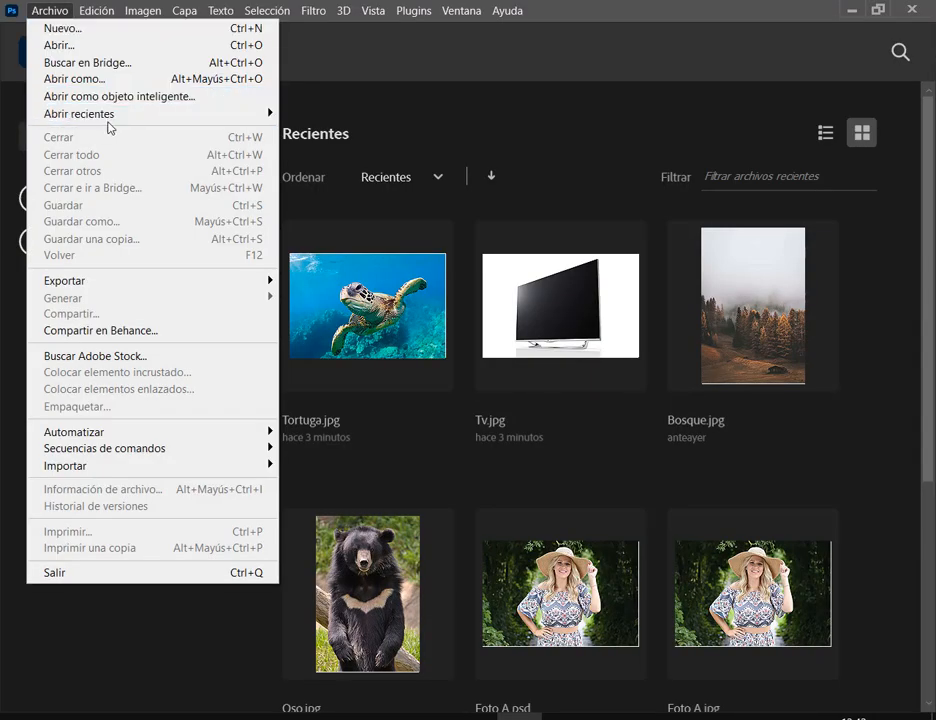
mouse_move(114, 118)
click(350, 273)
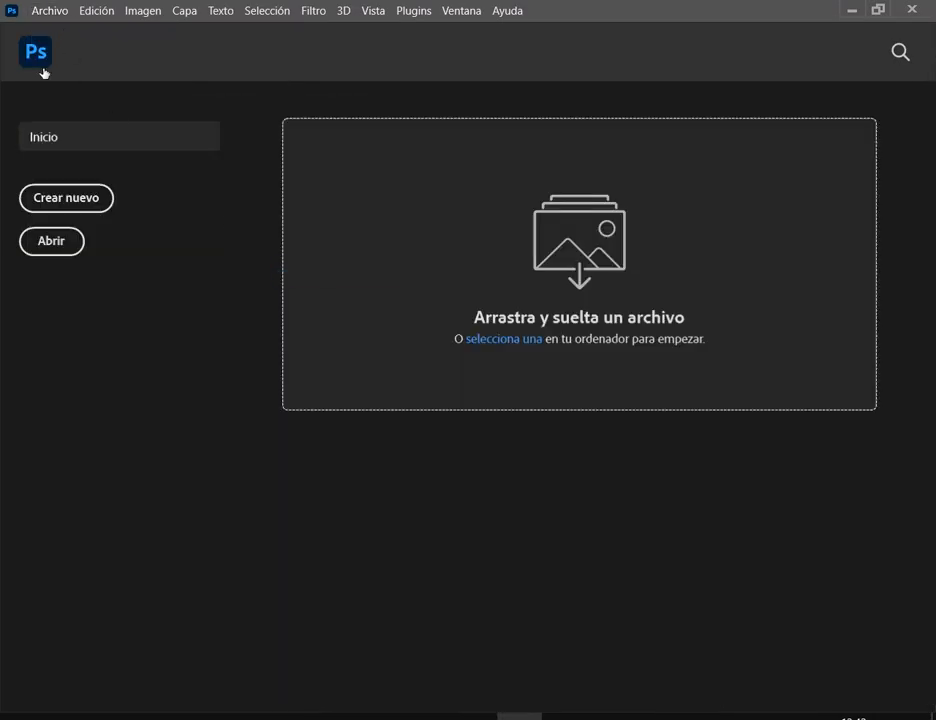
Step: Open the image "1. Filtro punto de fuga Cofre.jpg" from the "Filtro Punto de fuga" folder
click(47, 240)
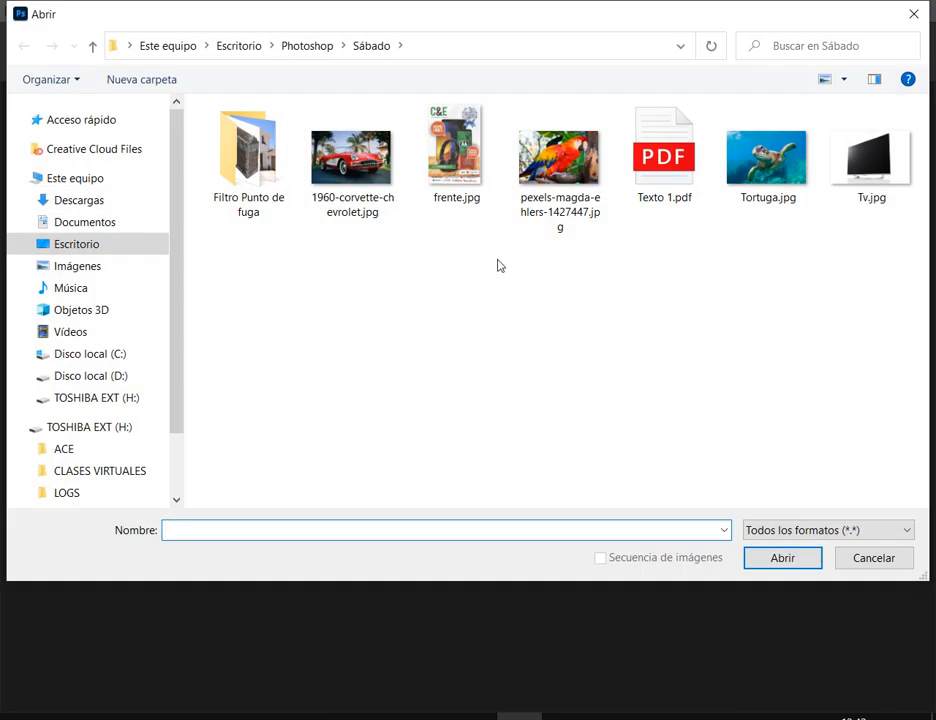
double_click(280, 170)
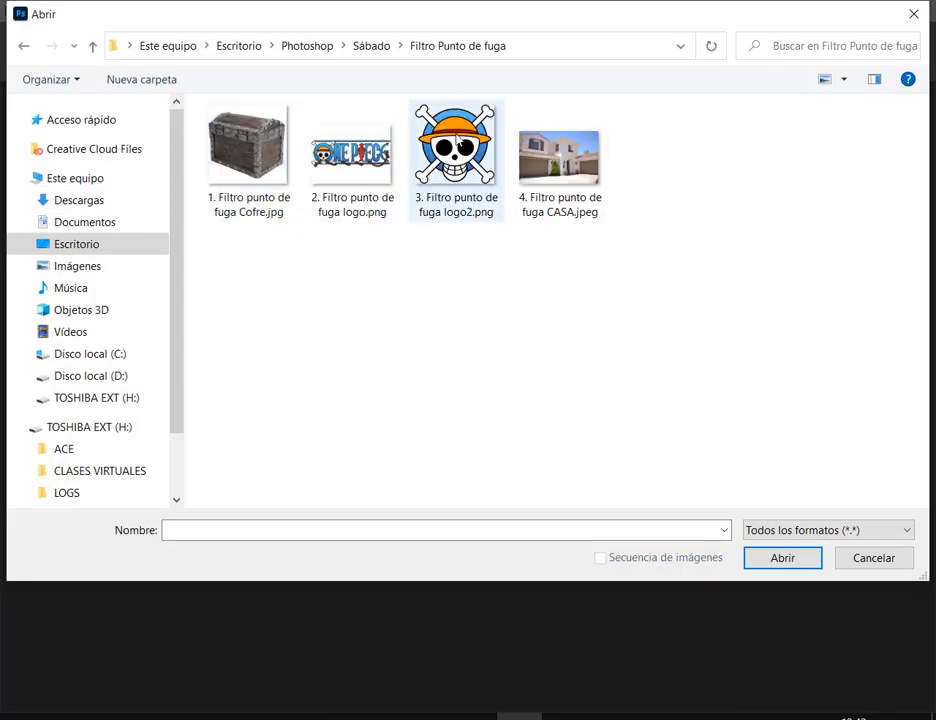
click(247, 150)
click(782, 557)
key(Return)
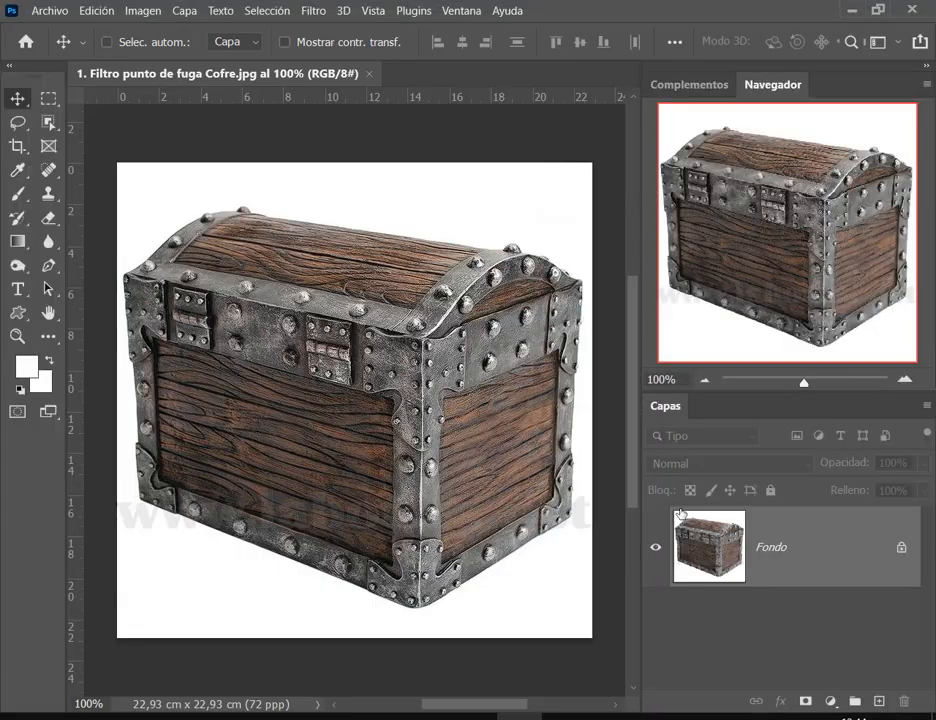
Step: Open "3. Filtro punto de fuga logo2.png" and bring the skull logo into the chest document as a new layer
click(63, 13)
click(60, 42)
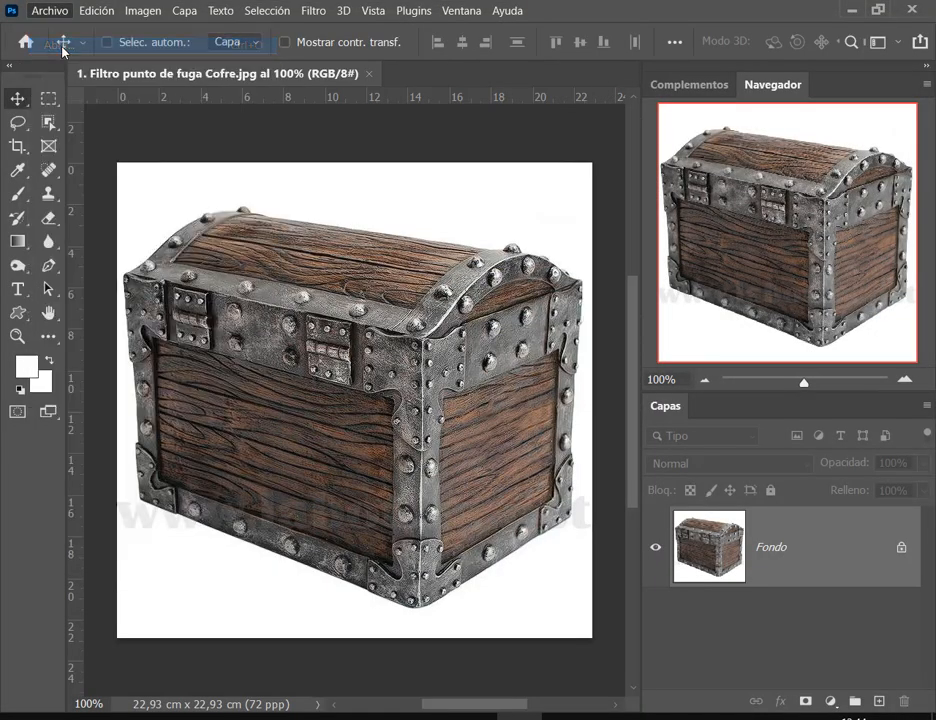
double_click(455, 205)
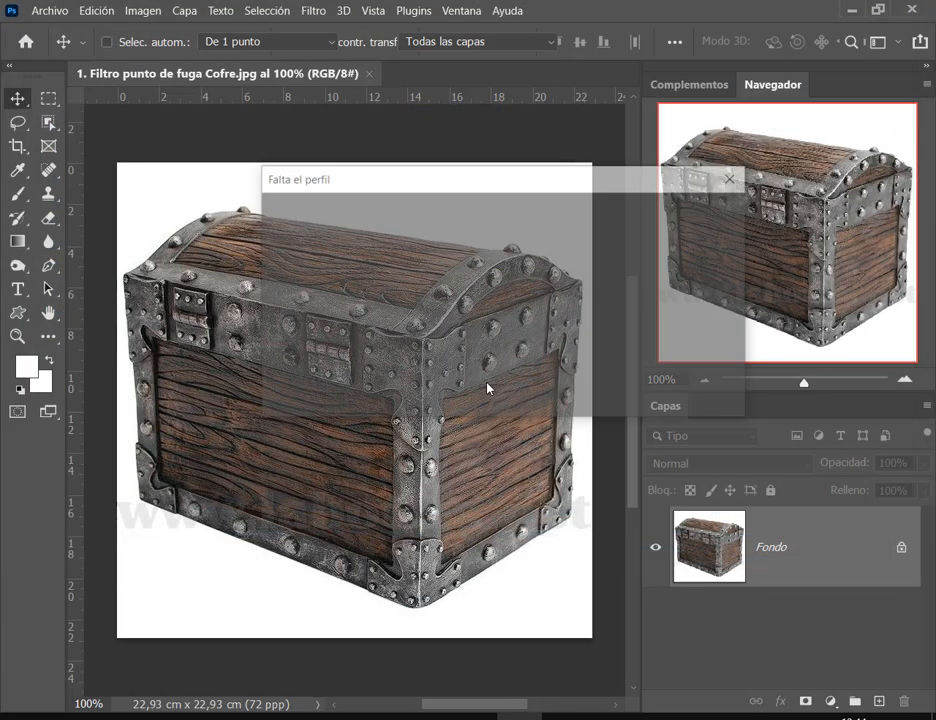
click(619, 397)
drag(430, 330, 348, 455)
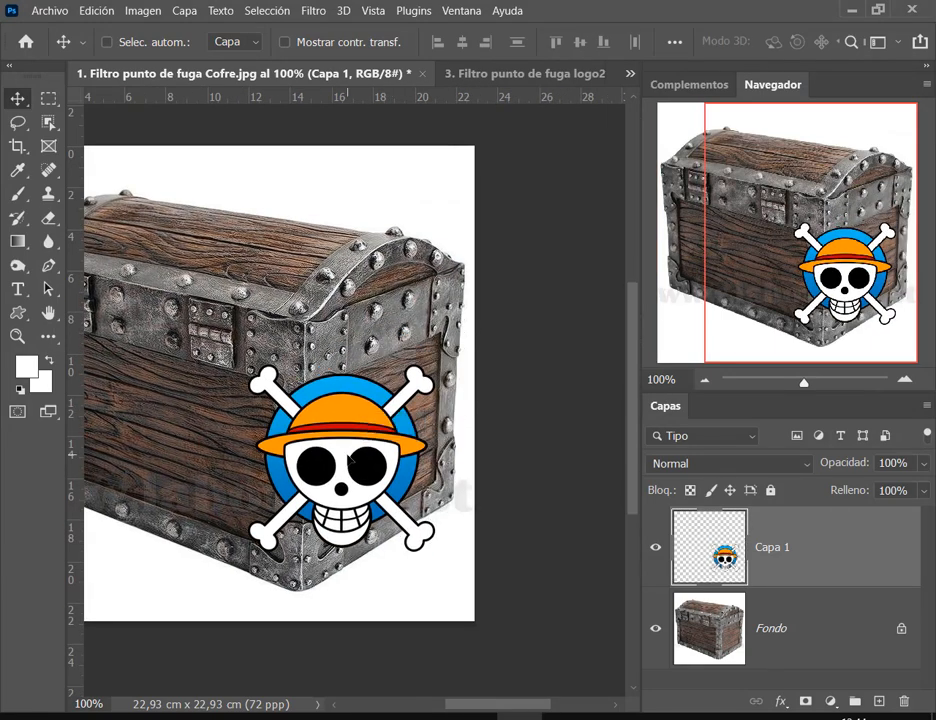
Step: Scale the skull logo down with Free Transform and move it onto the wooden panel on the chest's narrow side
key(ctrl+t)
drag(437, 551, 363, 478)
key(Return)
drag(320, 430, 399, 442)
scroll(399, 442, up, 5)
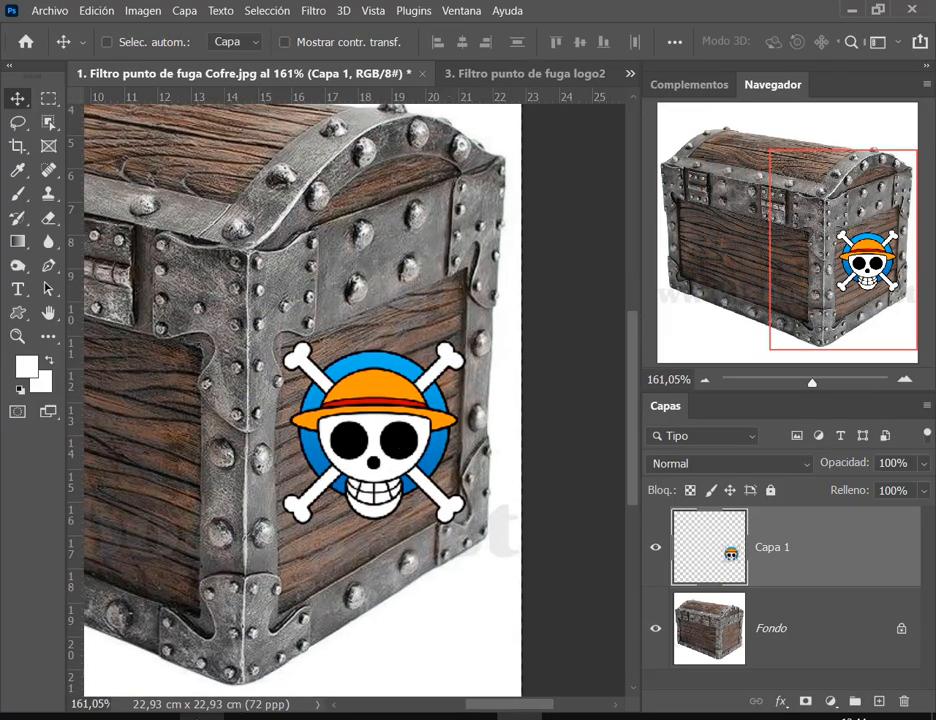
Step: View Tortuga.jpg from the Sábado folder in the image viewer, mark its four corners for examination, and return to Photoshop
mouse_move(190, 716)
click(167, 641)
click(800, 234)
double_click(797, 234)
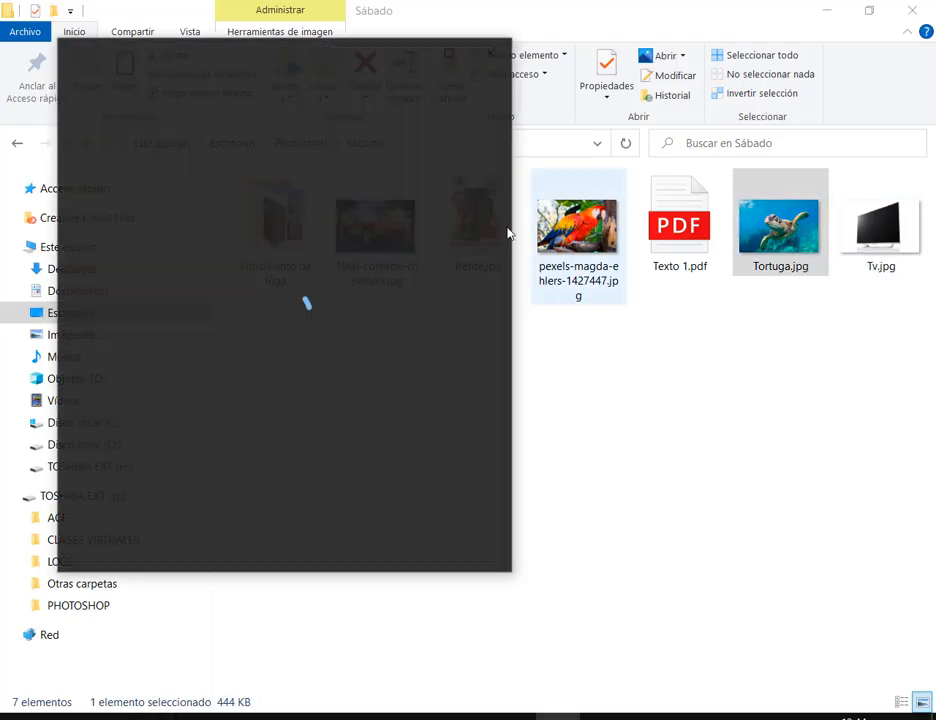
drag(48, 156, 90, 195)
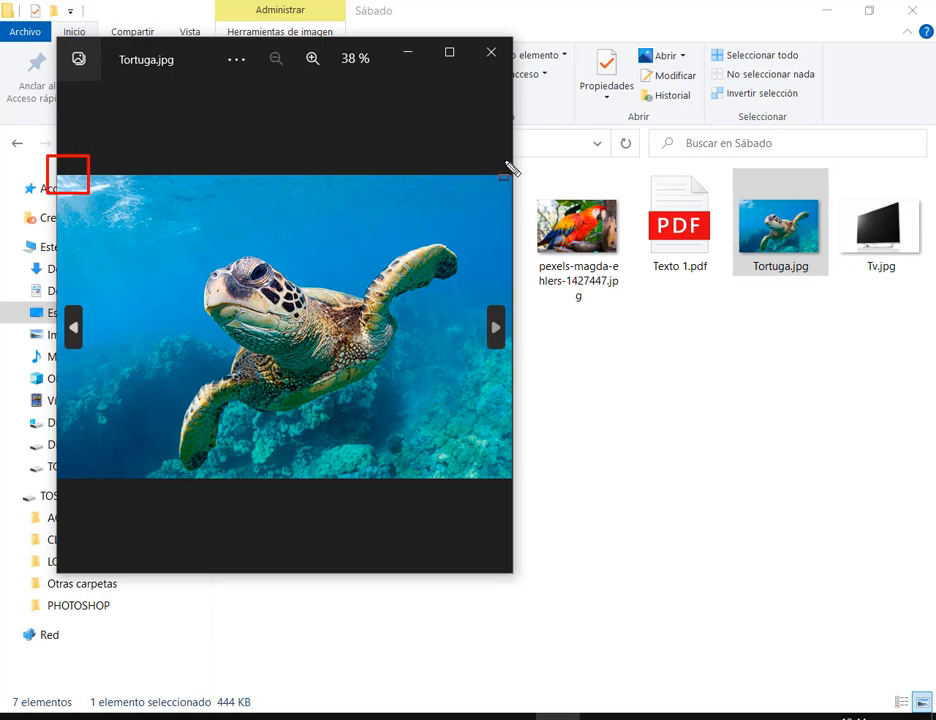
drag(494, 466, 527, 497)
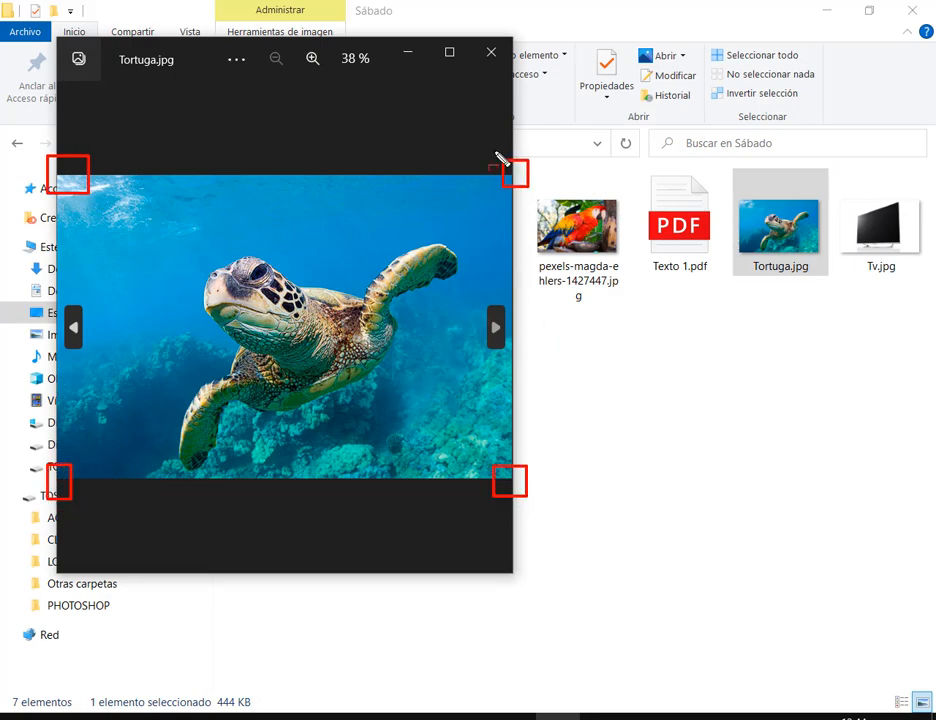
click(491, 51)
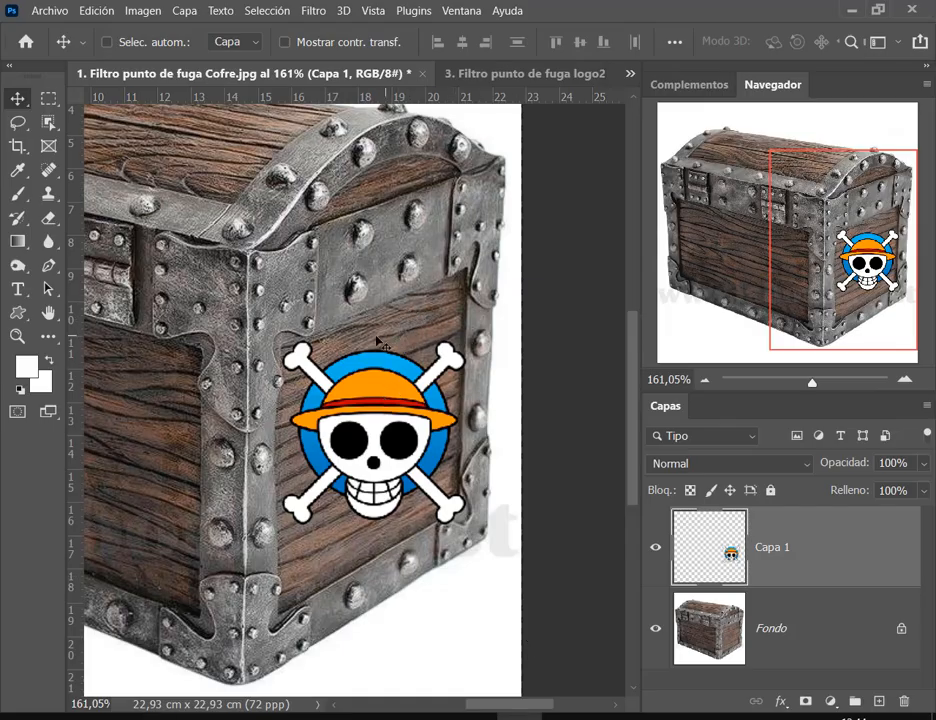
Step: Start Distort on the skull logo and raise its upper-right corner to the upper-right corner of the chest's side panel
drag(398, 384, 408, 386)
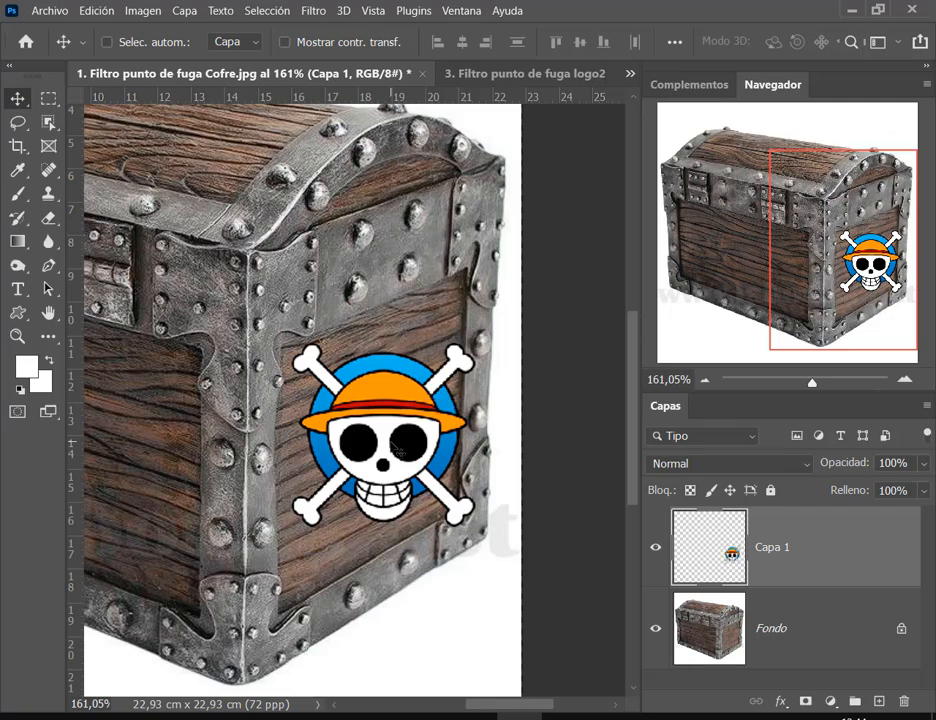
click(99, 12)
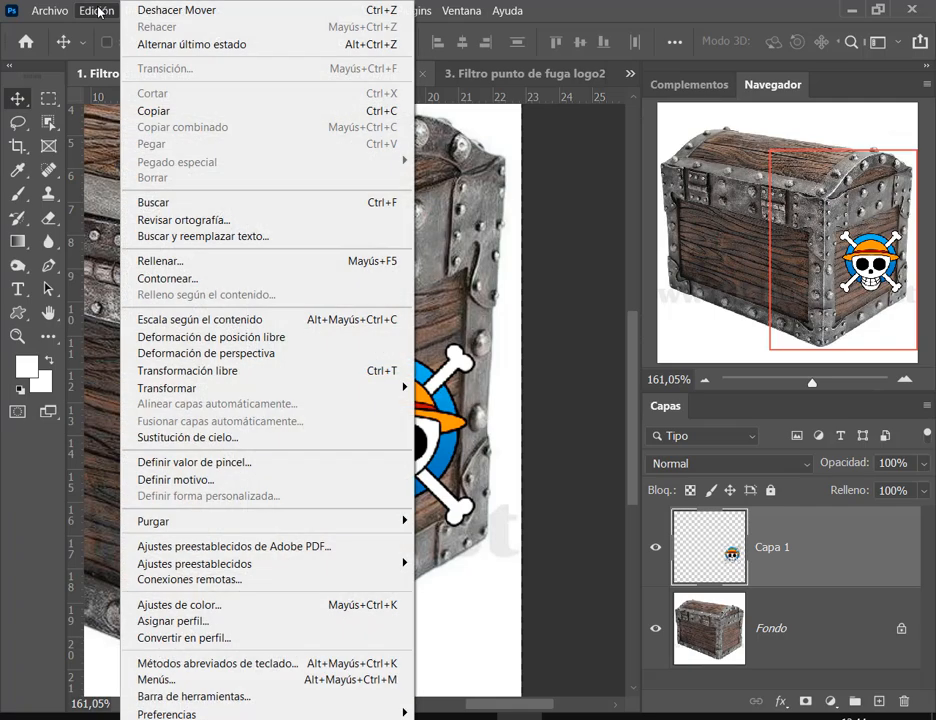
mouse_move(300, 388)
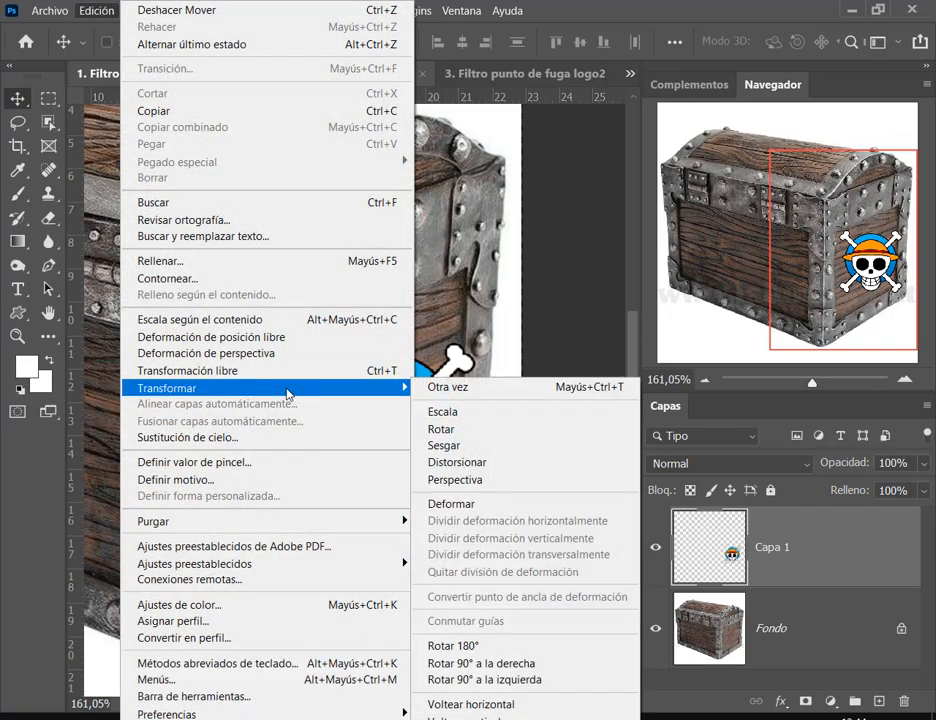
click(505, 463)
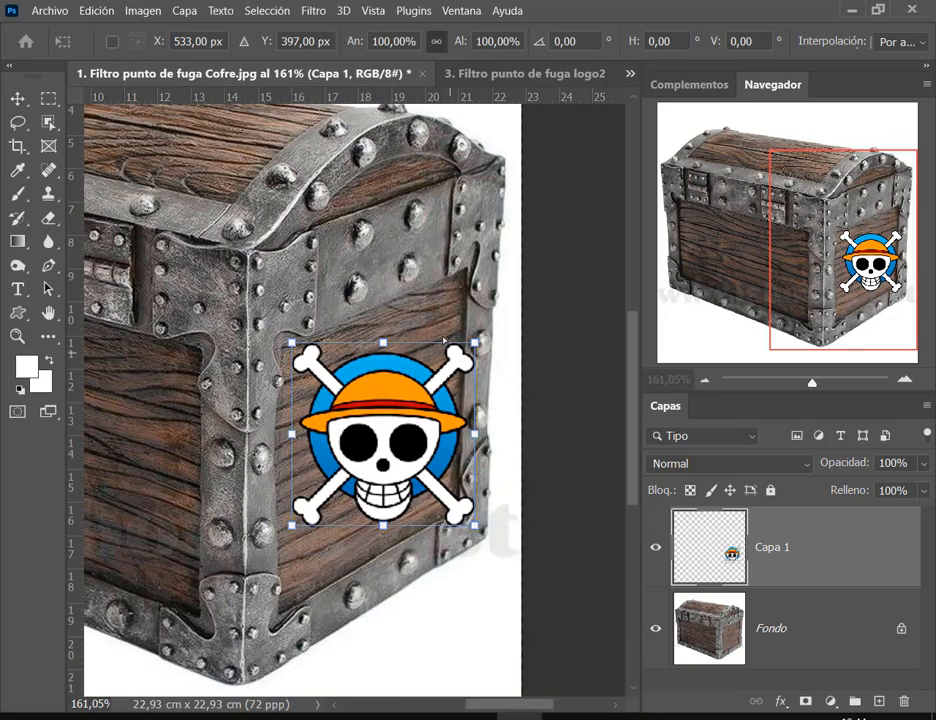
drag(394, 439, 387, 448)
drag(468, 357, 469, 284)
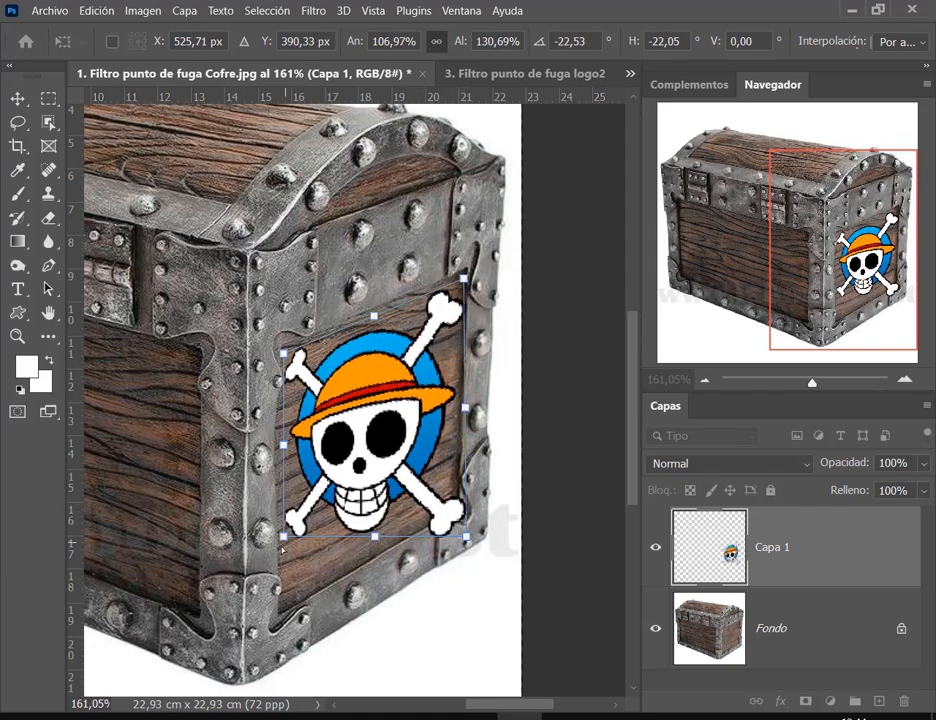
Step: Align the logo's lower corners with the slanted lower edge of the side panel, fine-tune the upper corners and apply the distortion
drag(284, 538, 284, 580)
drag(467, 541, 456, 492)
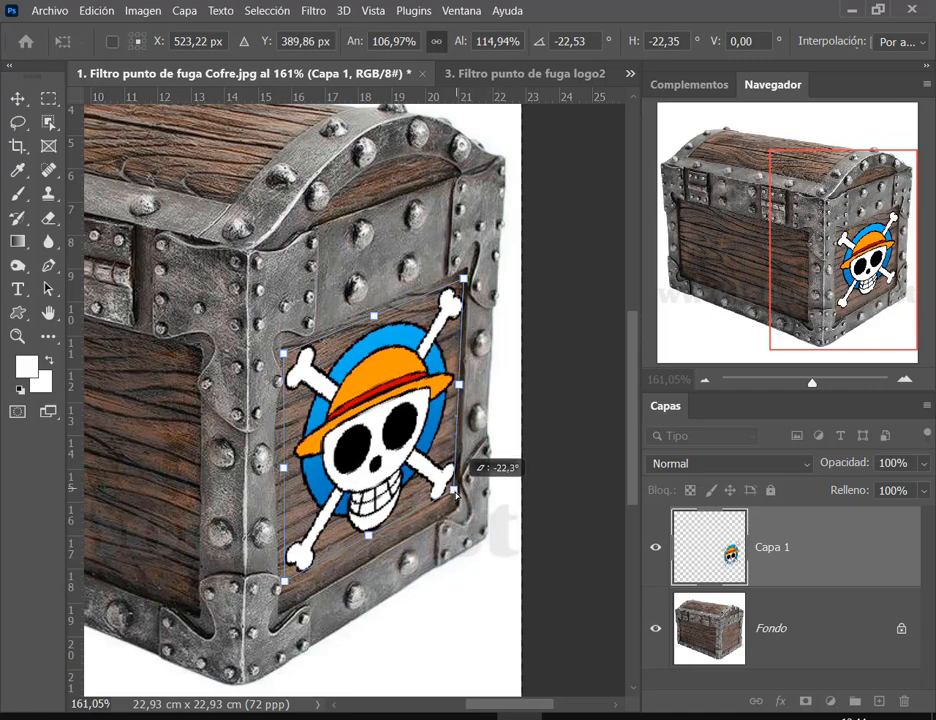
drag(362, 370, 364, 382)
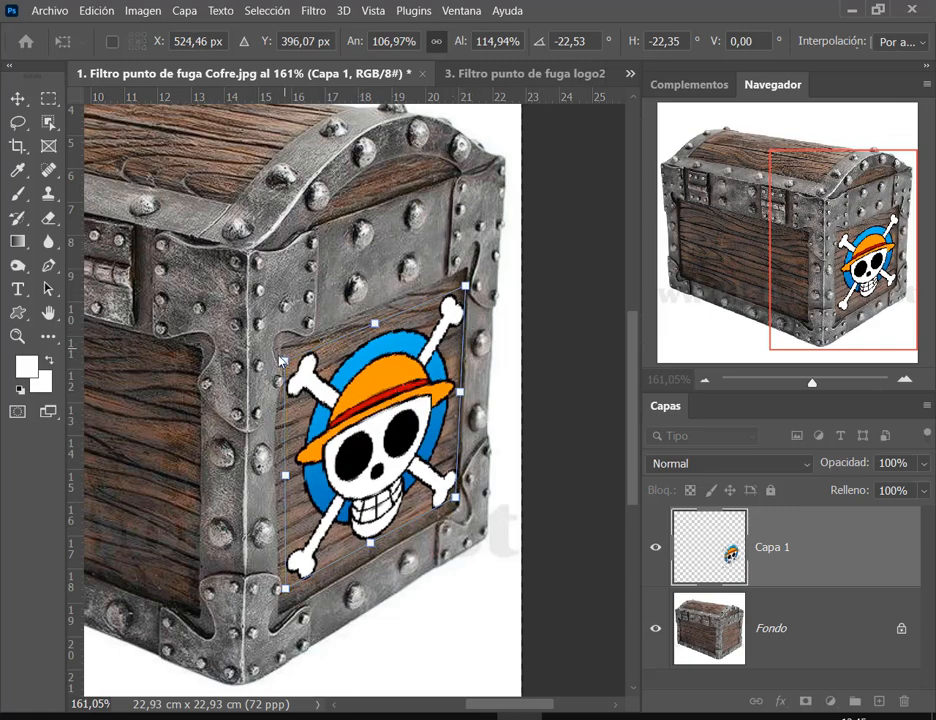
drag(284, 362, 288, 360)
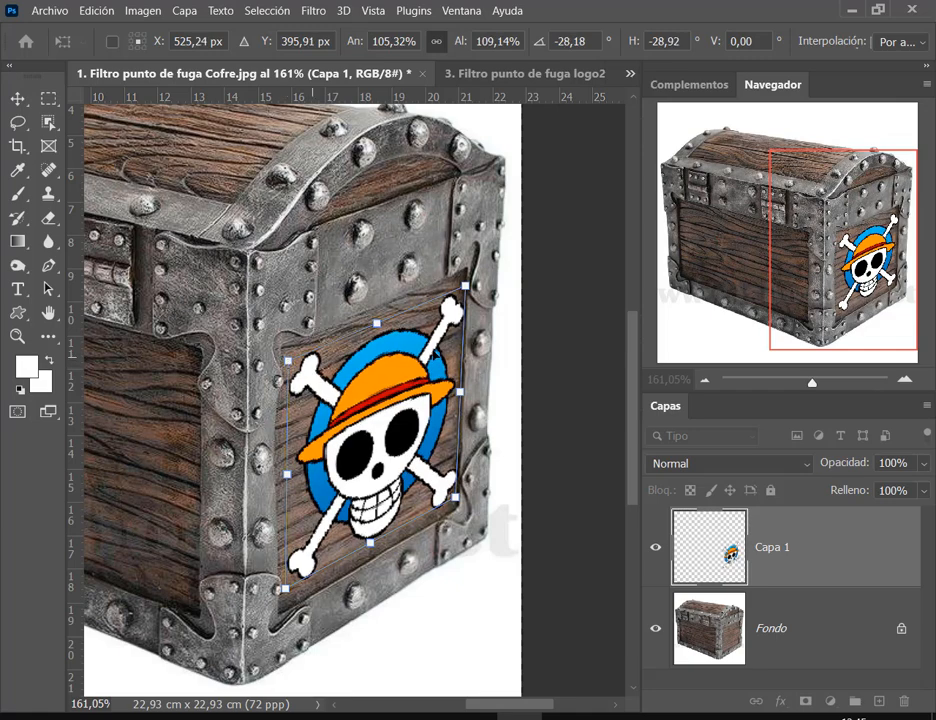
drag(463, 287, 461, 286)
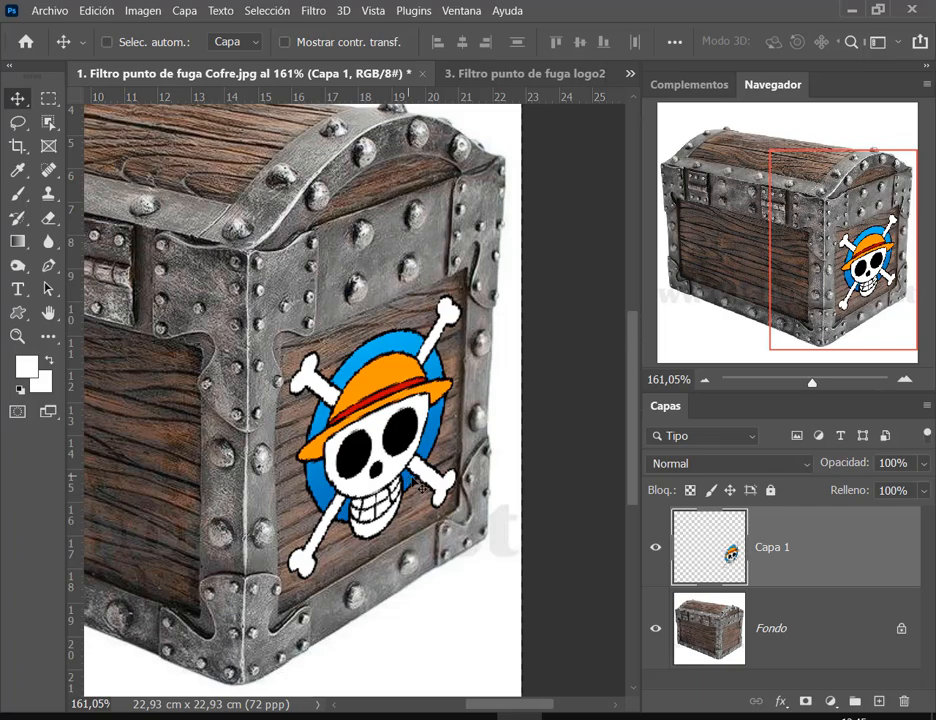
Step: Examine the distorted logo on the whole chest, marking the four edges of the side panel to compare its perspective
scroll(320, 383, down, 5)
scroll(284, 536, up, 1)
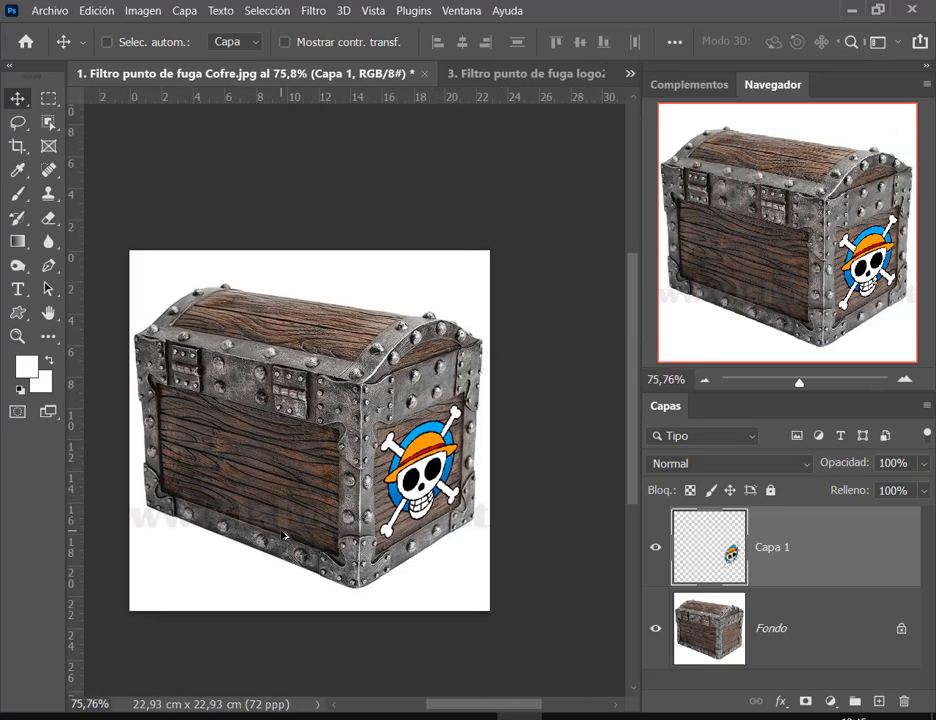
scroll(284, 536, up, 1)
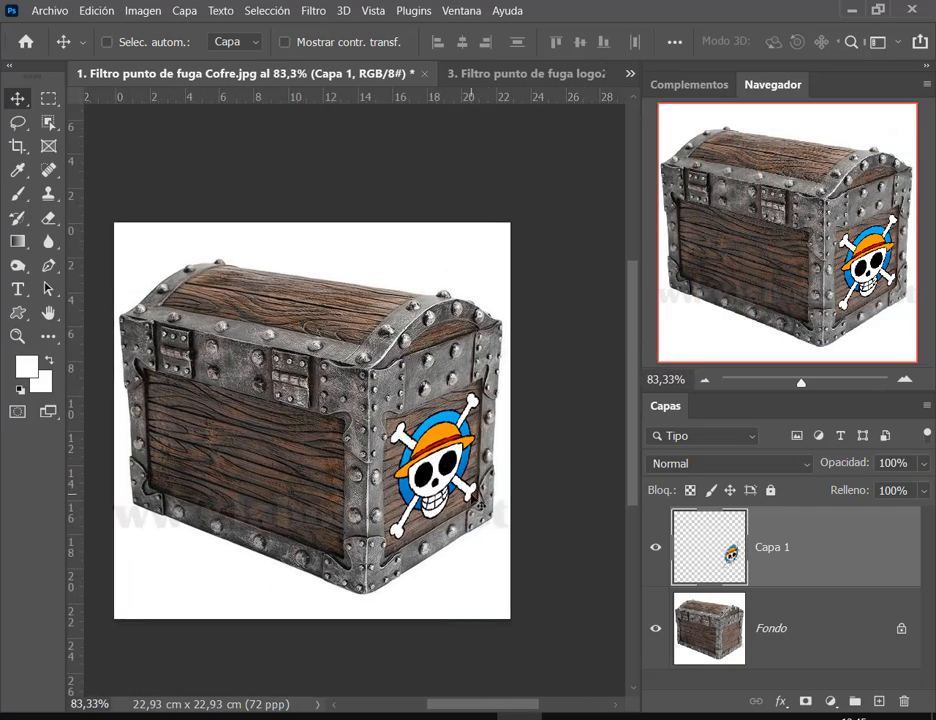
key(ctrl)
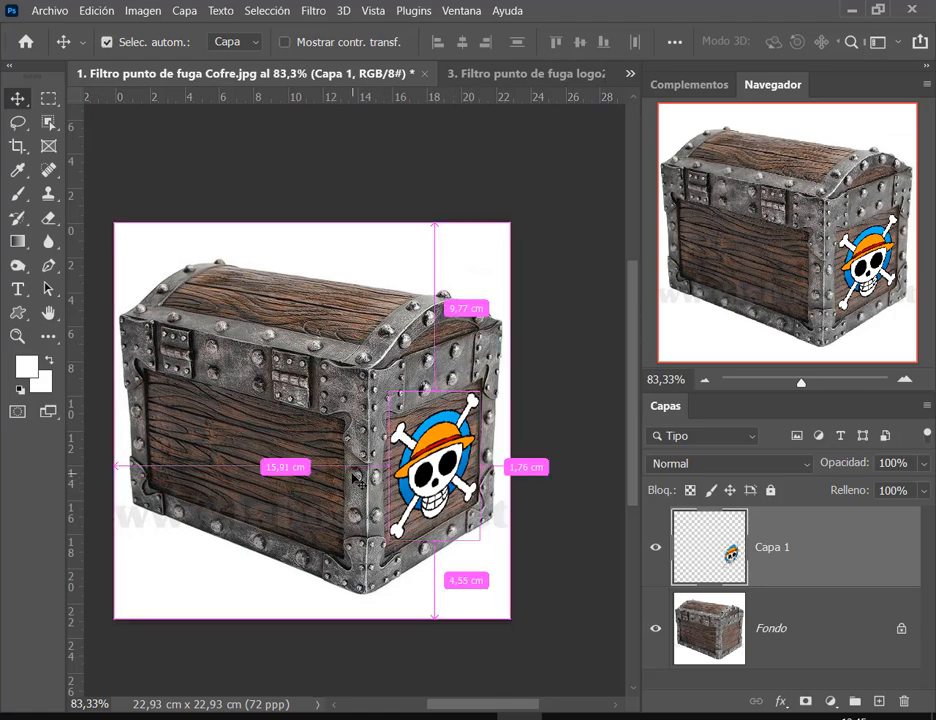
scroll(257, 539, up, 1)
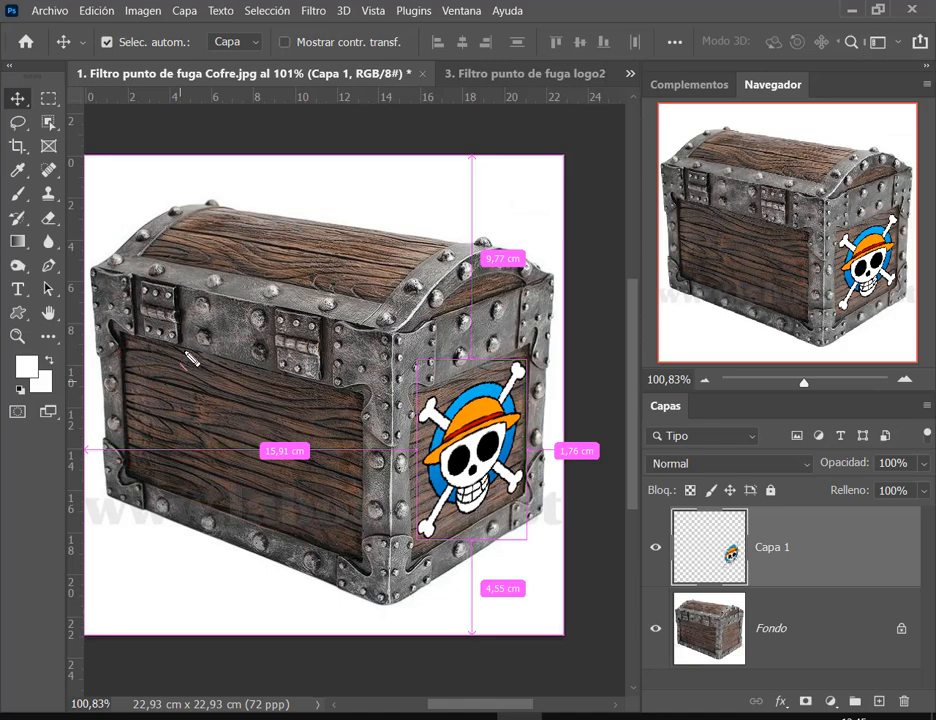
mouse_move(414, 394)
mouse_down()
mouse_move(510, 372)
mouse_move(535, 347)
mouse_up()
drag(397, 573, 542, 495)
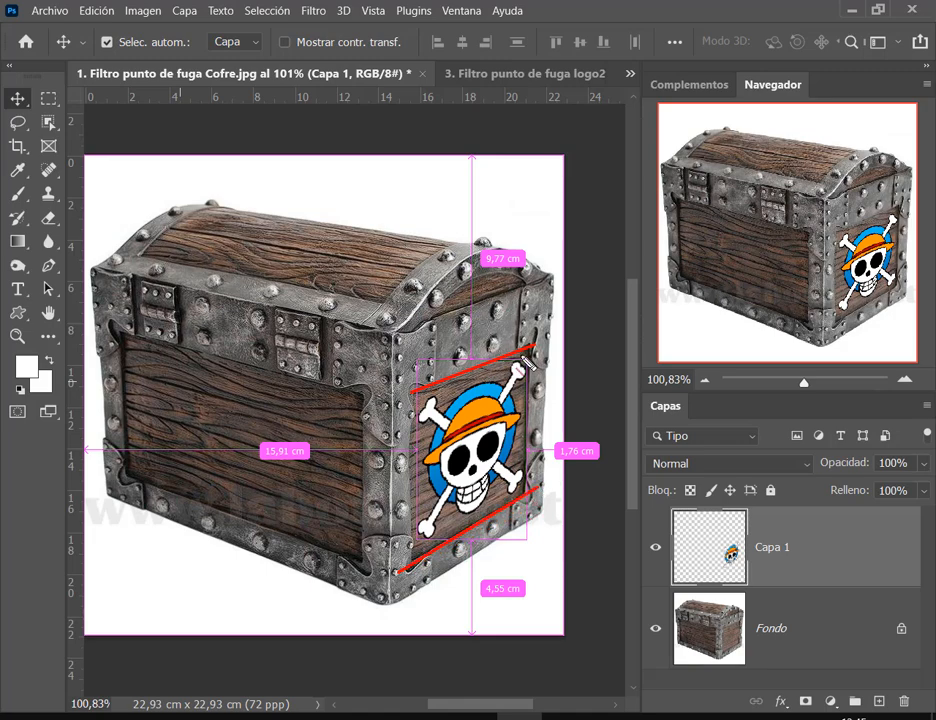
drag(535, 348, 535, 515)
drag(414, 386, 408, 570)
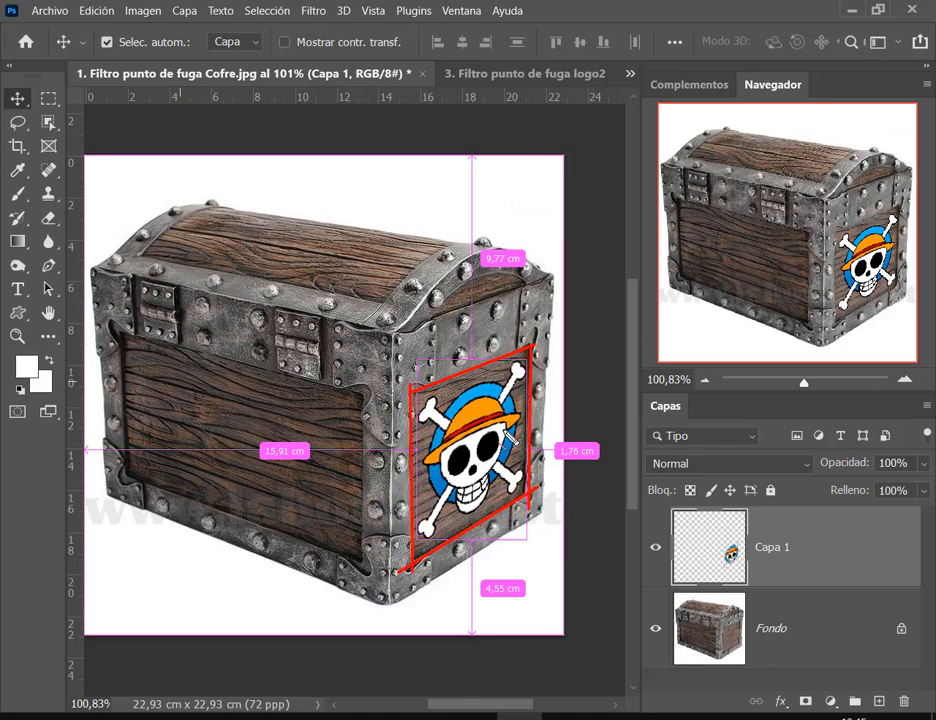
key(Escape)
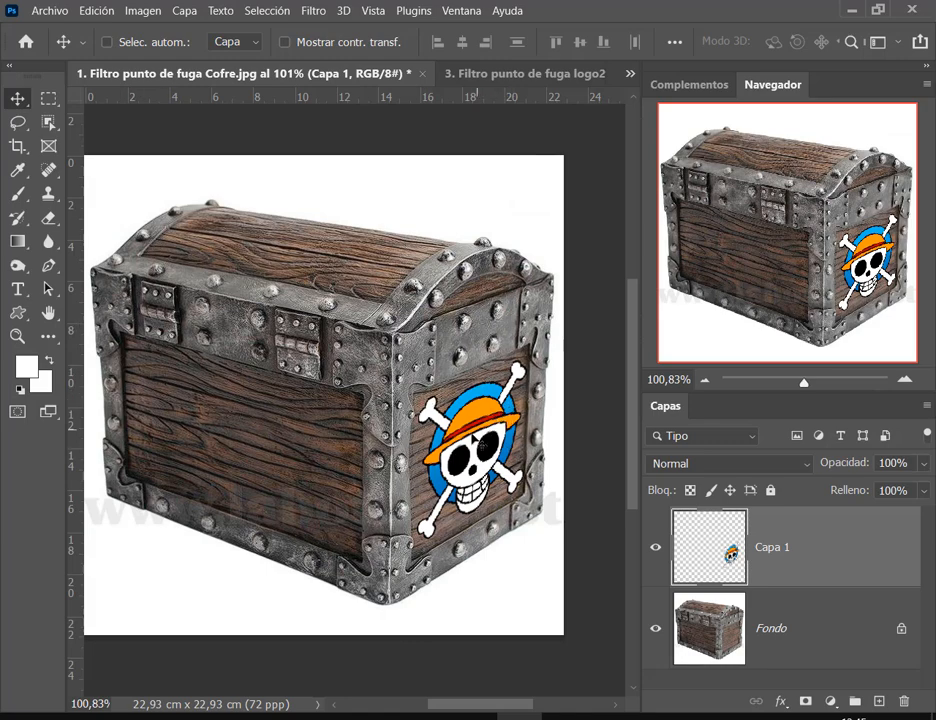
Step: Delete the Capa 1 logo layer from the chest document, then check the Google Meet call messages and return to Photoshop
drag(793, 566, 904, 702)
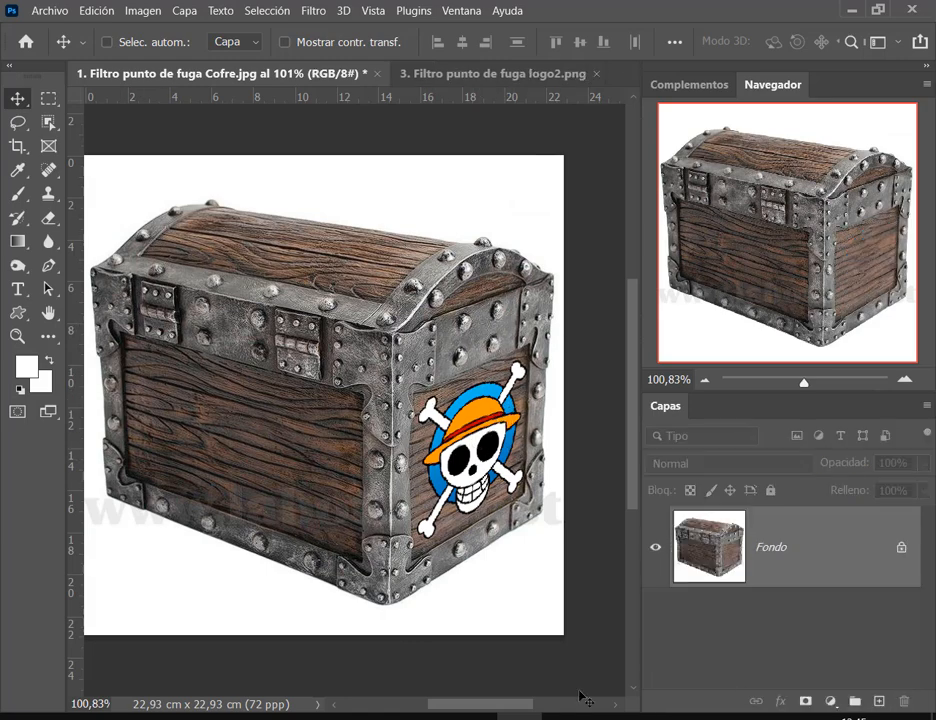
click(187, 706)
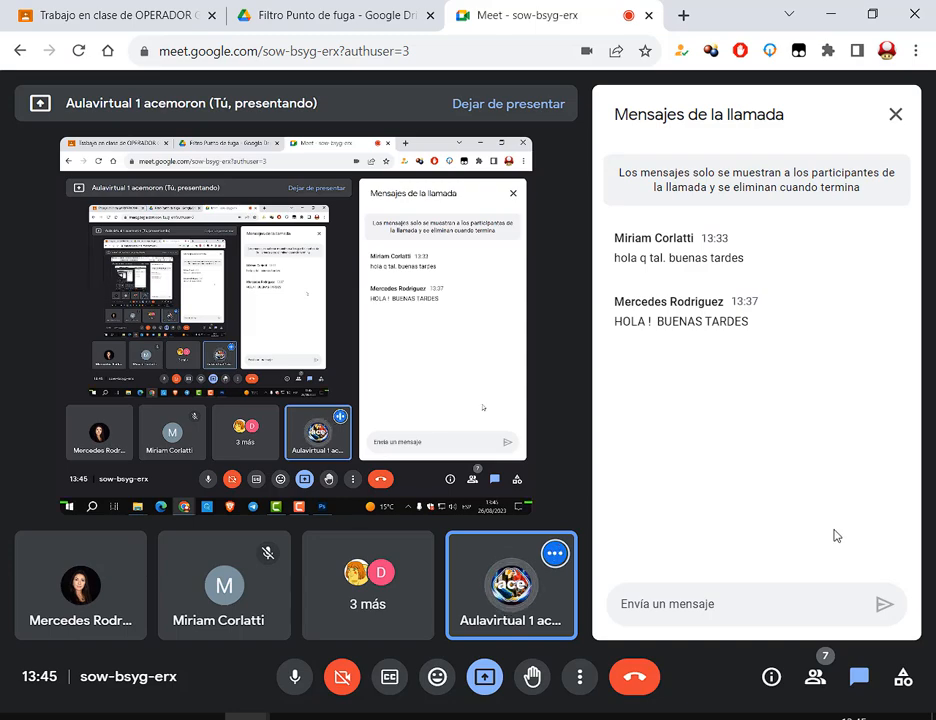
click(520, 717)
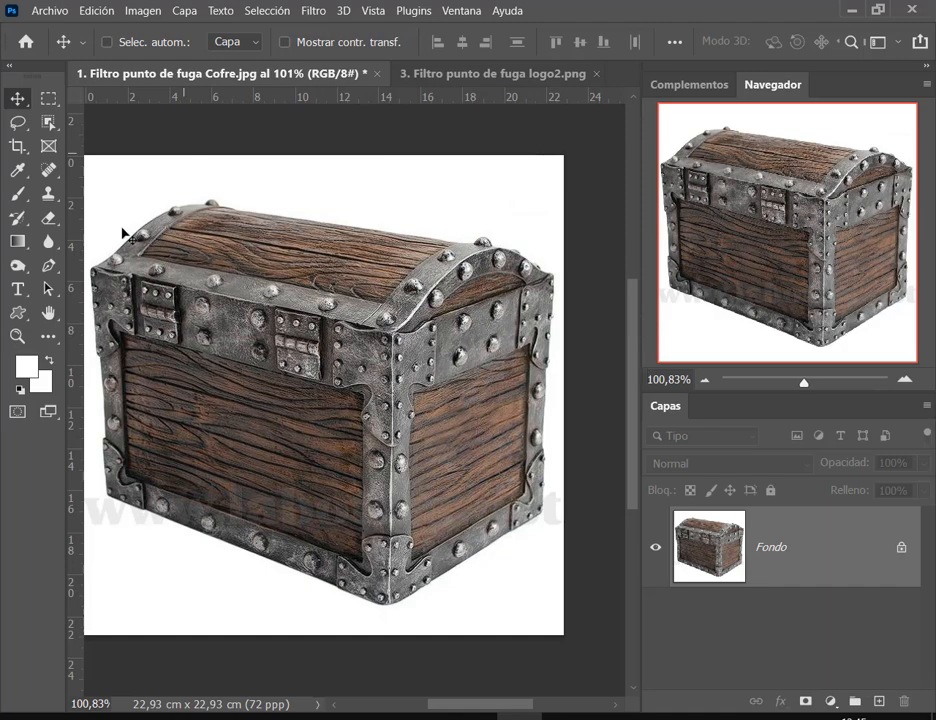
Step: Reset the foreground and background colours to their defaults and mark the Fondo layer for examination
key(d)
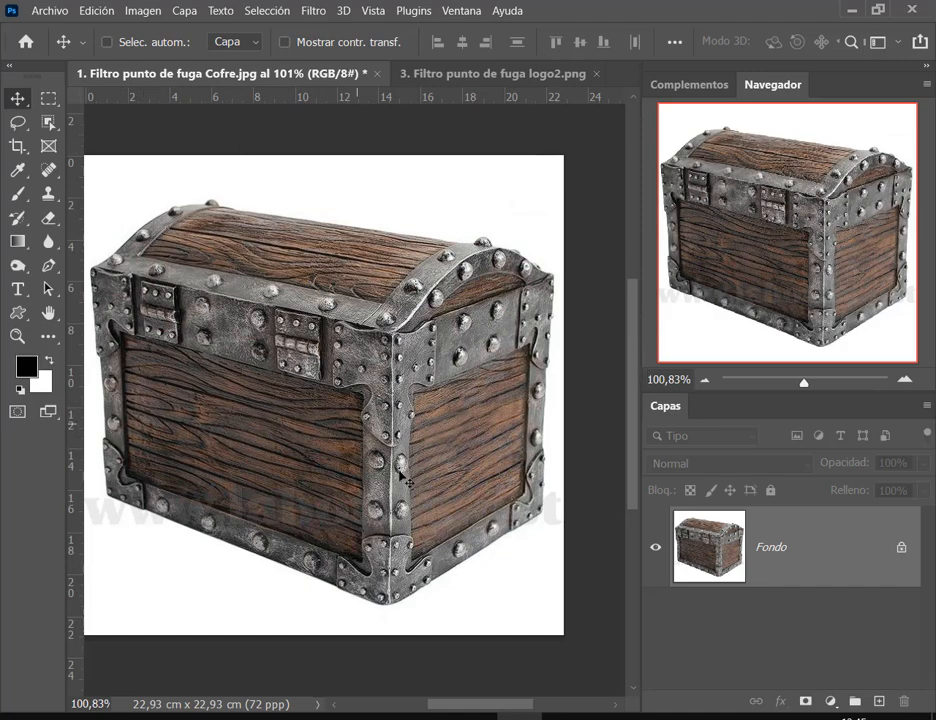
key(ctrl+2)
drag(660, 502, 933, 600)
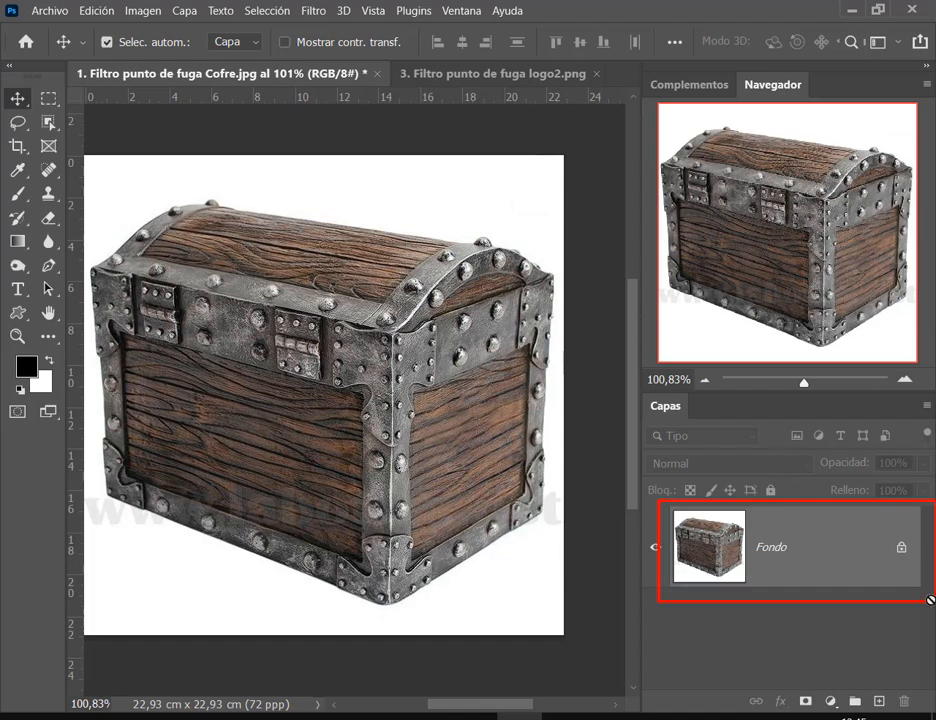
key(Escape)
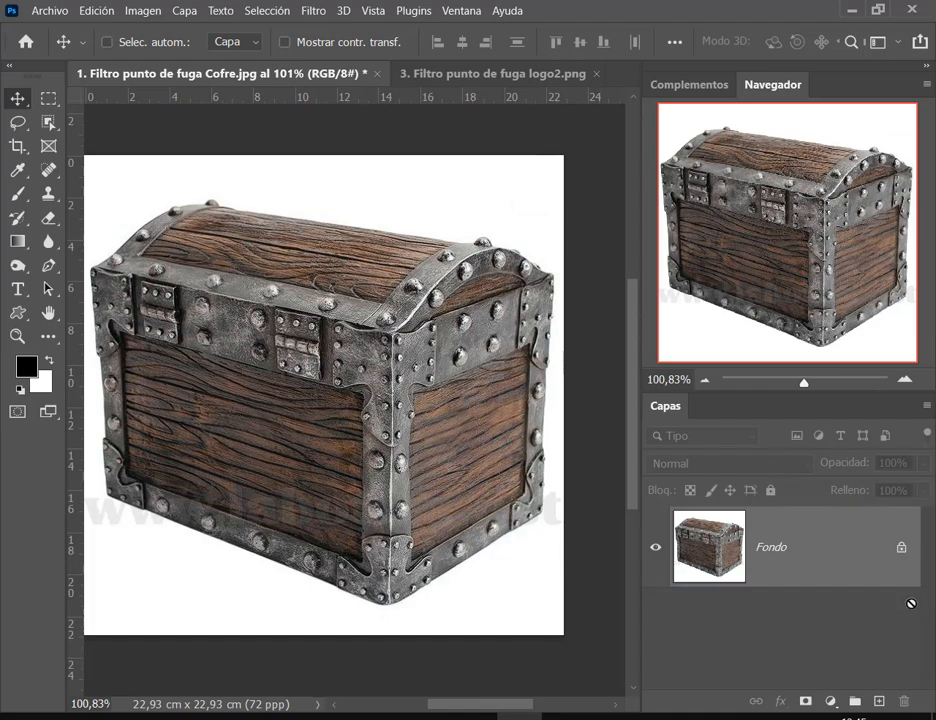
Step: Add a new empty layer above Fondo in the chest document and mark the Fondo layer to tell the two apart
click(879, 701)
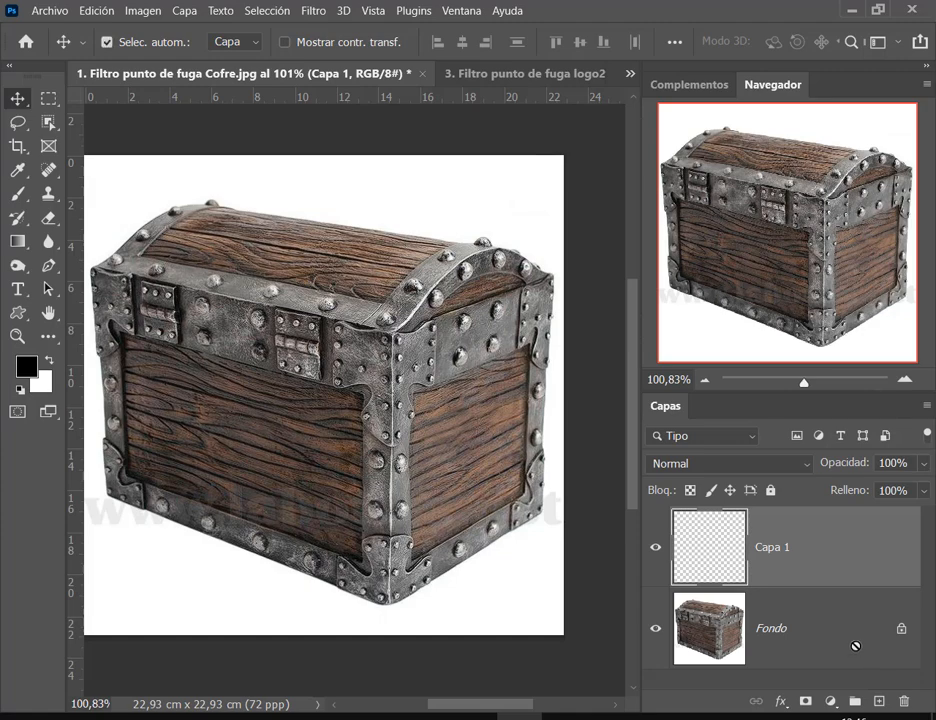
drag(666, 509, 800, 591)
drag(672, 594, 798, 677)
drag(865, 575, 762, 629)
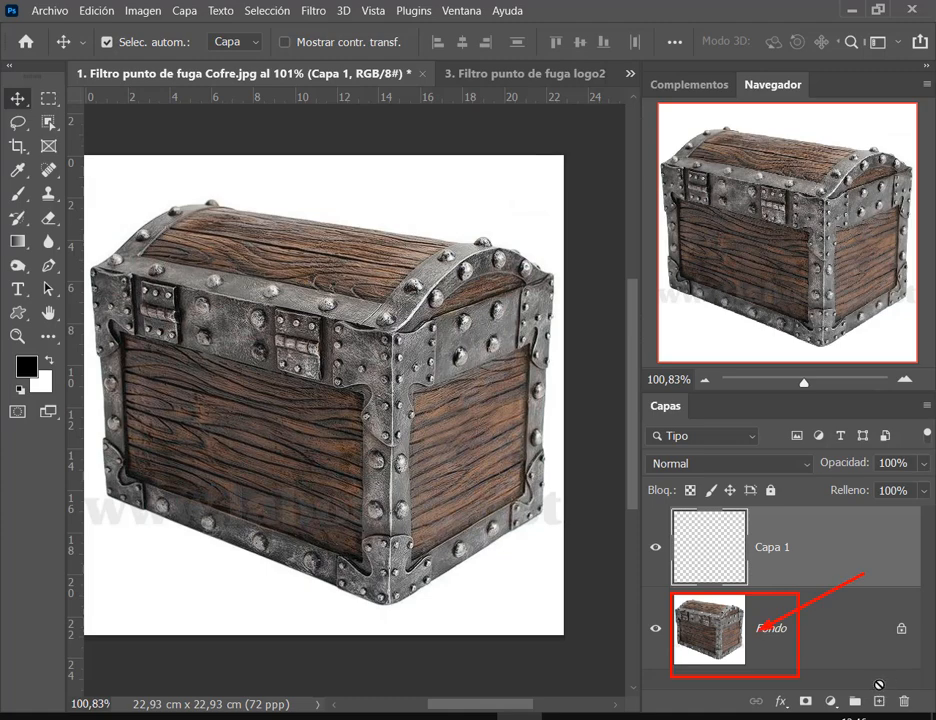
key(Escape)
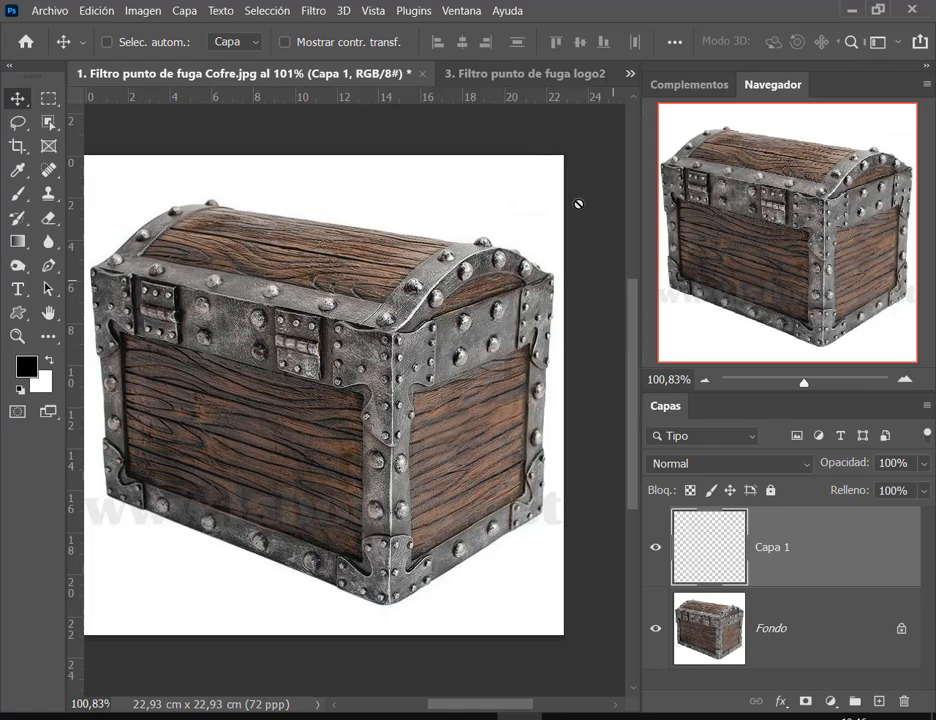
Step: Close the skull logo document and open the file 2. Filtro punto de fuga logo.png
click(547, 74)
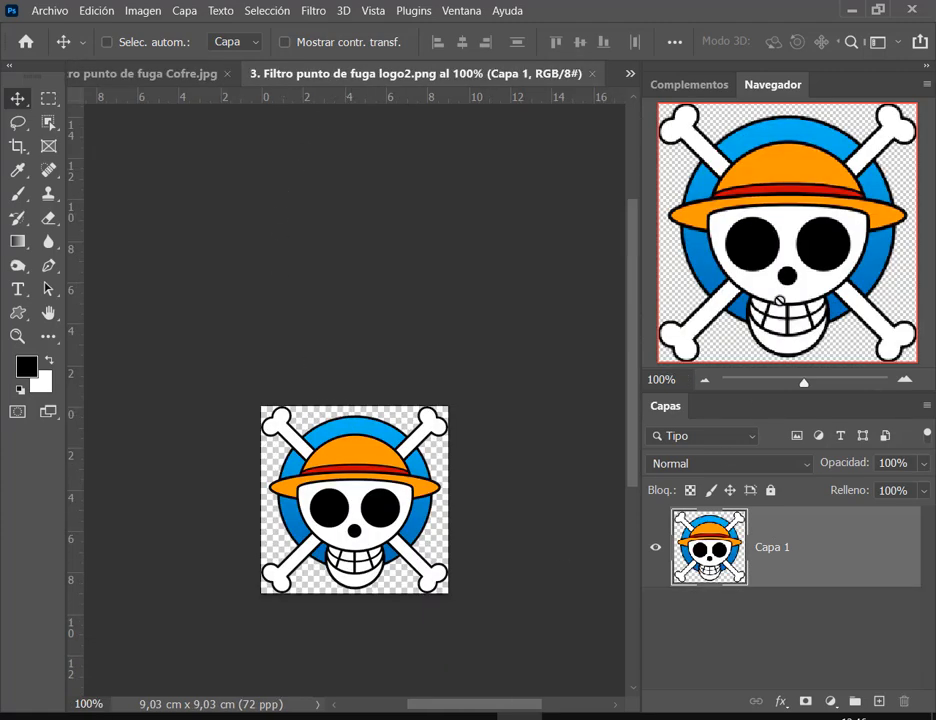
drag(465, 441, 487, 273)
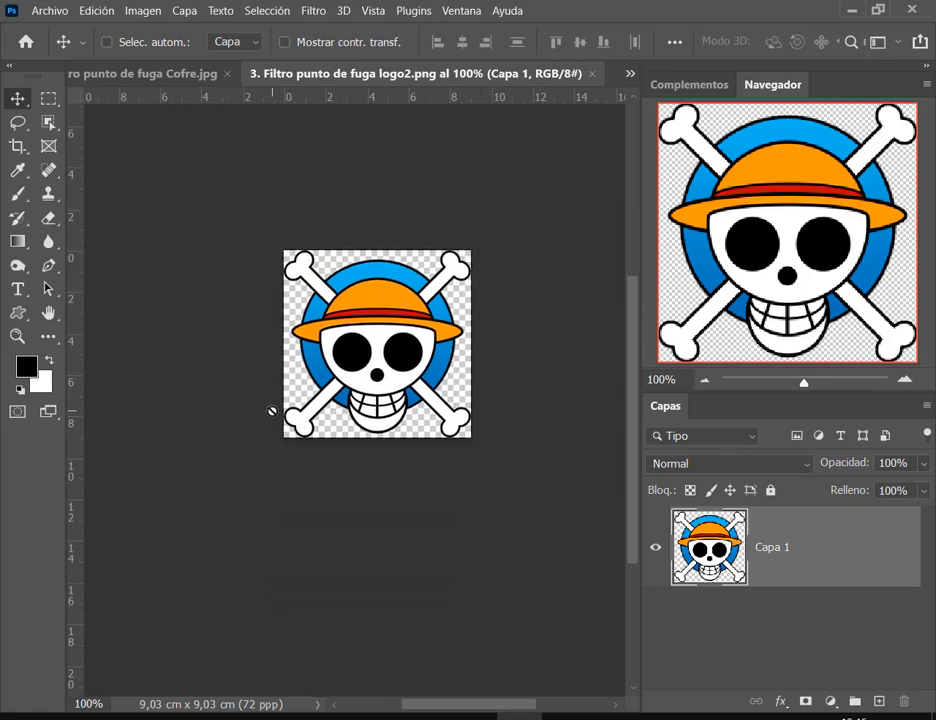
click(595, 75)
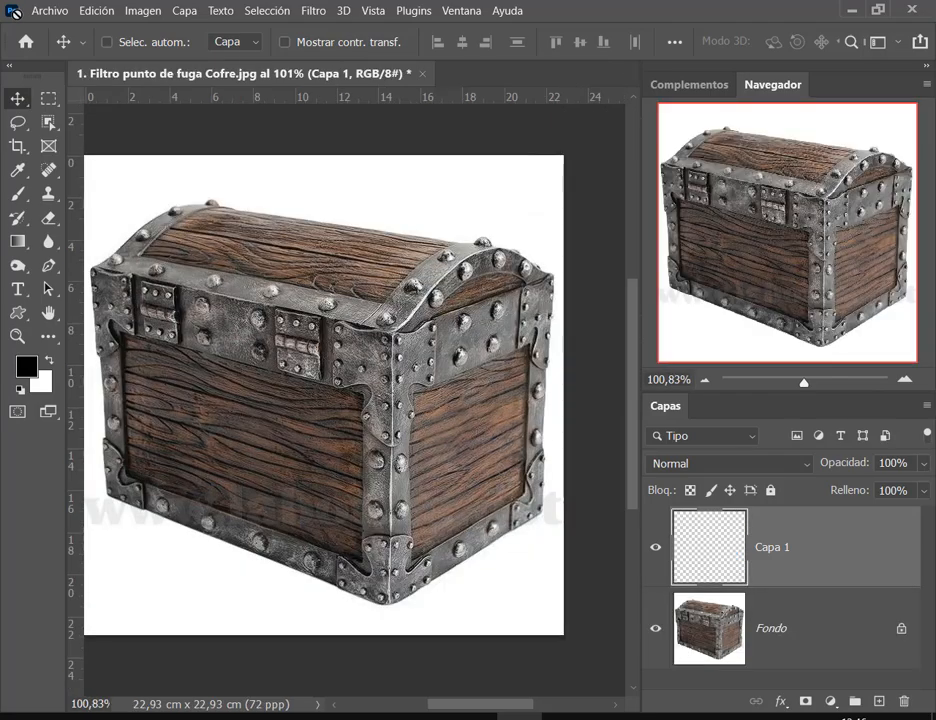
click(40, 11)
click(53, 43)
double_click(351, 146)
click(599, 399)
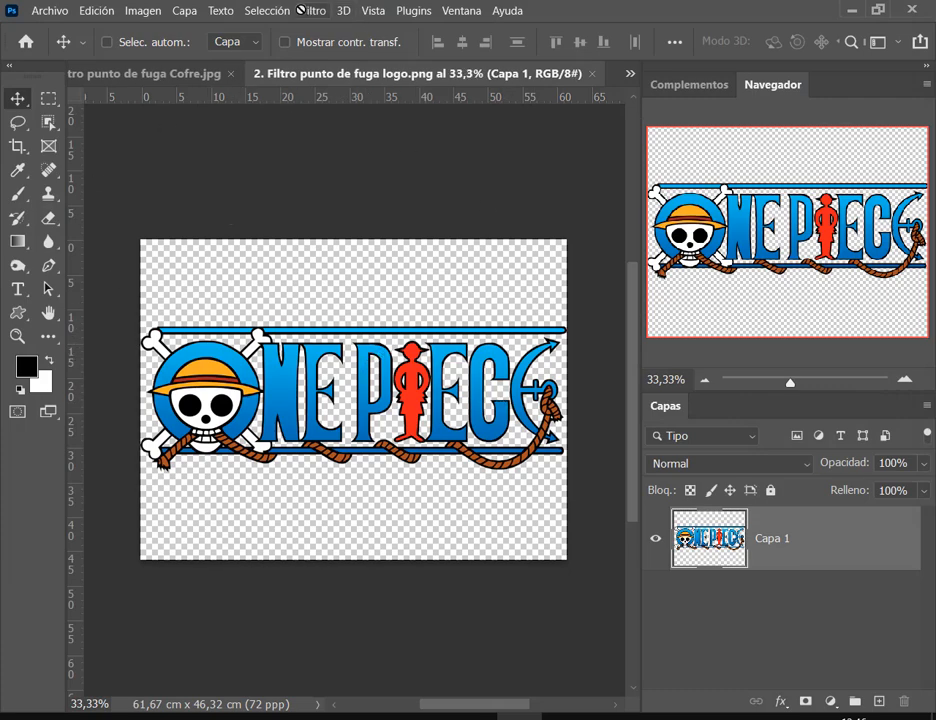
Step: Select the entire canvas of the ONE PIECE logo document and copy it
click(266, 11)
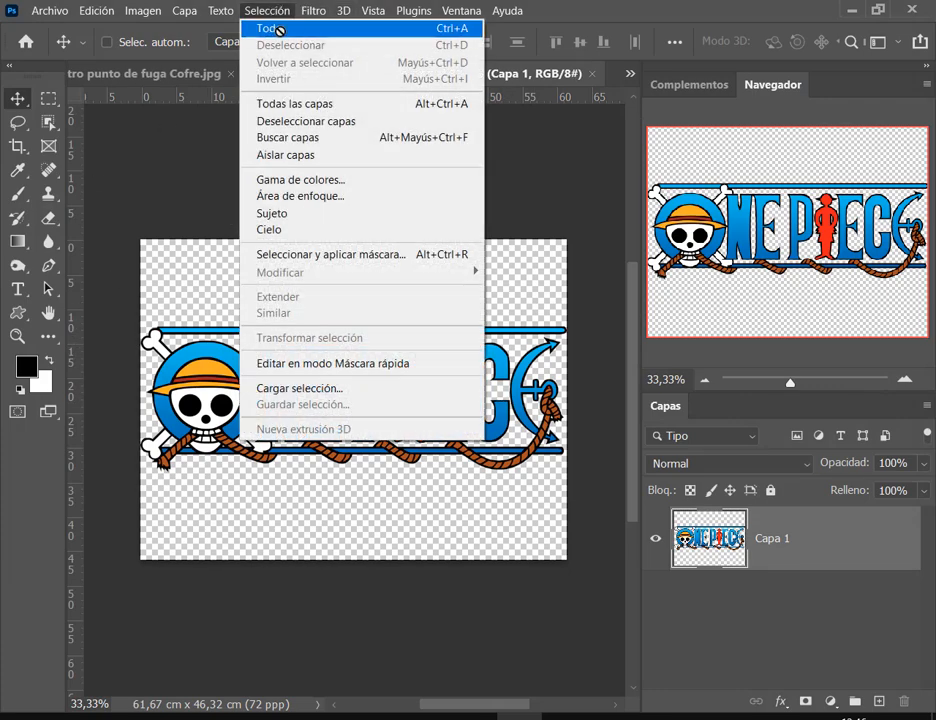
click(276, 29)
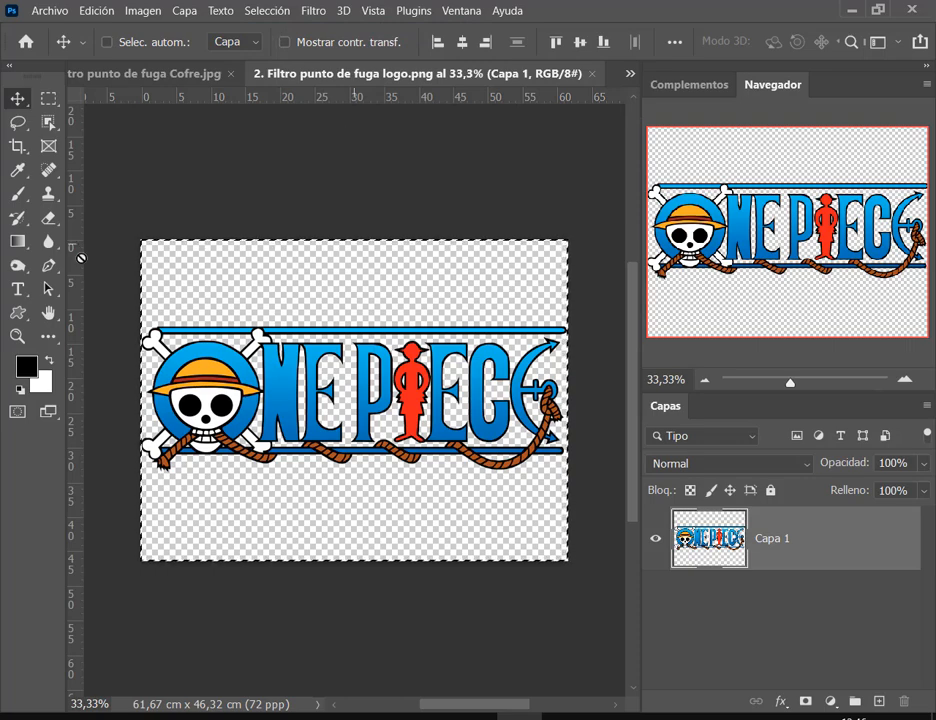
click(102, 11)
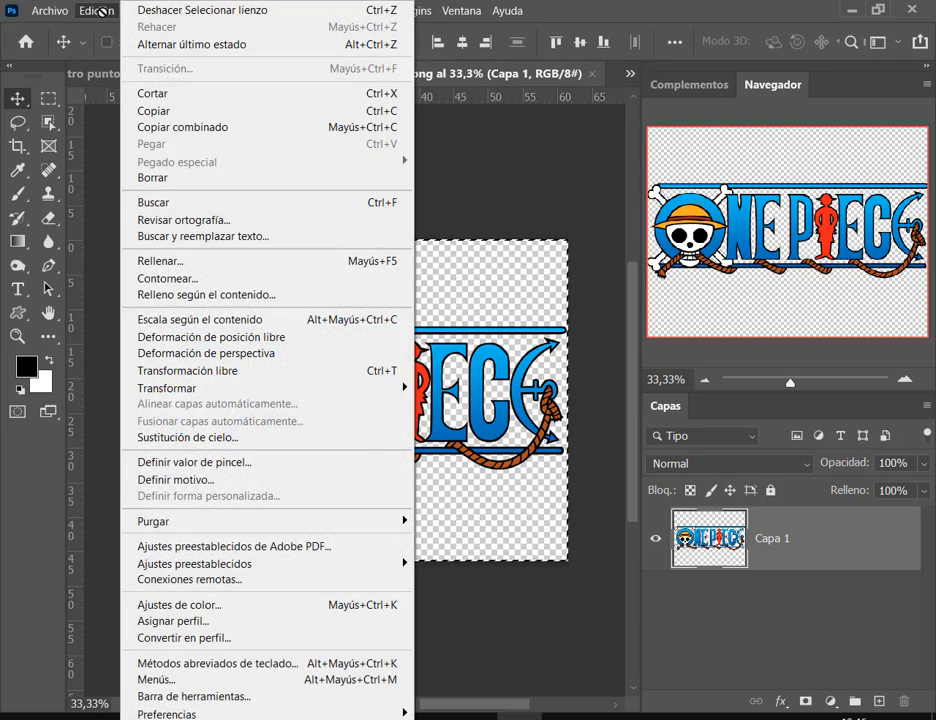
click(399, 110)
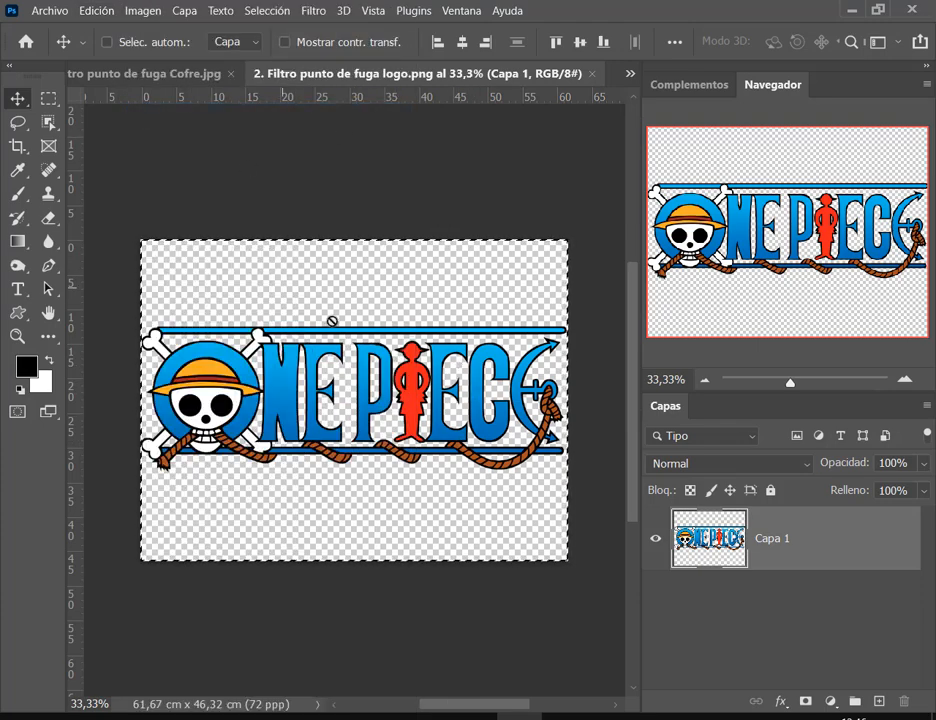
Step: Return to the chest document and open the Vanishing Point filter on the empty Capa 1 layer
click(195, 75)
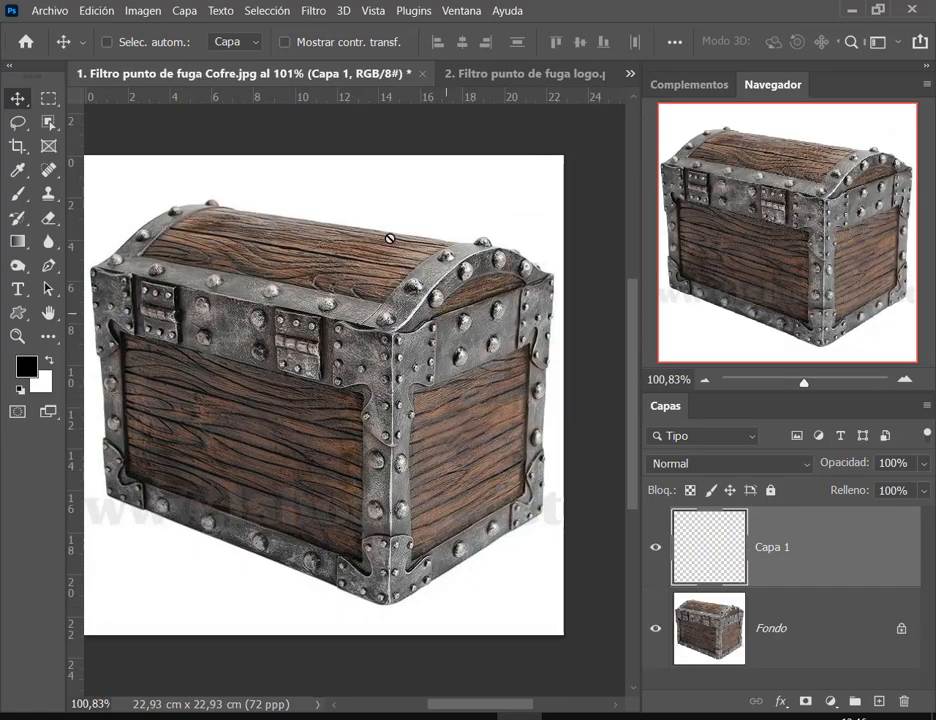
click(495, 74)
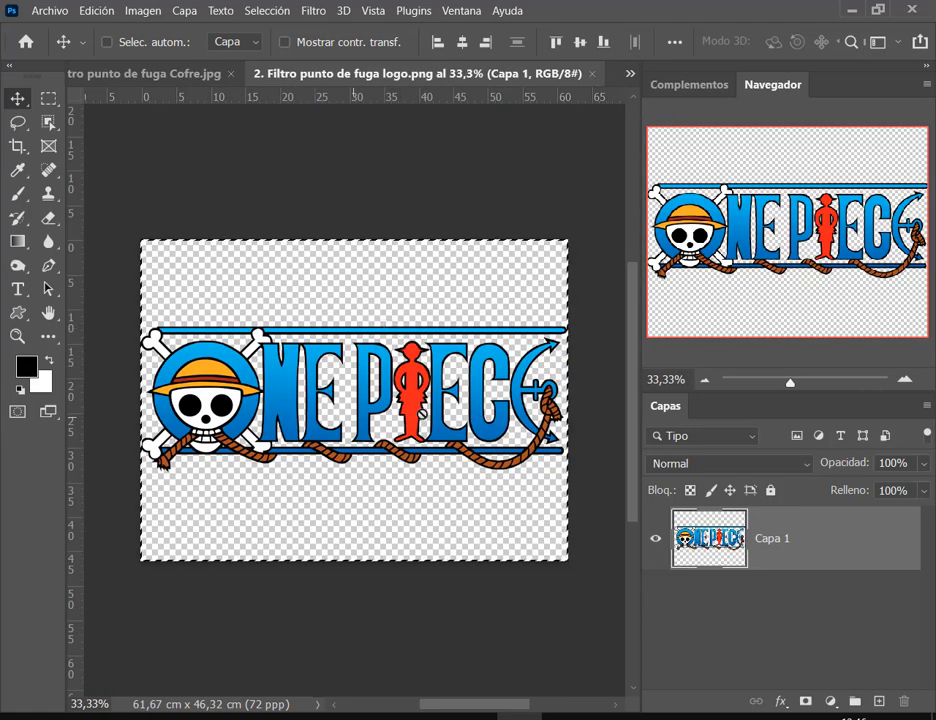
click(200, 75)
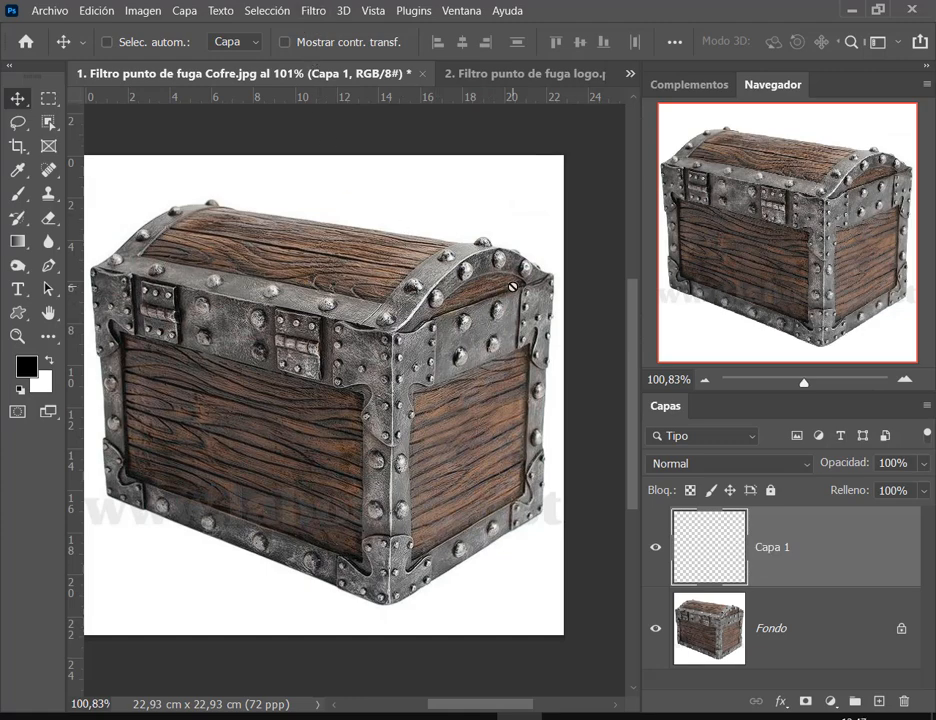
click(309, 10)
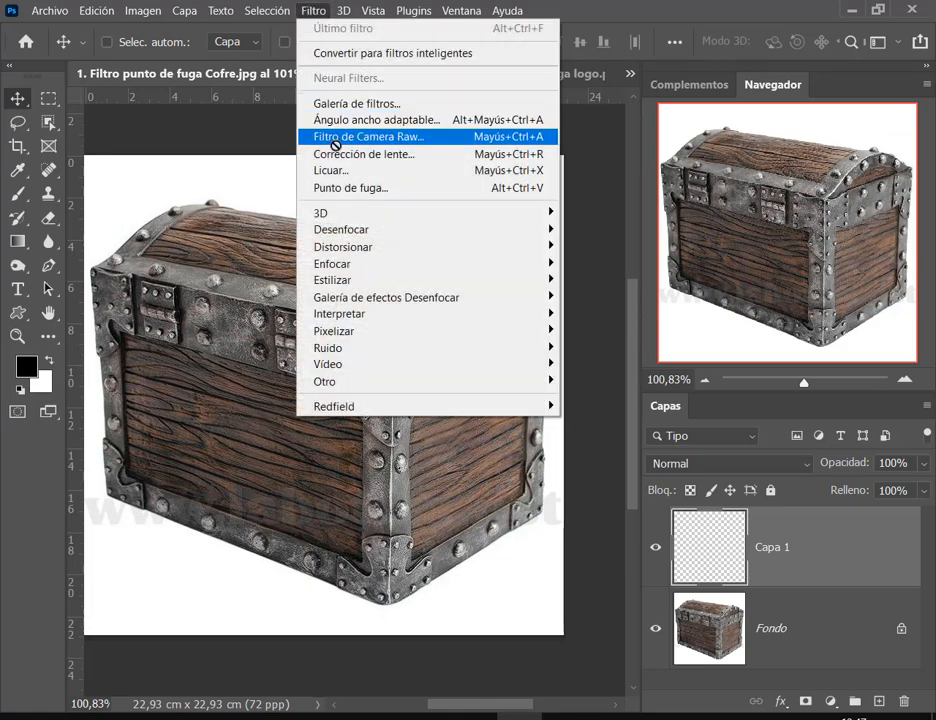
click(371, 191)
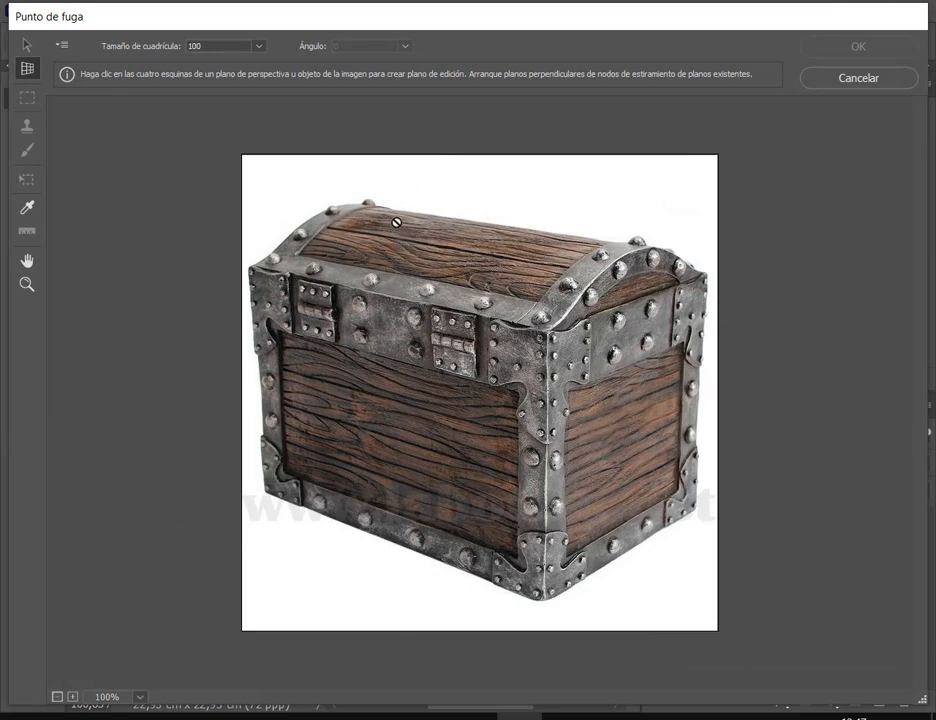
Step: Create a four-corner perspective plane on the chest's front wooden panel and move its two left corners out towards the panel's edge
key(alt)
click(301, 452)
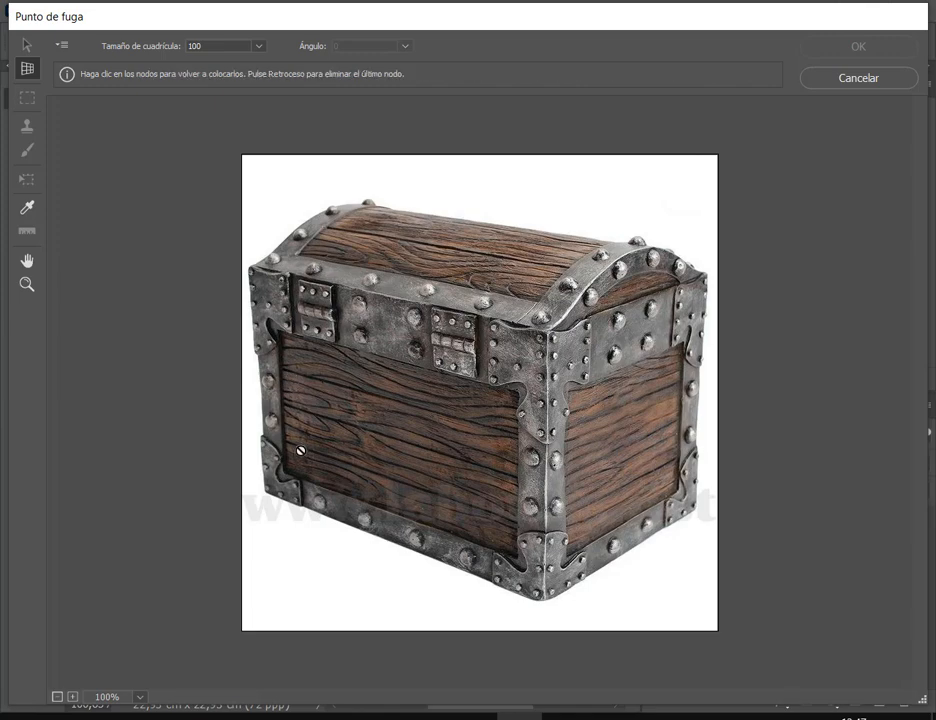
click(298, 348)
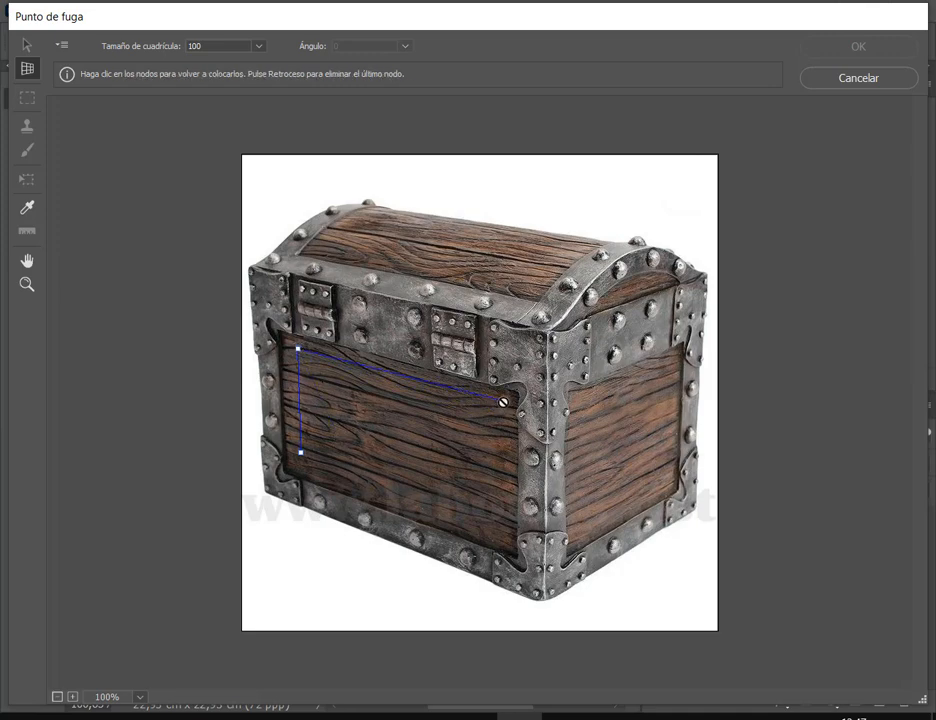
click(503, 402)
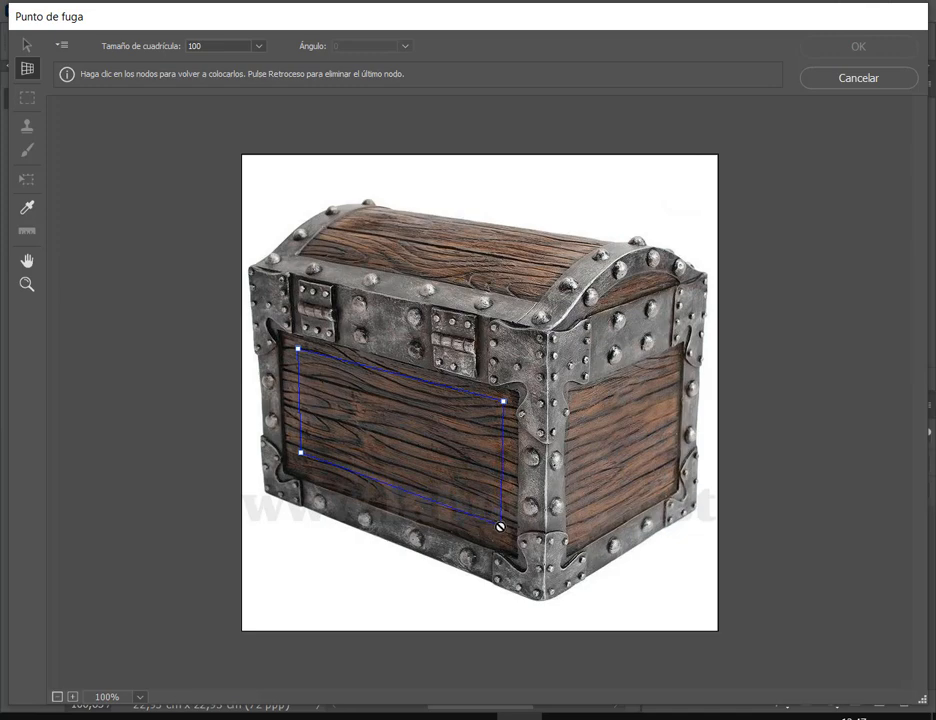
click(500, 525)
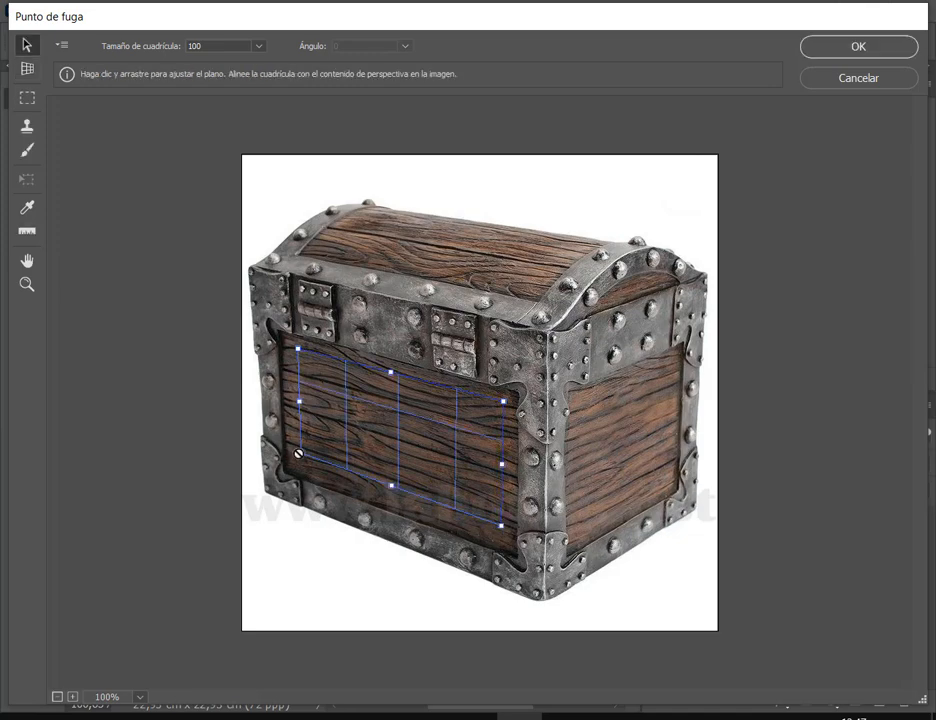
drag(301, 454, 293, 463)
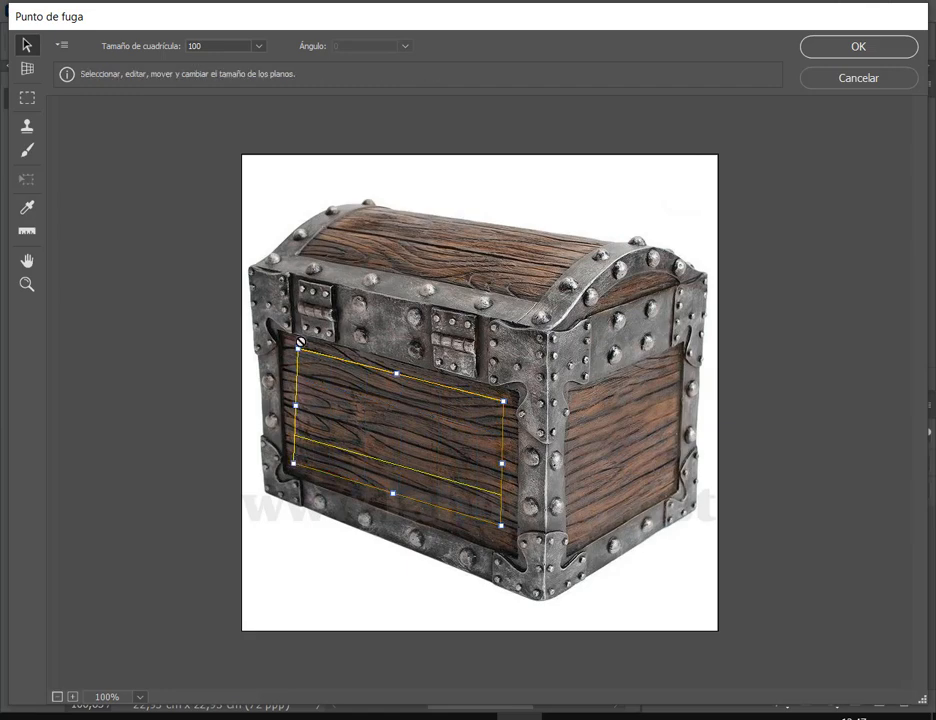
drag(296, 350, 287, 343)
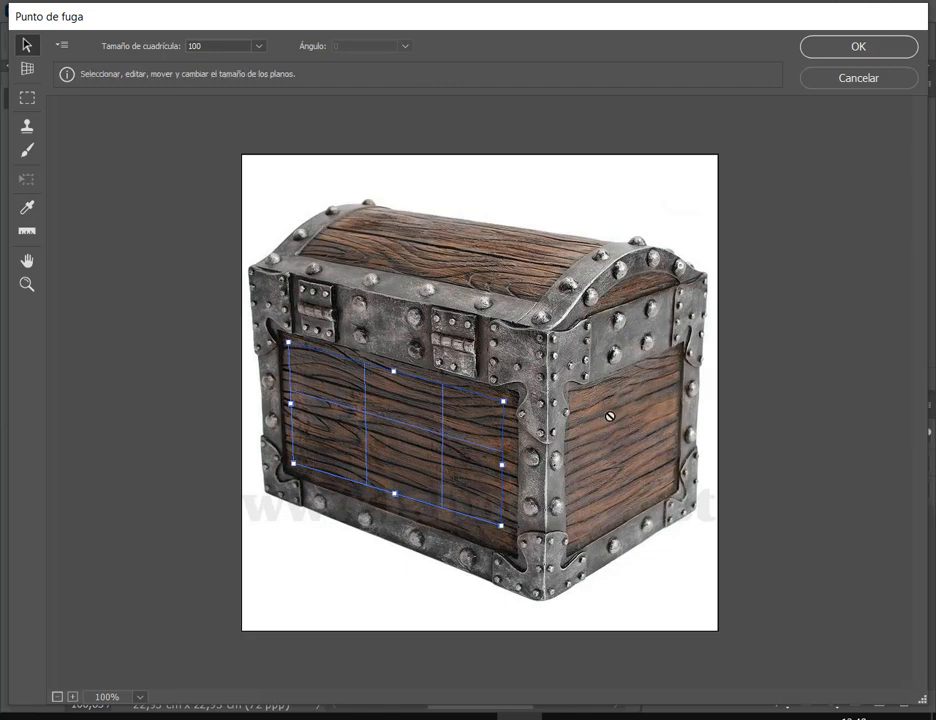
Step: Try raising the plane's lower-right corner to two skewed positions to test how the perspective grid reacts
mouse_move(498, 524)
mouse_down()
mouse_move(501, 563)
mouse_move(493, 500)
mouse_up()
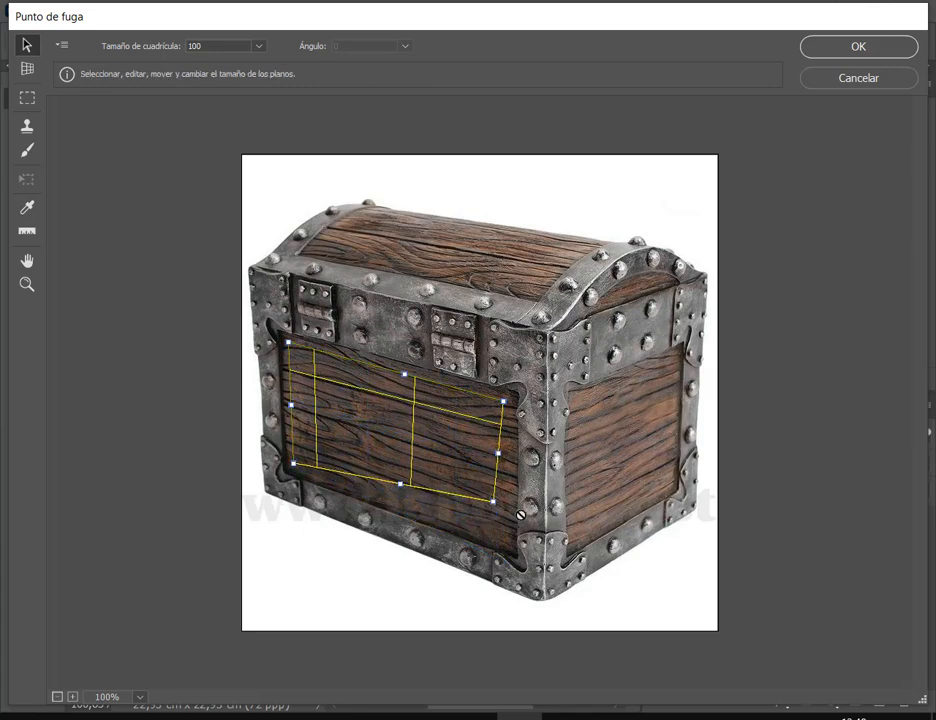
drag(490, 502, 505, 471)
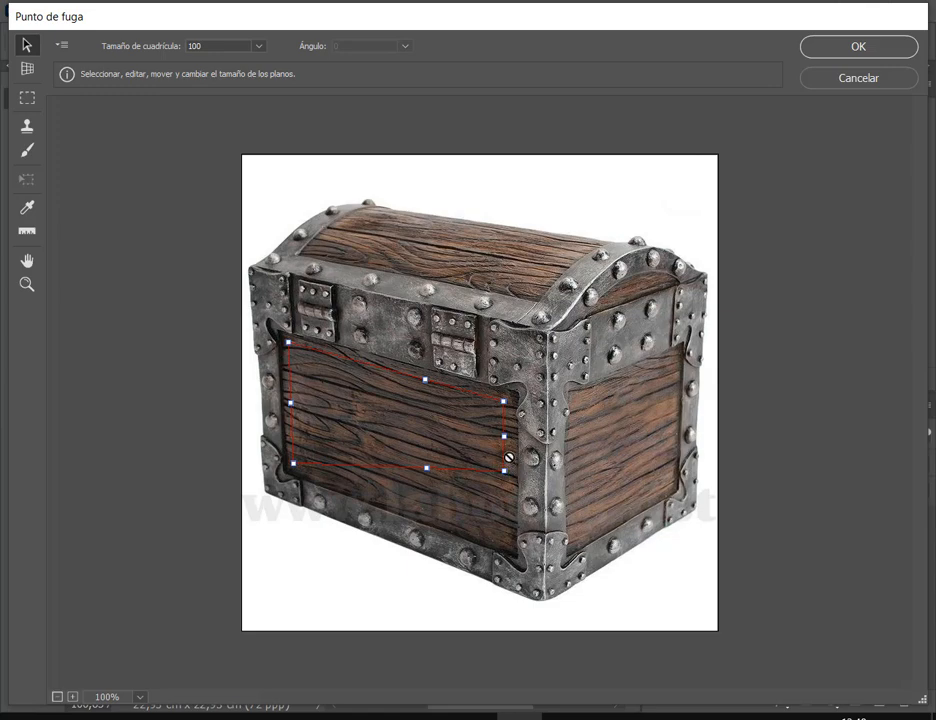
click(505, 492)
click(506, 472)
Step: Lower the plane's lower-right corner to follow the panel's slanted bottom edge, then fine-tune its upper-right corner and right edge
drag(507, 470, 500, 539)
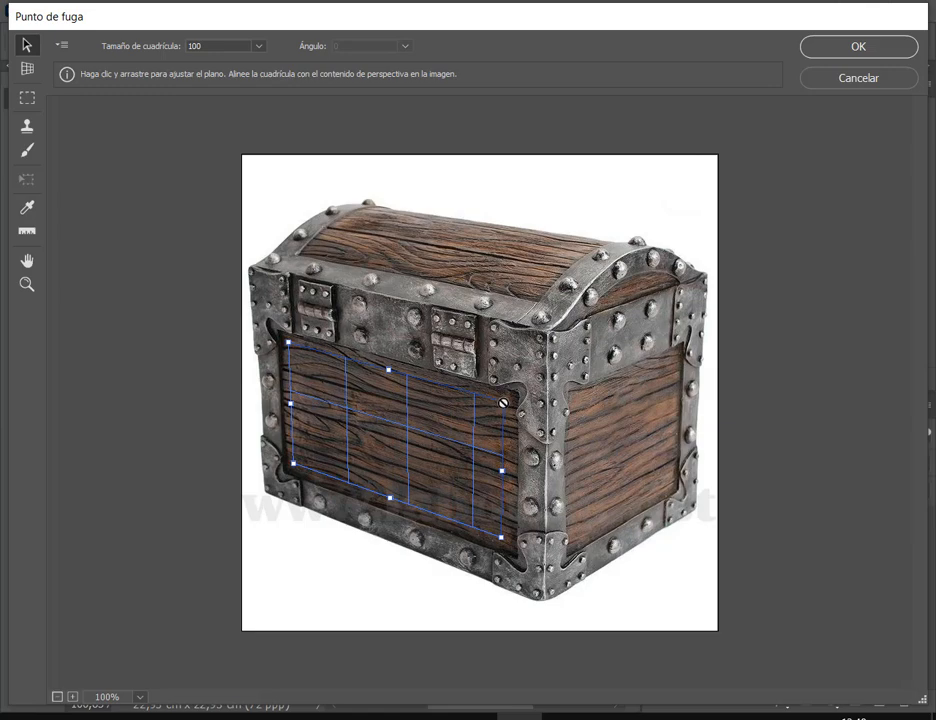
drag(503, 402, 502, 400)
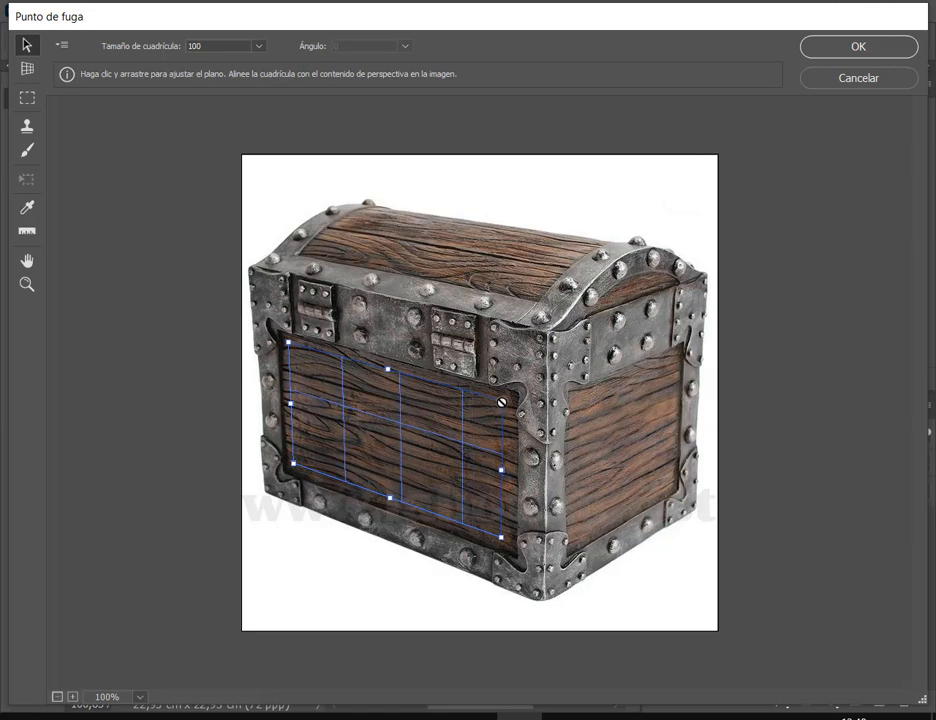
click(505, 400)
click(499, 408)
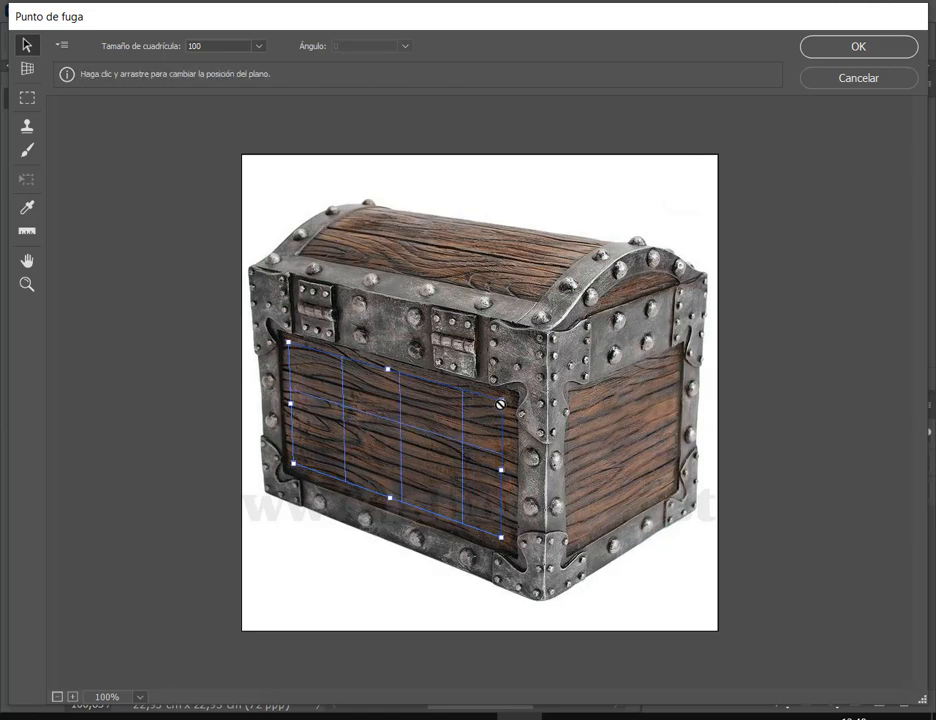
mouse_move(503, 403)
mouse_down()
mouse_move(514, 416)
mouse_move(503, 401)
mouse_up()
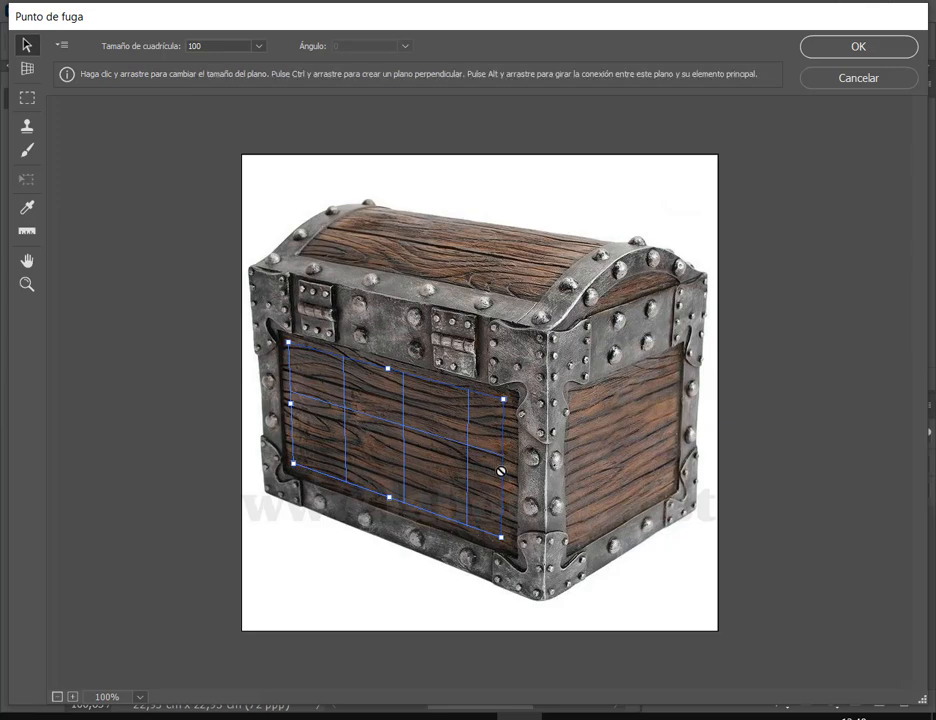
mouse_move(503, 468)
mouse_down()
mouse_move(309, 428)
mouse_move(309, 412)
mouse_move(505, 466)
mouse_move(328, 434)
mouse_move(322, 418)
mouse_move(500, 468)
mouse_up()
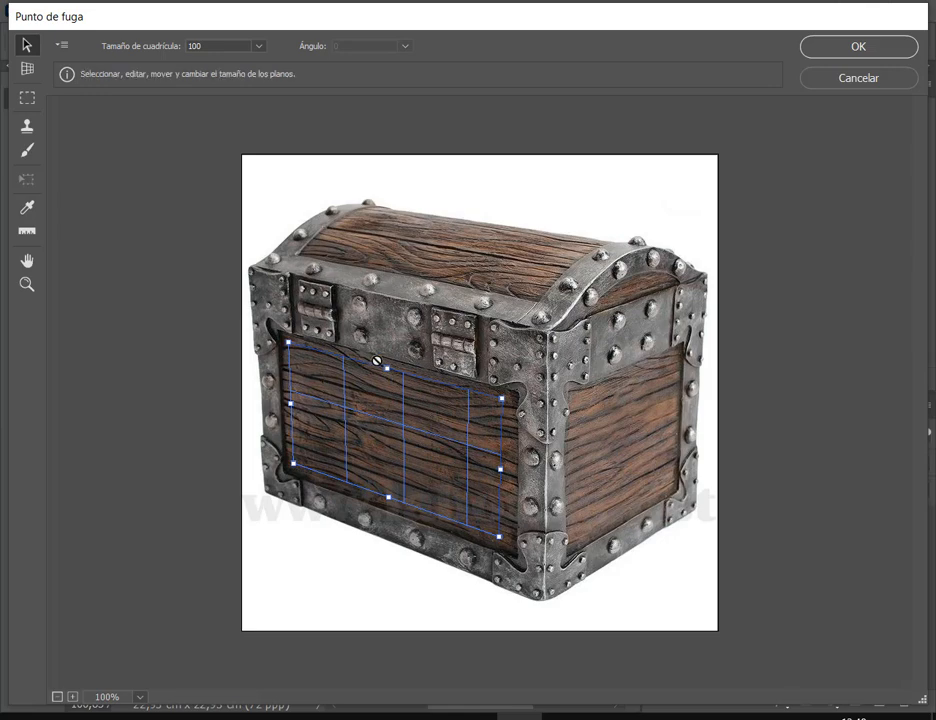
Step: Adjust the plane's upper corners and its edges to fit the front wooden panel, extending the right edge to the panel's border
drag(385, 369, 405, 362)
drag(501, 384, 502, 388)
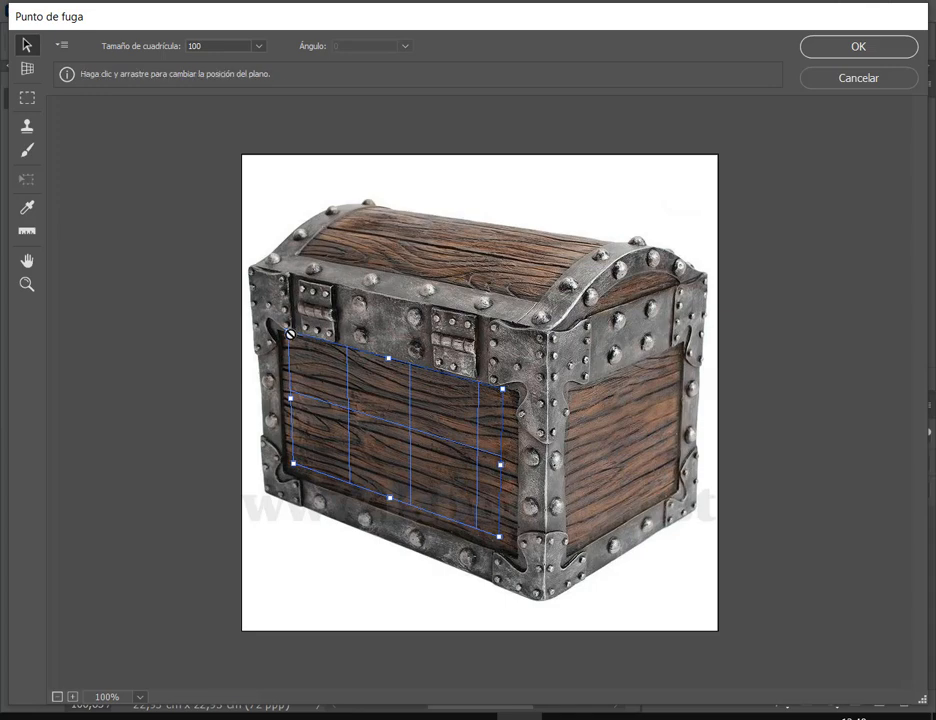
drag(288, 337, 289, 339)
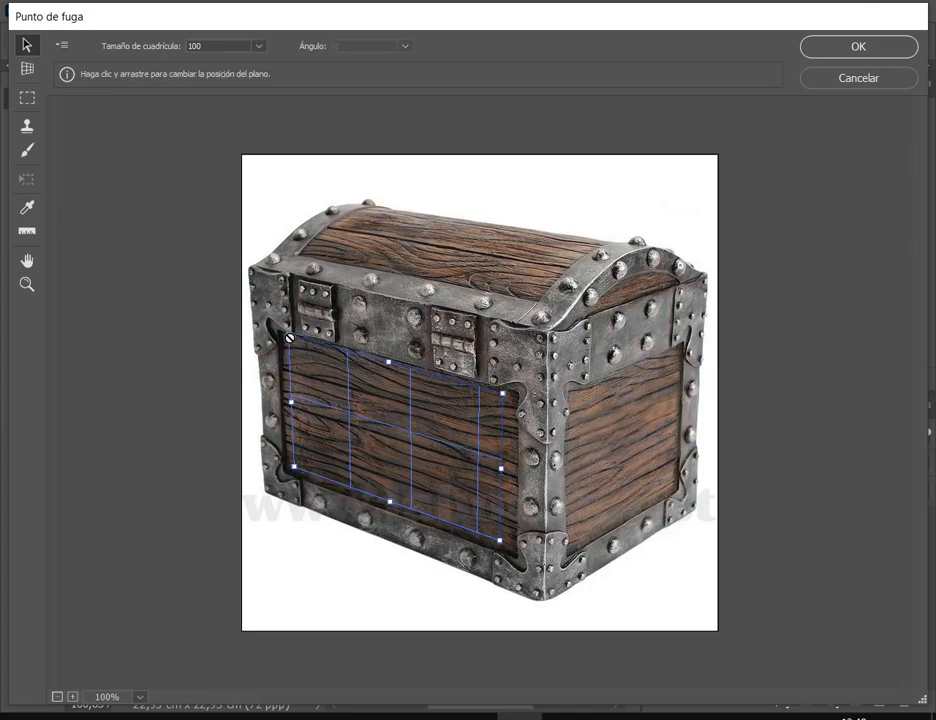
drag(504, 394, 504, 390)
drag(387, 359, 387, 366)
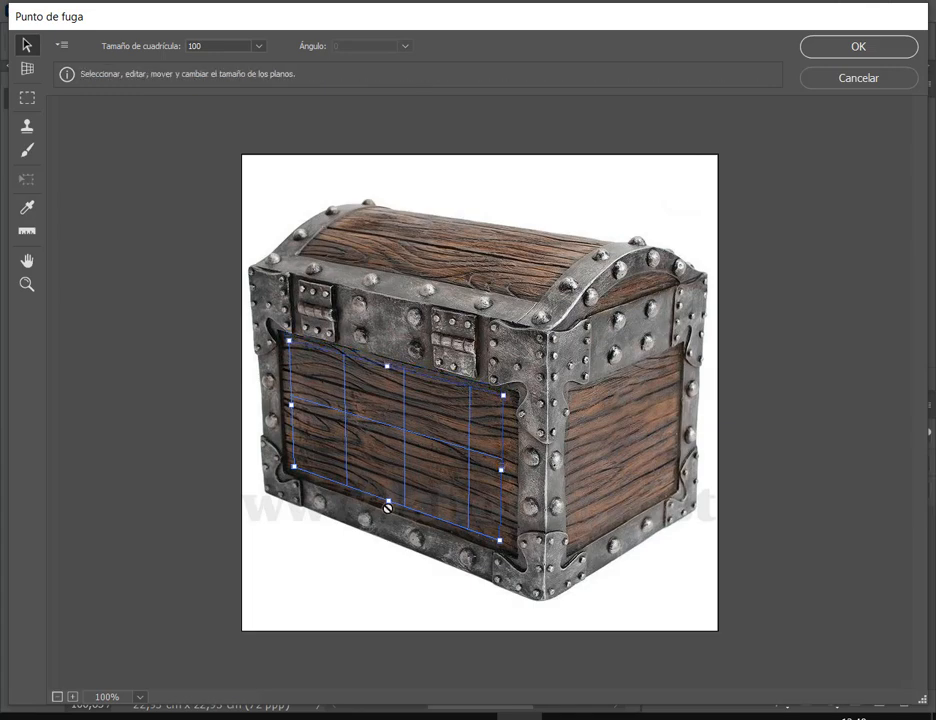
drag(387, 508, 388, 501)
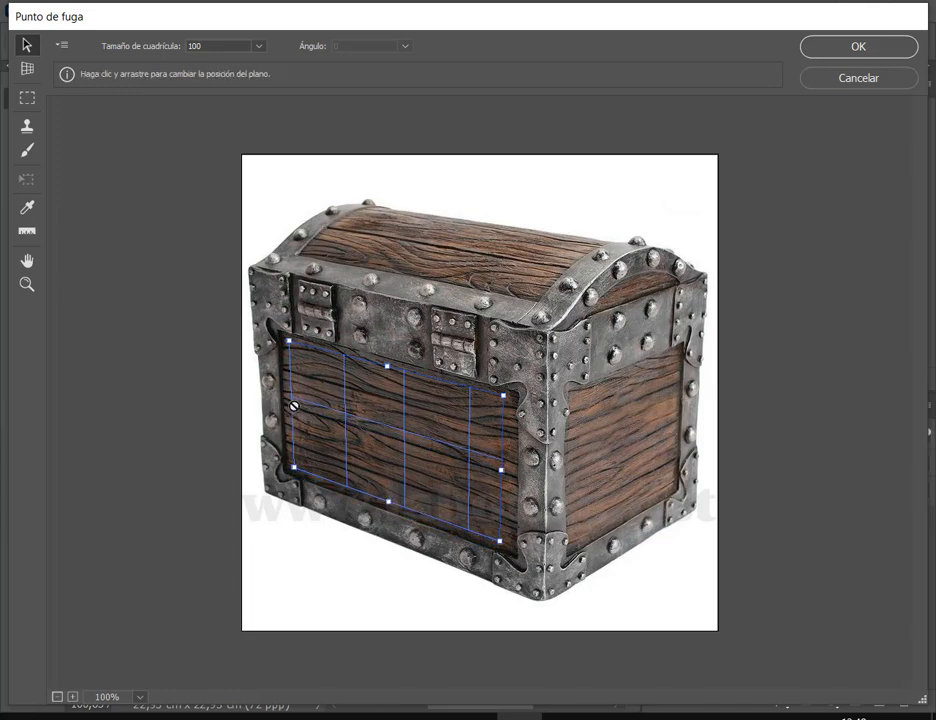
mouse_move(293, 406)
mouse_down()
mouse_move(280, 405)
mouse_move(290, 405)
mouse_up()
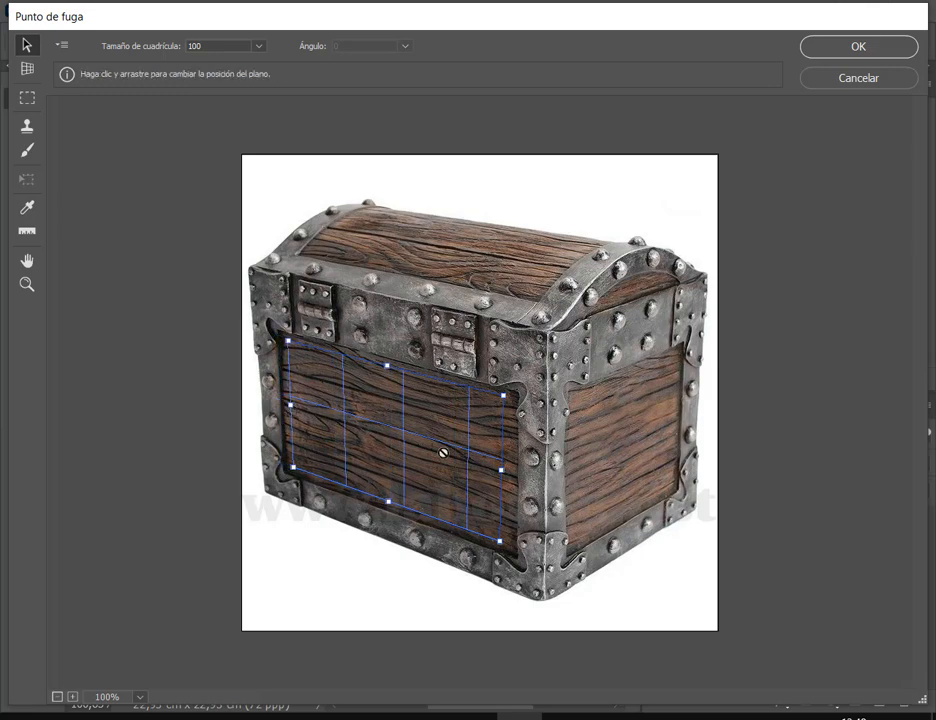
drag(502, 471, 514, 479)
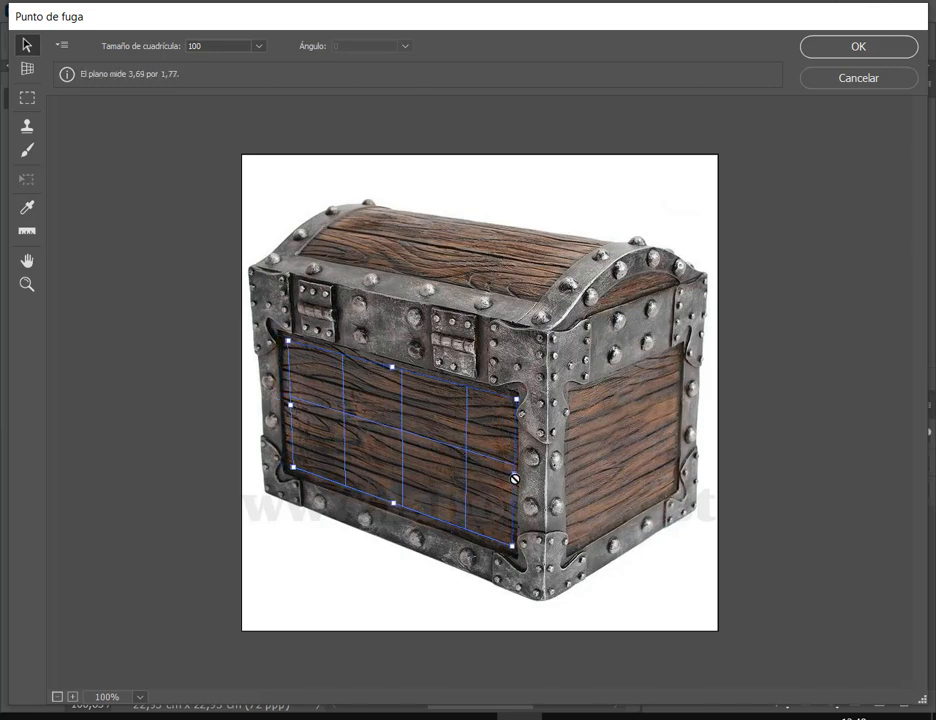
Step: Extend the plane's lower-right corner outward, pull its right edge slightly inward, and shift the whole plane within the front wooden panel
drag(512, 547, 516, 550)
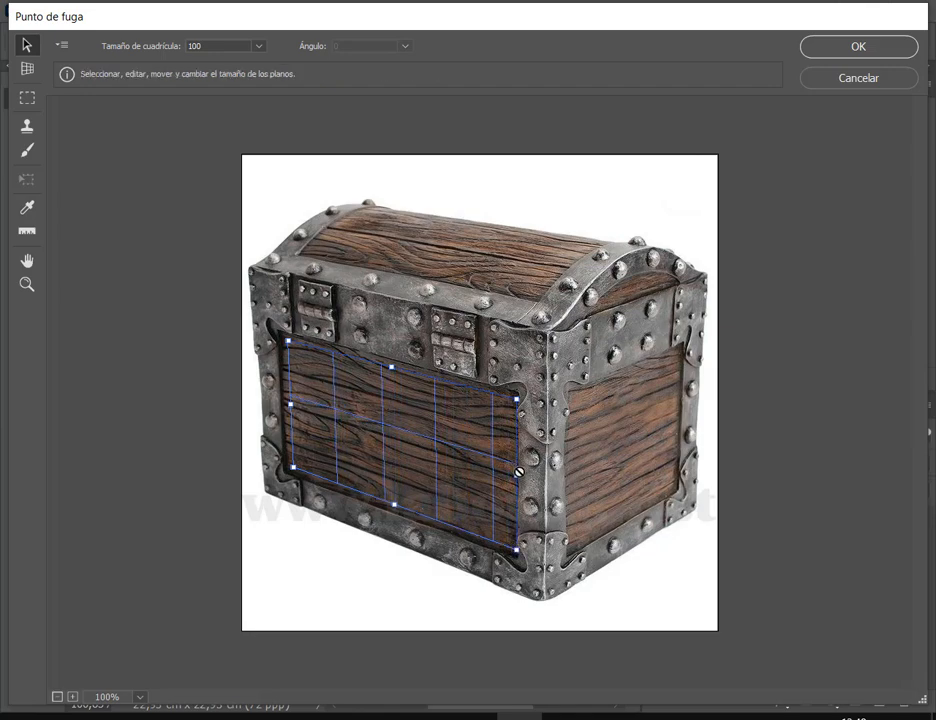
drag(519, 470, 505, 470)
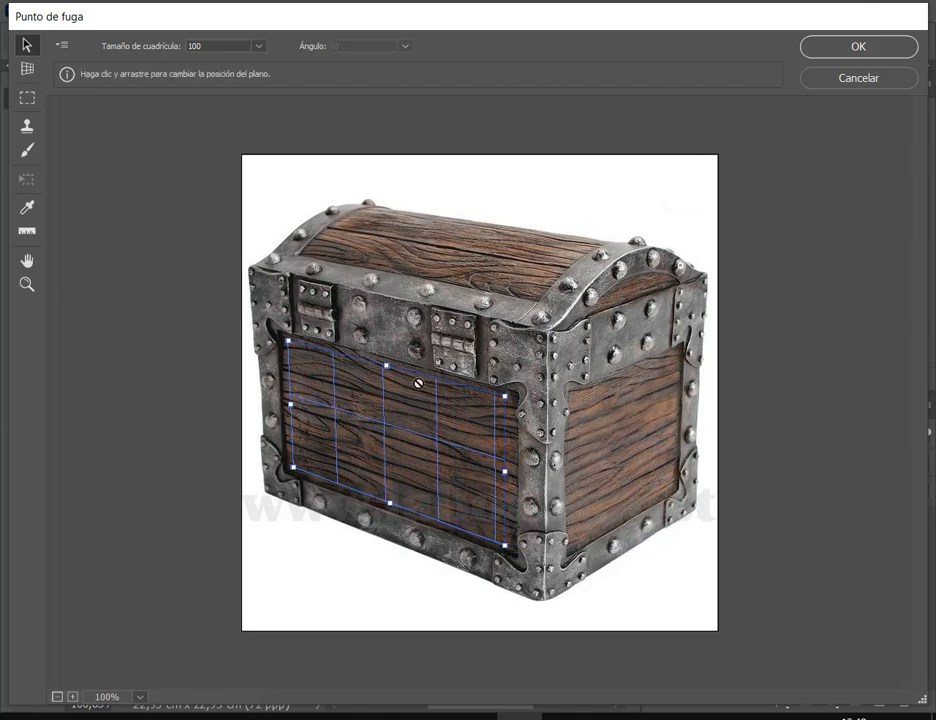
drag(389, 365, 389, 377)
drag(398, 427, 395, 421)
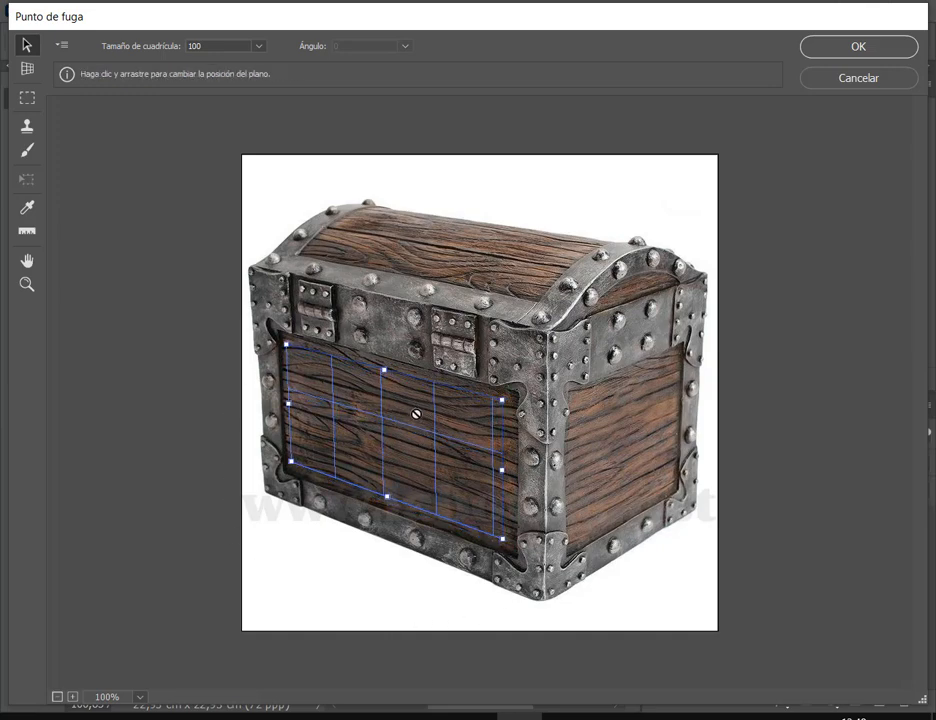
Step: Delete the perspective plane and undo the deletion
key(Delete)
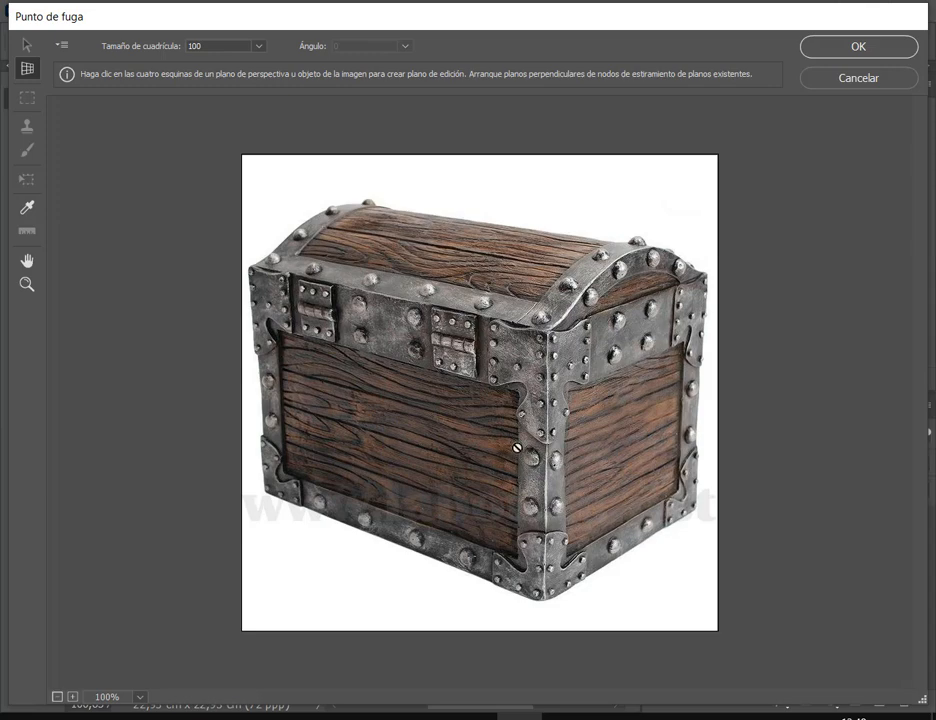
key(ctrl+alt+z)
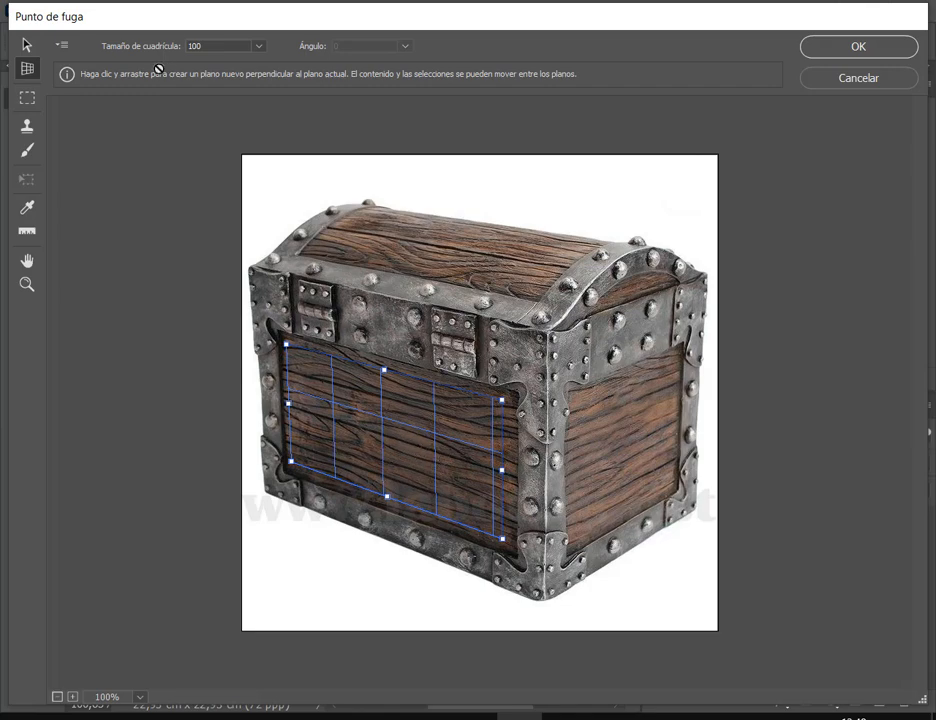
Step: Nudge the perspective plane slightly to the right and paste the copied ONE PIECE logo into the Vanishing Point image
key(alt)
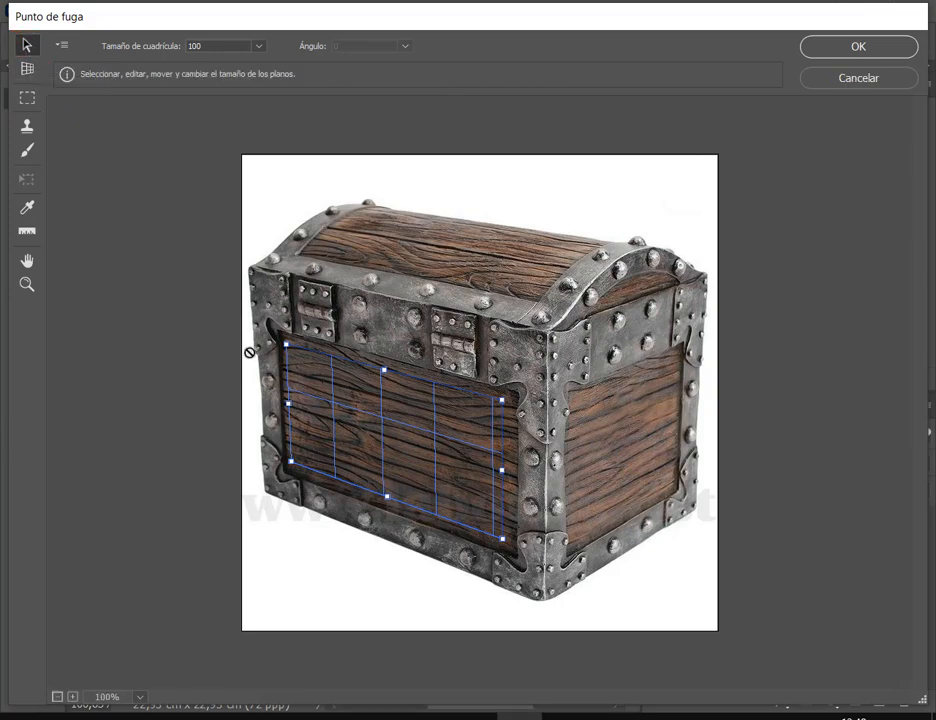
mouse_move(409, 429)
mouse_down()
mouse_move(424, 426)
mouse_move(418, 436)
mouse_move(412, 429)
mouse_up()
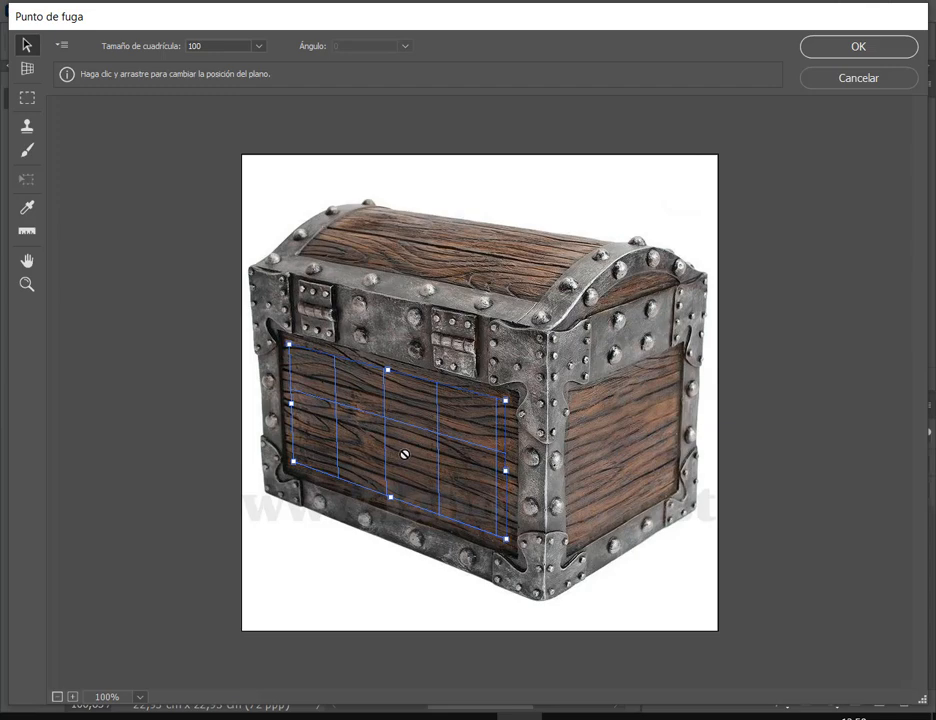
key(ctrl+v)
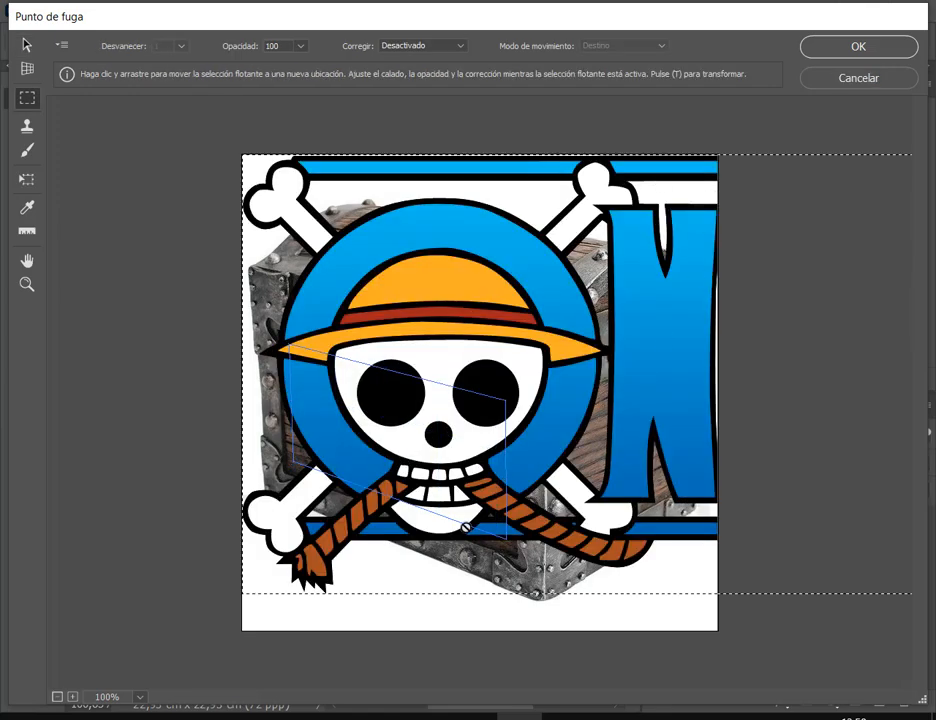
key(alt)
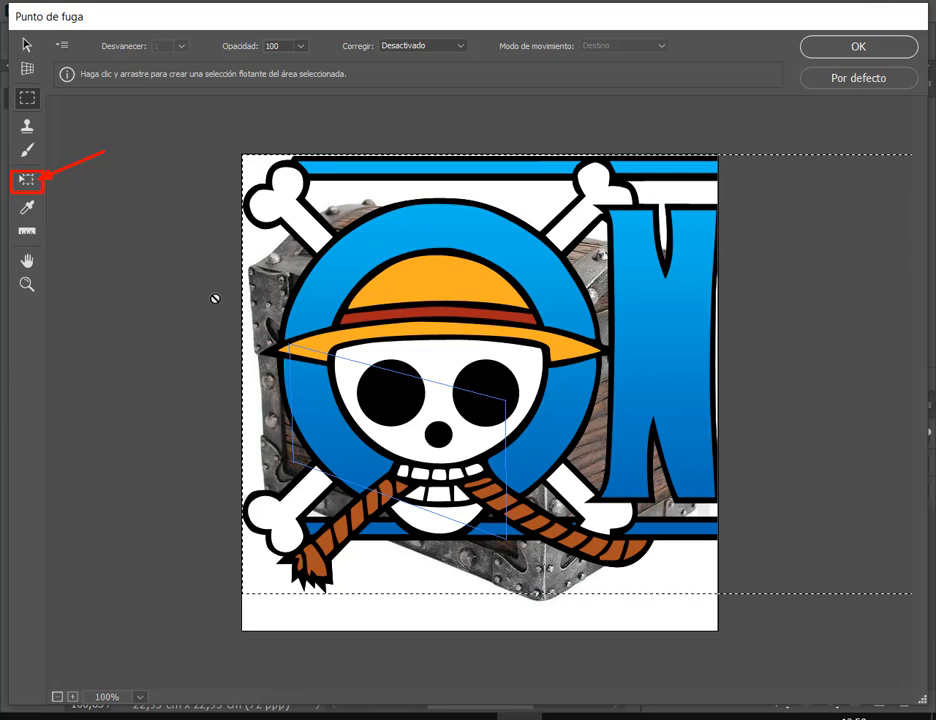
Step: Scale the pasted logo down with the Transform tool until it is narrower than the chest image
click(27, 180)
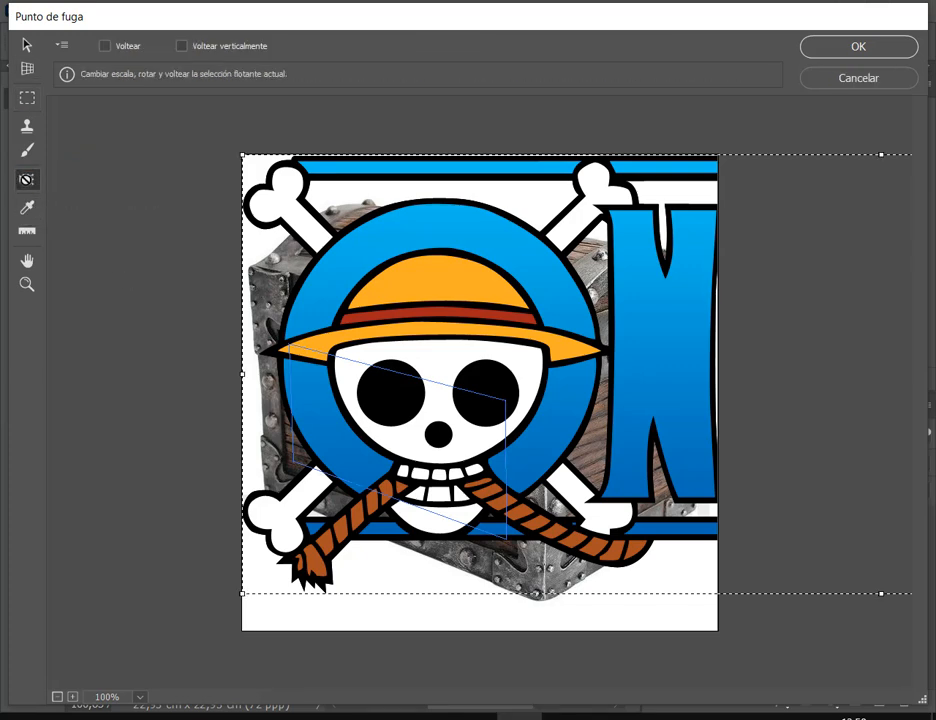
drag(243, 156, 306, 248)
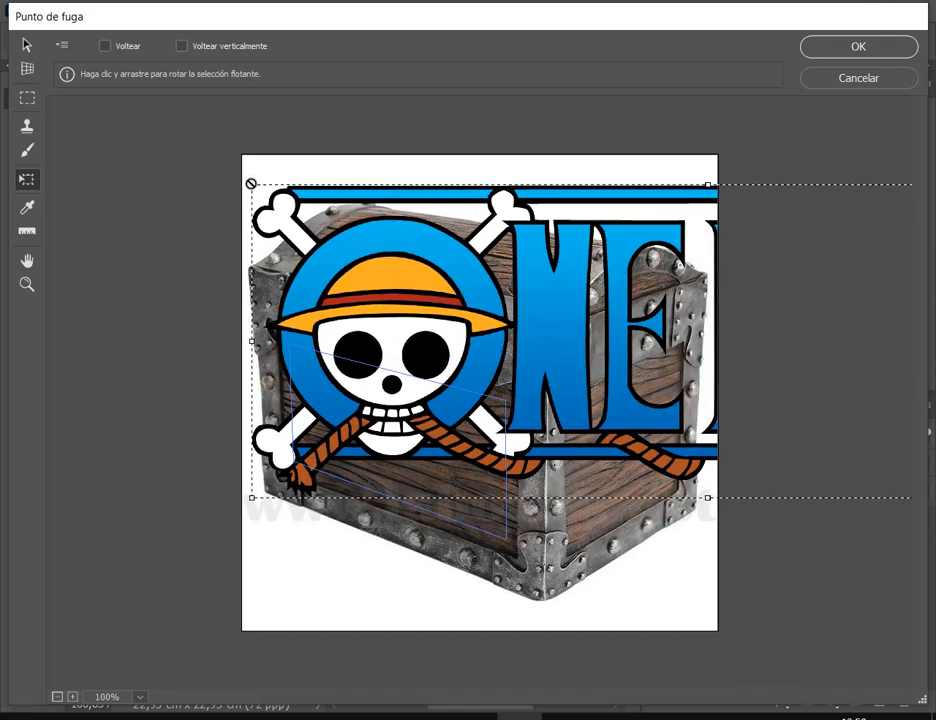
key(alt)
drag(251, 187, 526, 276)
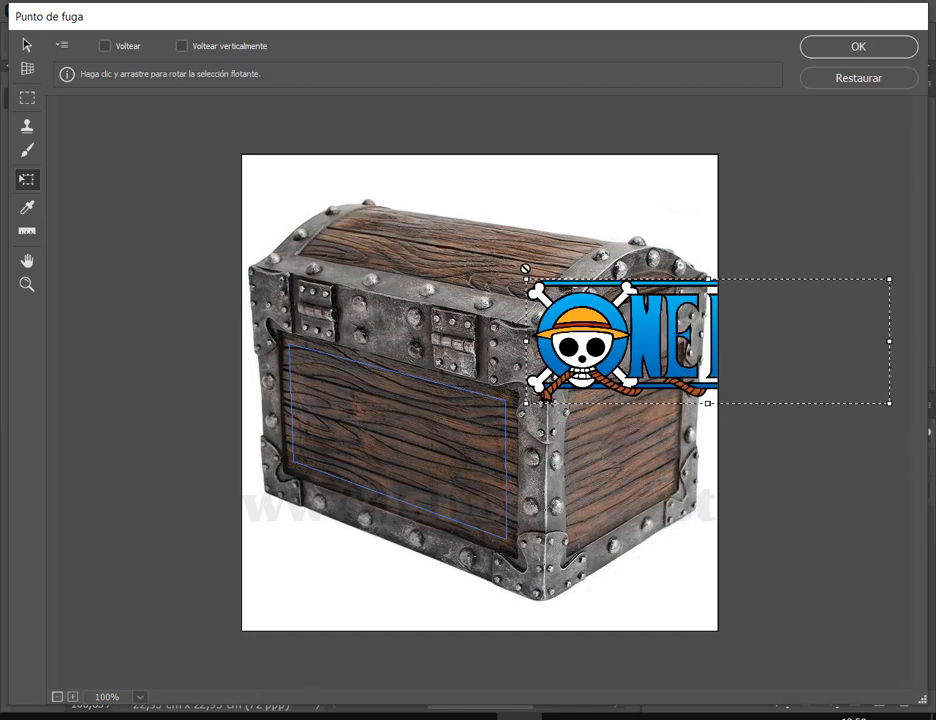
Step: Bring the whole logo over the chest's lid and move it into the perspective plane on the front wooden panel
drag(659, 336, 447, 268)
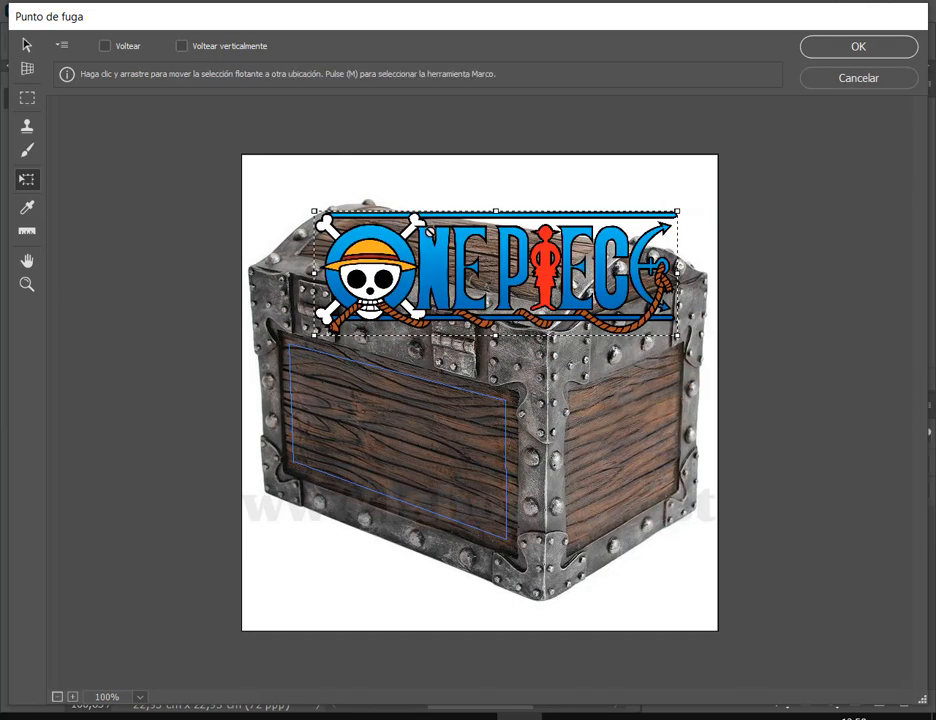
drag(502, 250, 502, 222)
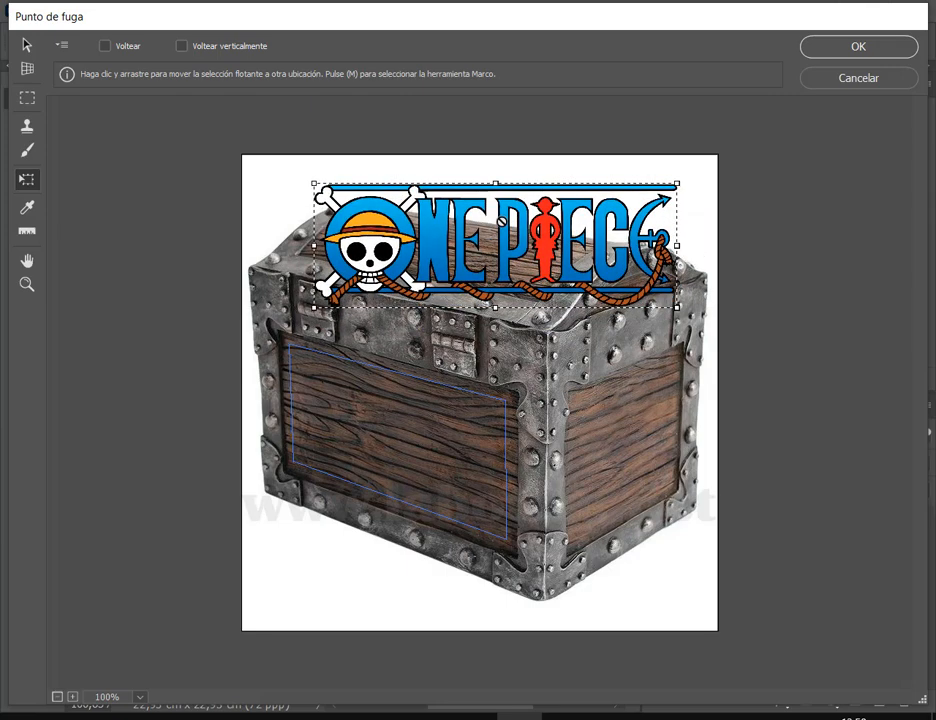
key(ctrl)
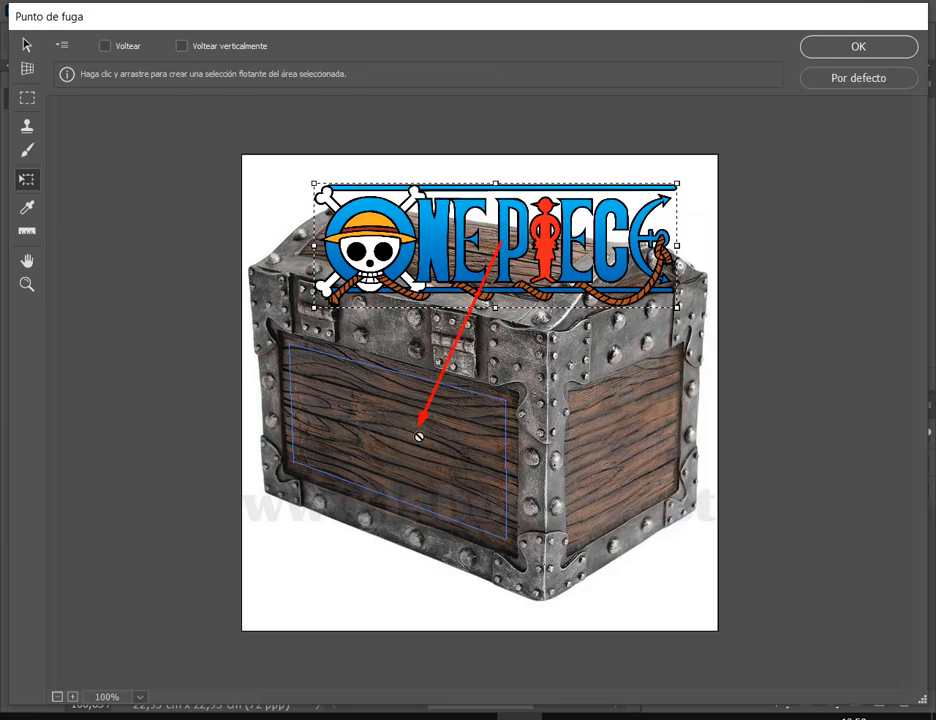
key(c)
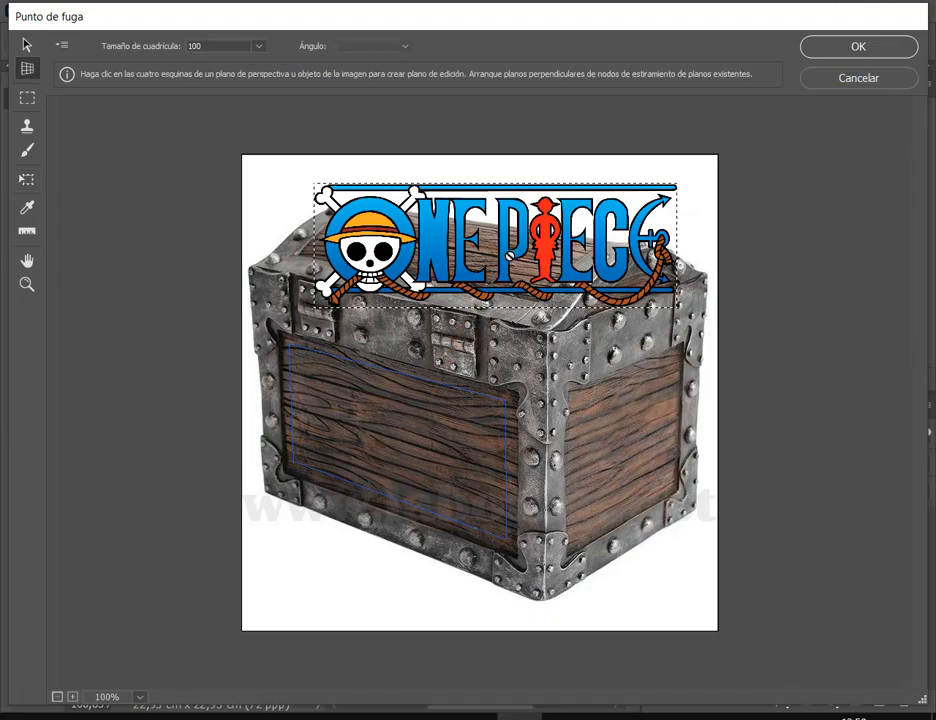
click(27, 179)
drag(496, 245, 263, 410)
drag(444, 426, 490, 423)
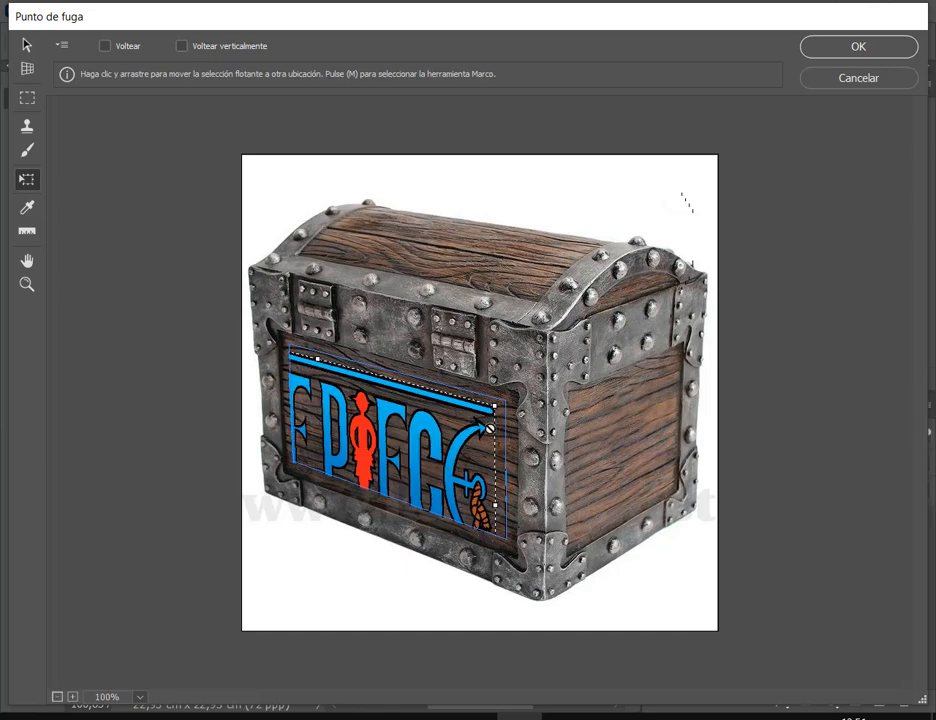
Step: Scale the logo down to fit inside the perspective plane, center it on the front panel and apply the Vanishing Point filter
key(alt)
drag(495, 408, 463, 451)
key(alt)
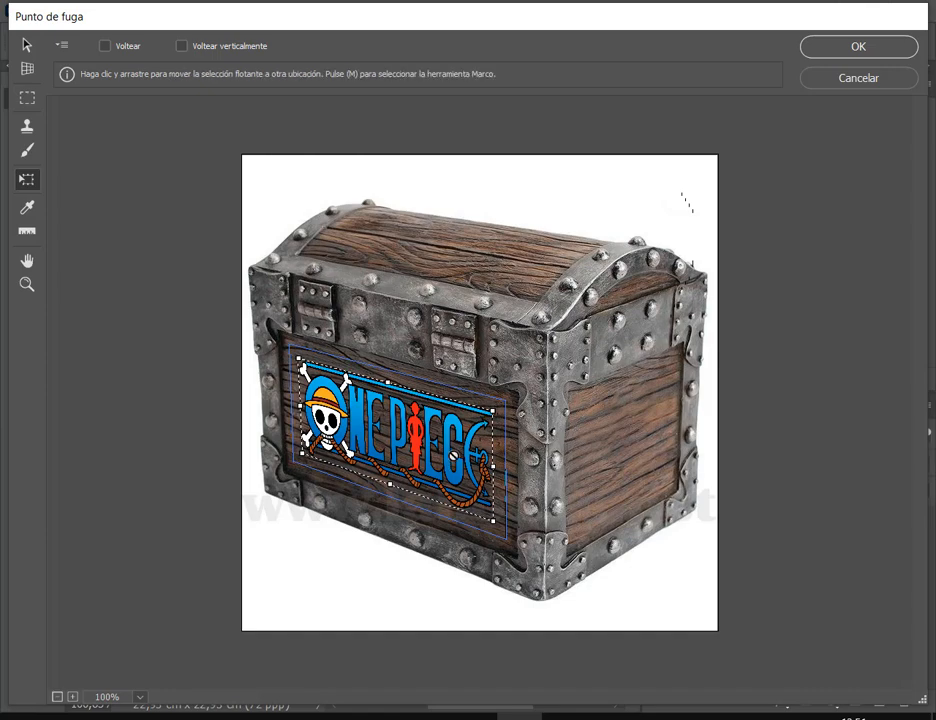
drag(453, 456, 456, 455)
key(Return)
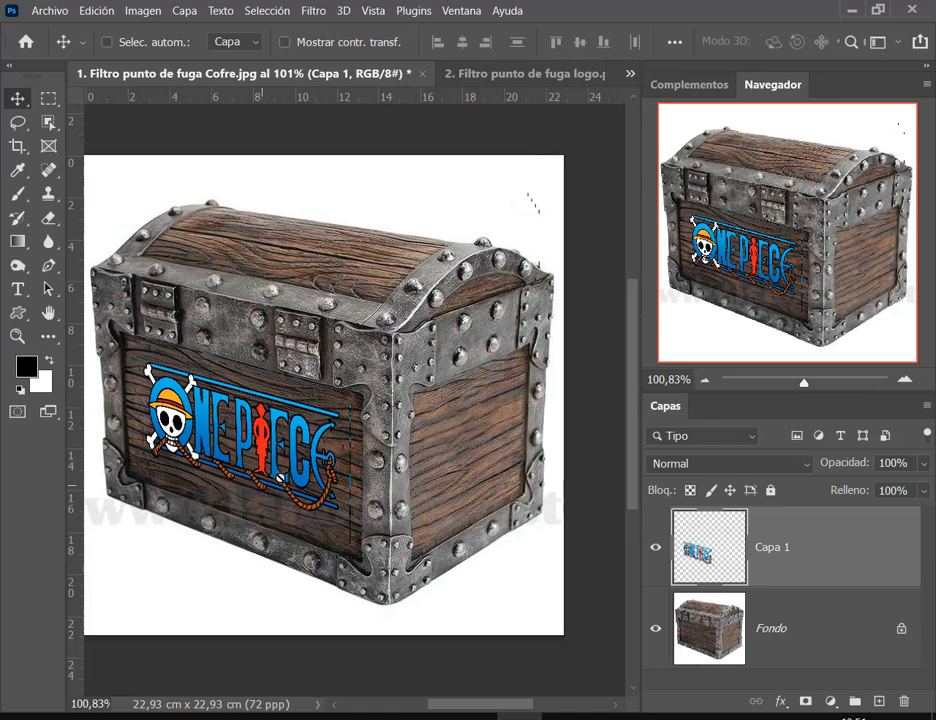
Step: Erase the stray vertical line beside the logo on Capa 1 with the Eraser and return to the Move tool
scroll(216, 348, down, 1)
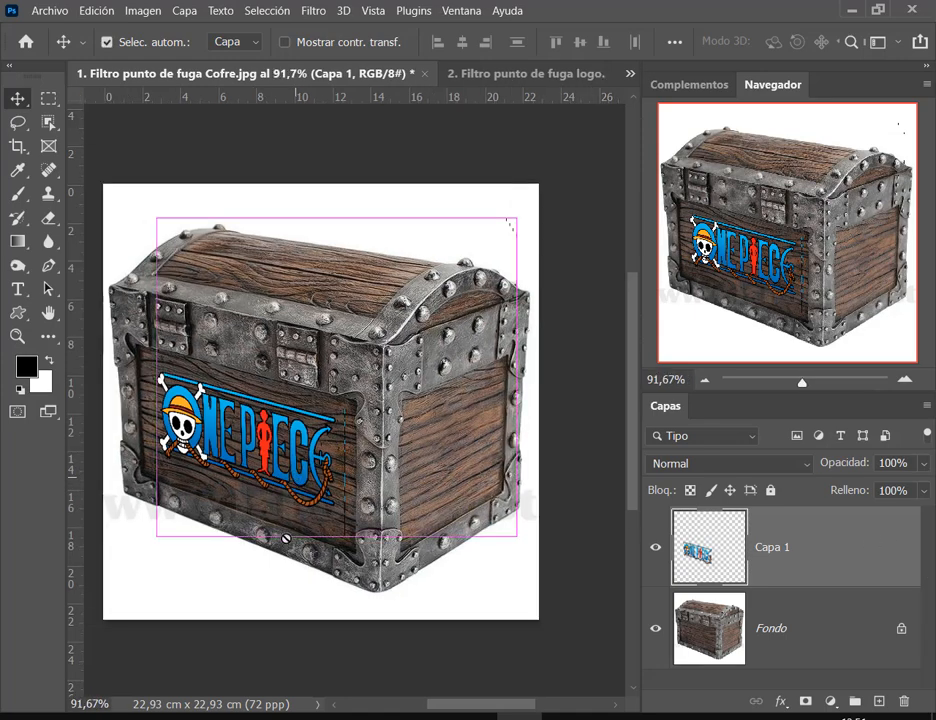
scroll(286, 538, up, 4)
drag(348, 481, 385, 460)
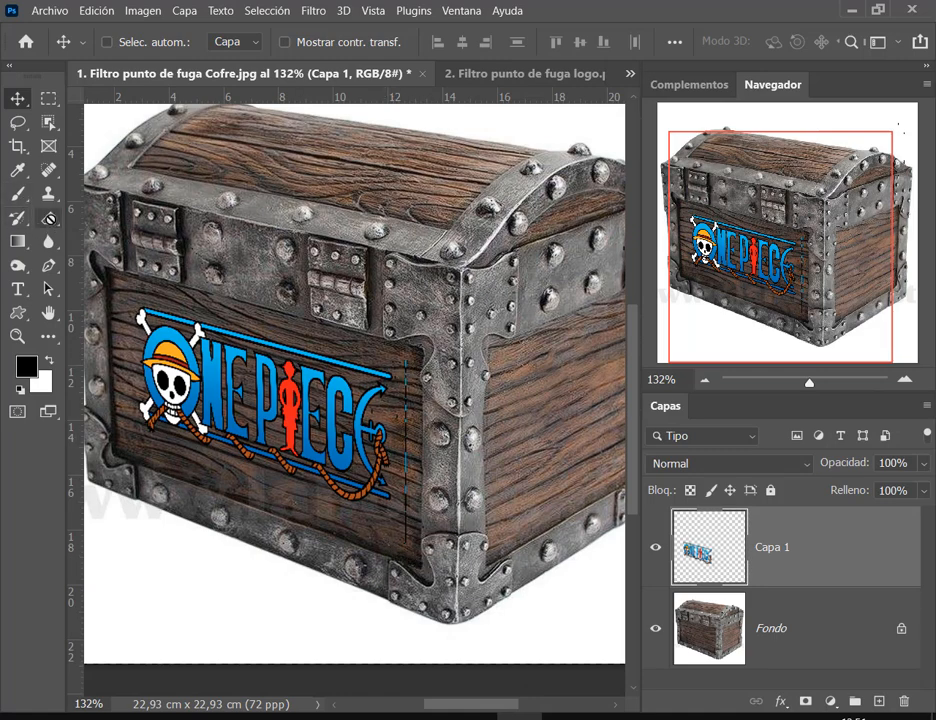
key(e)
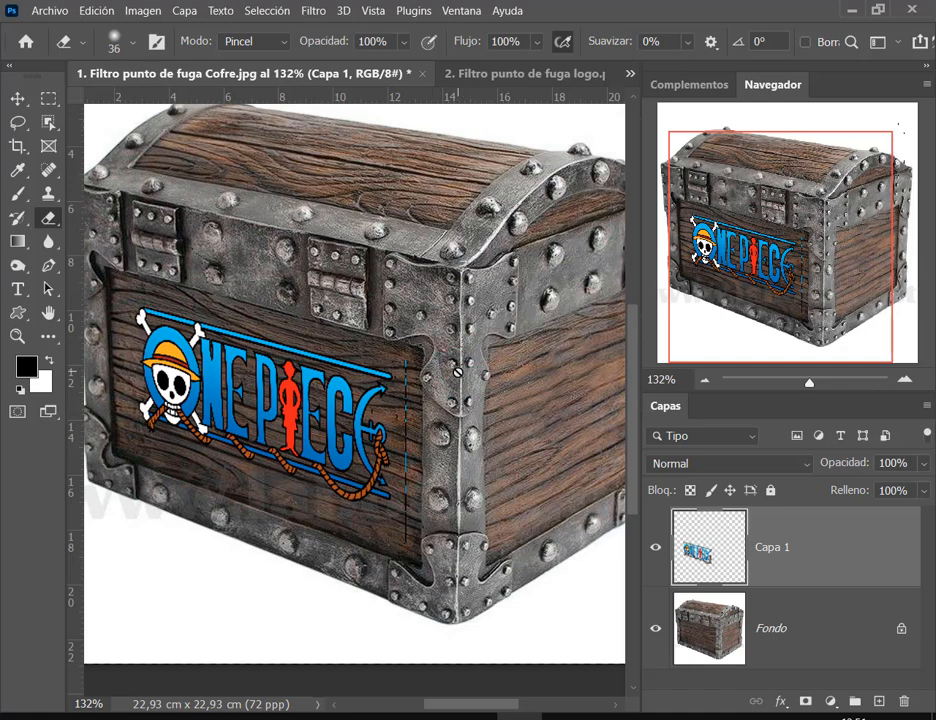
right_click(460, 370)
key(Escape)
drag(415, 366, 412, 560)
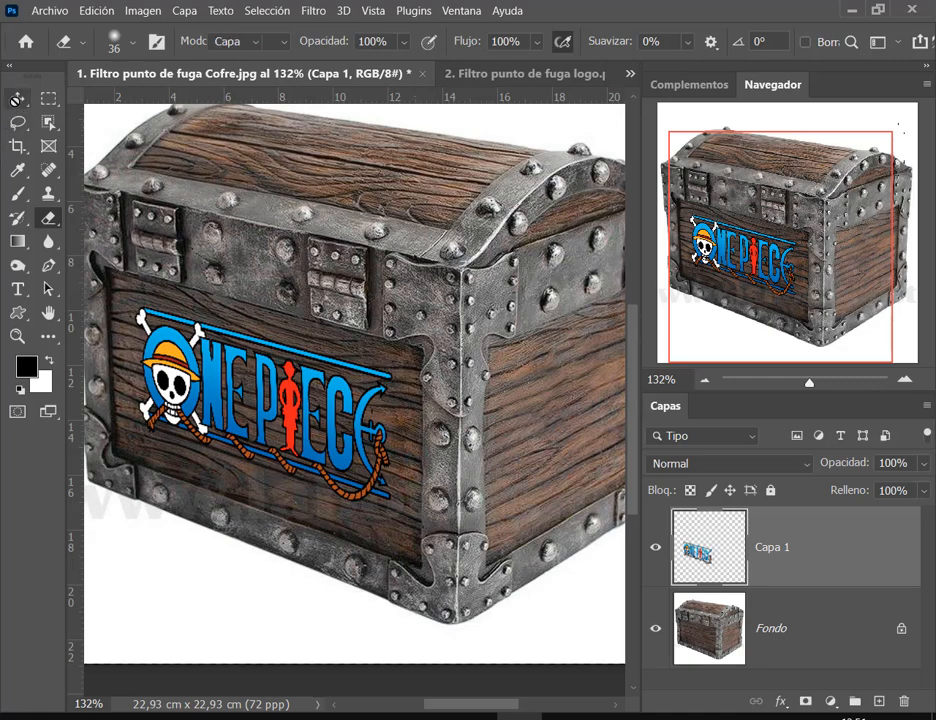
click(17, 98)
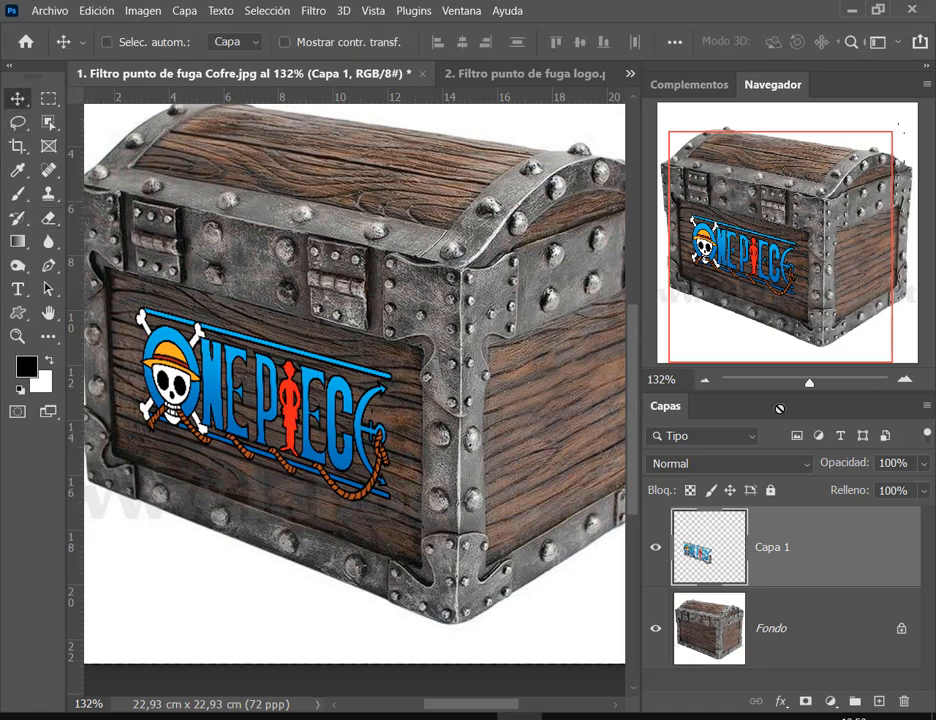
Step: Enlarge the layers area by shrinking the navigator preview, and close the logo document
drag(794, 393, 808, 255)
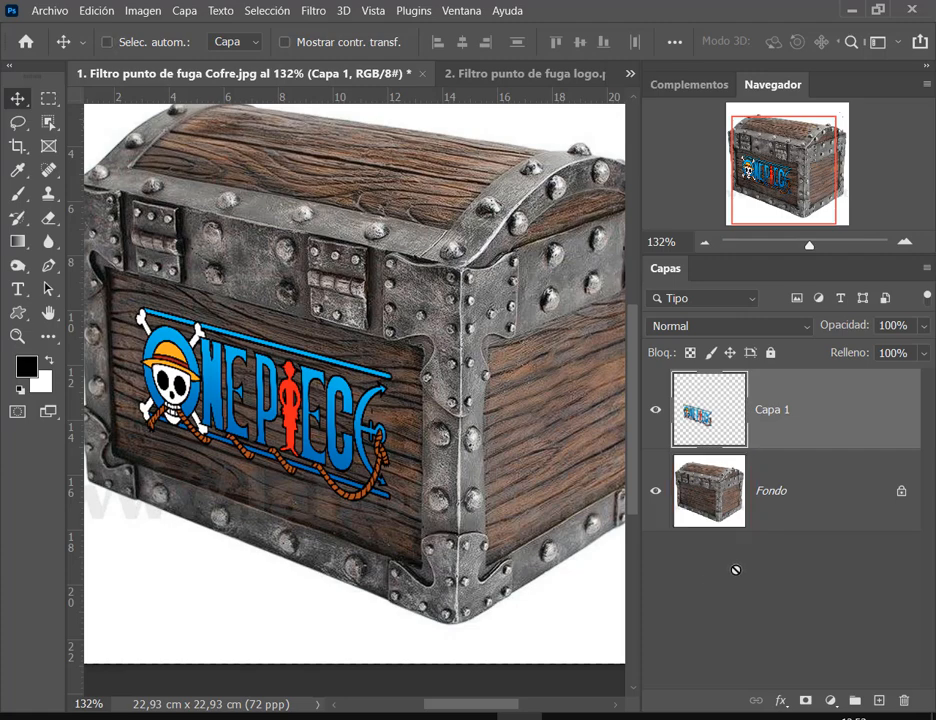
scroll(506, 372, down, 2)
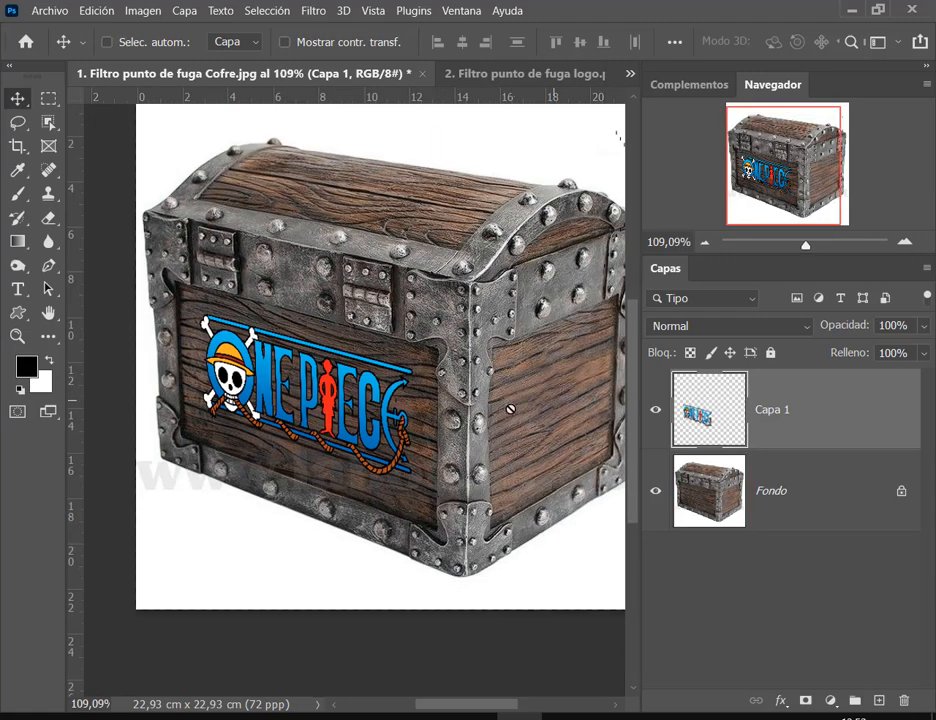
drag(443, 354, 557, 477)
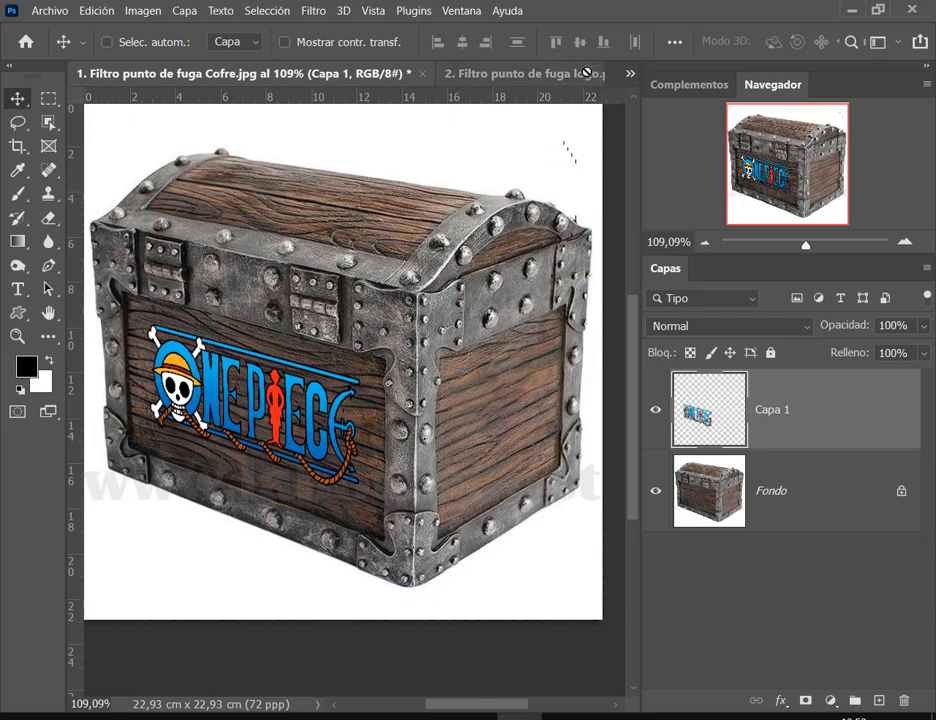
click(590, 73)
click(590, 73)
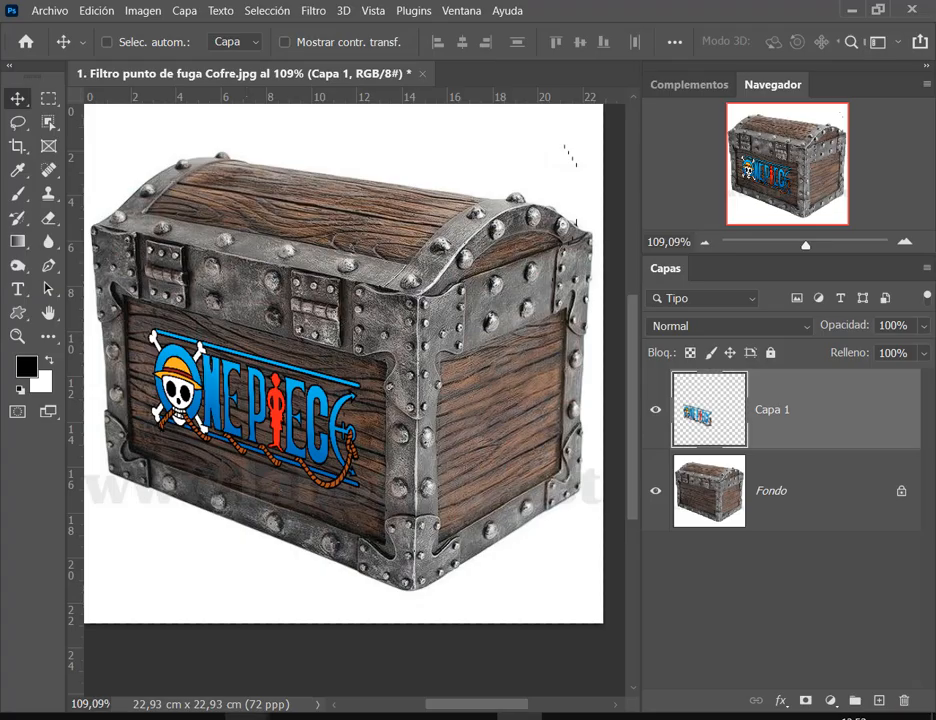
Step: Switch to the Google Meet call in Chrome to read the chat messages, and return to Photoshop
click(247, 718)
click(152, 626)
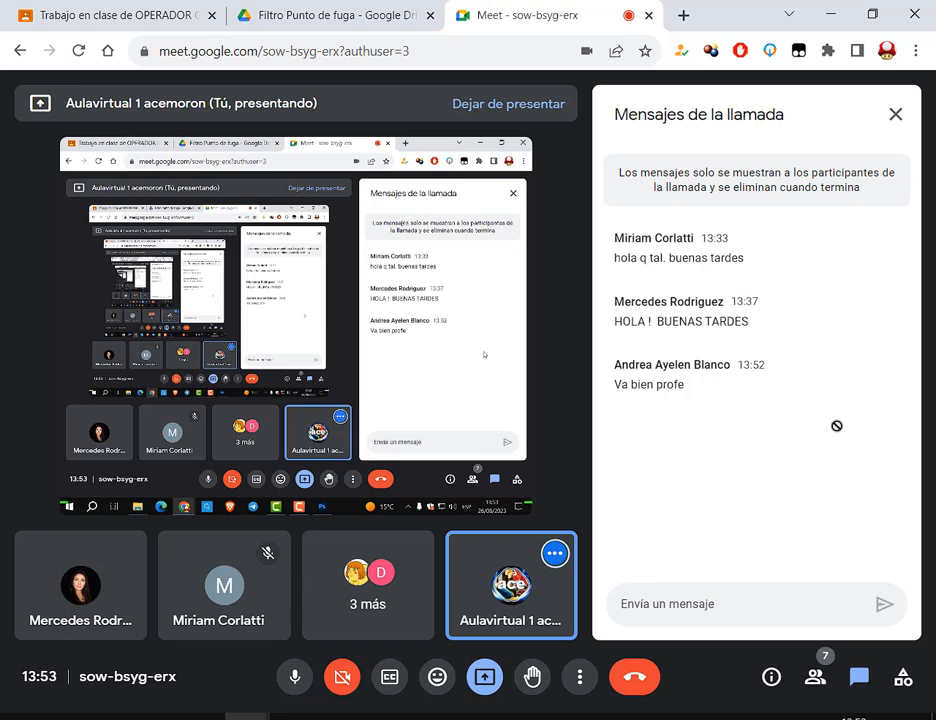
click(520, 718)
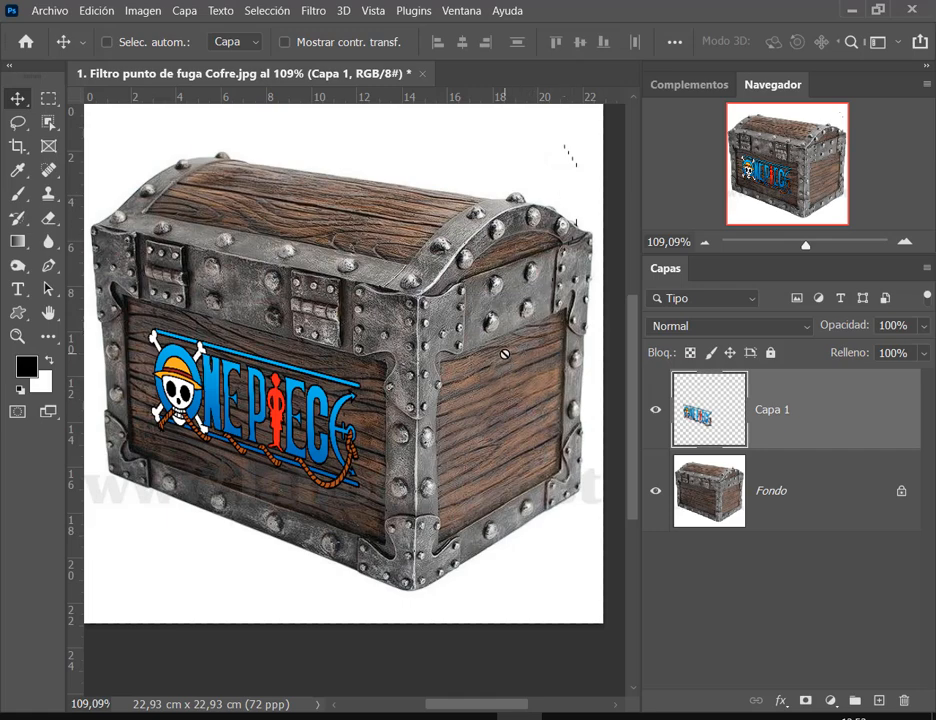
Step: Erase the stray marks beside the chest's upper-right corner on Capa 1 with a 102 px Eraser and return to the Move tool
scroll(523, 354, down, 2)
key(ctrl)
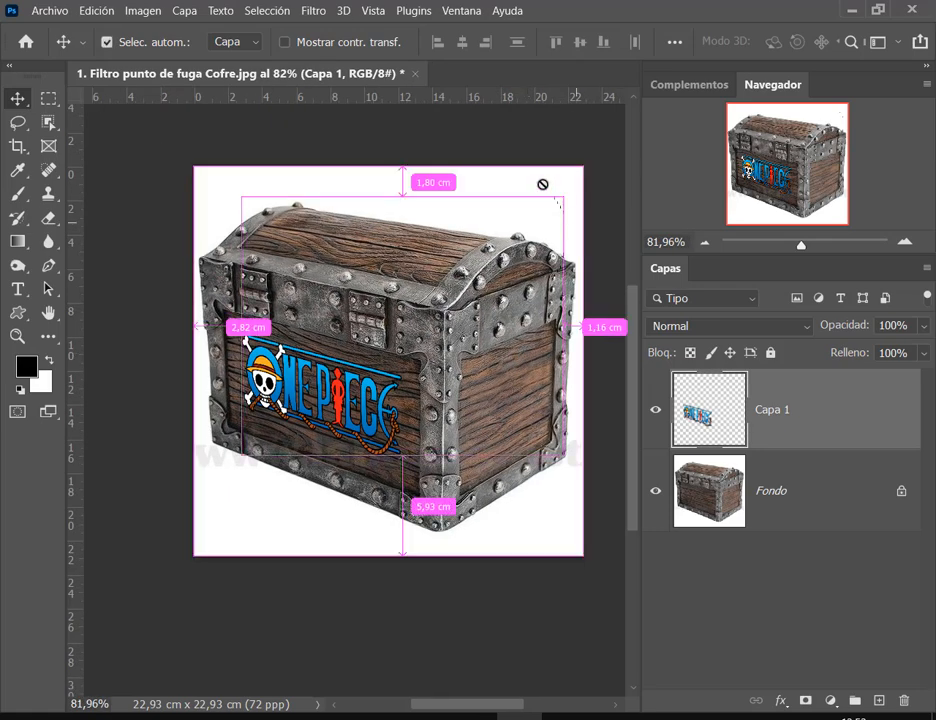
scroll(570, 340, up, 1)
click(648, 409)
click(648, 409)
scroll(555, 337, right, 1)
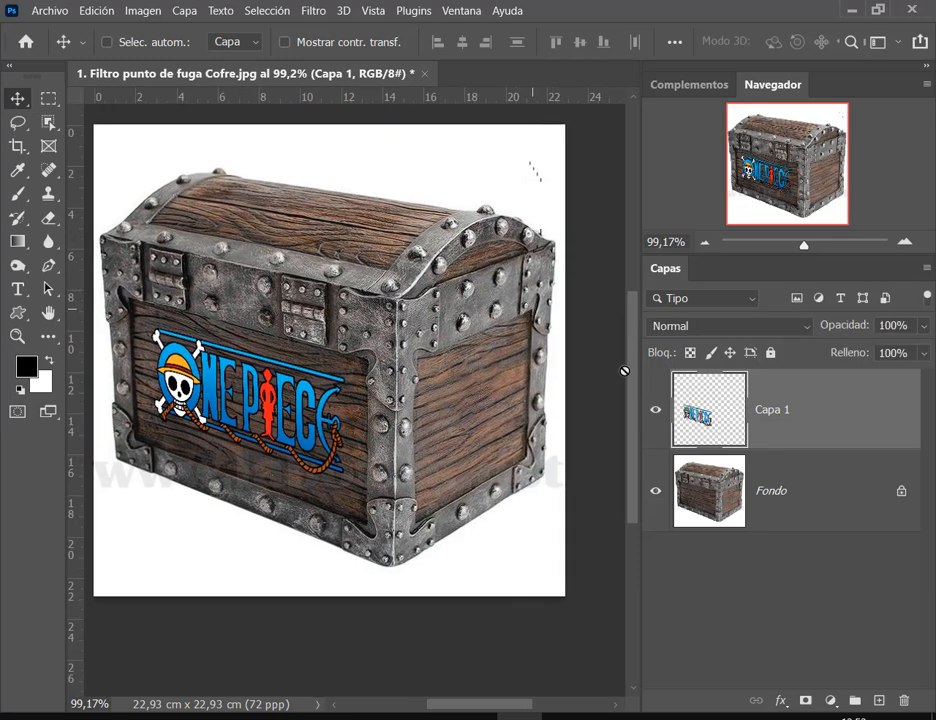
key(e)
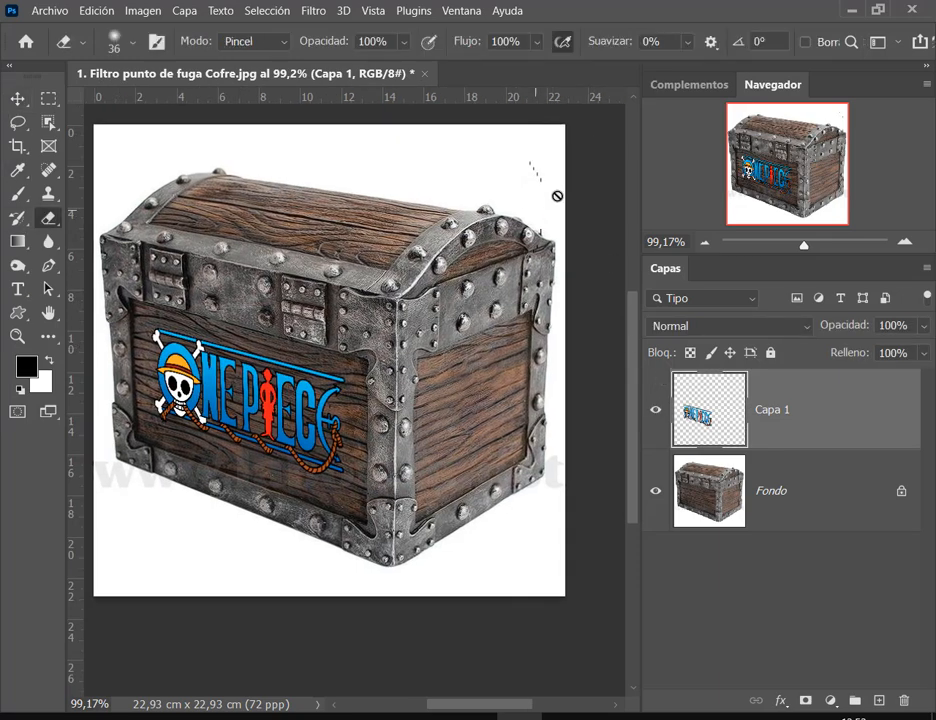
right_click(393, 175)
drag(489, 267, 738, 263)
click(351, 161)
drag(528, 160, 547, 303)
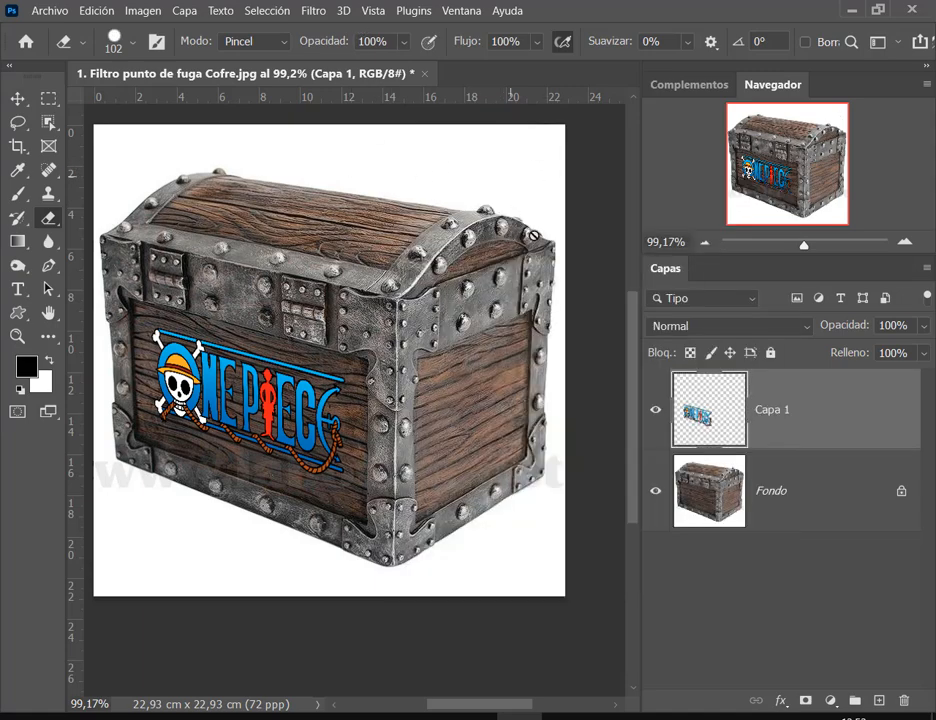
click(14, 100)
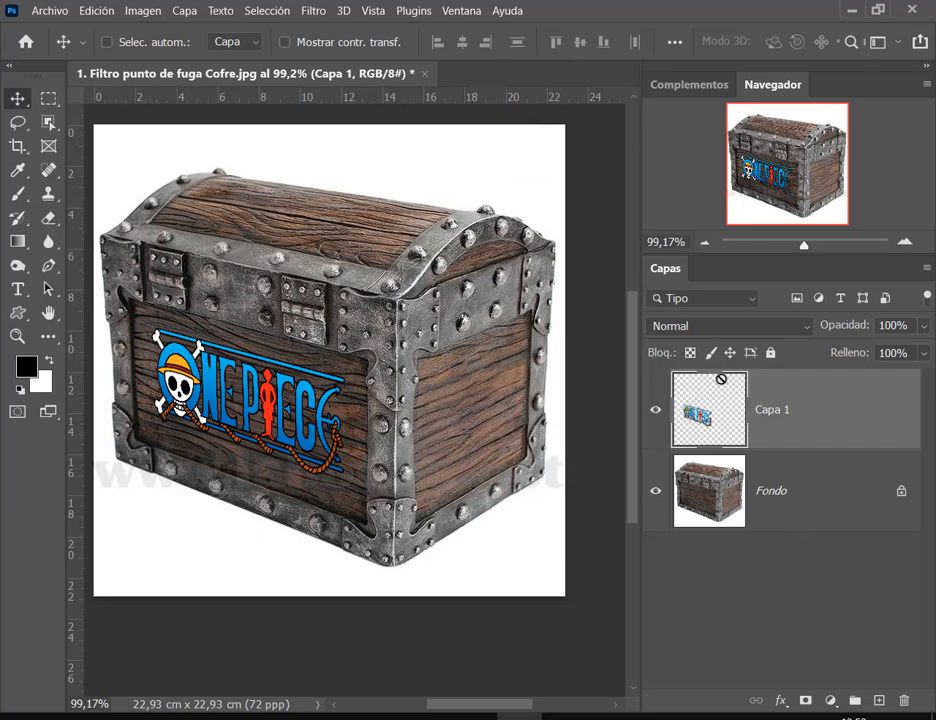
Step: Open the skull logo image "3. Filtro punto de fuga logo2.png"
click(49, 11)
click(60, 43)
double_click(457, 155)
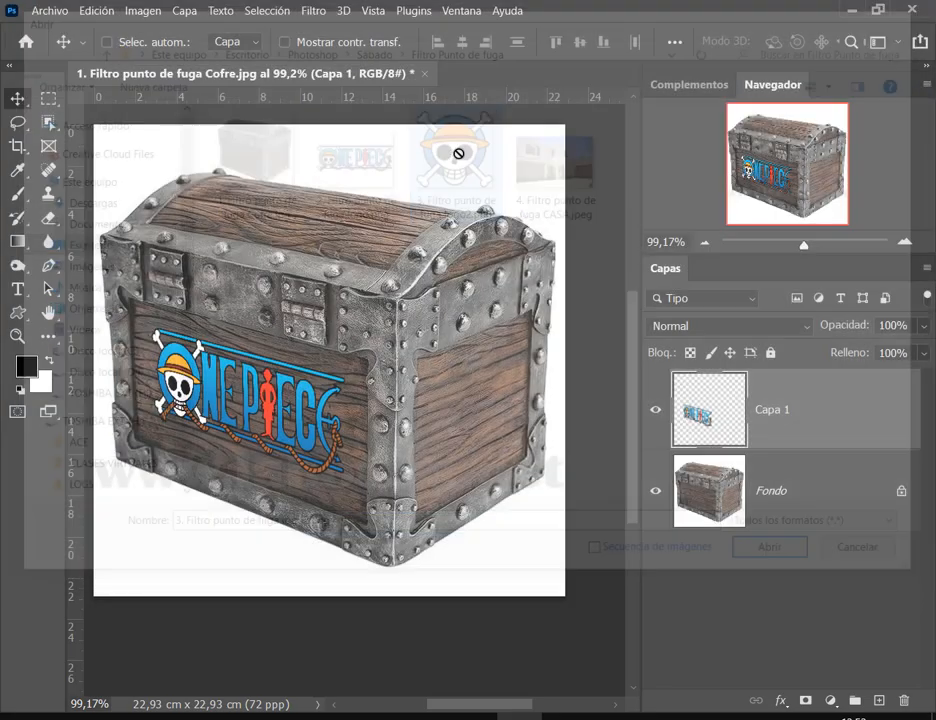
click(619, 398)
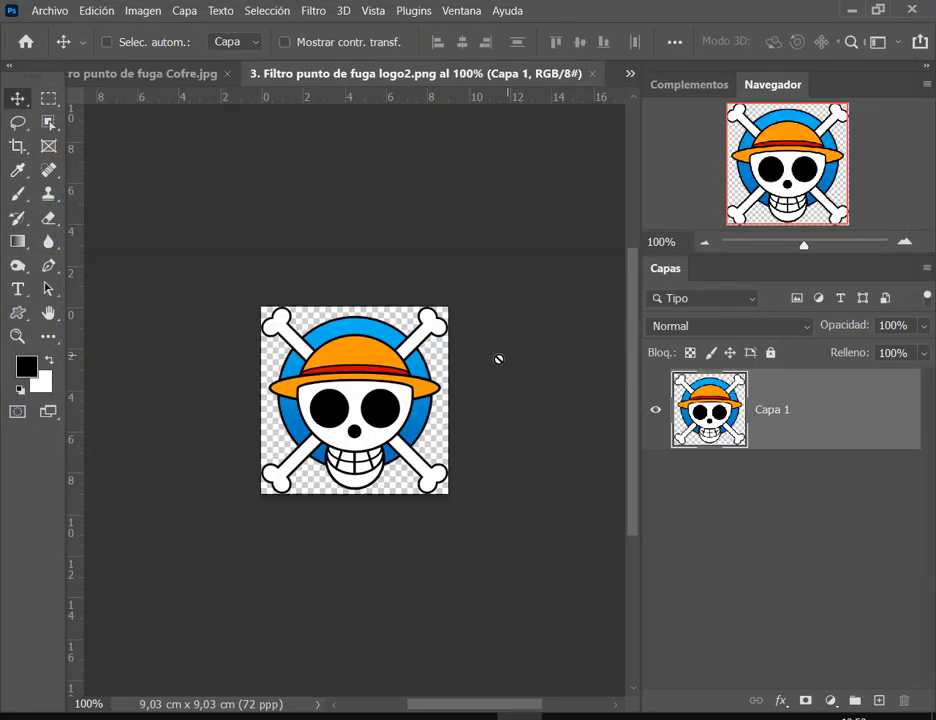
Step: Select the whole canvas of the skull logo document and copy it
click(268, 10)
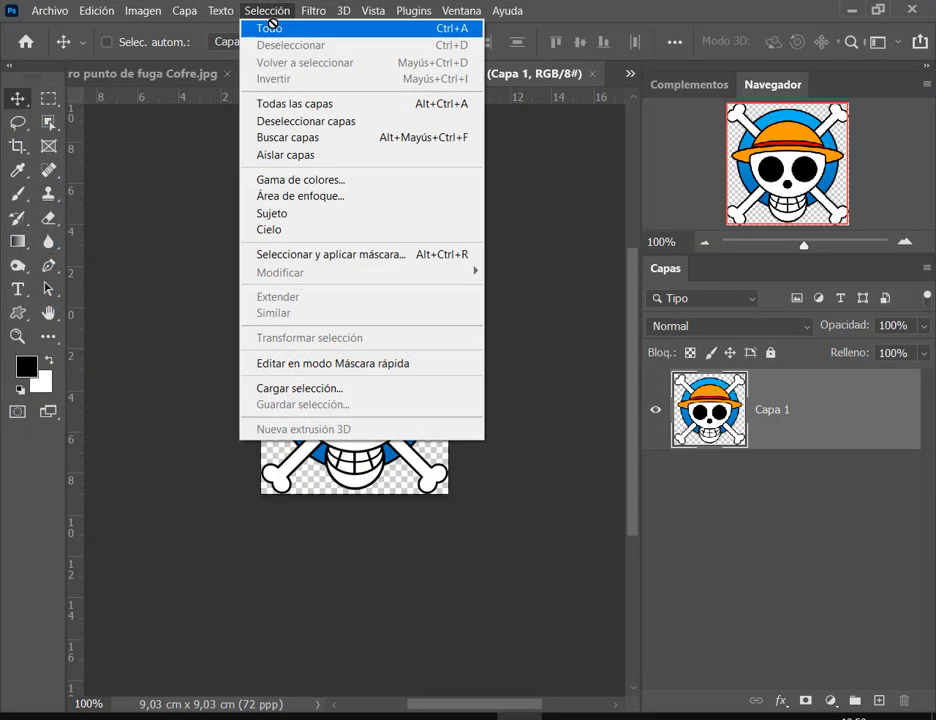
click(272, 27)
click(105, 11)
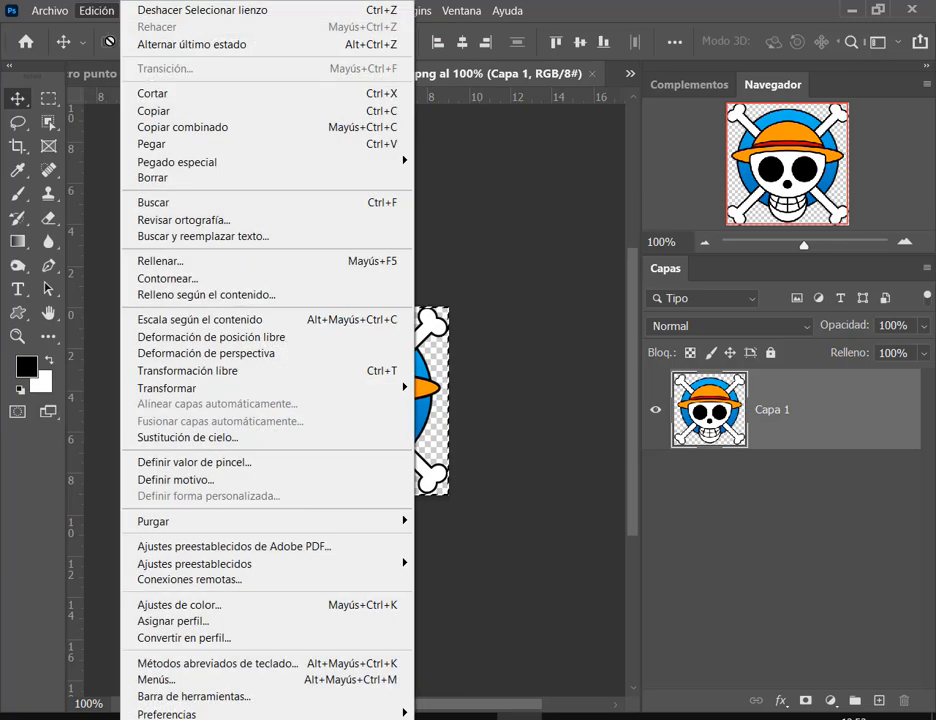
click(138, 111)
Step: Return to the chest document and add a new empty layer above Capa 1
click(167, 80)
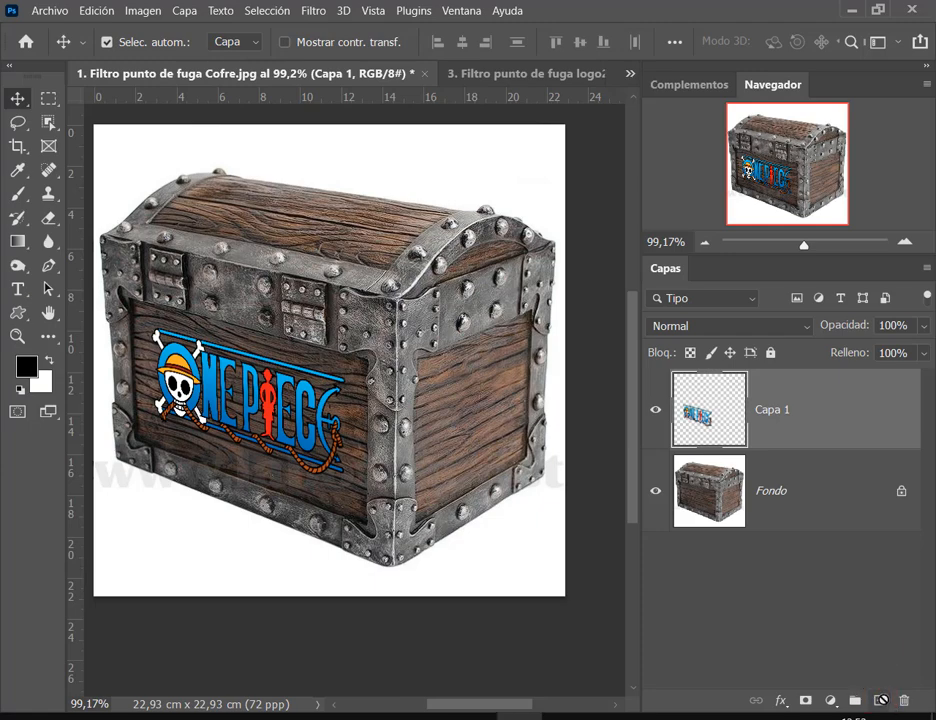
click(880, 700)
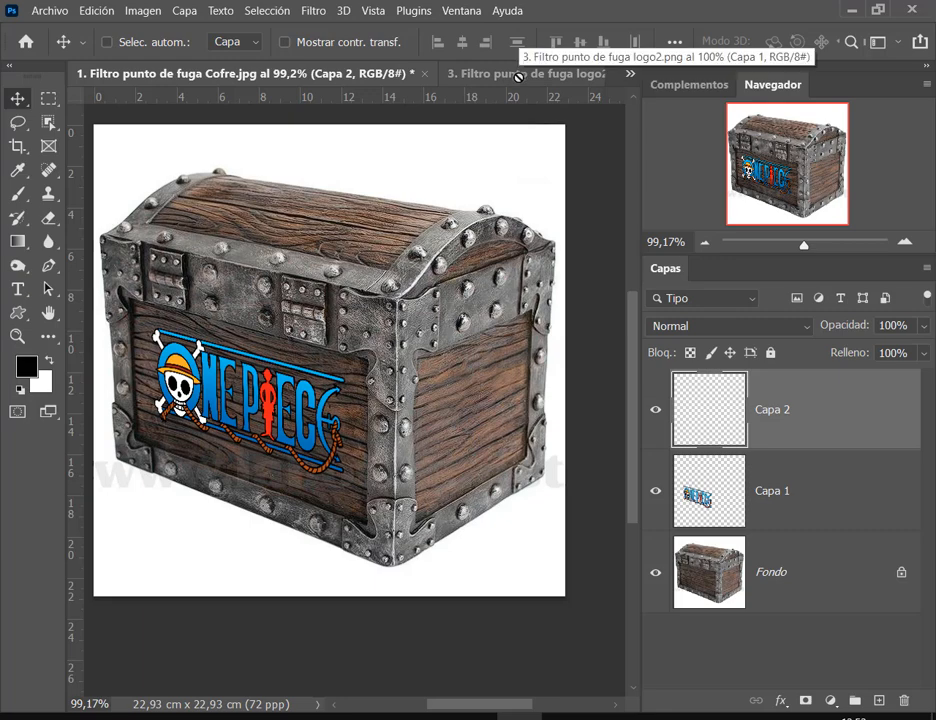
mouse_move(665, 370)
mouse_down()
mouse_move(712, 397)
mouse_move(883, 456)
mouse_up()
drag(839, 318, 791, 388)
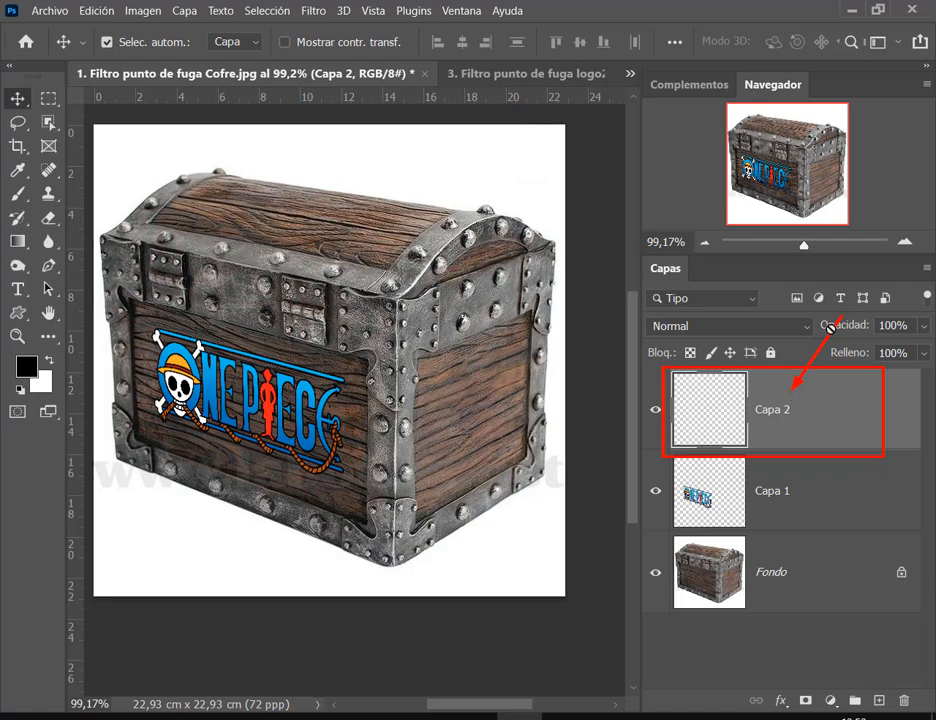
Step: Start the Vanishing Point filter and create a four-corner perspective plane on the wooden panel of the chest's side face
click(313, 8)
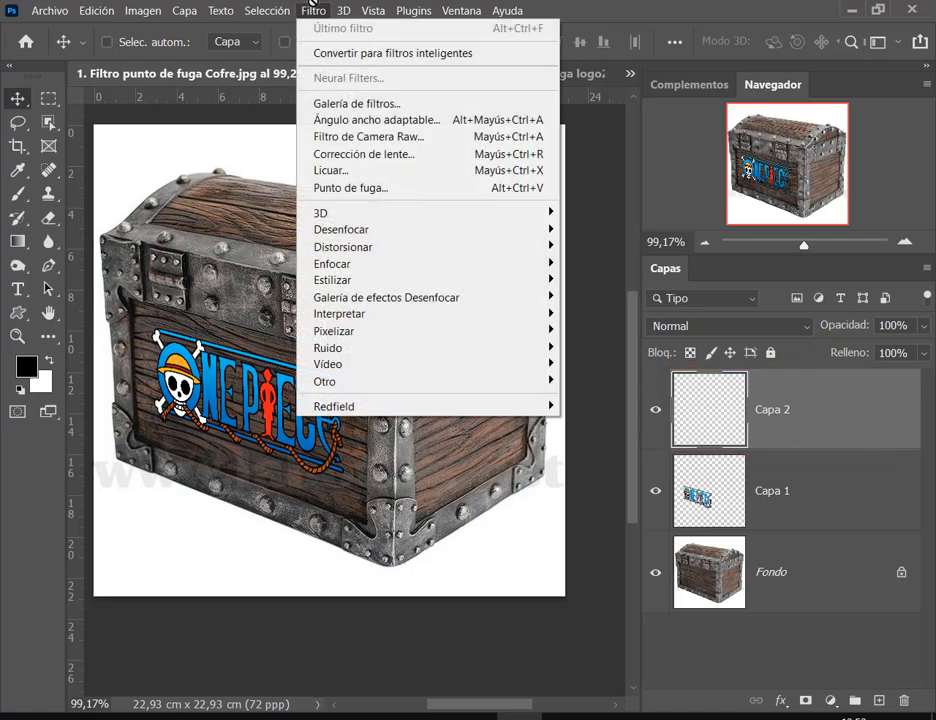
click(752, 4)
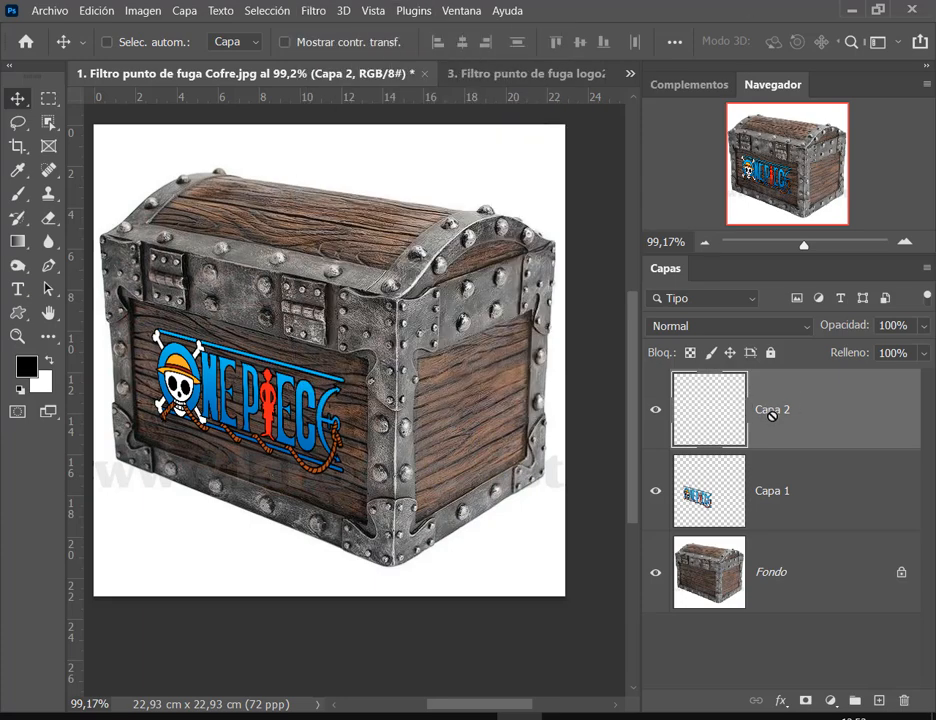
click(313, 8)
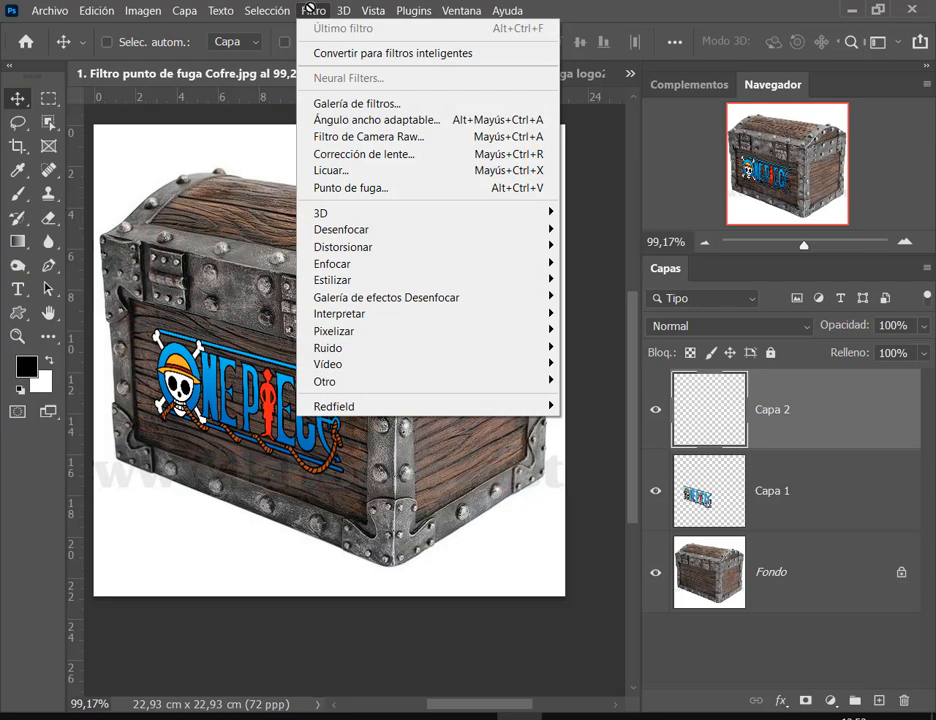
click(352, 187)
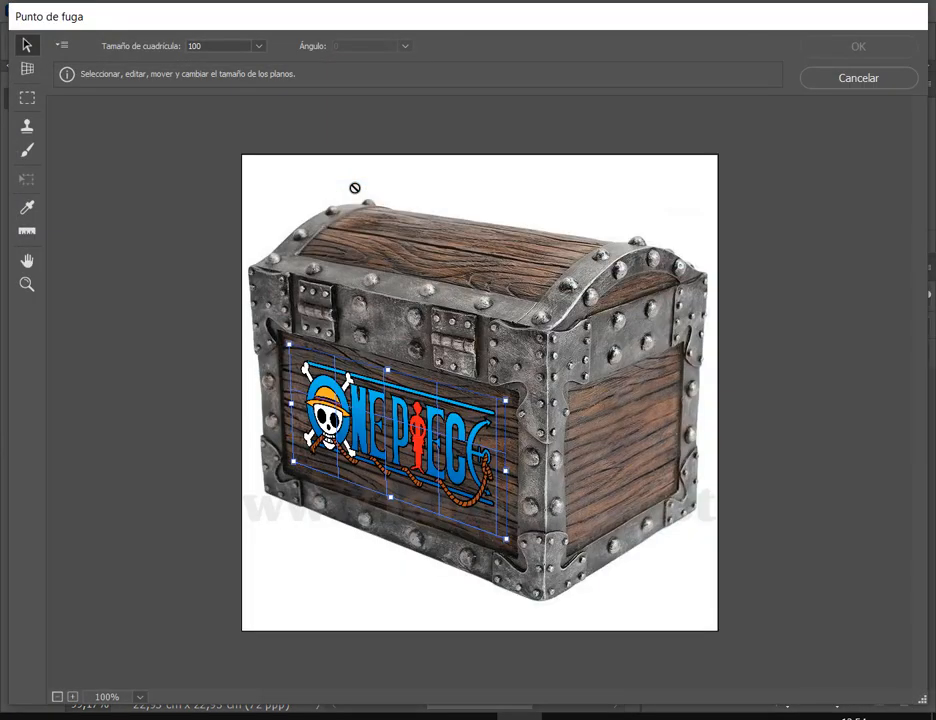
key(alt)
click(26, 68)
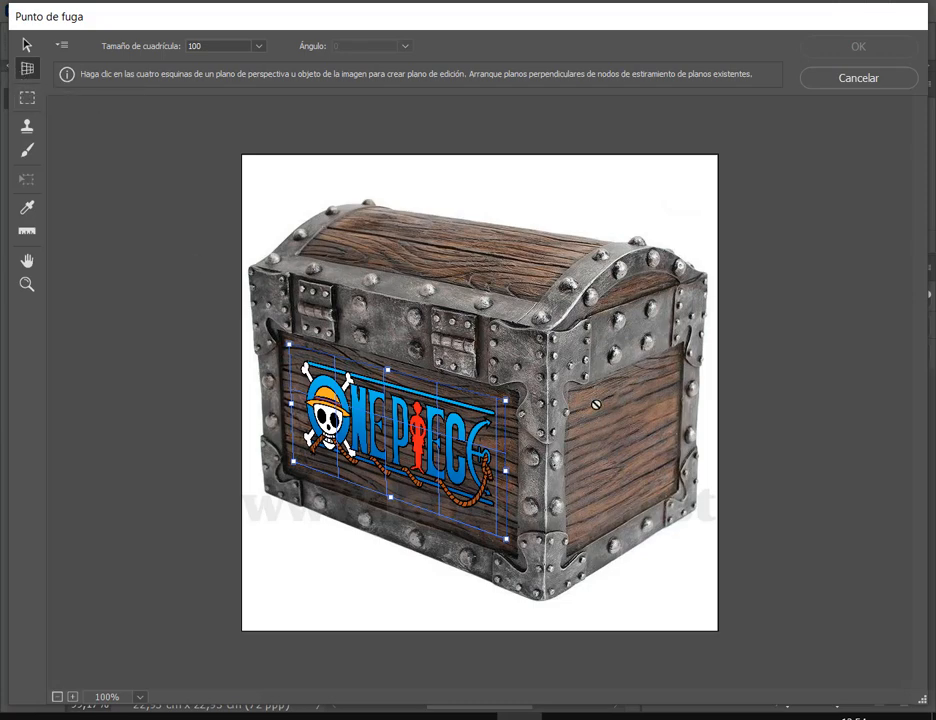
click(582, 402)
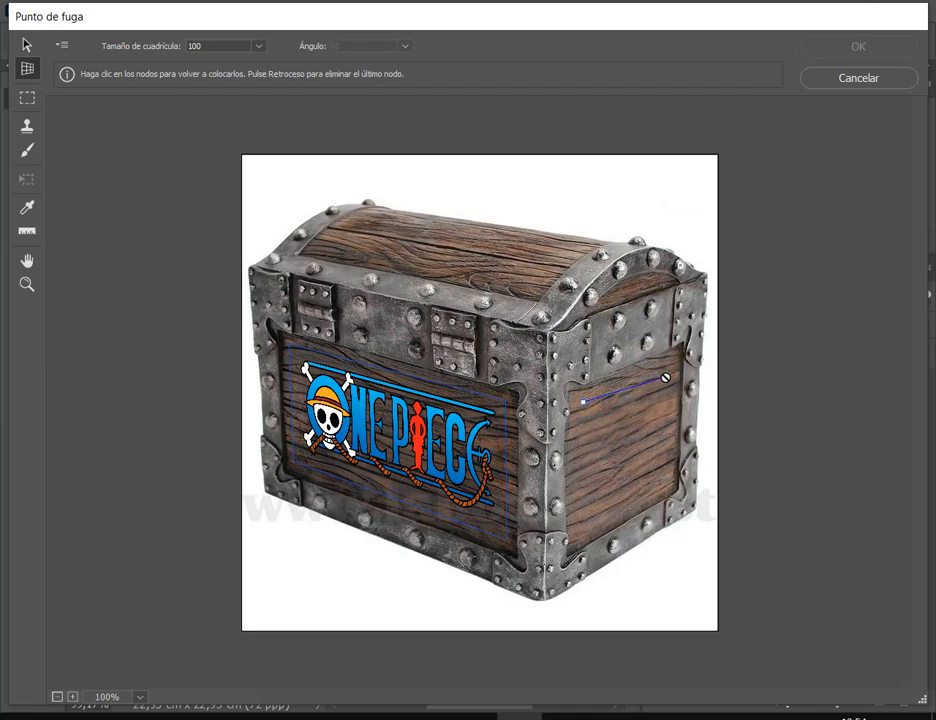
click(666, 376)
click(665, 489)
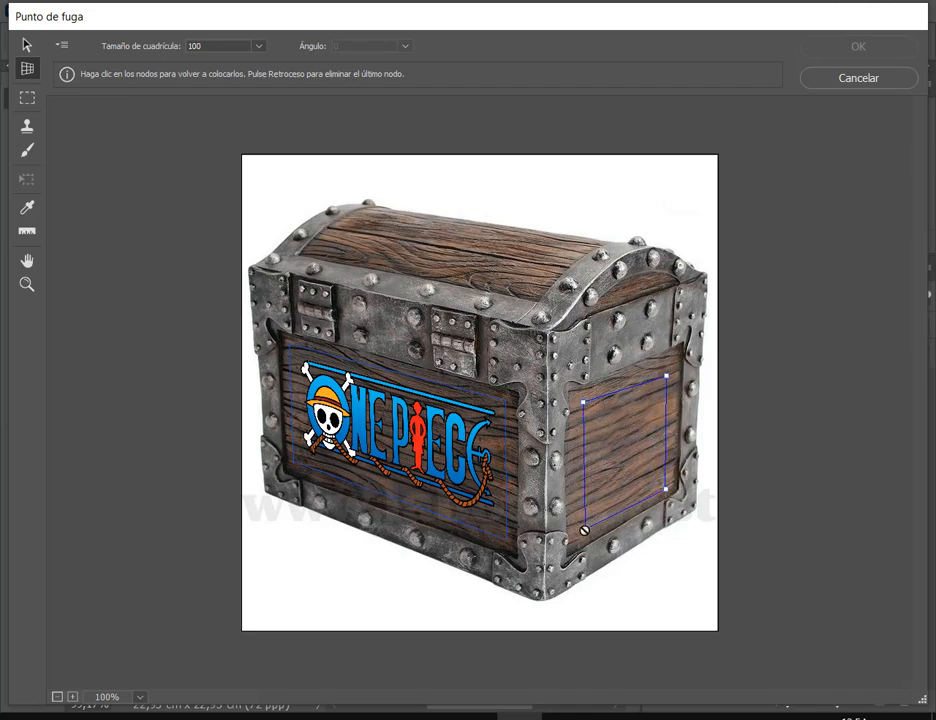
click(580, 533)
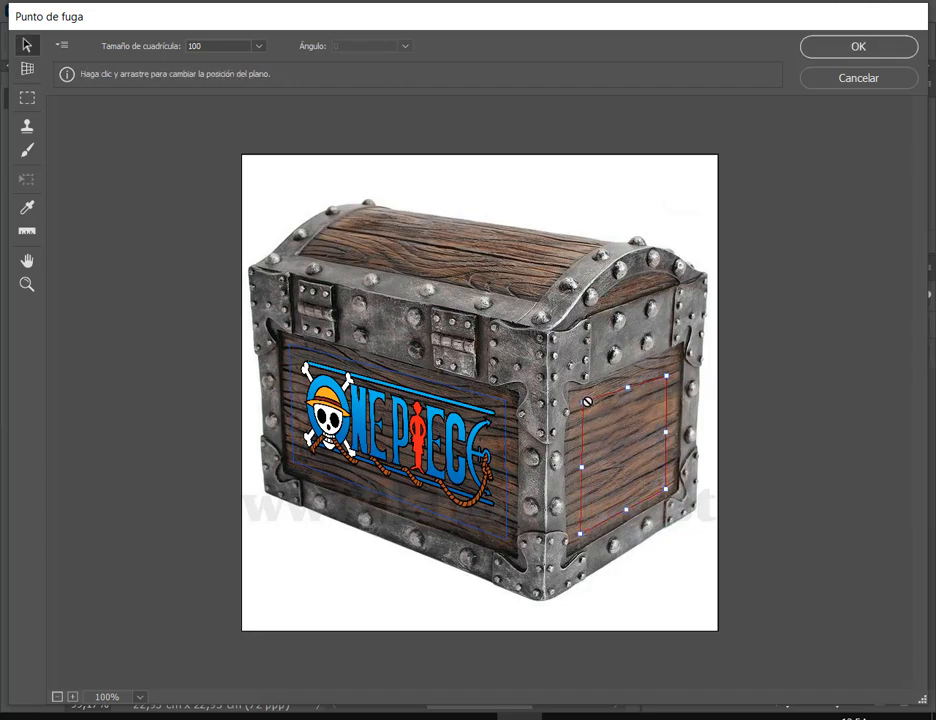
Step: Move the four corners of the new plane onto the corners of the side face's wooden panel
drag(583, 402, 568, 390)
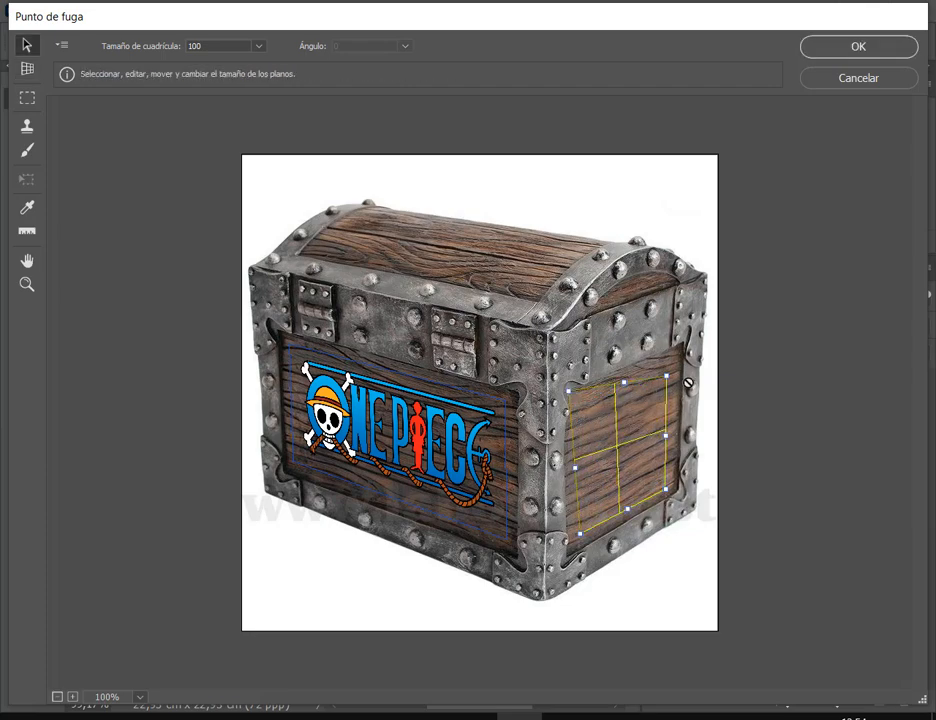
drag(666, 376, 684, 345)
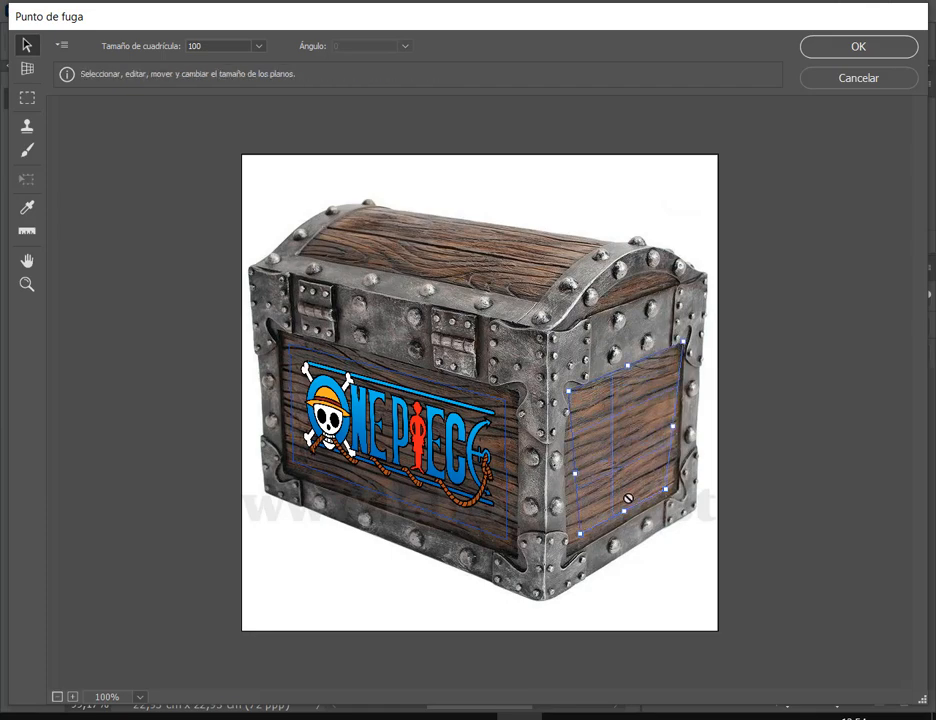
drag(662, 487, 679, 493)
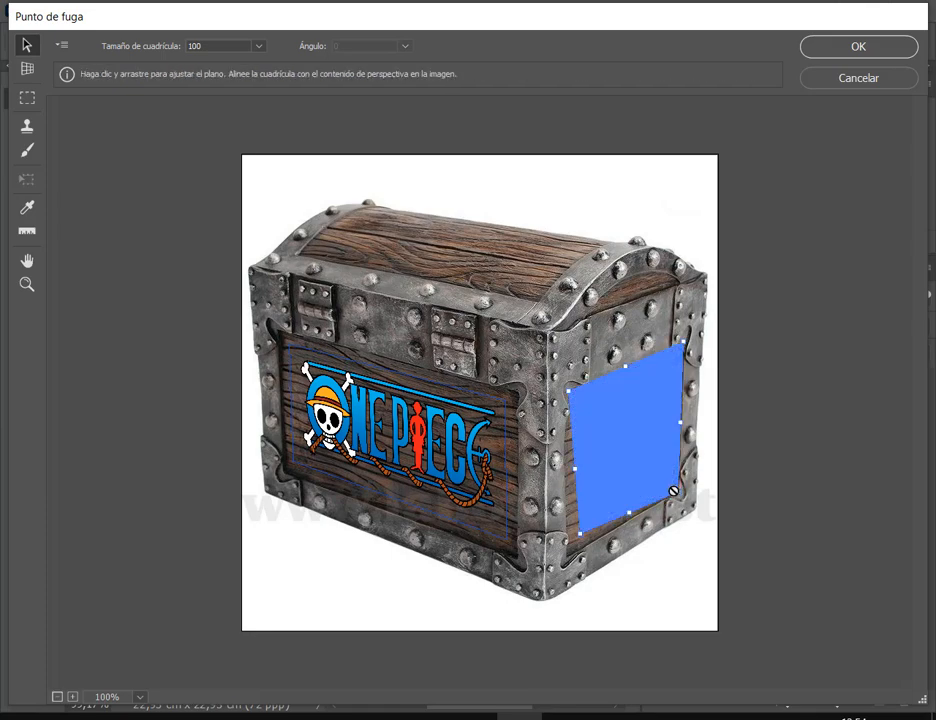
drag(580, 534, 570, 558)
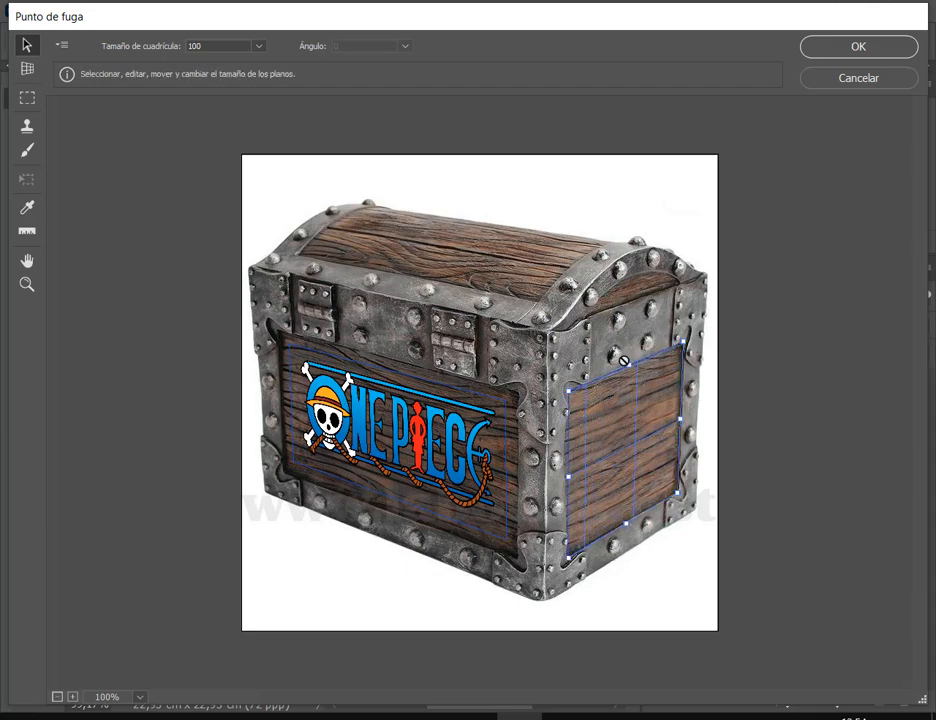
Step: Pull the side plane's four edges slightly inward so it sits within the wooden panel
drag(630, 368, 636, 384)
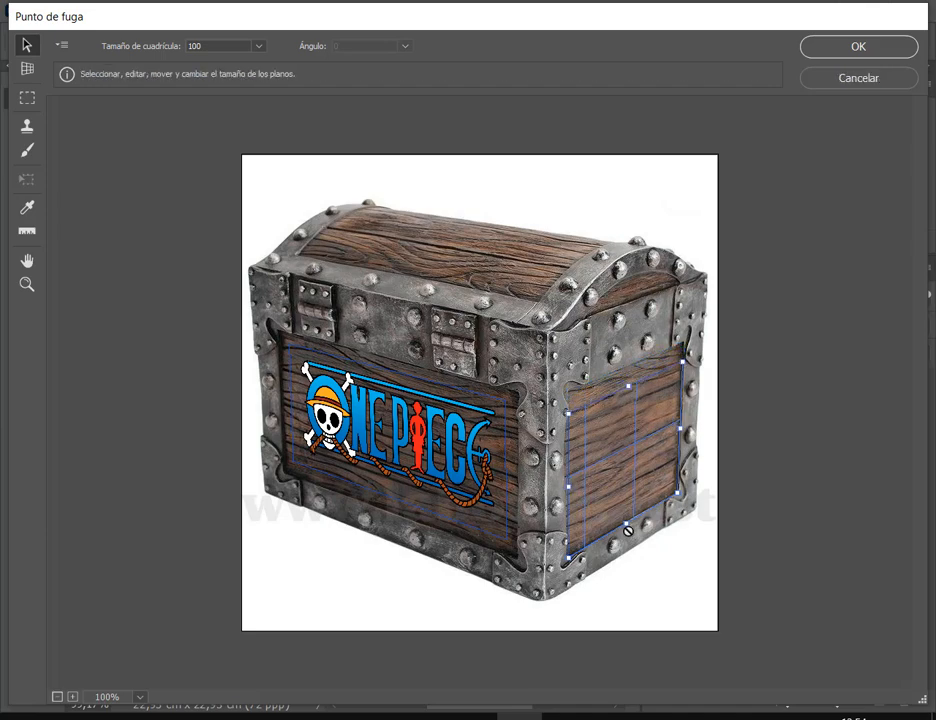
drag(628, 524, 627, 512)
drag(570, 482, 582, 483)
drag(683, 427, 675, 427)
drag(628, 386, 628, 382)
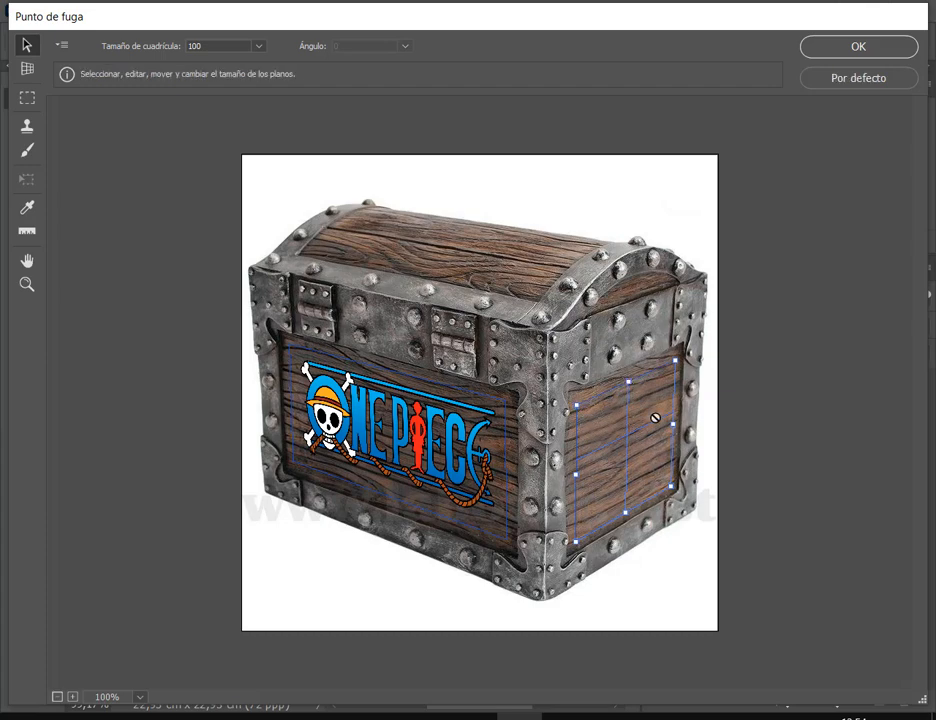
Step: Paste the copied skull logo into Vanishing Point, and use the Transform tool to reduce it slightly and move it onto the side plane
key(ctrl+v)
key(alt)
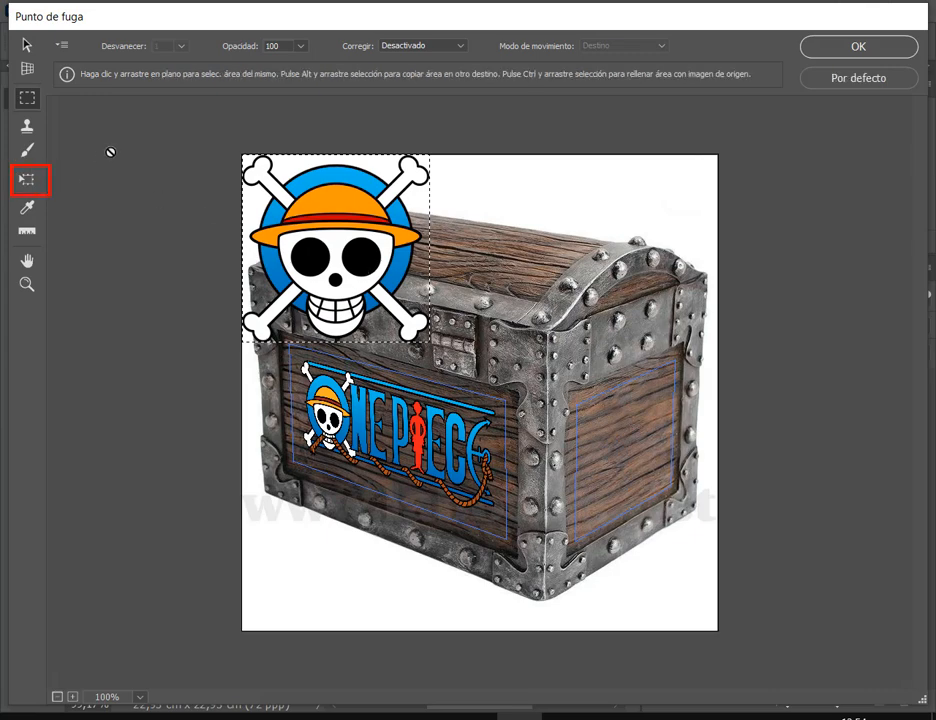
click(27, 179)
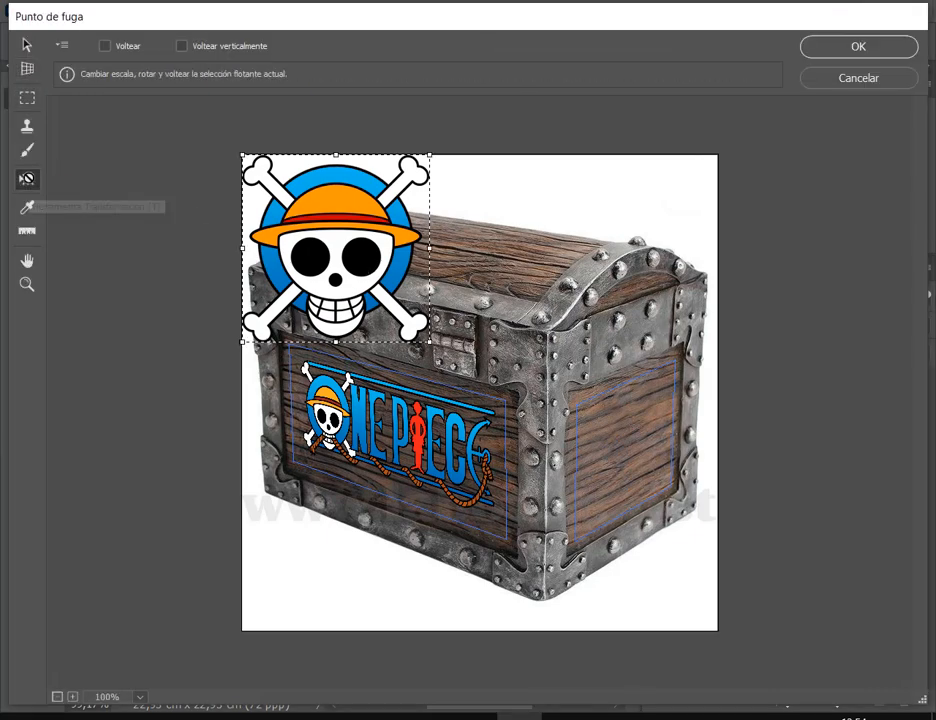
drag(326, 230, 546, 267)
drag(582, 302, 576, 310)
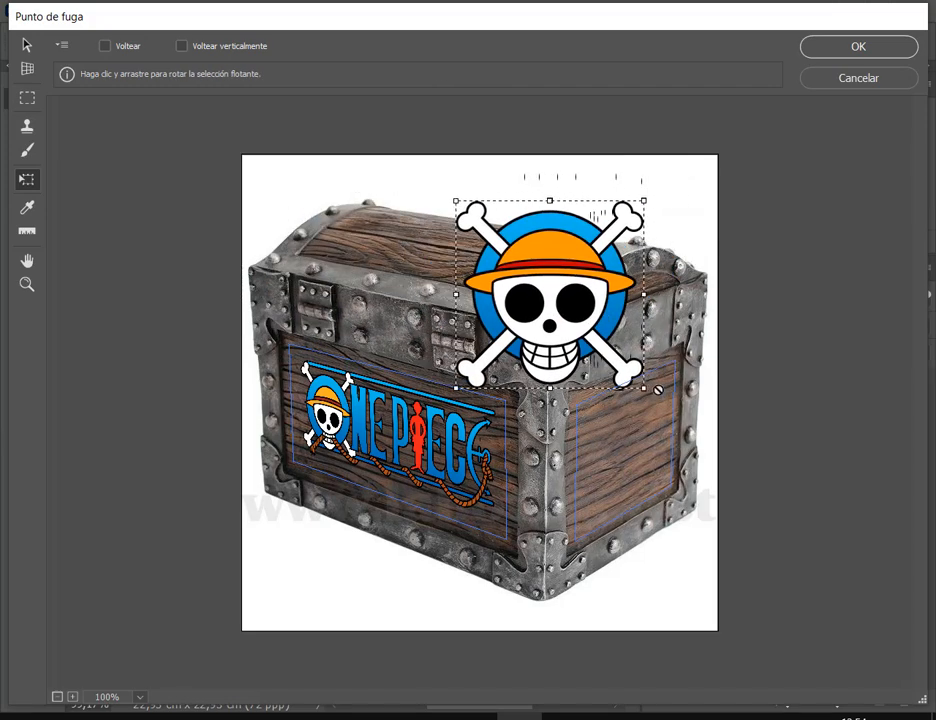
drag(644, 388, 625, 369)
drag(564, 299, 640, 488)
Step: Scale and position the skull logo to fit entirely within the side panel's plane, and apply the filter
drag(597, 443, 635, 466)
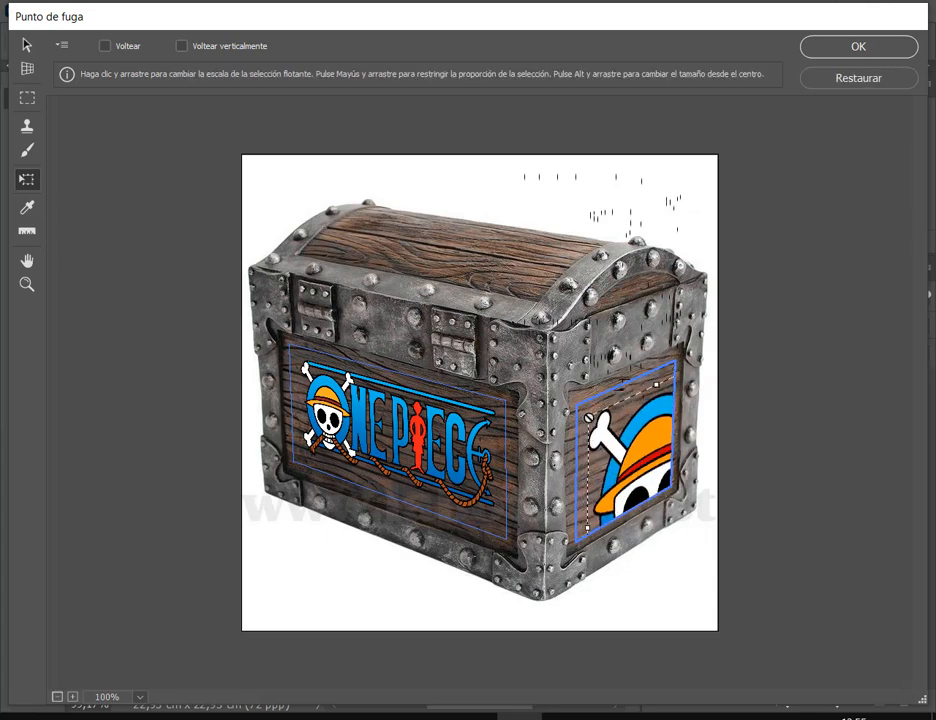
drag(593, 420, 611, 436)
key(ctrl+z)
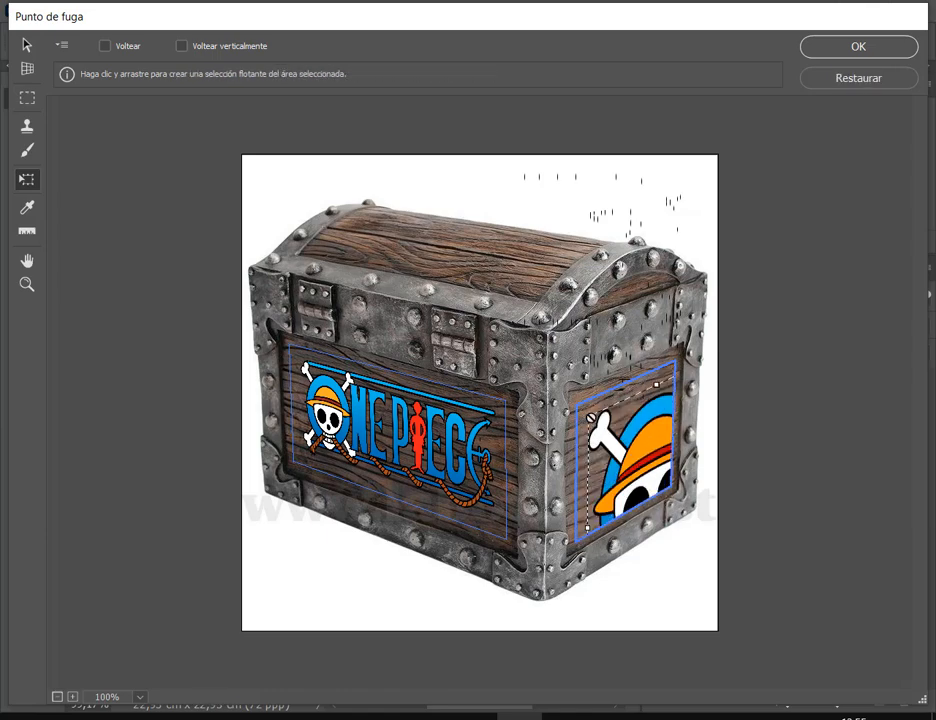
drag(588, 417, 622, 459)
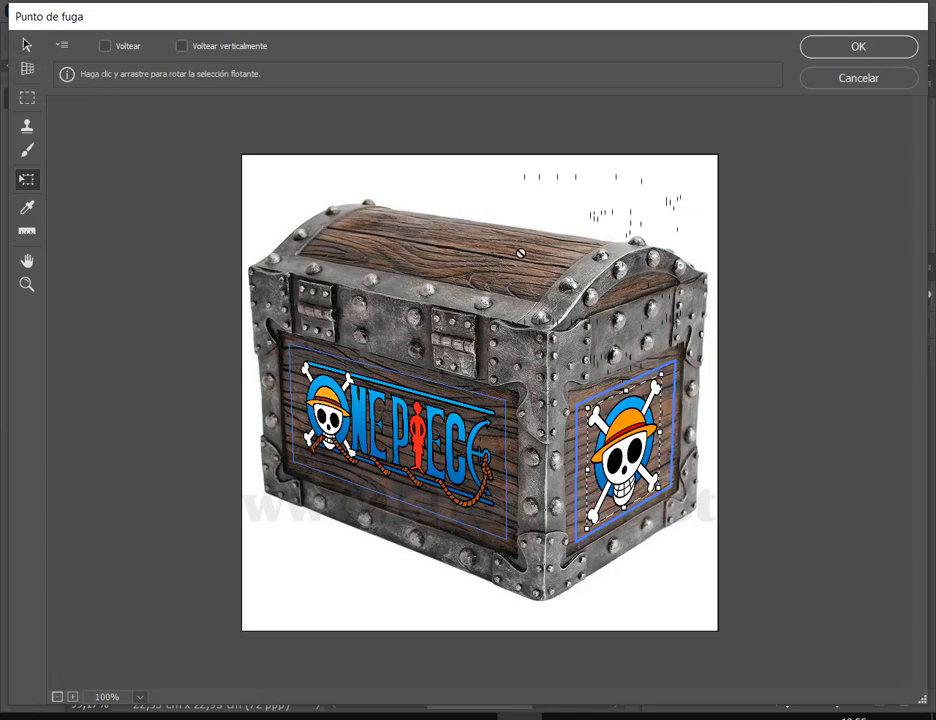
key(Return)
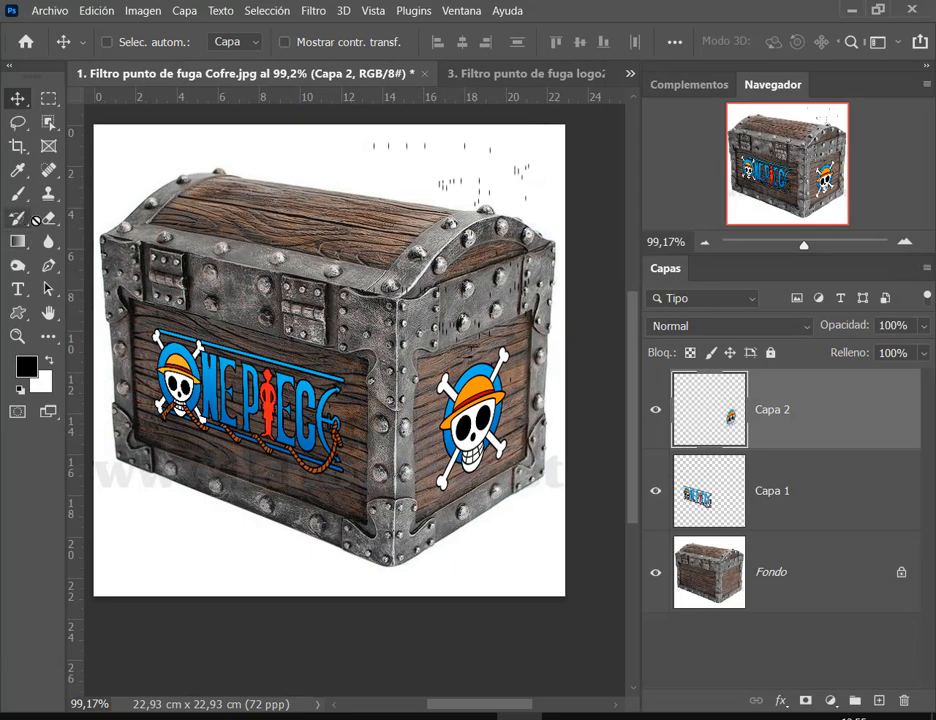
Step: Erase the stray marks above the chest's lid and side face on Capa 2 with a 102 px Eraser
key(e)
mouse_move(385, 175)
mouse_down()
mouse_move(447, 167)
mouse_move(556, 201)
mouse_up()
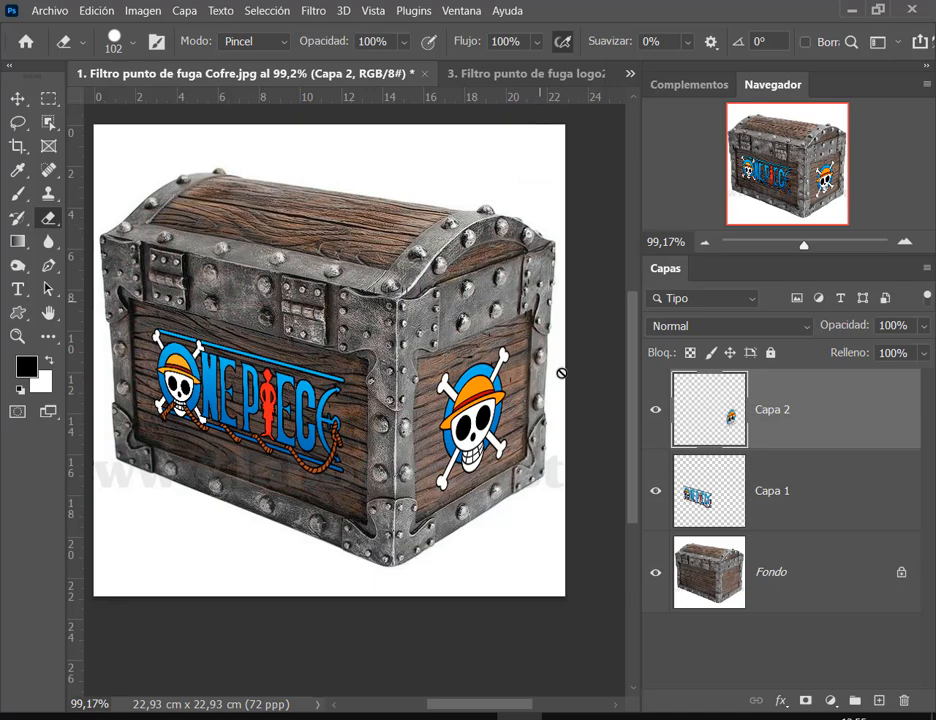
drag(535, 380, 504, 378)
Step: Hide the Fondo layer and erase the remaining stray marks around the skull logo on Capa 2 with a 50 px Eraser
click(655, 569)
scroll(355, 366, up, 3)
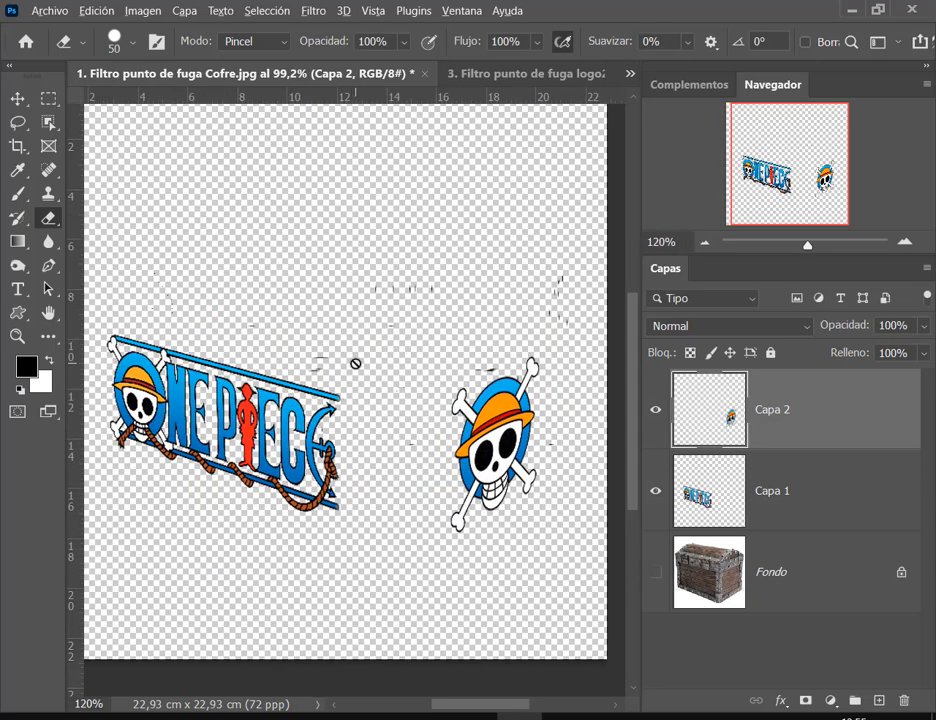
scroll(322, 335, right, 3)
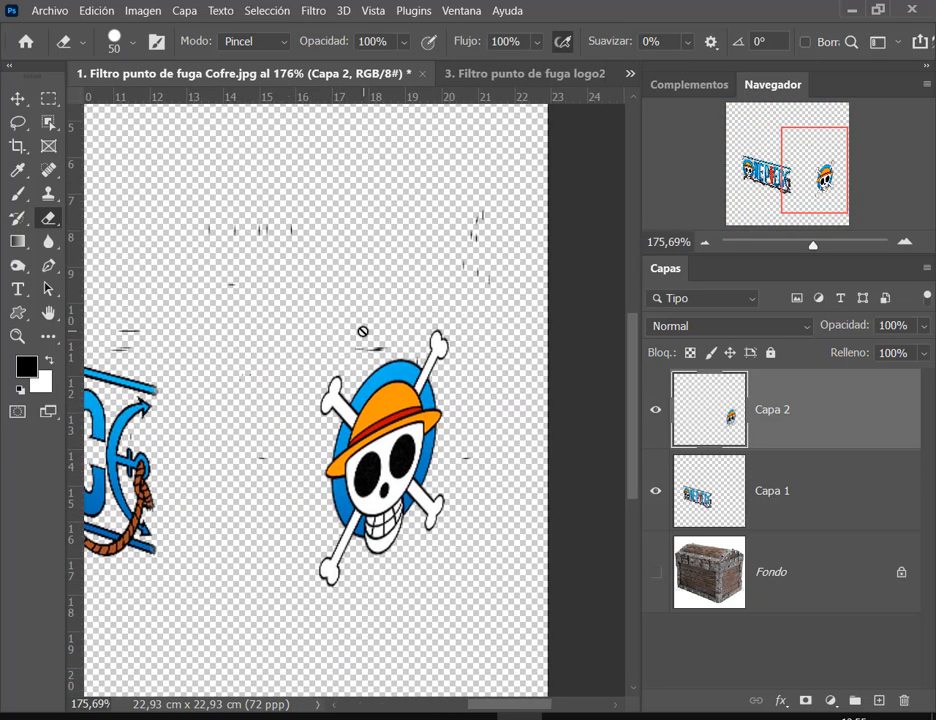
mouse_move(483, 220)
mouse_down()
mouse_move(484, 291)
mouse_move(507, 331)
mouse_move(506, 406)
mouse_move(493, 491)
mouse_up()
mouse_move(295, 236)
mouse_down()
mouse_move(194, 240)
mouse_move(172, 312)
mouse_move(121, 336)
mouse_move(253, 258)
mouse_move(239, 384)
mouse_move(256, 483)
mouse_move(240, 563)
mouse_move(242, 346)
mouse_up()
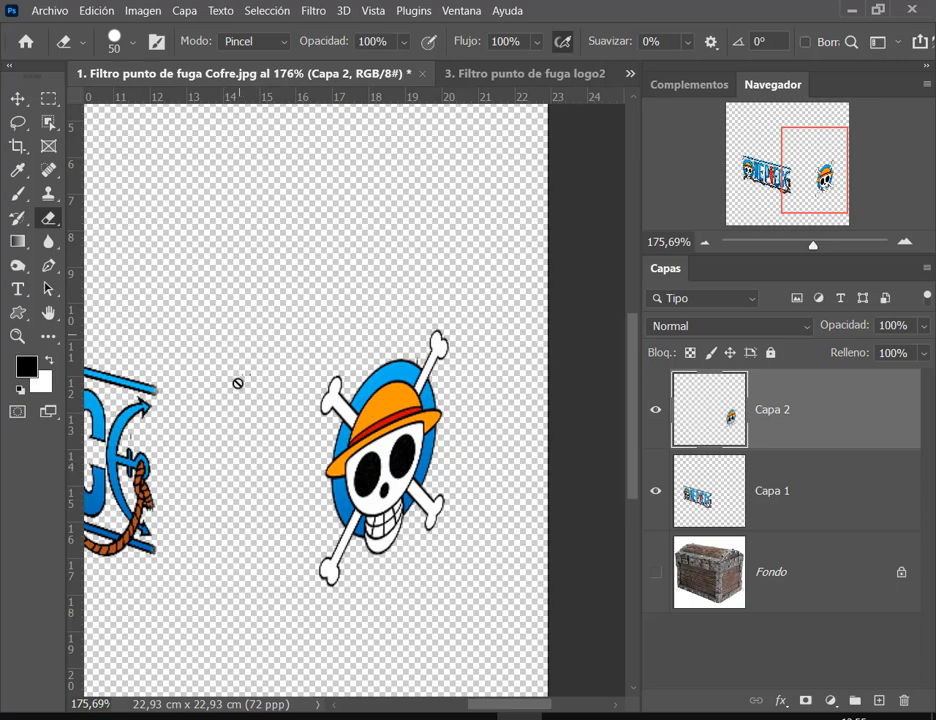
scroll(551, 463, left, 5)
scroll(551, 463, left, 1)
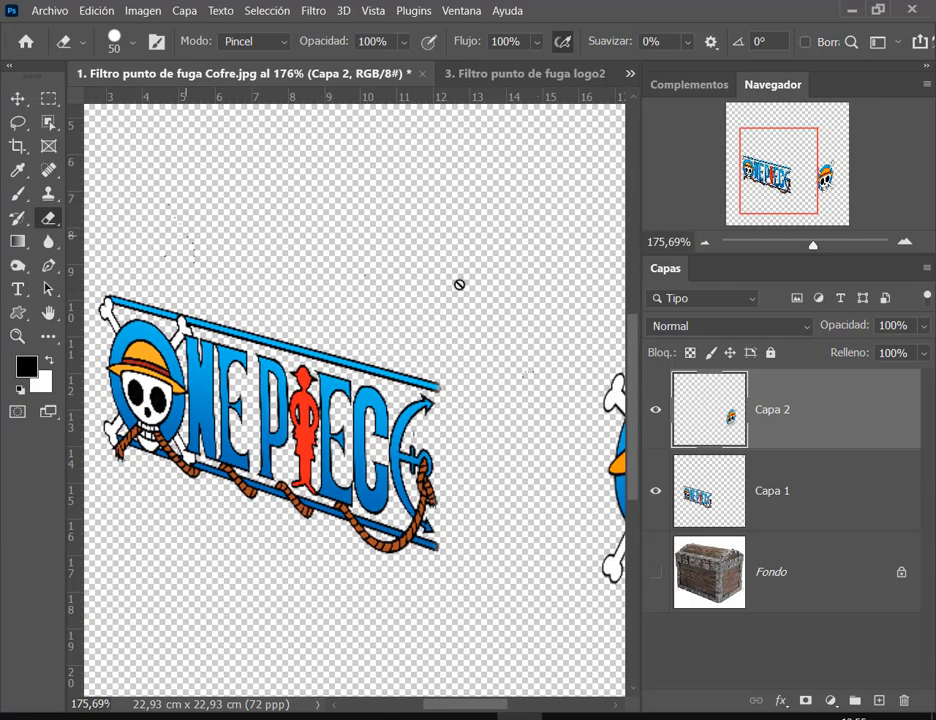
scroll(300, 265, right, 3)
drag(359, 330, 149, 243)
Step: Erase the tiny mark beside the skull logo's upper-right bone on Capa 2 with a 3 px Eraser
scroll(257, 262, up, 8)
alt+right_click(428, 297)
drag(381, 279, 348, 274)
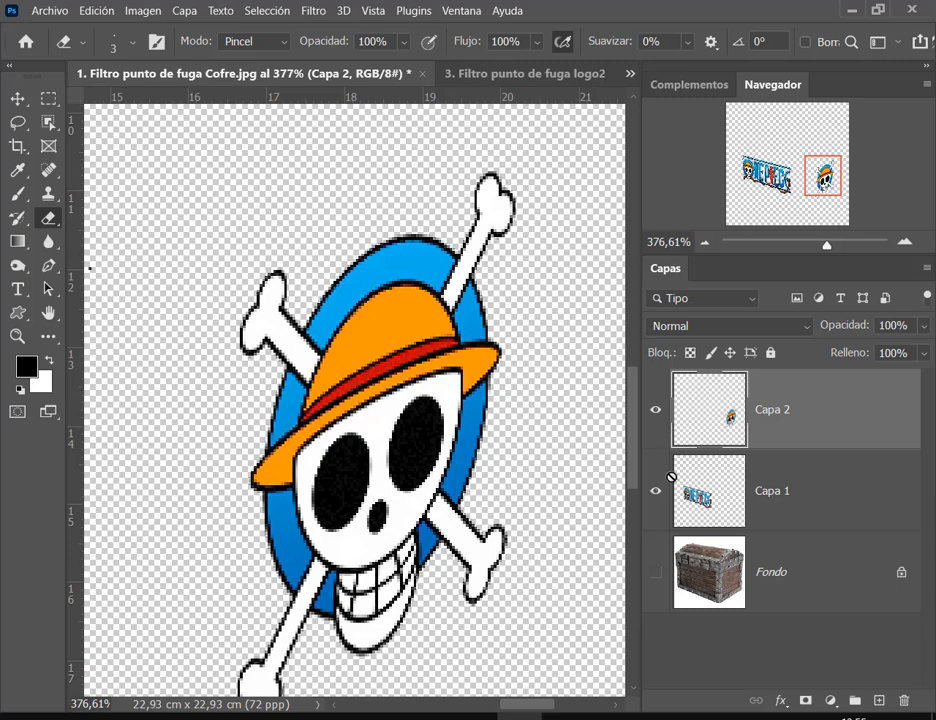
Step: Hide Capa 2 and erase the stray marks around the ONE PIECE logo on Capa 1 with a 55 px Eraser
click(656, 412)
drag(281, 425, 696, 462)
alt+right_click(430, 348)
drag(464, 358, 480, 356)
click(707, 500)
scroll(503, 337, down, 1)
scroll(503, 337, down, 2)
alt+right_click(376, 397)
drag(376, 397, 339, 401)
alt+right_click(397, 395)
drag(397, 395, 457, 395)
scroll(457, 382, down, 2)
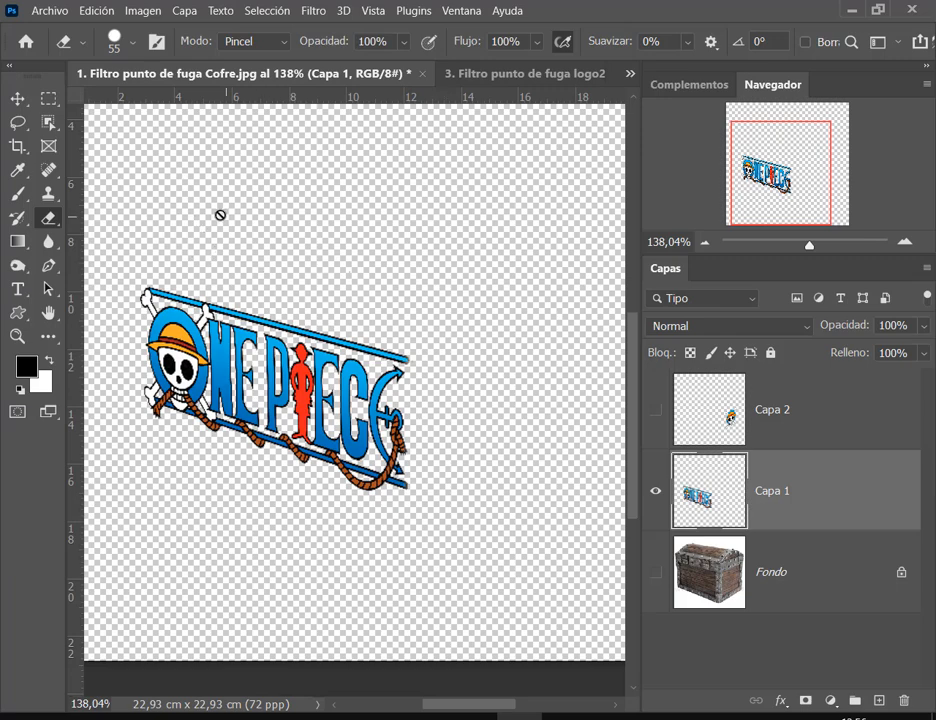
Step: Check Capa 1 for remaining stray marks, then make the Capa 2, Capa 1 and Fondo layers all visible
drag(439, 286, 351, 259)
drag(562, 240, 495, 297)
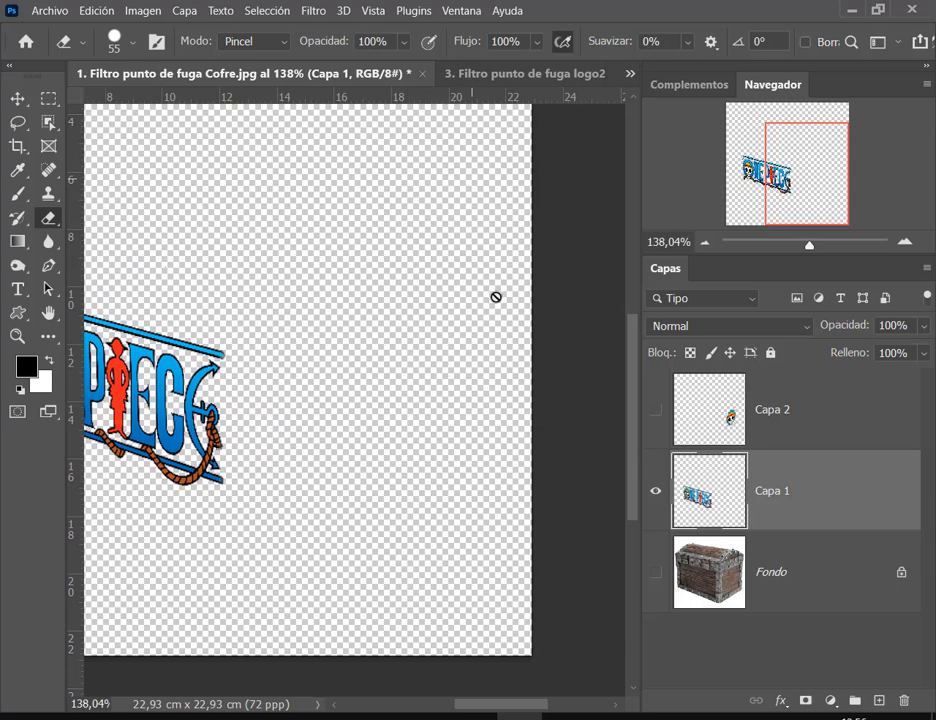
click(657, 489)
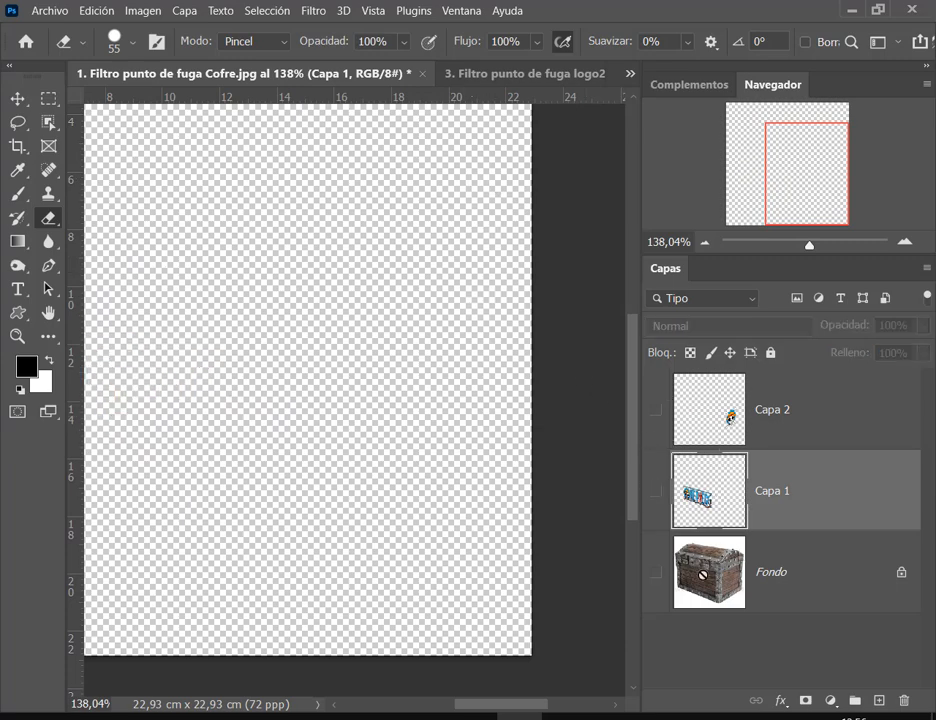
click(703, 584)
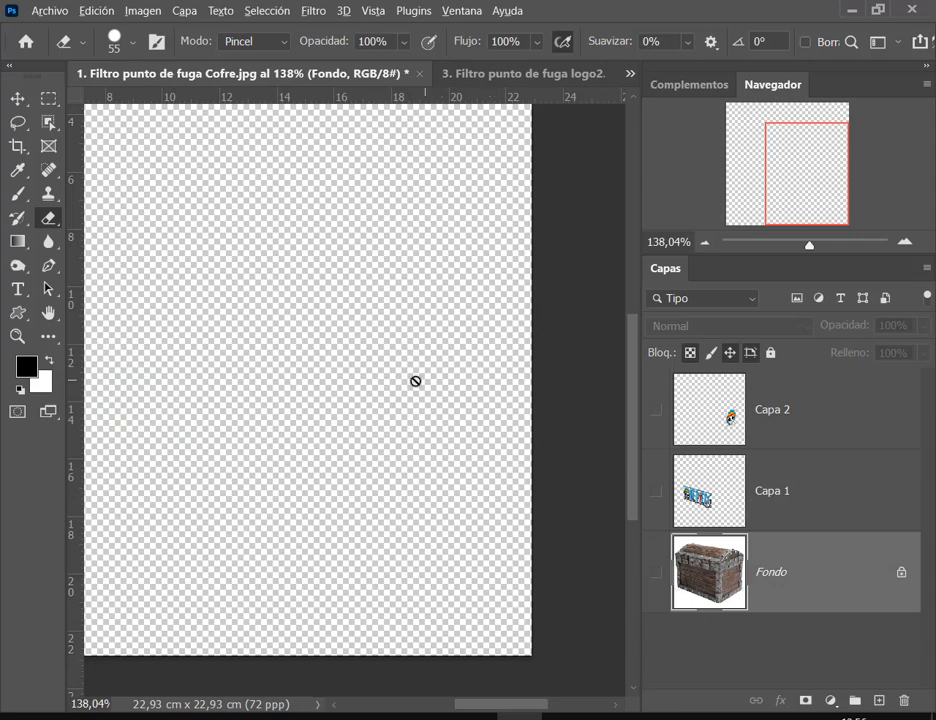
drag(415, 382, 429, 383)
click(656, 410)
click(656, 491)
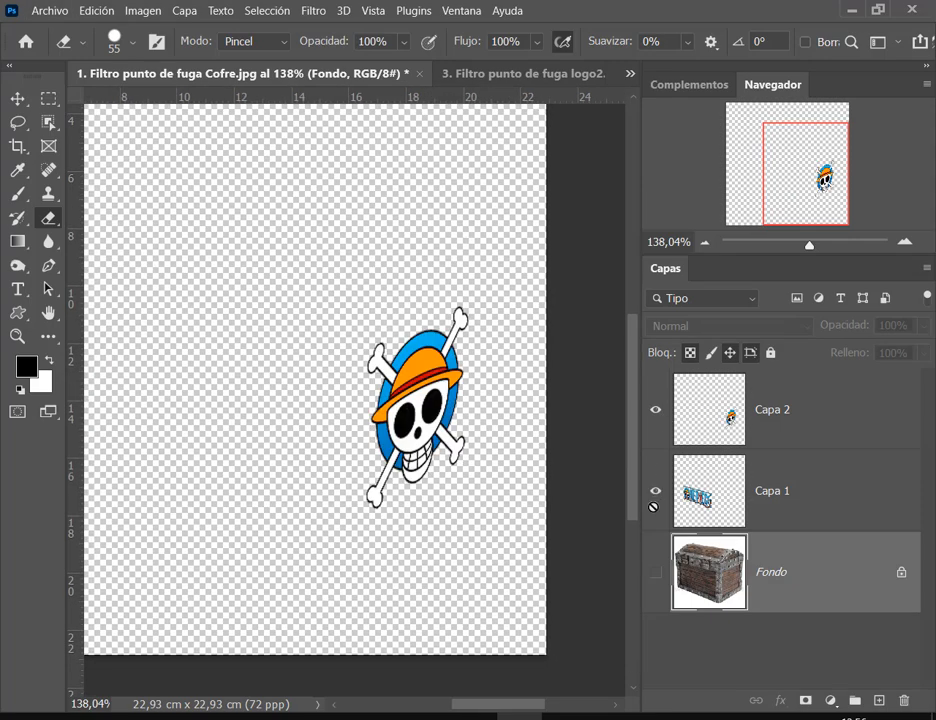
click(656, 576)
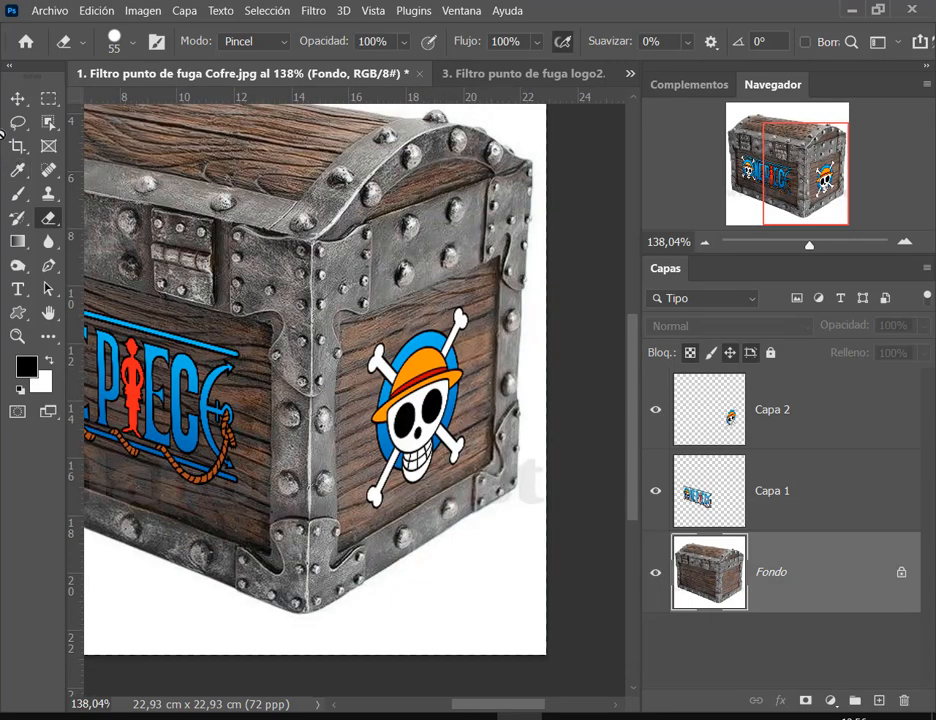
Step: Move the ONE PIECE logo on Capa 1 slightly down and the skull logo on Capa 2 slightly up on the chest
click(17, 98)
scroll(309, 404, down, 1)
drag(309, 408, 432, 413)
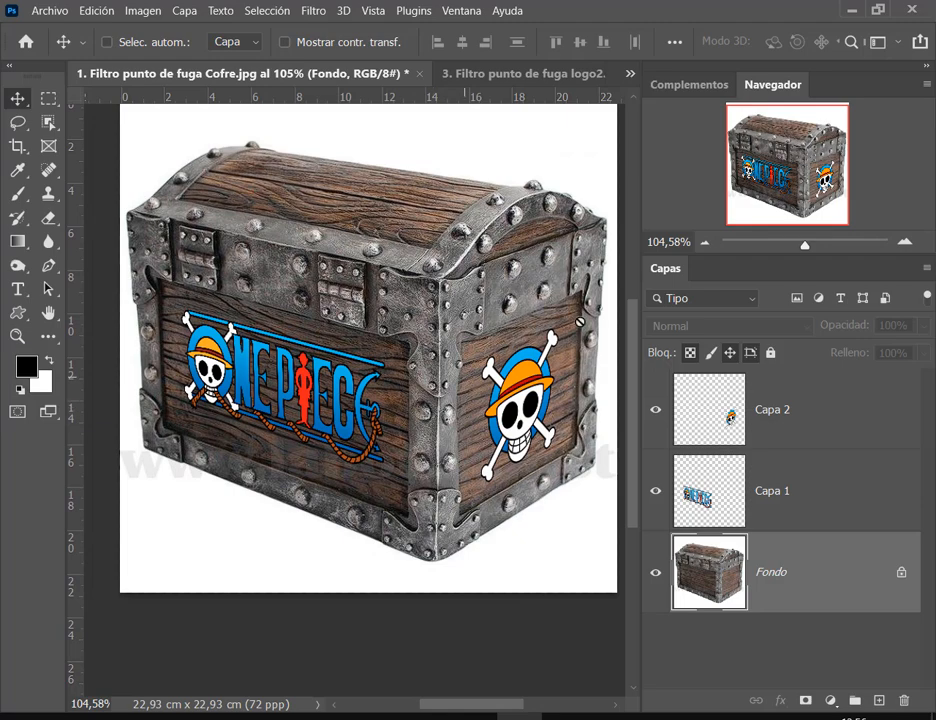
click(700, 466)
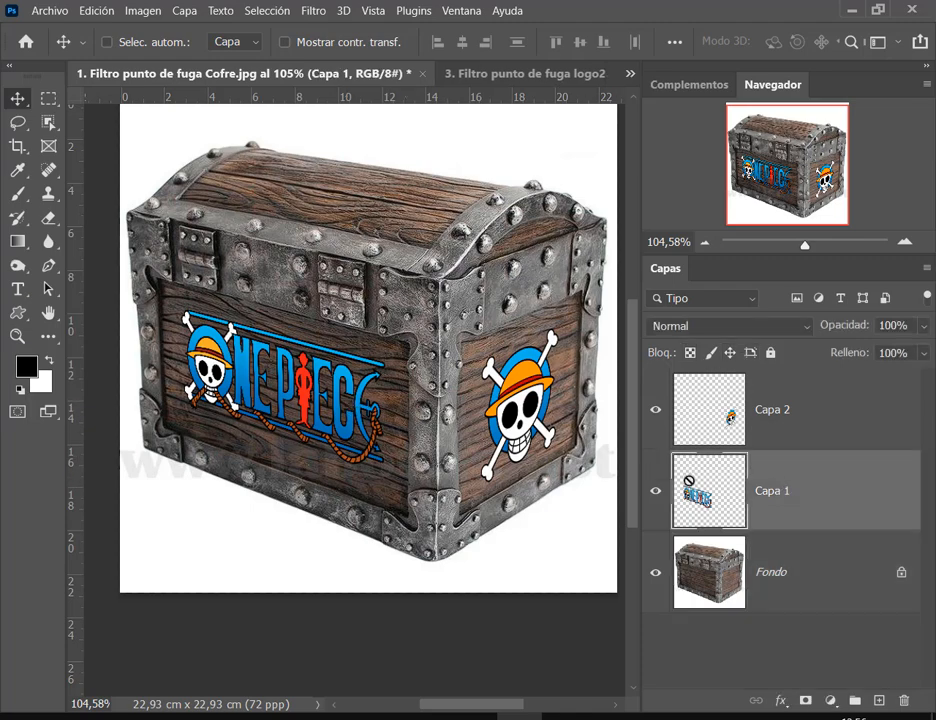
drag(263, 379, 263, 385)
click(700, 405)
drag(508, 384, 512, 390)
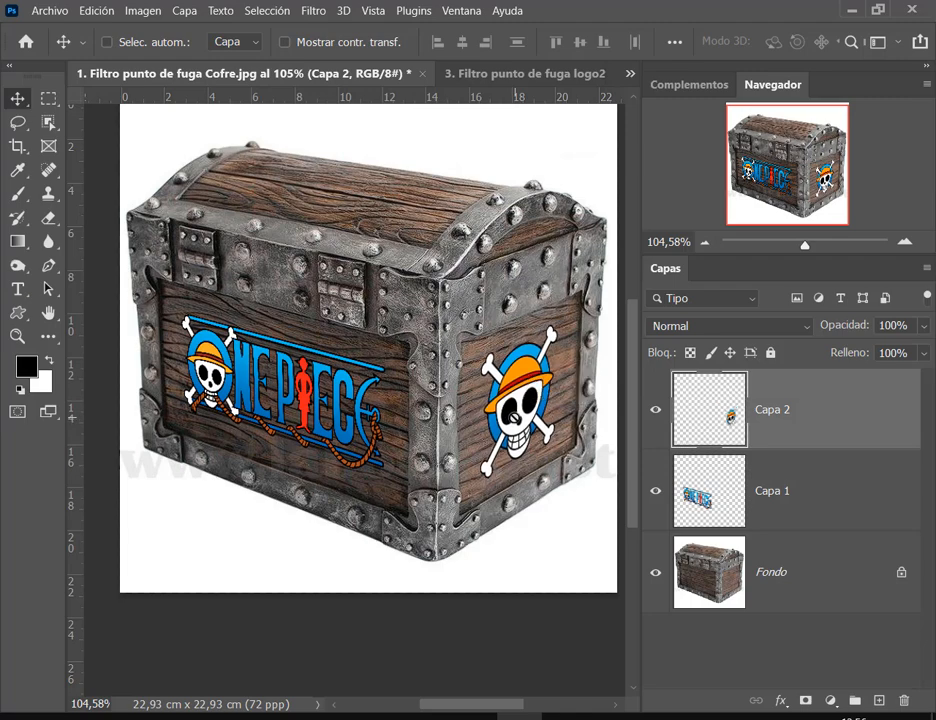
Step: Open the blending options for Capa 1 and place the dialog clear of the ONE PIECE logo on the chest
click(725, 489)
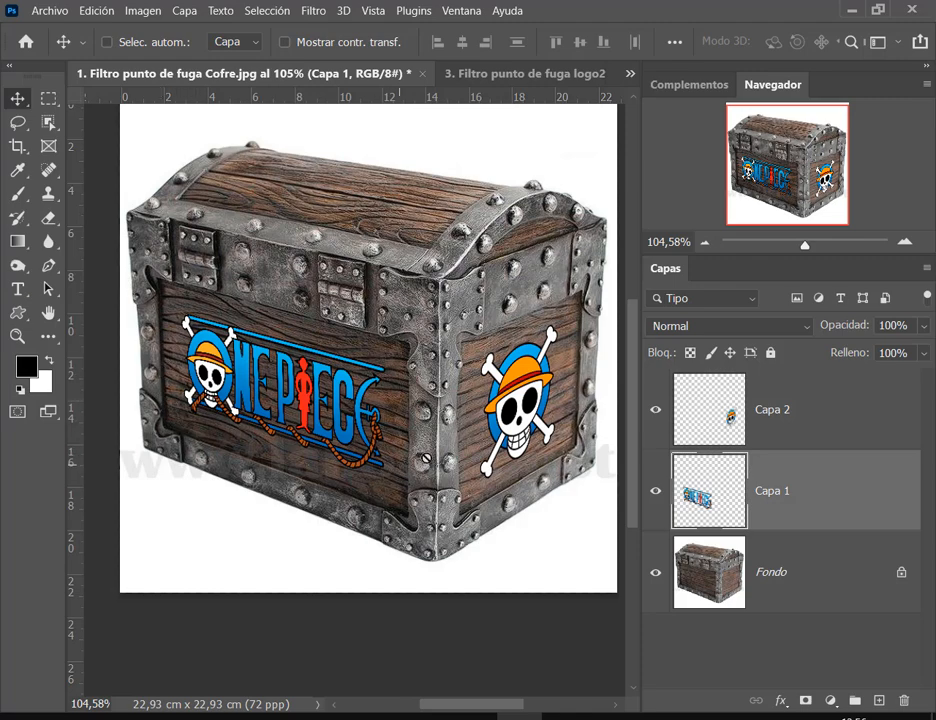
click(799, 210)
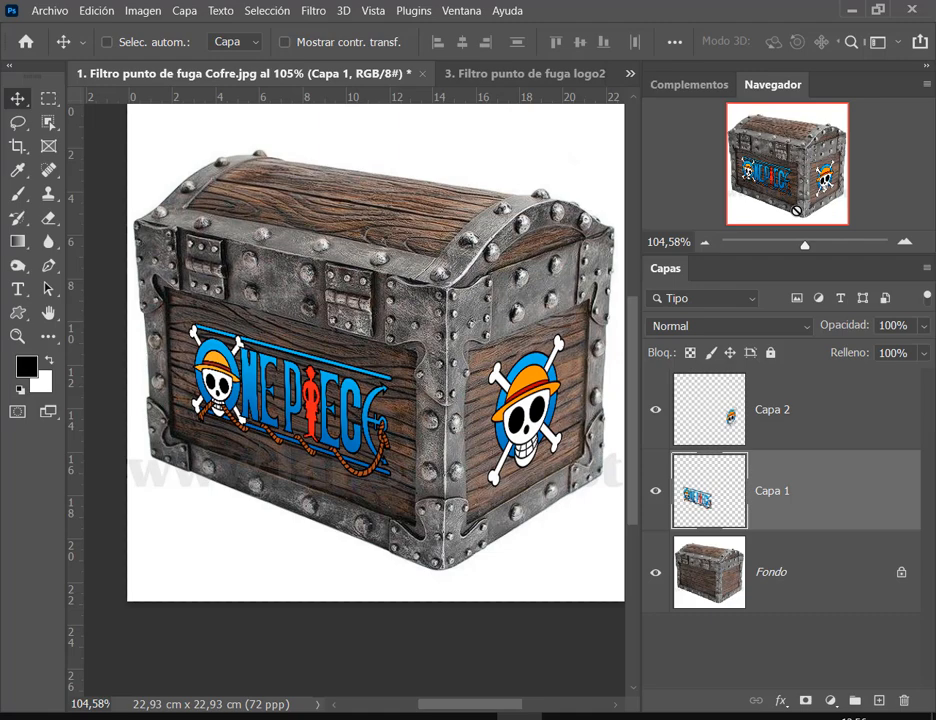
right_click(797, 470)
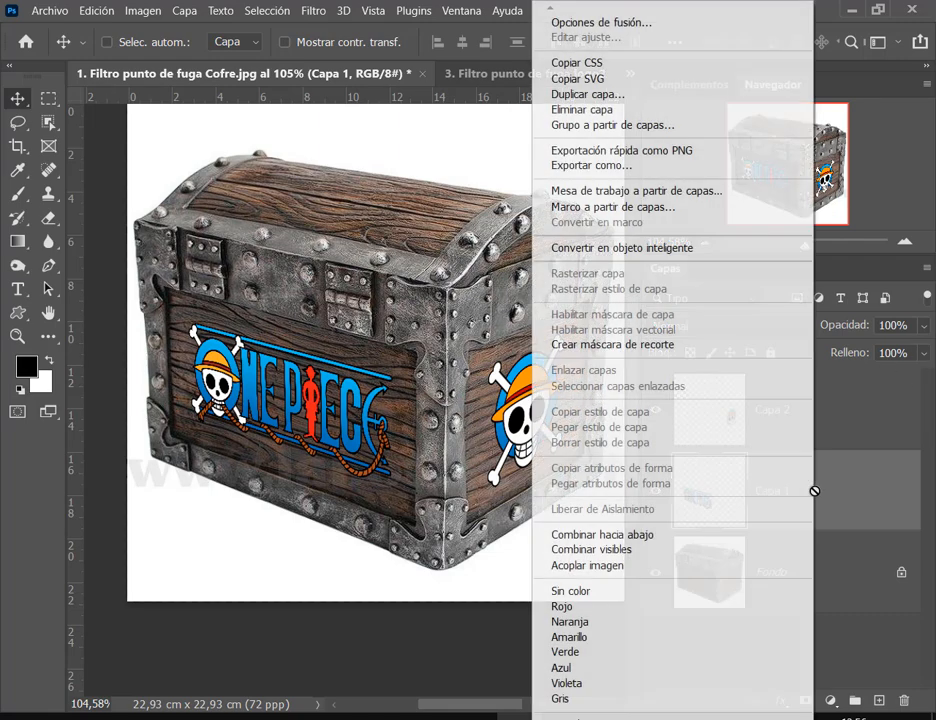
click(630, 21)
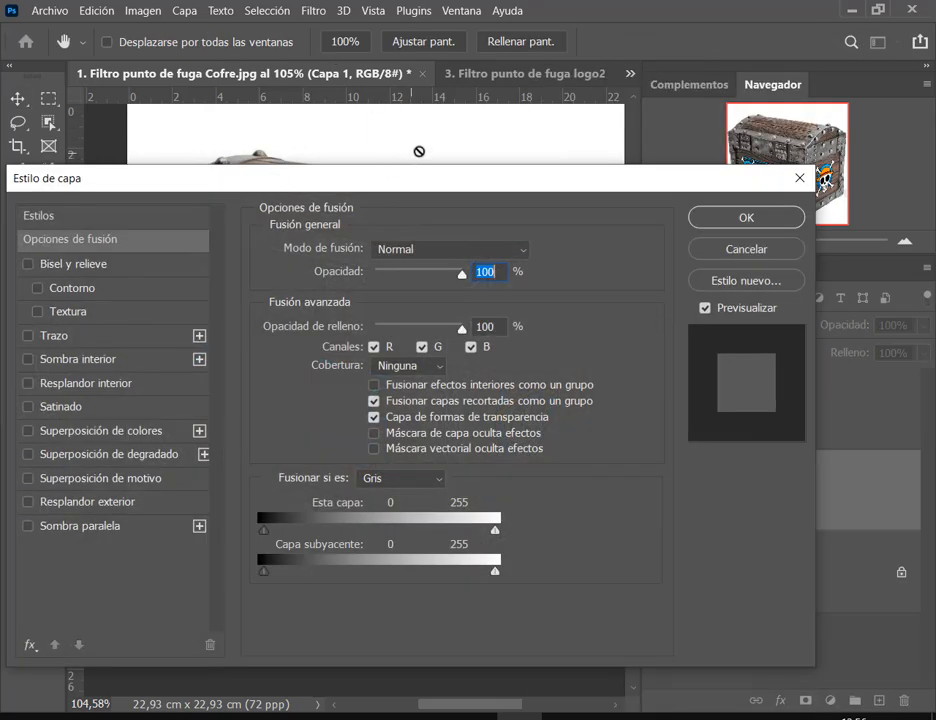
drag(247, 181, 608, 31)
mouse_move(602, 338)
mouse_down()
mouse_move(840, 421)
mouse_move(869, 445)
mouse_up()
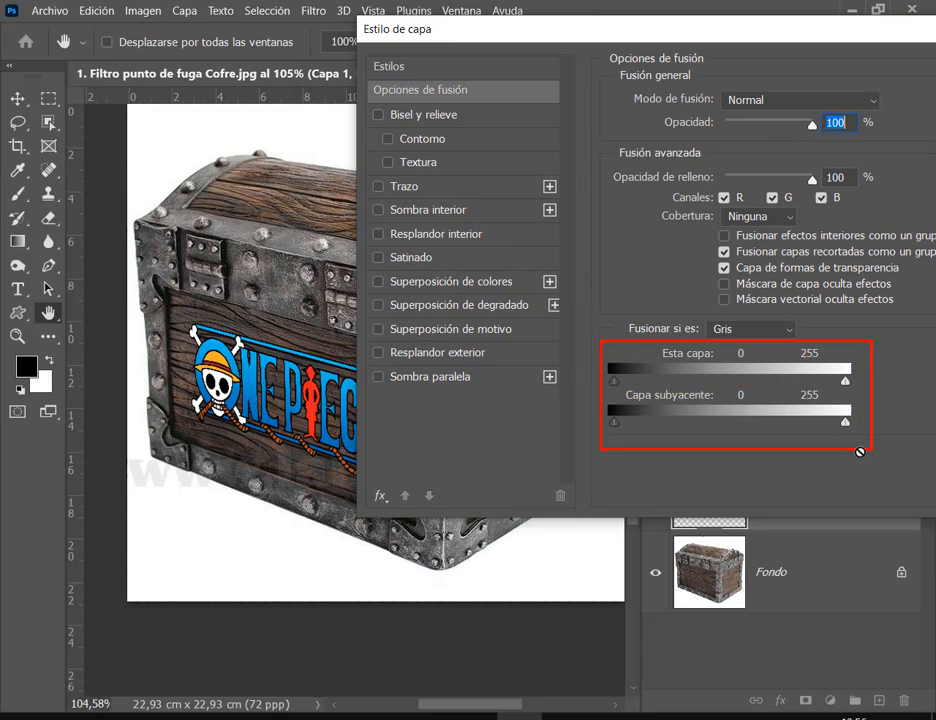
key(Escape)
drag(510, 38, 603, 51)
mouse_move(712, 399)
mouse_down()
mouse_move(794, 409)
mouse_move(822, 427)
mouse_up()
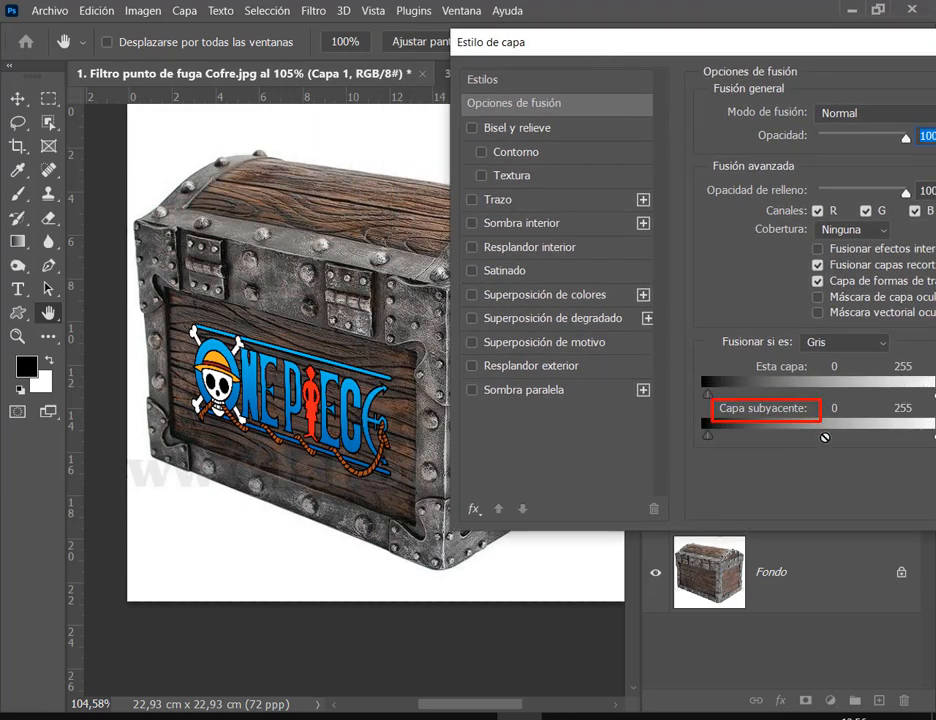
key(Escape)
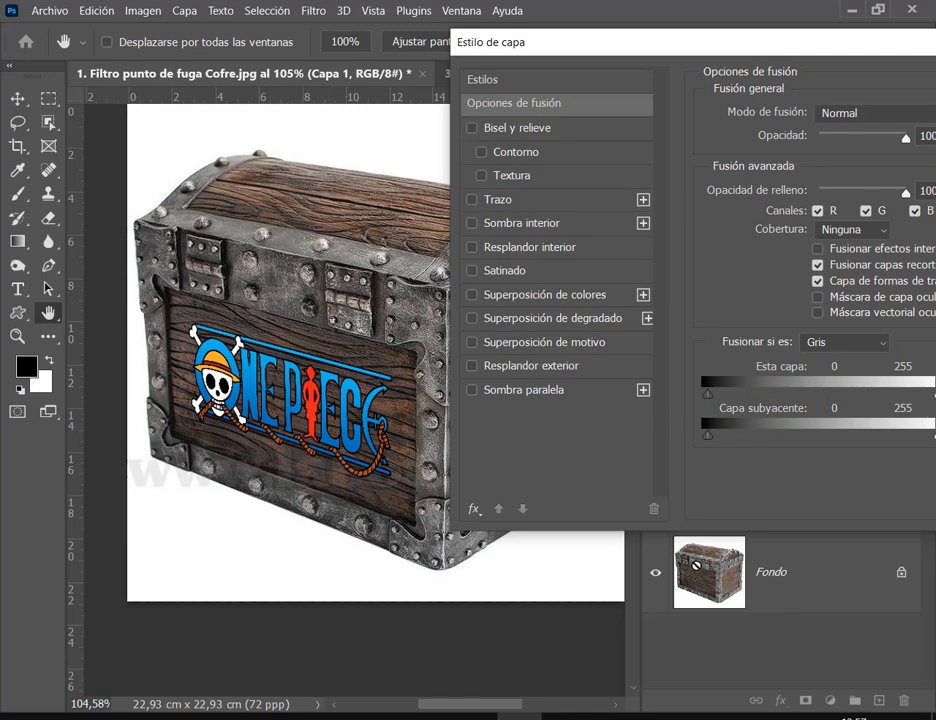
mouse_move(162, 297)
mouse_down()
mouse_move(391, 424)
mouse_move(420, 535)
mouse_move(429, 522)
mouse_up()
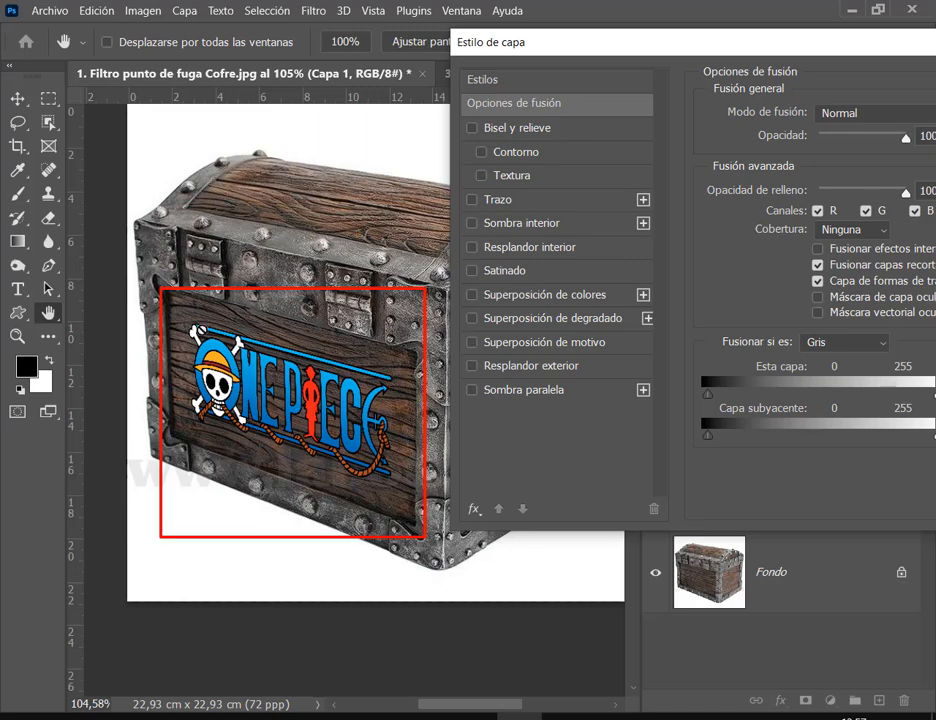
key(Escape)
drag(694, 38, 640, 32)
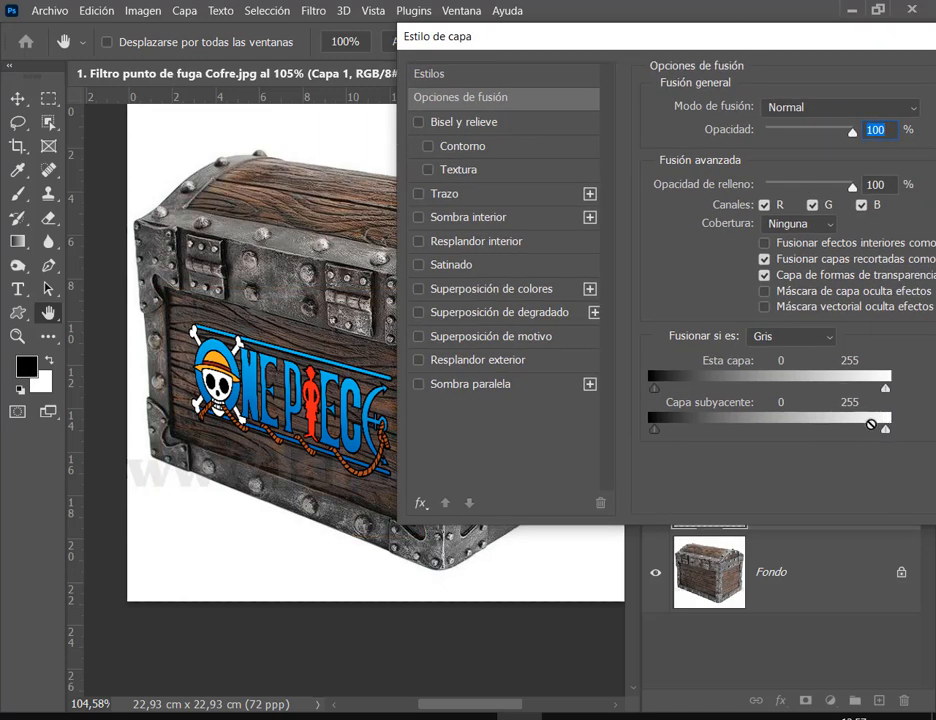
Step: Blend Capa 1 into the wood by splitting the underlying layer's dark Blend If slider to 60 / 85 on Gray
drag(155, 295, 466, 541)
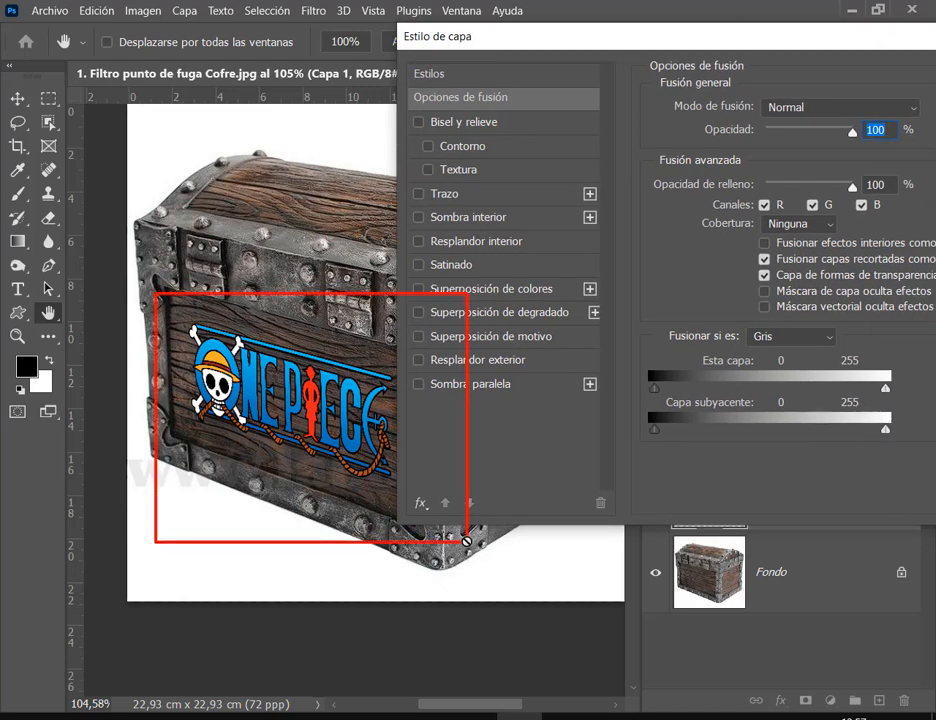
key(Escape)
drag(638, 412, 668, 444)
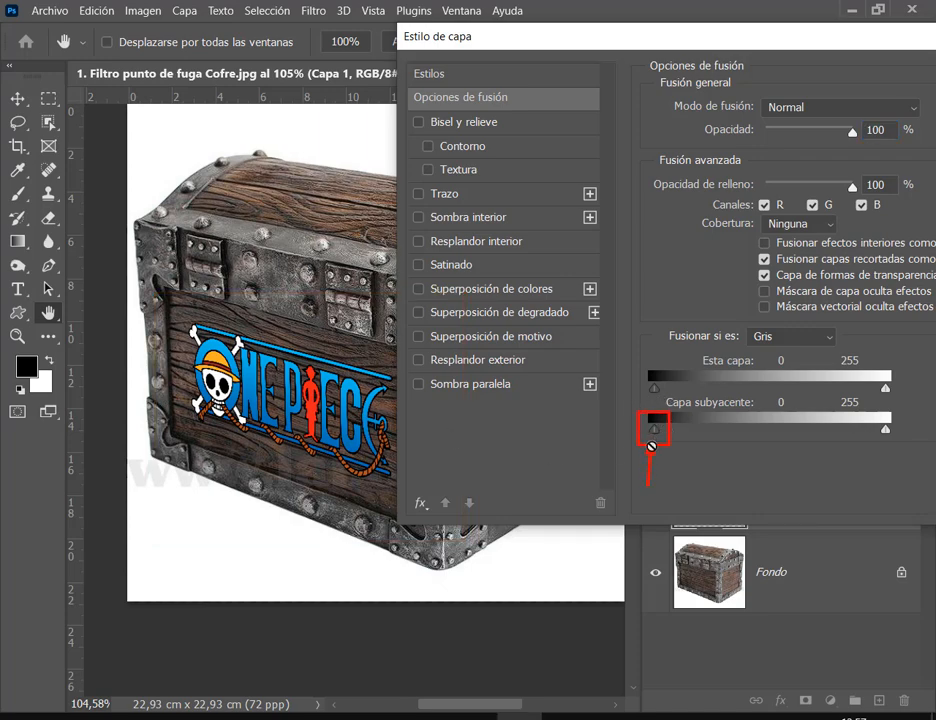
key(Escape)
drag(665, 432, 711, 434)
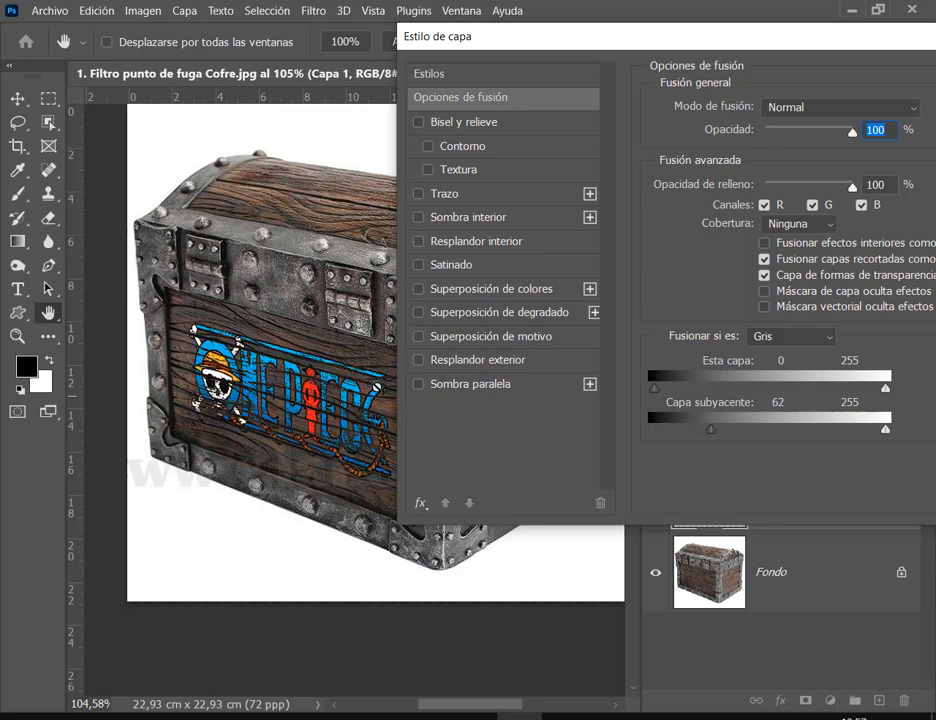
drag(709, 431, 737, 433)
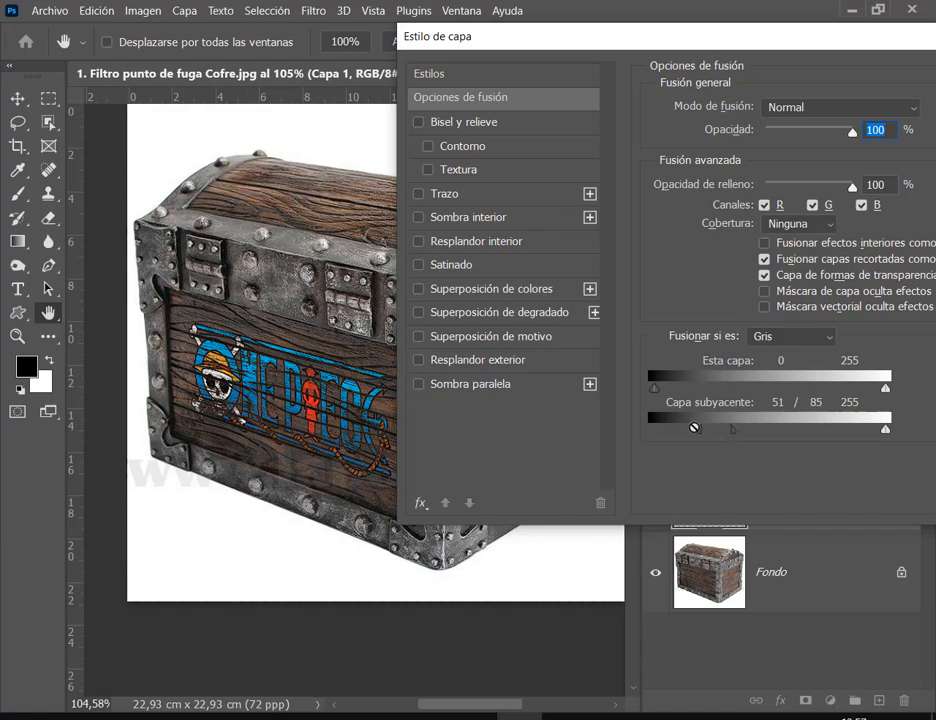
drag(699, 430, 710, 435)
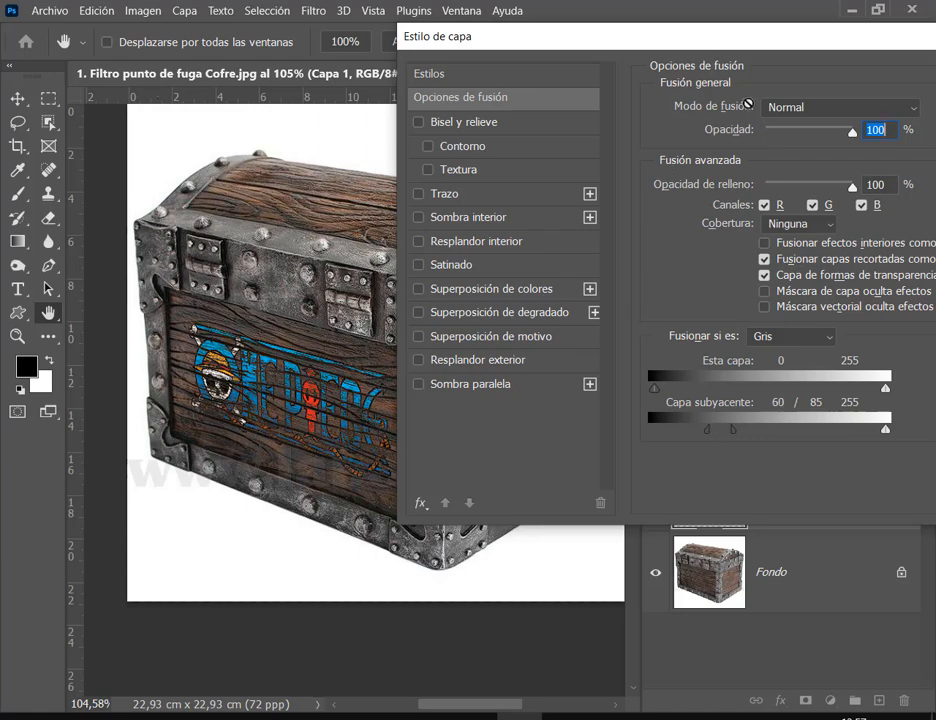
Step: Lower Capa 1's opacity to 58% and apply the blending options
drag(853, 134, 827, 135)
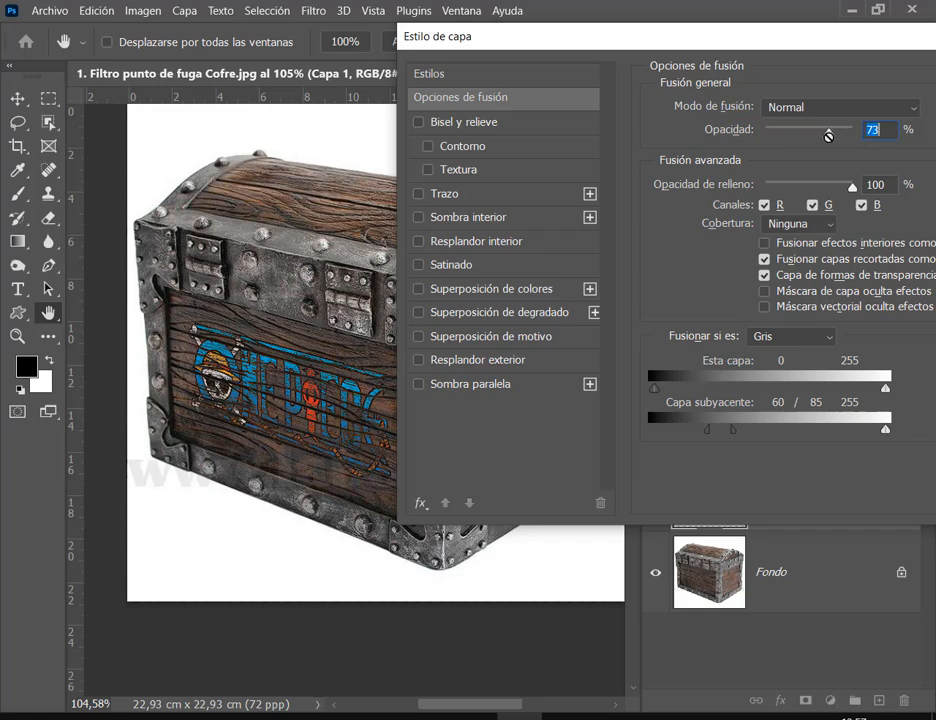
mouse_move(826, 132)
mouse_down()
mouse_move(807, 131)
mouse_move(816, 131)
mouse_up()
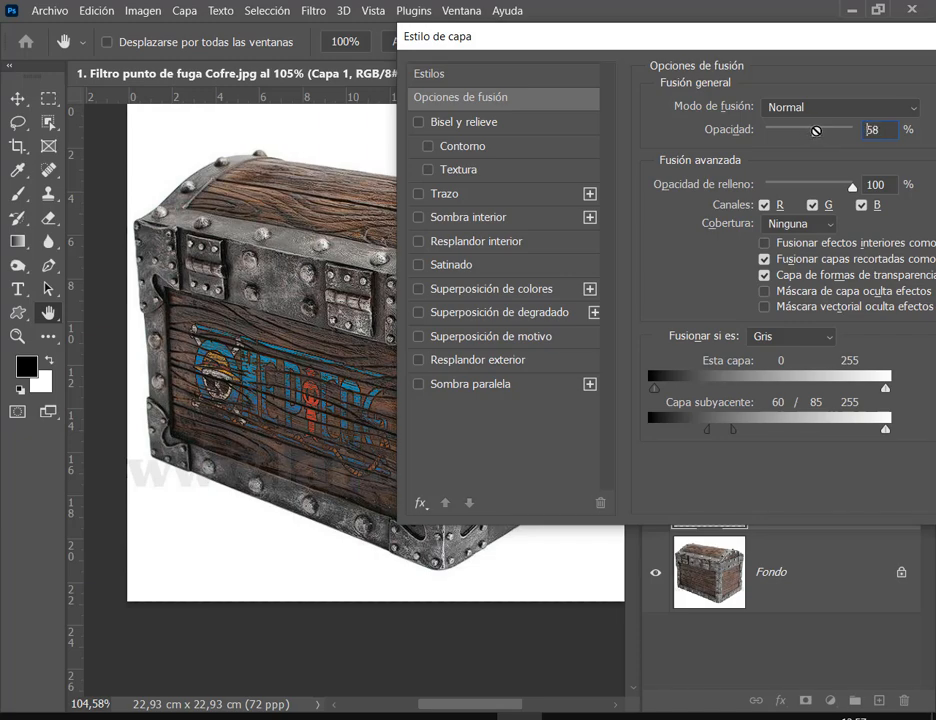
drag(753, 44, 452, 147)
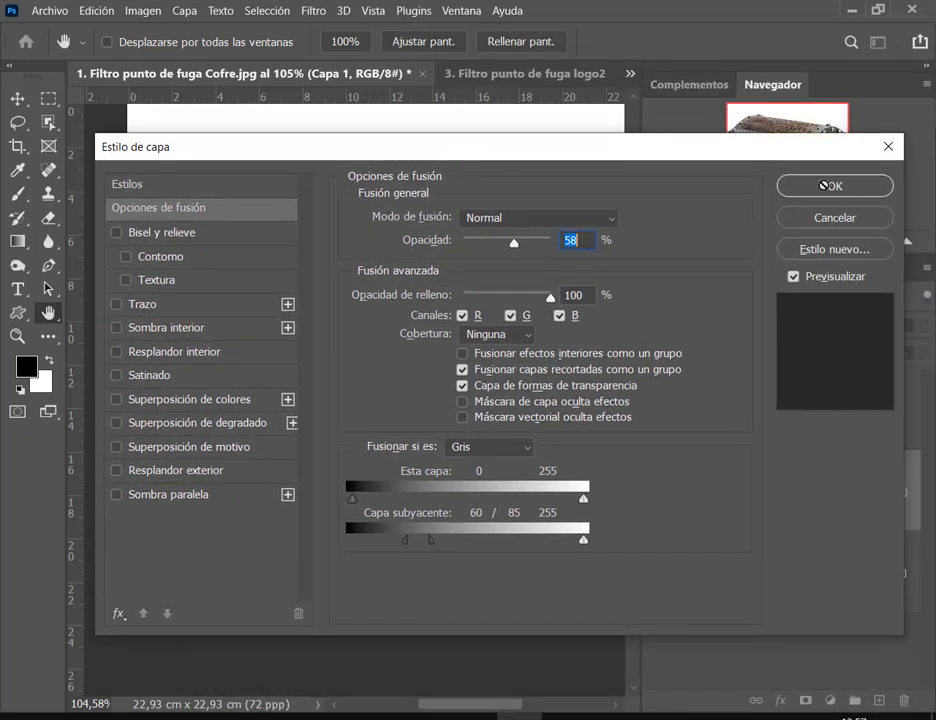
click(822, 186)
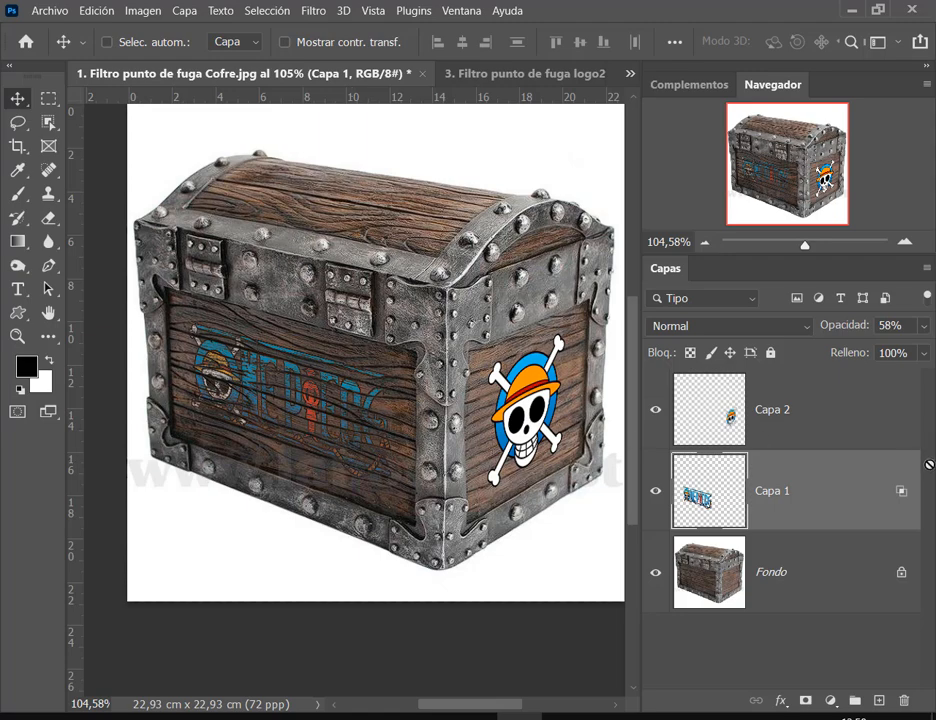
Step: Copy the layer style of Capa 1 and paste it onto Capa 2 with the skull logo
drag(878, 473, 917, 509)
right_click(877, 496)
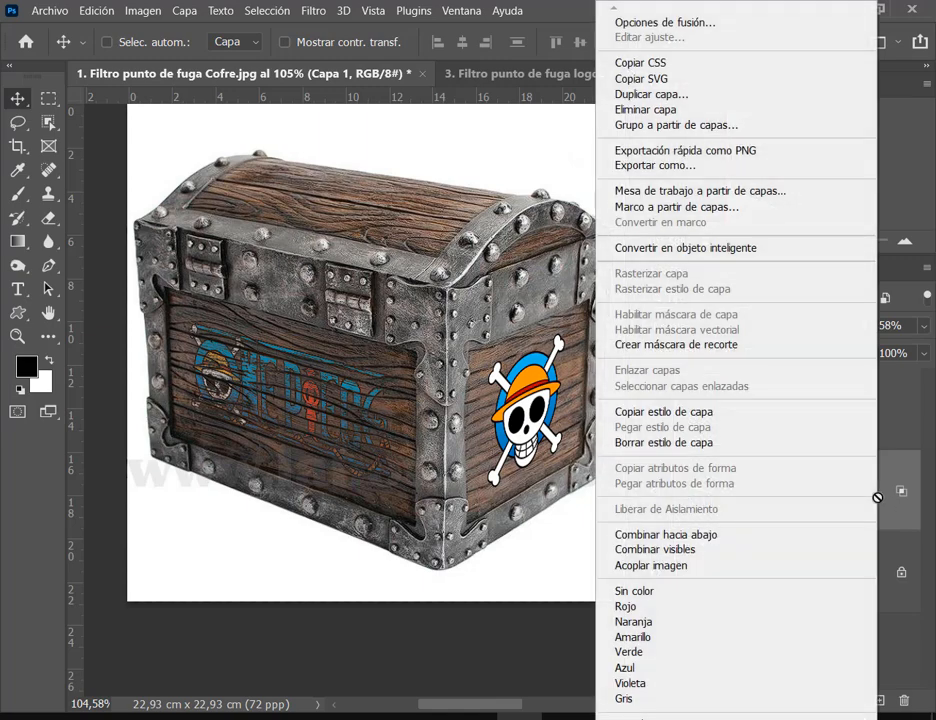
click(694, 411)
click(801, 410)
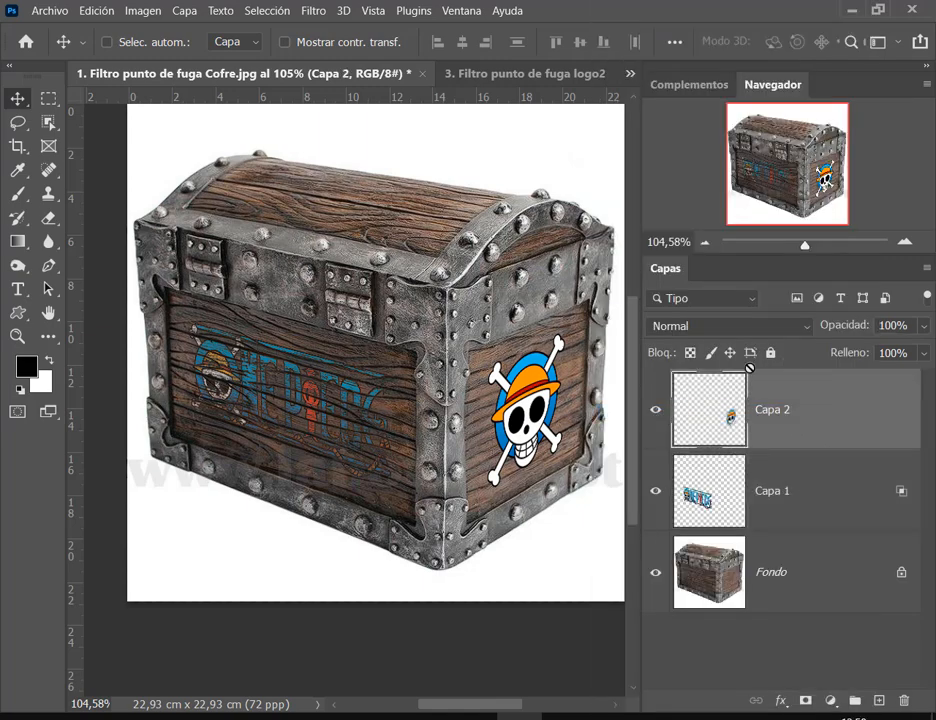
right_click(807, 413)
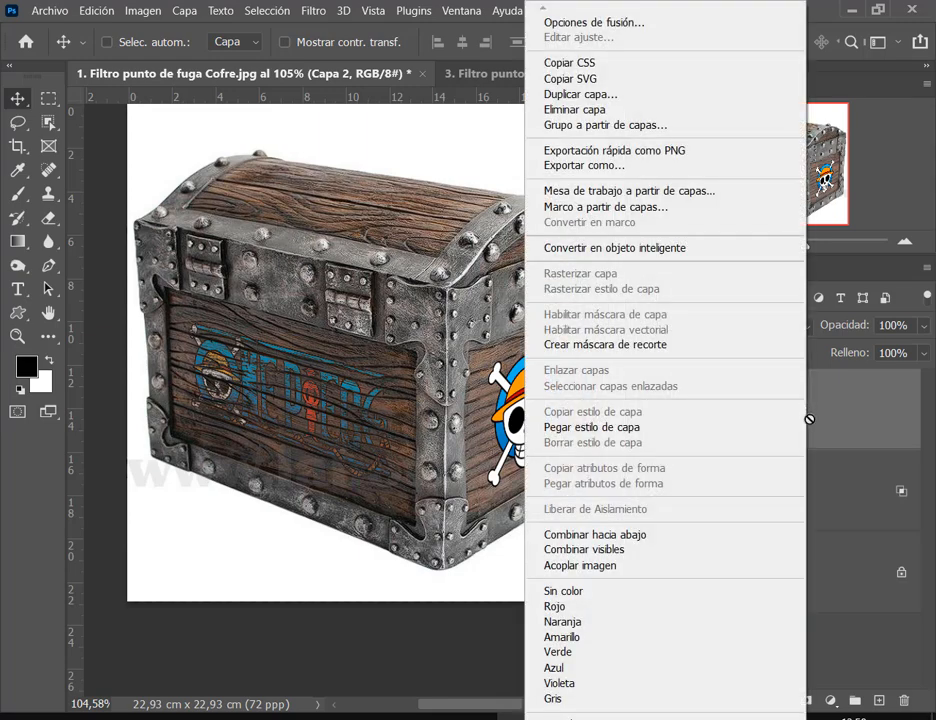
click(629, 424)
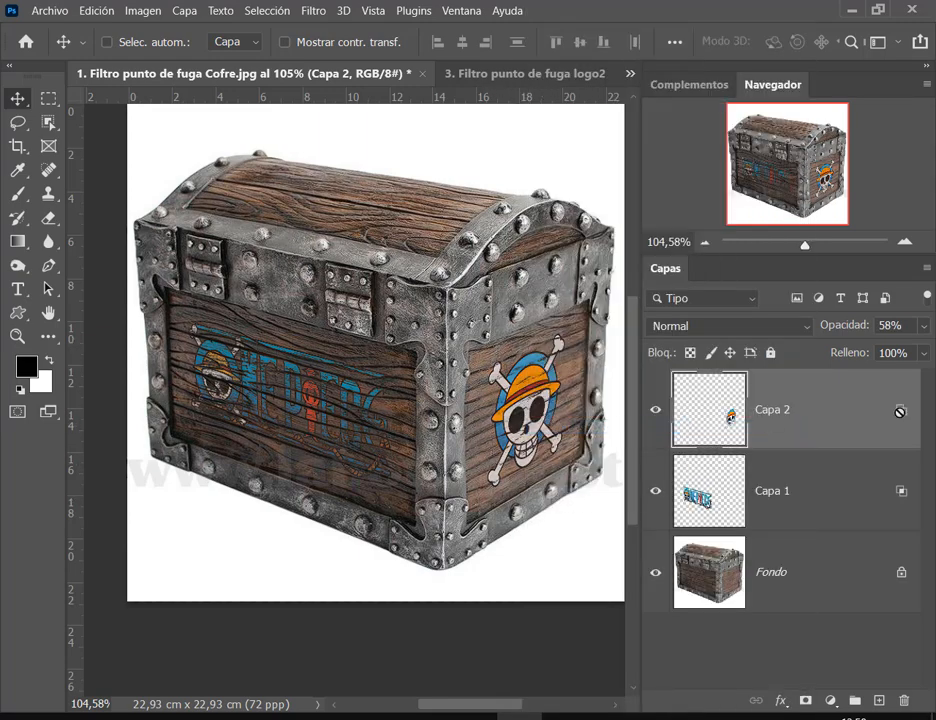
Step: Blend Capa 2 into the wood with the underlying layer's dark Blend If slider split to 88 / 112 on Gray and opacity at 69%
double_click(751, 408)
drag(505, 155, 844, 69)
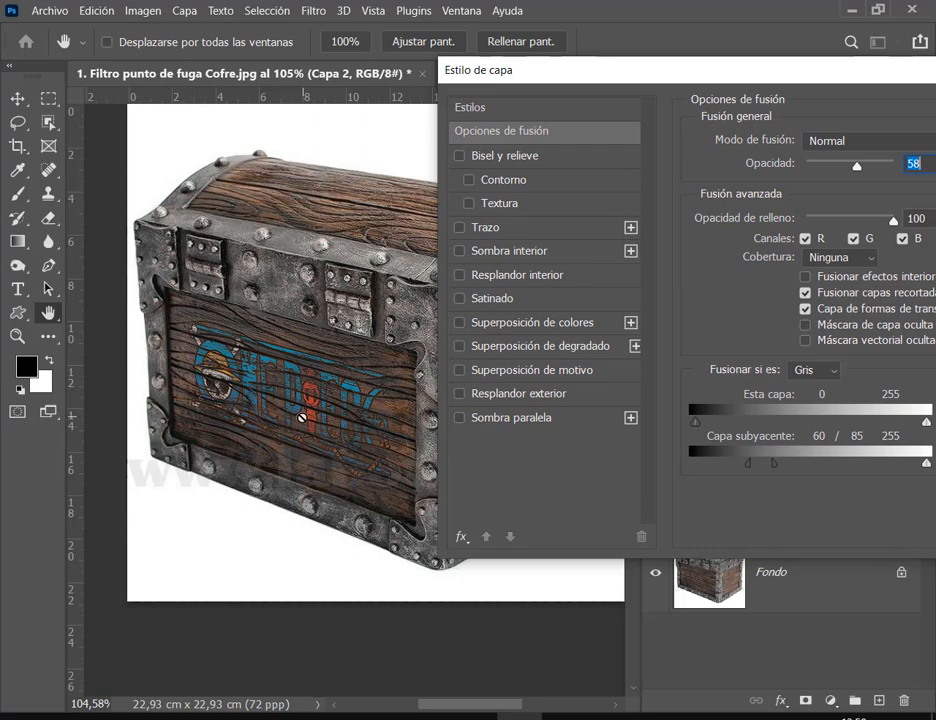
drag(302, 417, 56, 401)
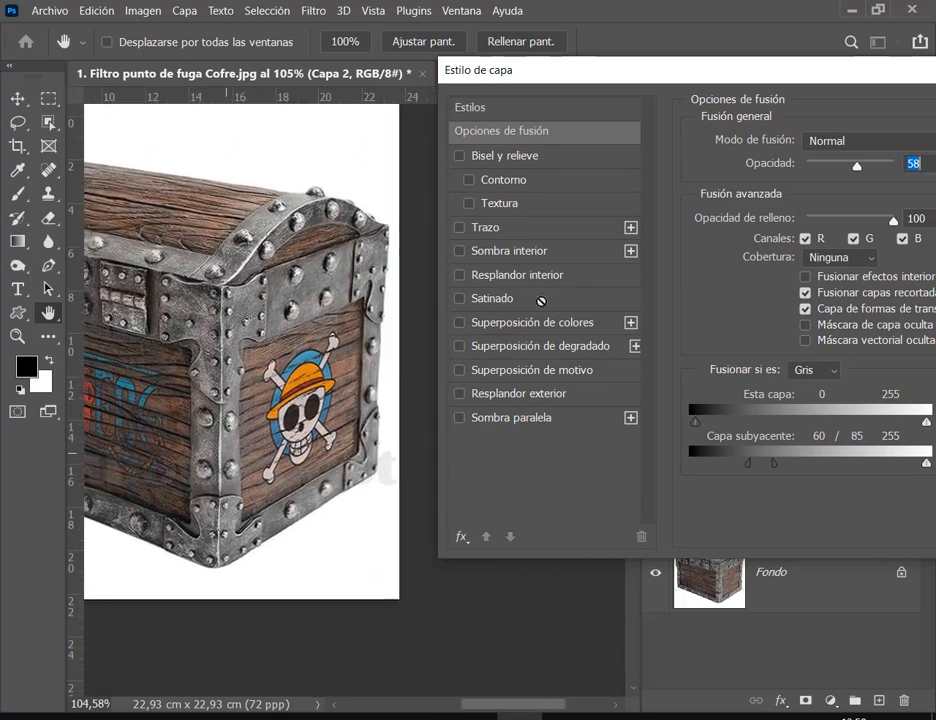
drag(642, 67, 634, 41)
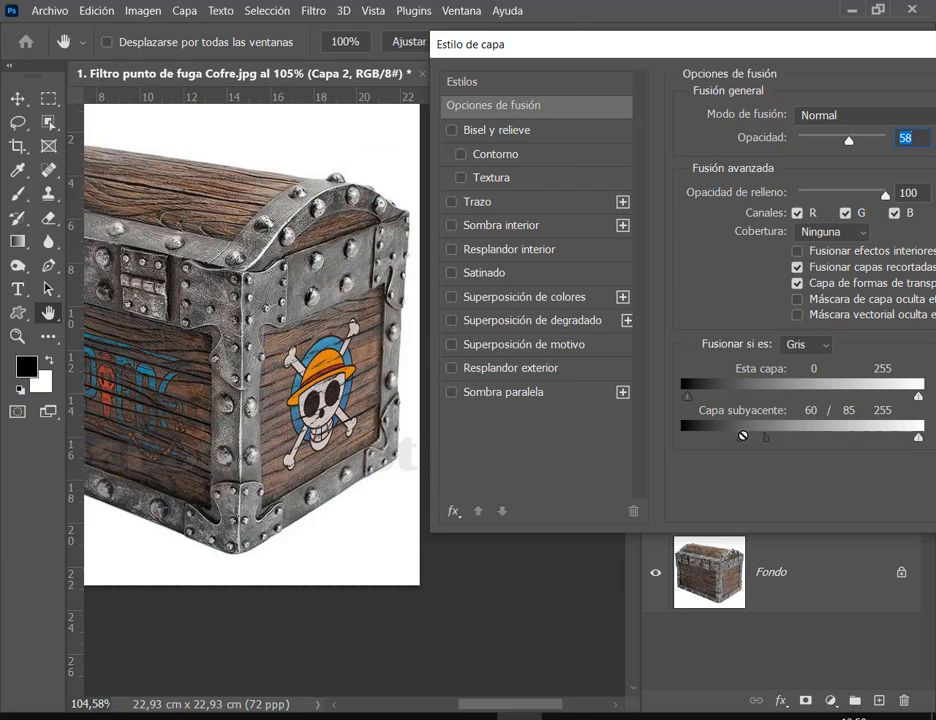
drag(743, 435, 769, 441)
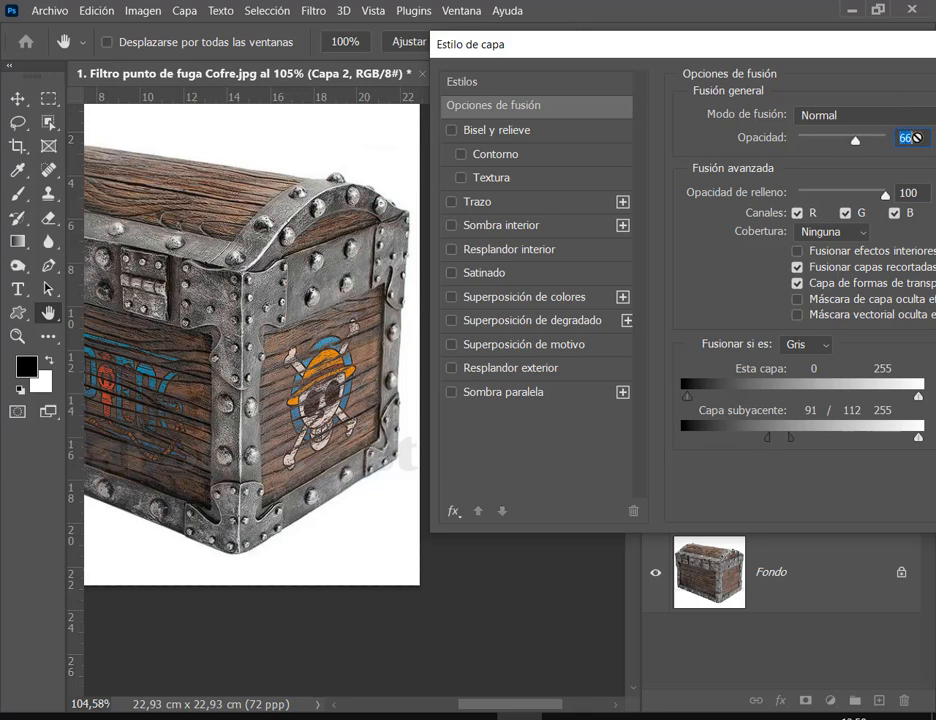
scroll(917, 138, up, 1)
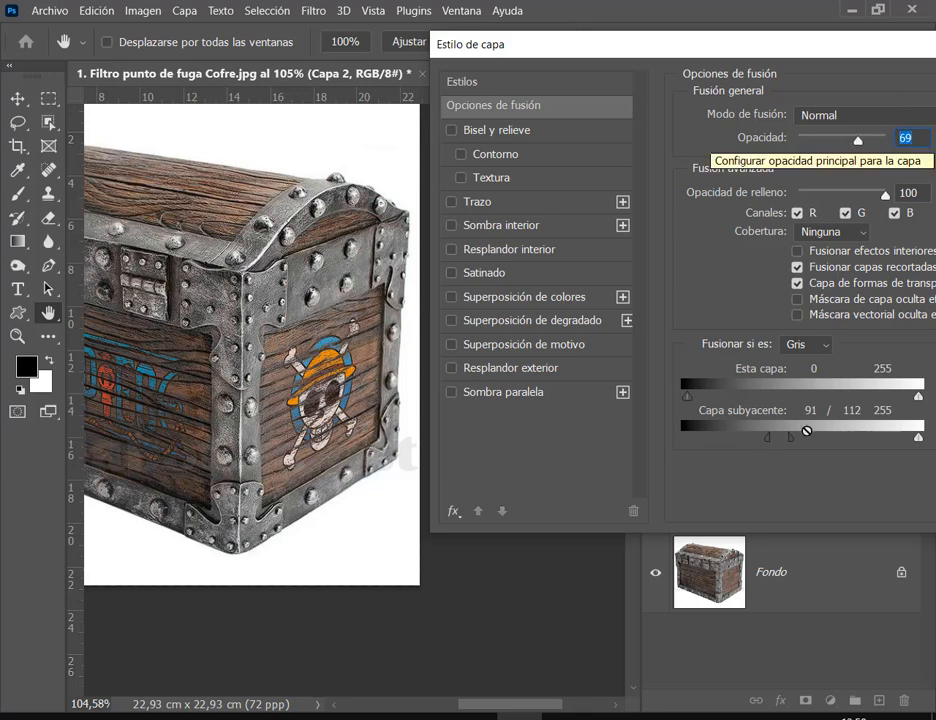
drag(769, 439, 776, 441)
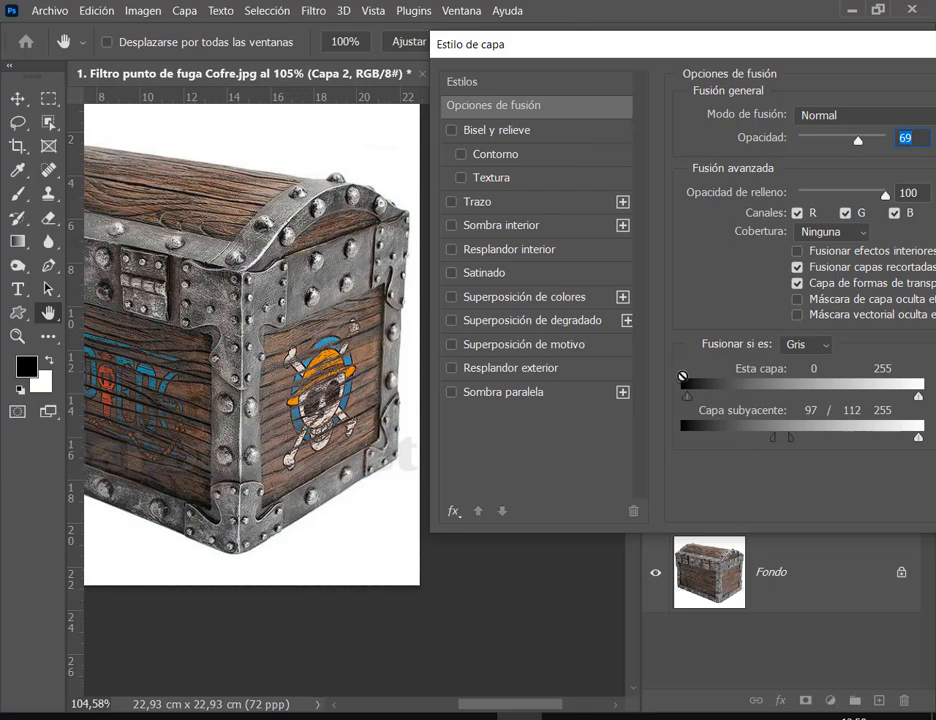
mouse_move(776, 437)
mouse_down()
mouse_move(746, 440)
mouse_move(766, 445)
mouse_up()
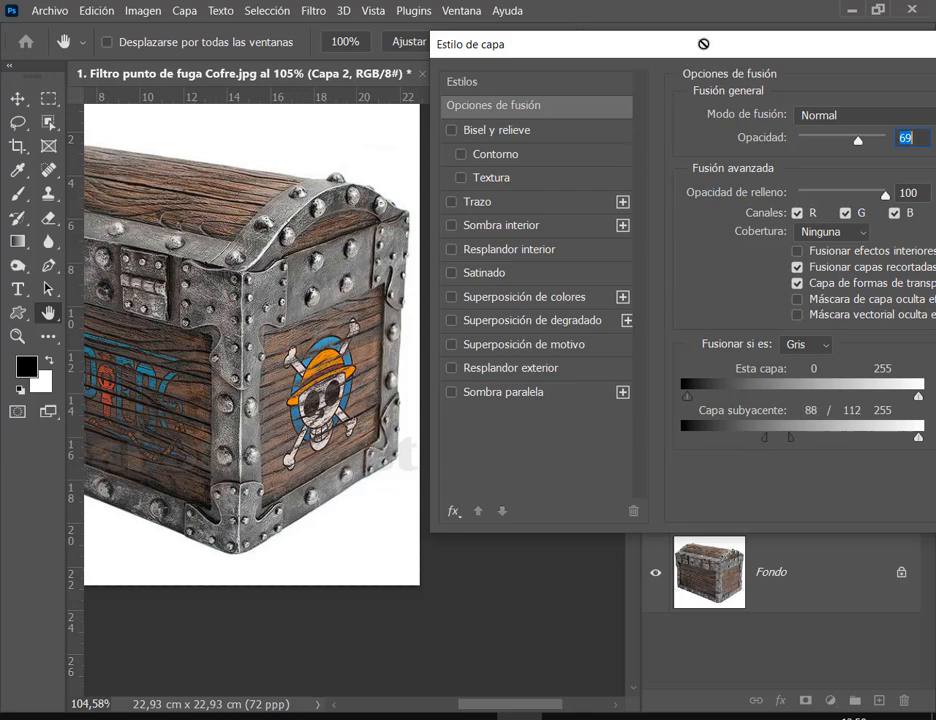
drag(704, 42, 420, 134)
key(Return)
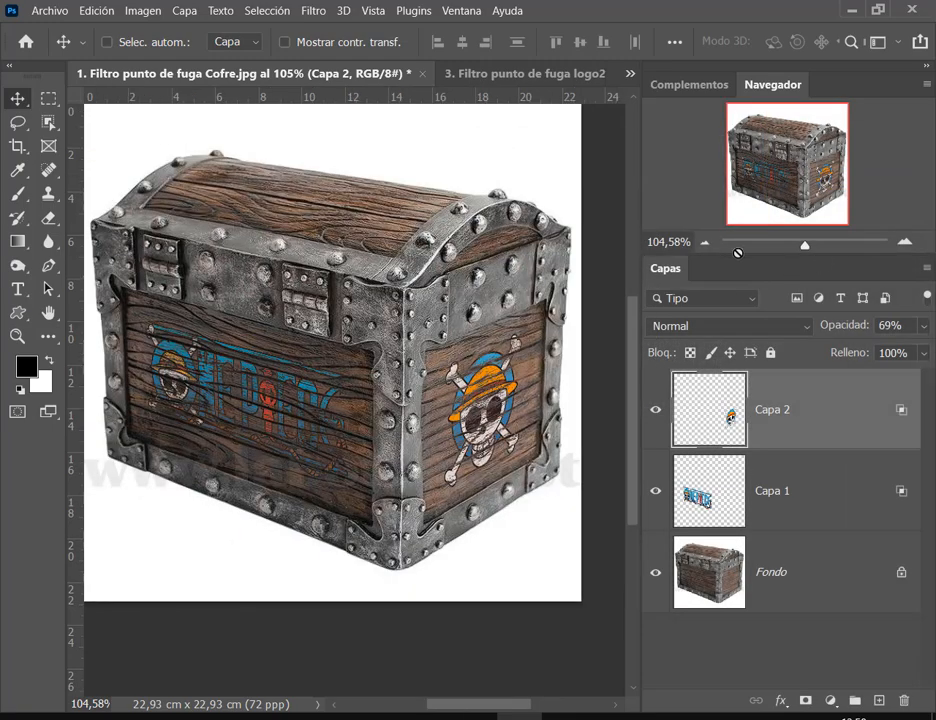
key(ctrl+1)
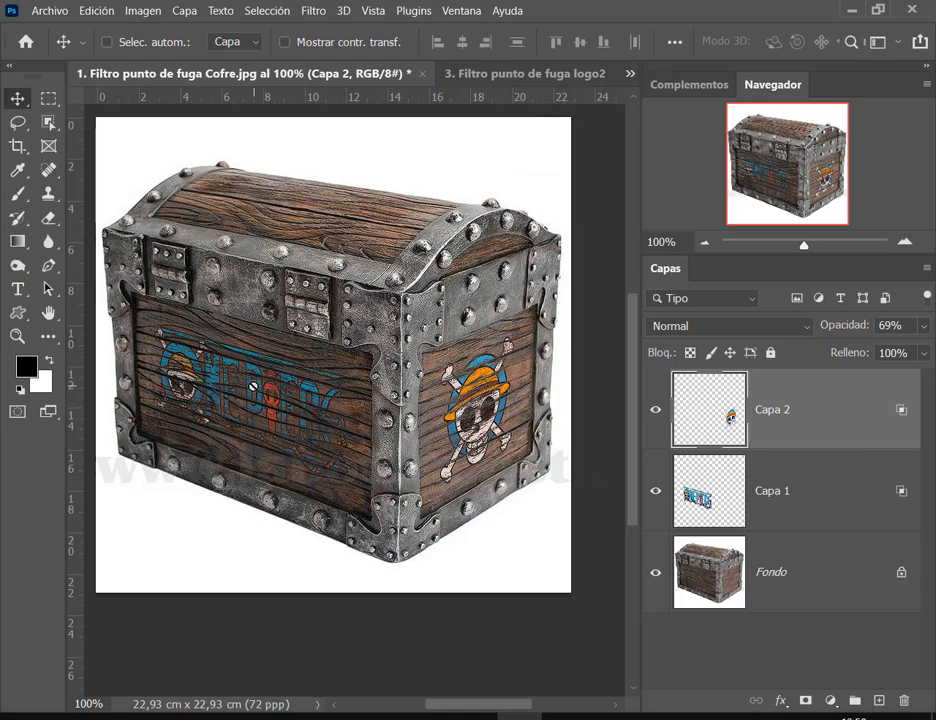
click(50, 10)
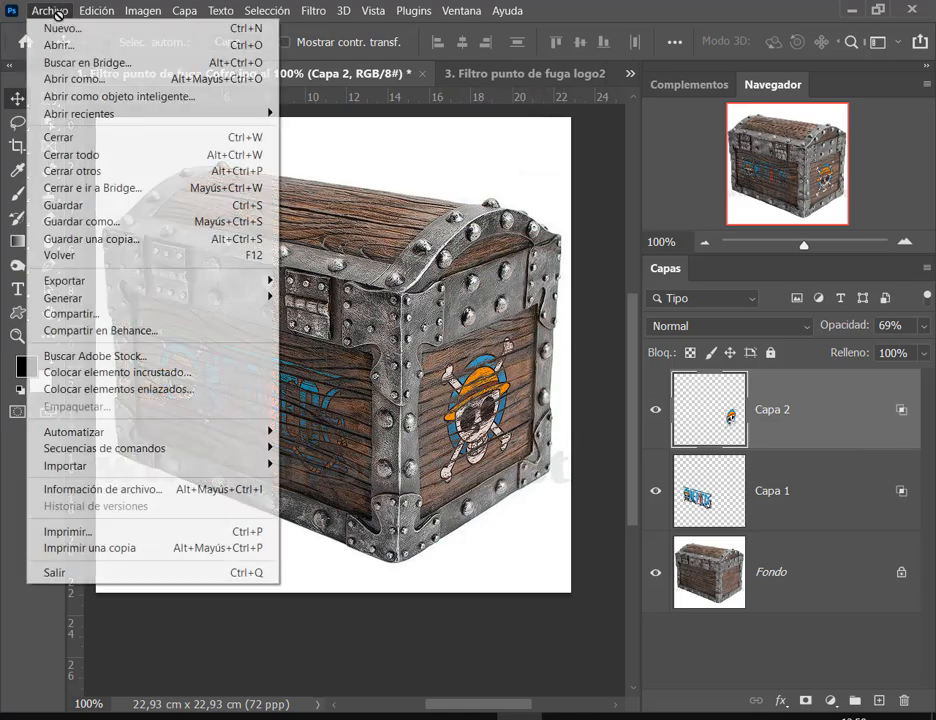
click(65, 205)
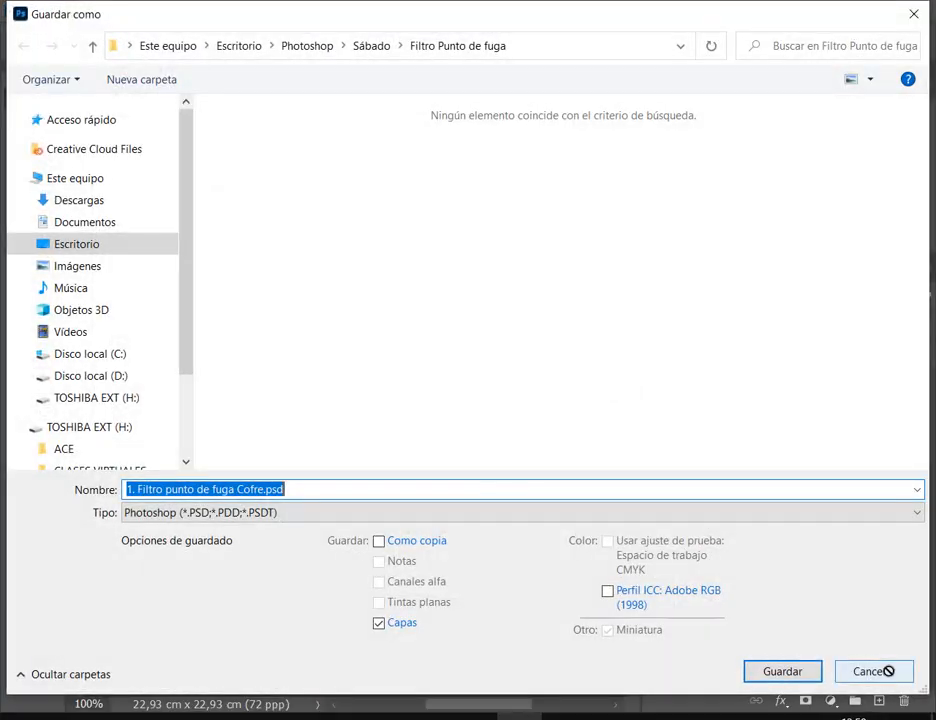
click(884, 670)
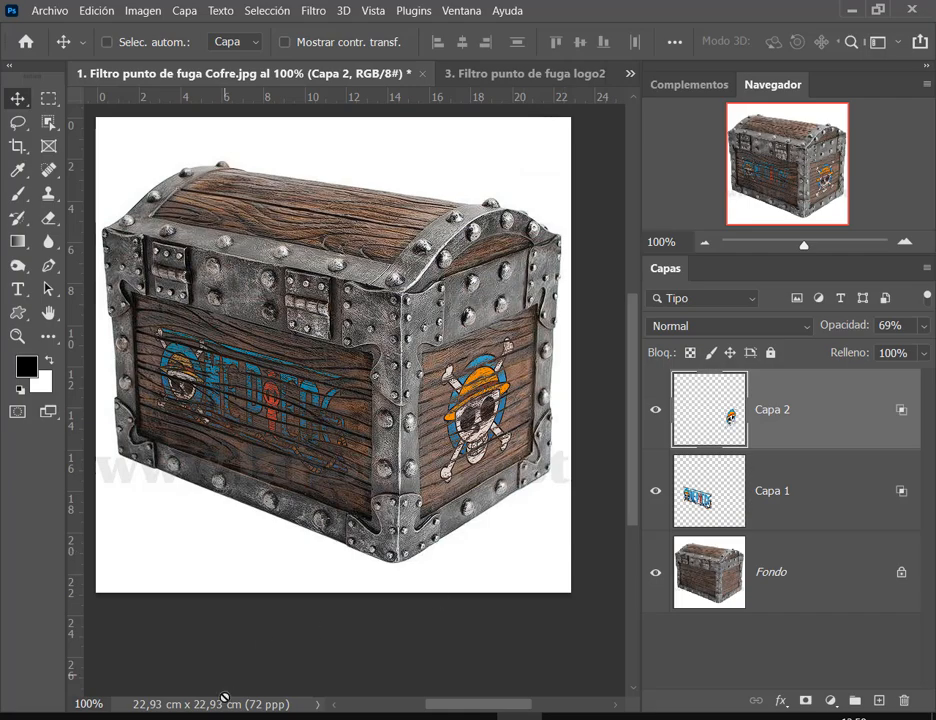
Step: Switch to the Google Meet call to check the participants' chat messages, then return to Photoshop
mouse_move(240, 712)
click(170, 660)
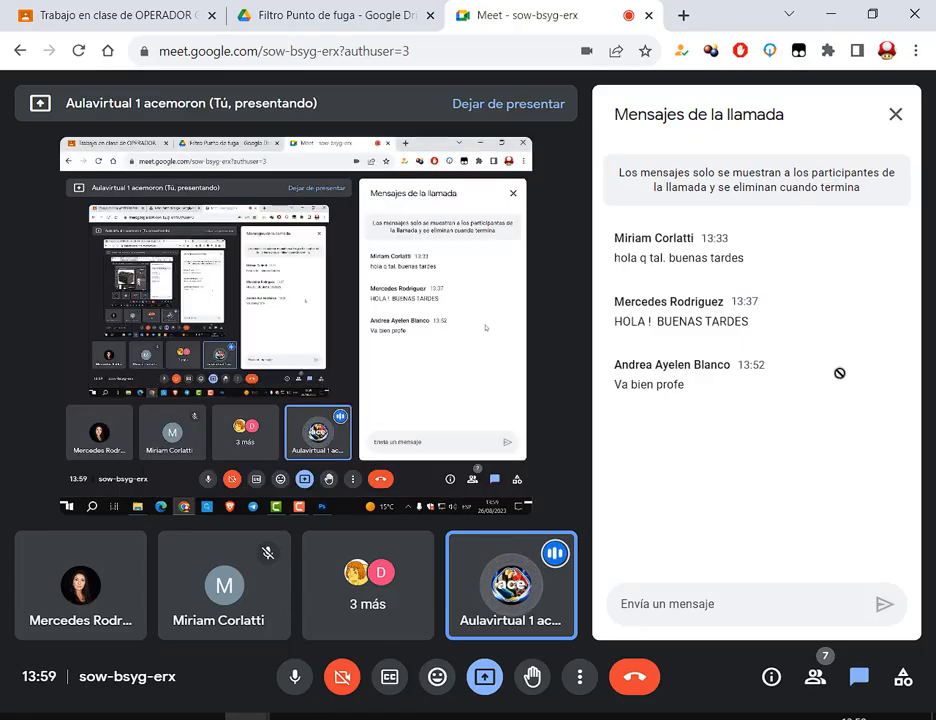
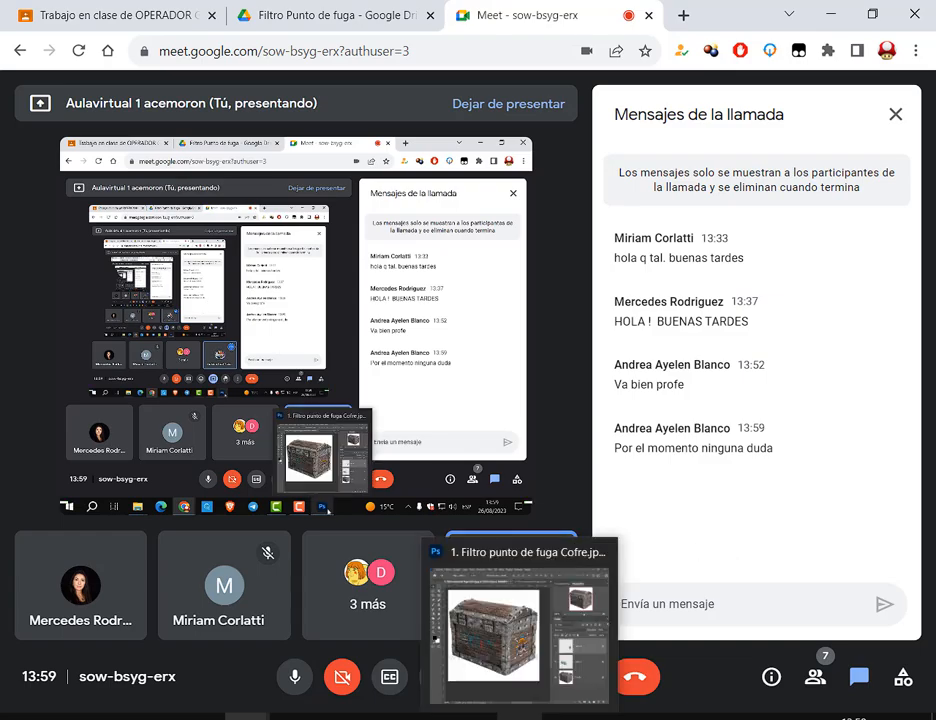
click(519, 718)
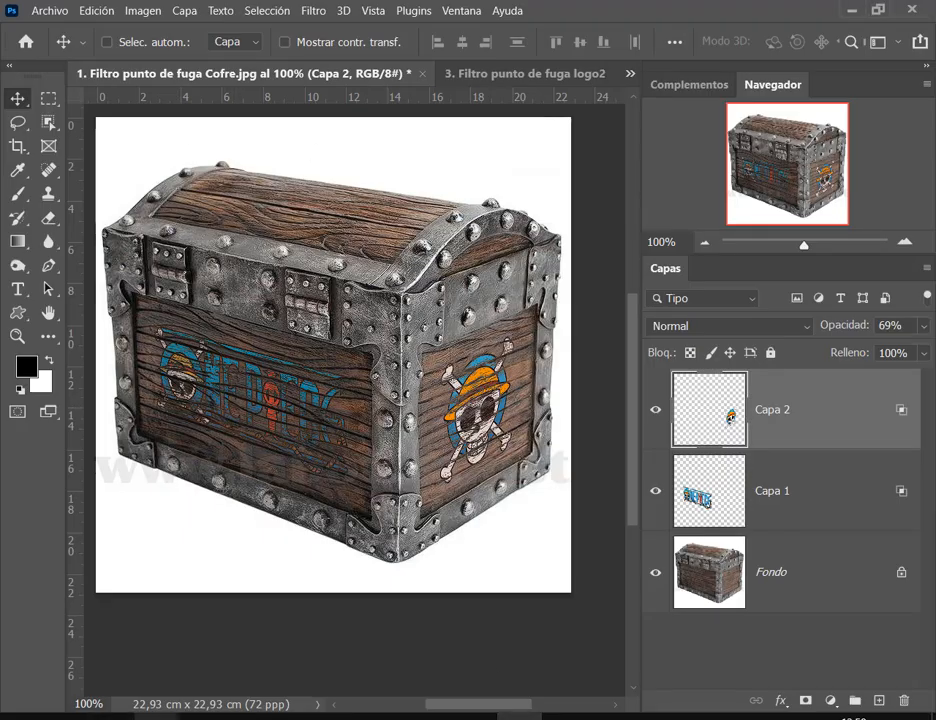
Step: Switch to File Explorer, open the Filtro Punto de fuga folder and view 4. Filtro punto de fuga CASA.jpeg maximized
mouse_move(207, 716)
click(309, 633)
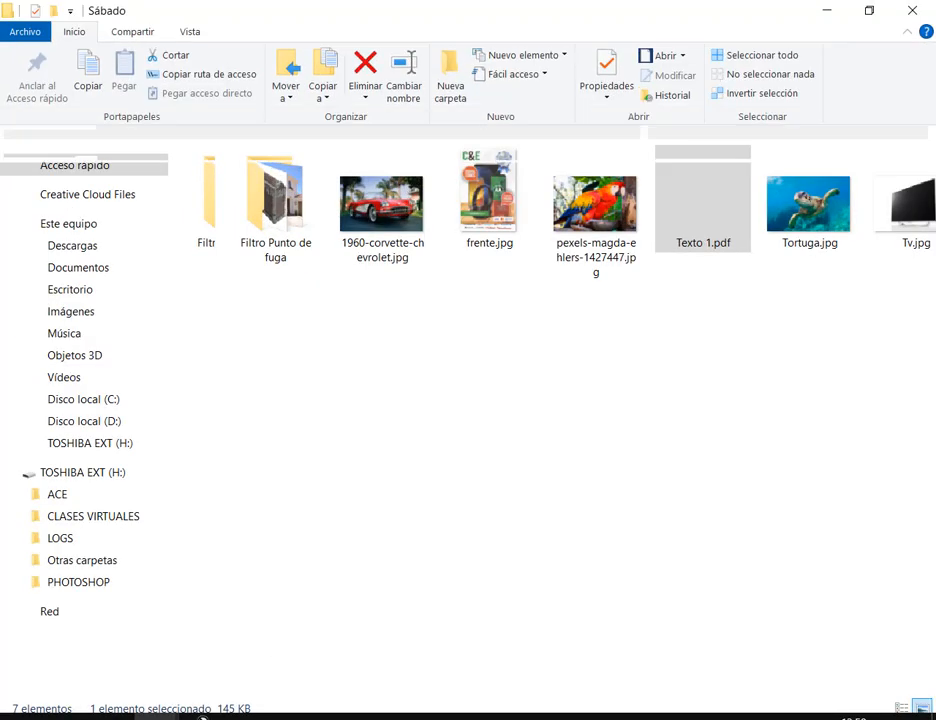
double_click(275, 225)
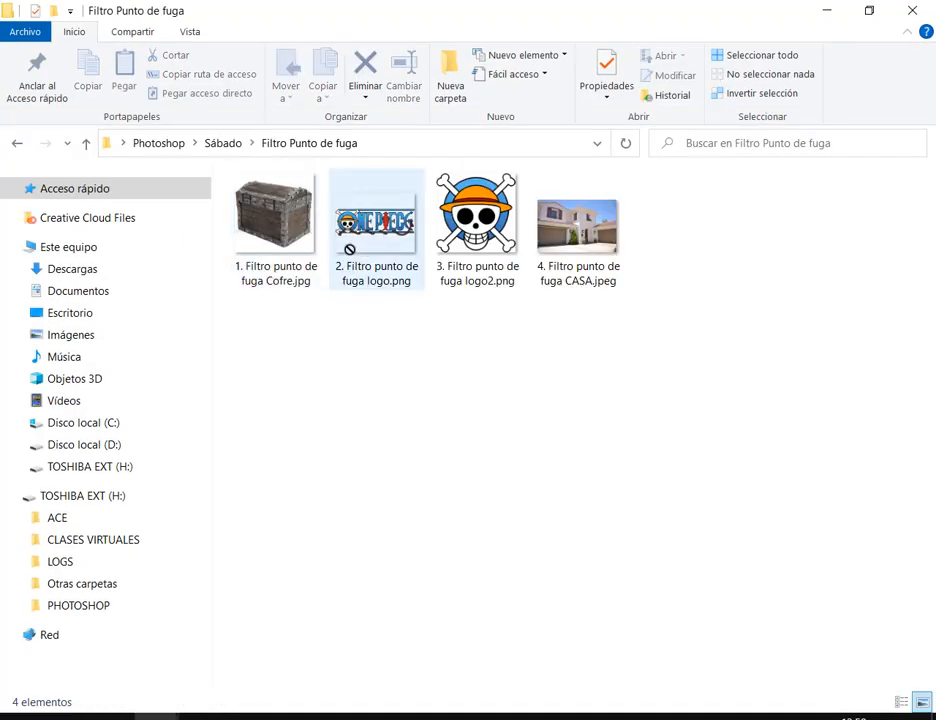
click(272, 254)
double_click(577, 230)
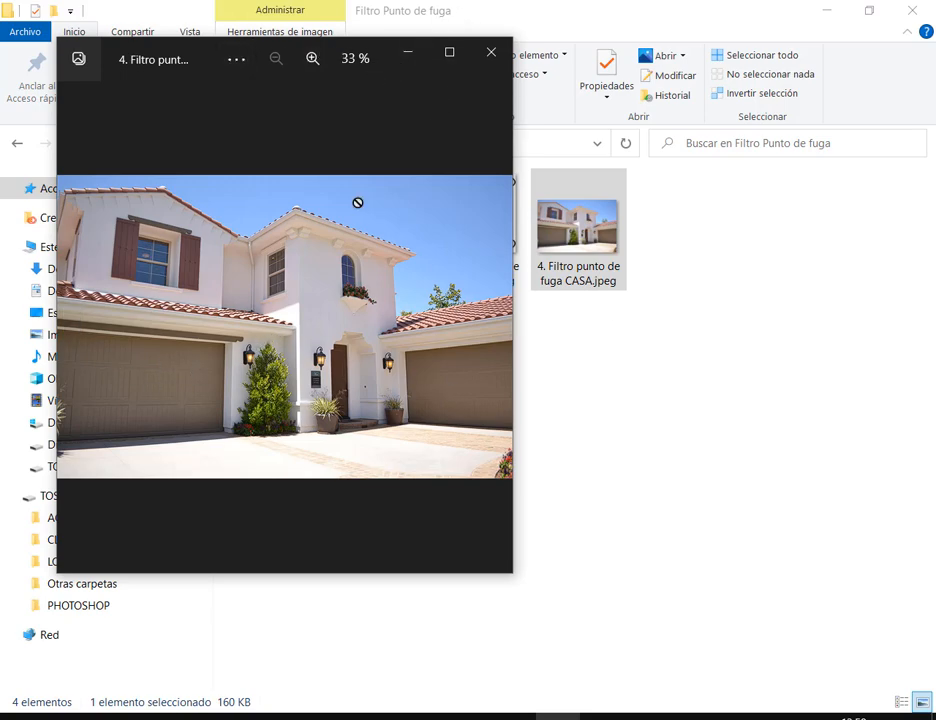
drag(400, 73, 494, 311)
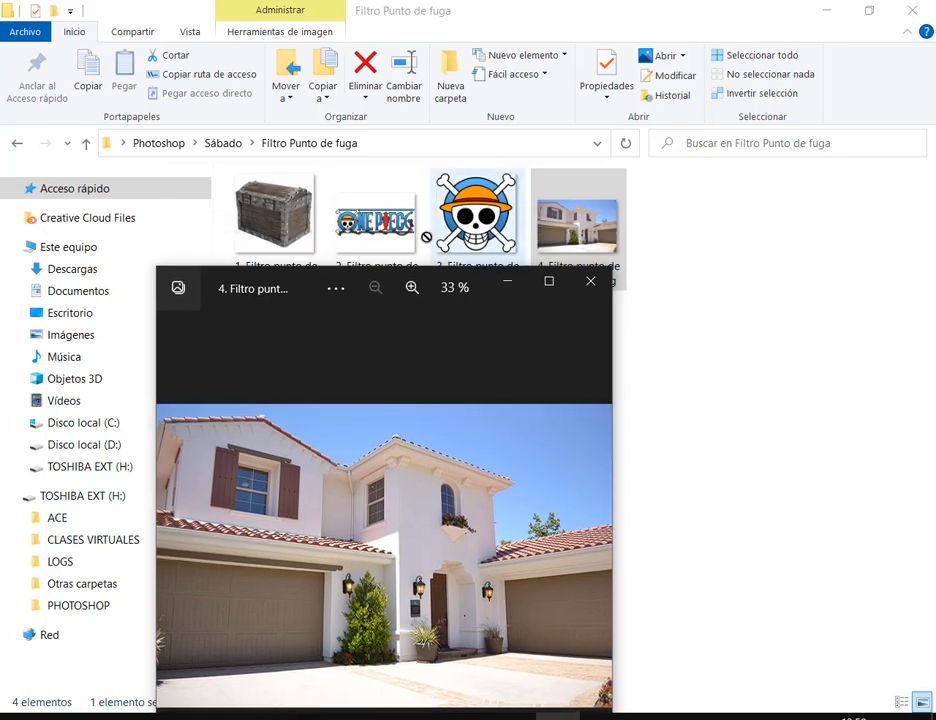
click(548, 281)
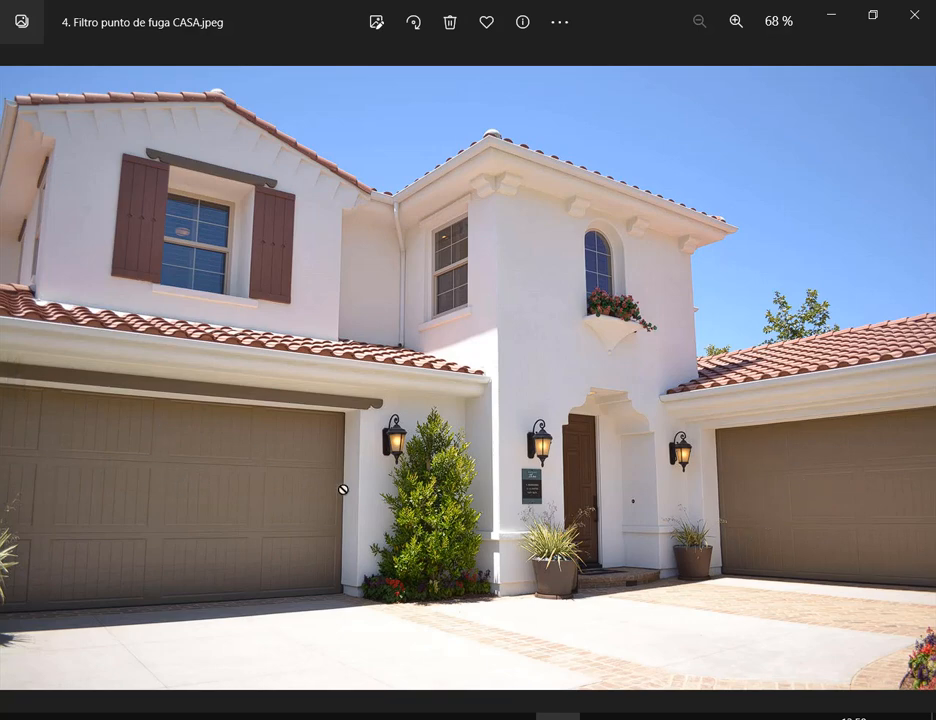
Step: Point out both garage doors in the house photo, clear the marks and close the photo
drag(300, 369, 230, 463)
drag(790, 352, 850, 441)
key(Escape)
click(913, 14)
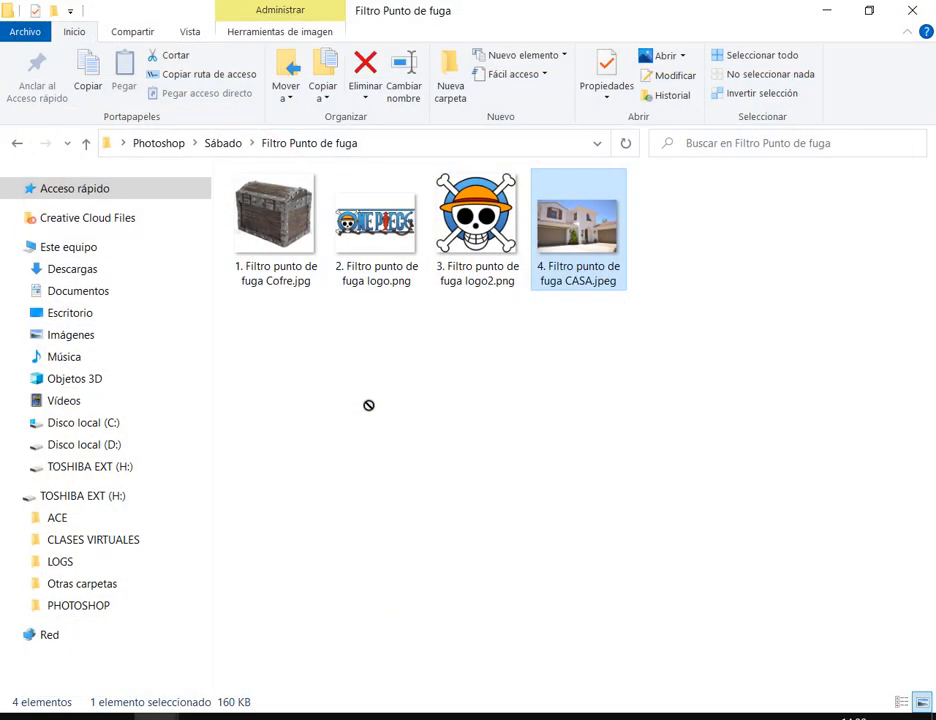
click(757, 460)
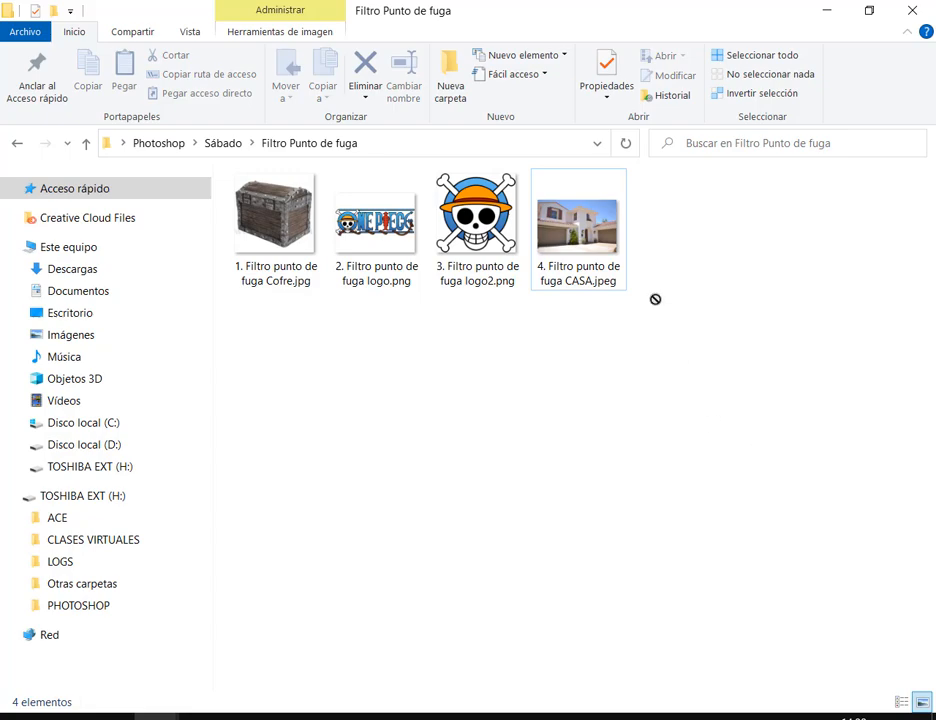
Step: Reopen 4. Filtro punto de fuga CASA.jpeg and mark the upper wall around the arched window with a rectangle and two arrows, then clear them
double_click(611, 264)
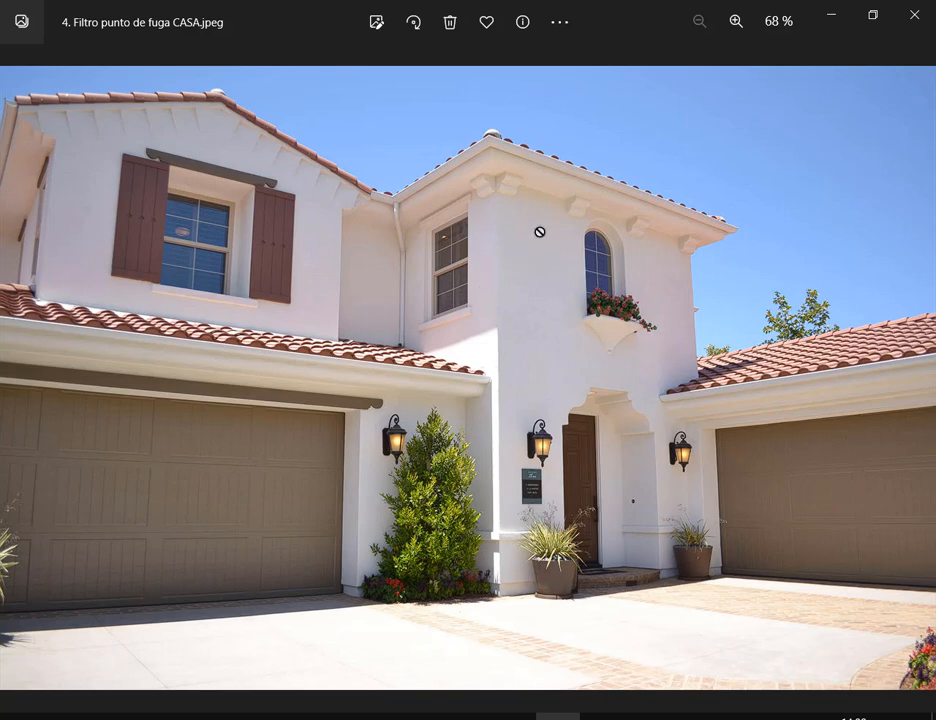
mouse_move(503, 213)
mouse_down()
mouse_move(537, 255)
mouse_move(700, 385)
mouse_up()
drag(757, 227, 676, 269)
drag(488, 152, 521, 233)
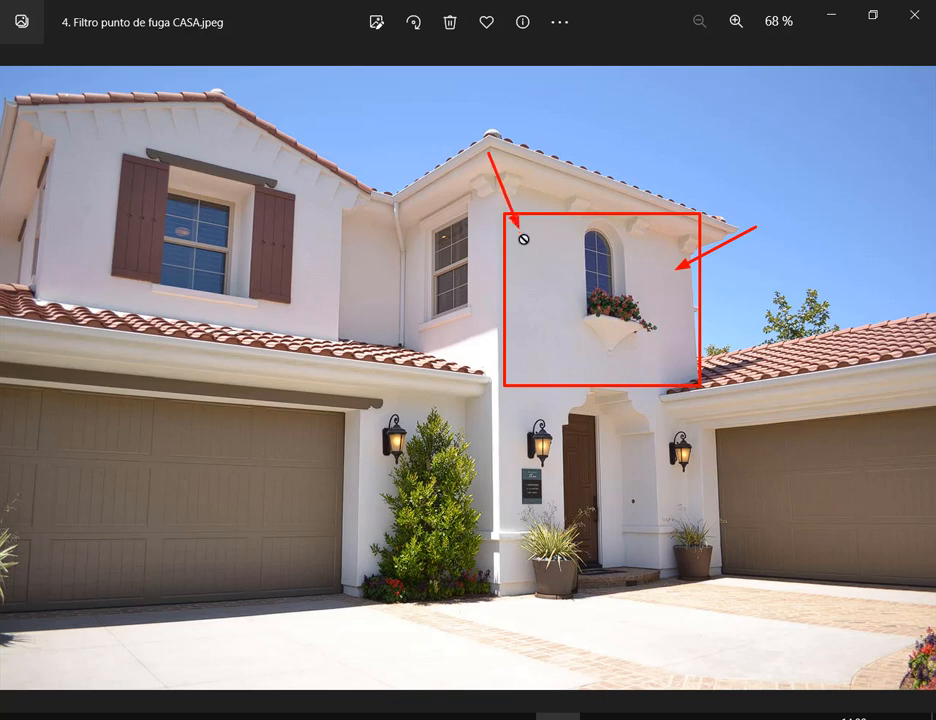
key(Escape)
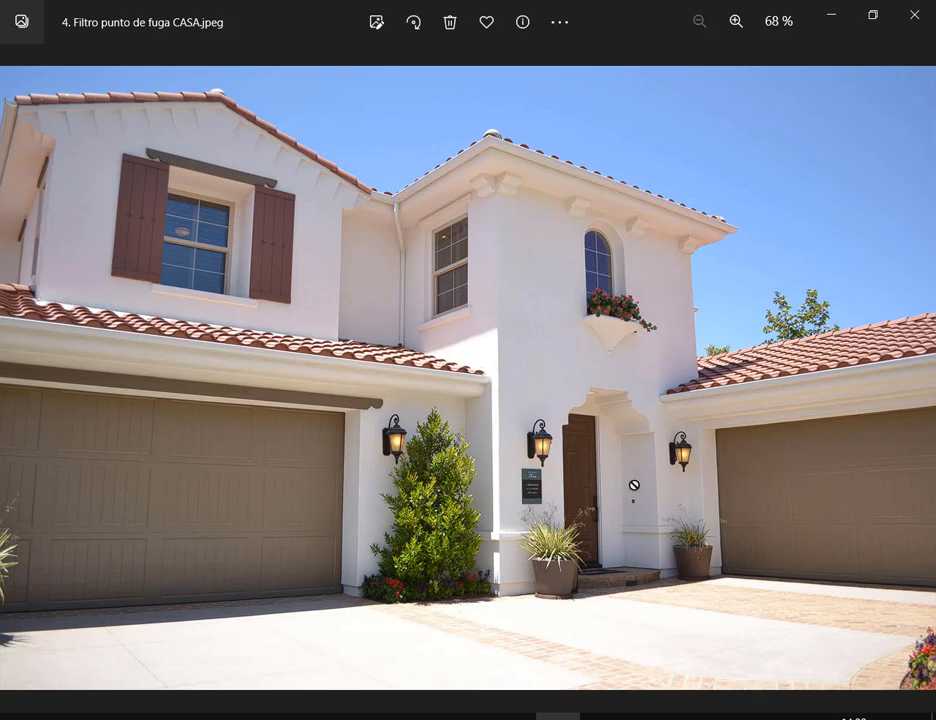
click(913, 14)
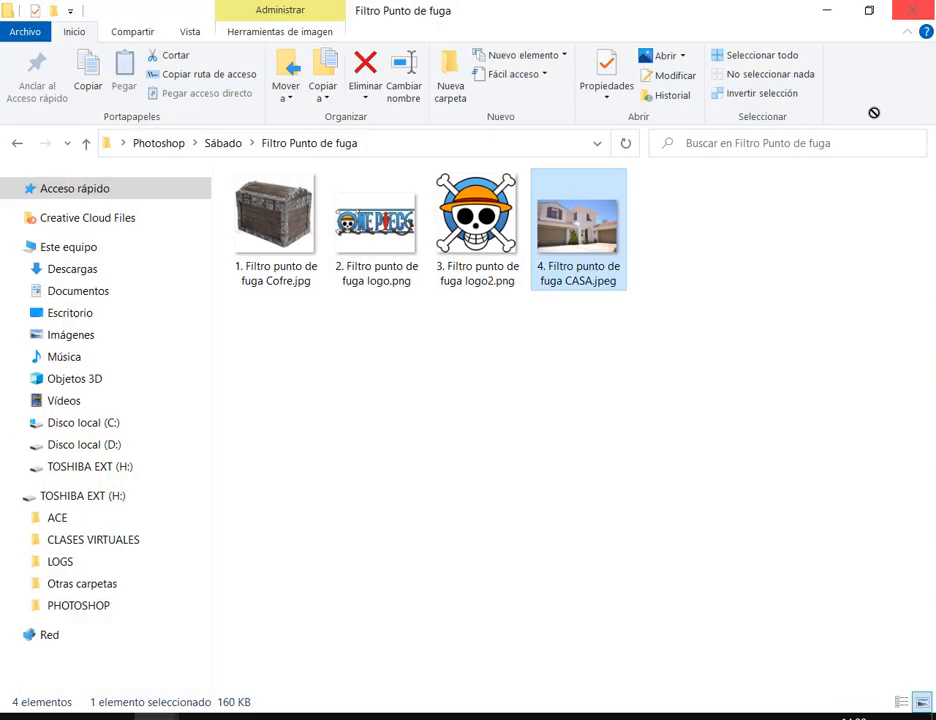
Step: View the house photo again and mark areas on the large garage door and beside the arched window with rectangles and arrows, then clear them
double_click(585, 256)
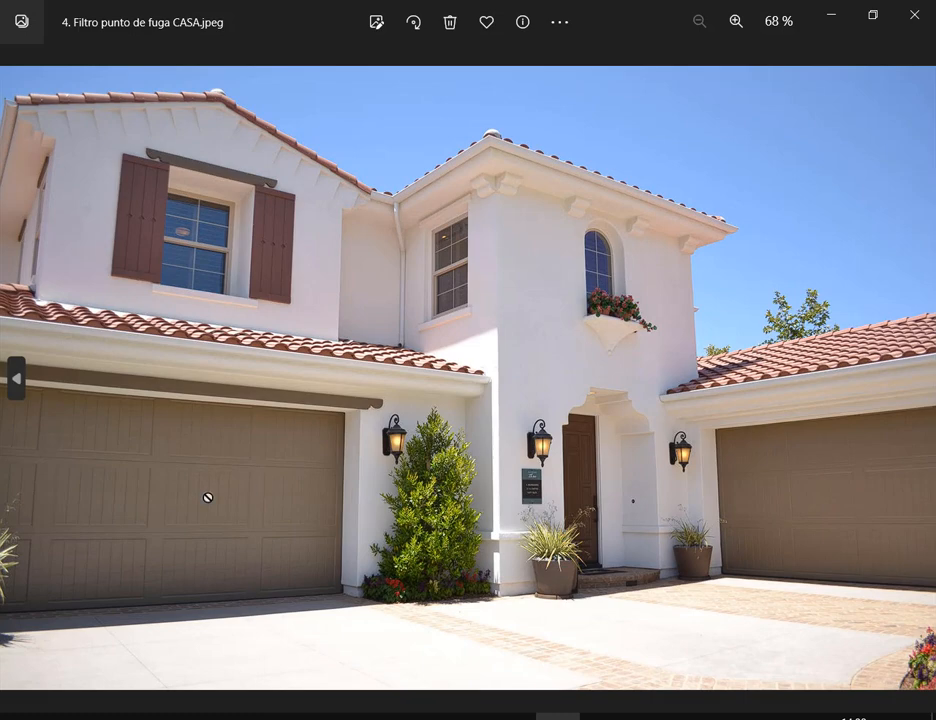
drag(53, 446, 227, 553)
drag(507, 220, 569, 357)
drag(273, 401, 213, 475)
drag(445, 215, 514, 262)
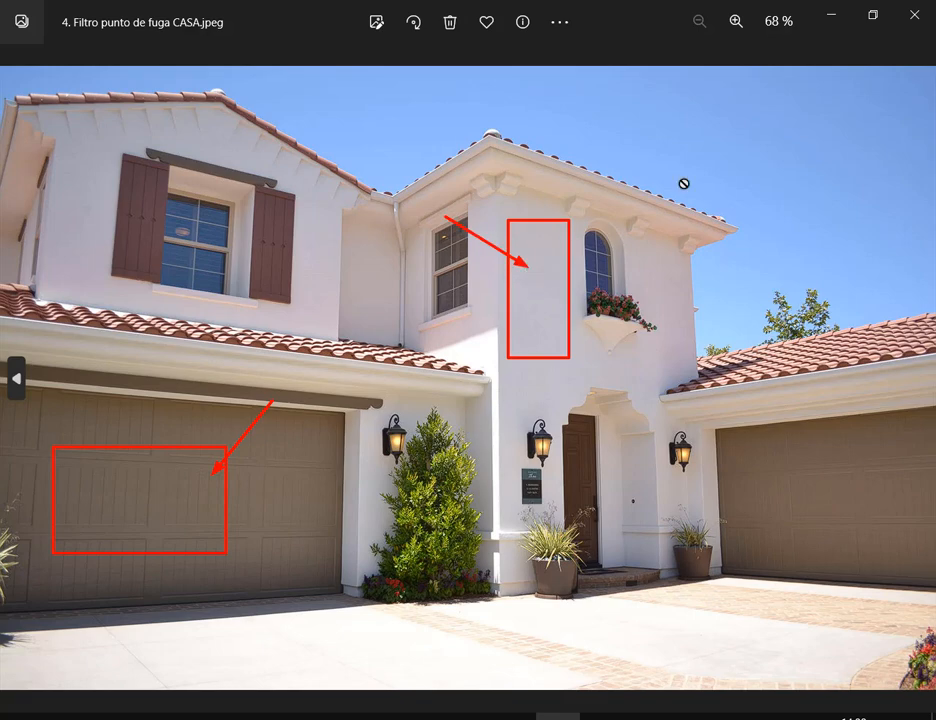
key(Escape)
click(915, 15)
Step: View 1. Filtro punto de fuga Cofre.jpg, mark the chest's front wood panel with a rectangle and arrow, then clear the marks and close the image
double_click(272, 240)
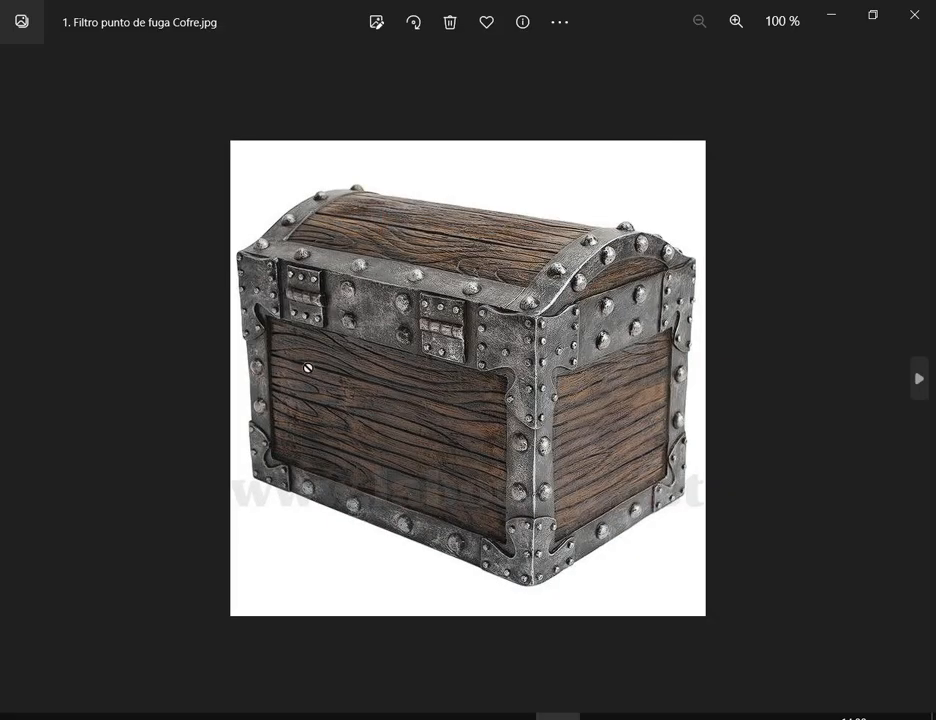
drag(307, 351, 429, 477)
drag(424, 326, 387, 385)
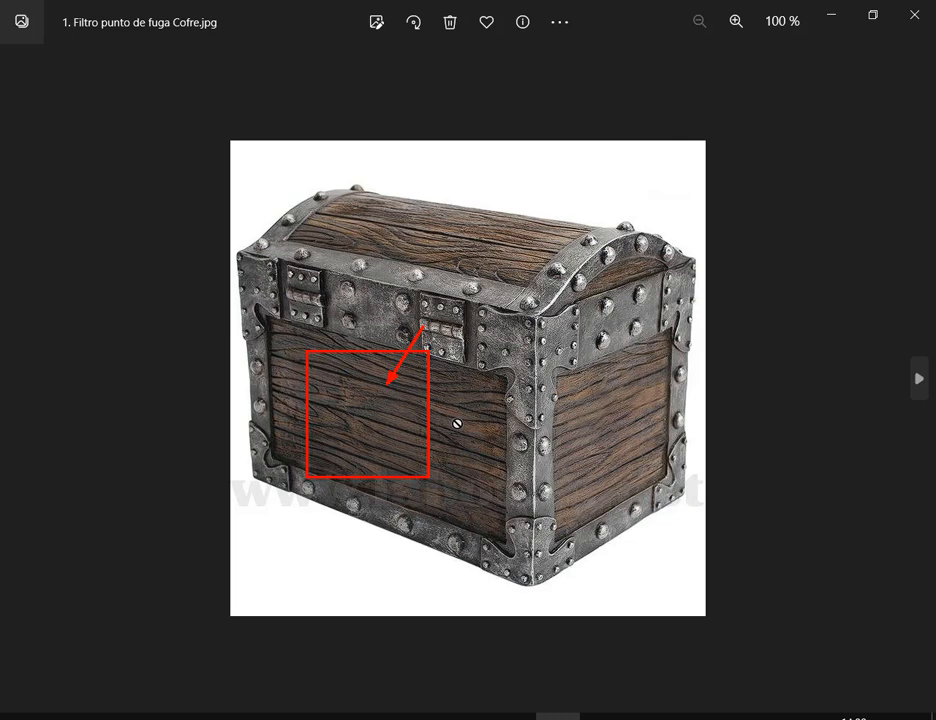
key(Escape)
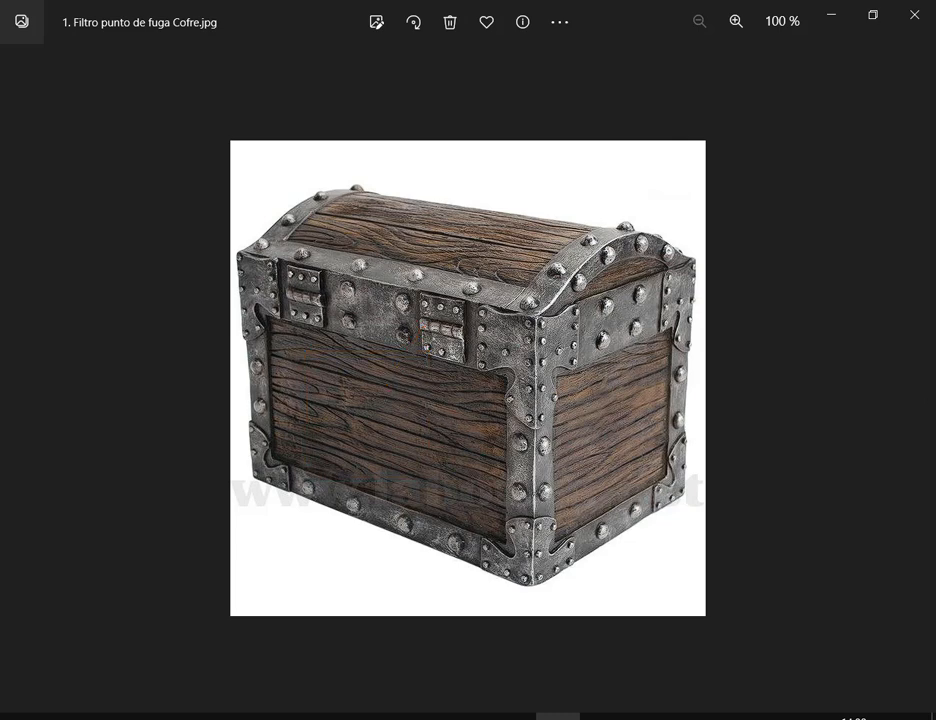
click(913, 14)
Step: Examine the garage door texture up close in 4. Filtro punto de fuga CASA.jpeg, then view the whole house and close the photo
click(560, 246)
key(Return)
scroll(201, 501, up, 5)
scroll(201, 501, up, 2)
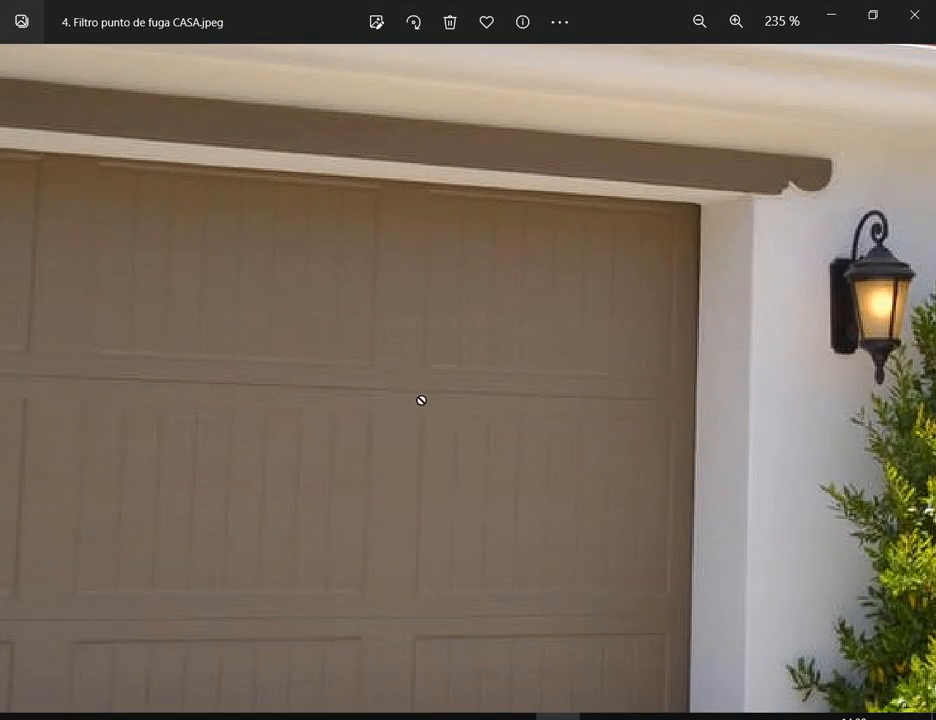
scroll(419, 407, down, 3)
scroll(419, 409, down, 3)
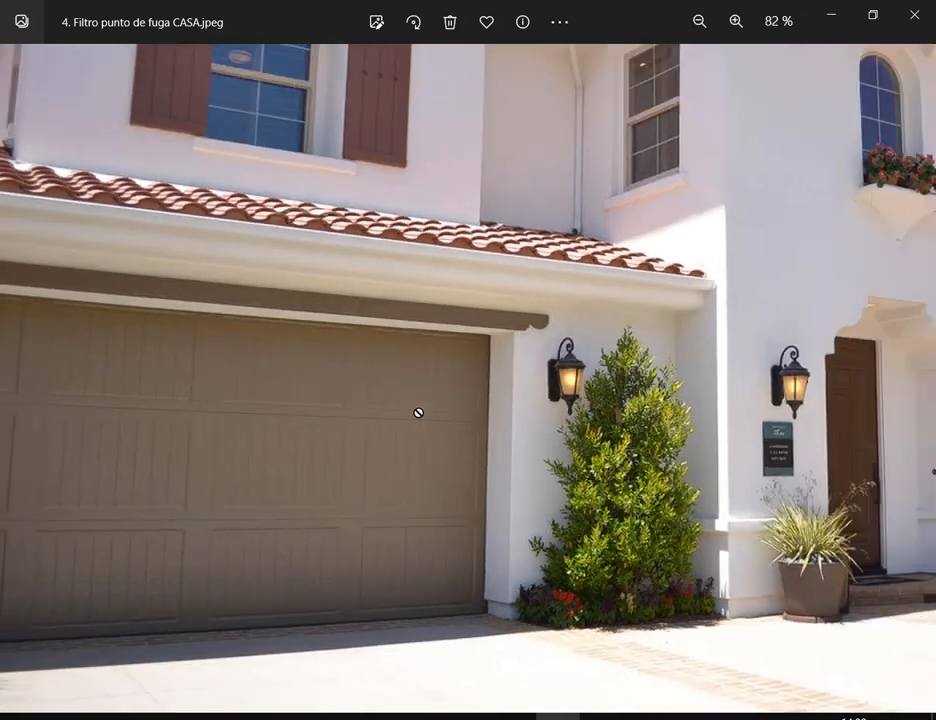
scroll(419, 412, down, 1)
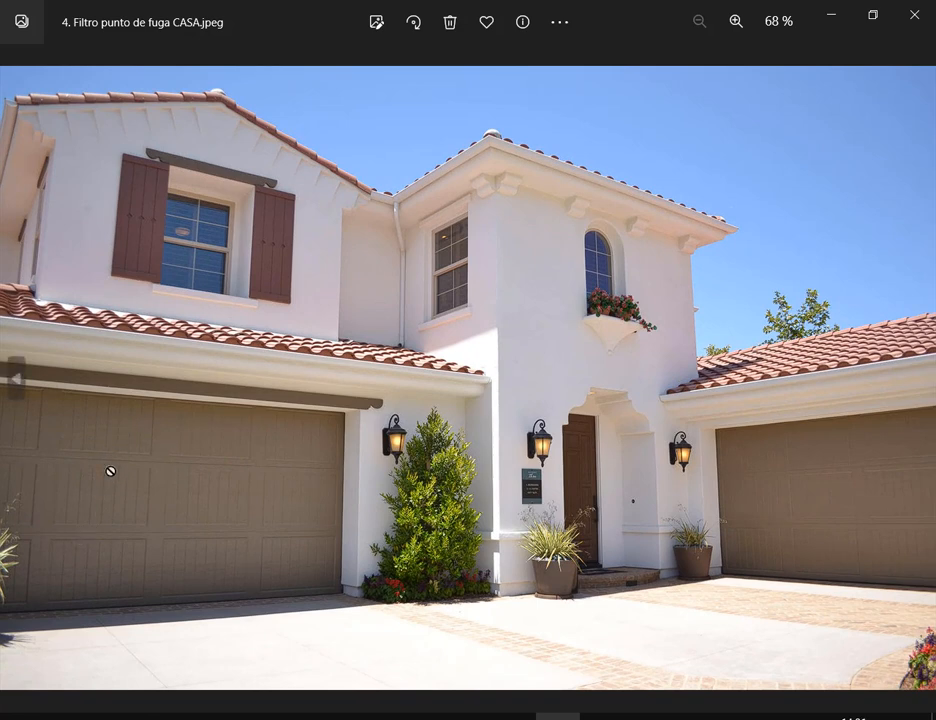
click(913, 14)
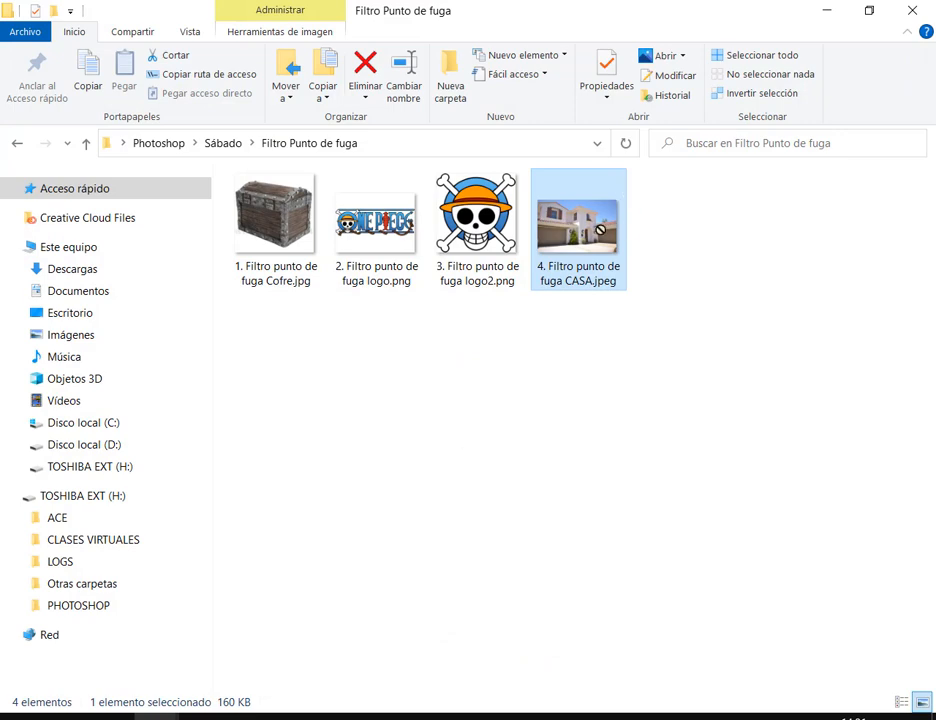
Step: Switch to Chrome to check the Meet call's chat, then view the Filtro Punto de fuga files under Clase 16 in Google Drive
click(430, 505)
mouse_move(247, 717)
click(150, 642)
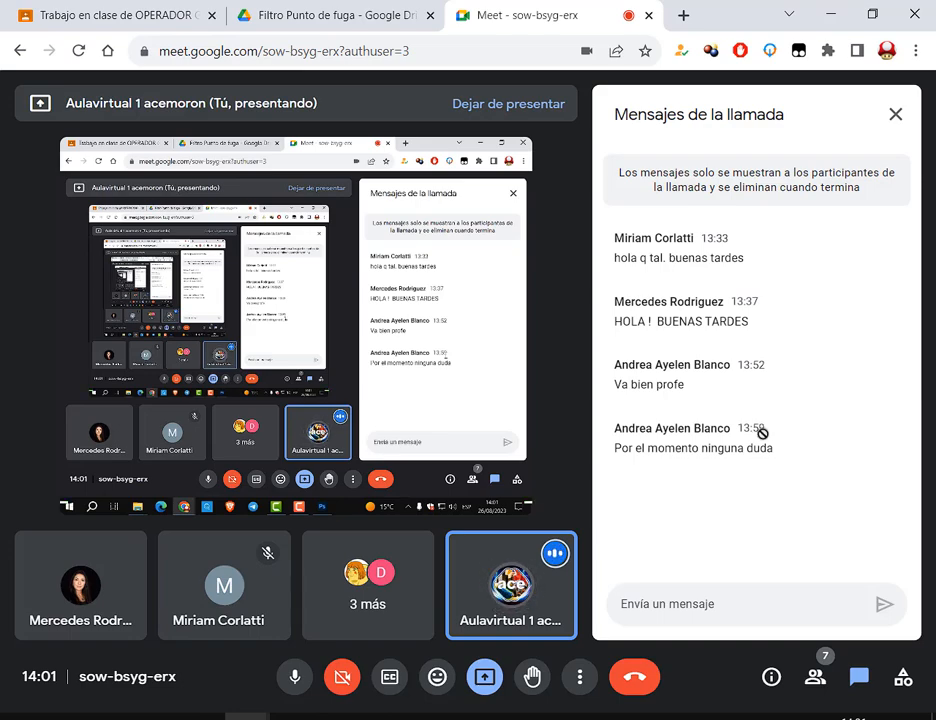
click(320, 15)
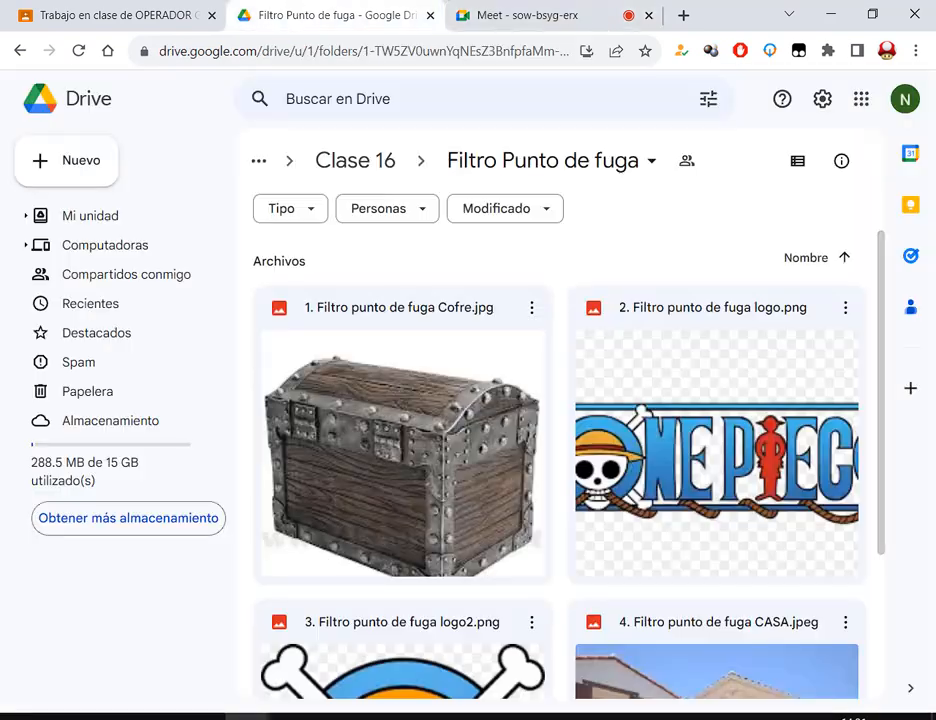
click(395, 160)
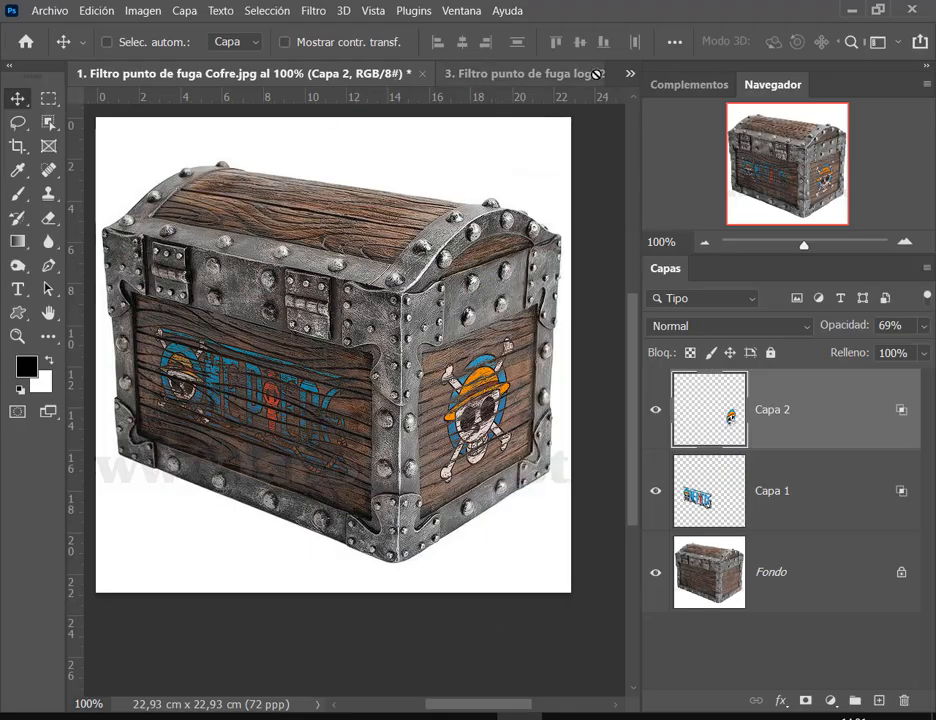
Step: Return to Photoshop and close the logo images and the 1. Filtro punto de fuga Cofre.jpg document without saving
click(598, 74)
click(595, 74)
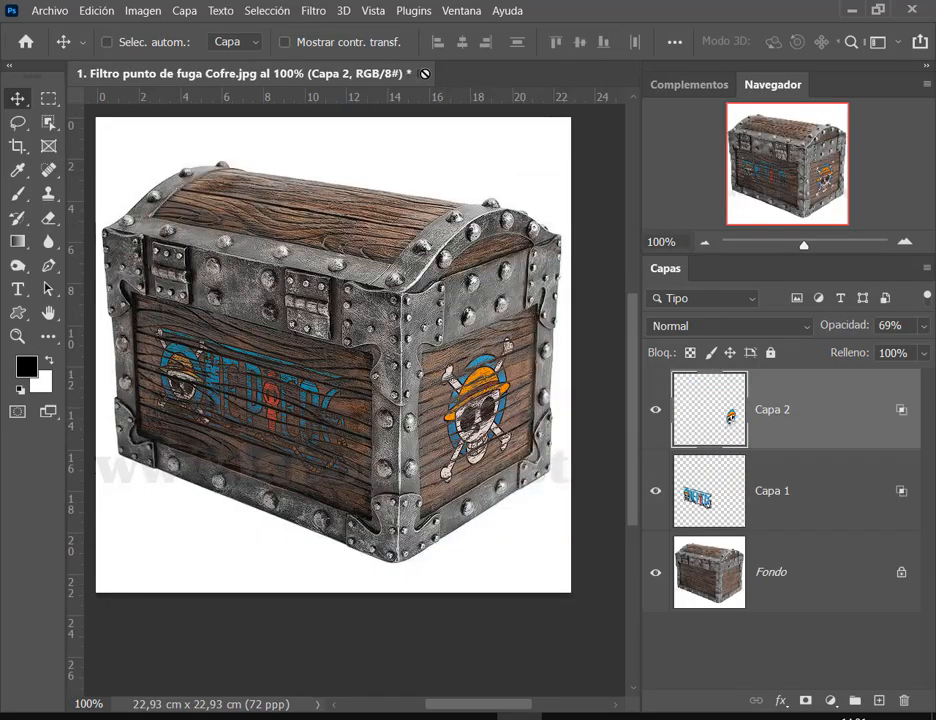
click(422, 74)
click(547, 287)
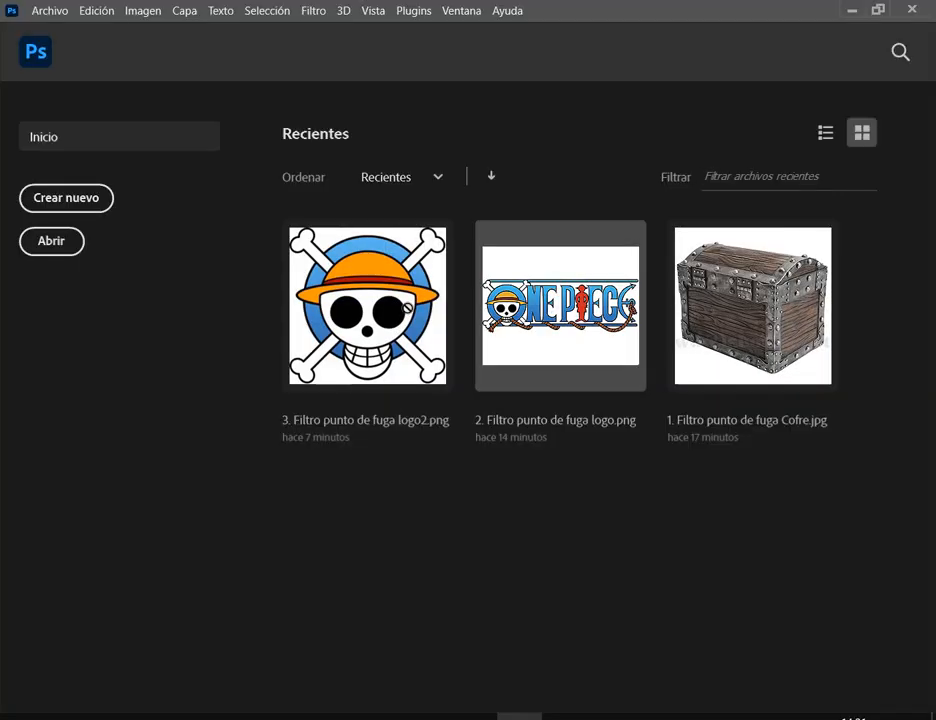
Step: Clear the list of recently opened files
click(52, 10)
mouse_move(107, 113)
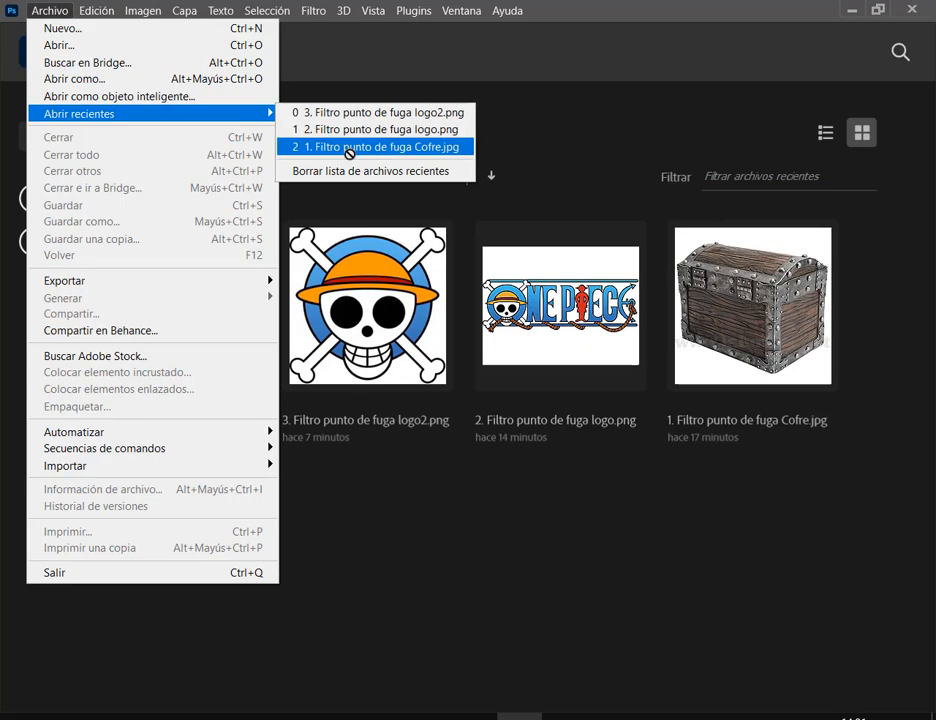
click(350, 168)
Step: Open the red parrot photo from the Sábado folder in Photoshop
mouse_move(157, 712)
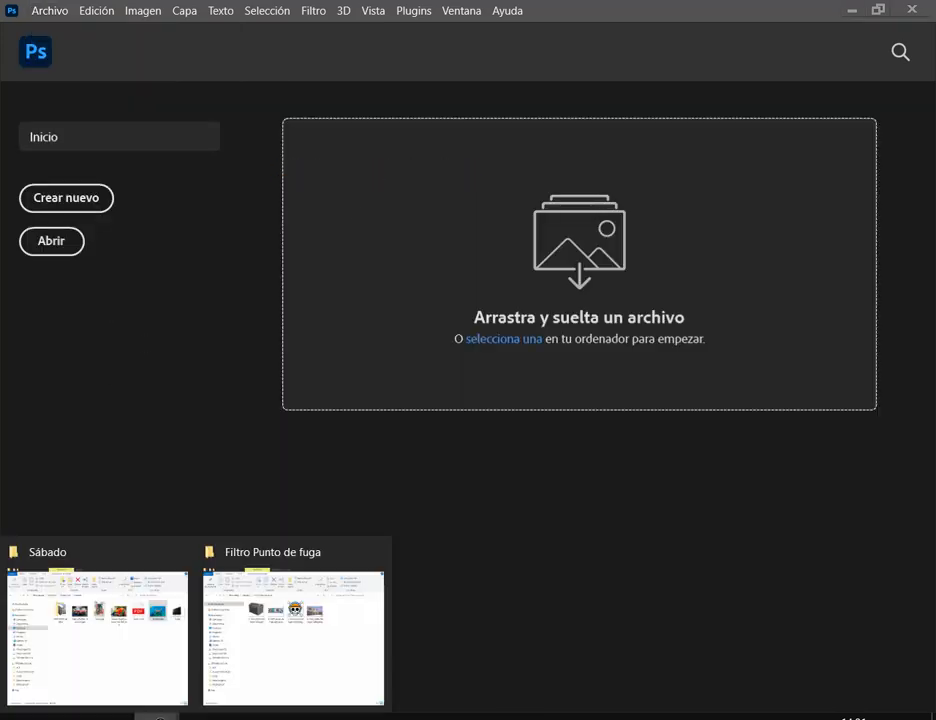
click(175, 689)
drag(533, 267, 476, 449)
click(540, 379)
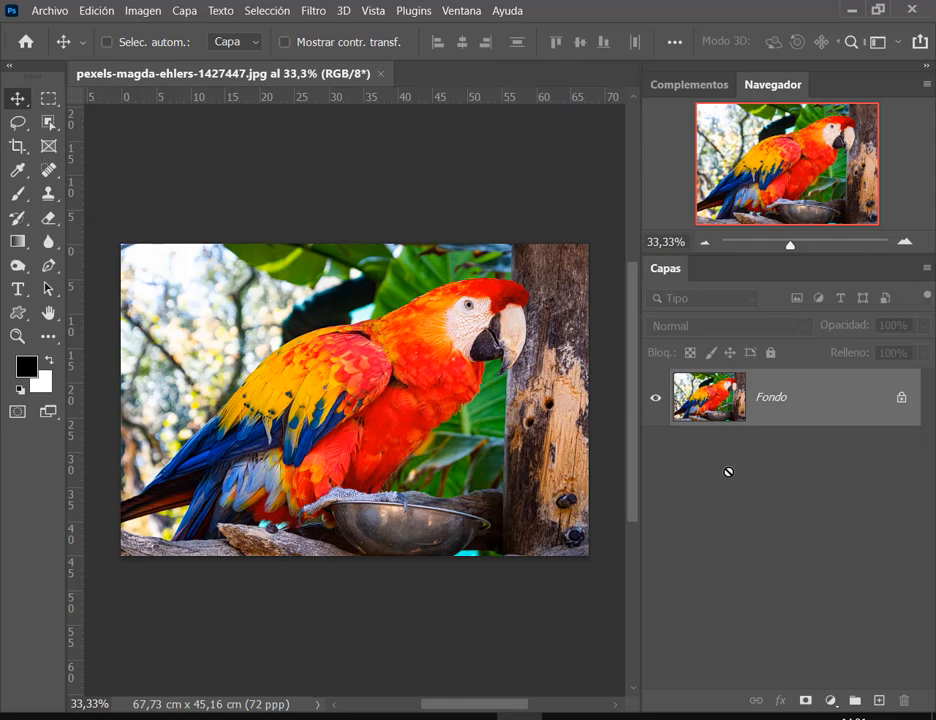
Step: Start the Rizo distortion filter on the parrot photo and try amounts of -306% and 502%
click(314, 10)
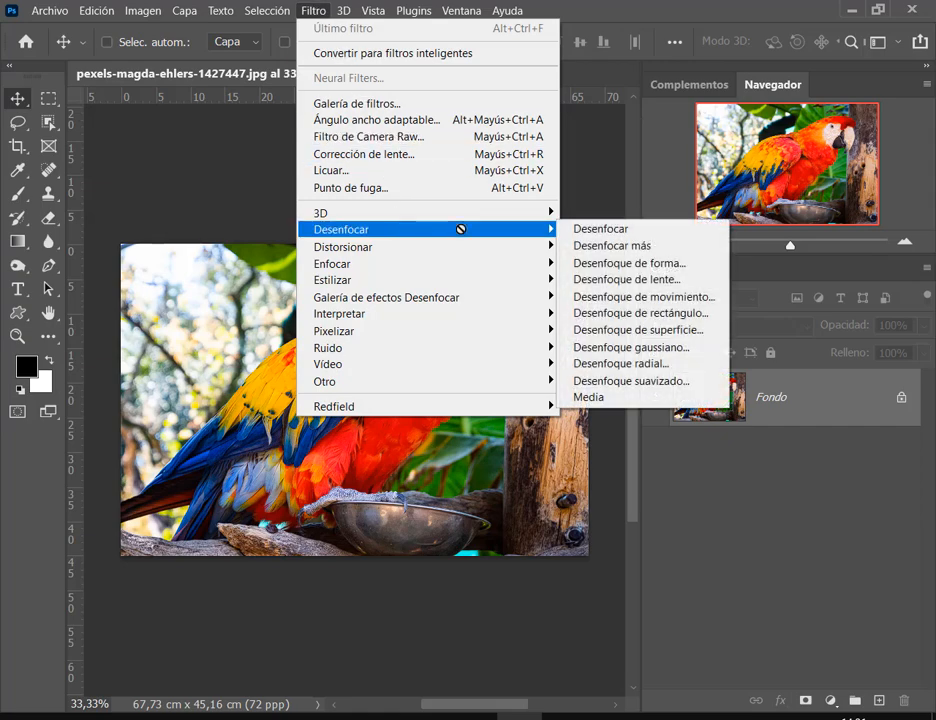
mouse_move(421, 287)
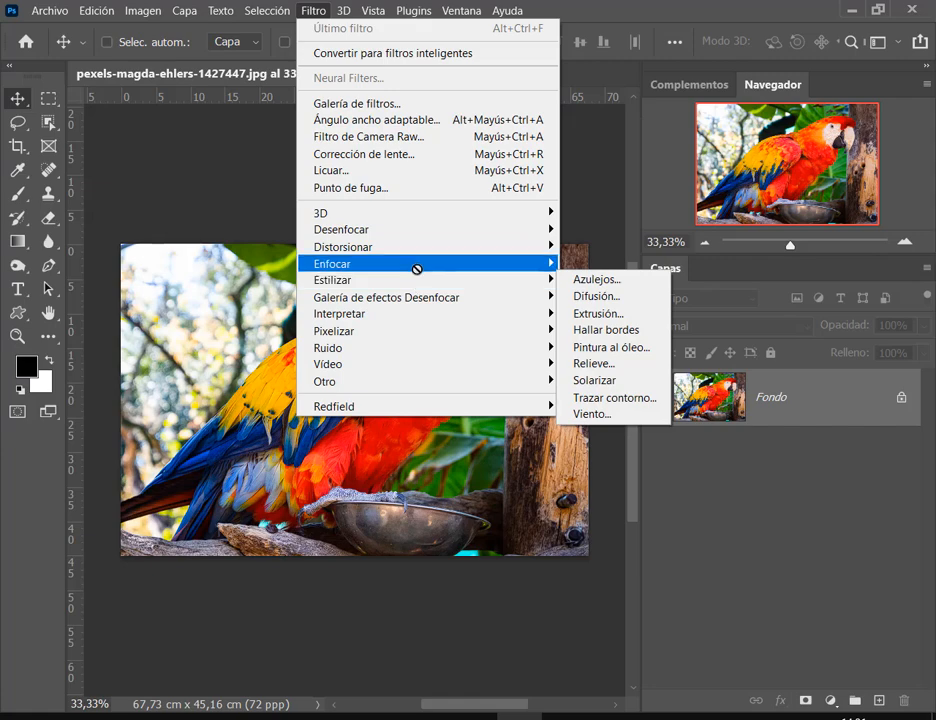
mouse_move(417, 243)
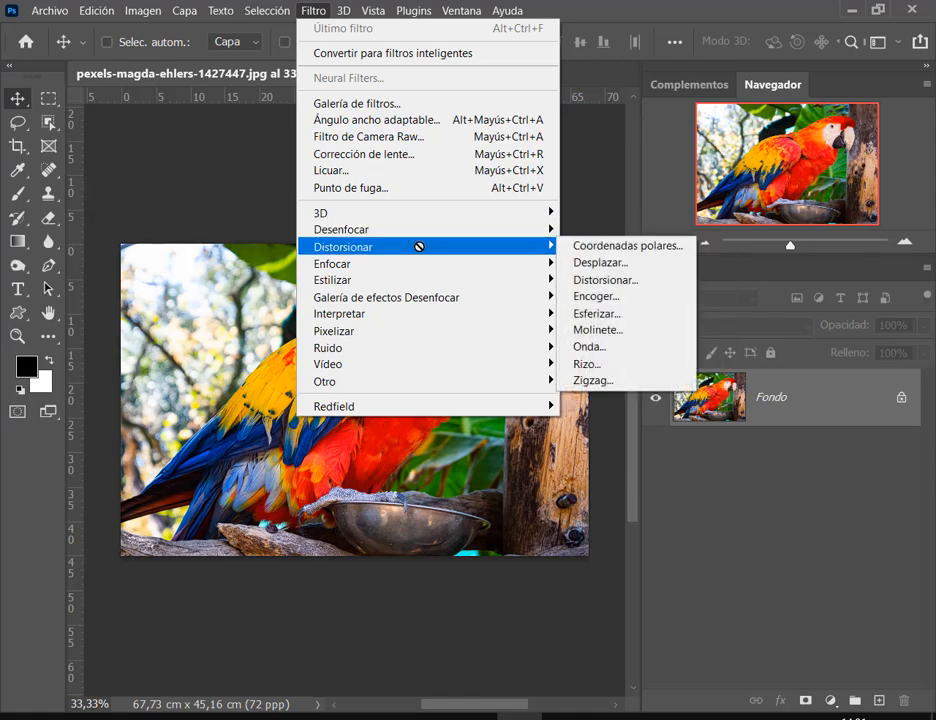
click(614, 369)
drag(466, 121, 740, 100)
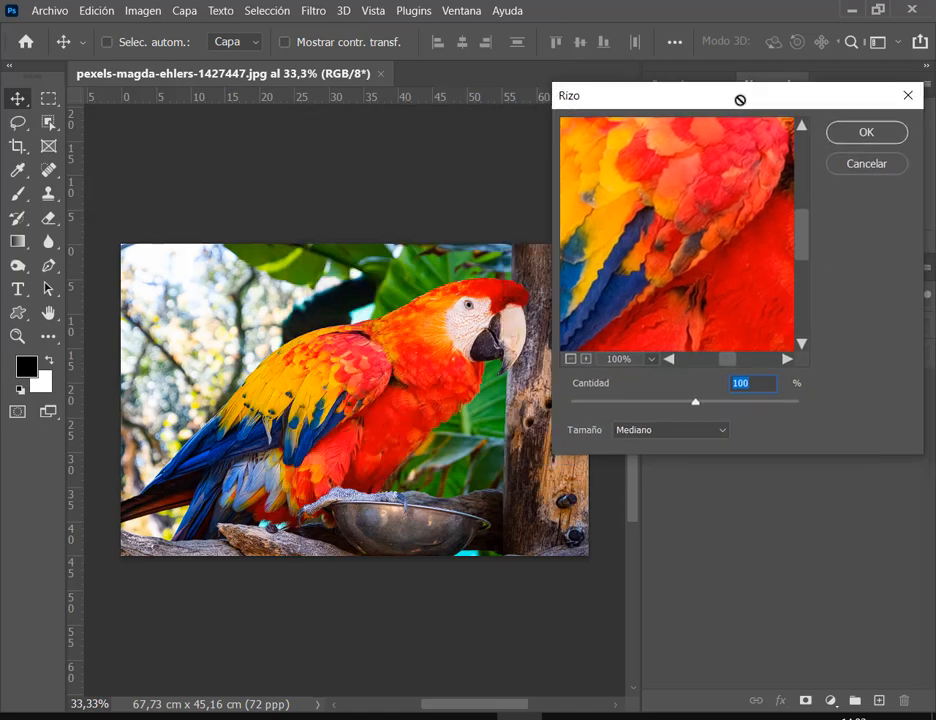
drag(662, 393, 650, 399)
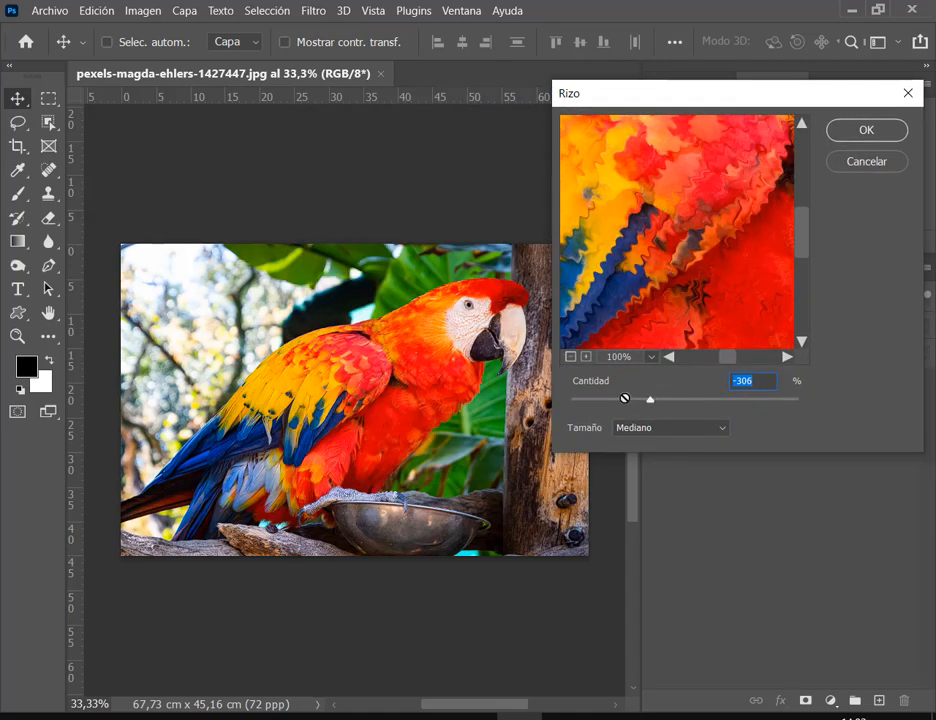
click(740, 400)
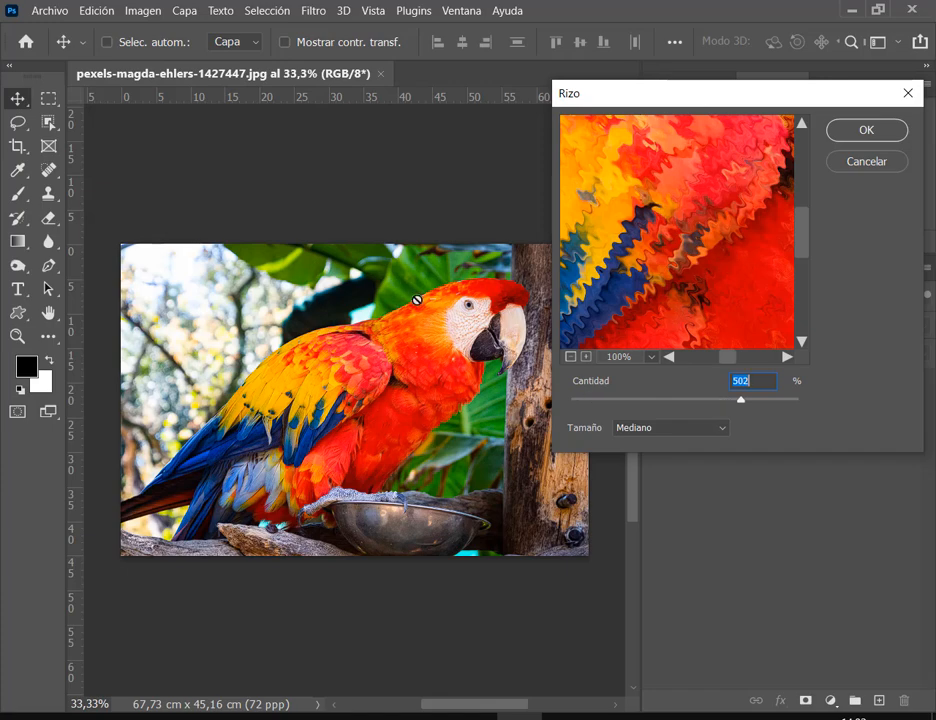
Step: Raise the Rizo amount to 803% and inspect the distorted parrot in the filter preview at different magnifications
key(alt)
click(570, 356)
click(570, 356)
click(570, 356)
click(570, 356)
click(570, 356)
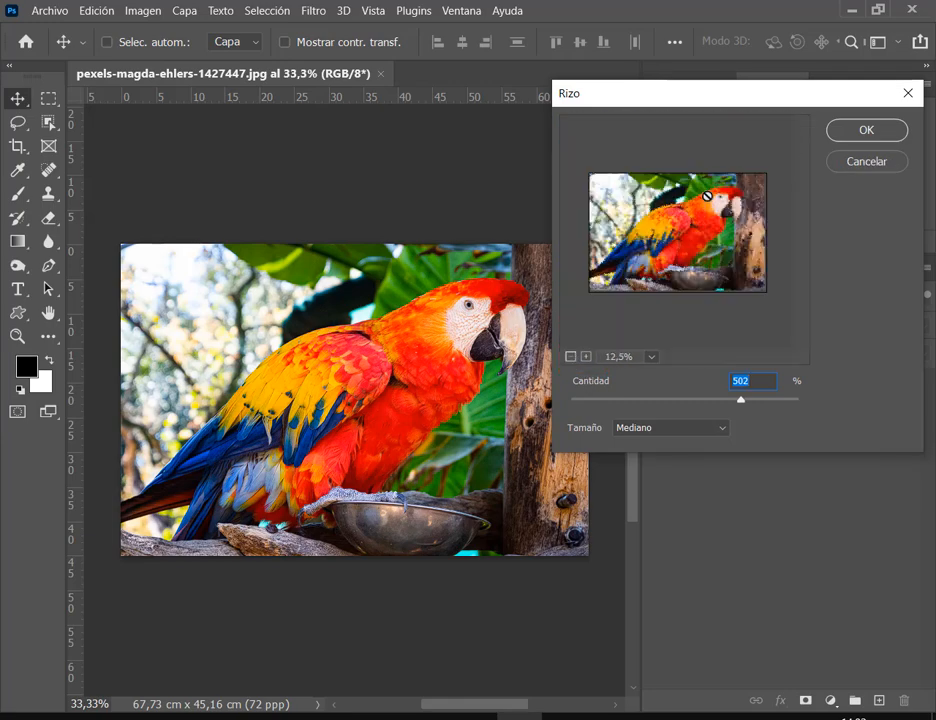
drag(763, 401, 775, 408)
click(586, 356)
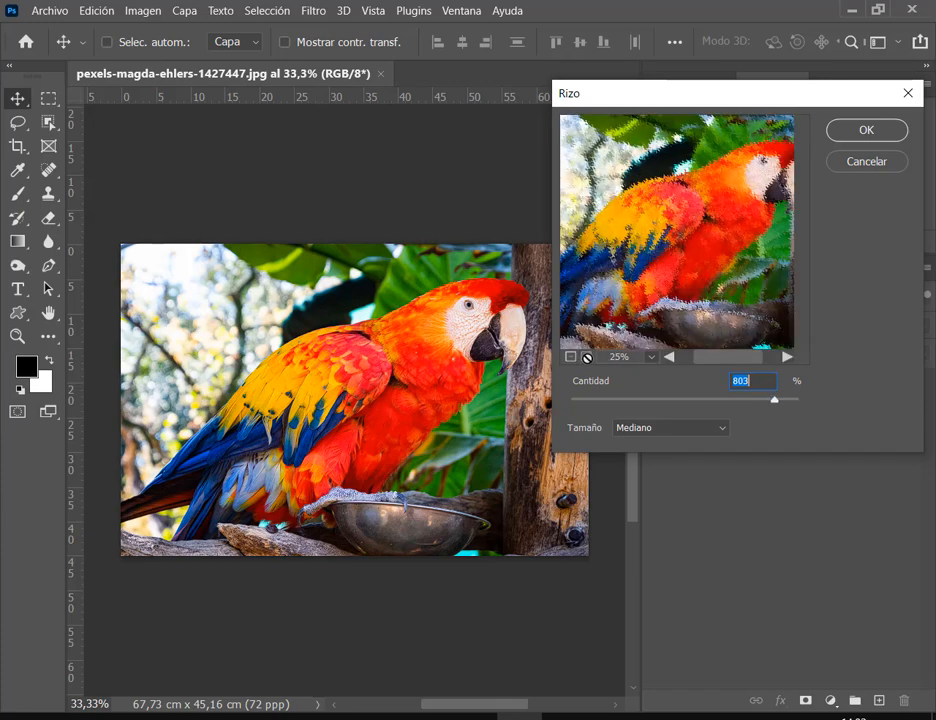
click(586, 356)
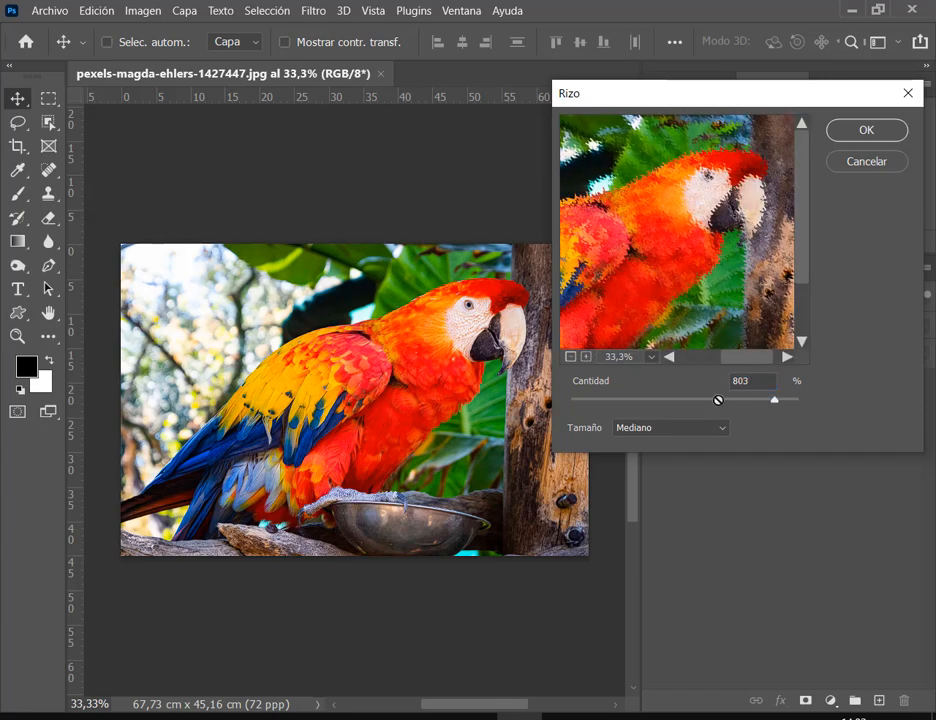
Step: Compare the Rizo ripple sizes Pequeño, Mediano and Grande on the parrot preview
click(704, 428)
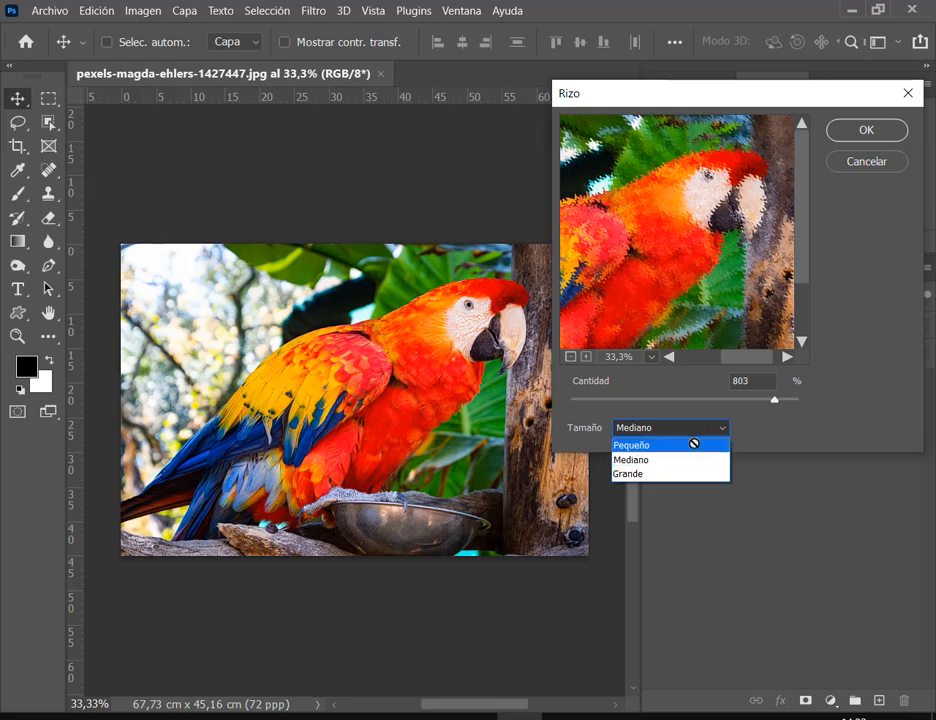
click(694, 443)
click(646, 427)
click(638, 459)
click(683, 426)
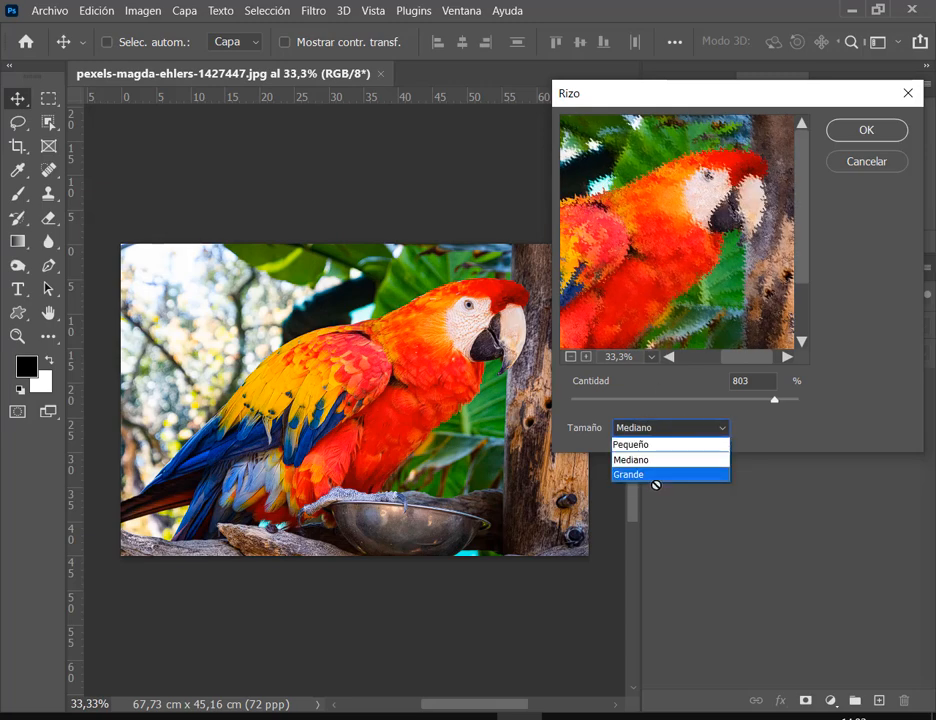
click(652, 474)
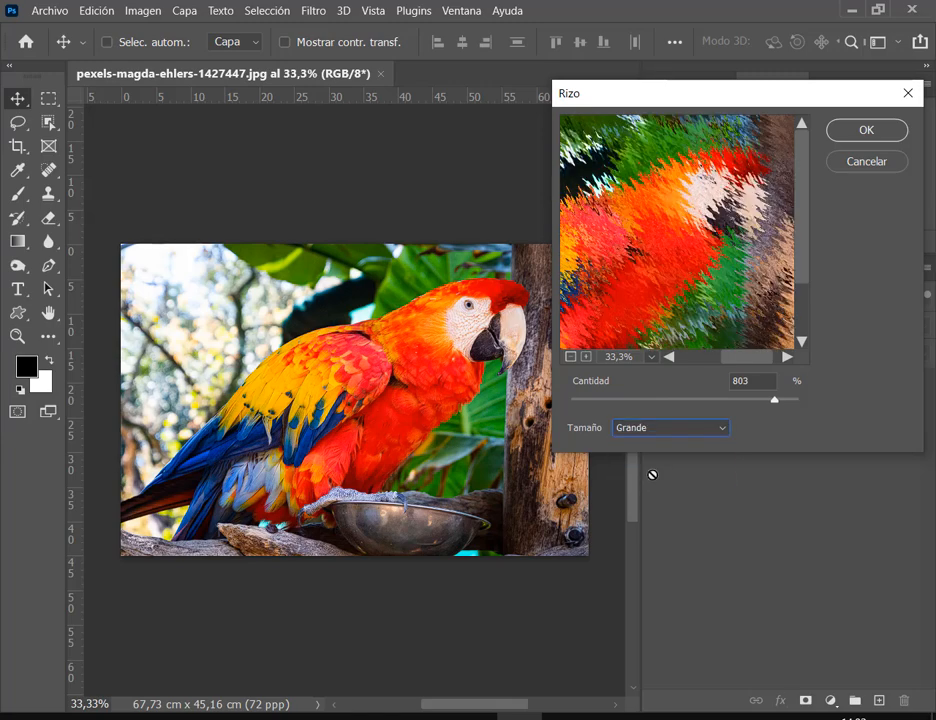
Step: Lower the Rizo amount to 485% and set the ripple size to Pequeño
click(744, 401)
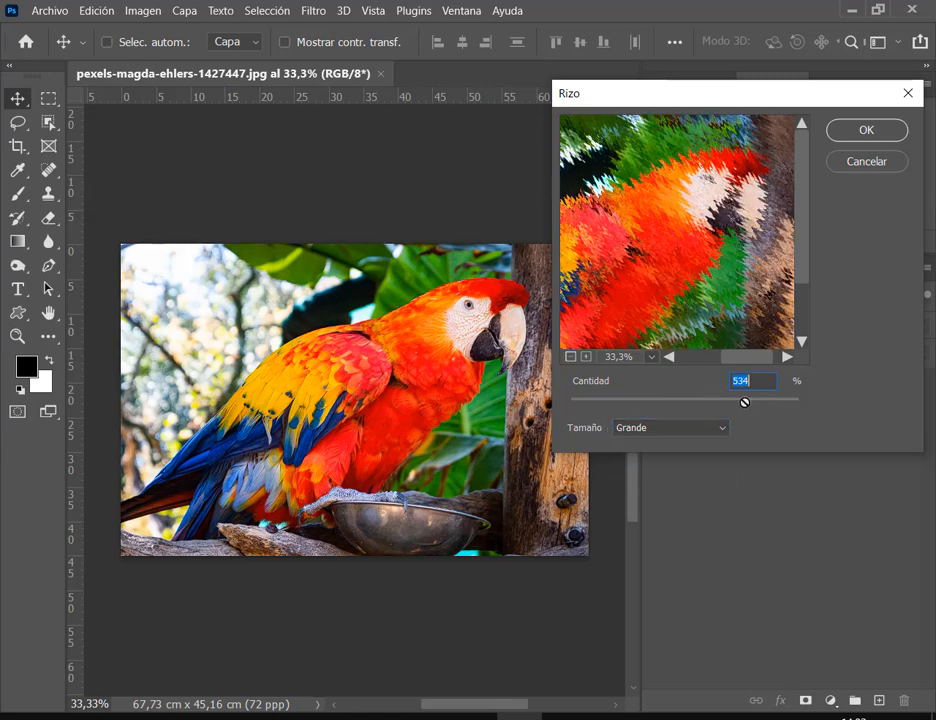
mouse_move(738, 399)
mouse_down()
mouse_move(679, 395)
mouse_move(742, 403)
mouse_up()
click(706, 428)
click(673, 445)
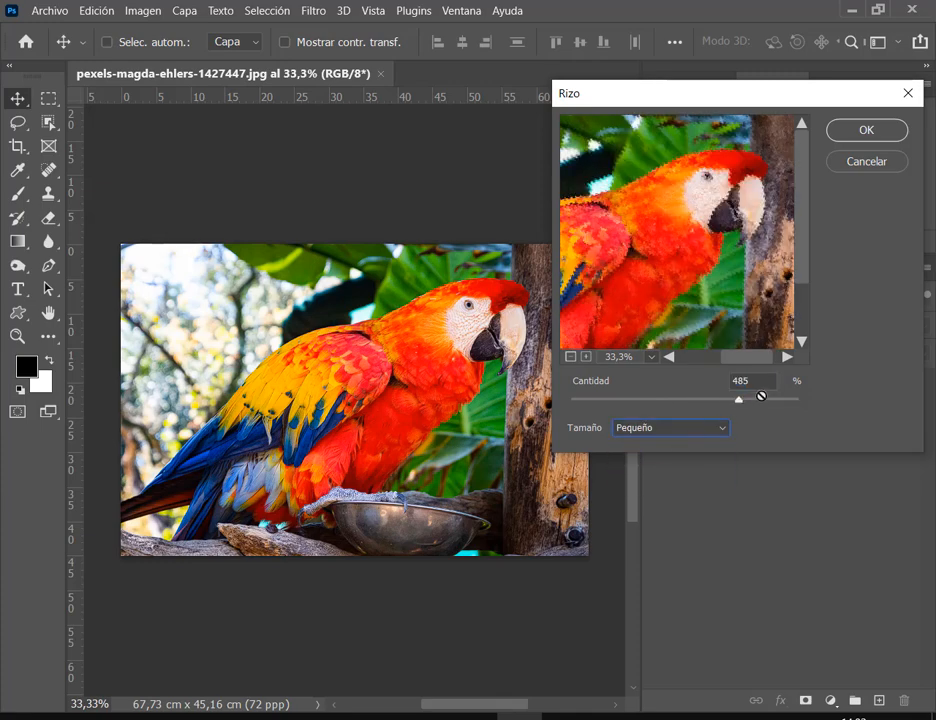
Step: Apply the Rizo filter to the parrot photo with size Mediano and an amount of 779%
click(706, 427)
click(660, 464)
click(772, 399)
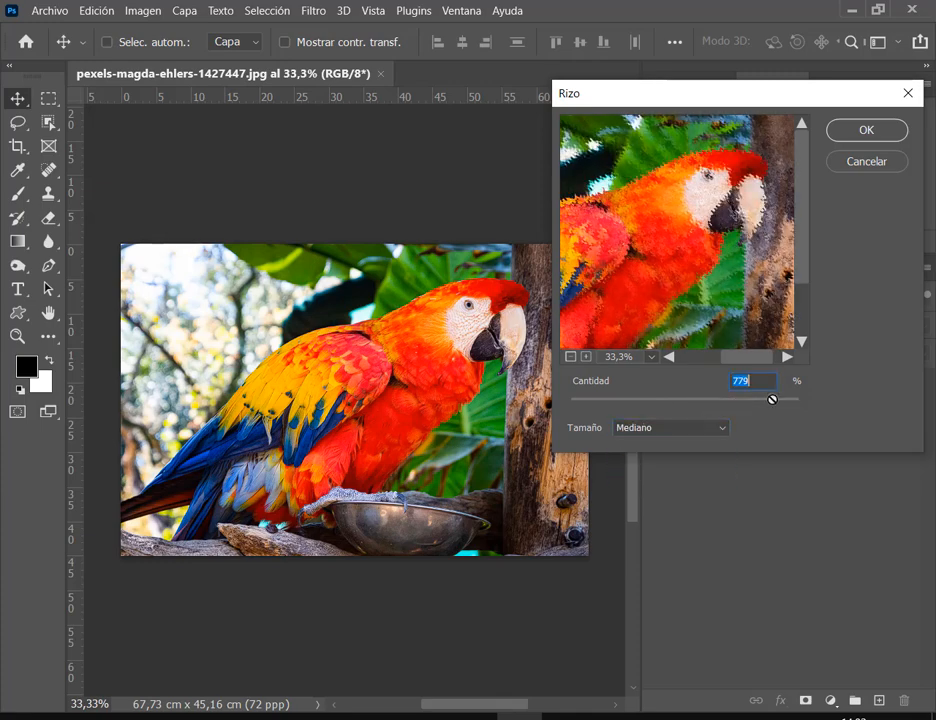
click(870, 131)
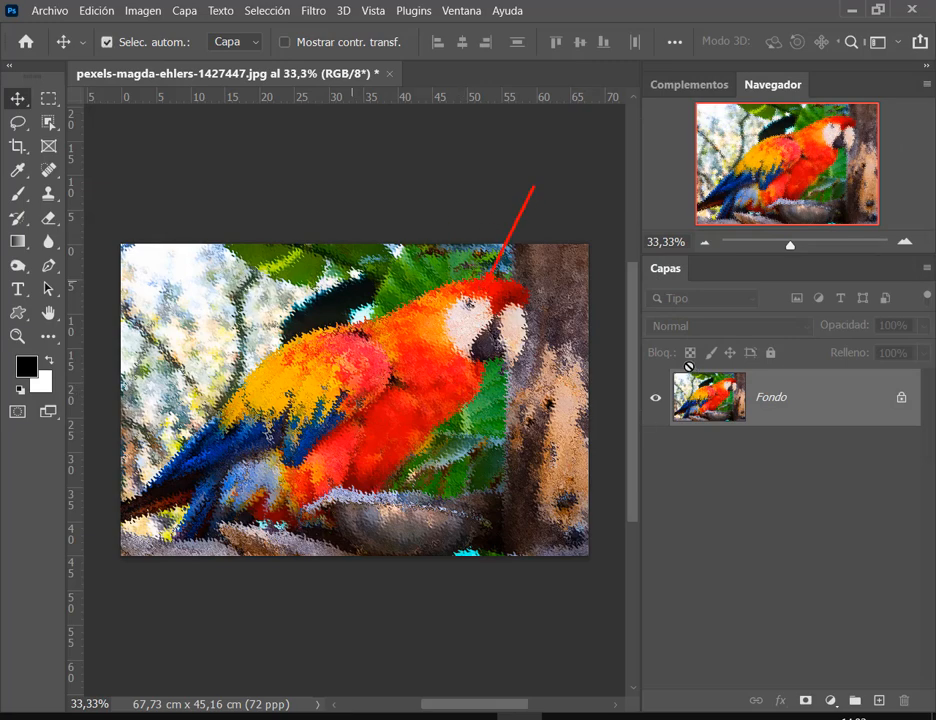
Step: Mark the Fondo layer with a rectangle, then undo the Rizo filter on the parrot photo
drag(660, 362, 827, 448)
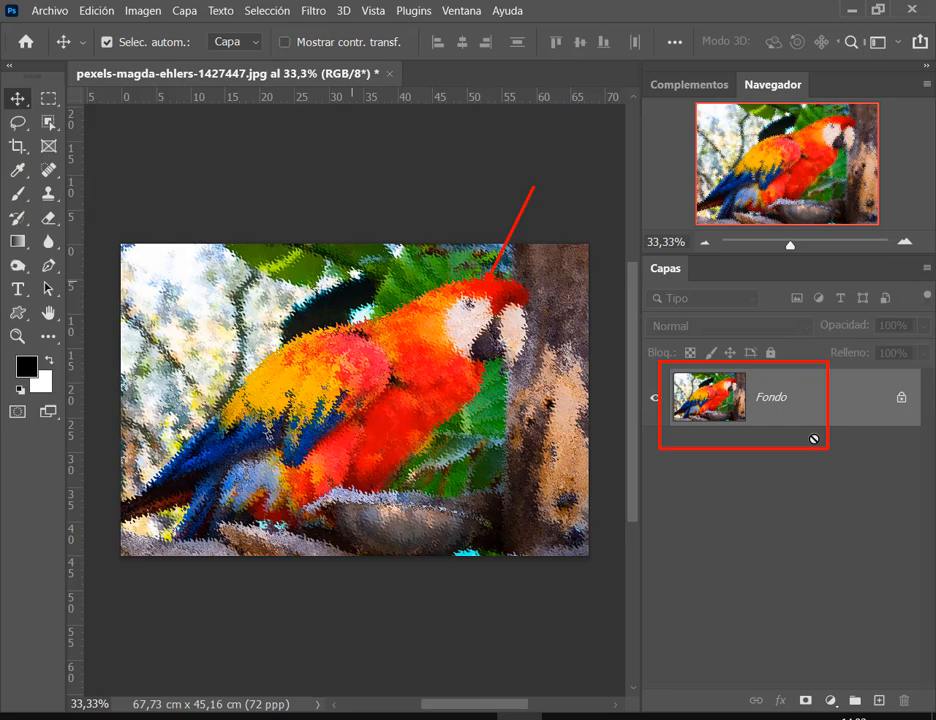
key(ctrl+z)
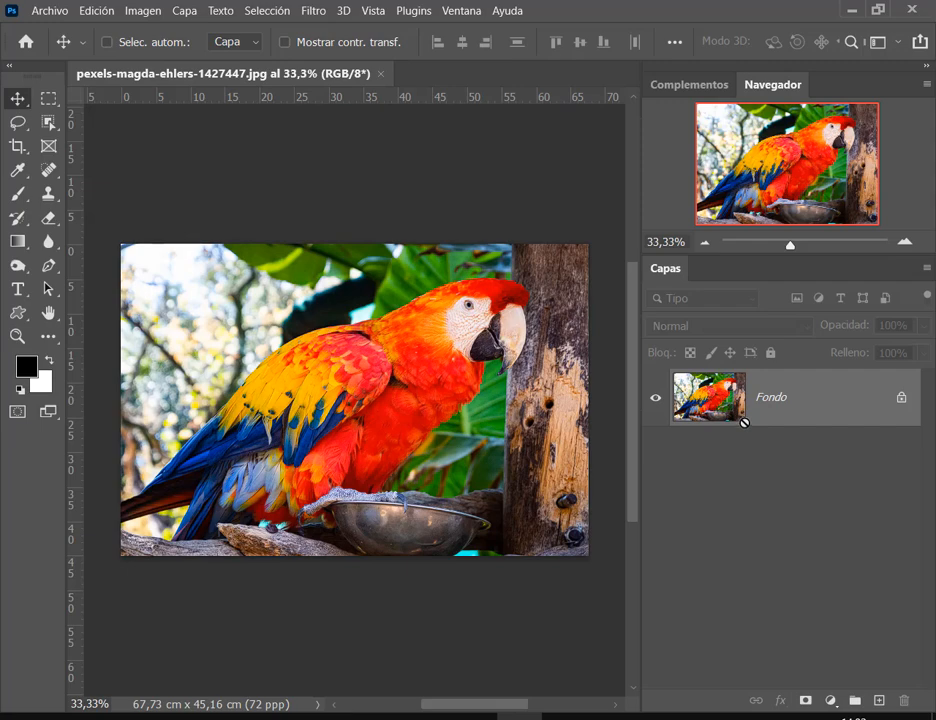
Step: Duplicate the Fondo layer to show a backup copy, then delete the duplicate
key(ctrl+j)
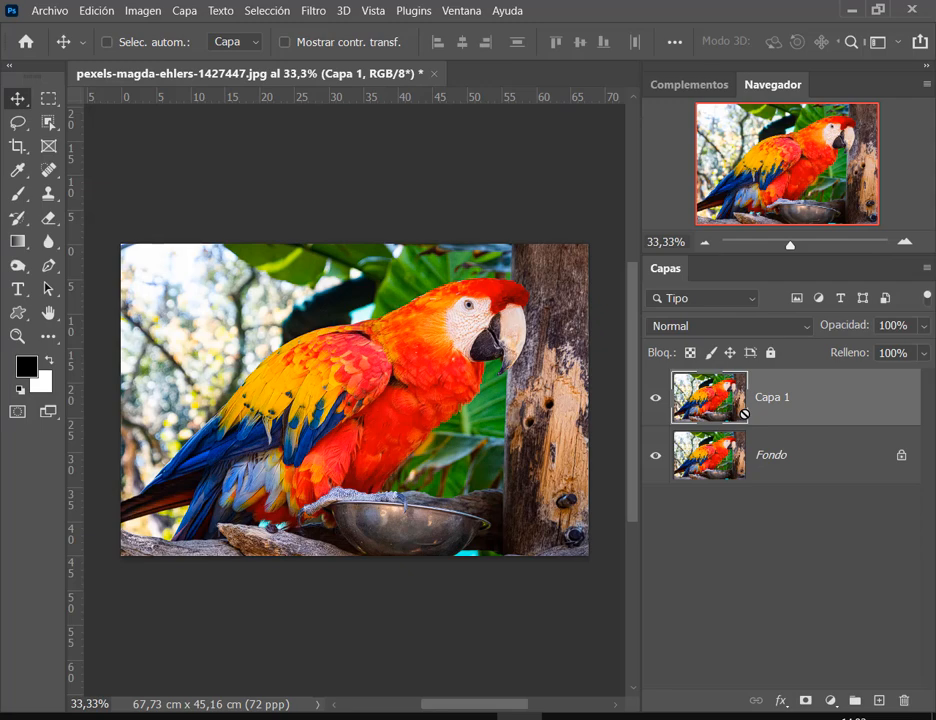
click(185, 11)
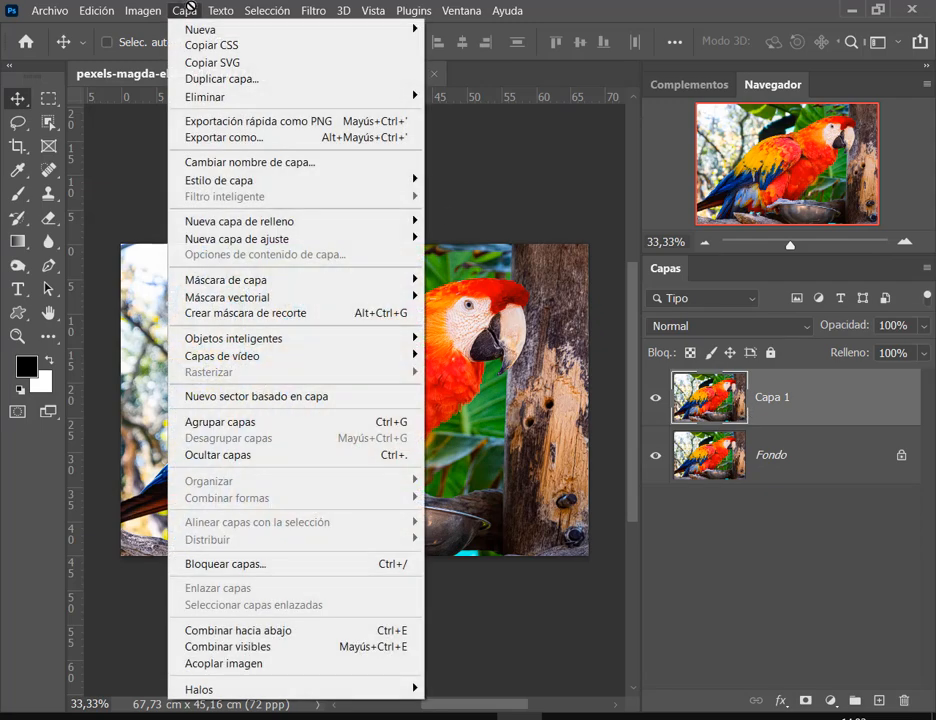
click(595, 5)
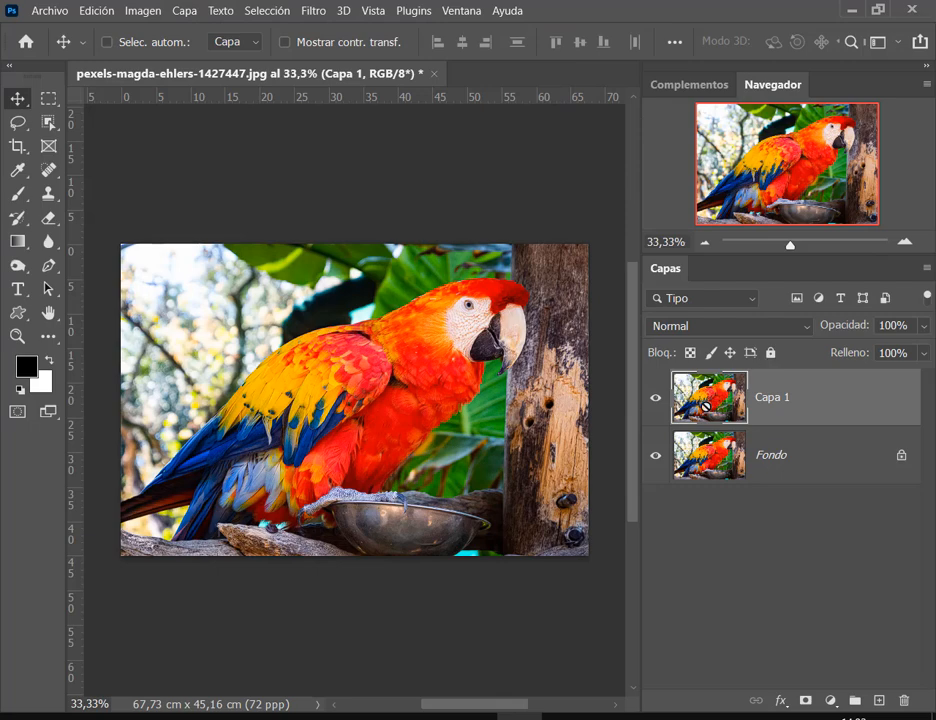
drag(713, 402, 904, 700)
Step: Unlock the Fondo layer and convert it into a smart object
right_click(804, 409)
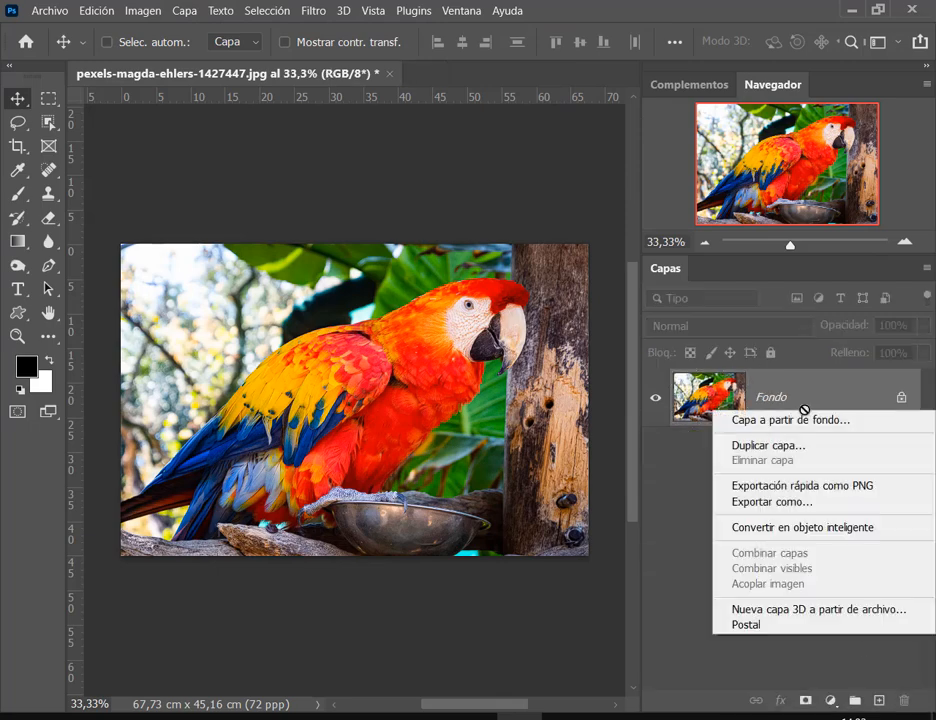
click(837, 404)
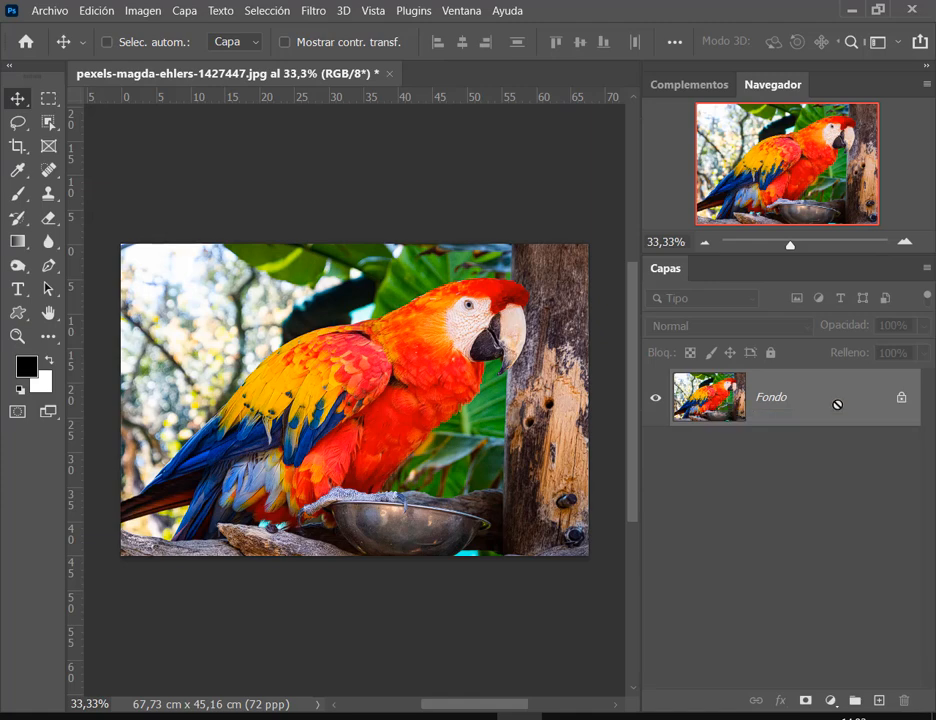
click(900, 399)
right_click(729, 399)
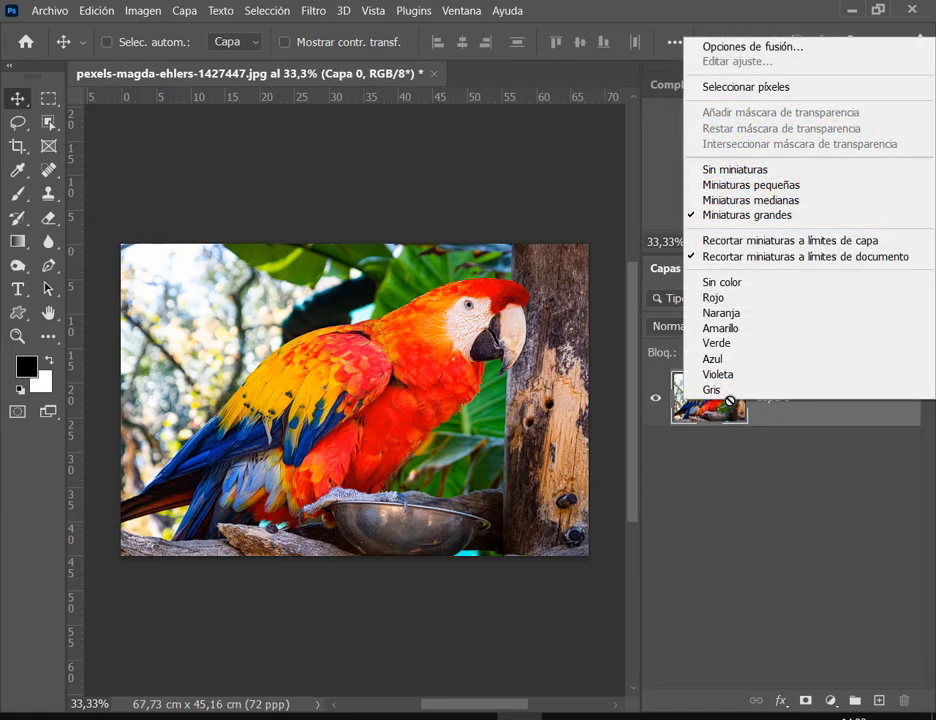
right_click(777, 408)
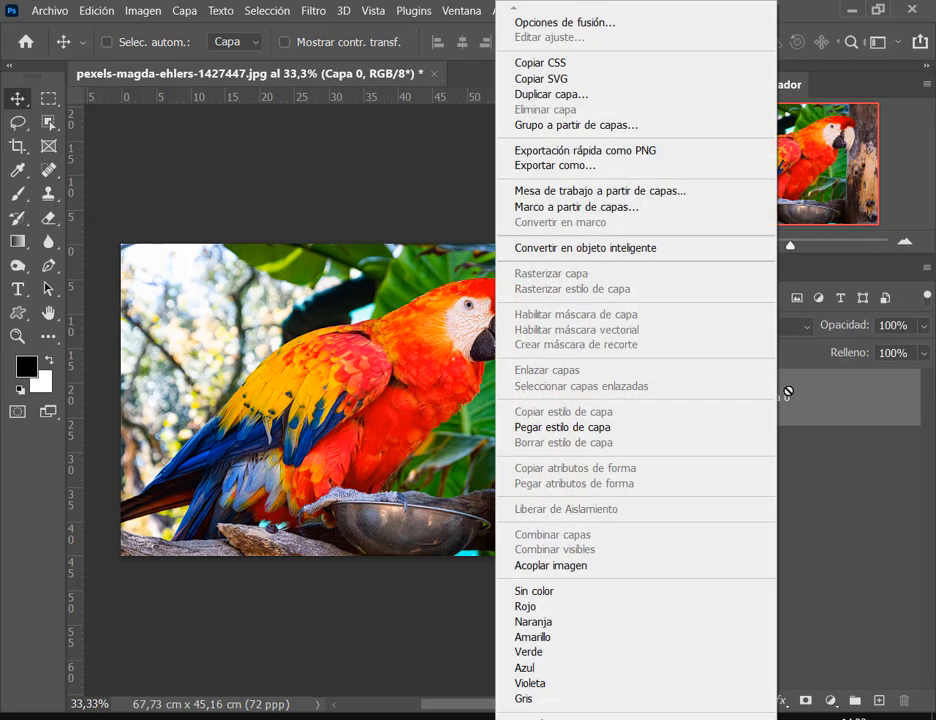
click(648, 247)
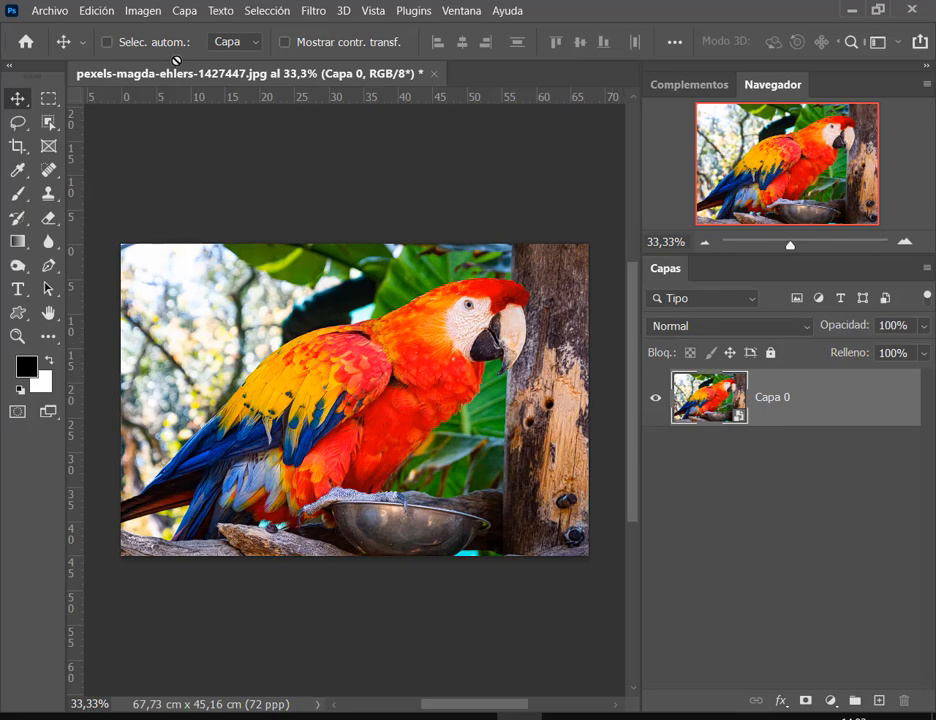
Step: Apply the Rizo filter to the Capa 0 smart object at 901% with size Mediano, then mark its smart filter entry
click(312, 10)
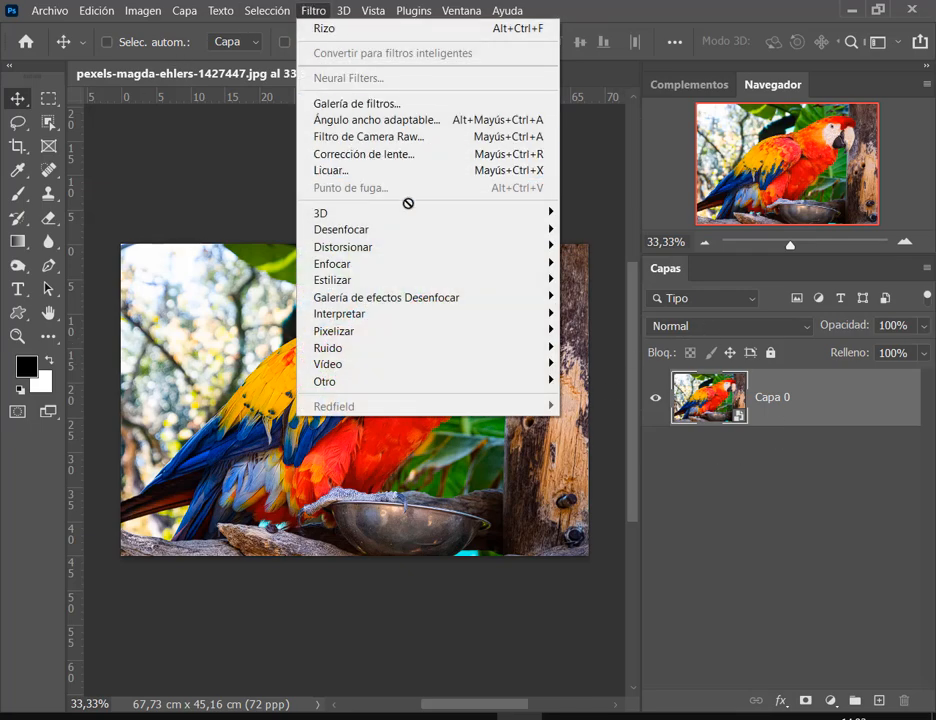
mouse_move(399, 246)
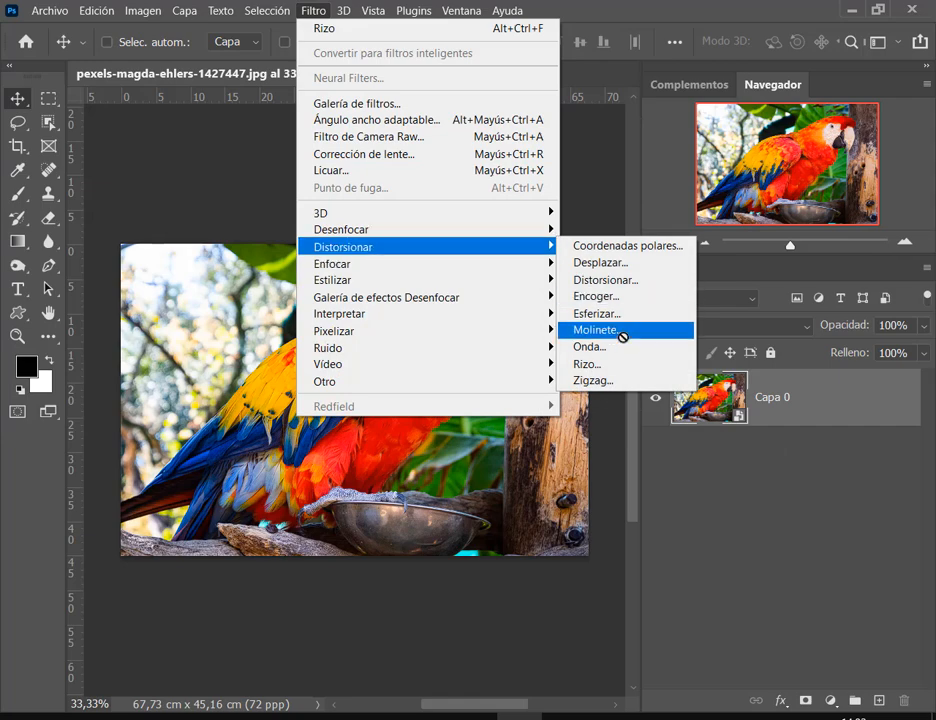
click(593, 363)
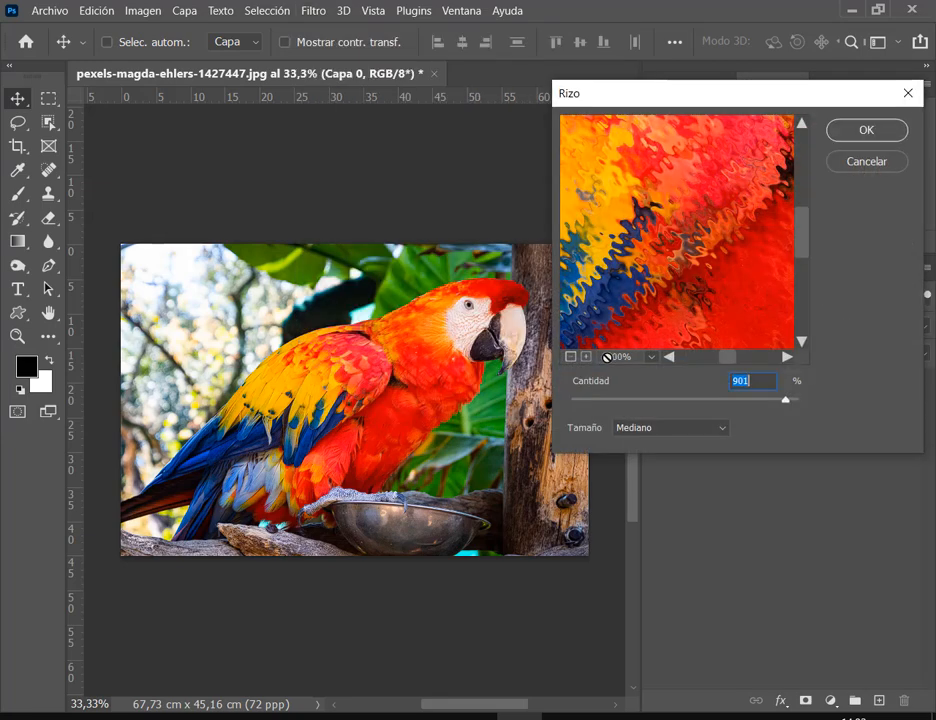
click(866, 131)
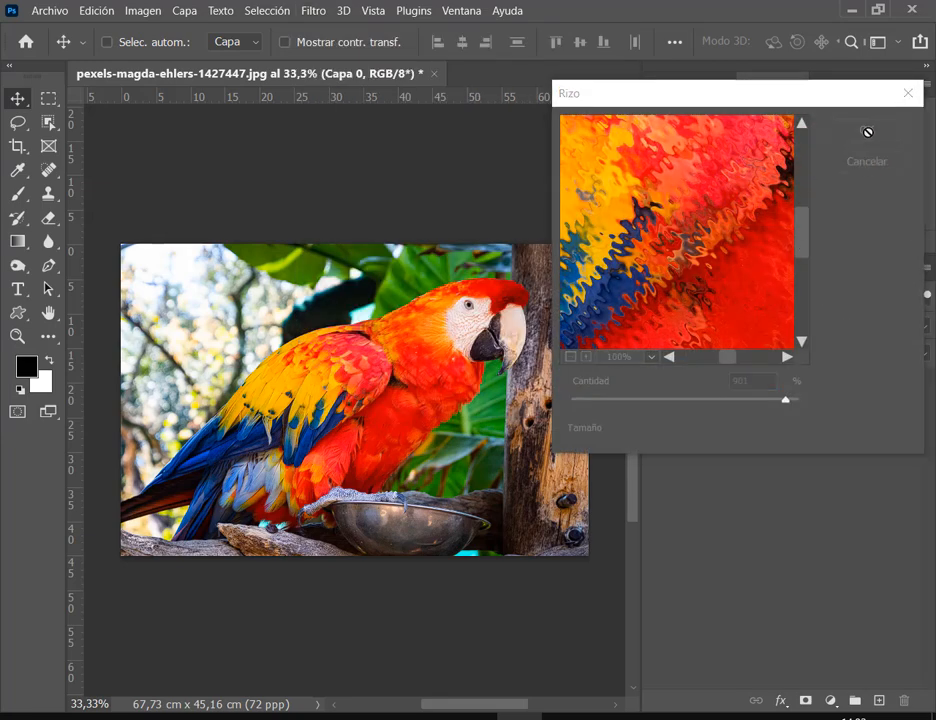
key(ctrl)
mouse_move(680, 424)
mouse_down()
mouse_move(908, 507)
mouse_move(891, 509)
mouse_up()
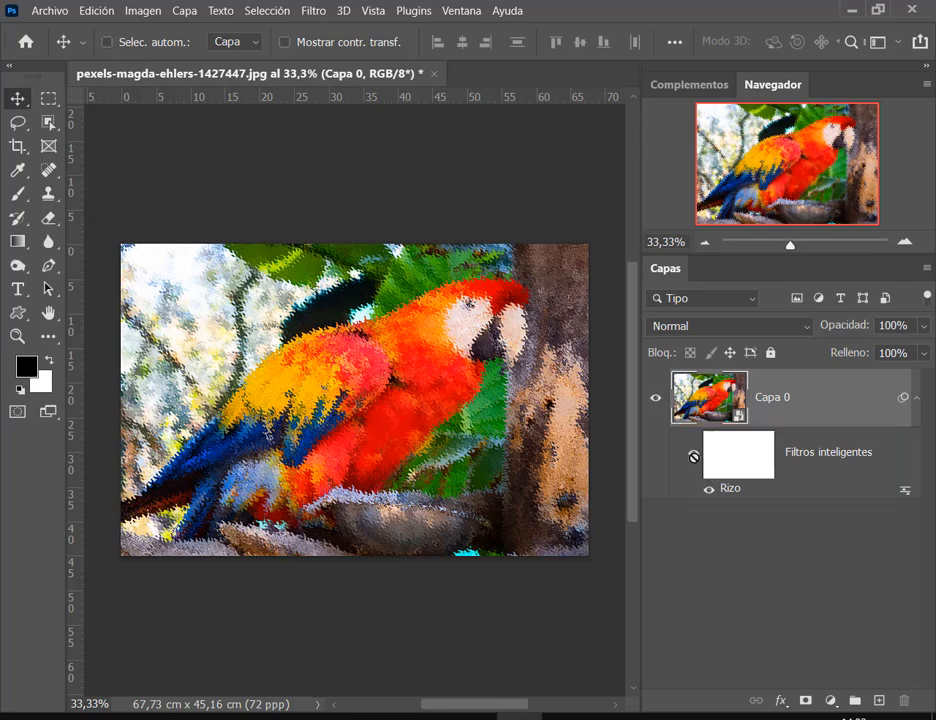
Step: Toggle the smart filters off and back on, then inspect the Rizo filter's blending options without changing them
click(693, 455)
click(693, 455)
double_click(906, 491)
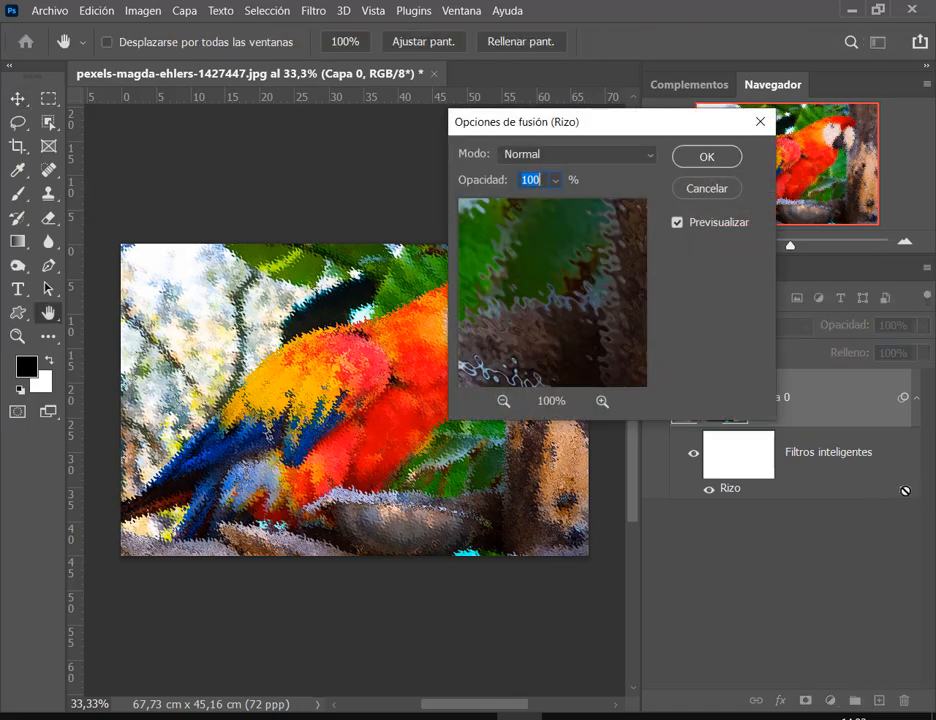
click(707, 187)
Step: Reopen the Rizo smart filter's settings and set its amount to 151%, checking the preview over the parrot's head
double_click(735, 490)
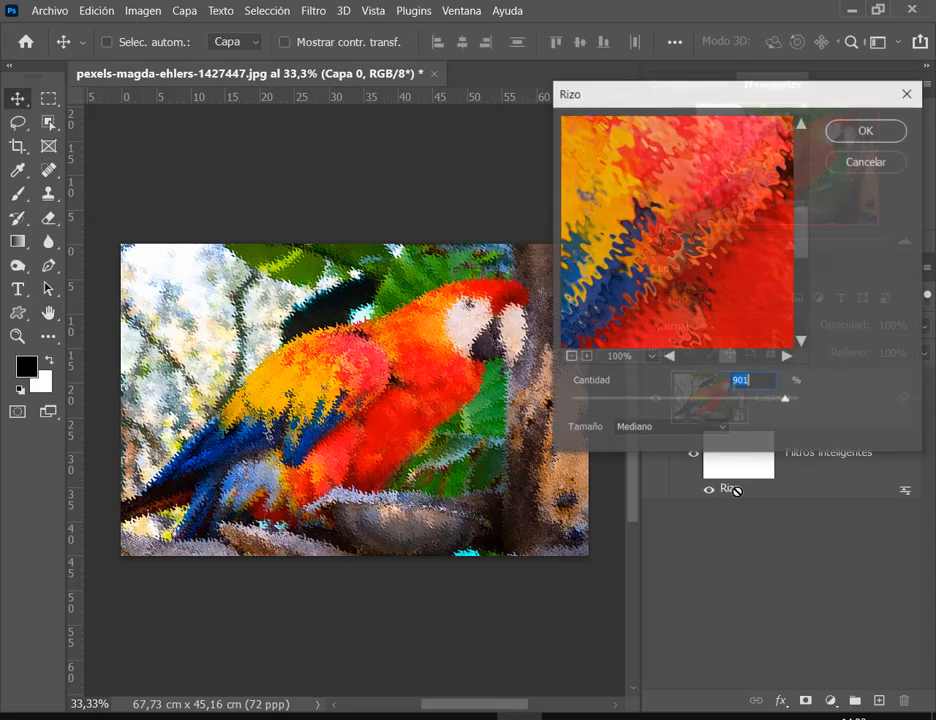
click(888, 138)
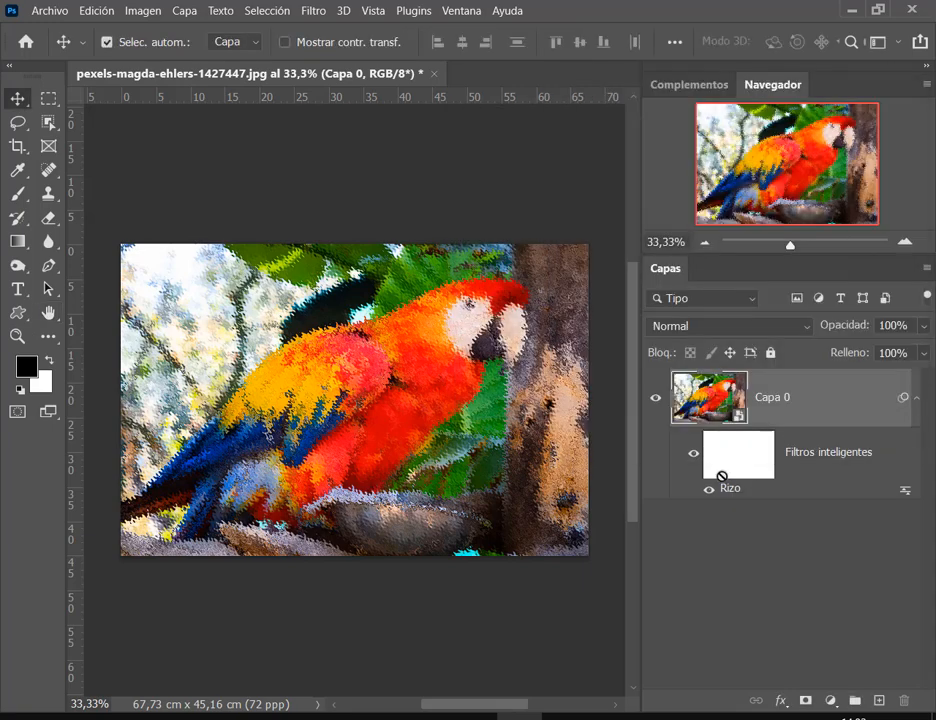
double_click(733, 490)
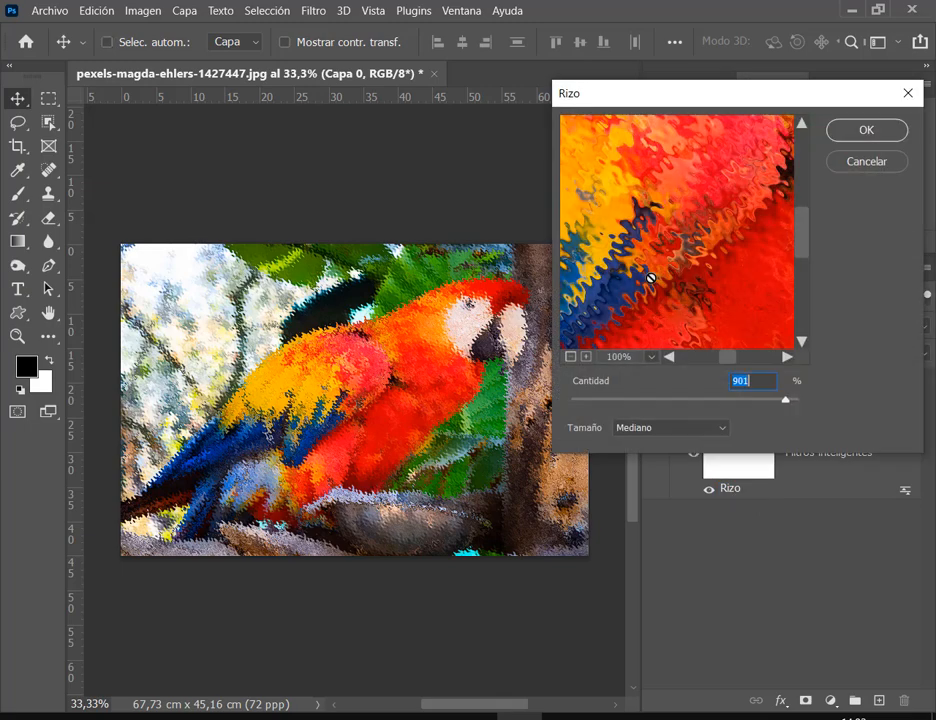
click(754, 400)
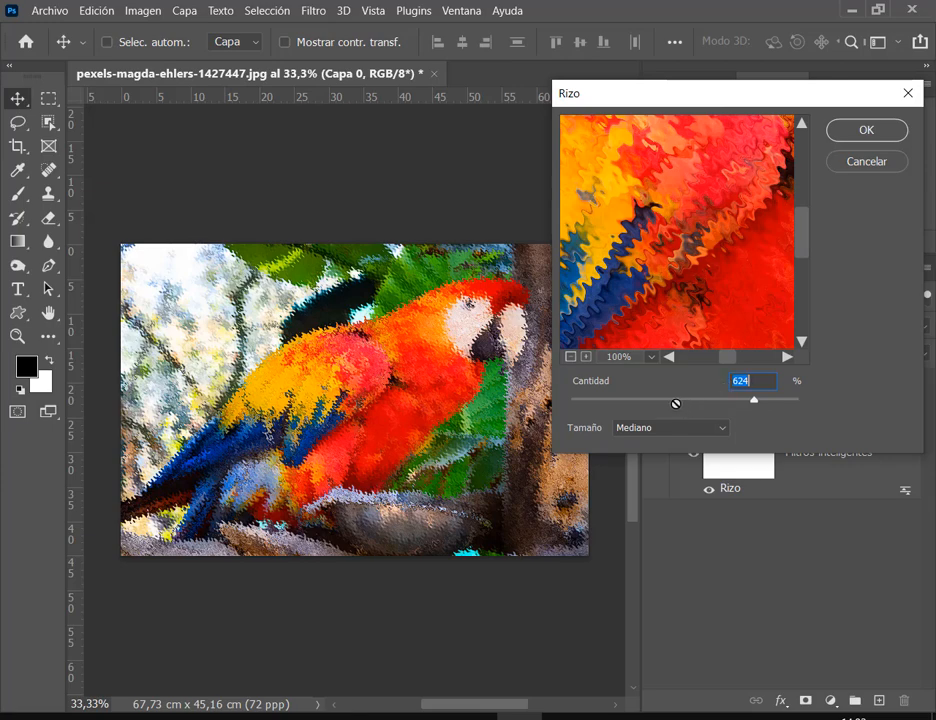
click(702, 400)
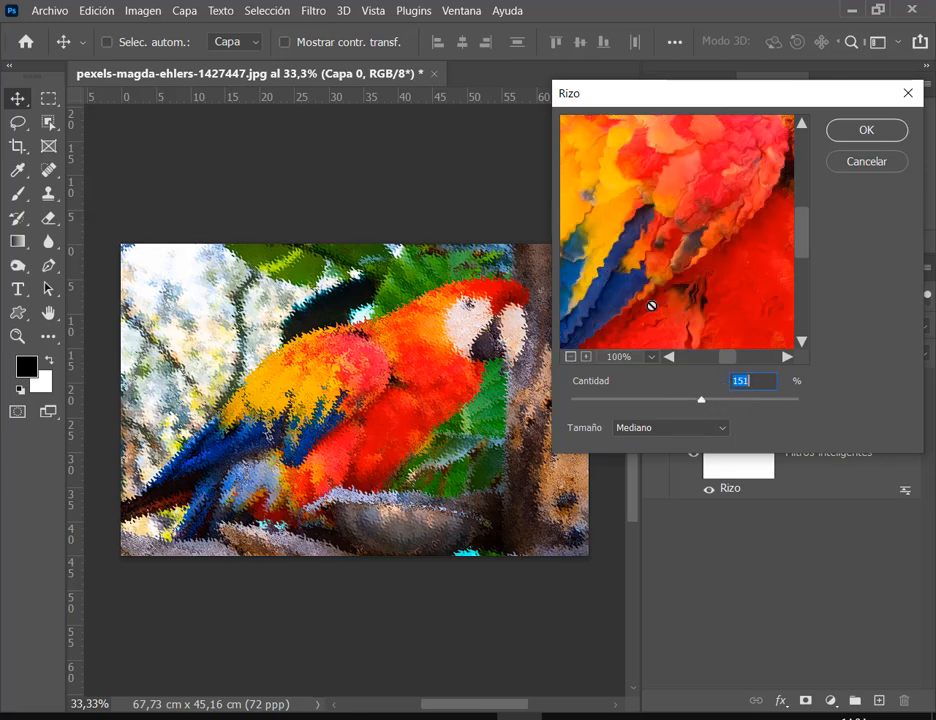
drag(757, 203, 580, 305)
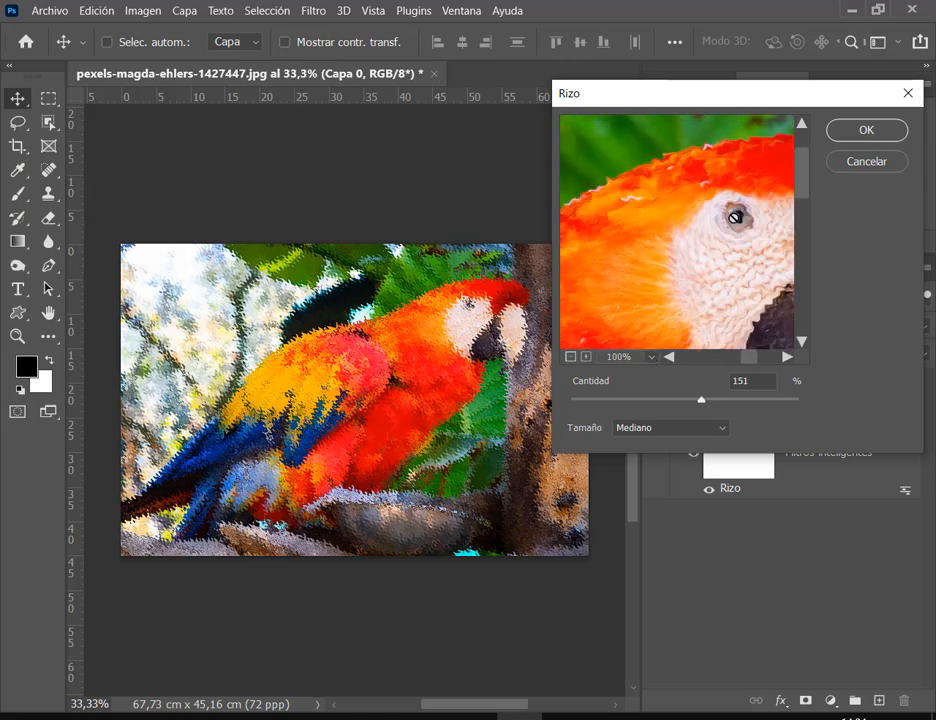
drag(707, 240, 565, 228)
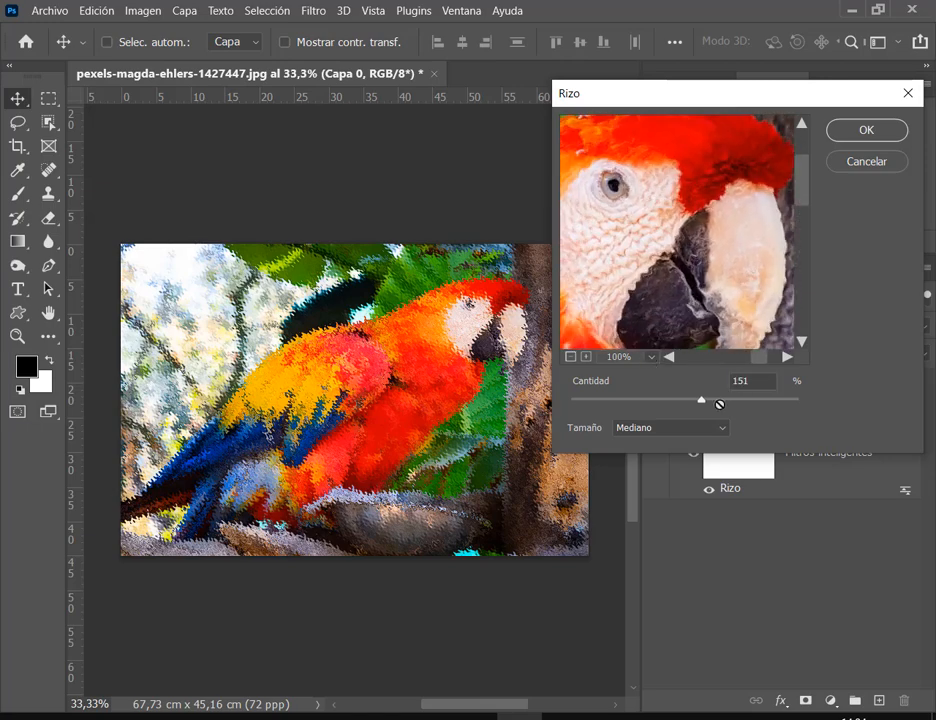
click(866, 129)
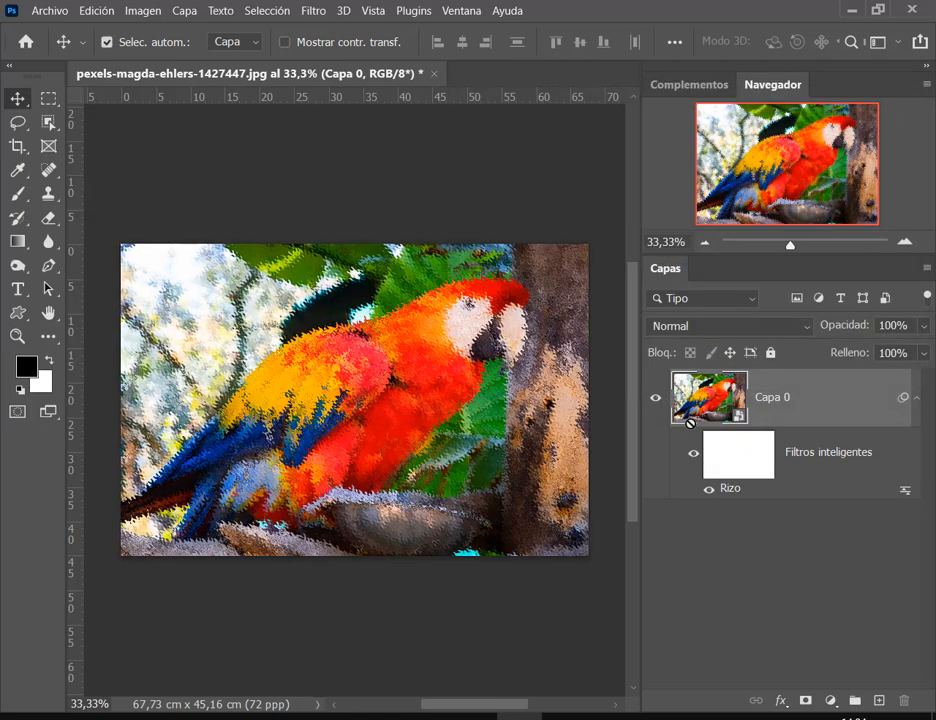
Step: Delete the filter mask and the smart filters from Capa 0
drag(742, 478, 904, 701)
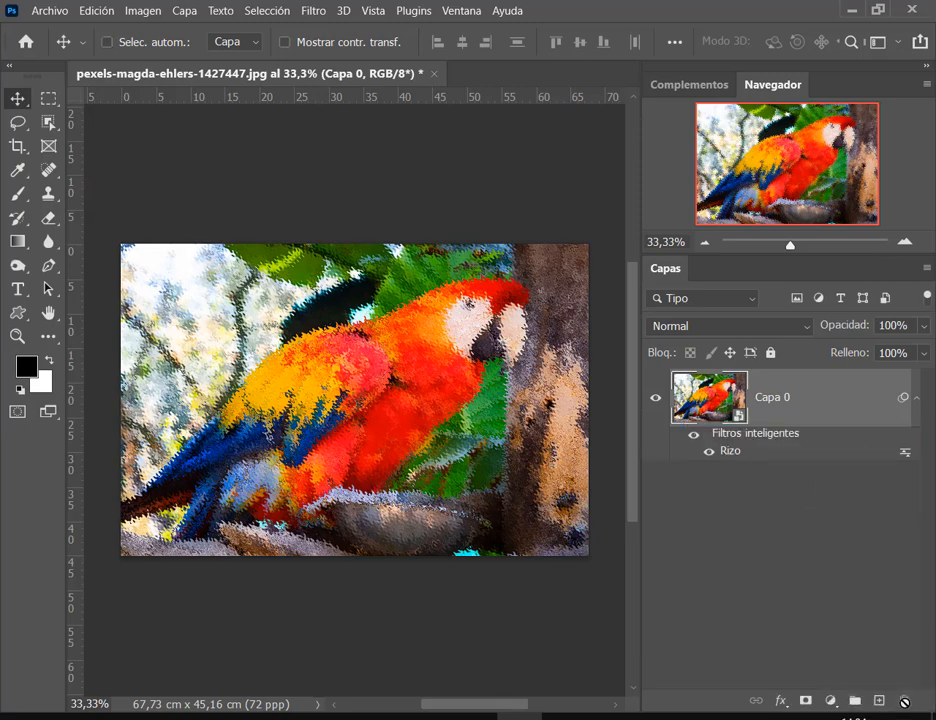
drag(778, 445, 903, 701)
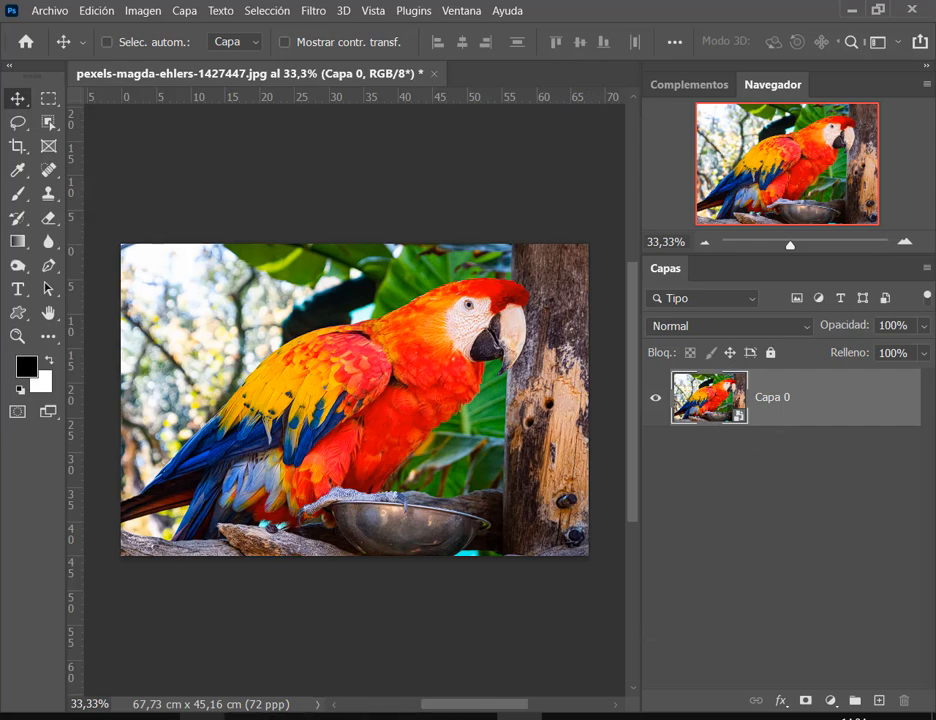
Step: Switch to the Google Meet call to check the chat messages, and return to the parrot photo in Photoshop
mouse_move(245, 715)
click(143, 633)
click(480, 8)
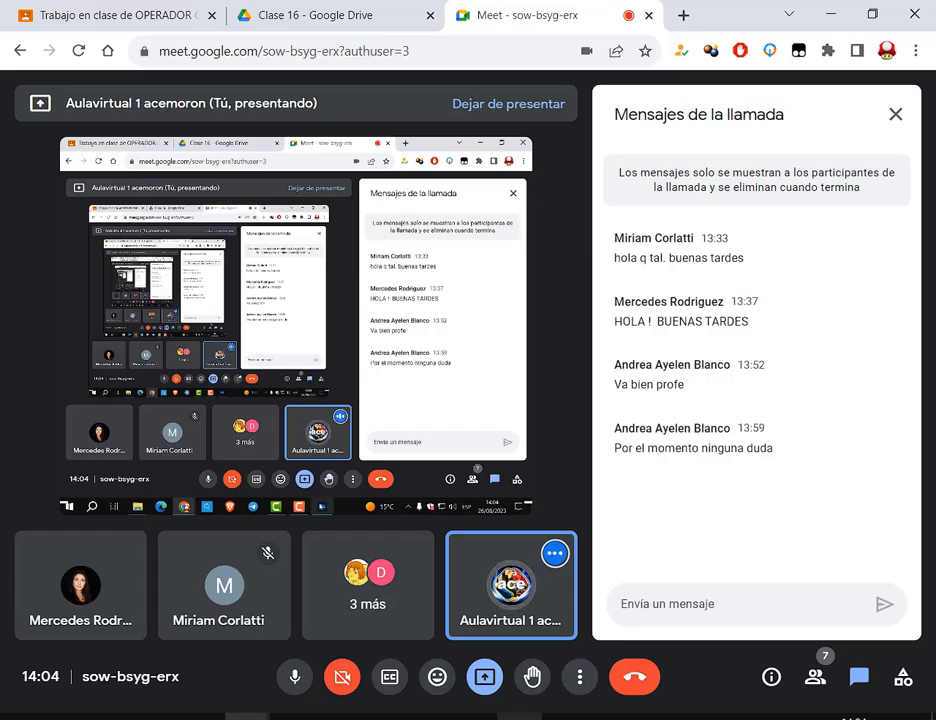
key(alt+Tab)
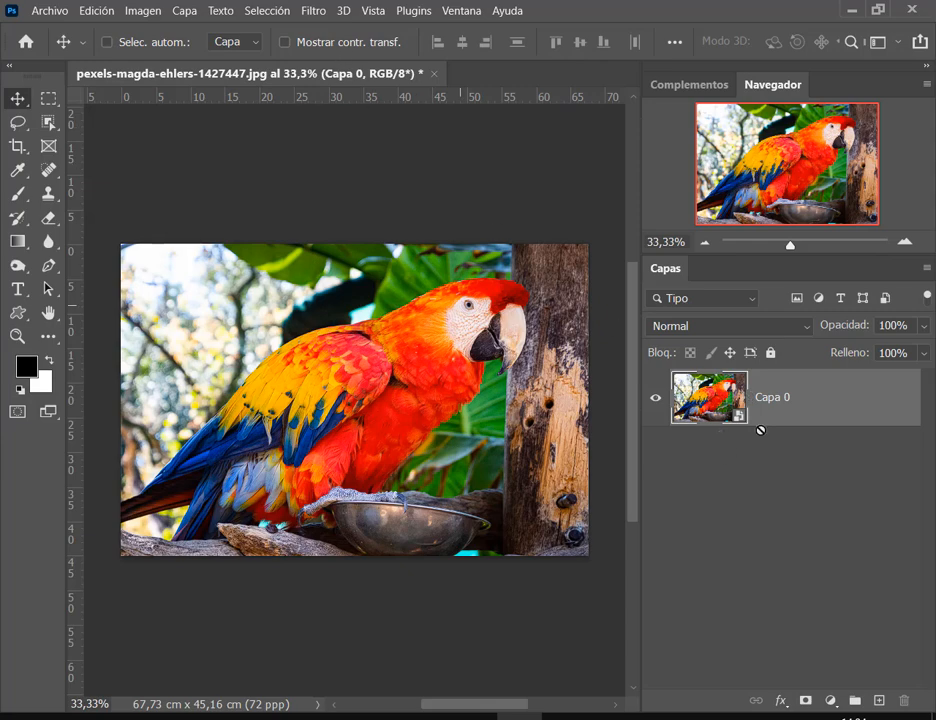
Step: Apply the Rizo filter to Capa 0 again as a smart filter with size Mediano and an amount of 485%
click(308, 11)
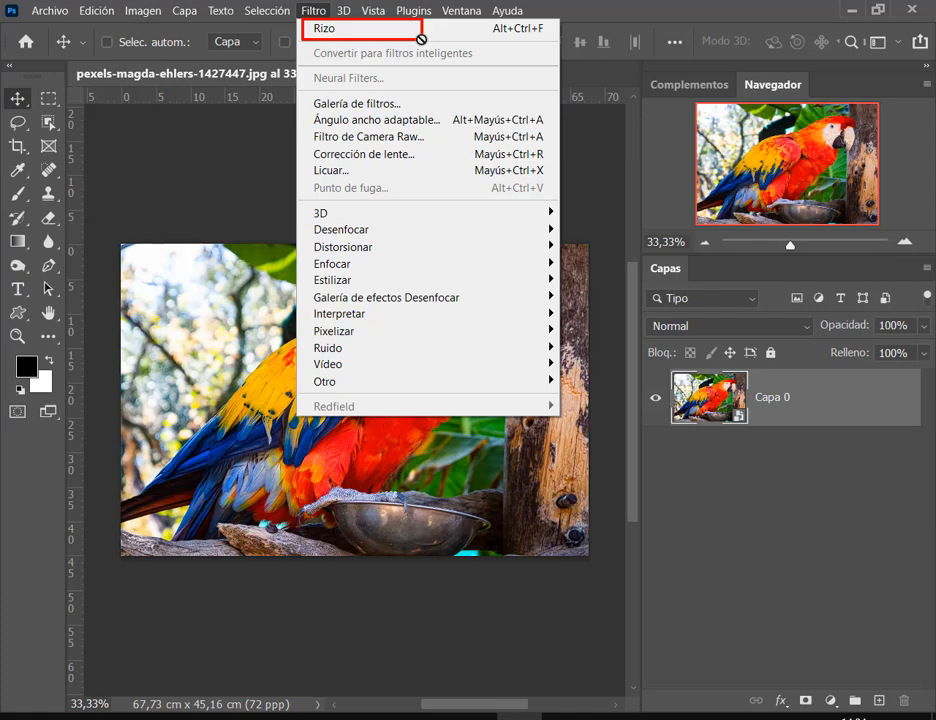
drag(499, 41, 421, 32)
key(Escape)
click(321, 11)
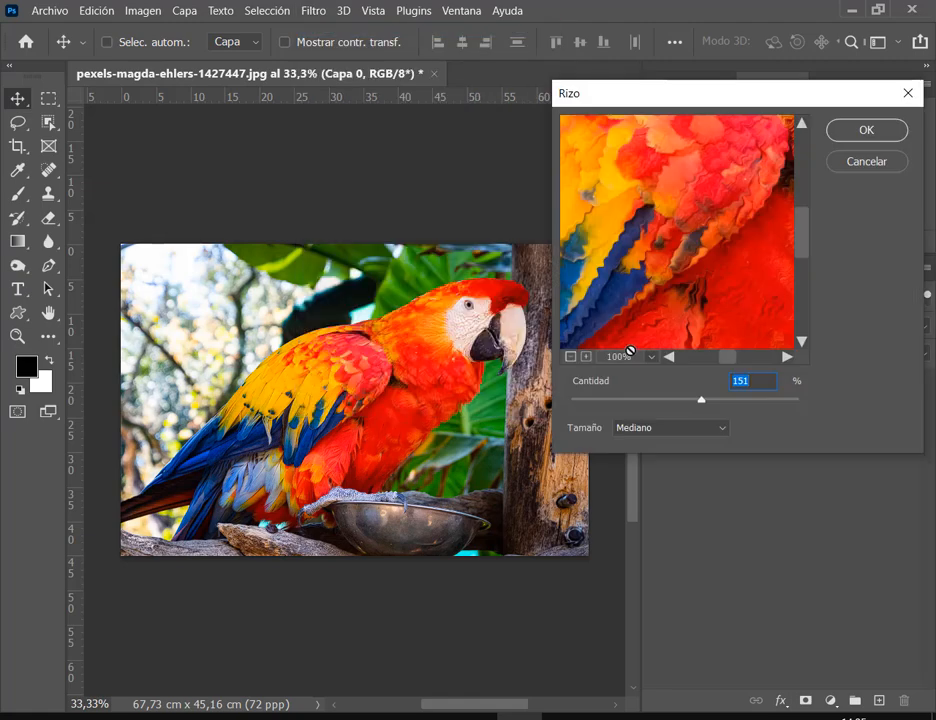
drag(748, 191, 672, 325)
drag(742, 166, 580, 258)
drag(774, 147, 705, 350)
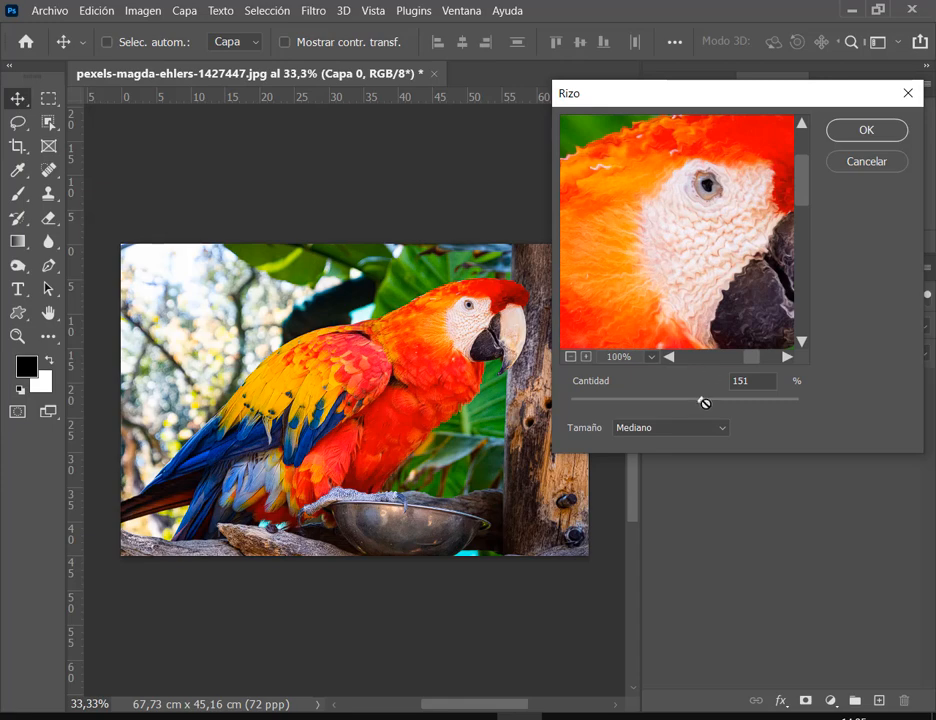
click(739, 397)
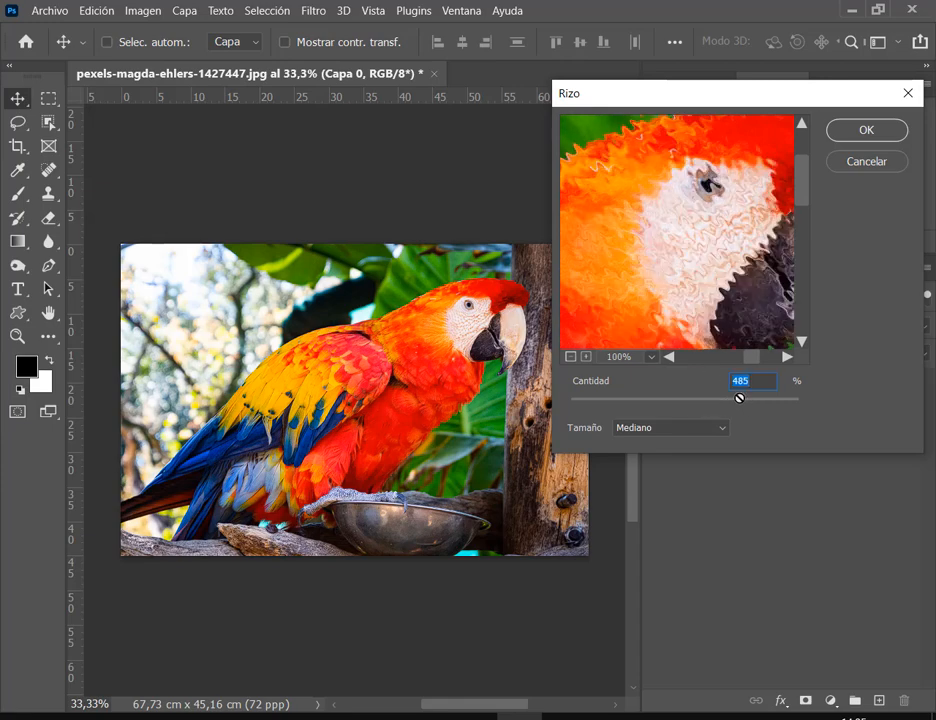
click(841, 128)
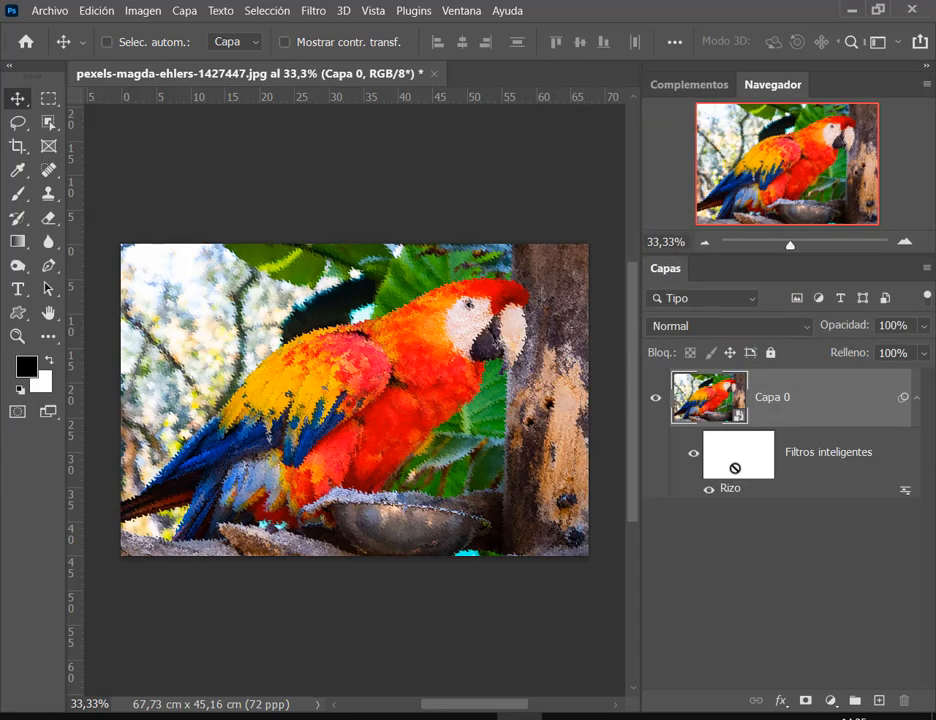
Step: Select the smart filter mask and set up the Eraser with a 194 px brush at 0% hardness
click(735, 453)
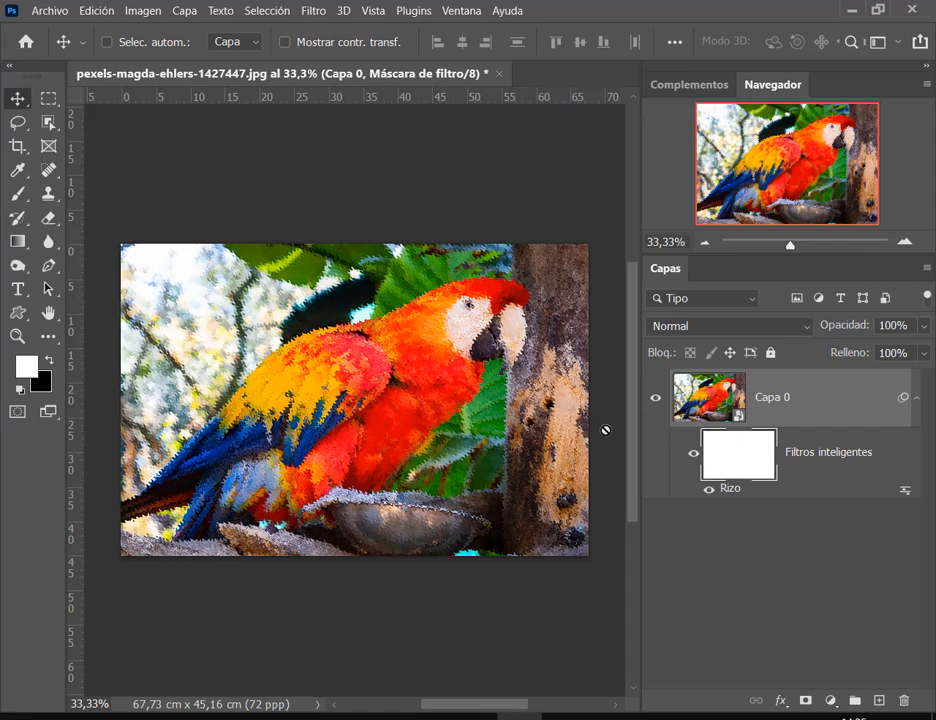
click(48, 217)
alt+right_click(391, 378)
right_click(418, 377)
drag(566, 371, 497, 371)
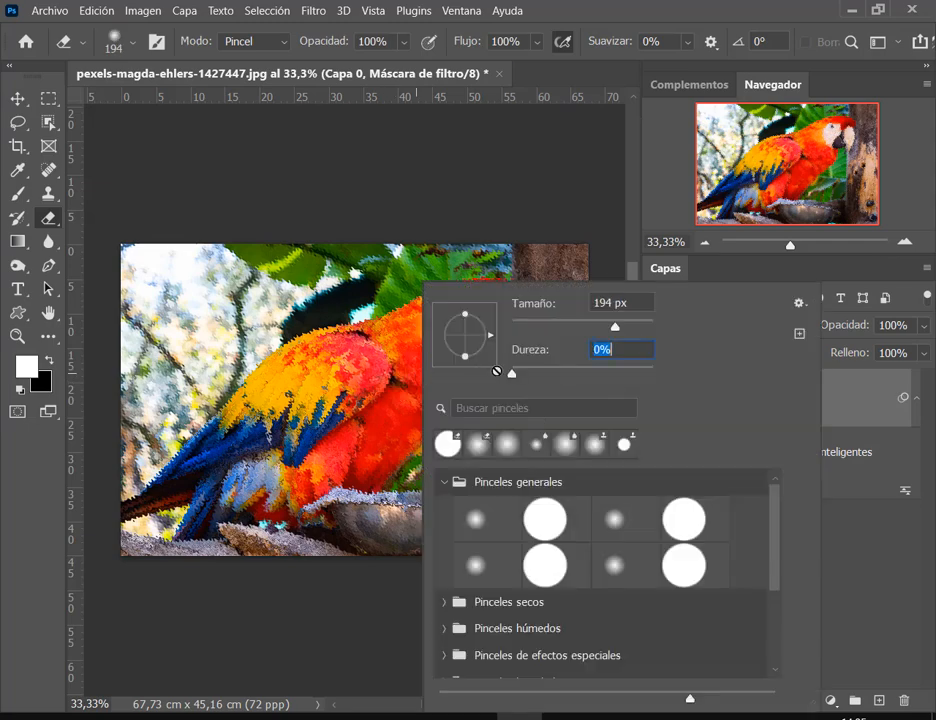
key(Return)
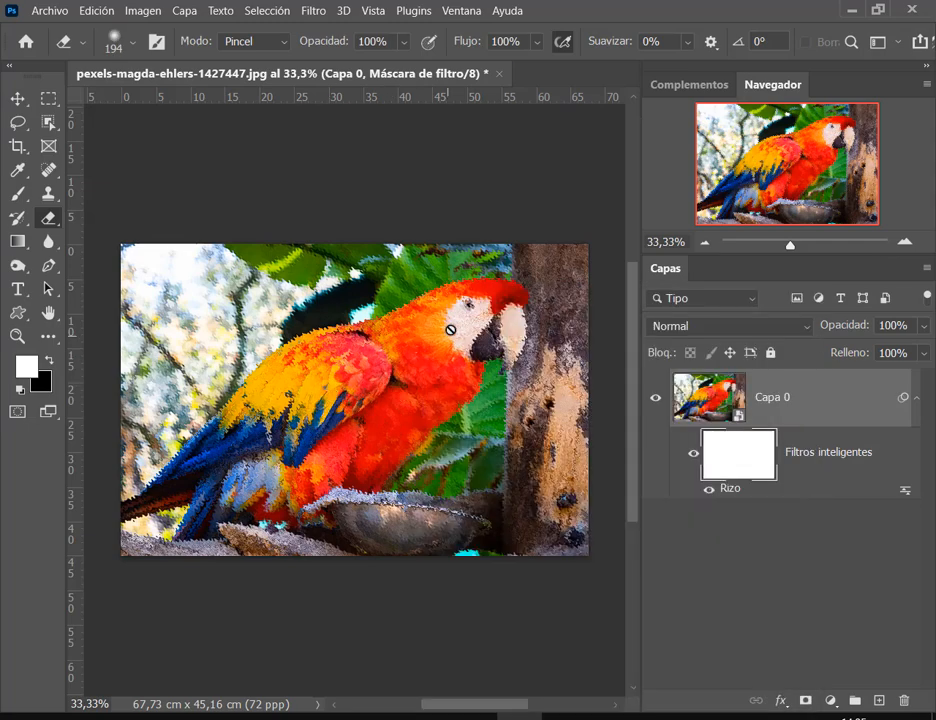
Step: Erase the filter mask over the parrot's head, chest and wing, using a 50 px eraser around the beak
mouse_move(480, 327)
mouse_down()
mouse_move(466, 315)
mouse_move(471, 333)
mouse_move(496, 333)
mouse_move(448, 313)
mouse_up()
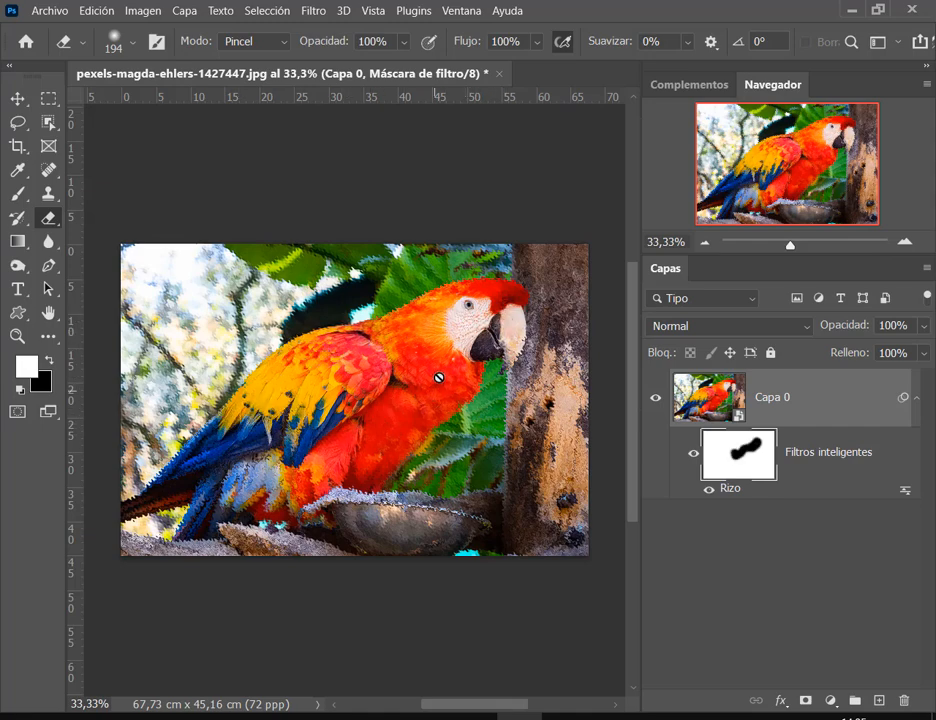
drag(485, 320, 494, 330)
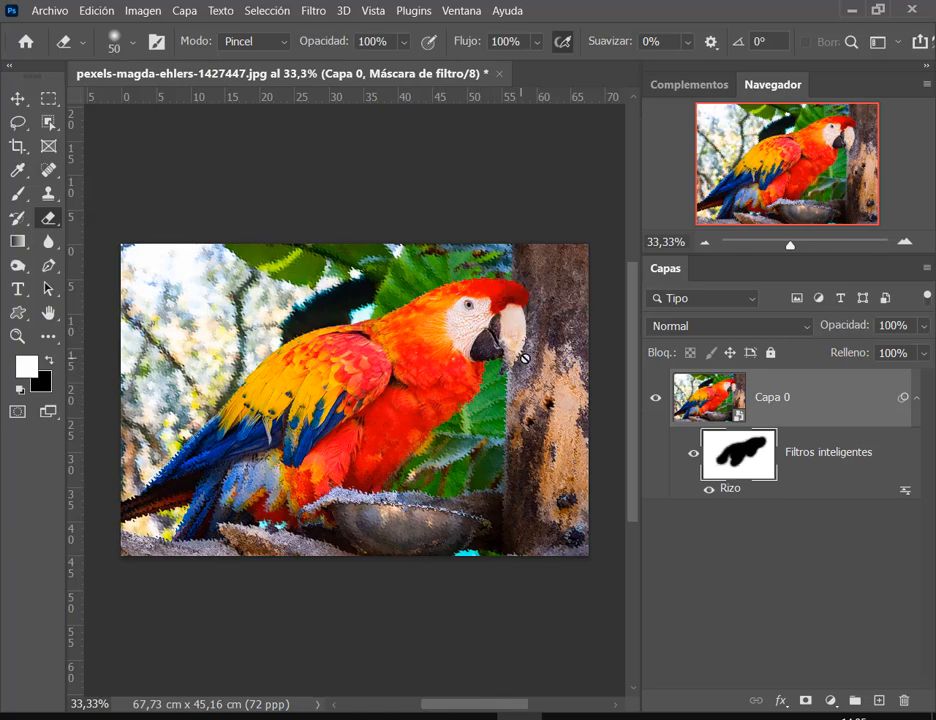
scroll(481, 330, up, 5)
mouse_move(476, 345)
mouse_down()
mouse_move(472, 409)
mouse_move(443, 450)
mouse_move(497, 372)
mouse_move(526, 305)
mouse_move(493, 387)
mouse_move(440, 342)
mouse_move(375, 392)
mouse_move(318, 367)
mouse_up()
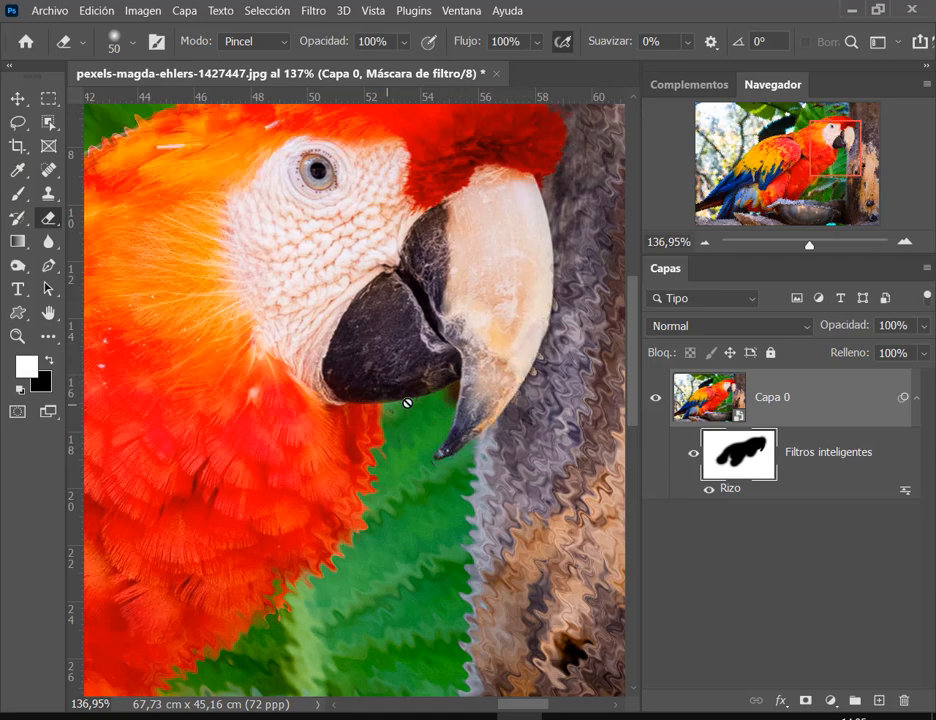
scroll(400, 398, down, 3)
drag(262, 395, 466, 313)
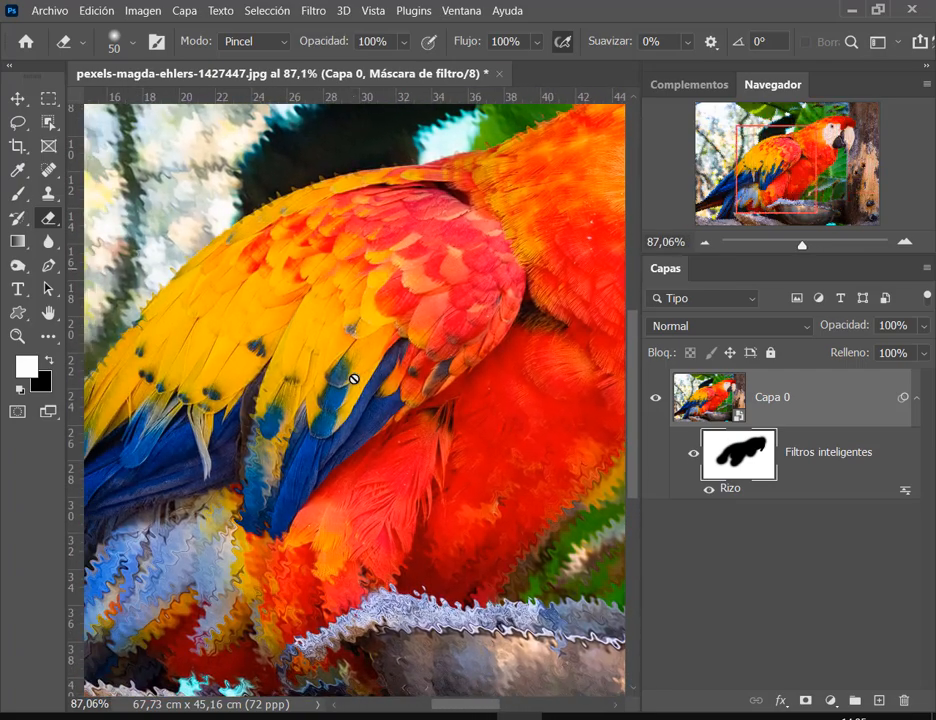
drag(353, 380, 391, 376)
scroll(389, 376, down, 3)
scroll(554, 321, up, 2)
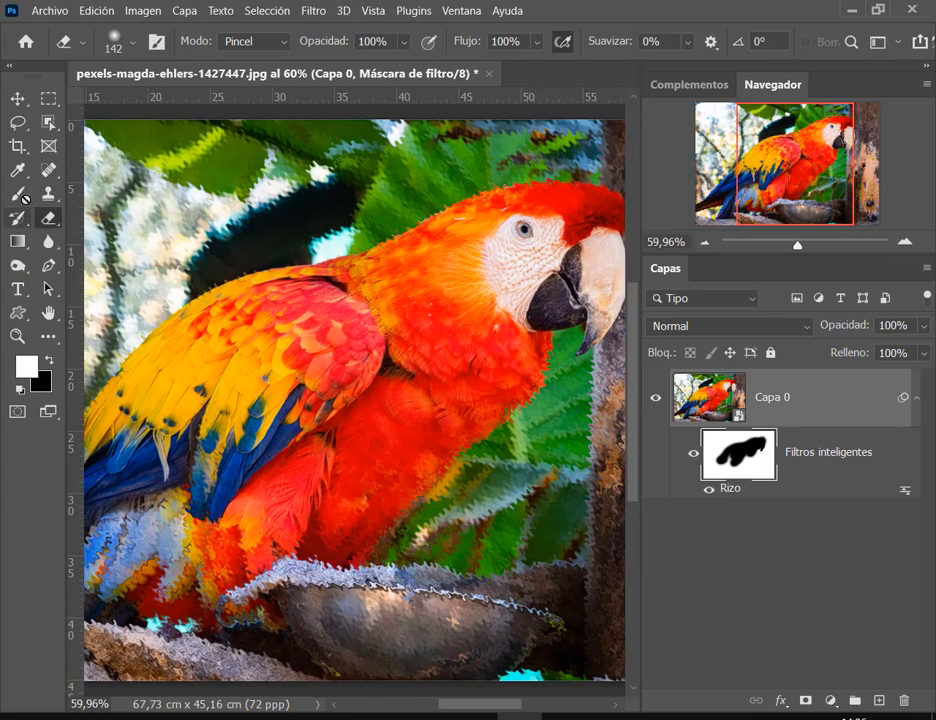
Step: Paint the filter mask over the wing in white with a 199 px Brush at 22% opacity
key(b)
scroll(324, 382, right, 3)
mouse_move(199, 416)
mouse_down()
mouse_move(381, 351)
mouse_move(284, 414)
mouse_move(312, 391)
mouse_move(385, 362)
mouse_move(296, 386)
mouse_move(228, 330)
mouse_move(251, 353)
mouse_move(148, 398)
mouse_move(153, 430)
mouse_move(211, 421)
mouse_move(187, 401)
mouse_up()
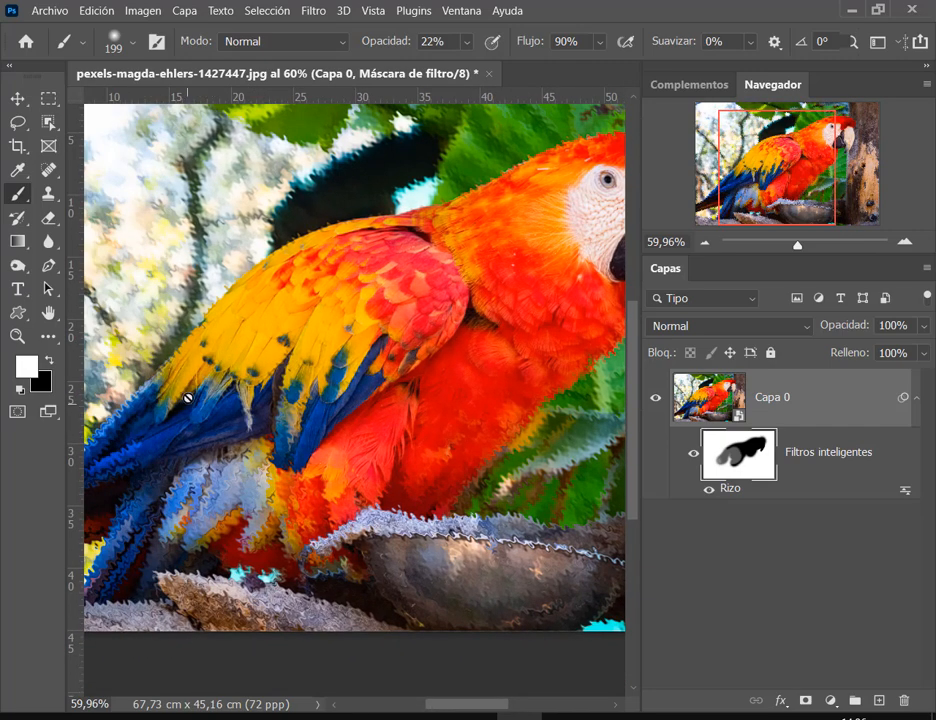
Step: Raise the Brush opacity to 100% and paint the mask white over the wing, chest and head to restore the Rizo effect
key(0)
mouse_move(340, 359)
mouse_down()
mouse_move(320, 297)
mouse_move(241, 325)
mouse_move(207, 320)
mouse_up()
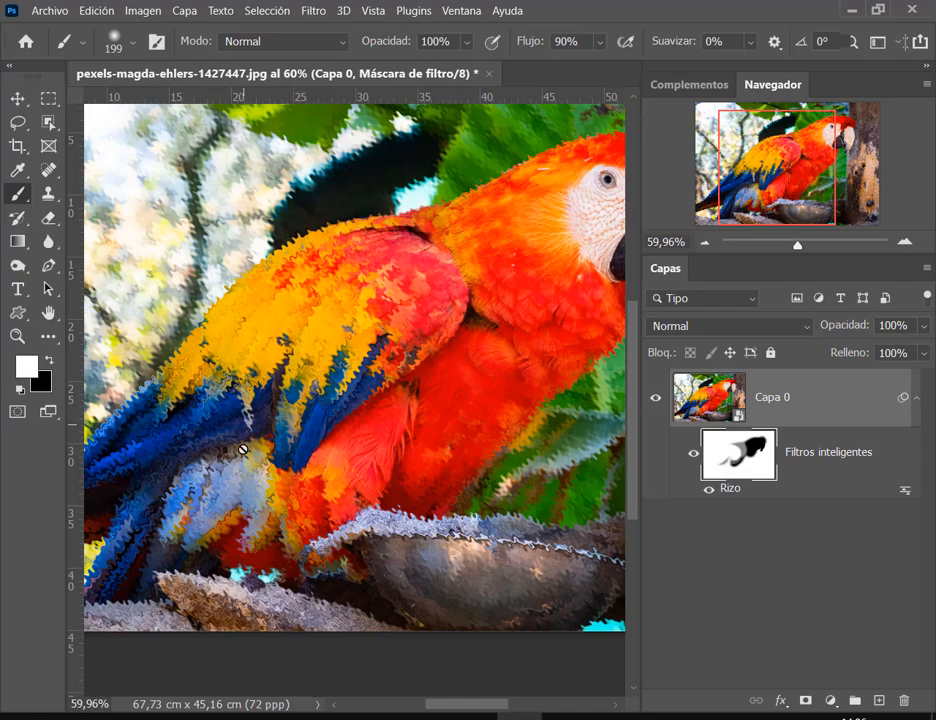
mouse_move(293, 443)
mouse_down()
mouse_move(414, 244)
mouse_move(476, 341)
mouse_move(468, 230)
mouse_move(455, 343)
mouse_move(397, 299)
mouse_up()
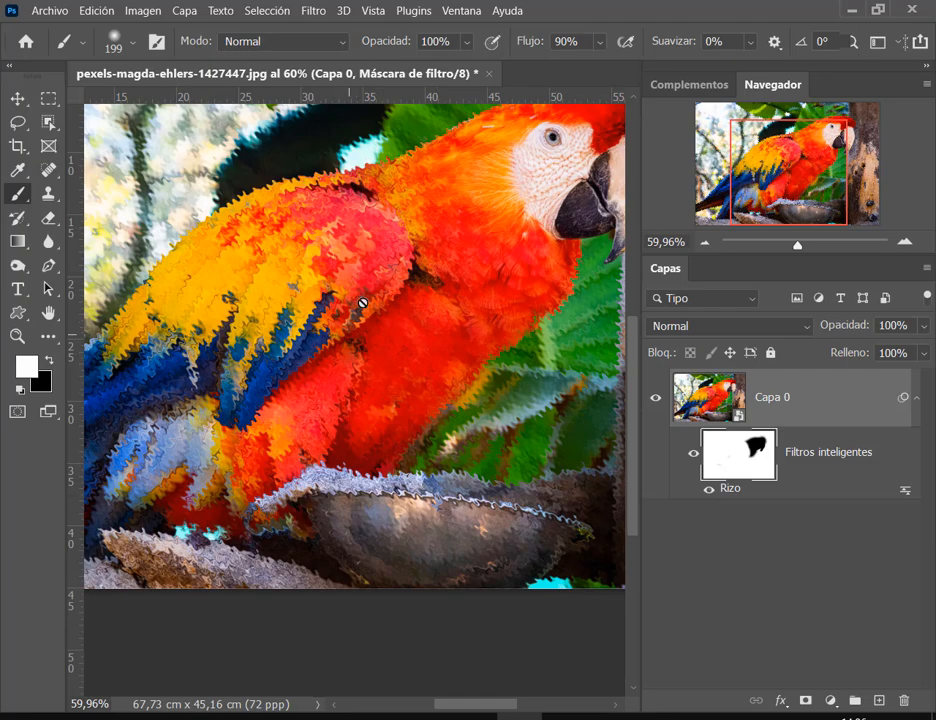
drag(372, 304, 195, 449)
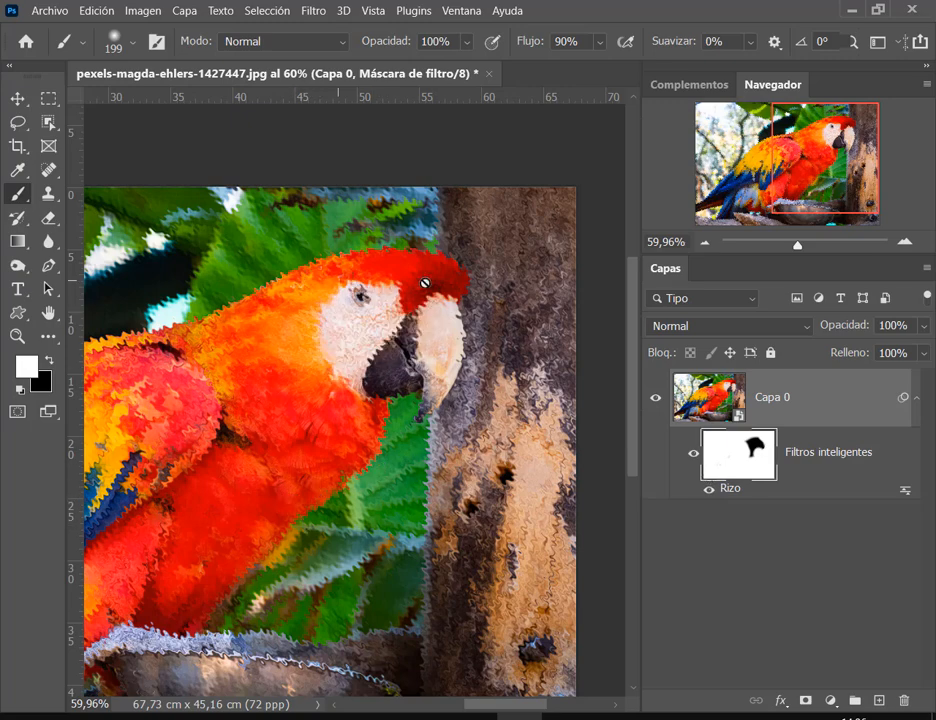
Step: Erase the filter mask over the parrot's body, wing and tail, reducing the eraser from 246 px to 146 and 107 px around the tail
scroll(315, 446, down, 2)
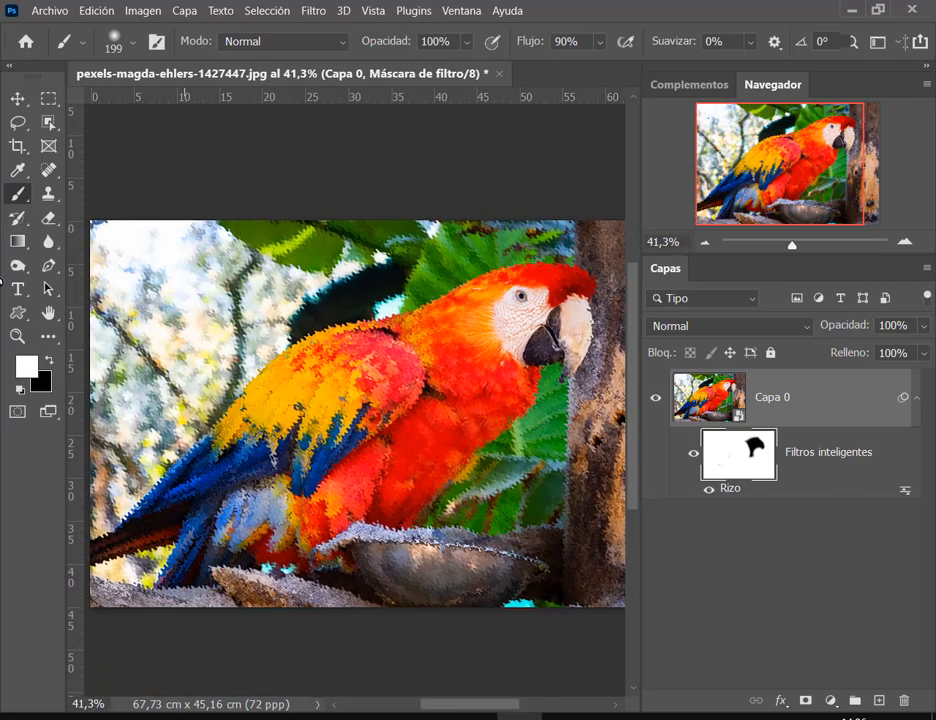
key(e)
mouse_move(417, 393)
mouse_down()
mouse_move(479, 368)
mouse_move(427, 443)
mouse_move(458, 348)
mouse_move(450, 341)
mouse_move(313, 386)
mouse_move(304, 412)
mouse_move(343, 383)
mouse_move(260, 439)
mouse_move(216, 508)
mouse_move(183, 526)
mouse_move(335, 504)
mouse_move(358, 481)
mouse_move(394, 481)
mouse_move(490, 363)
mouse_move(538, 325)
mouse_move(514, 326)
mouse_move(514, 292)
mouse_move(560, 296)
mouse_up()
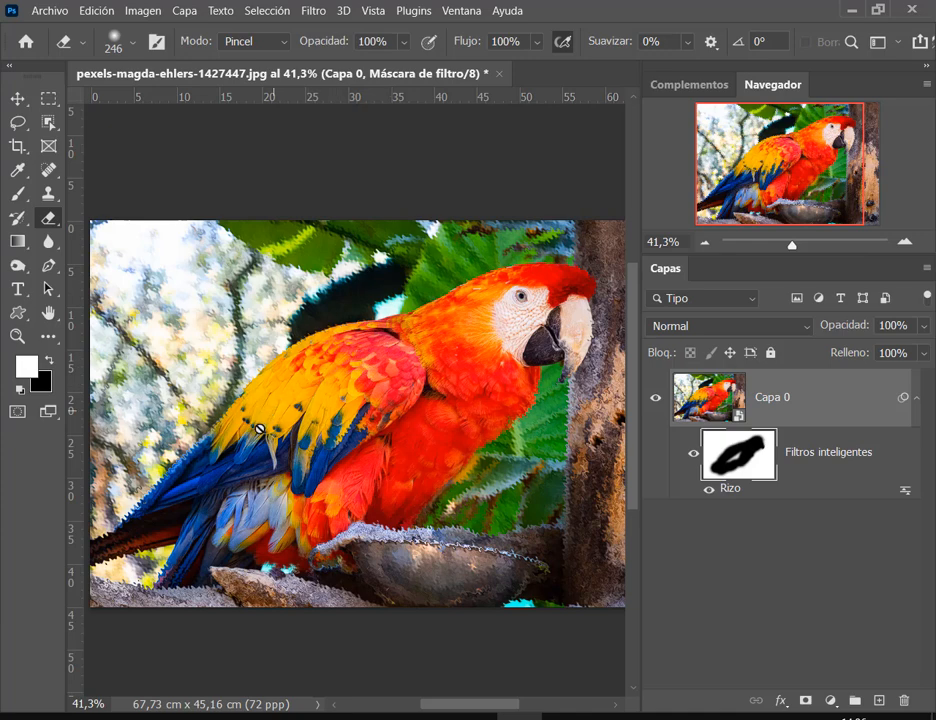
drag(168, 516, 141, 525)
drag(215, 517, 276, 491)
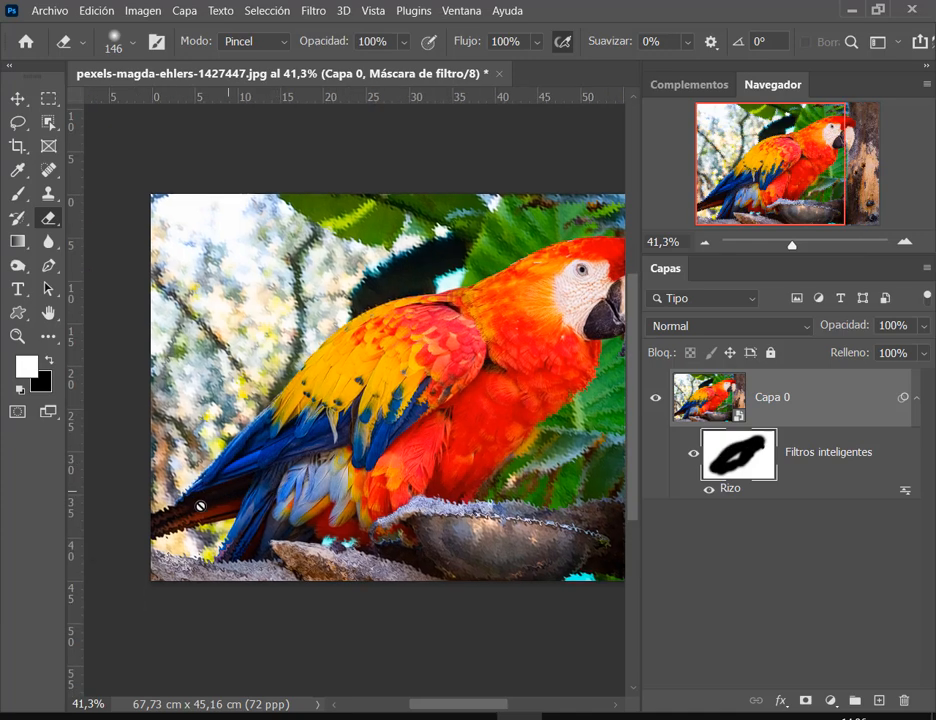
mouse_move(219, 499)
mouse_down()
mouse_move(188, 507)
mouse_move(267, 487)
mouse_move(236, 547)
mouse_move(247, 549)
mouse_up()
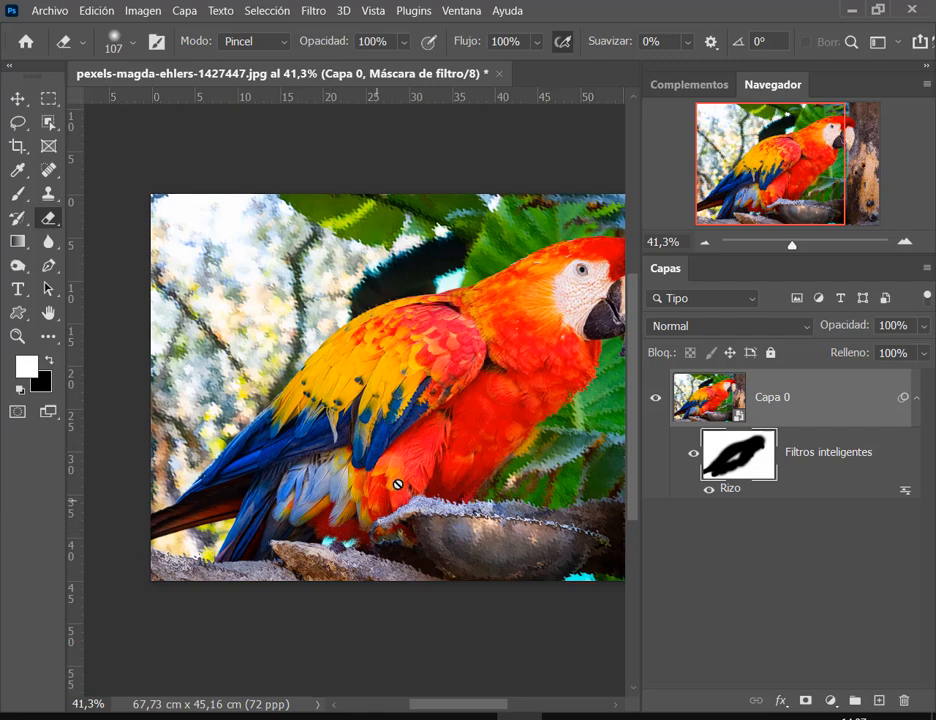
drag(397, 486, 309, 497)
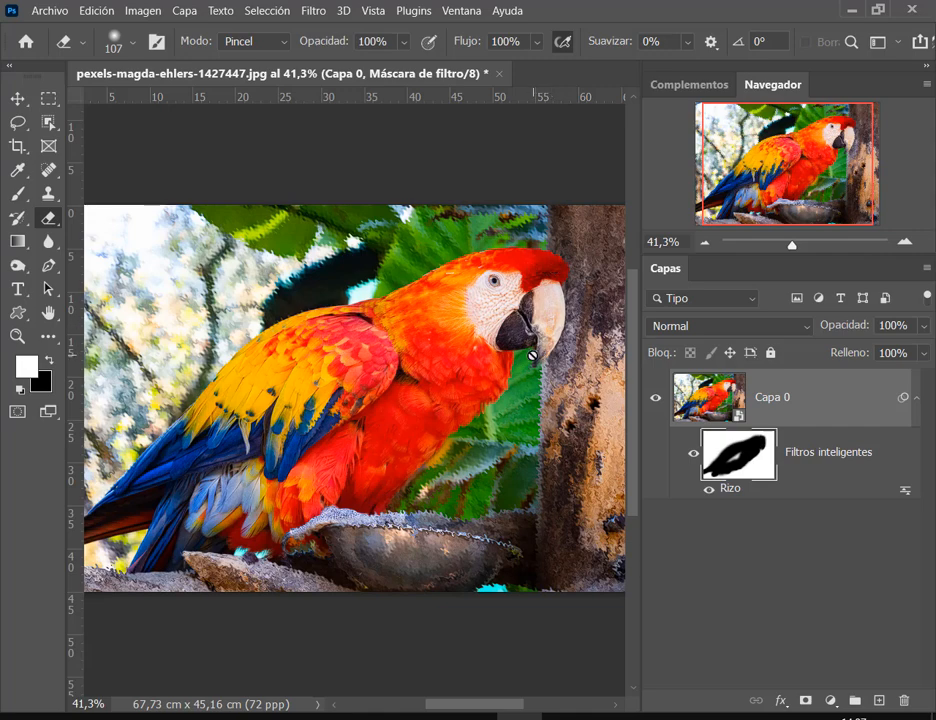
scroll(485, 393, down, 1)
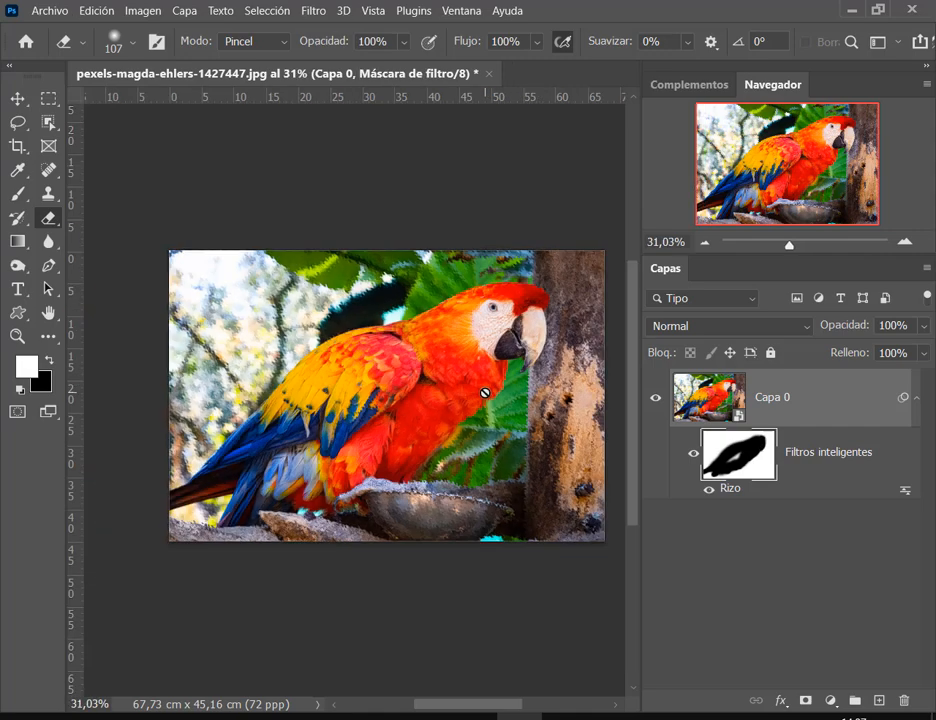
scroll(530, 402, up, 1)
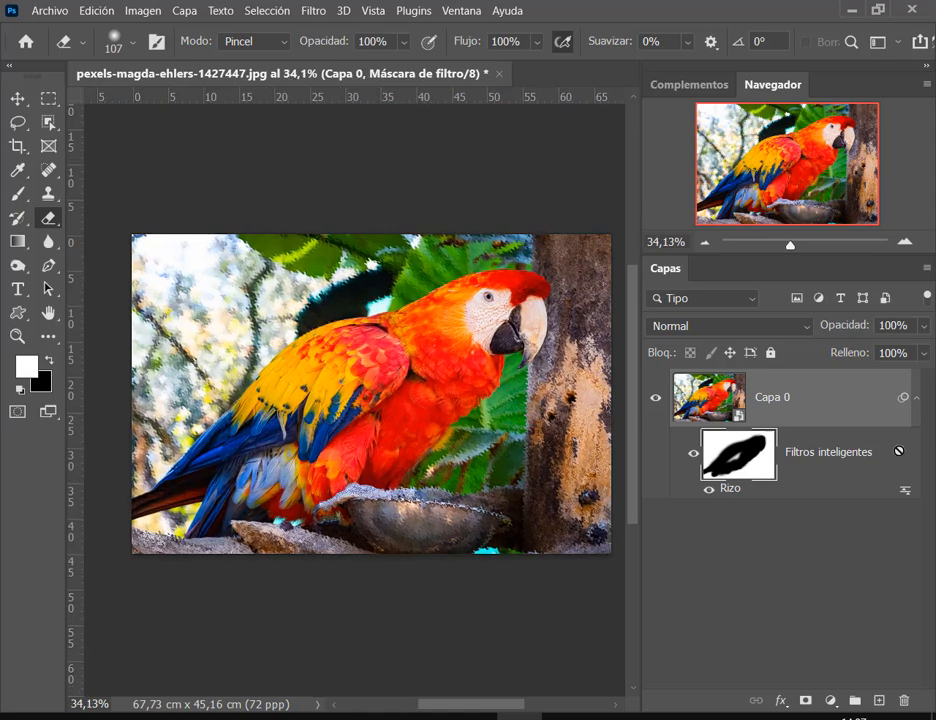
Step: Reopen the Rizo smart filter's settings and raise its Cantidad to 844%, checking the preview at 25%
double_click(731, 490)
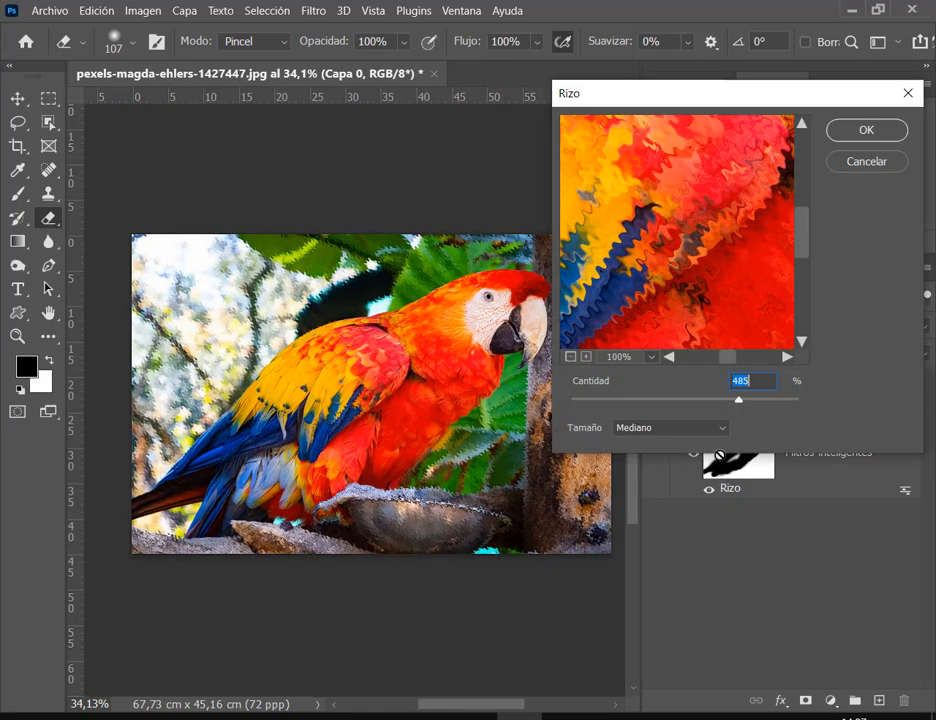
drag(739, 402, 775, 399)
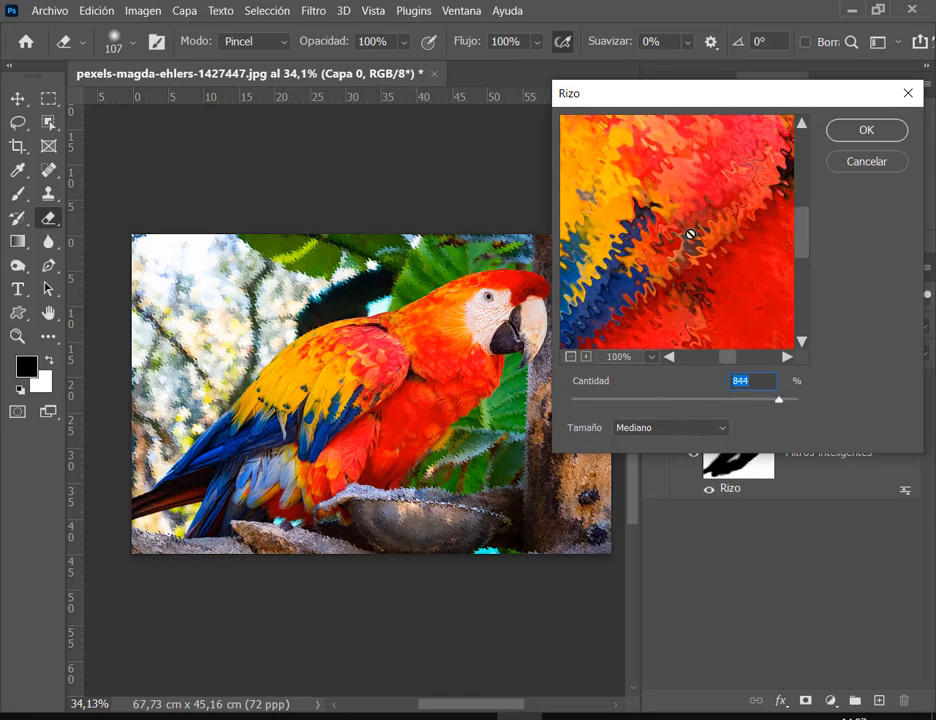
click(568, 356)
click(568, 356)
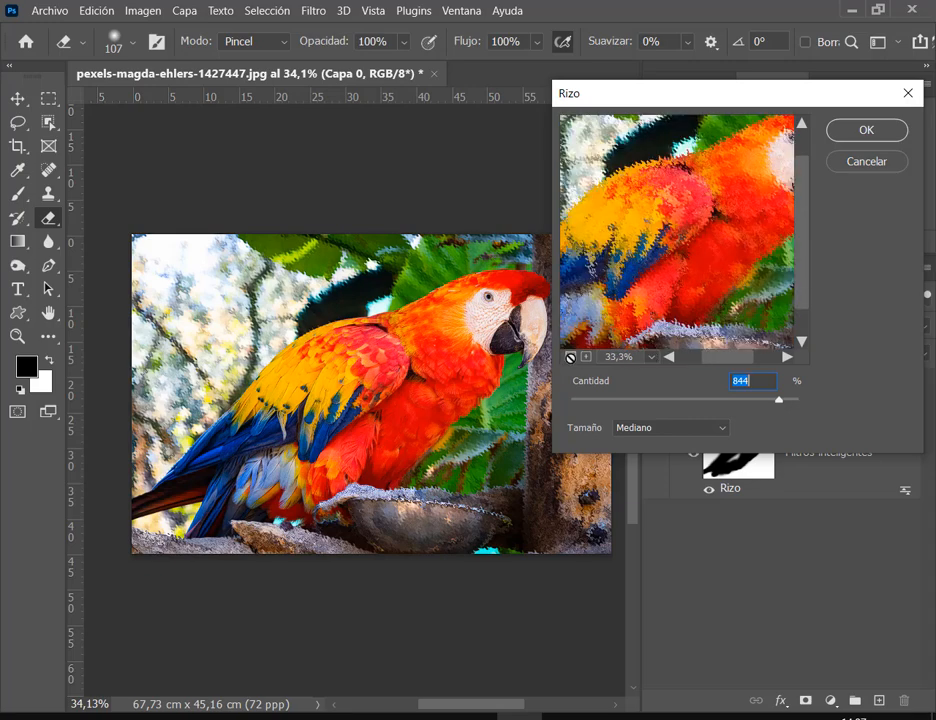
click(568, 356)
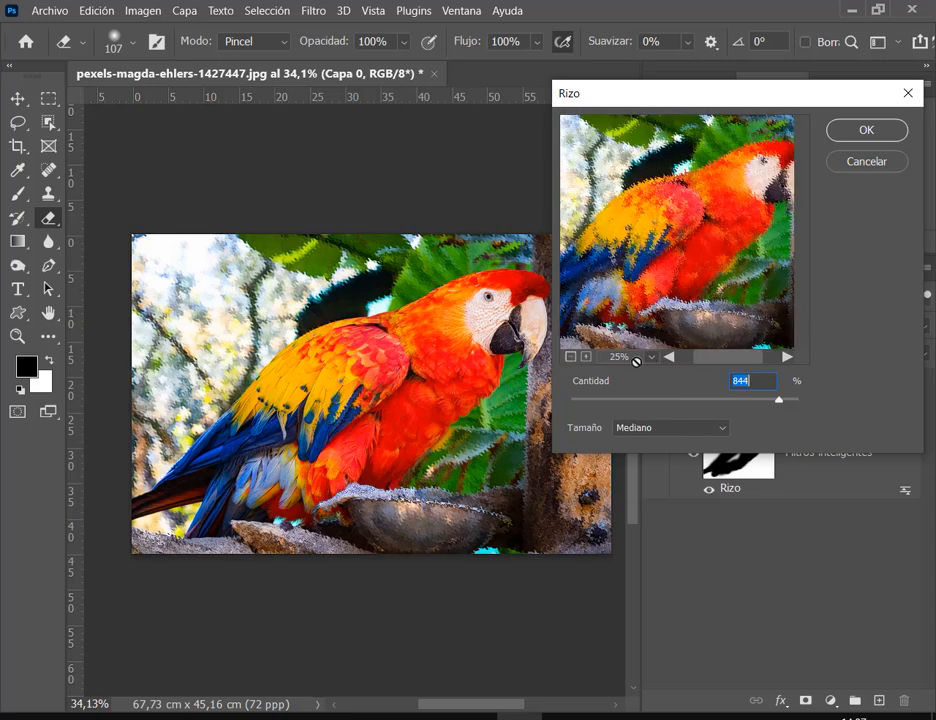
drag(693, 211, 684, 247)
click(574, 356)
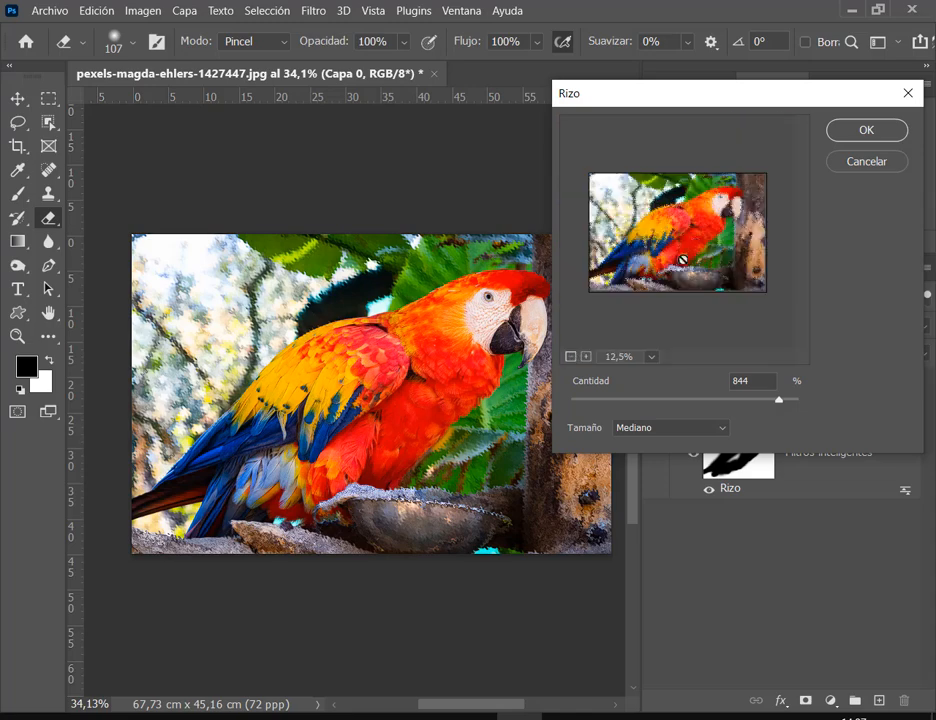
click(587, 356)
drag(725, 234, 704, 217)
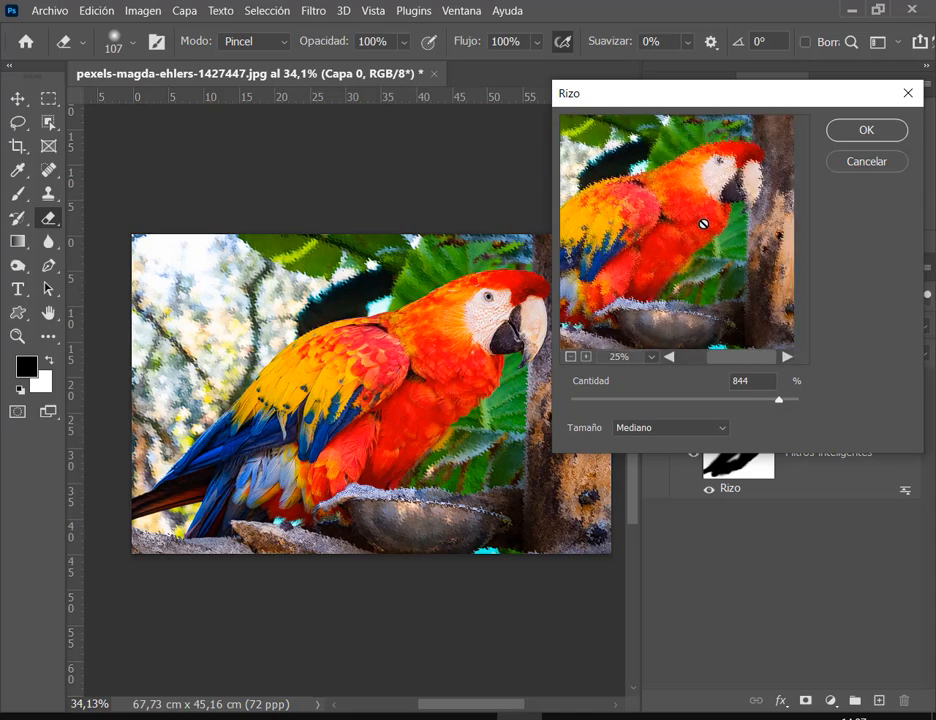
Step: Set the Rizo filter's Tamaño to Grande and apply the change to the area around the parrot
click(668, 428)
click(624, 473)
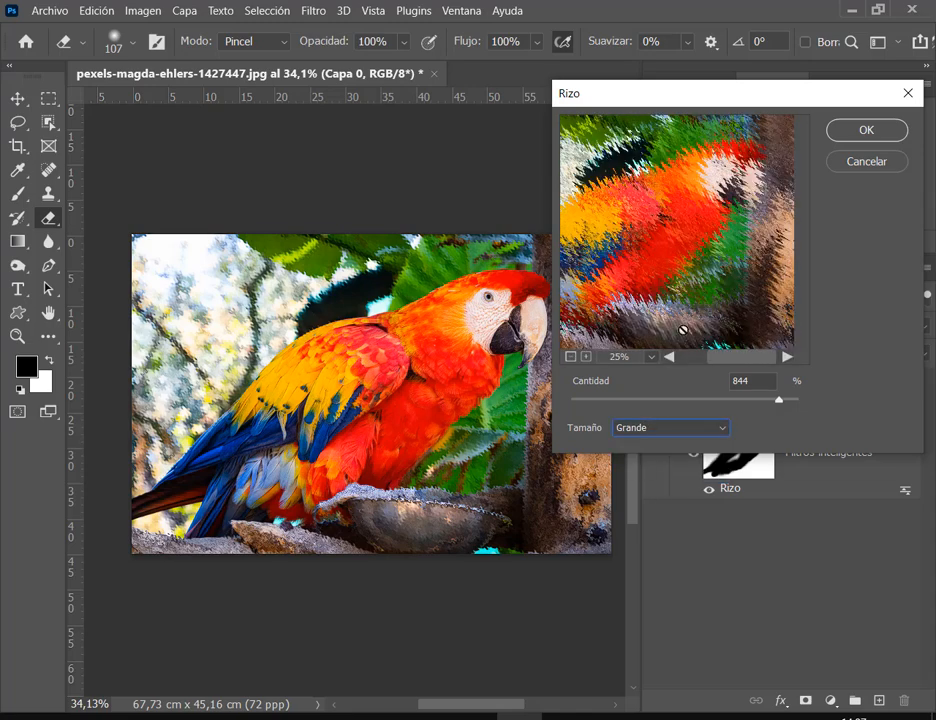
click(868, 130)
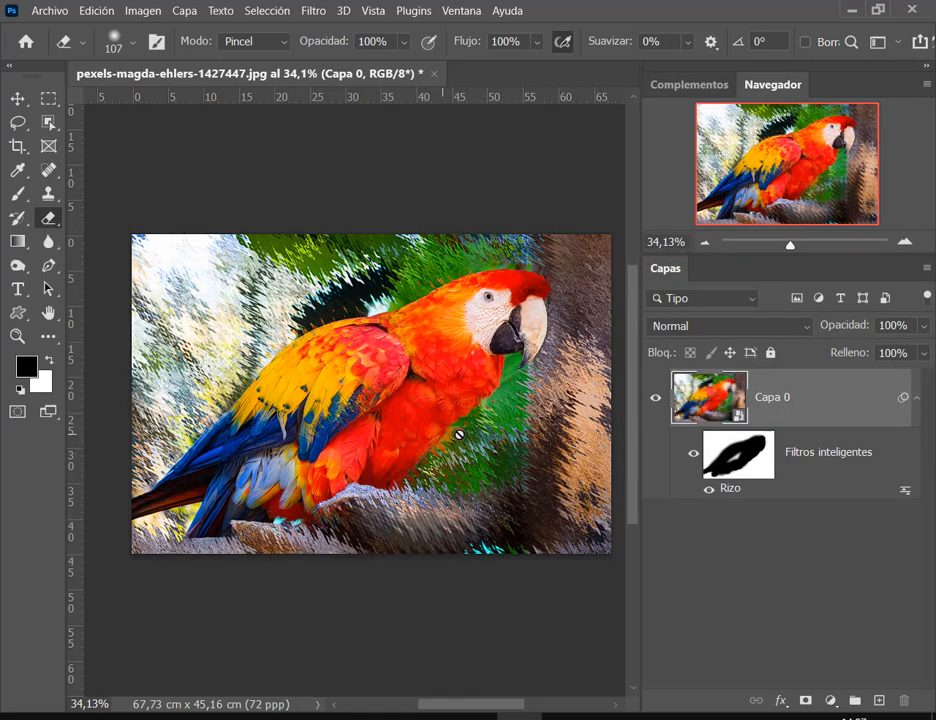
click(693, 454)
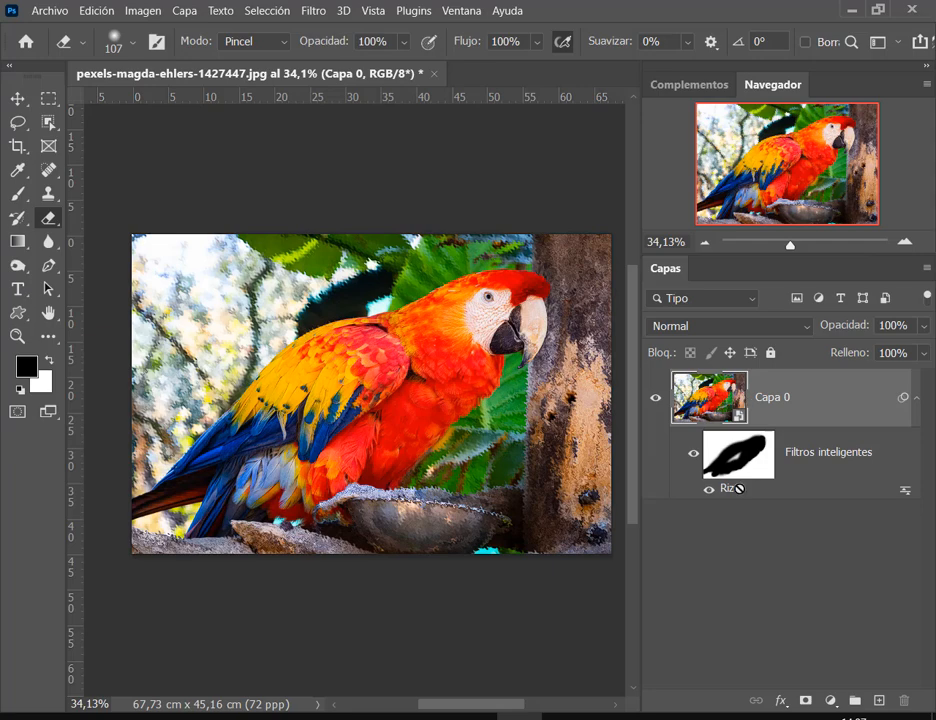
Step: Re-edit the Rizo smart filter with Tamaño Grande and Cantidad 428%, and apply it
double_click(733, 489)
click(666, 430)
click(654, 474)
mouse_move(716, 401)
mouse_down()
mouse_move(681, 404)
mouse_move(706, 399)
mouse_up()
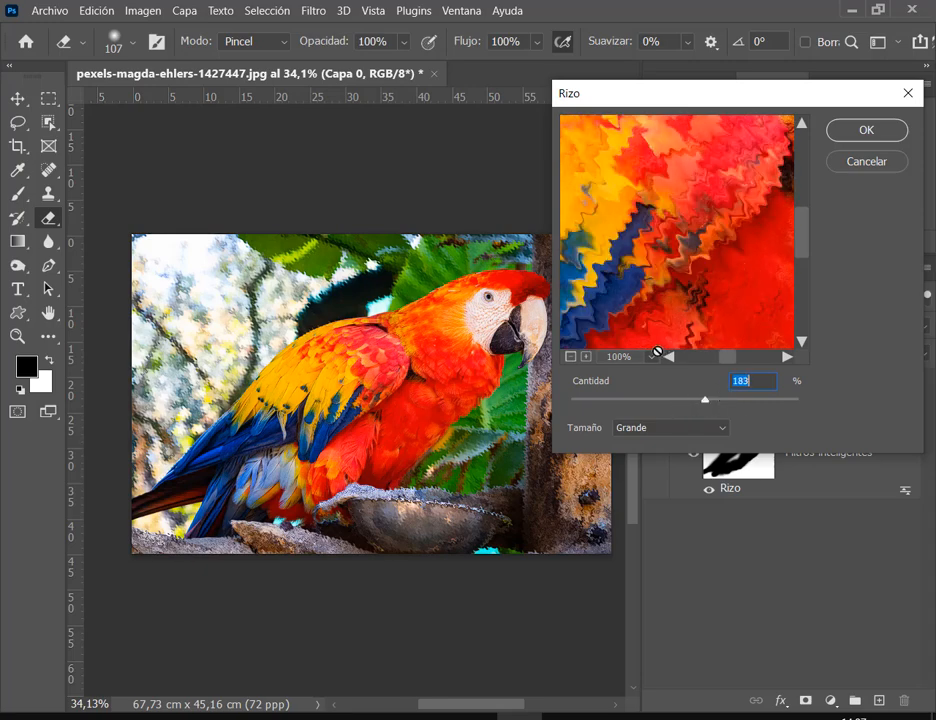
click(568, 356)
click(568, 356)
click(568, 356)
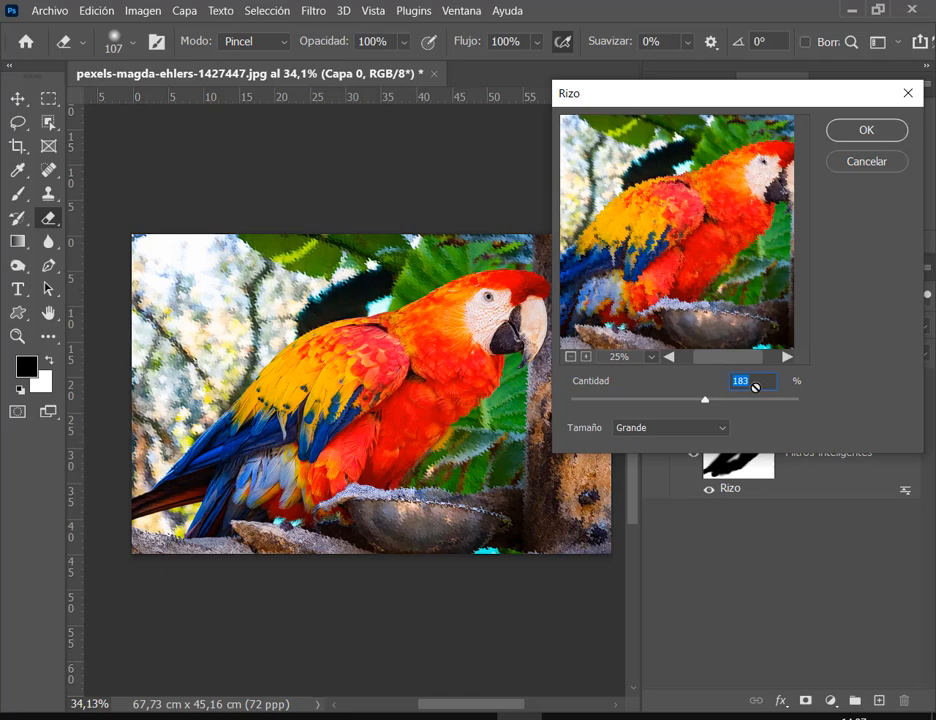
drag(720, 400, 722, 401)
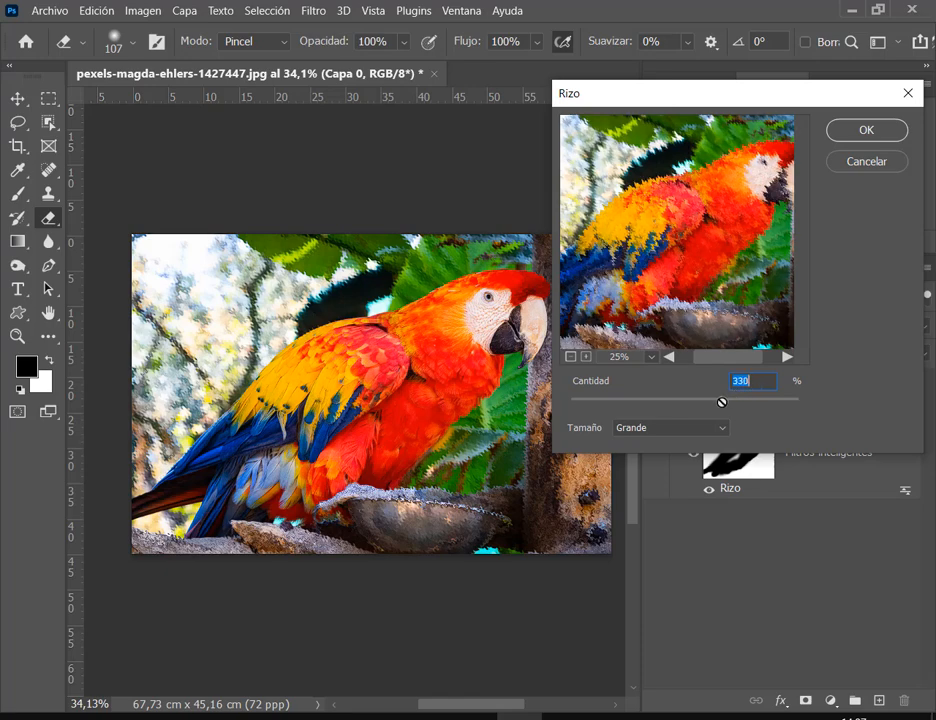
click(733, 399)
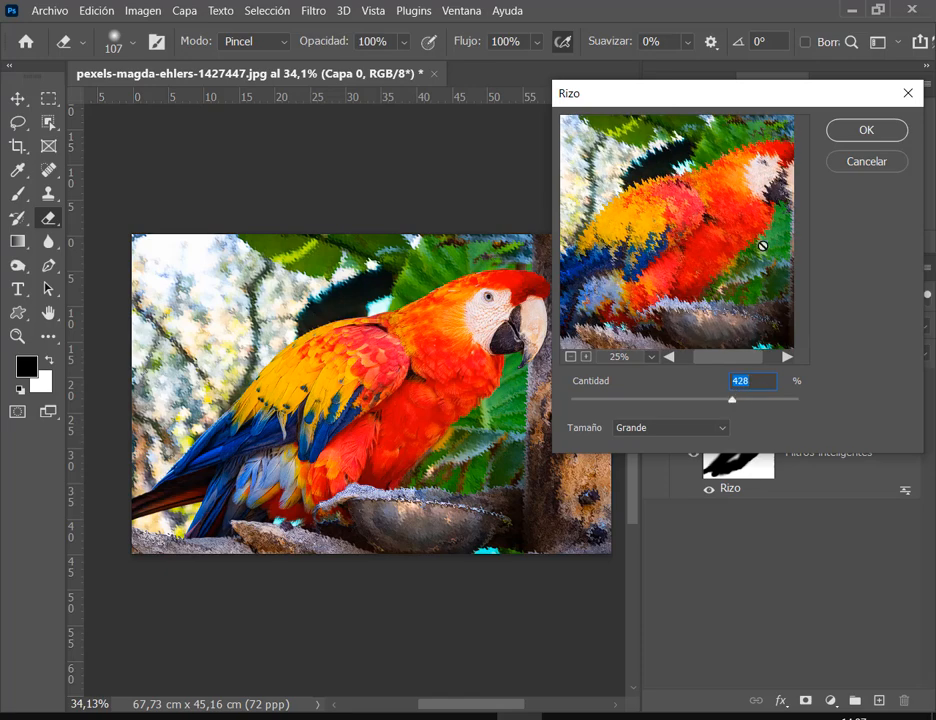
click(866, 130)
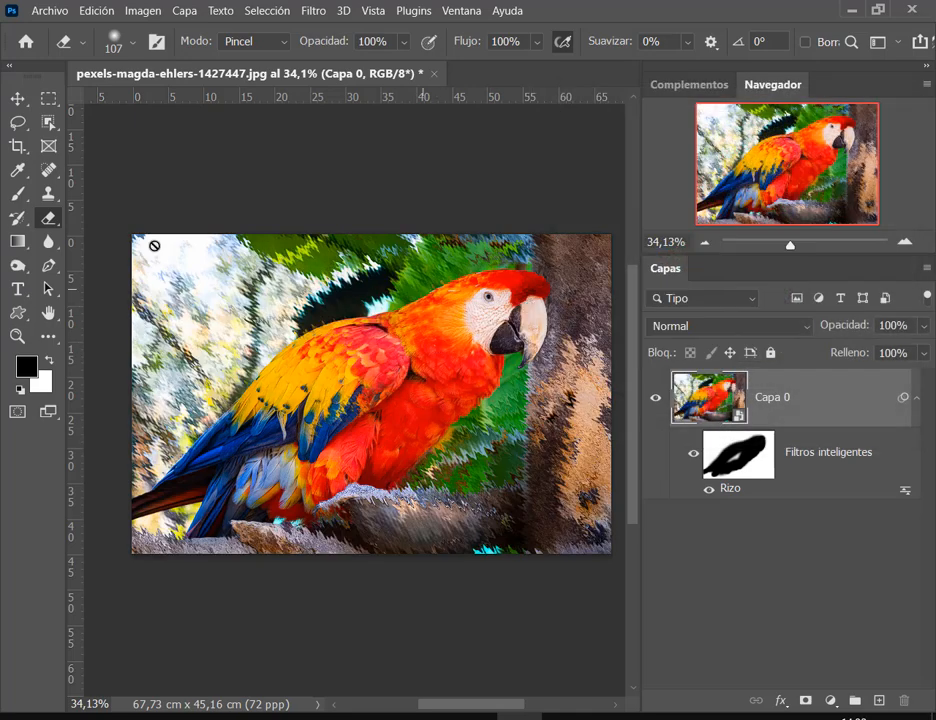
Step: Delete the Rizo smart filter from Capa 0 with the Move tool active
key(v)
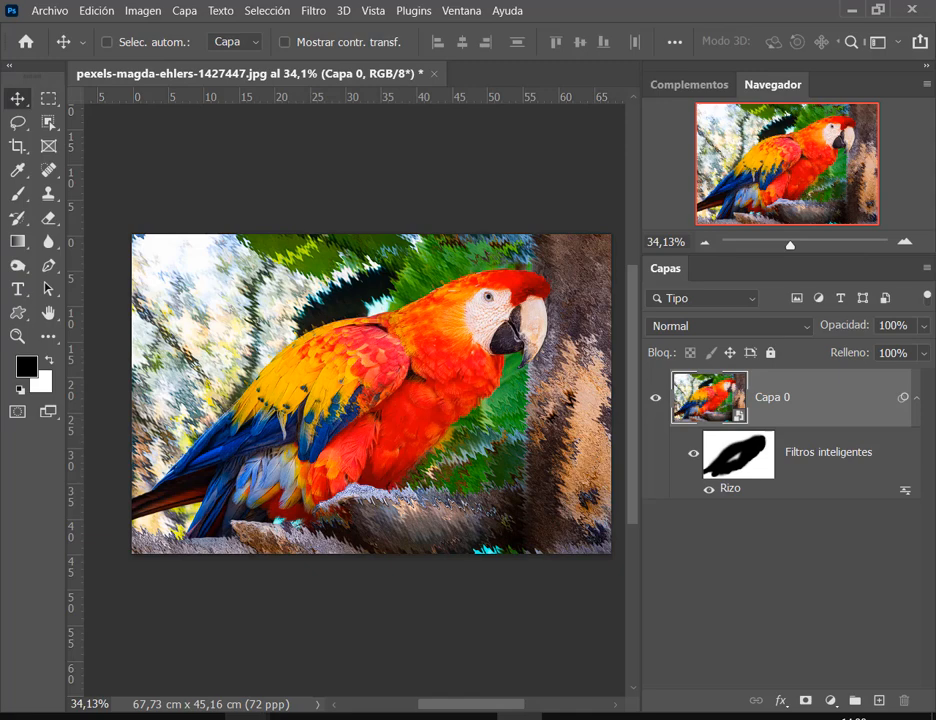
drag(722, 488, 905, 700)
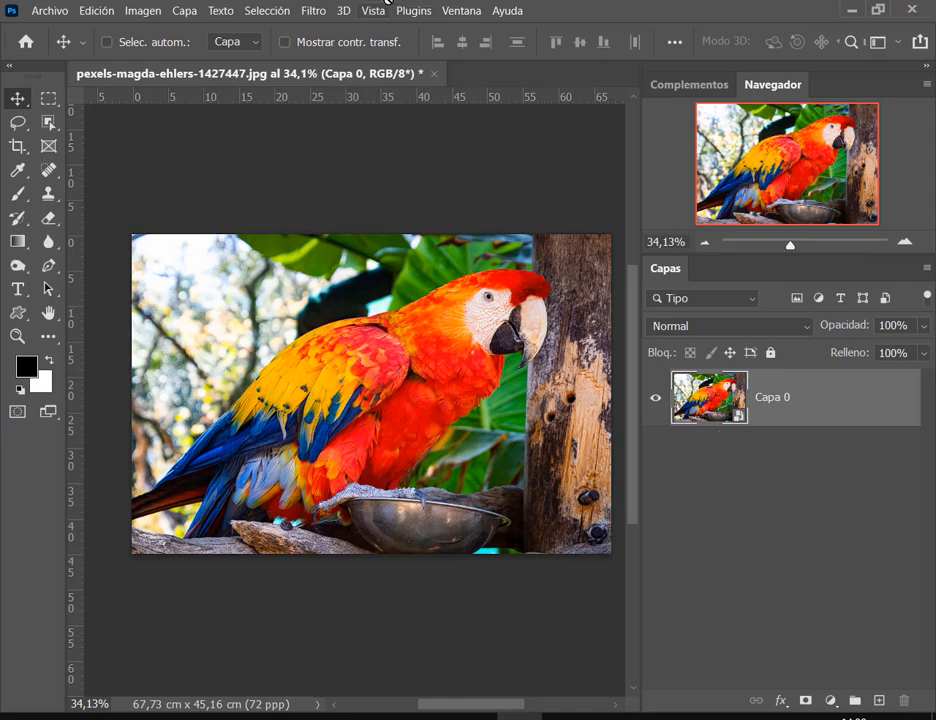
click(304, 7)
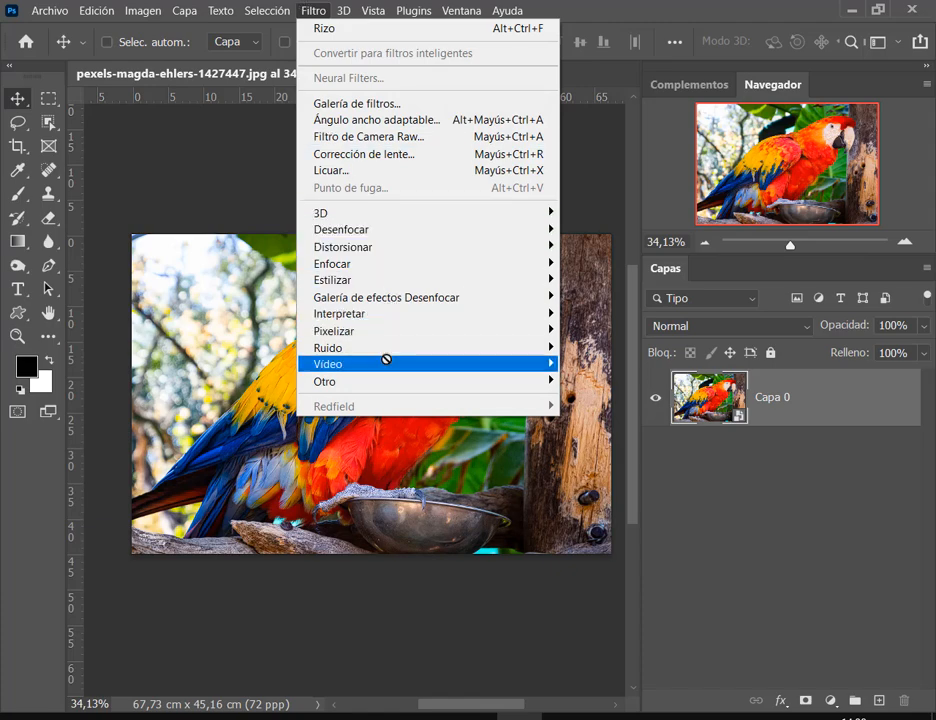
mouse_move(395, 316)
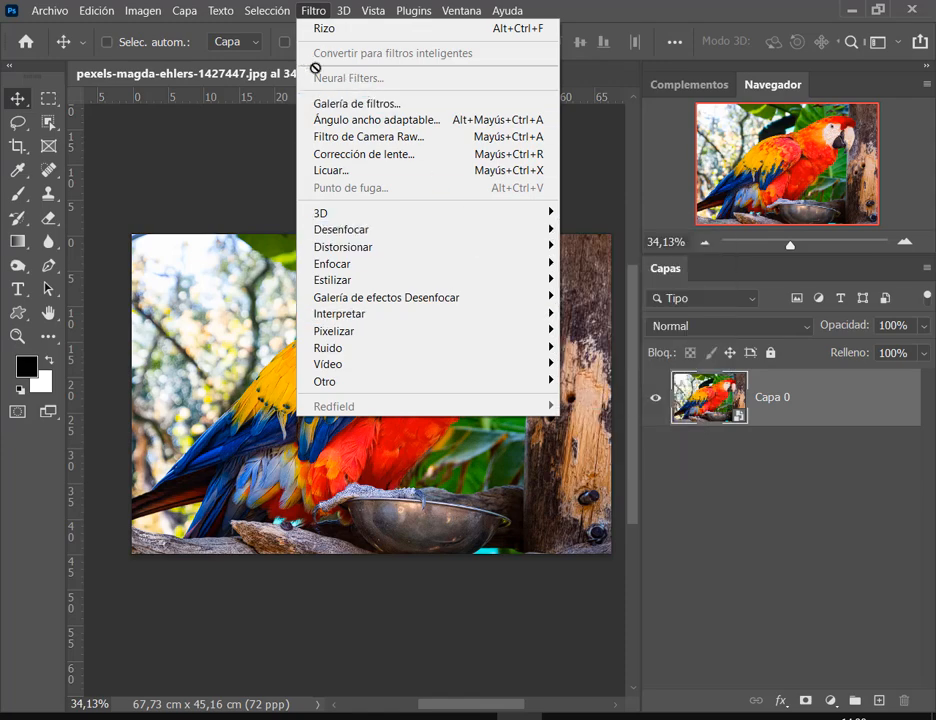
click(852, 545)
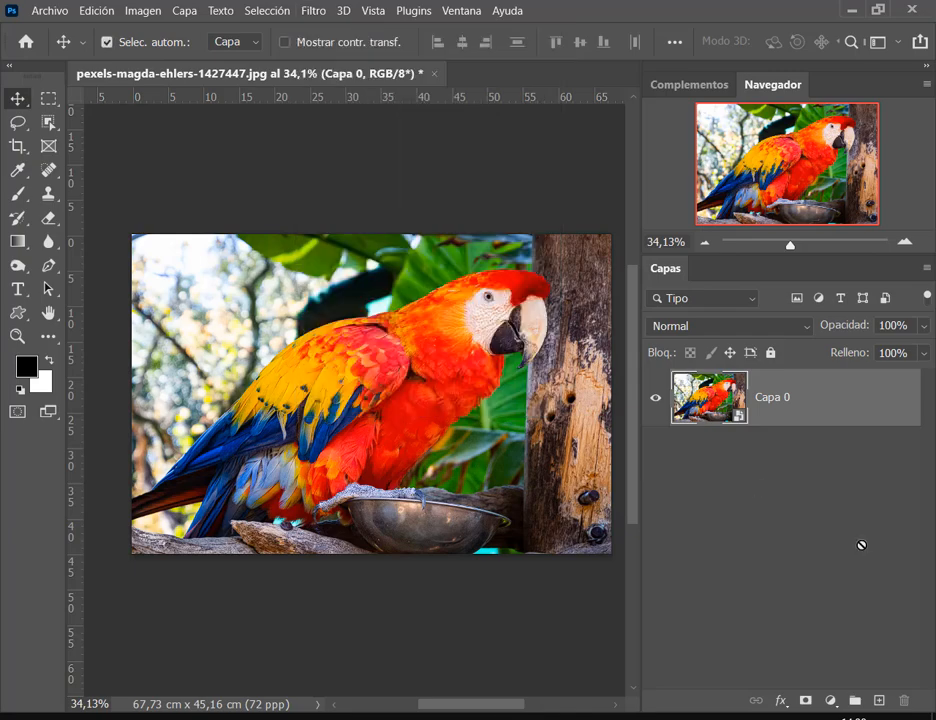
Step: Open the Tortuga.jpg image, leaving its missing colour profile unmodified without colour management
click(50, 12)
click(55, 44)
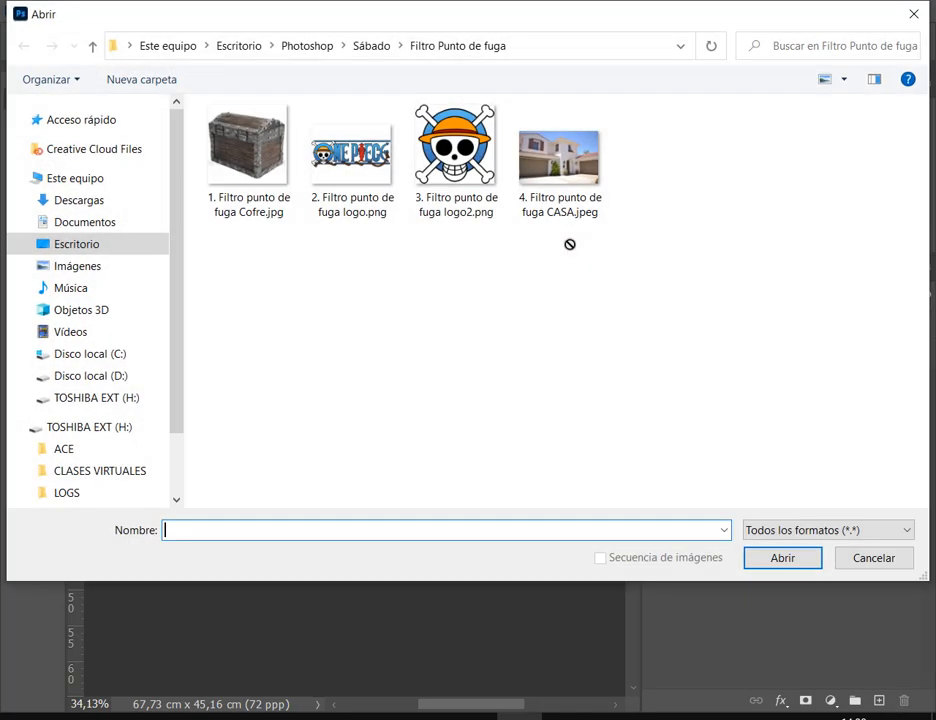
click(378, 42)
double_click(557, 174)
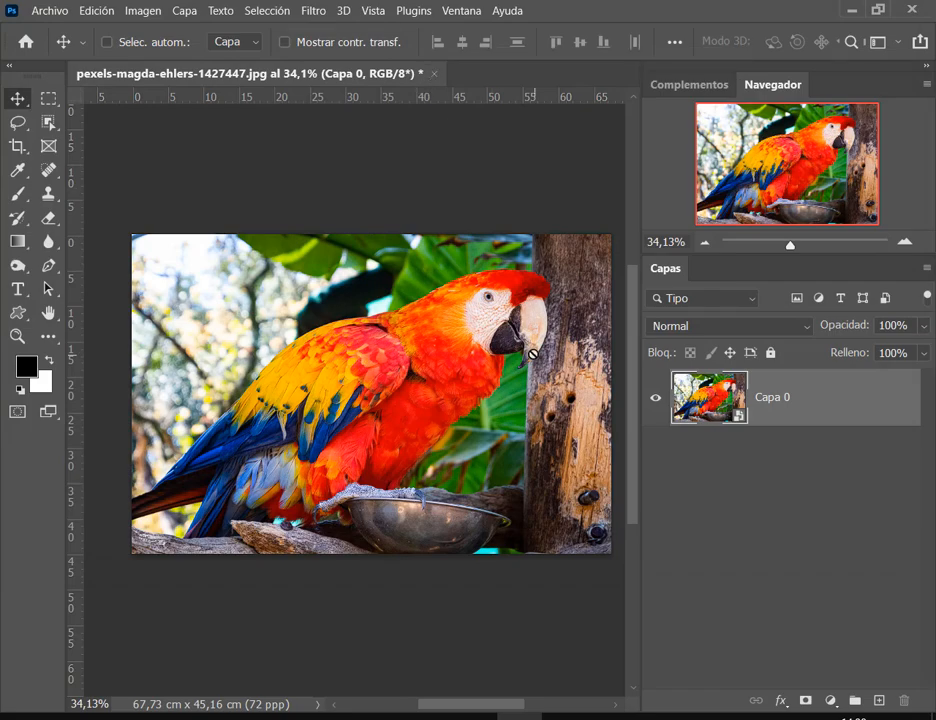
click(48, 10)
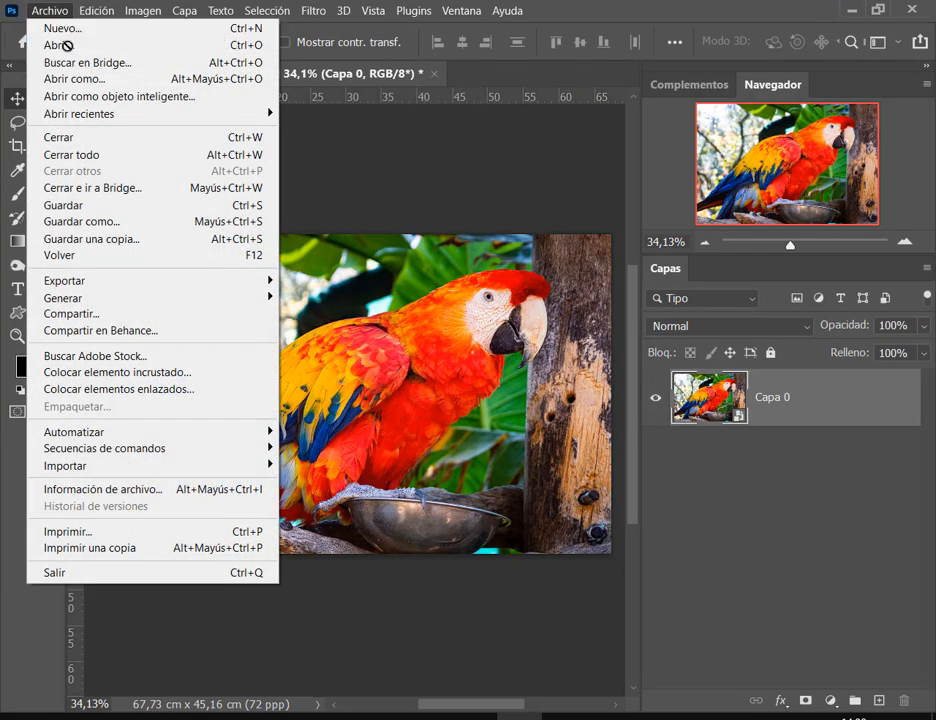
click(60, 42)
click(569, 155)
click(52, 9)
click(64, 42)
double_click(769, 150)
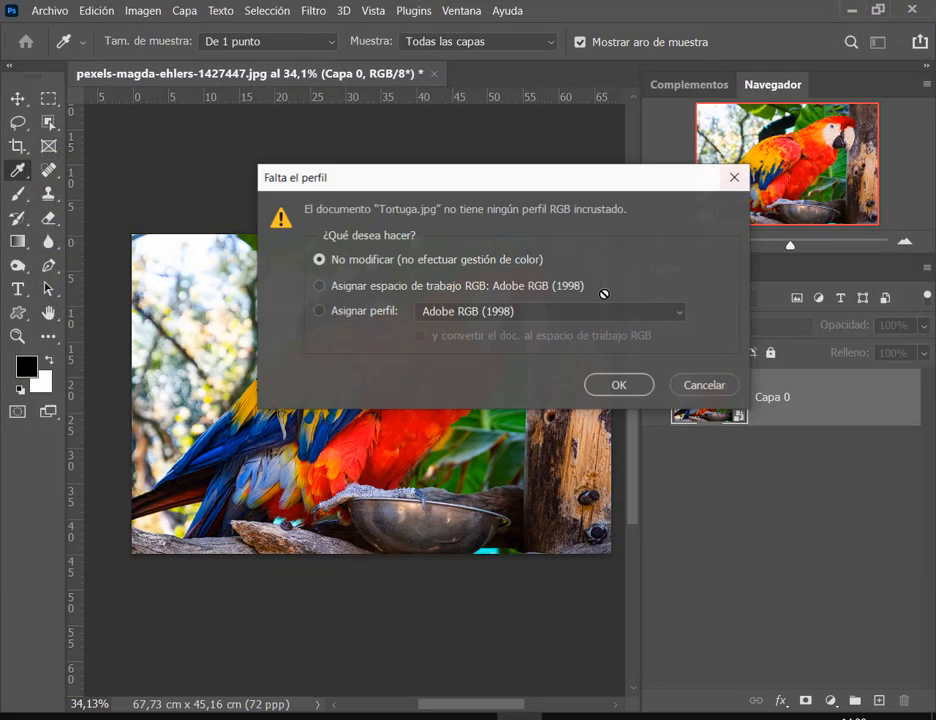
click(617, 384)
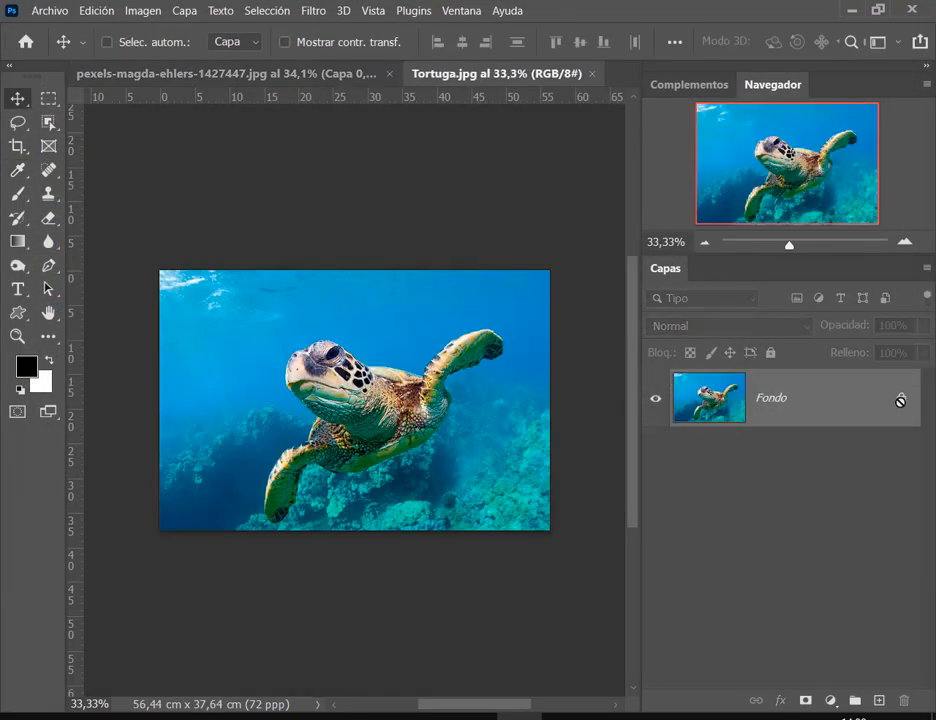
Step: Unlock the turtle image's Fondo layer so it becomes a regular layer
click(900, 400)
click(310, 9)
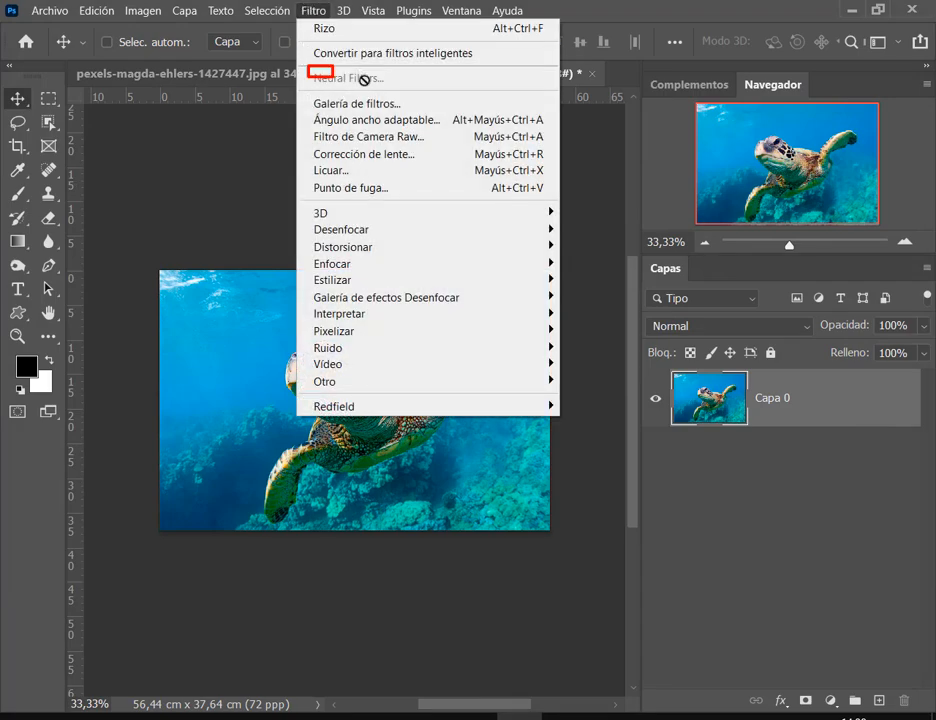
key(Escape)
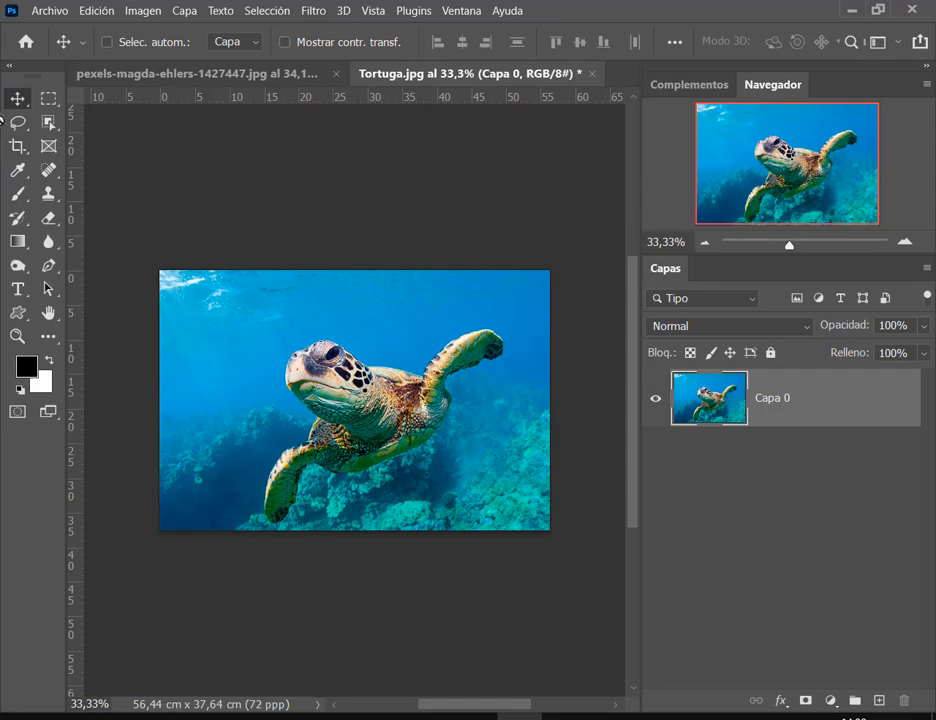
Step: Outline the whole turtle with a loose freehand Lasso selection and bring up the filter commands
click(17, 122)
mouse_move(415, 357)
mouse_down()
mouse_move(270, 403)
mouse_move(336, 537)
mouse_move(516, 384)
mouse_move(423, 343)
mouse_up()
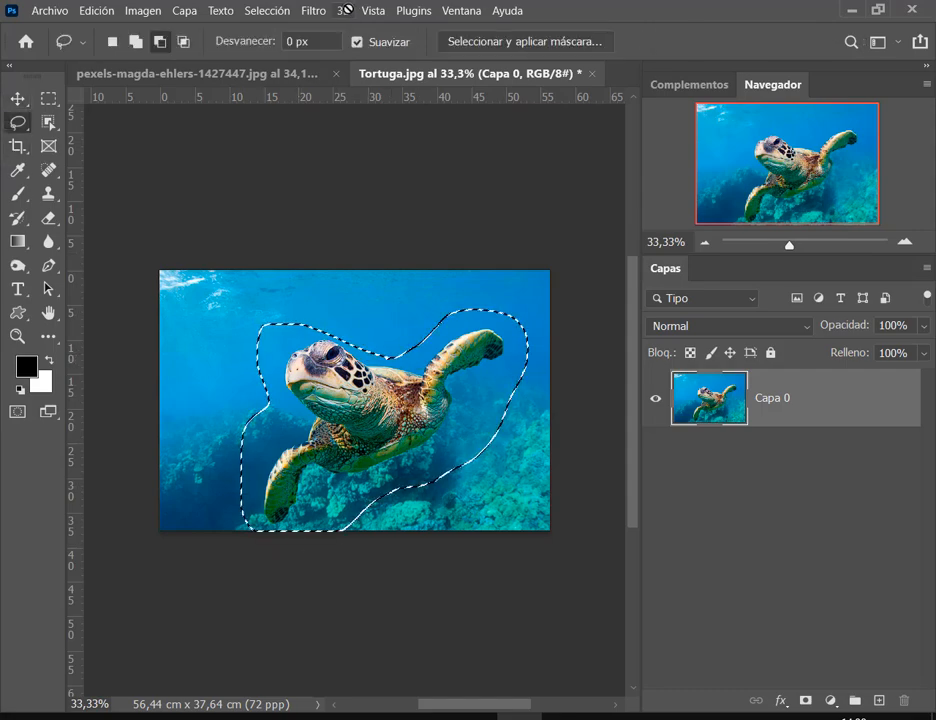
click(313, 10)
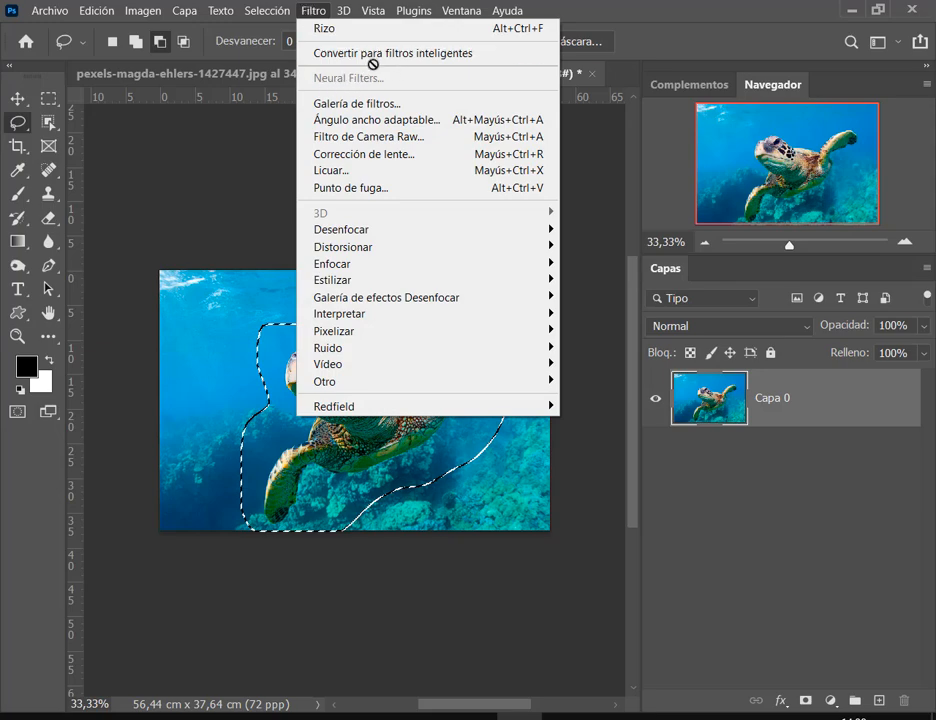
Step: Remove the selection around the turtle and close Tortuga.jpg without saving the changes
click(691, 3)
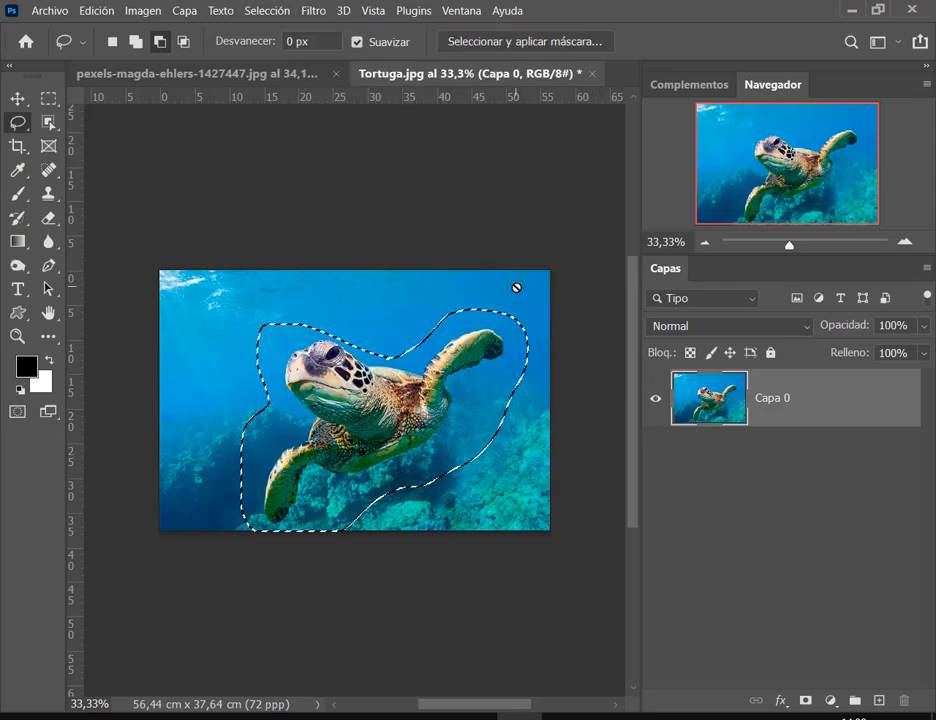
key(ctrl+d)
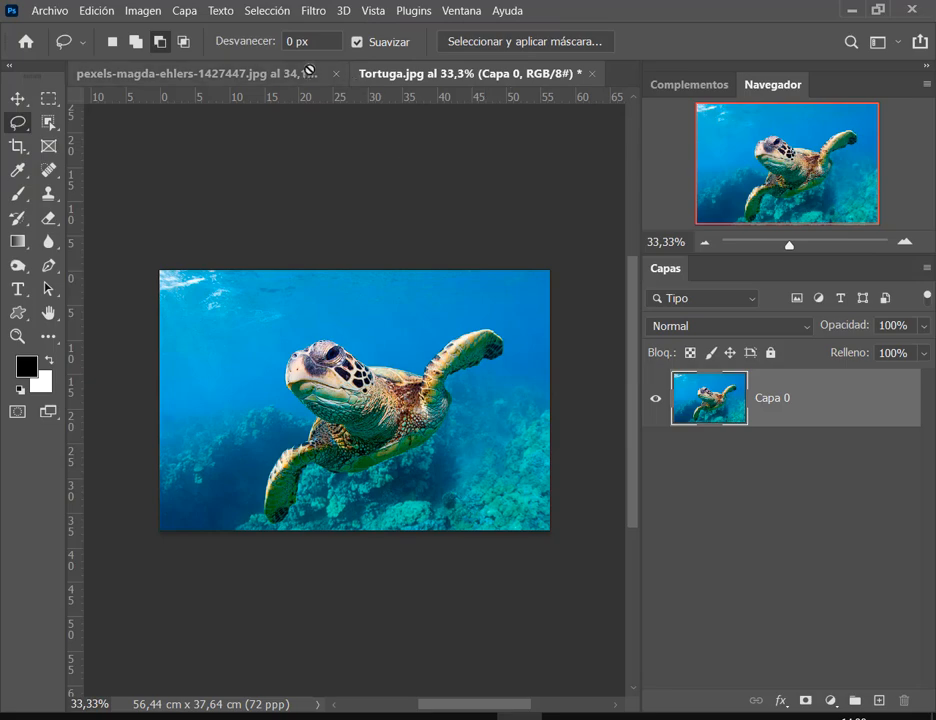
click(220, 73)
click(593, 78)
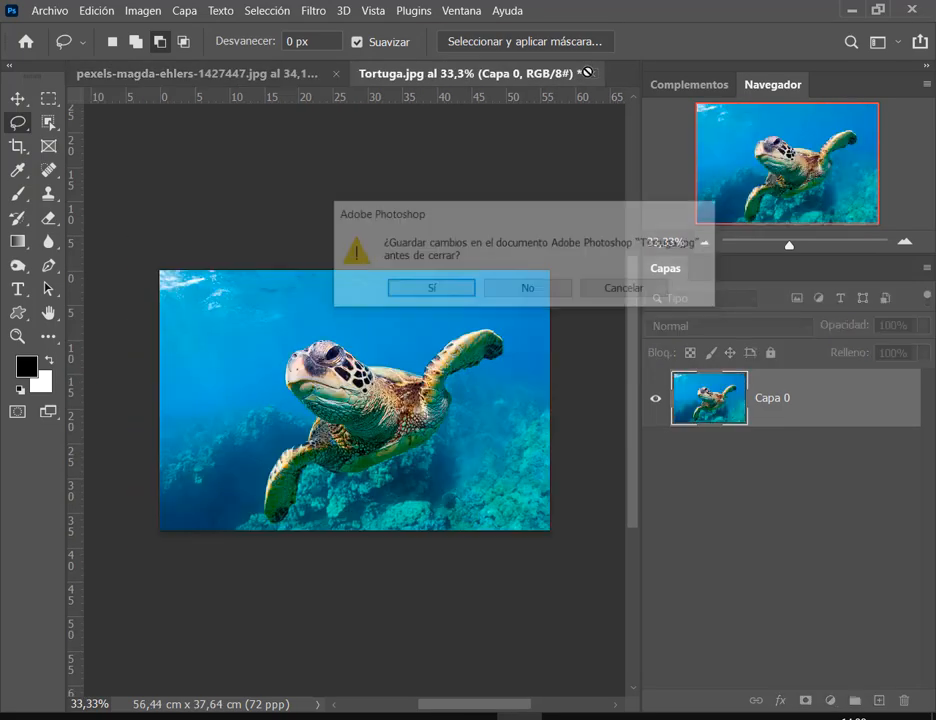
click(533, 288)
scroll(540, 343, up, 1)
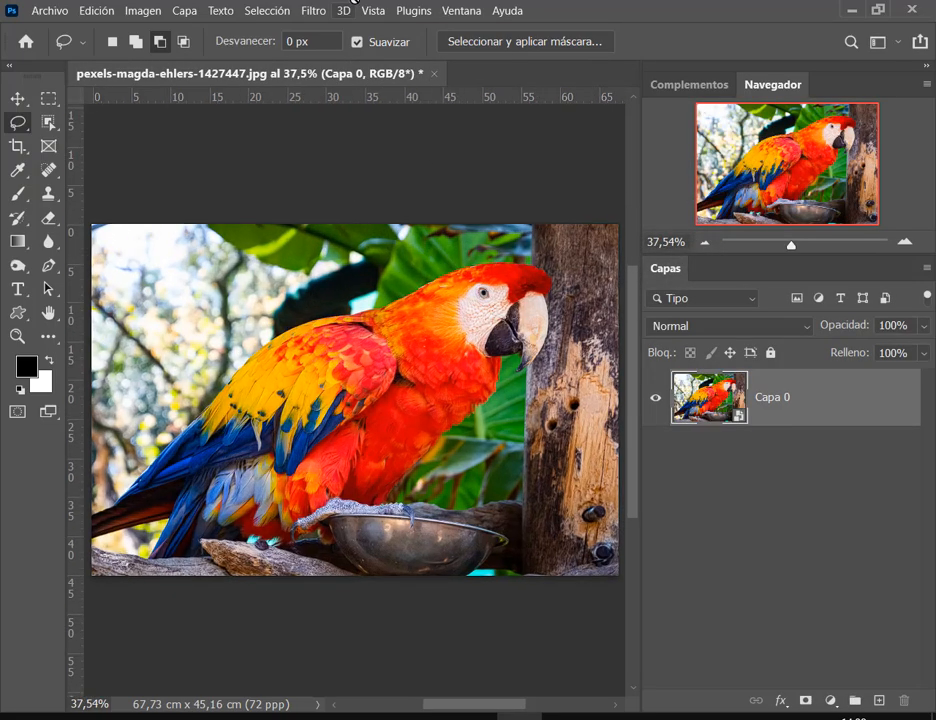
click(314, 10)
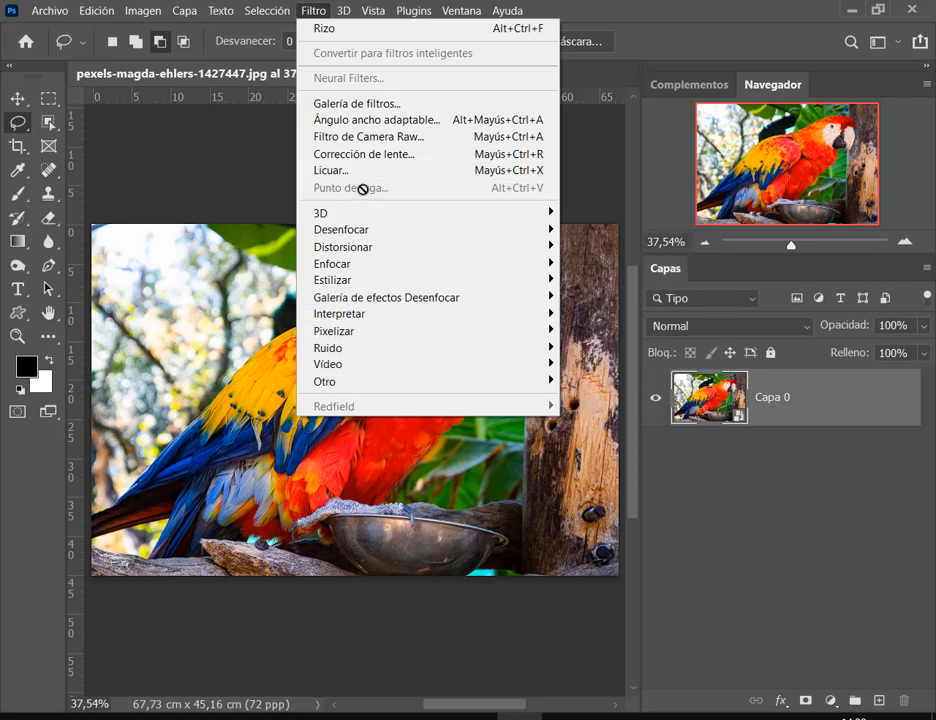
click(661, 3)
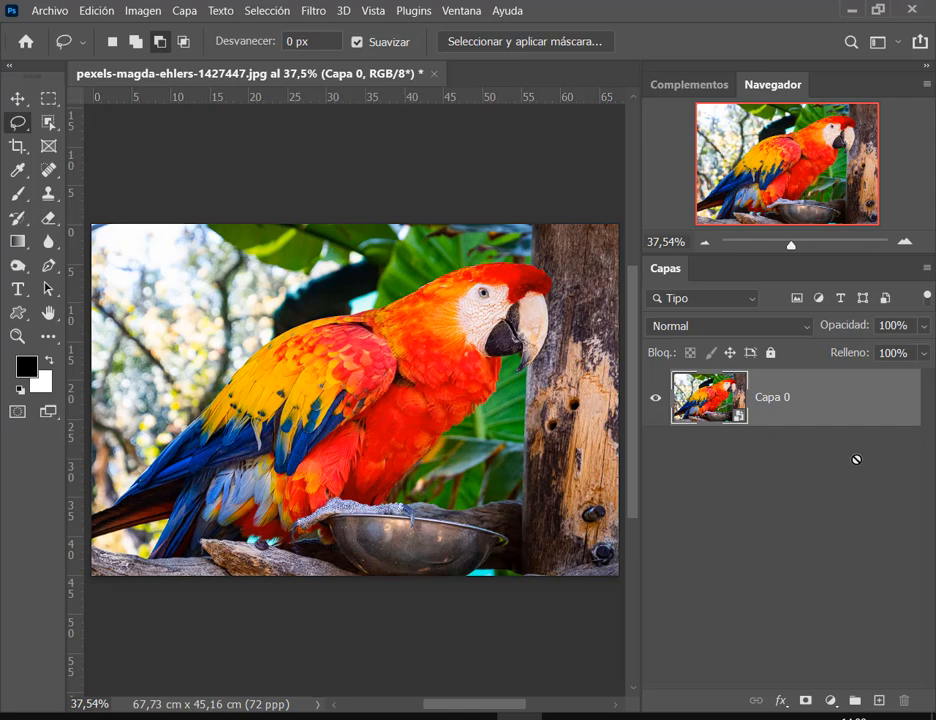
click(313, 11)
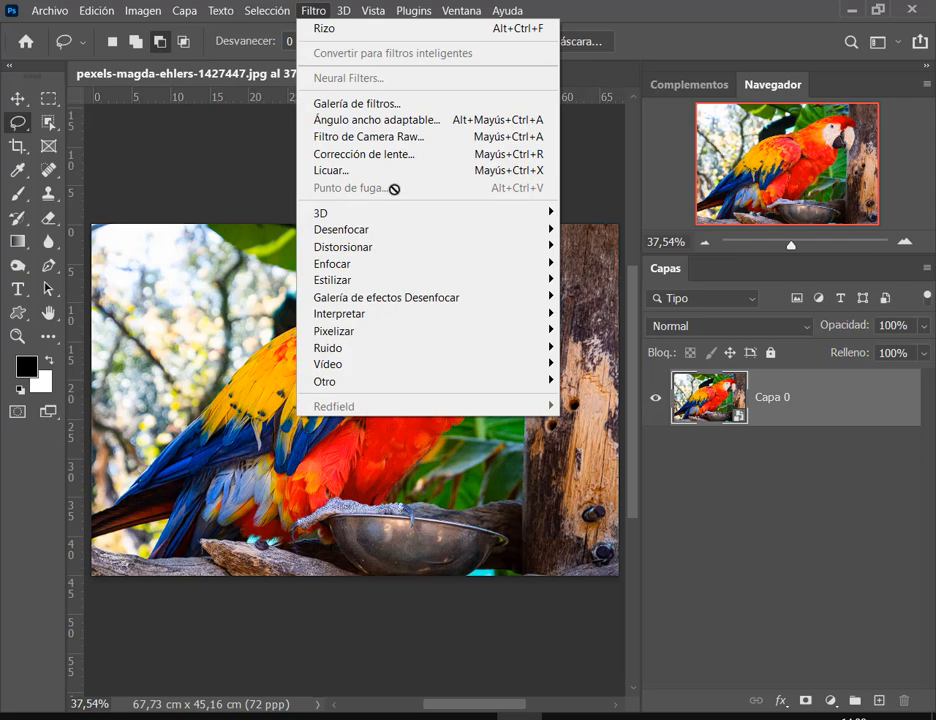
click(704, 23)
mouse_move(248, 718)
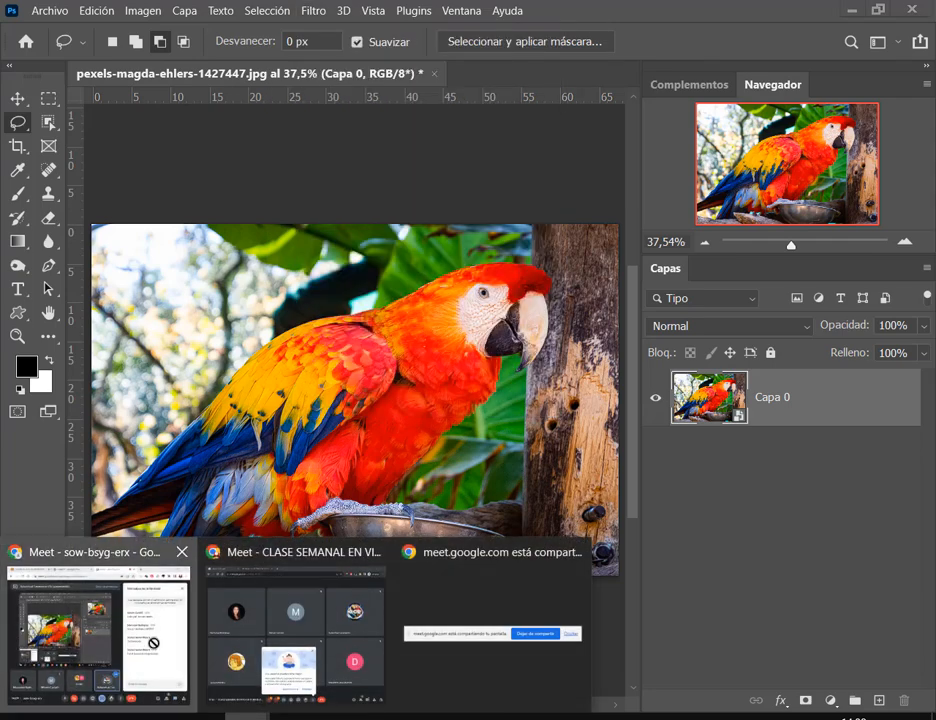
click(152, 643)
click(829, 14)
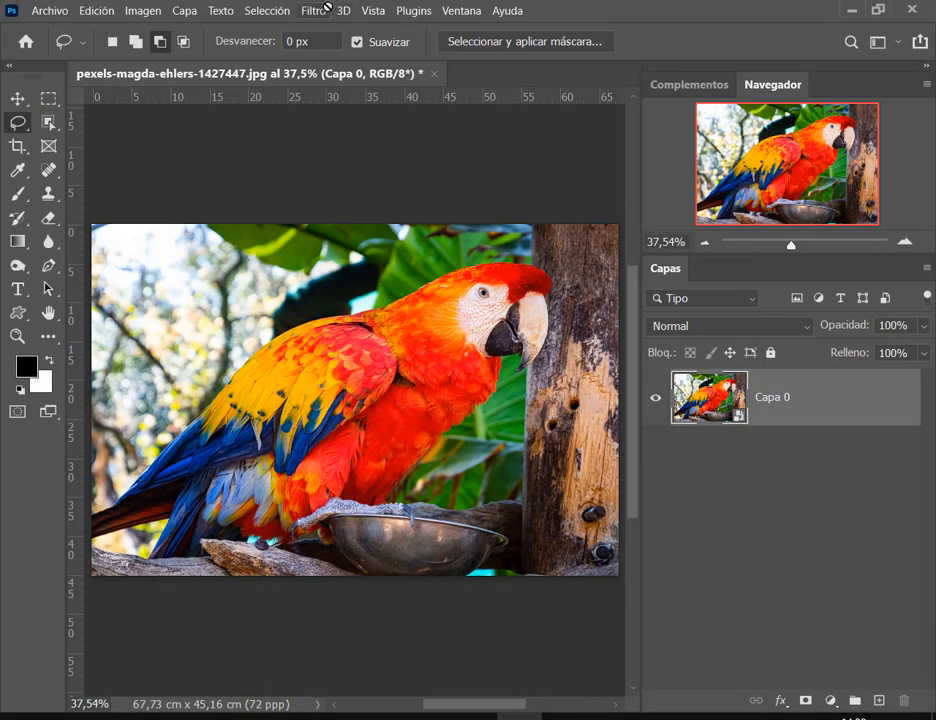
click(324, 10)
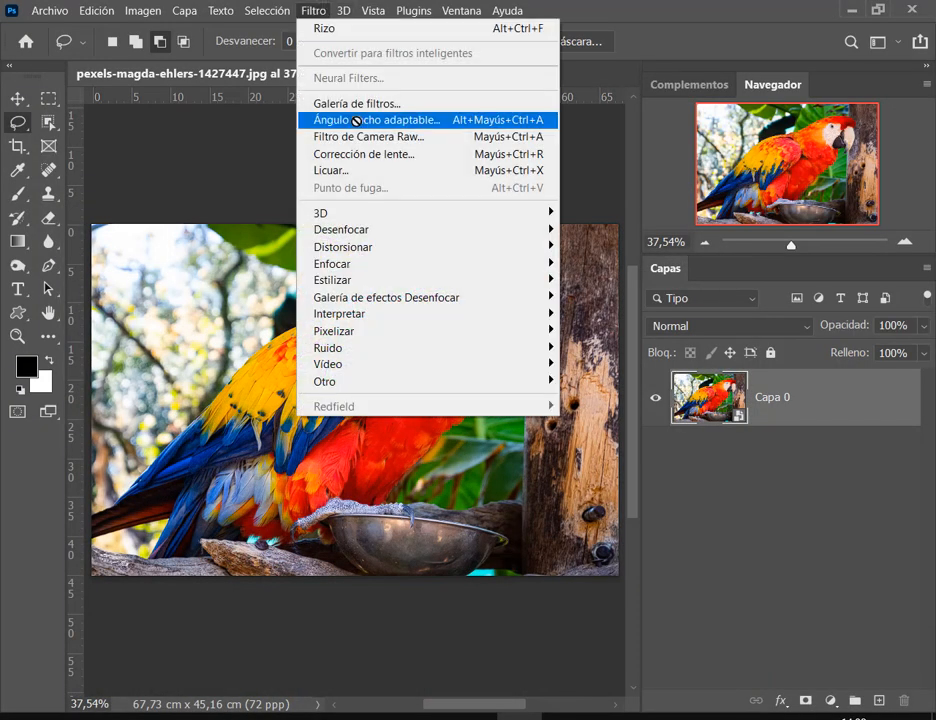
mouse_move(416, 262)
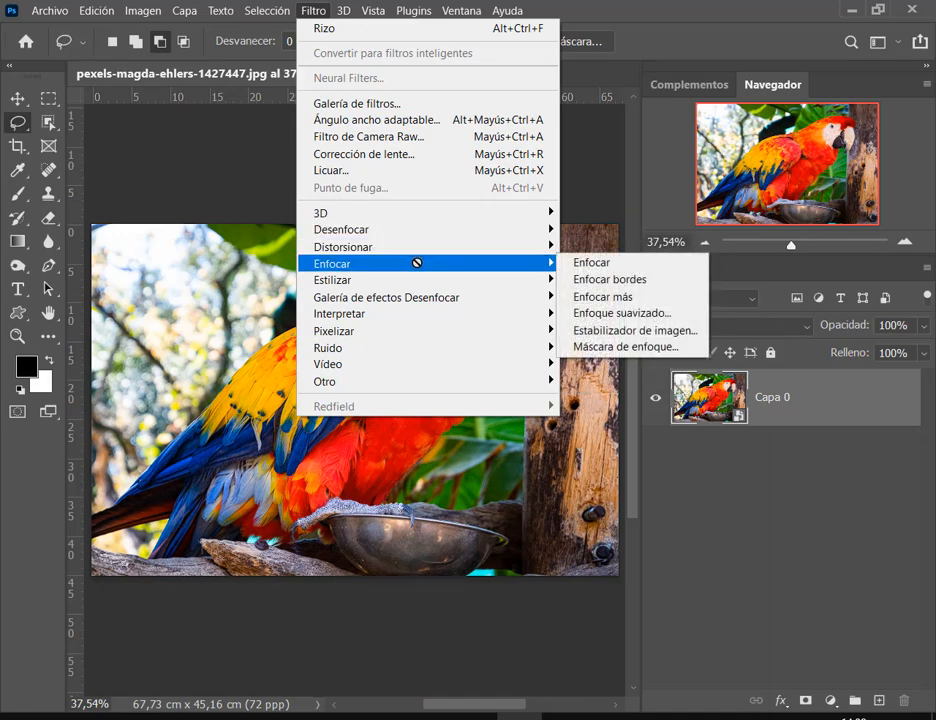
mouse_move(418, 294)
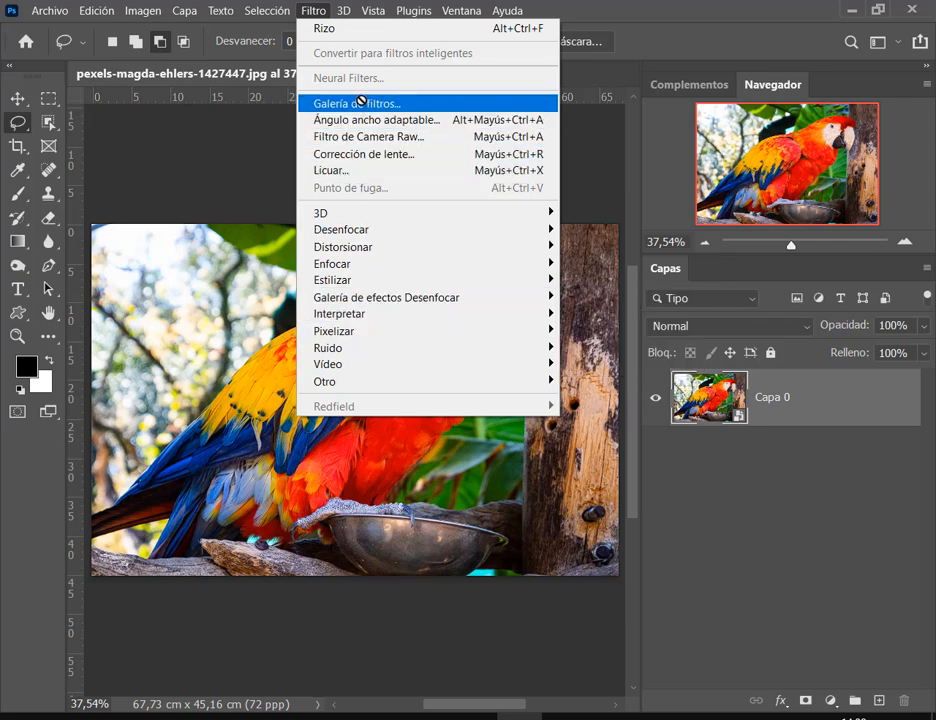
click(361, 101)
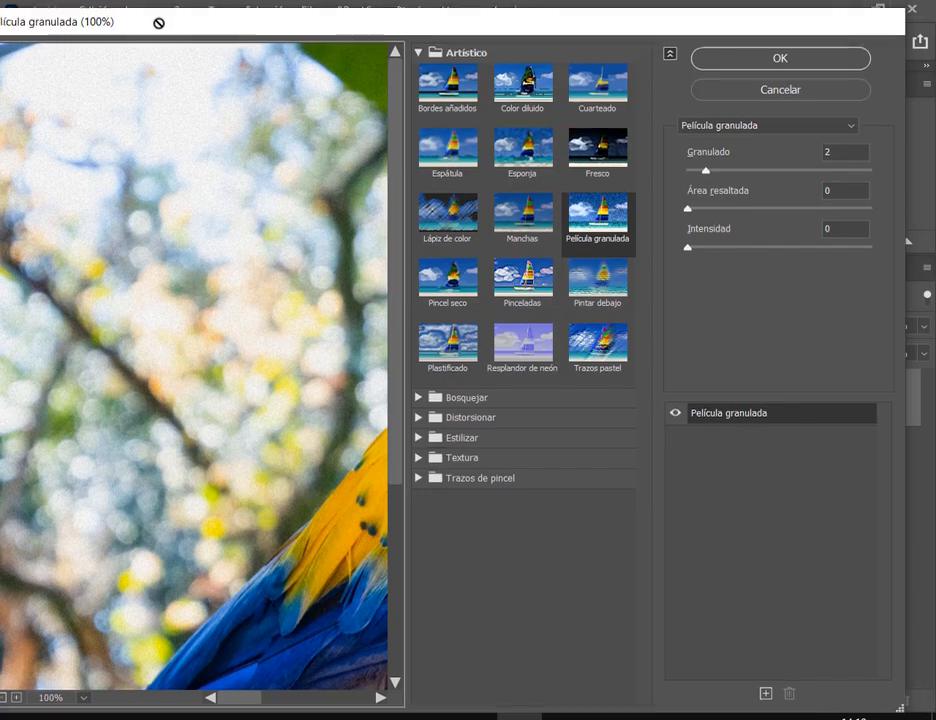
drag(158, 22, 182, 15)
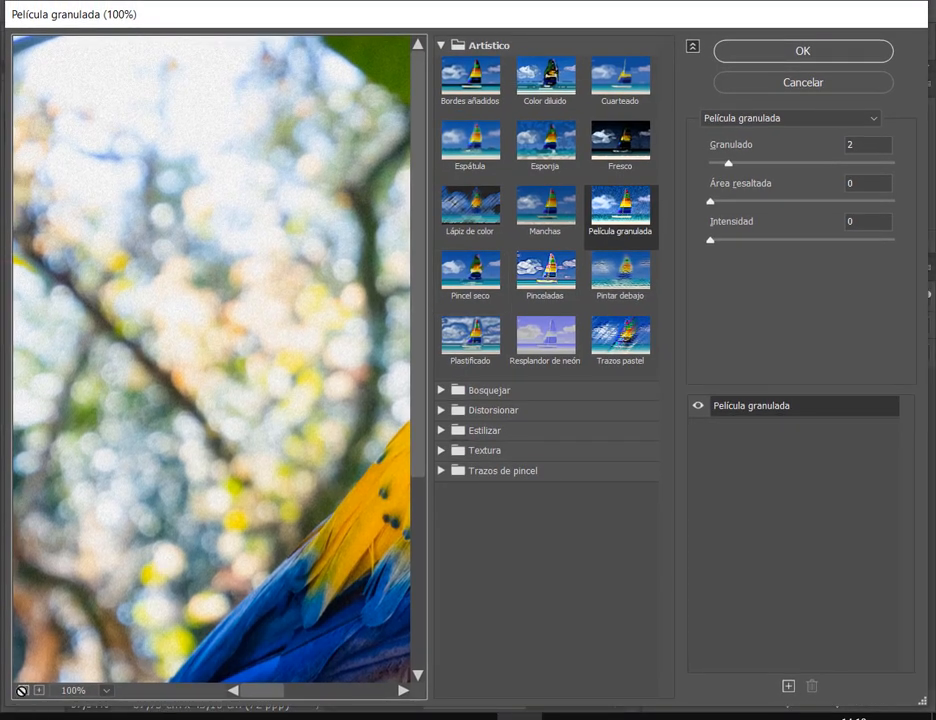
click(21, 691)
click(23, 691)
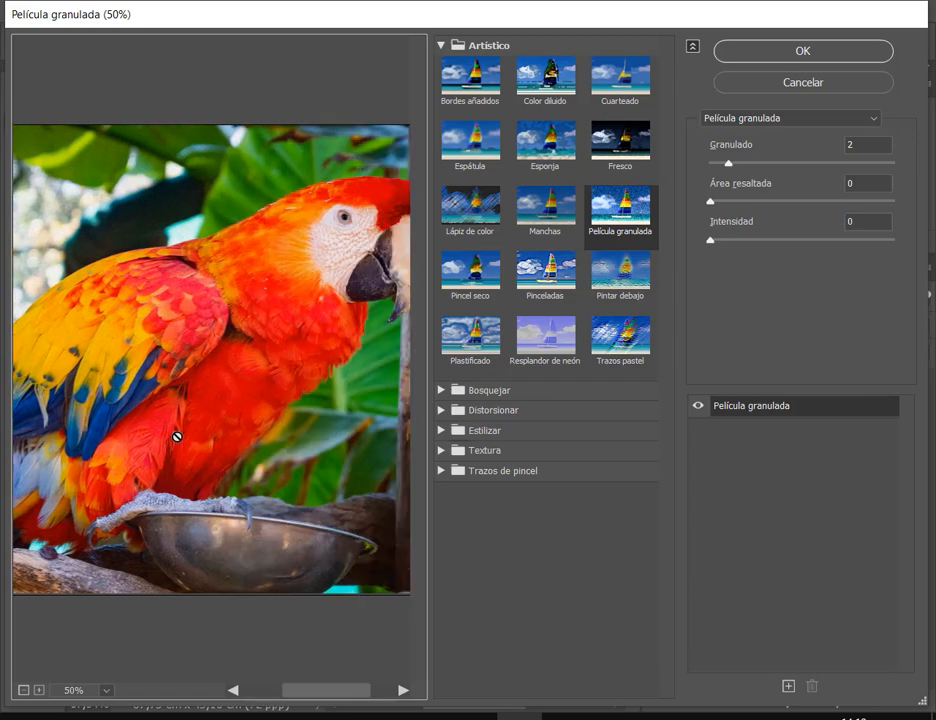
key(alt)
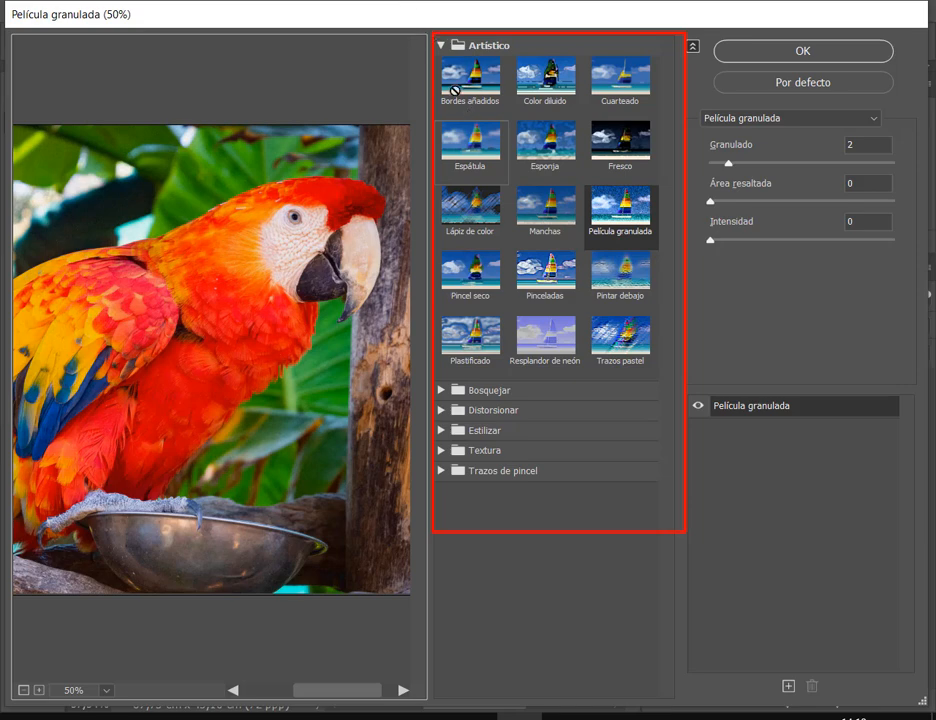
click(445, 45)
mouse_move(468, 50)
mouse_down()
mouse_move(517, 58)
mouse_move(561, 164)
mouse_up()
key(Escape)
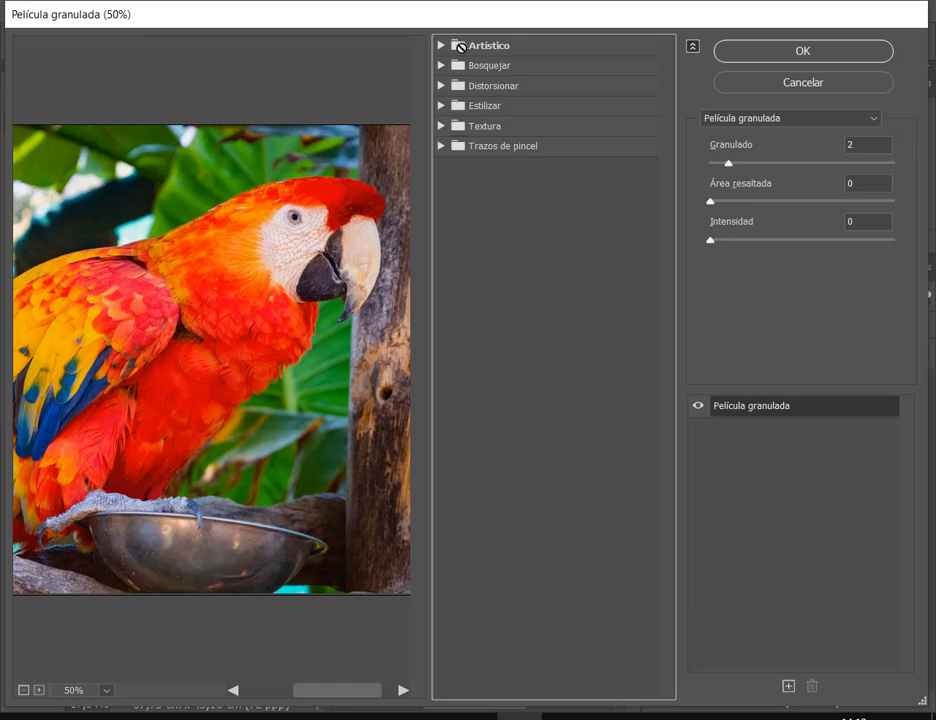
click(829, 81)
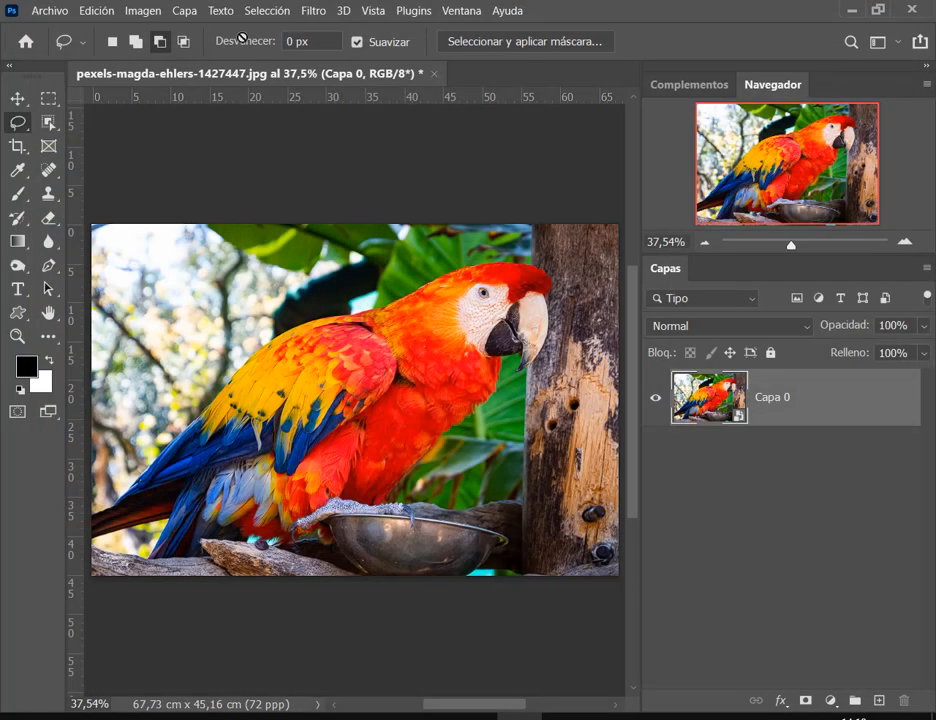
Step: Open the Filter Gallery for the parrot layer and show the parrot's head in the preview at 66.7% zoom
click(312, 11)
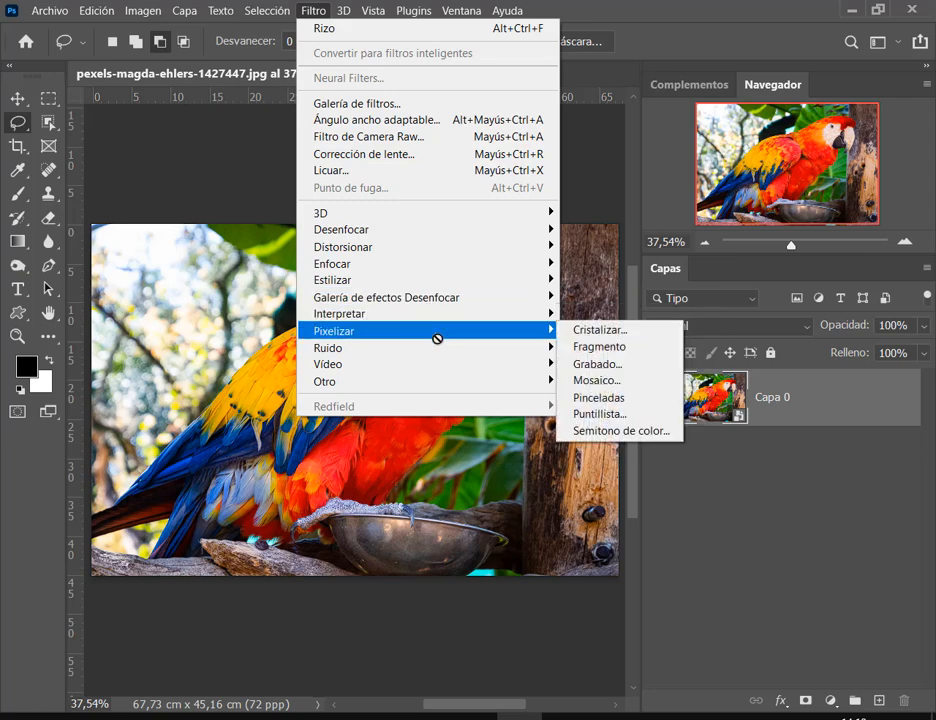
mouse_move(457, 349)
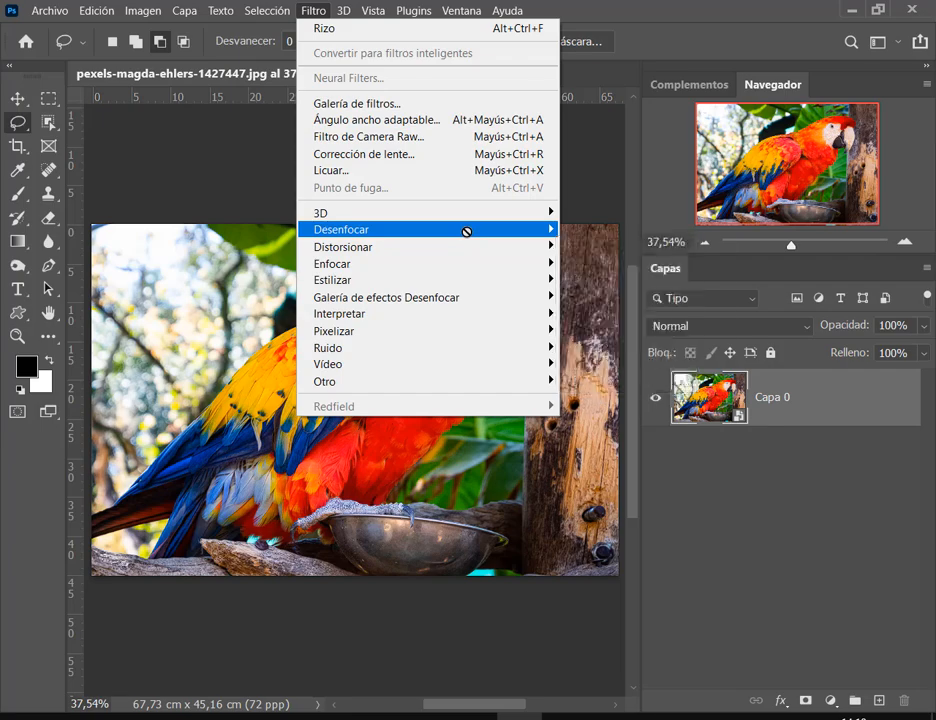
click(320, 103)
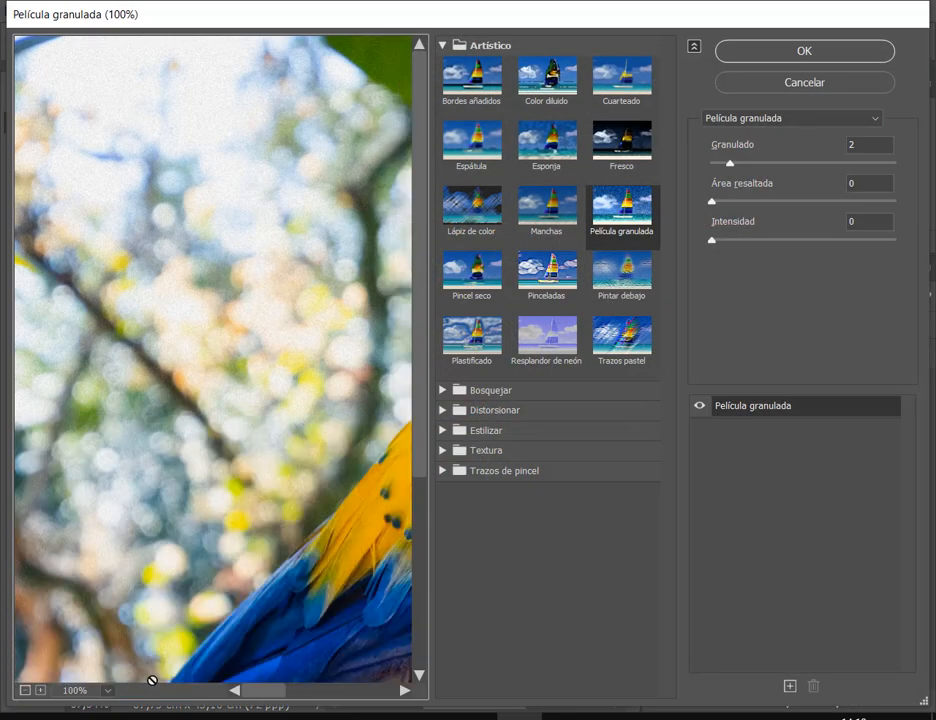
click(25, 690)
key(ctrl+2)
mouse_move(10, 677)
mouse_down()
mouse_move(198, 702)
mouse_move(440, 696)
mouse_up()
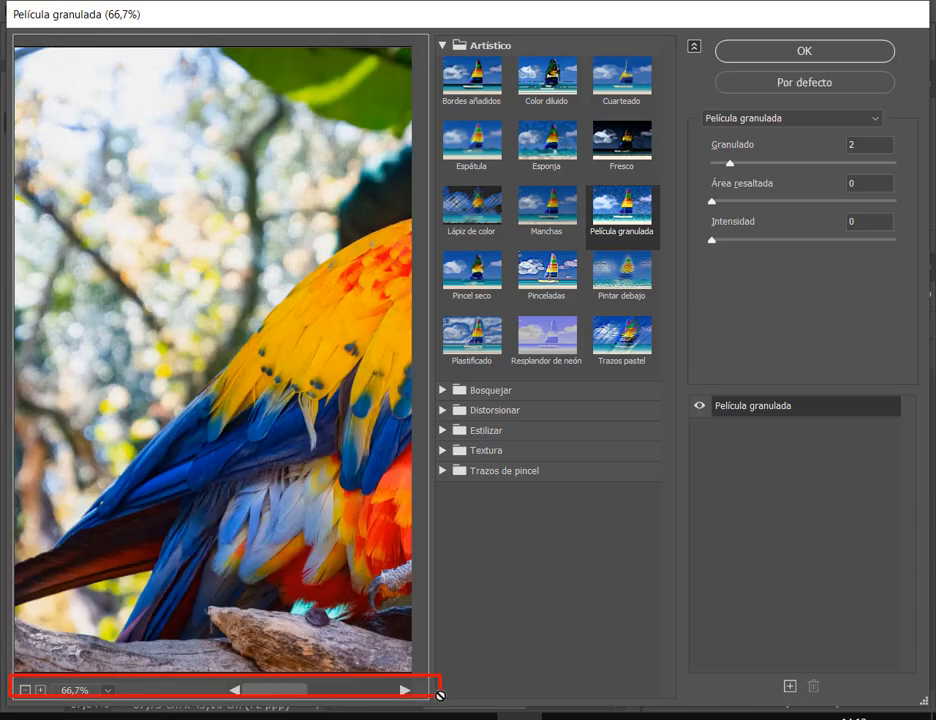
drag(52, 630, 25, 683)
drag(67, 630, 42, 680)
key(Escape)
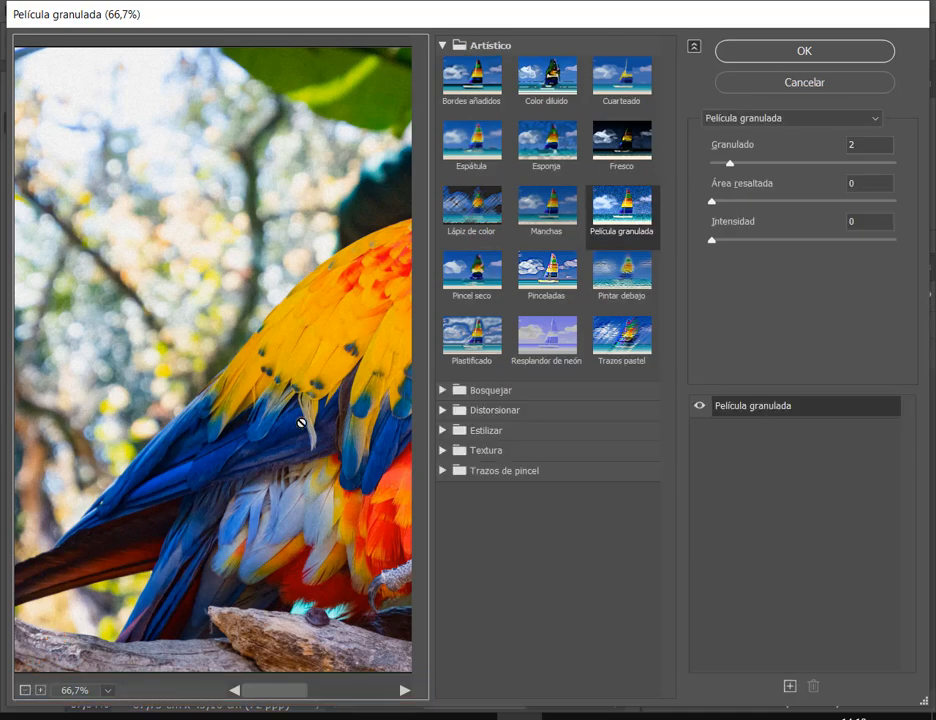
drag(323, 440, 155, 520)
drag(376, 311, 155, 328)
drag(284, 244, 250, 247)
mouse_move(18, 54)
mouse_down()
mouse_move(360, 505)
mouse_move(412, 664)
mouse_up()
key(Escape)
mouse_move(342, 217)
mouse_down()
mouse_move(269, 261)
mouse_move(261, 211)
mouse_up()
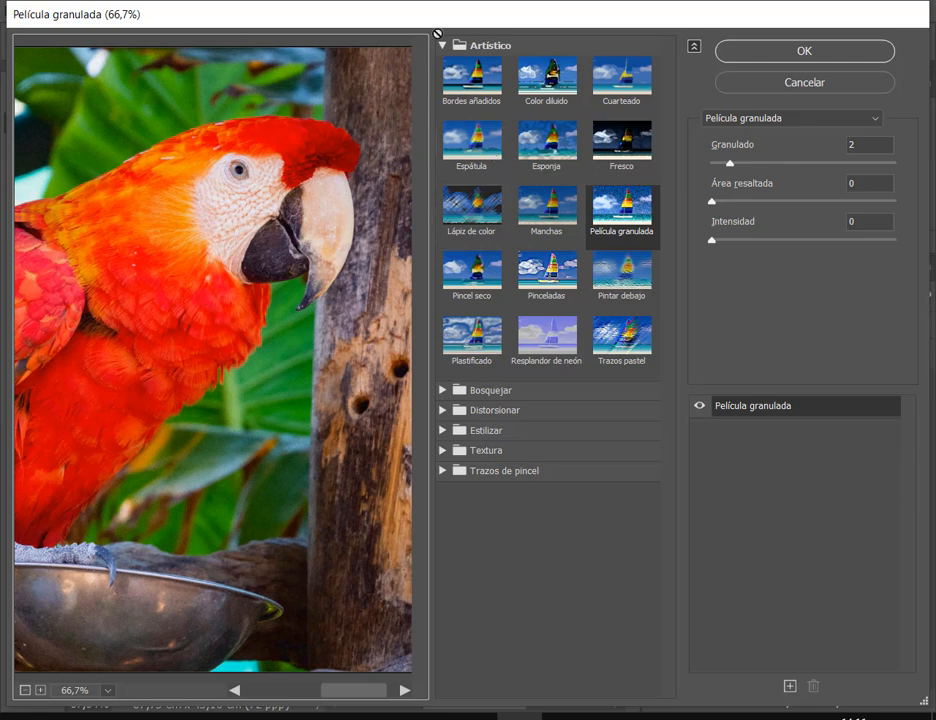
Step: Look through the filters in the Artístico, Bosquejar, Distorsionar and Estilizar categories
click(441, 46)
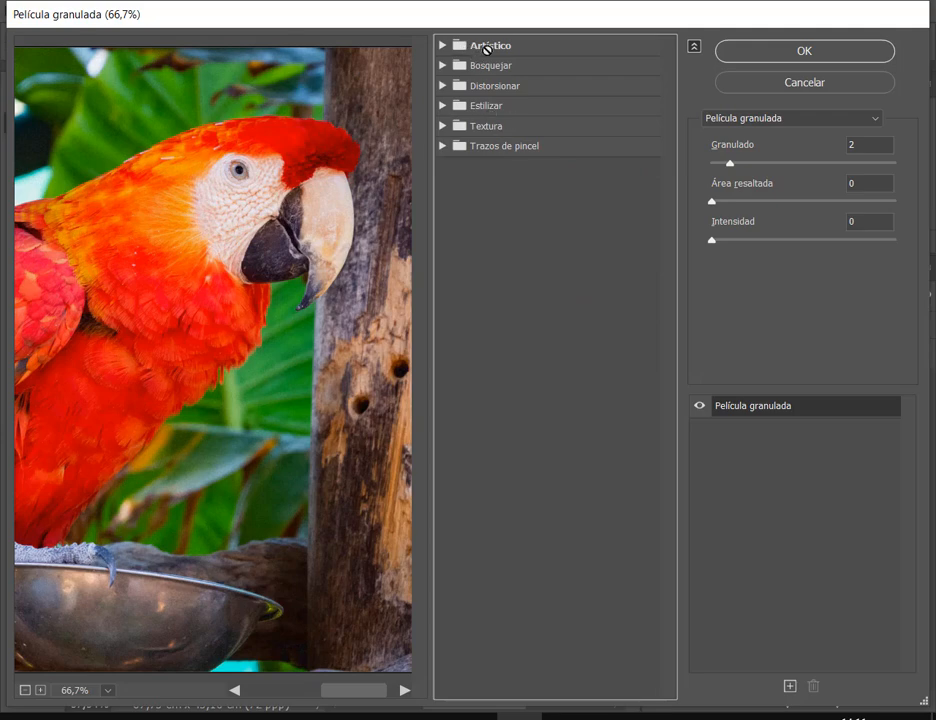
click(455, 44)
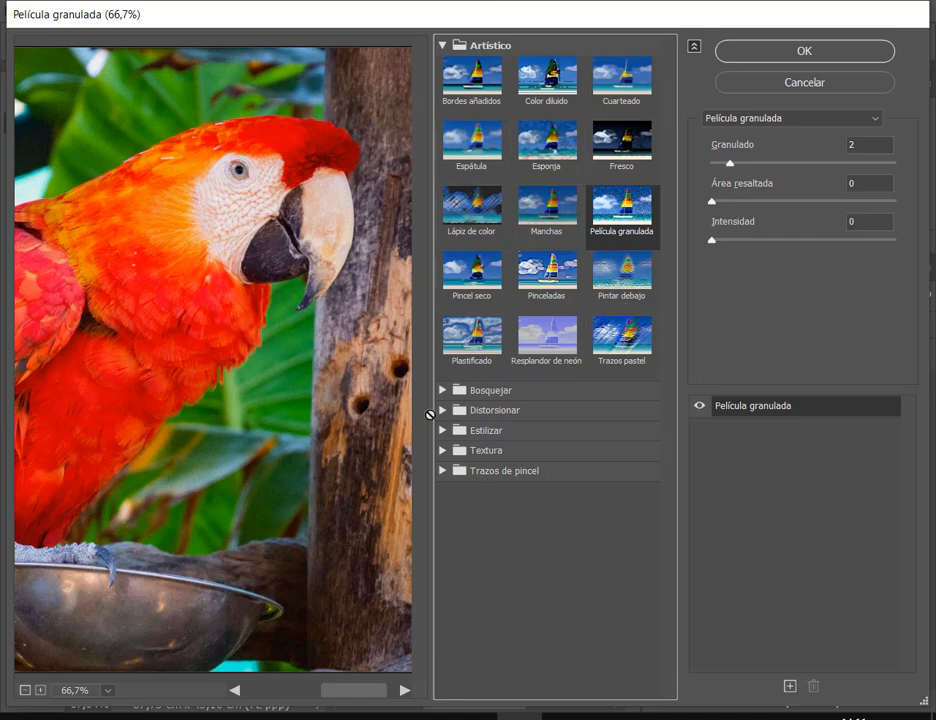
click(442, 46)
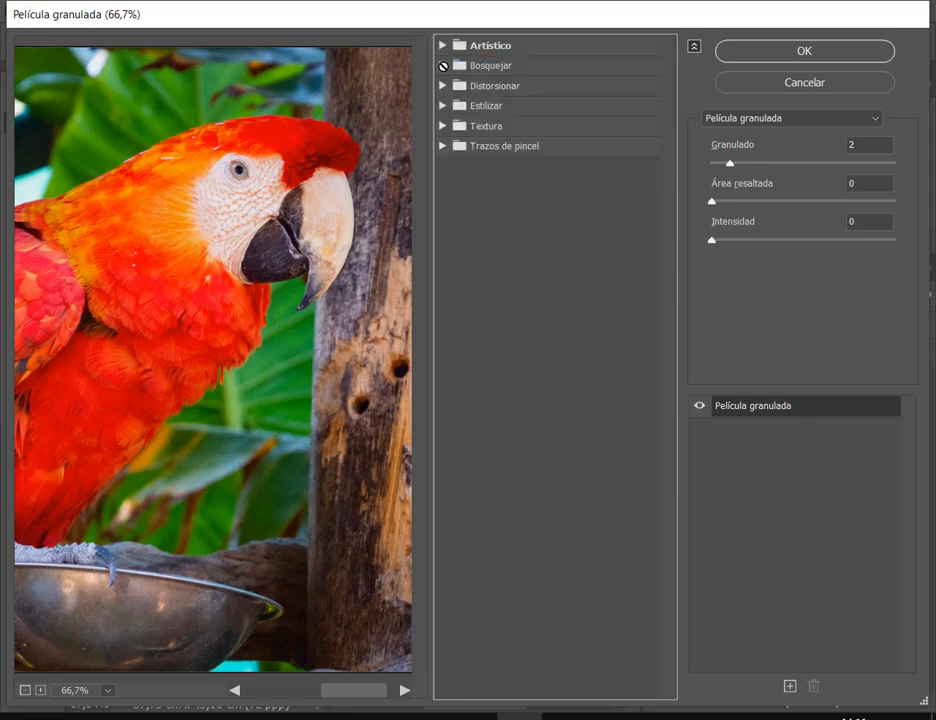
click(445, 64)
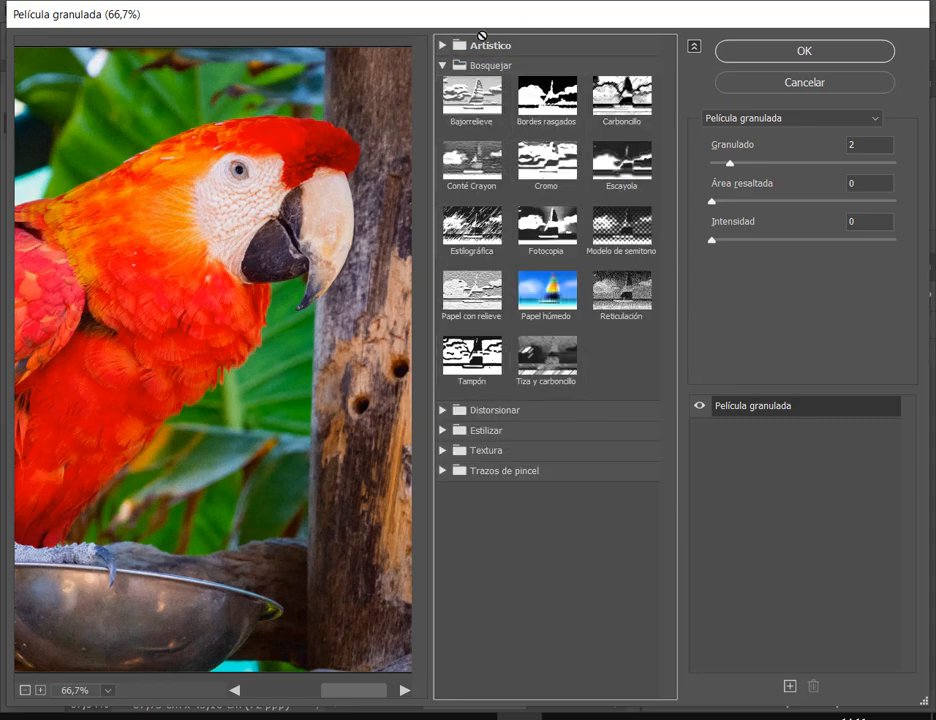
click(445, 64)
click(445, 86)
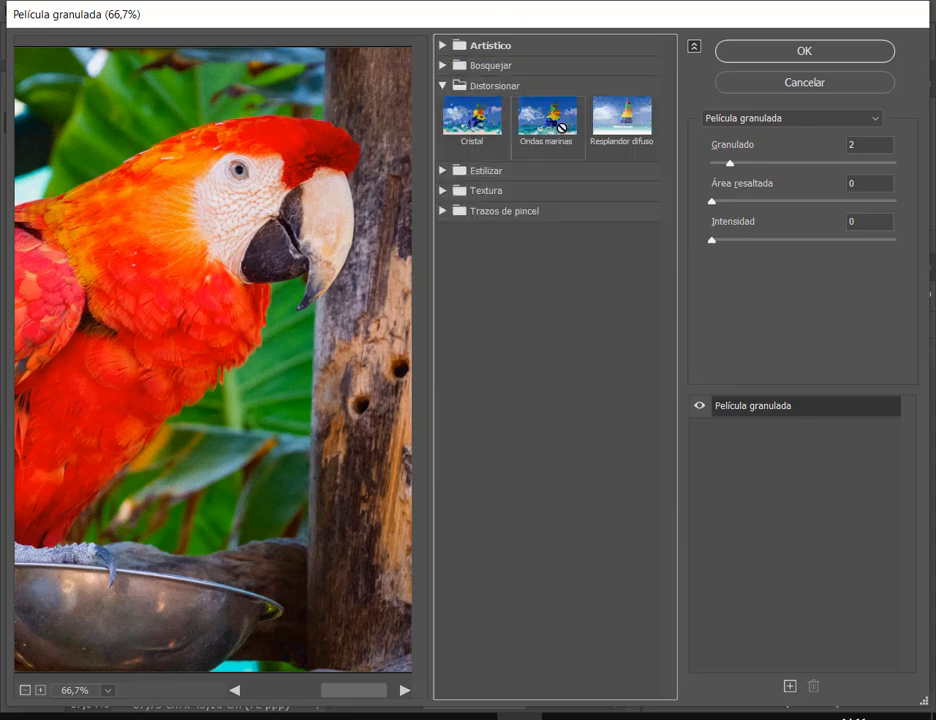
click(445, 86)
click(445, 105)
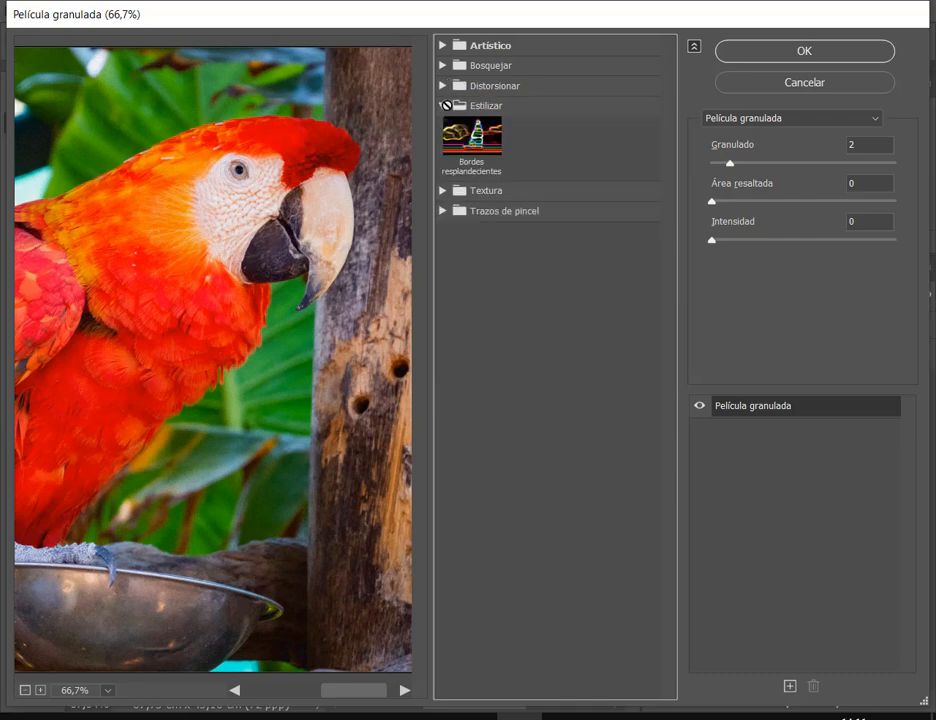
click(445, 105)
Step: Preview the Granulado texture filter on the parrot, switch to Grietas, and expand the Trazos de pincel category
click(445, 125)
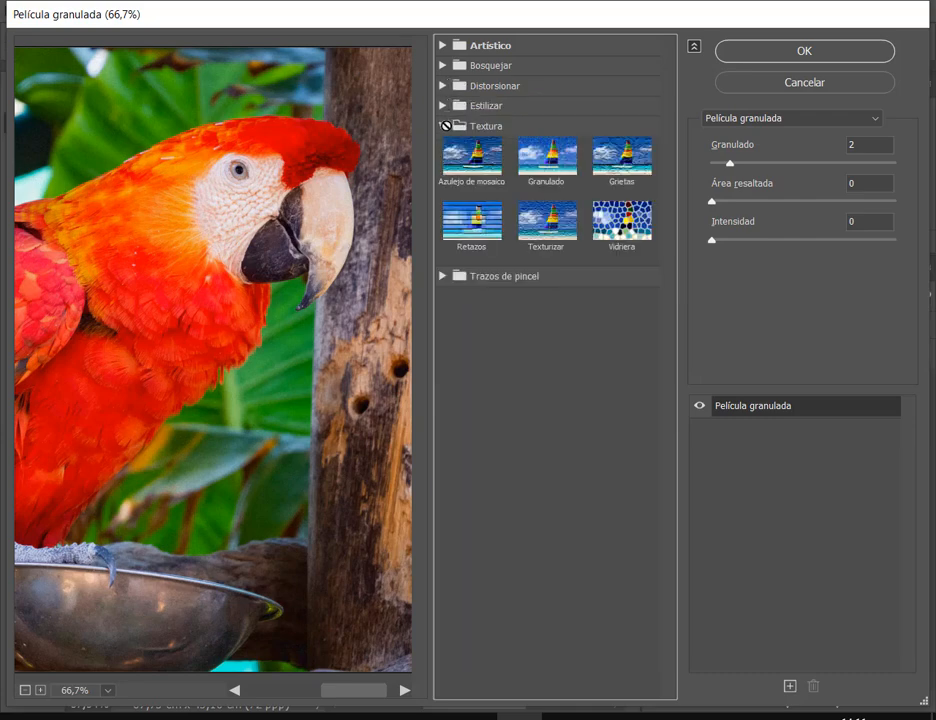
click(538, 155)
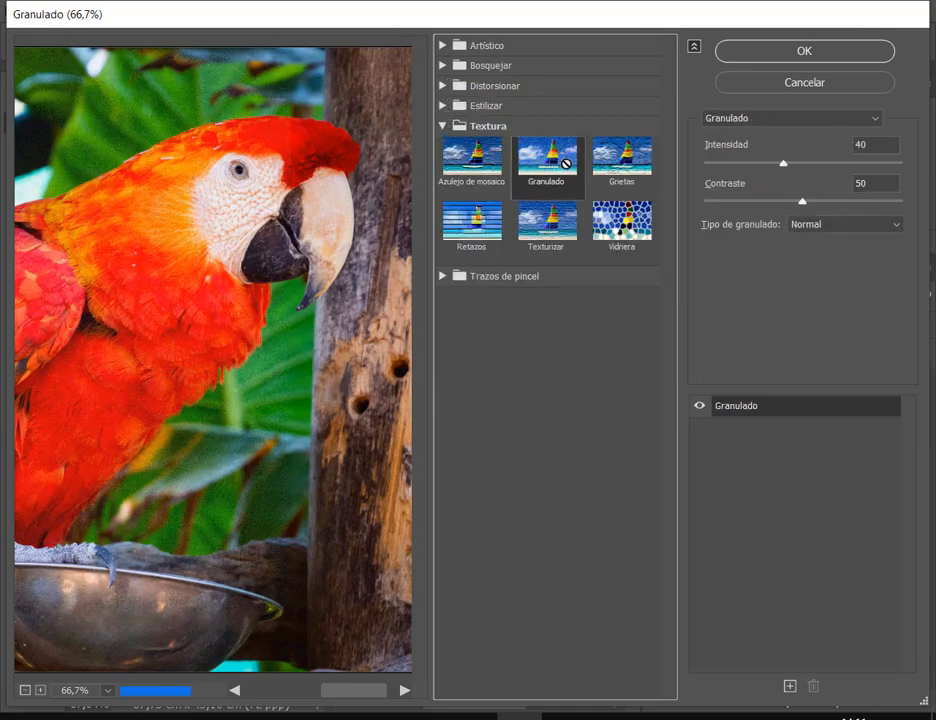
click(622, 150)
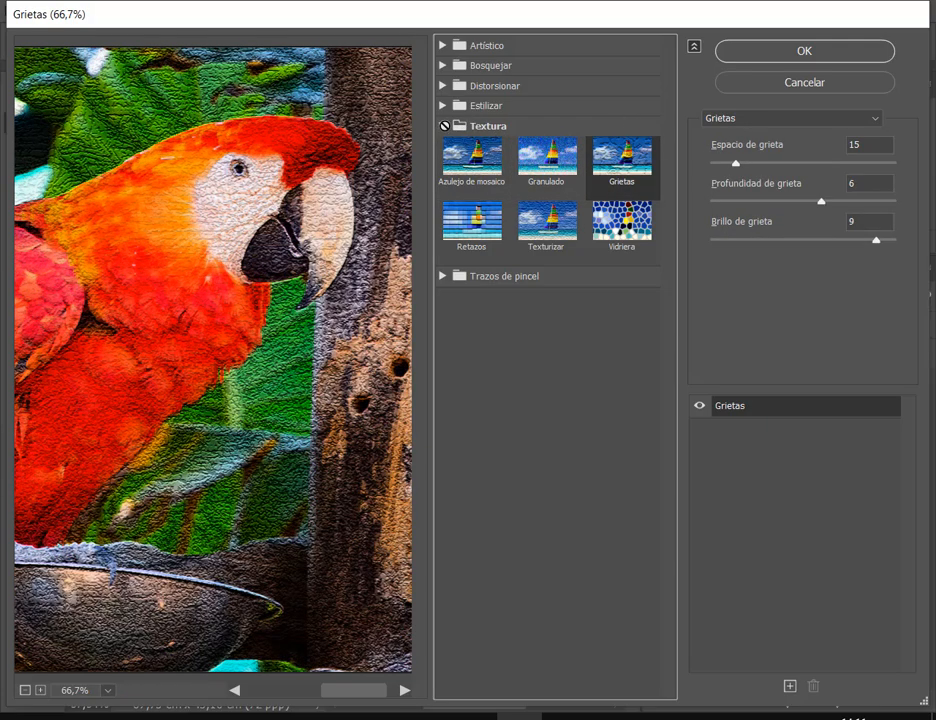
drag(295, 250, 433, 255)
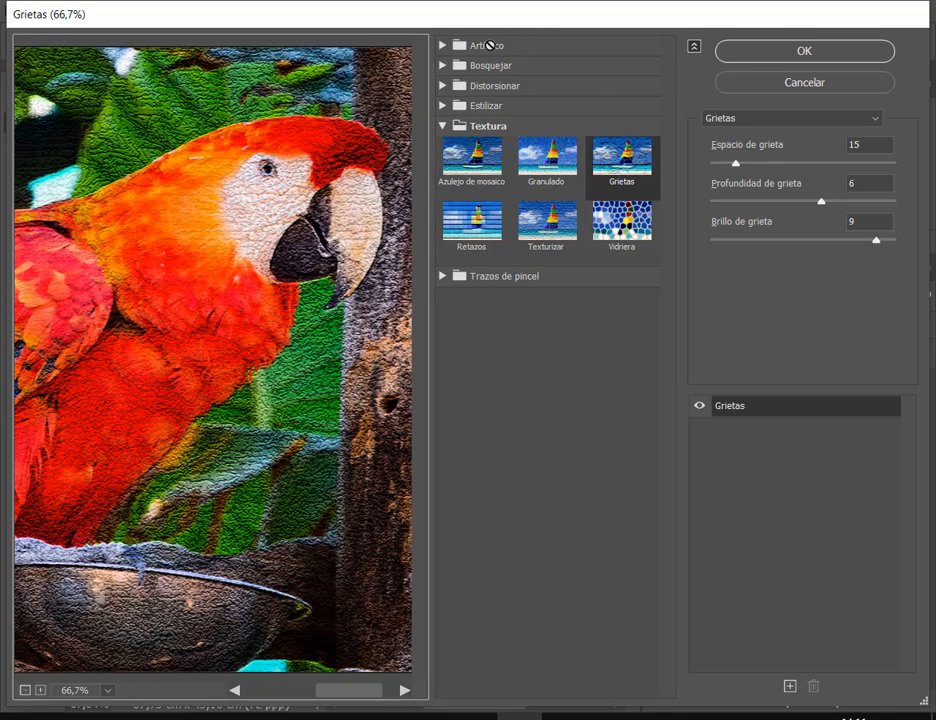
click(444, 275)
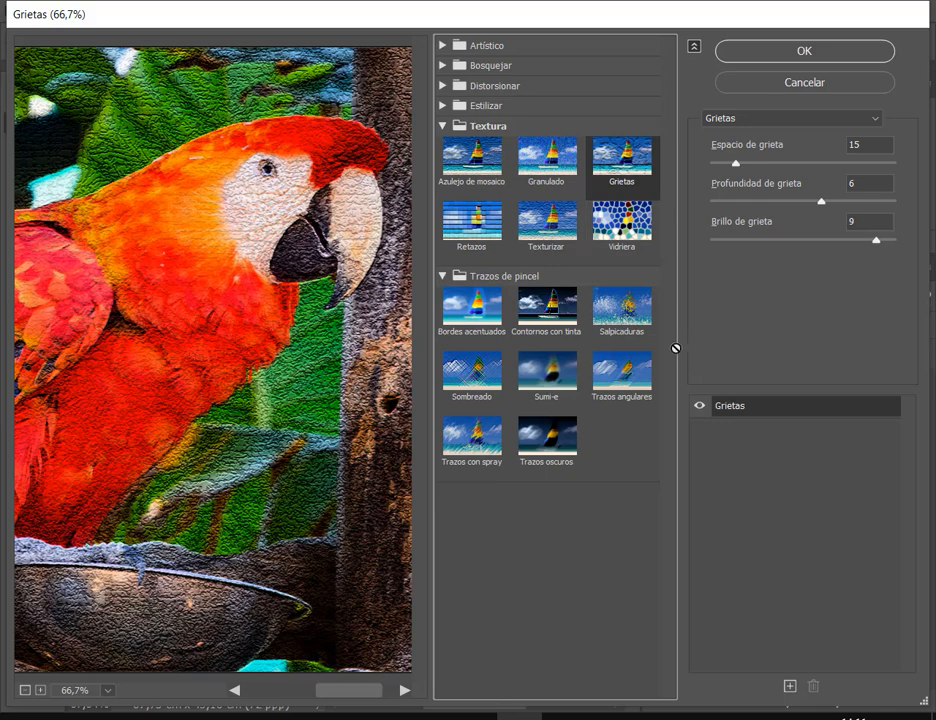
Step: Preview the Salpicaduras, Trazos angulares and Trazos con spray brush-stroke filters on the parrot, then return to Trazos angulares
click(638, 318)
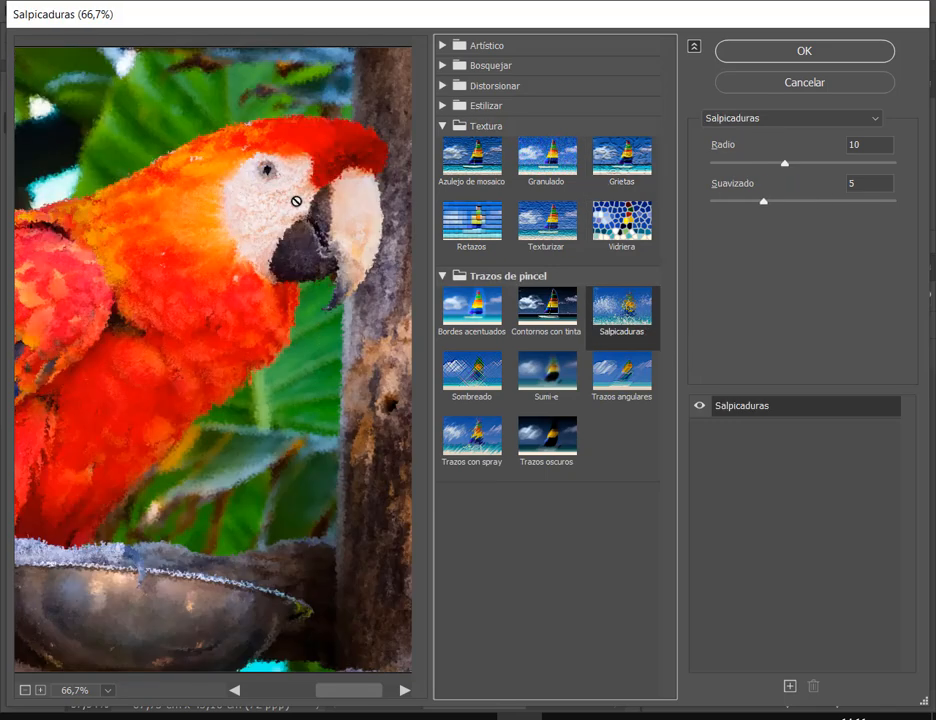
click(618, 392)
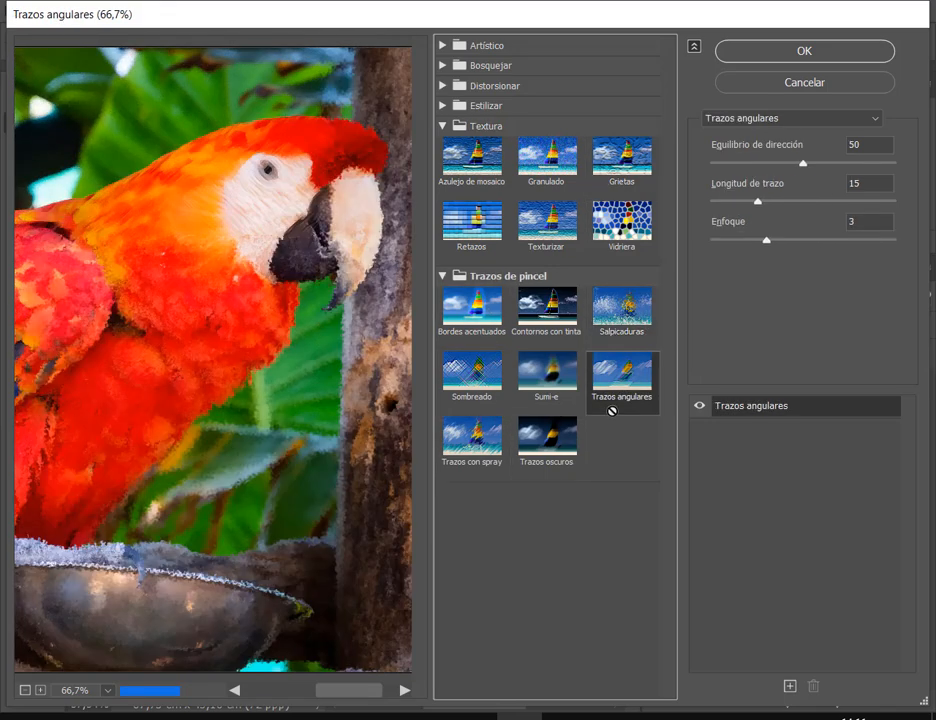
click(457, 449)
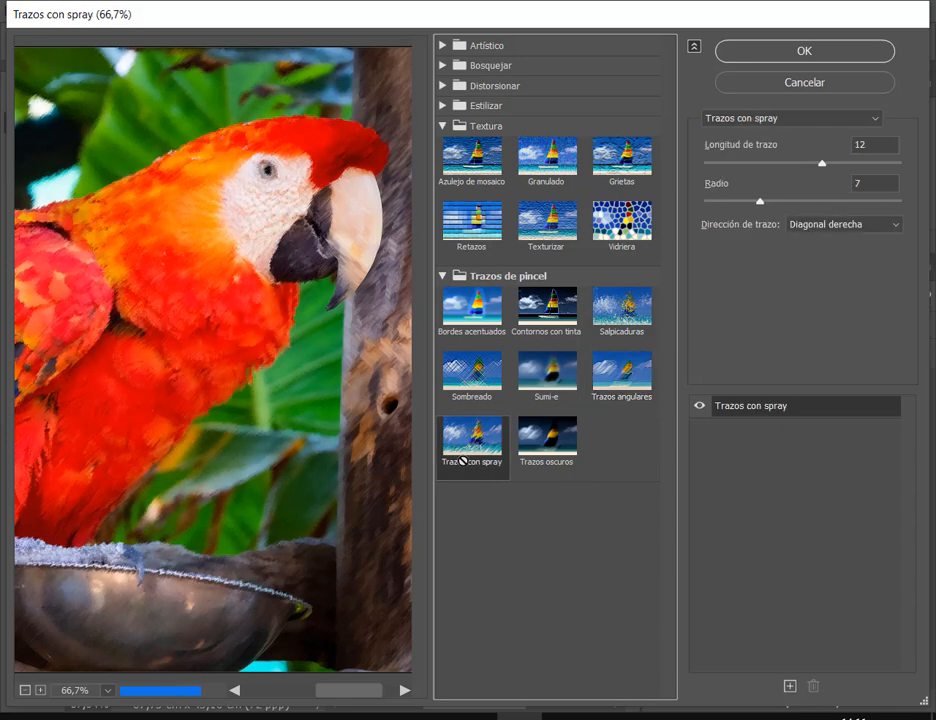
click(620, 364)
drag(263, 417, 165, 437)
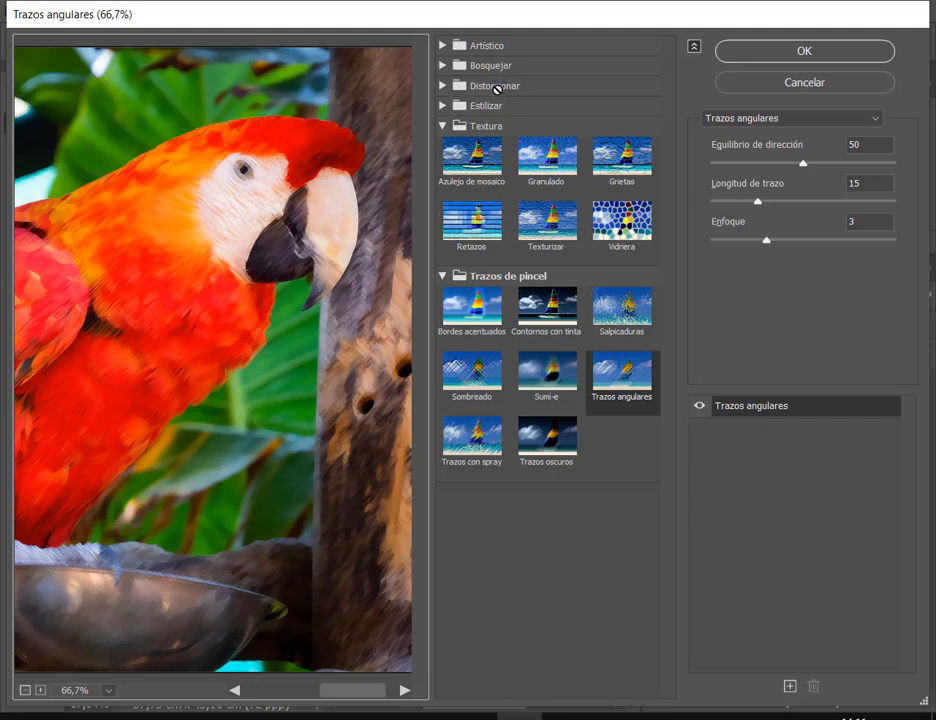
Step: Preview the Artístico filters Pincel seco, Trazos pastel and Pintar debajo on the parrot, and collapse that category
click(442, 46)
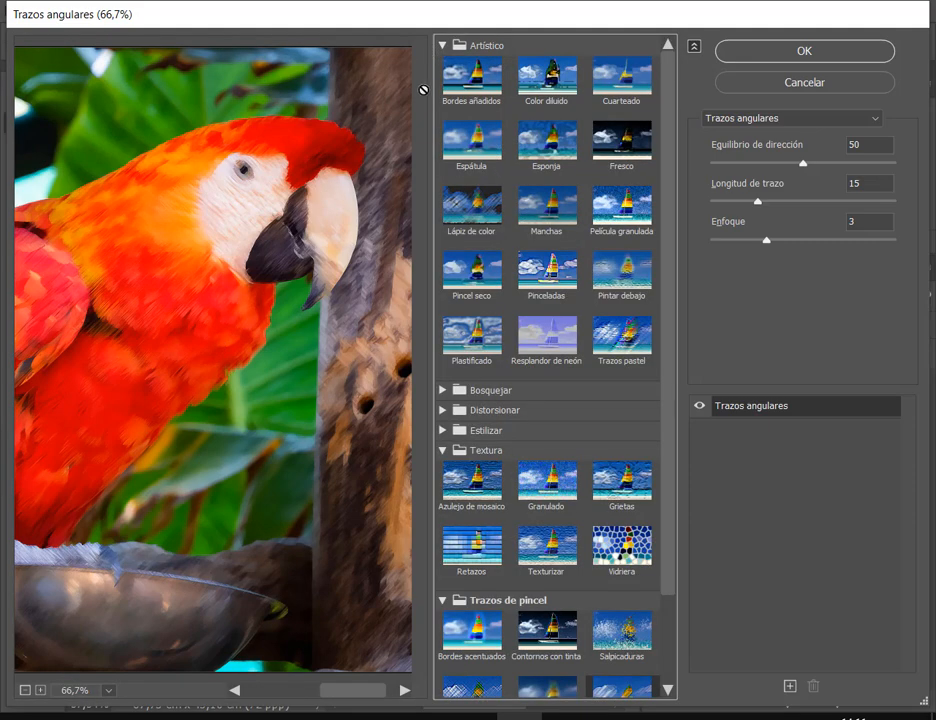
click(474, 280)
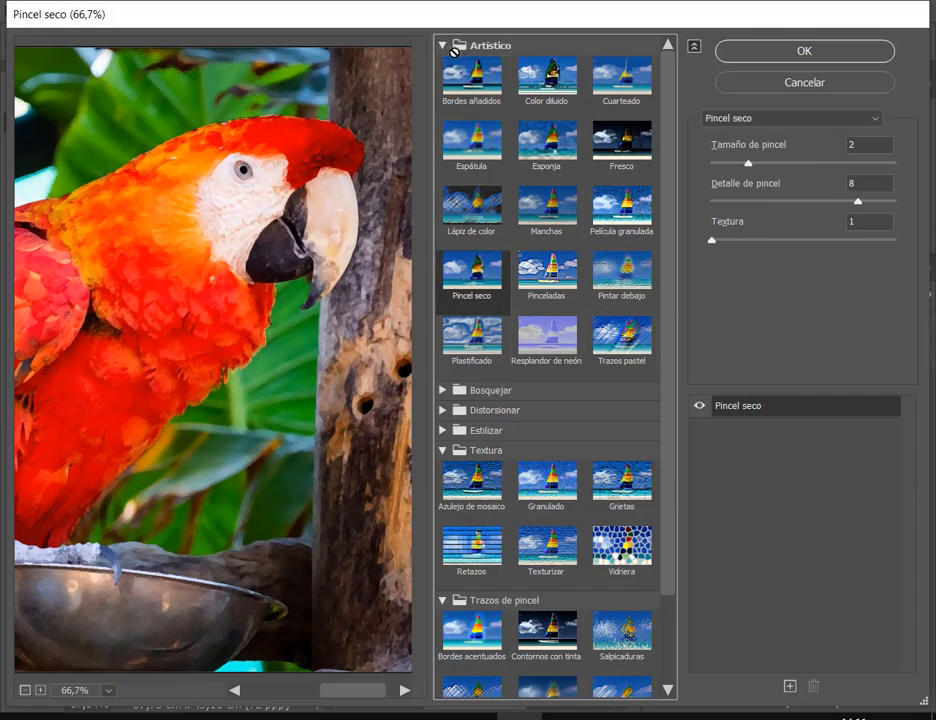
click(622, 337)
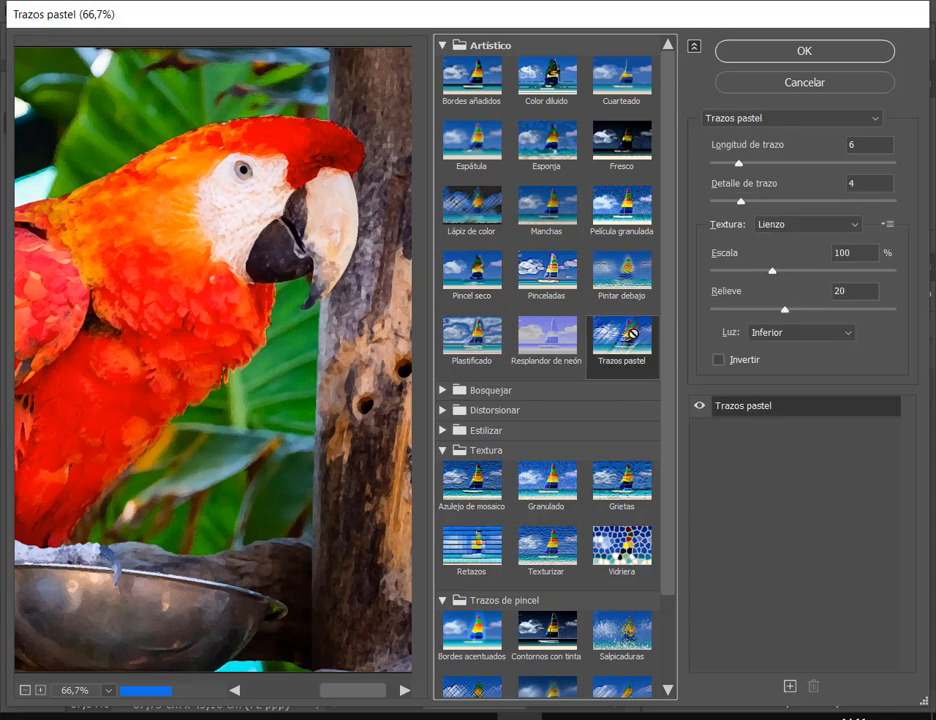
click(622, 272)
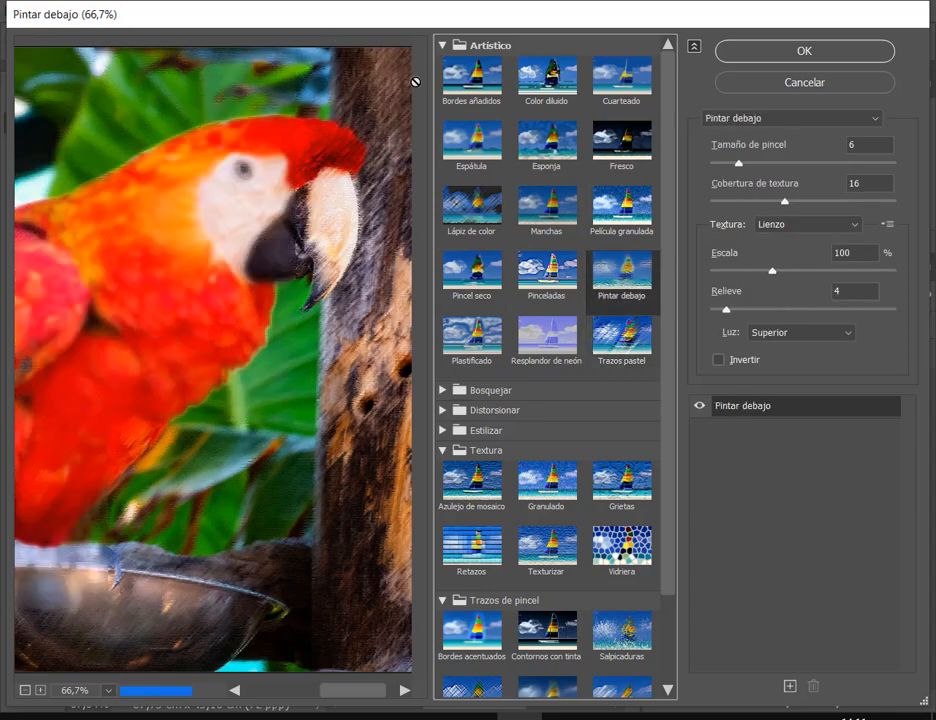
click(443, 46)
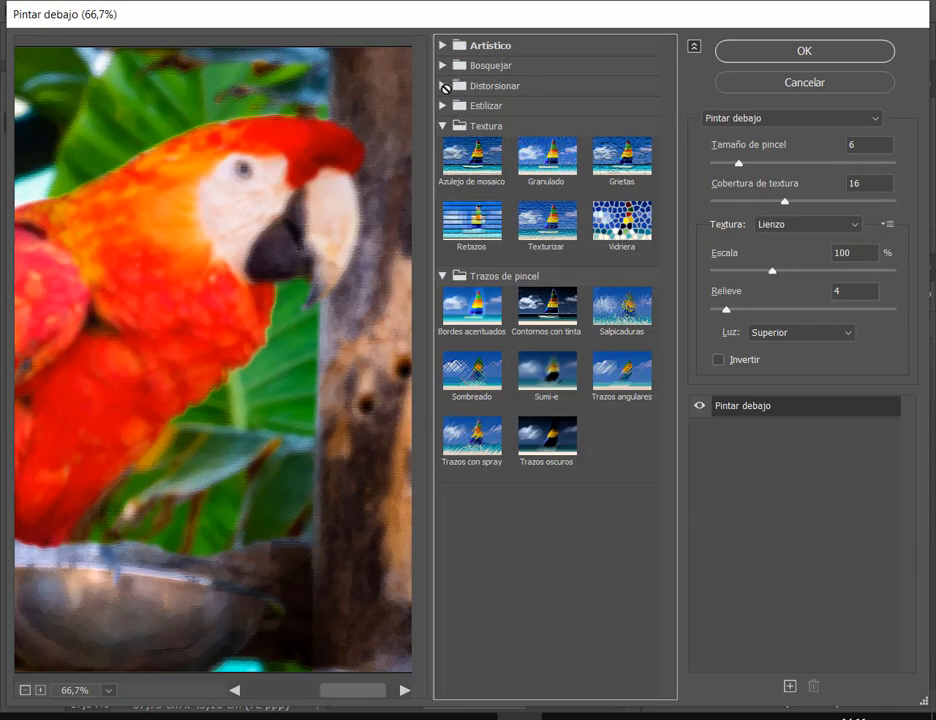
Step: Preview the Bordes resplandecientes filter from the Estilizar category on the parrot, and collapse the category
click(441, 105)
click(474, 140)
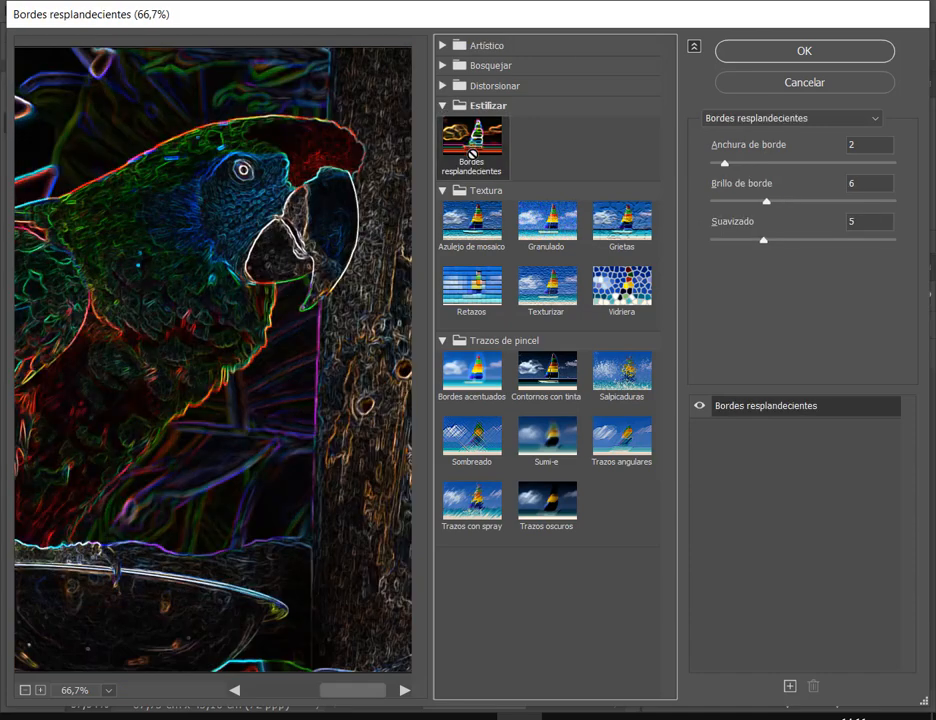
drag(290, 281, 225, 374)
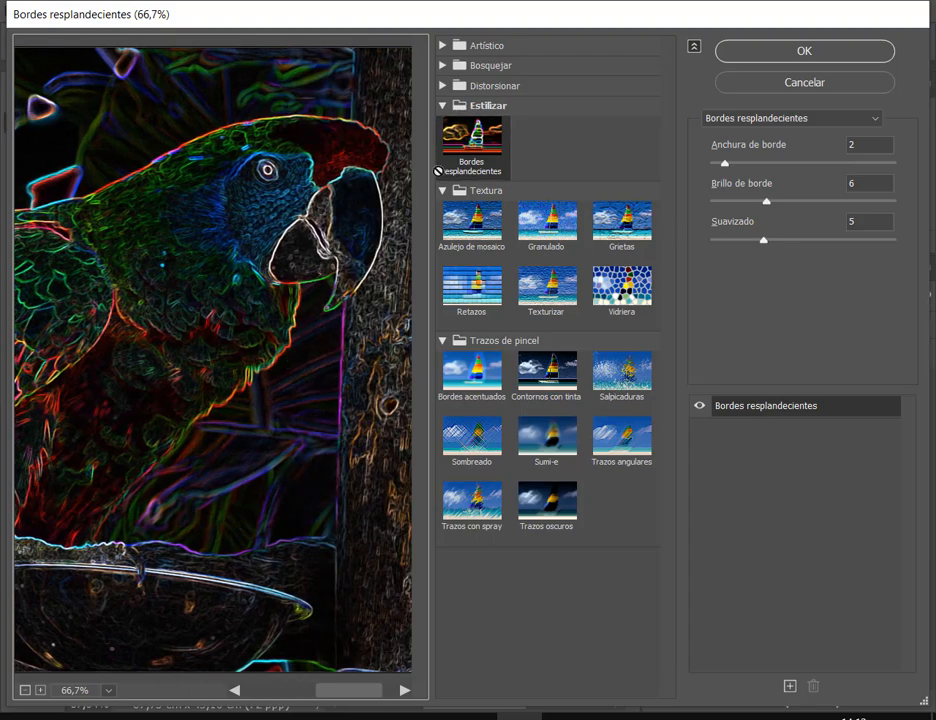
click(441, 105)
Step: Preview the Vidriera and Azulejo de mosaico texture filters on the parrot
click(622, 225)
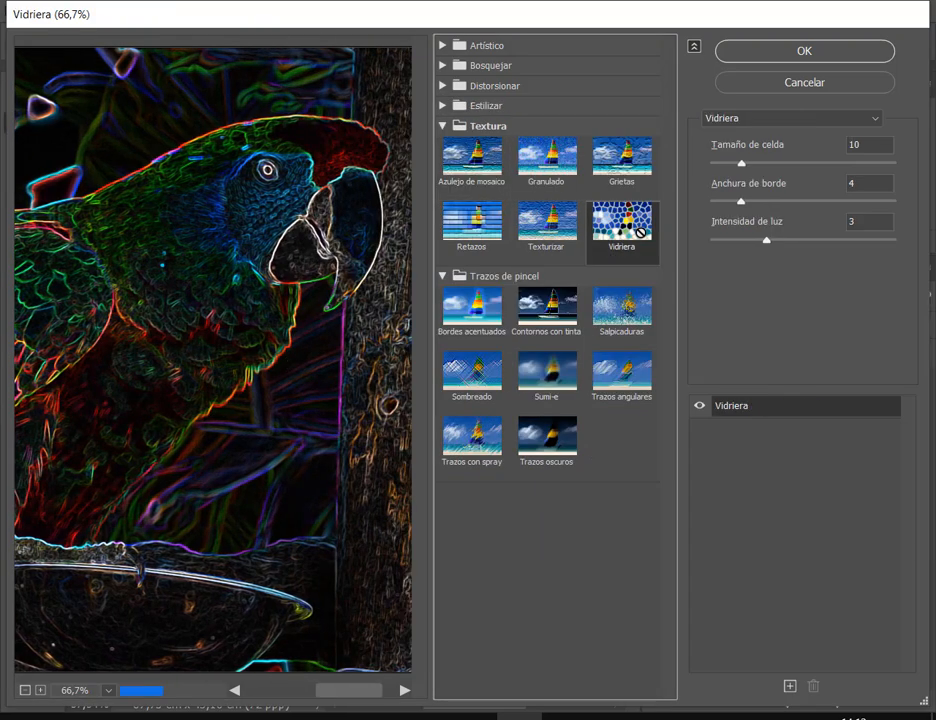
mouse_move(188, 368)
mouse_down()
mouse_move(388, 399)
mouse_move(100, 391)
mouse_move(201, 375)
mouse_up()
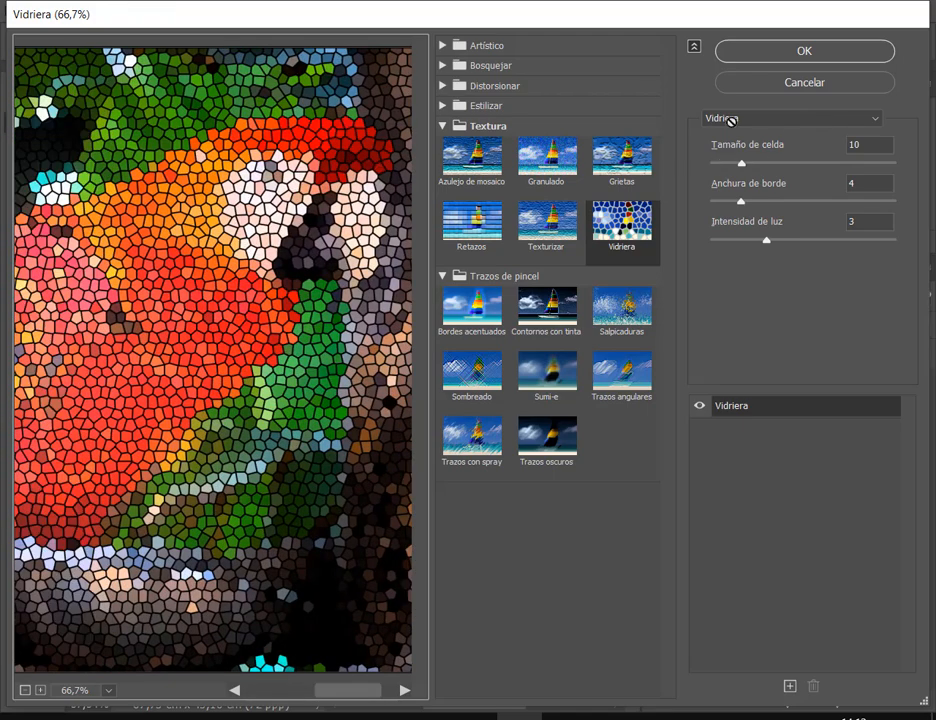
click(484, 181)
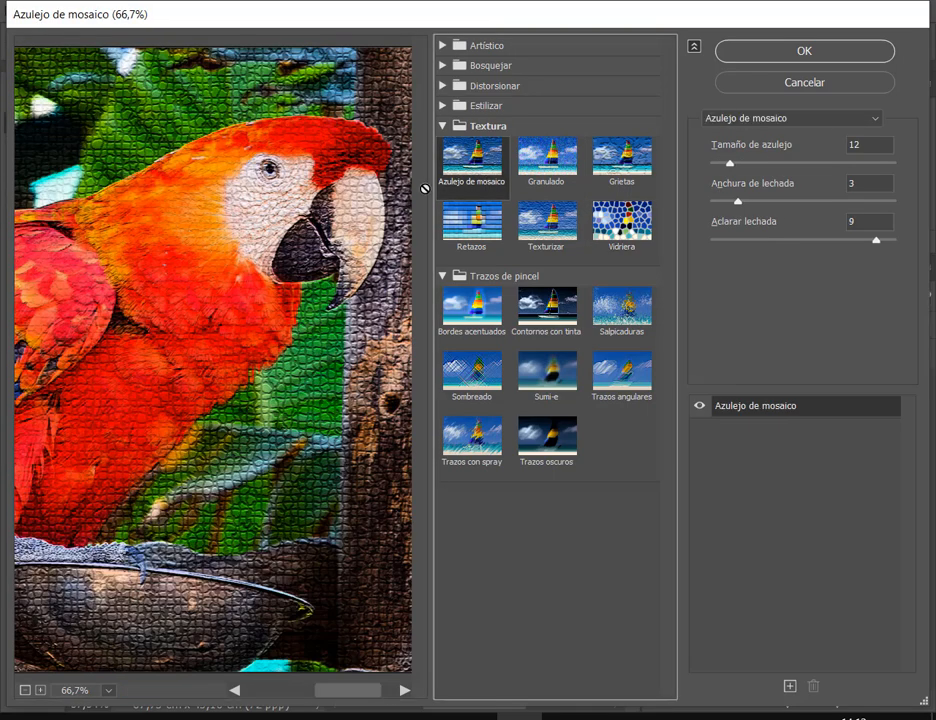
drag(298, 326, 184, 374)
key(alt)
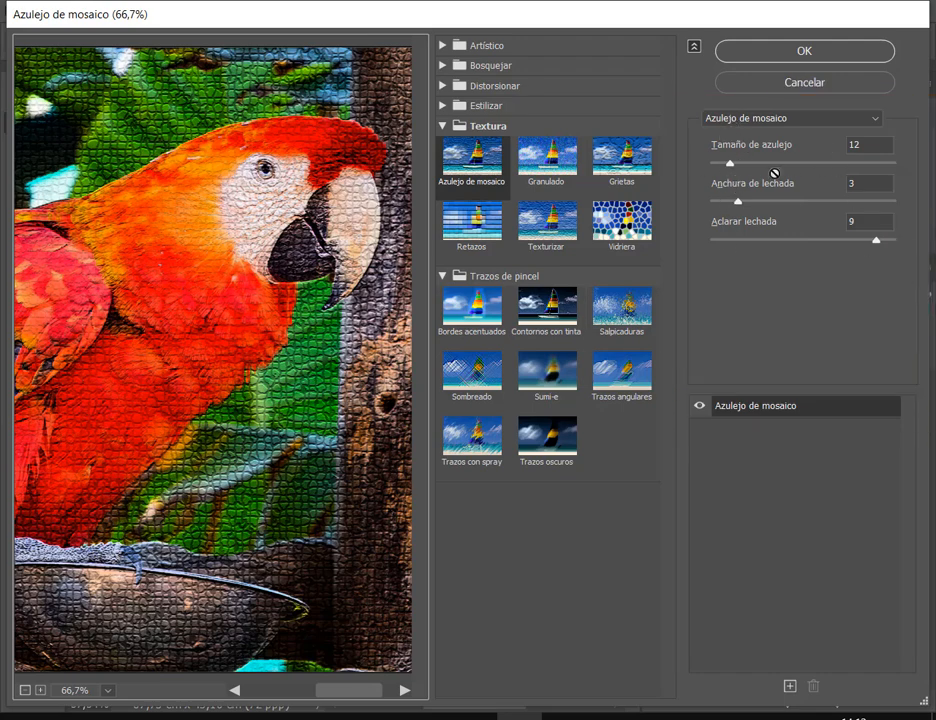
Step: Choose Bajorrelieve, Bordes acentuados and finally Bordes añadidos by name, and show the parrot's body in the preview
click(785, 120)
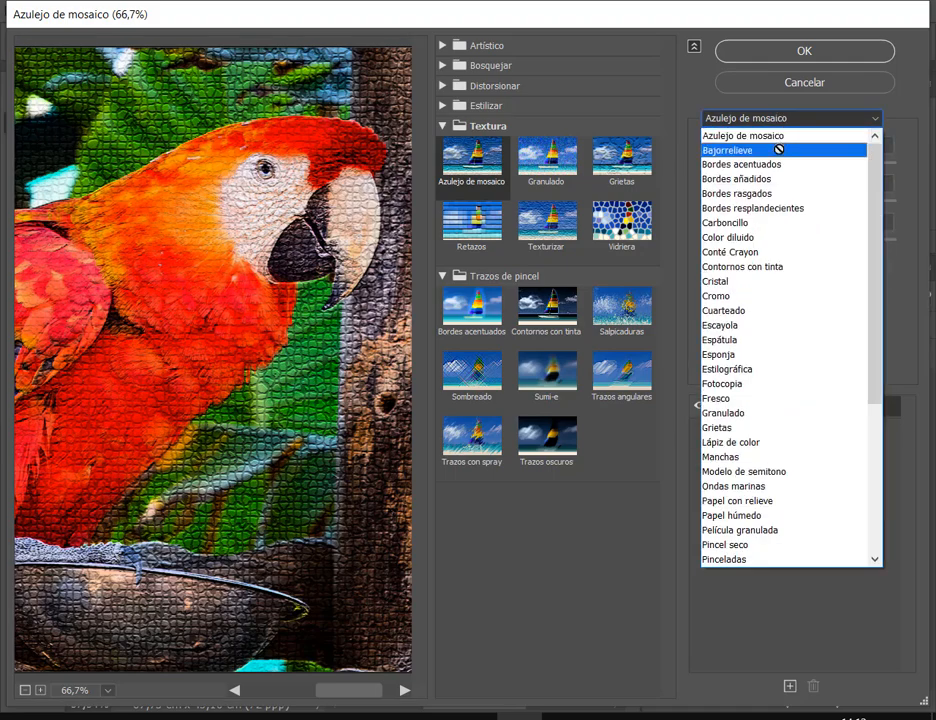
click(776, 150)
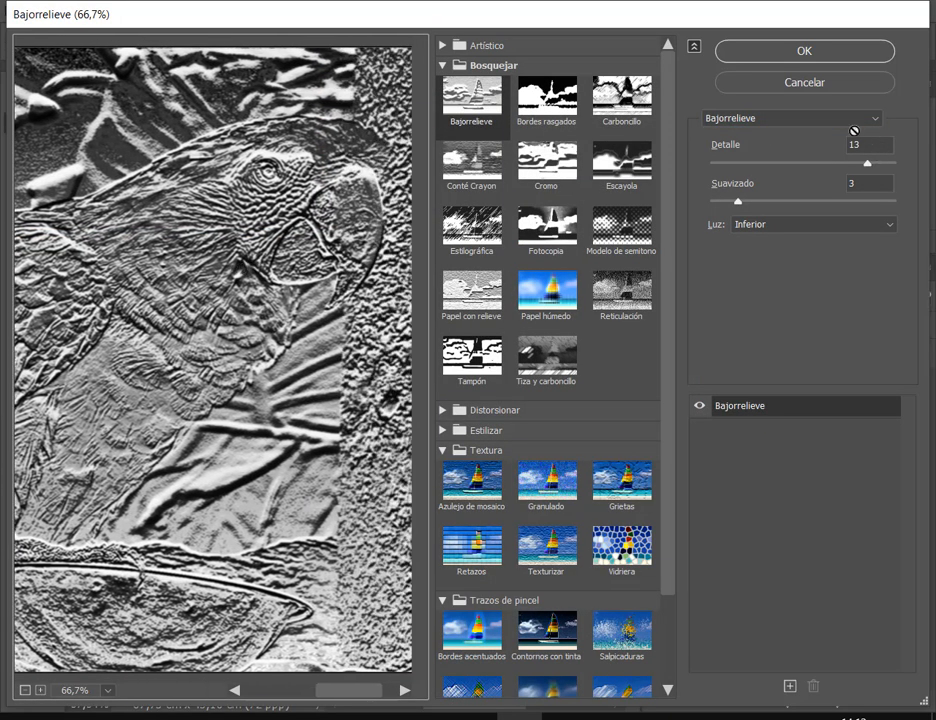
click(796, 119)
click(773, 151)
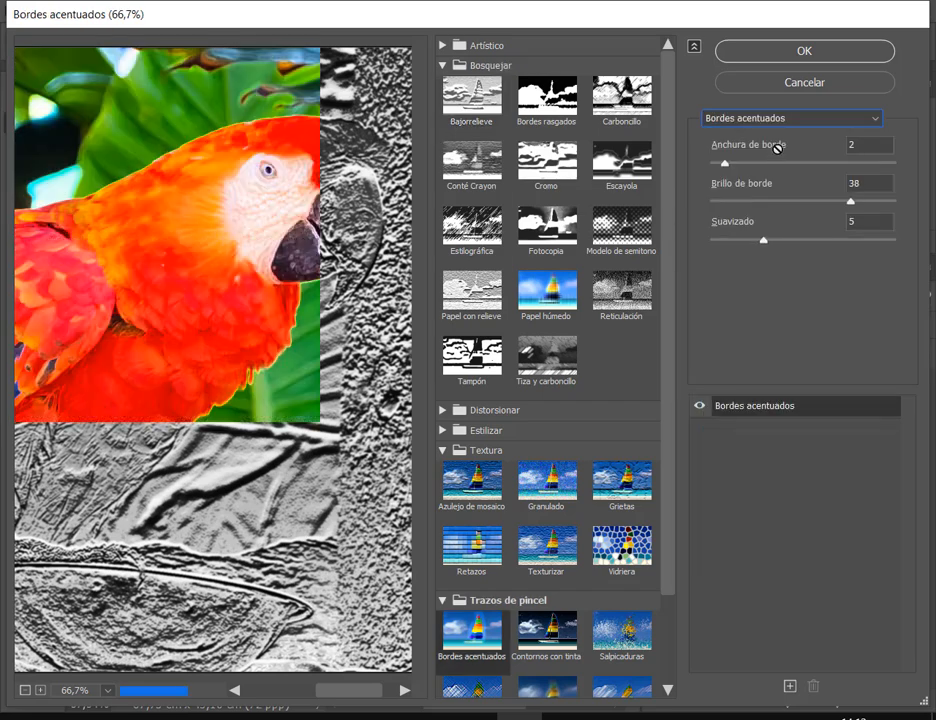
click(748, 121)
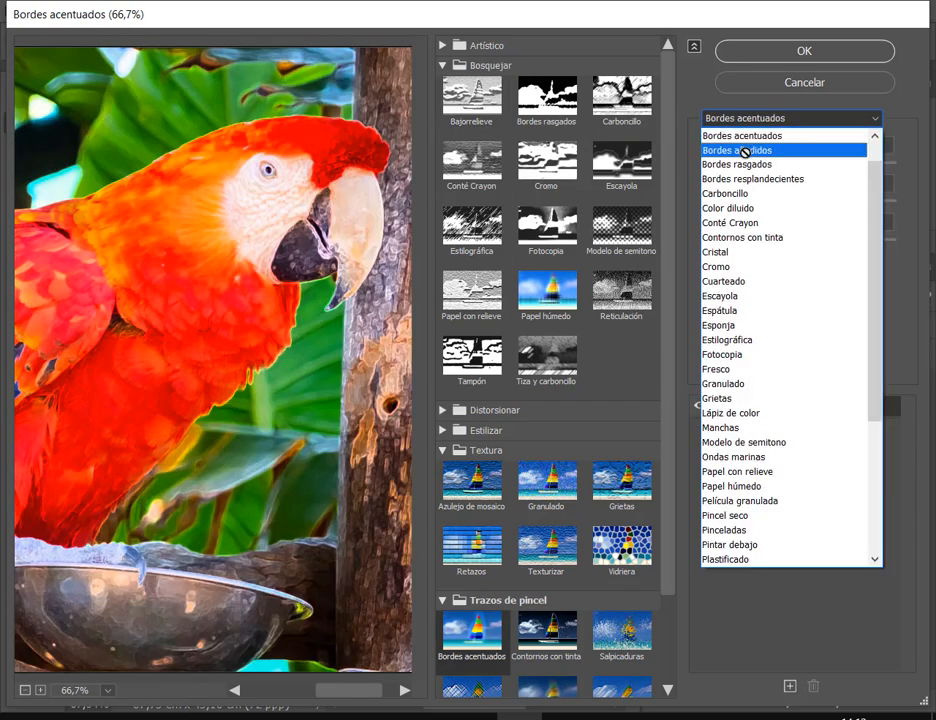
click(740, 151)
drag(201, 327, 224, 378)
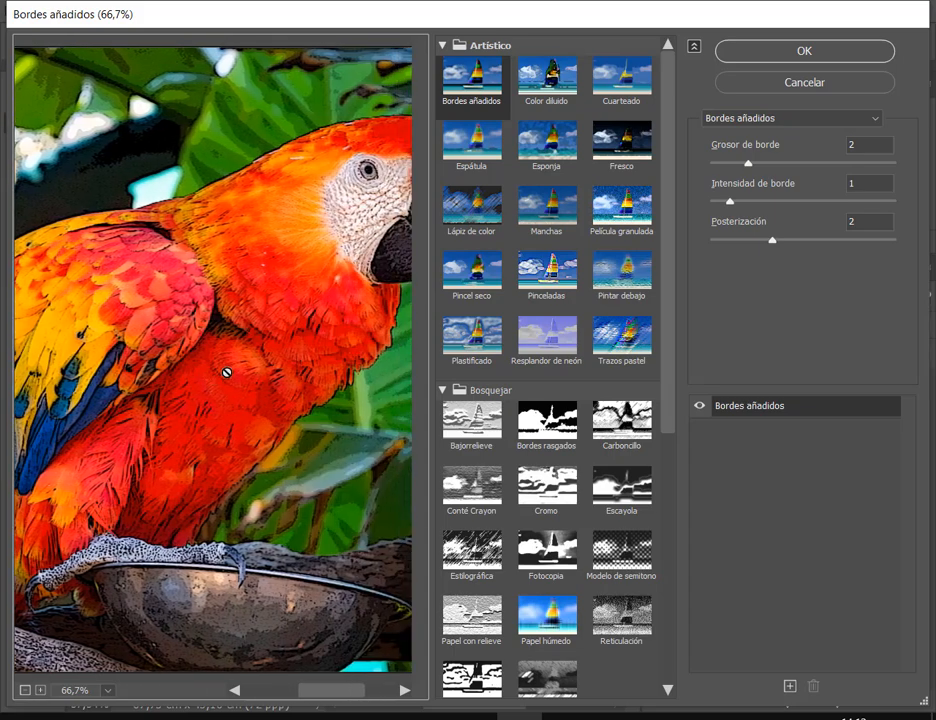
Step: Preview the Bordes rasgados filter on the parrot and return to Bordes añadidos
click(826, 120)
click(770, 149)
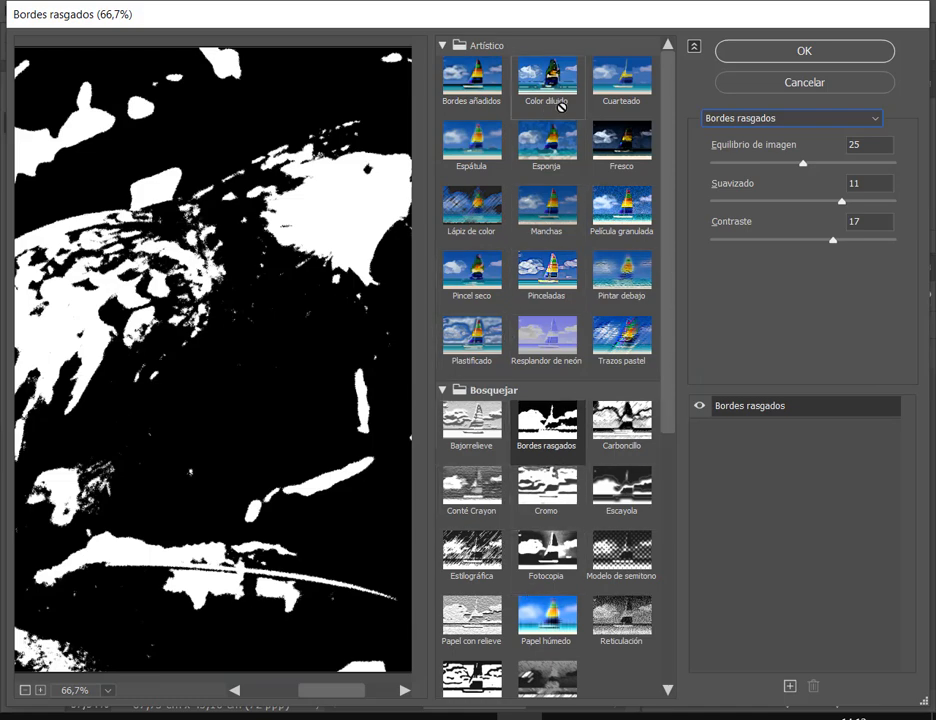
click(760, 118)
scroll(775, 180, up, 2)
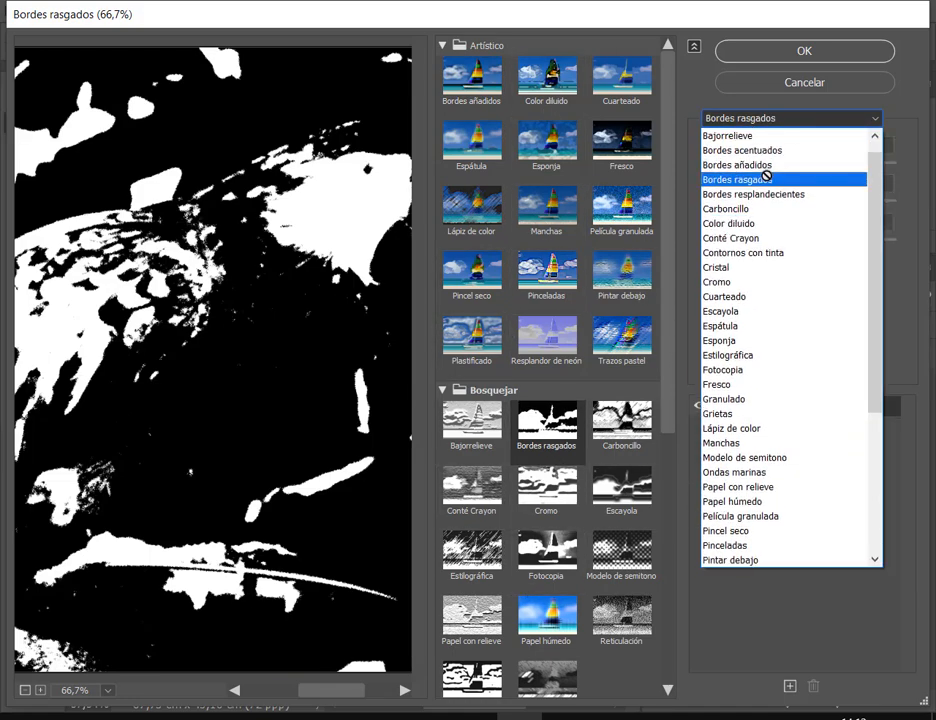
click(762, 161)
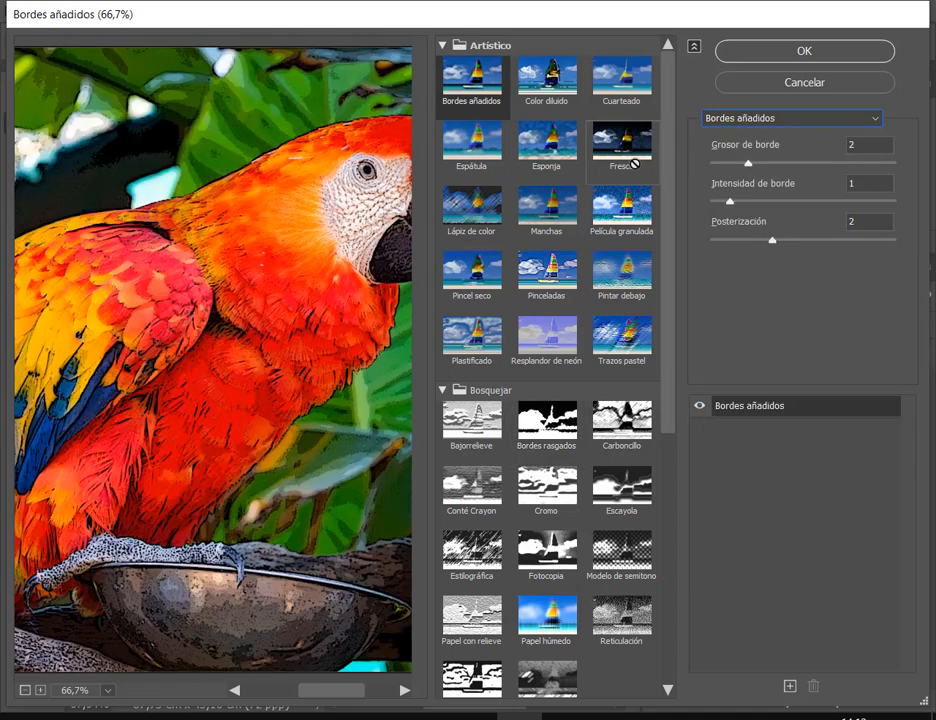
click(475, 89)
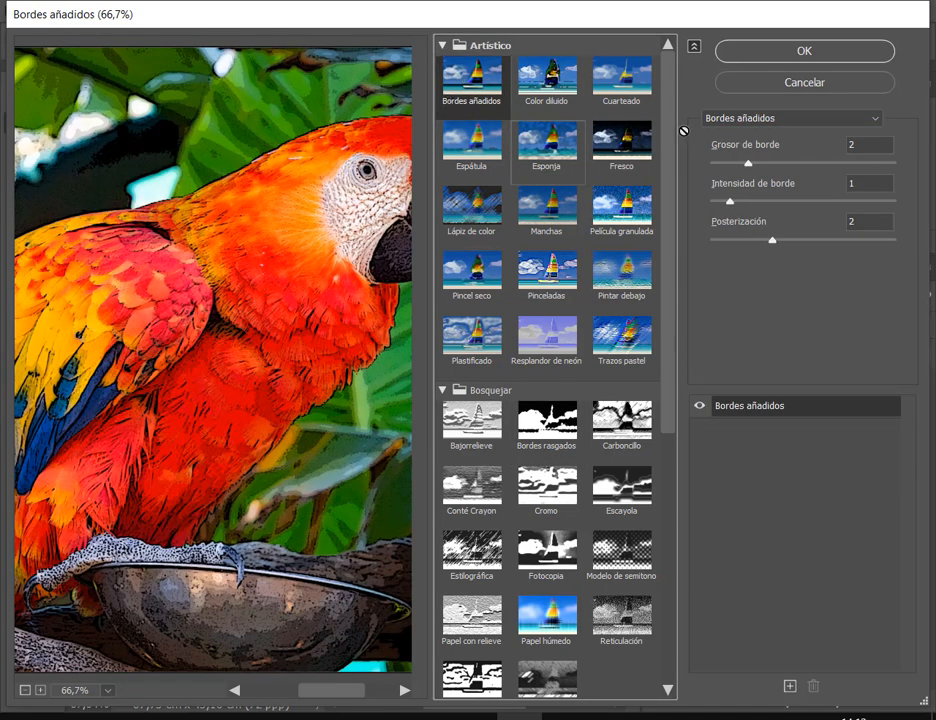
Step: Compare the filter names in the alphabetical list with the thumbnails, such as Color diluido and Cuarteado, keeping Bordes añadidos
click(767, 117)
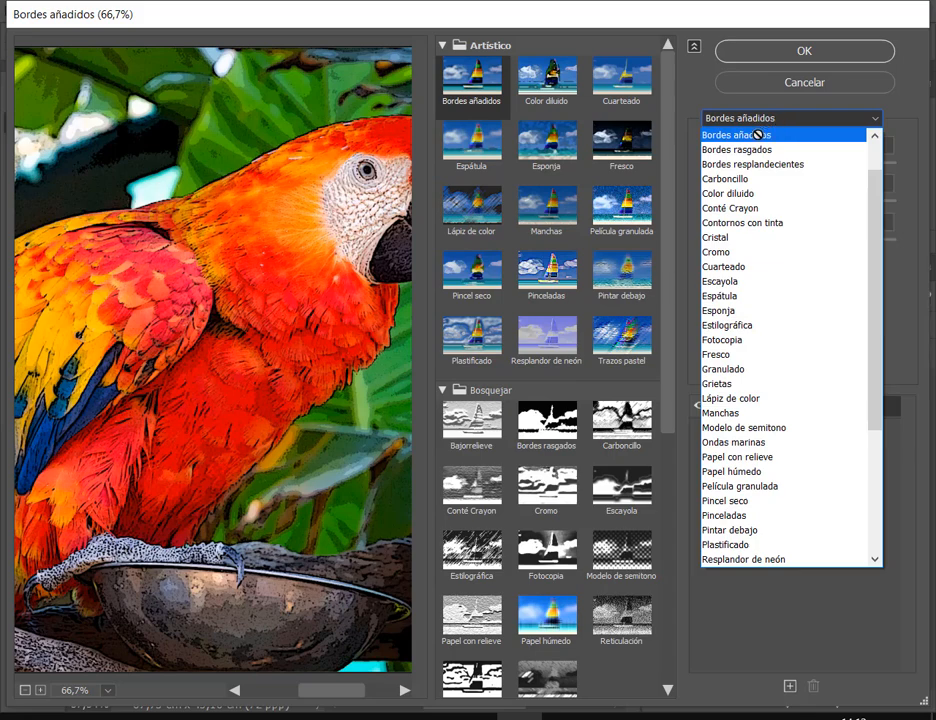
key(alt)
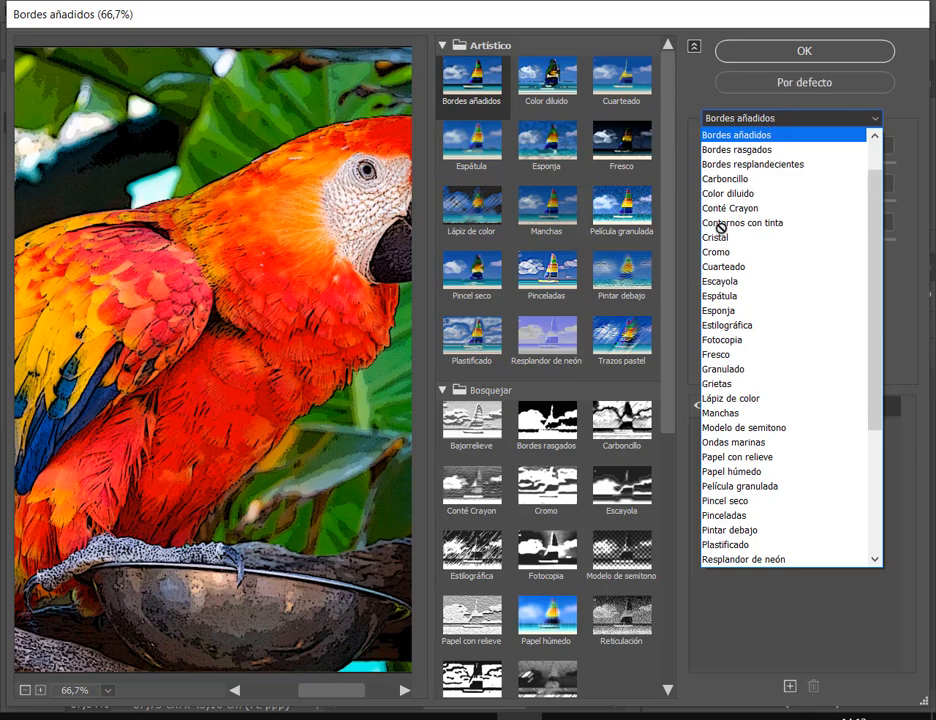
drag(511, 47, 581, 108)
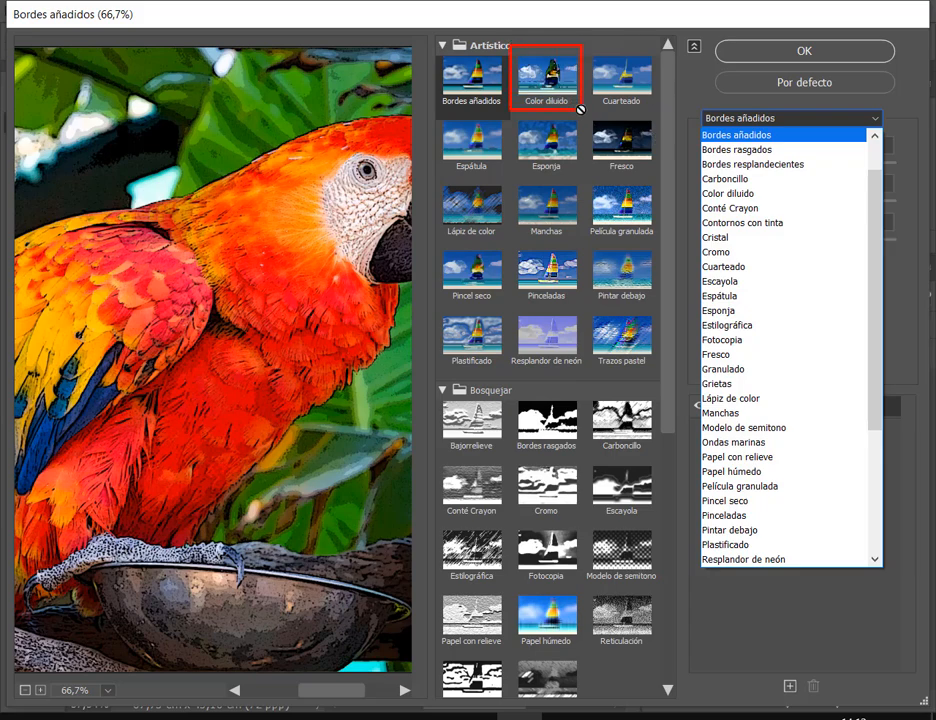
drag(700, 185, 767, 200)
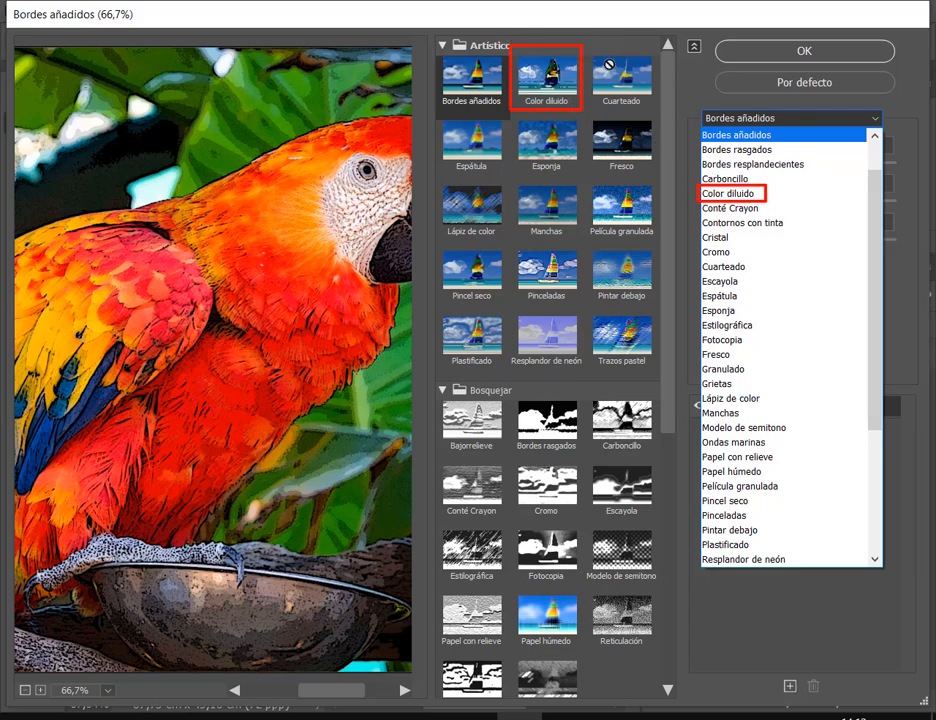
mouse_move(590, 47)
mouse_down()
mouse_move(677, 150)
mouse_move(662, 115)
mouse_up()
drag(703, 260, 766, 286)
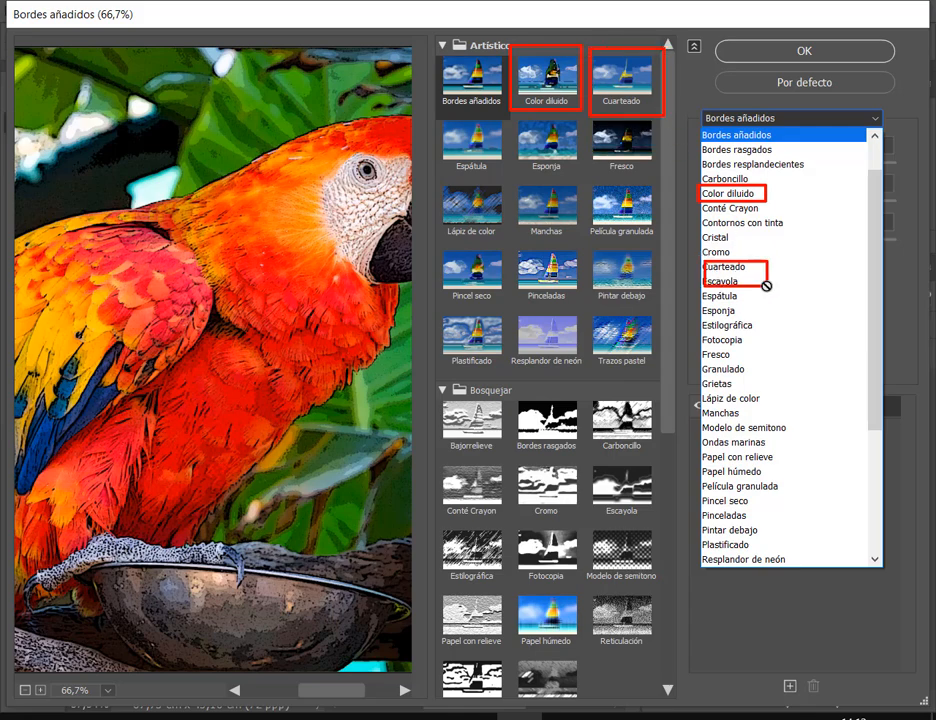
key(Escape)
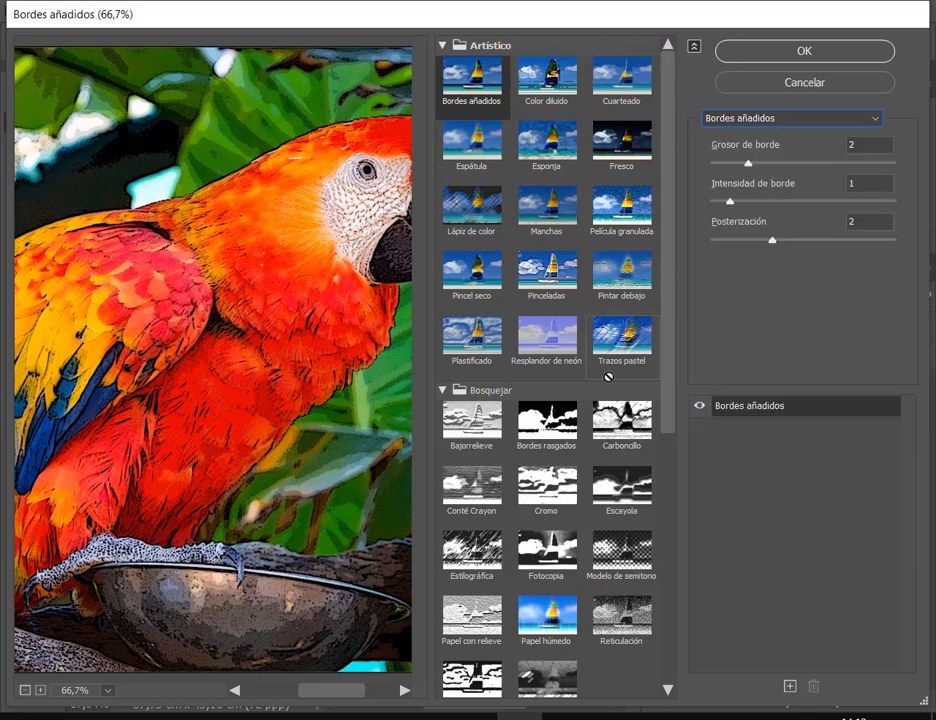
Step: Try an edge thickness (Grosor de borde) of 4 and 6 for Bordes añadidos with the parrot's head in view, and set it to 1
scroll(508, 418, down, 4)
scroll(530, 445, up, 4)
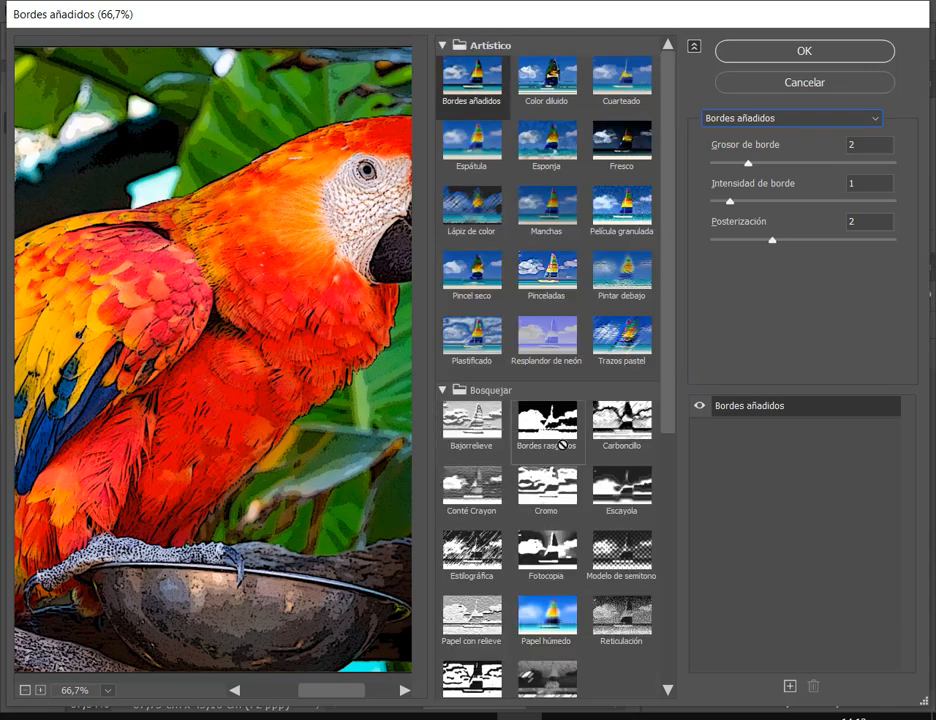
drag(316, 351, 225, 345)
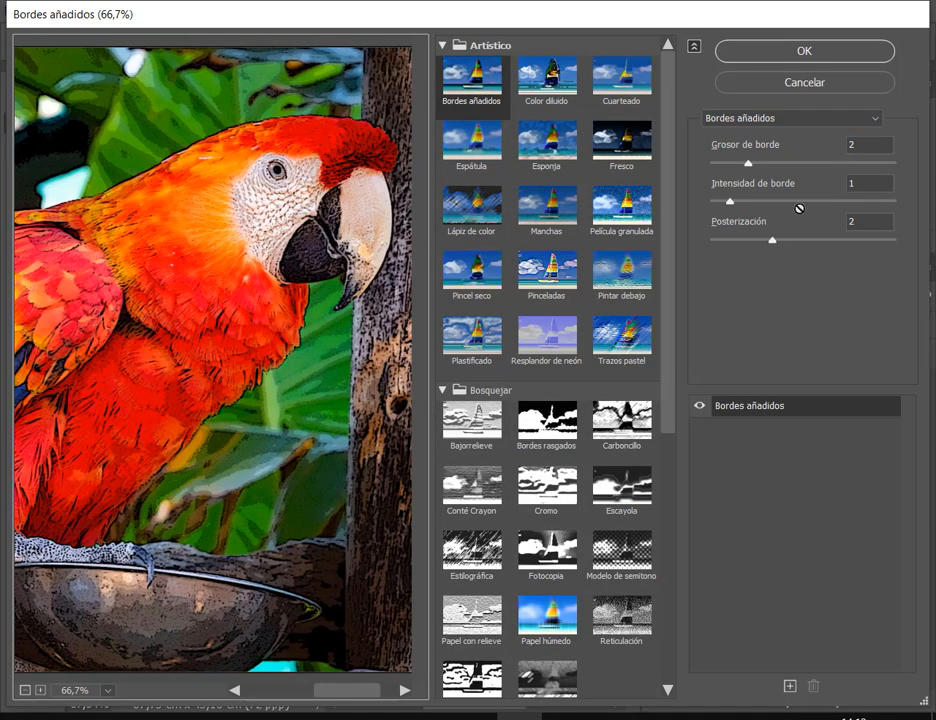
drag(749, 163, 780, 166)
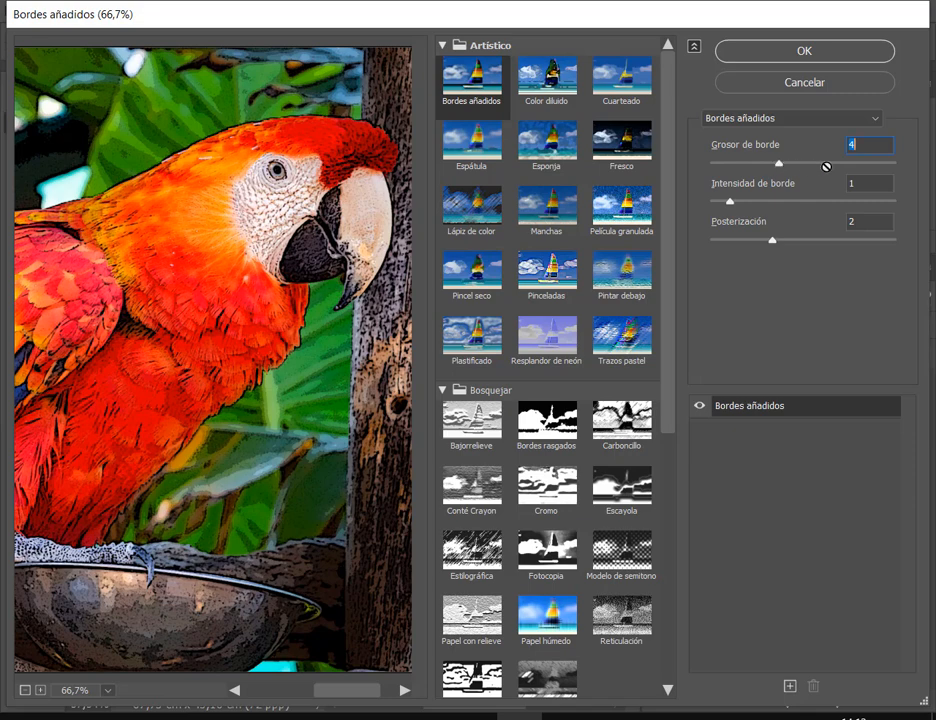
click(812, 163)
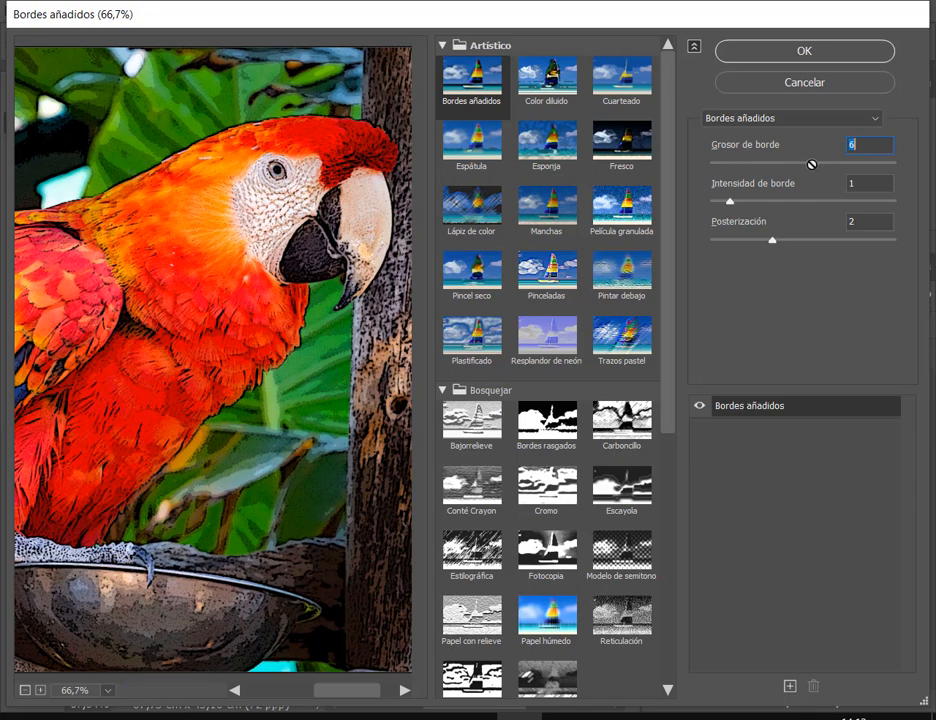
click(719, 162)
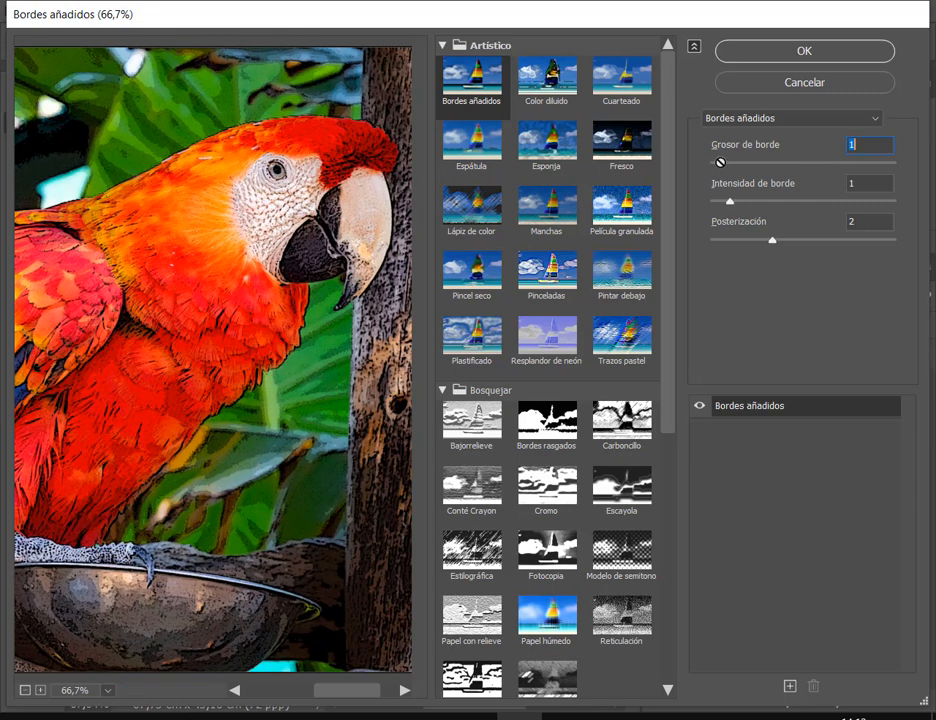
Step: Set the edge intensity (Intensidad de borde) to 6, try Posterización 1 and set it to 5, and show more of the parrot in the preview
drag(738, 200, 826, 201)
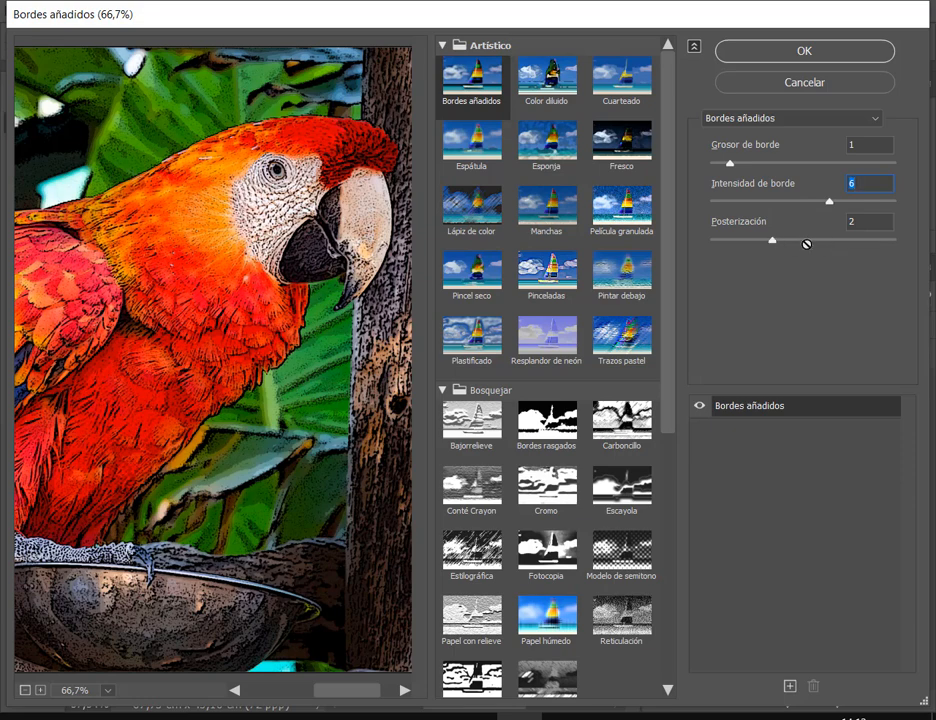
click(744, 240)
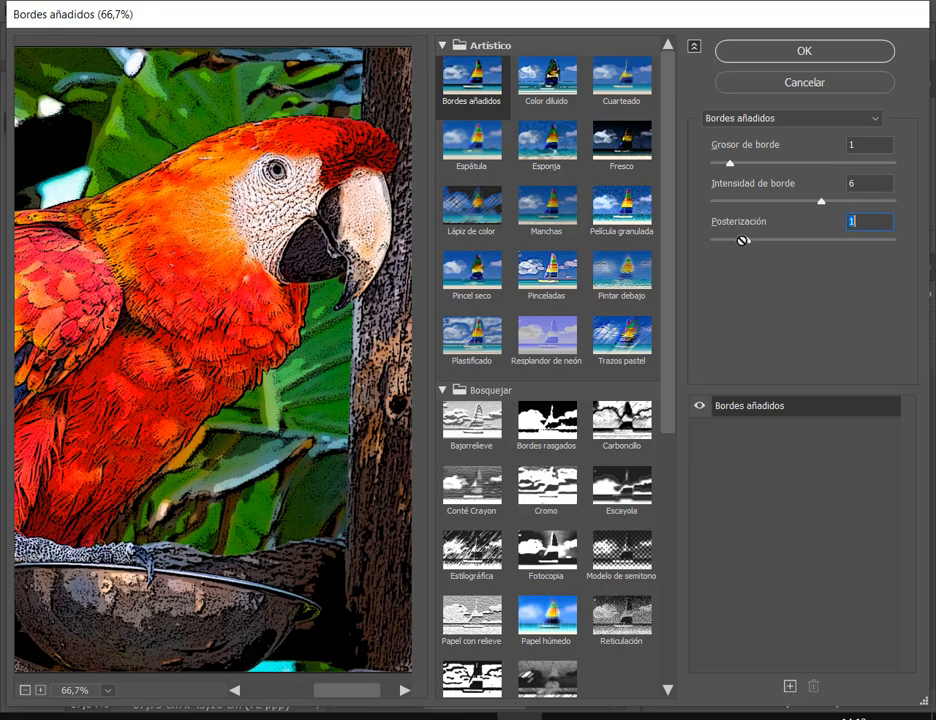
click(796, 241)
text(5)
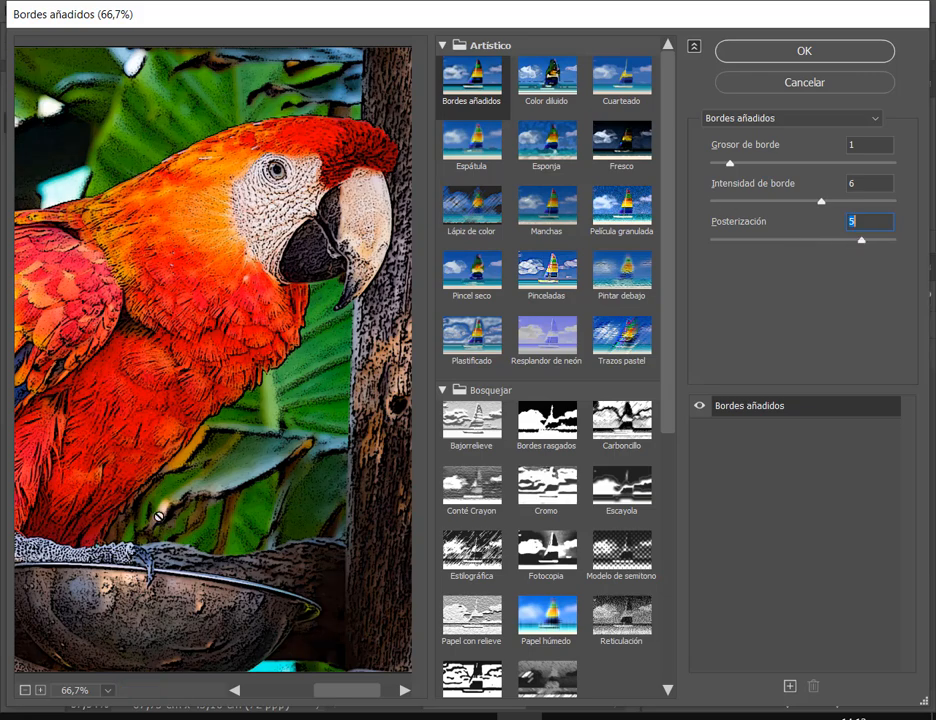
click(25, 690)
drag(184, 361, 275, 365)
drag(385, 537, 332, 532)
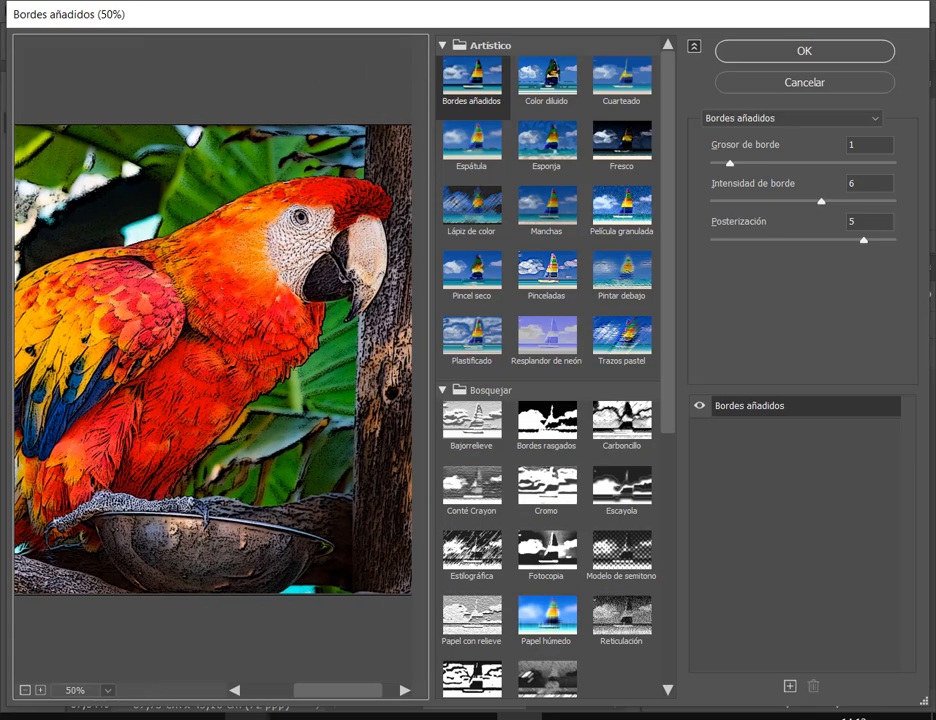
Step: Switch to the Google Meet call to check the chat messages, and return to the Filter Gallery
mouse_move(300, 716)
click(98, 626)
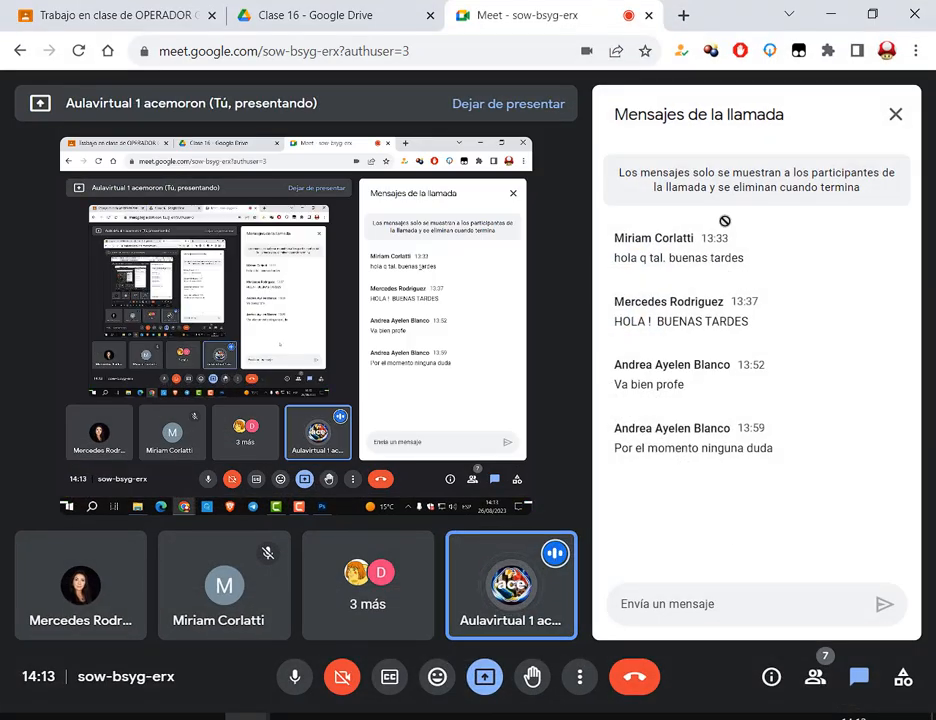
click(835, 9)
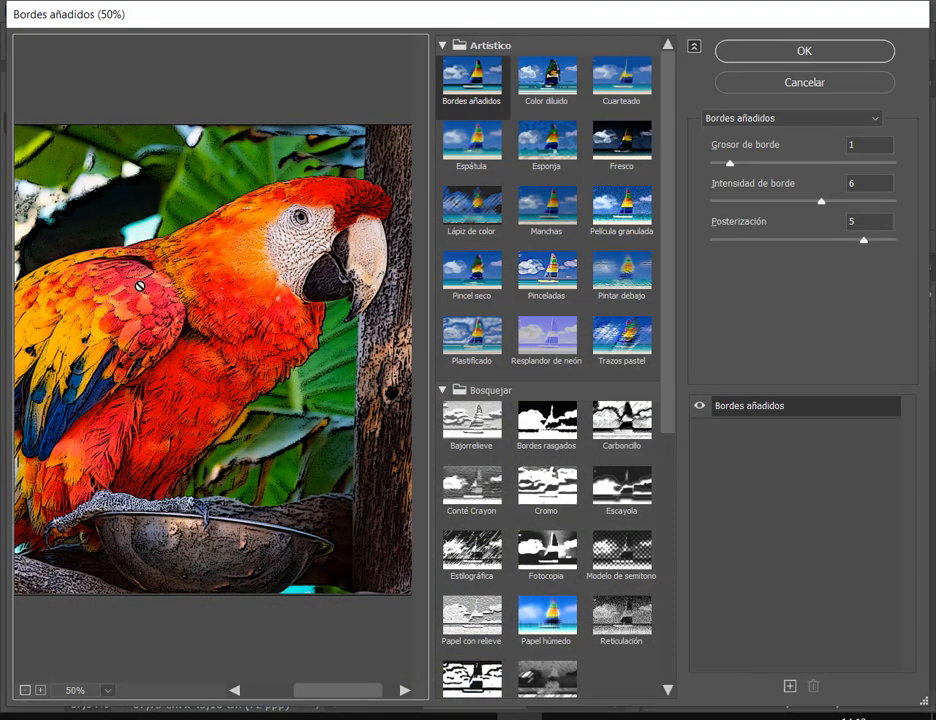
Step: Apply the Bordes añadidos filter to the parrot layer
drag(236, 360, 261, 365)
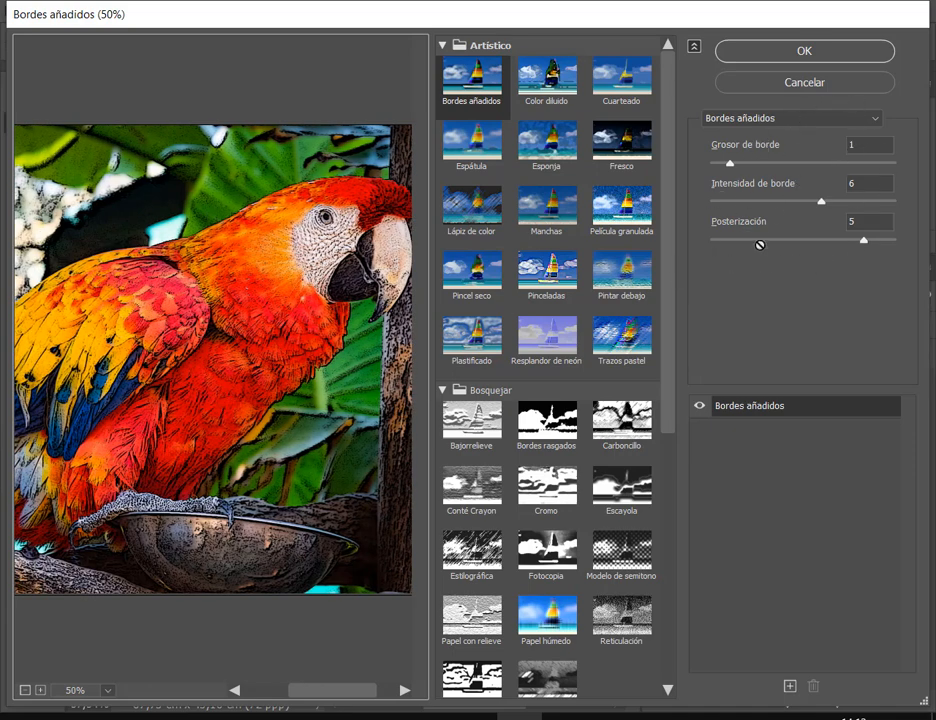
click(823, 51)
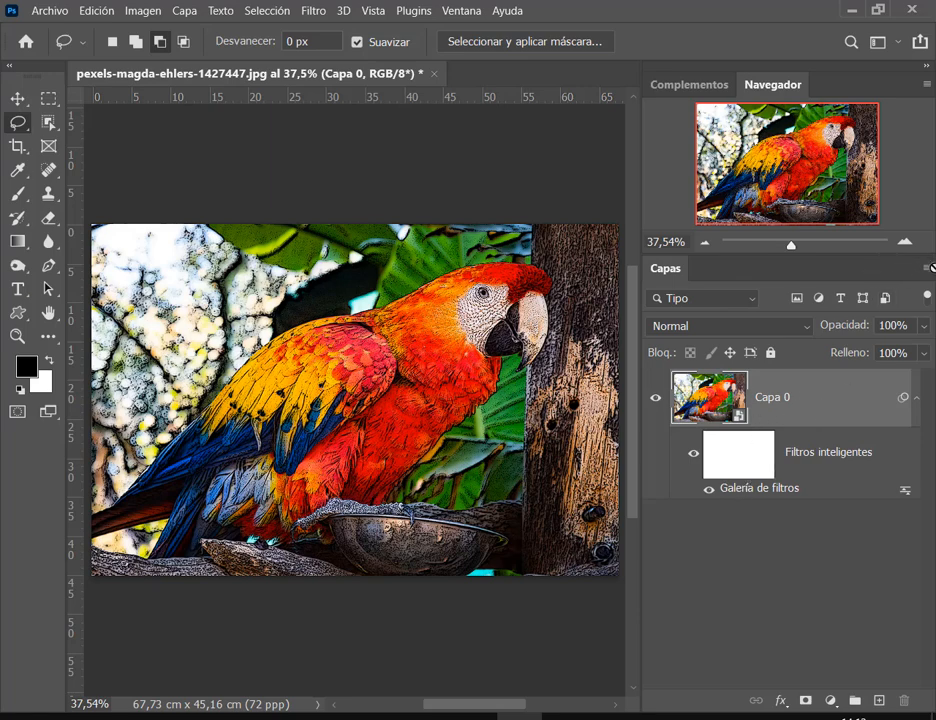
Step: Reopen the Galería de filtros smart filter of Capa 0, examine the parrot's head at 100%, and leave without changes
click(745, 468)
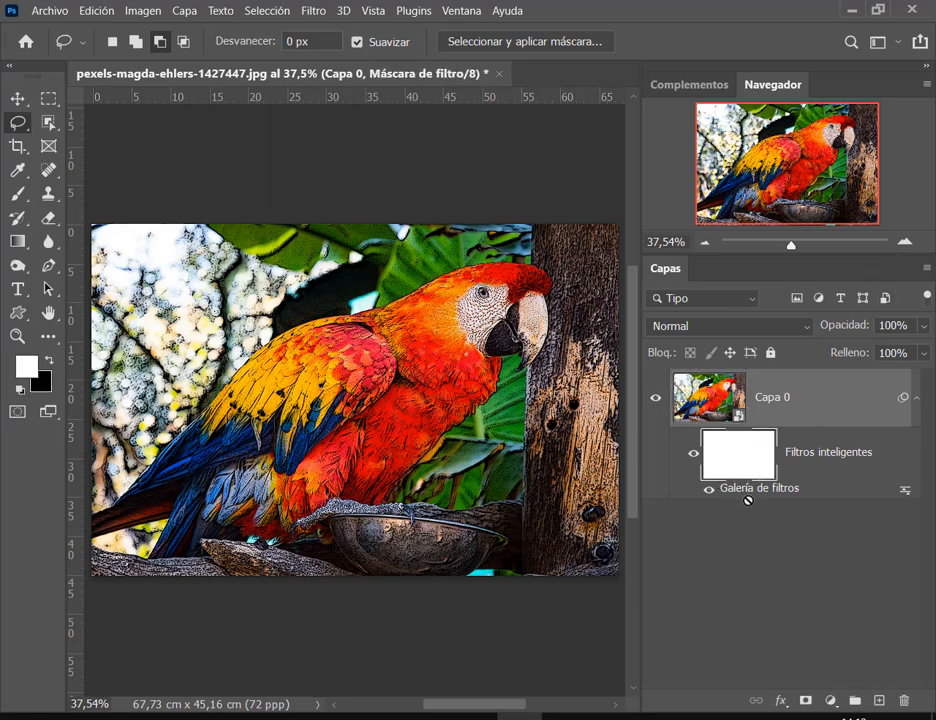
click(755, 492)
double_click(755, 488)
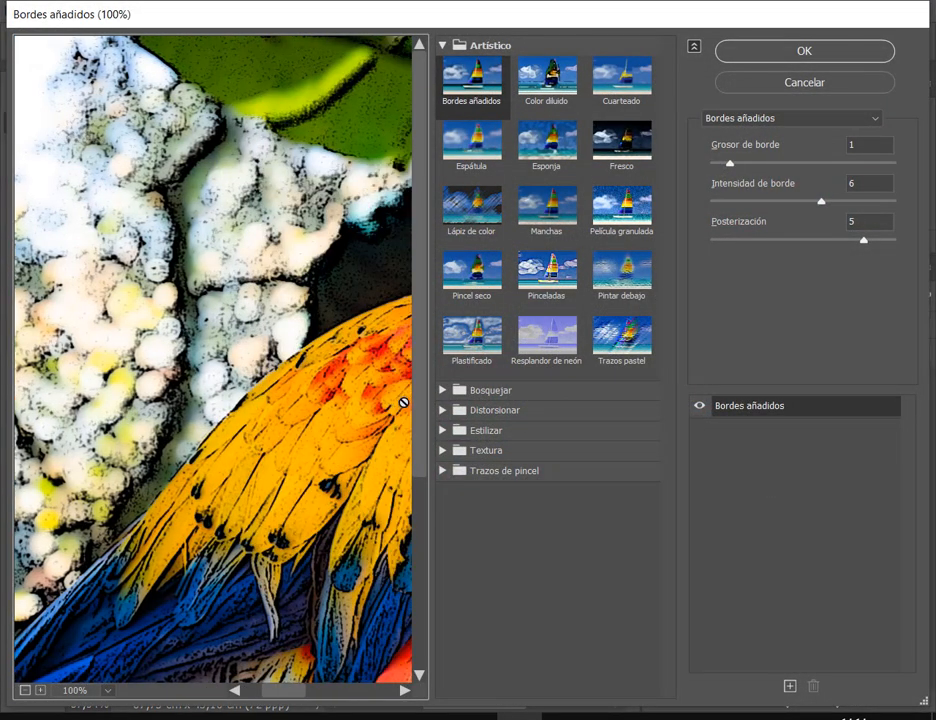
drag(403, 402, 115, 395)
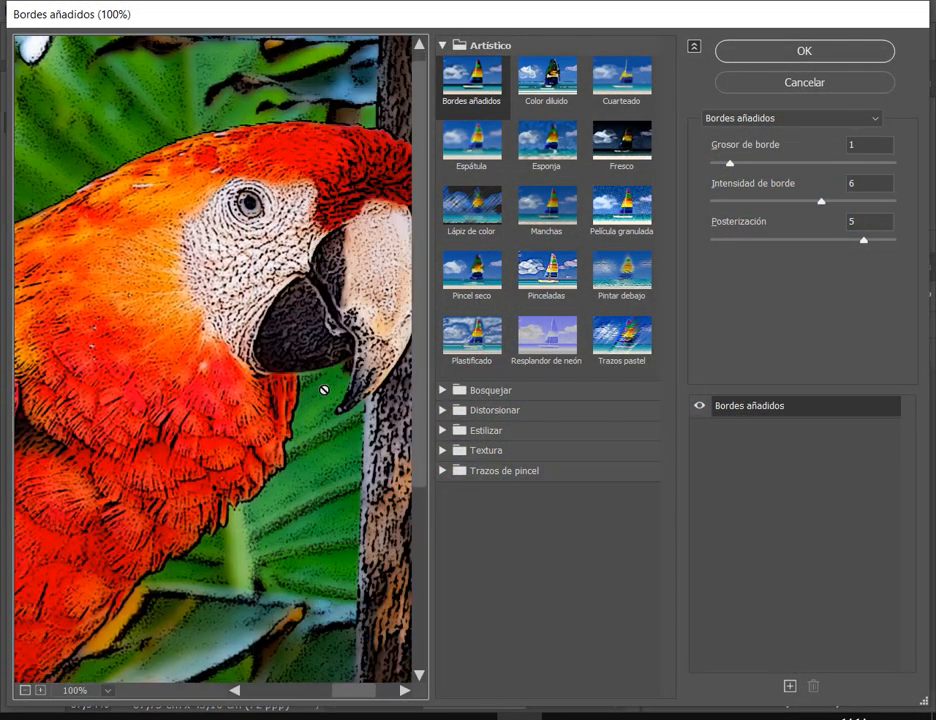
drag(324, 390, 258, 385)
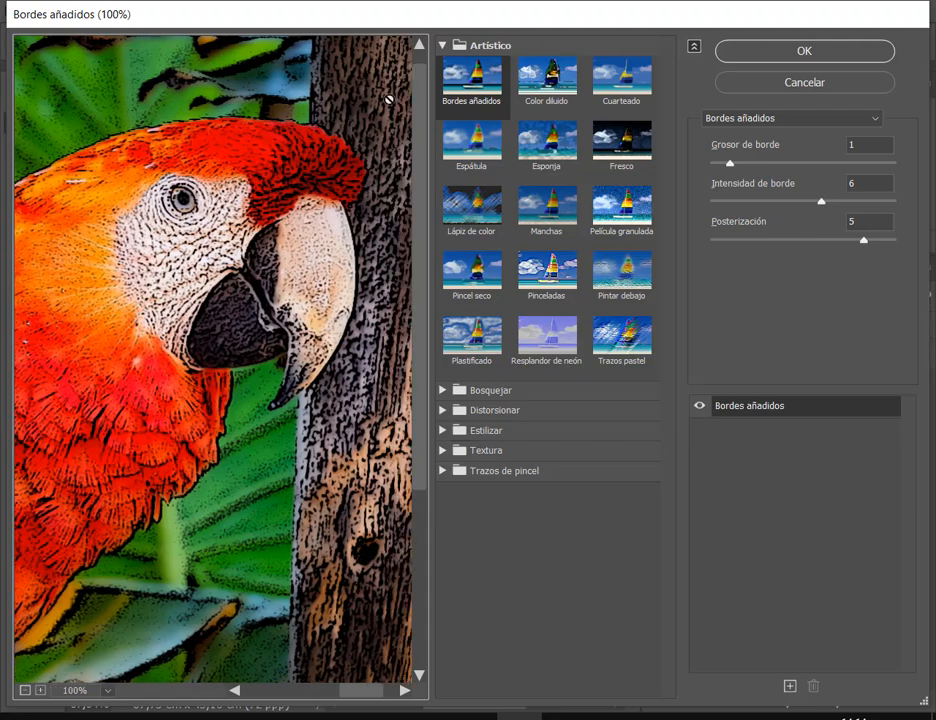
click(797, 84)
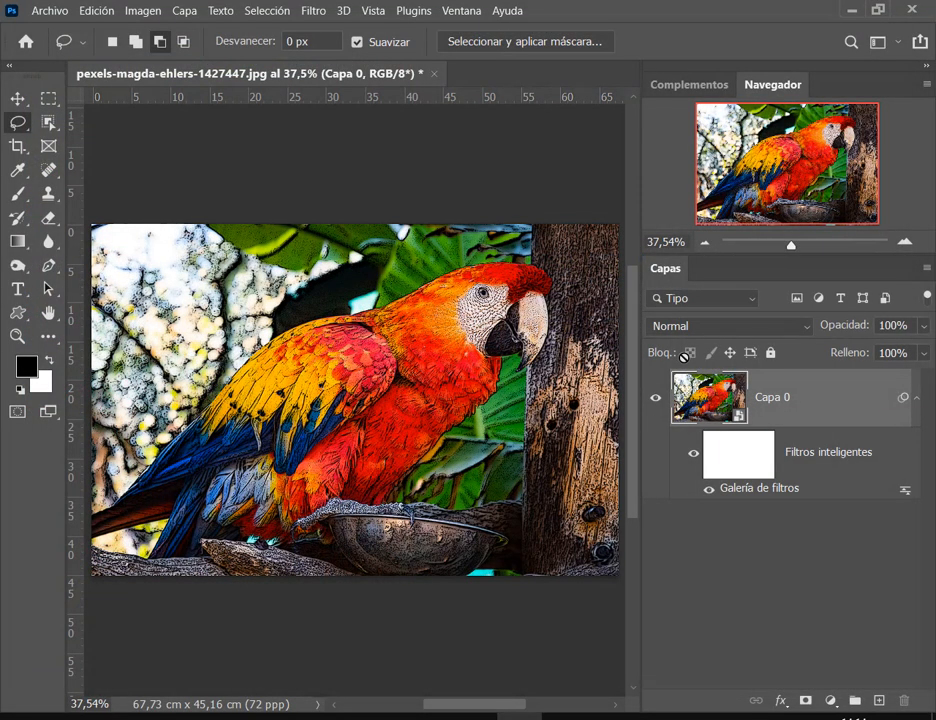
Step: Toggle the smart filters of Capa 0 to compare the parrot with and without the effect, up to 50% zoom, leaving them hidden
click(692, 455)
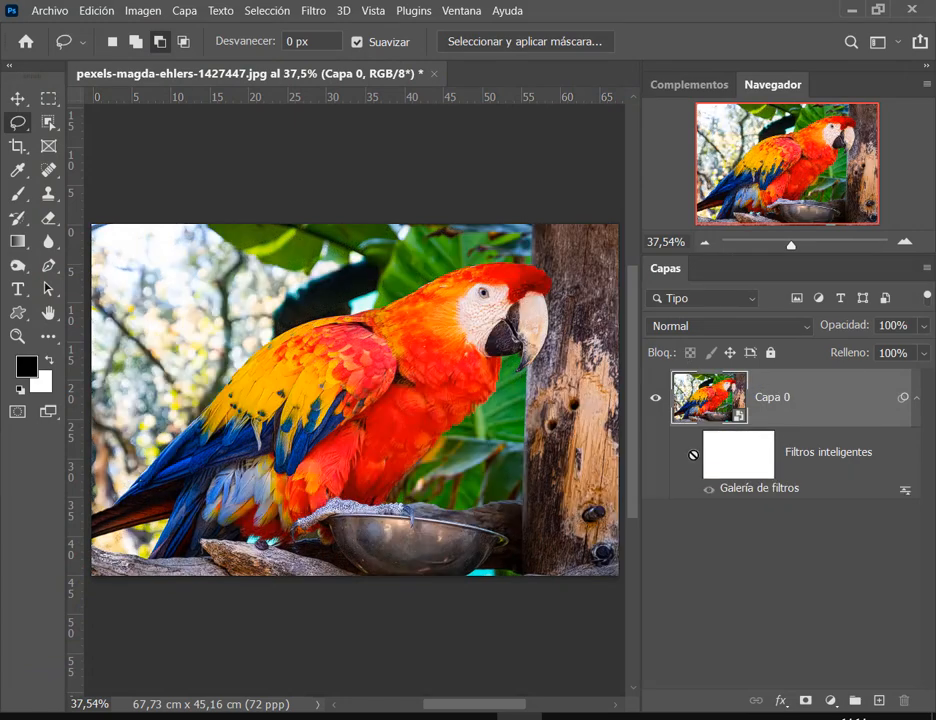
click(692, 455)
click(692, 455)
click(692, 455)
click(692, 455)
click(692, 455)
click(692, 455)
click(692, 455)
click(692, 455)
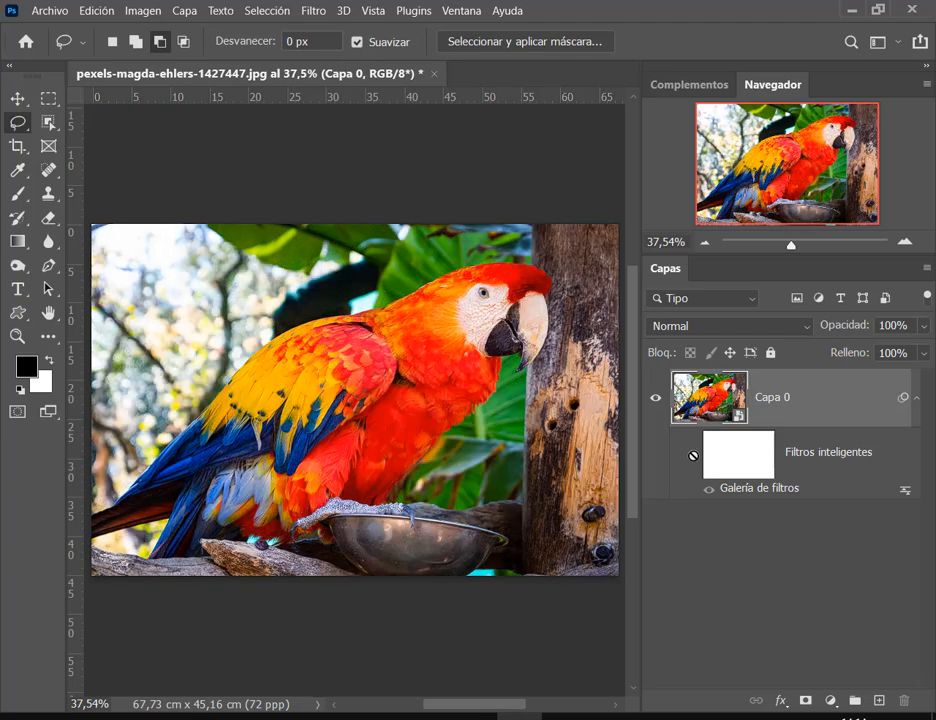
click(694, 455)
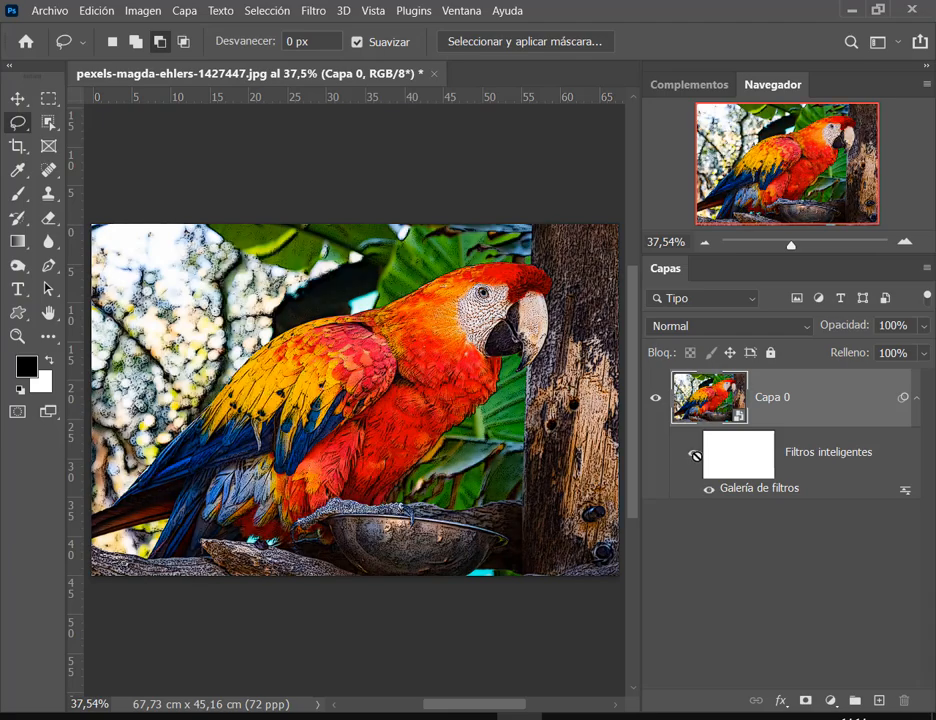
click(904, 243)
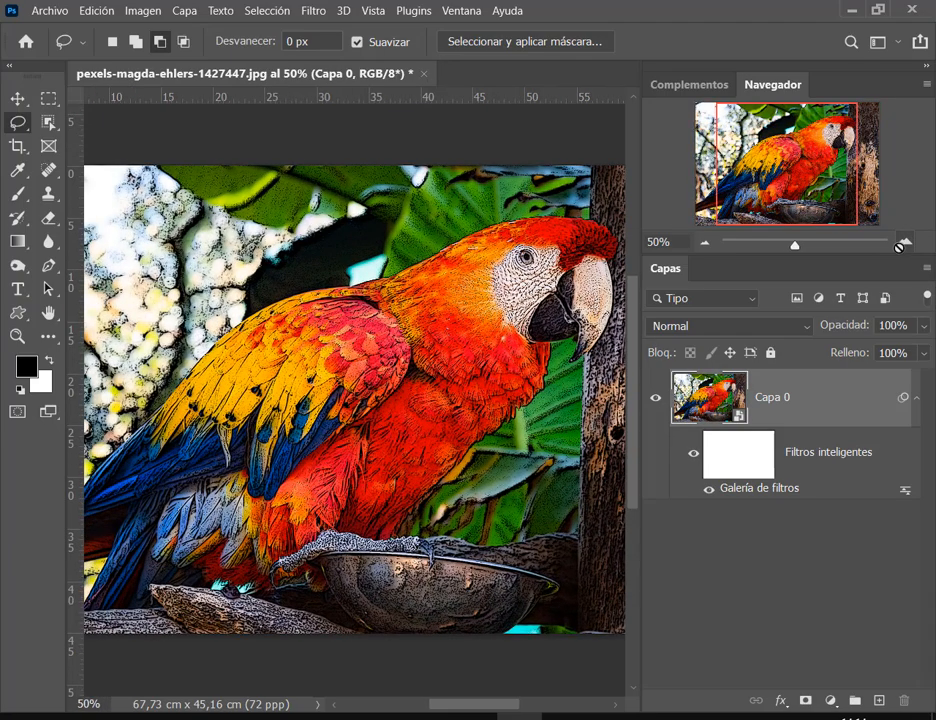
drag(766, 181, 779, 183)
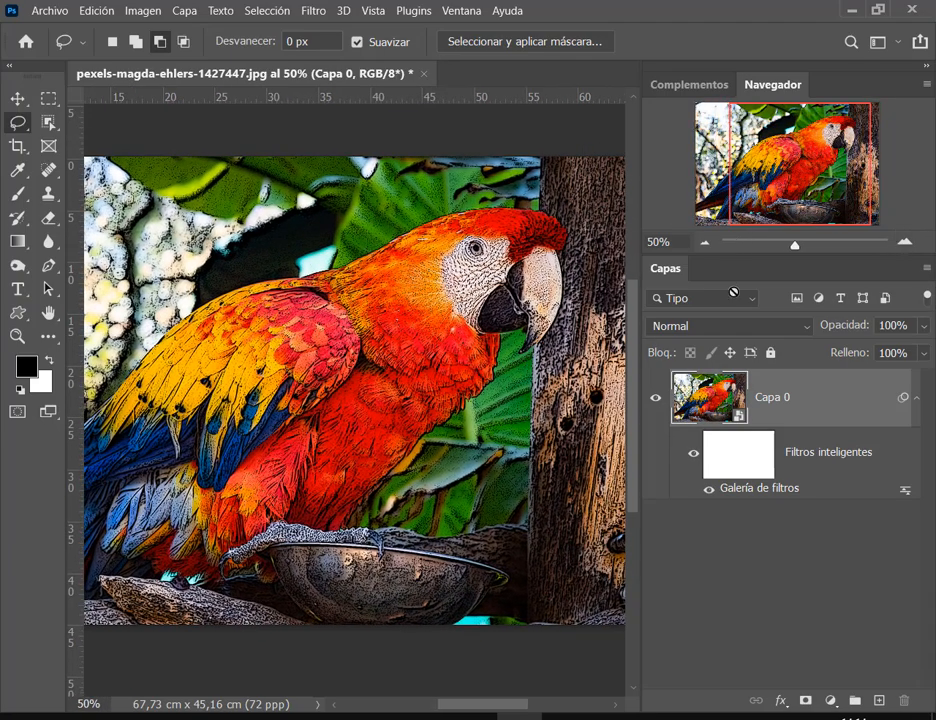
click(697, 452)
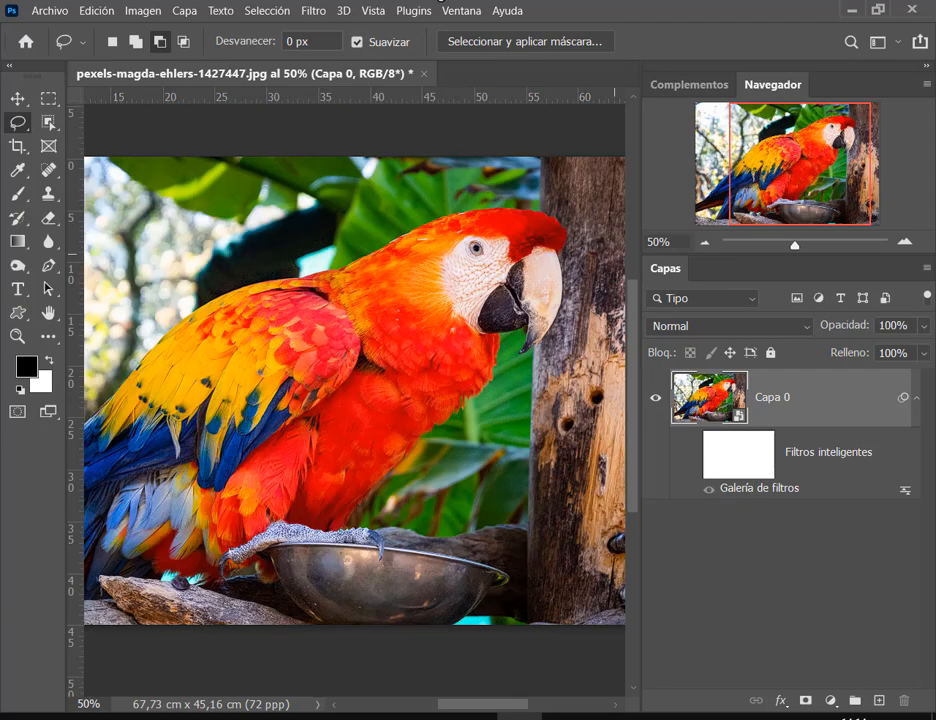
Step: Open the Filter Gallery once more for Capa 0 and show the parrot's head in the preview
click(313, 10)
click(330, 103)
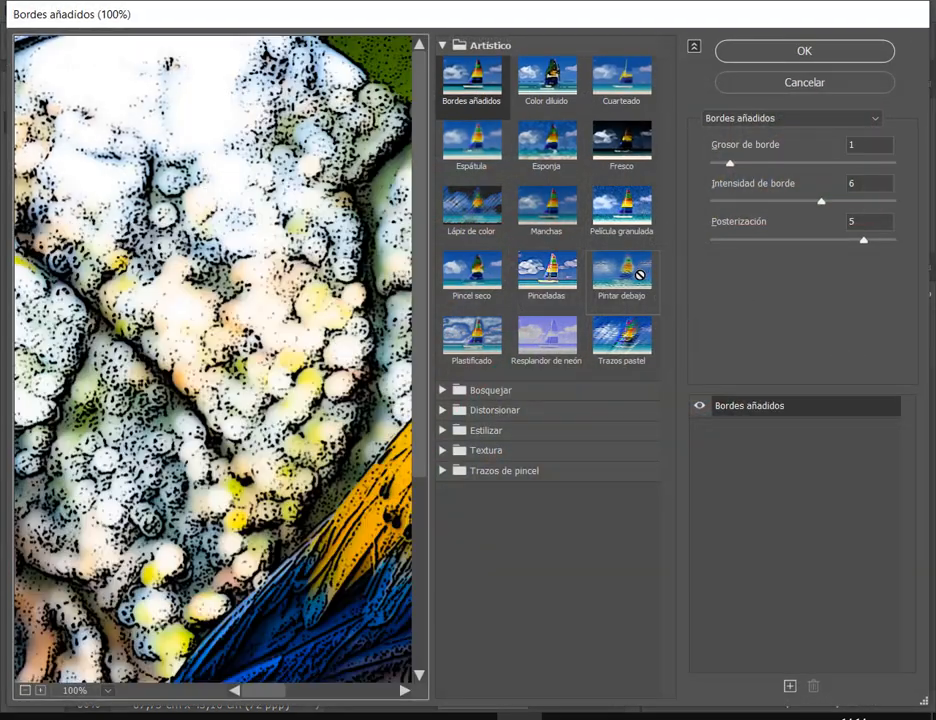
drag(340, 329, 125, 320)
drag(376, 341, 99, 441)
drag(386, 385, 286, 425)
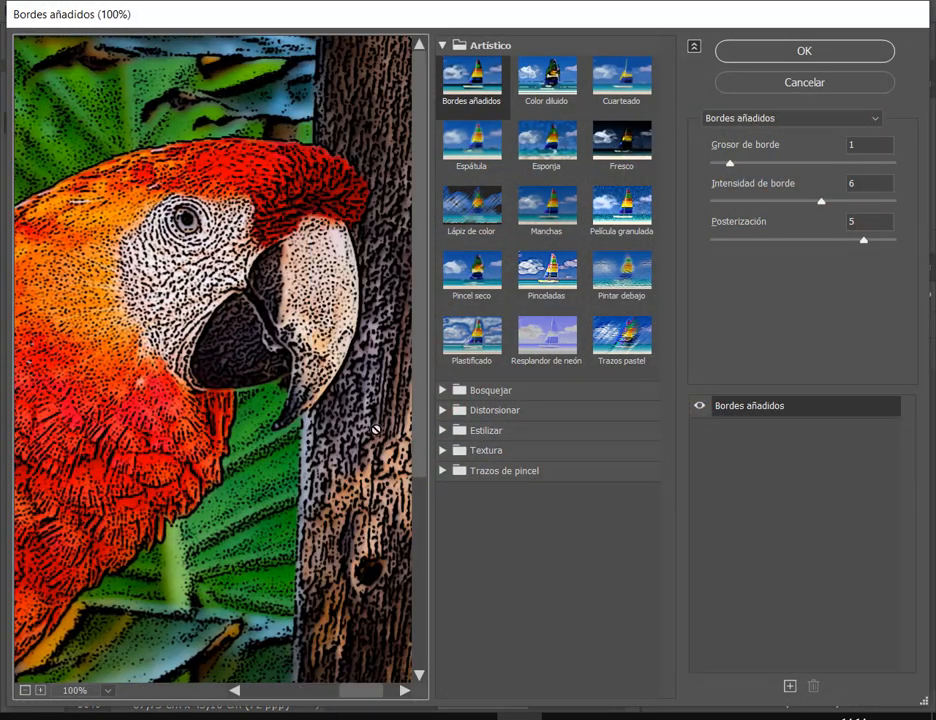
Step: Preview the Bosquejar filters Bajorrelieve, Bordes rasgados, Cromo, Conté Crayon and Estilográfica, viewing the last one at 50%
click(455, 387)
click(472, 420)
click(570, 440)
click(547, 490)
click(472, 490)
click(472, 550)
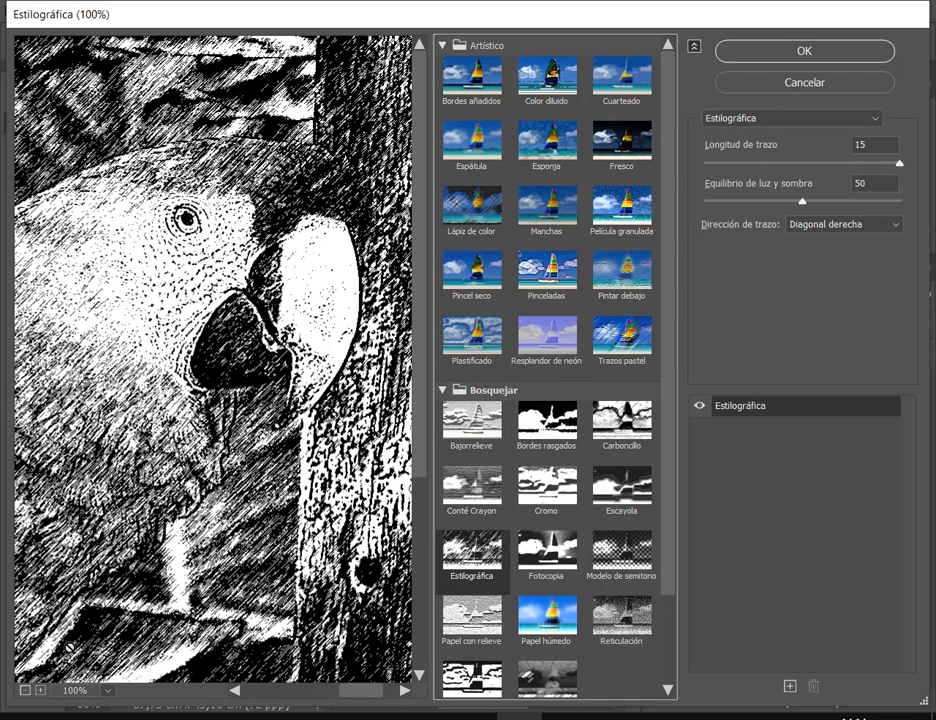
click(23, 690)
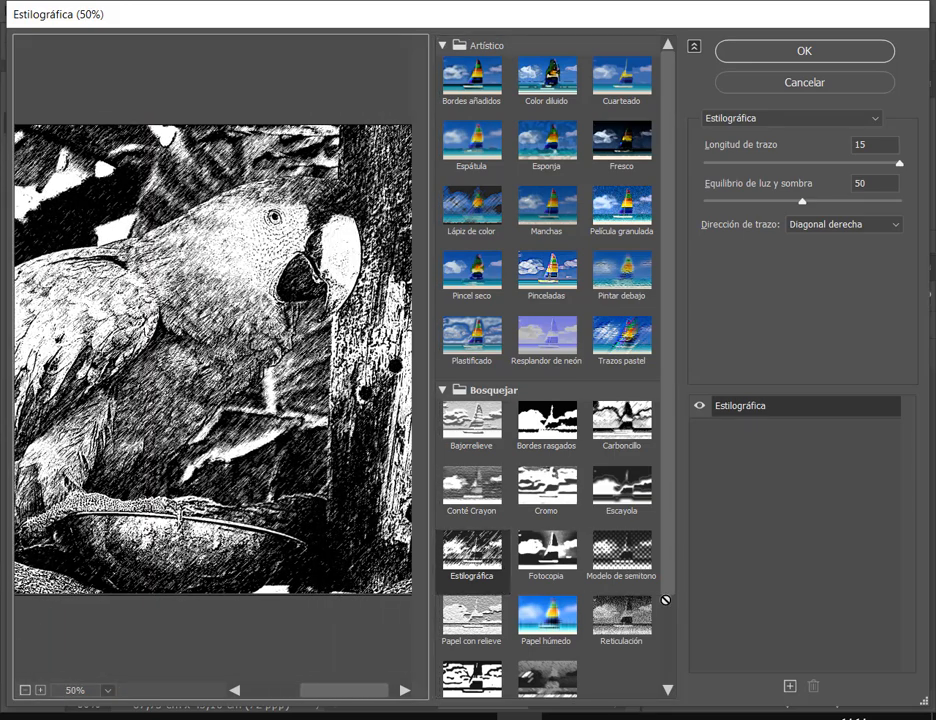
Step: Preview Carboncillo, Escayola, Cromo, Conté Crayon and Papel con relieve on the parrot, checking the filter name and settings
scroll(665, 500, down, 3)
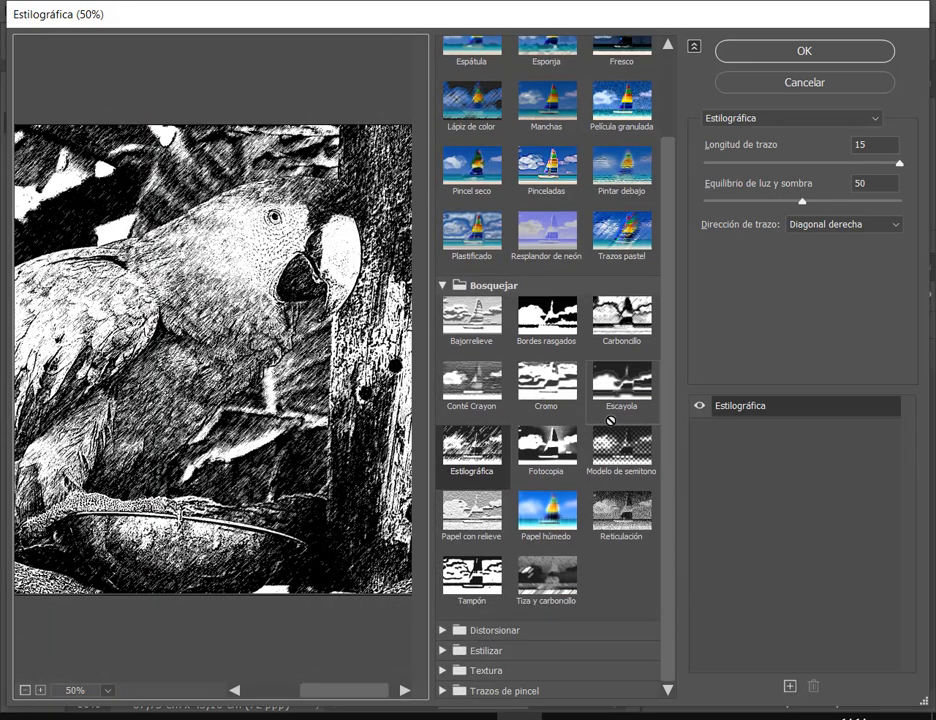
click(625, 315)
click(625, 388)
click(540, 395)
key(alt)
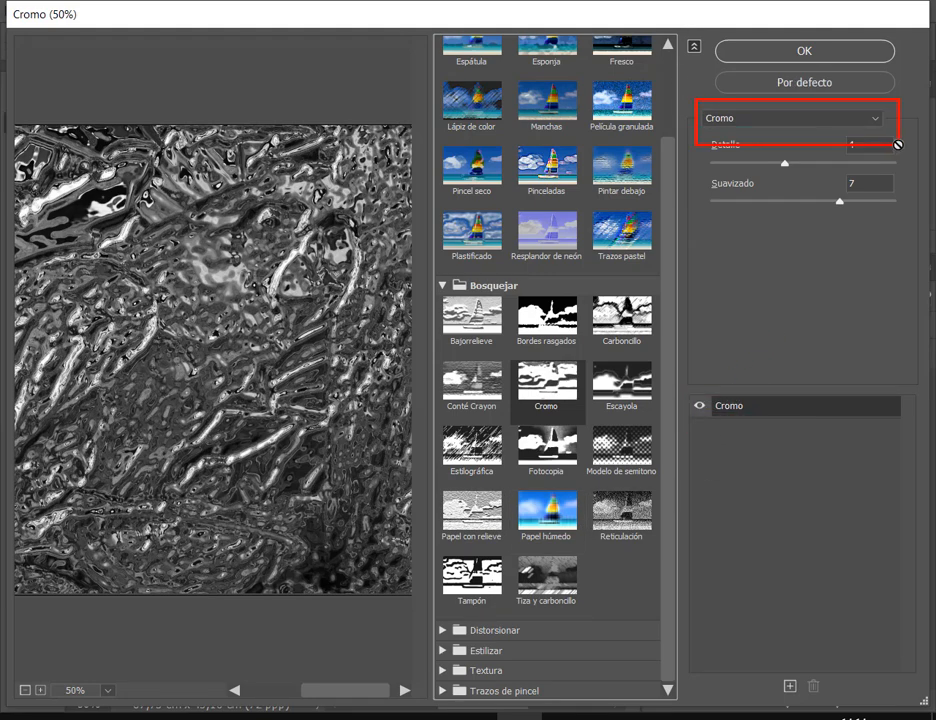
click(476, 402)
click(460, 498)
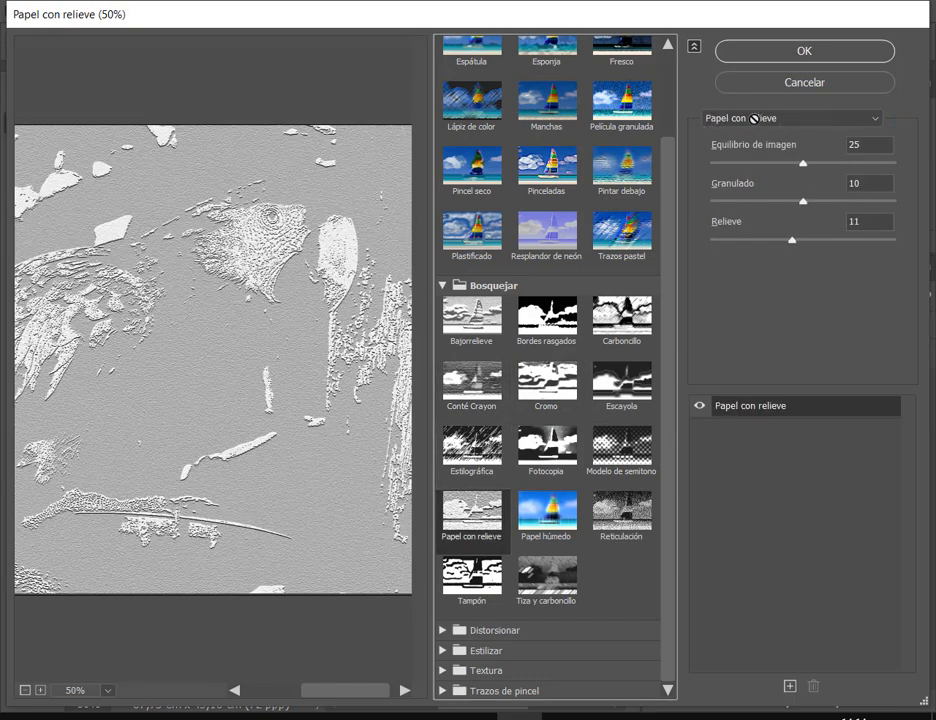
Step: Preview the Modelo de semitono, Reticulación, Papel húmedo and Tiza y carboncillo filters on the parrot
click(629, 453)
click(611, 510)
click(556, 516)
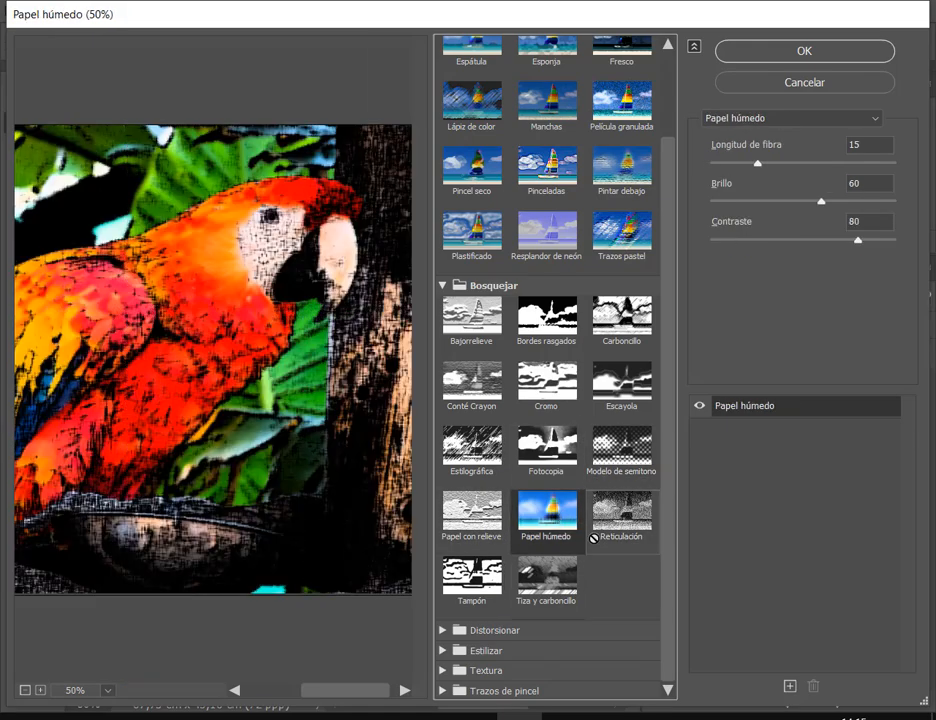
click(547, 578)
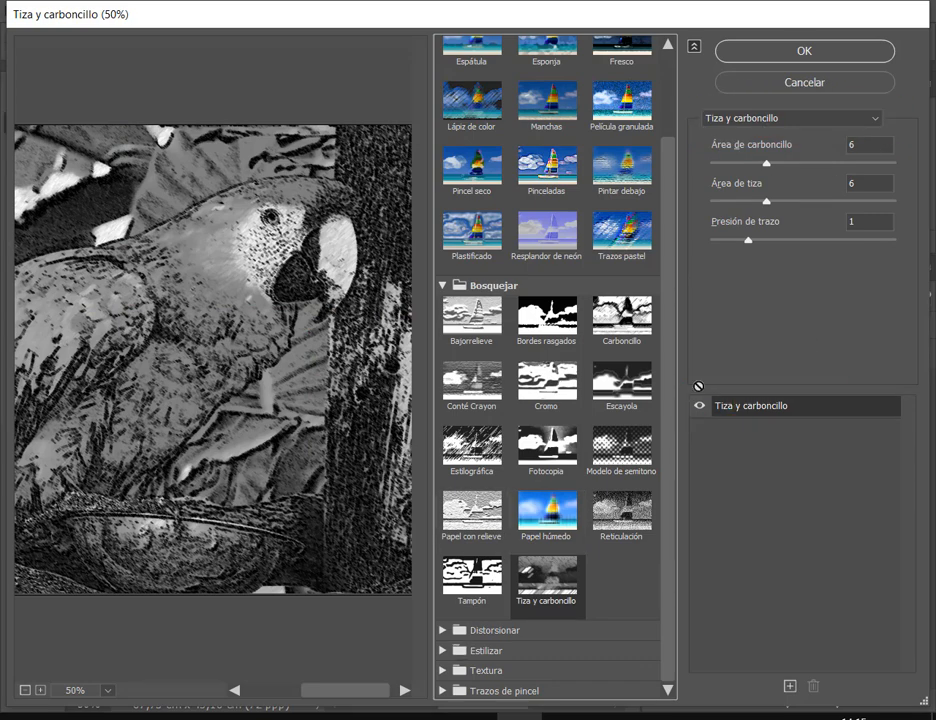
Step: Expand the Estilizar category and preview its Bordes resplandecientes filter
scroll(660, 433, down, 1)
click(450, 648)
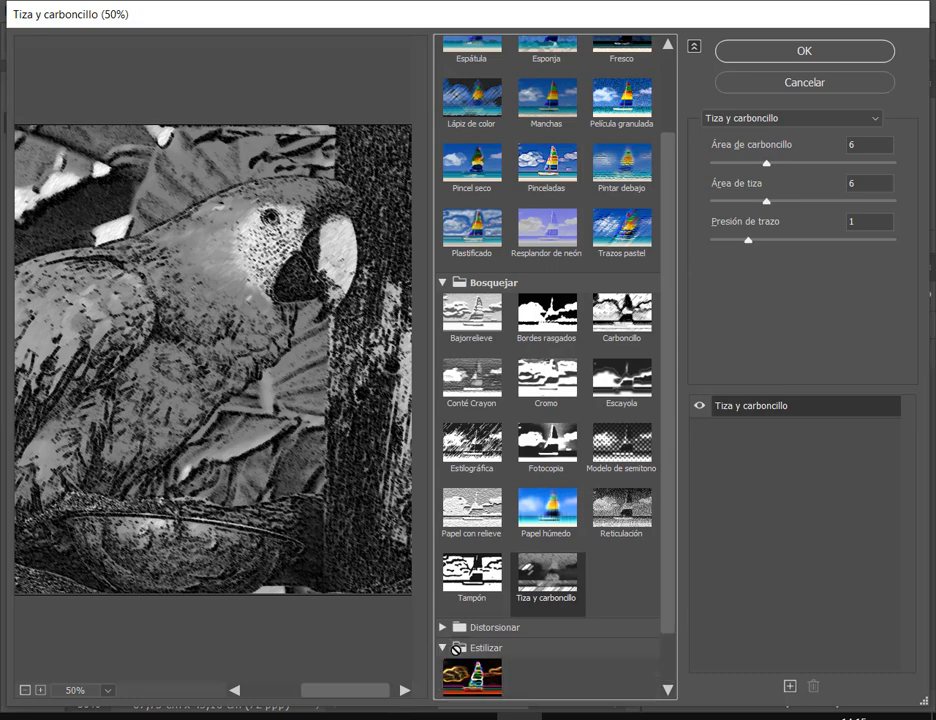
click(462, 674)
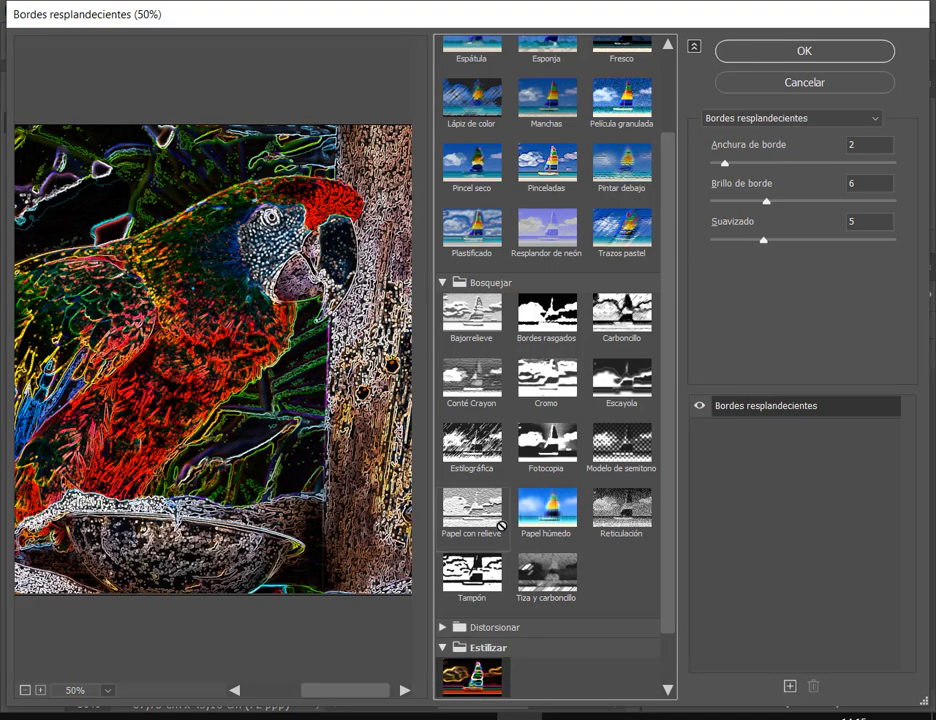
Step: Expand the Textura category, try Grietas, Texturizar, Retazos, Azulejo de mosaico and Vidriera on the parrot, and choose Grietas
click(470, 668)
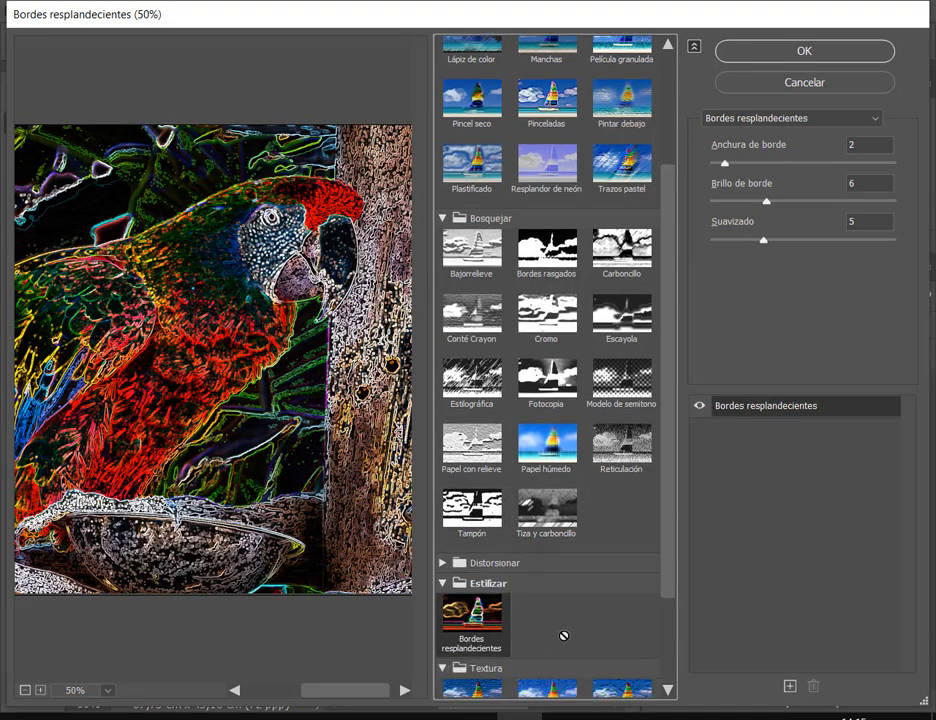
click(620, 575)
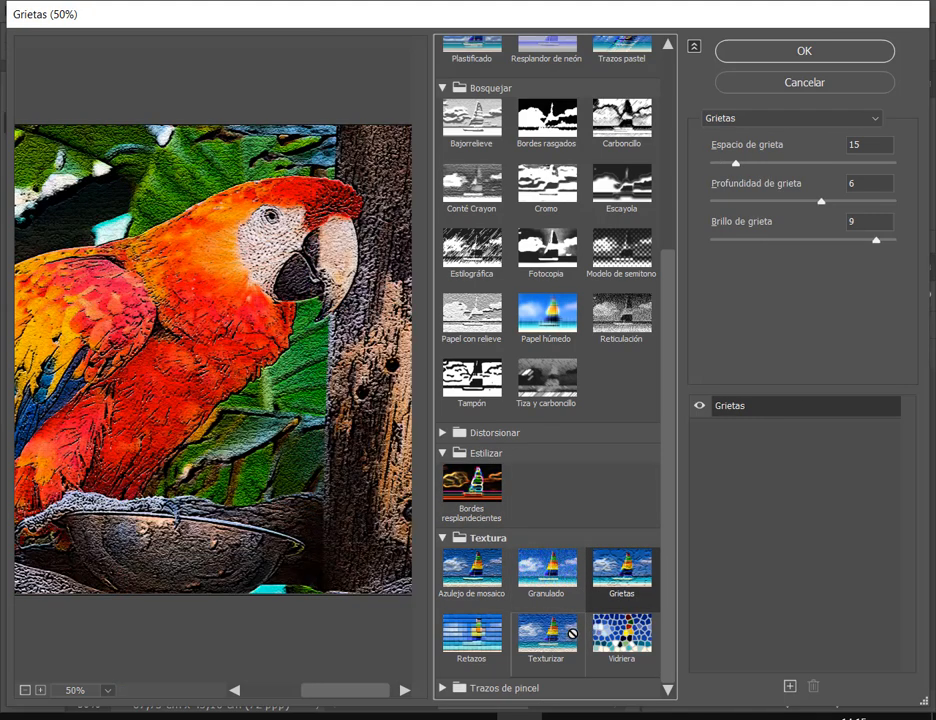
click(572, 633)
click(458, 643)
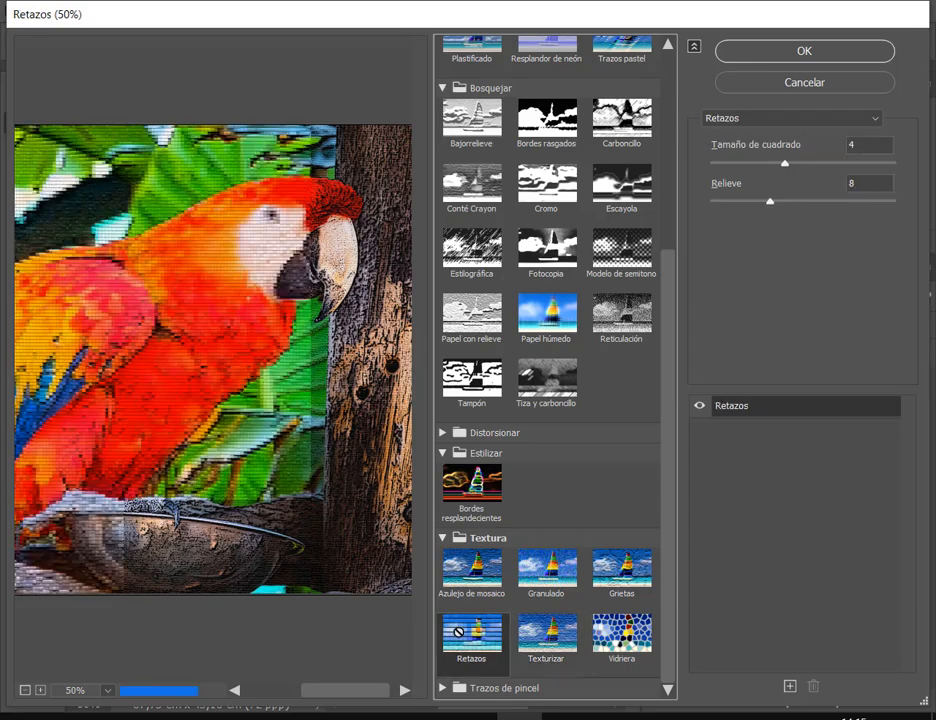
click(464, 598)
click(636, 648)
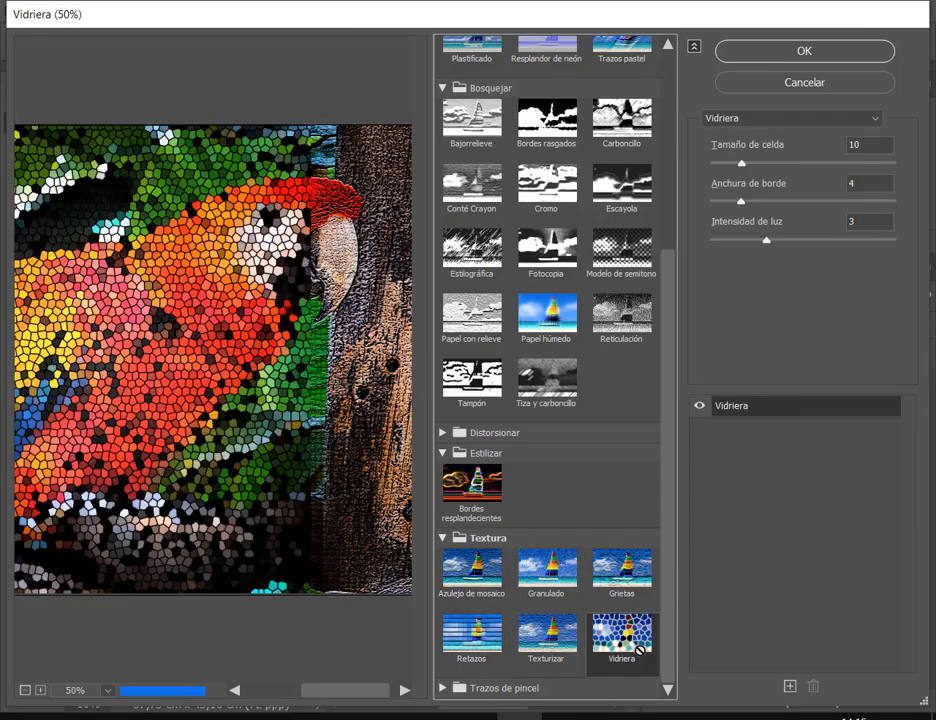
click(547, 630)
click(621, 580)
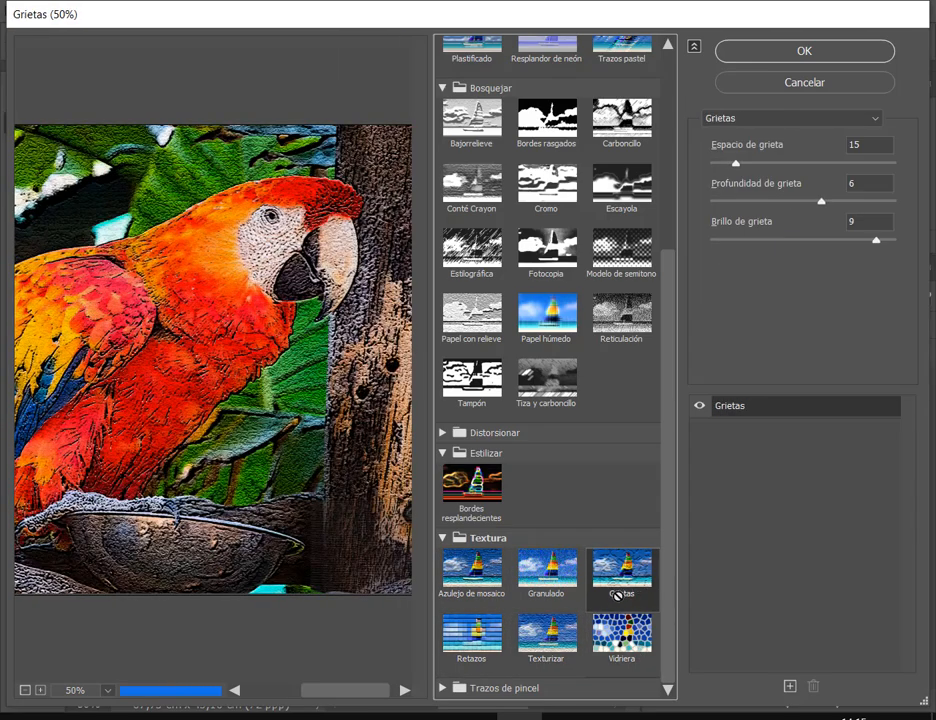
Step: Alternate the parrot preview between the Texturizar and Grietas filters to compare their surface textures
click(547, 630)
click(621, 578)
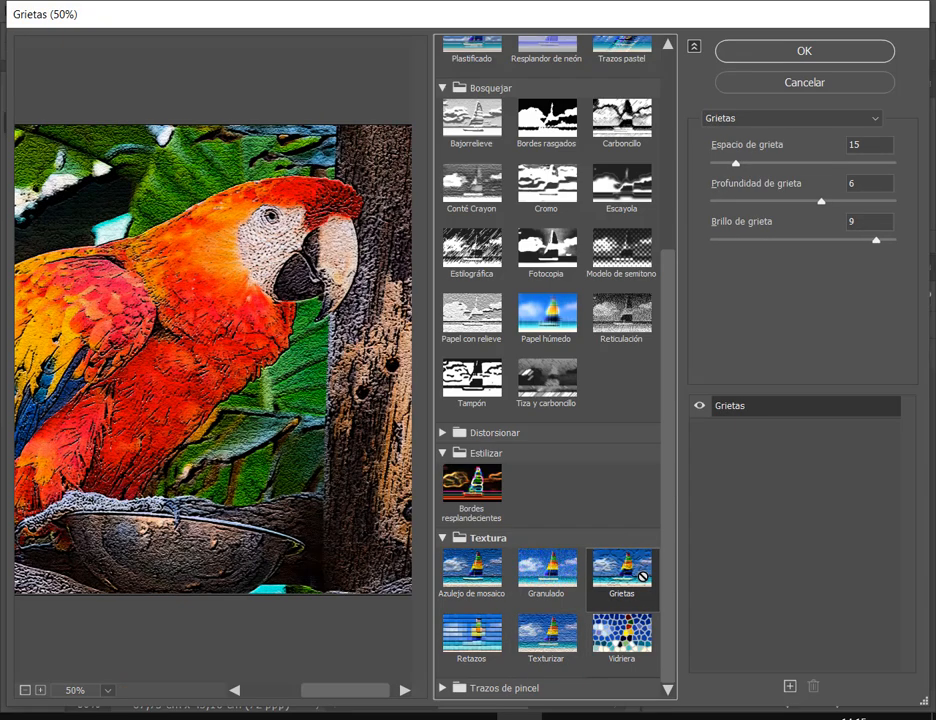
click(547, 630)
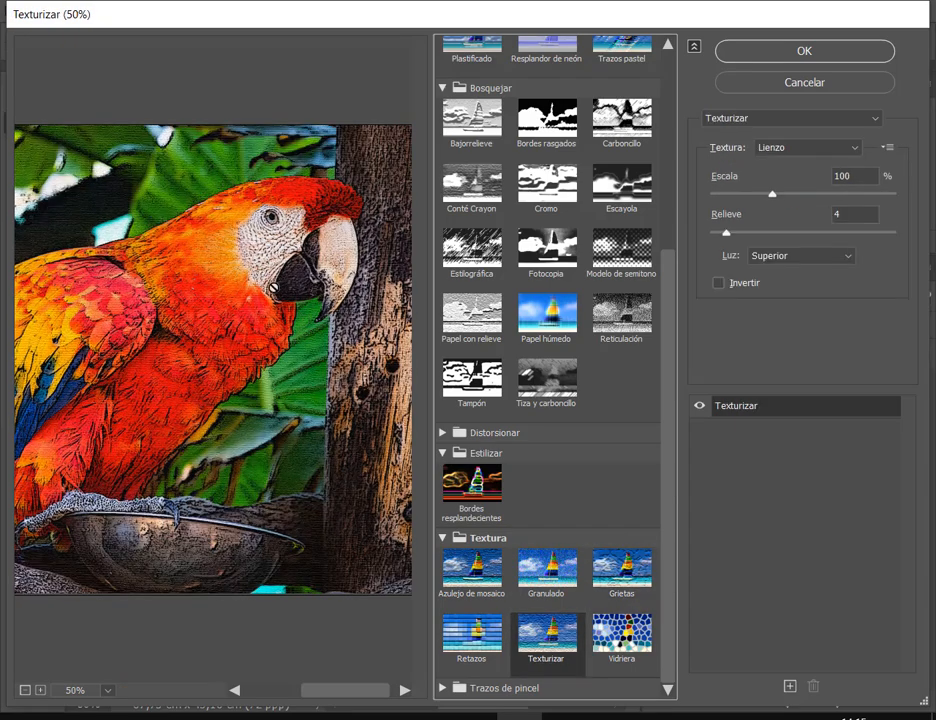
drag(152, 372, 119, 378)
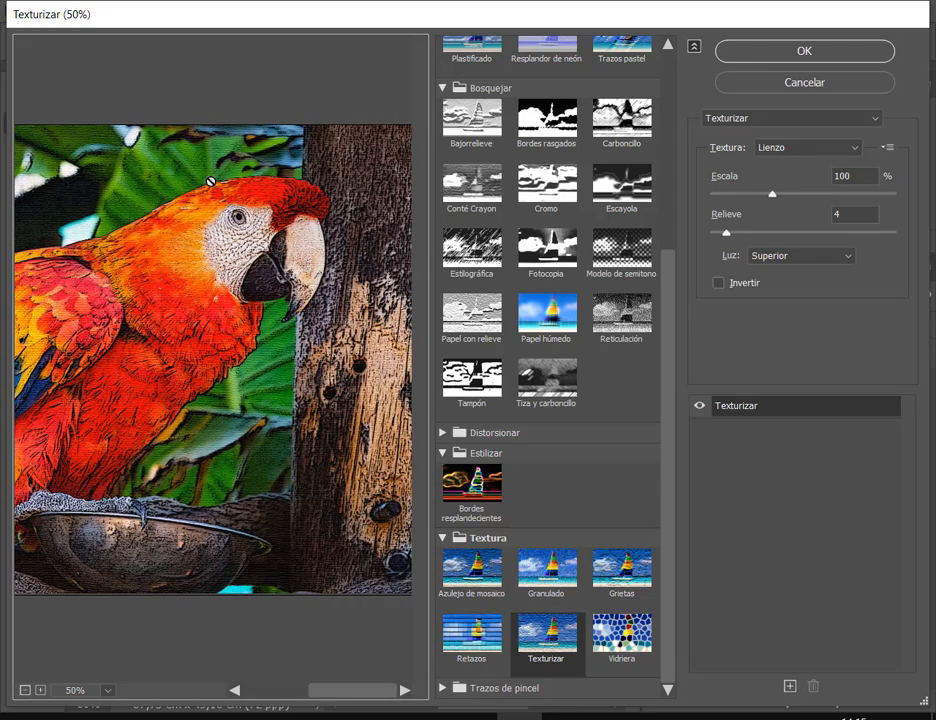
click(612, 591)
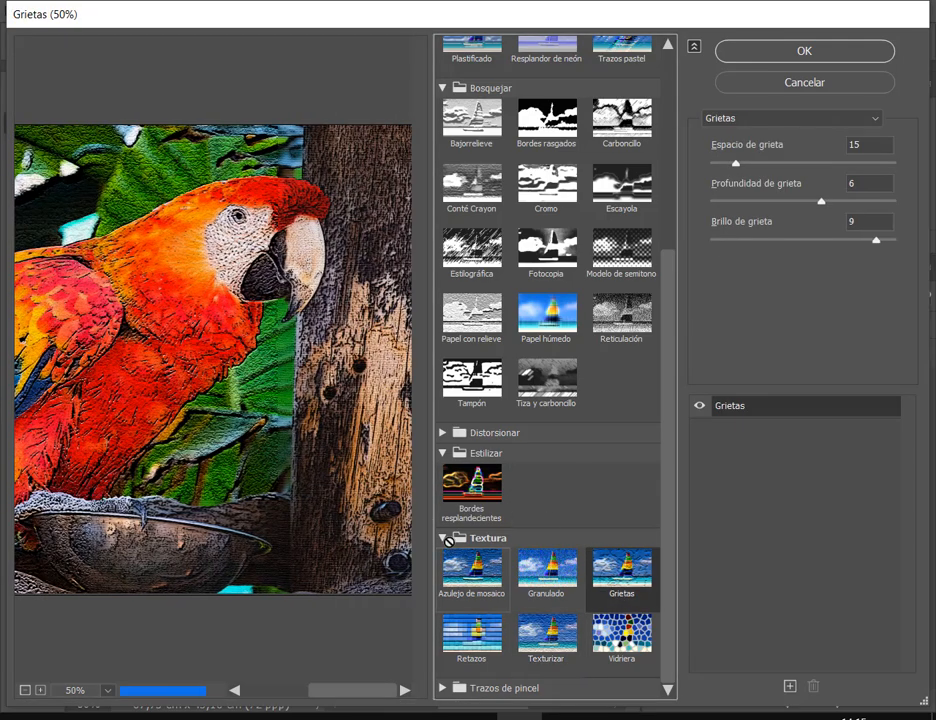
Step: Collapse the Textura, Estilizar and Bosquejar filter categories
click(443, 538)
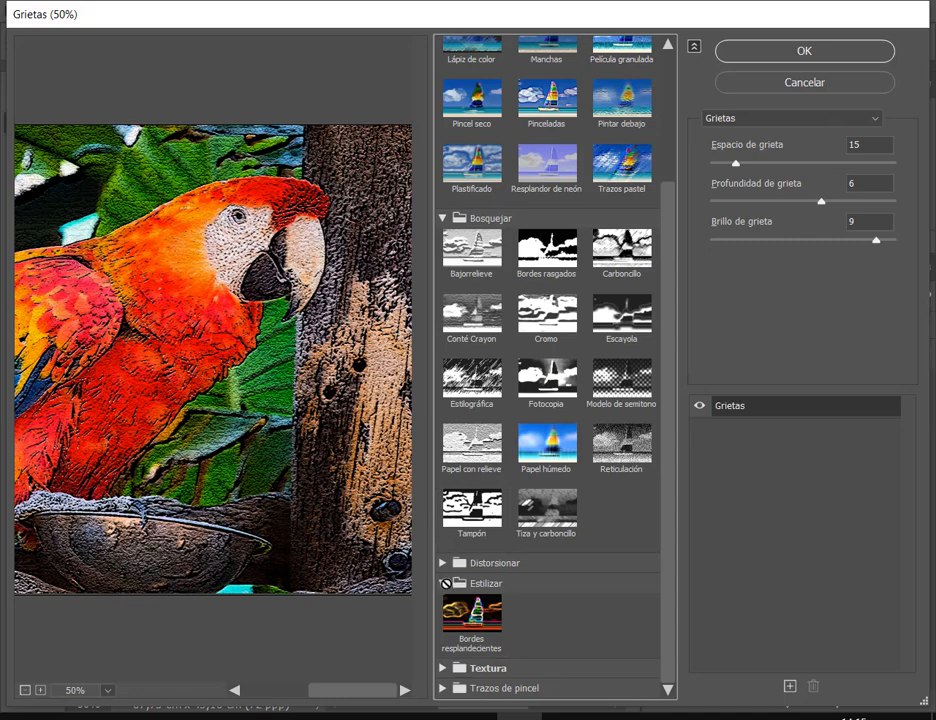
click(441, 585)
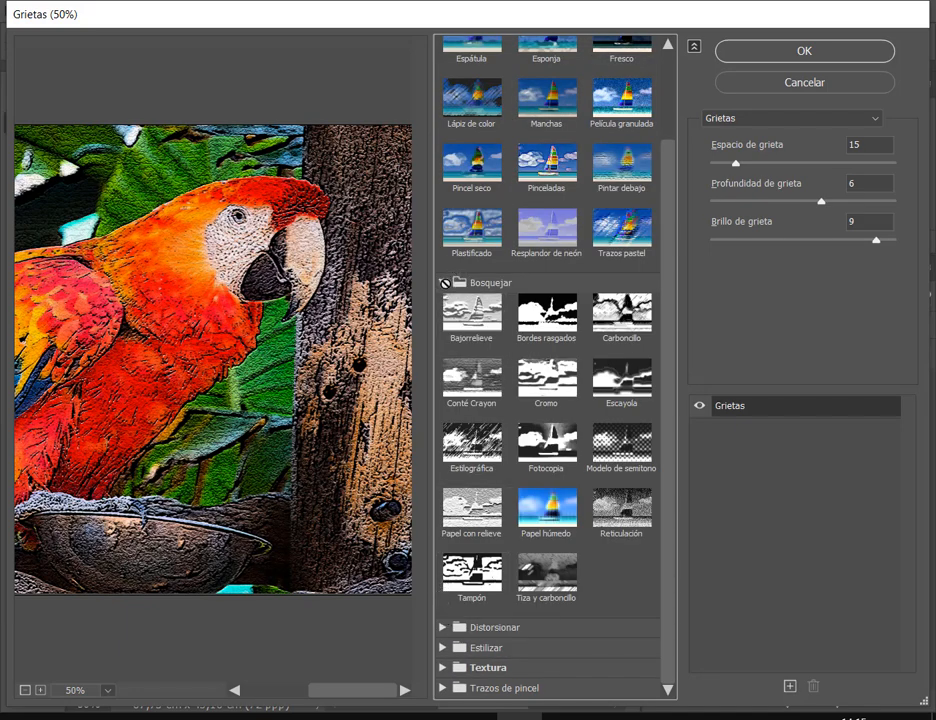
click(443, 283)
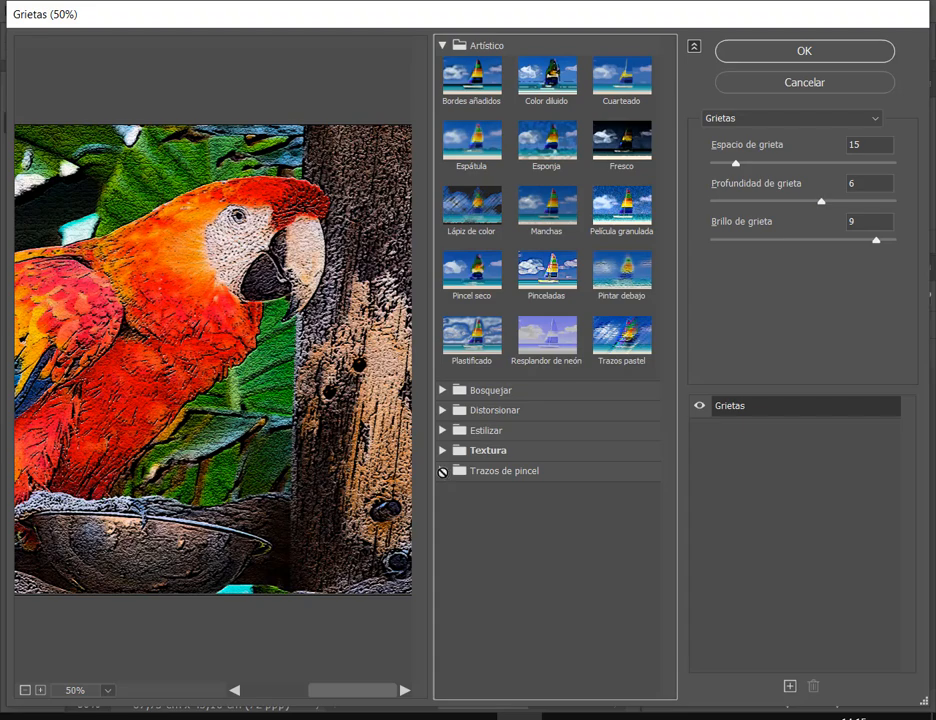
Step: Expand Trazos de pincel and try its filters on the parrot, including Contornos con tinta, Salpicaduras, Sumi-e, Trazos angulares, Trazos oscuros and Trazos con spray
click(443, 471)
click(453, 485)
click(563, 498)
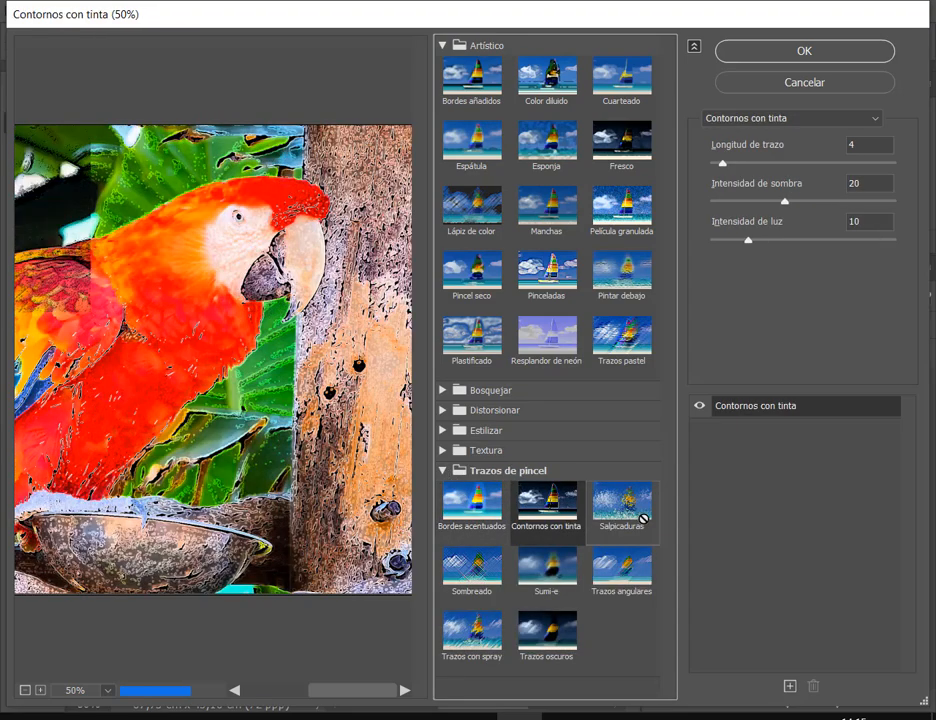
click(644, 514)
click(560, 568)
click(505, 529)
click(622, 585)
click(540, 637)
click(472, 630)
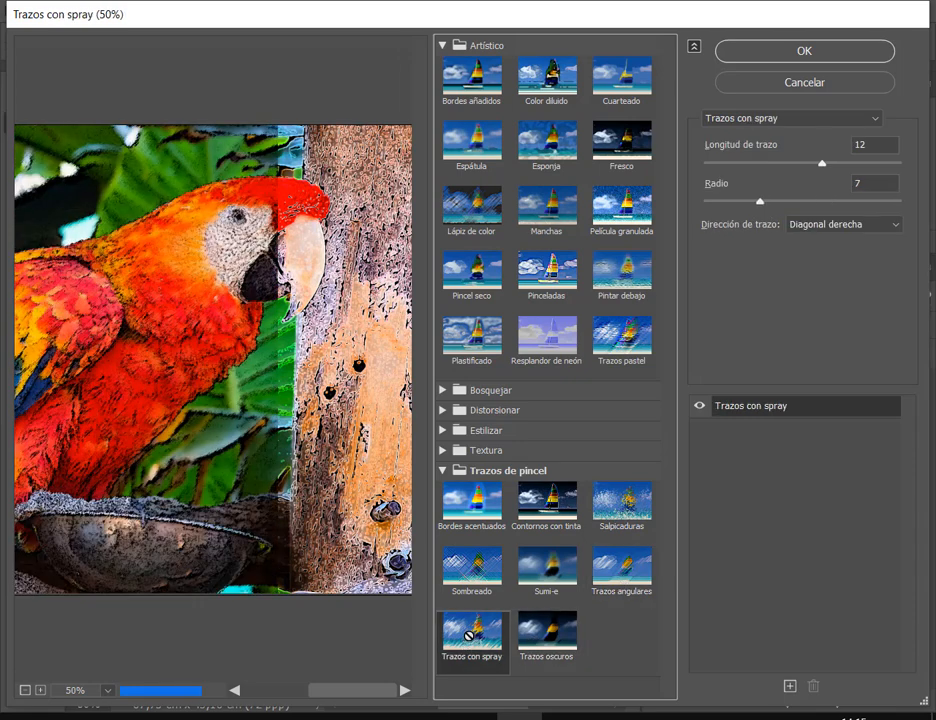
Step: Preview Azulejo de mosaico from the Textura category, and apply the Artístico filter Pincel seco to the parrot
click(444, 470)
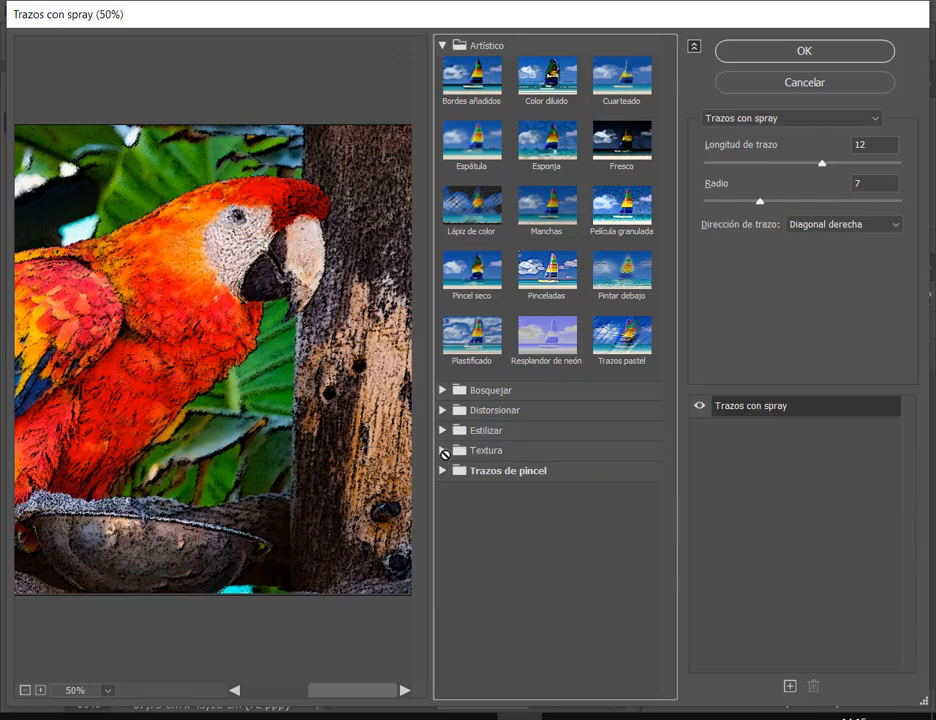
click(445, 450)
click(490, 495)
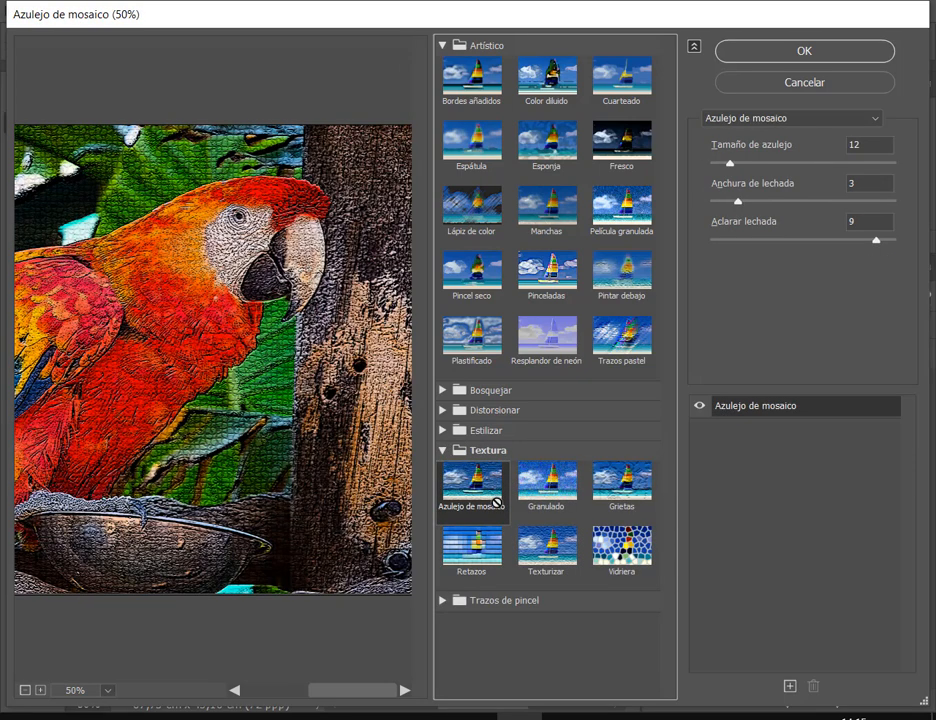
click(485, 267)
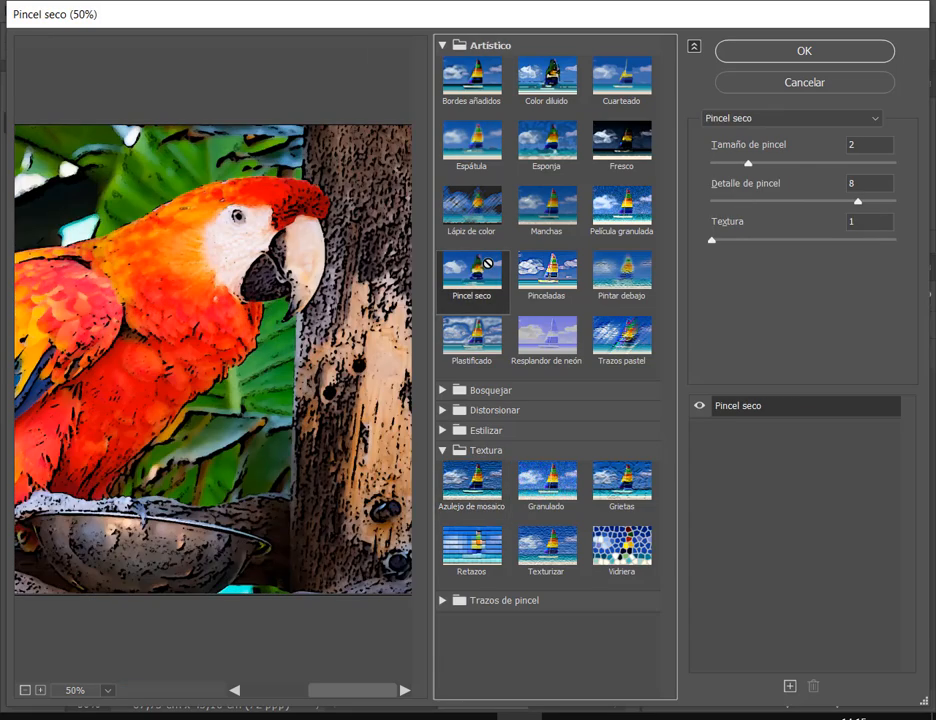
click(825, 52)
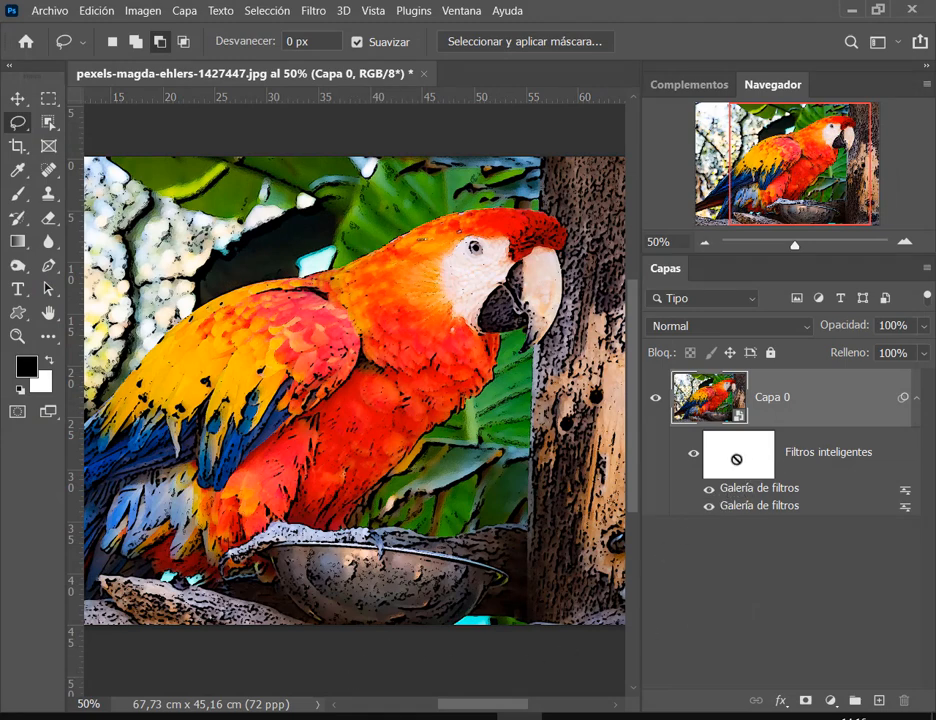
Step: Toggle the visibility of each Galería de filtros smart filter on Capa 0 to compare their effects on the parrot
click(710, 488)
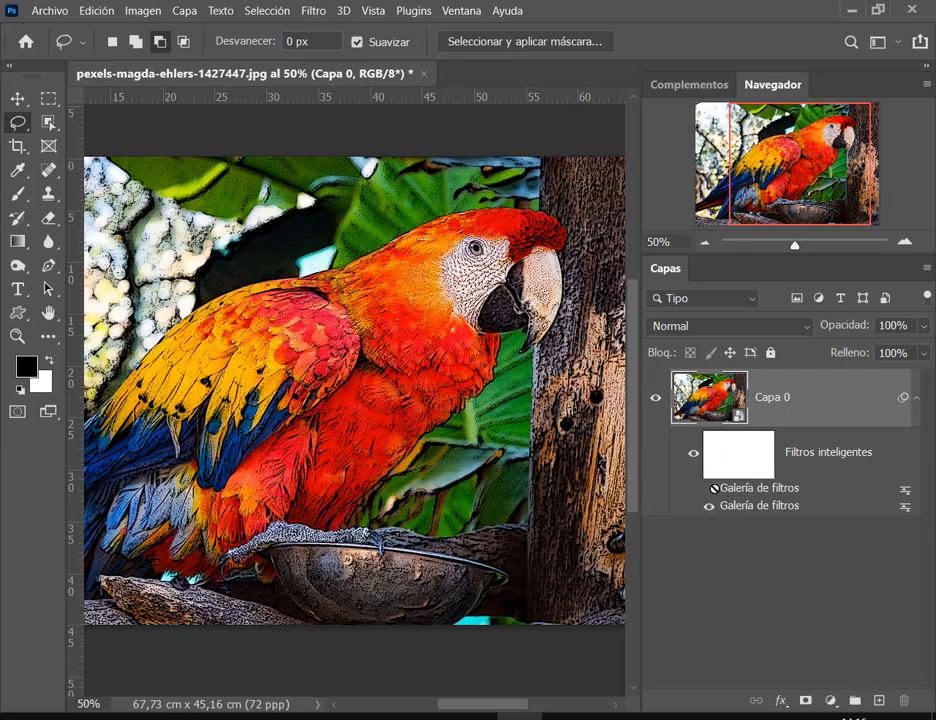
click(711, 489)
click(709, 506)
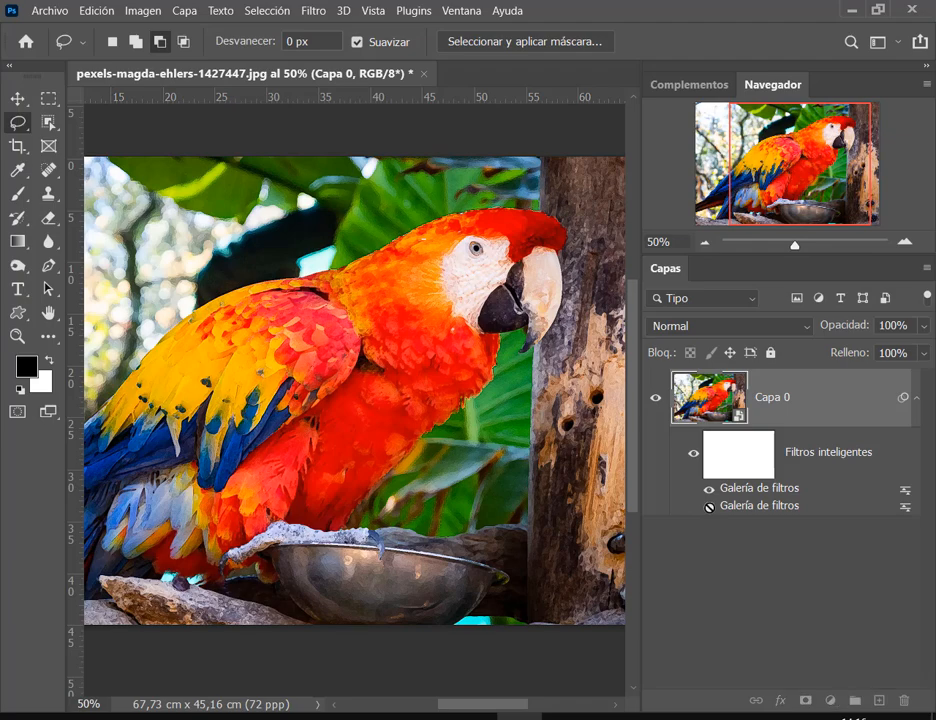
click(709, 506)
click(709, 488)
Step: Delete both Galería de filtros smart filters from Capa 0 and activate the Move tool
drag(756, 487, 905, 700)
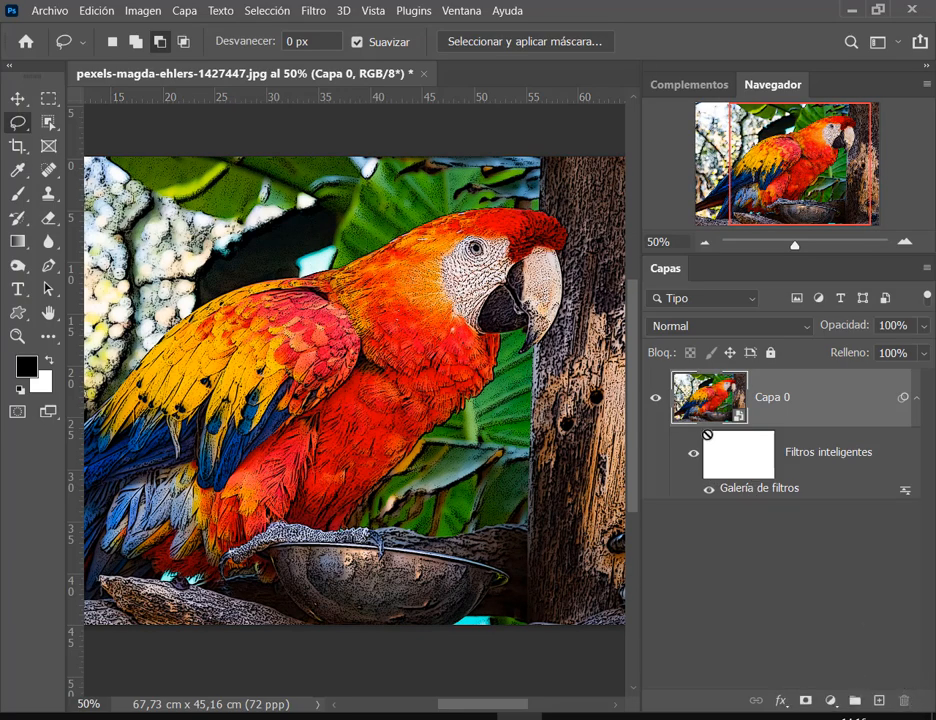
drag(767, 489, 907, 702)
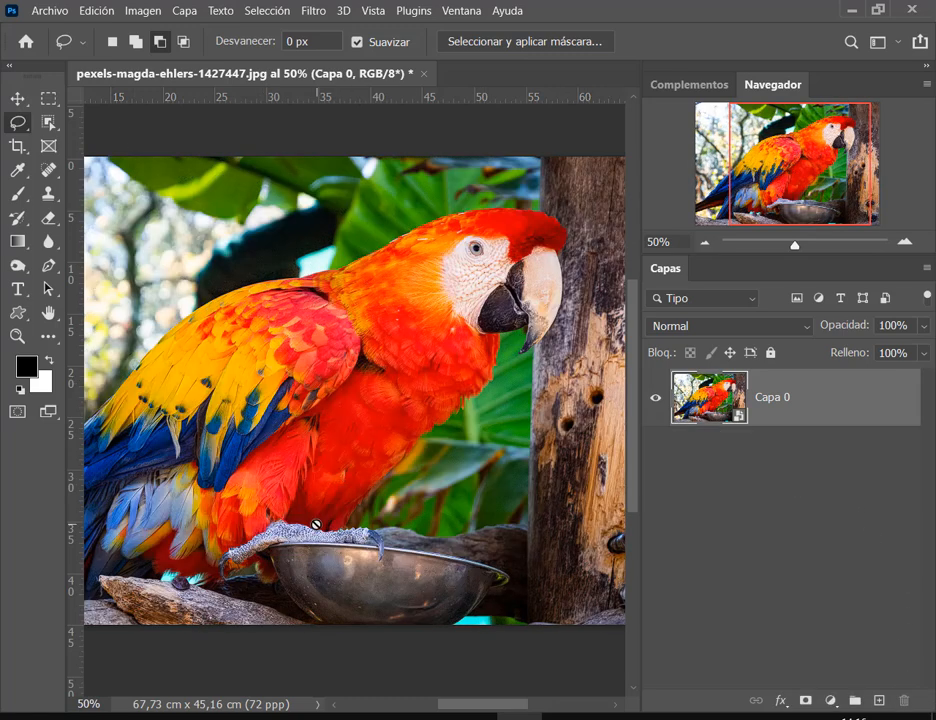
click(17, 98)
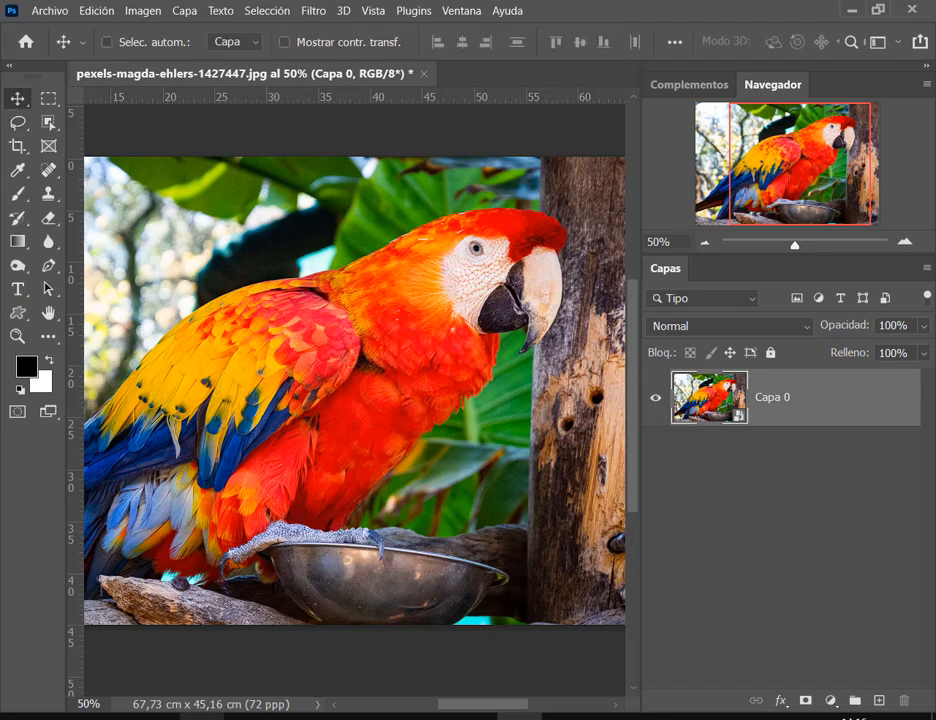
Step: Switch to the Google Meet call and check the chat for questions from the participants
mouse_move(246, 716)
click(98, 637)
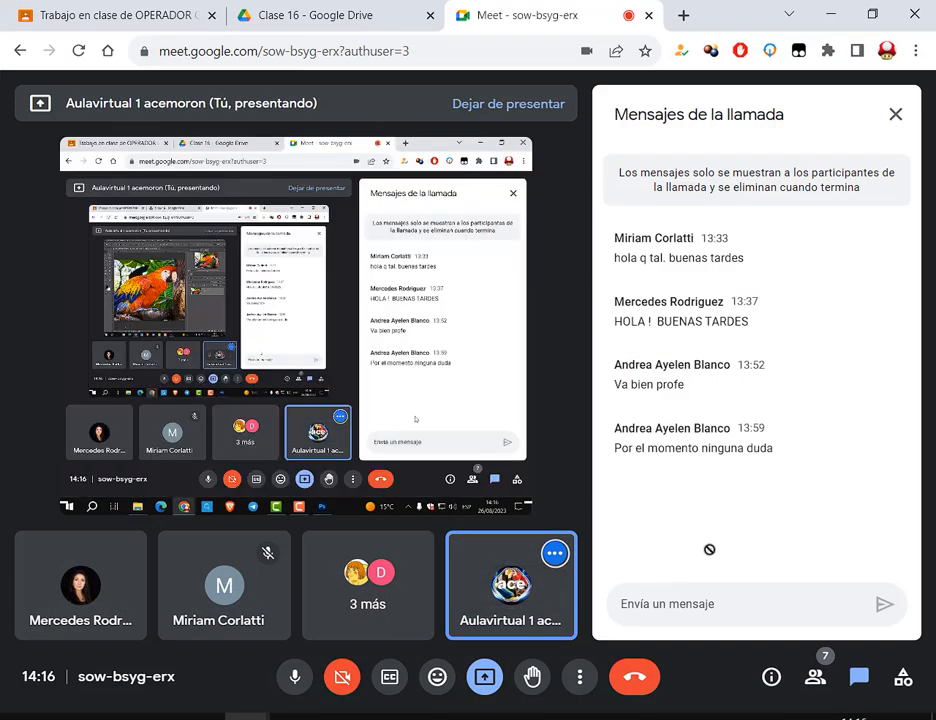
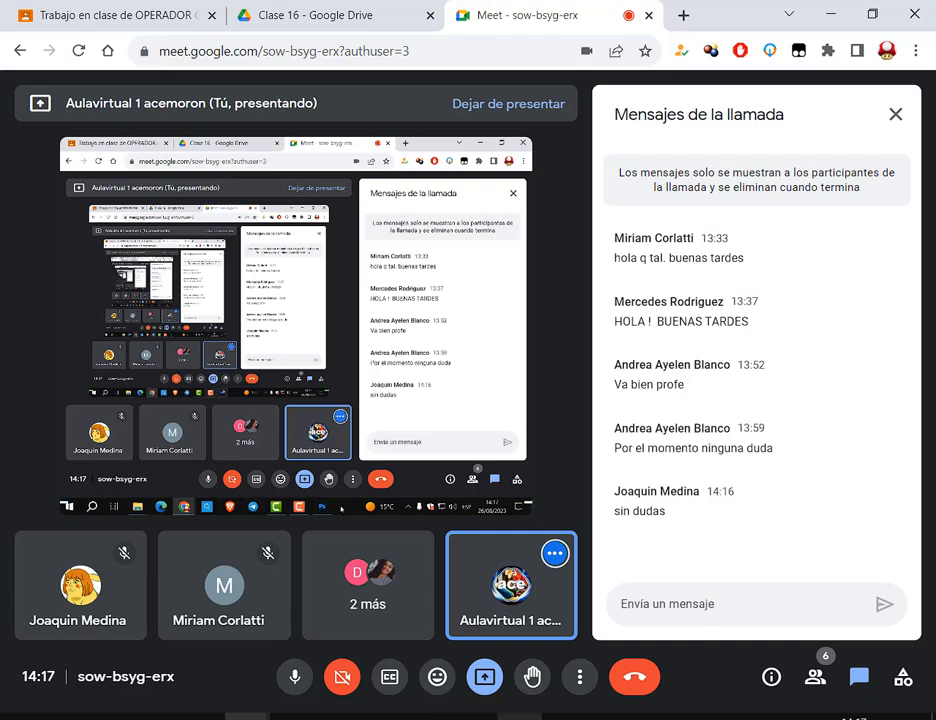
Step: Return to Photoshop and close the parrot document without saving its changes
click(519, 718)
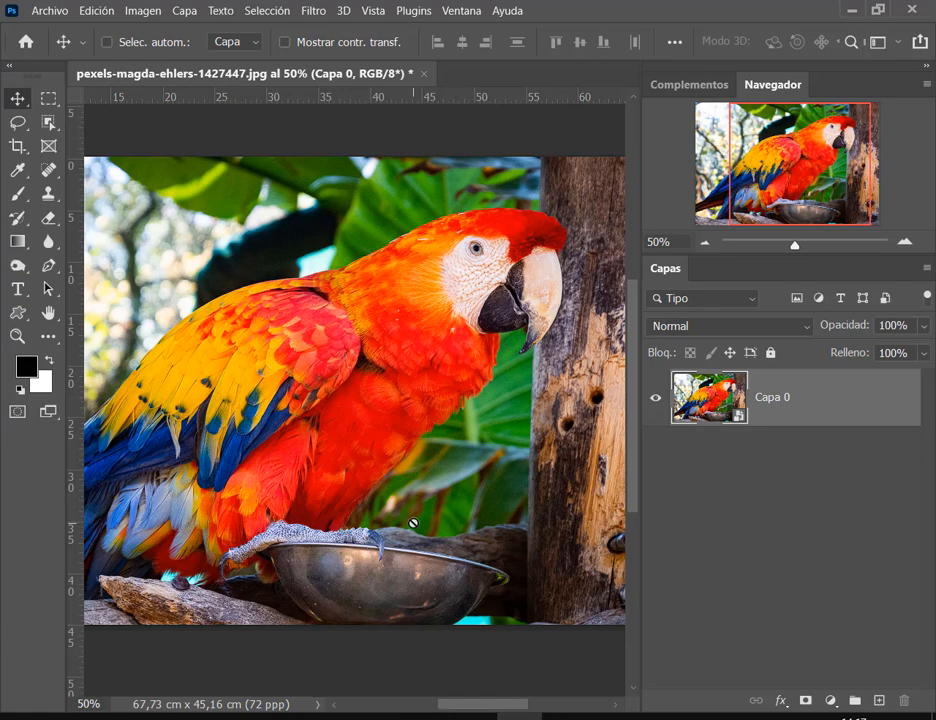
click(428, 73)
click(554, 290)
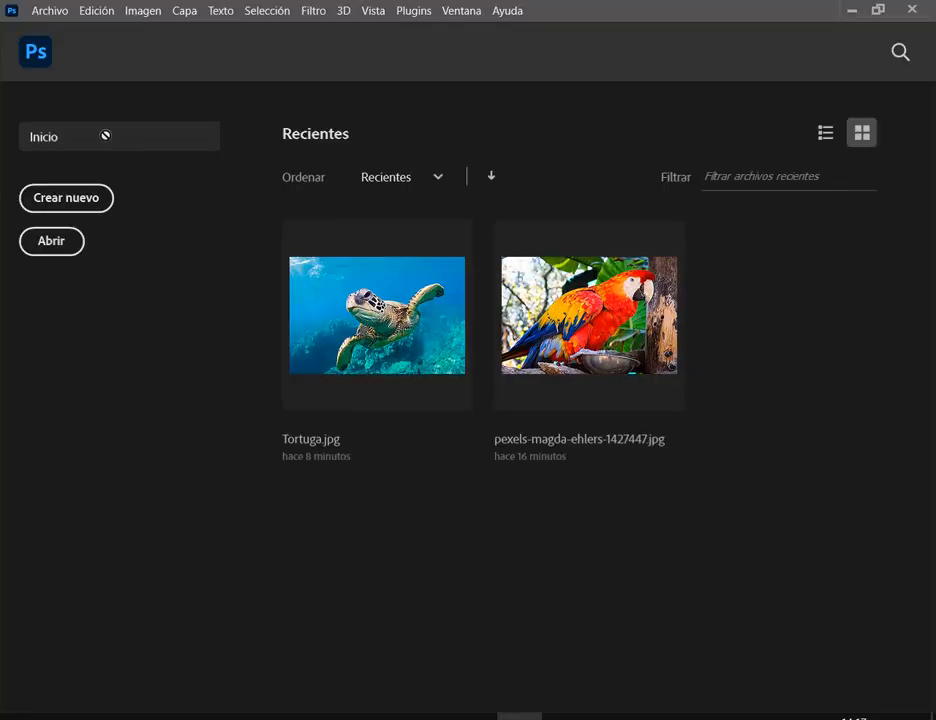
Step: Switch to the Sábado folder in File Explorer, view 1960-corvette-chevrolet.jpg, and open Texto 1.pdf to examine its layout
mouse_move(156, 716)
drag(156, 716, 405, 254)
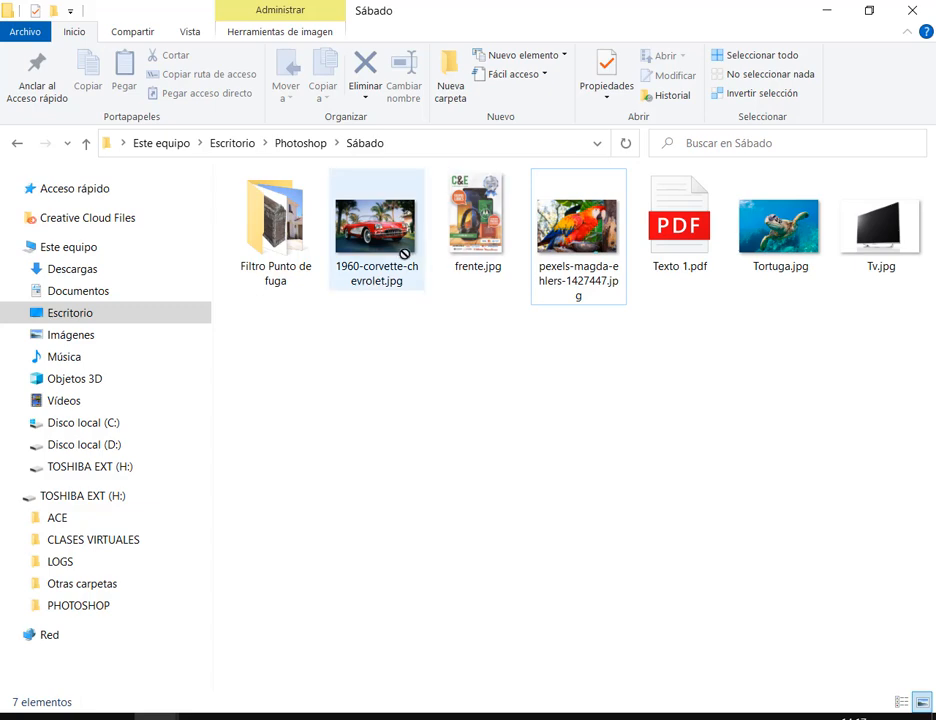
click(405, 254)
click(574, 255)
click(384, 259)
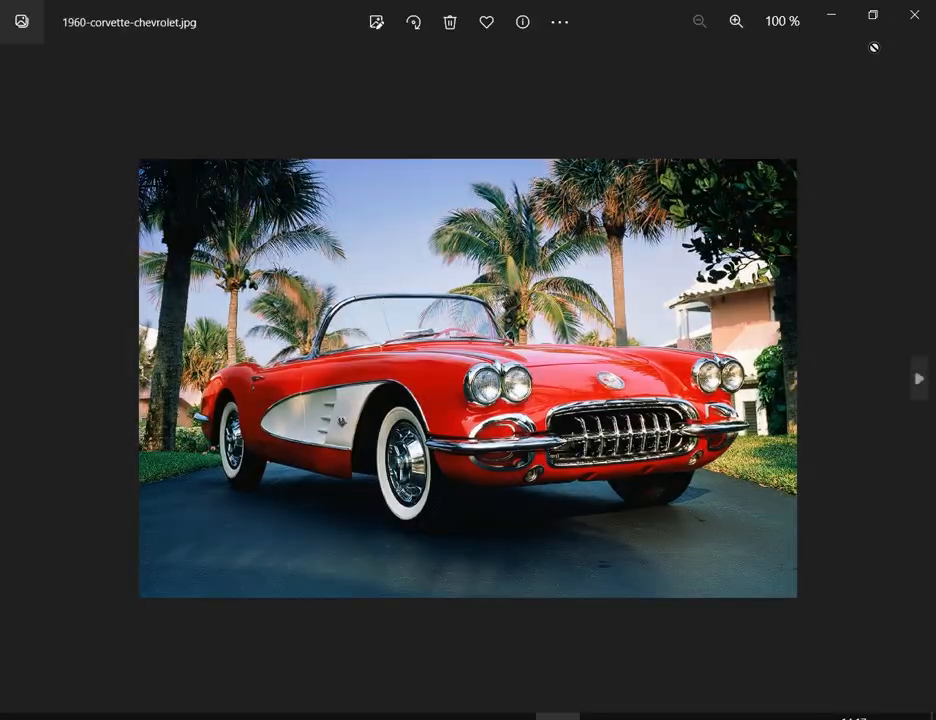
click(913, 13)
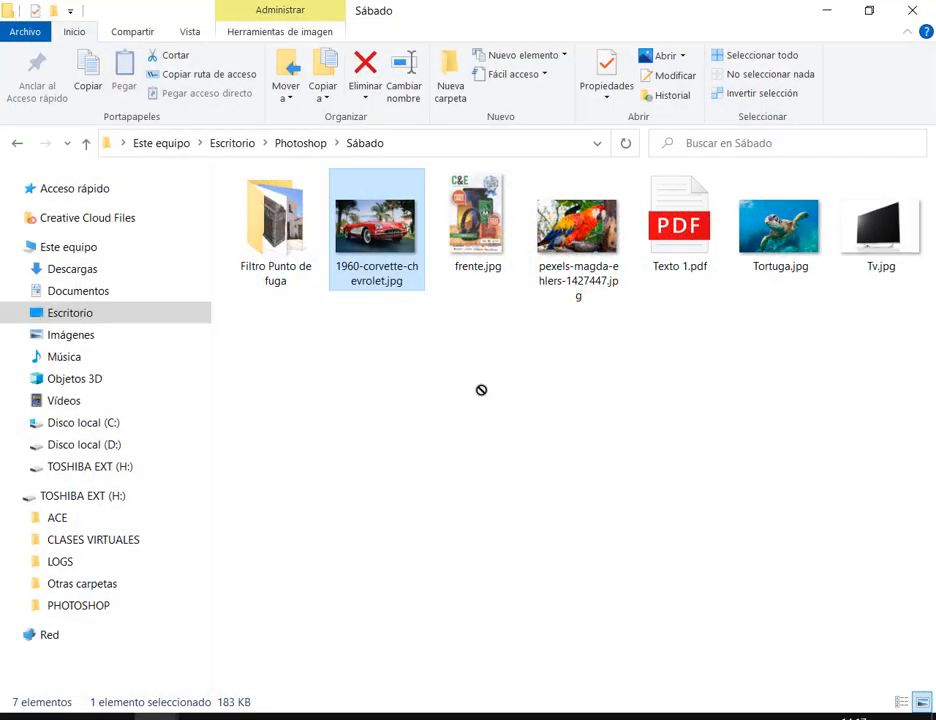
double_click(684, 245)
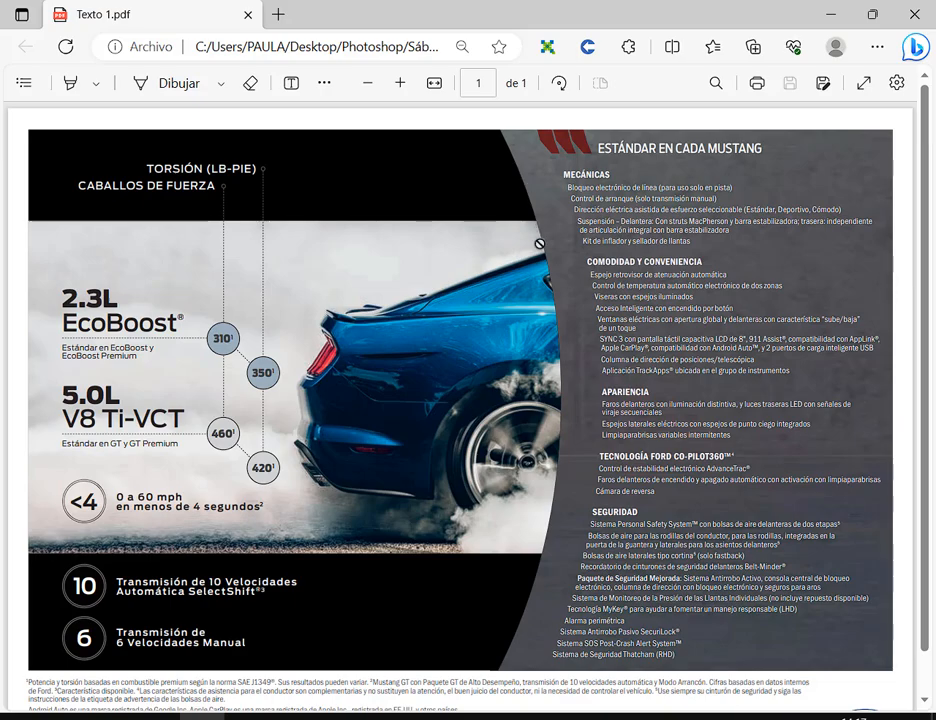
Step: Return to Photoshop and open the settings for a new document
click(519, 716)
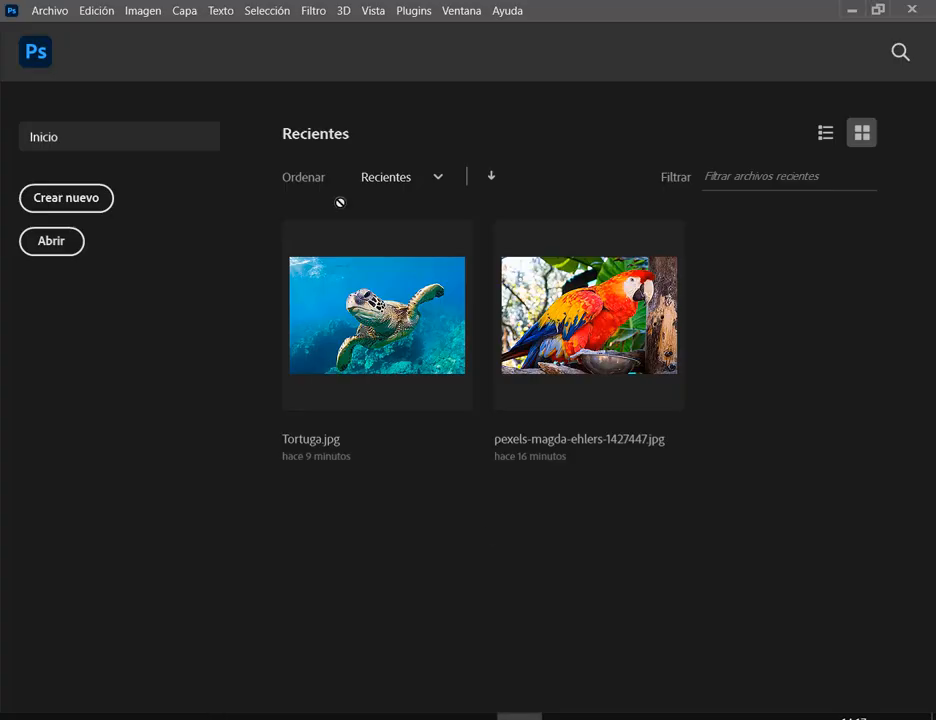
click(50, 241)
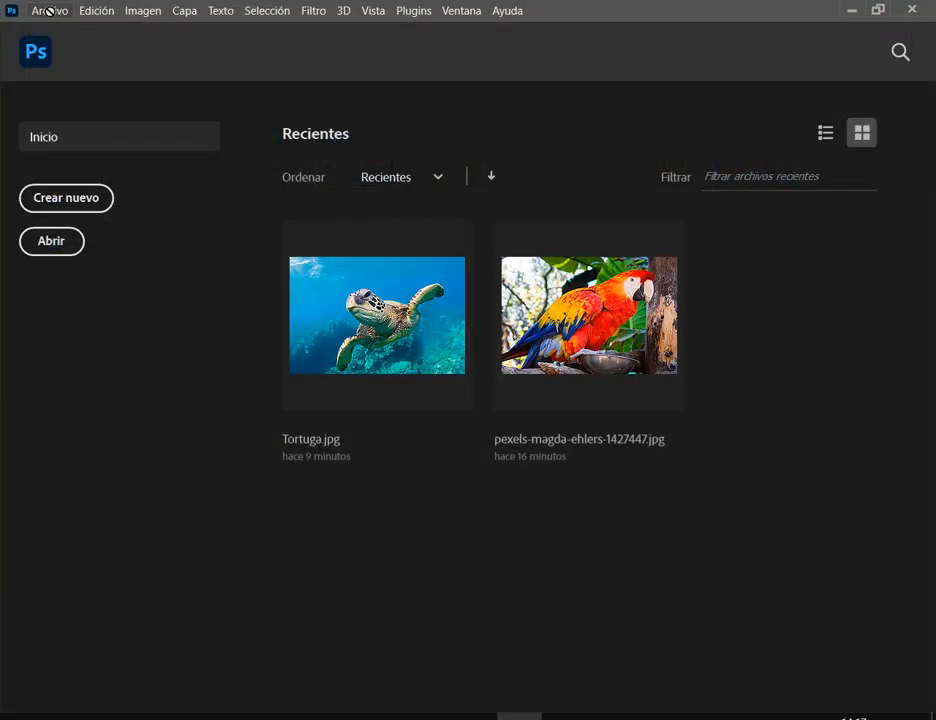
click(46, 9)
click(42, 25)
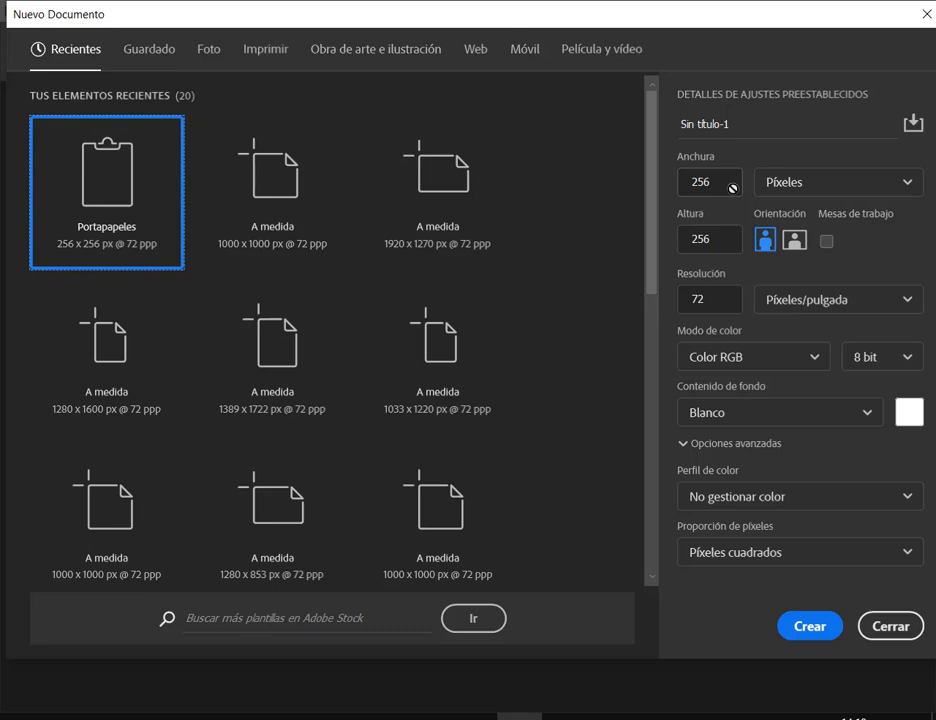
Step: Switch to the Sábado folder in File Explorer and view frente.jpg to examine the flyer's design
mouse_move(155, 714)
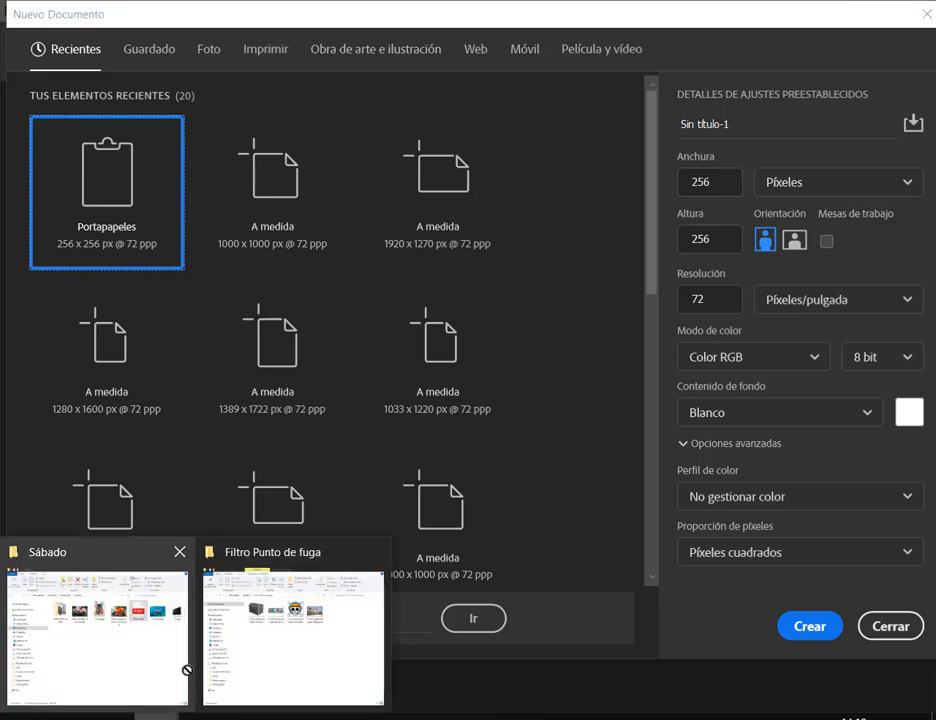
click(115, 651)
click(498, 224)
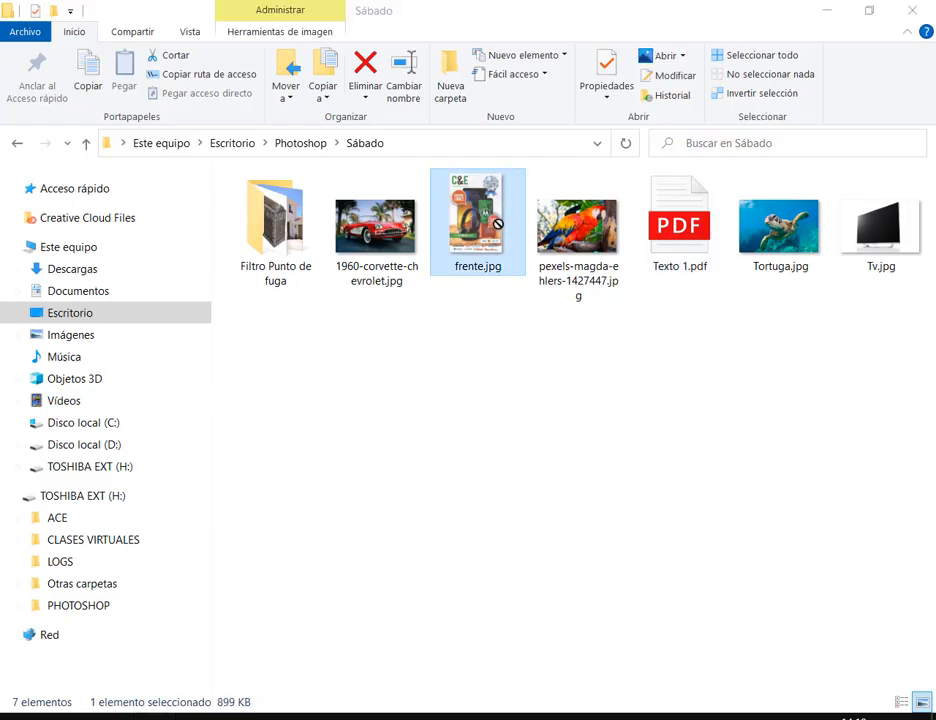
double_click(498, 224)
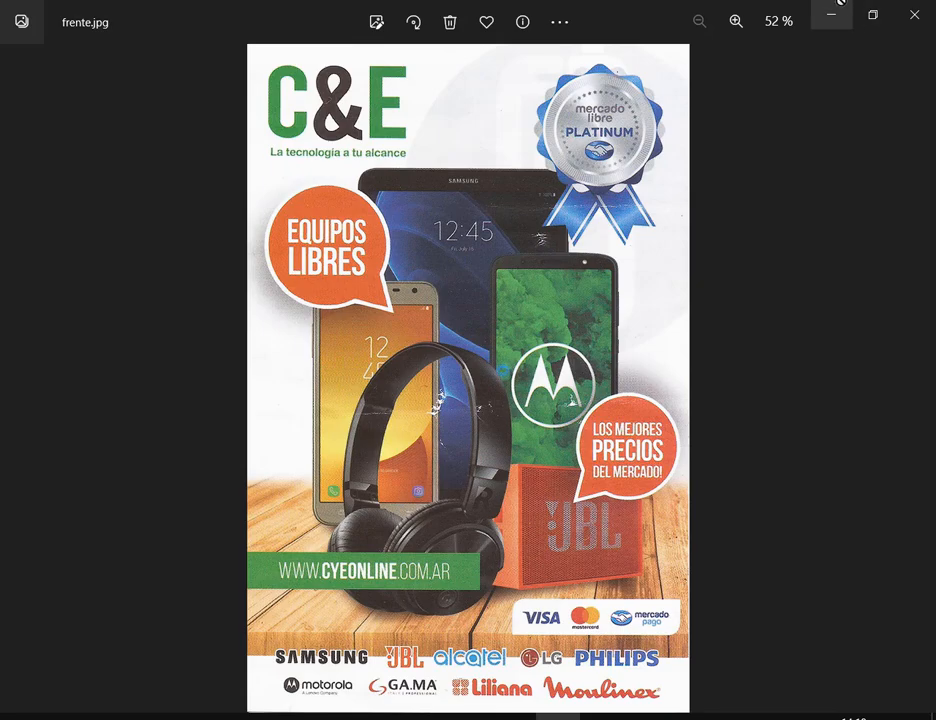
click(831, 14)
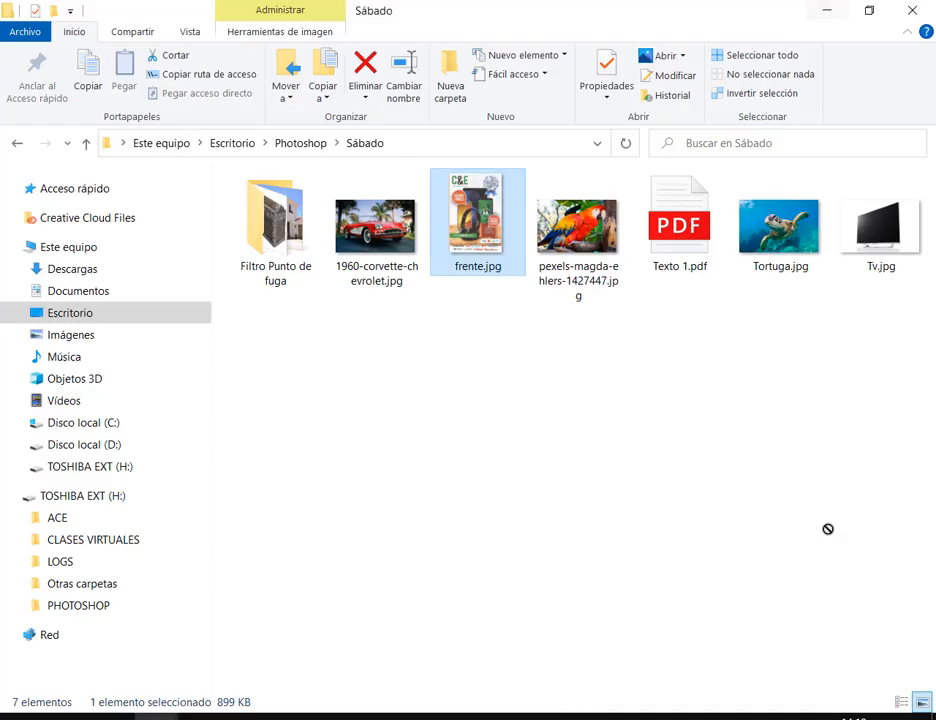
Step: Return to Photoshop and create a blank 1000 x 1000 pixel document at 72 pixels per inch in RGB with a white background
click(514, 712)
click(706, 182)
text(1000)
click(718, 240)
text(1000)
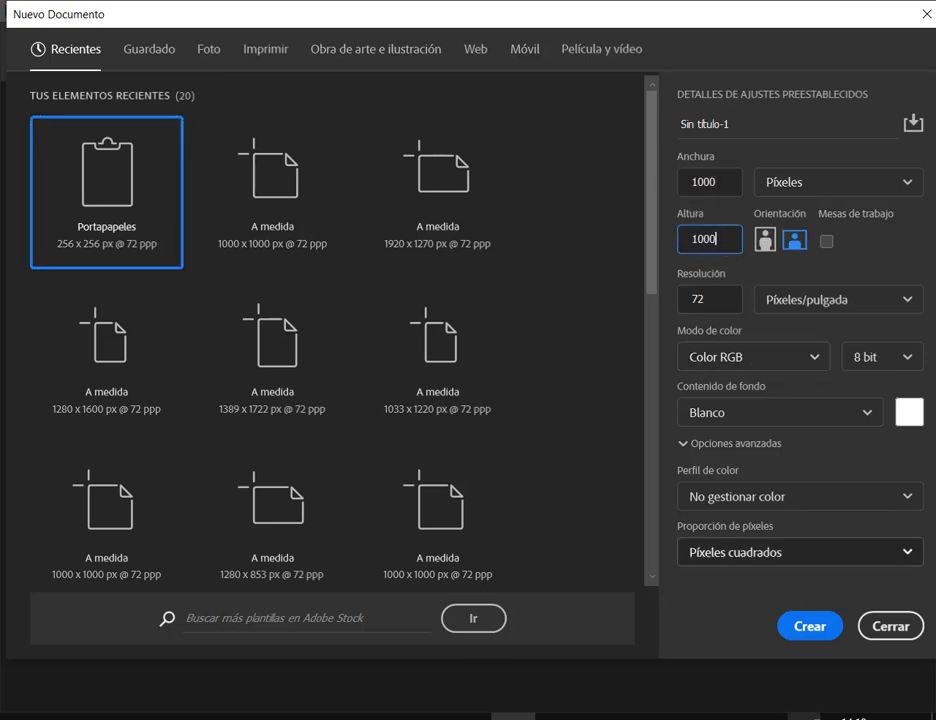
click(815, 626)
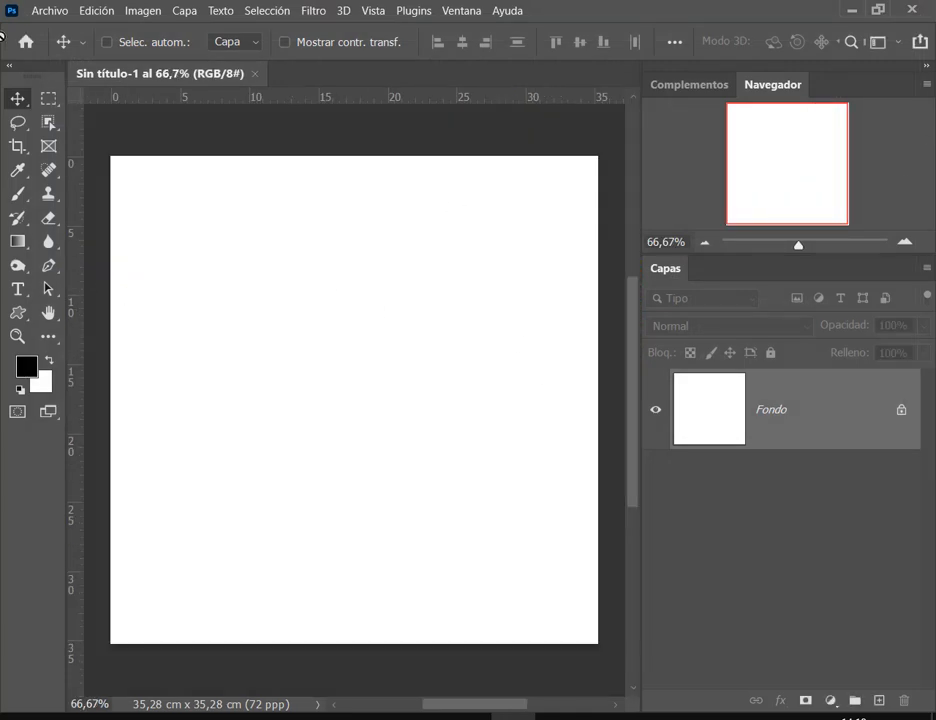
Step: Collapse the toolbar to a single column and activate the Horizontal Type tool
click(13, 63)
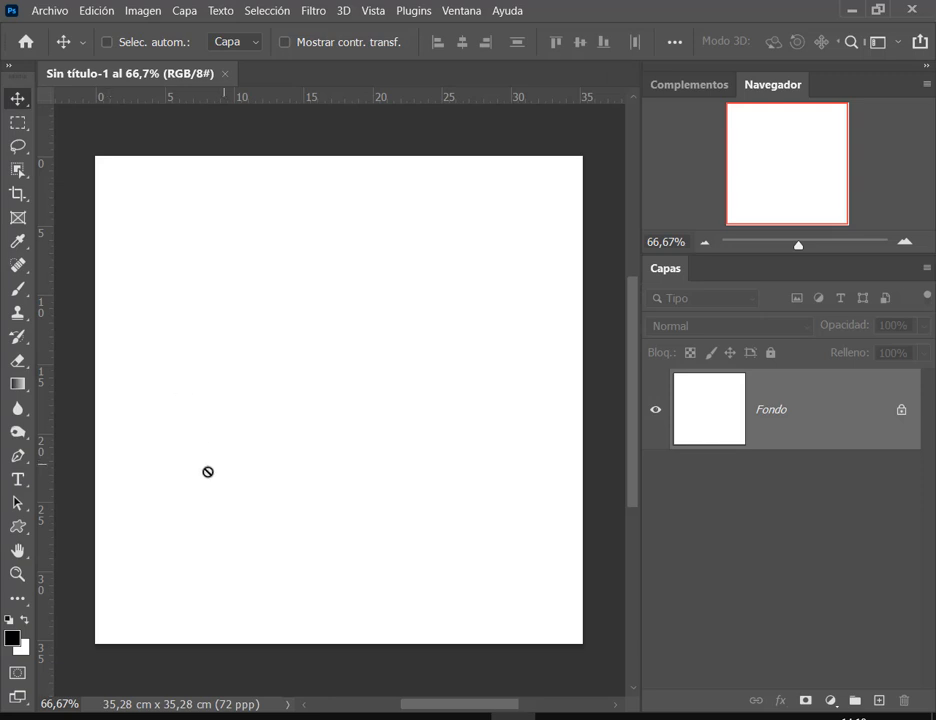
click(8, 470)
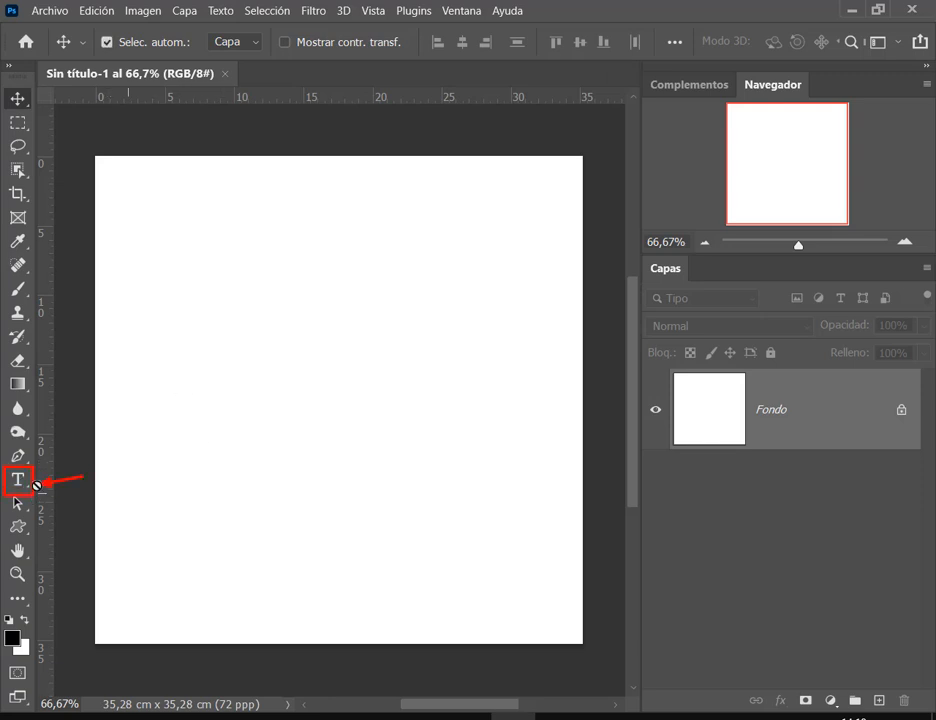
key(Escape)
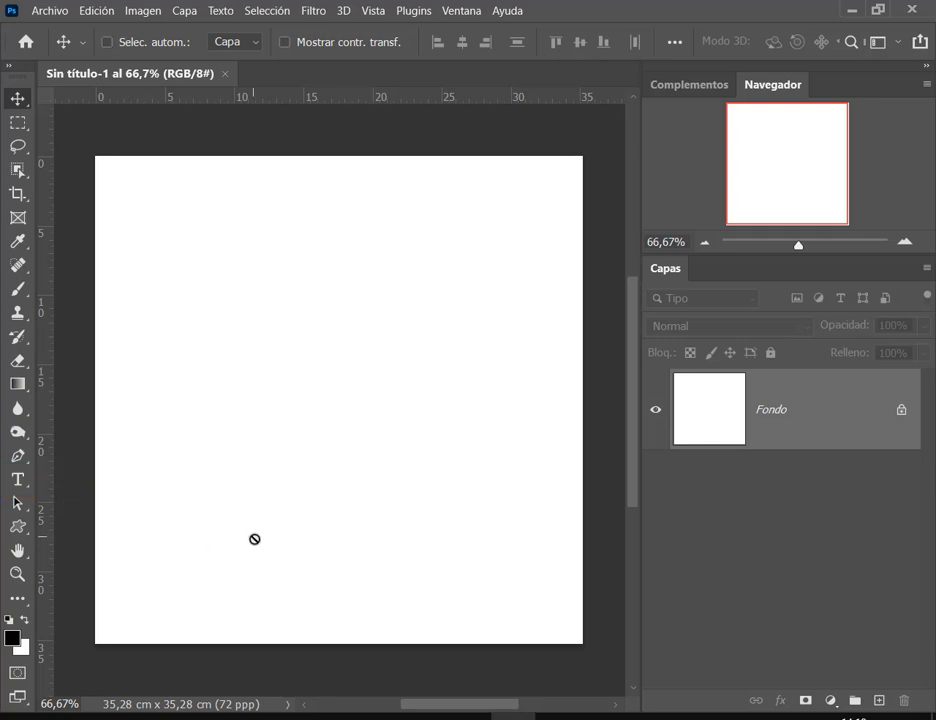
click(20, 479)
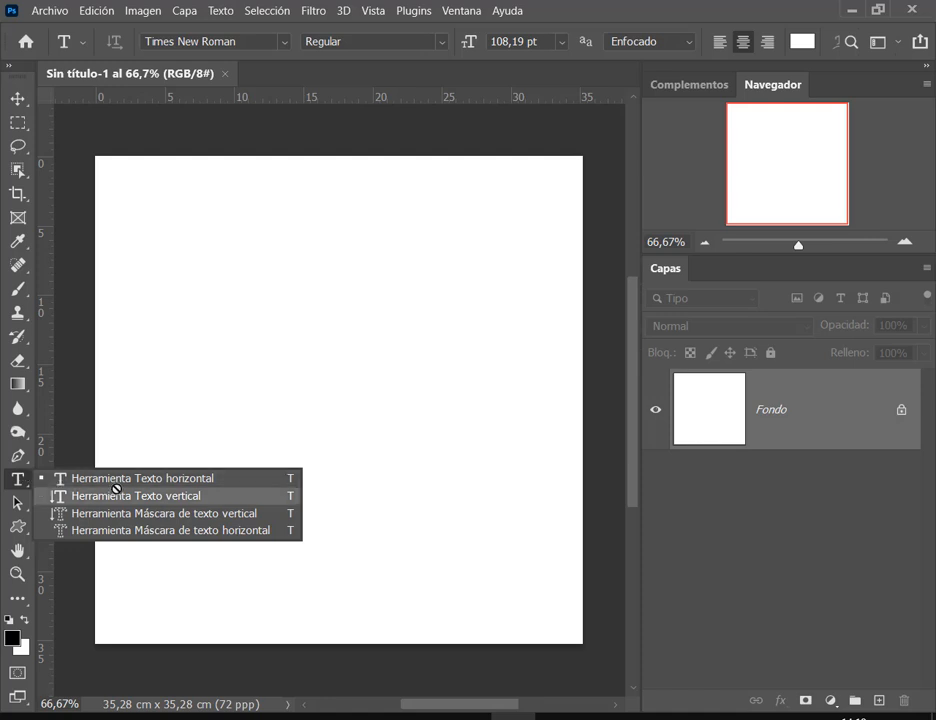
click(10, 481)
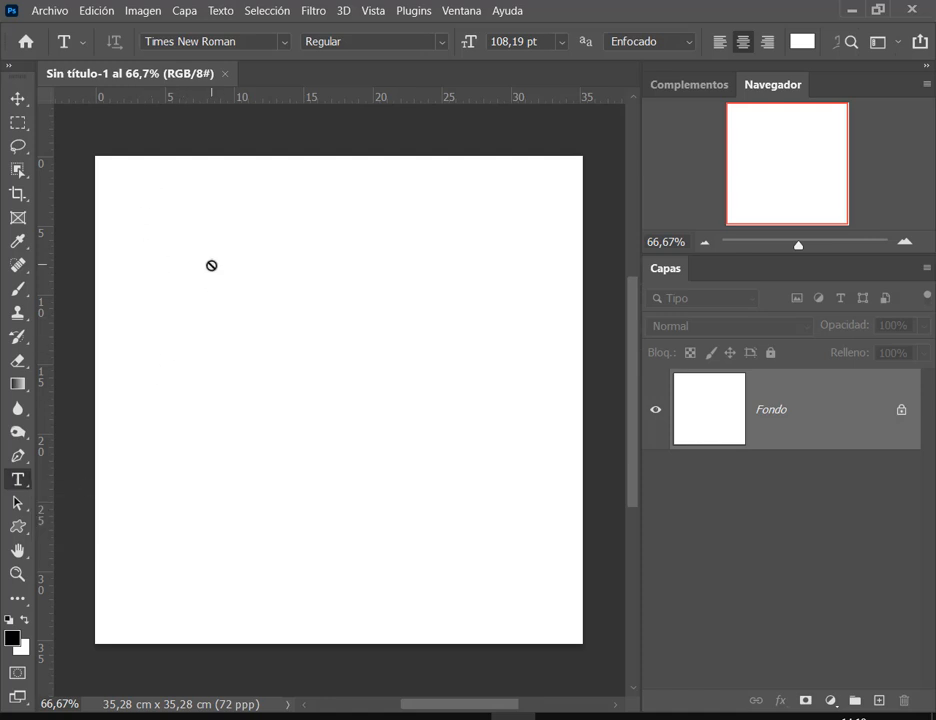
drag(199, 272, 221, 274)
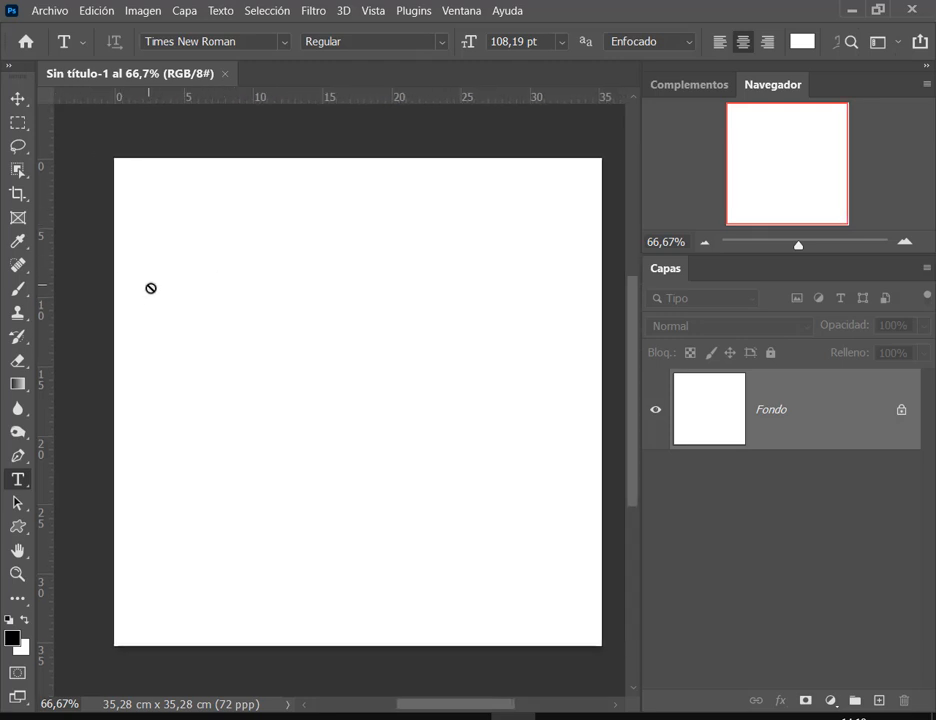
Step: Place a text layer reading "t" in the canvas's upper-left area and delete that layer
click(17, 479)
click(17, 479)
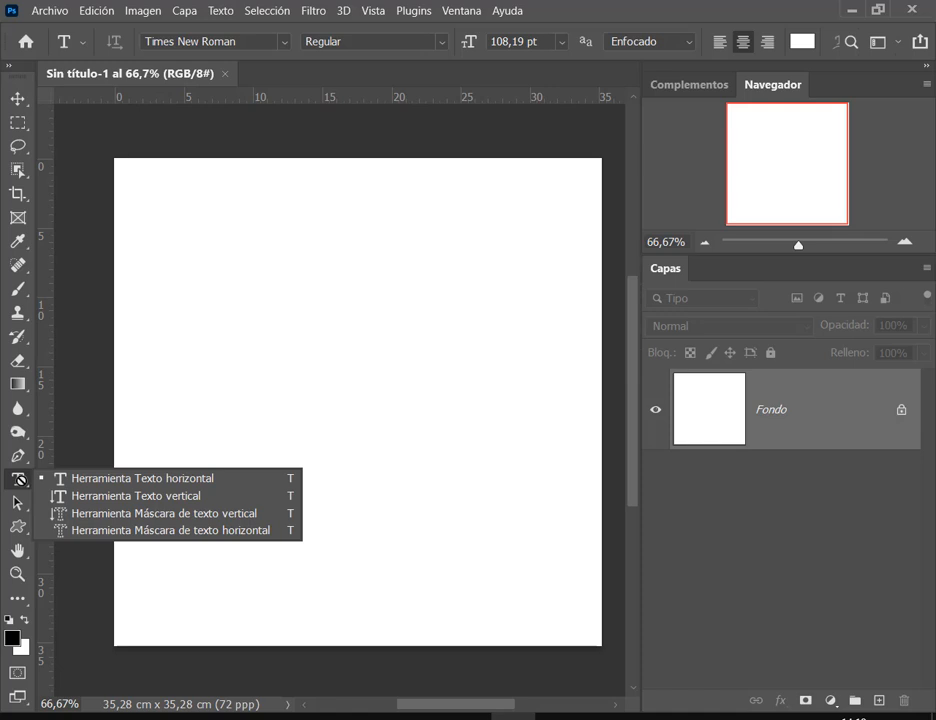
click(208, 482)
click(198, 246)
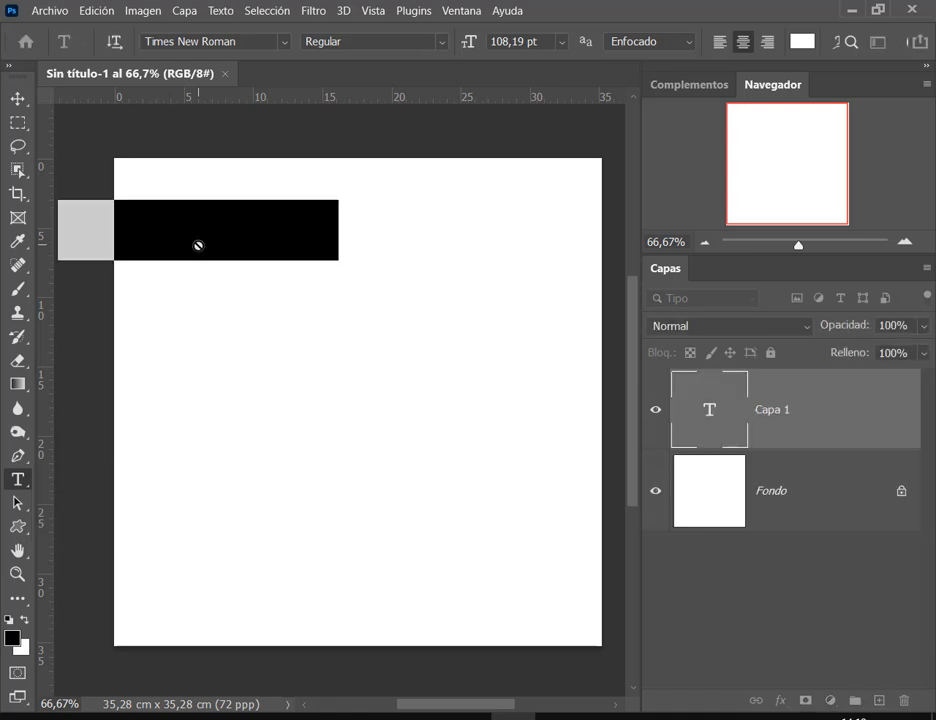
key(BackSpace)
text(t)
key(ctrl+Return)
drag(172, 238, 474, 238)
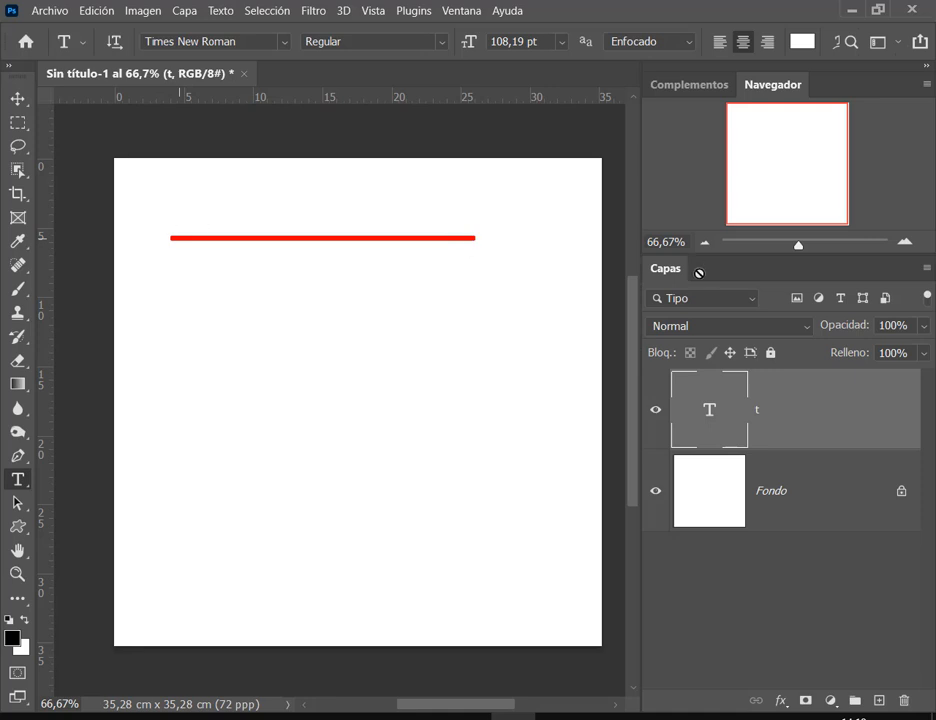
drag(731, 397, 900, 702)
Step: Try adding the horizontal text "ejemplo" in the upper half of the canvas, and delete its layer
right_click(20, 481)
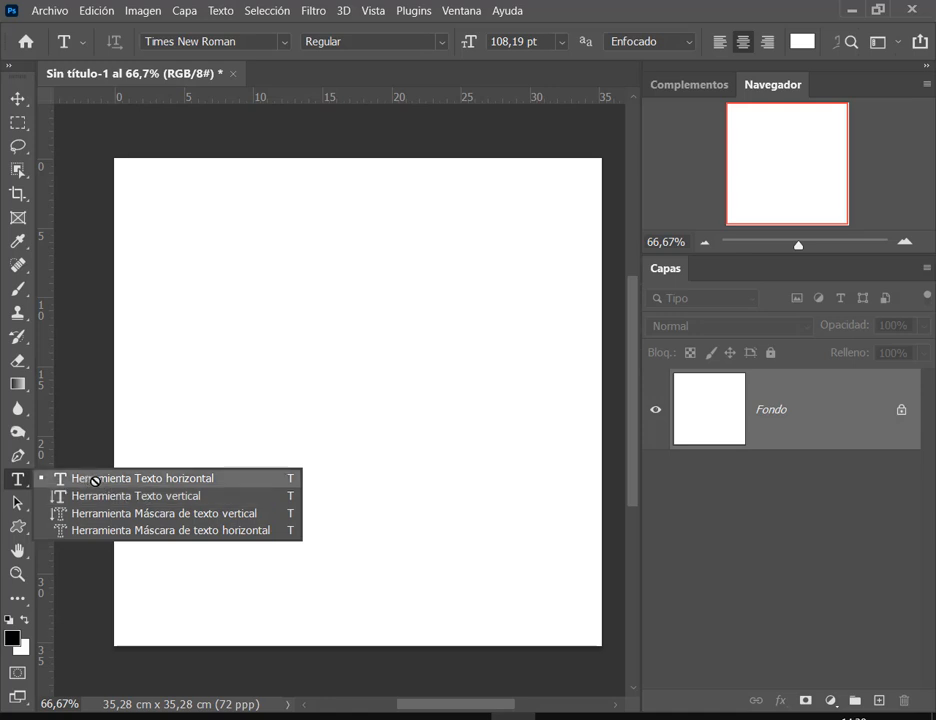
click(95, 481)
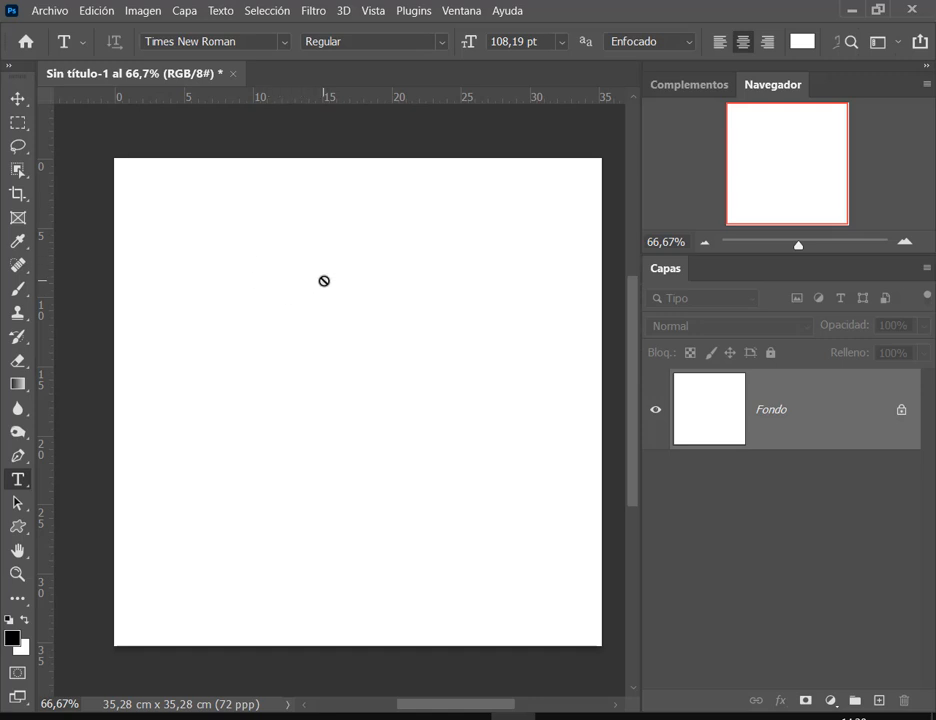
click(326, 282)
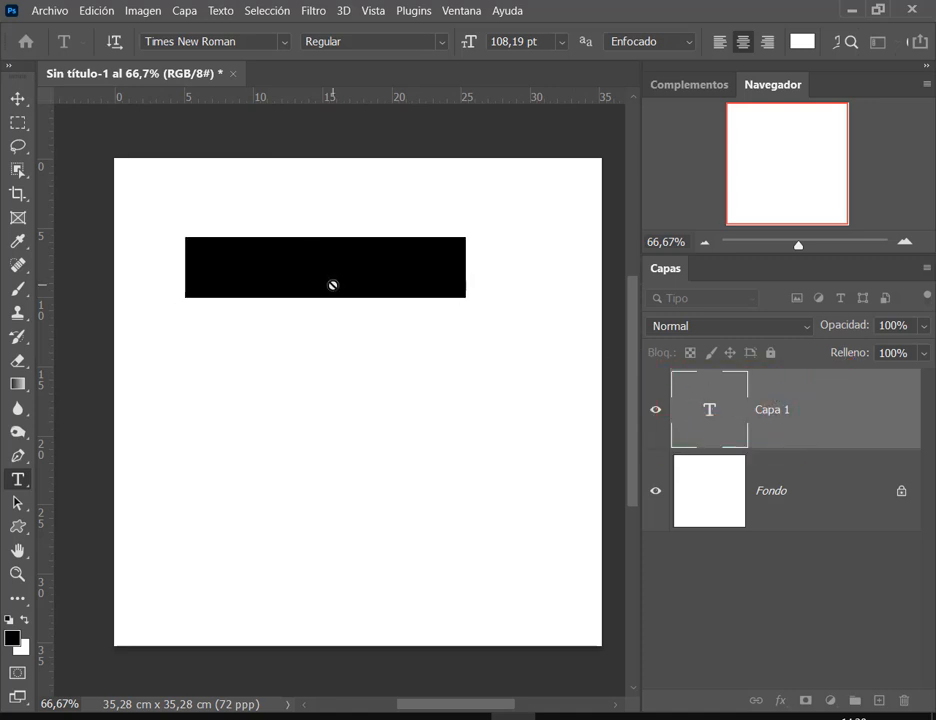
text(ejemplo)
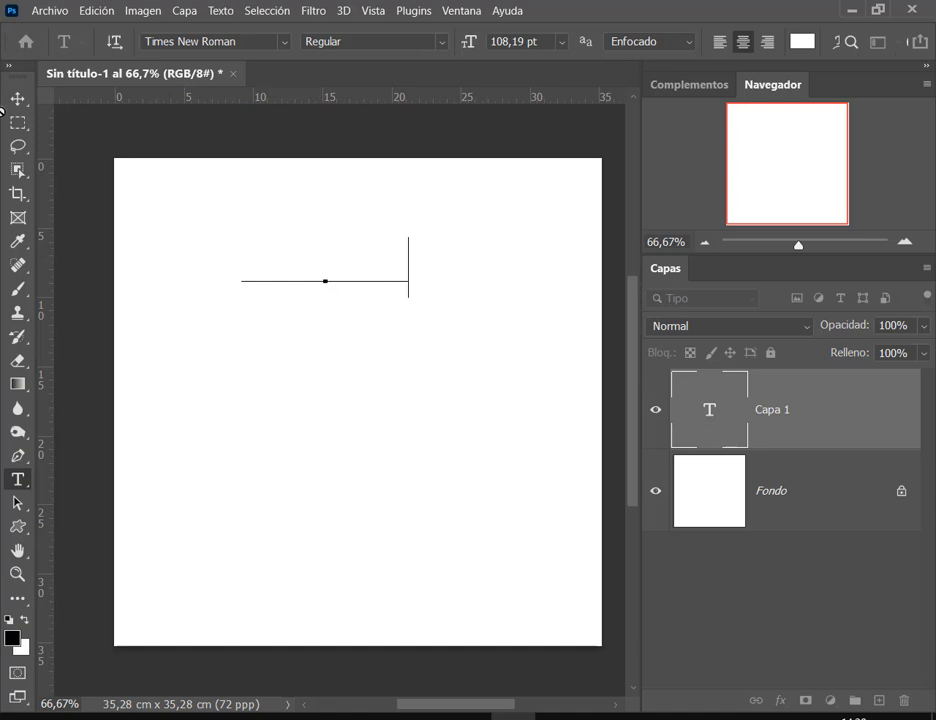
click(17, 97)
drag(356, 263, 393, 361)
drag(394, 361, 372, 268)
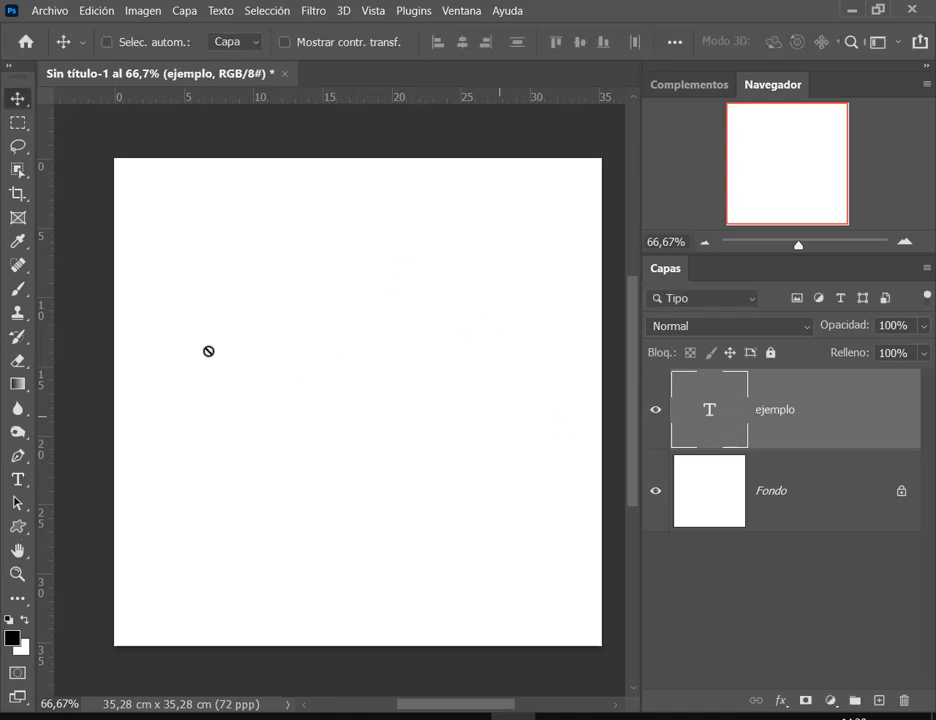
drag(702, 397, 905, 699)
Step: Set the Horizontal Type tool's text colour to black (000000)
click(17, 479)
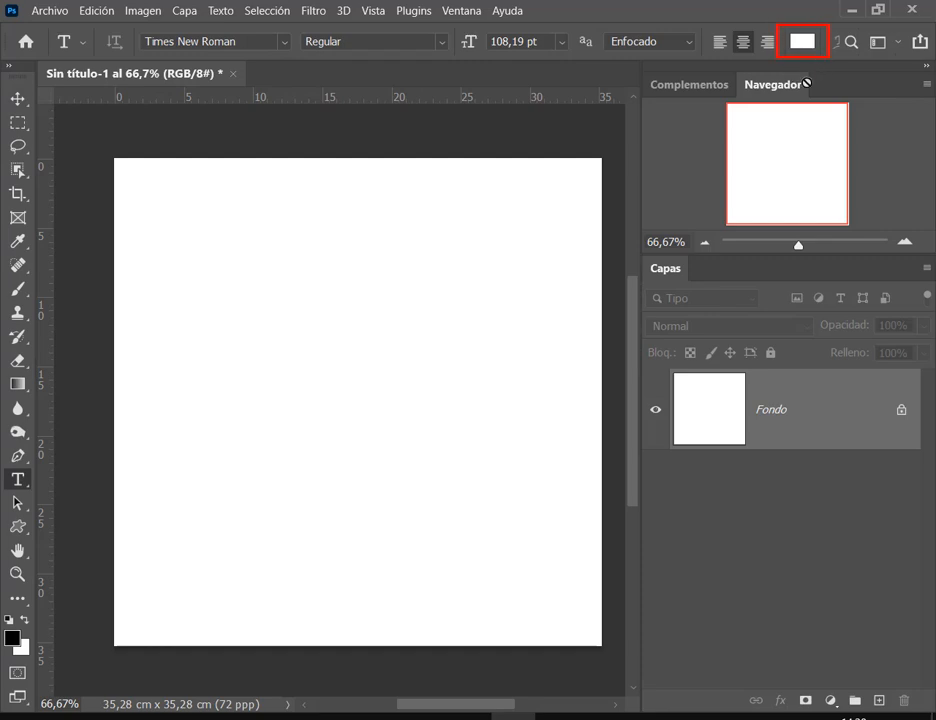
click(803, 45)
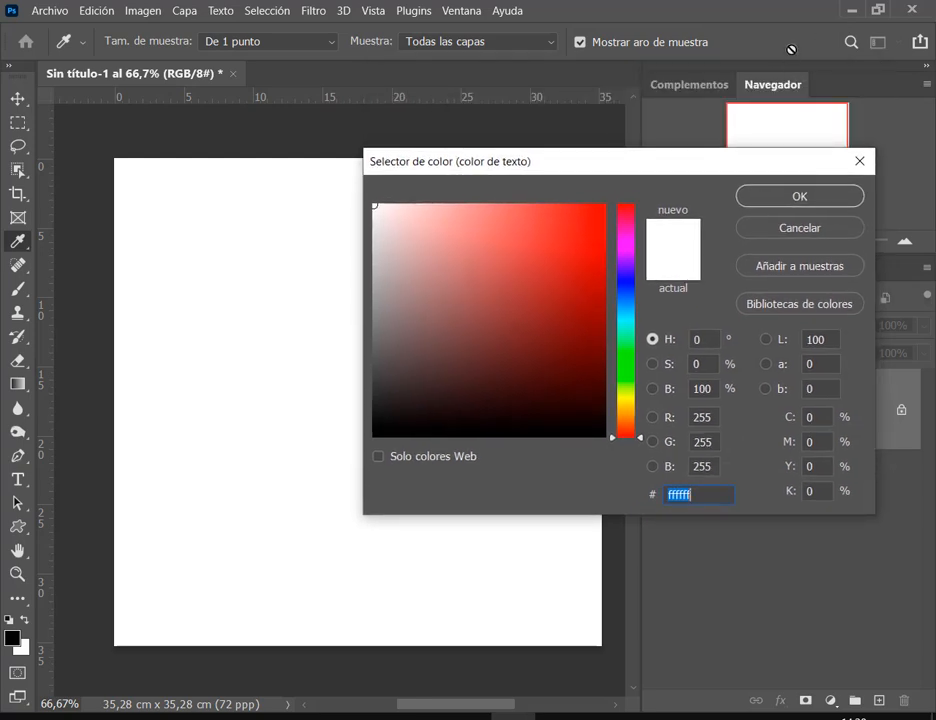
drag(549, 286, 373, 438)
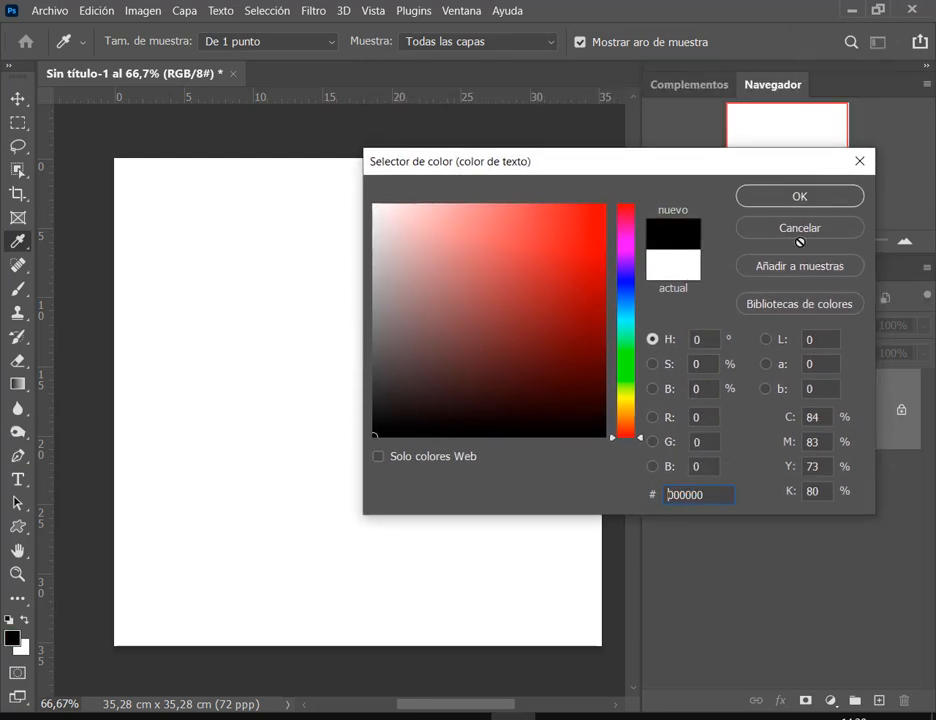
click(752, 198)
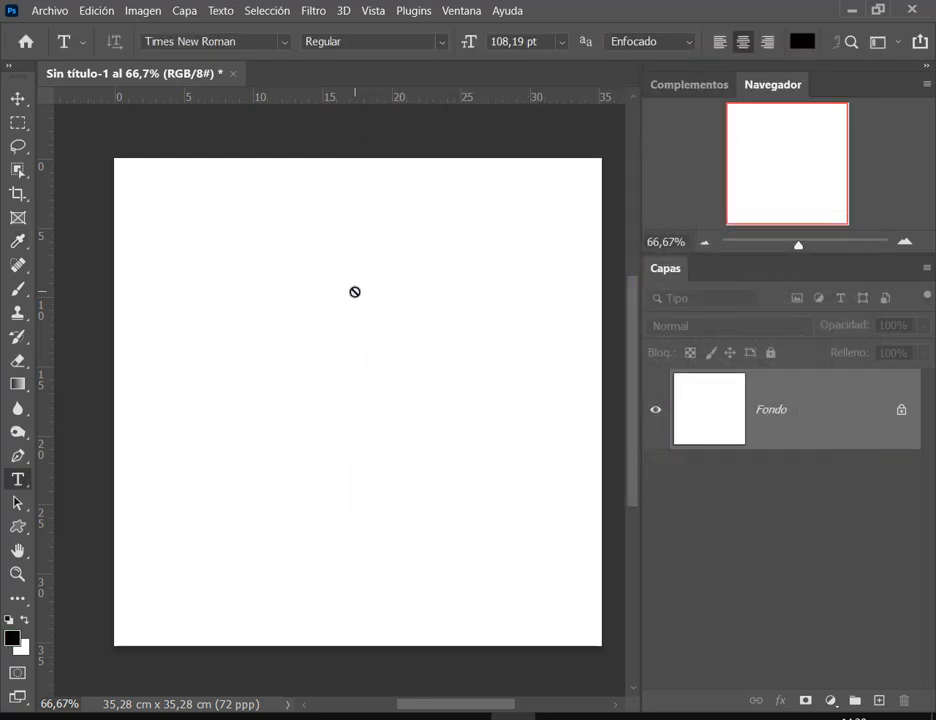
Step: Add a text layer reading "Texto de ejemplo" across the upper part of the canvas
click(318, 255)
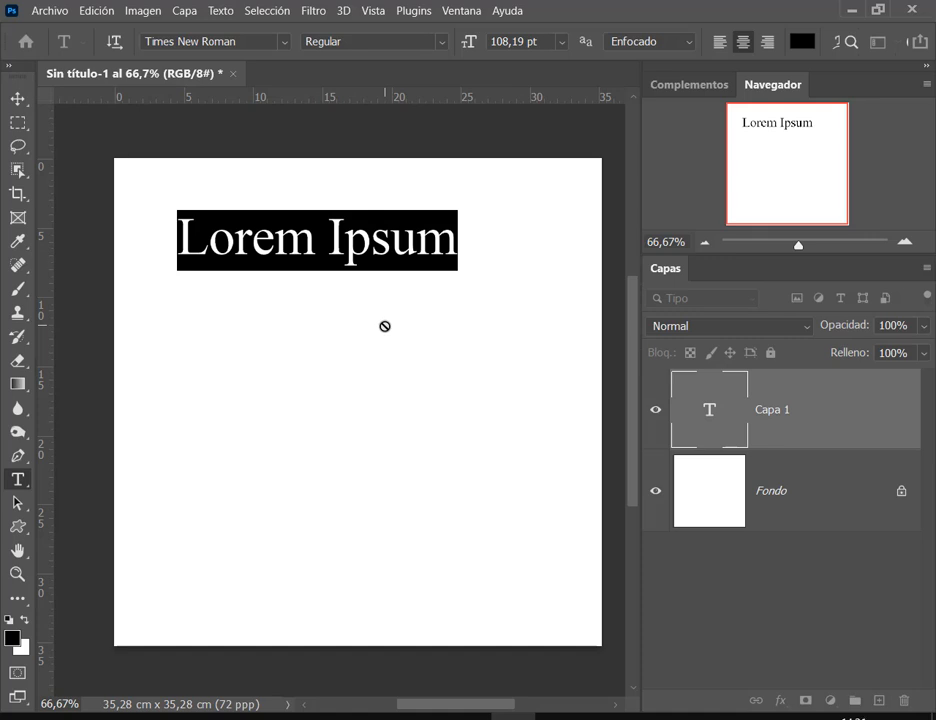
text(Ejemplo)
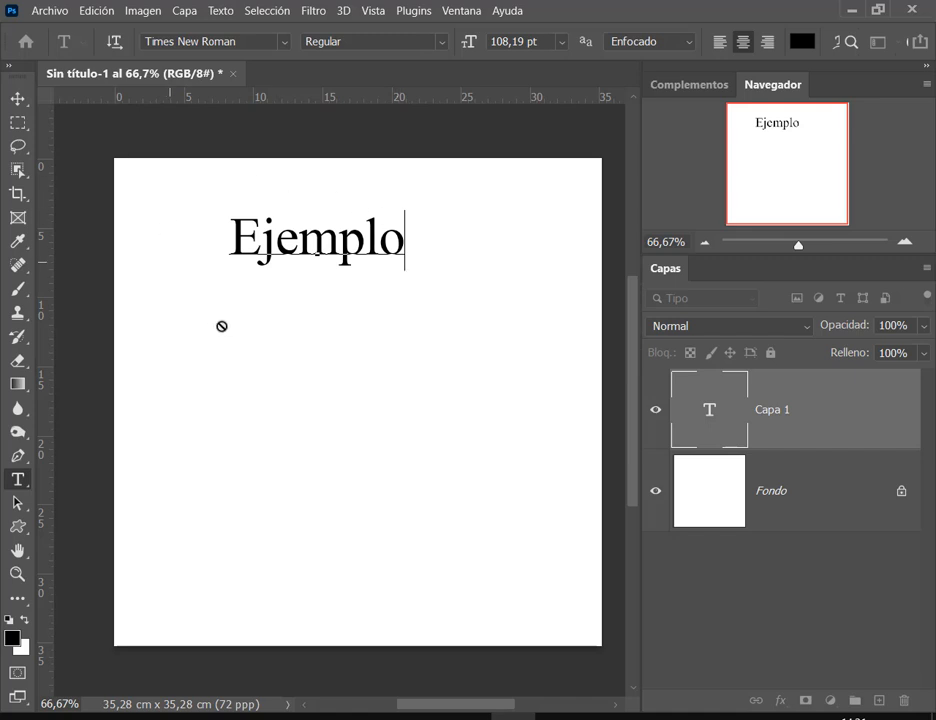
drag(404, 244, 200, 253)
click(405, 242)
text(Texto de)
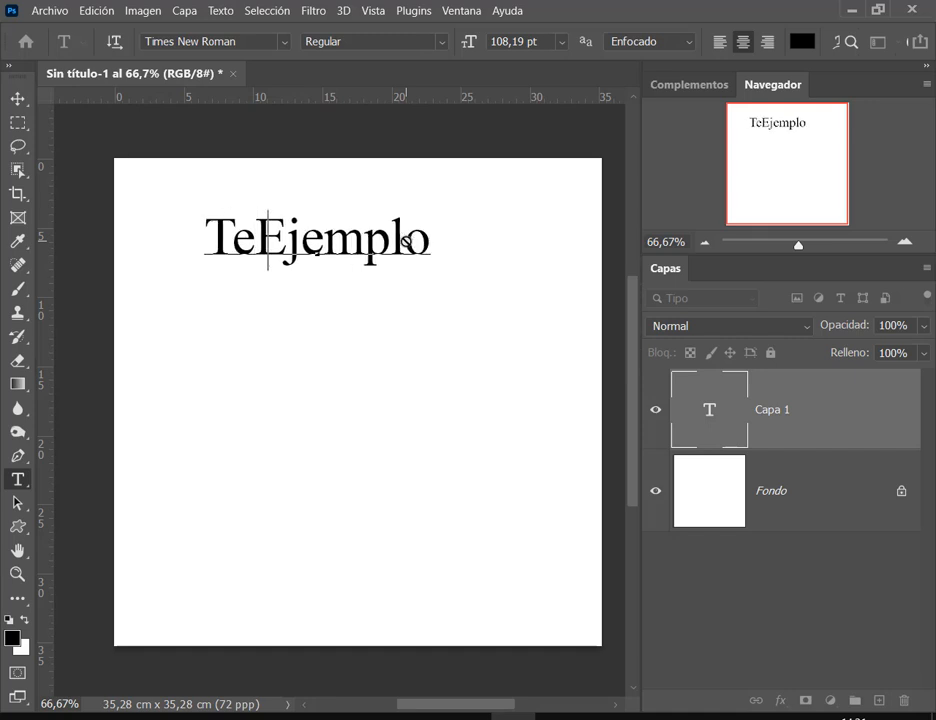
key(Delete)
text(r)
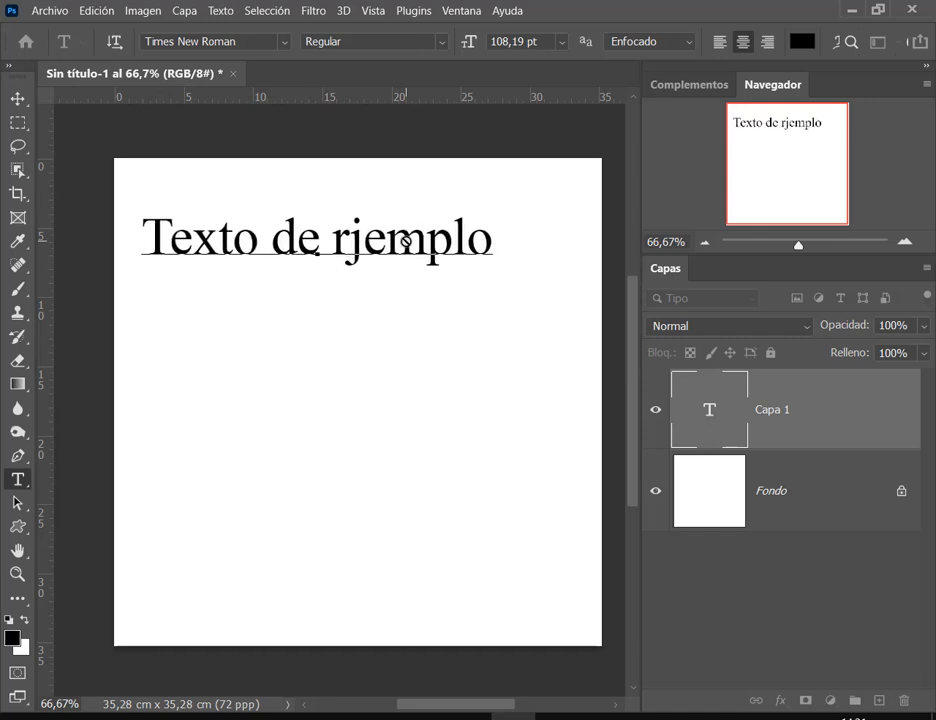
key(BackSpace)
text(e)
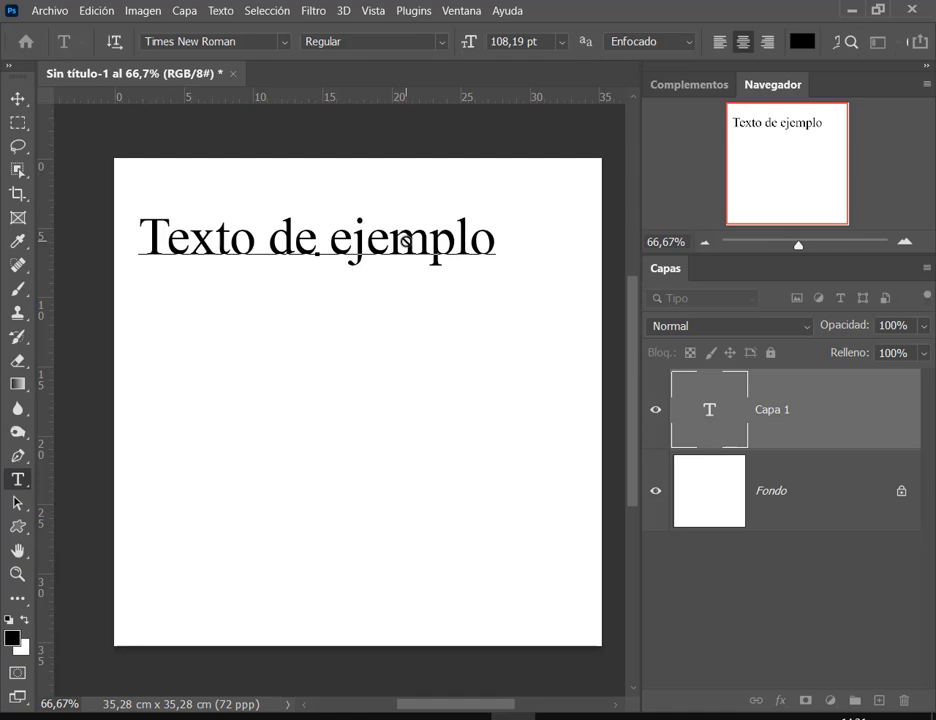
Step: Highlight the phrase "Texto de ejemplo" in the text layer and commit the text edit
drag(495, 236, 135, 237)
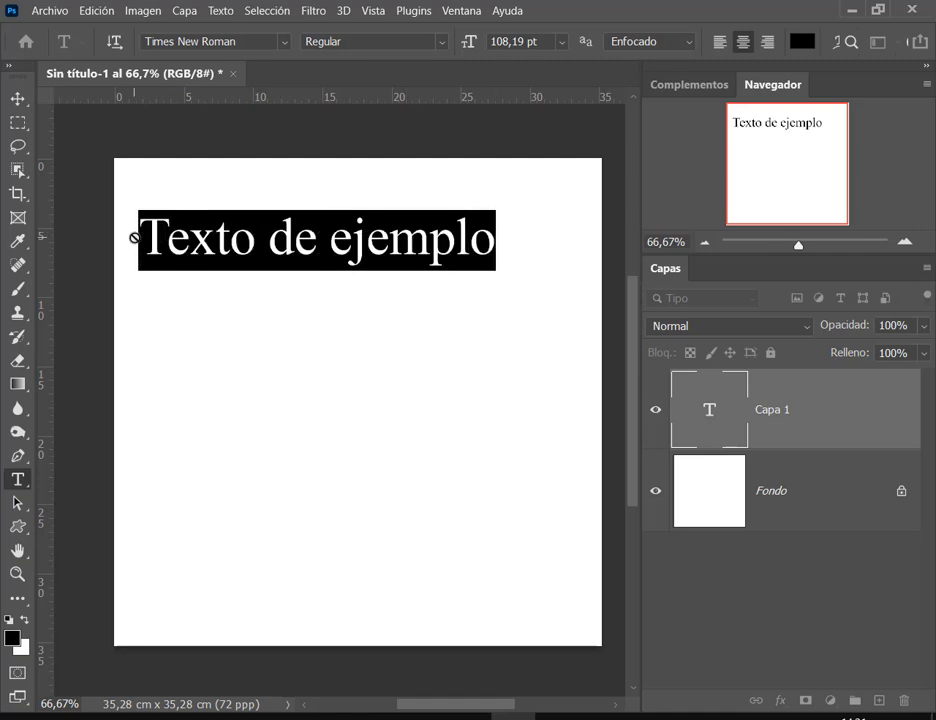
click(355, 235)
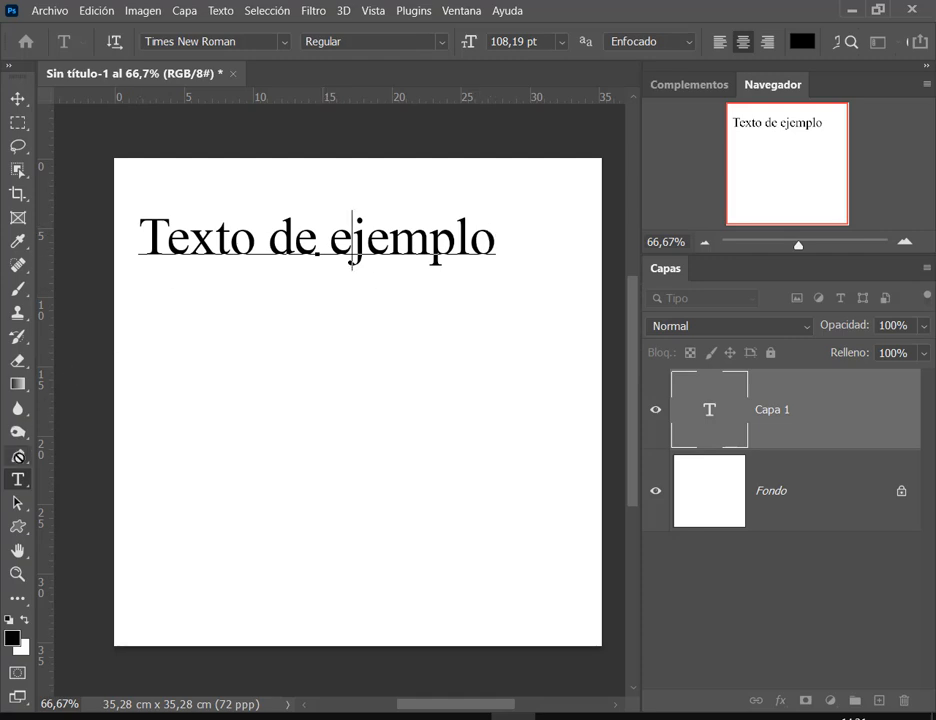
drag(152, 230, 508, 247)
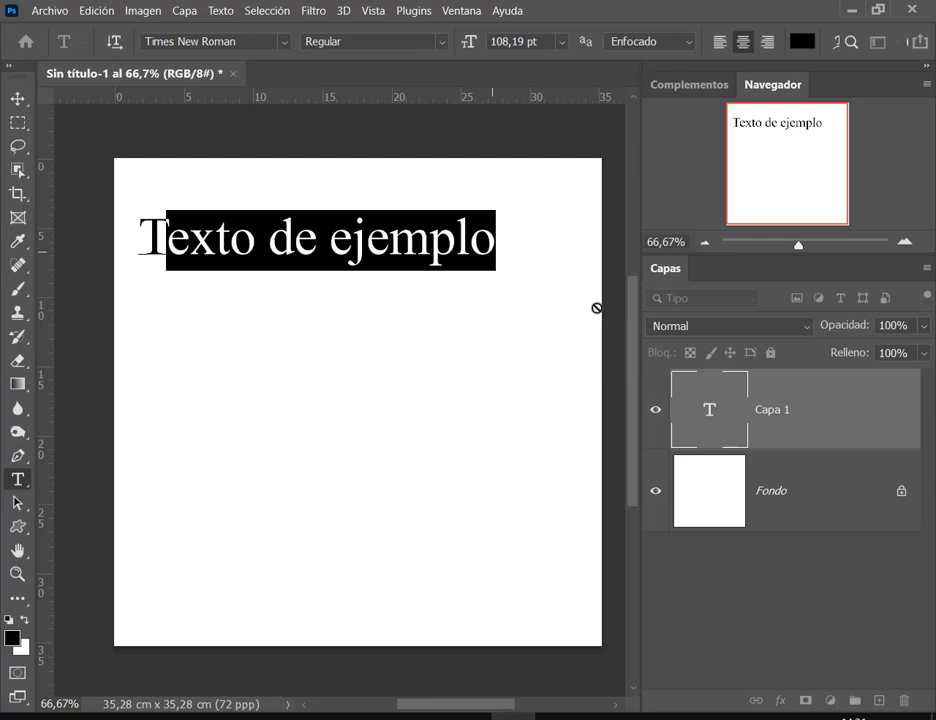
key(ctrl+a)
drag(665, 367, 810, 452)
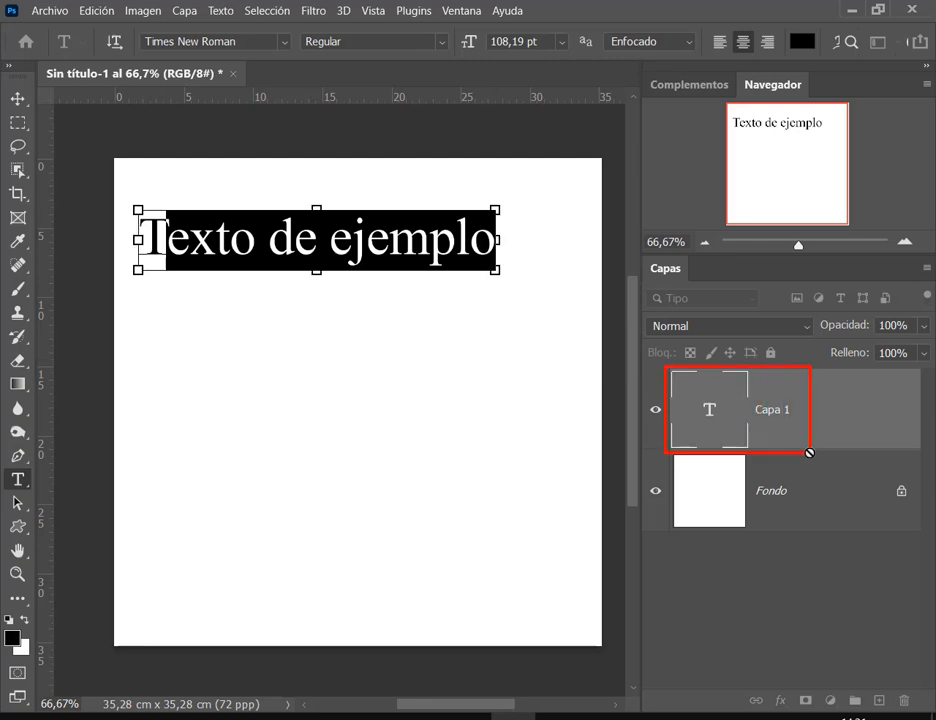
click(694, 418)
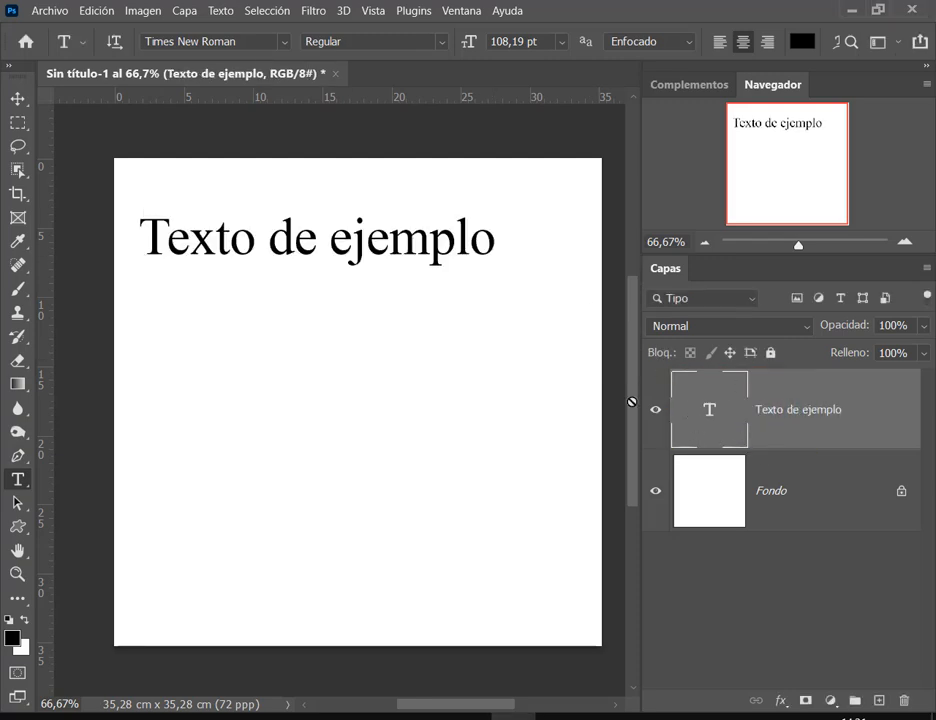
right_click(17, 480)
click(16, 480)
drag(657, 362, 776, 453)
drag(807, 359, 758, 399)
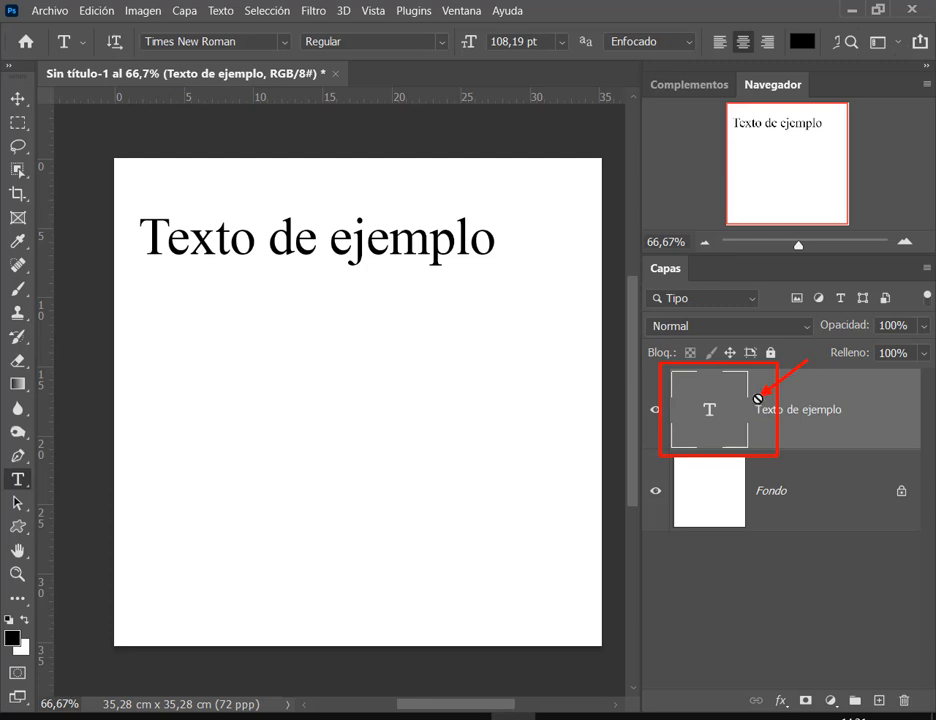
key(Escape)
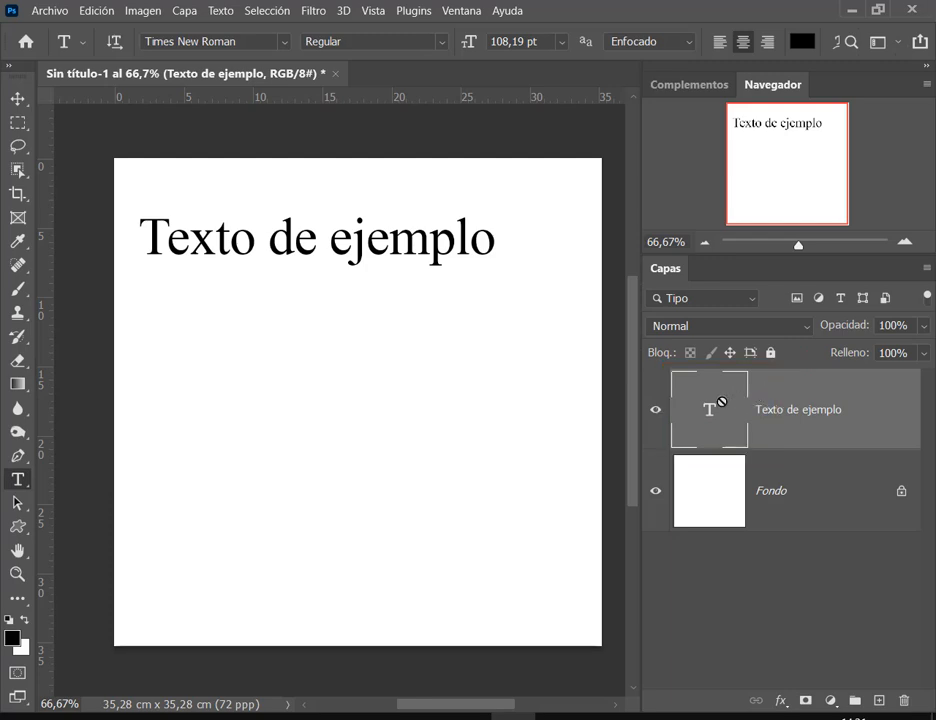
Step: Recolour the "Texto de ejemplo" text to a dark grey
click(801, 41)
drag(379, 323, 379, 366)
click(800, 194)
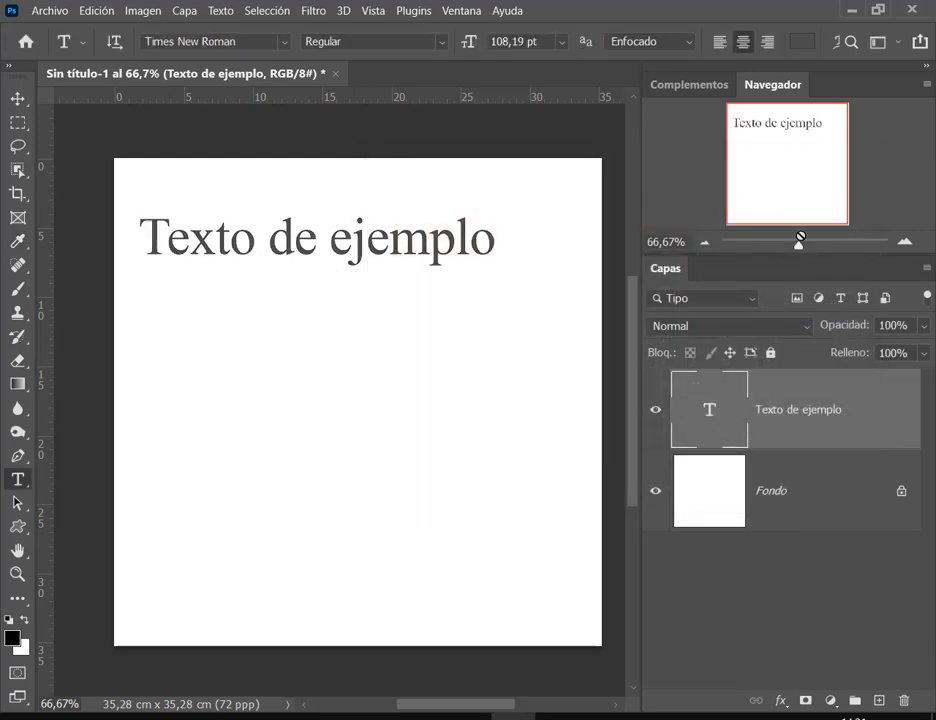
Step: Change the font of "Texto de ejemplo" to Cooper Black and open the list of its available font styles
click(282, 40)
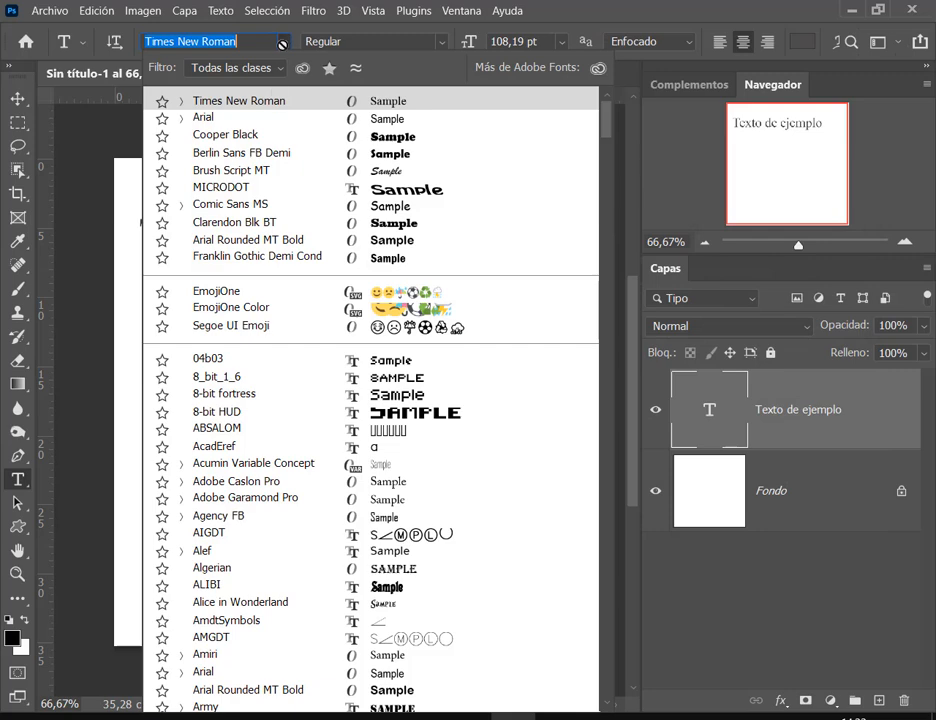
click(281, 131)
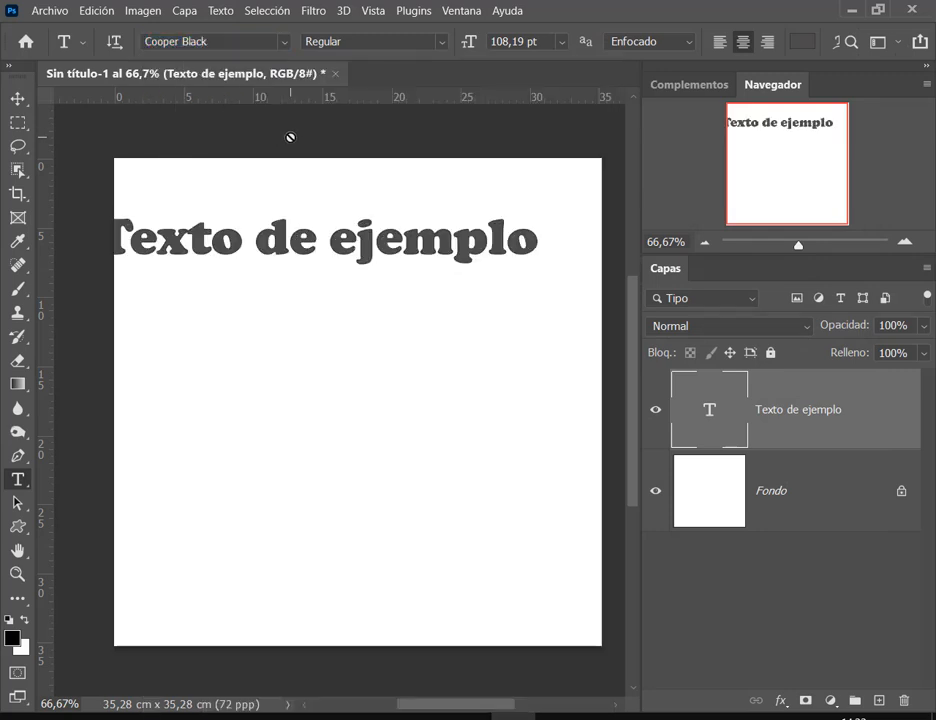
click(443, 42)
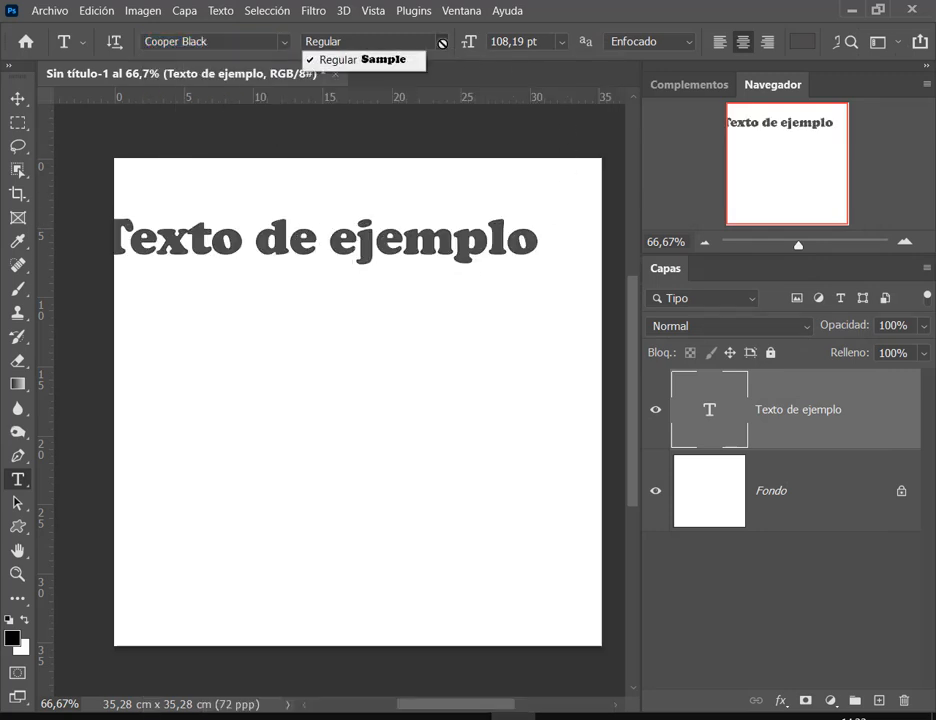
click(442, 43)
click(446, 40)
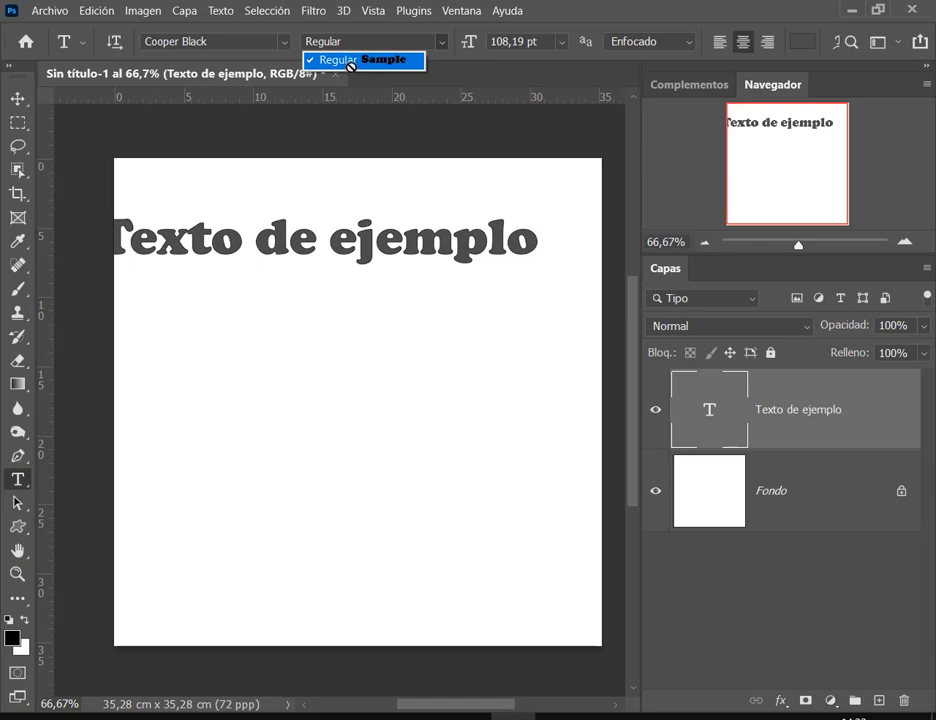
Step: Change the font of the "Texto de ejemplo" text to Arial and set its style to Narrow
click(286, 40)
click(285, 41)
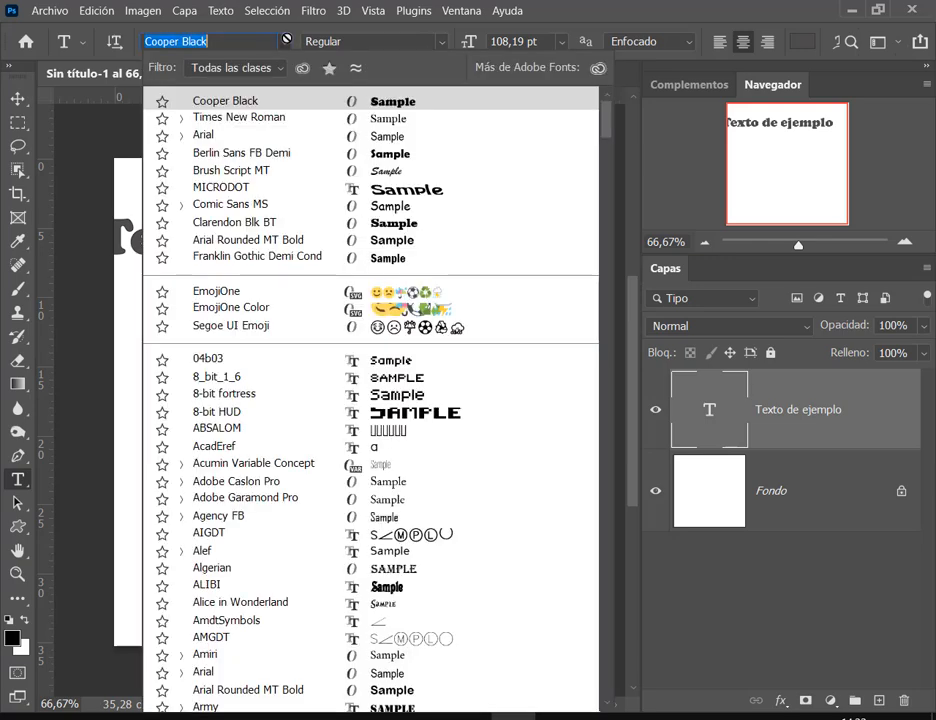
click(240, 136)
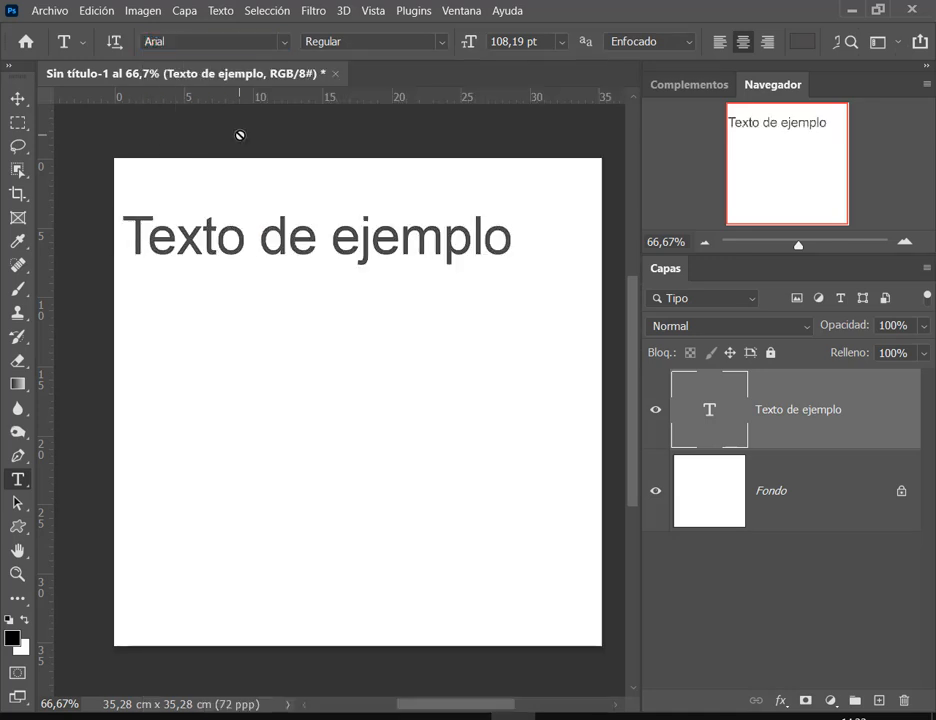
click(443, 42)
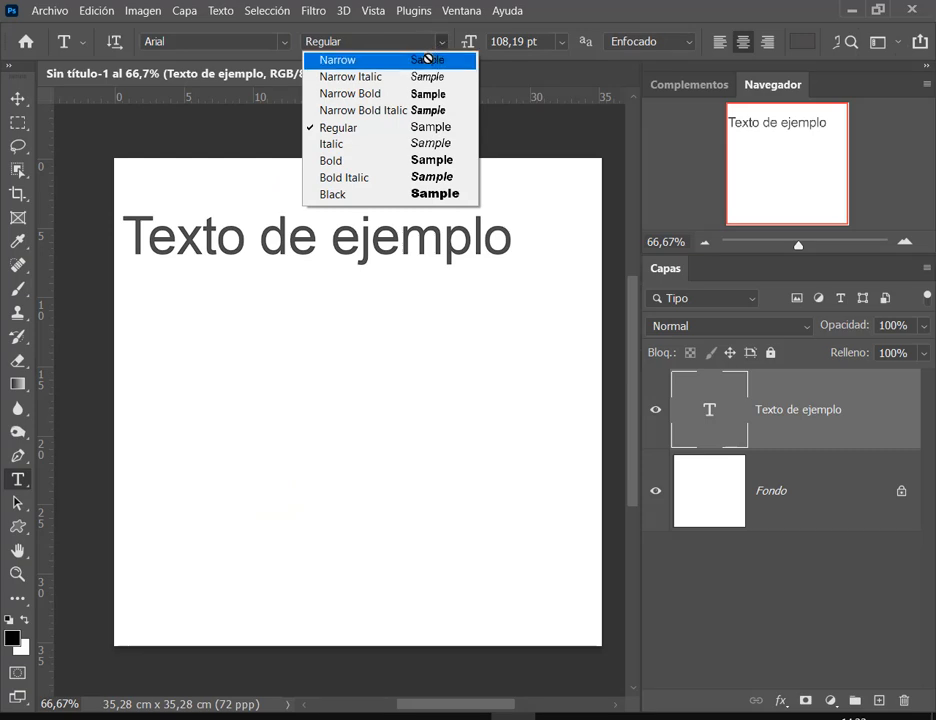
click(428, 60)
Step: Try the Black style on the "Texto de ejemplo" text and return it to Narrow
click(443, 41)
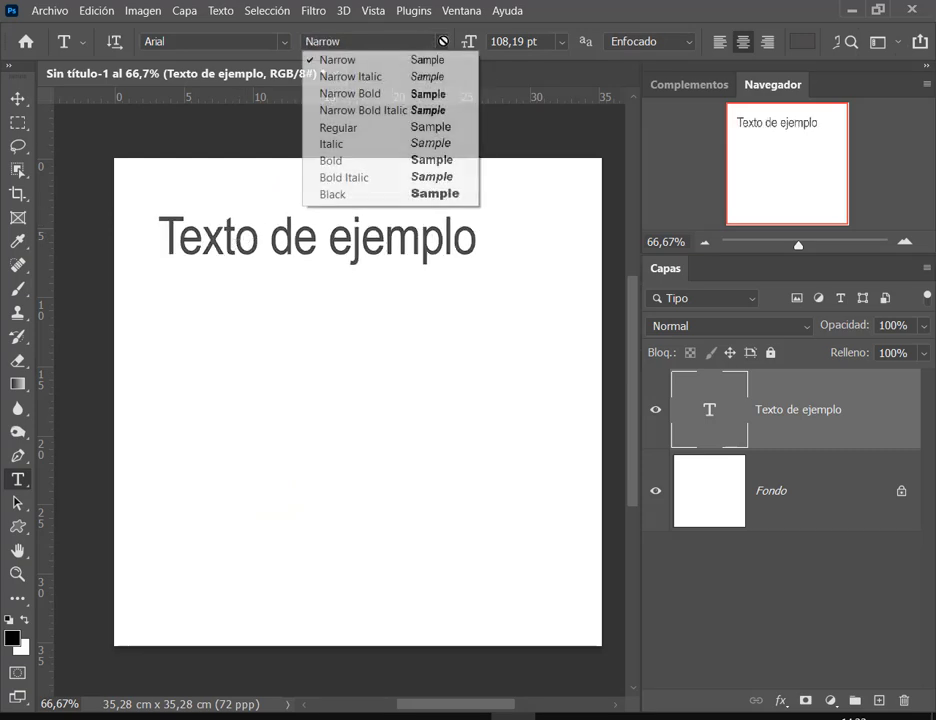
click(441, 195)
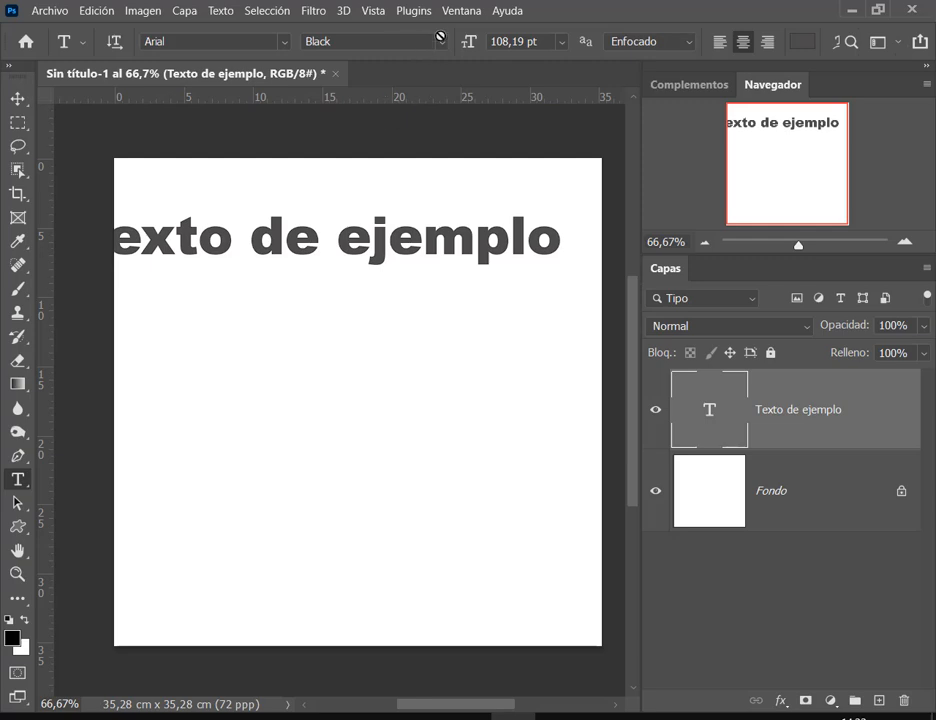
click(440, 40)
click(422, 58)
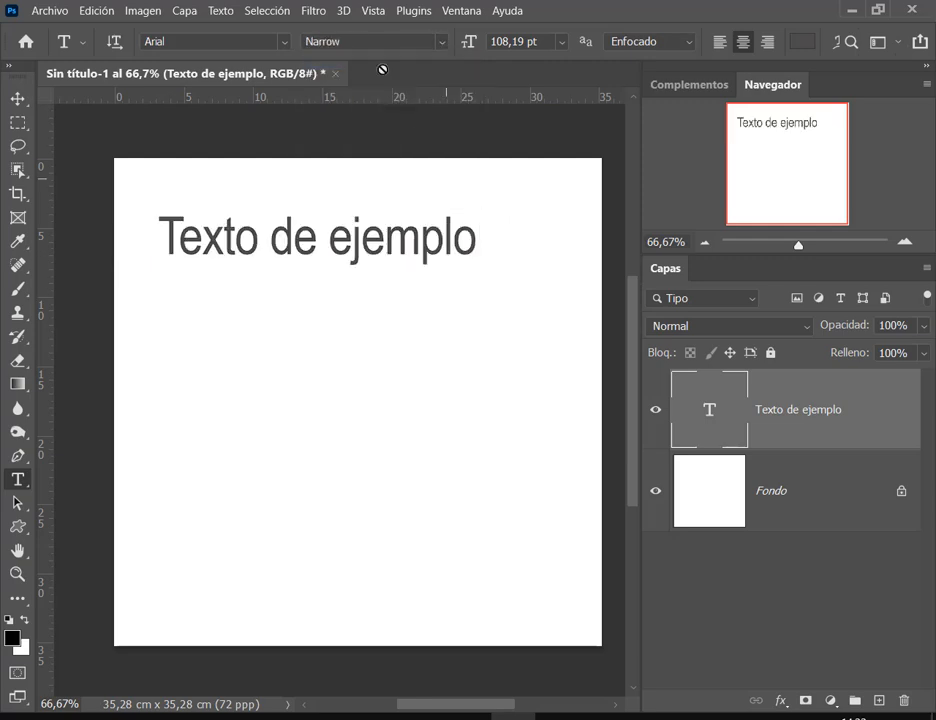
click(441, 41)
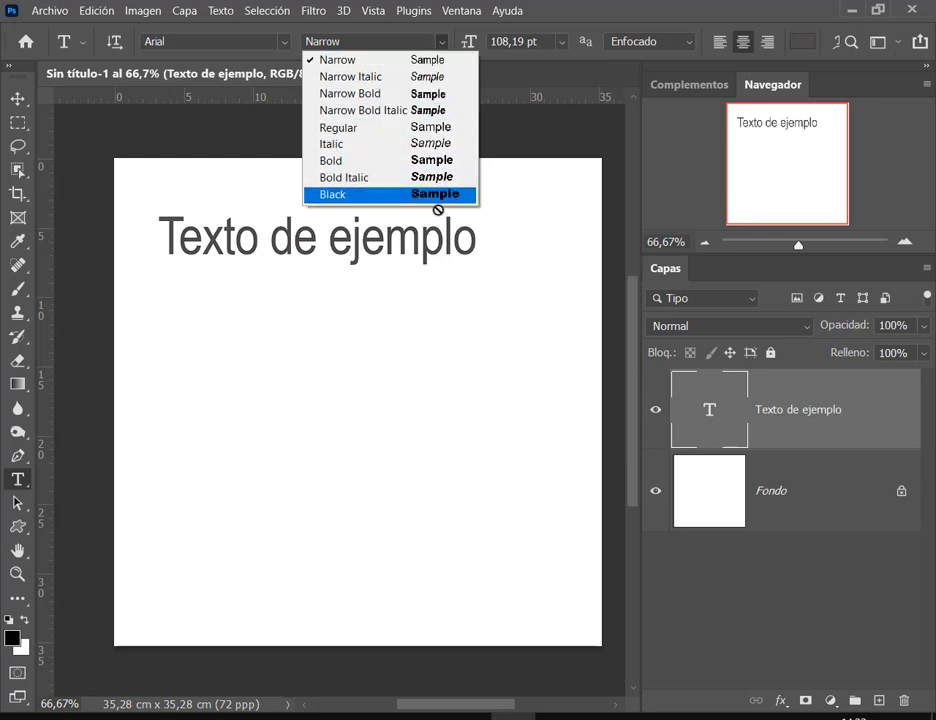
click(302, 44)
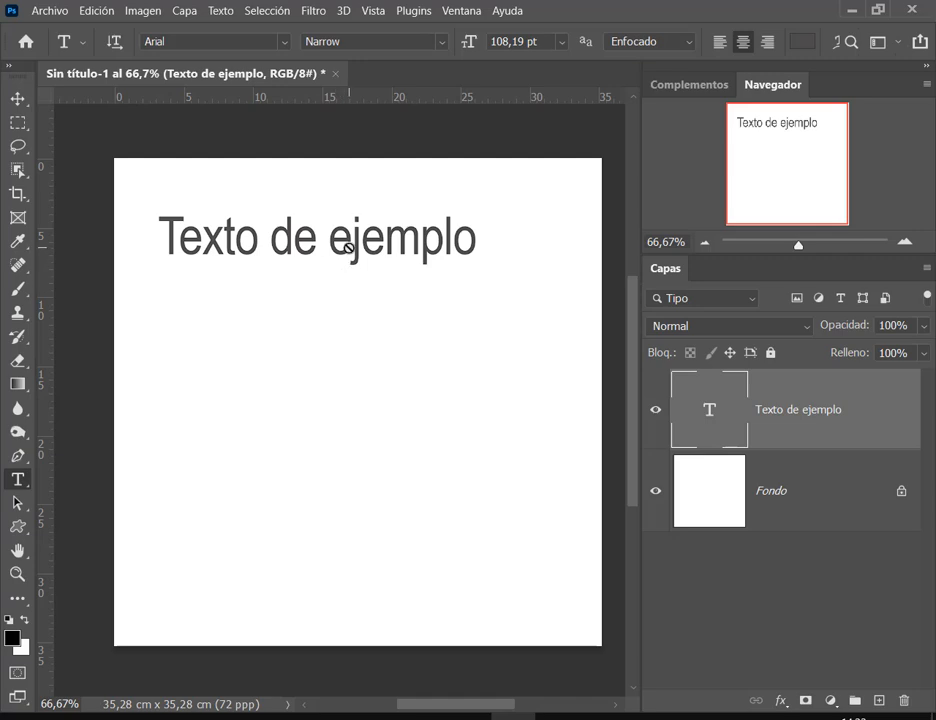
Step: Recolour only the word "ejemplo" to the red a52121, trying a darker red and a blue on the way
scroll(345, 250, up, 2)
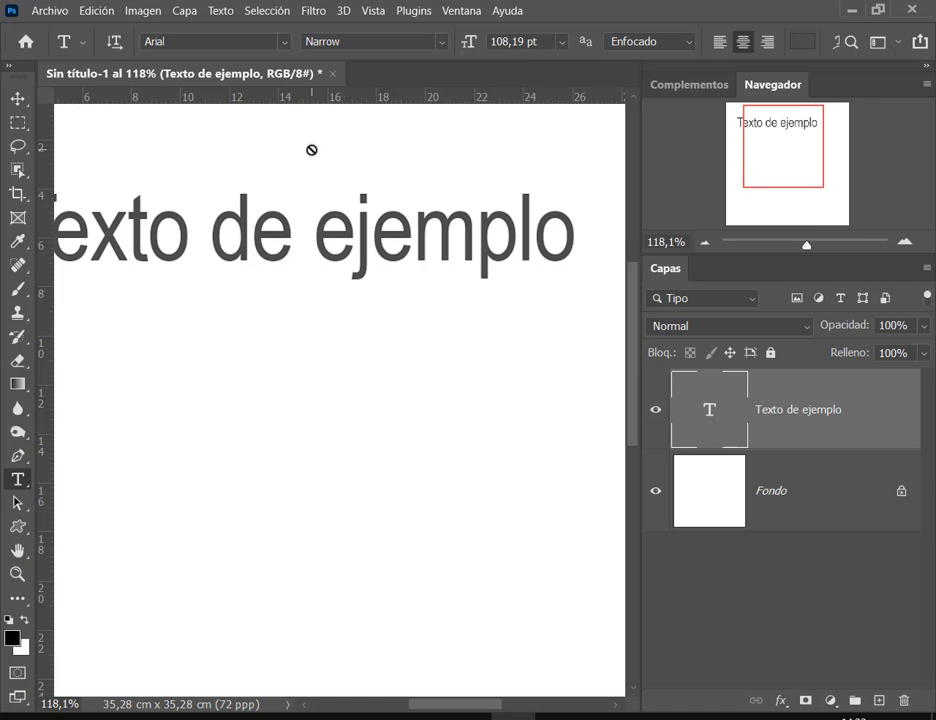
click(327, 236)
drag(329, 236, 591, 240)
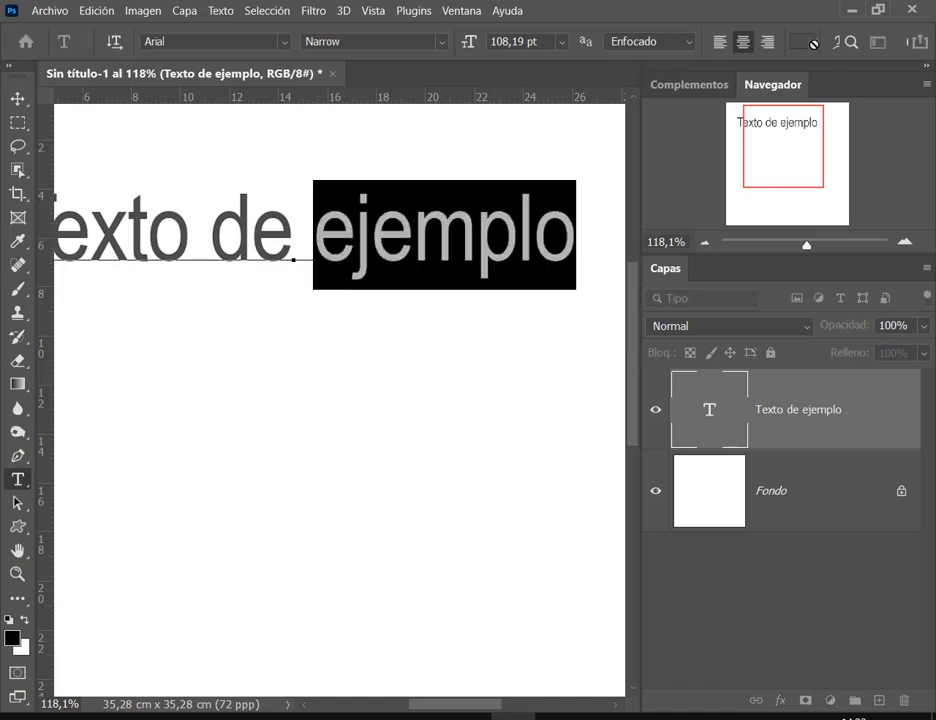
click(813, 44)
click(567, 320)
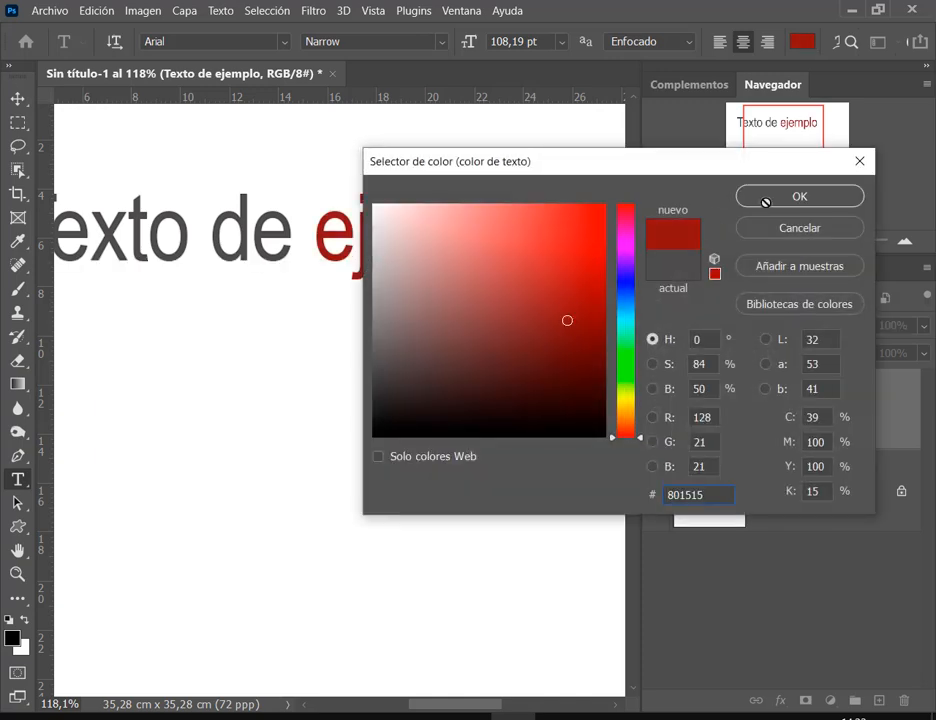
click(622, 275)
drag(586, 290, 549, 261)
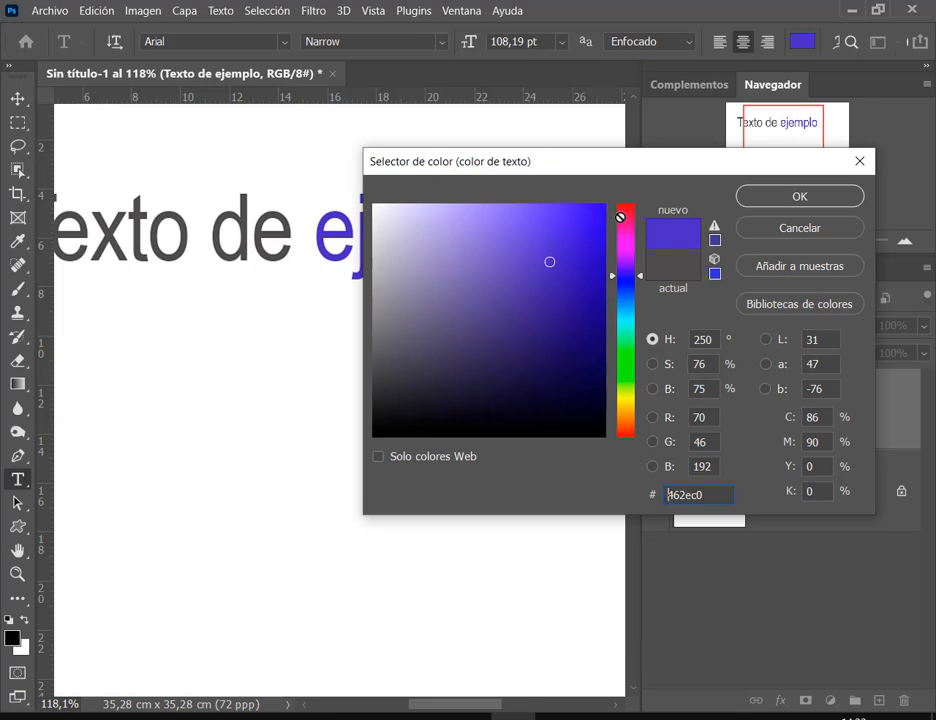
drag(620, 218, 622, 200)
click(559, 286)
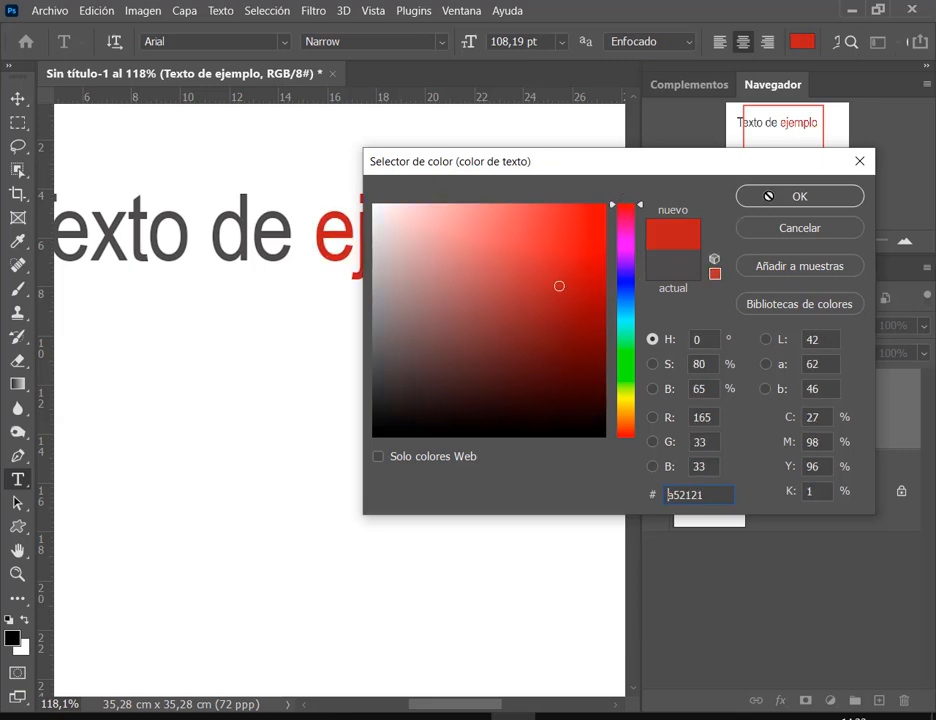
click(767, 197)
Step: Deselect the word "ejemplo", nudge the text slightly upward on the canvas and commit the text edit
click(458, 211)
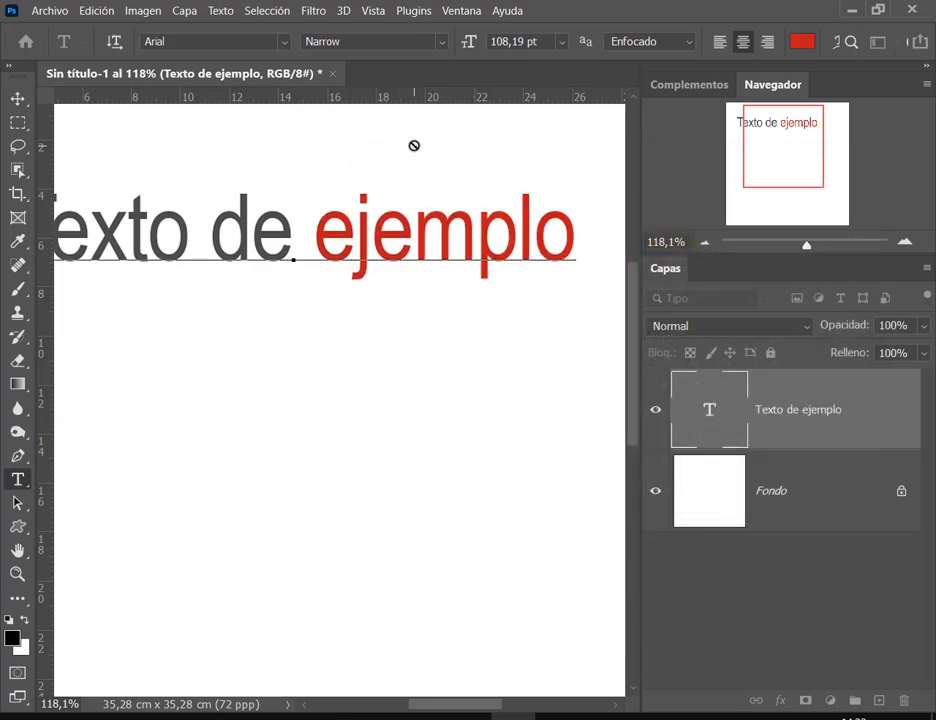
drag(412, 352, 461, 313)
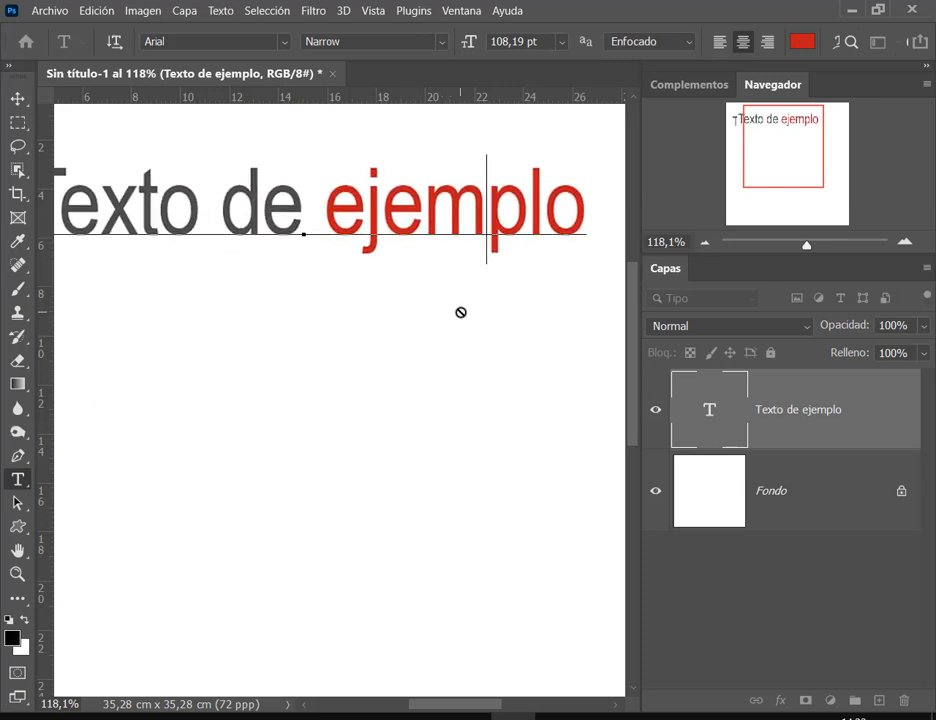
click(713, 411)
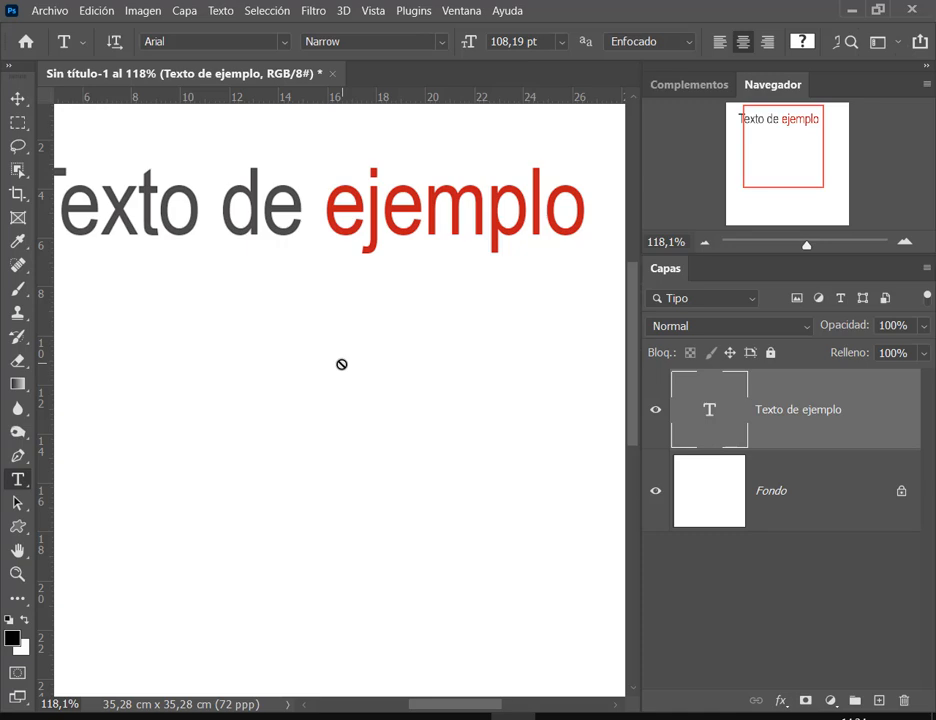
Step: Create a placeholder "Lorem Ipsum" text layer below the heading and delete that new layer
click(341, 364)
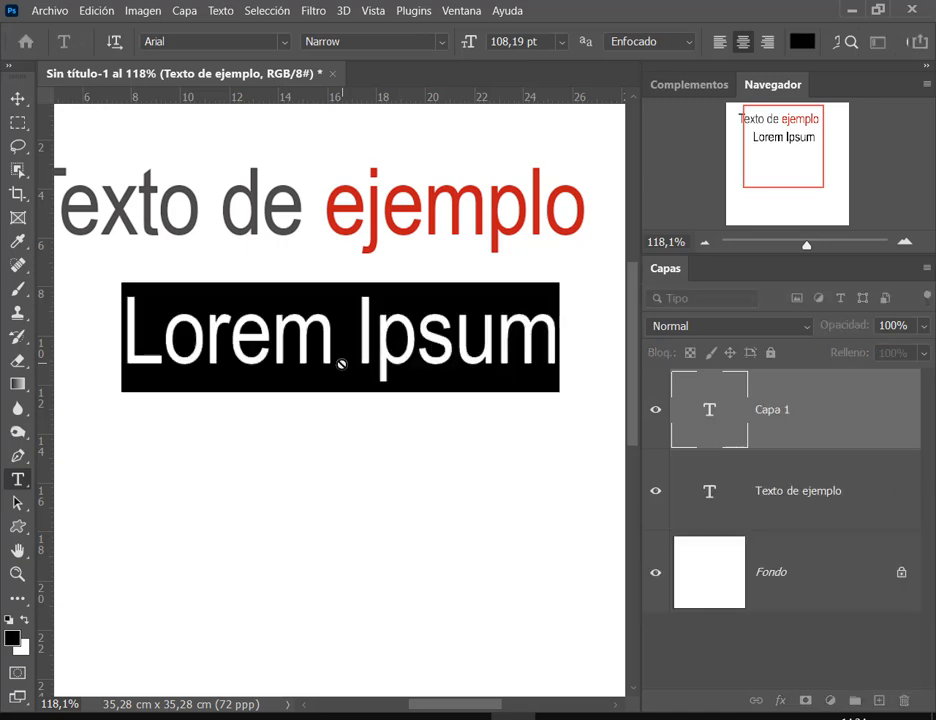
drag(740, 406, 904, 703)
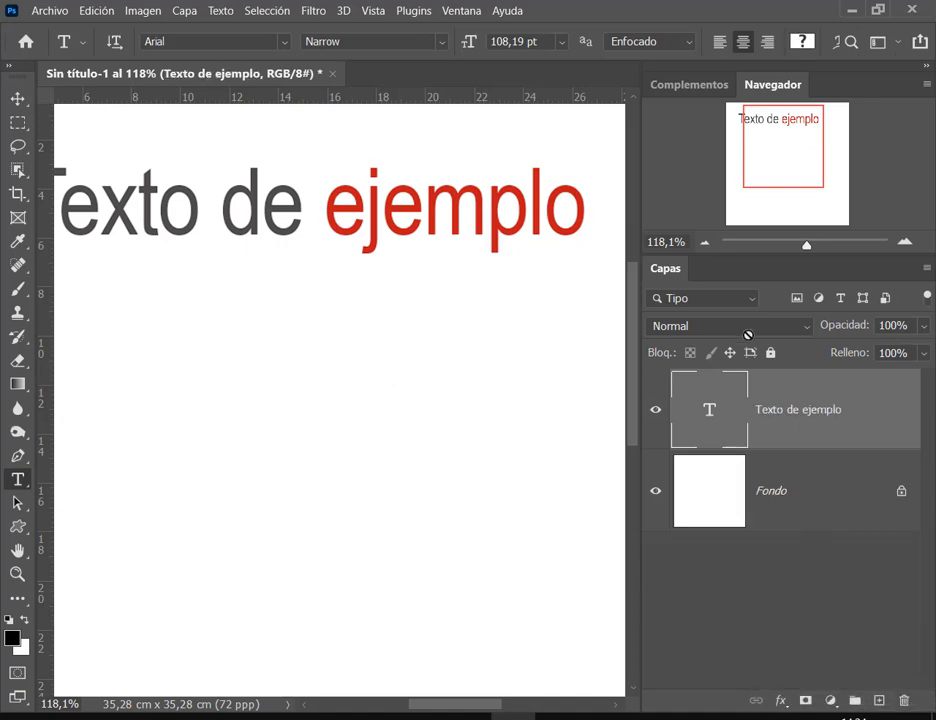
Step: Move the "Texto de ejemplo" layer down toward the middle of the canvas with the Move tool
key(ctrl+minus)
key(ctrl+minus)
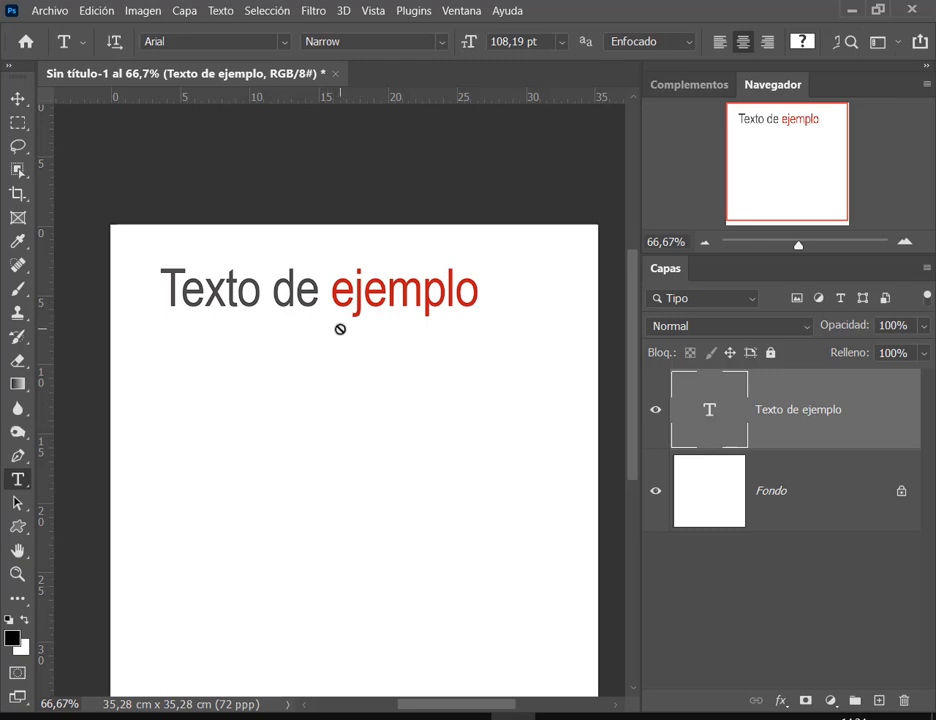
click(15, 98)
drag(368, 298, 449, 414)
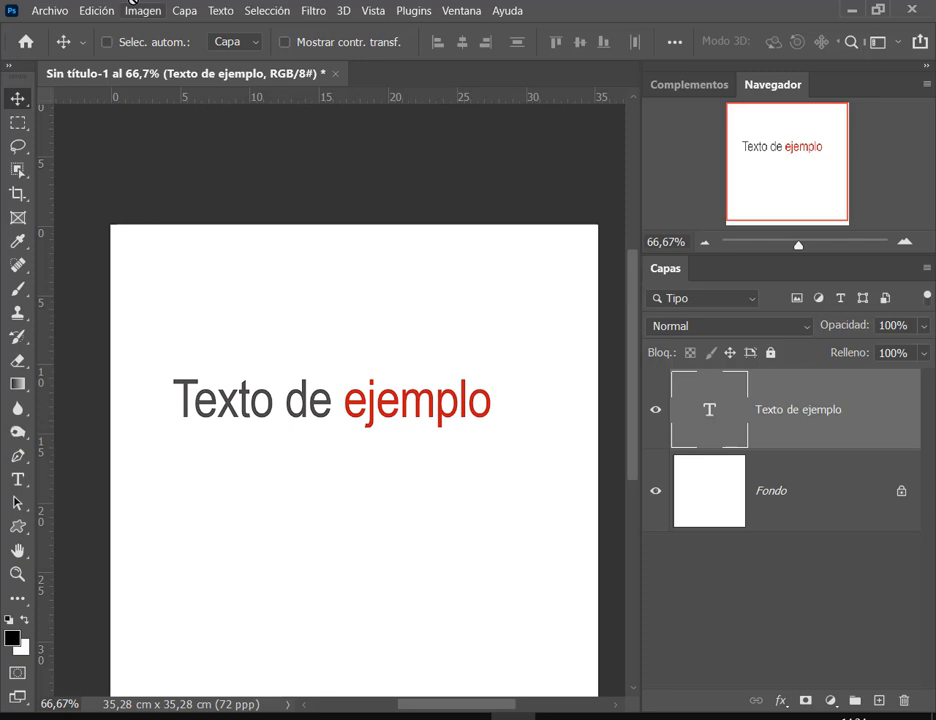
click(97, 10)
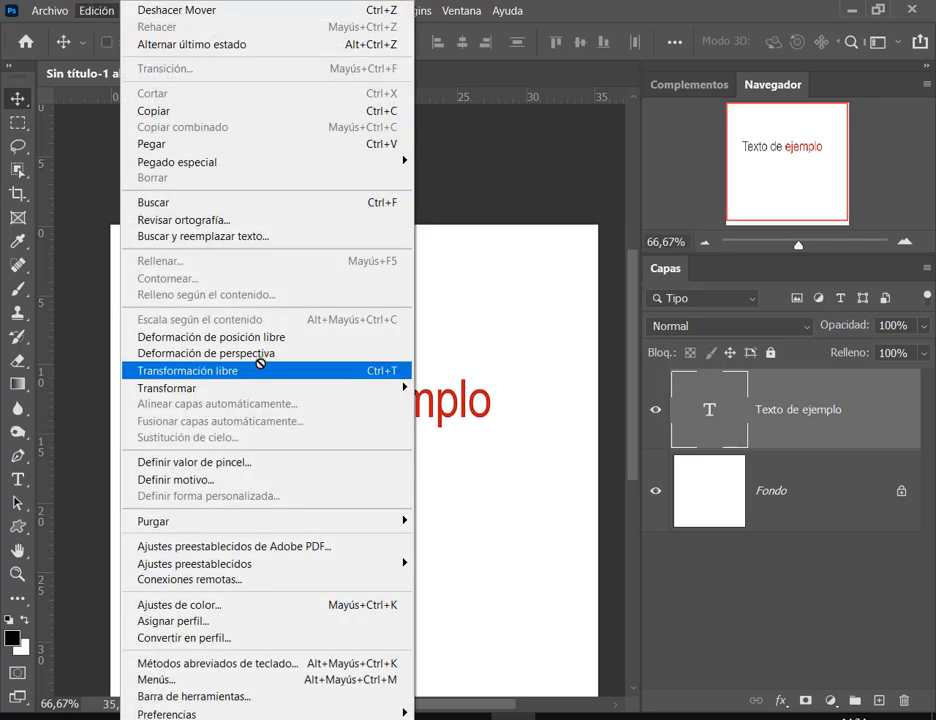
click(711, 7)
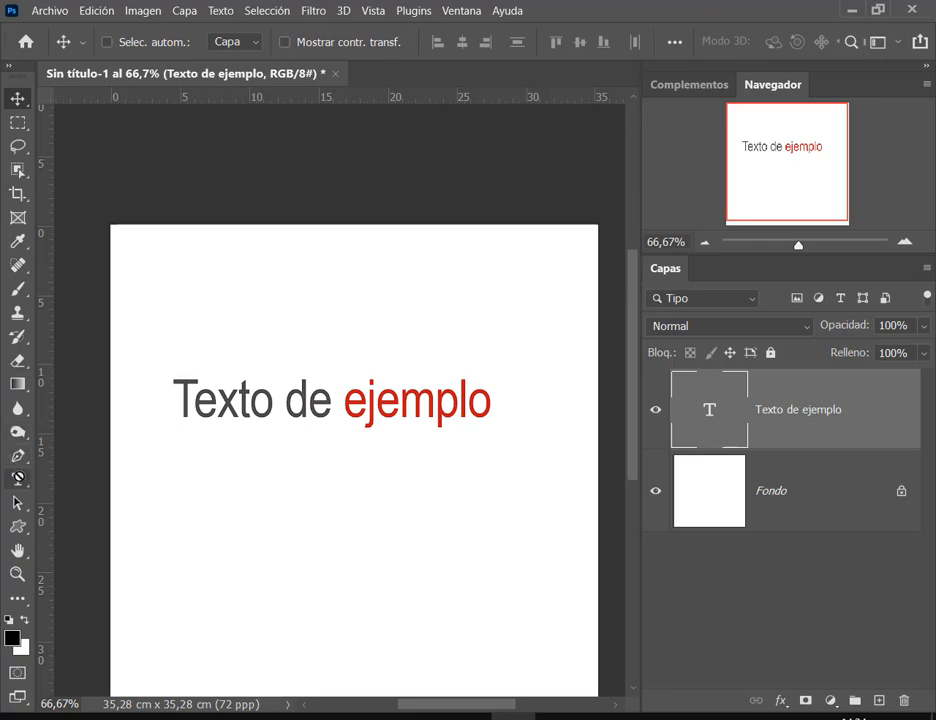
Step: Try an 18 pt font size on the "Texto de ejemplo" layer and set it to 72 pt
click(17, 479)
mouse_move(673, 369)
mouse_down()
mouse_move(828, 428)
mouse_move(849, 455)
mouse_up()
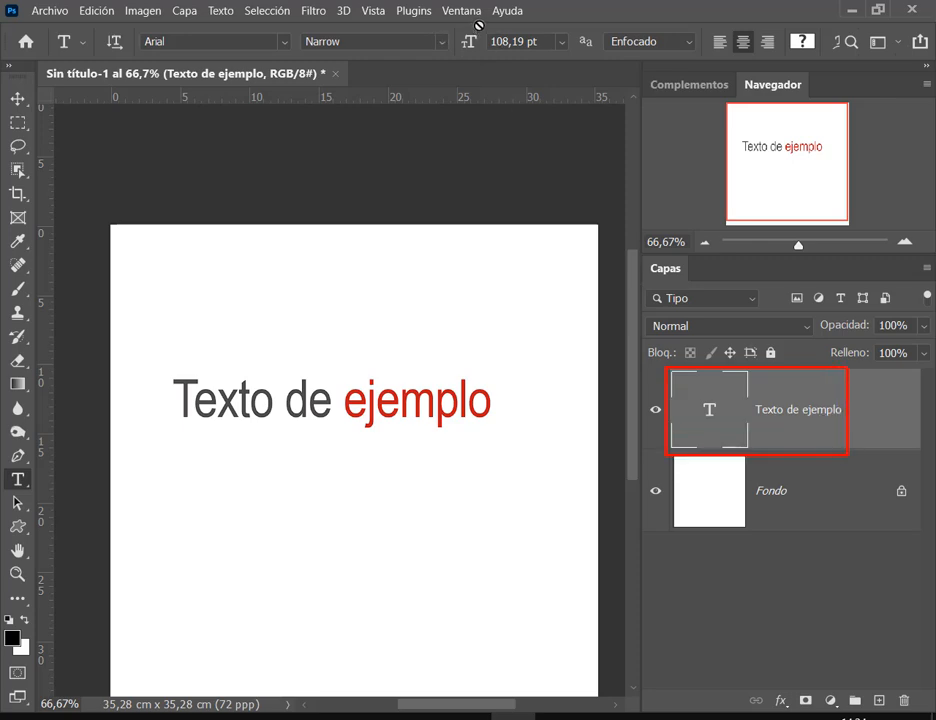
drag(458, 27, 576, 67)
drag(539, 126, 554, 47)
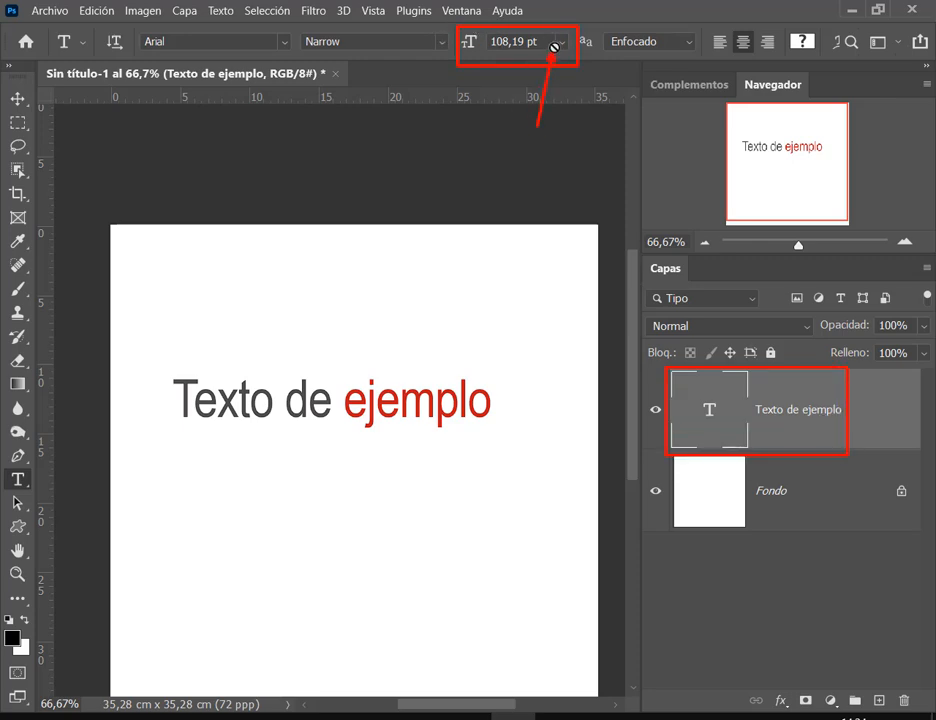
click(562, 41)
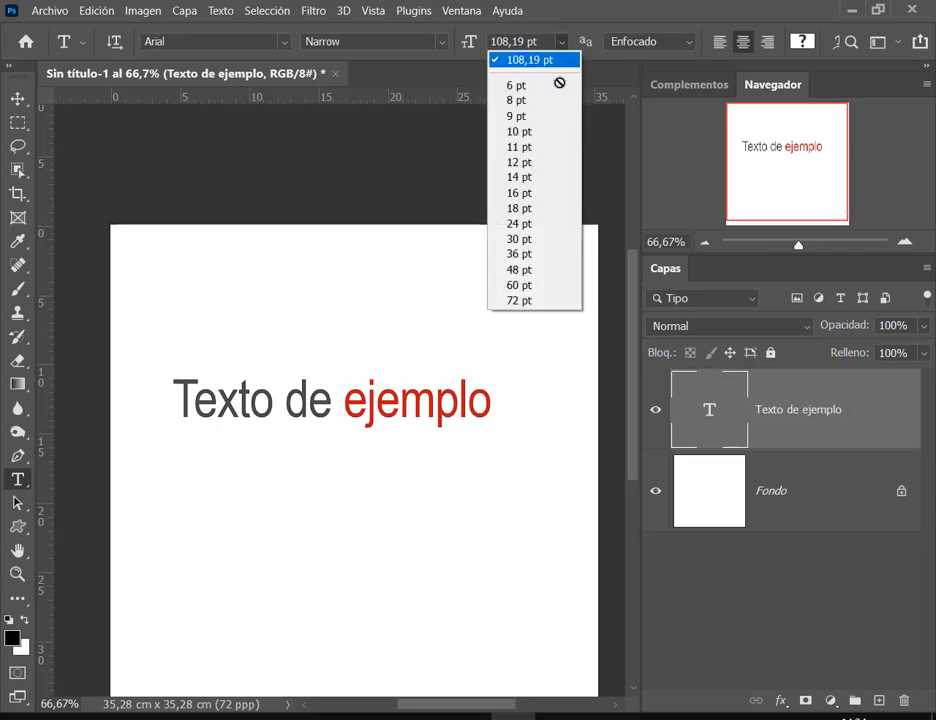
click(543, 209)
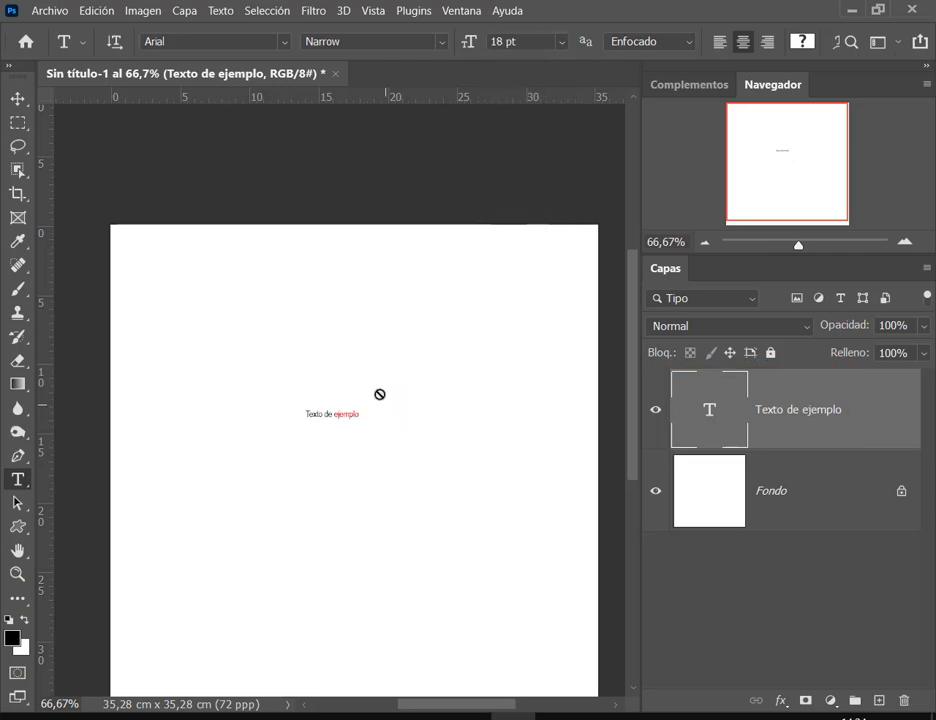
click(559, 41)
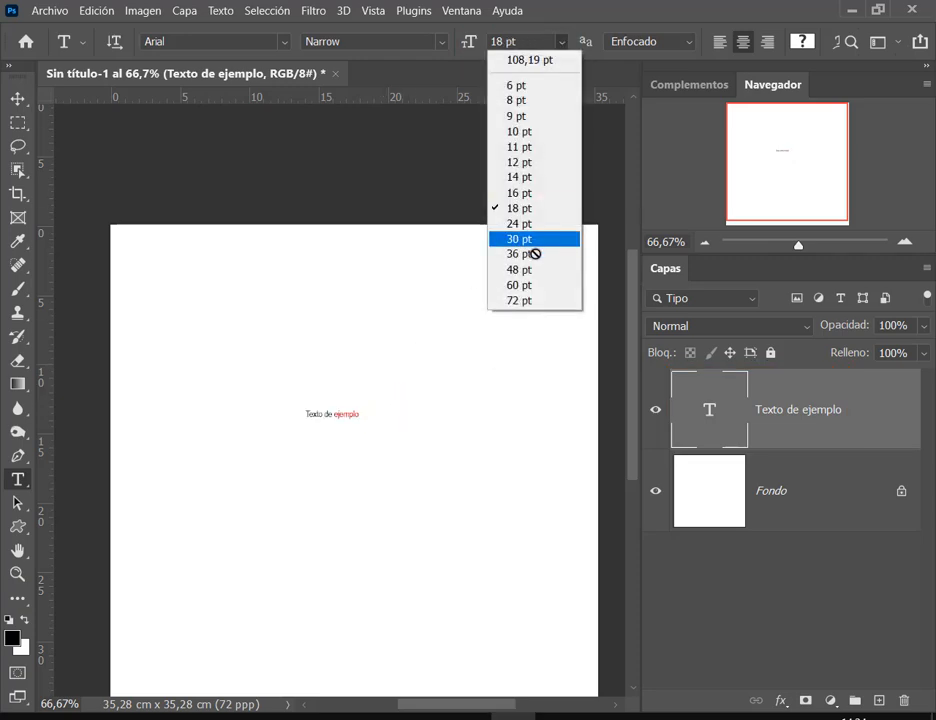
click(531, 300)
Step: Move the text to the upper part of the canvas and enlarge it proportionally with Free Transform to about 106 pt
click(17, 98)
drag(320, 422, 337, 303)
key(ctrl+t)
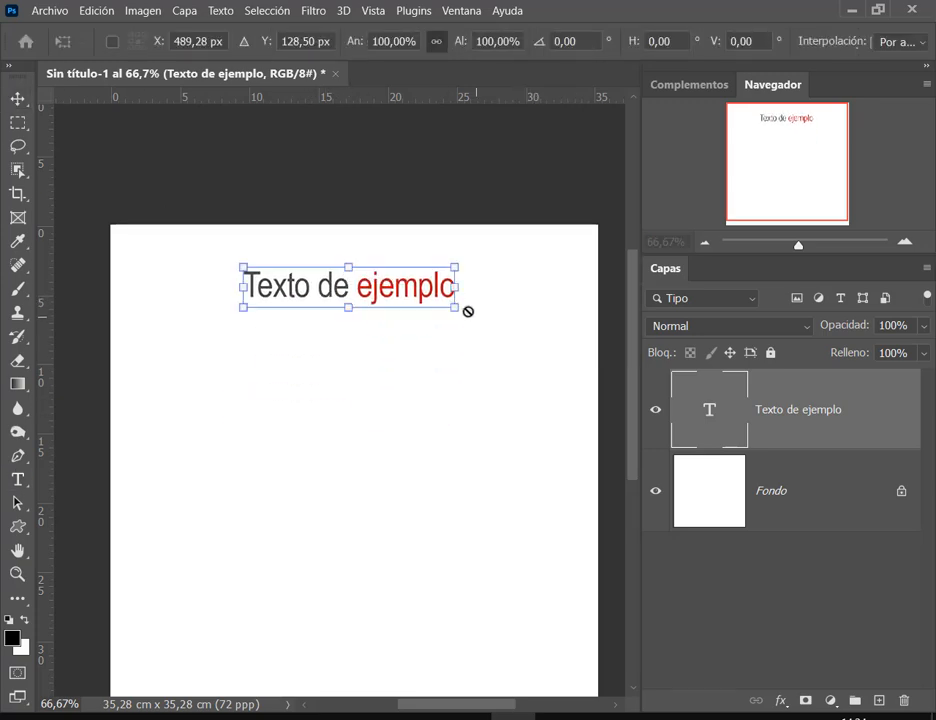
drag(455, 309, 564, 340)
drag(510, 301, 451, 320)
key(Return)
scroll(453, 317, up, 1)
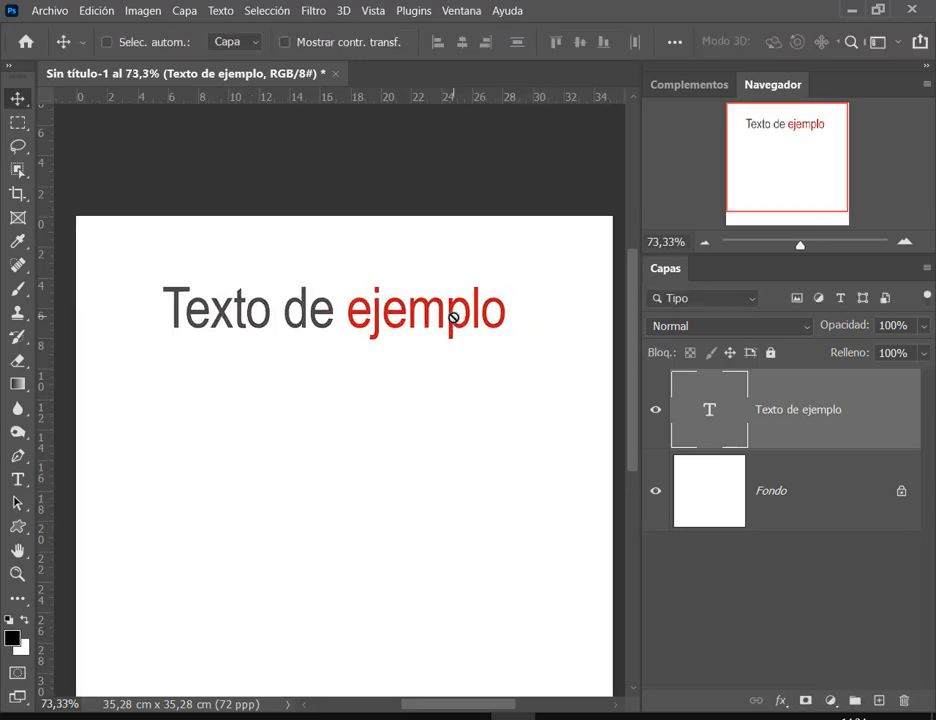
Step: Reactivate the Horizontal Type tool and examine the text colour setting of the "Texto de ejemplo" layer
click(17, 479)
drag(484, 385, 497, 311)
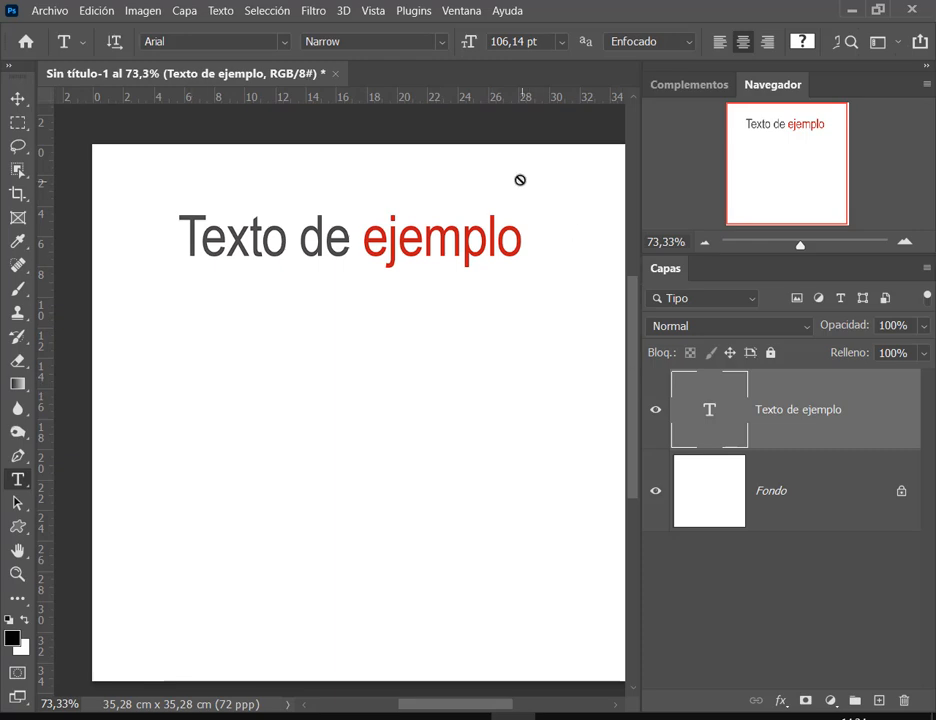
mouse_move(773, 417)
mouse_down()
mouse_move(841, 464)
mouse_move(867, 465)
mouse_up()
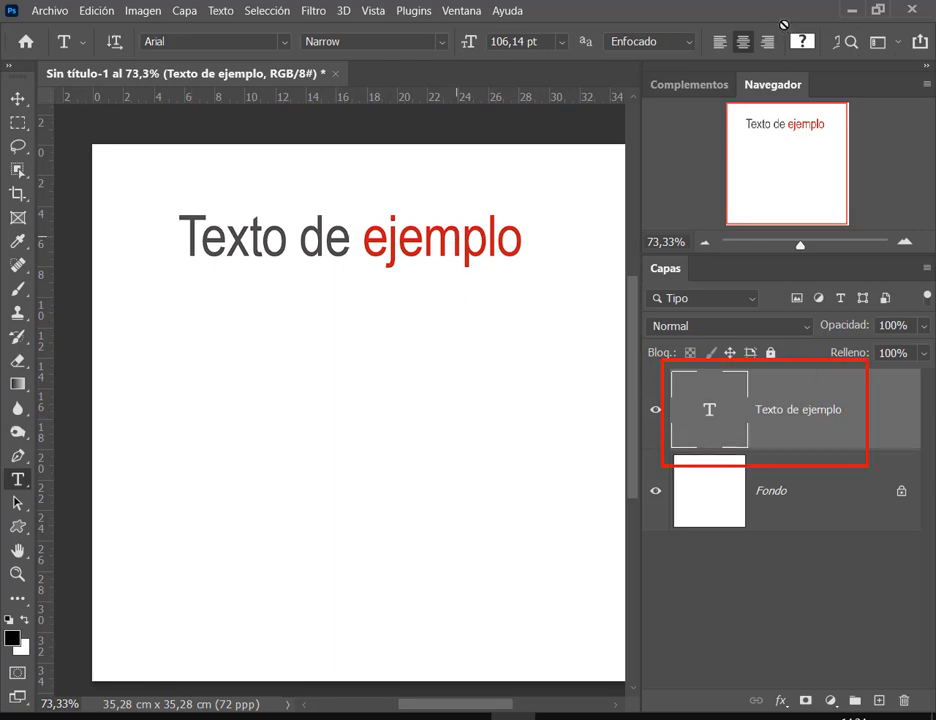
drag(785, 99, 800, 50)
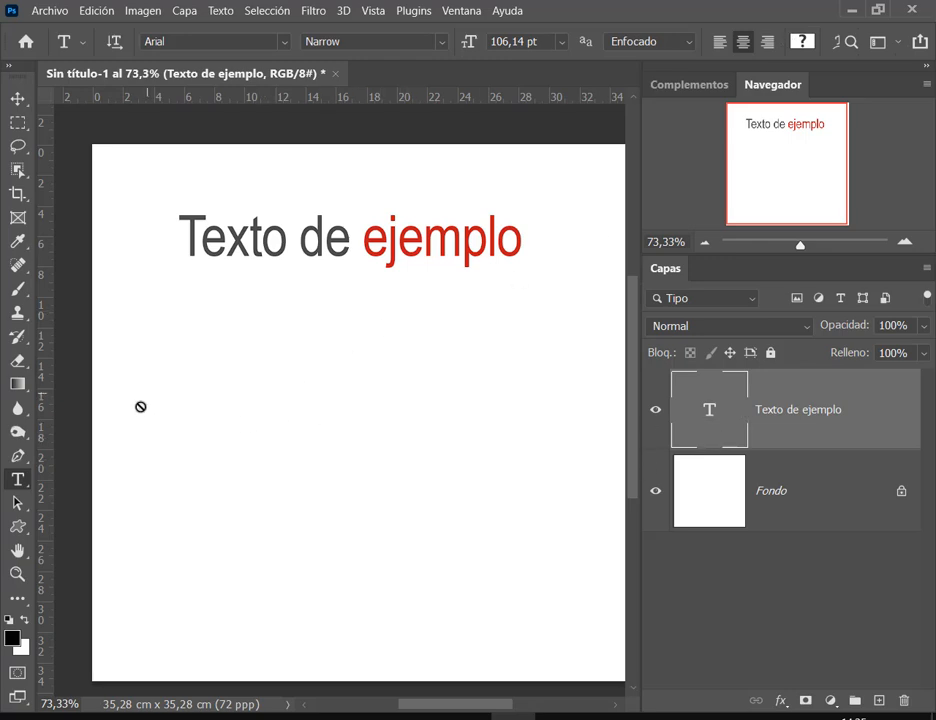
Step: Add vertical text "exto de ejemplo" in 72 pt Arial Narrow near the canvas's upper left corner with the Vertical Type tool
right_click(15, 478)
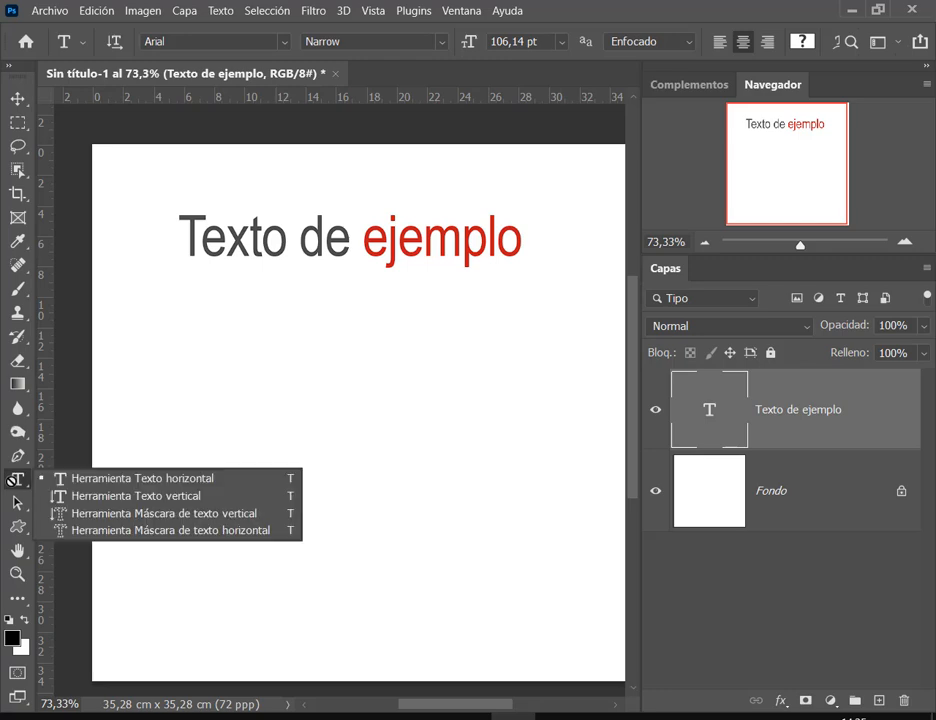
click(140, 497)
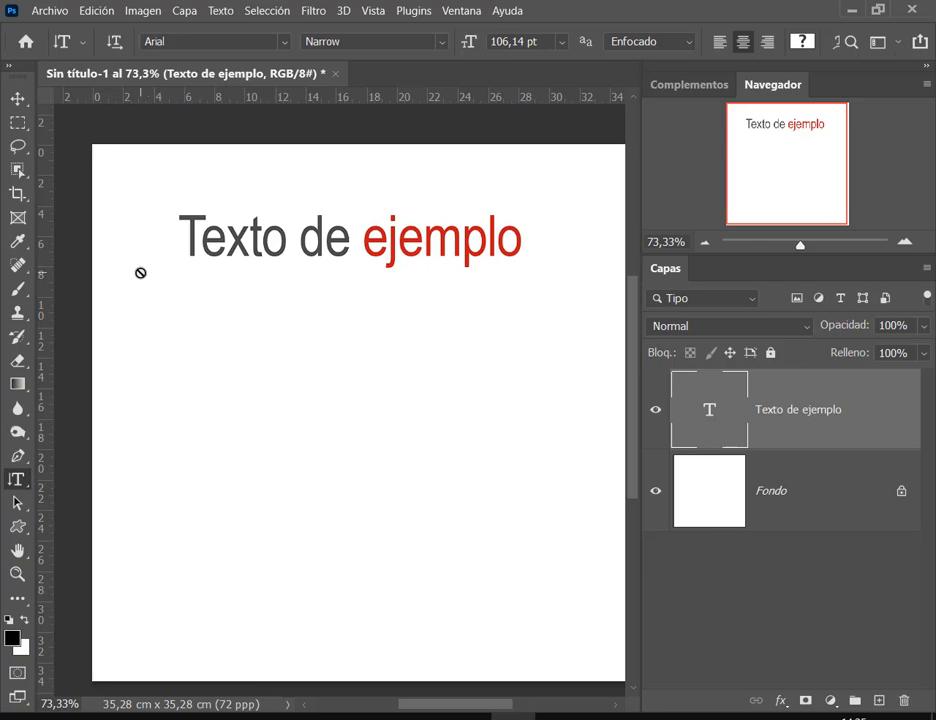
click(123, 165)
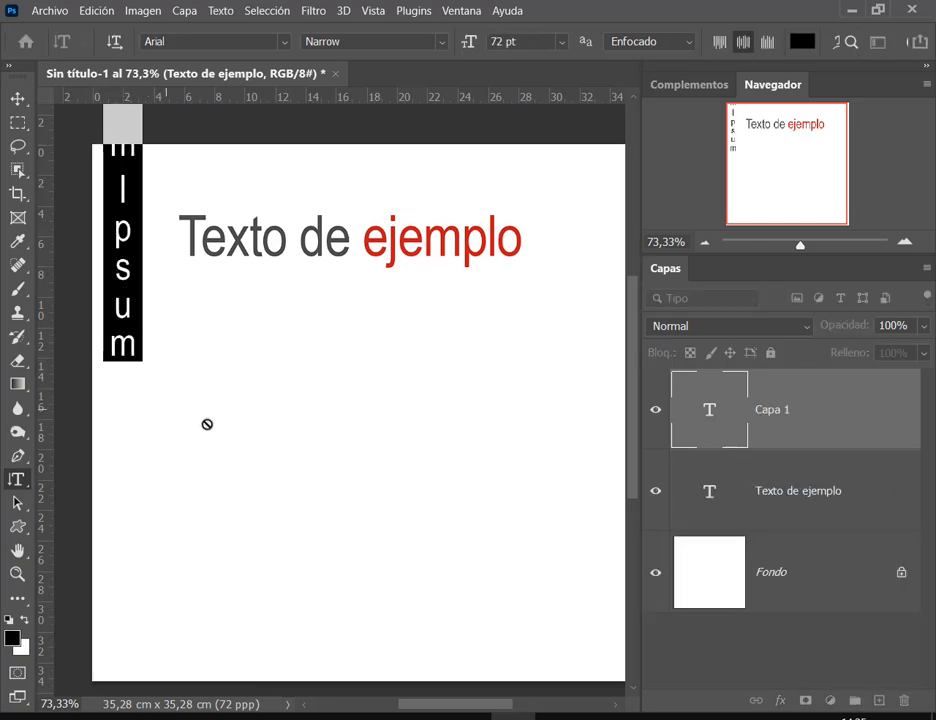
text(ex)
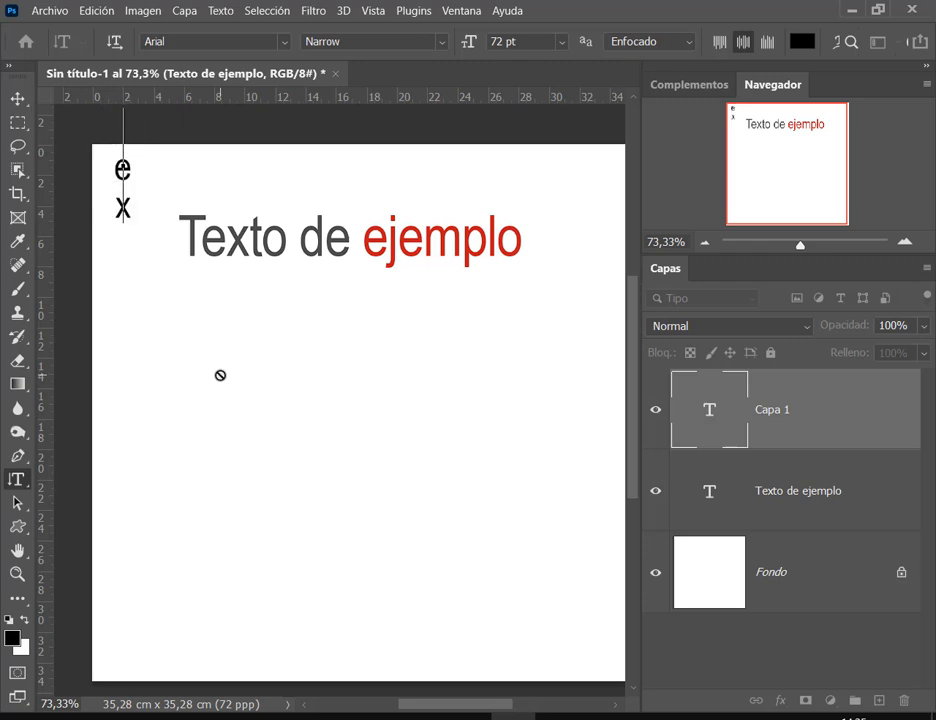
text(to de ejempl)
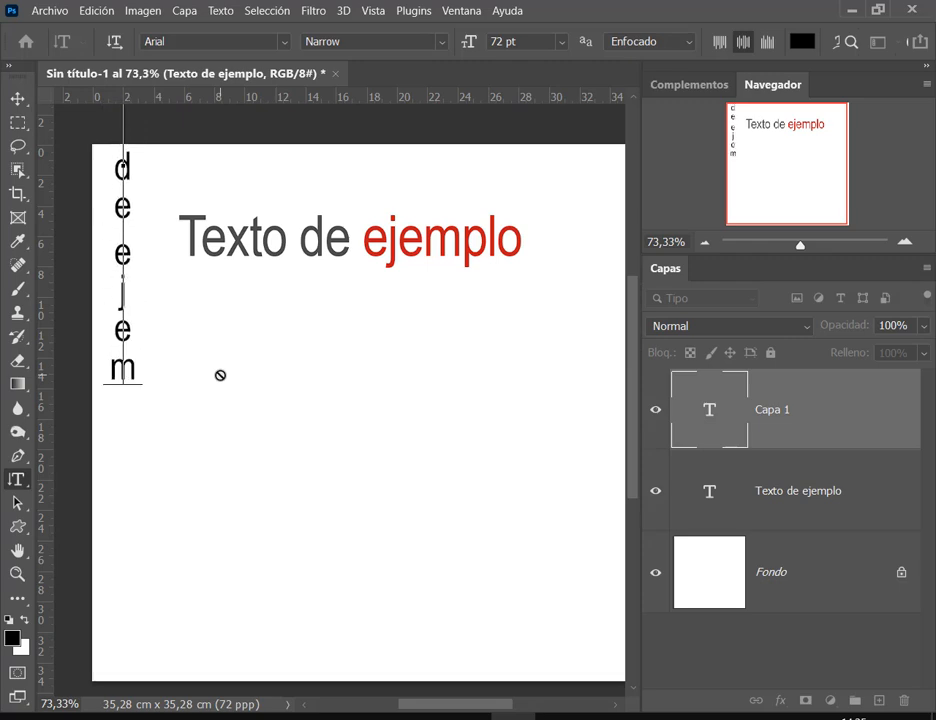
text(o)
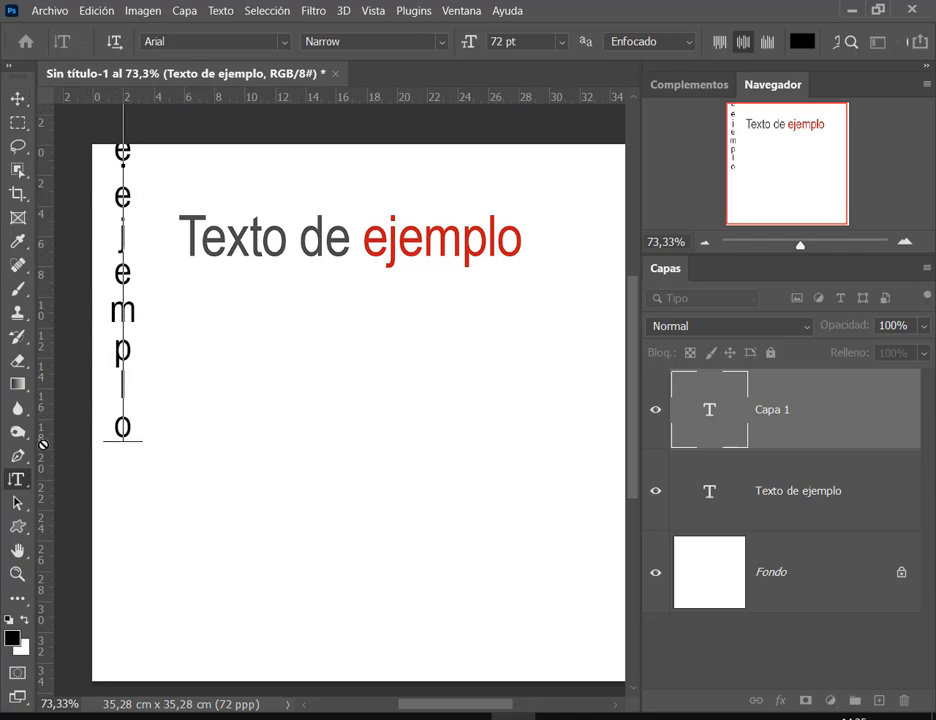
Step: Switch to the Horizontal Type tool and add centre-aligned text "texto" at the canvas's lower left edge
right_click(16, 478)
click(115, 482)
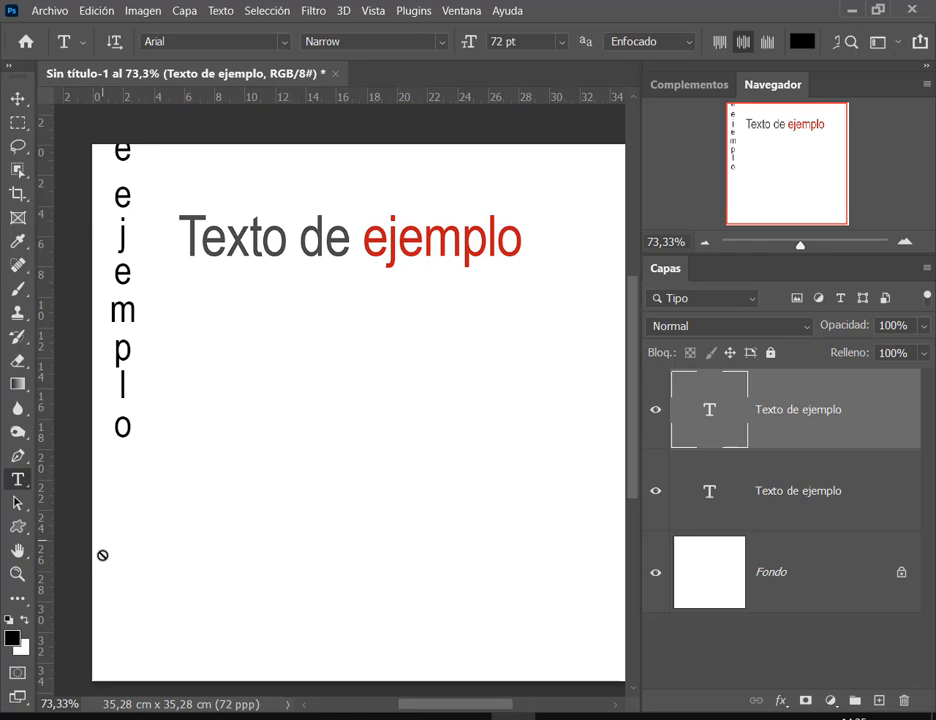
drag(102, 555, 569, 560)
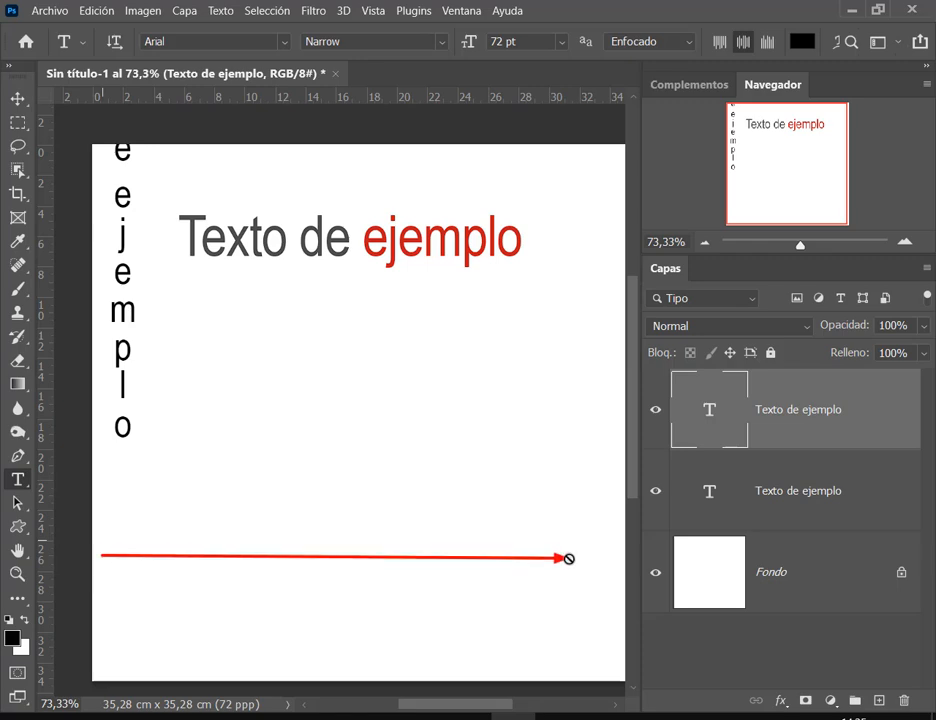
click(94, 552)
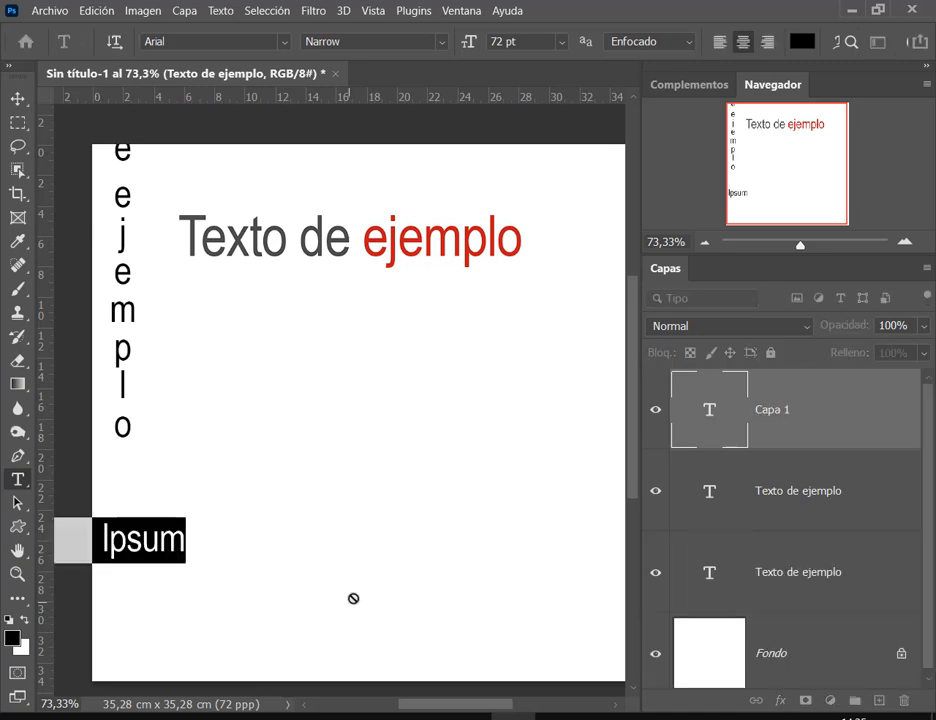
text(Texto)
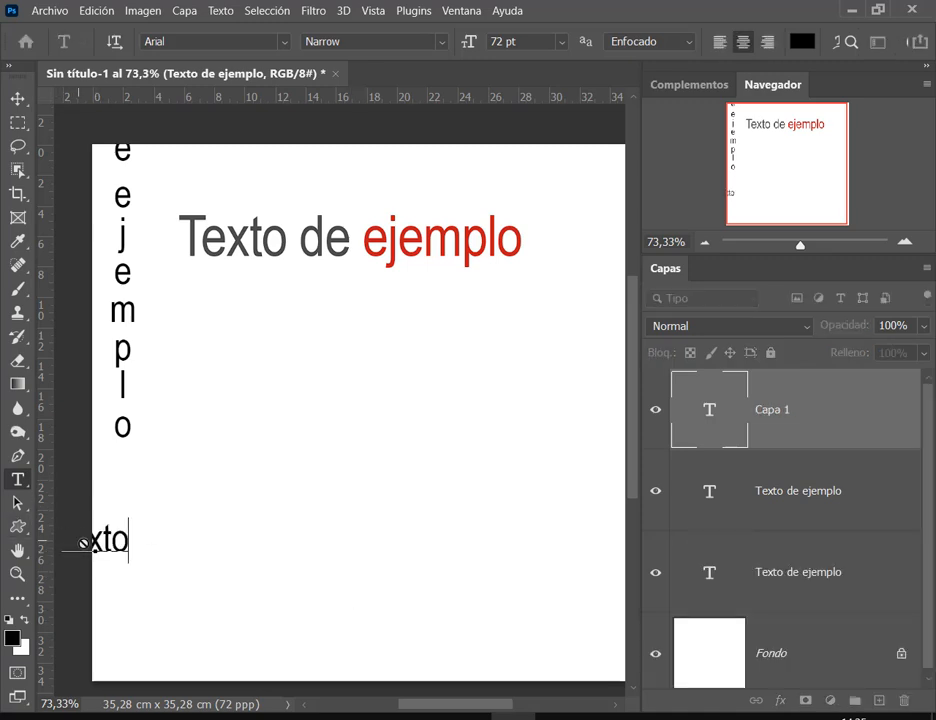
key(ctrl+Return)
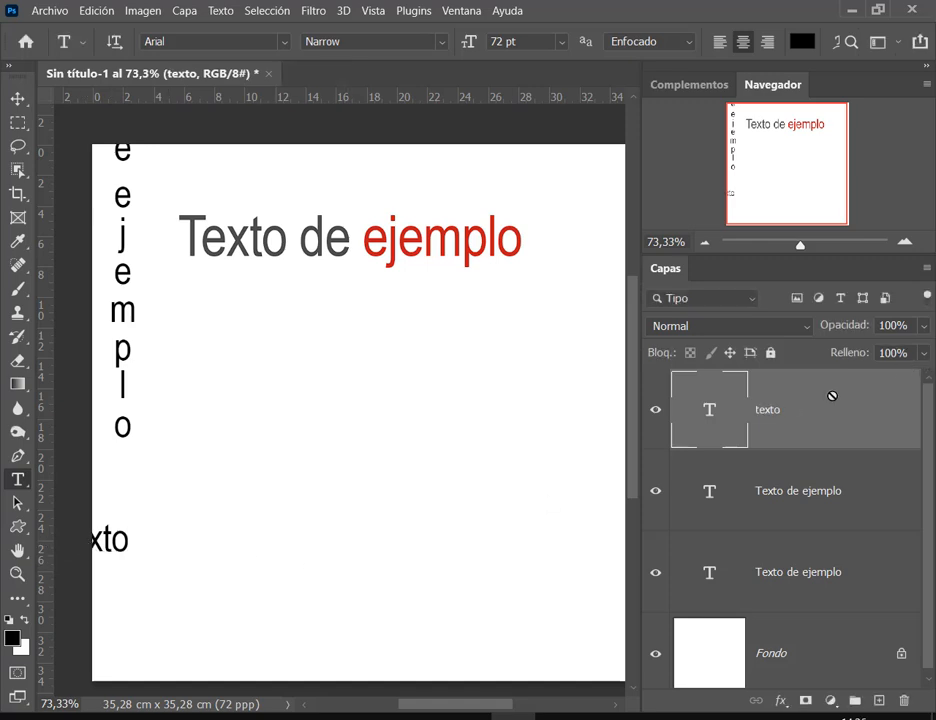
Step: Delete the newly added "texto" layer together with the vertical text layer
ctrl+click(852, 501)
click(903, 700)
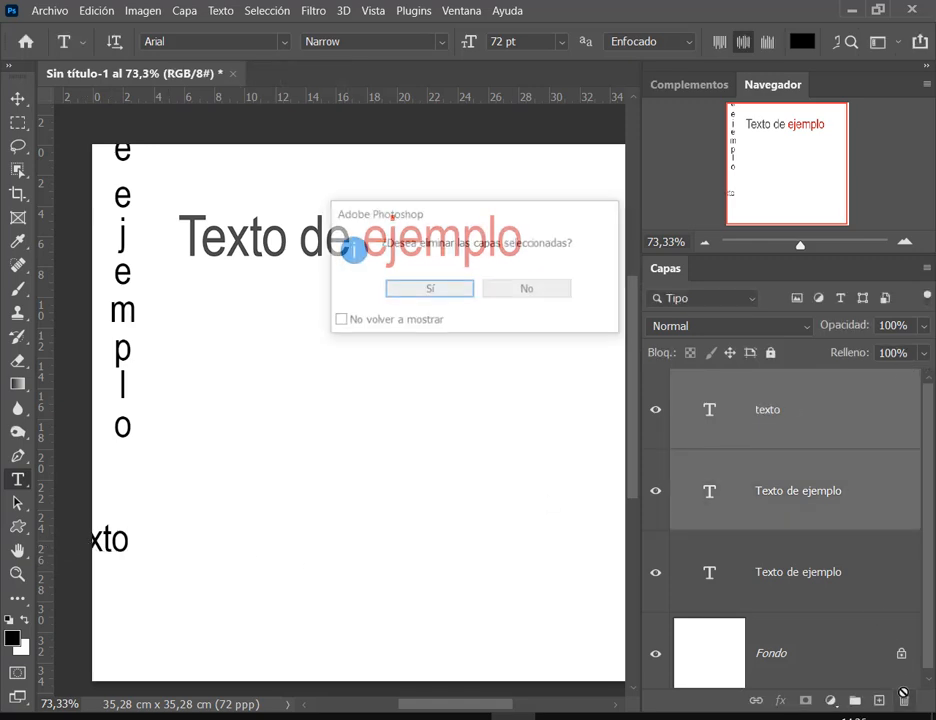
click(451, 288)
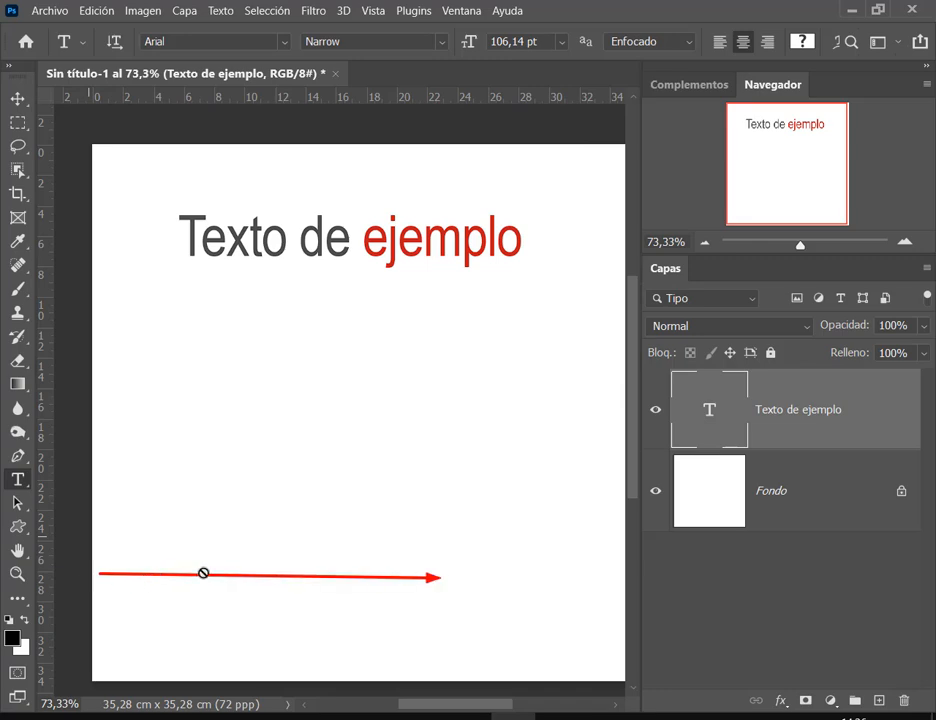
Step: Try left alignment on the heading, undo it, and set left alignment for new text with the Fondo layer selected
click(720, 44)
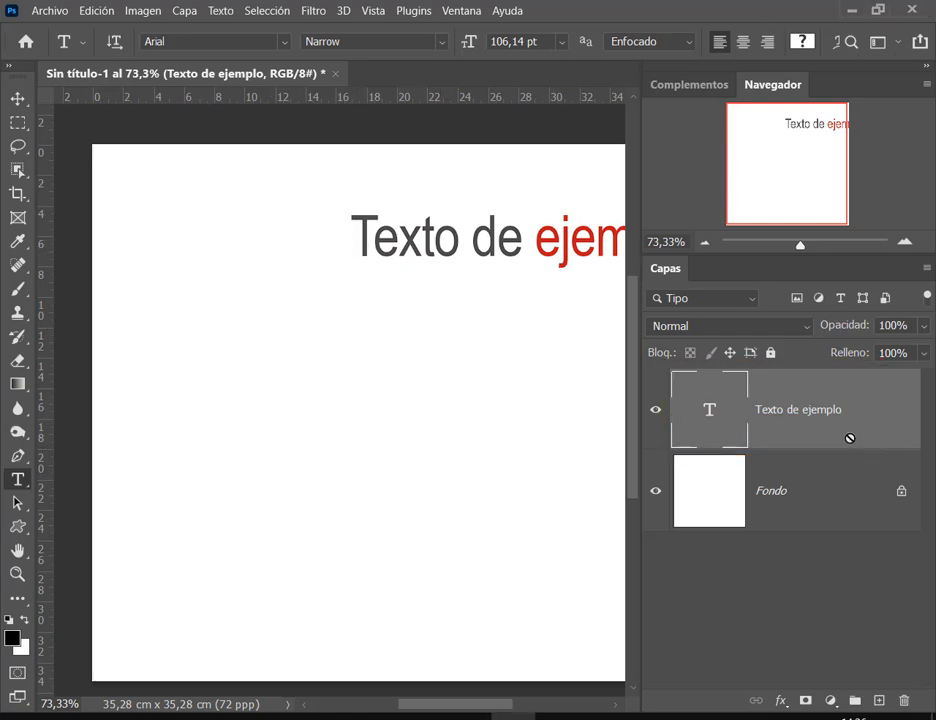
key(ctrl+shift+c)
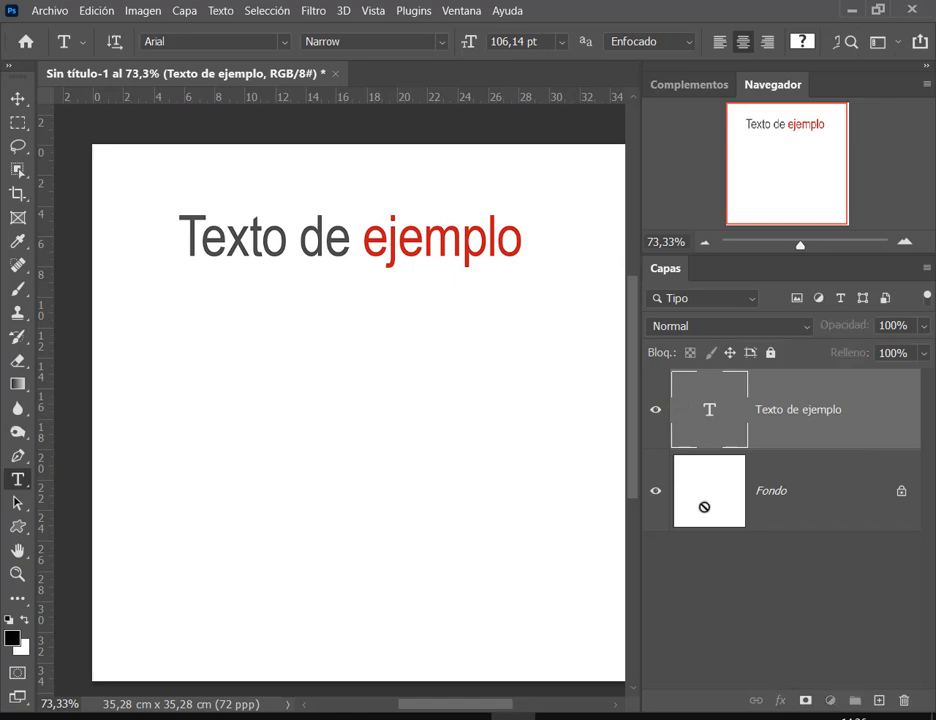
click(710, 505)
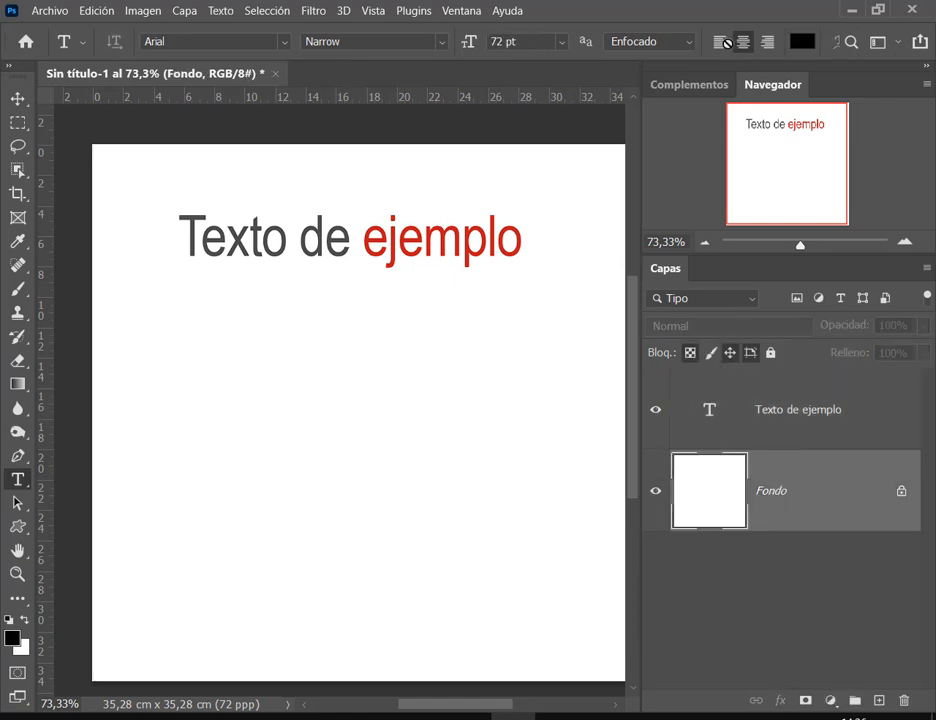
click(721, 41)
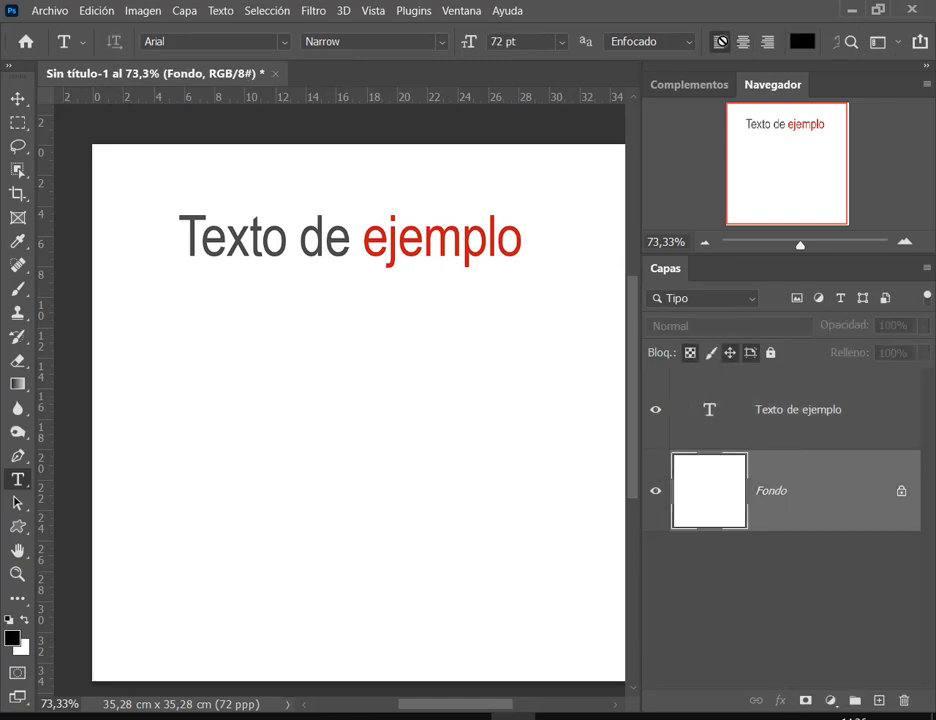
Step: Add horizontal text "Este es un texto de ejemplo" at the canvas's left edge and move it to the right side
click(102, 438)
text(E)
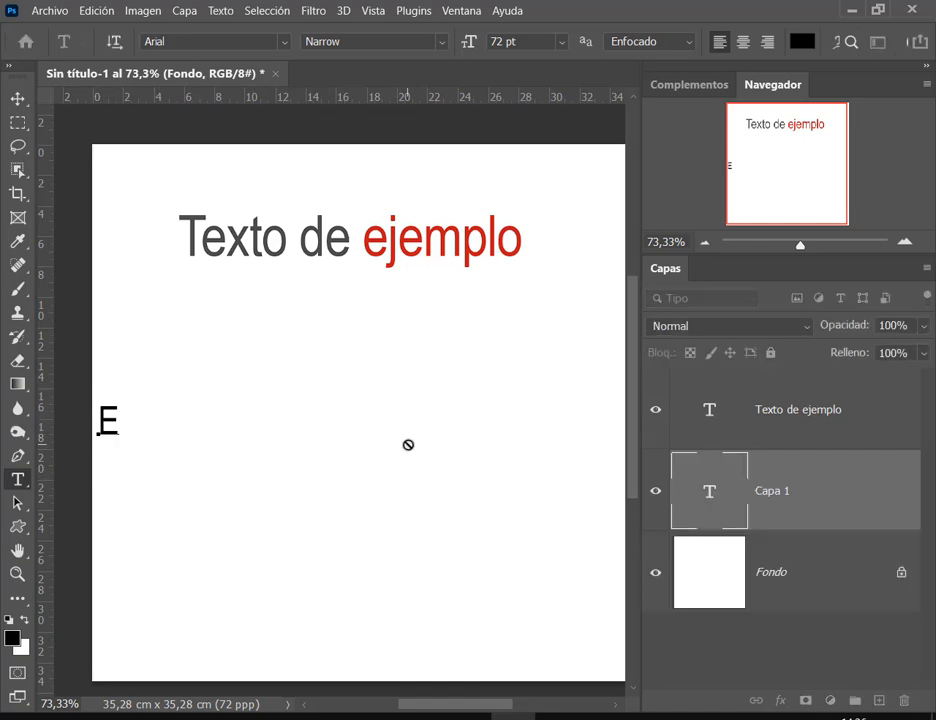
text(ste es un tex)
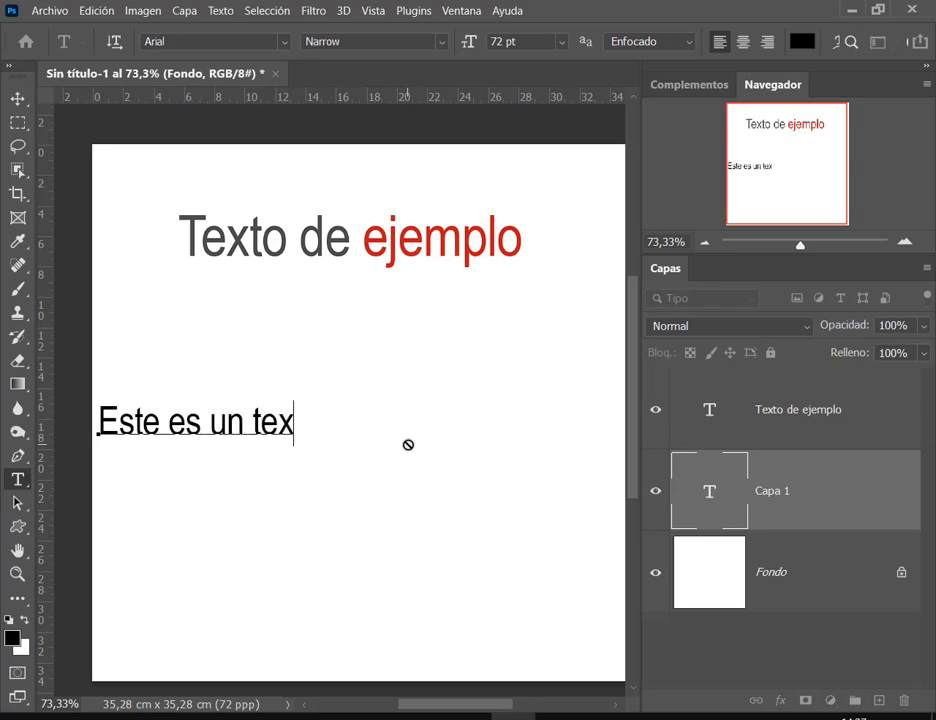
text(to de ejemplo)
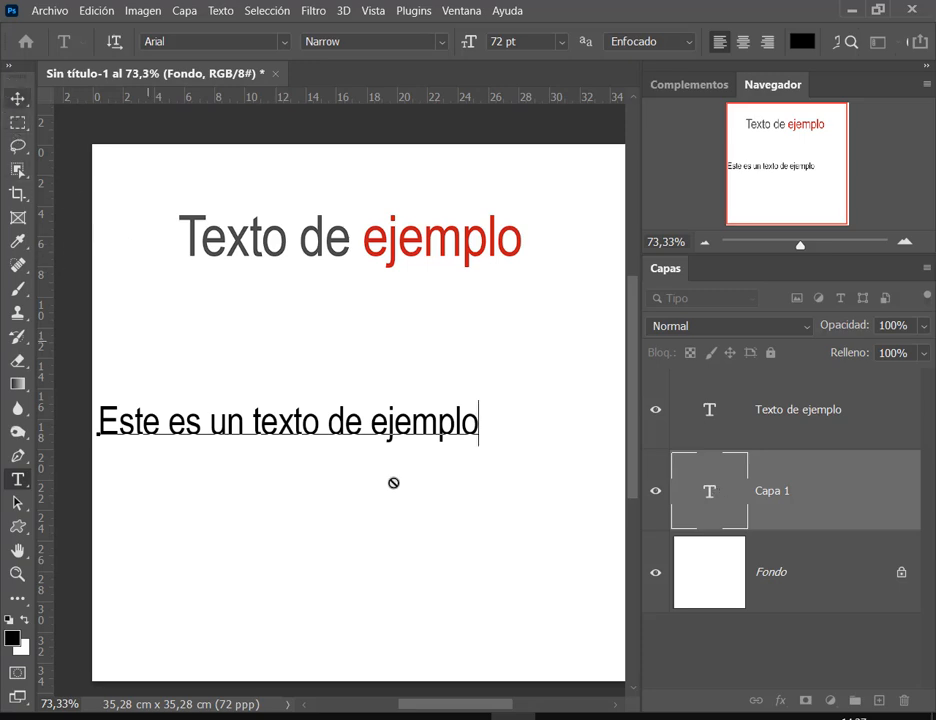
key(ctrl+Return)
key(v)
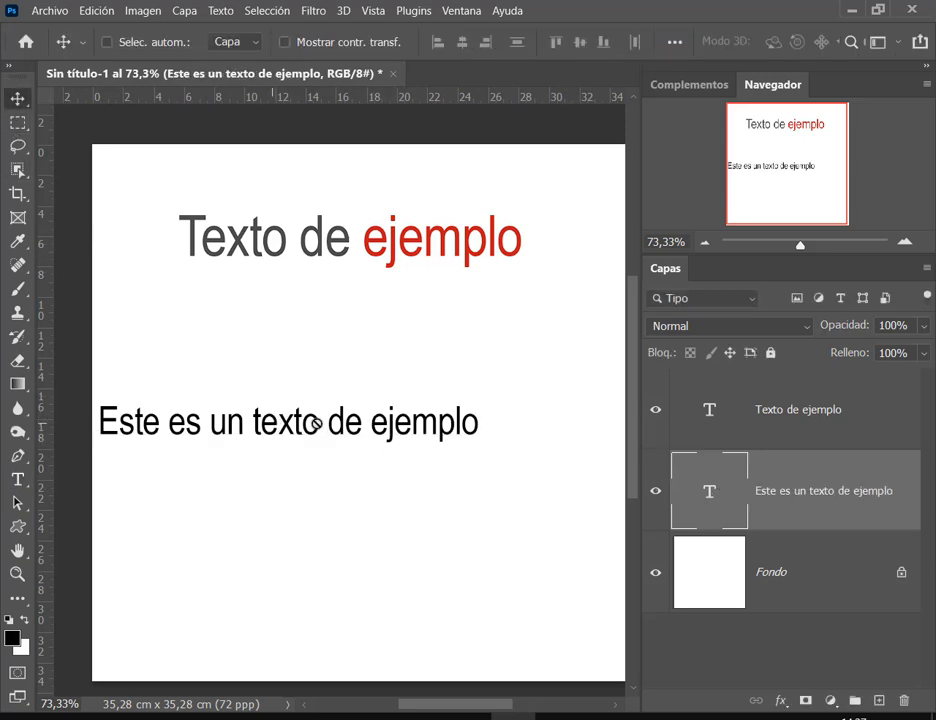
drag(330, 426, 472, 426)
Step: Add a person's first name in capitals as vertical text near the upper left corner and move it down slightly
click(20, 480)
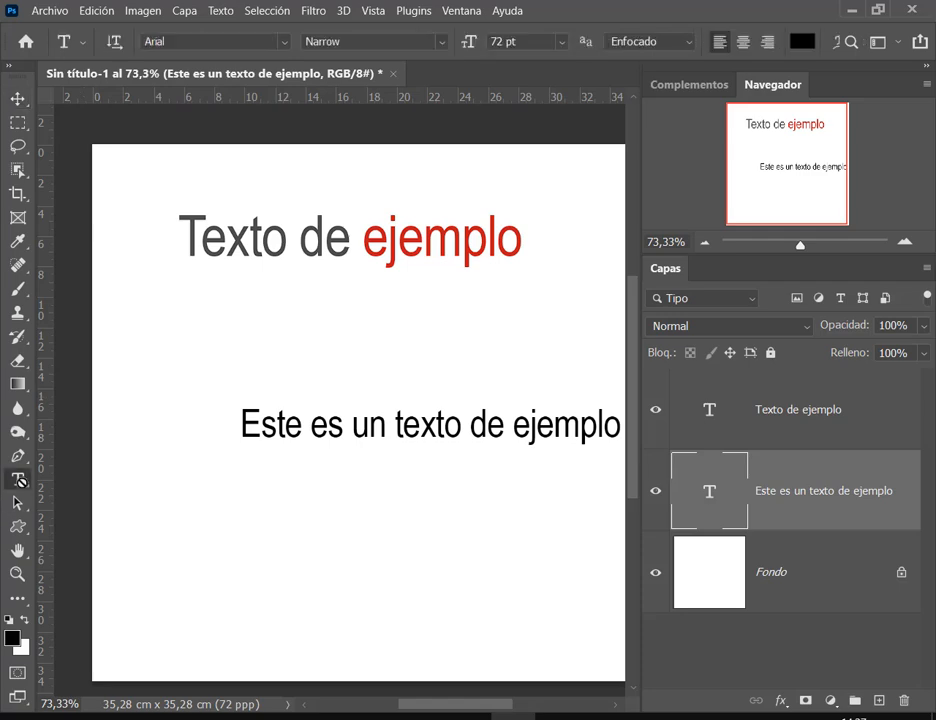
click(108, 498)
click(119, 152)
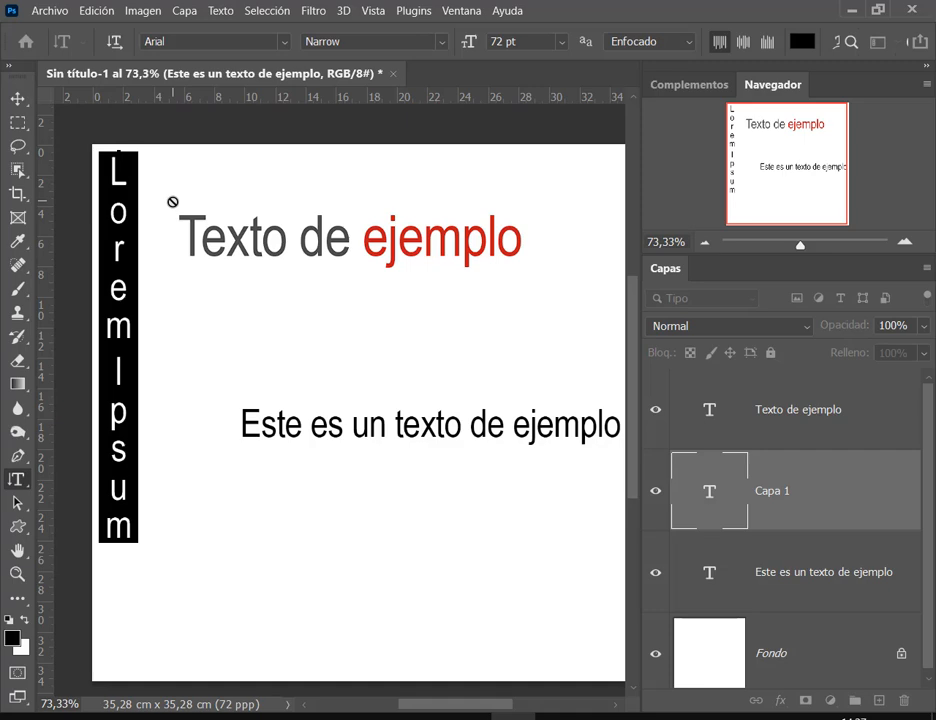
text(PAULA)
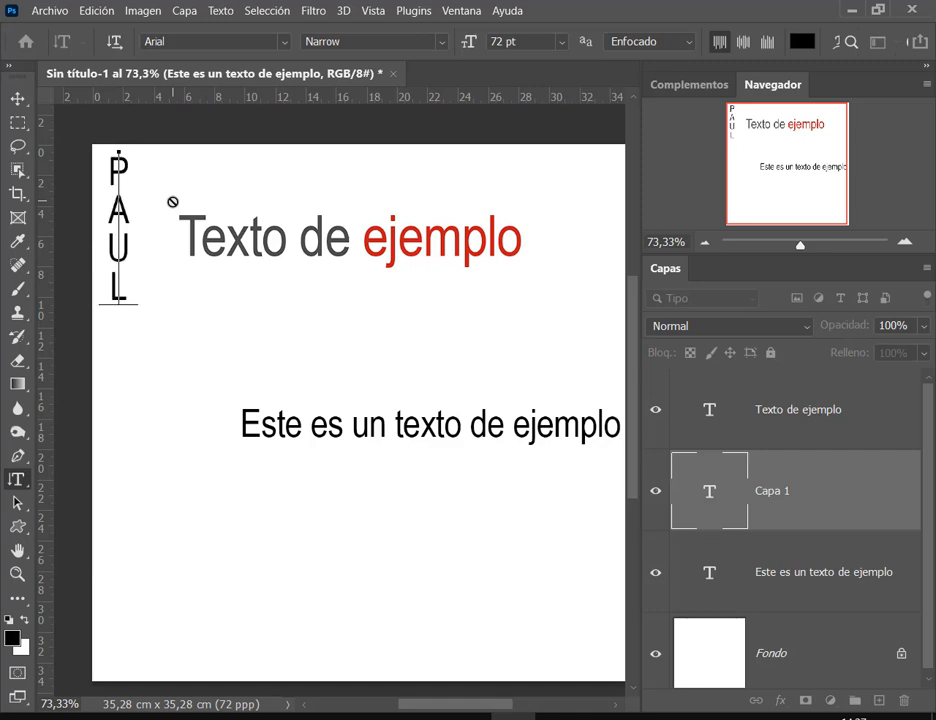
click(17, 98)
drag(120, 246, 121, 309)
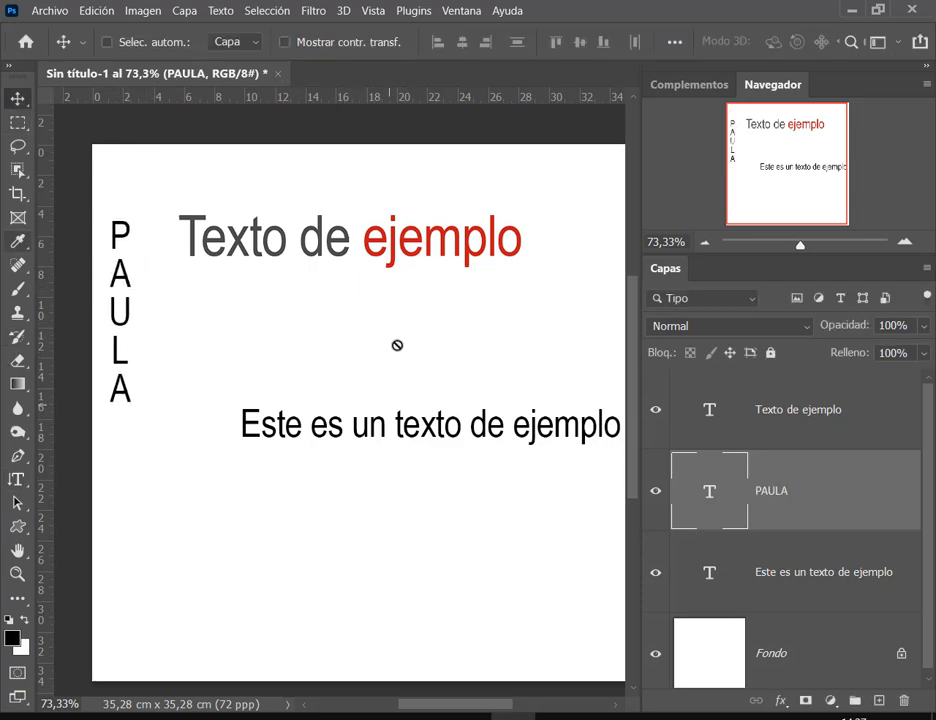
Step: Place "Este es un texto de ejemplo" directly below the heading and shift the vertical name up and toward the two lines
ctrl+click(512, 432)
drag(512, 432, 451, 335)
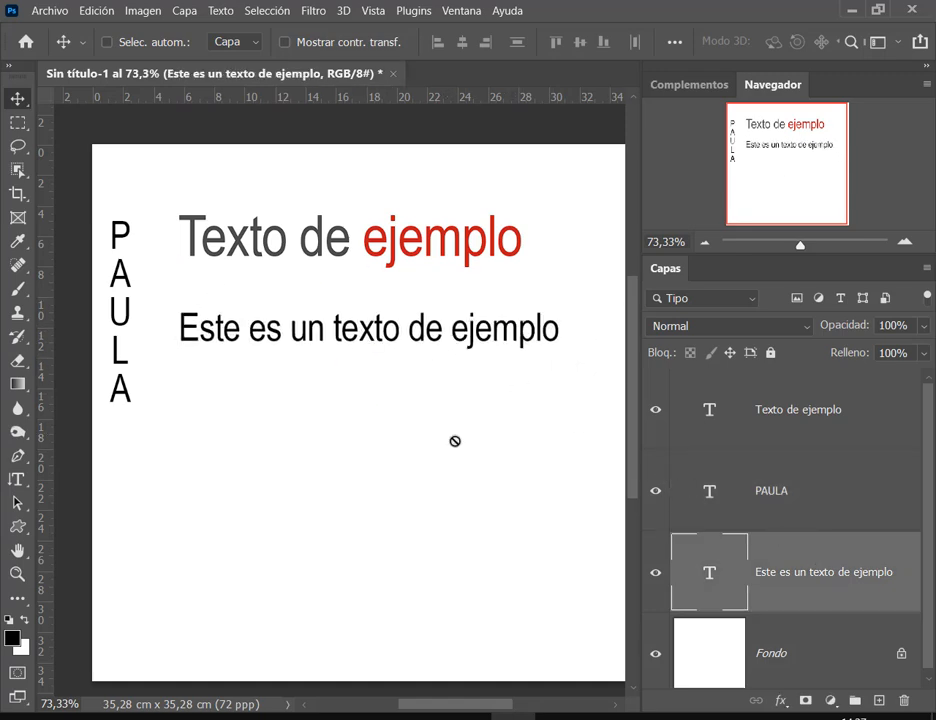
click(712, 484)
drag(105, 320, 137, 290)
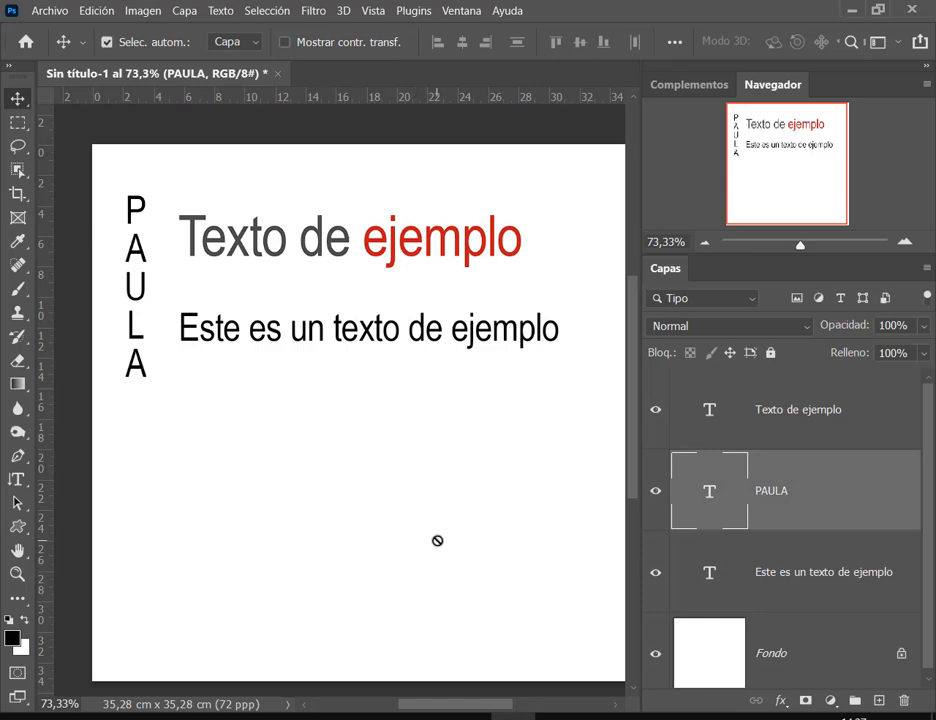
Step: Delete the vertical name layer and the "Este es un texto de ejemplo" layer
key(ctrl)
shift+click(894, 587)
drag(894, 587, 903, 700)
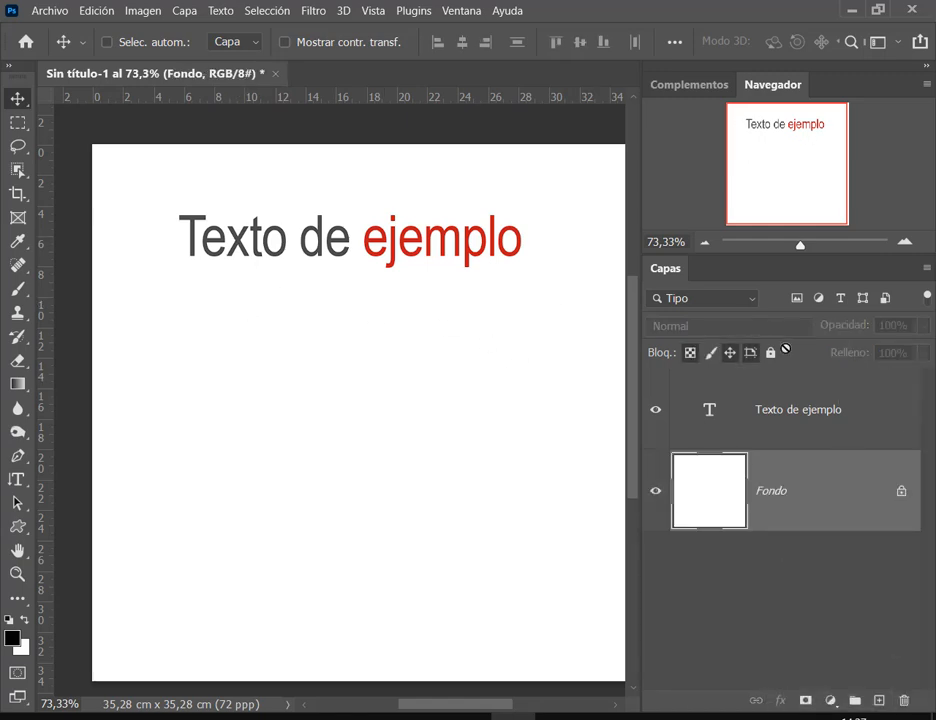
Step: Move the "Texto de ejemplo" heading slightly upward and activate the Horizontal Type tool
drag(508, 248, 464, 236)
scroll(451, 282, right, 2)
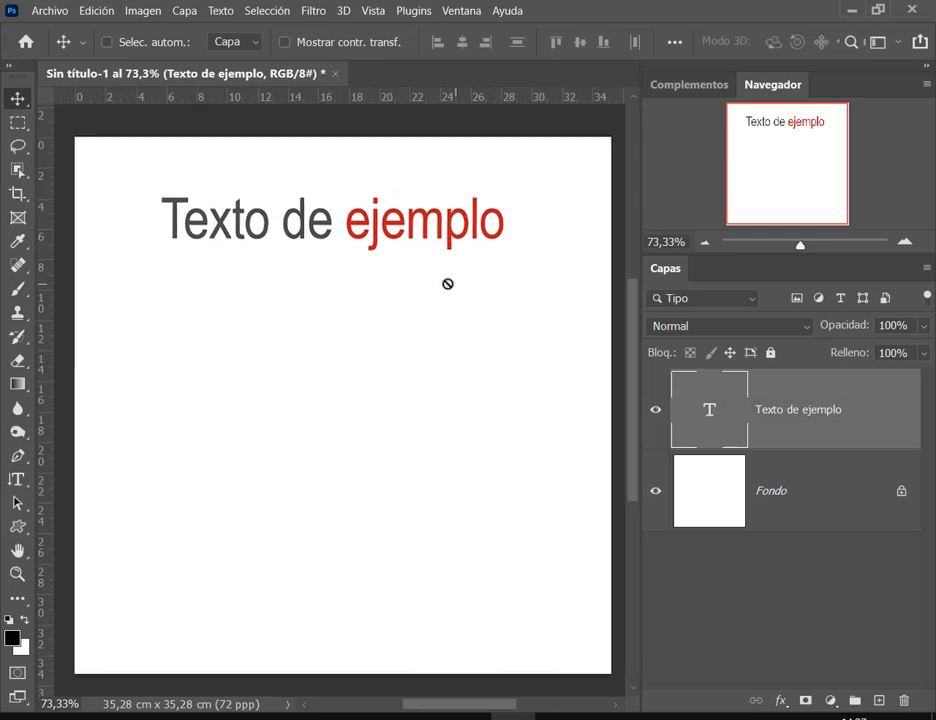
click(16, 479)
click(29, 479)
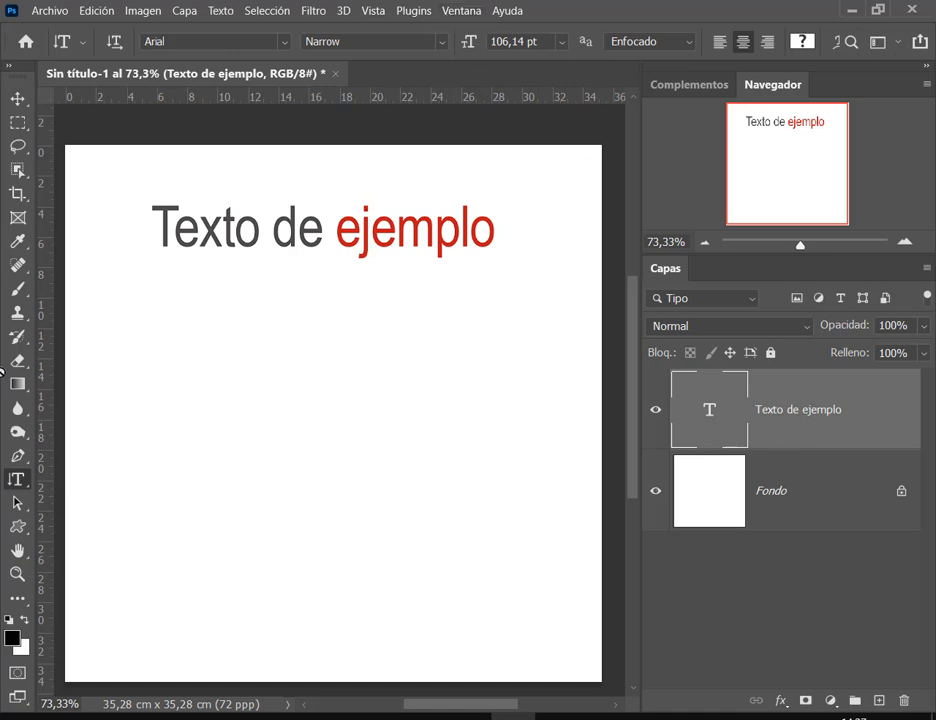
drag(16, 479, 70, 478)
Step: Examine the font, style, size, anti-aliasing, alignment and colour options available for the heading text
mouse_move(130, 22)
mouse_down()
mouse_move(903, 96)
mouse_move(821, 60)
mouse_up()
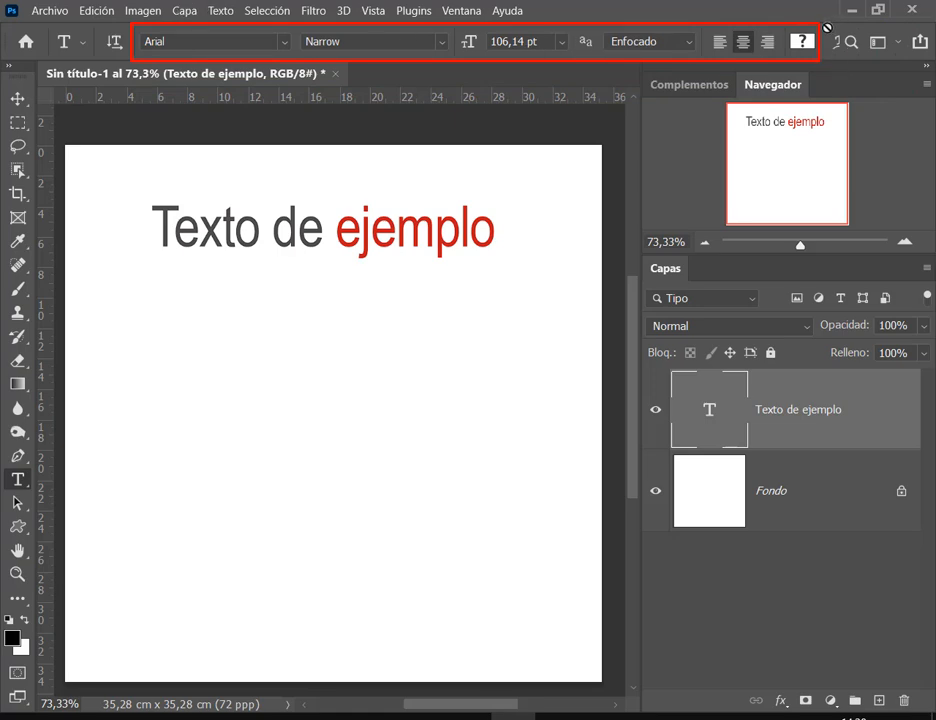
drag(825, 95, 837, 58)
key(Escape)
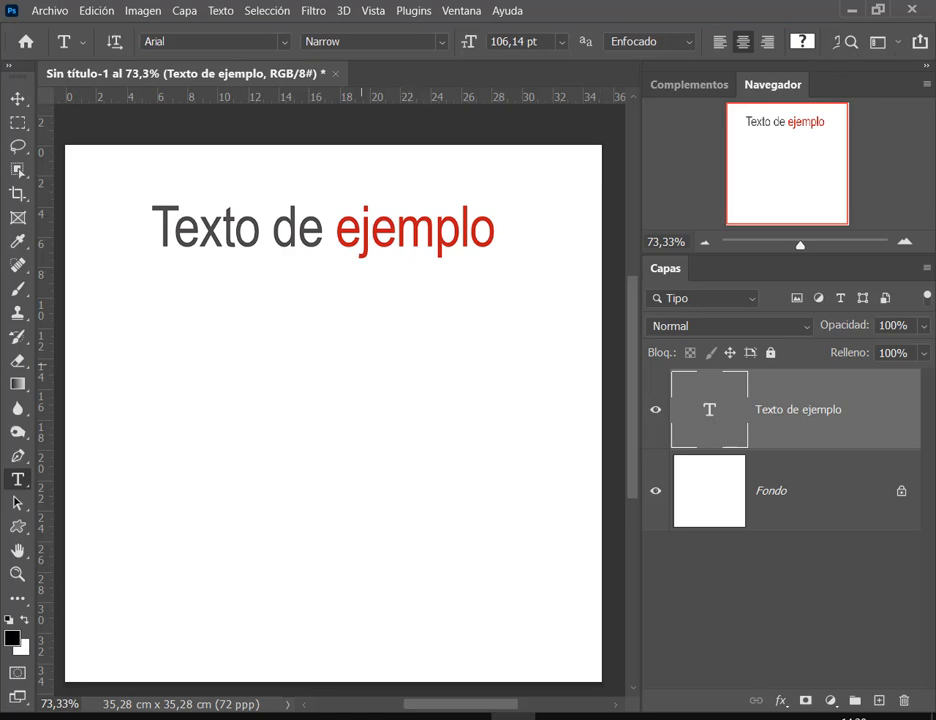
Step: Add horizontal text "PHOTOSHOP" in 72 pt Arial Narrow below the heading and move it to the middle of the canvas
click(225, 390)
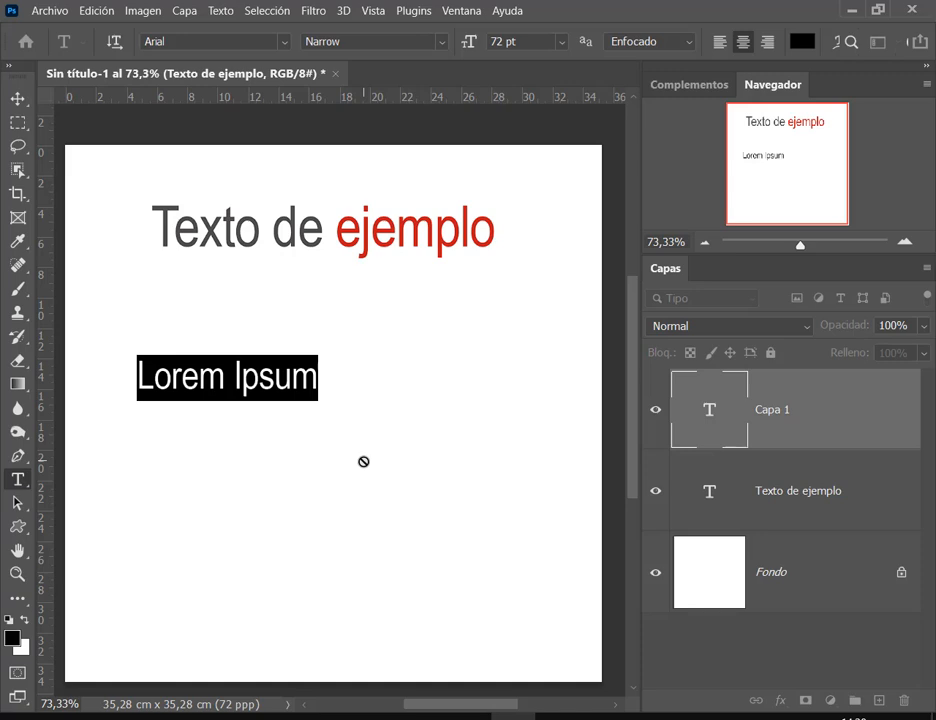
text(PHOTOSHOP)
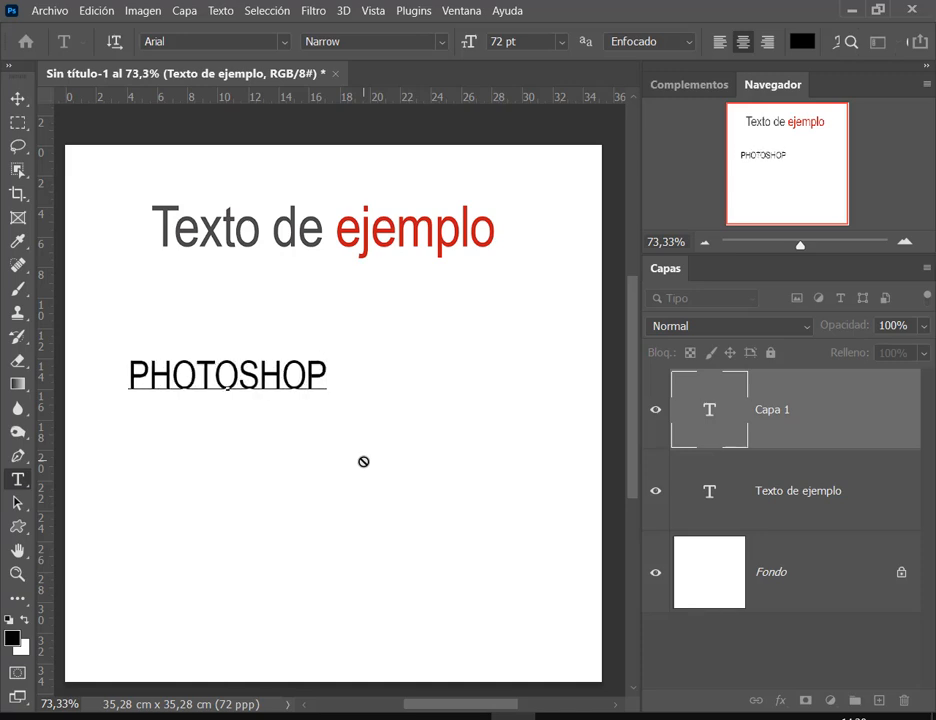
key(v)
drag(230, 378, 352, 401)
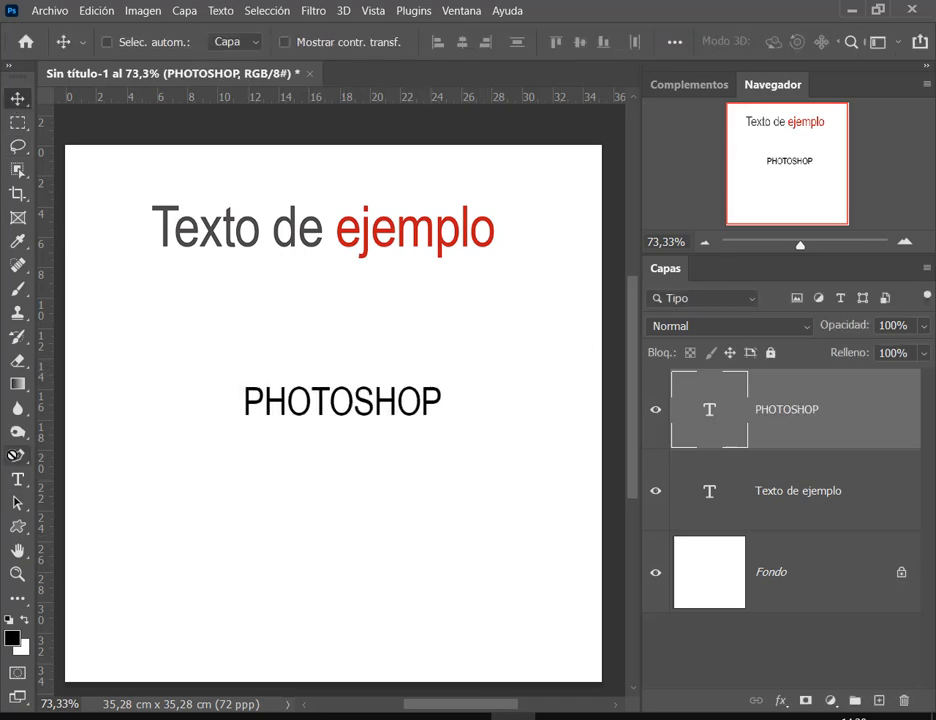
Step: Change the font style of the "PHOTOSHOP" text to Regular
click(18, 479)
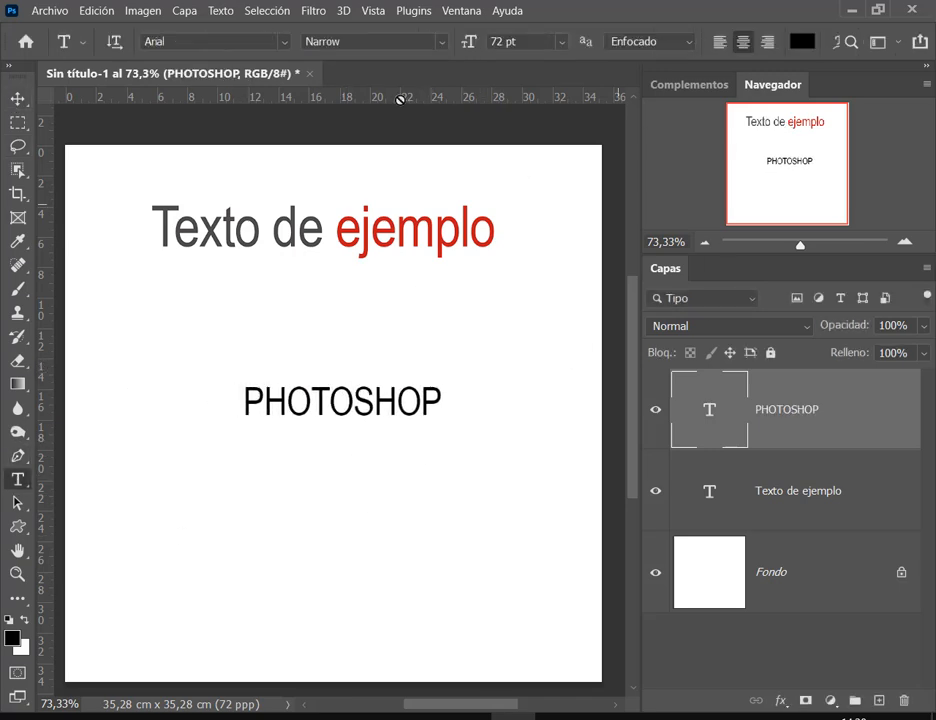
click(440, 42)
click(388, 127)
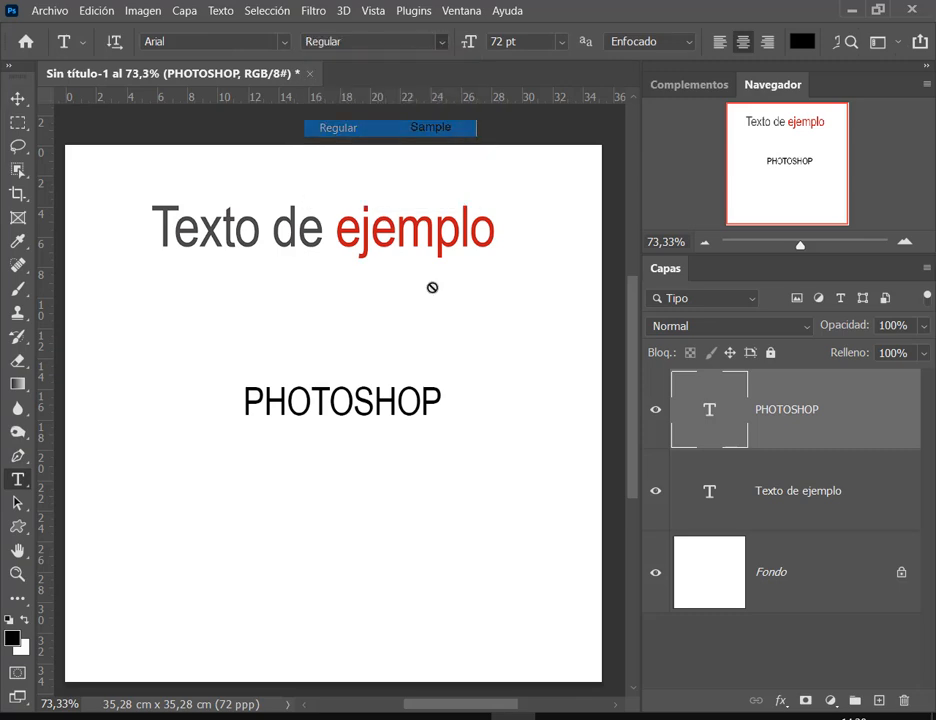
click(18, 98)
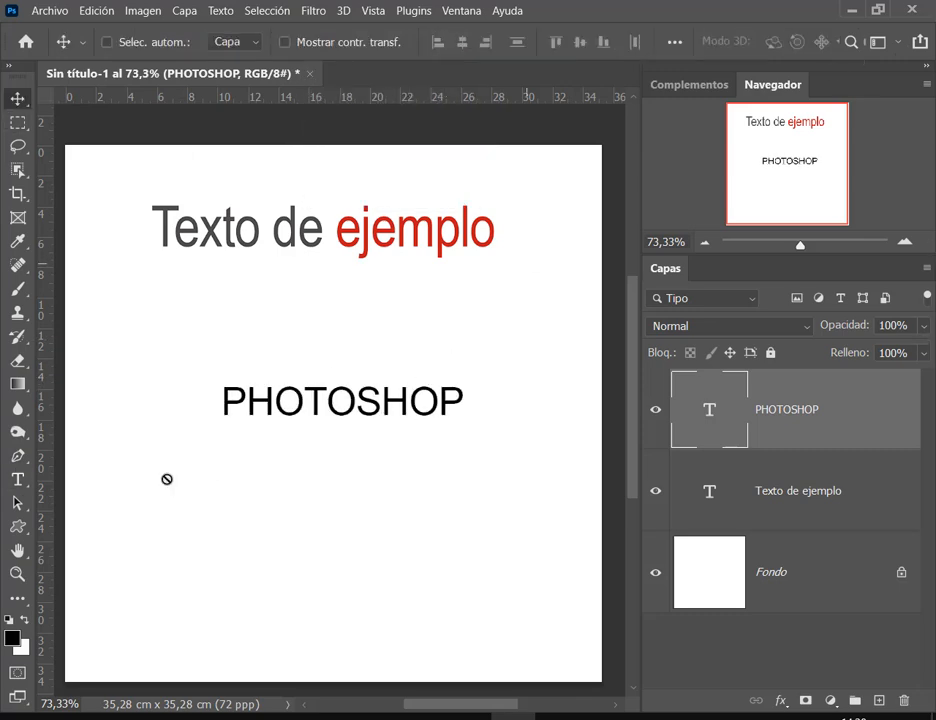
Step: Start warping the "PHOTOSHOP" text with the Arco style, keeping the text uncovered by the warp settings
click(18, 479)
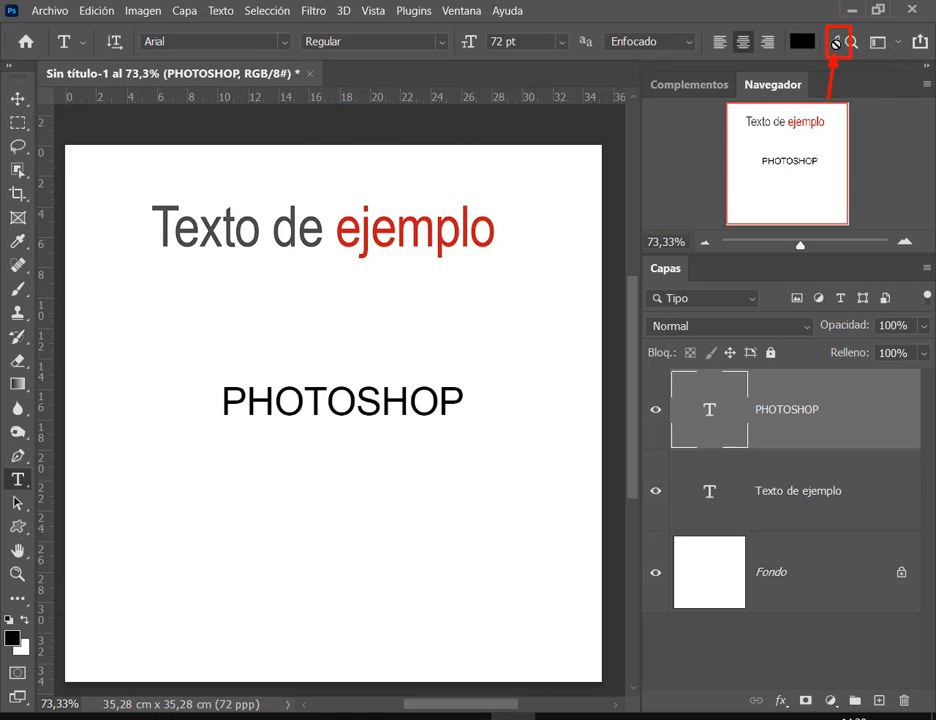
click(834, 42)
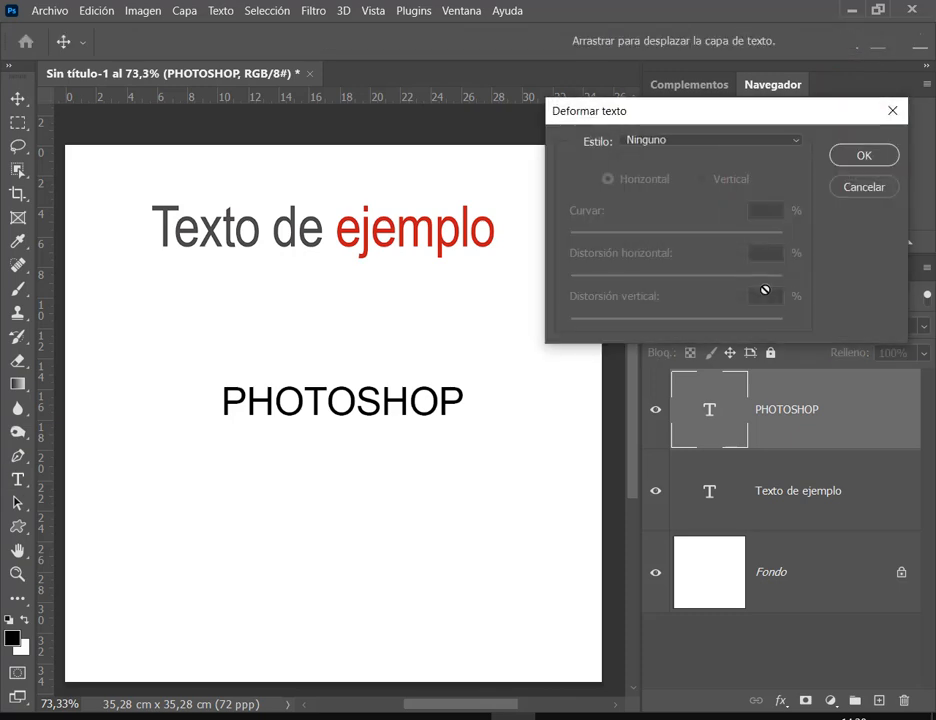
drag(731, 111, 334, 102)
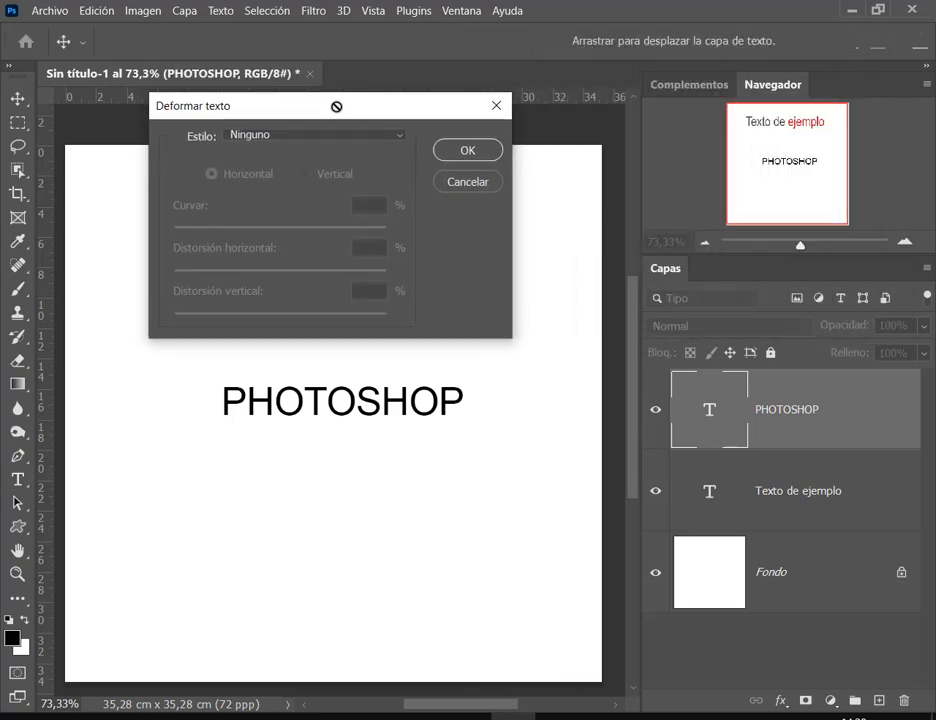
click(256, 135)
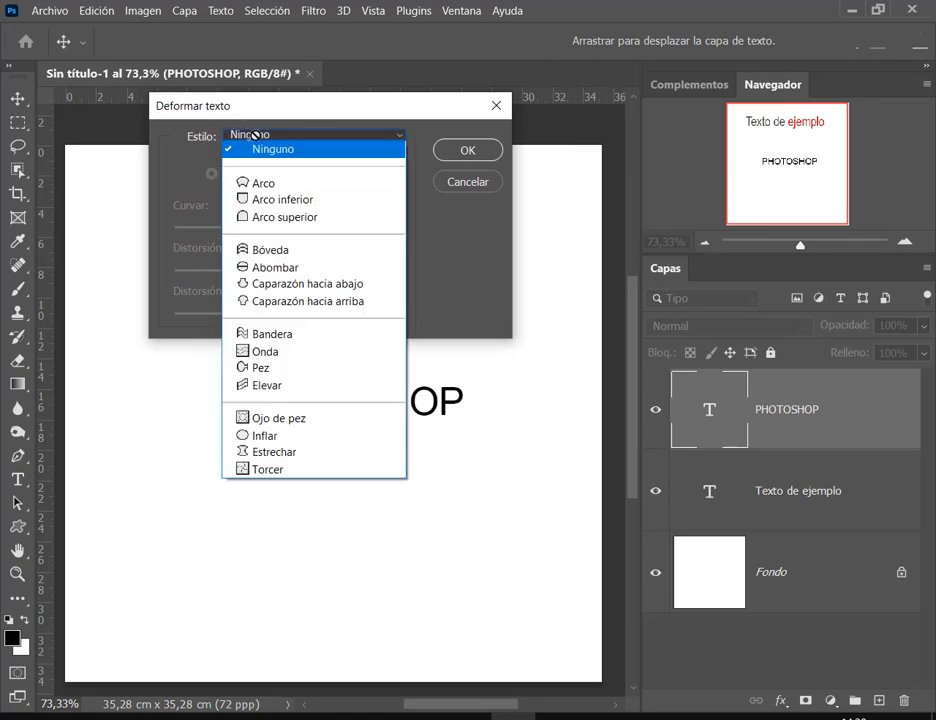
click(276, 186)
drag(357, 120, 382, 81)
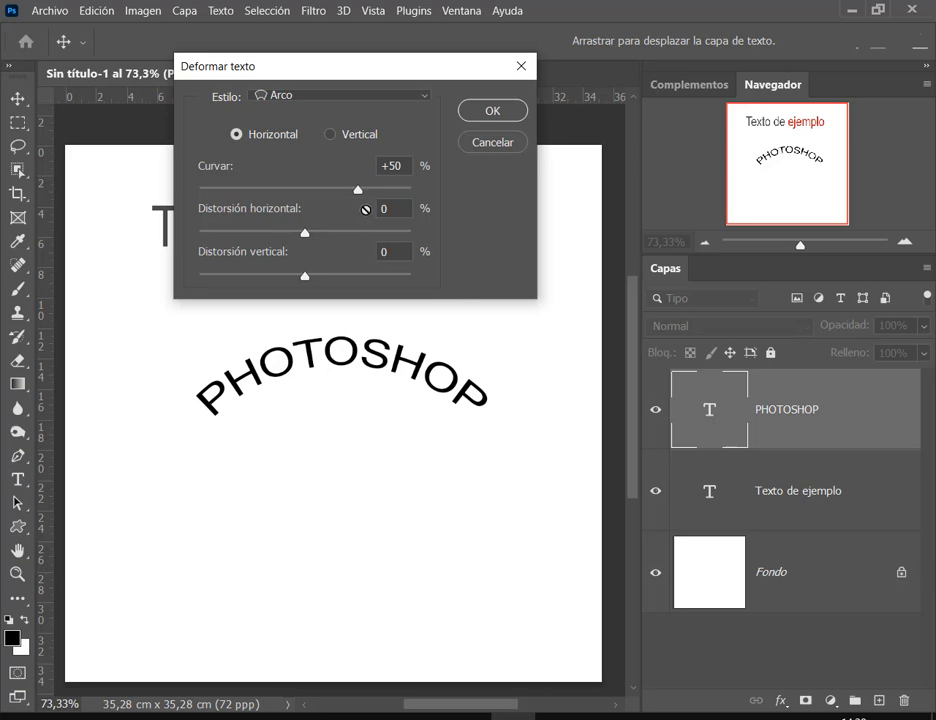
Step: Try horizontal arc bends of +32, -19 and -45% on the "PHOTOSHOP" text, ending at +22%
click(338, 190)
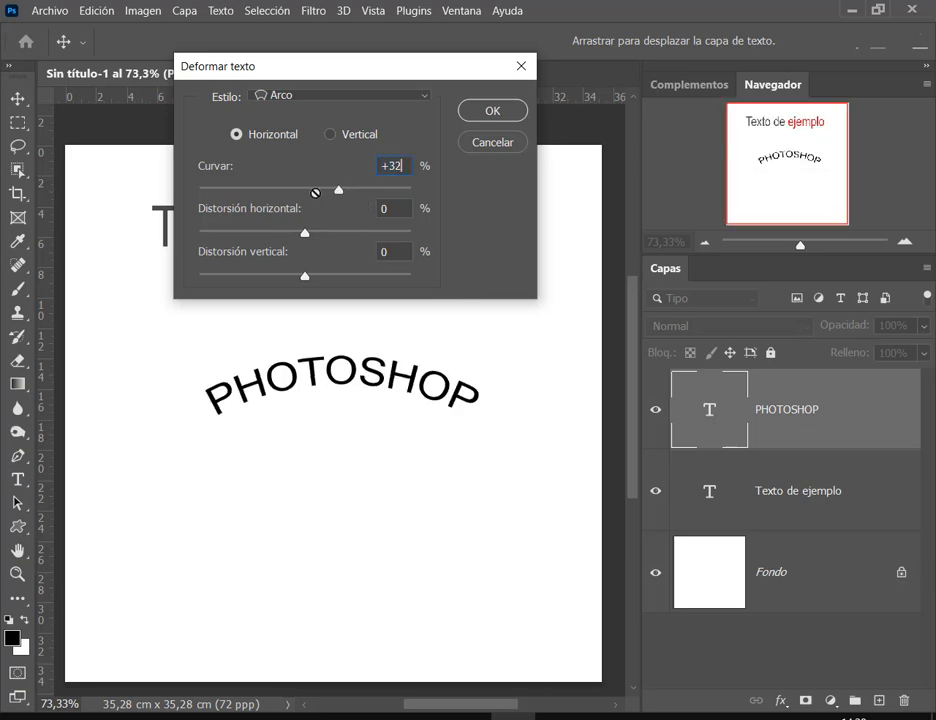
click(285, 188)
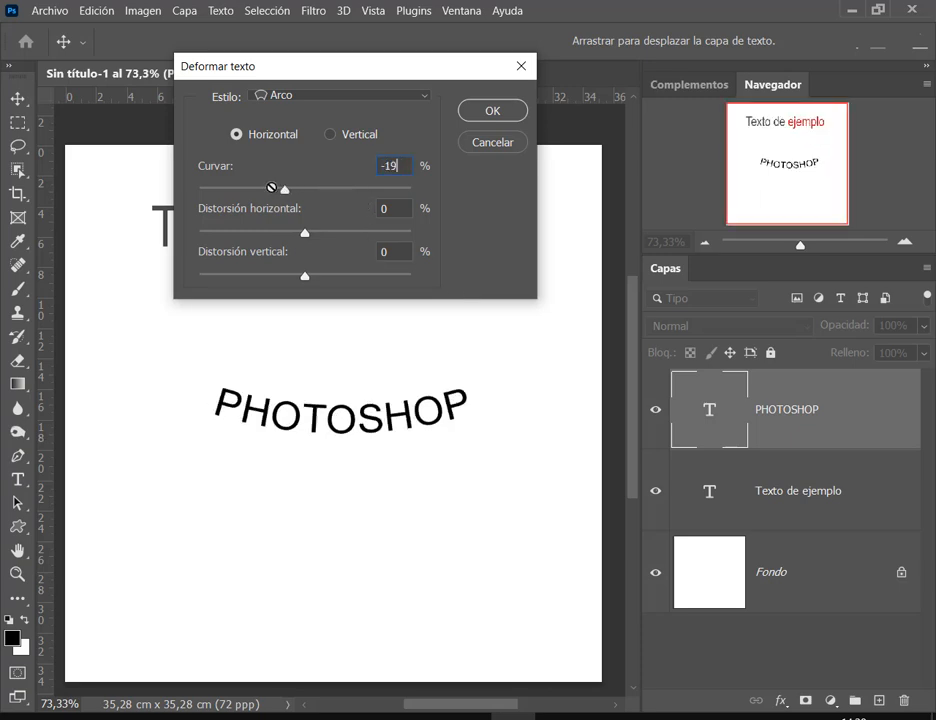
click(258, 187)
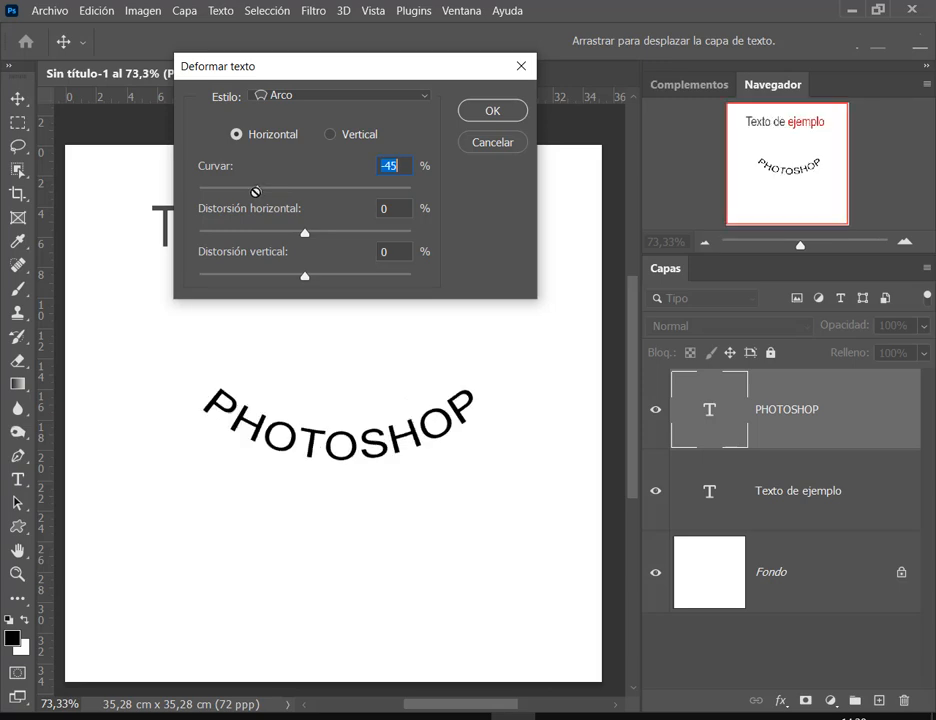
click(328, 190)
click(328, 190)
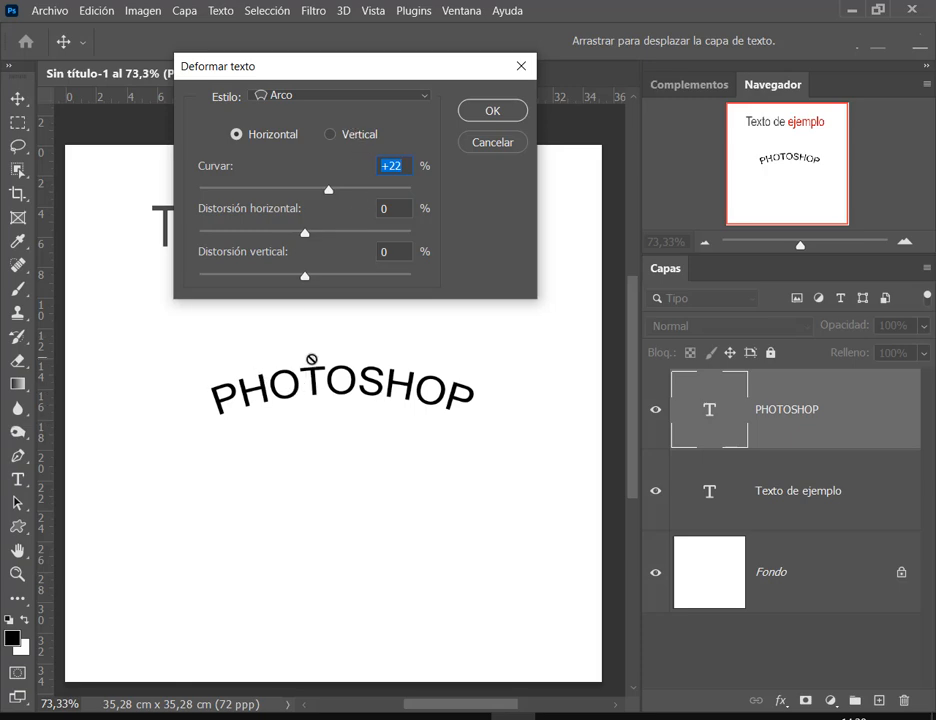
mouse_move(210, 418)
mouse_down()
mouse_move(487, 414)
mouse_move(475, 416)
mouse_up()
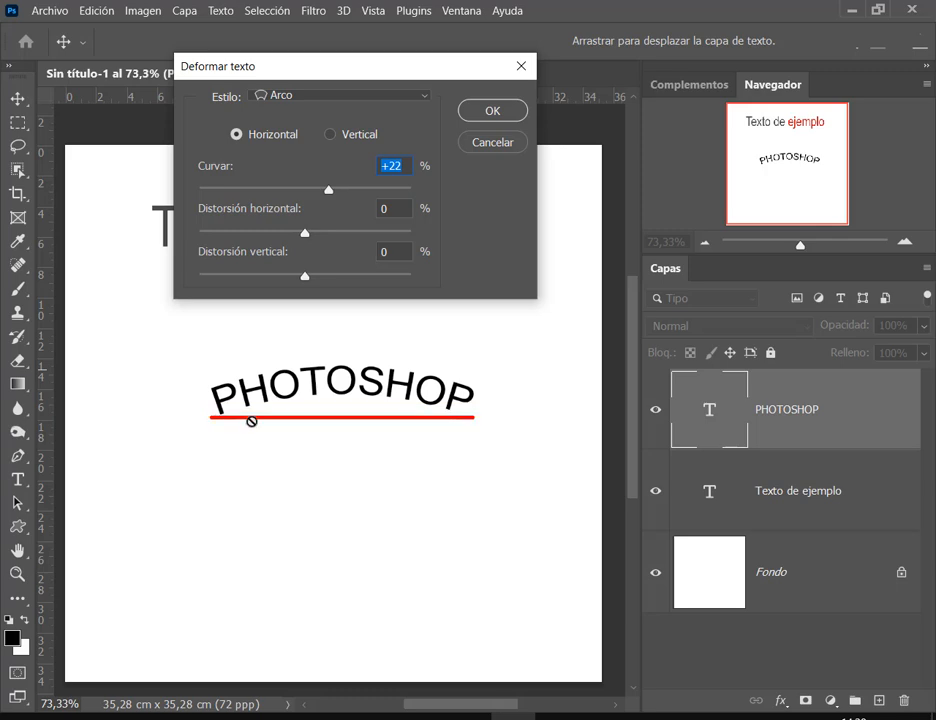
mouse_move(217, 424)
mouse_down()
mouse_move(270, 404)
mouse_move(366, 400)
mouse_move(217, 427)
mouse_move(277, 401)
mouse_move(345, 394)
mouse_move(438, 407)
mouse_move(468, 426)
mouse_up()
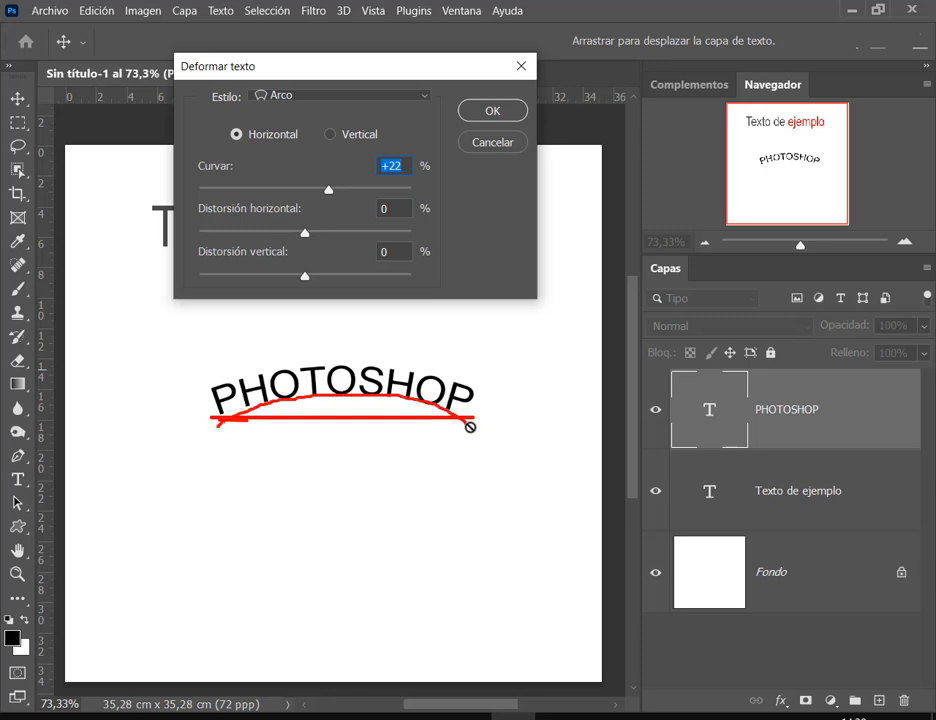
key(Escape)
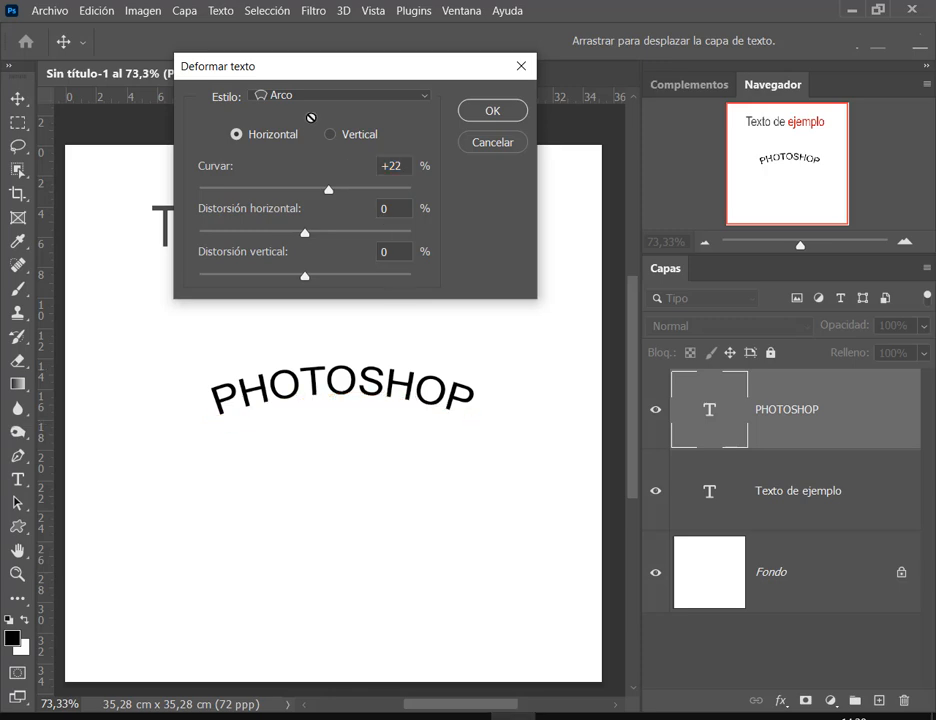
Step: Try the arc warp in vertical orientation on "PHOTOSHOP" with bends of +54, -73, -12 and +1%
click(351, 134)
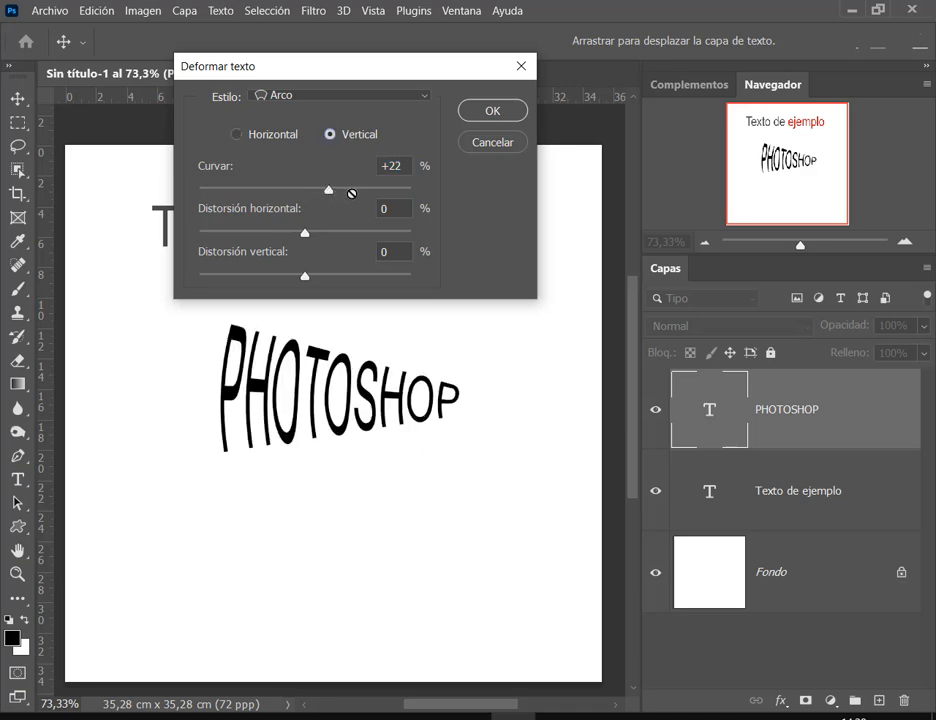
click(361, 188)
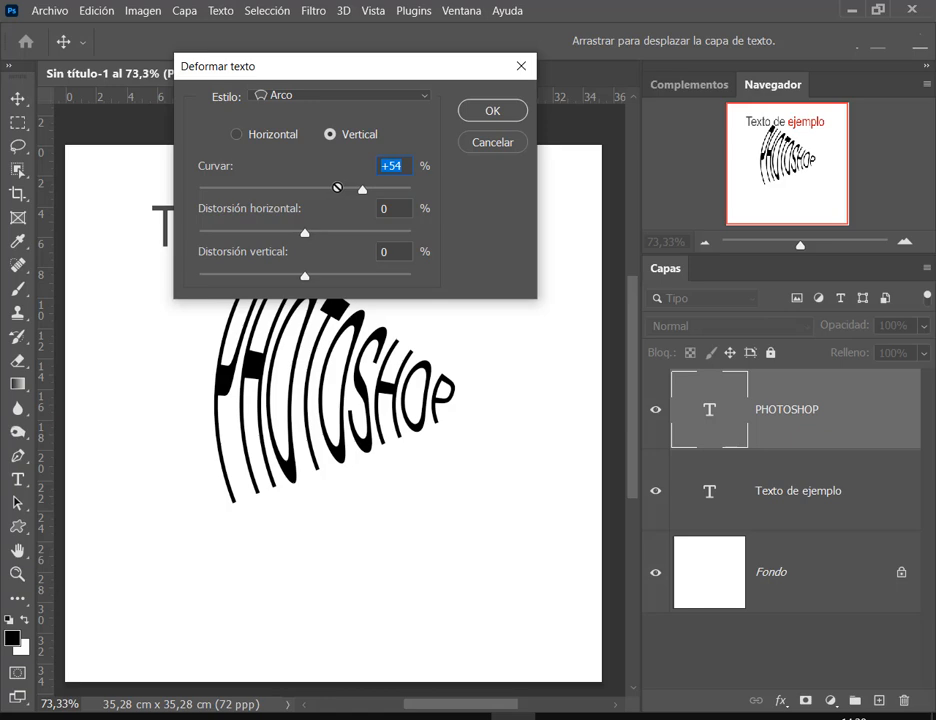
drag(342, 61, 573, 23)
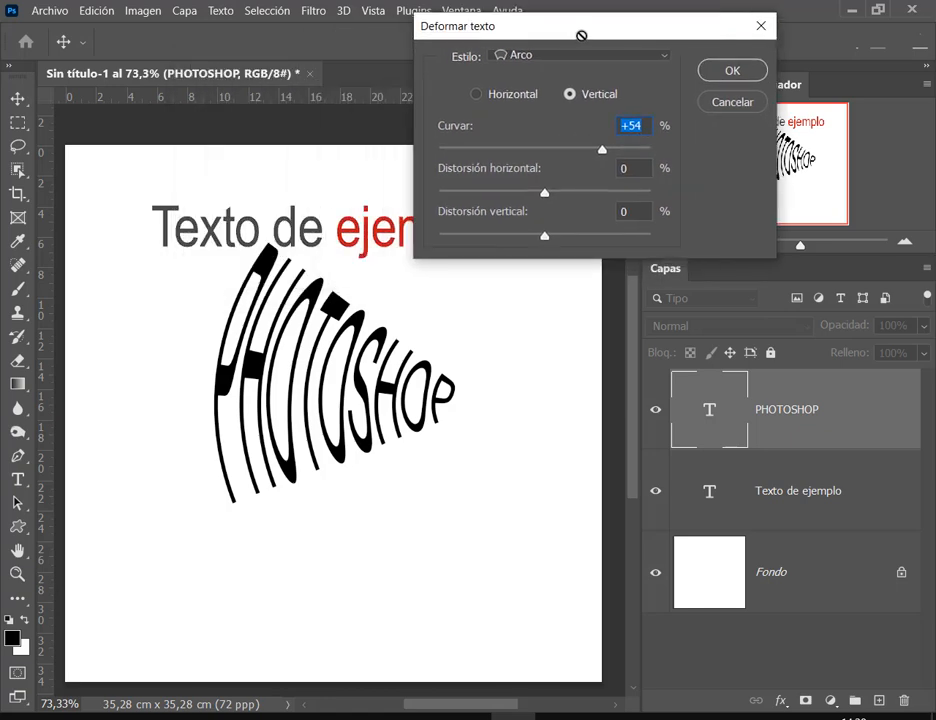
click(560, 150)
drag(551, 151, 457, 150)
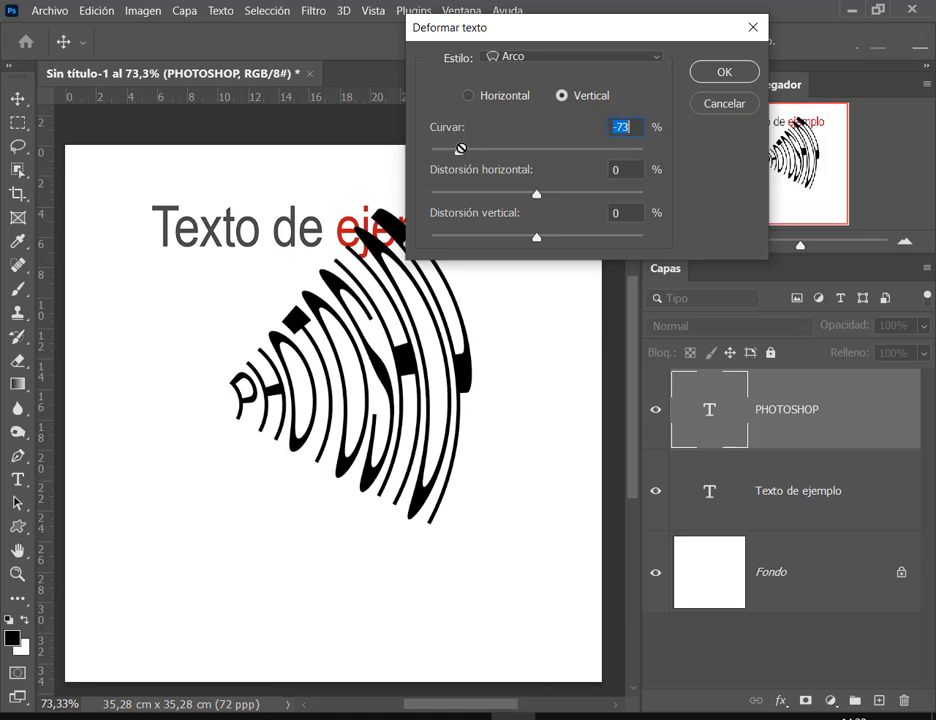
drag(475, 29, 568, 32)
drag(669, 19, 732, 60)
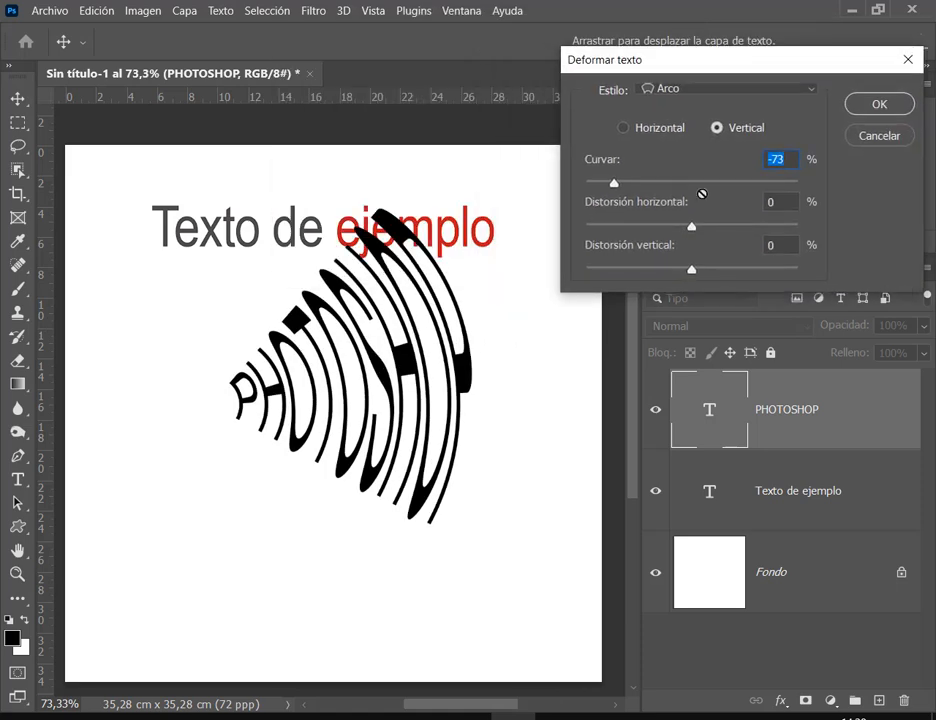
click(678, 185)
click(674, 182)
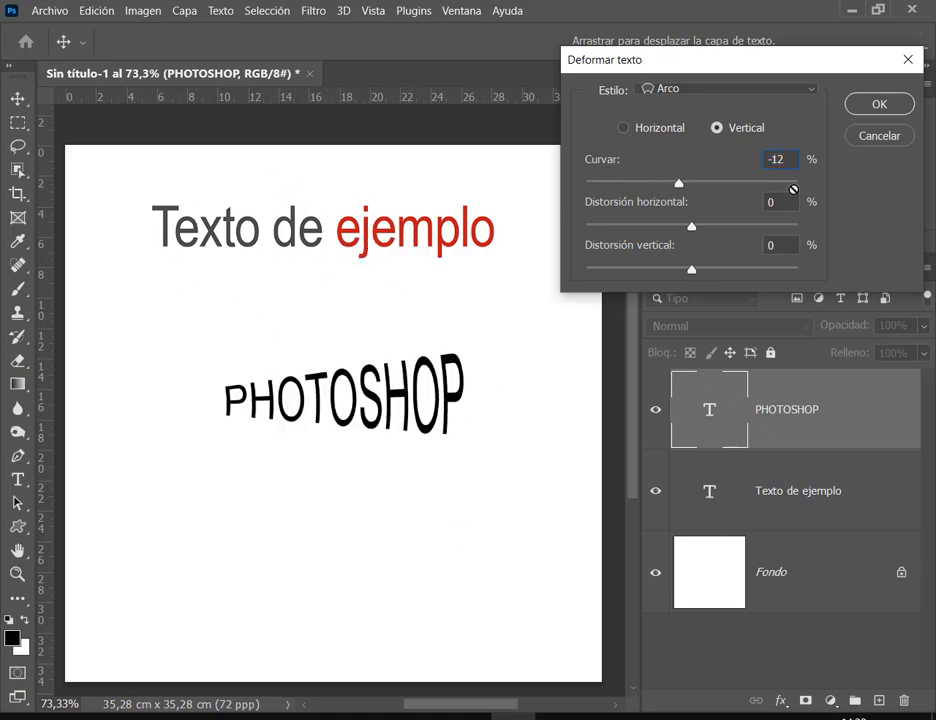
click(692, 182)
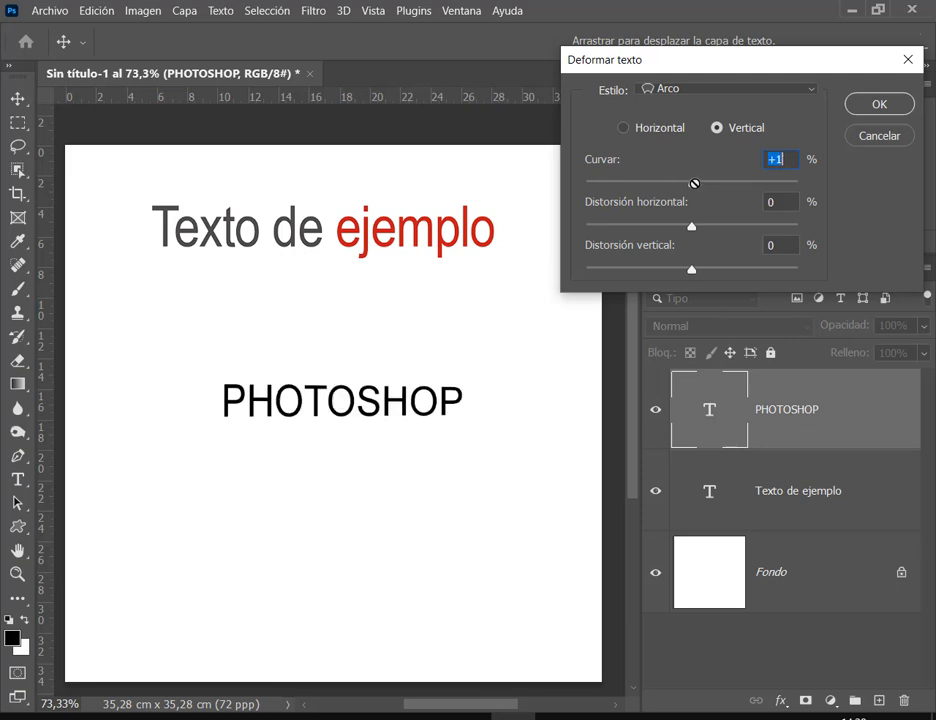
Step: Return the arc warp to horizontal orientation and try bends of -35% and +32%
click(660, 122)
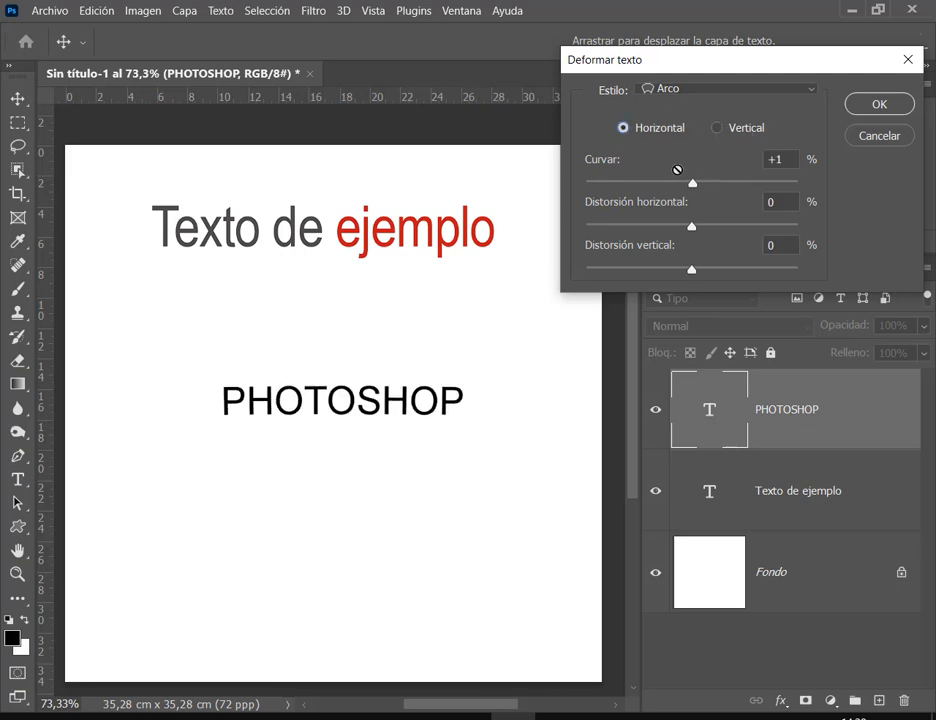
click(654, 183)
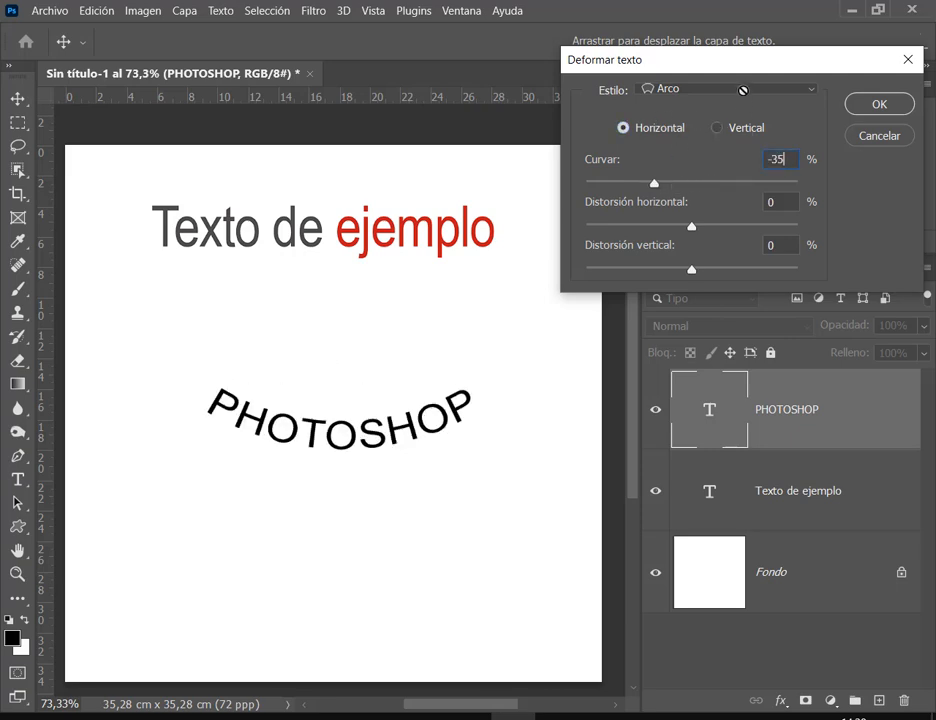
click(723, 182)
Step: Try the Arco inferior warp style on "PHOTOSHOP" with a bend of +47%
click(738, 88)
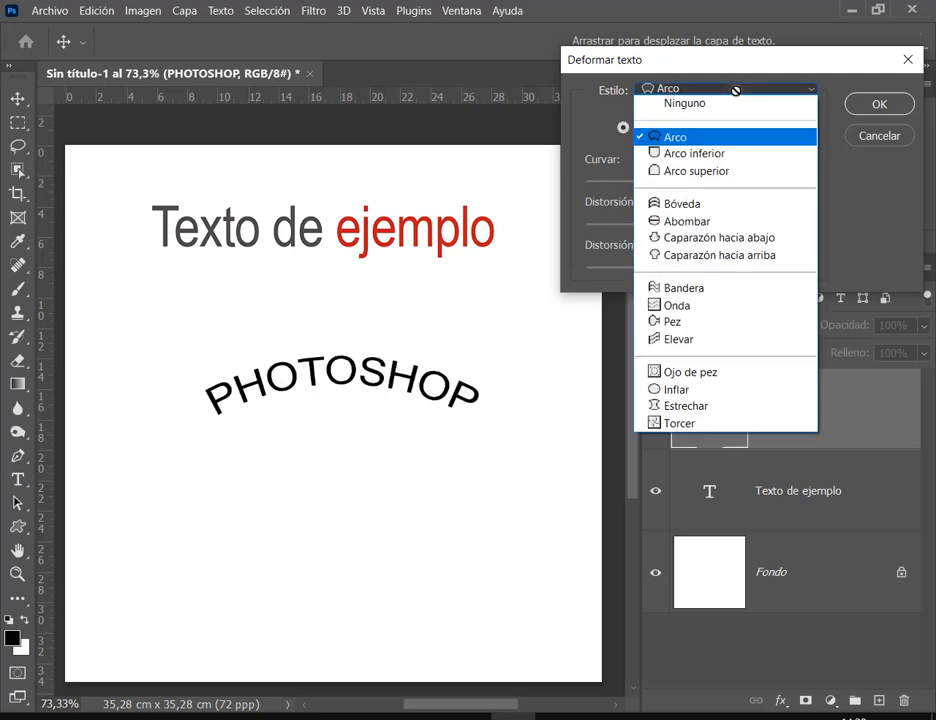
click(717, 155)
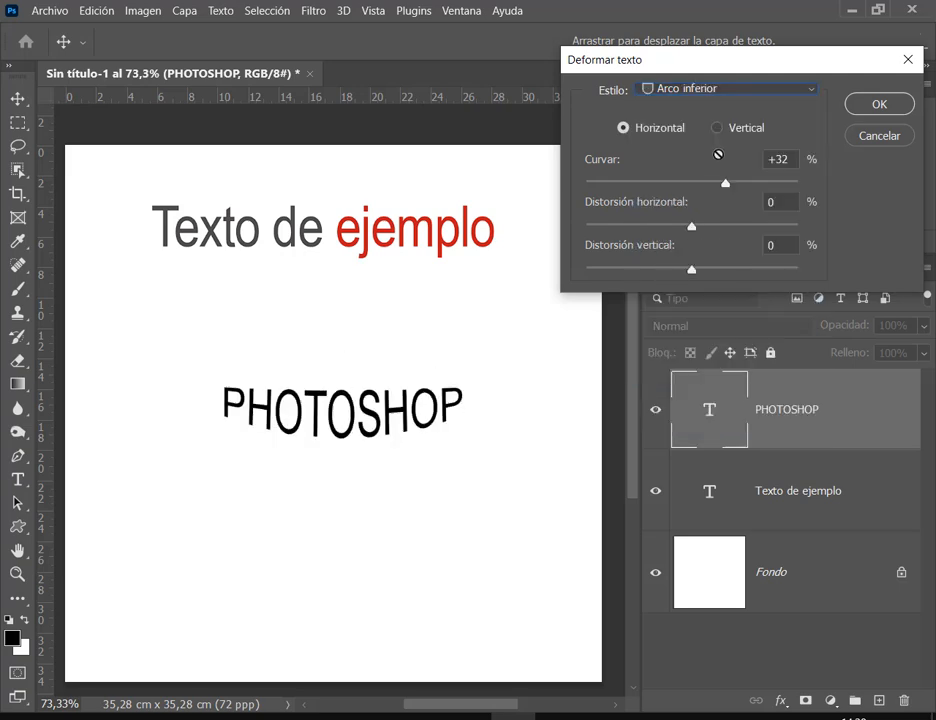
click(744, 183)
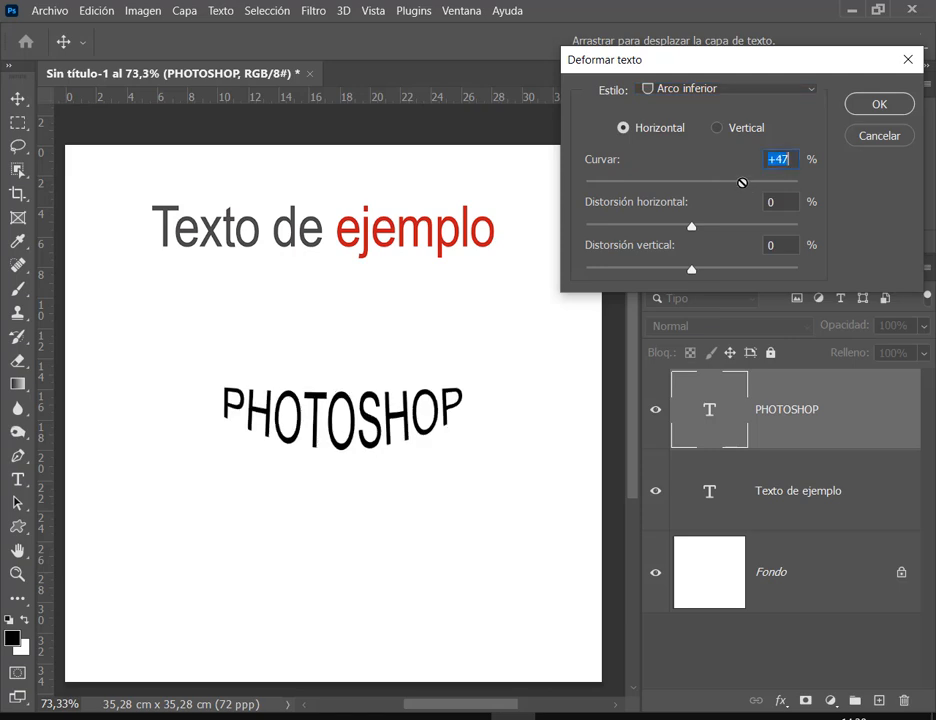
Step: Try the Arco superior and Bóveda warp styles on the "PHOTOSHOP" text
click(714, 88)
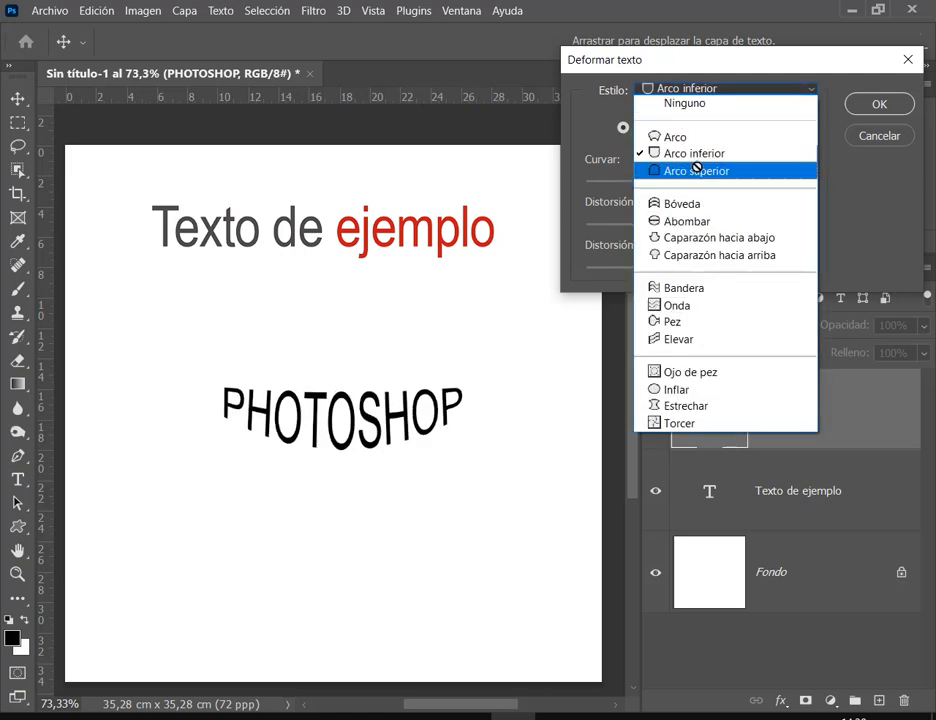
click(706, 167)
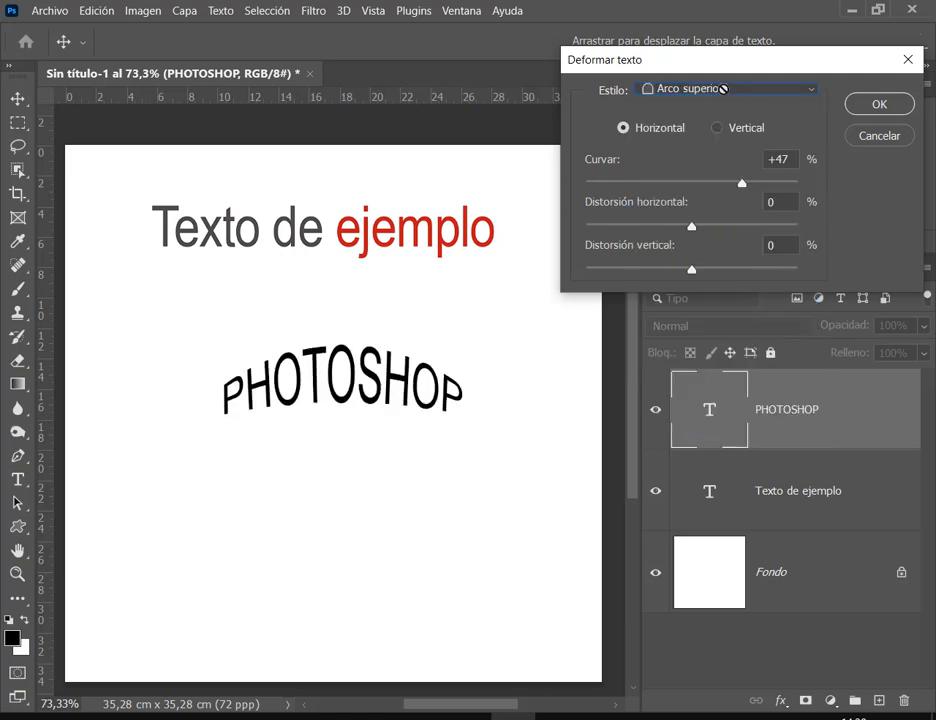
click(722, 88)
click(724, 198)
Step: Try the Abombar warp style on "PHOTOSHOP" with negative and positive bends, ending at +66%
click(711, 90)
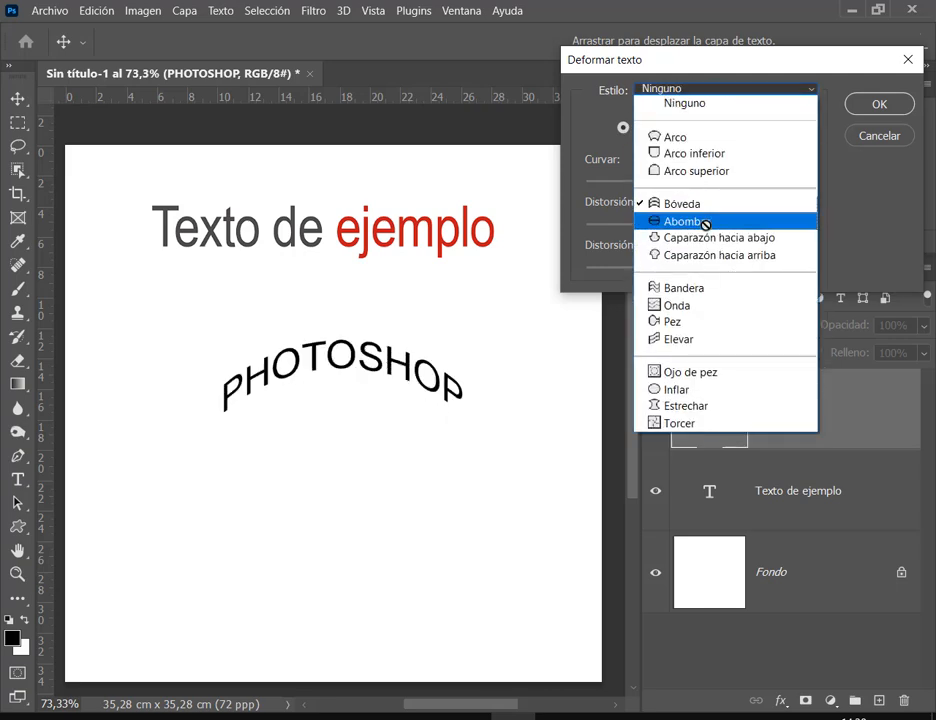
click(706, 219)
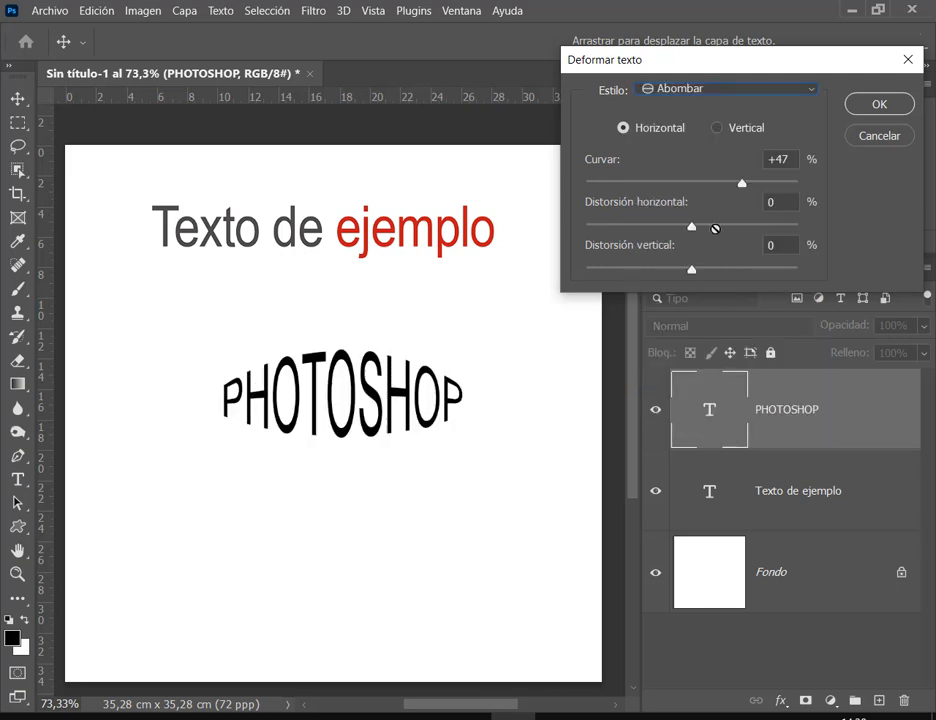
click(642, 181)
drag(645, 181, 761, 186)
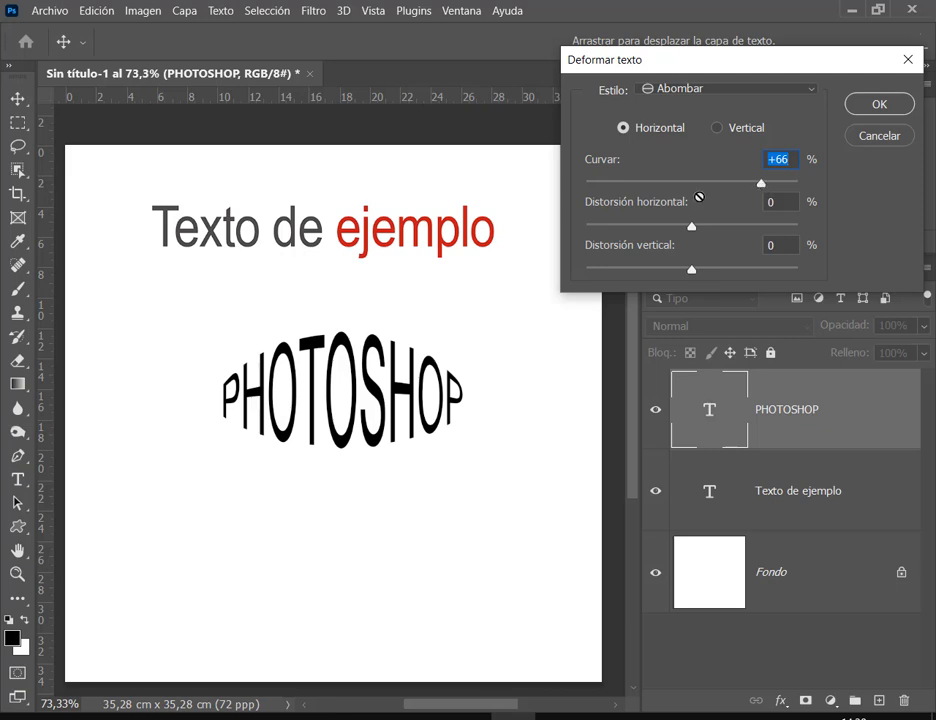
Step: Try the Caparazón hacia abajo warp style on "PHOTOSHOP" with bends of -68%, -7% and +65%
click(756, 90)
click(688, 237)
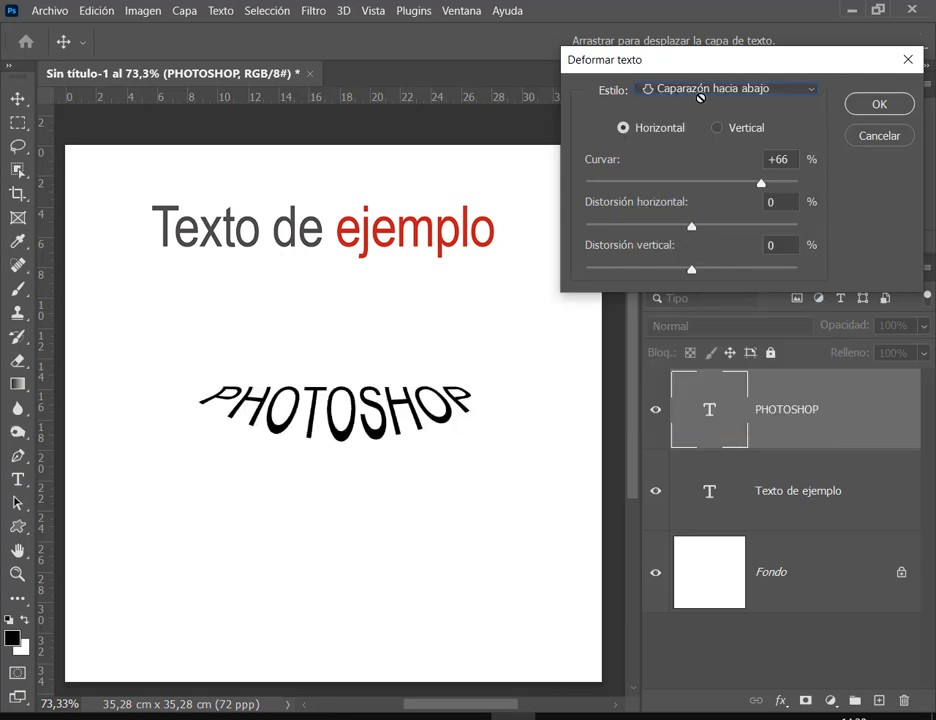
click(619, 182)
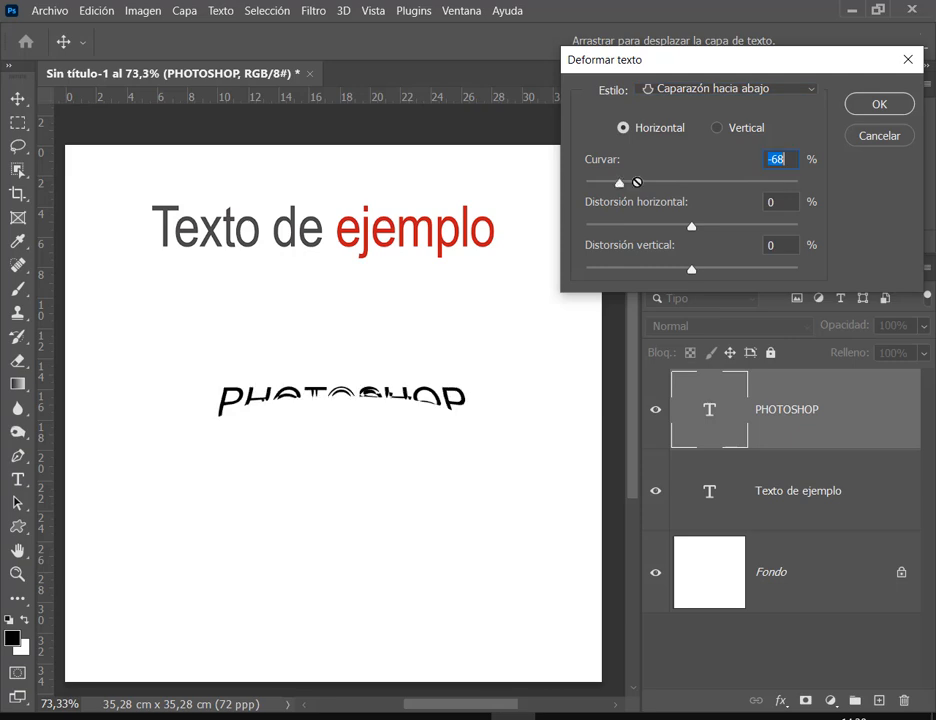
click(684, 183)
click(748, 183)
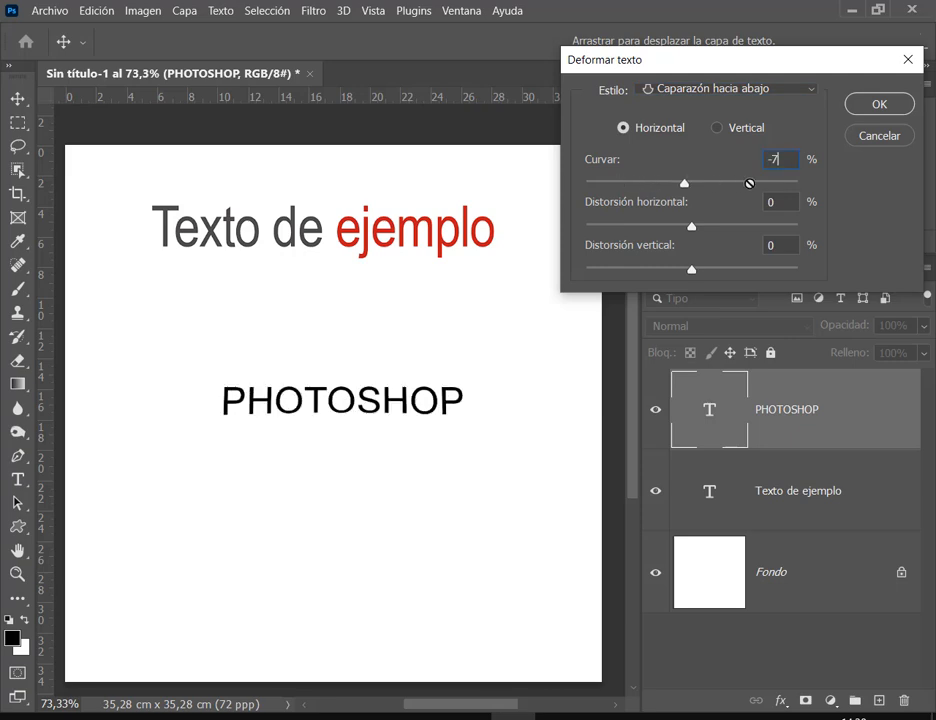
click(761, 182)
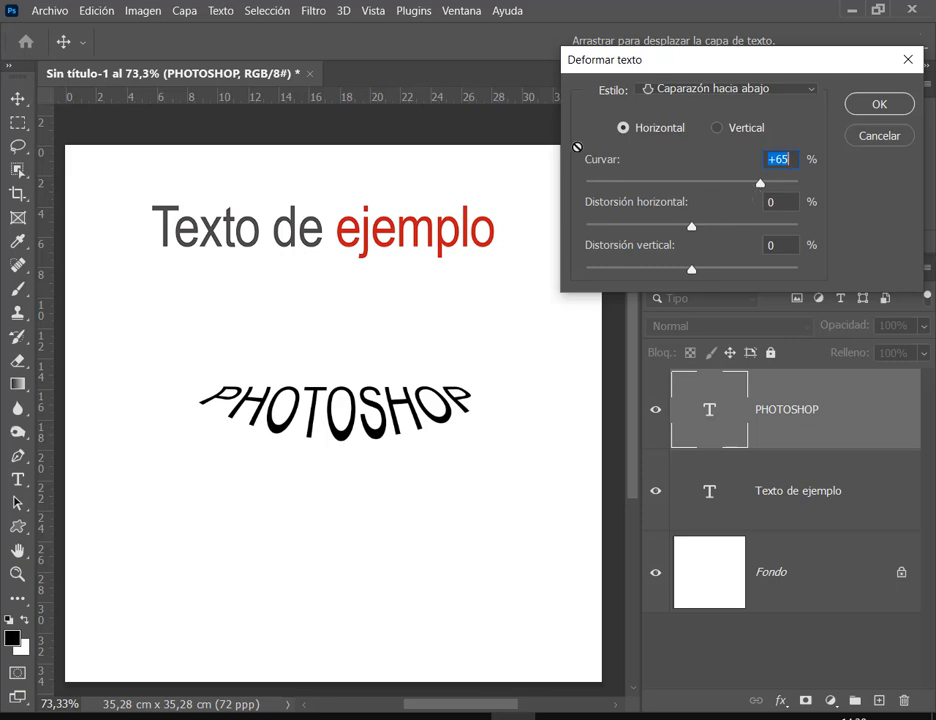
Step: Try the Bandera warp style on the "PHOTOSHOP" text with a bend of +87%
click(708, 85)
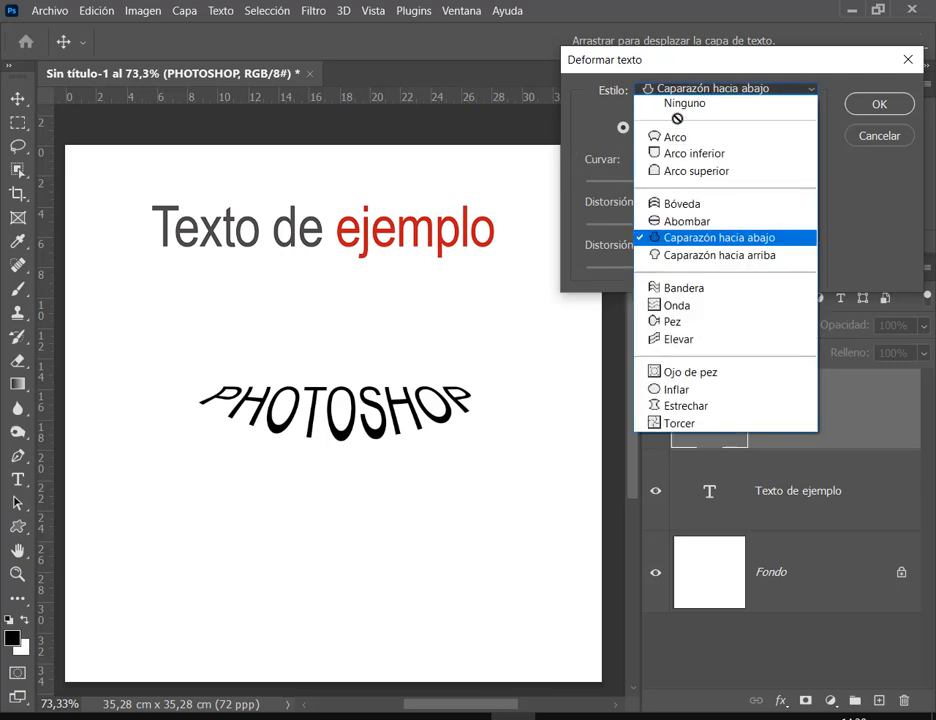
click(698, 285)
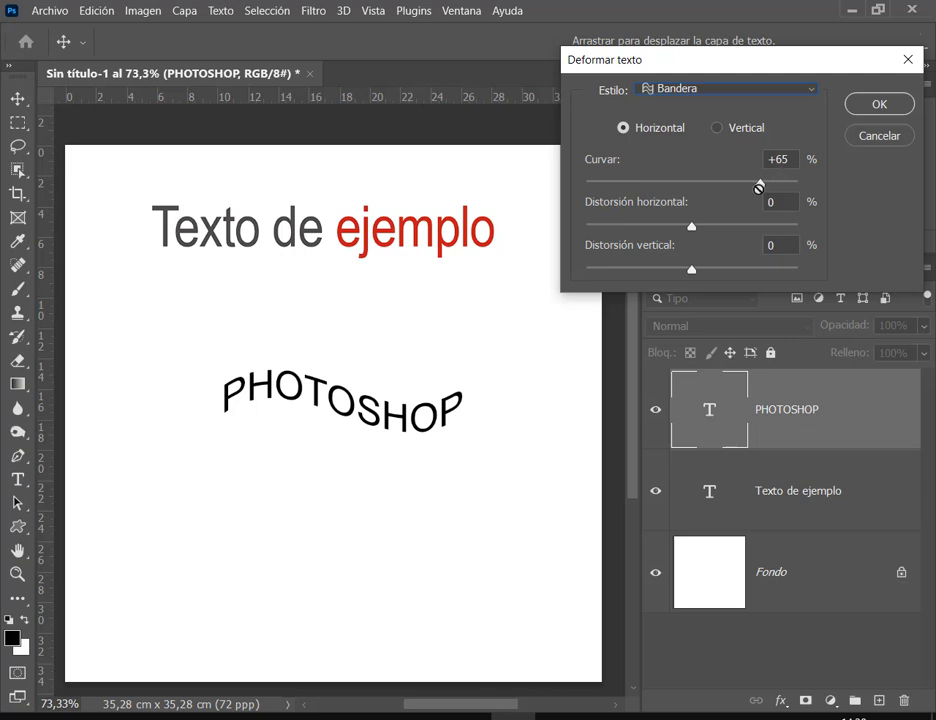
drag(757, 185, 760, 183)
click(784, 183)
click(790, 163)
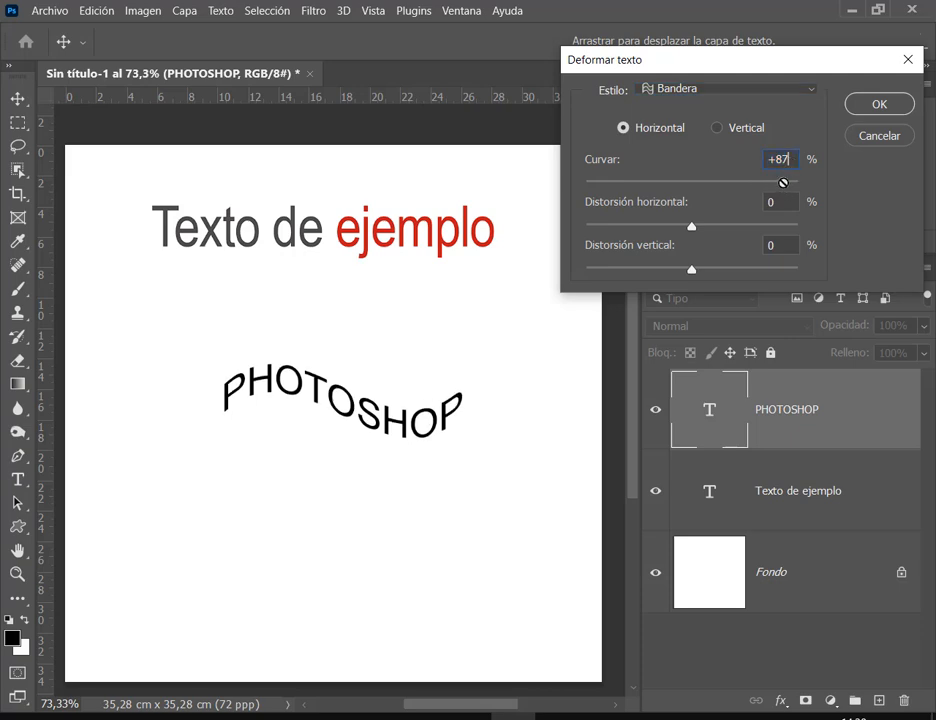
Step: Try horizontal distortions of +50%, +80% and a negative value on the flag warp, and discard the text warp
drag(694, 225, 745, 225)
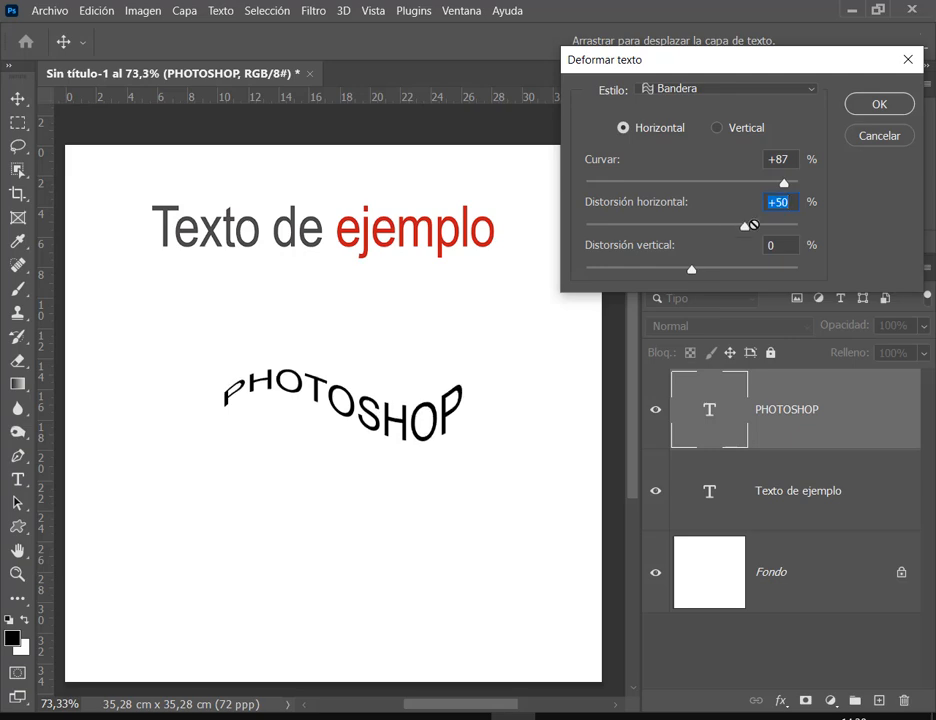
click(787, 226)
click(778, 226)
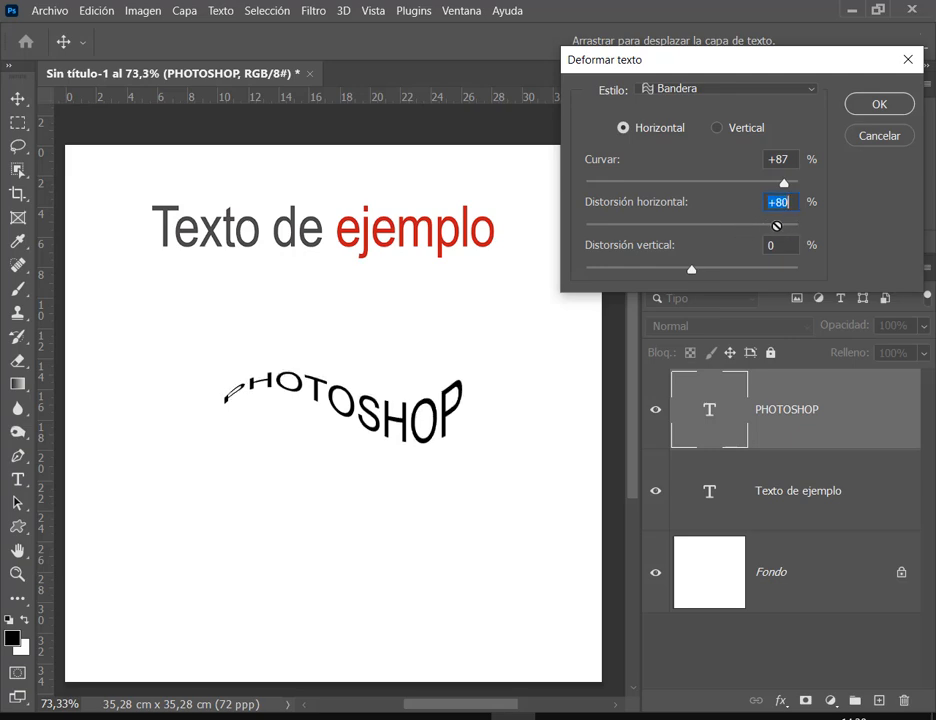
click(603, 224)
click(867, 137)
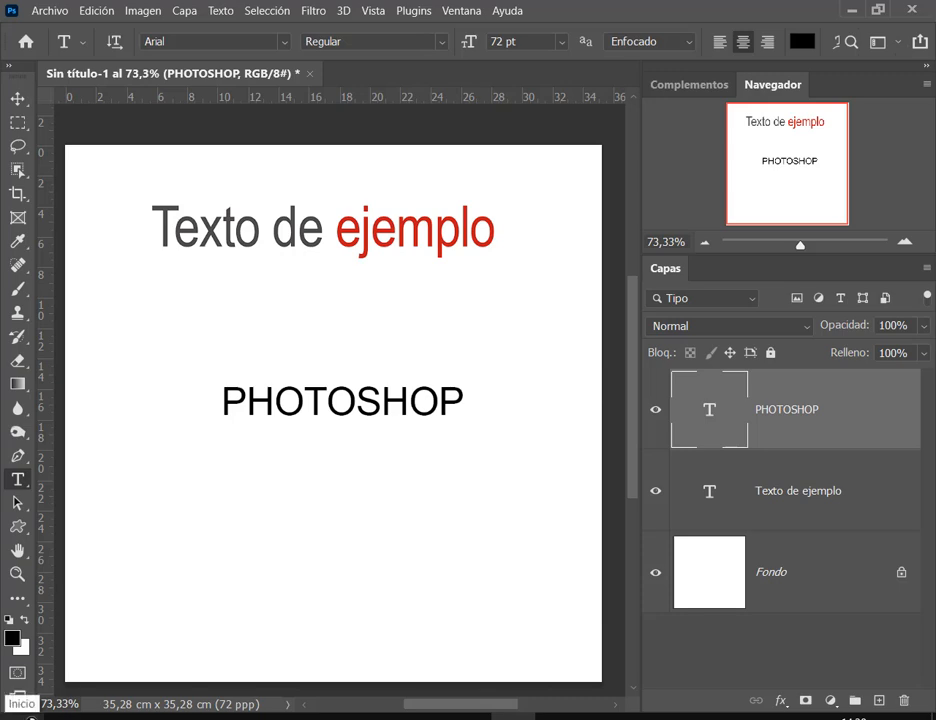
Step: Try the Pez warp style on "PHOTOSHOP" with a +78% bend, varying the horizontal distortion from +61% down to +1%
click(838, 36)
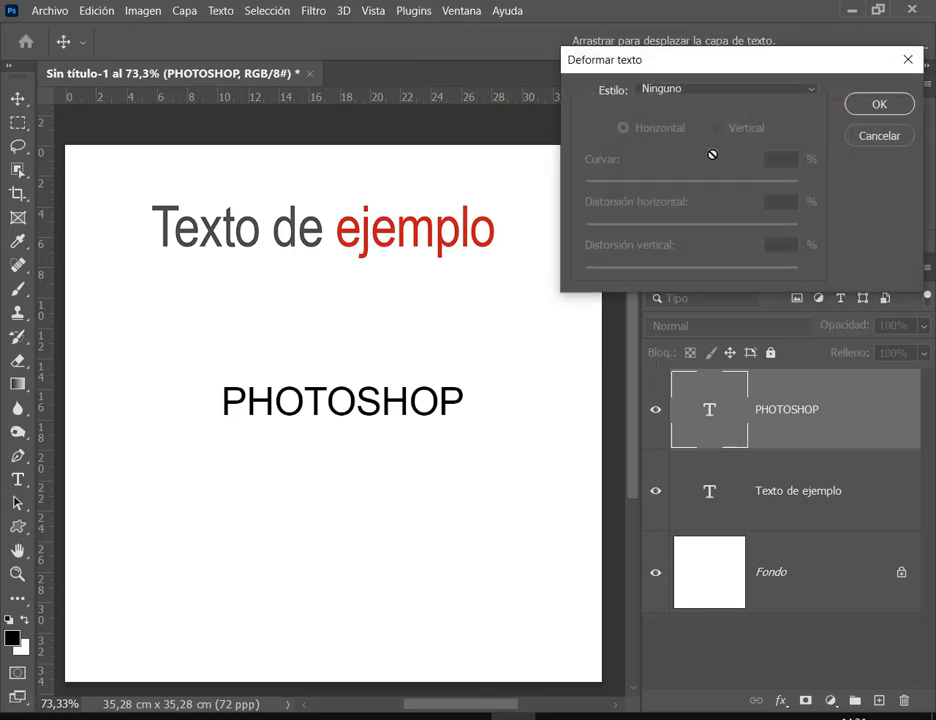
click(699, 92)
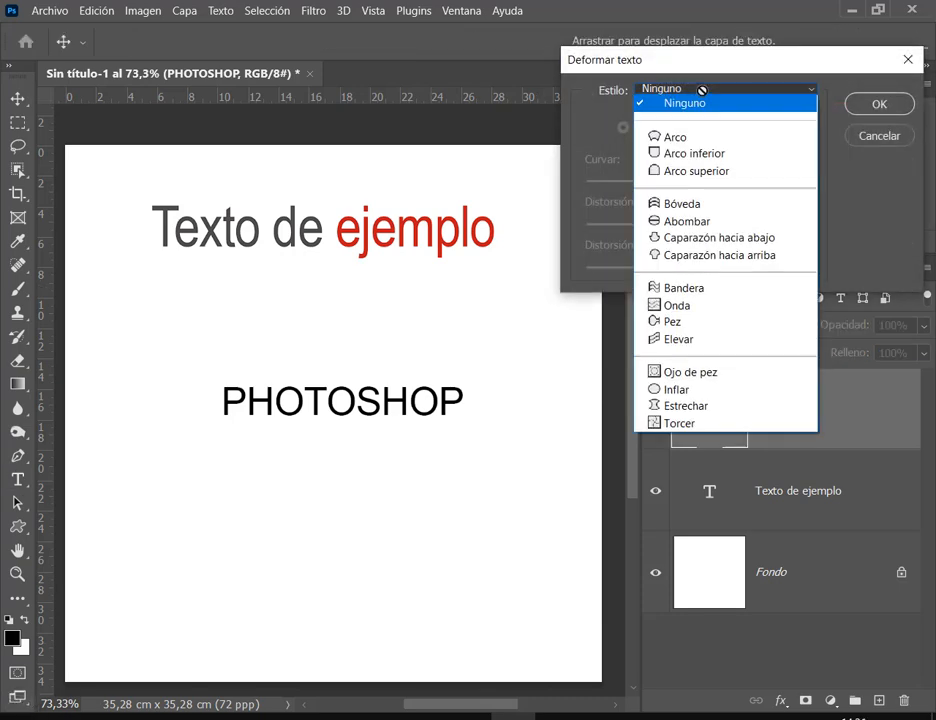
click(686, 323)
click(775, 183)
click(718, 224)
click(756, 224)
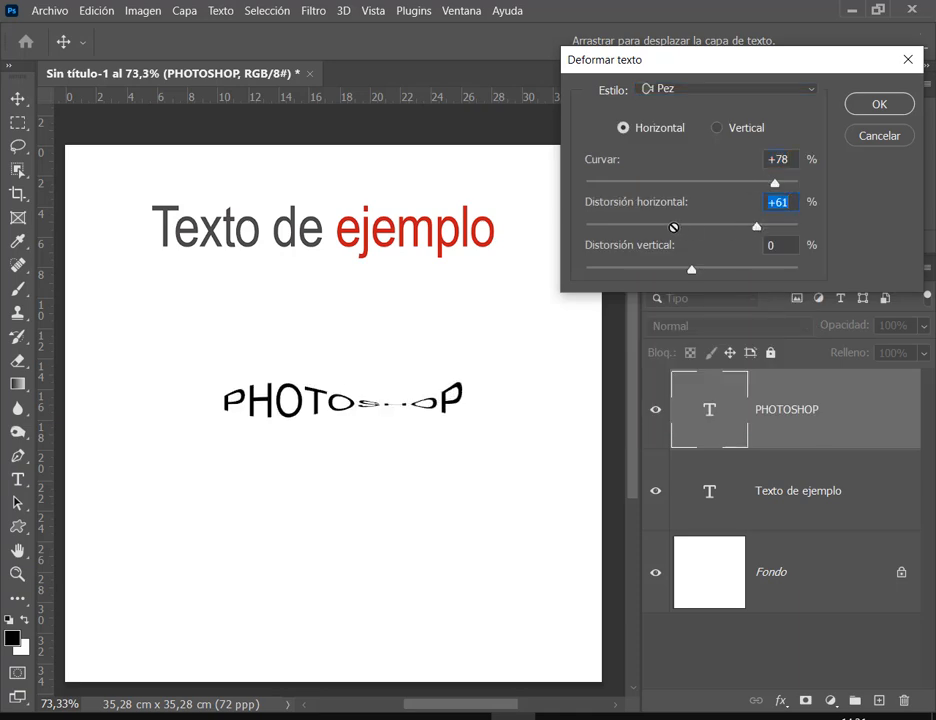
click(700, 224)
click(725, 224)
click(694, 224)
Step: Try the Bandera warp style with a bend of -78% and a horizontal distortion of +91%
click(773, 88)
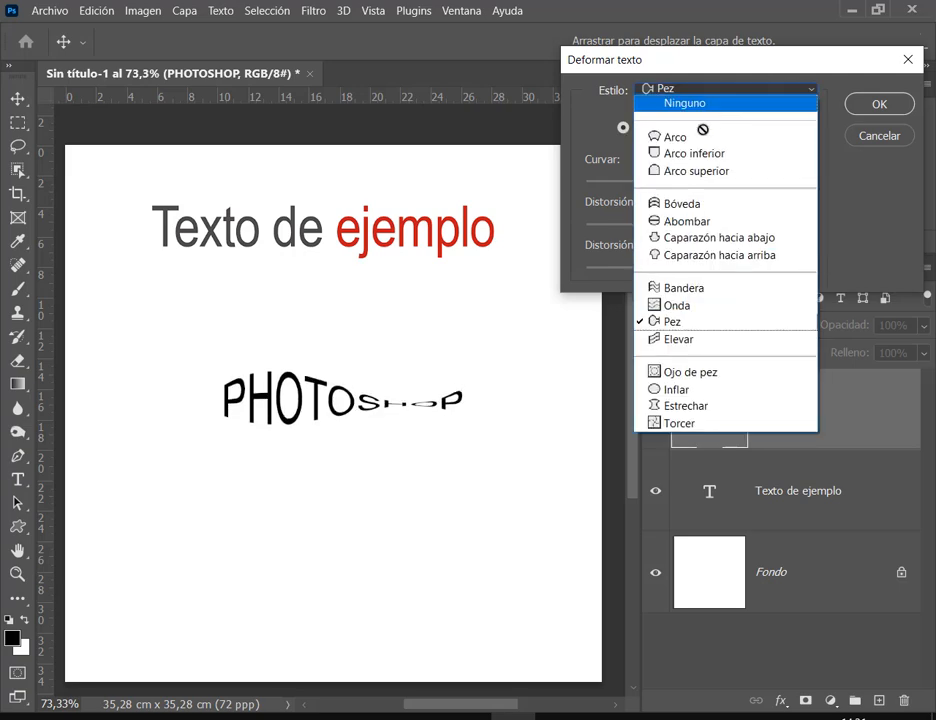
click(705, 292)
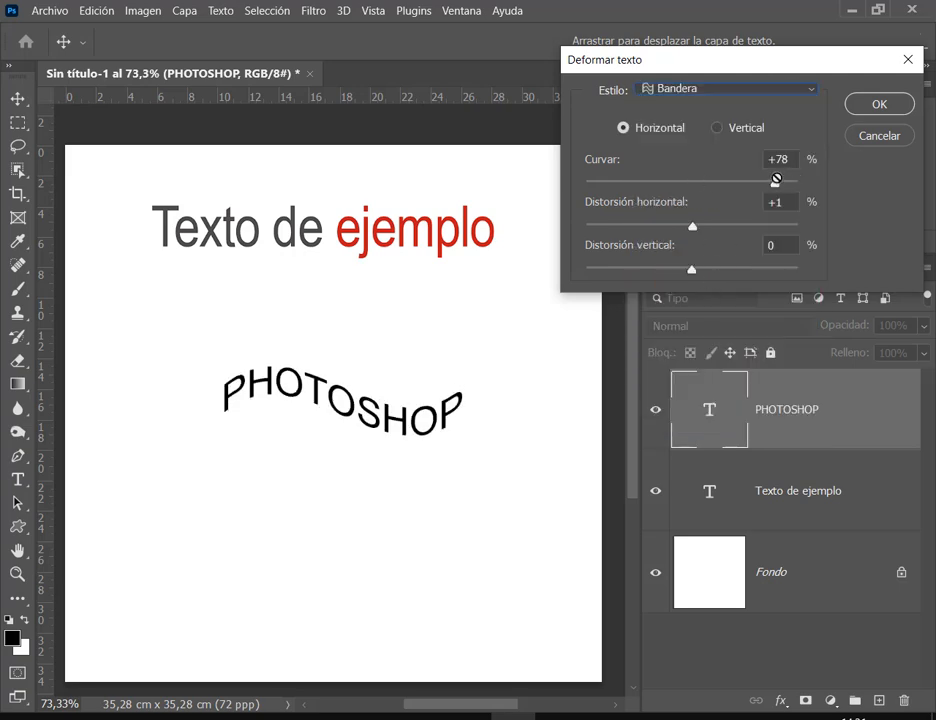
drag(773, 183, 609, 184)
drag(694, 226, 779, 229)
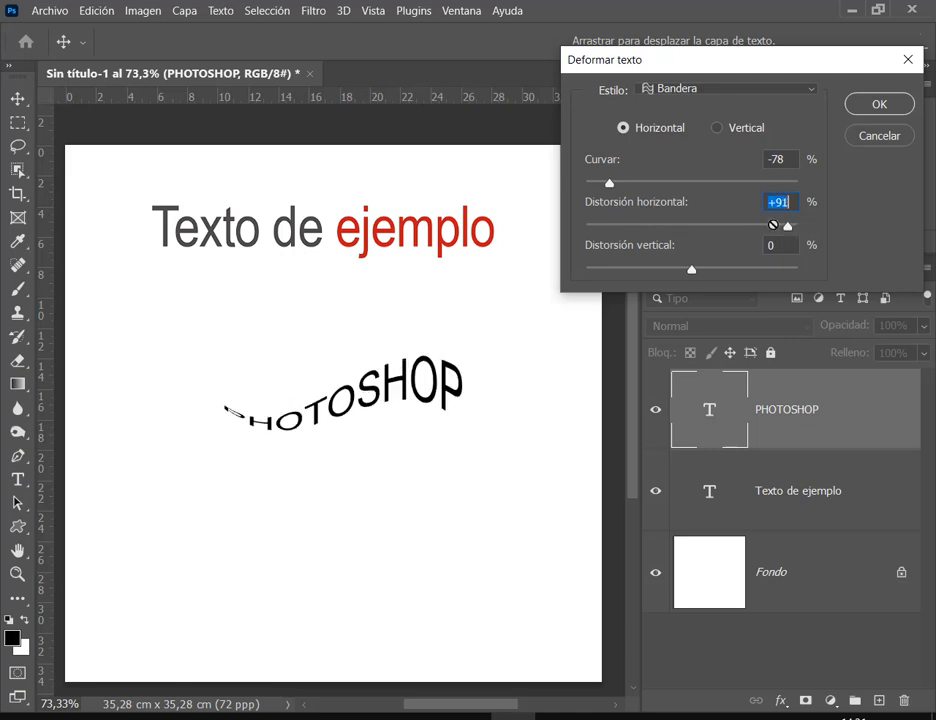
Step: Switch the text warp back to the Pez style and try a bend of -31%
click(727, 90)
click(710, 323)
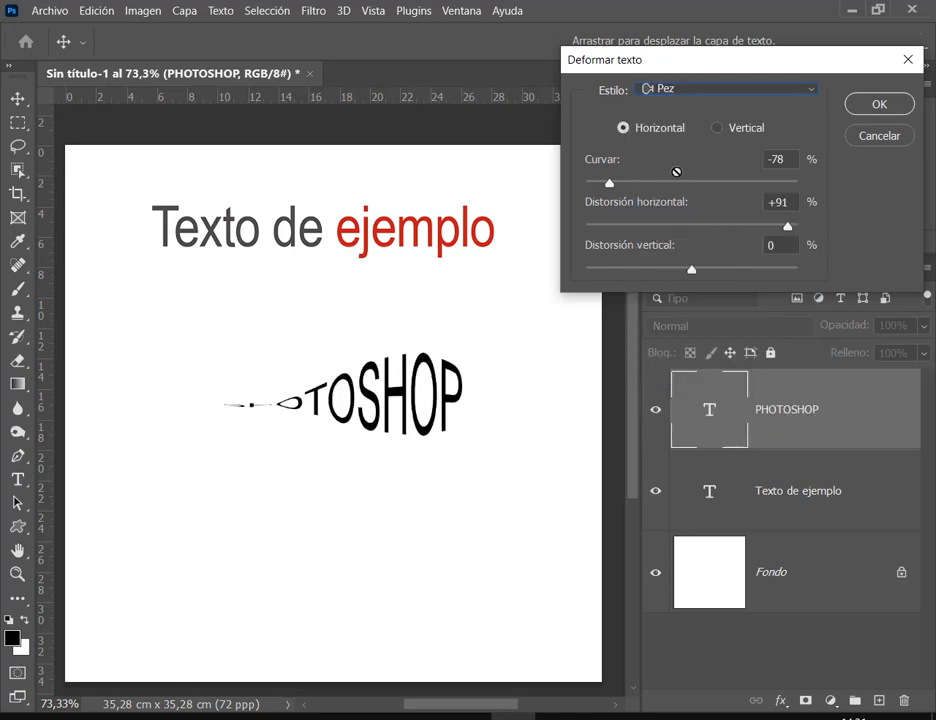
drag(625, 185, 660, 184)
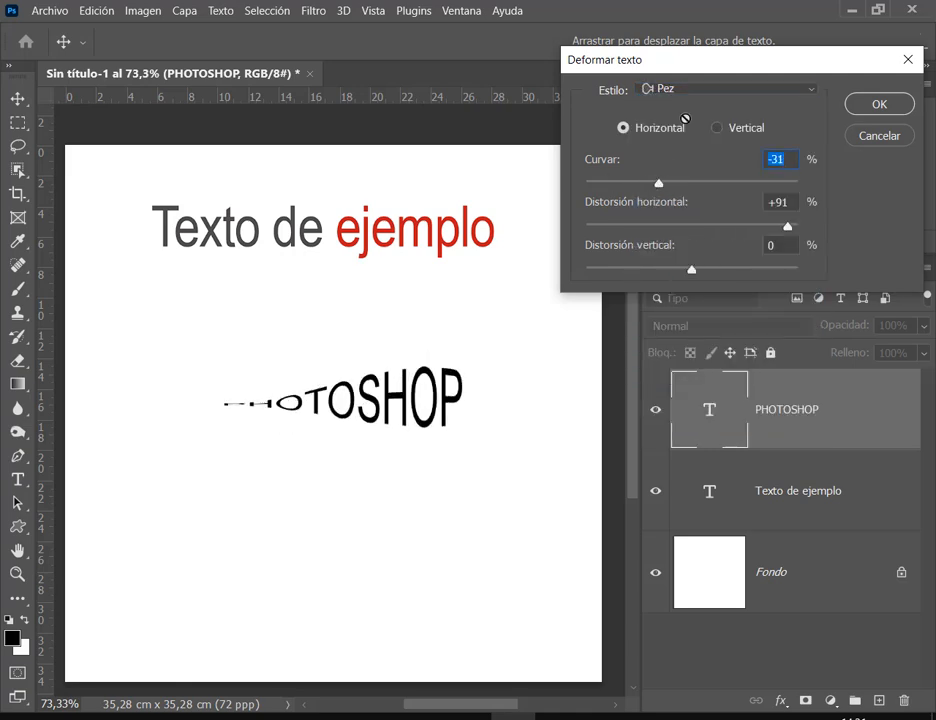
Step: Try the Elevar warp style with a +71% bend and +4% horizontal distortion, and preview the Ojo de pez style
click(696, 89)
click(684, 338)
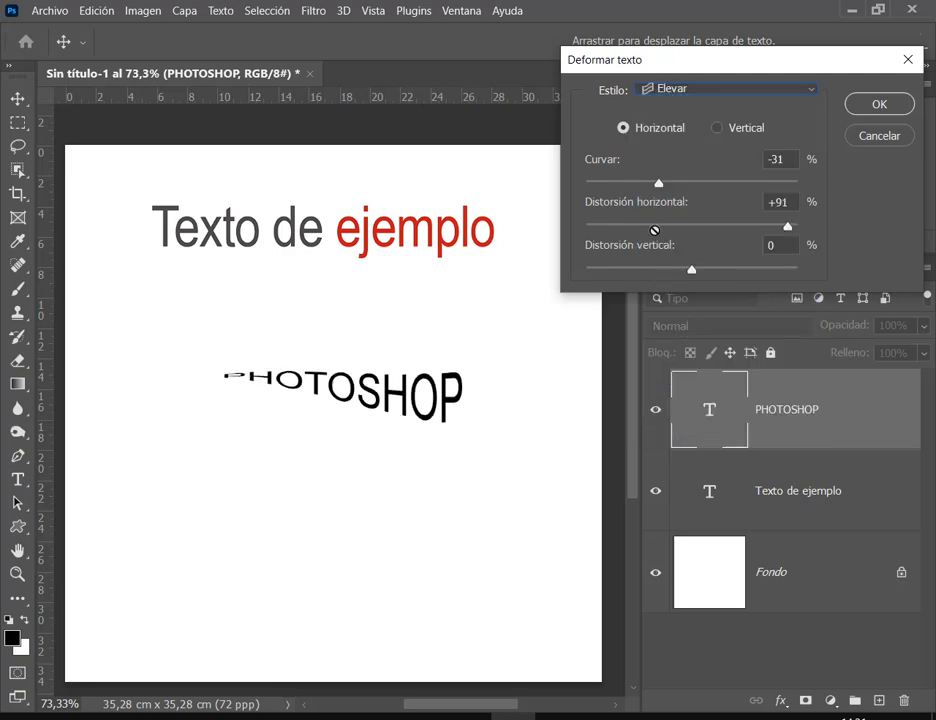
drag(657, 180, 767, 178)
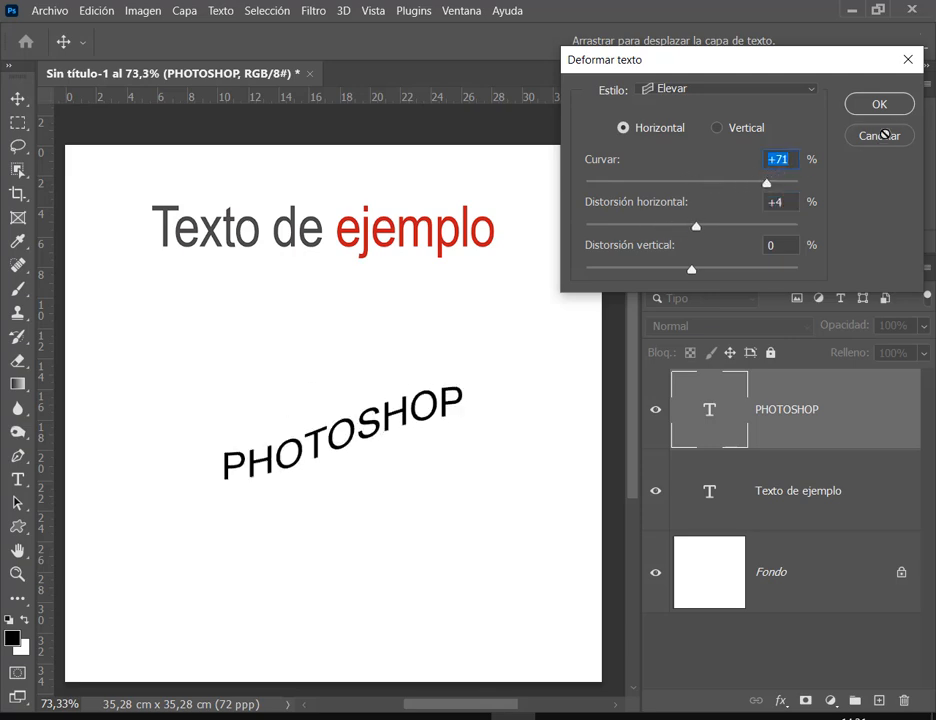
click(762, 88)
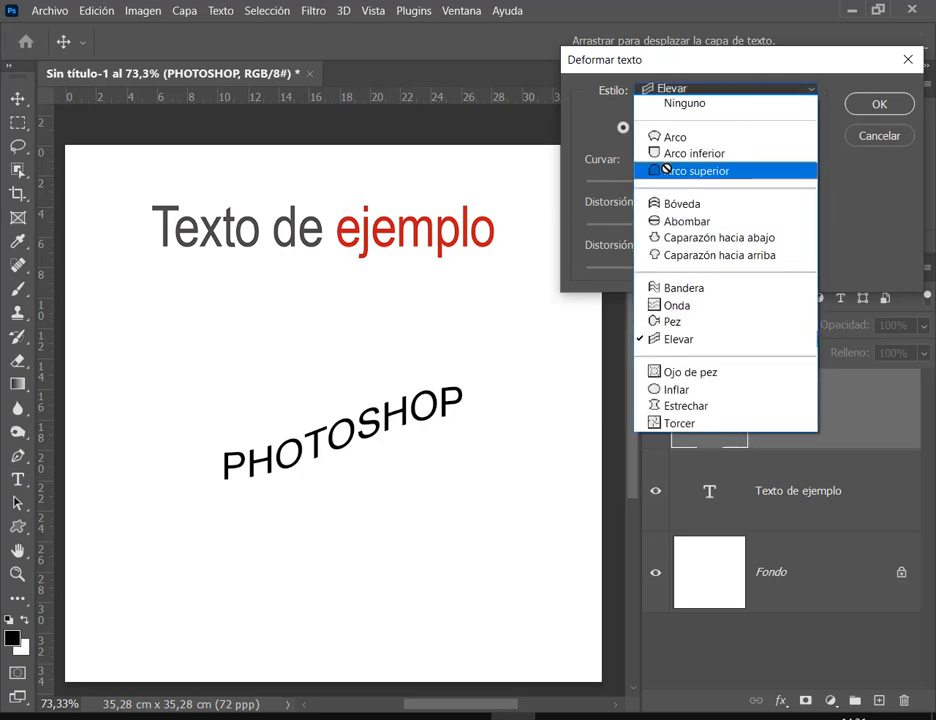
click(685, 374)
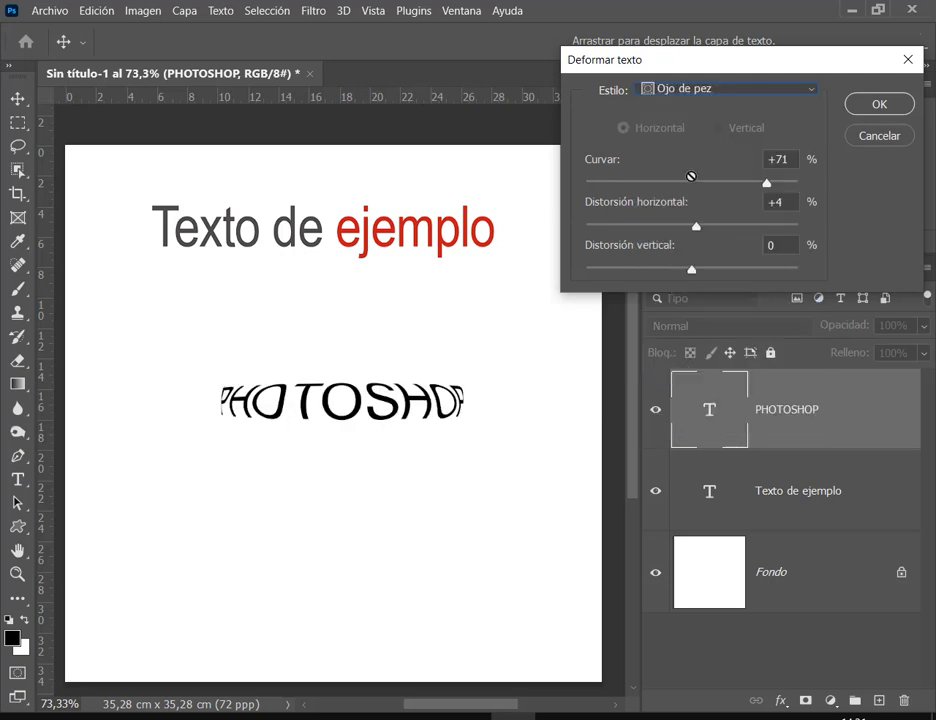
Step: Apply the Arco warp style to the "PHOTOSHOP" text with a bend of +39%
click(668, 88)
click(672, 126)
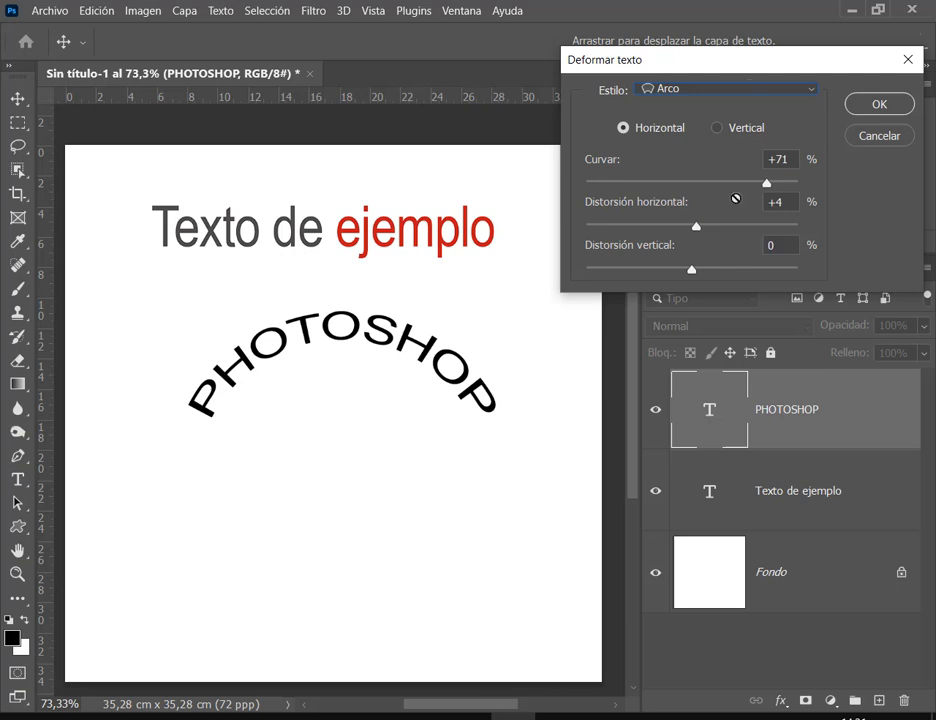
drag(768, 181, 732, 184)
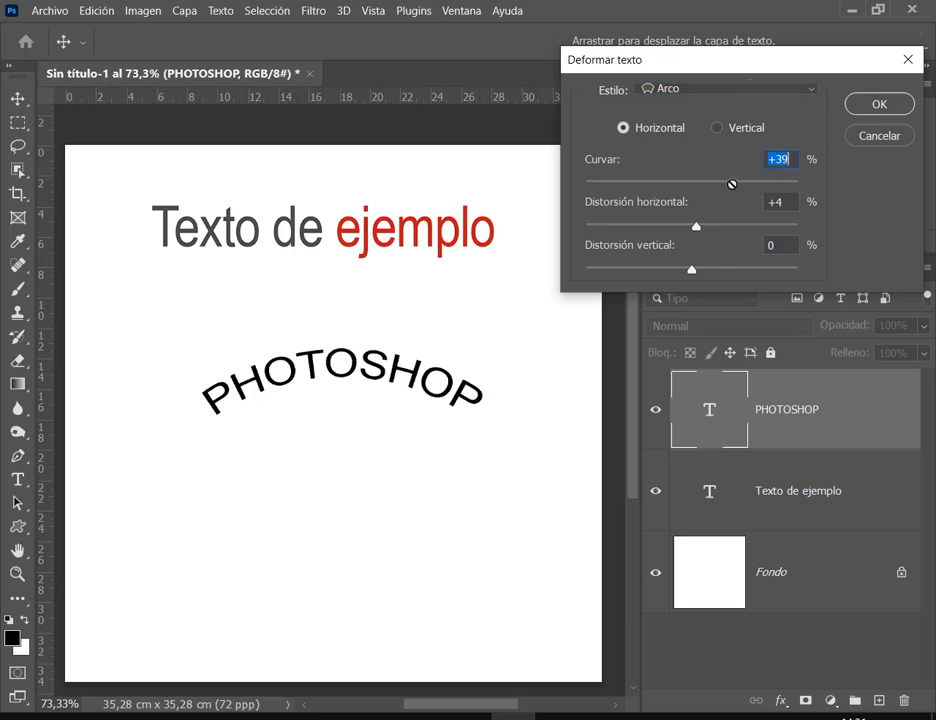
click(867, 103)
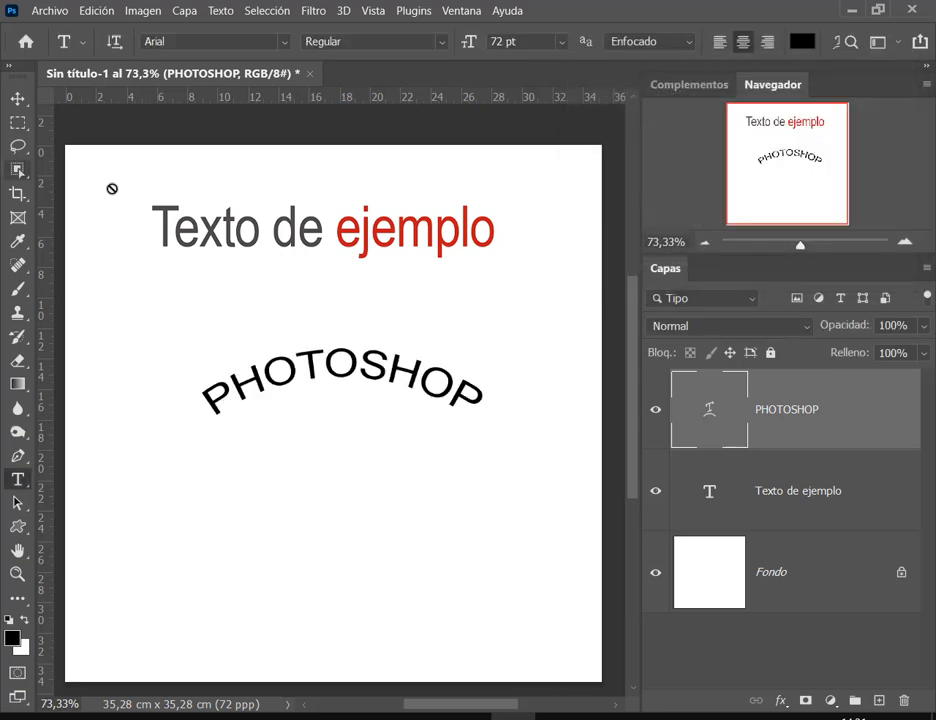
drag(698, 386, 729, 428)
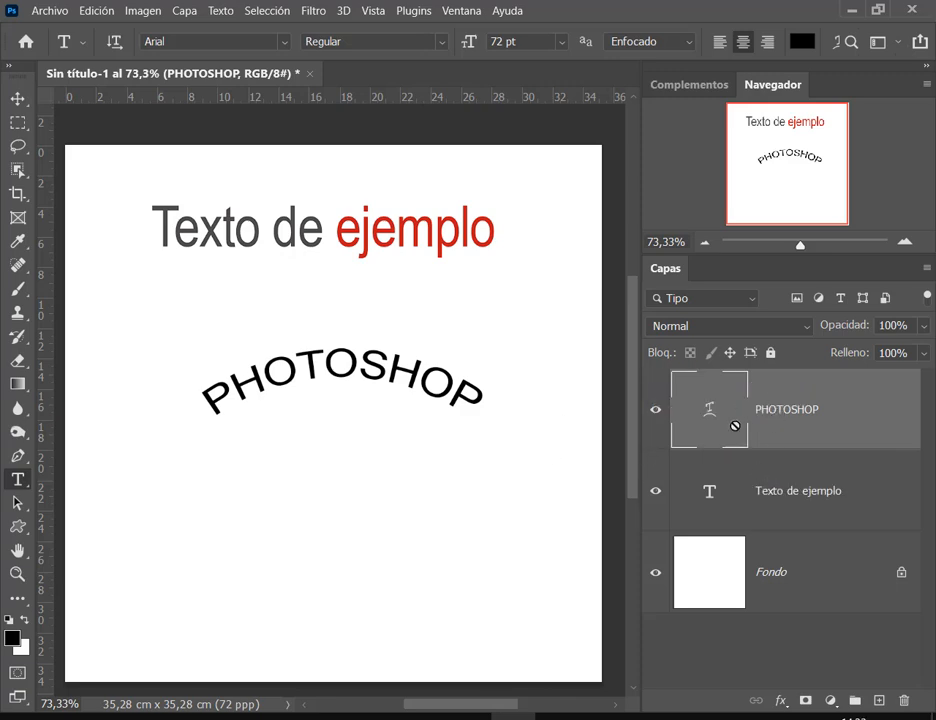
Step: Remove the warp from the "PHOTOSHOP" text by setting its warp style to Ninguno
click(834, 42)
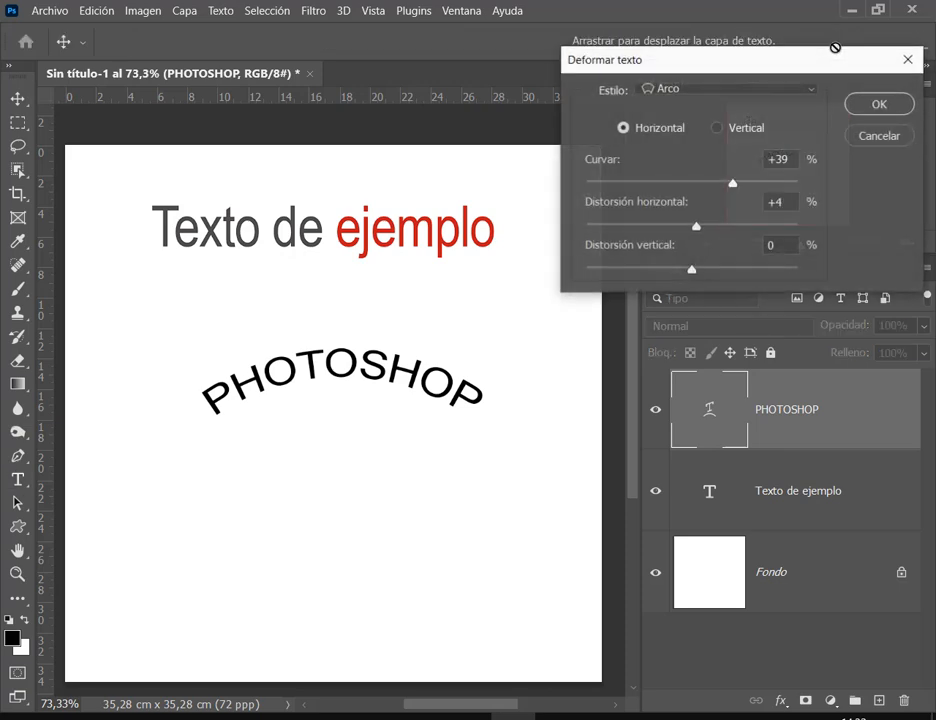
click(735, 87)
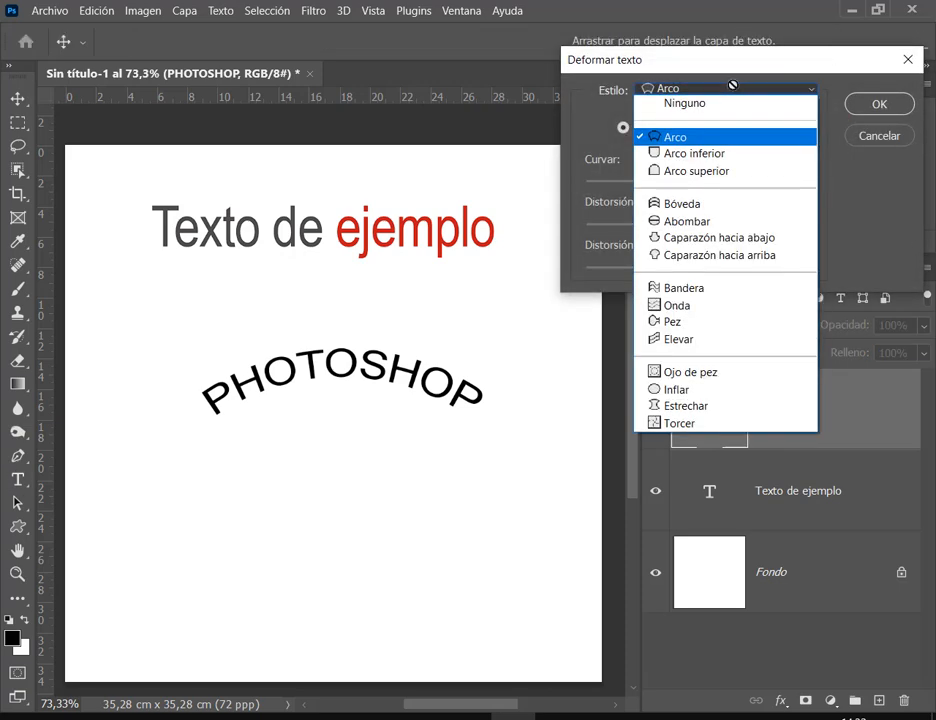
click(700, 91)
click(700, 91)
click(698, 101)
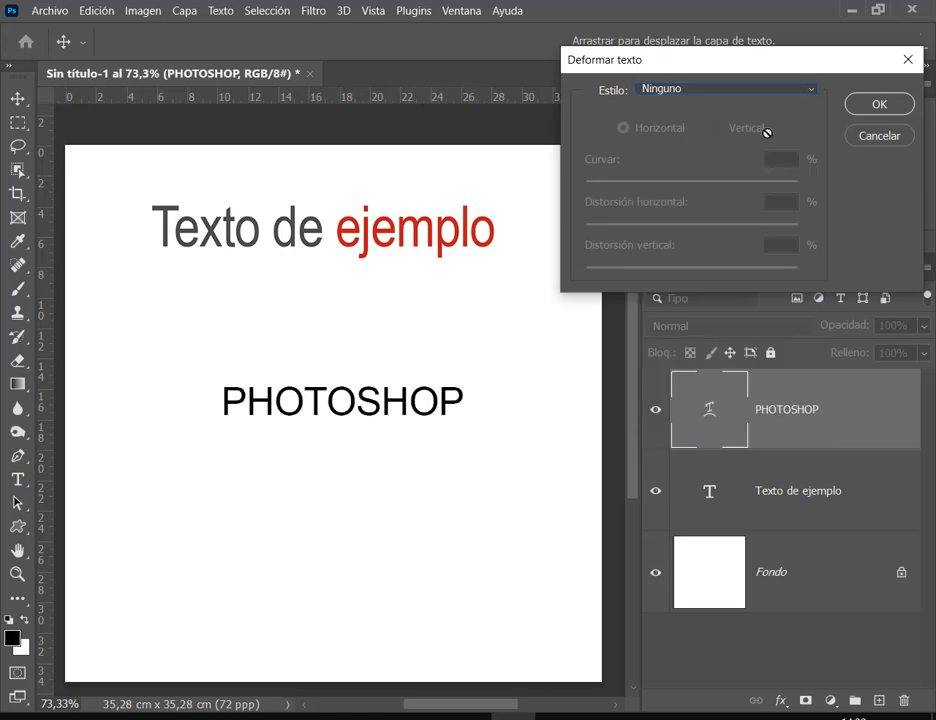
click(875, 103)
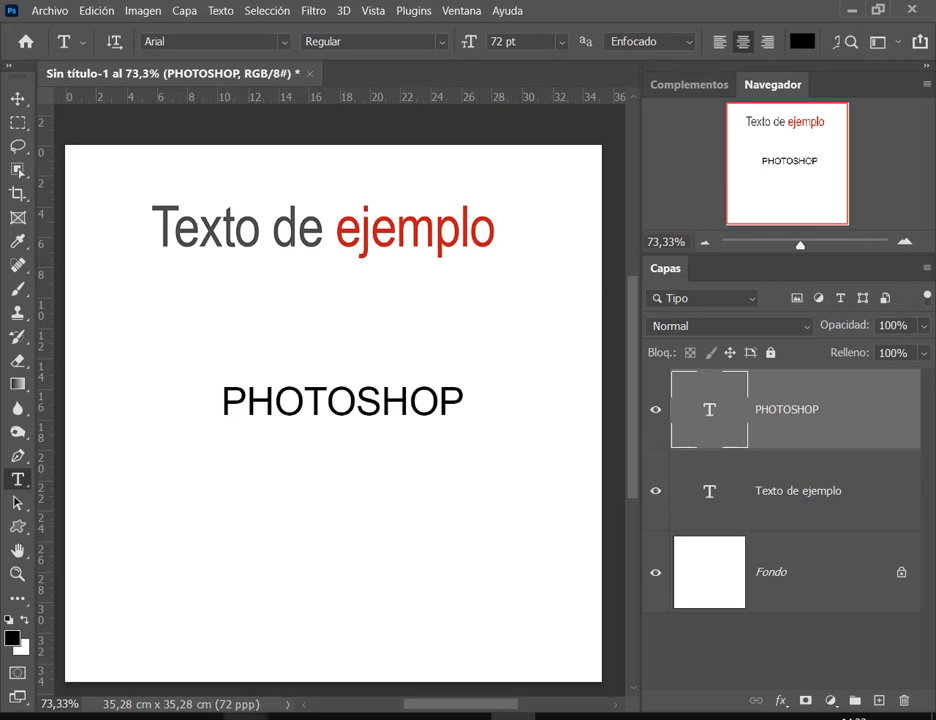
Step: Switch to the Google Meet call in the browser to check the chat messages, and return to Photoshop
mouse_move(245, 718)
click(151, 656)
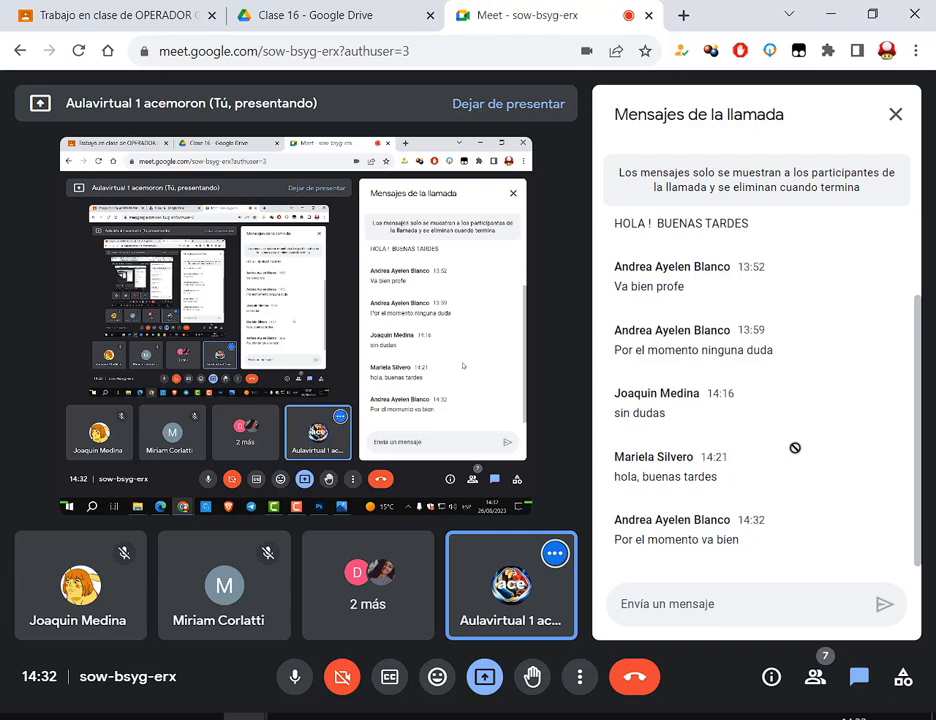
click(515, 717)
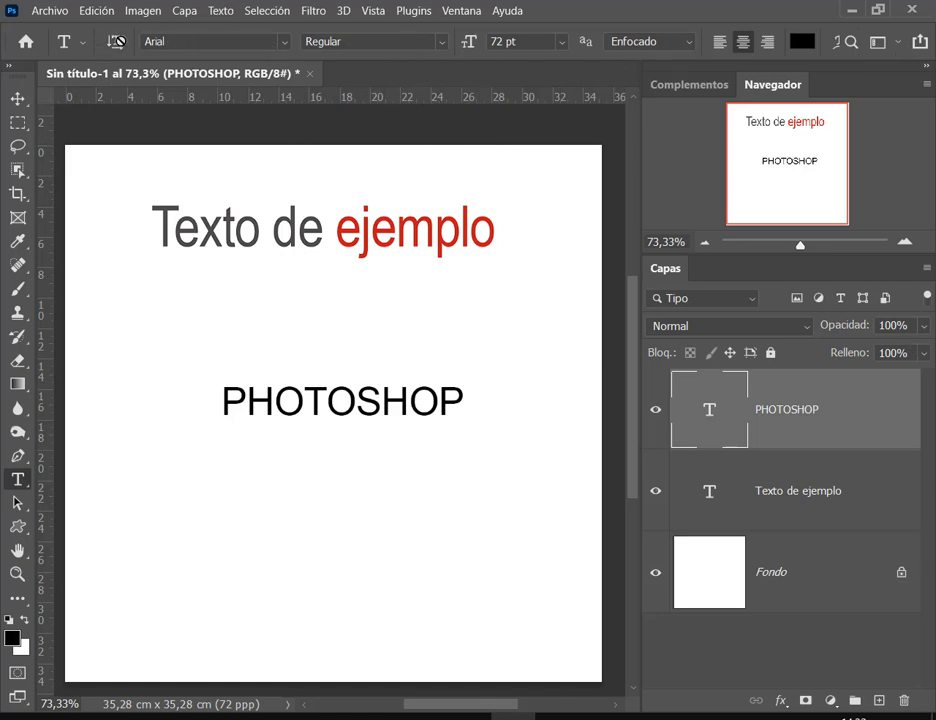
Step: Toggle the "PHOTOSHOP" text between vertical and horizontal orientation, leaving it vertical
click(115, 41)
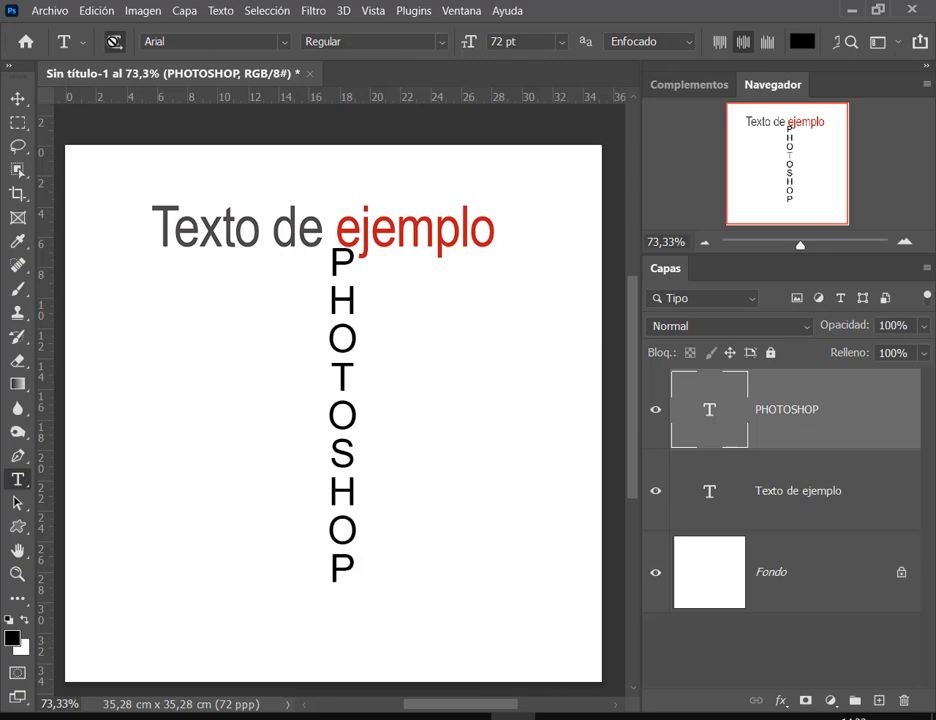
click(115, 41)
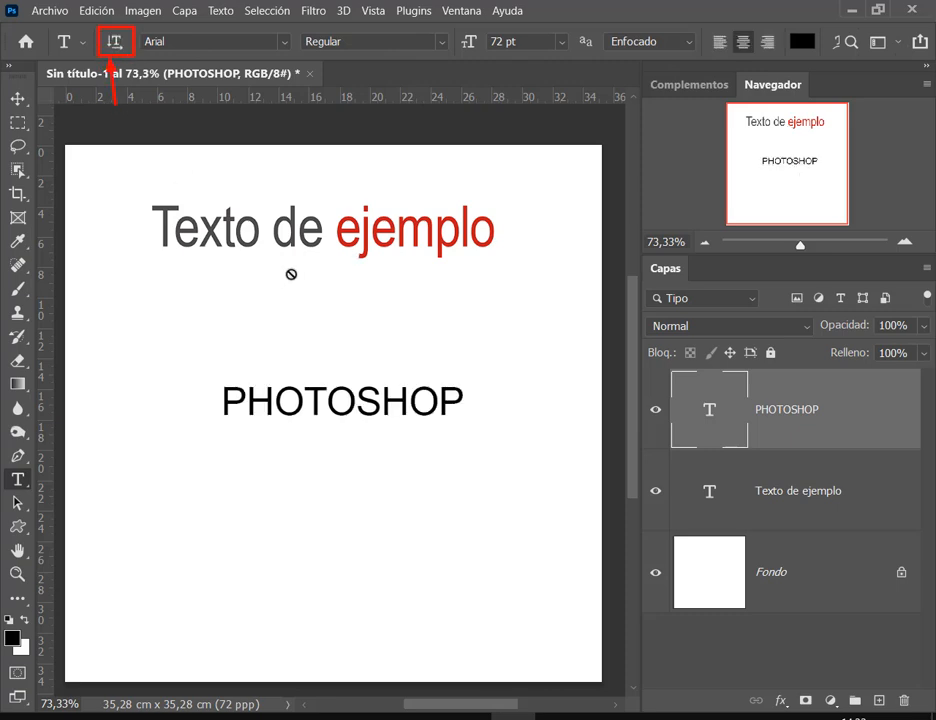
click(113, 42)
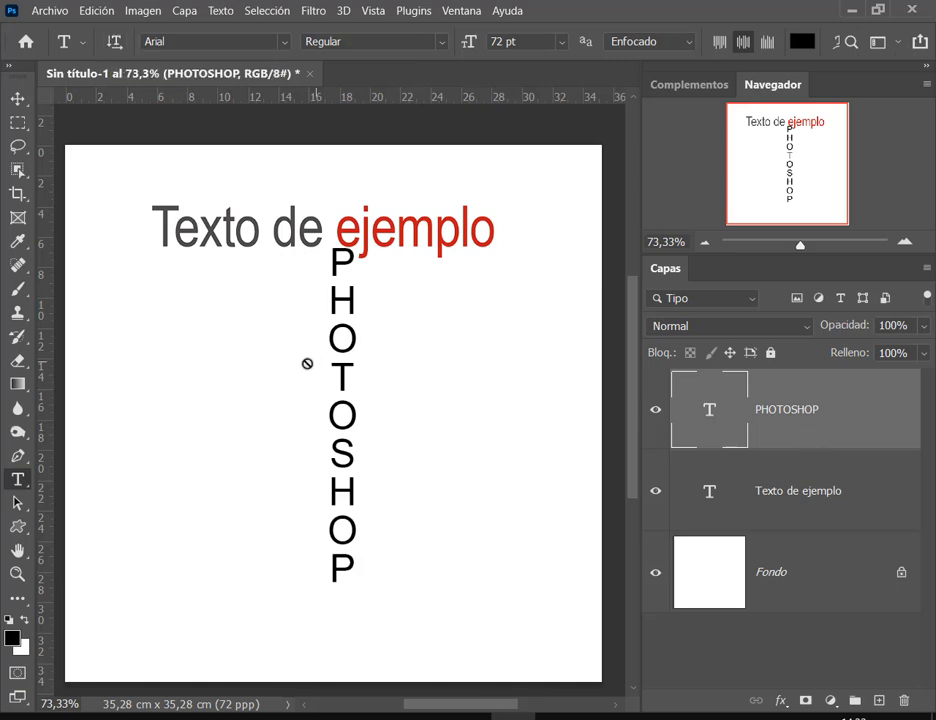
Step: Return the "PHOTOSHOP" text to horizontal orientation and move it beneath "Texto de ejemplo", lining up their left edges
click(114, 43)
click(114, 43)
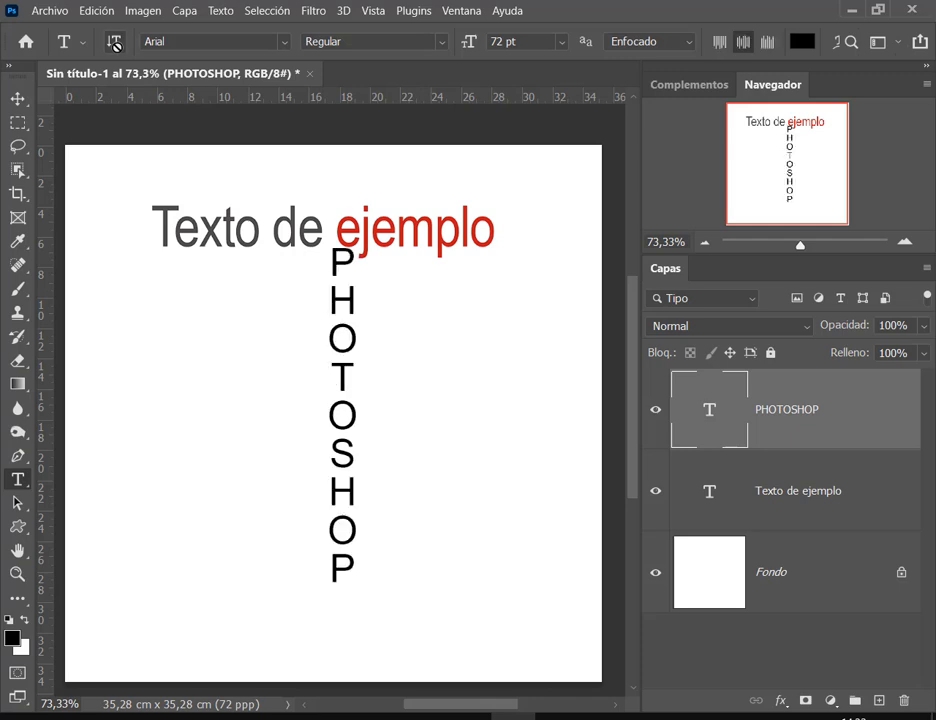
click(114, 43)
click(12, 98)
drag(362, 395, 303, 363)
click(17, 479)
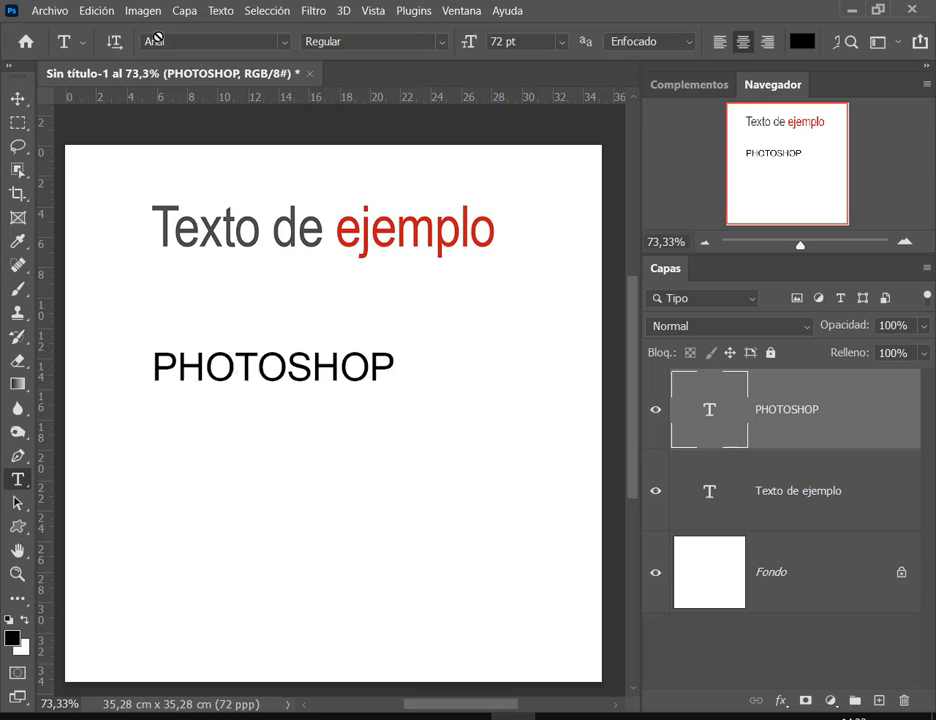
mouse_move(138, 25)
mouse_down()
mouse_move(760, 74)
mouse_move(776, 65)
mouse_up()
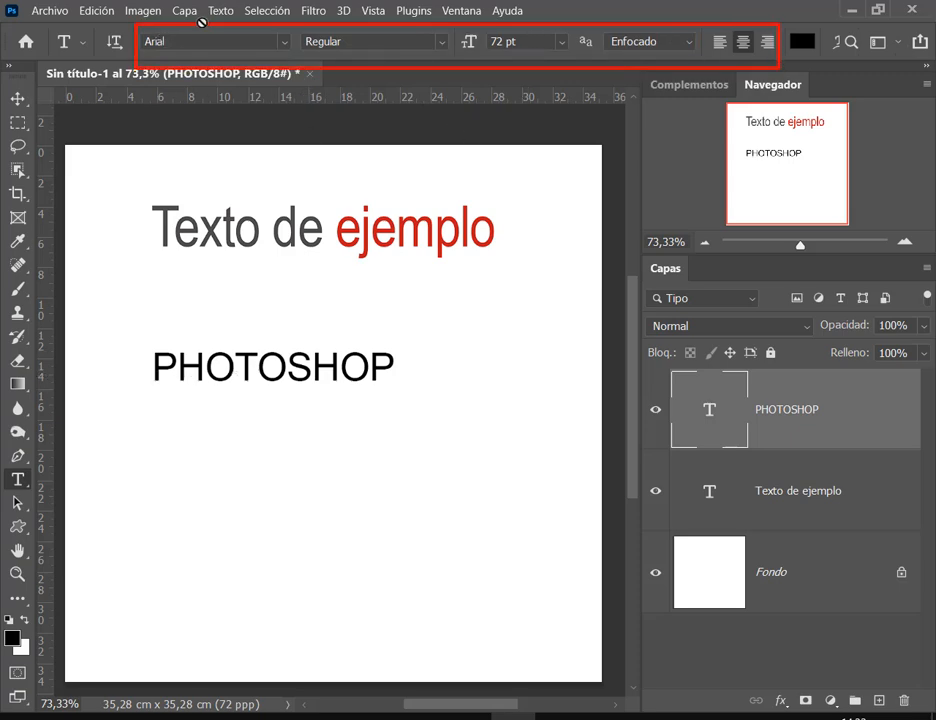
Step: Delete the "PHOTOSHOP" text layer
key(v)
drag(351, 366, 403, 278)
drag(876, 434, 903, 701)
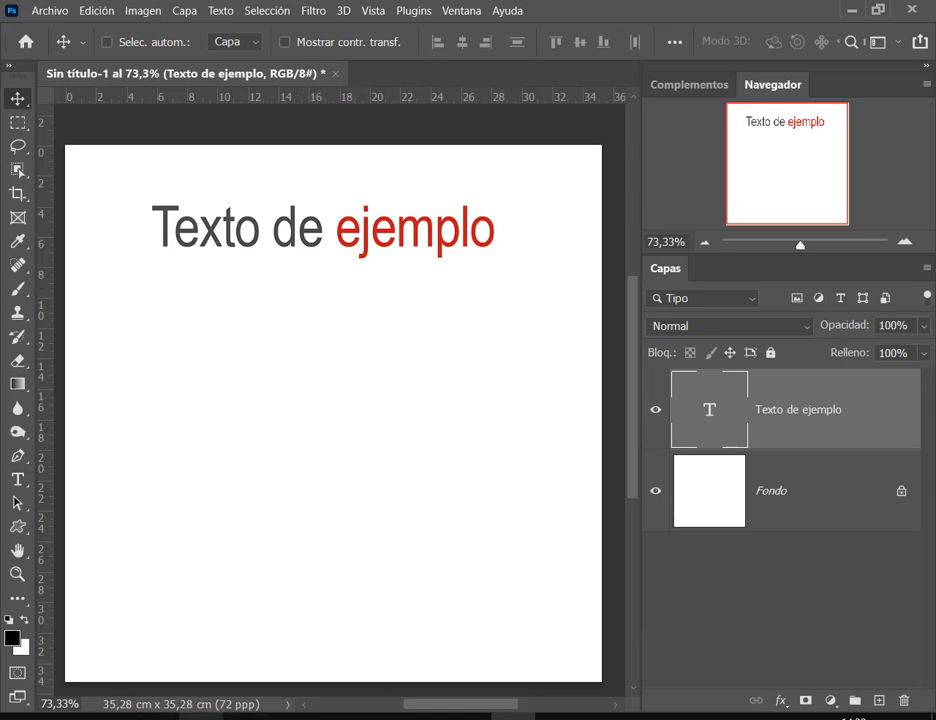
Step: Switch to the image viewer to examine the "EQUIPOS LIBRES" balloon text in frente.jpg, and return to Photoshop
click(558, 717)
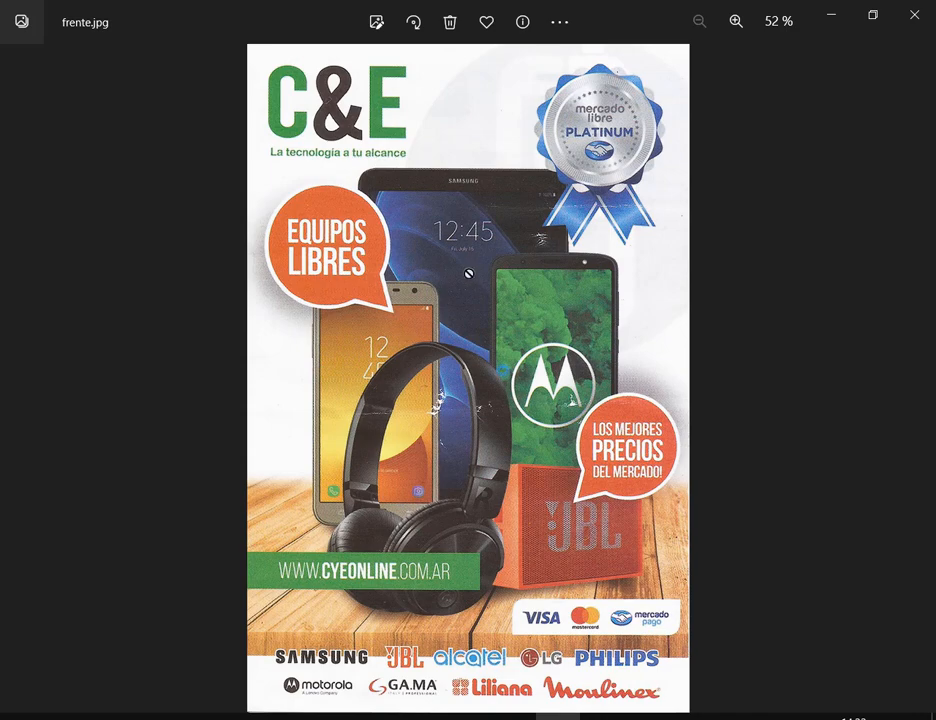
drag(280, 209, 381, 284)
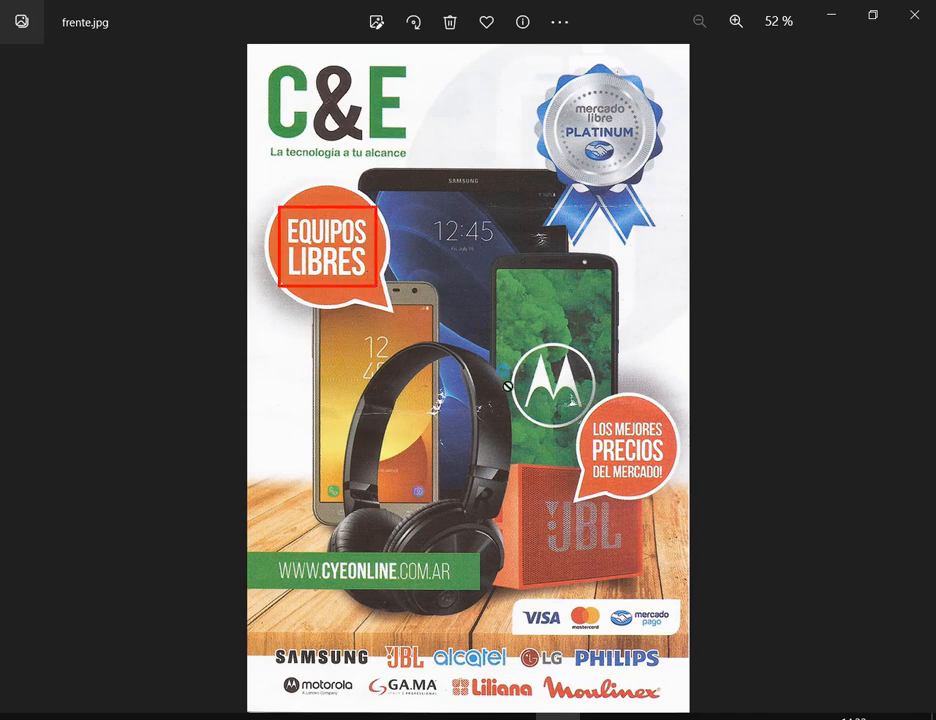
click(835, 13)
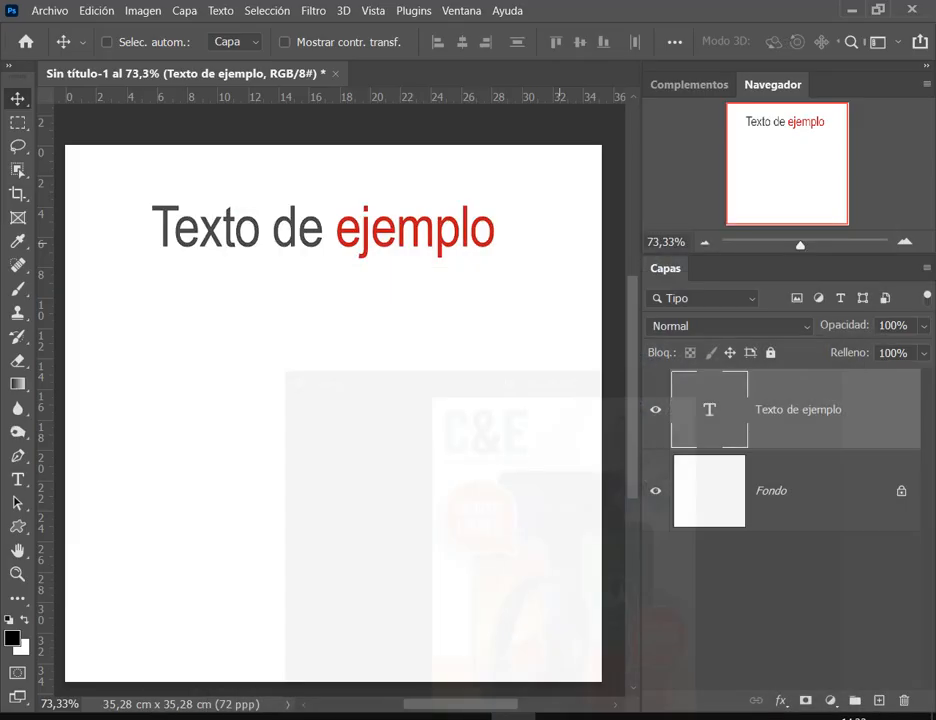
Step: With the Fondo layer selected, set the Type tool's text color to dark blue
key(t)
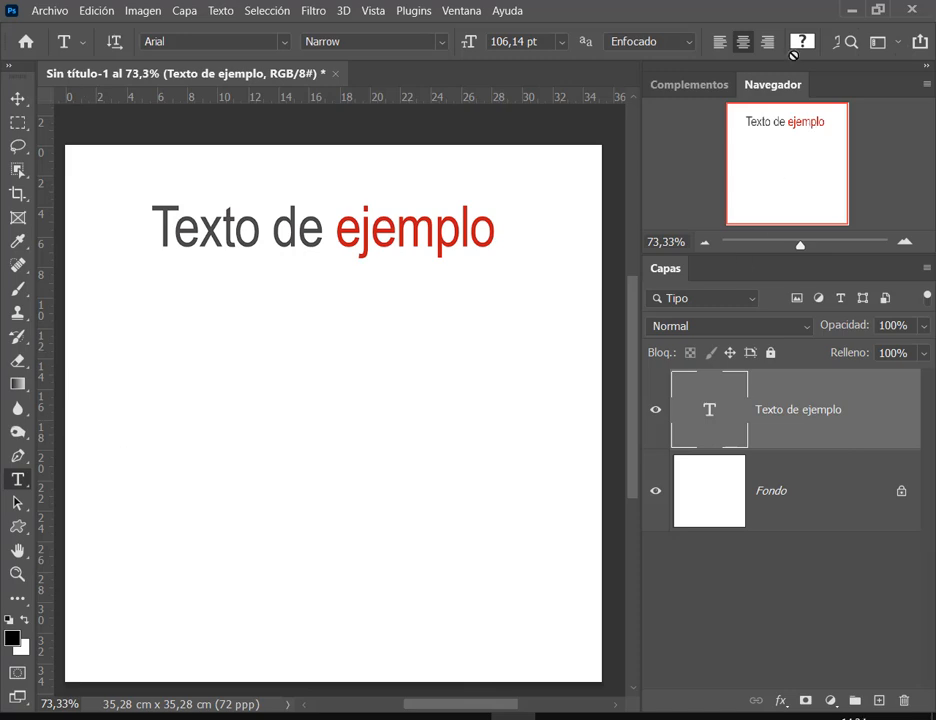
click(762, 481)
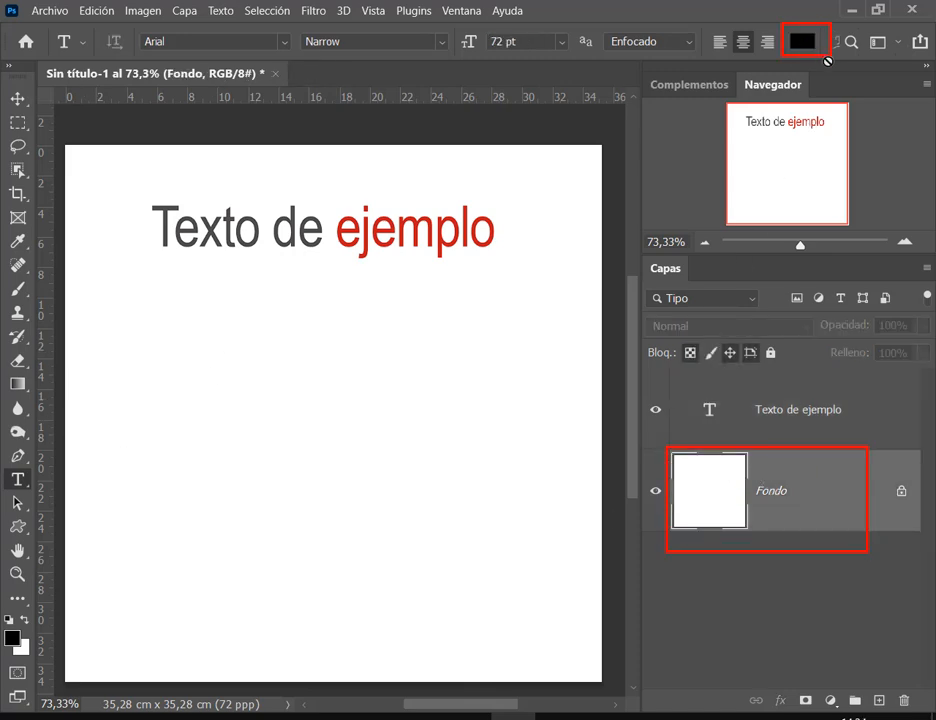
click(803, 41)
click(620, 291)
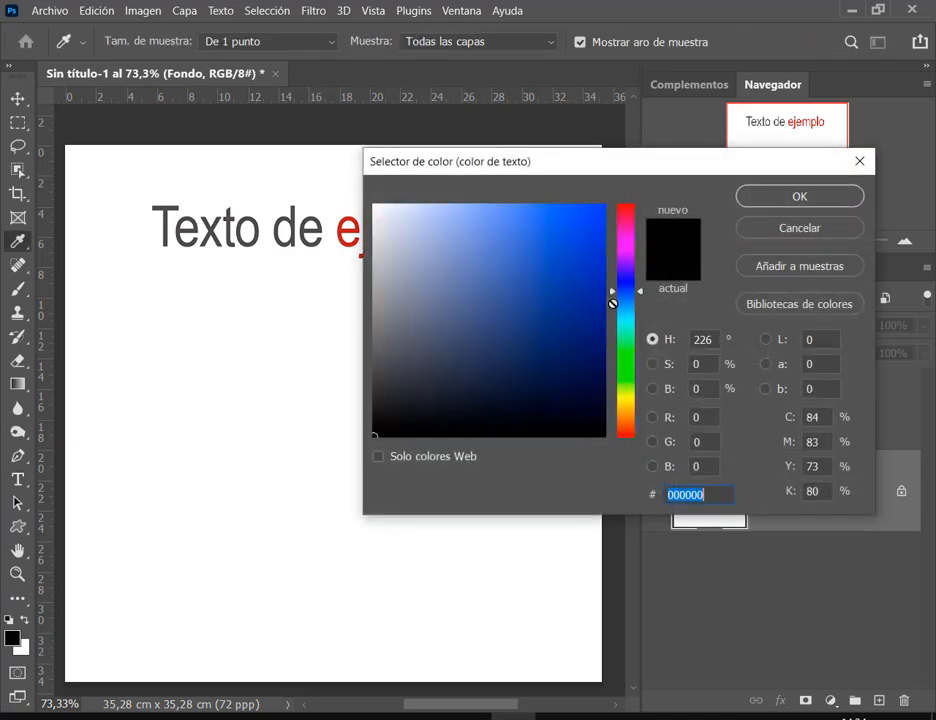
click(586, 313)
click(830, 203)
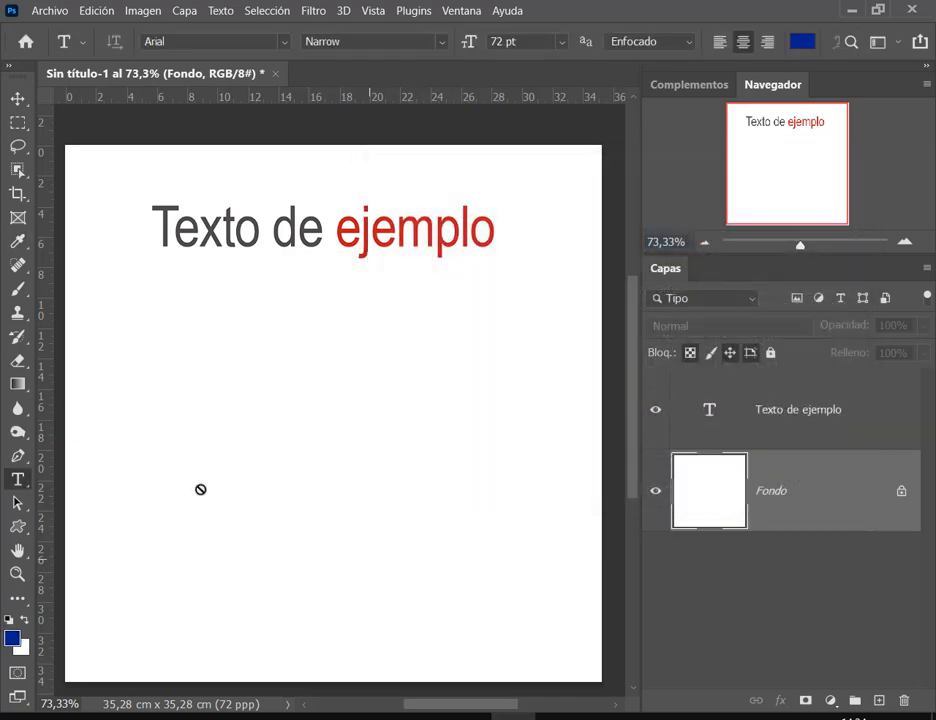
Step: Add the text "EQUIPOS LIBRES" on two lines below "Texto de ejemplo" and move it to the middle of the canvas
click(179, 393)
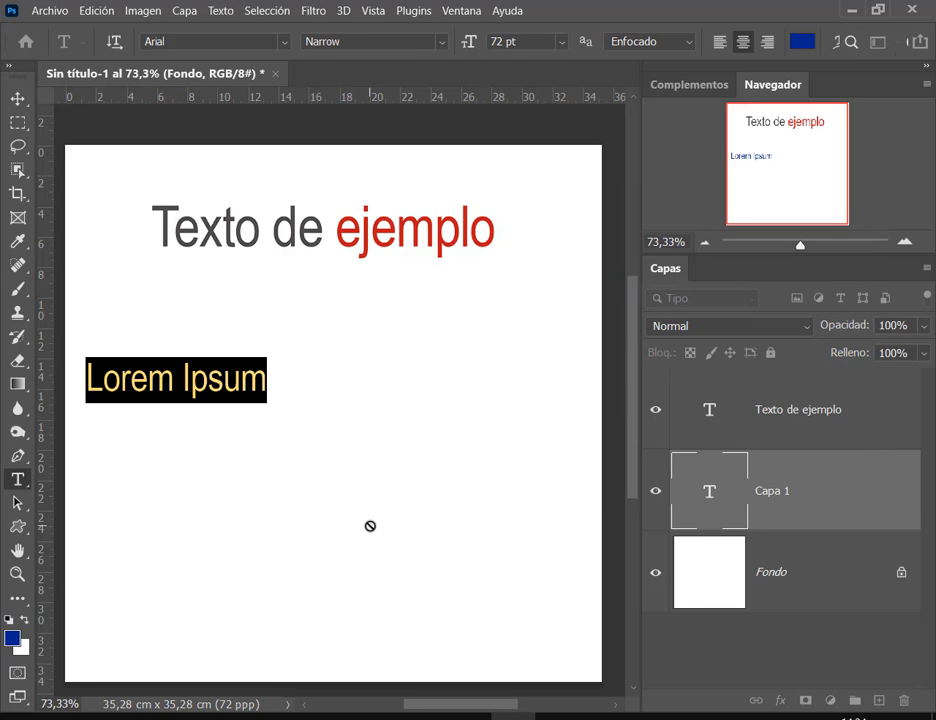
text(e)
key(BackSpace)
text(EQUIPOS)
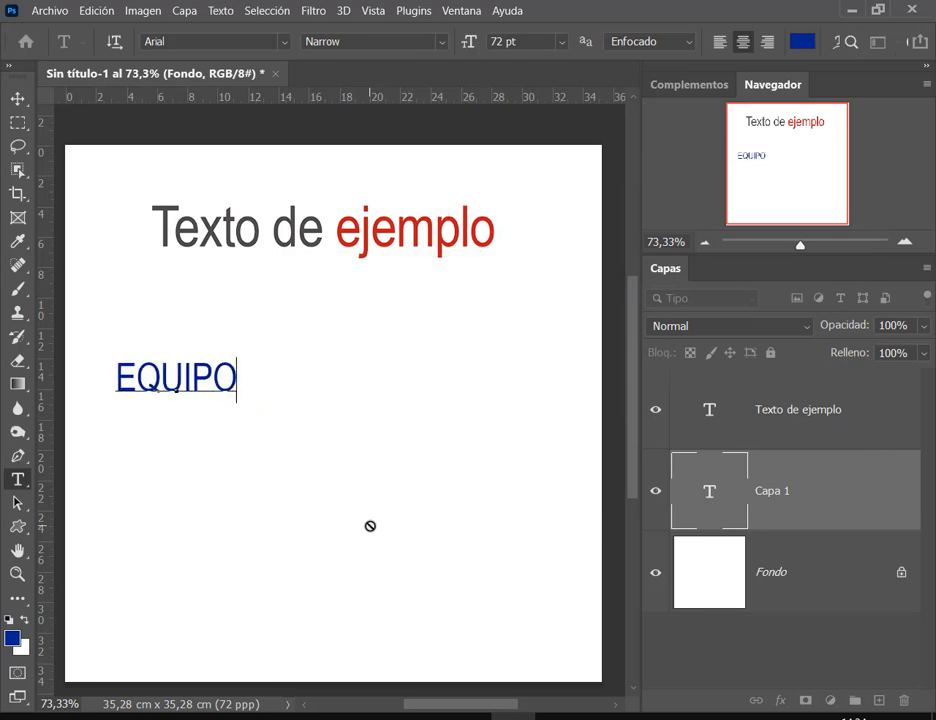
key(Return)
text(LIBRES)
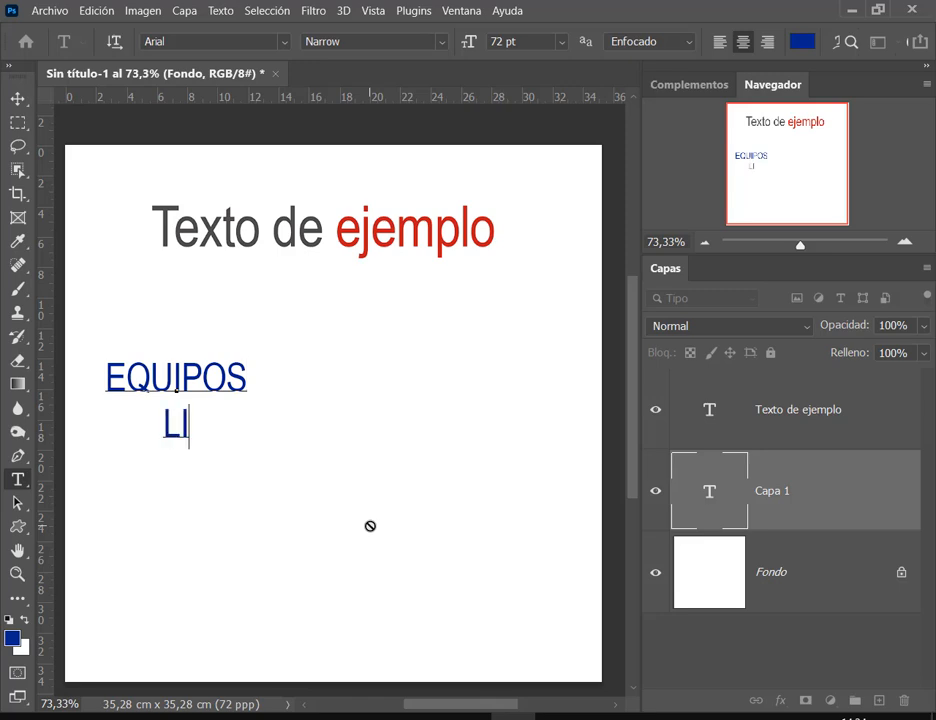
click(17, 97)
drag(221, 381, 387, 376)
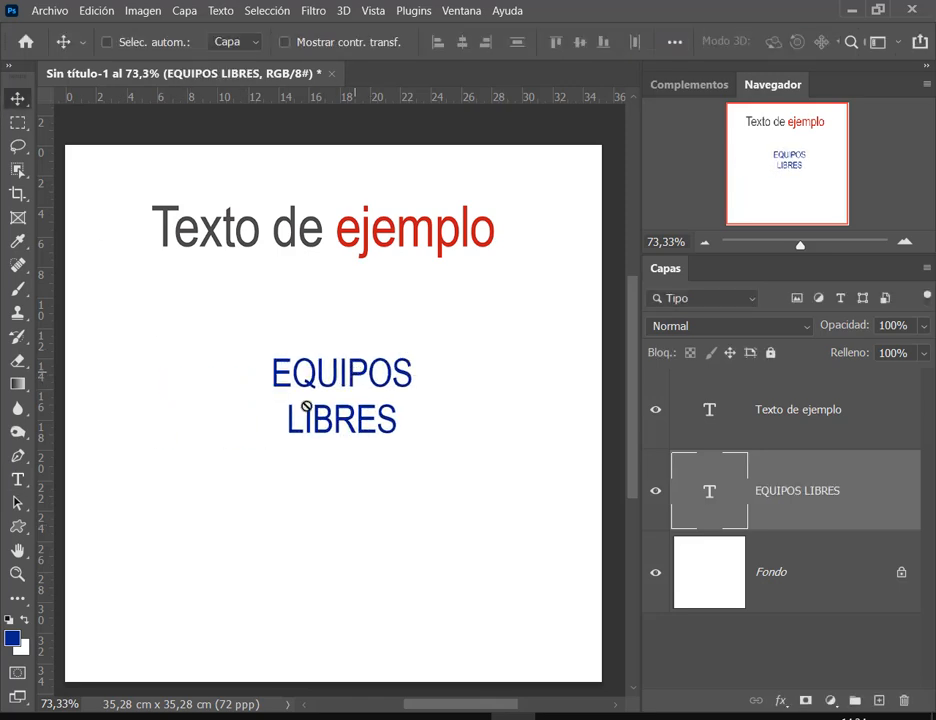
Step: Try left, centered and right alignment on the "EQUIPOS LIBRES" text, ending on left alignment
click(18, 479)
drag(706, 27, 793, 67)
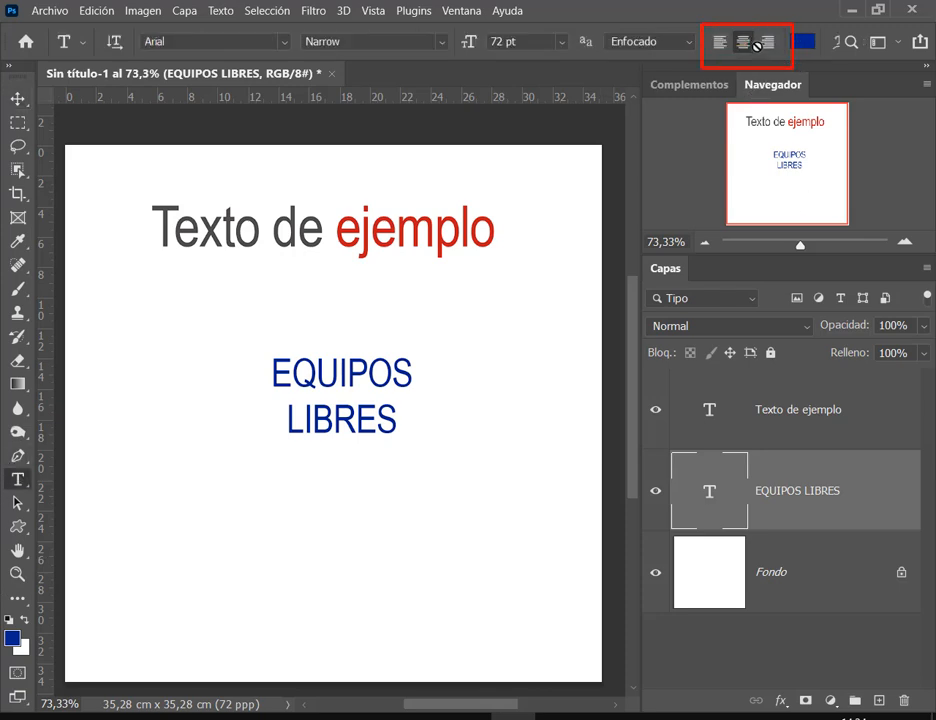
click(719, 42)
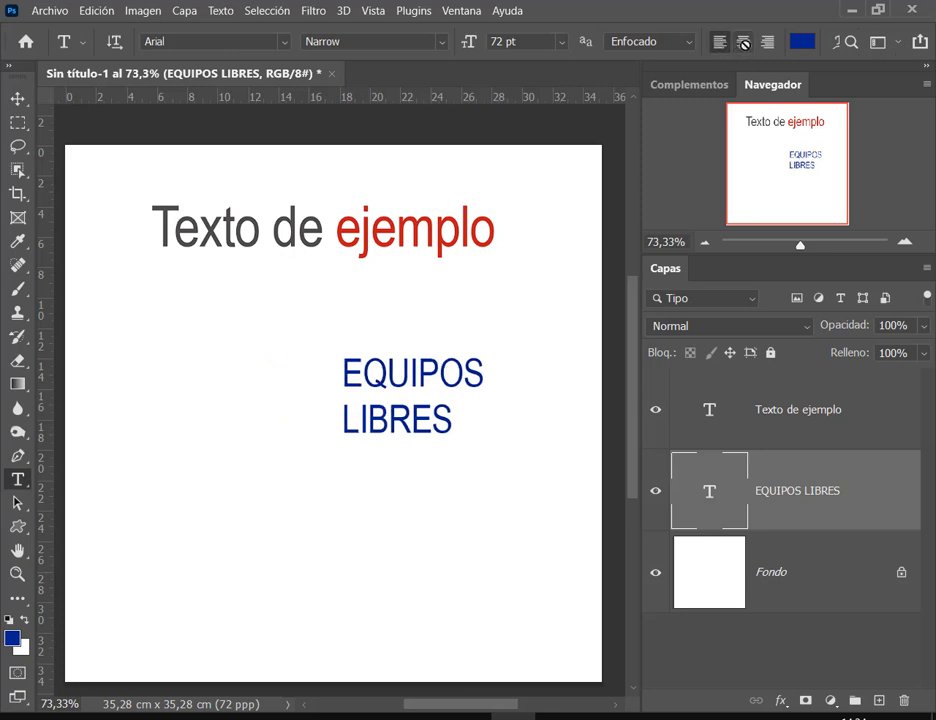
click(743, 42)
click(767, 42)
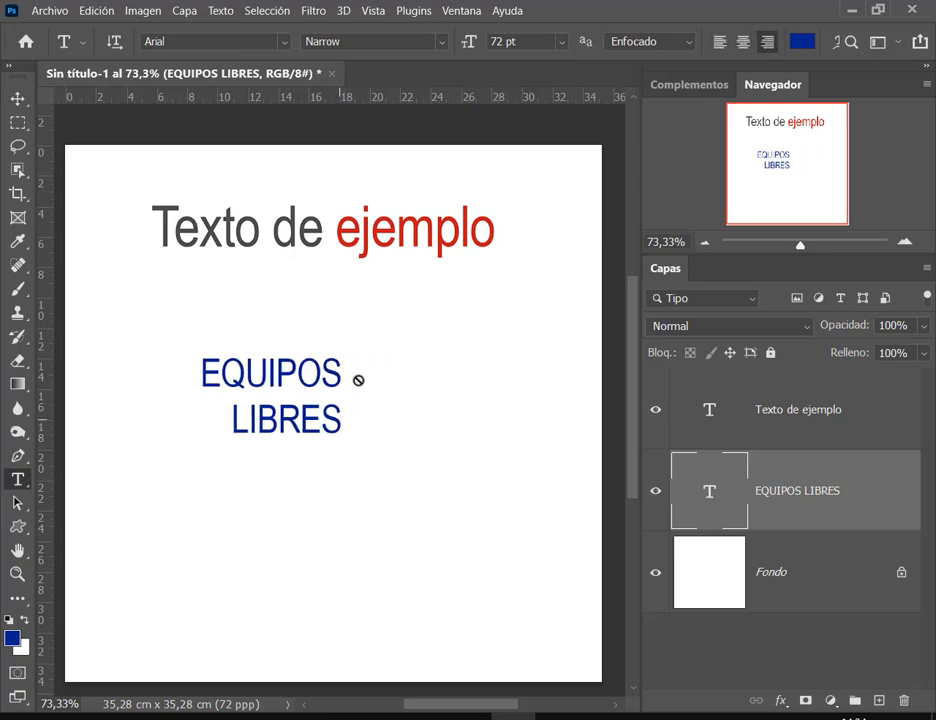
drag(197, 350, 341, 437)
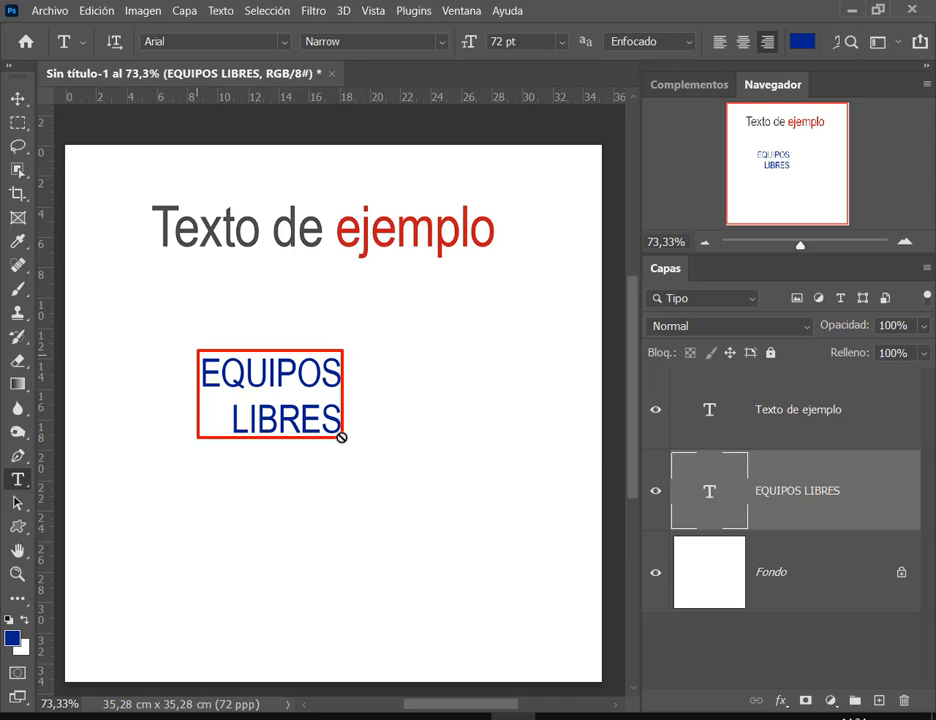
drag(280, 513, 292, 443)
click(743, 42)
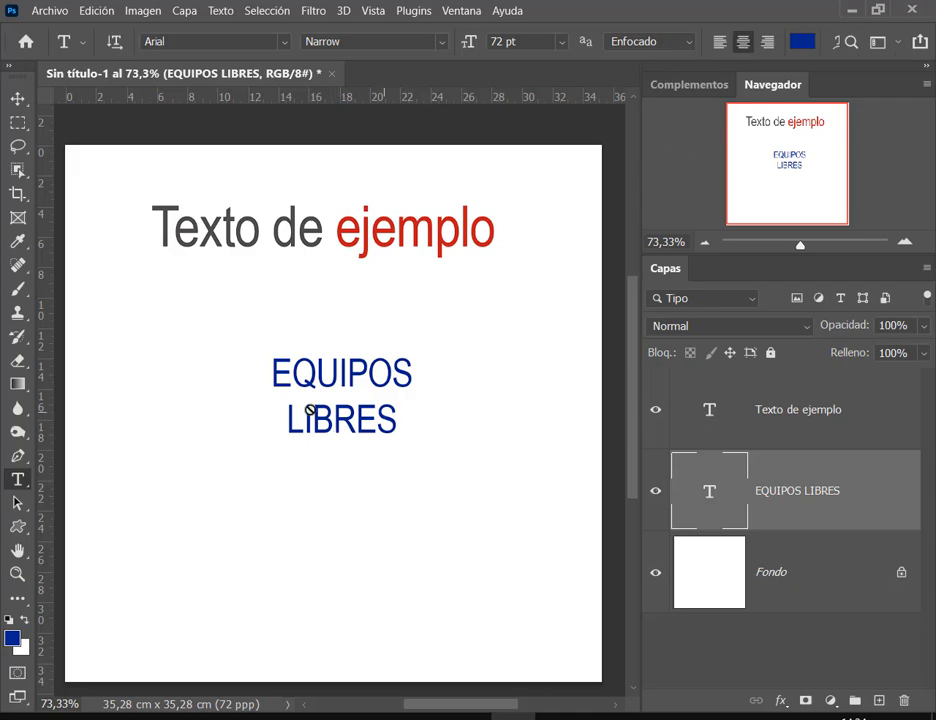
click(719, 42)
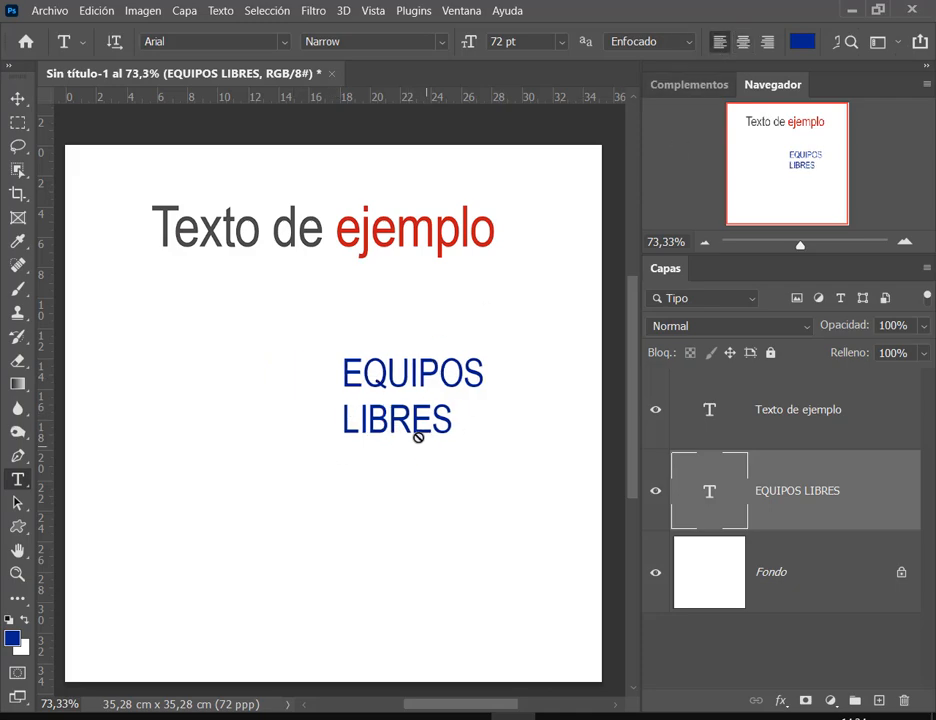
Step: Check the text alignment in frente.jpg in the image viewer, return to Photoshop and center-align the "EQUIPOS LIBRES" text
click(557, 717)
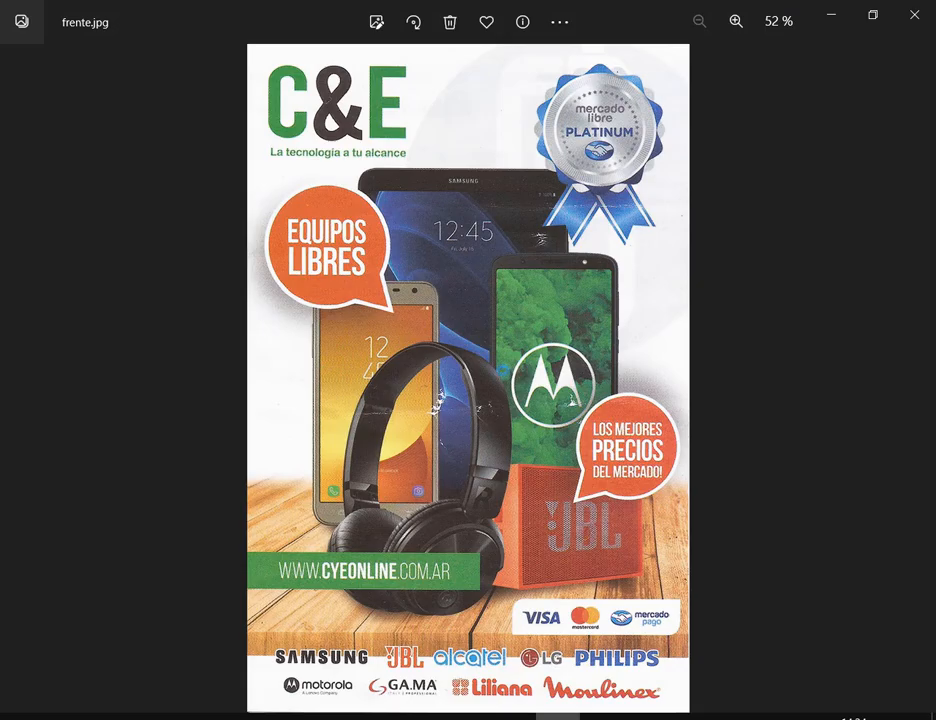
click(557, 717)
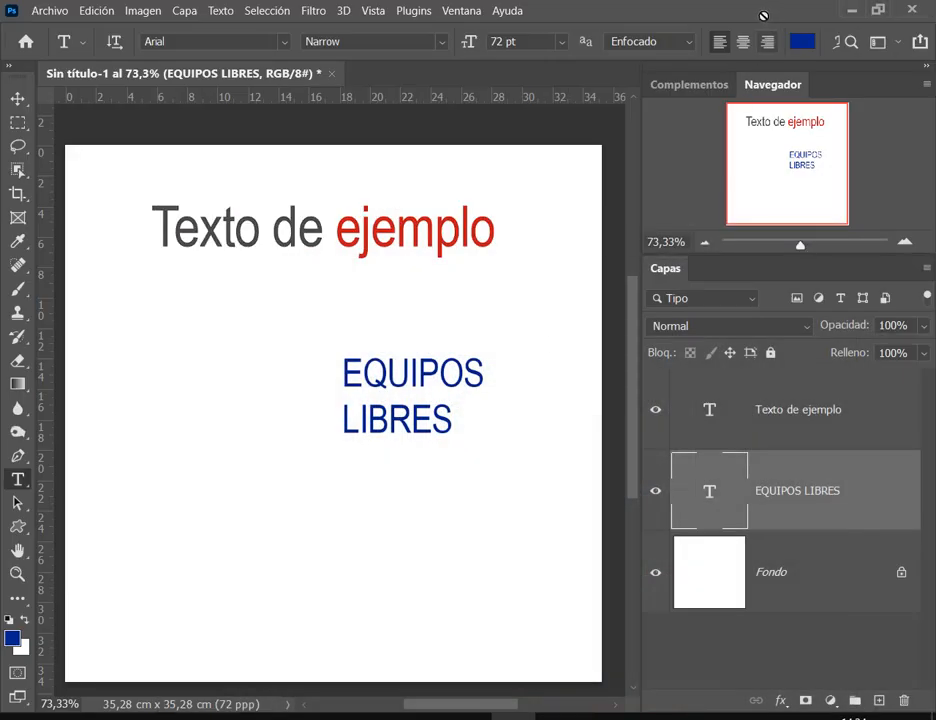
click(744, 42)
Step: Move the "EQUIPOS LIBRES" text slightly up and to the left on the canvas
scroll(383, 418, up, 3)
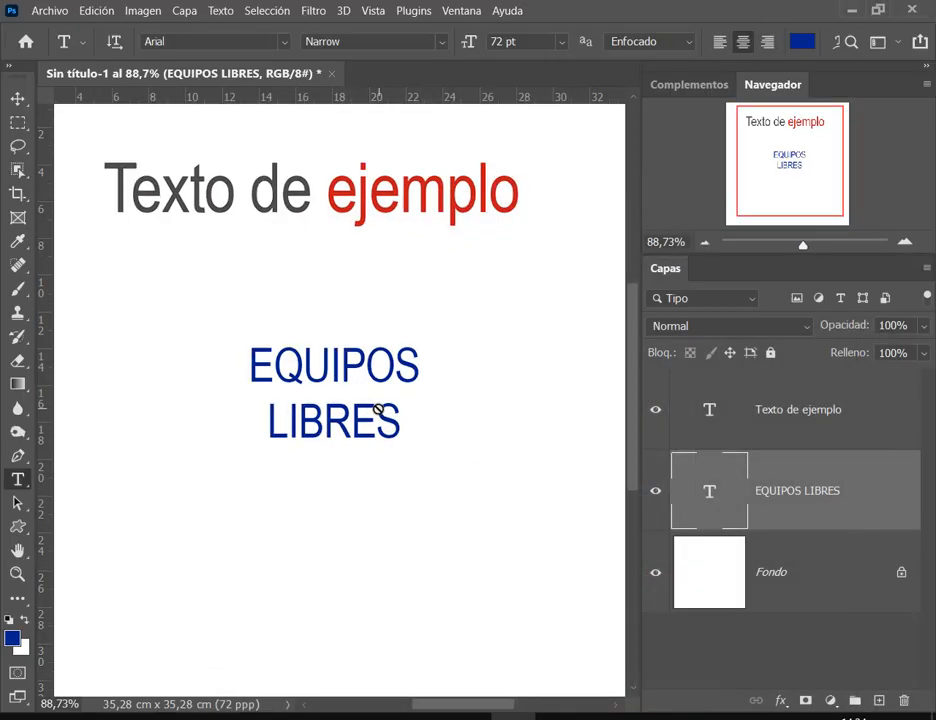
click(17, 98)
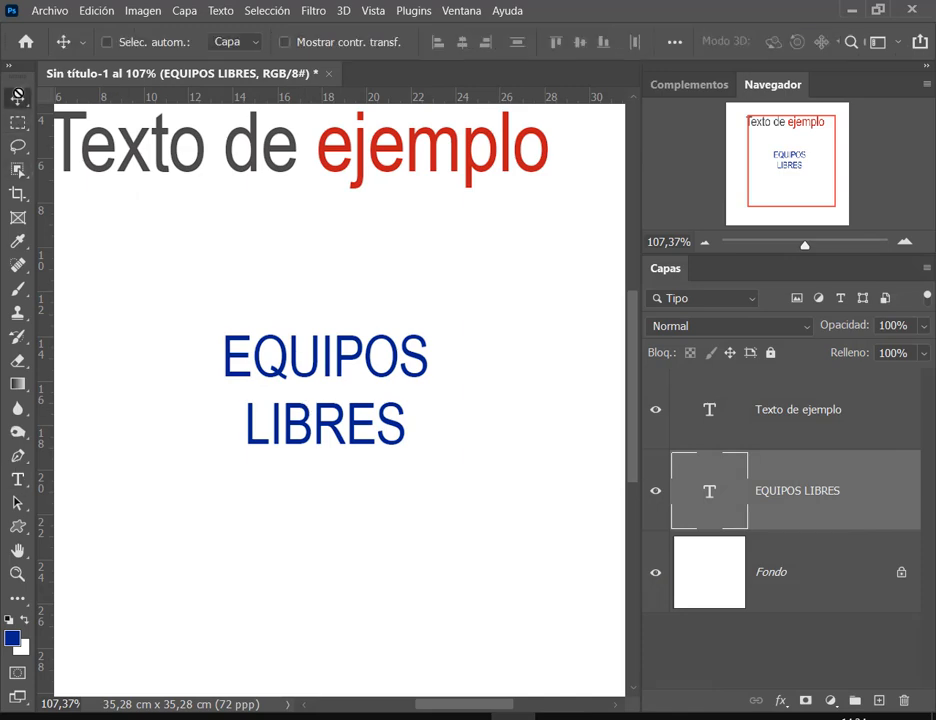
drag(333, 375, 301, 361)
key(t)
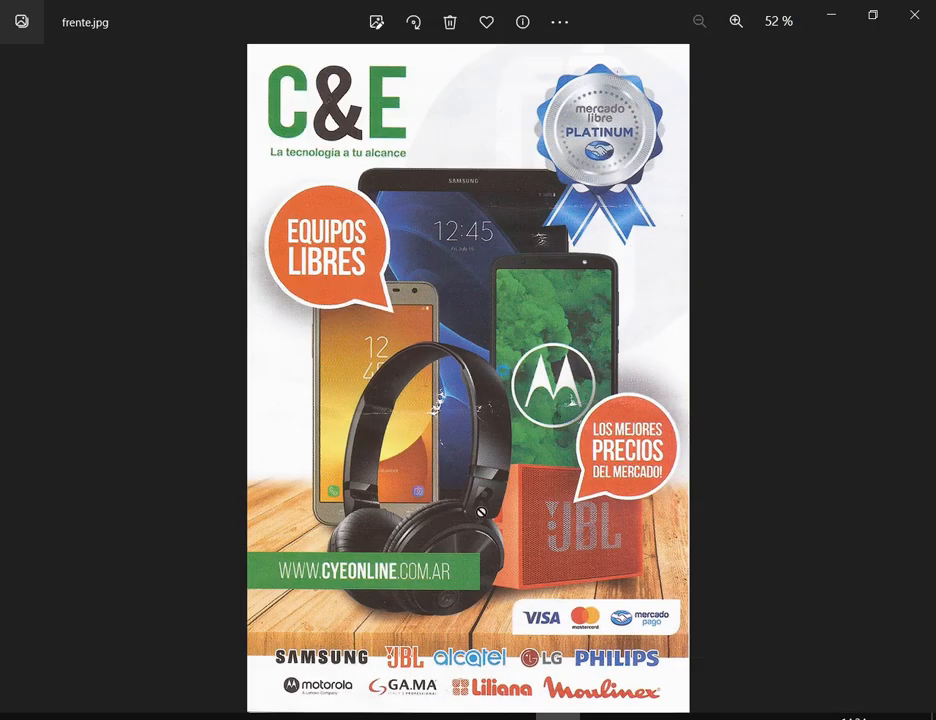
Step: Compare the line spacing of "EQUIPOS LIBRES" in frente.jpg with the spacing of the same text in the Photoshop document
drag(288, 241, 369, 249)
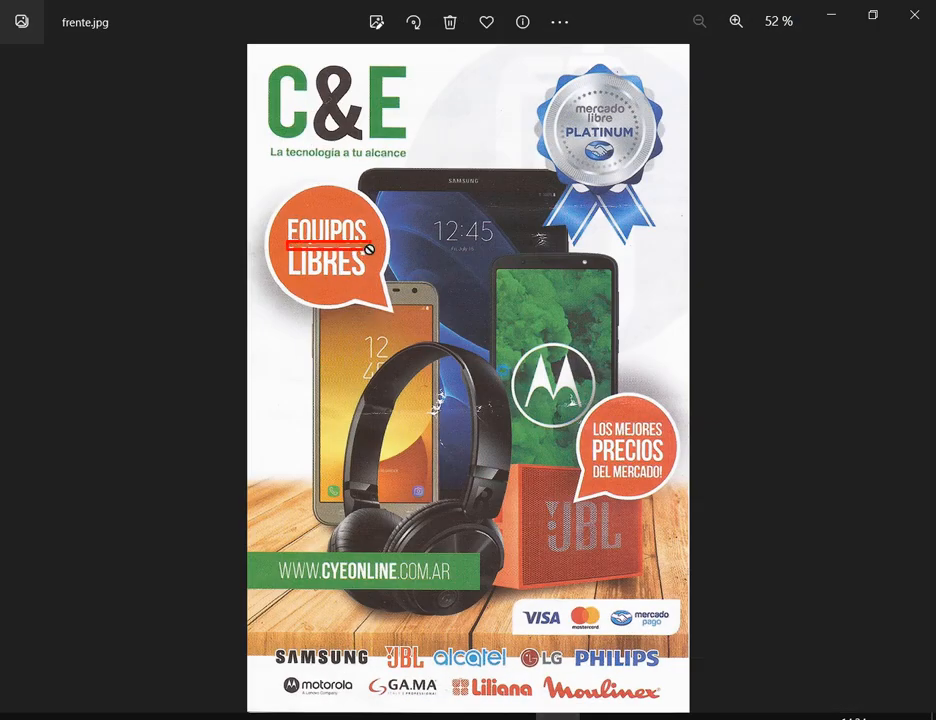
click(833, 14)
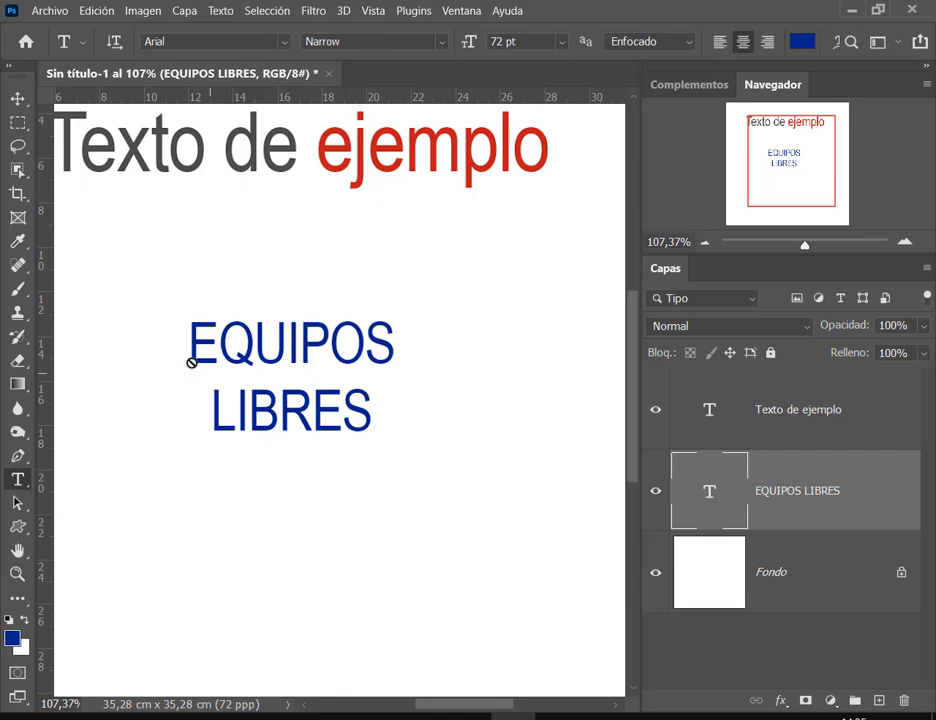
mouse_move(192, 362)
mouse_down()
mouse_move(453, 380)
mouse_move(402, 387)
mouse_up()
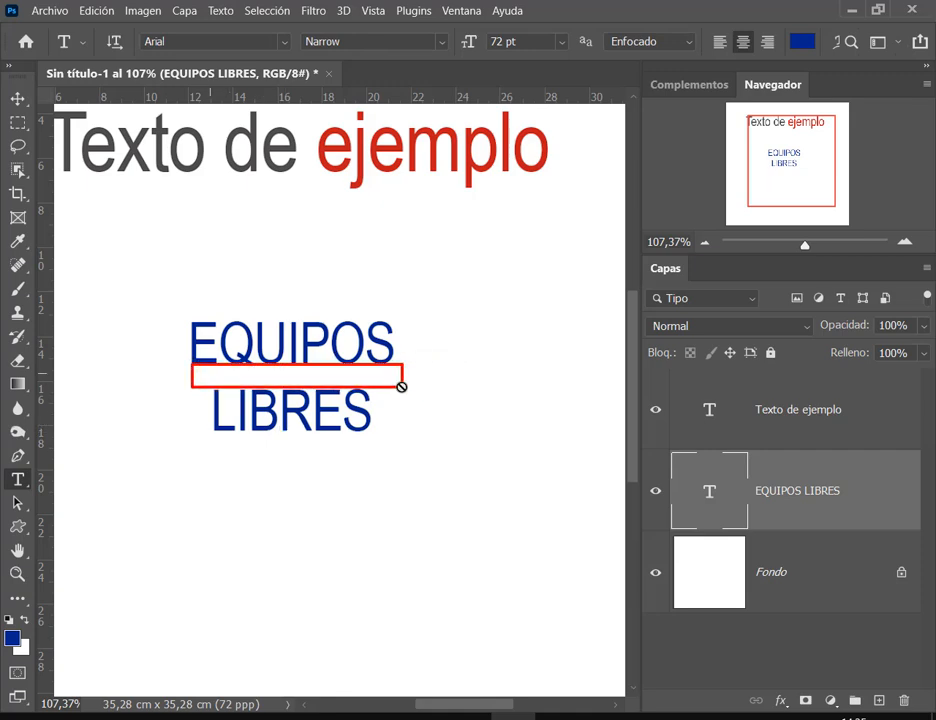
key(Escape)
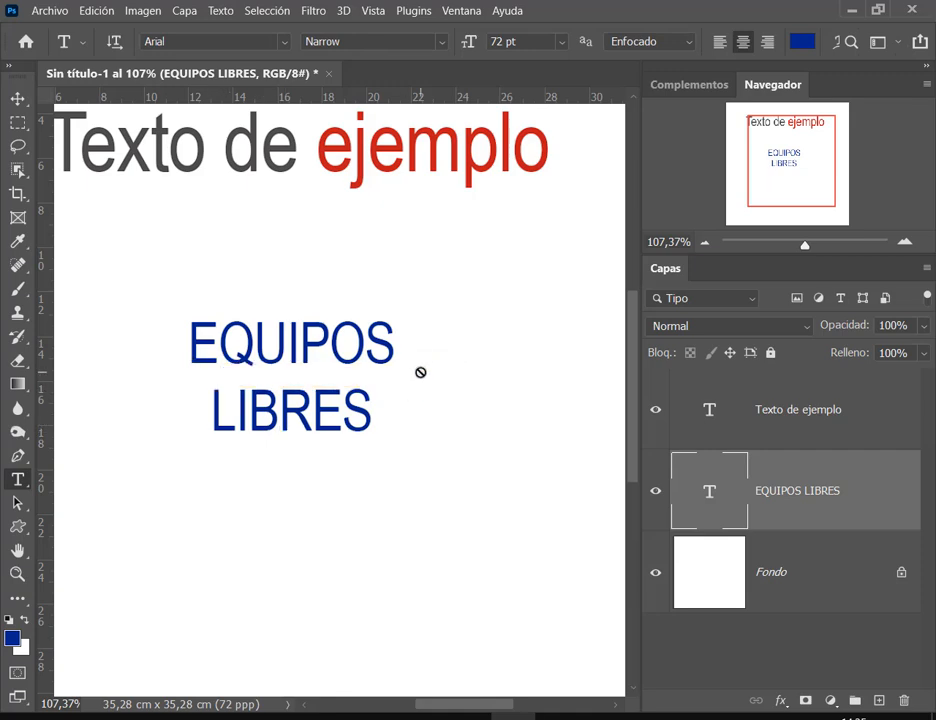
Step: Display the Carácter settings, look over the Párrafo settings, and return to Carácter with its window placed beside the "EQUIPOS LIBRES" text
click(463, 11)
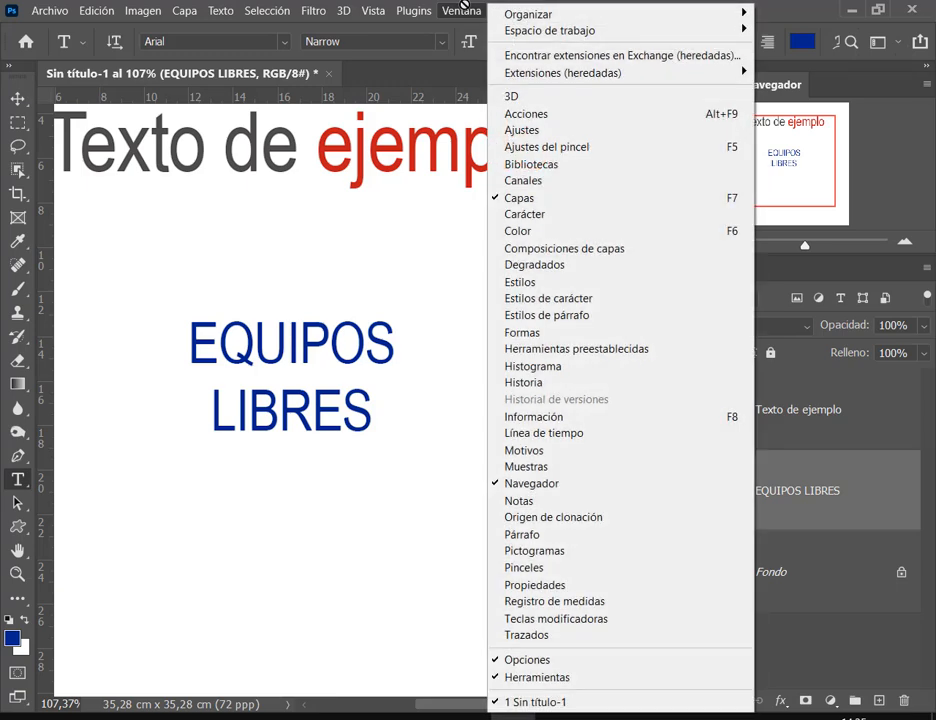
click(607, 217)
drag(272, 30, 575, 139)
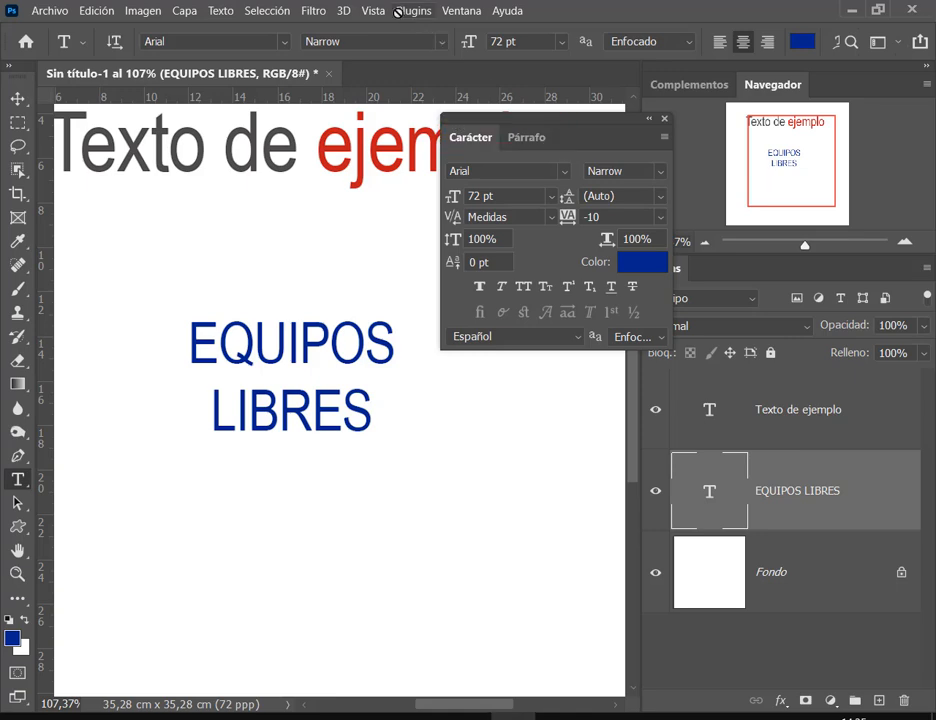
click(525, 137)
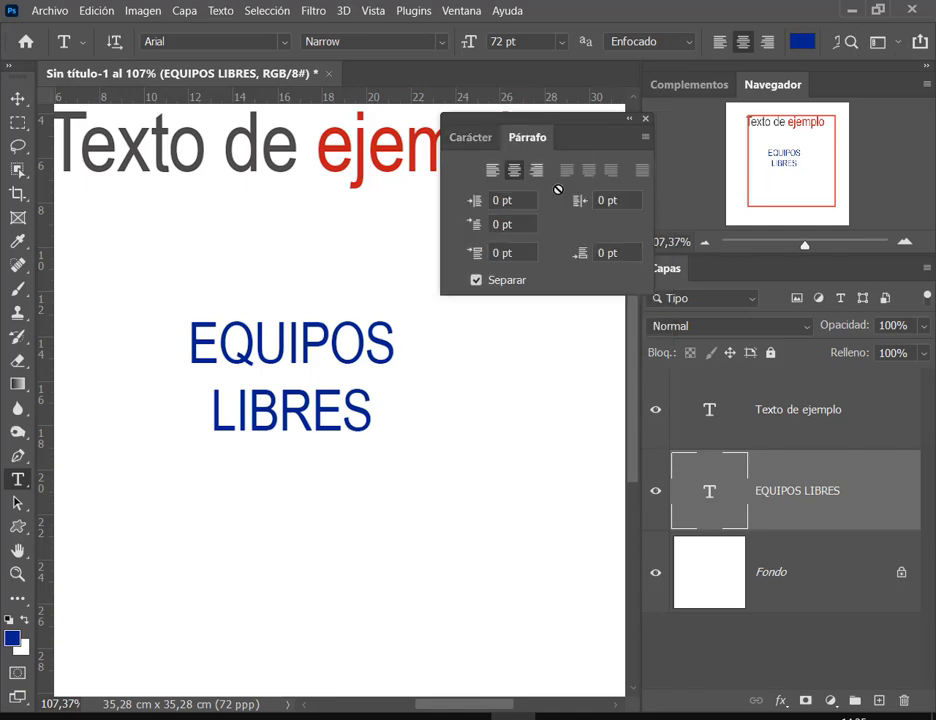
click(466, 137)
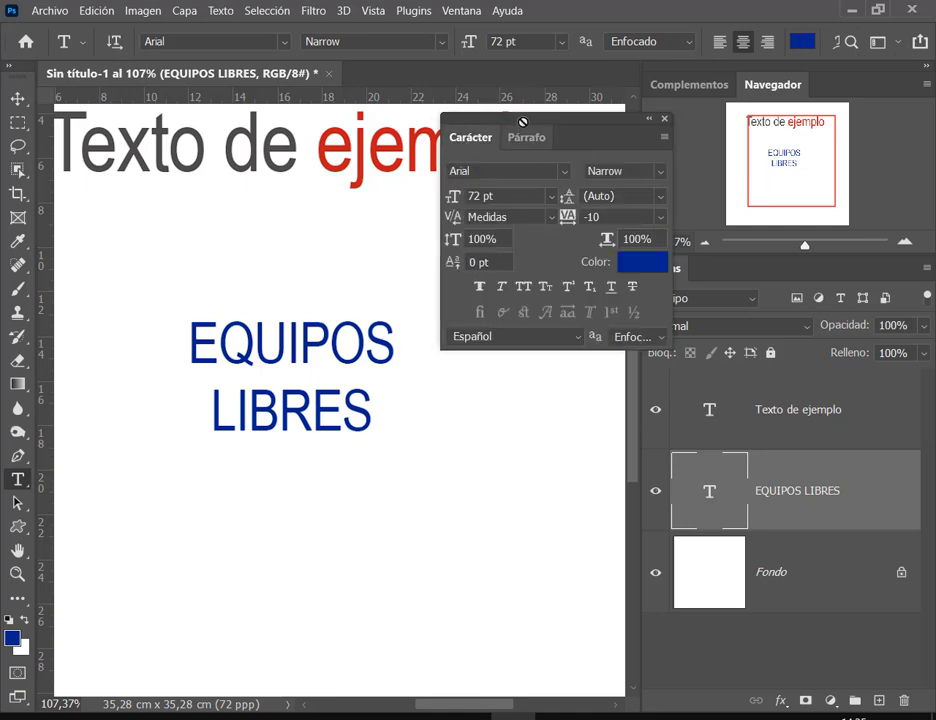
drag(583, 120, 549, 148)
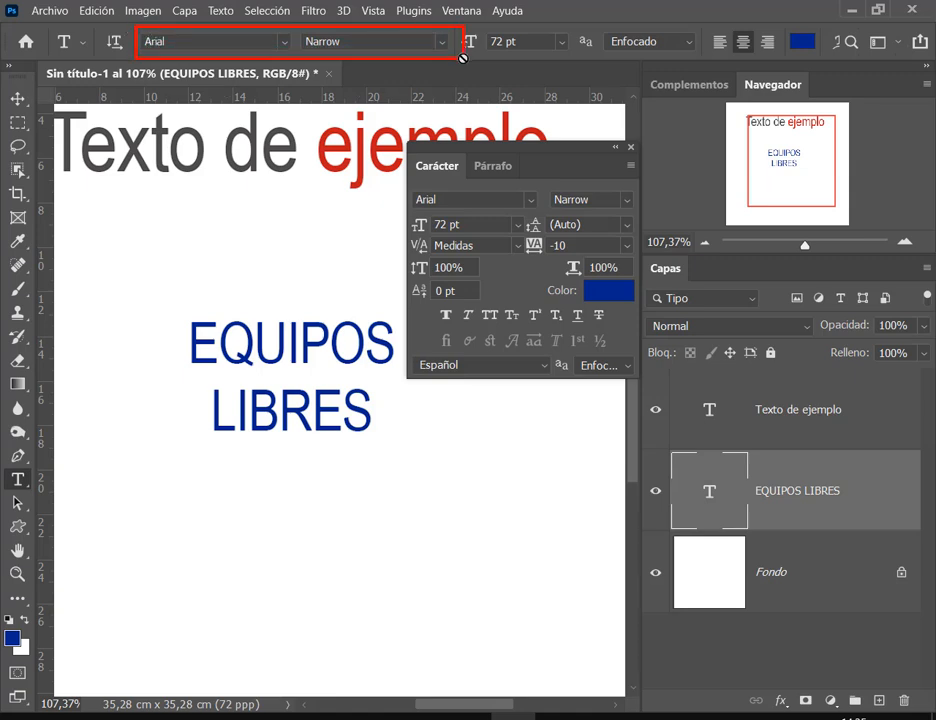
mouse_move(411, 187)
mouse_down()
mouse_move(662, 198)
mouse_move(640, 211)
mouse_up()
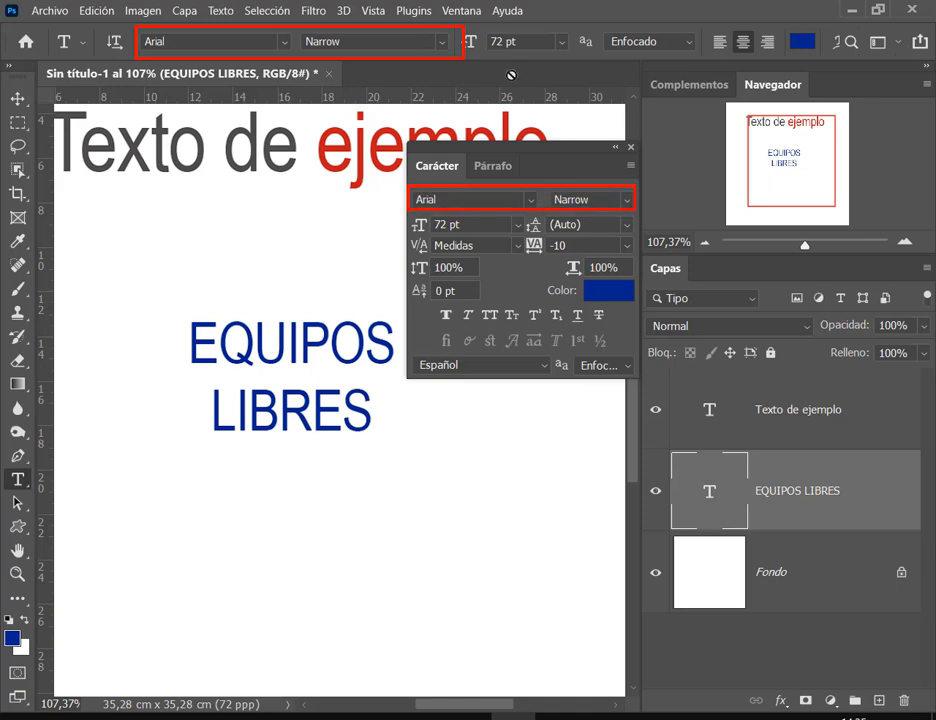
drag(460, 27, 568, 55)
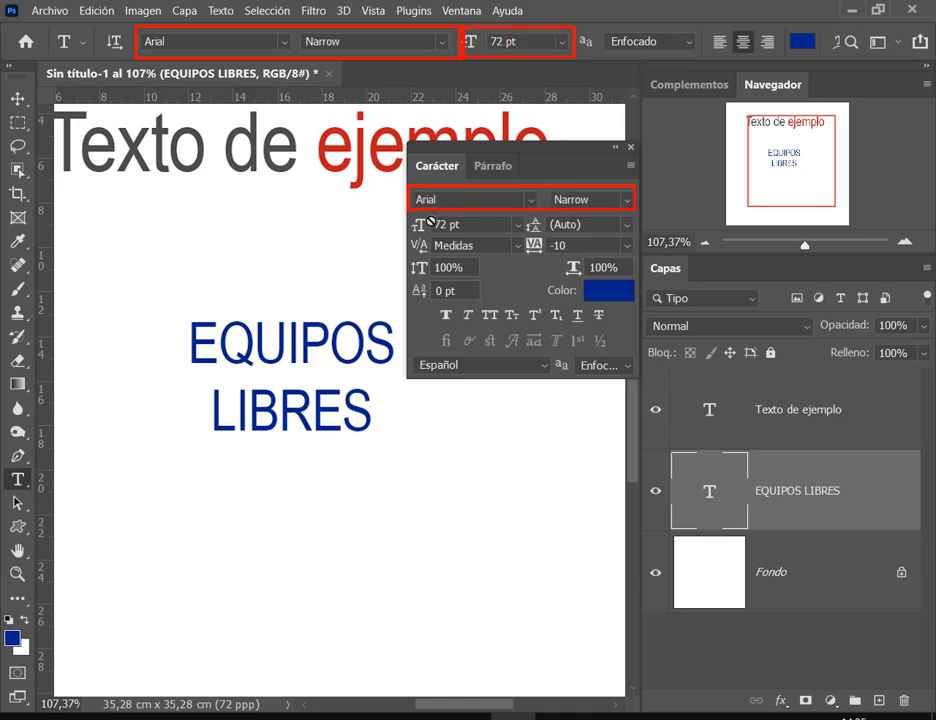
drag(407, 210, 523, 236)
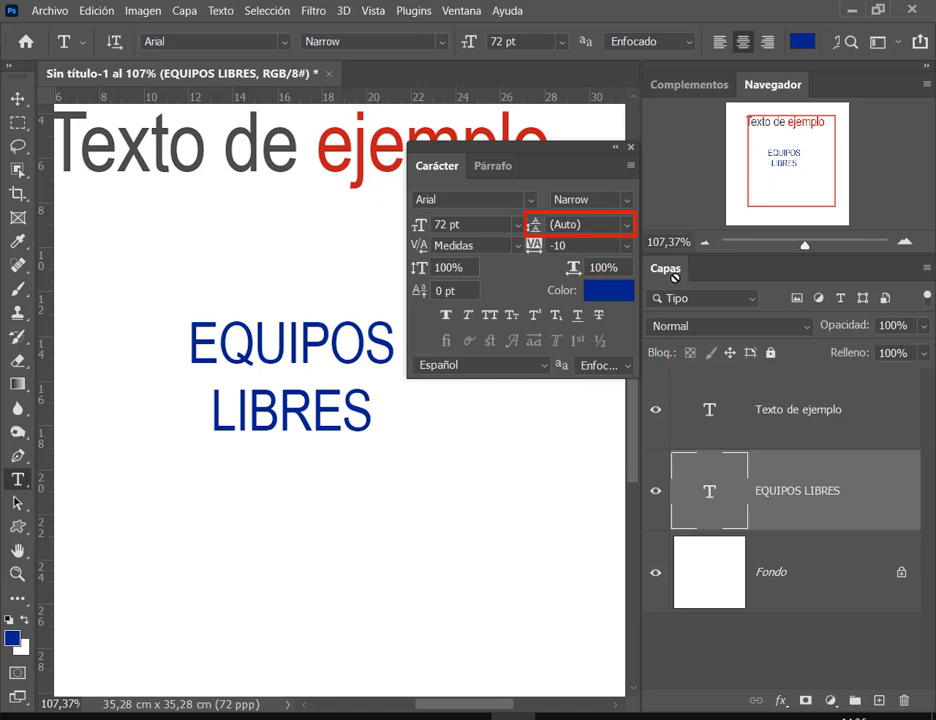
Step: Try line spacings of 6, 11 and 16 pt on the "EQUIPOS LIBRES" text
click(624, 226)
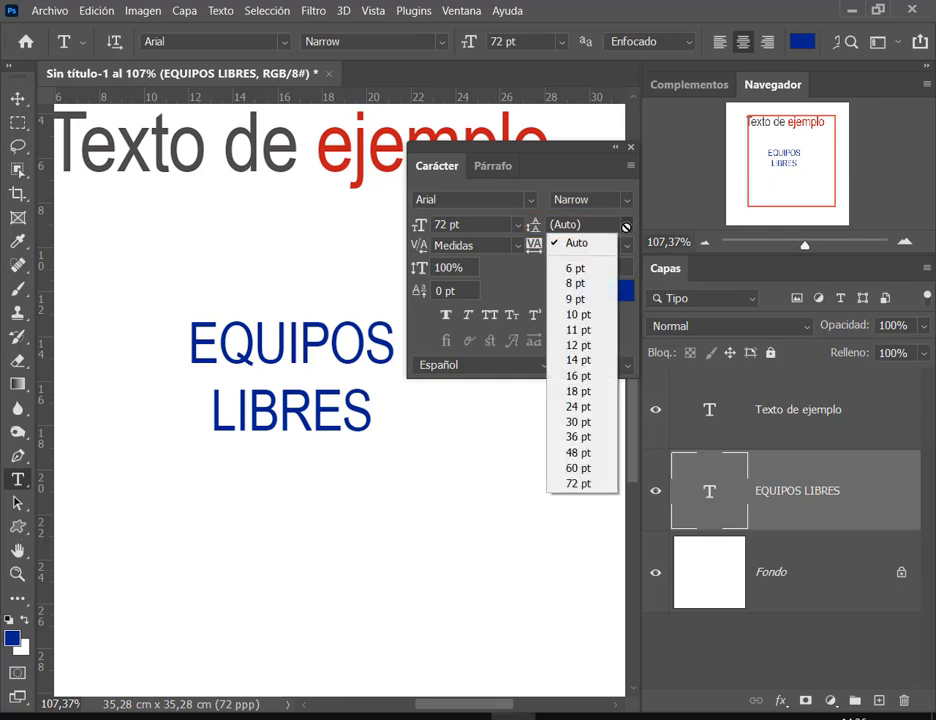
click(600, 269)
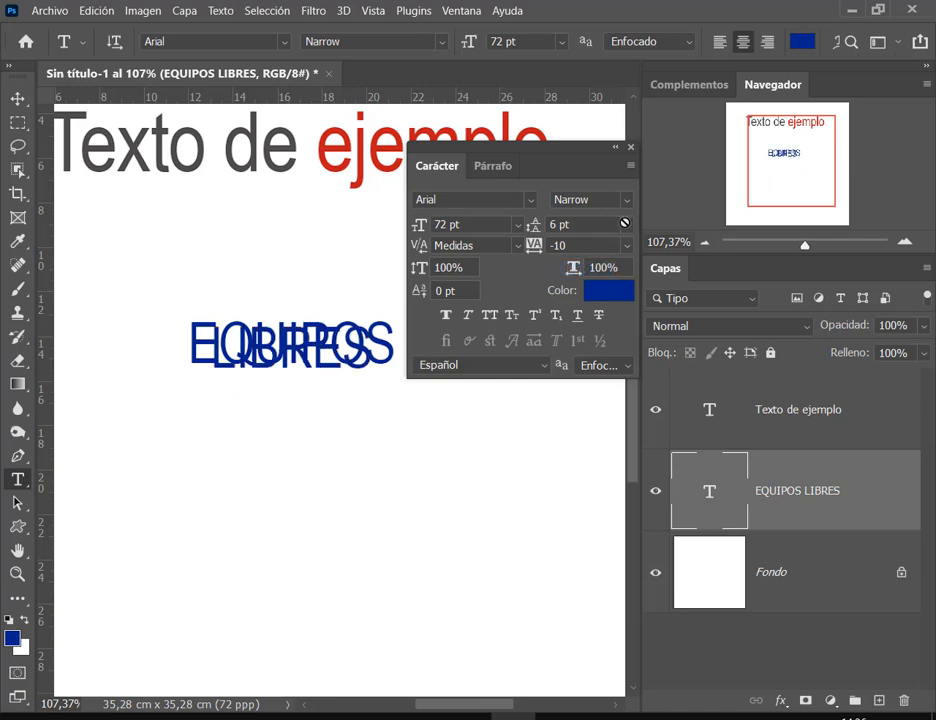
click(627, 225)
click(570, 328)
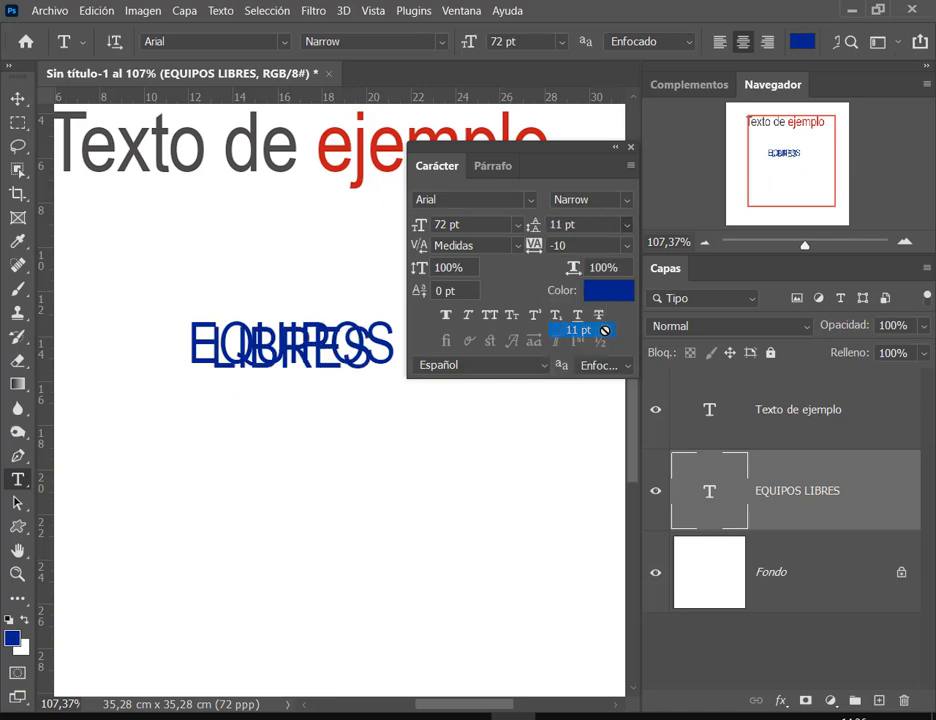
click(627, 225)
click(585, 378)
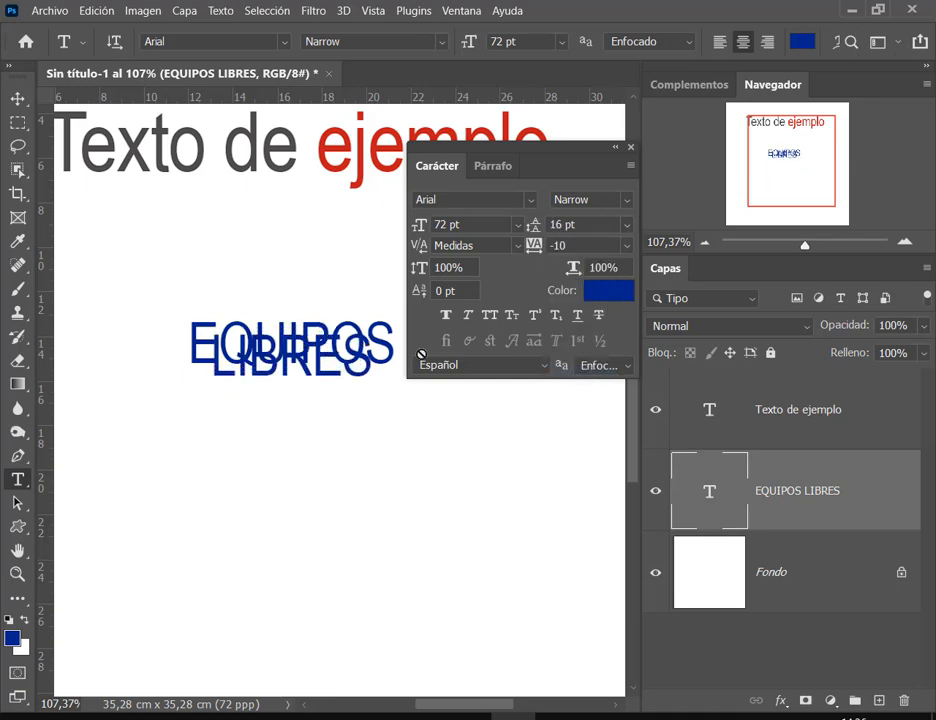
mouse_move(193, 320)
mouse_down()
mouse_move(208, 333)
mouse_move(398, 387)
mouse_up()
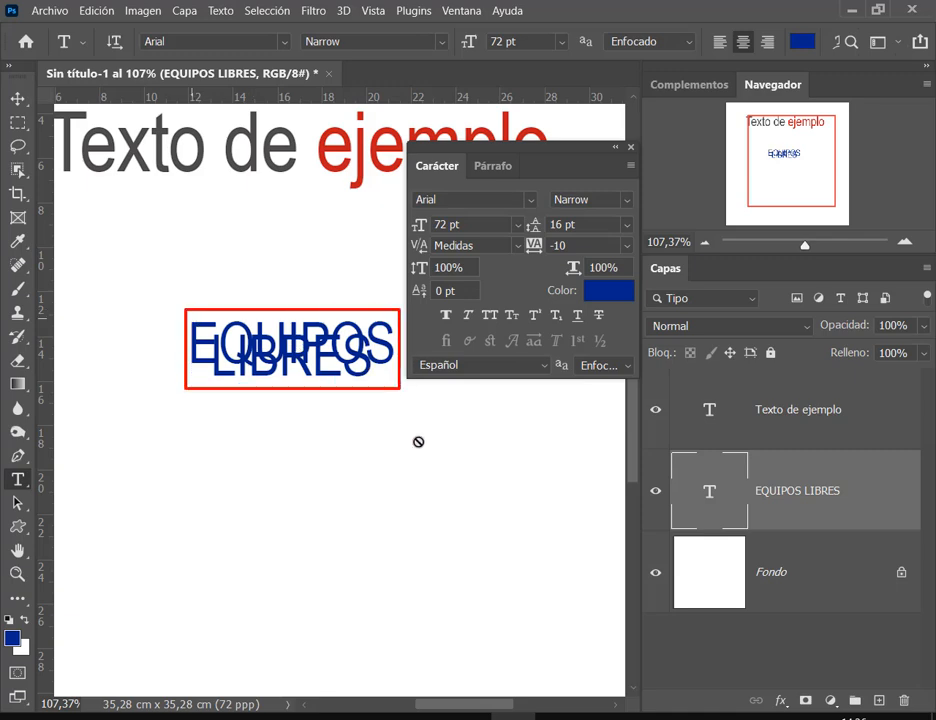
drag(420, 442, 371, 373)
key(Escape)
Step: Compare line spacings of 72 pt and 60 pt on "EQUIPOS LIBRES" and put it back to 72 pt
click(627, 225)
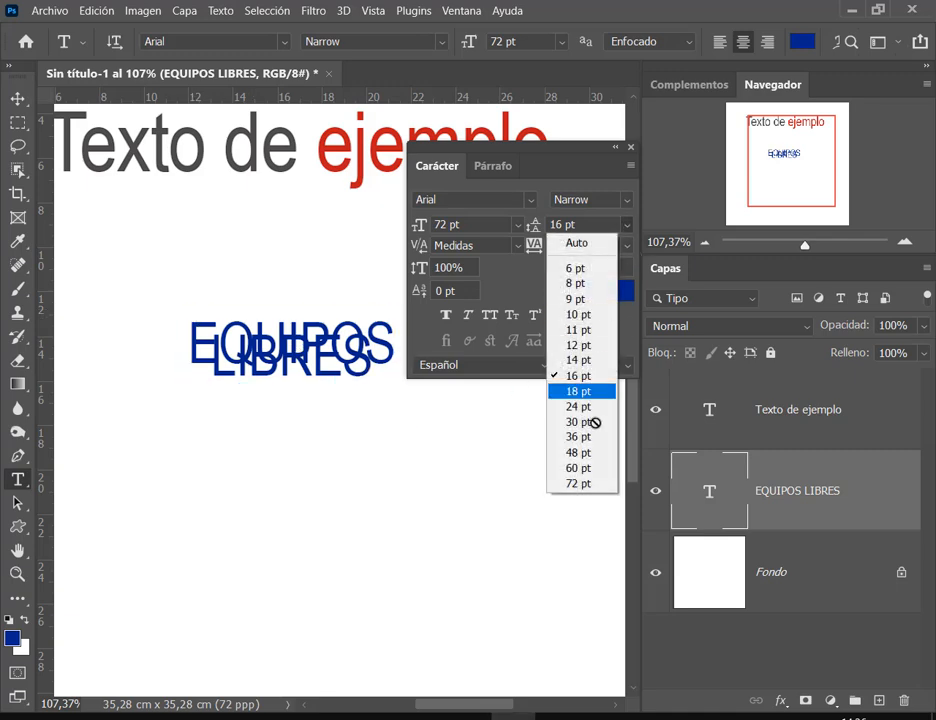
click(580, 484)
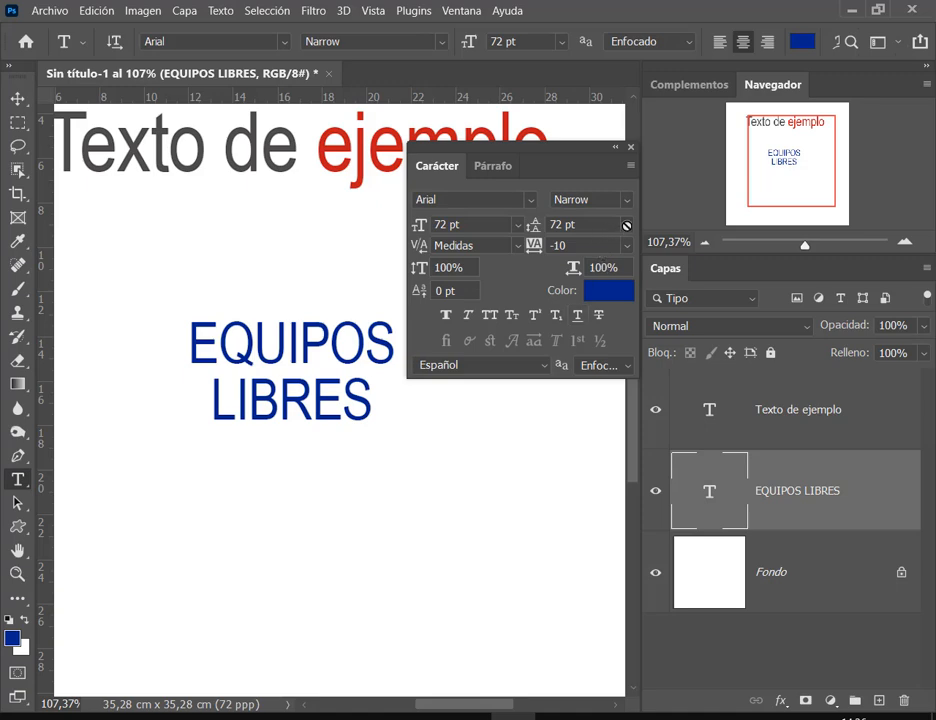
click(627, 225)
click(577, 467)
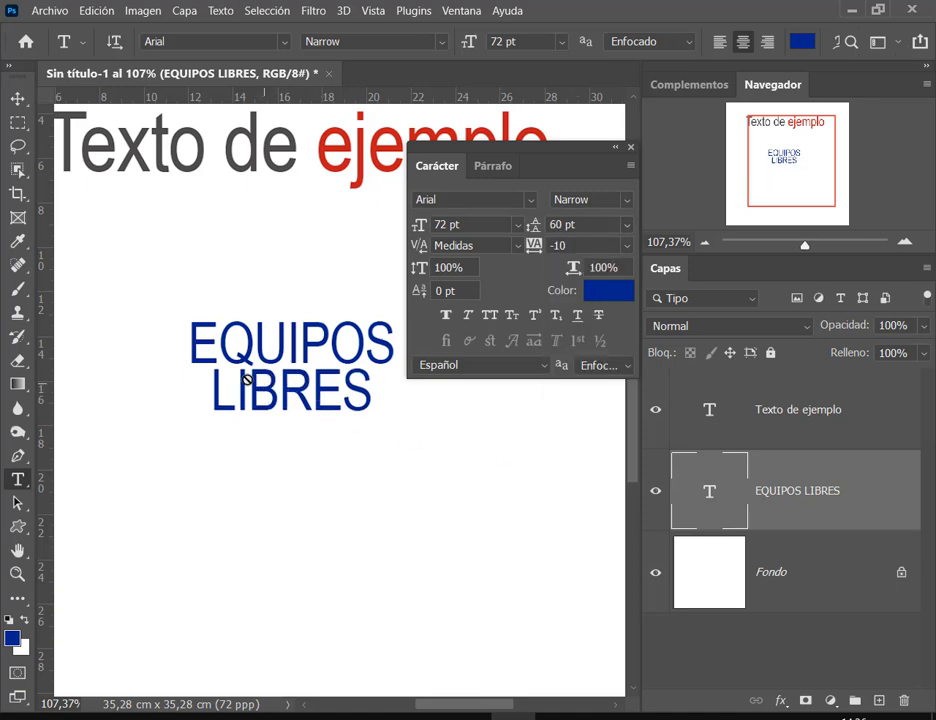
mouse_move(190, 364)
mouse_down()
mouse_move(382, 376)
mouse_move(400, 367)
mouse_up()
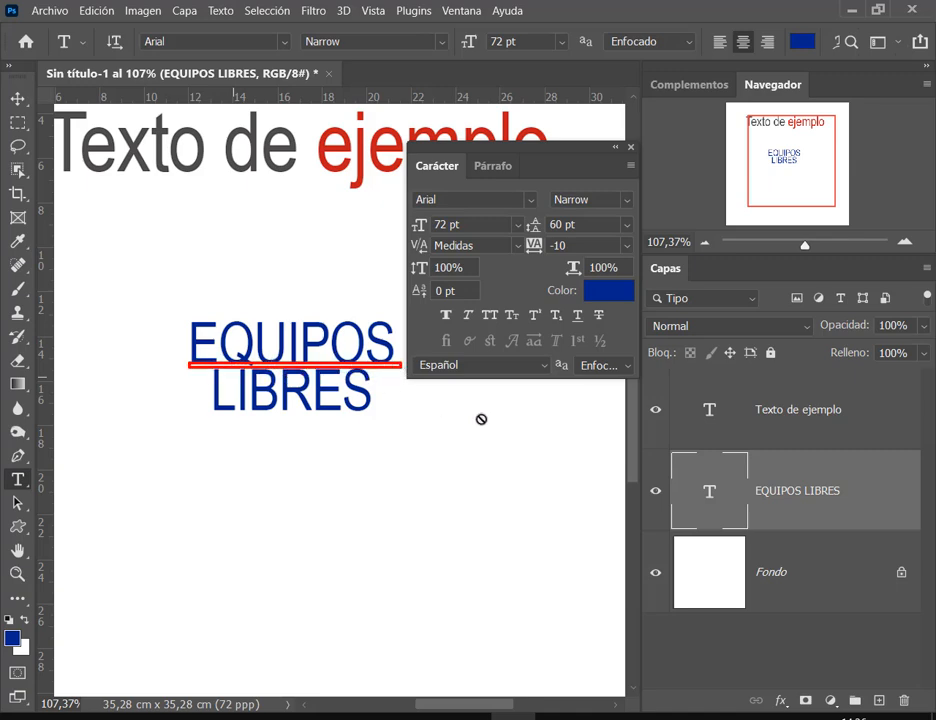
click(625, 228)
click(552, 484)
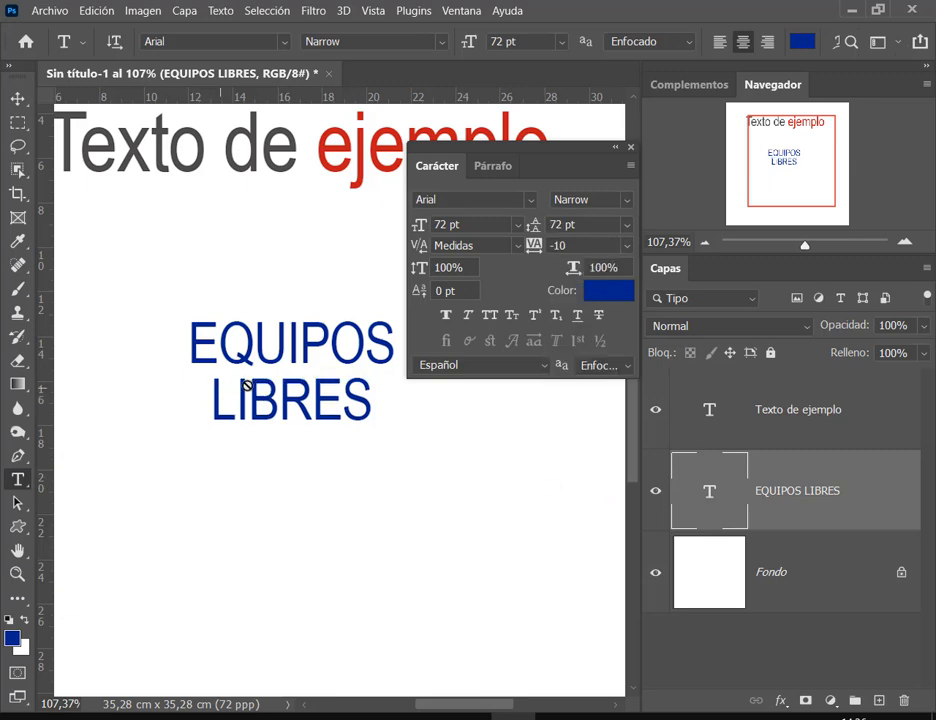
Step: Set the line spacing of "EQUIPOS LIBRES" to 60 pt and fine-tune it to 59 pt
click(626, 225)
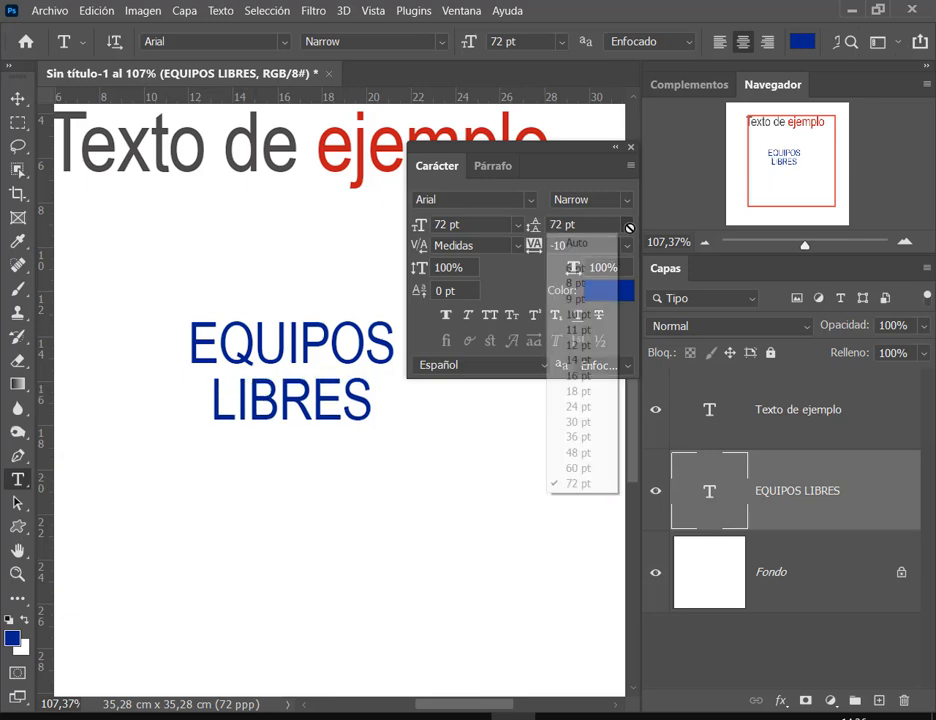
click(590, 468)
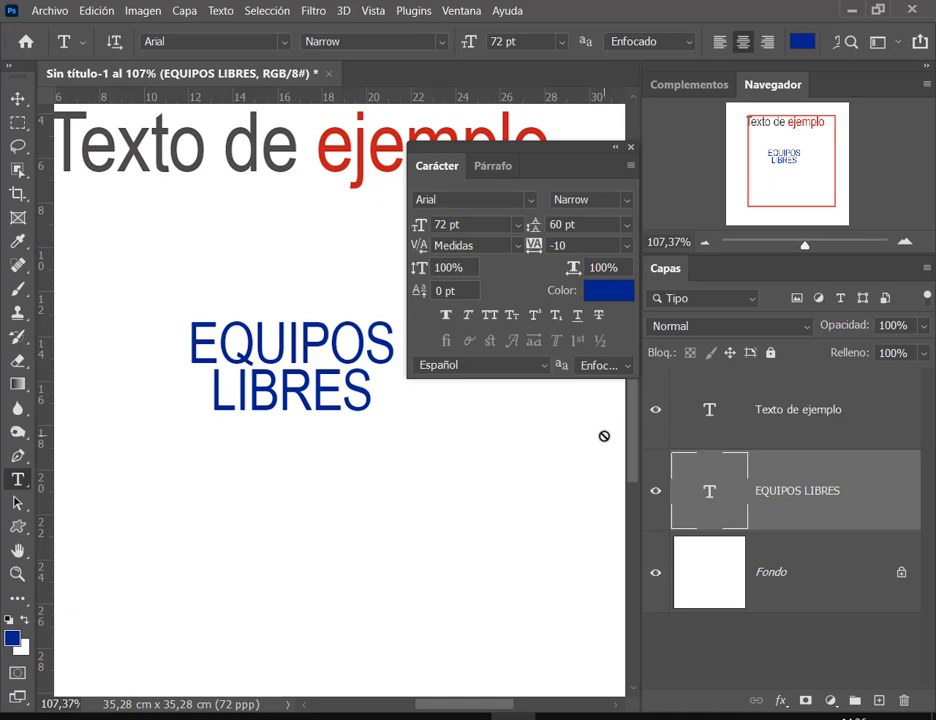
click(586, 226)
scroll(585, 225, down, 1)
scroll(583, 224, up, 6)
scroll(582, 224, up, 3)
scroll(575, 226, down, 4)
scroll(577, 225, down, 6)
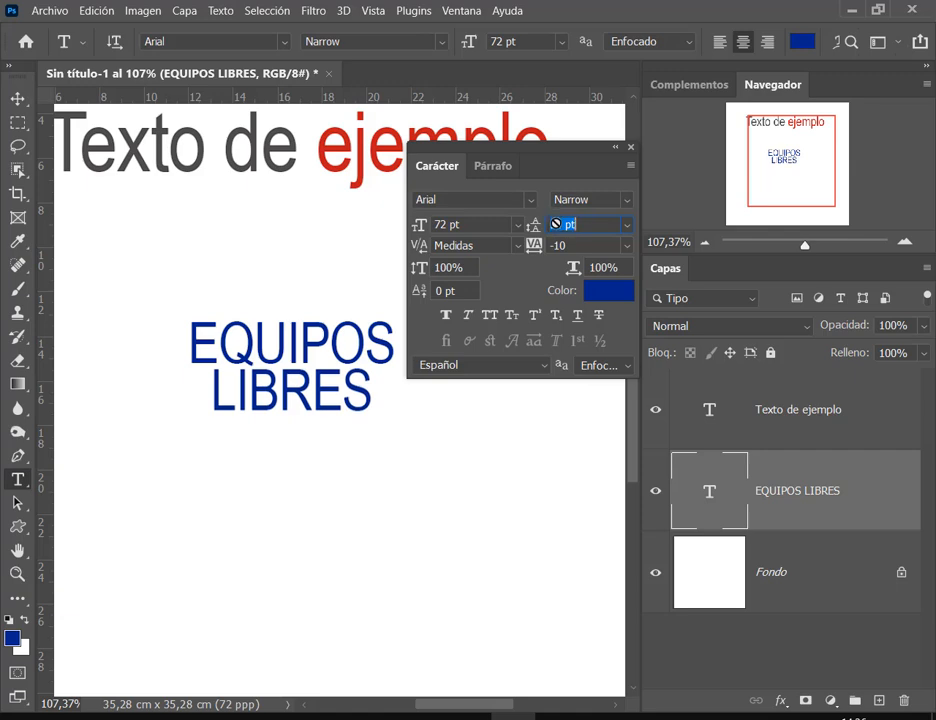
scroll(555, 224, down, 1)
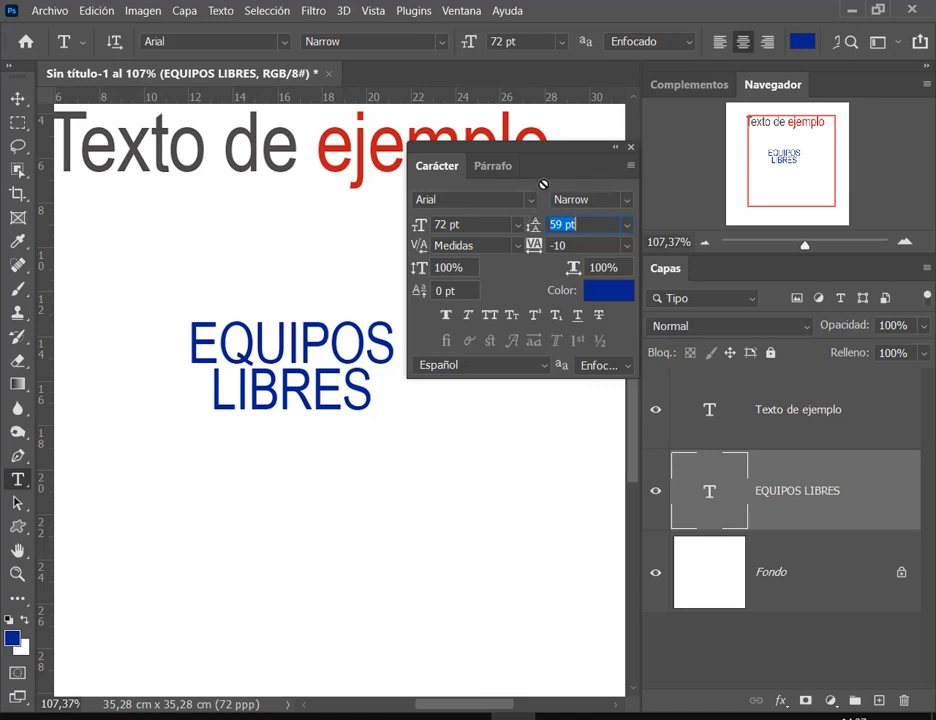
click(579, 225)
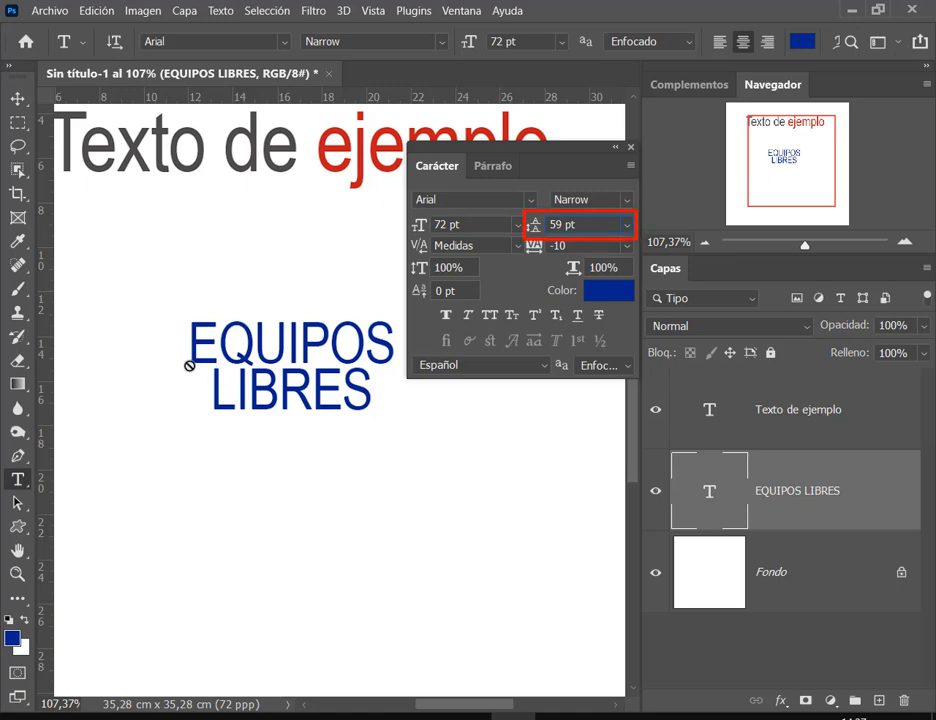
drag(189, 366, 380, 367)
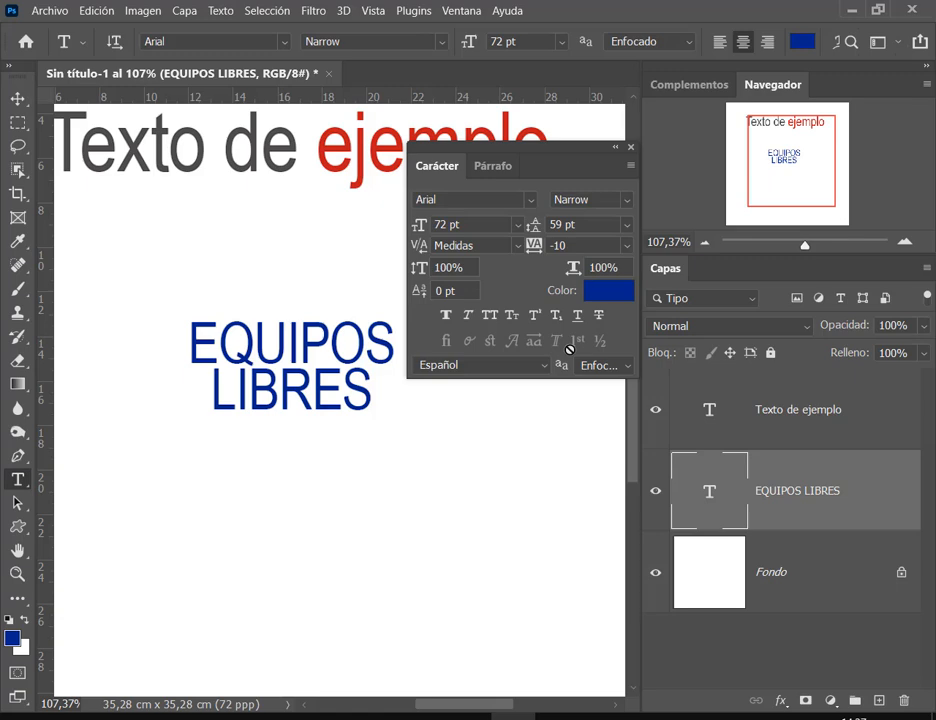
Step: Try the kerning options 0, Óptica and Medidas on the "EQUIPOS LIBRES" text
drag(405, 234, 636, 258)
drag(414, 246, 423, 246)
key(ctrl+z)
click(518, 245)
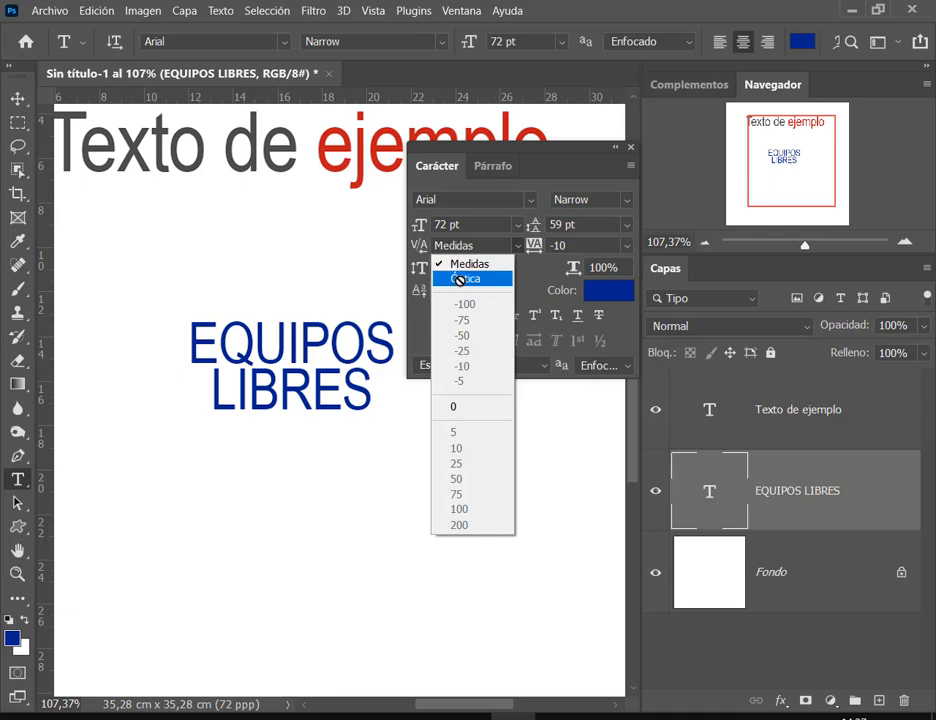
click(452, 406)
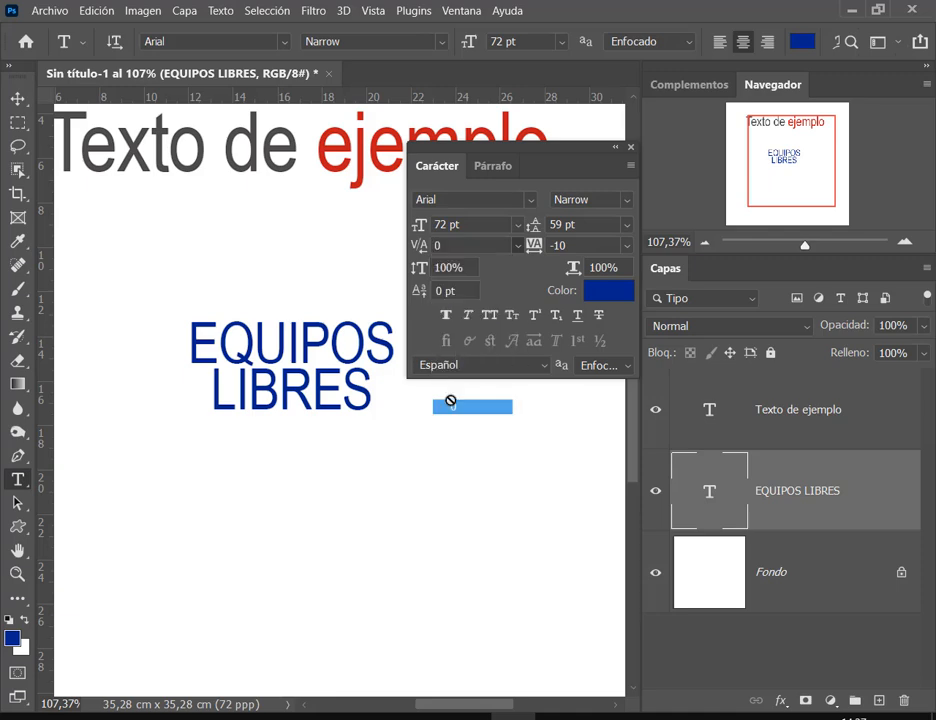
click(519, 245)
click(489, 275)
click(516, 245)
click(486, 263)
Step: Set the kerning of the "EQUIPOS LIBRES" text to 0
click(516, 245)
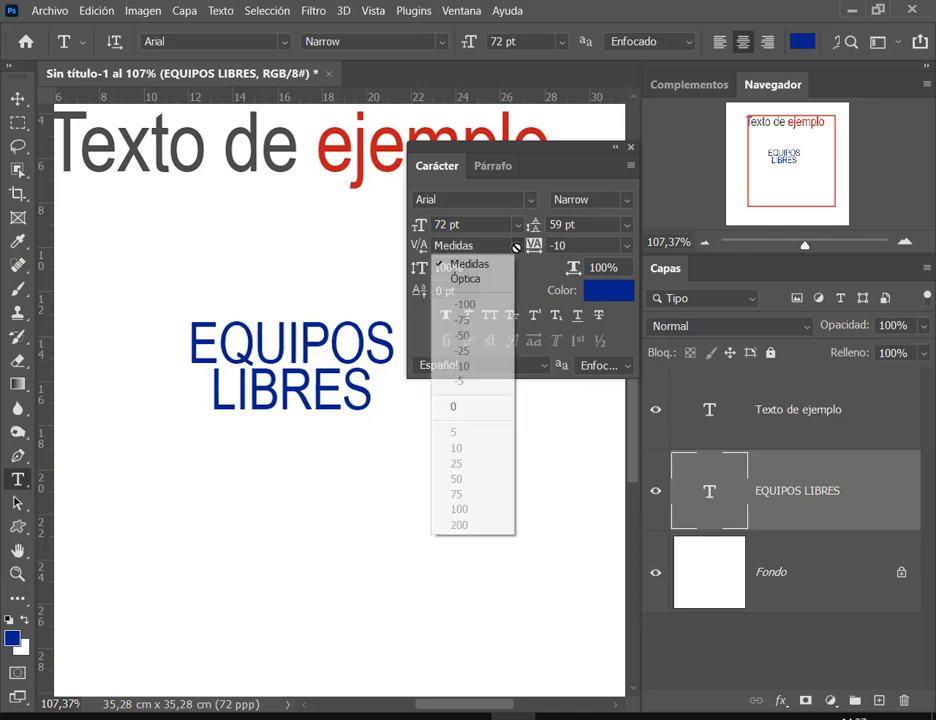
click(453, 407)
click(518, 247)
click(518, 243)
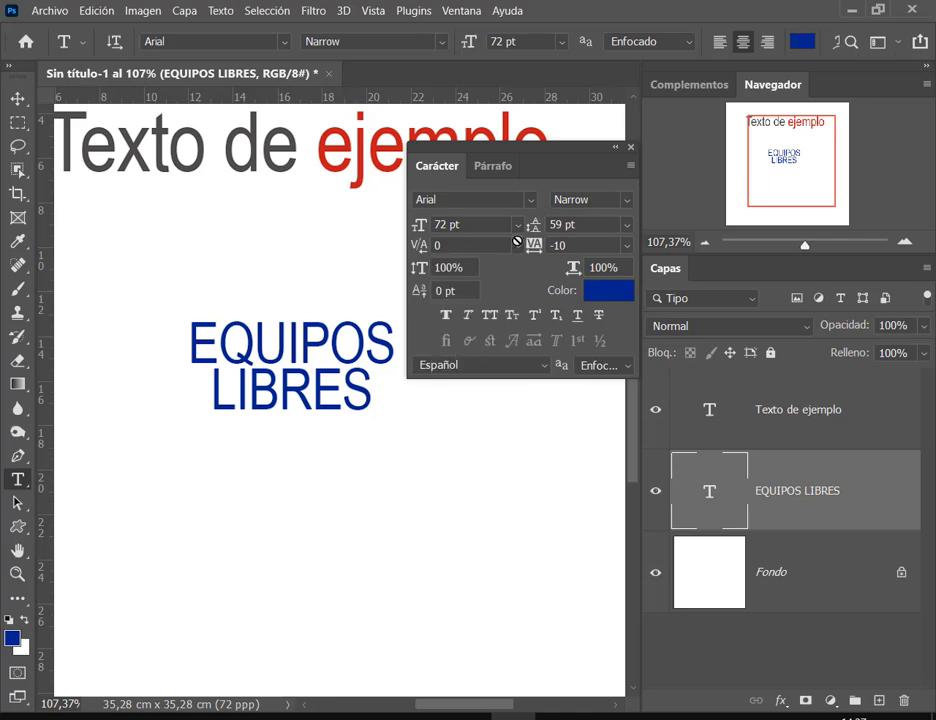
Step: Try tracking values of 0, 50, 75, 100 and 200 on the "EQUIPOS LIBRES" text
click(627, 244)
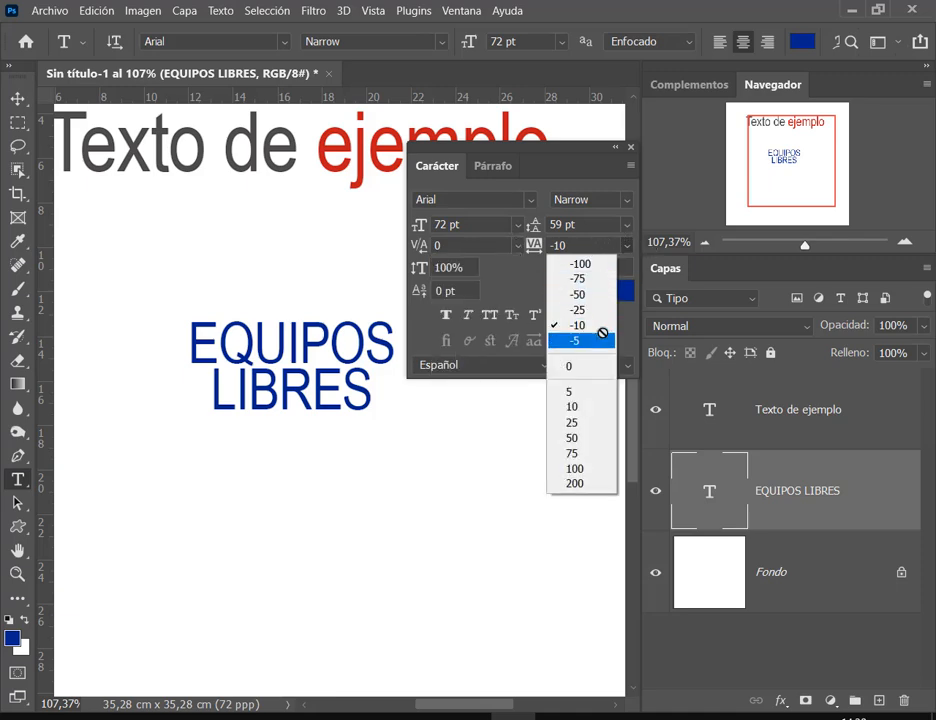
click(578, 366)
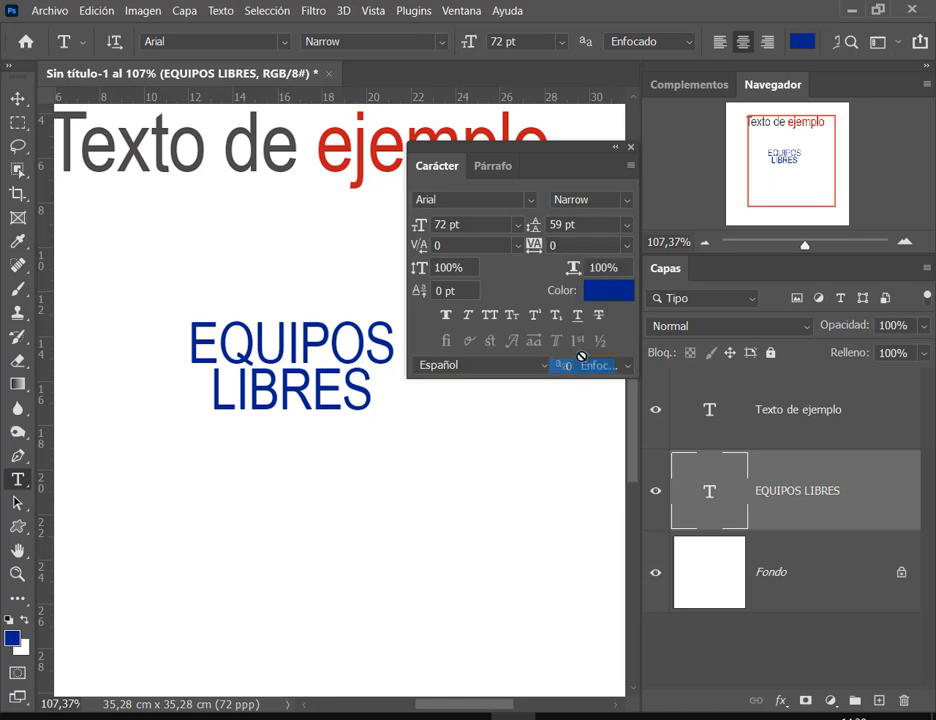
click(628, 245)
click(583, 435)
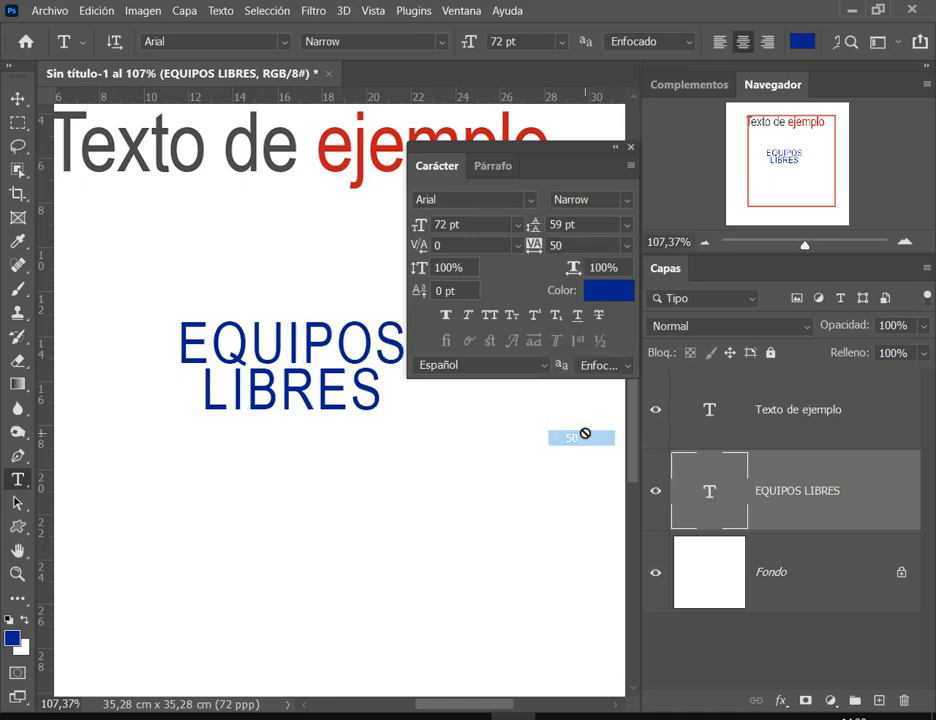
click(628, 245)
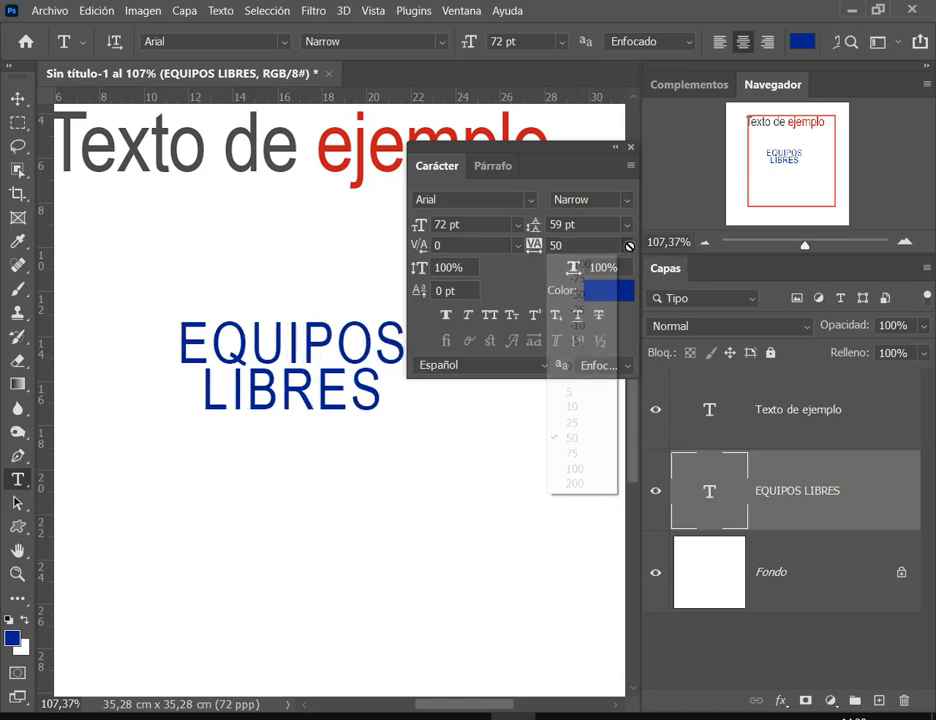
click(594, 453)
click(628, 245)
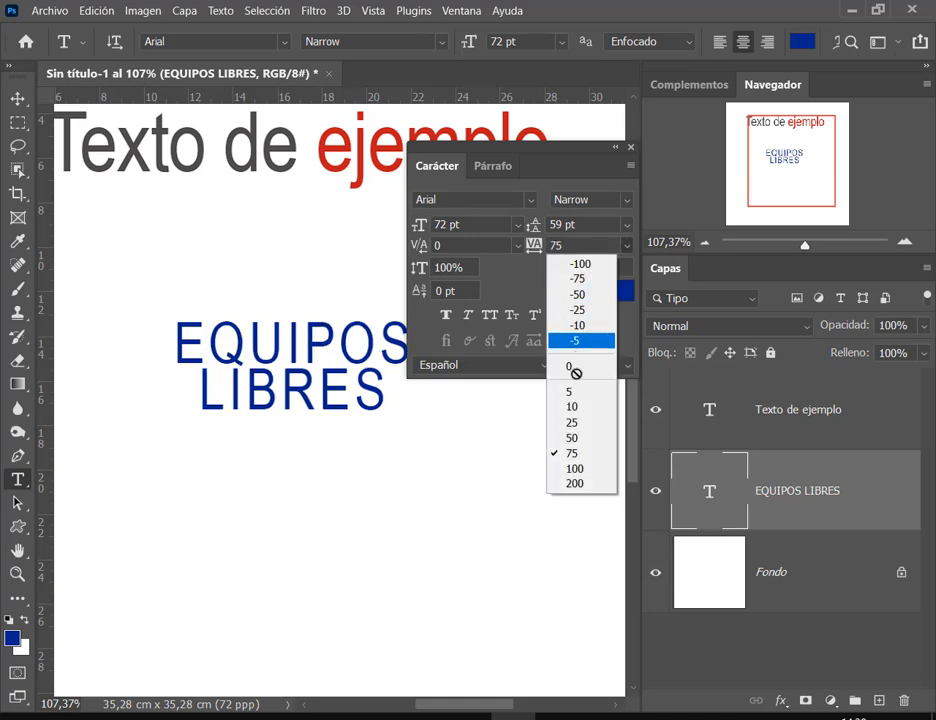
click(584, 467)
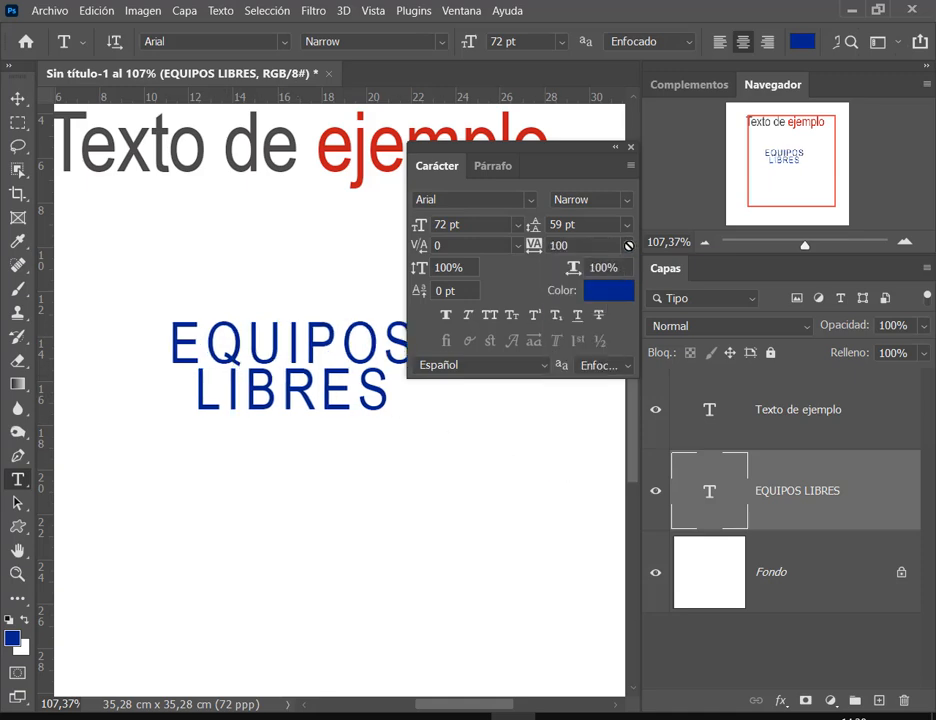
click(628, 245)
click(584, 485)
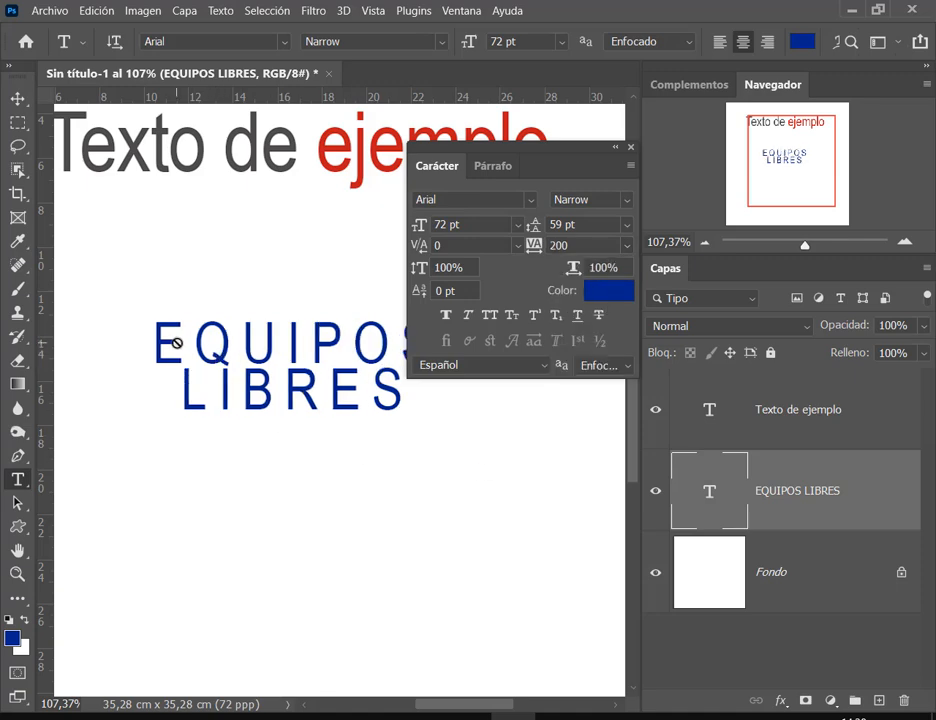
Step: Move the Carácter window clear of the "EQUIPOS LIBRES" text and set its tracking to 0 and finally to -10
drag(545, 146, 468, 77)
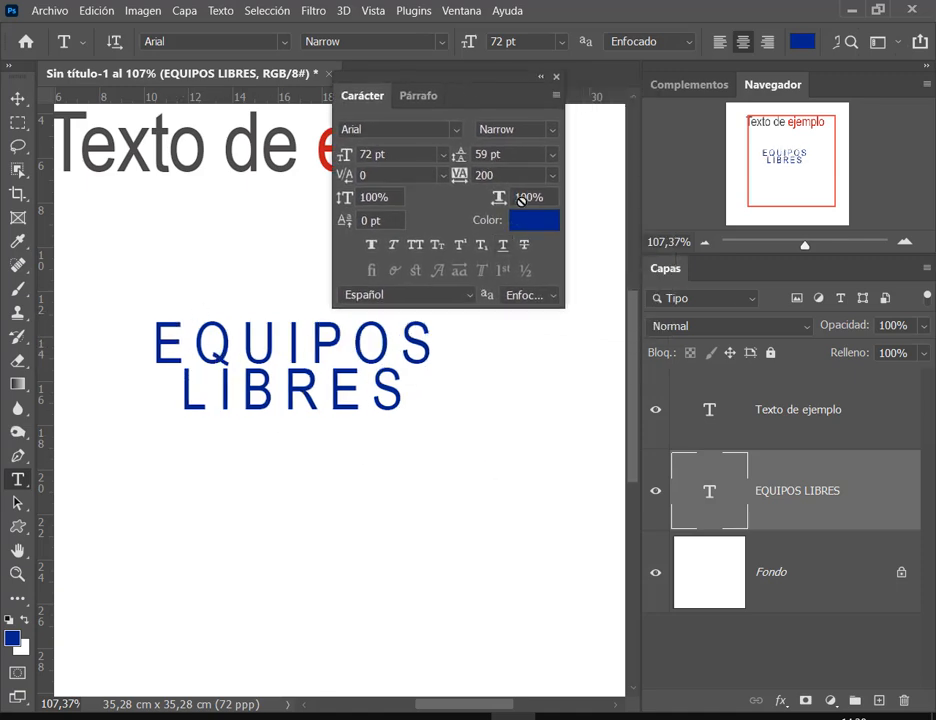
click(552, 175)
click(524, 296)
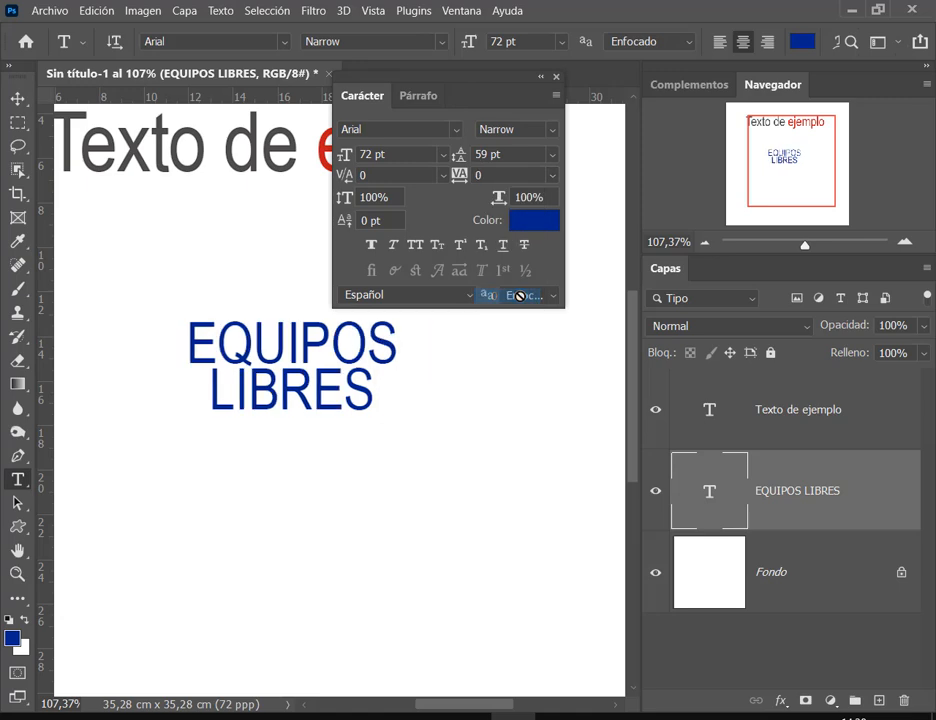
click(557, 174)
click(526, 258)
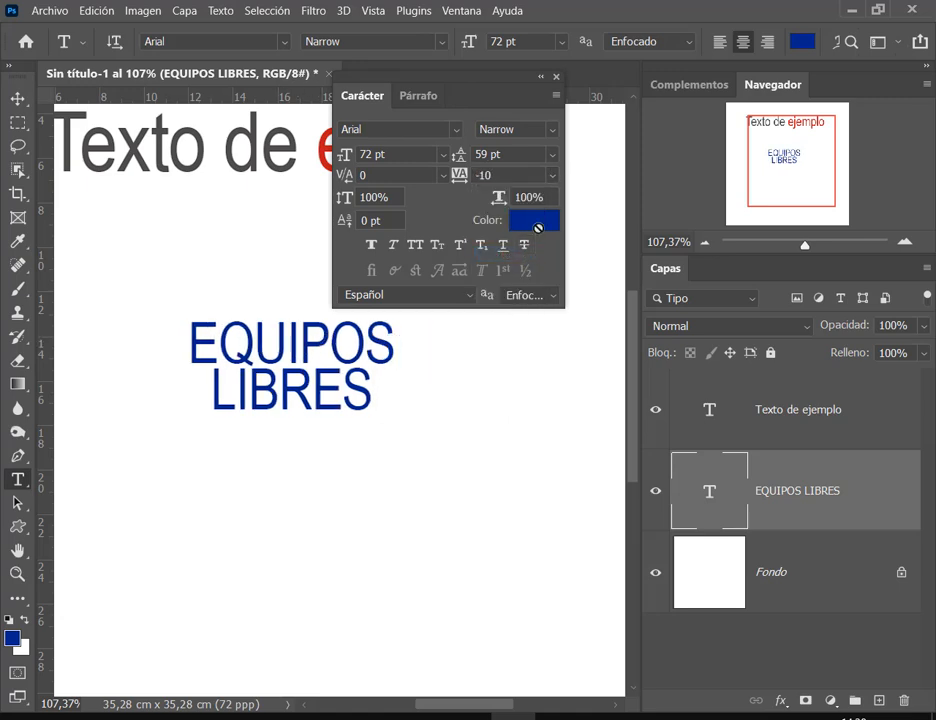
Step: Try tracking values of -50, 0 and -10 on the EQUIPOS LIBRES text
click(552, 175)
click(524, 222)
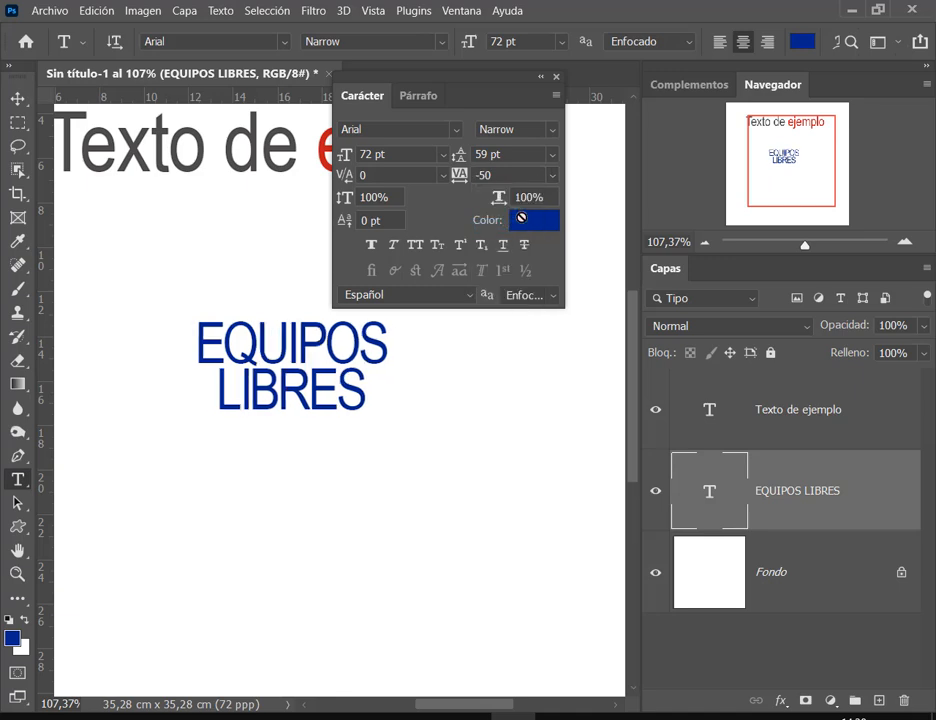
click(552, 175)
click(512, 296)
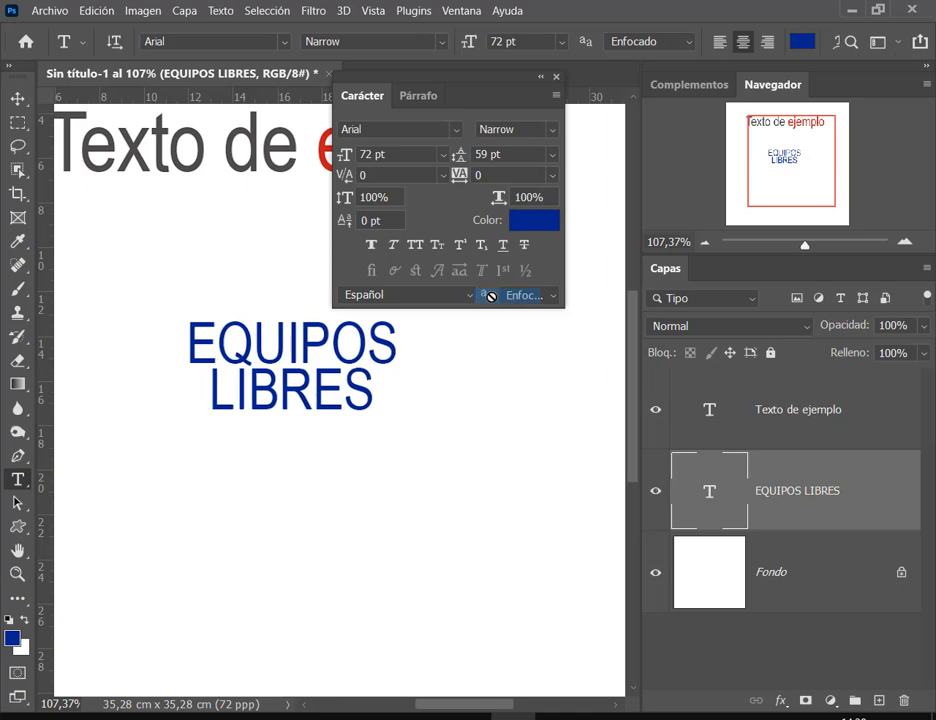
drag(485, 83, 563, 94)
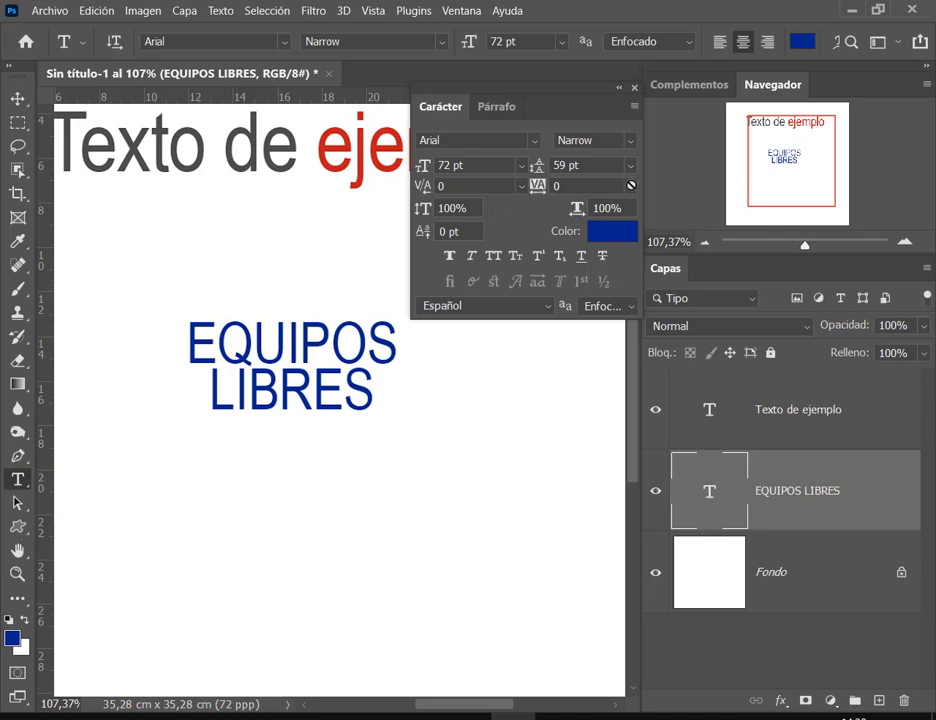
click(630, 186)
click(585, 261)
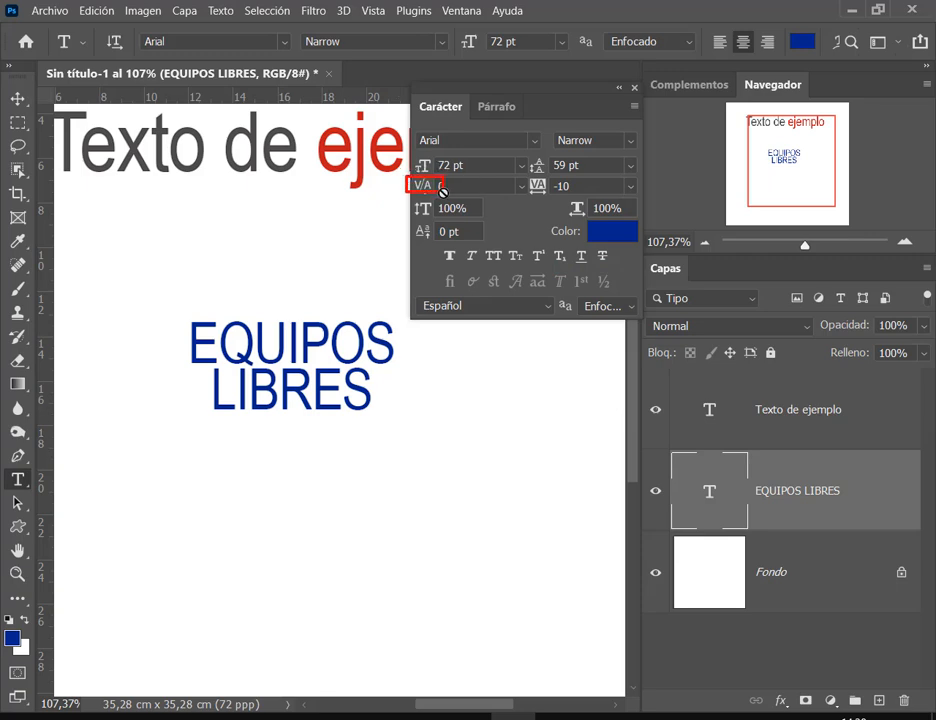
Step: Set the tracking of the whole EQUIPOS LIBRES text layer to -50
scroll(326, 340, up, 4)
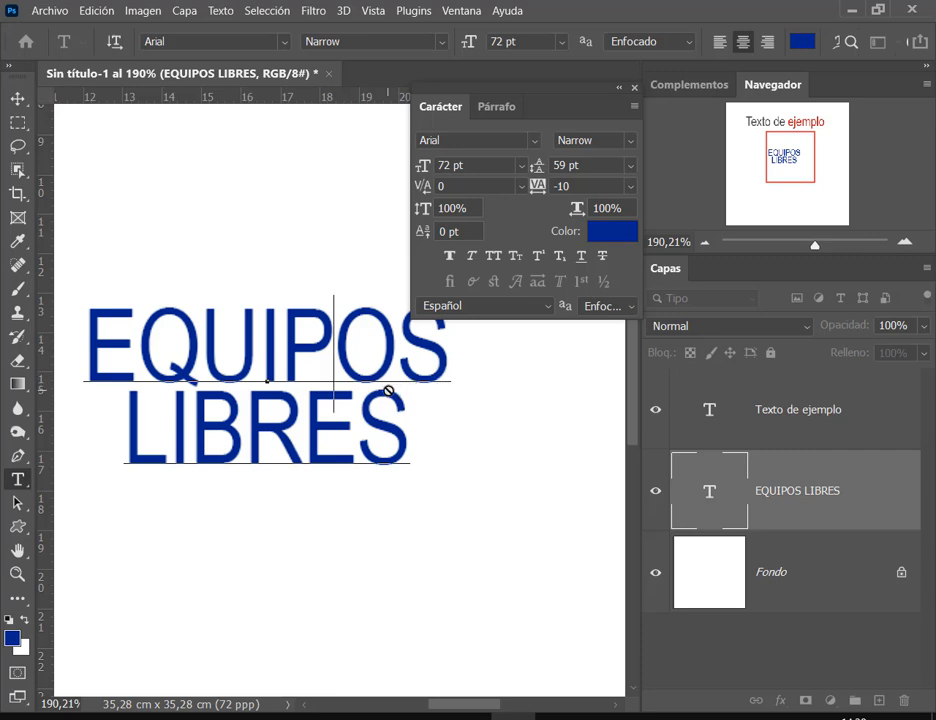
click(629, 186)
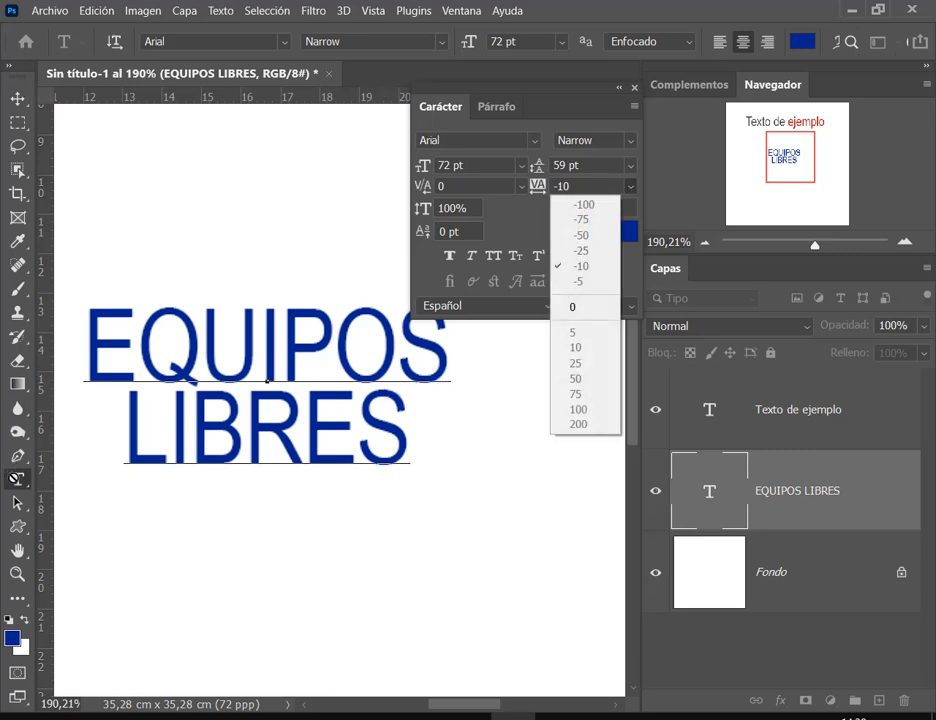
click(21, 480)
click(725, 485)
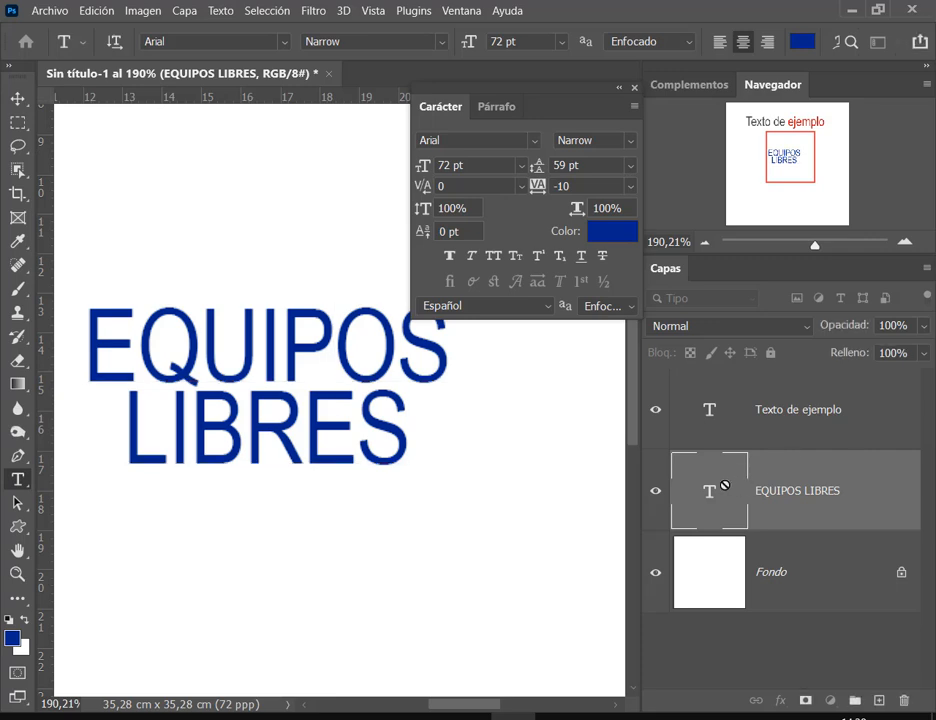
click(630, 186)
click(600, 234)
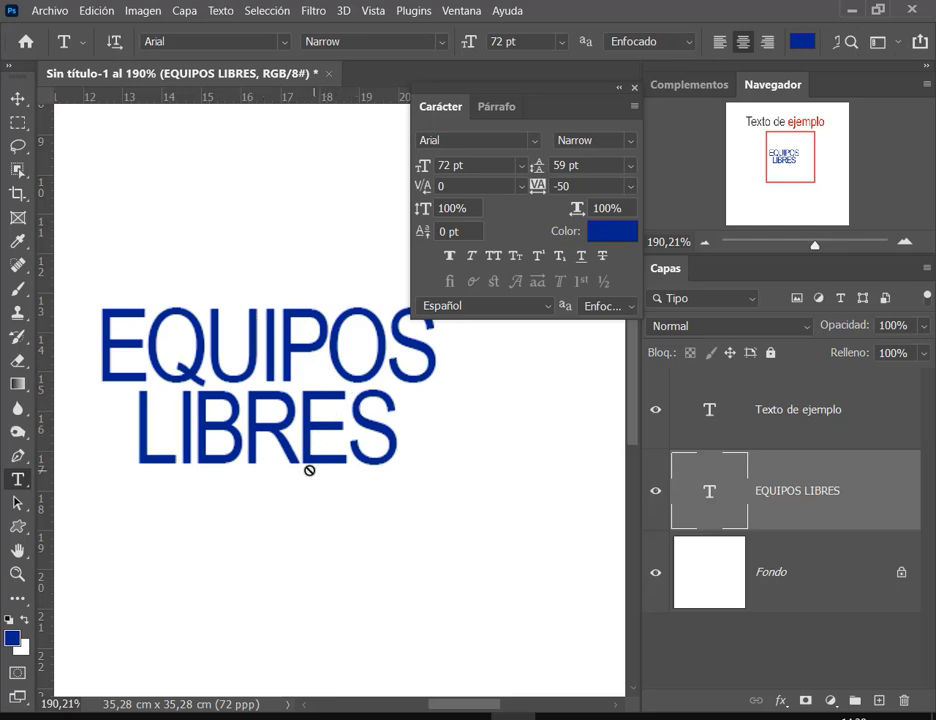
Step: Try to adjust the kerning of the selected letters UI in EQUIPOS
drag(203, 414, 280, 422)
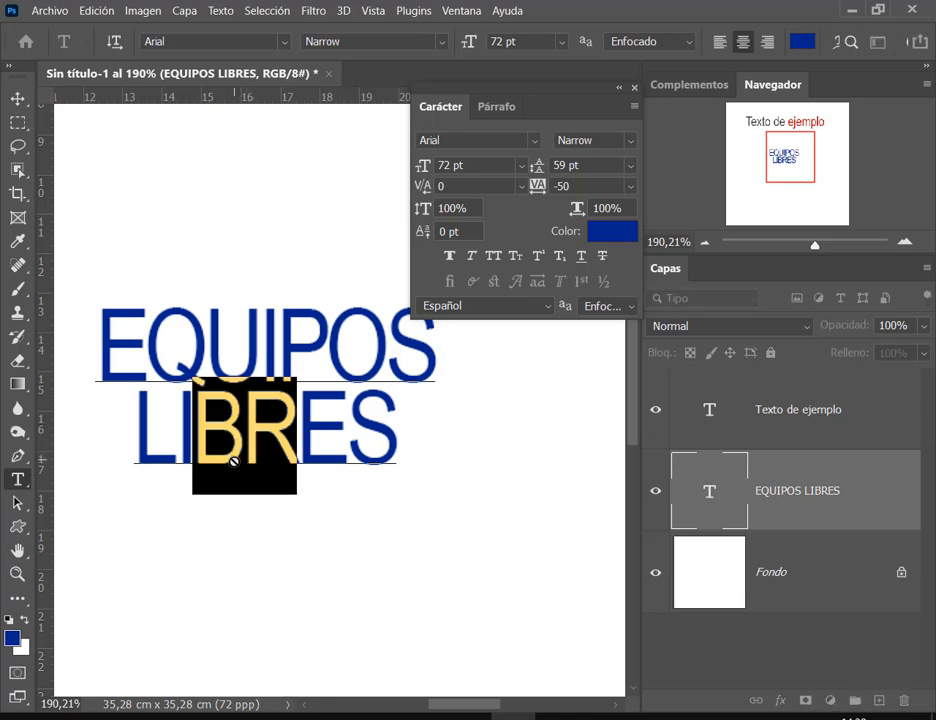
click(277, 335)
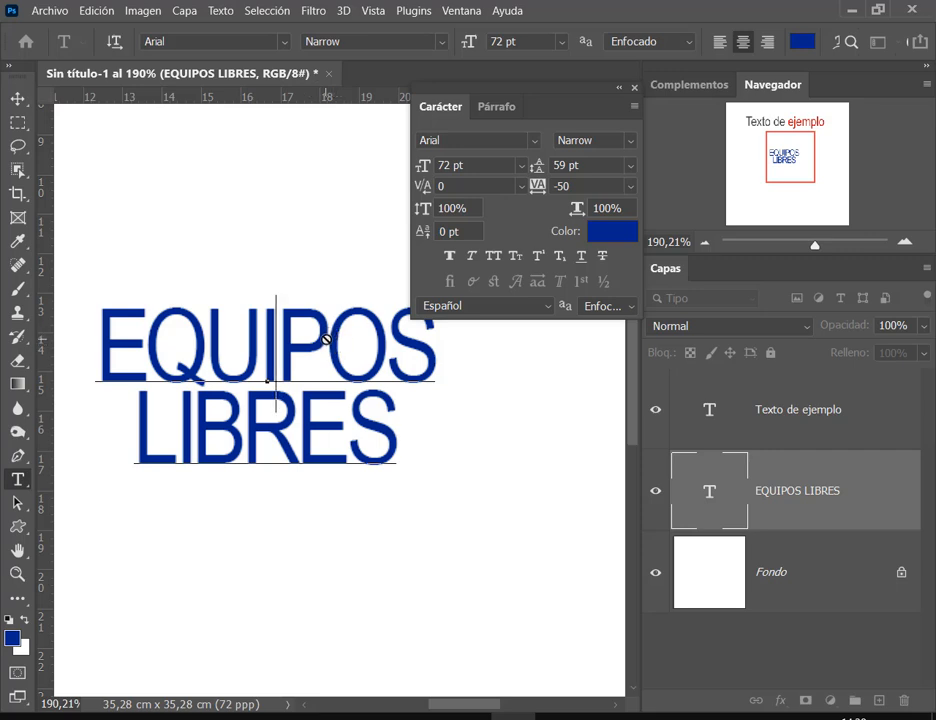
drag(207, 336, 275, 337)
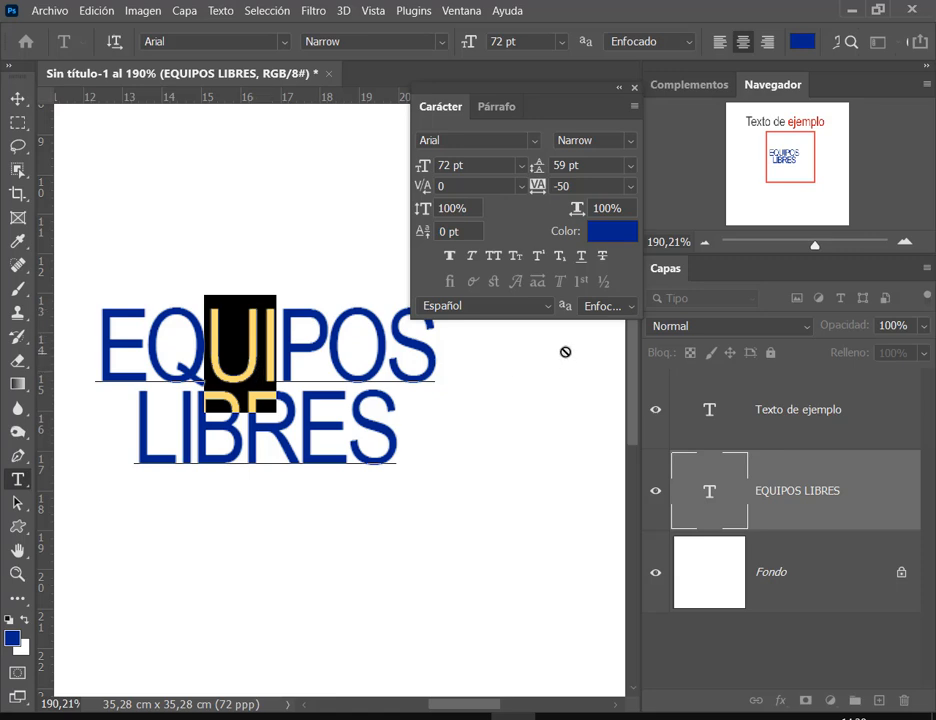
click(522, 186)
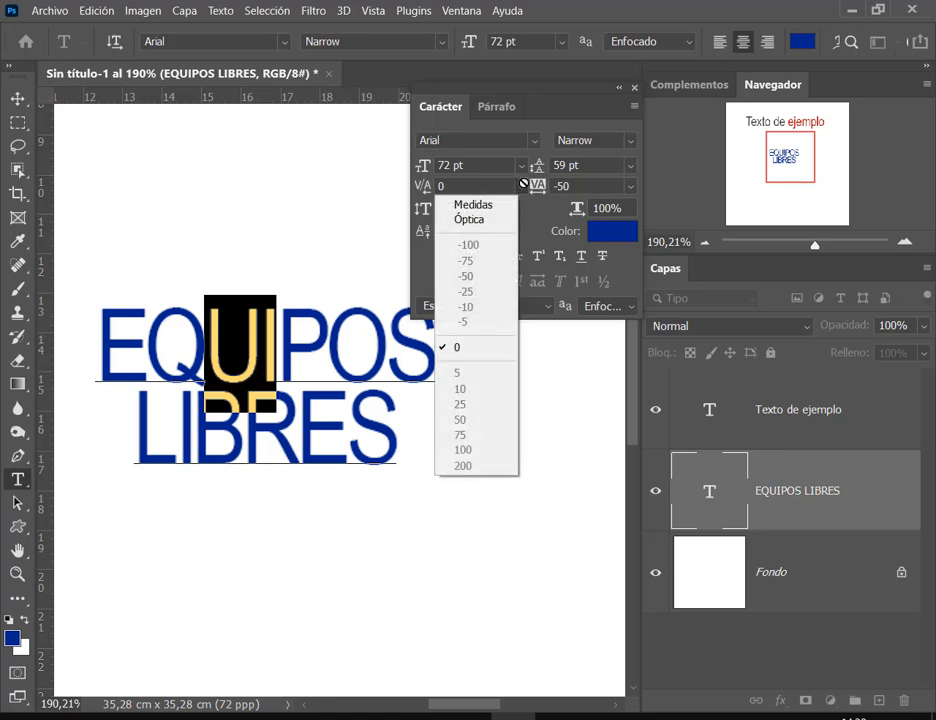
click(522, 186)
Step: Set the kerning between the U and I of EQUIPOS to -50
click(258, 338)
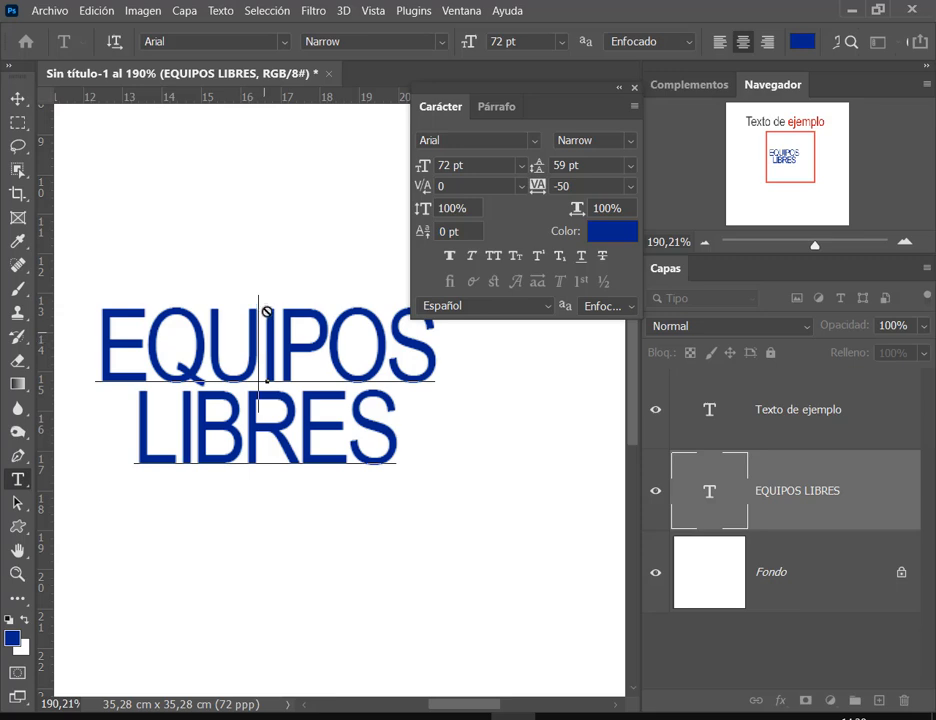
key(ctrl+2)
drag(242, 298, 283, 387)
drag(291, 257, 260, 308)
key(Escape)
click(521, 186)
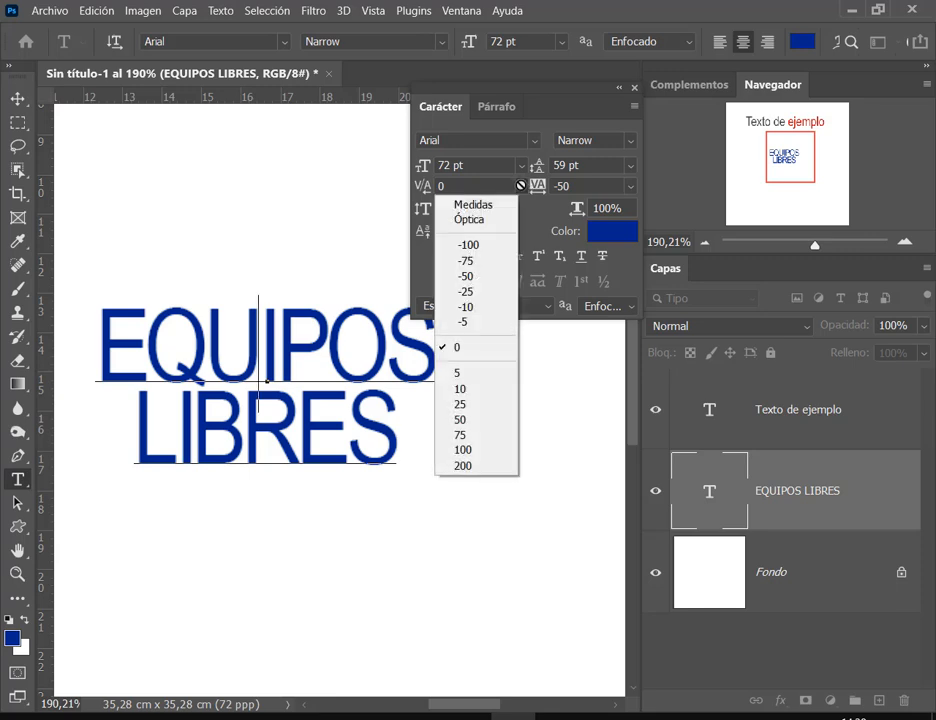
click(467, 276)
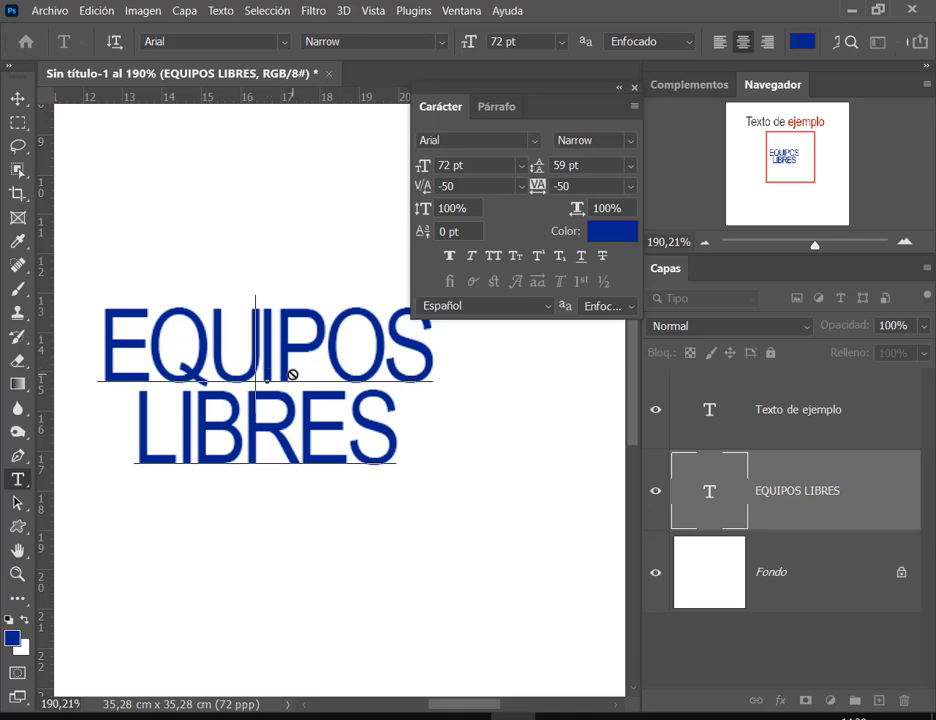
Step: Set the kerning between the U and I of EQUIPOS to -25
click(323, 341)
click(257, 328)
click(521, 186)
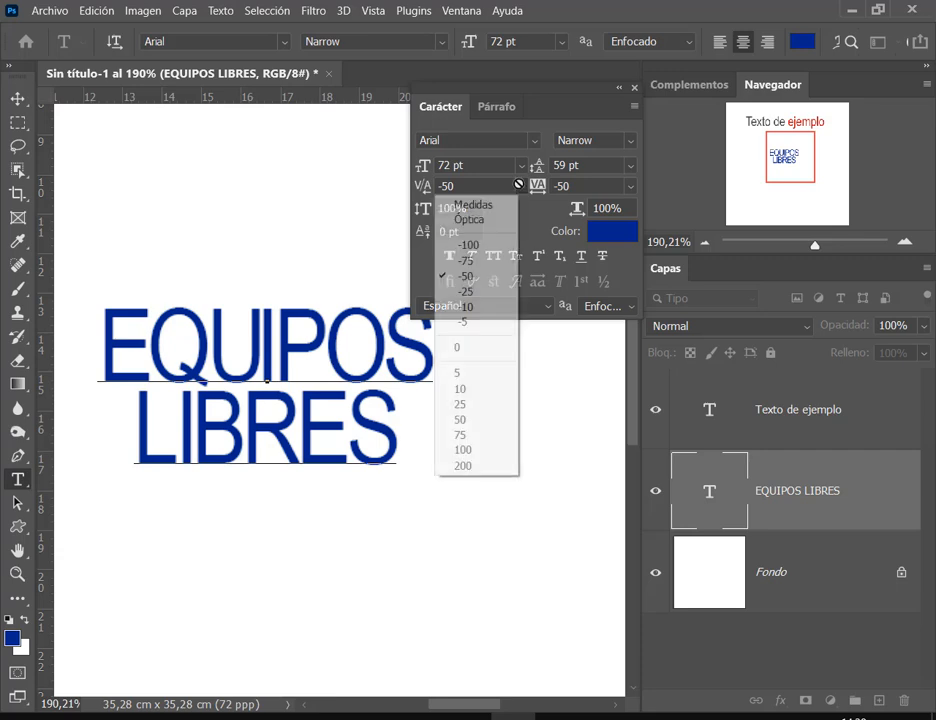
click(470, 292)
Step: Try a kerning of 10 between the P and O of EQUIPOS, and set it to 25
click(324, 340)
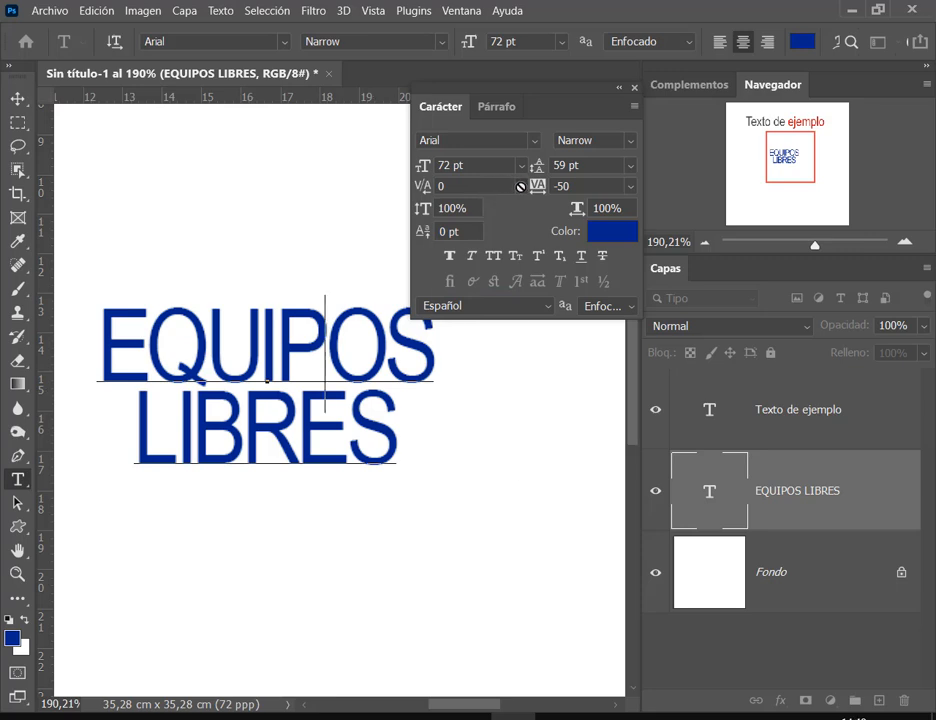
click(521, 186)
click(469, 388)
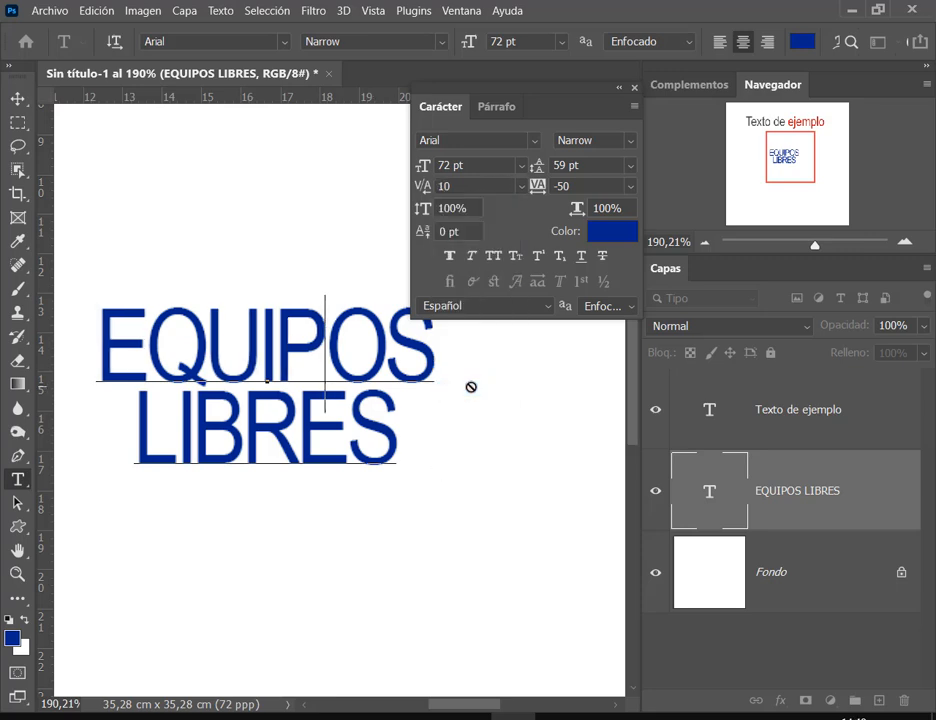
click(523, 186)
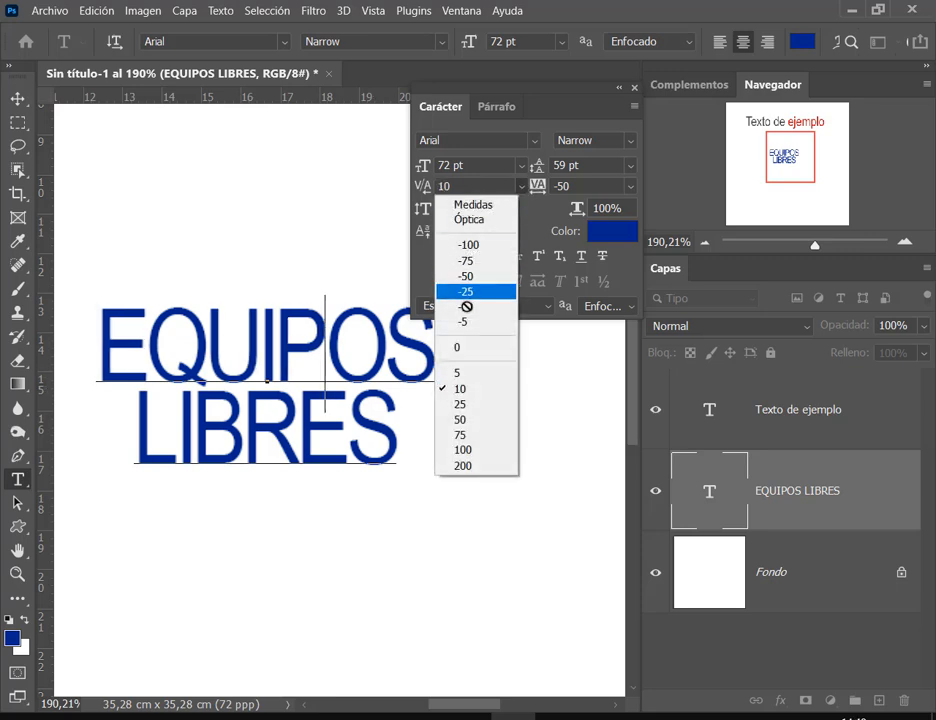
click(466, 405)
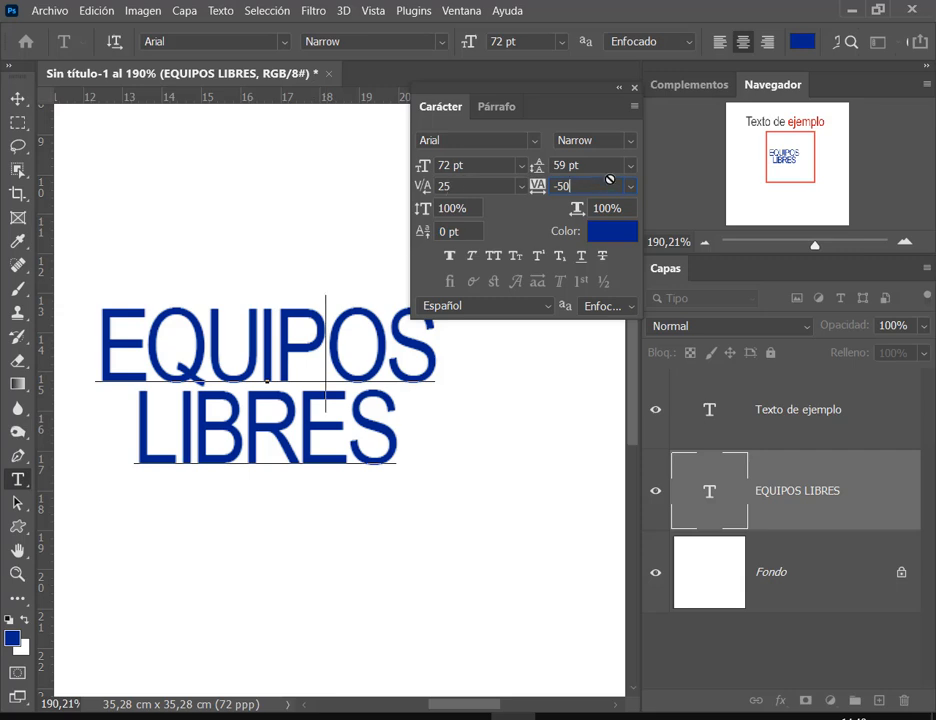
Step: Finish editing the EQUIPOS LIBRES text and activate the Move tool
click(710, 491)
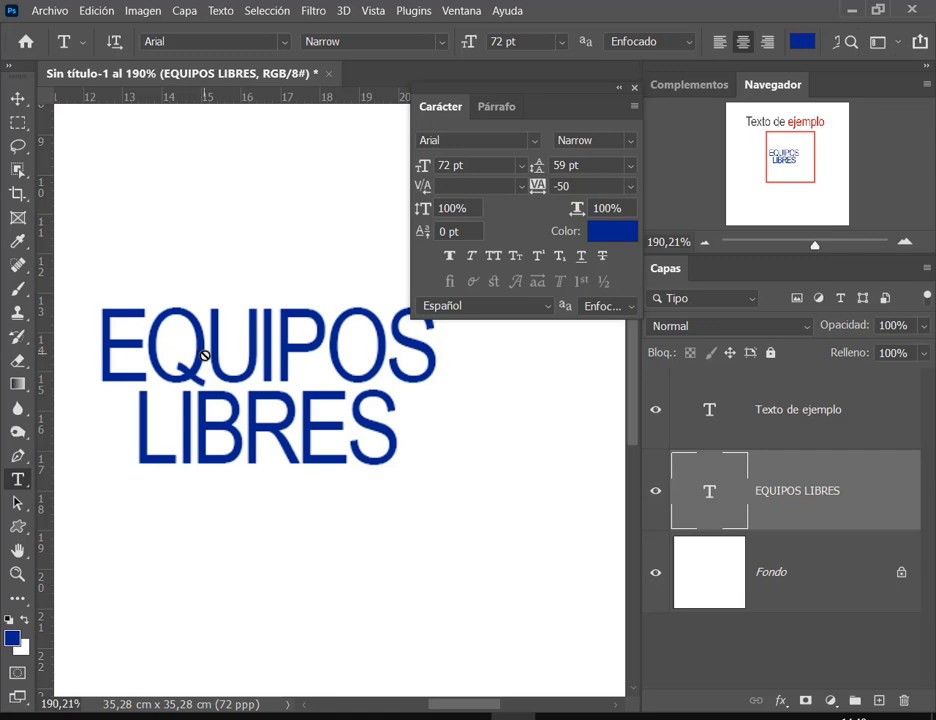
click(150, 352)
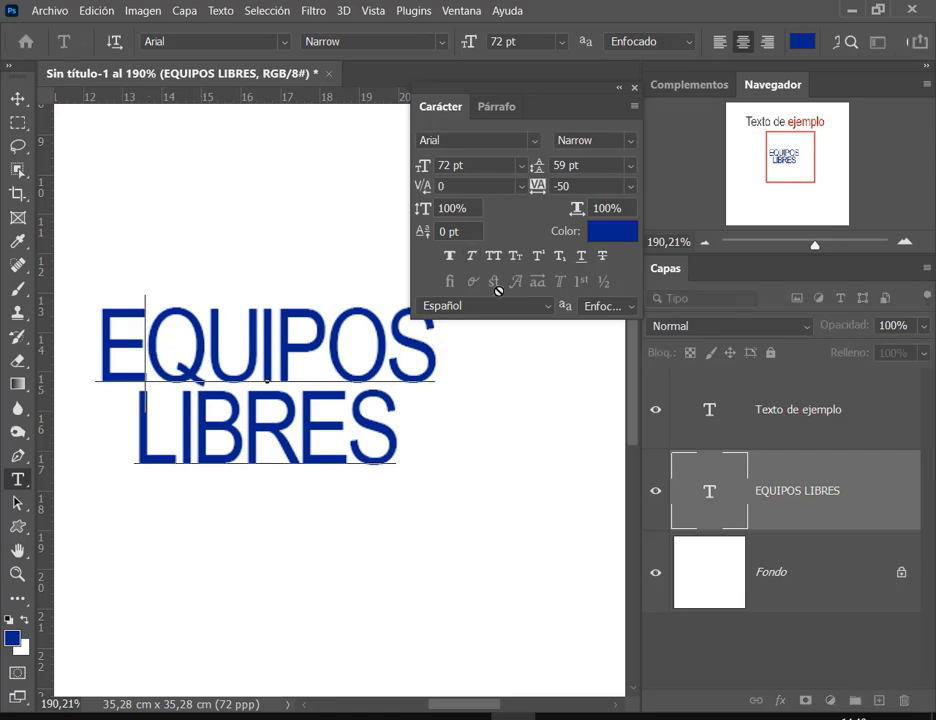
click(17, 98)
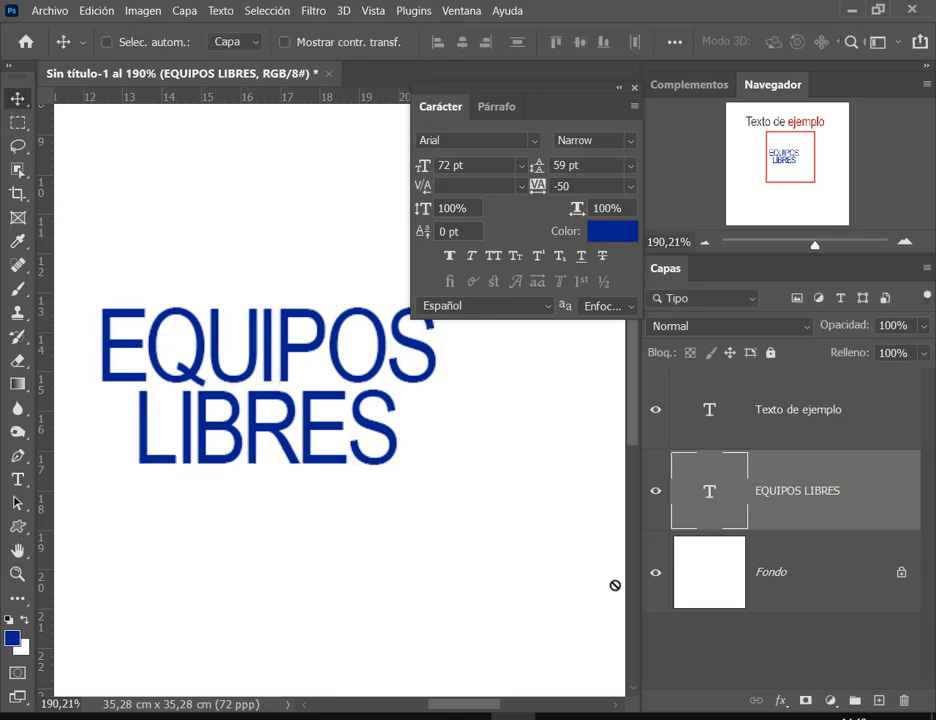
drag(549, 104, 556, 99)
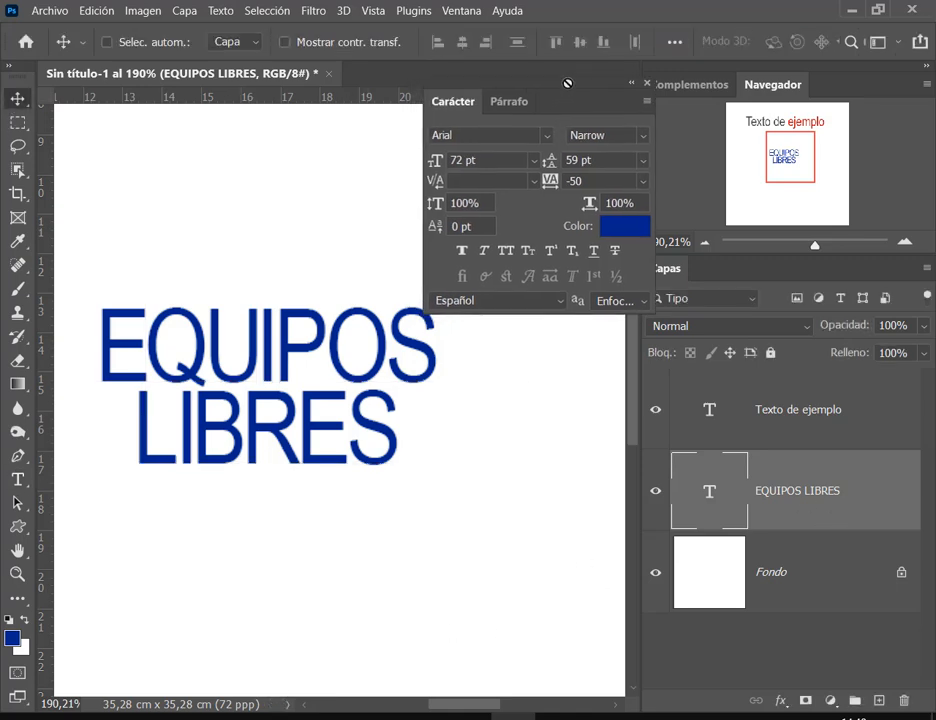
Step: Switch to the Google Meet call to check the chat messages for questions, and return to Photoshop
mouse_move(245, 717)
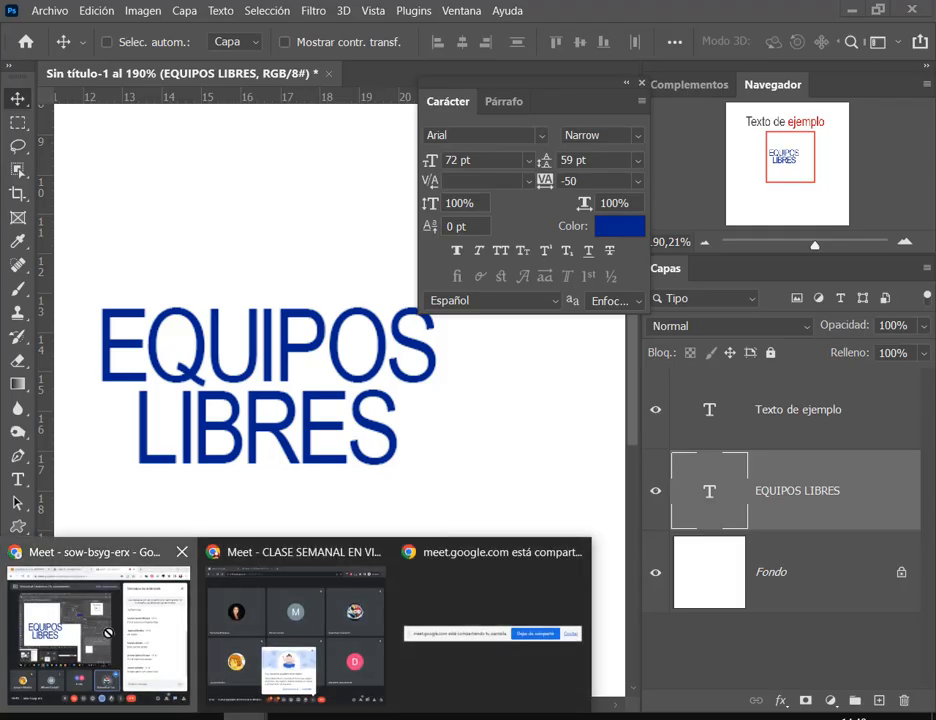
click(125, 635)
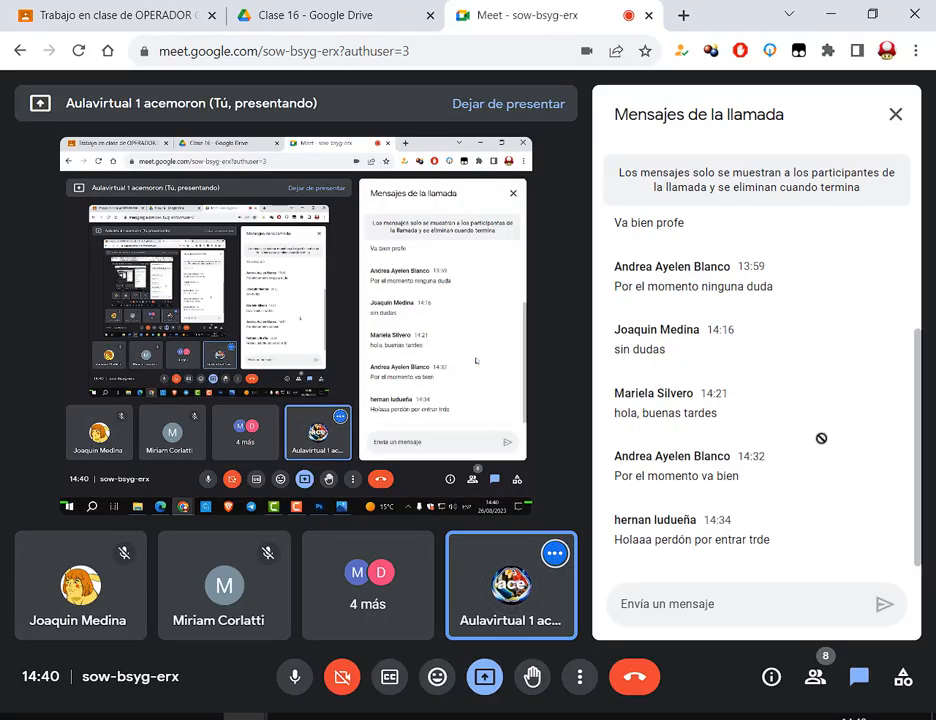
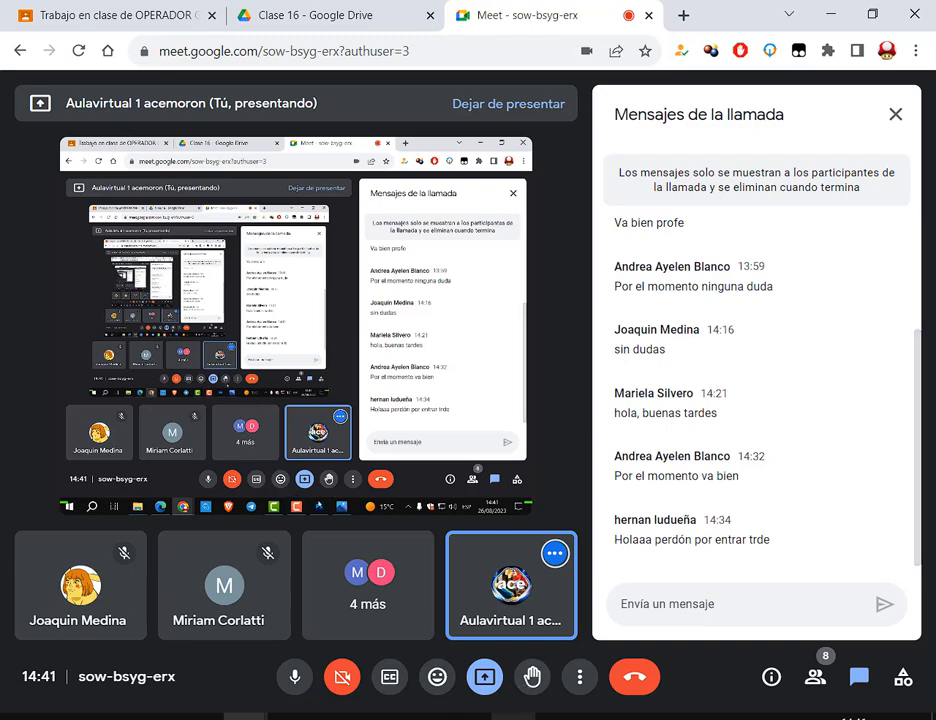
mouse_move(512, 715)
click(512, 630)
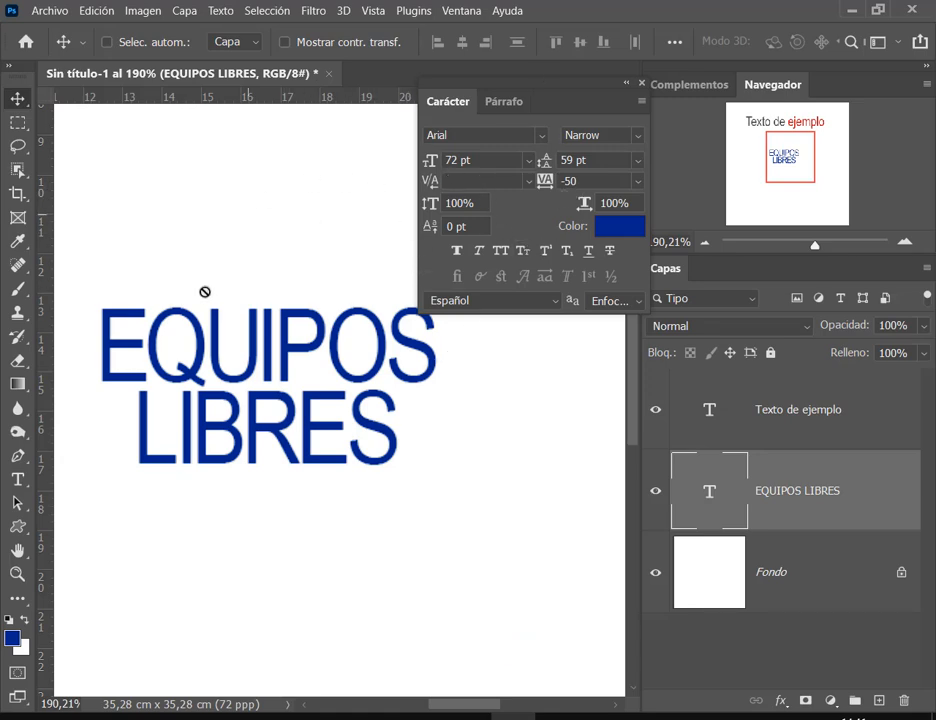
key(ctrl)
click(97, 10)
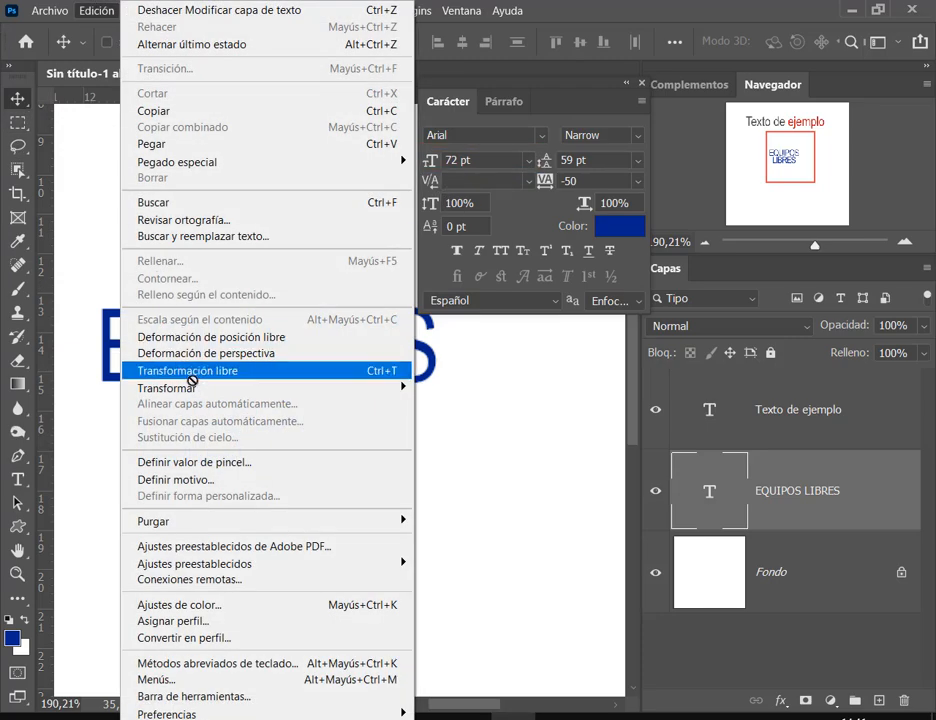
click(192, 371)
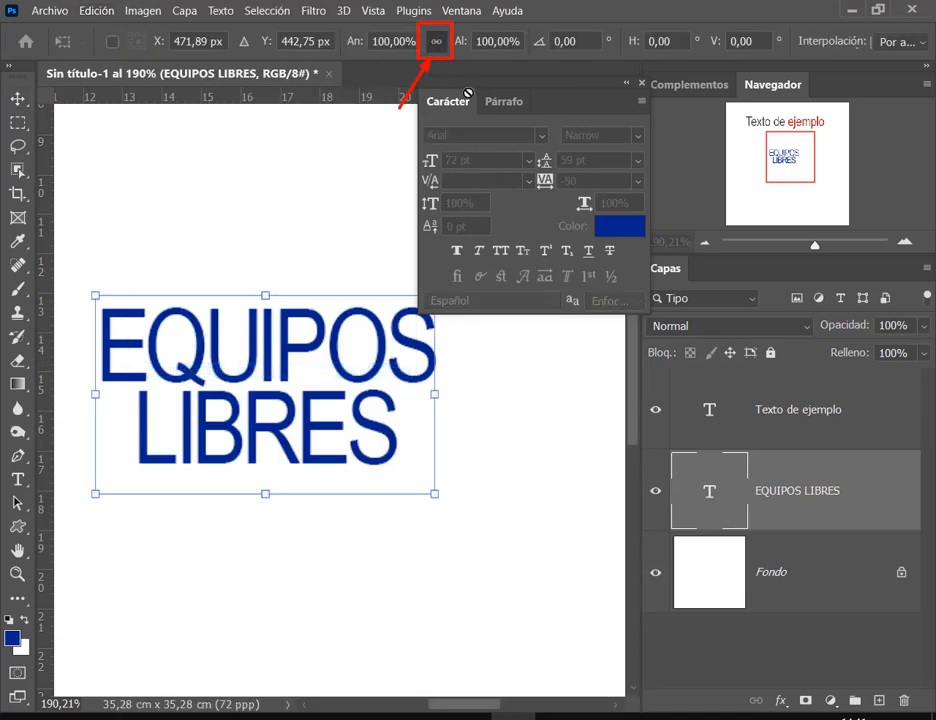
click(18, 99)
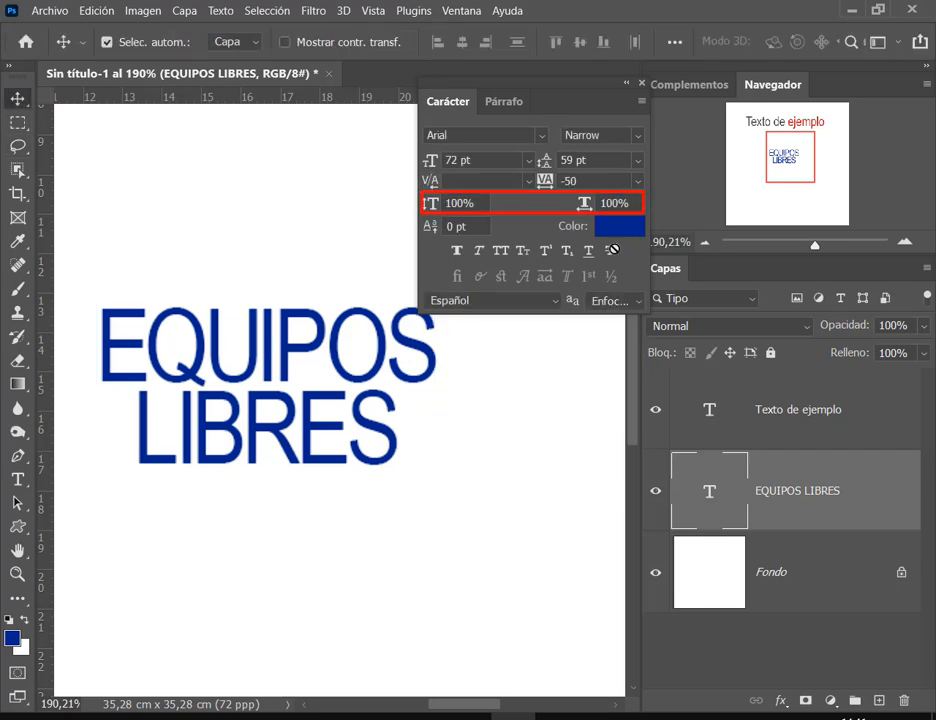
Step: Try horizontal scales of 148% and 136% on the EQUIPOS LIBRES text, undoing each change
key(ctrl)
drag(430, 203, 467, 203)
drag(583, 203, 625, 202)
scroll(349, 416, down, 3)
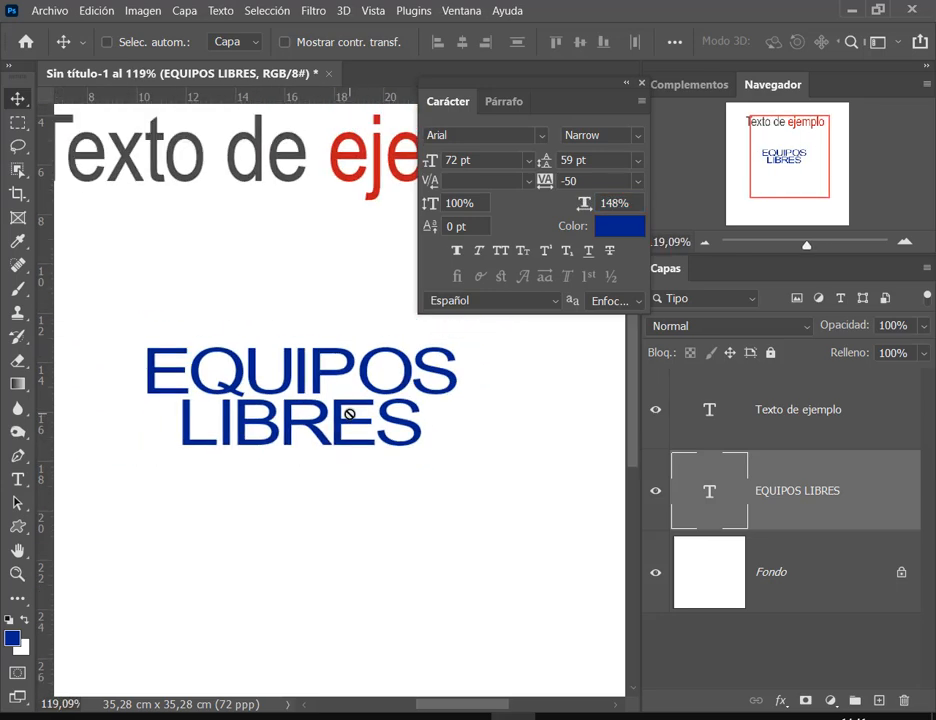
key(ctrl+z)
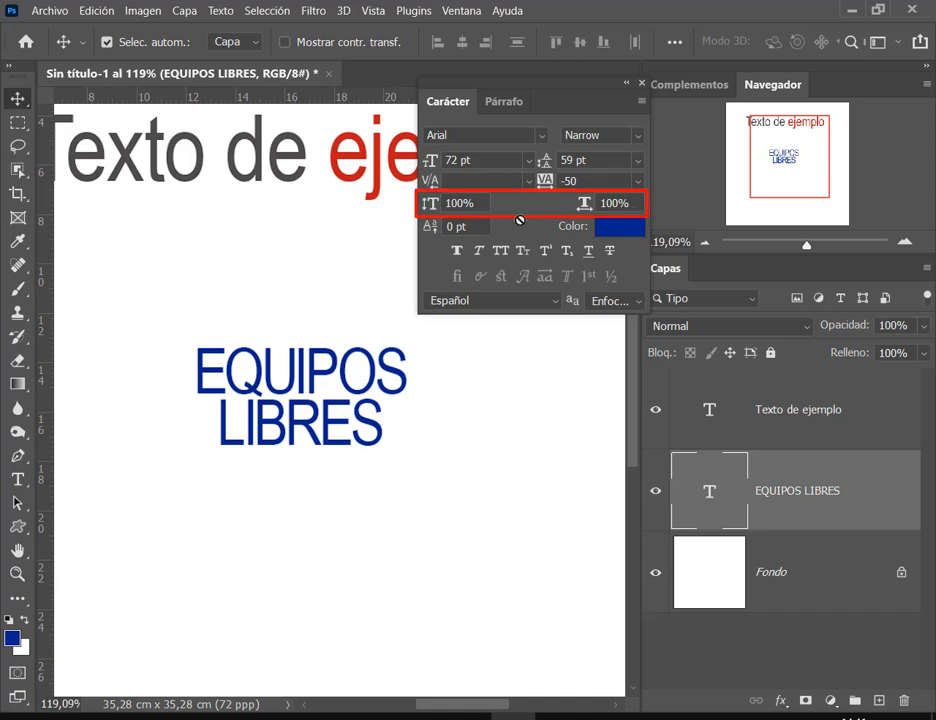
drag(579, 207, 614, 206)
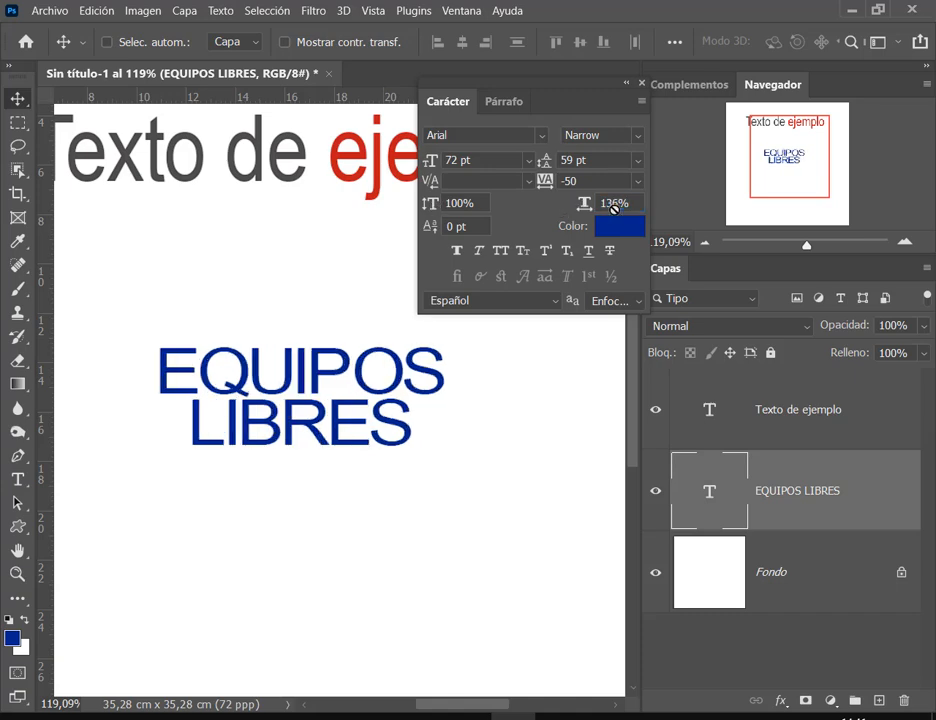
key(ctrl+z)
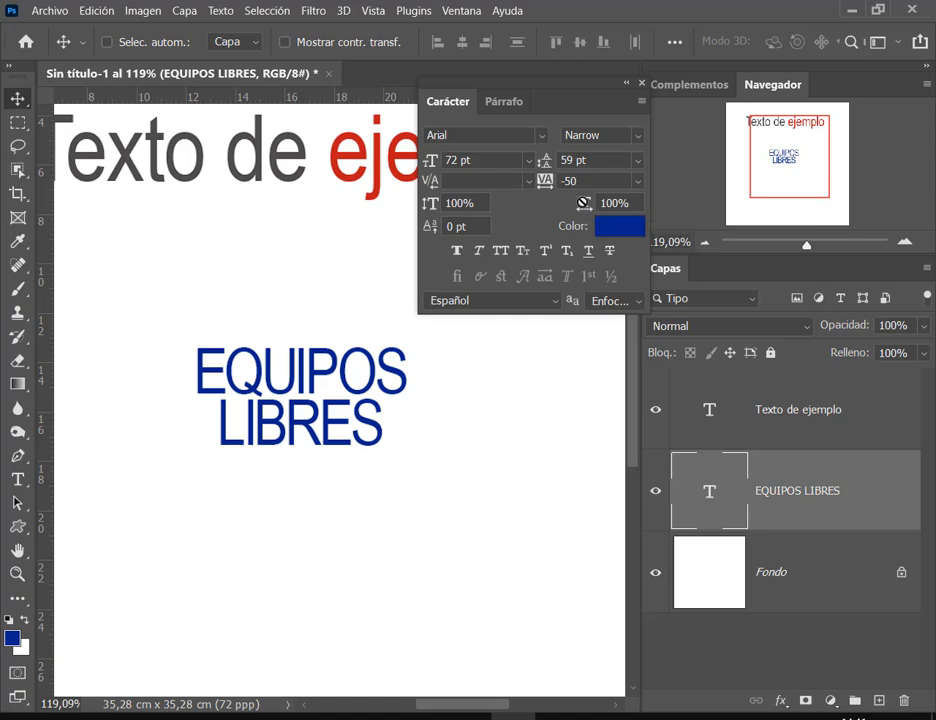
Step: Try a horizontal scale of 221% on the EQUIPOS LIBRES text and undo it
drag(583, 203, 748, 200)
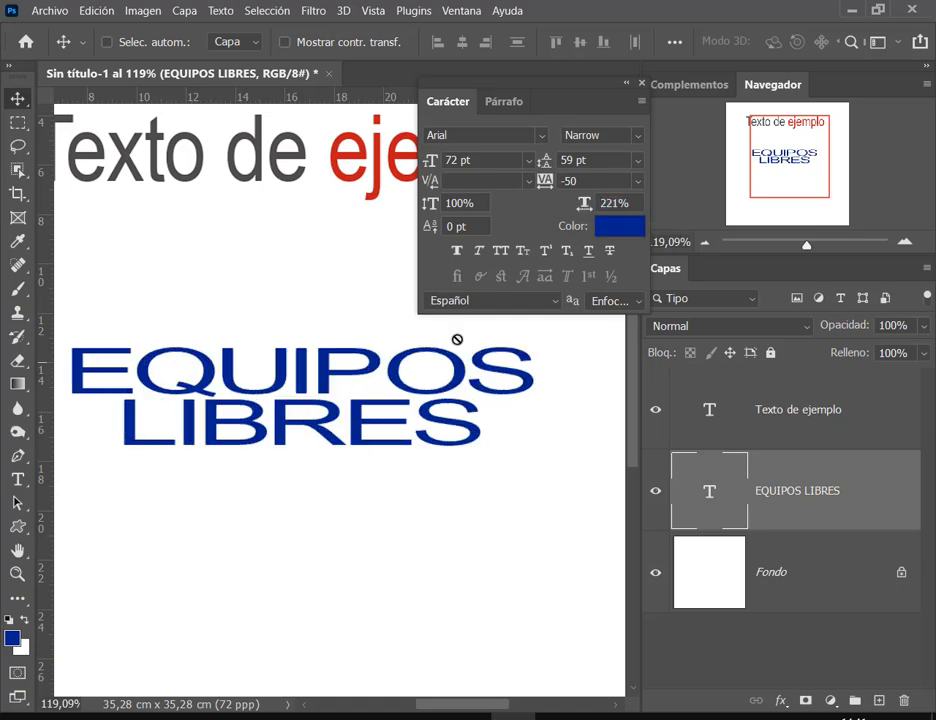
key(ctrl+z)
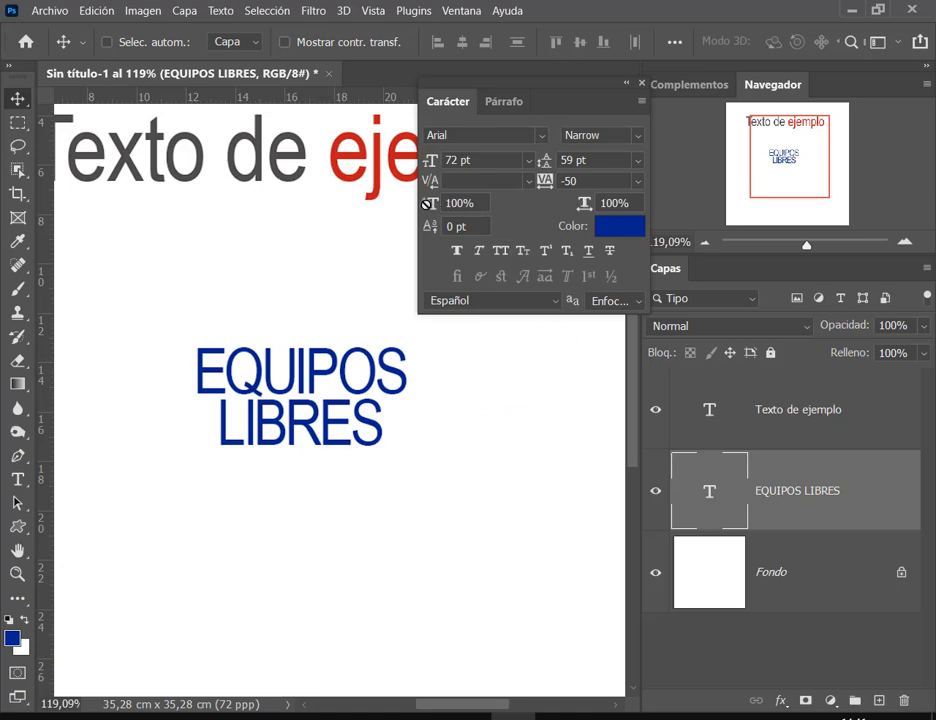
drag(418, 189, 480, 222)
key(Escape)
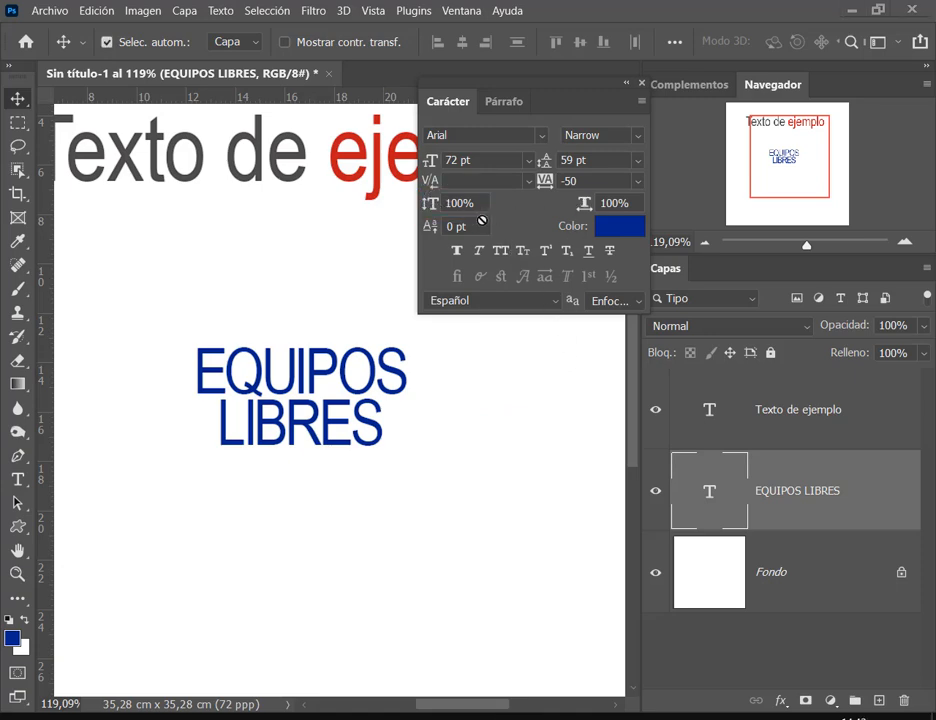
key(ctrl+2)
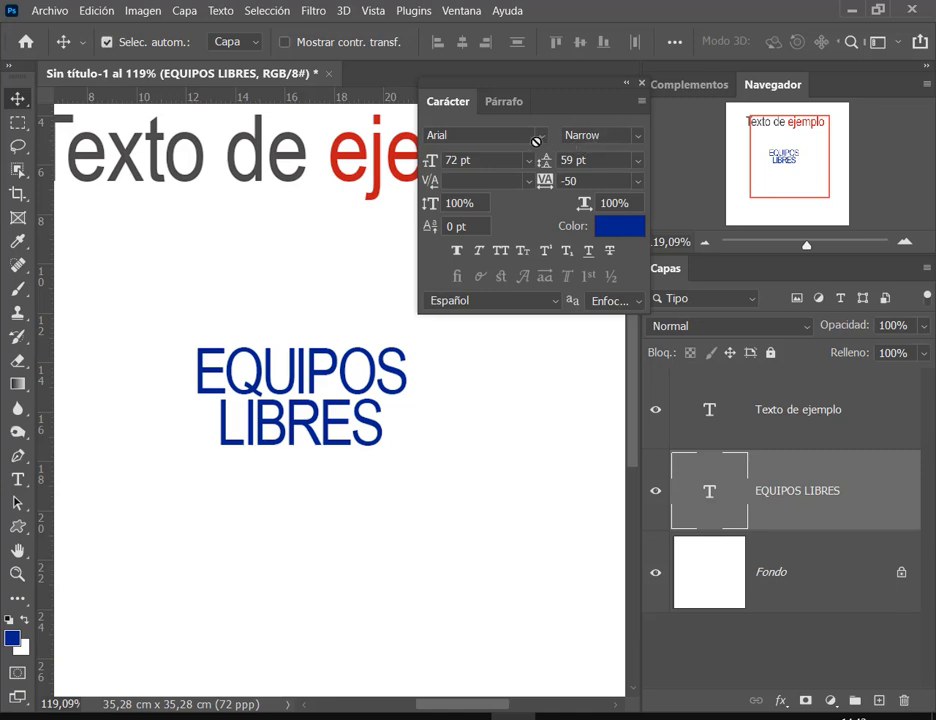
Step: Try vertical scales of 67% and 152% on the EQUIPOS LIBRES text to compare the gap between its lines
drag(601, 175, 650, 177)
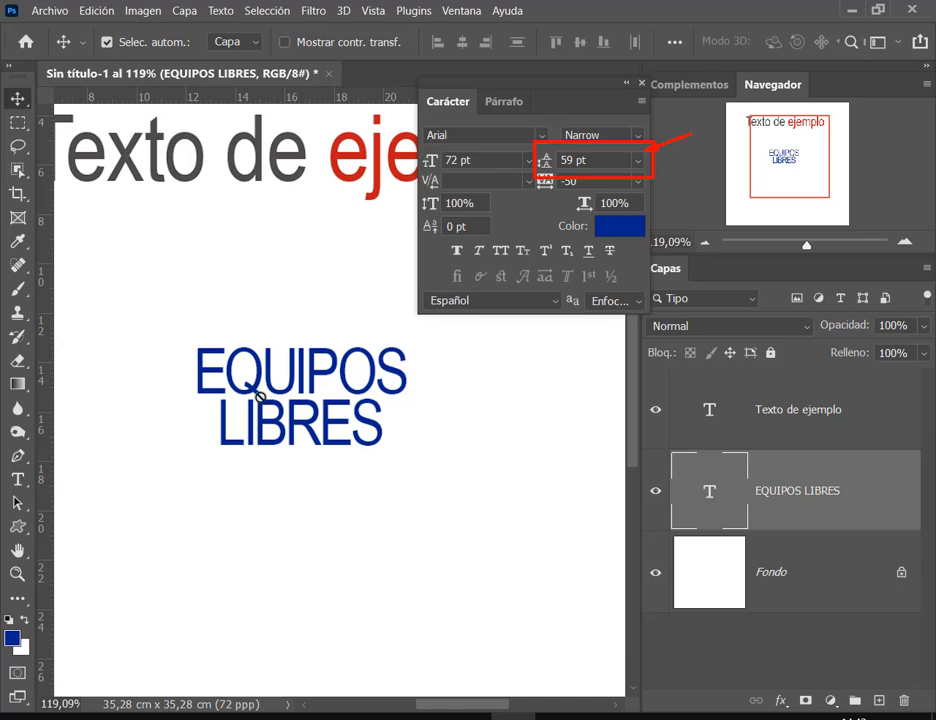
key(Escape)
mouse_move(431, 201)
mouse_down()
mouse_move(455, 199)
mouse_move(402, 196)
mouse_up()
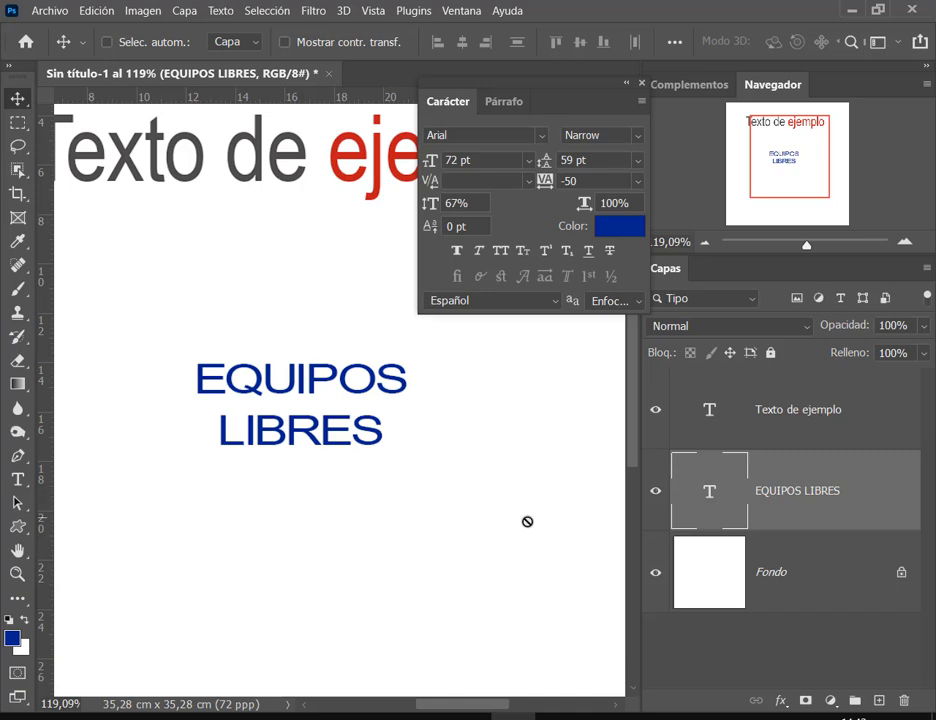
drag(196, 393, 406, 415)
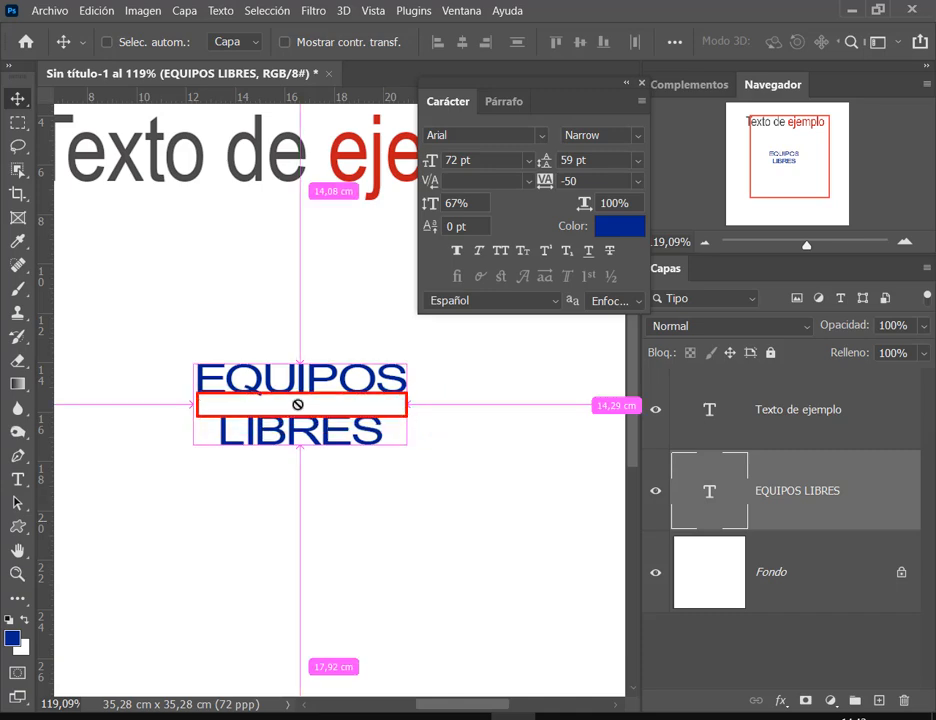
key(Escape)
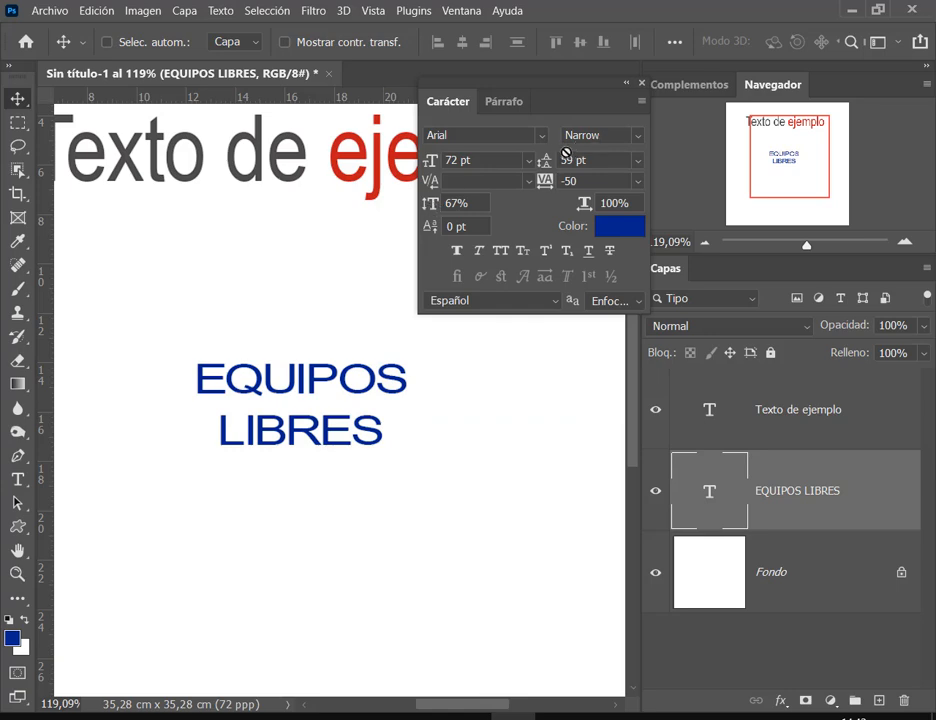
drag(539, 145, 643, 172)
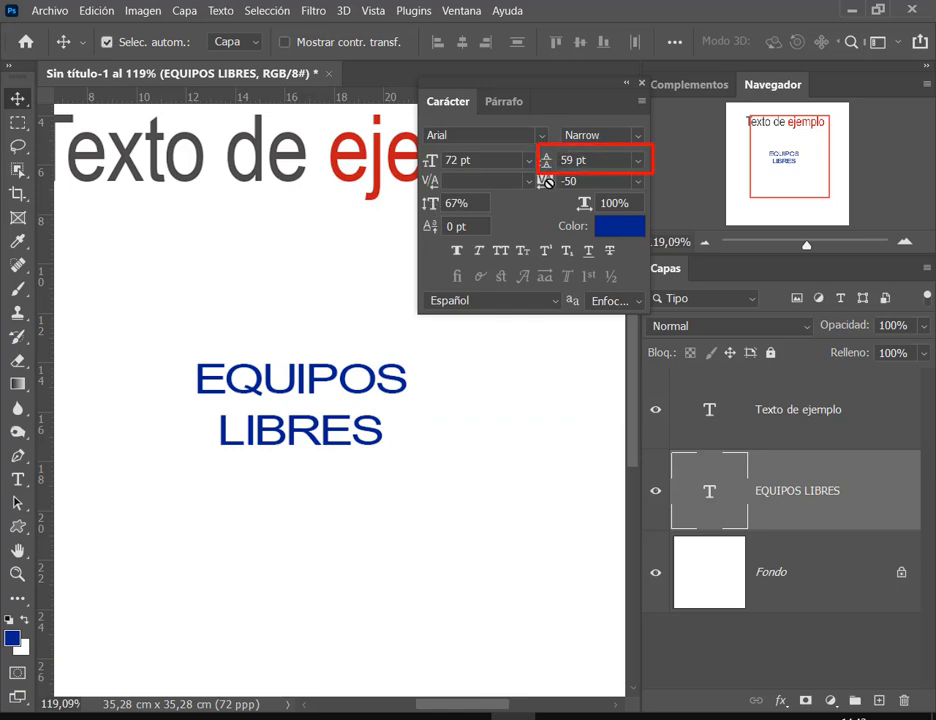
drag(430, 203, 506, 198)
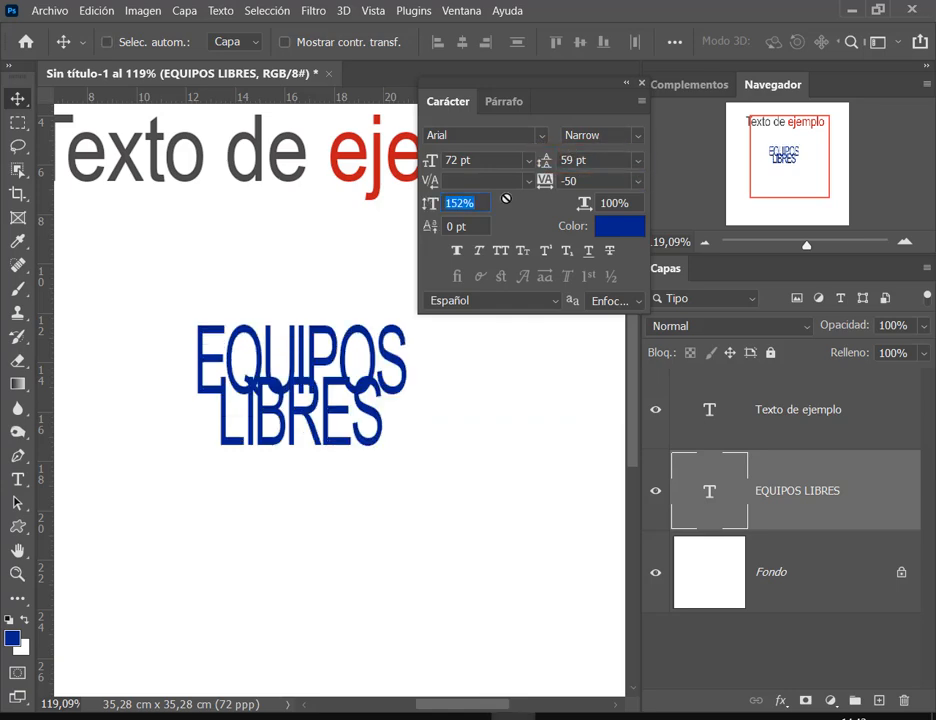
click(454, 204)
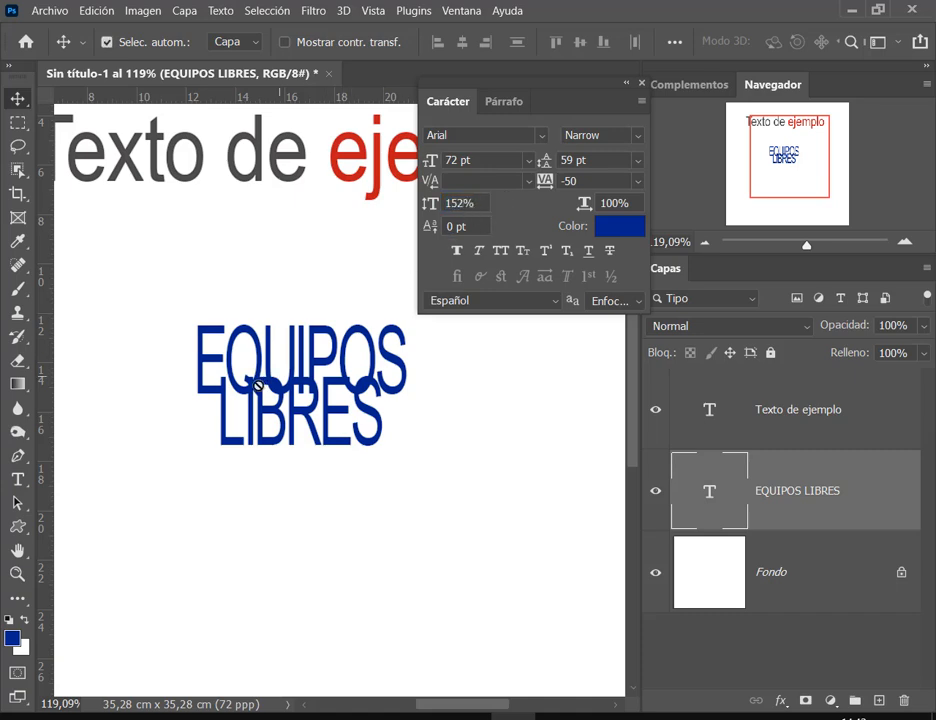
drag(192, 369, 419, 399)
drag(539, 152, 650, 176)
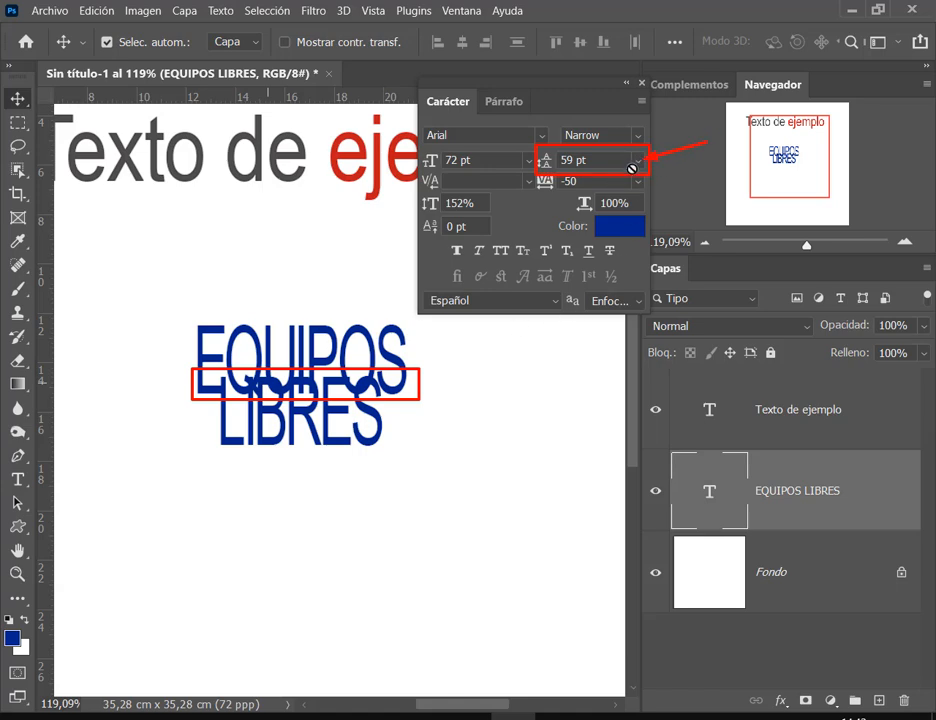
Step: Try leading values of 72 pt and 150 pt on the EQUIPOS LIBRES text
click(637, 161)
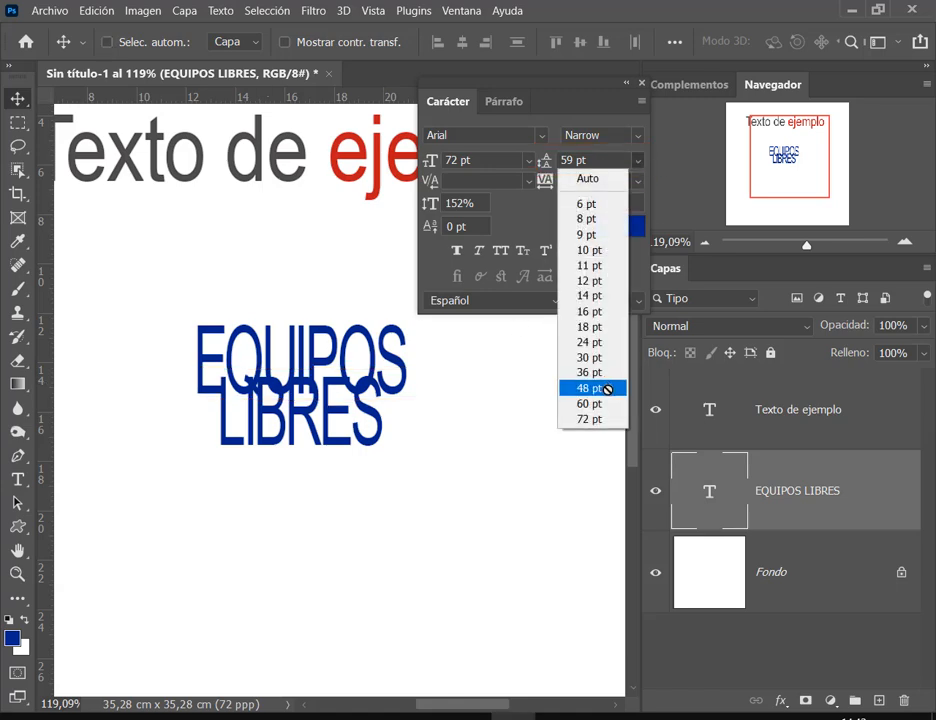
click(593, 417)
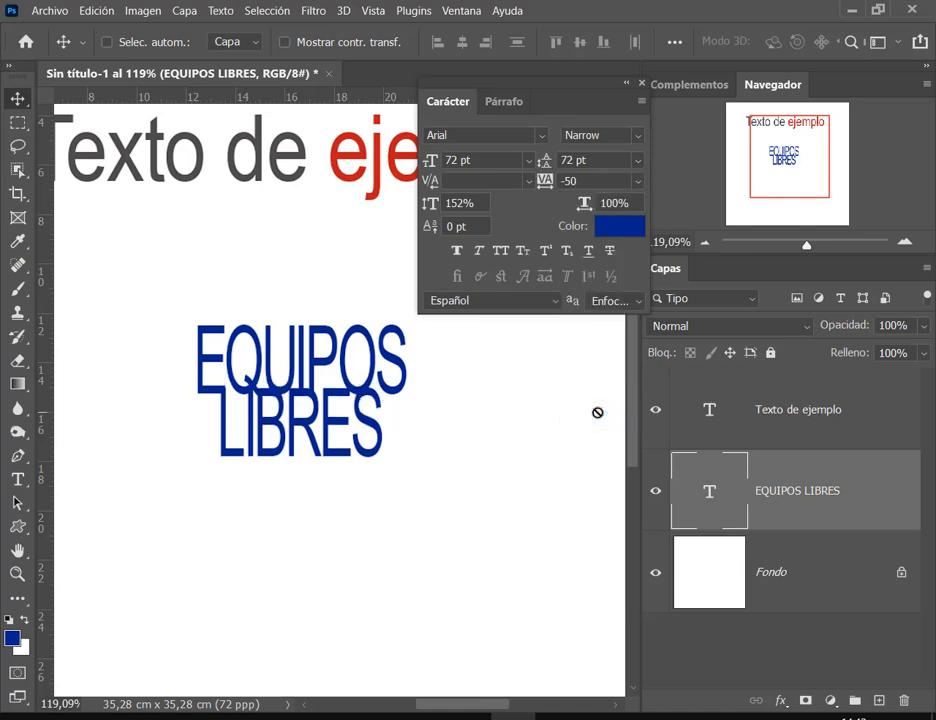
click(638, 161)
click(591, 418)
drag(597, 157, 516, 152)
text(150)
key(Return)
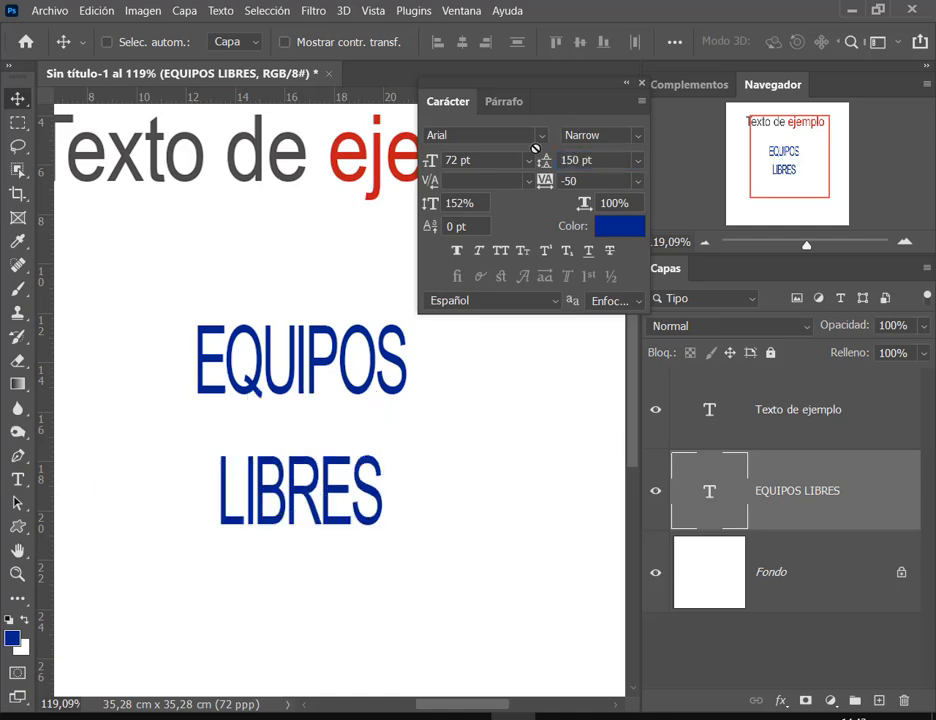
Step: Reduce the leading of the EQUIPOS LIBRES text to 115 pt, and to 100 pt
drag(597, 158, 536, 148)
text(115)
key(Return)
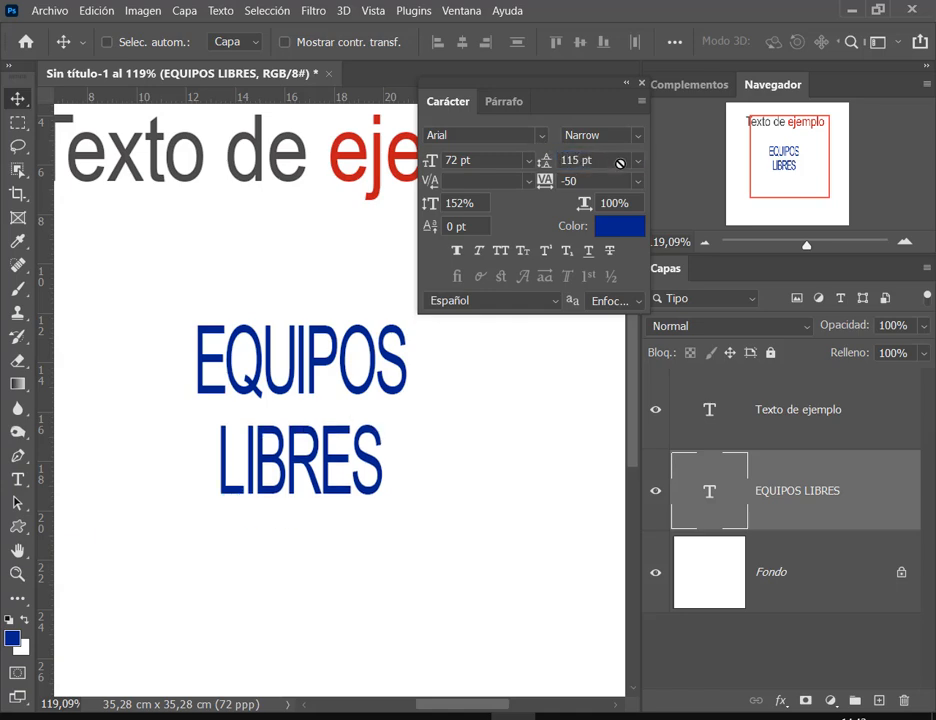
drag(619, 159, 504, 160)
text(100)
key(Return)
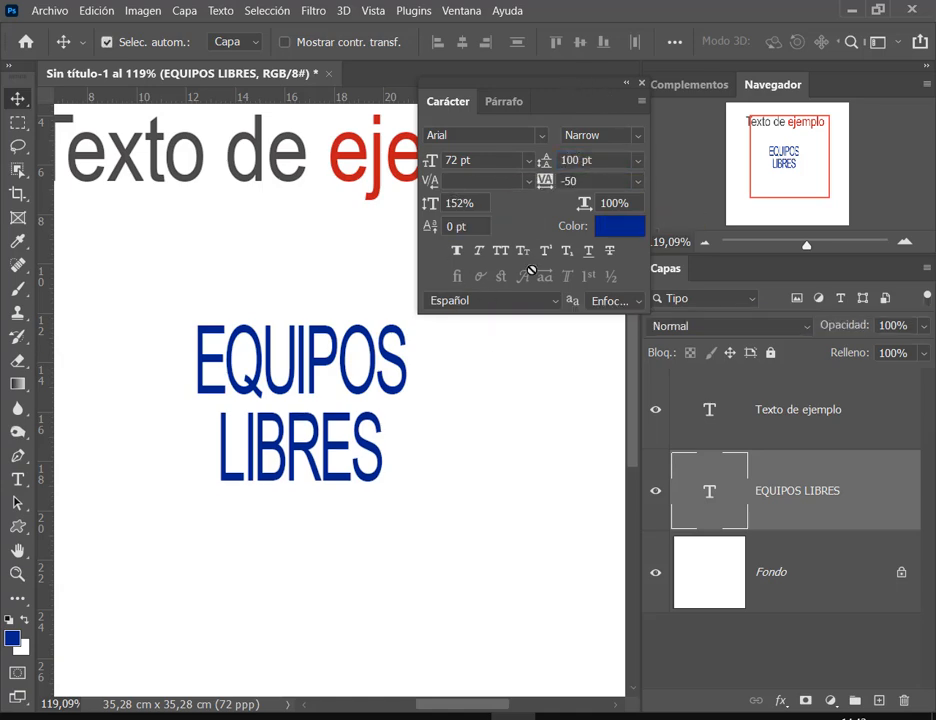
Step: Undo the leading and vertical scale changes on the EQUIPOS LIBRES text
key(ctrl+z)
key(ctrl+z)
key(ctrl+z)
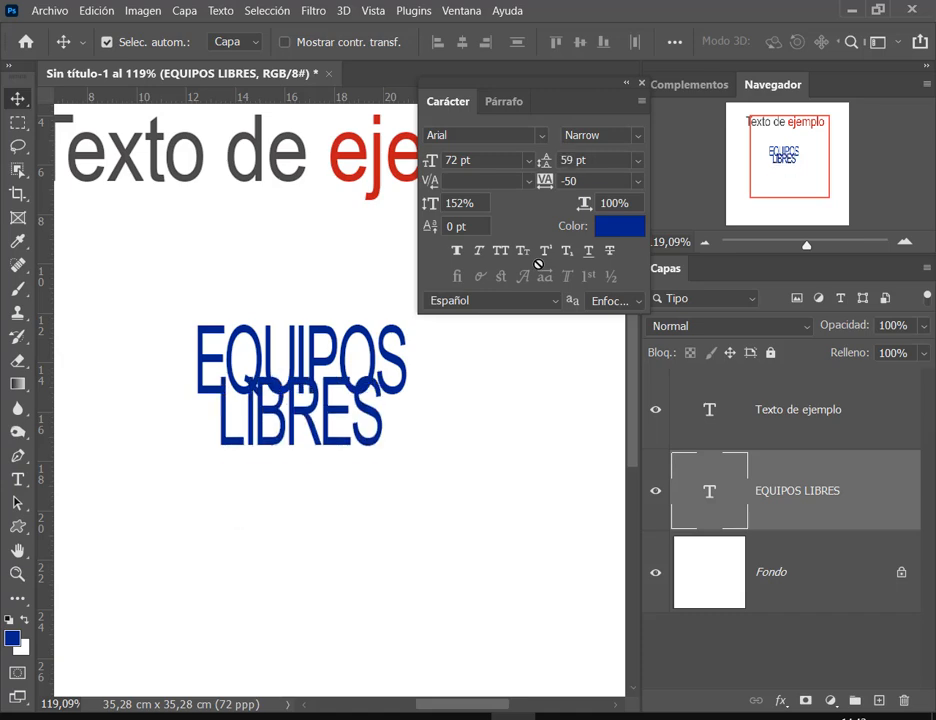
key(ctrl+z)
key(ctrl+z)
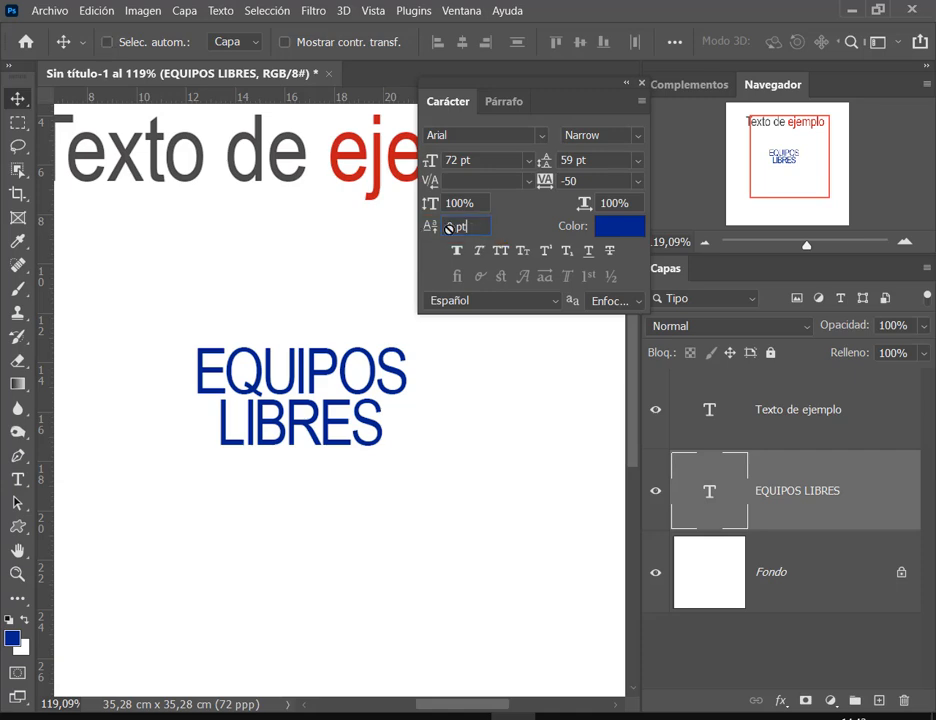
Step: Try shifting the baseline of the EQUIPOS LIBRES text and undo the change
drag(430, 226, 417, 226)
key(ctrl+z)
drag(321, 373, 288, 369)
scroll(280, 370, up, 3)
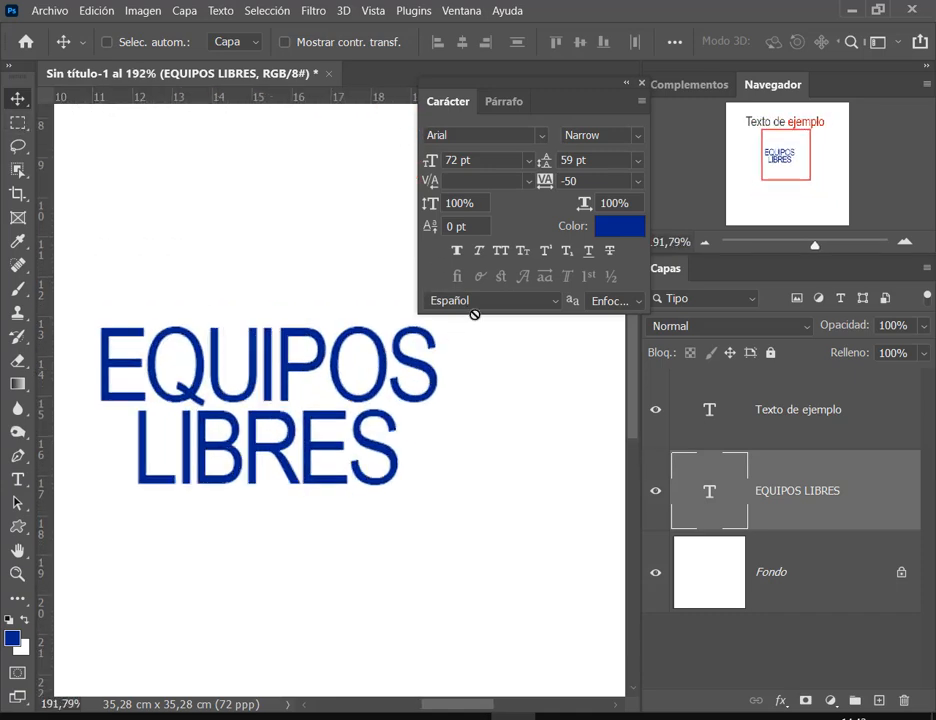
scroll(307, 382, down, 1)
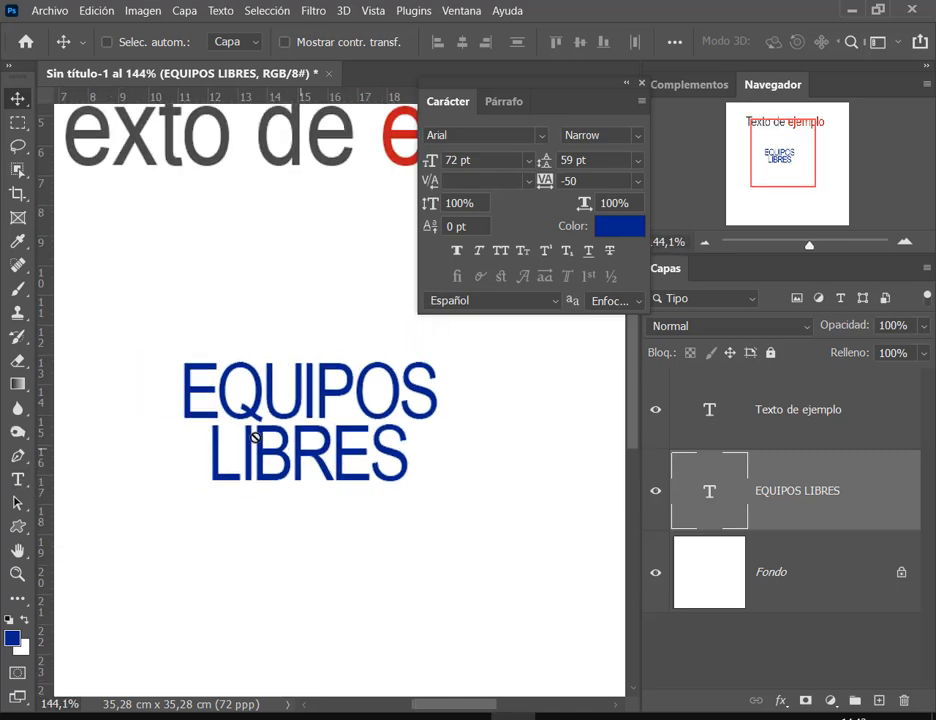
Step: Add a text layer reading "r2" below the EQUIPOS LIBRES text and move it slightly to the left
click(18, 480)
key(ctrl+v)
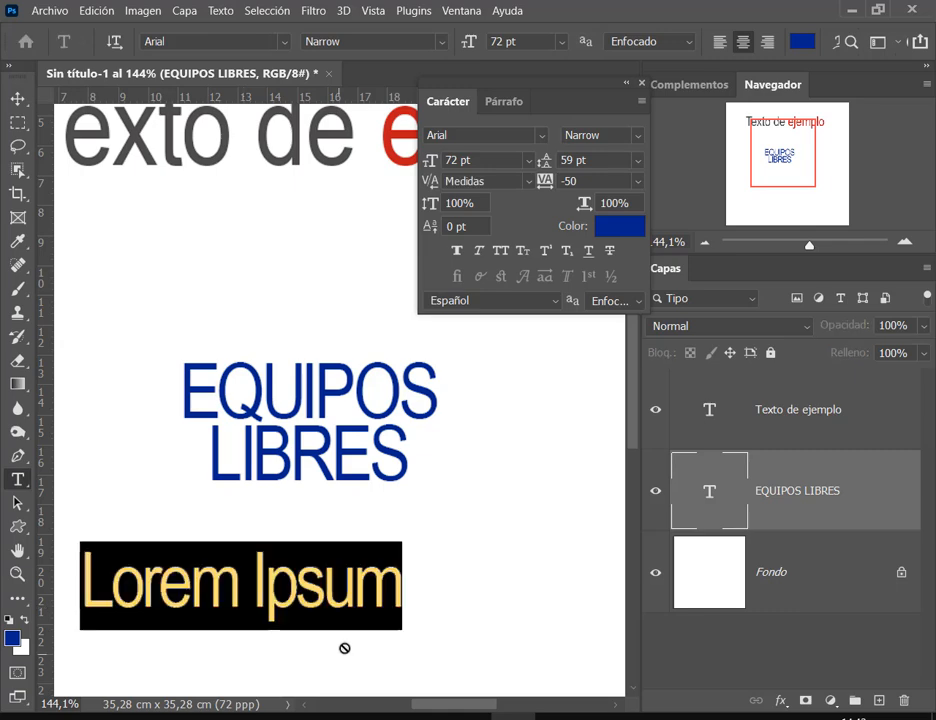
text(r)
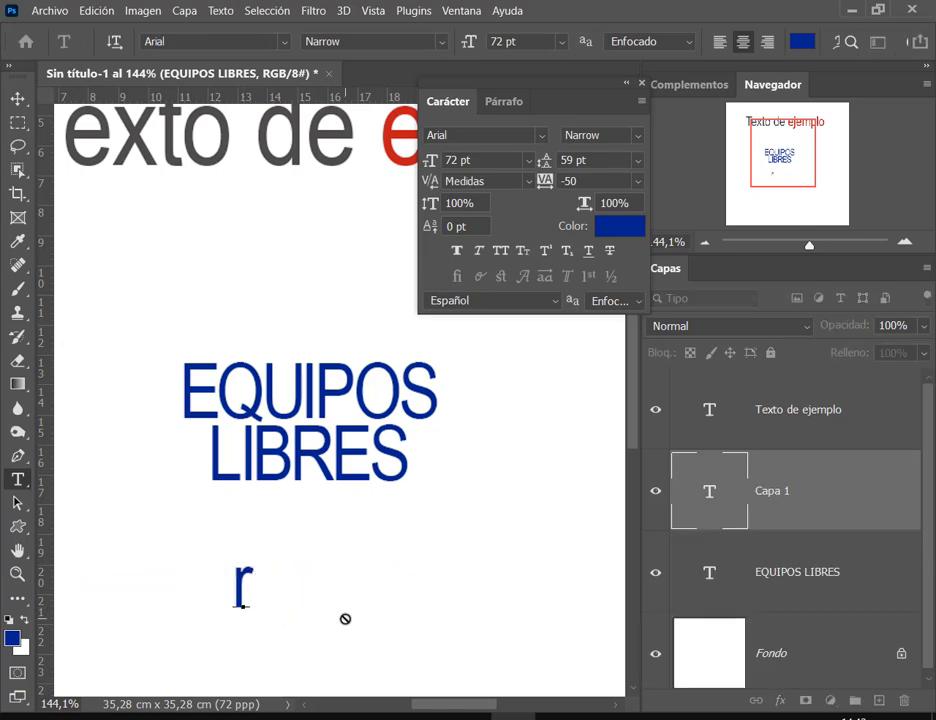
text(2)
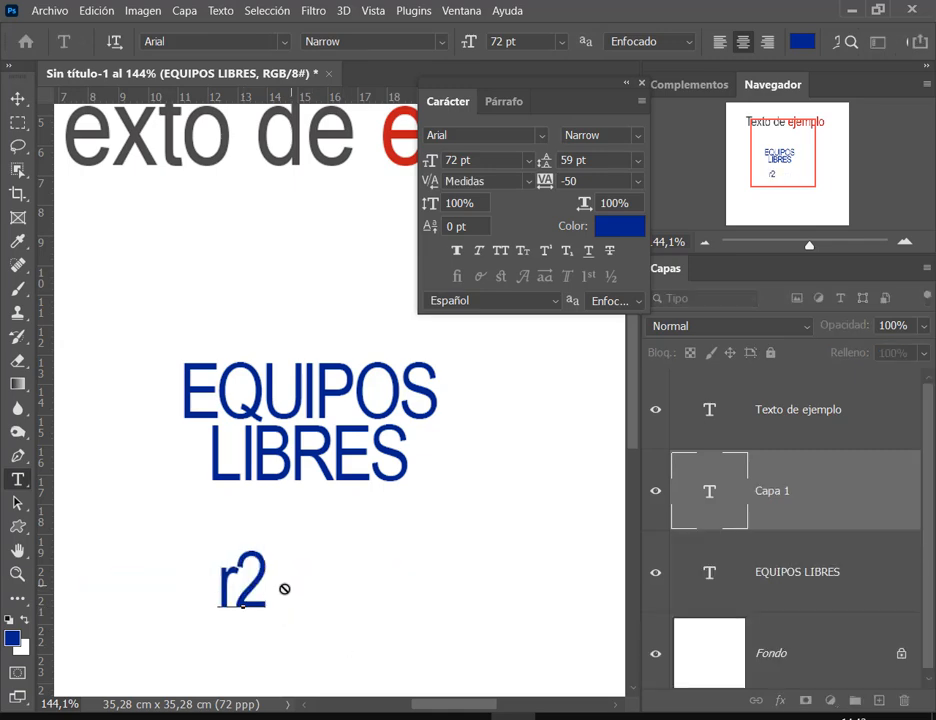
click(12, 98)
drag(262, 588, 214, 590)
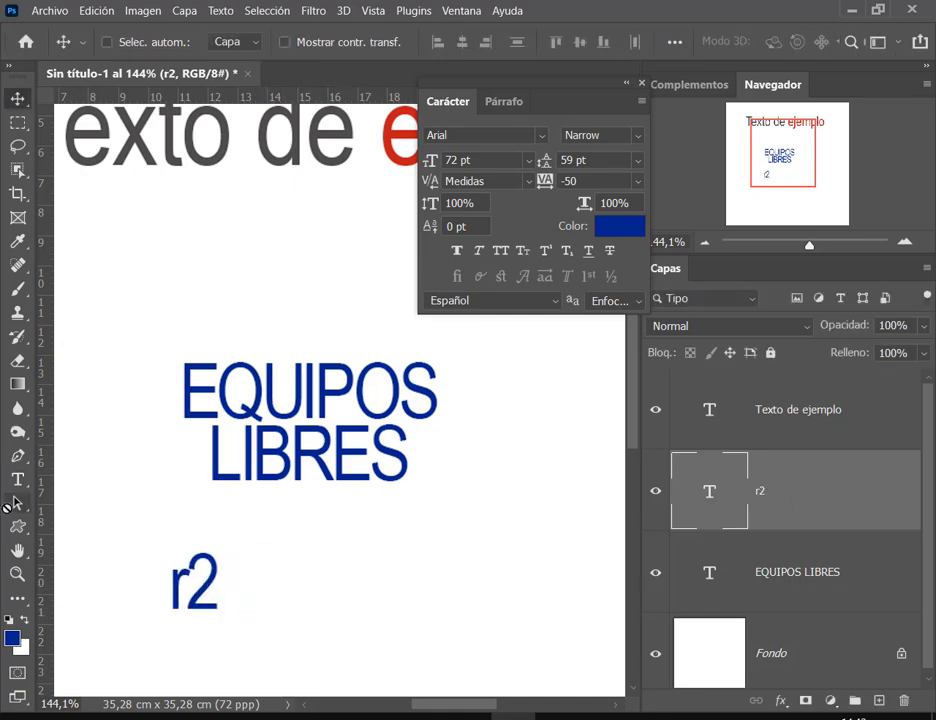
Step: Add a separate text layer reading "H2O" to the right of the r2 text
click(17, 479)
click(371, 588)
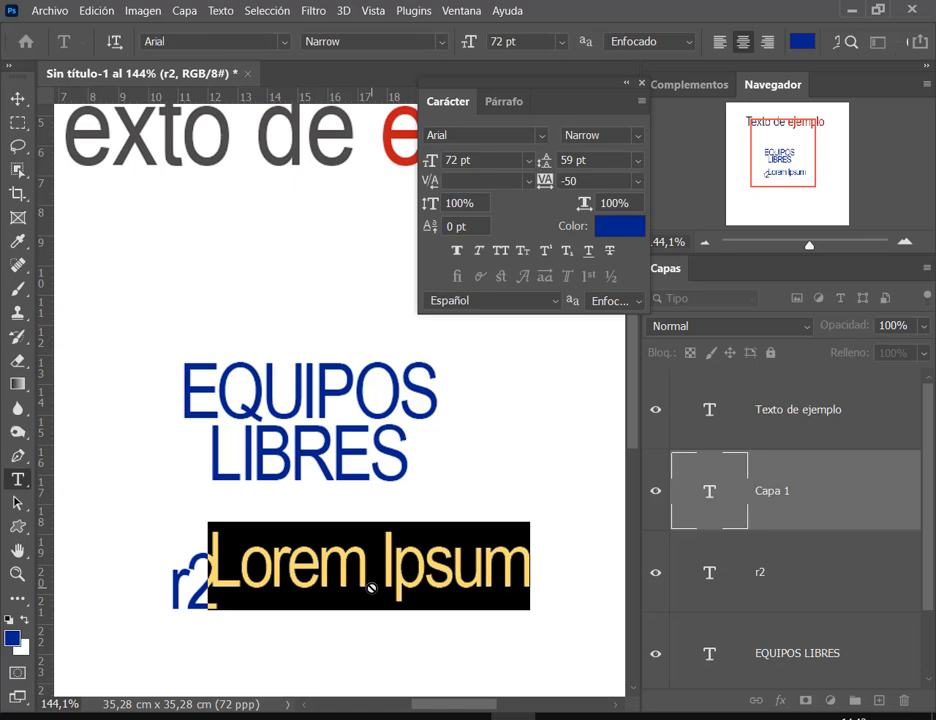
text(H)
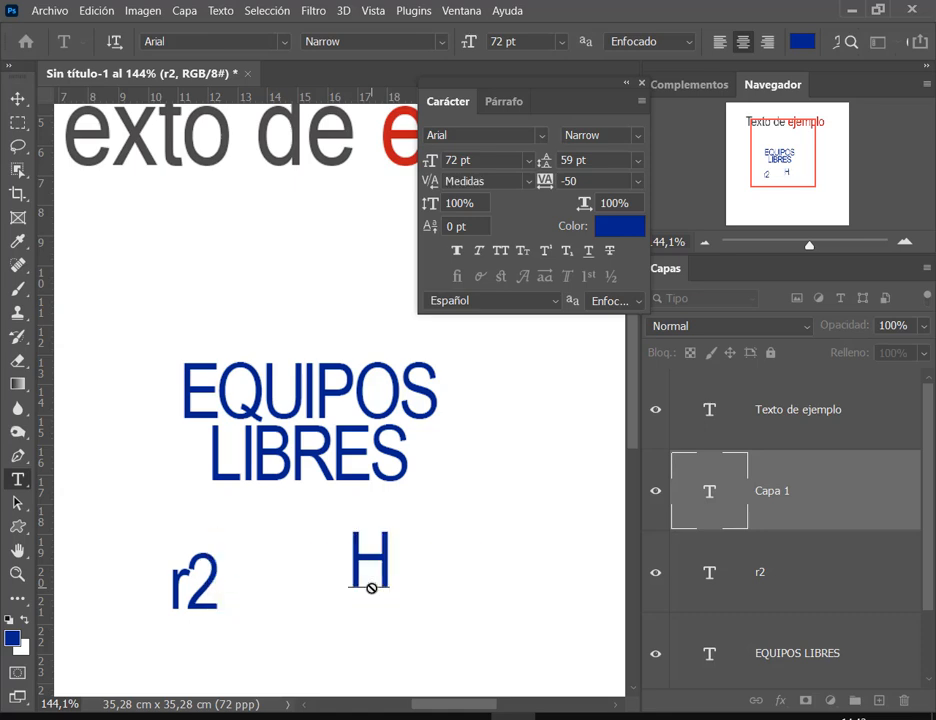
text(2O)
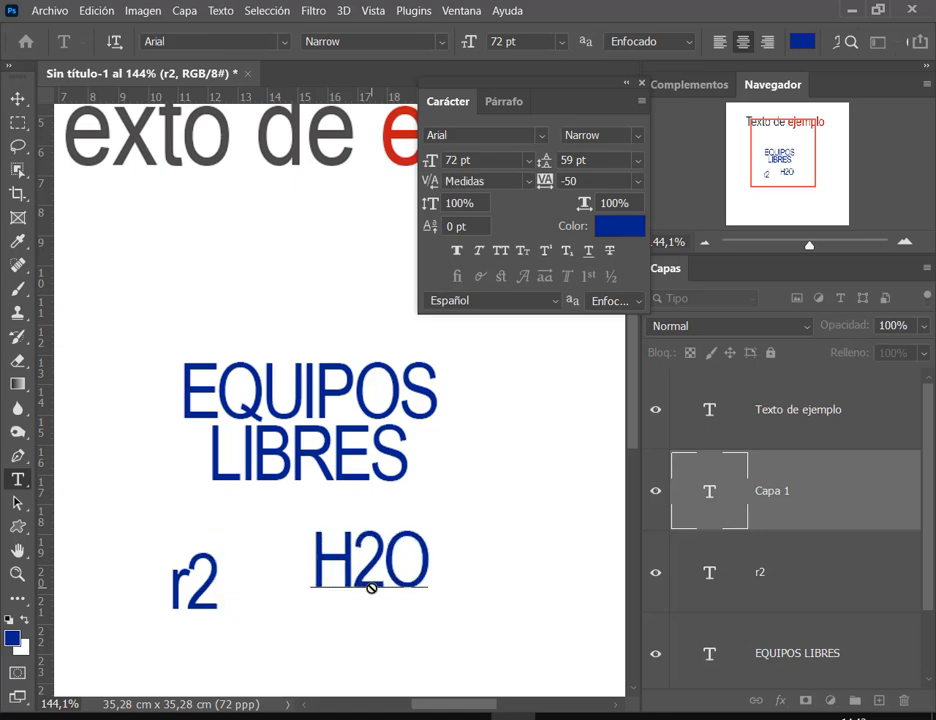
click(17, 98)
Step: Move the H2O text further right and bring the r2 text close beside it, below LIBRES
drag(360, 564, 430, 572)
click(710, 577)
drag(226, 570, 344, 549)
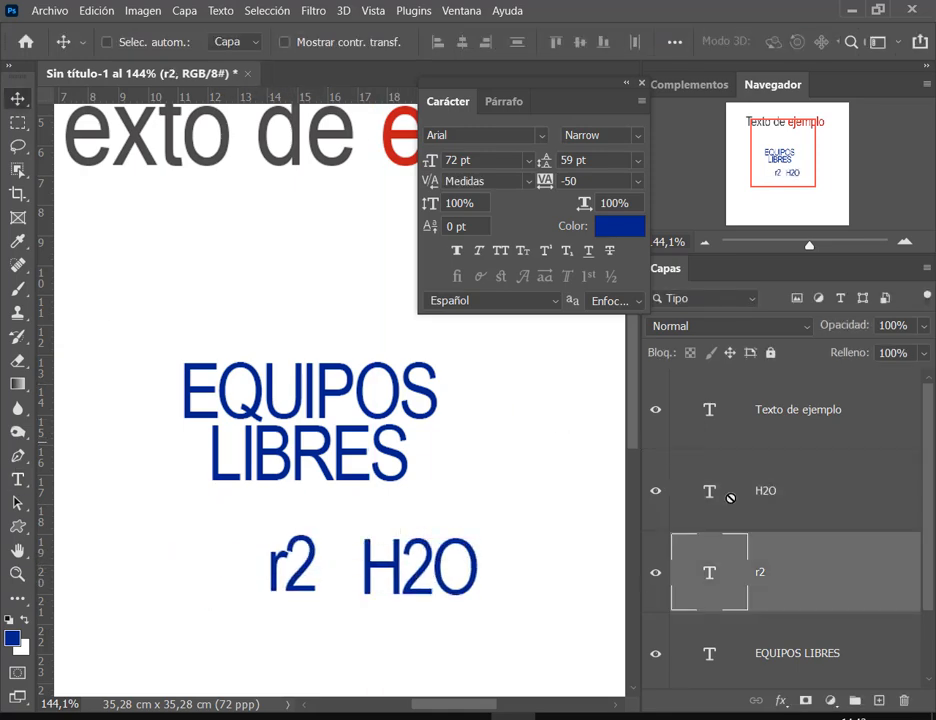
Step: Set the layer thumbnails to medium size (Miniaturas medianas) and activate the Type tool
click(833, 424)
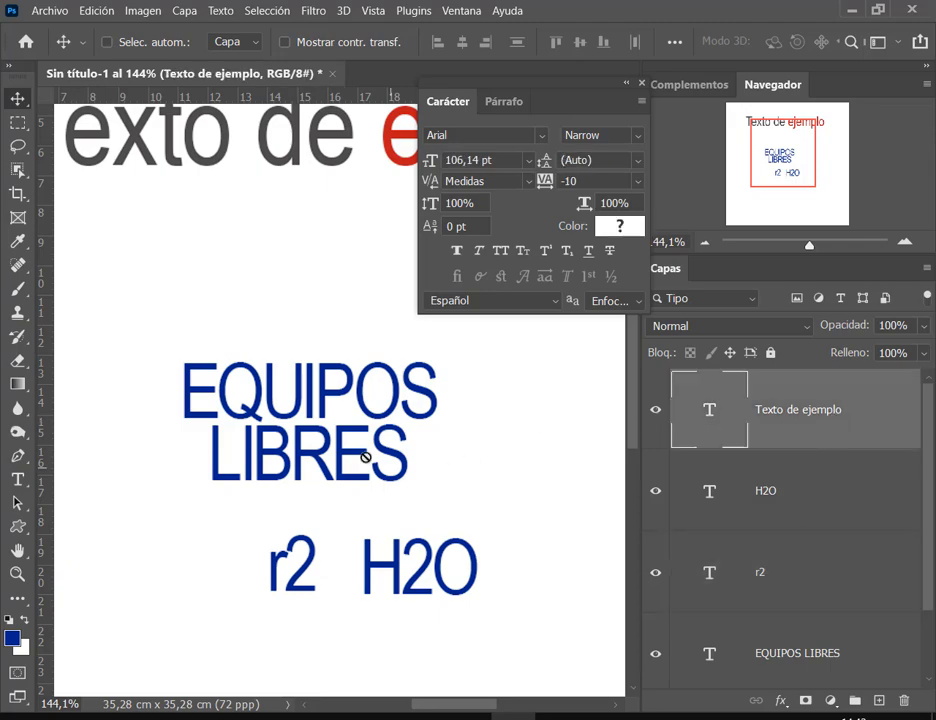
click(820, 634)
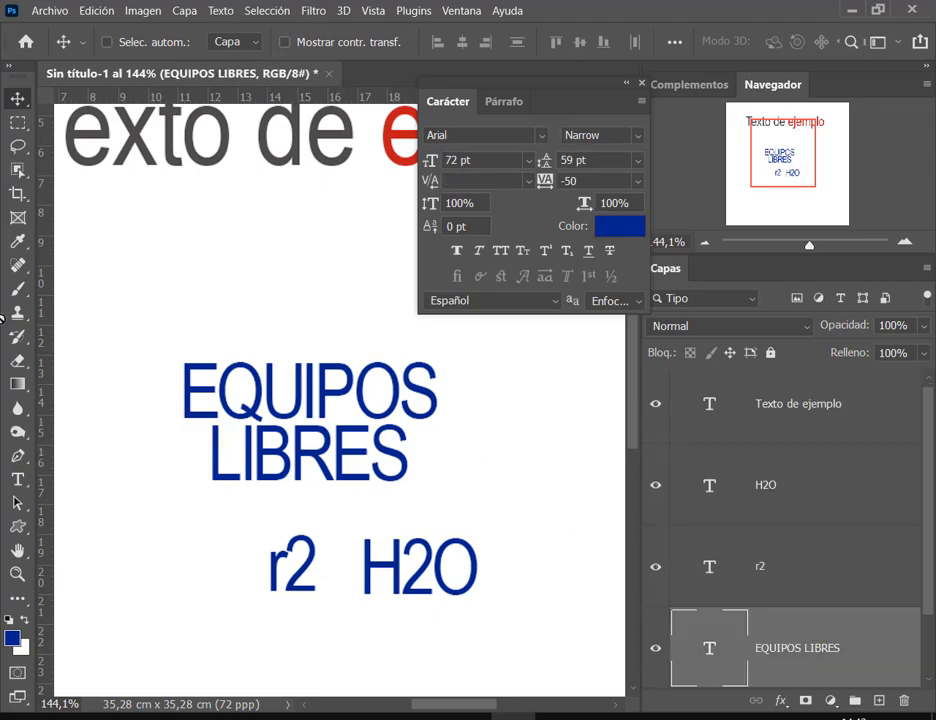
right_click(880, 400)
key(Escape)
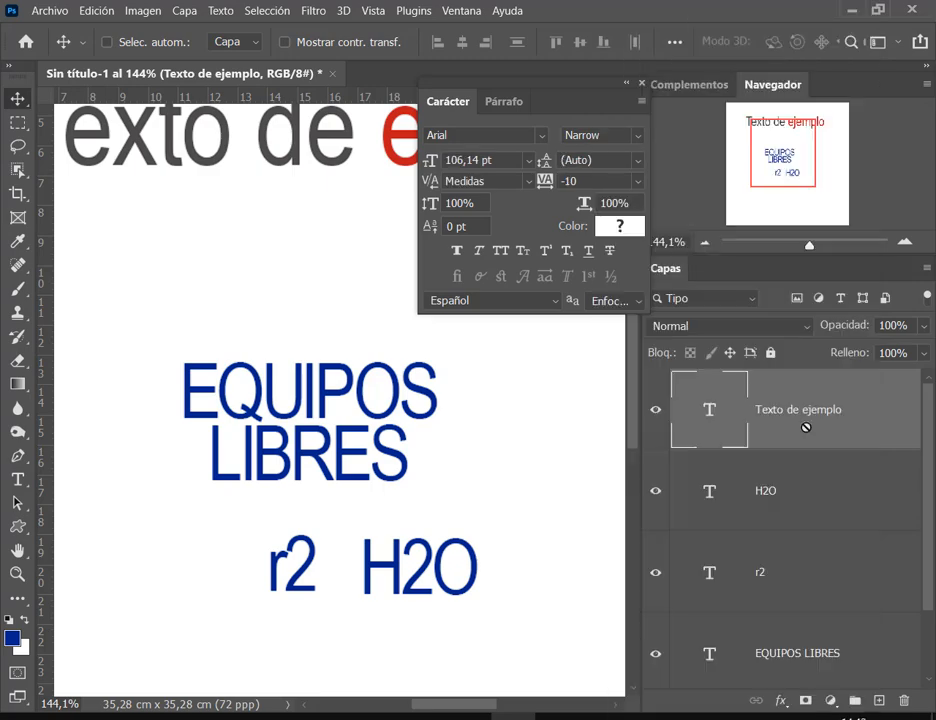
right_click(697, 410)
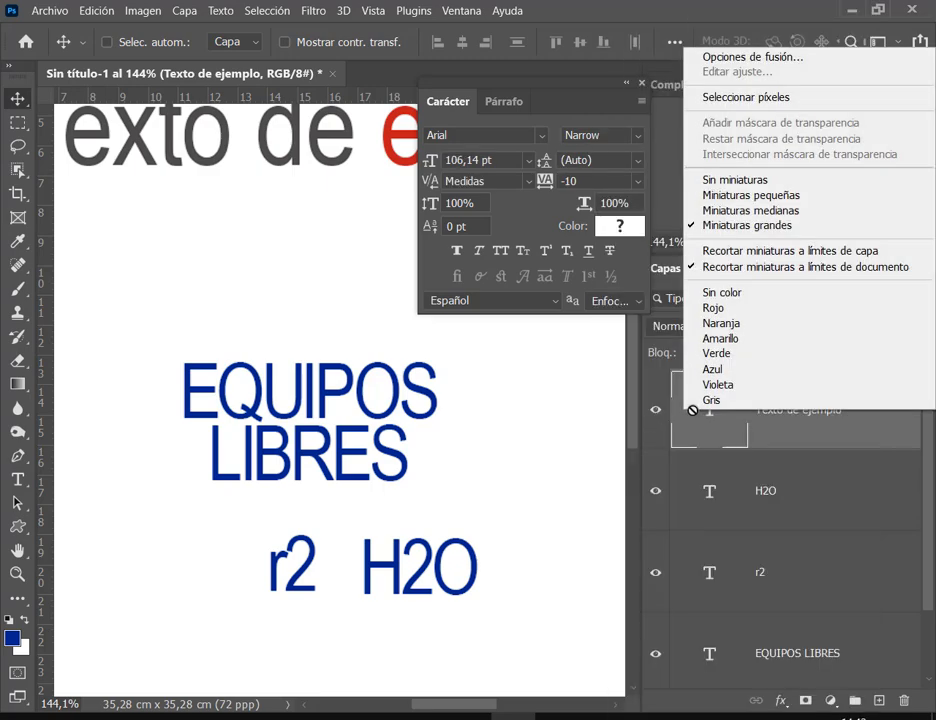
click(745, 208)
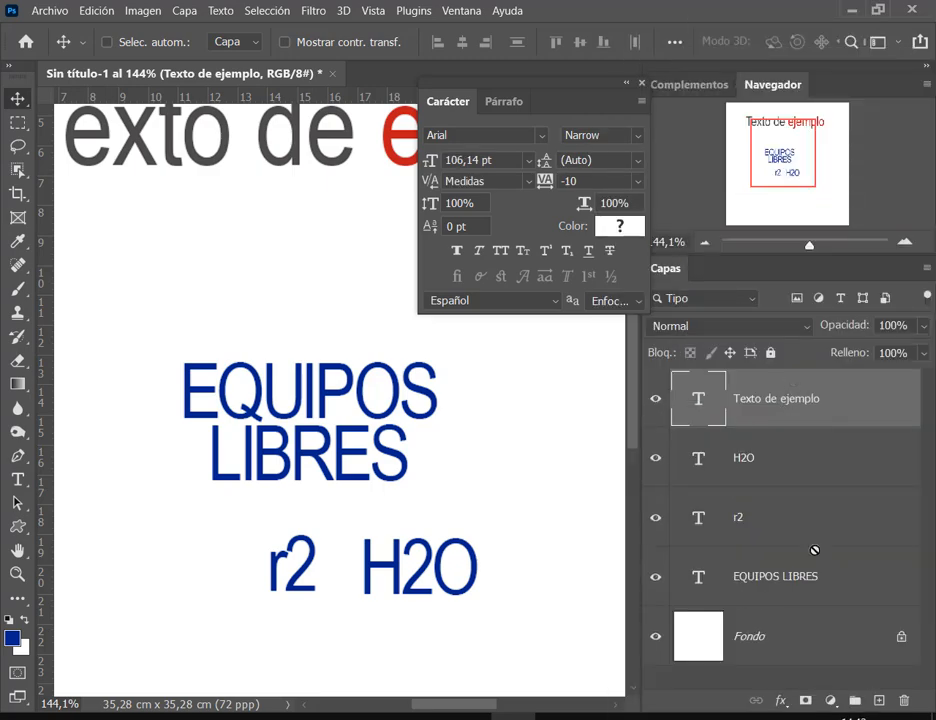
click(17, 479)
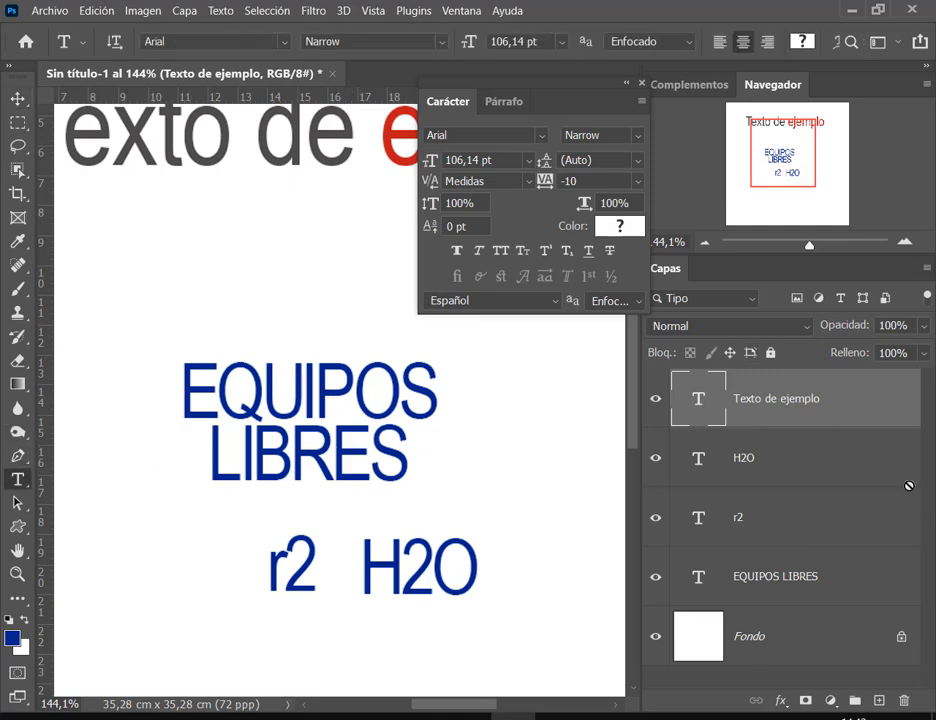
Step: Raise the baseline of the letters QUIPO in EQUIPOS to 18 pt and move the EQUIPOS LIBRES text slightly up and left
click(693, 551)
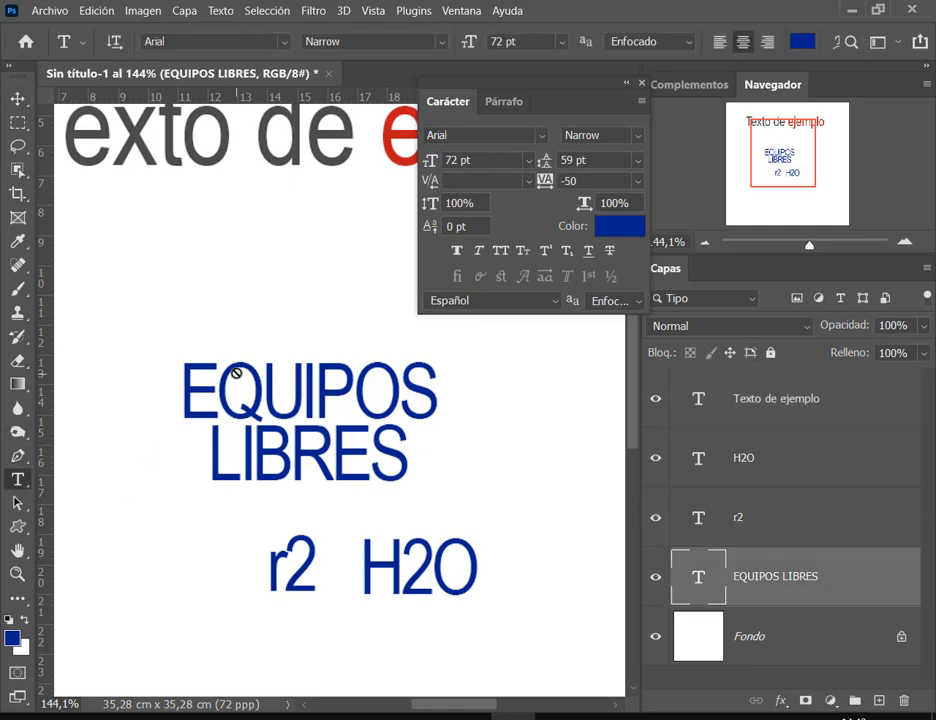
drag(215, 389, 389, 388)
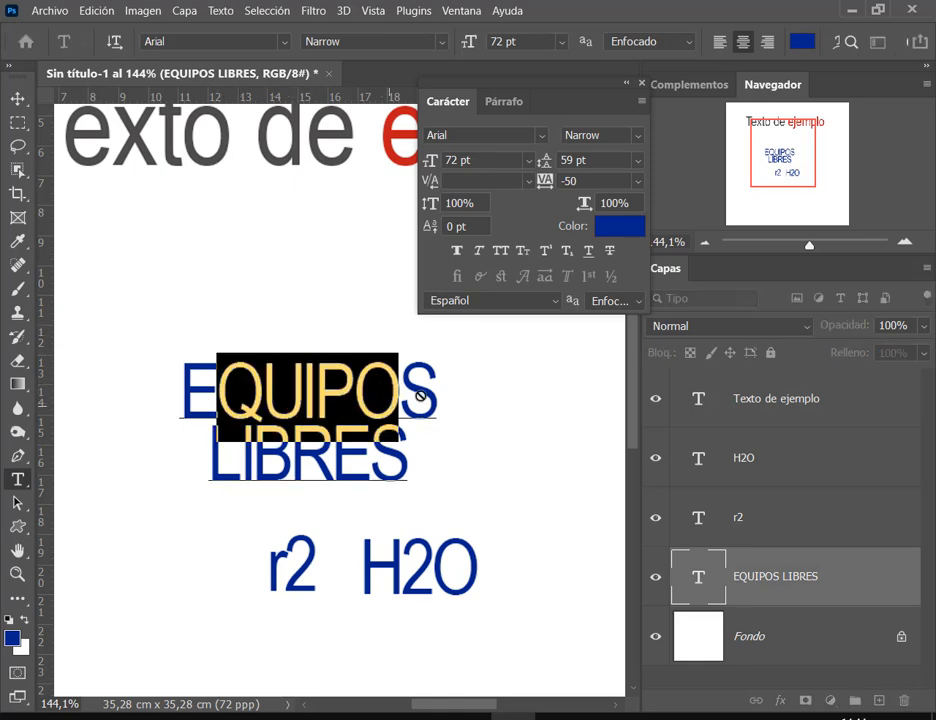
drag(431, 229, 452, 230)
click(17, 98)
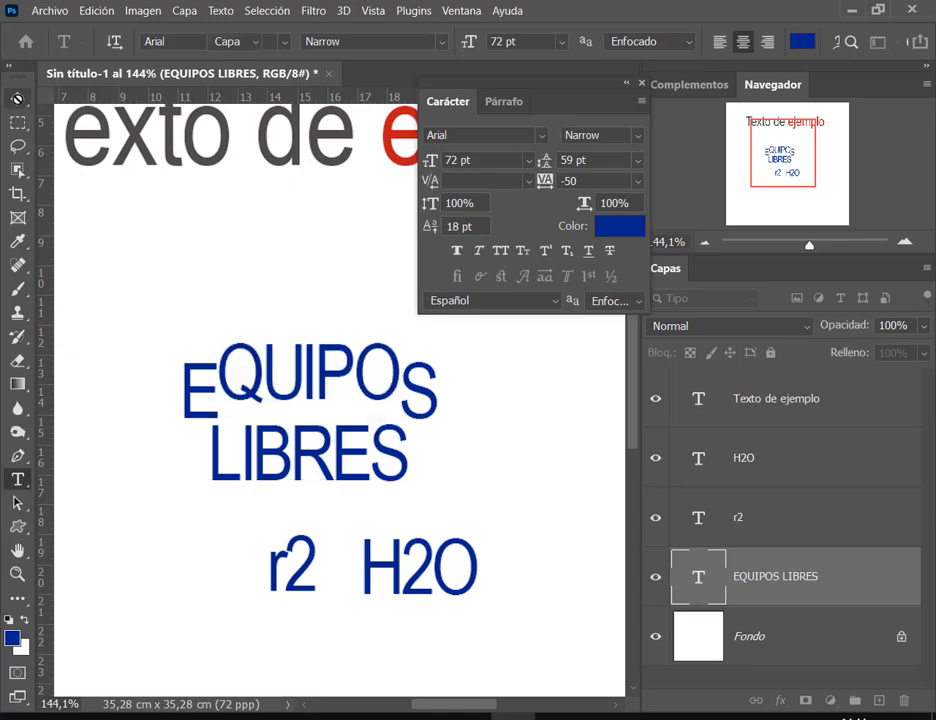
drag(372, 382, 357, 364)
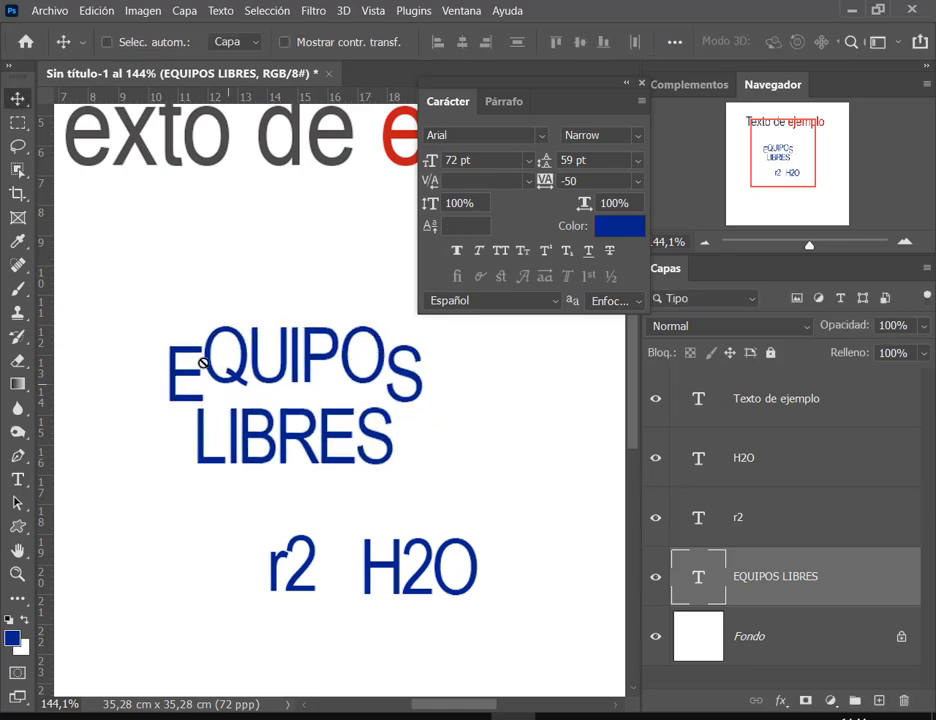
Step: Lower the baseline of the letters IBRE in LIBRES below its first and last letters
click(17, 479)
drag(228, 432, 354, 440)
mouse_move(428, 226)
mouse_down()
mouse_move(397, 230)
mouse_move(434, 229)
mouse_up()
click(17, 99)
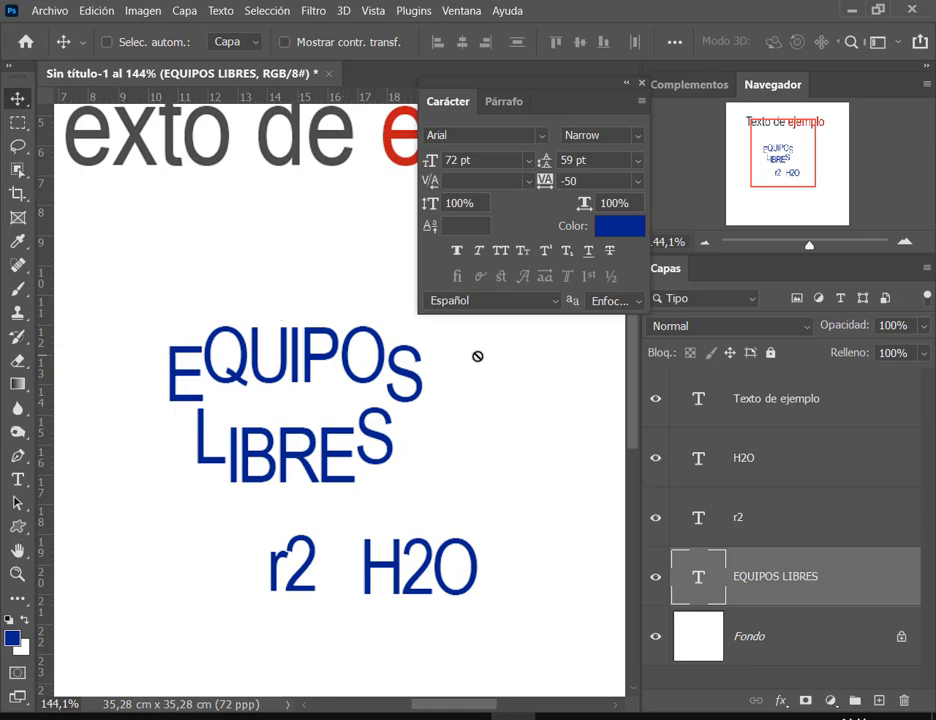
Step: Undo the baseline shifts and the move of EQUIPOS LIBRES, and try a baseline shift on the O of EQUIPOS
key(ctrl+z)
key(ctrl+z)
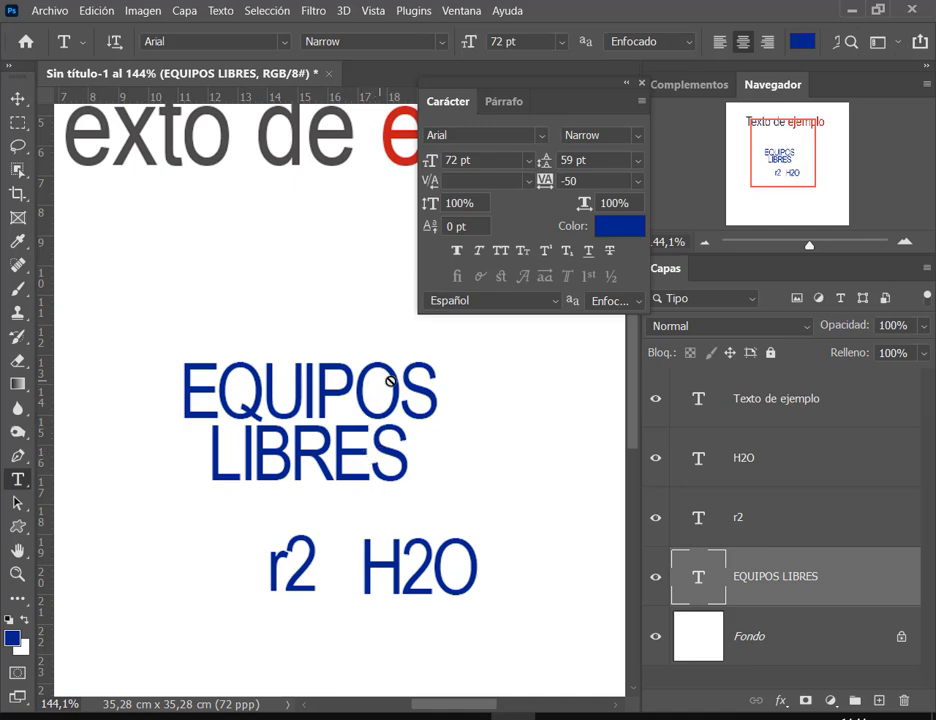
drag(401, 382, 361, 382)
mouse_move(432, 226)
mouse_down()
mouse_move(441, 225)
mouse_move(433, 225)
mouse_up()
click(16, 98)
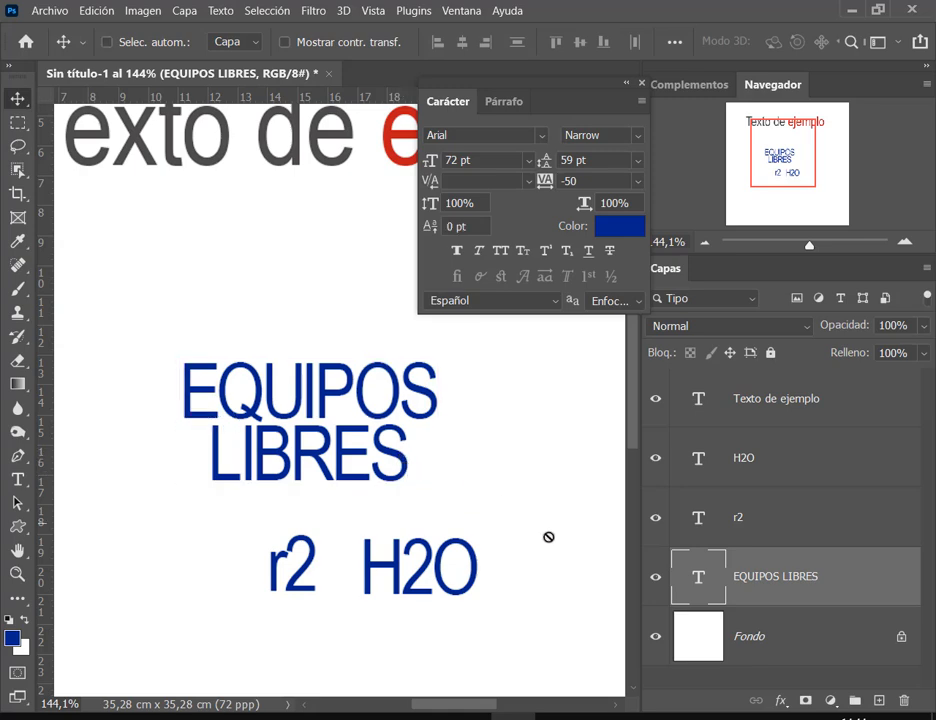
Step: Move the EQUIPOS LIBRES and r2 texts slightly up and left, and the H2O text up and right
drag(397, 440, 384, 410)
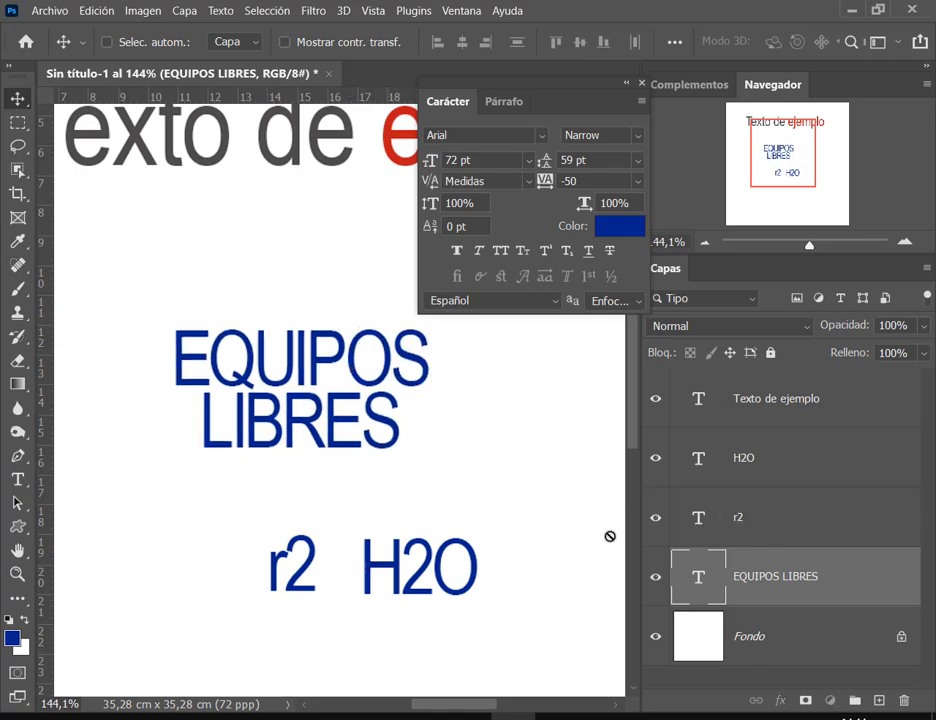
click(706, 518)
click(790, 458)
drag(476, 560, 488, 522)
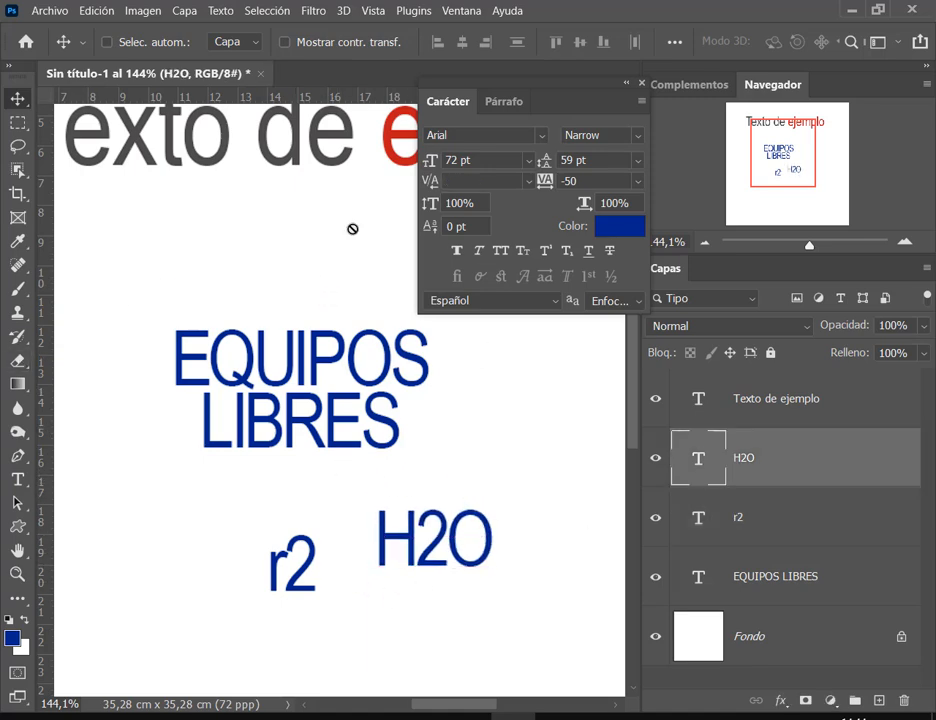
click(731, 512)
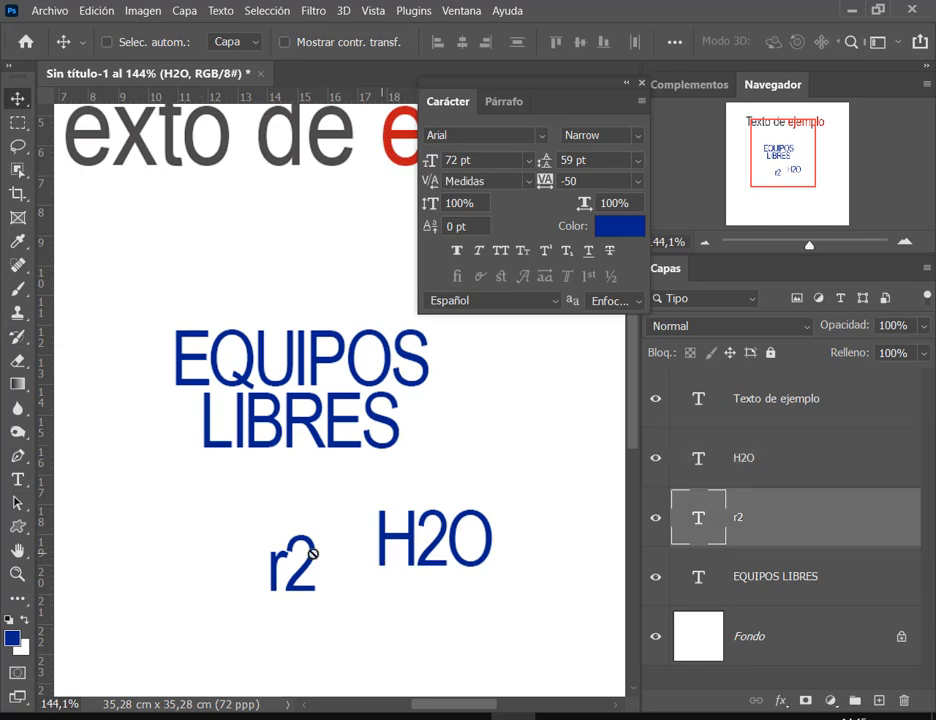
drag(299, 551, 290, 537)
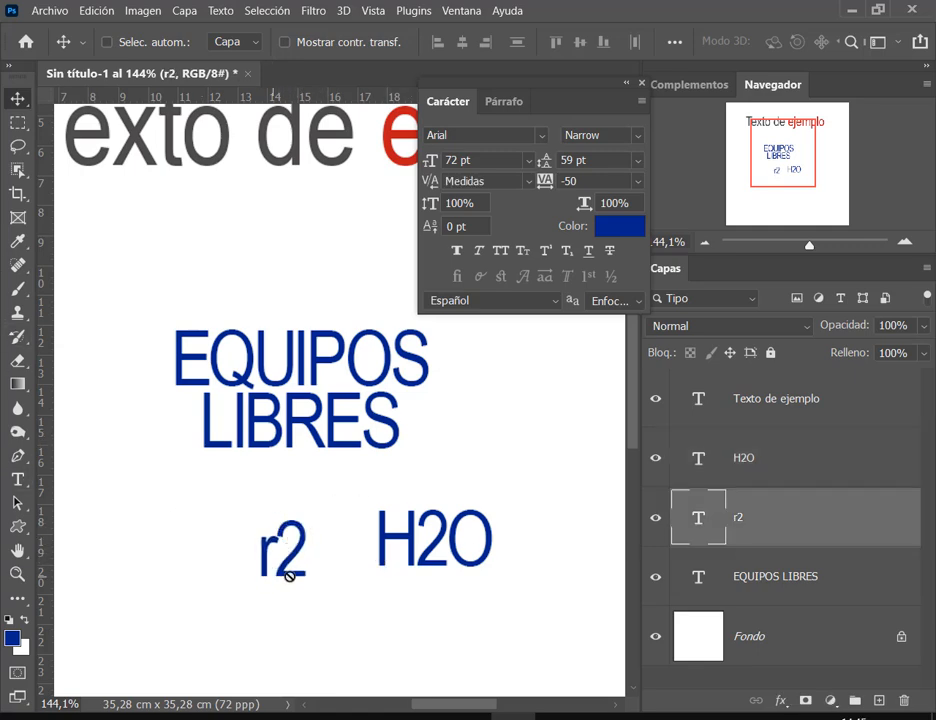
Step: Raise the baseline of the 2 in r2 to 30 pt and undo that shift
key(t)
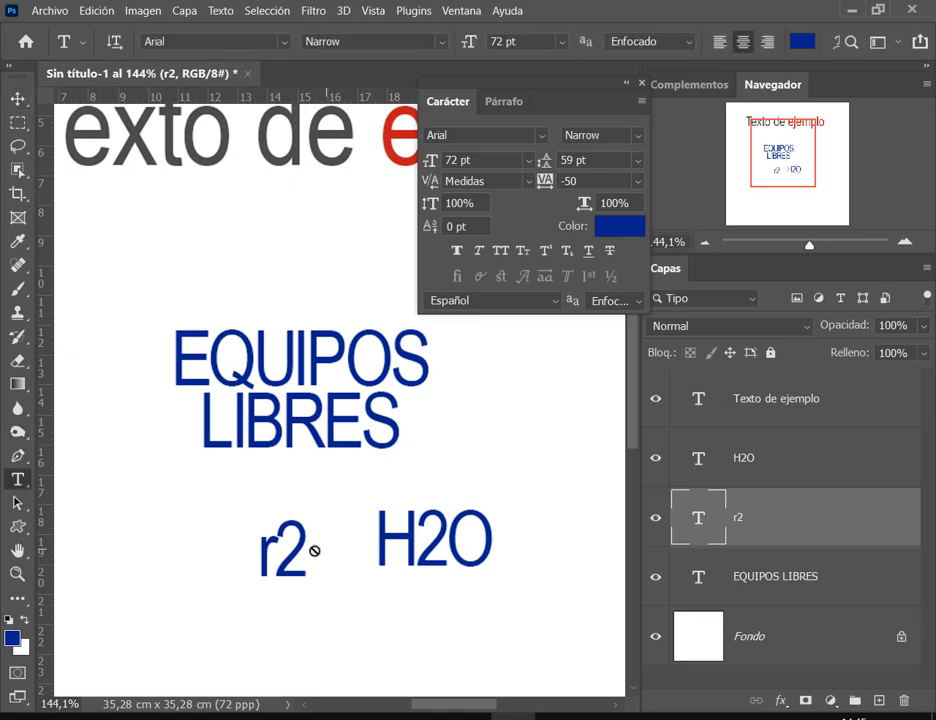
drag(283, 553, 303, 556)
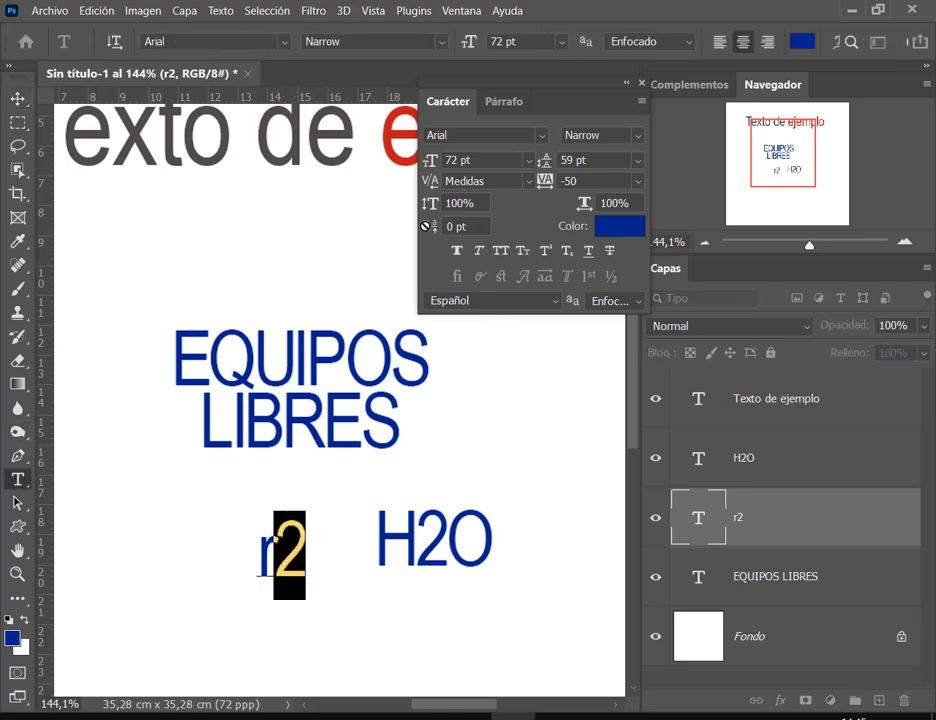
drag(426, 226, 452, 232)
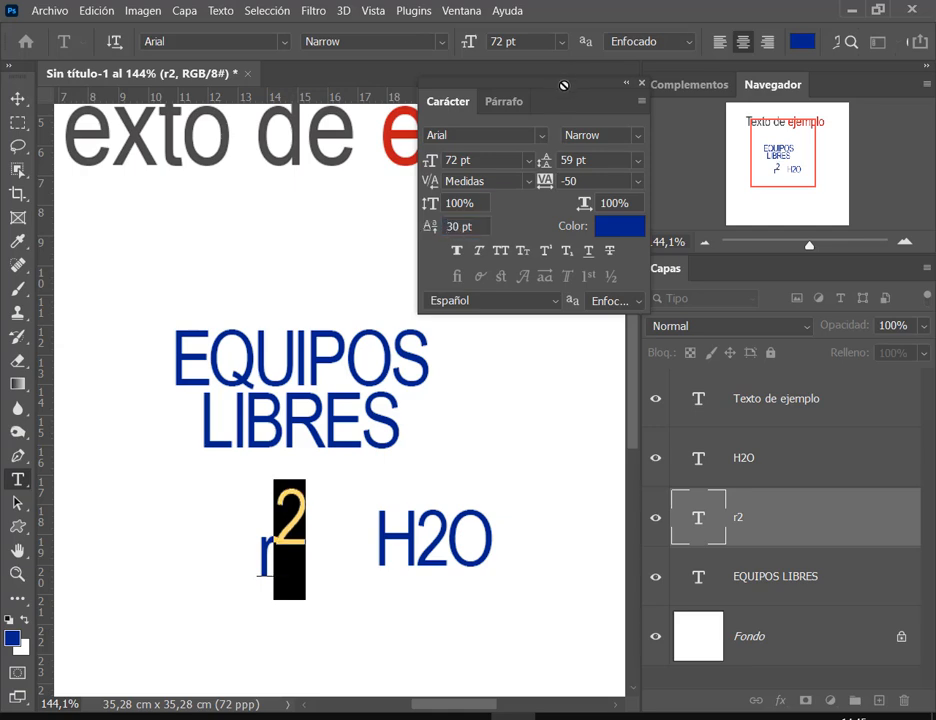
click(17, 99)
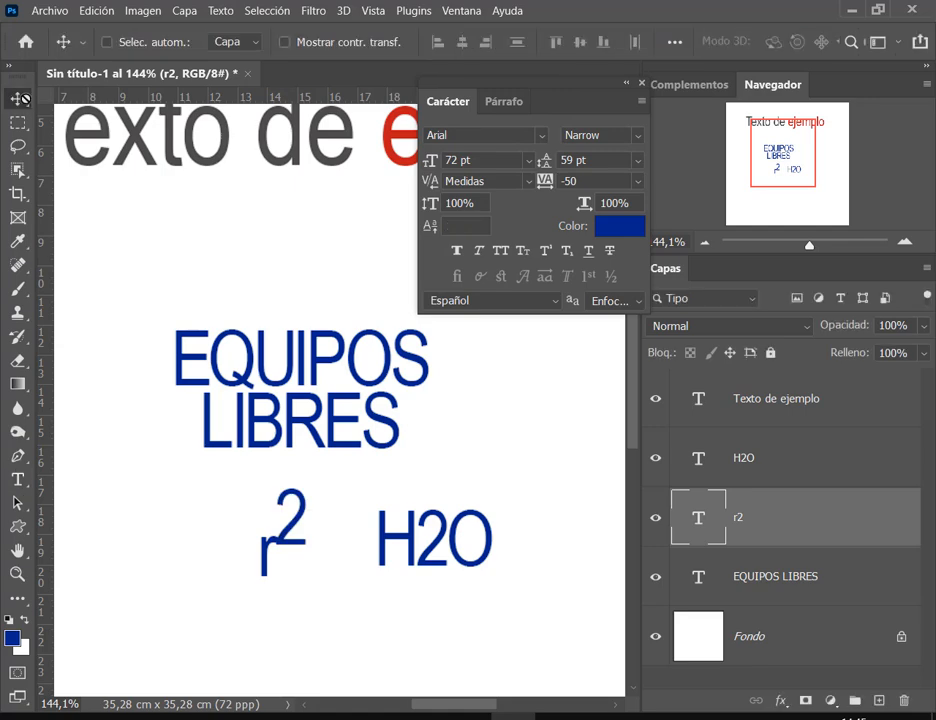
key(ctrl+z)
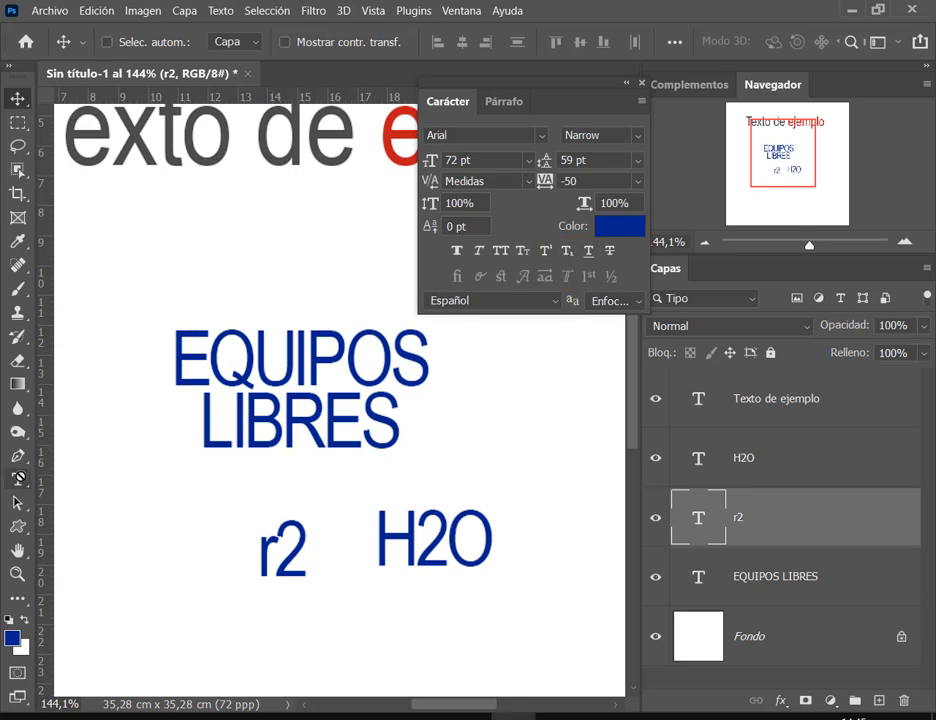
Step: Format the 2 in the r2 text as superscript and commit the edit
click(17, 479)
click(306, 548)
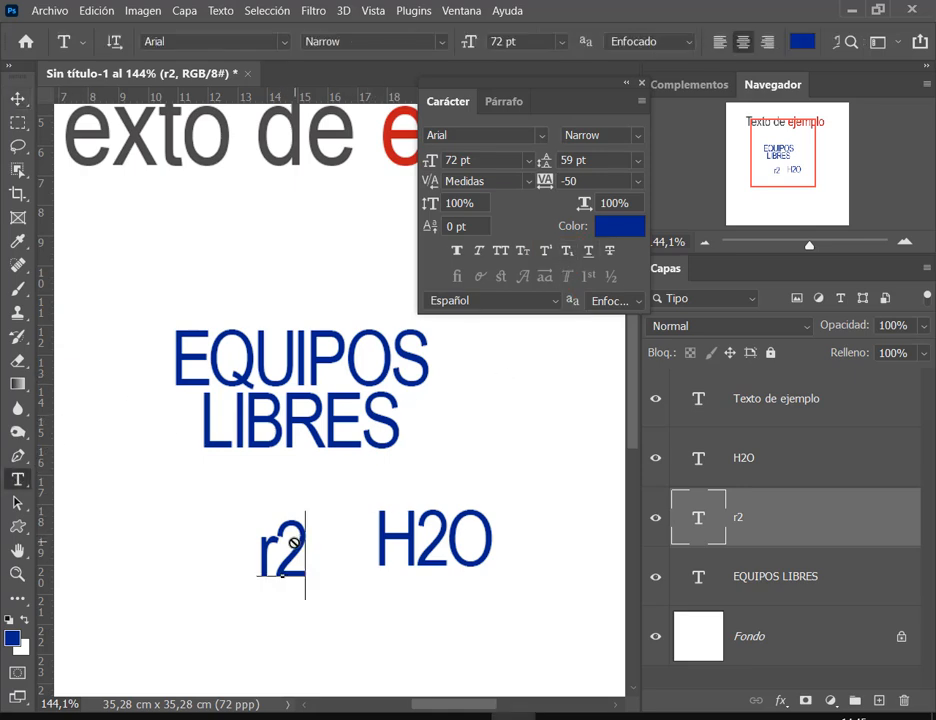
drag(306, 548, 274, 548)
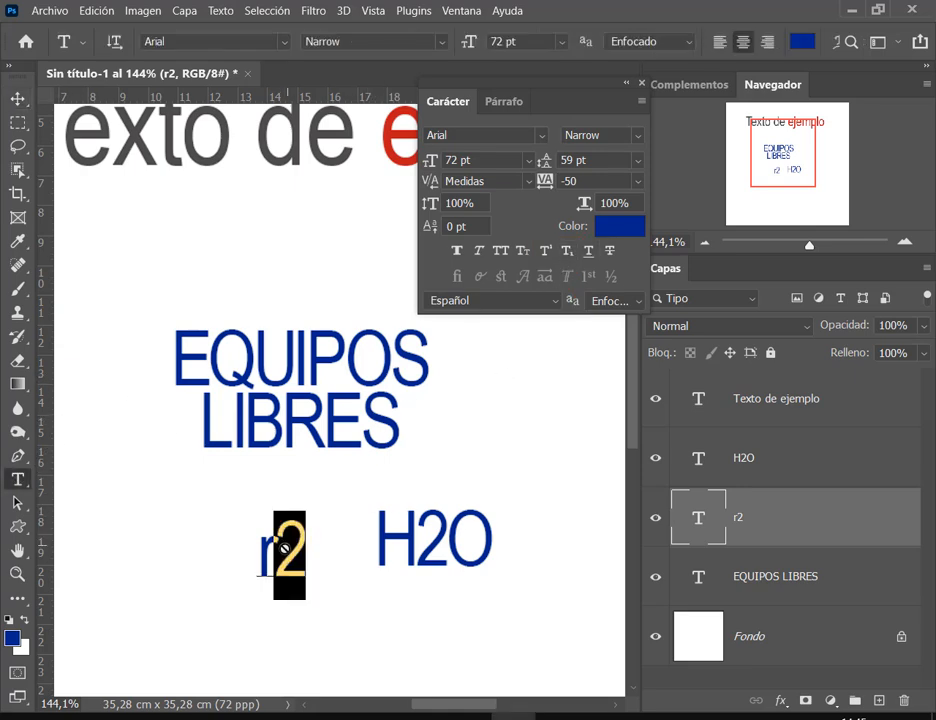
click(545, 251)
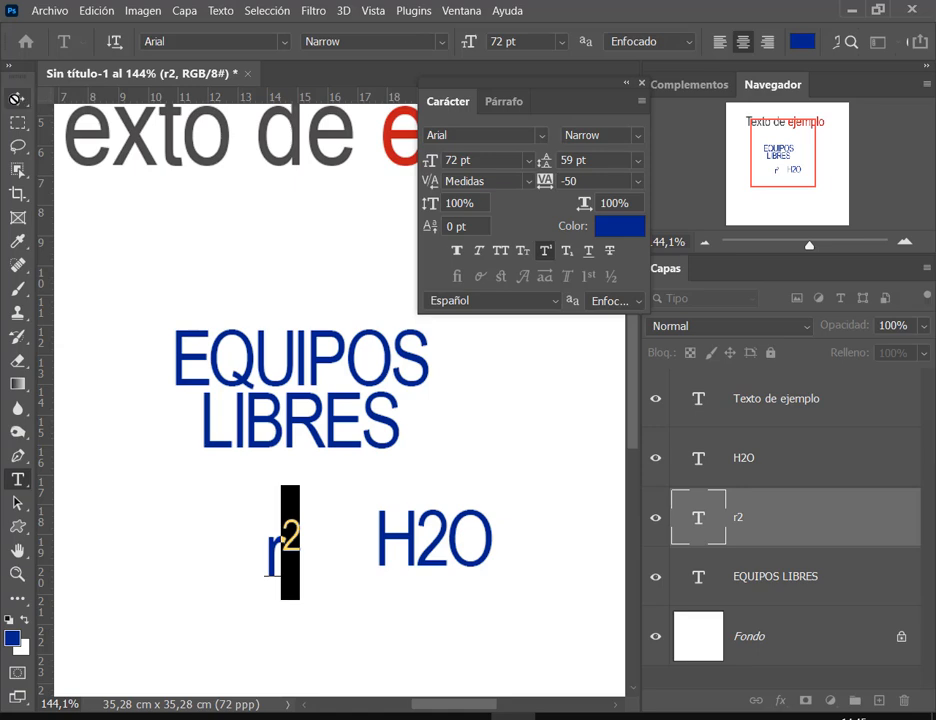
click(16, 99)
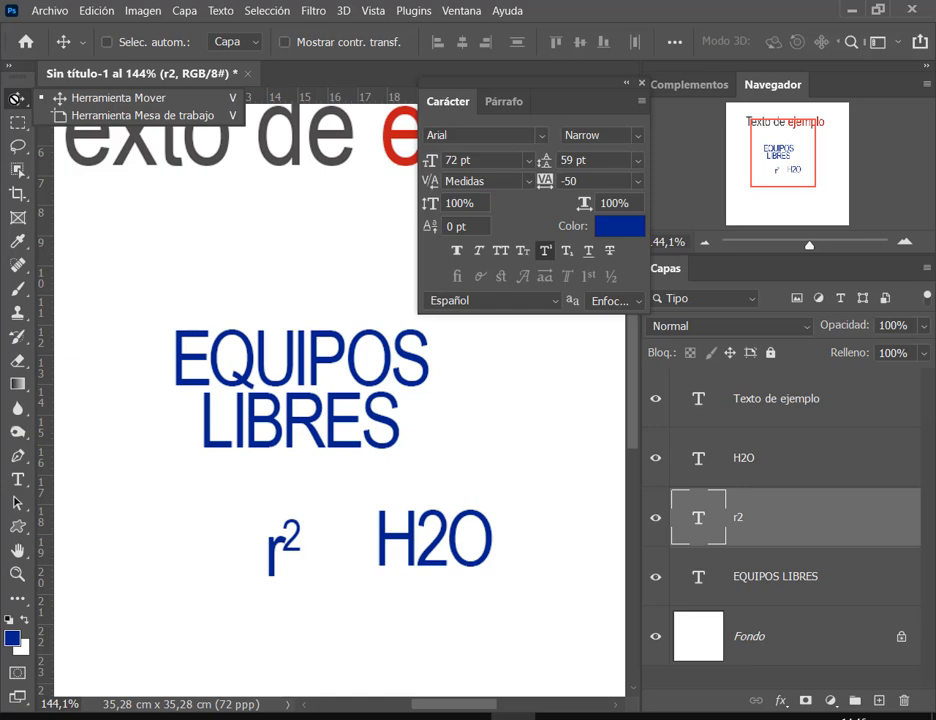
click(444, 530)
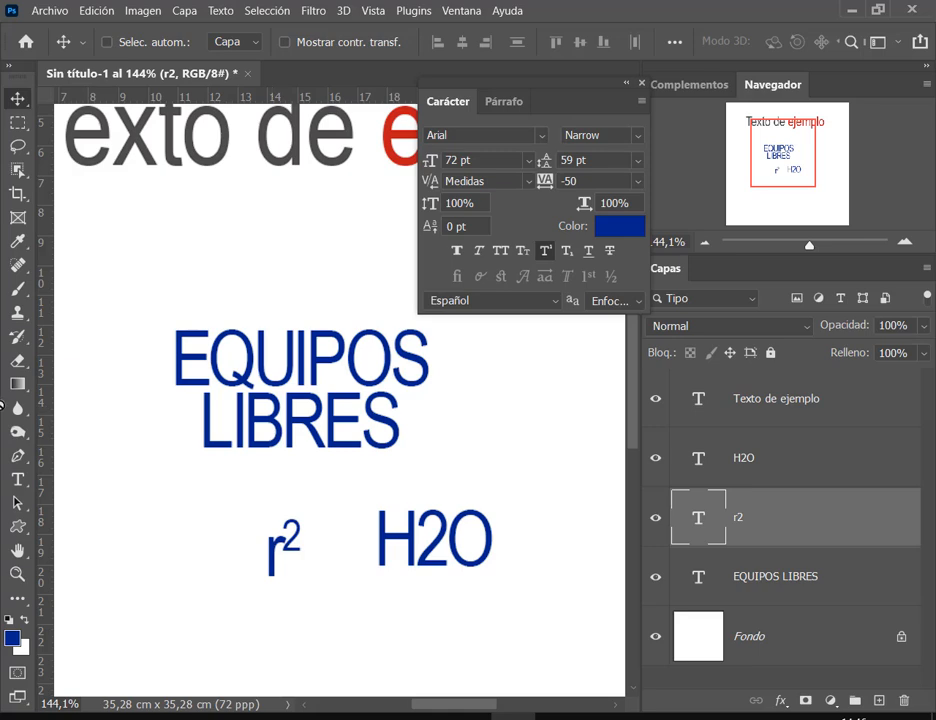
Step: Format the 2 in the H2O text as subscript and commit the edit
key(t)
drag(428, 535, 437, 535)
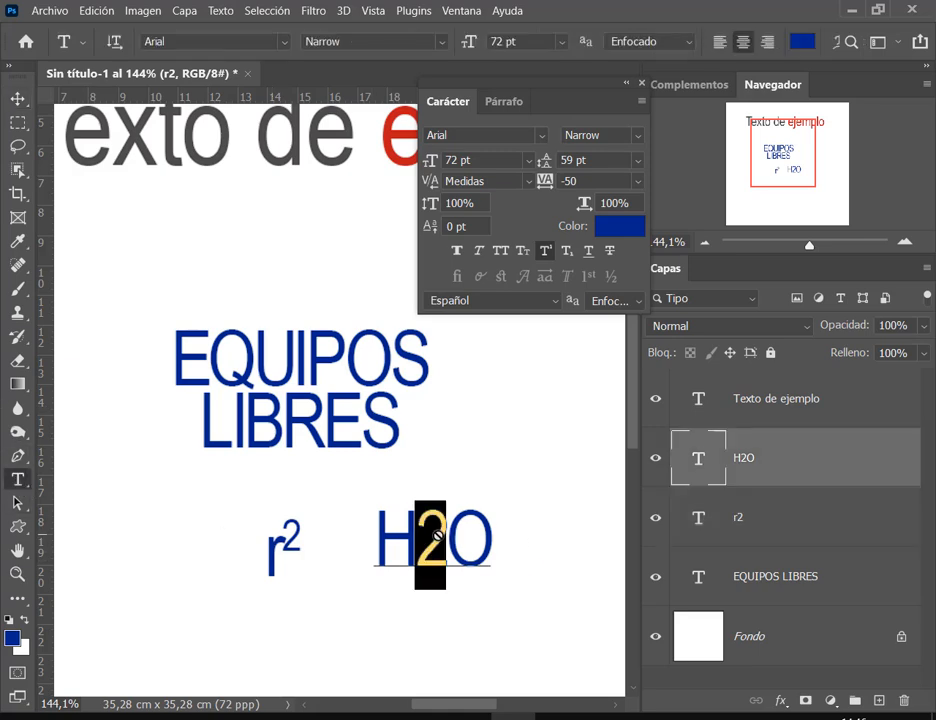
click(567, 251)
click(14, 96)
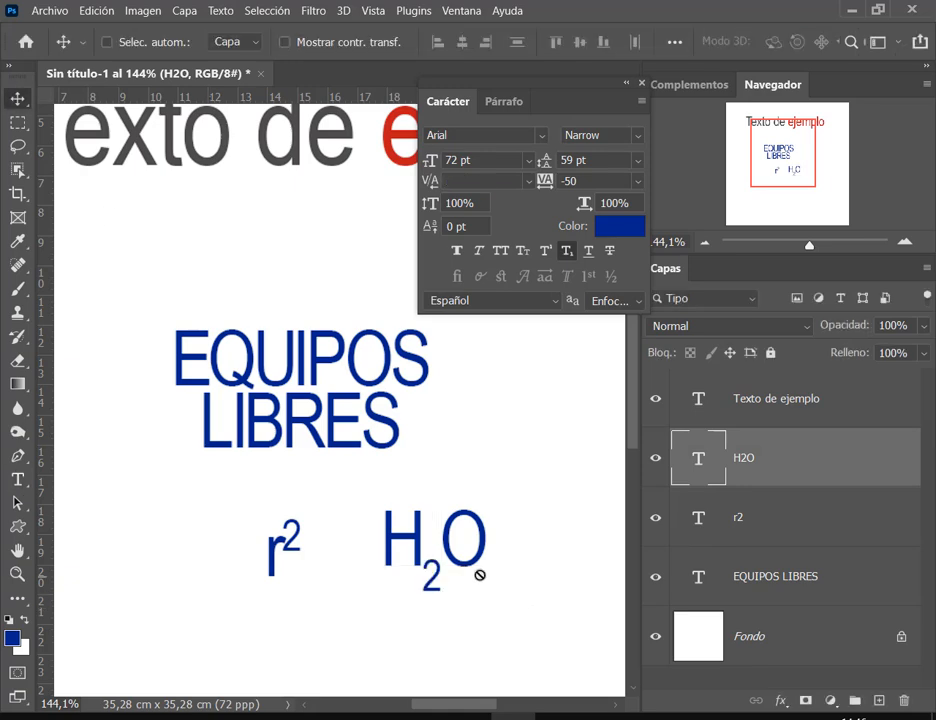
Step: Move the H2O text closer to the r2 text and collapse the Character panel
drag(472, 551, 437, 569)
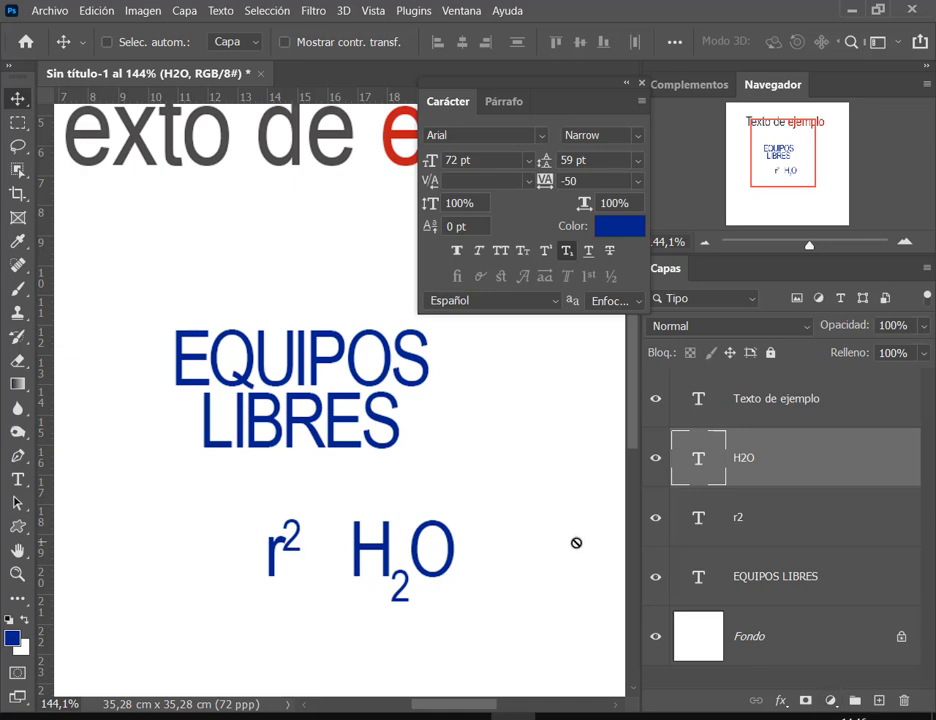
click(626, 83)
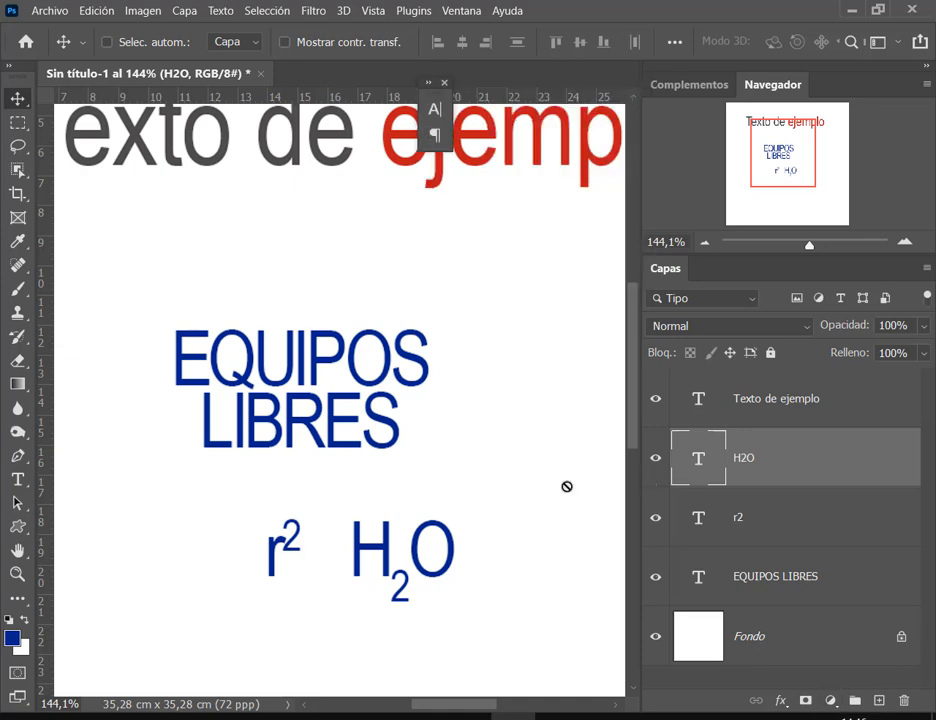
drag(443, 551, 452, 549)
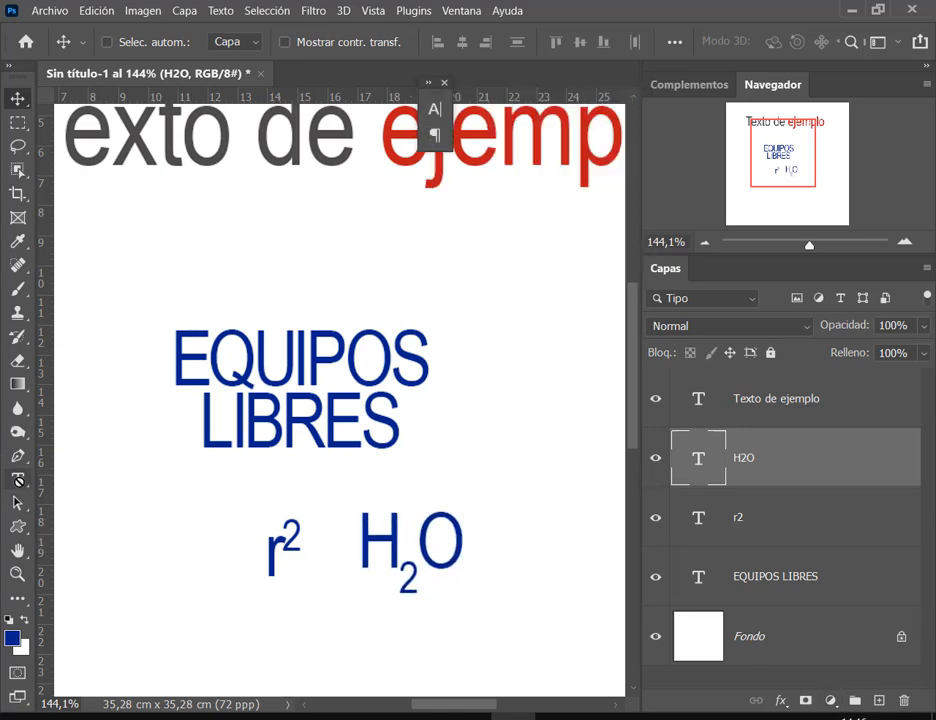
Step: Expand the Character panel again, shift it slightly down and left, and return to the Move tool
click(17, 479)
click(429, 83)
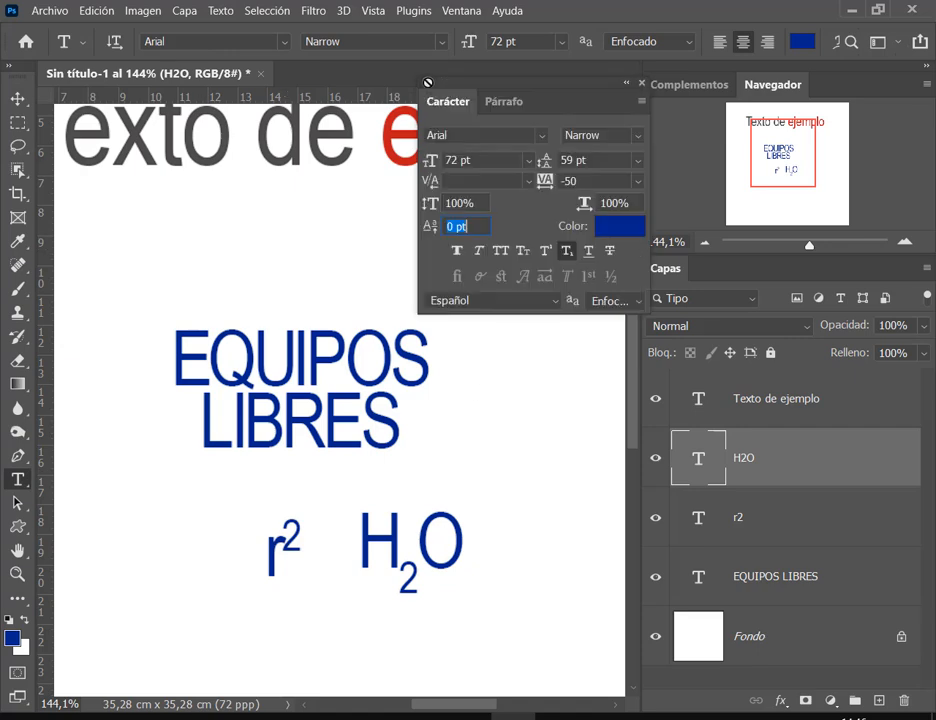
drag(520, 82, 492, 104)
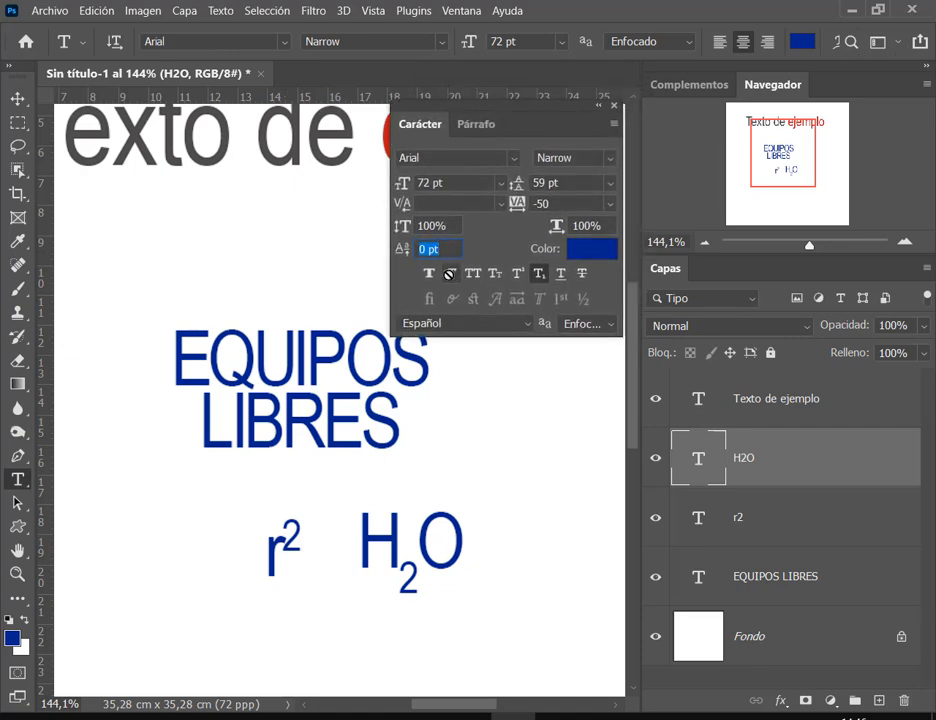
key(v)
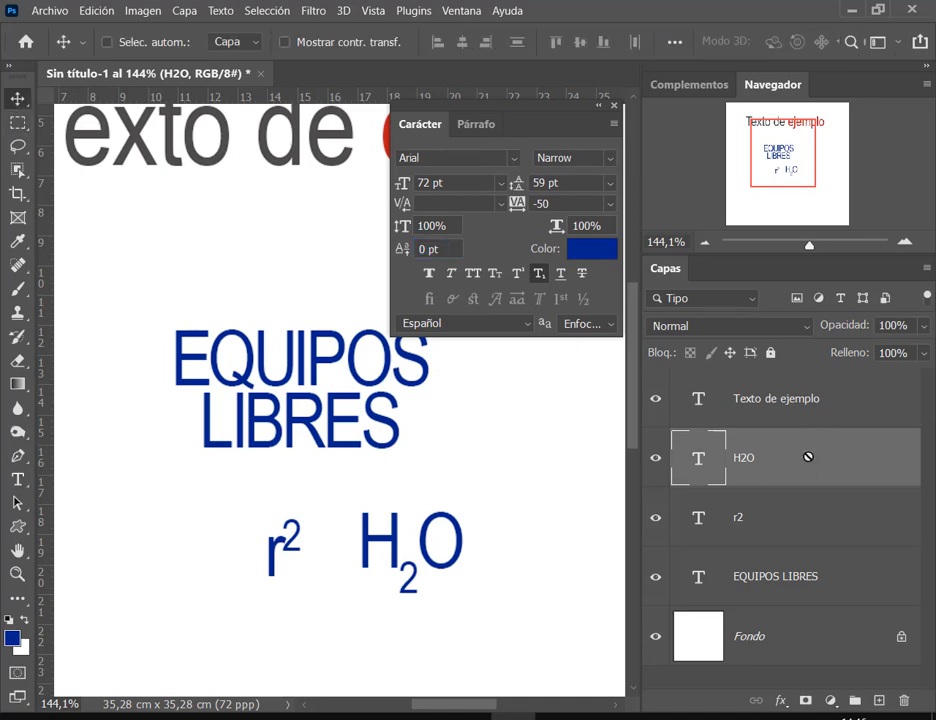
Step: Change the font of the EQUIPOS LIBRES layer to Cooper Black
click(806, 576)
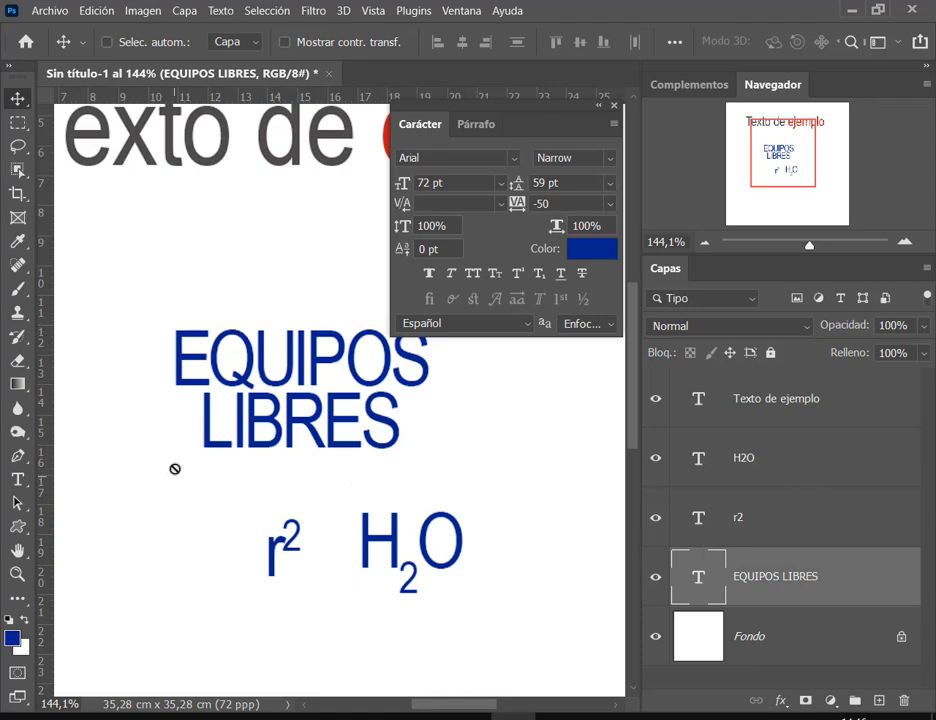
click(515, 158)
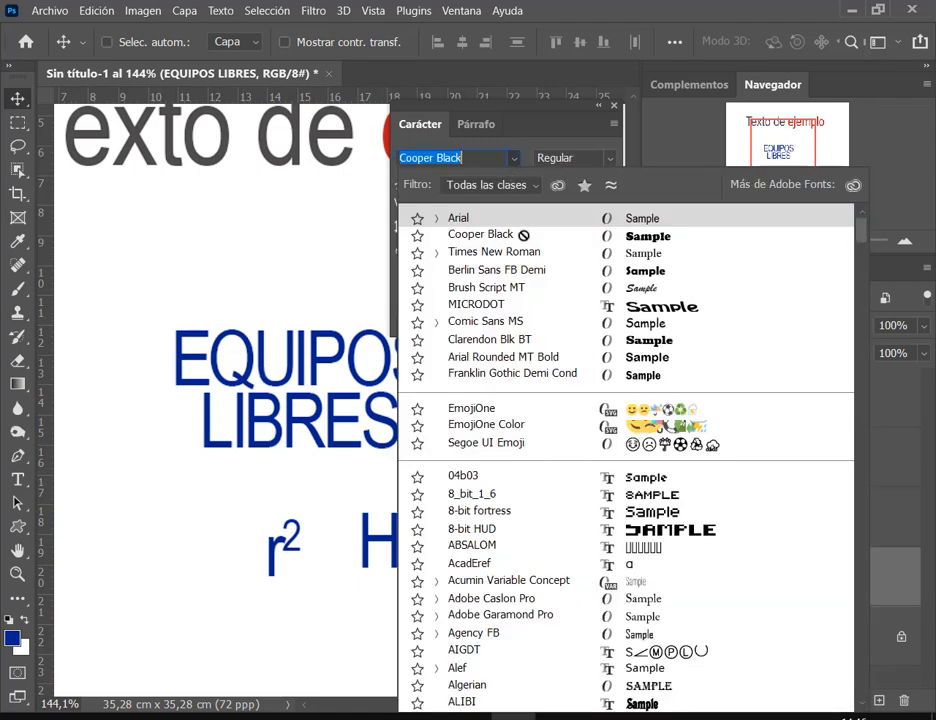
click(508, 224)
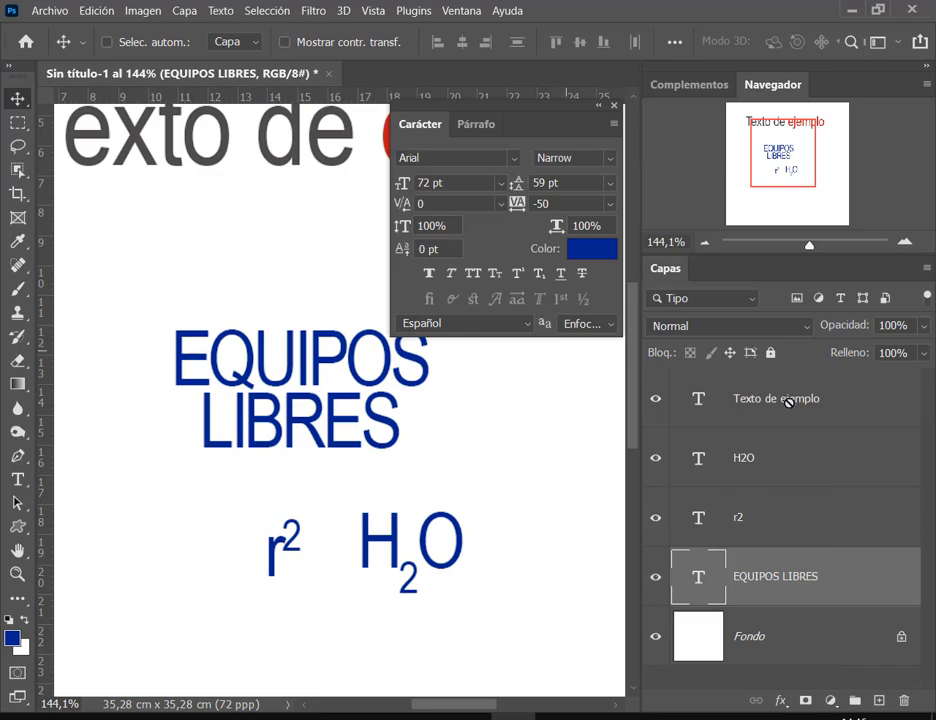
click(512, 158)
click(472, 235)
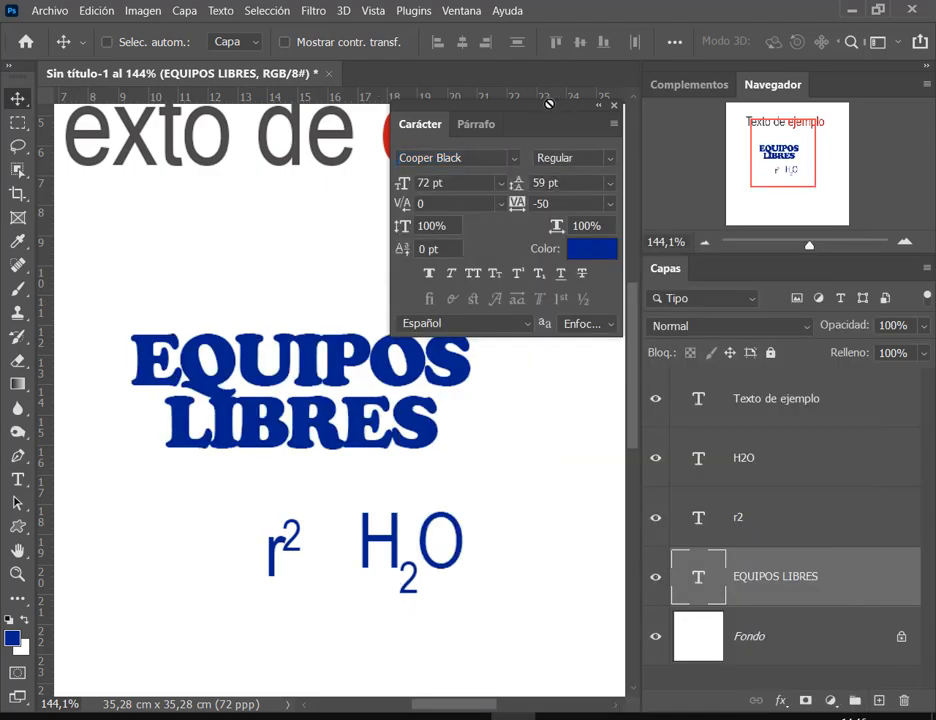
Step: Move the Character panel up and right, and set the leading of EQUIPOS LIBRES to 60 pt
drag(556, 104, 593, 94)
click(647, 173)
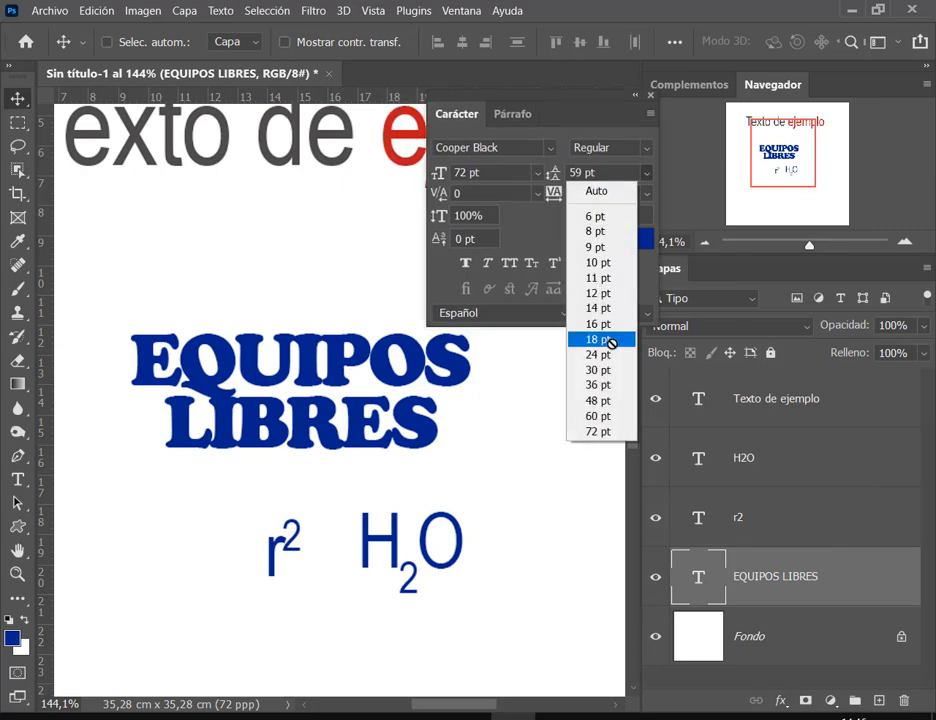
click(608, 416)
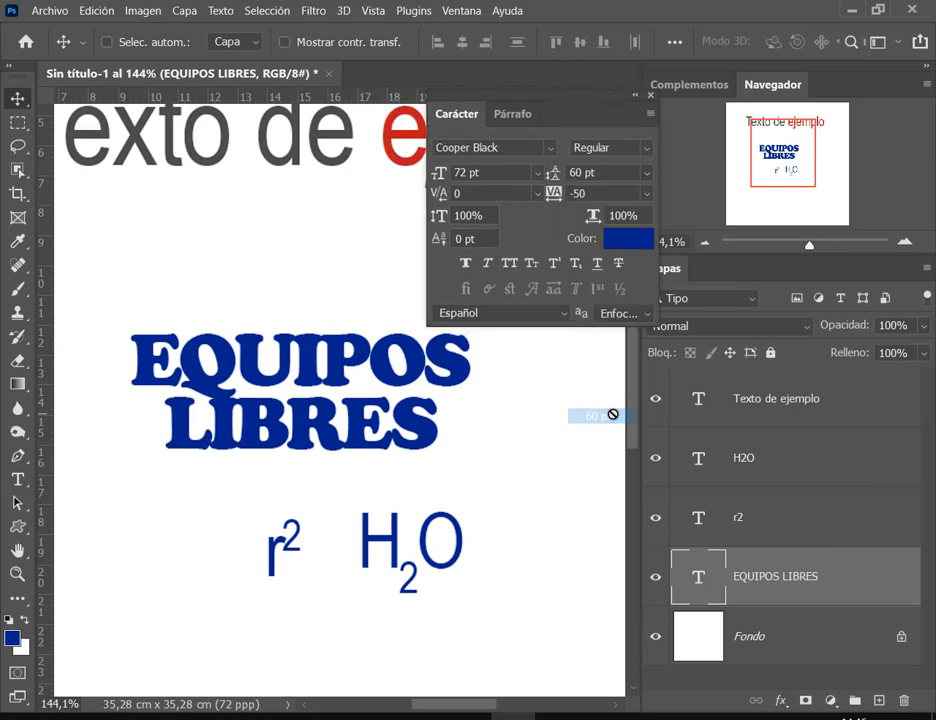
Step: Set the leading of EQUIPOS LIBRES to 72 pt and move the text slightly down
click(650, 173)
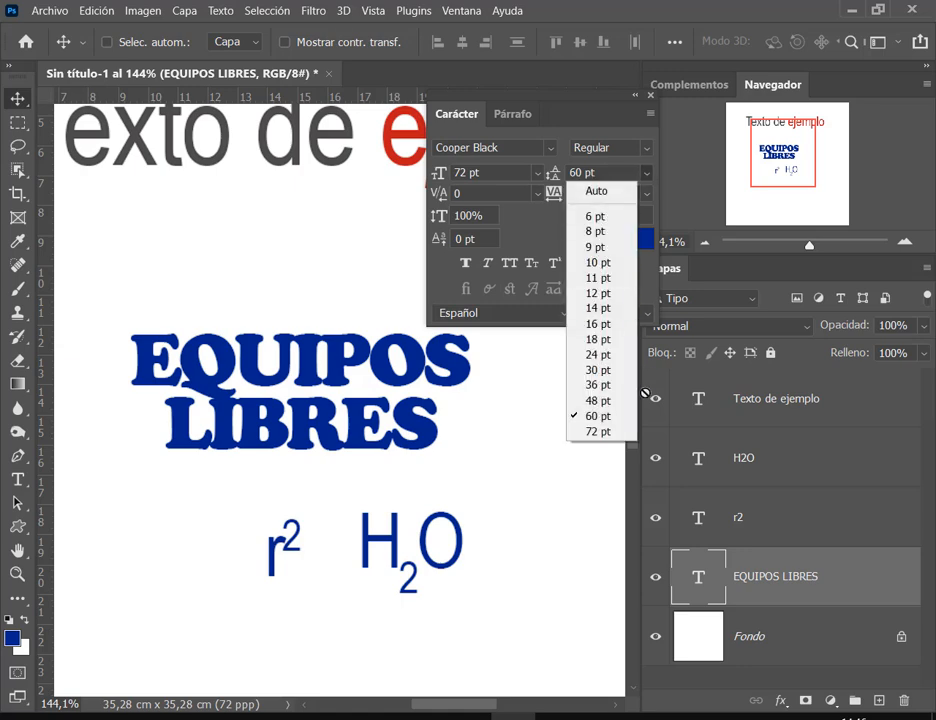
click(612, 434)
drag(295, 359, 295, 388)
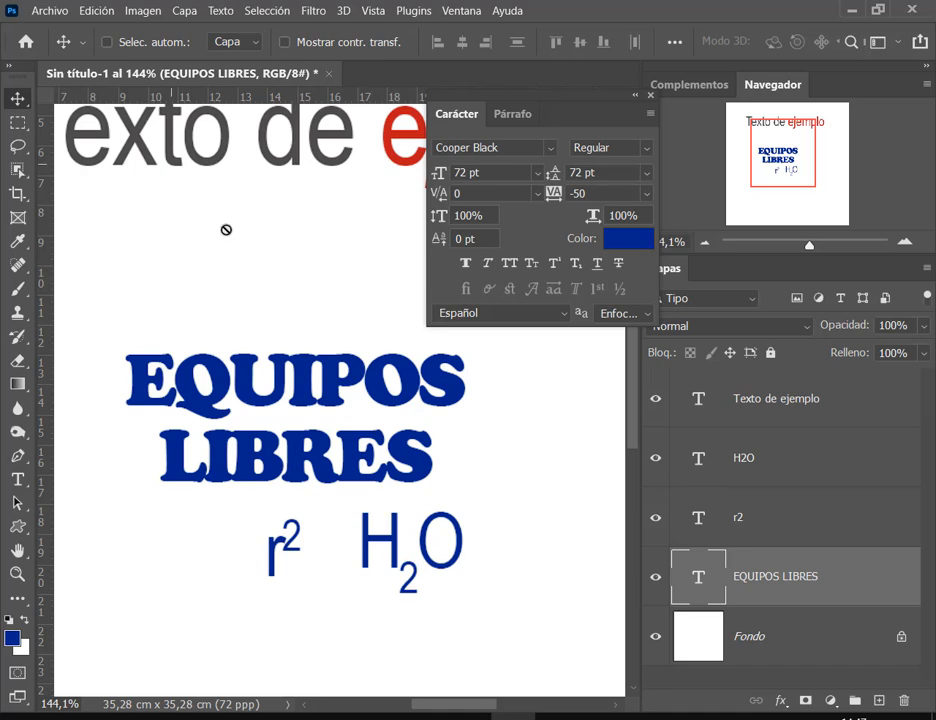
Step: Check which font styles Cooper Black offers and apply faux italic to EQUIPOS LIBRES
click(648, 147)
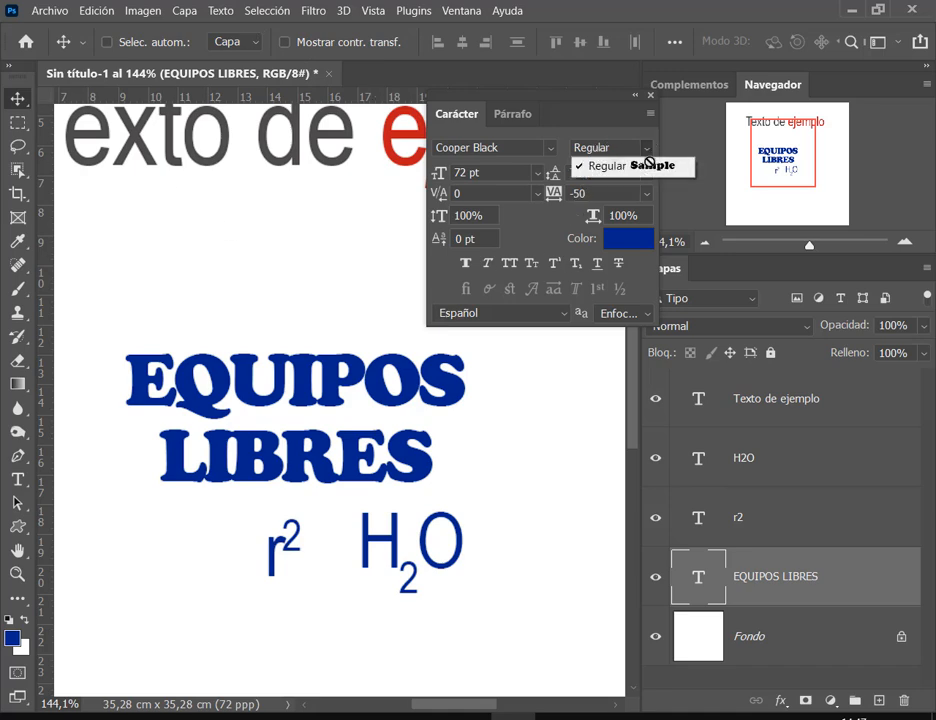
click(651, 168)
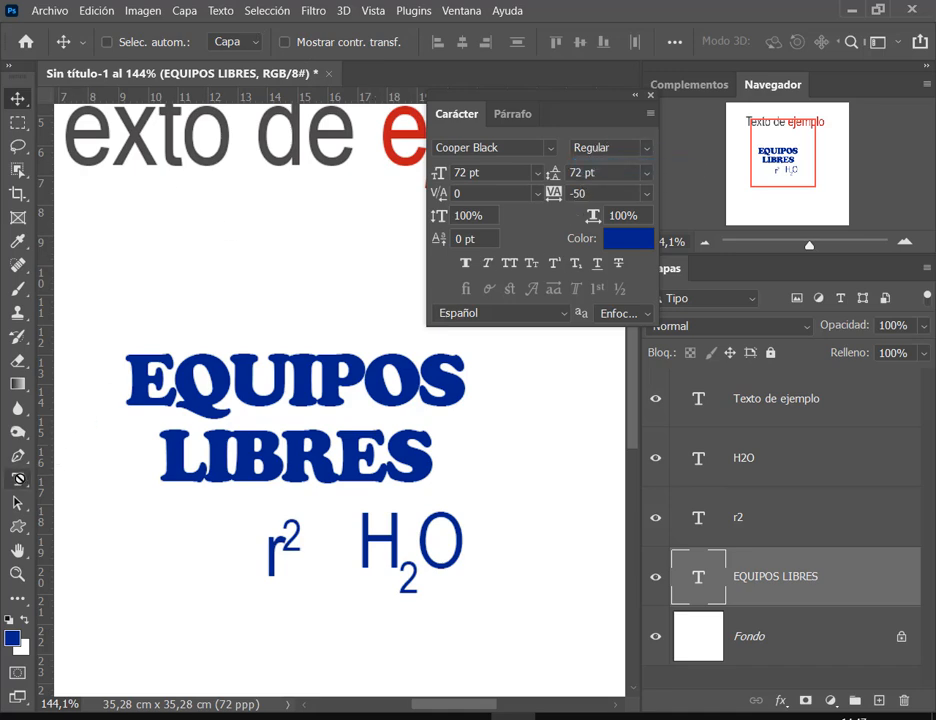
click(17, 479)
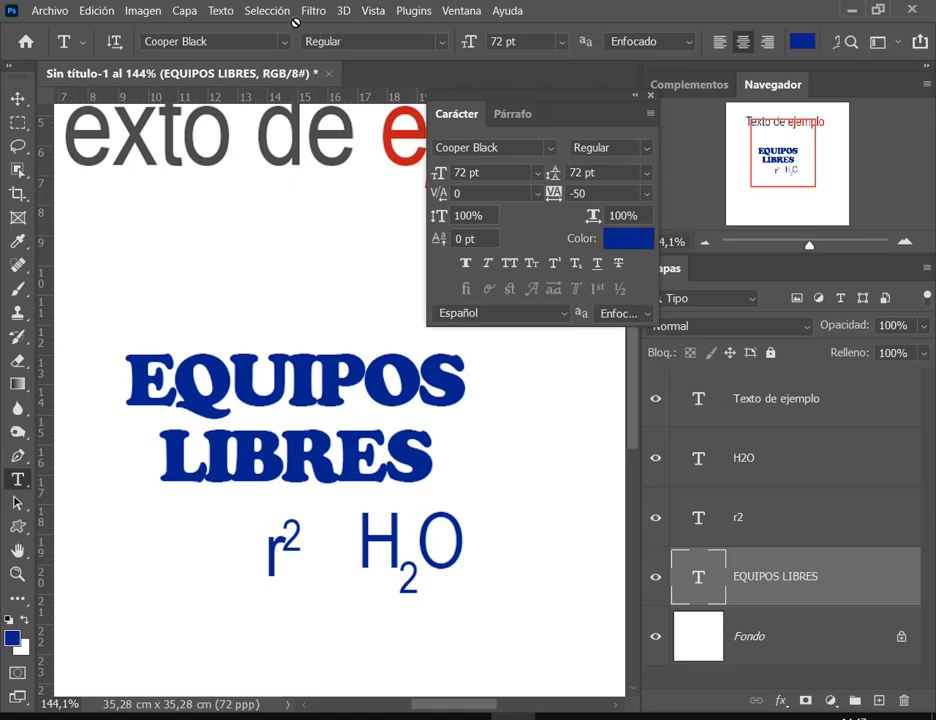
click(327, 41)
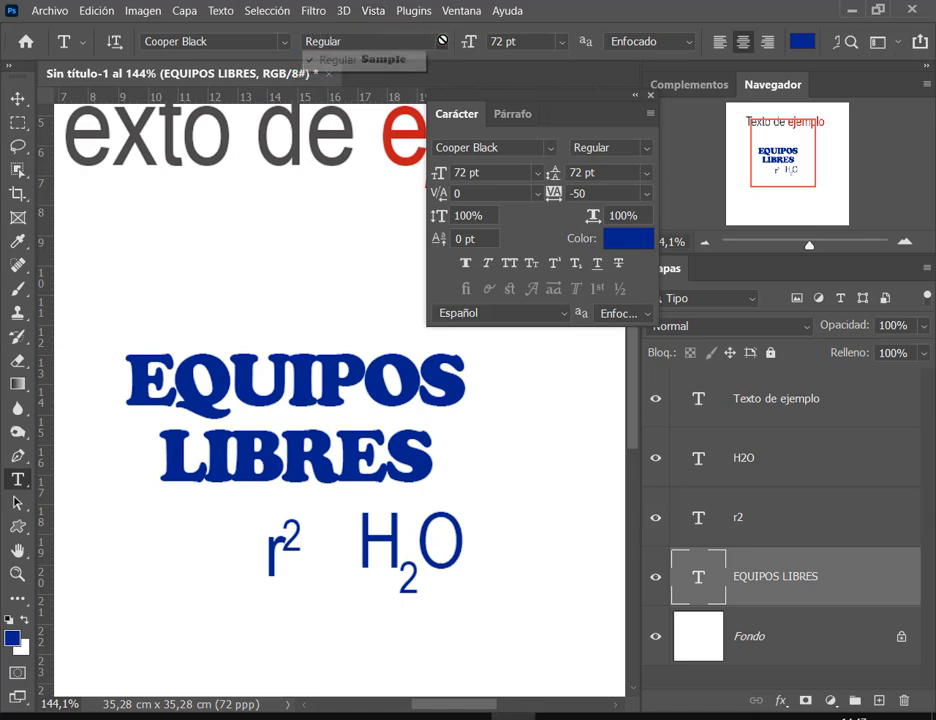
click(373, 60)
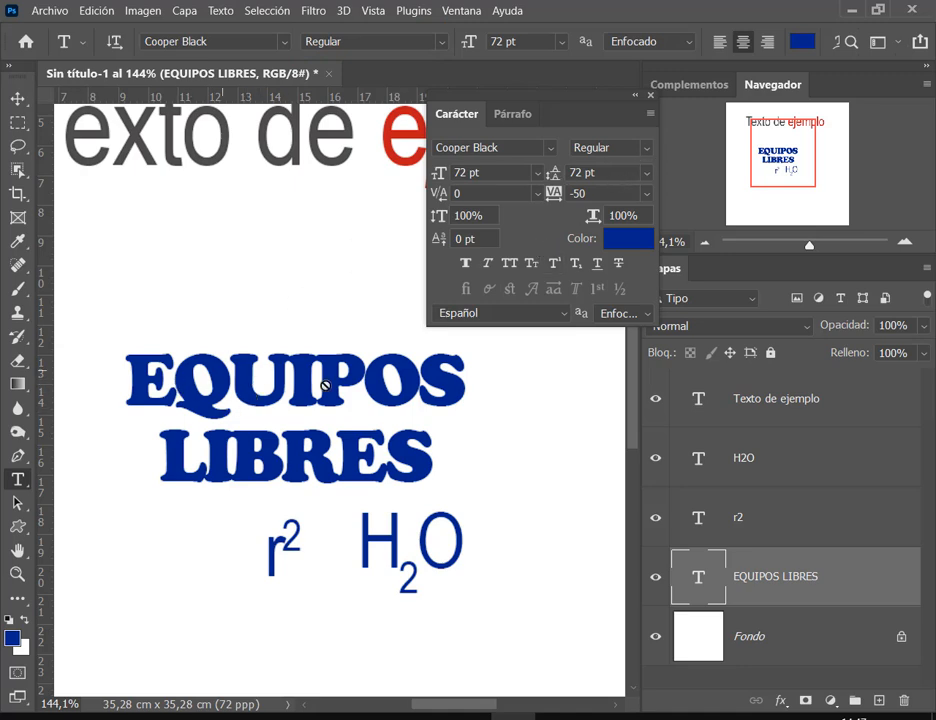
click(487, 263)
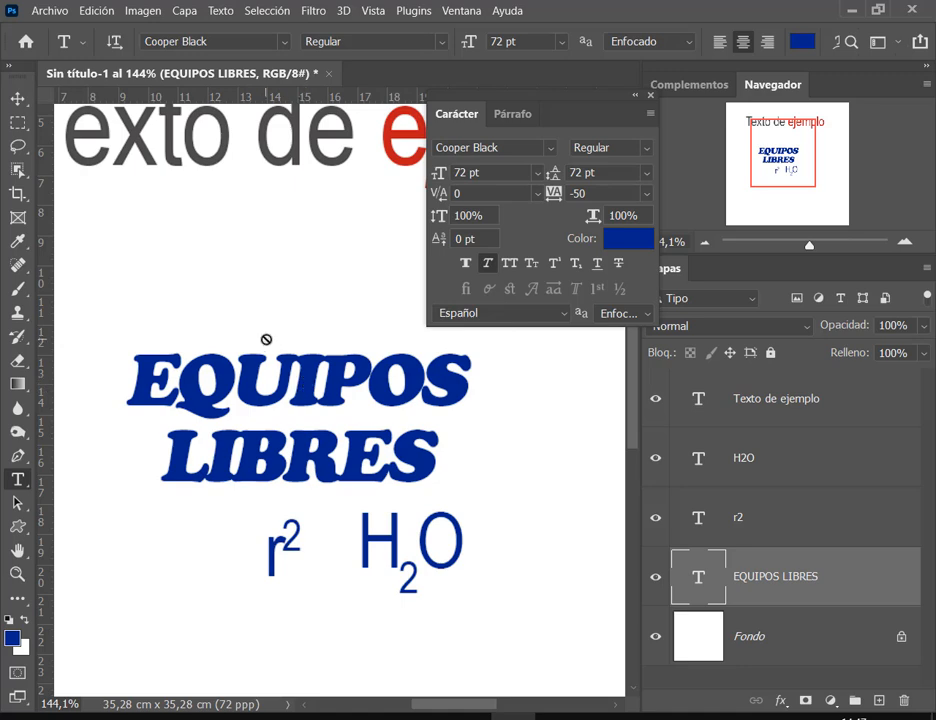
Step: Select the Texto de ejemplo layer and move its text down to sit just above EQUIPOS LIBRES
key(v)
scroll(383, 306, down, 3)
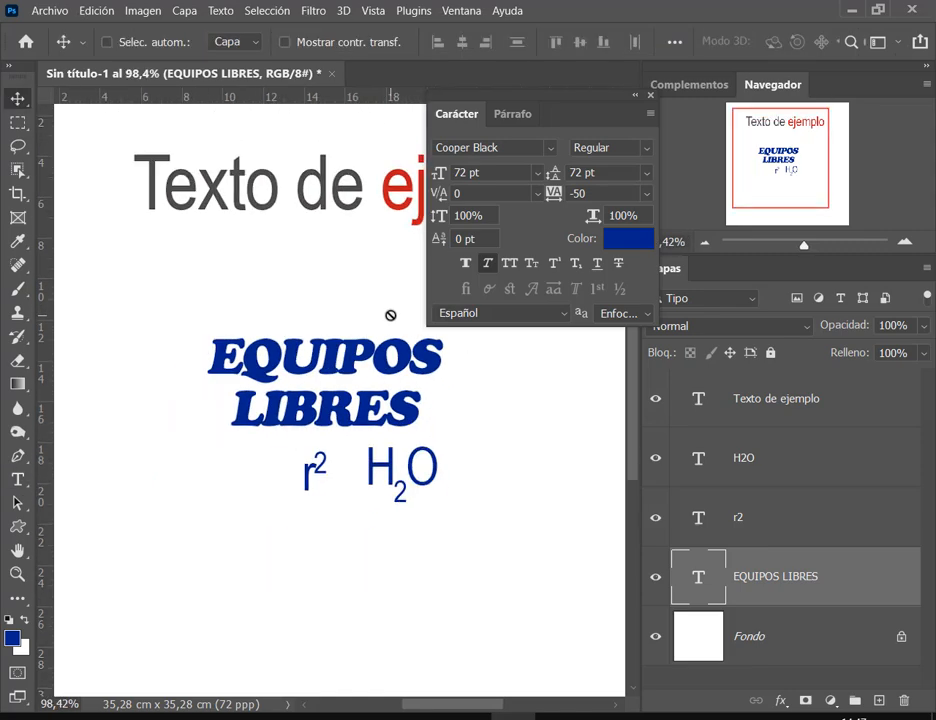
click(840, 415)
drag(405, 268, 355, 346)
drag(468, 427, 555, 500)
drag(526, 413, 533, 403)
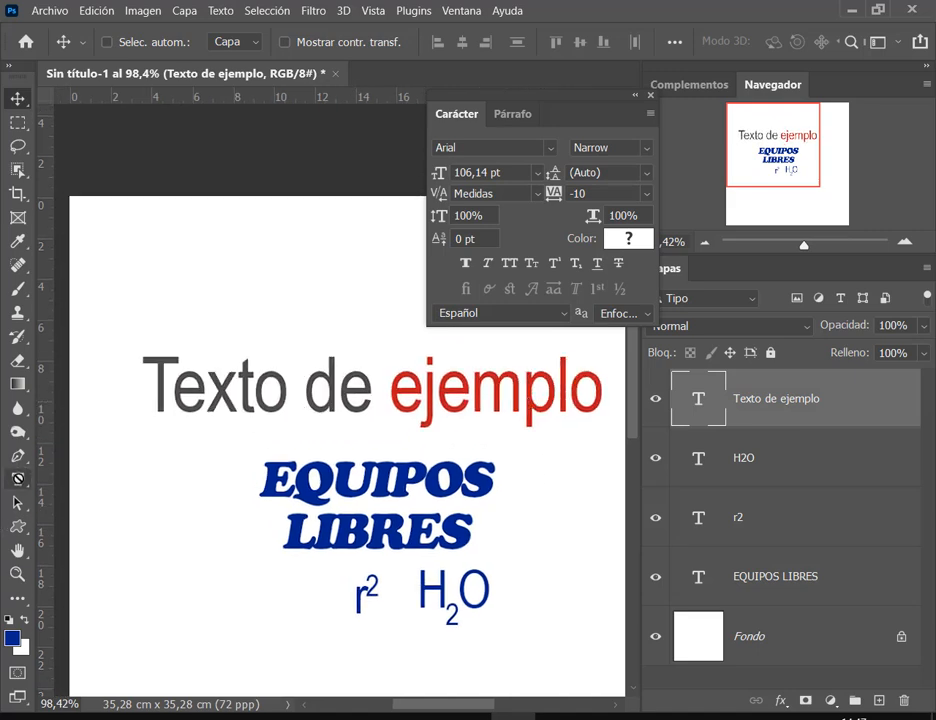
Step: Underline the whole Texto de ejemplo layer, then turn the underline off again
key(t)
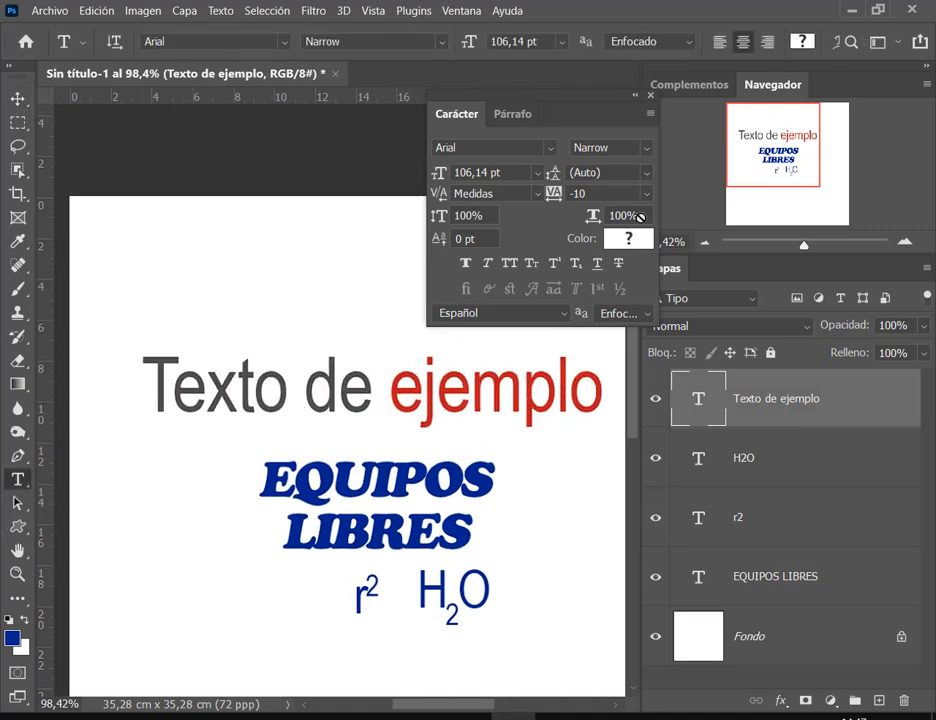
click(598, 265)
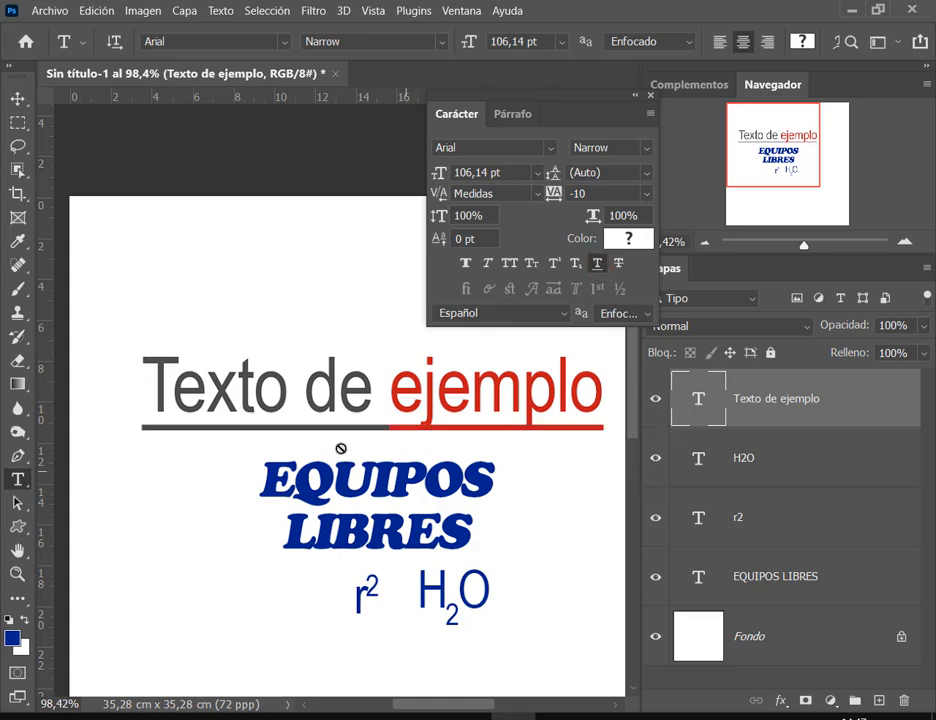
drag(391, 356, 618, 441)
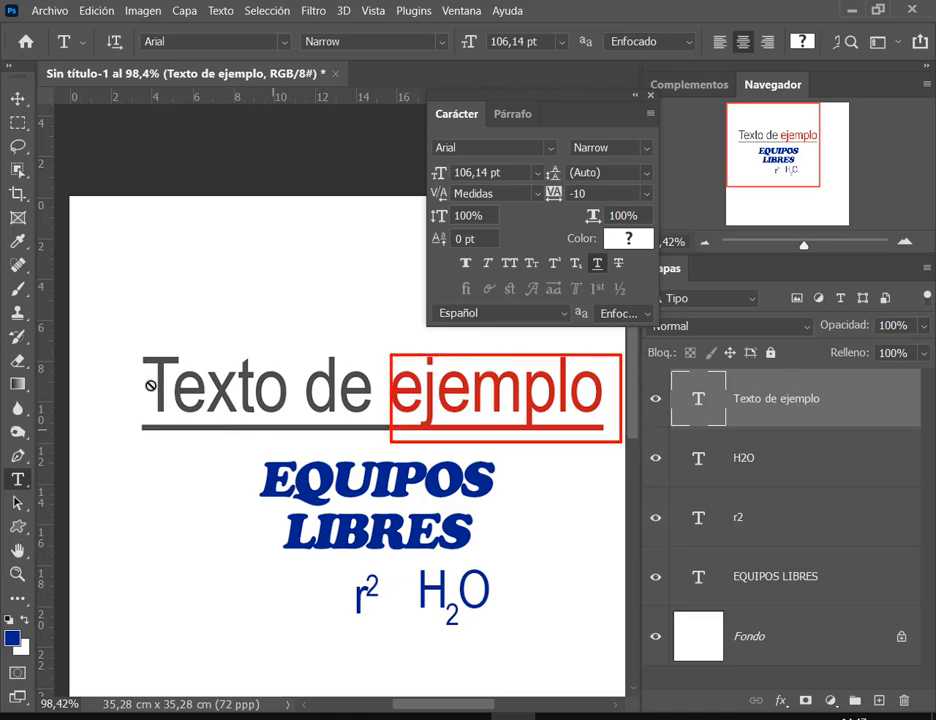
drag(598, 520, 593, 443)
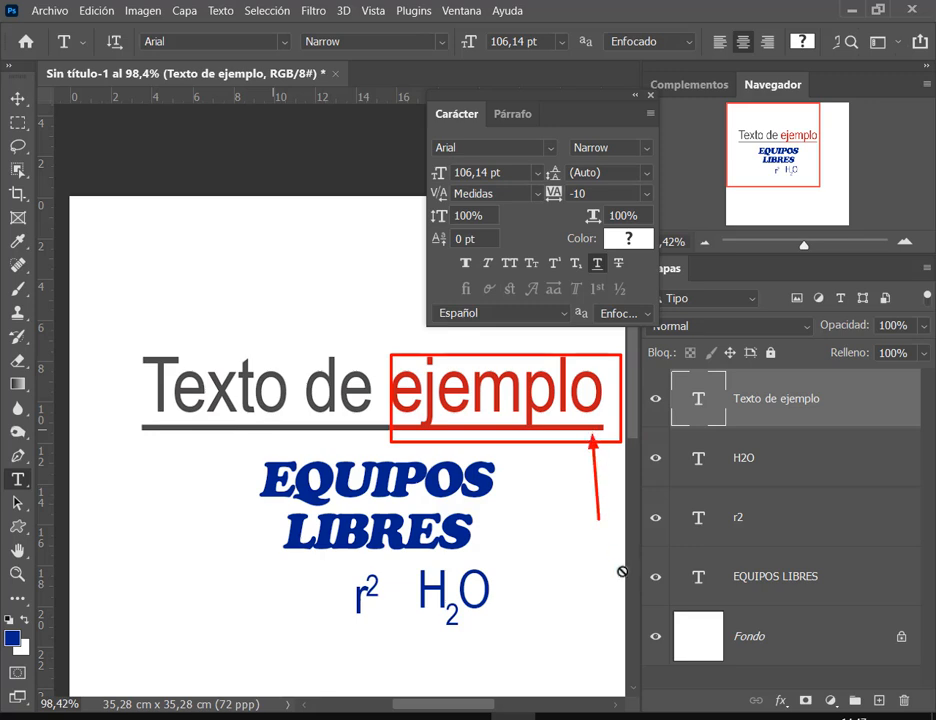
key(Escape)
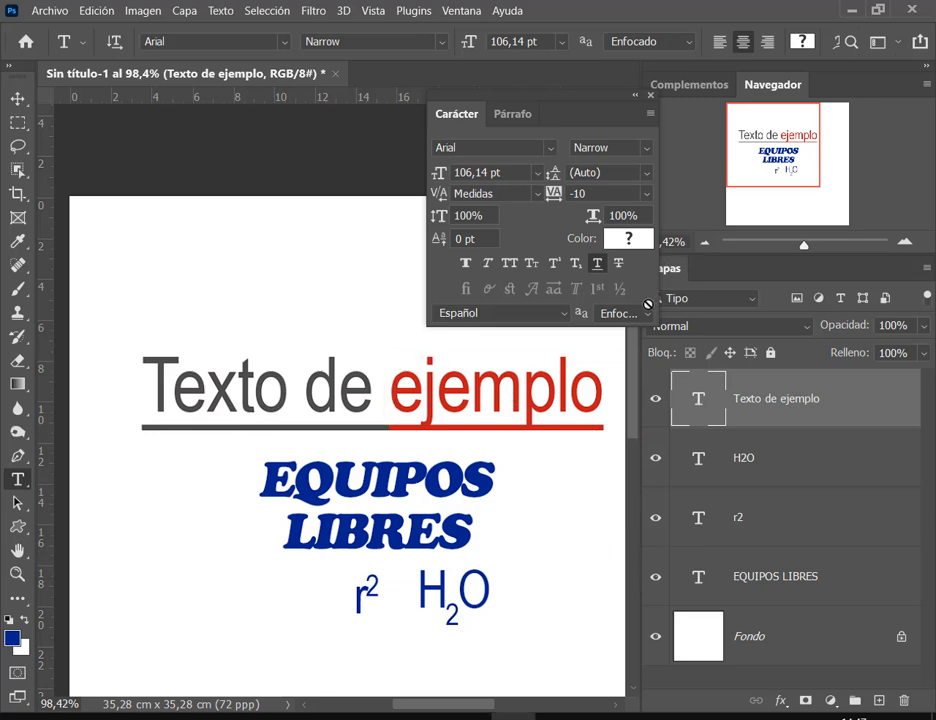
drag(586, 252, 631, 275)
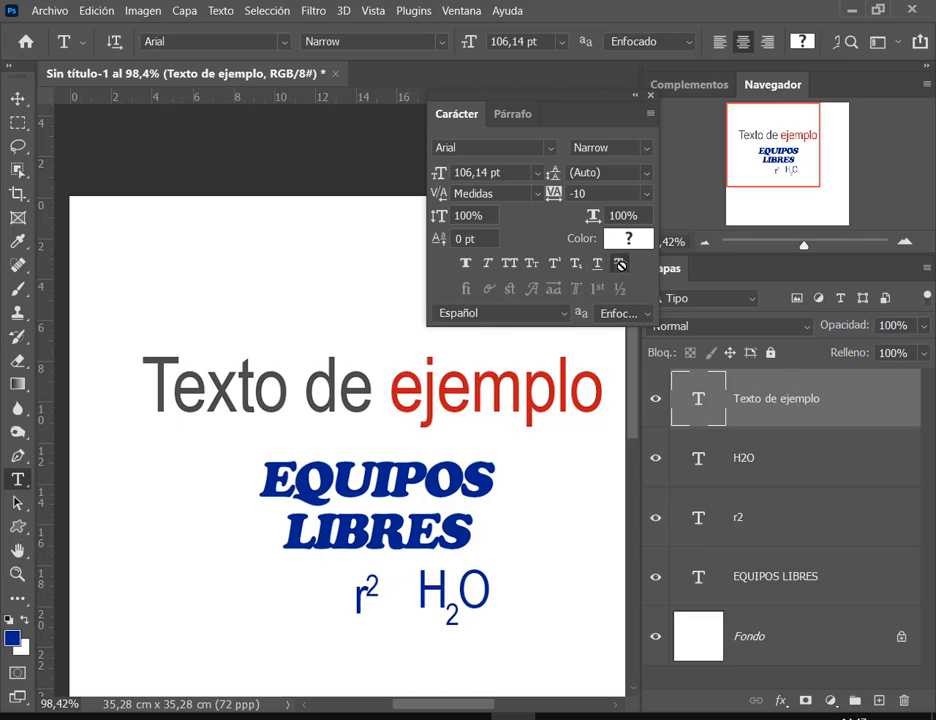
Step: Apply strikethrough, underline and faux italic together to Texto de ejemplo
click(619, 263)
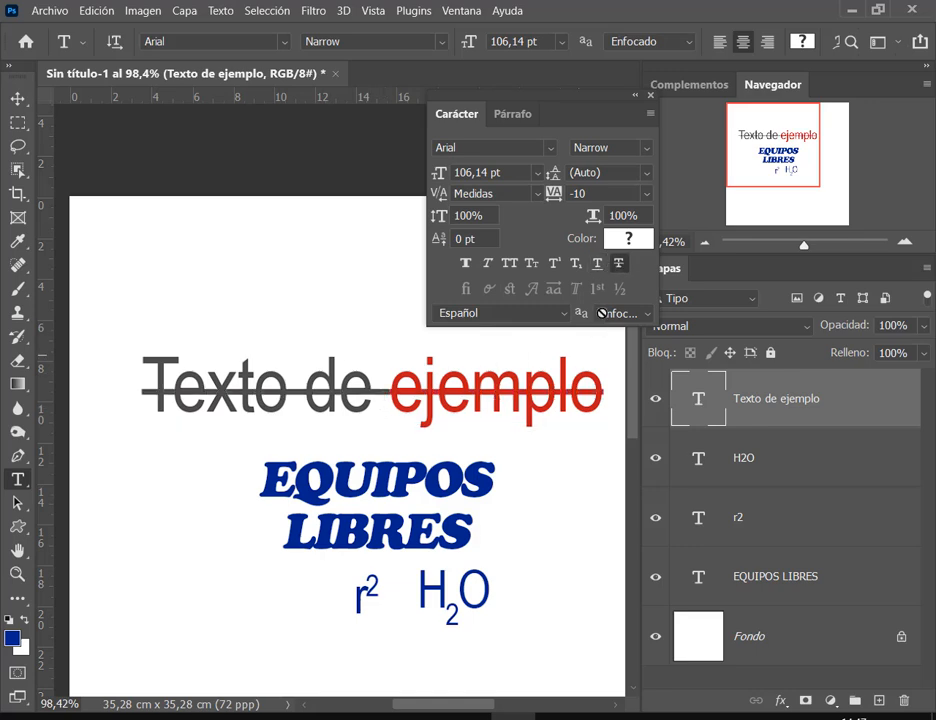
click(597, 263)
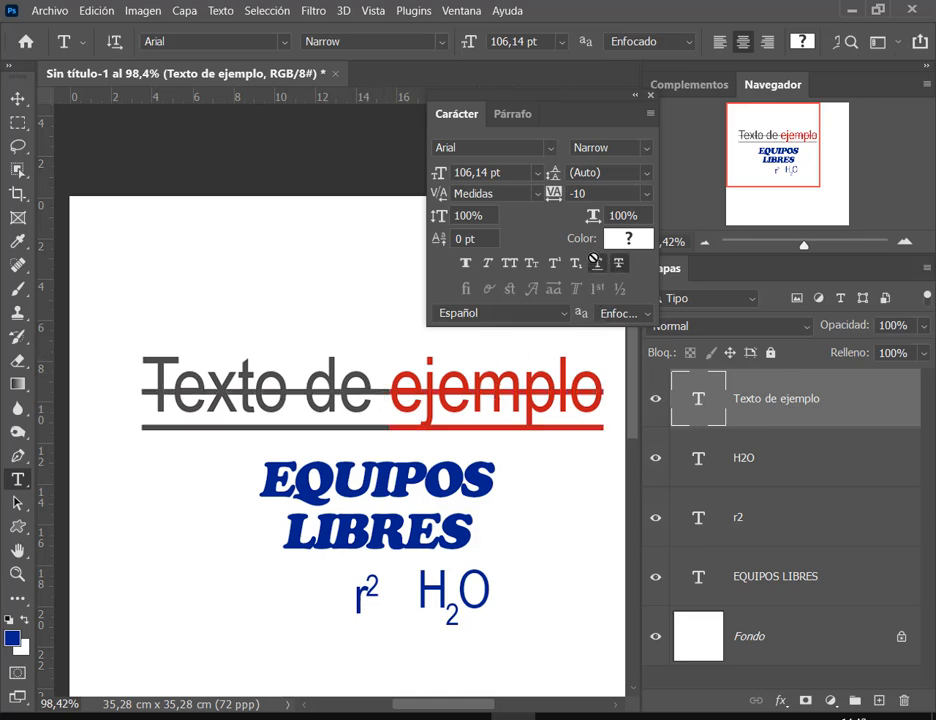
click(487, 263)
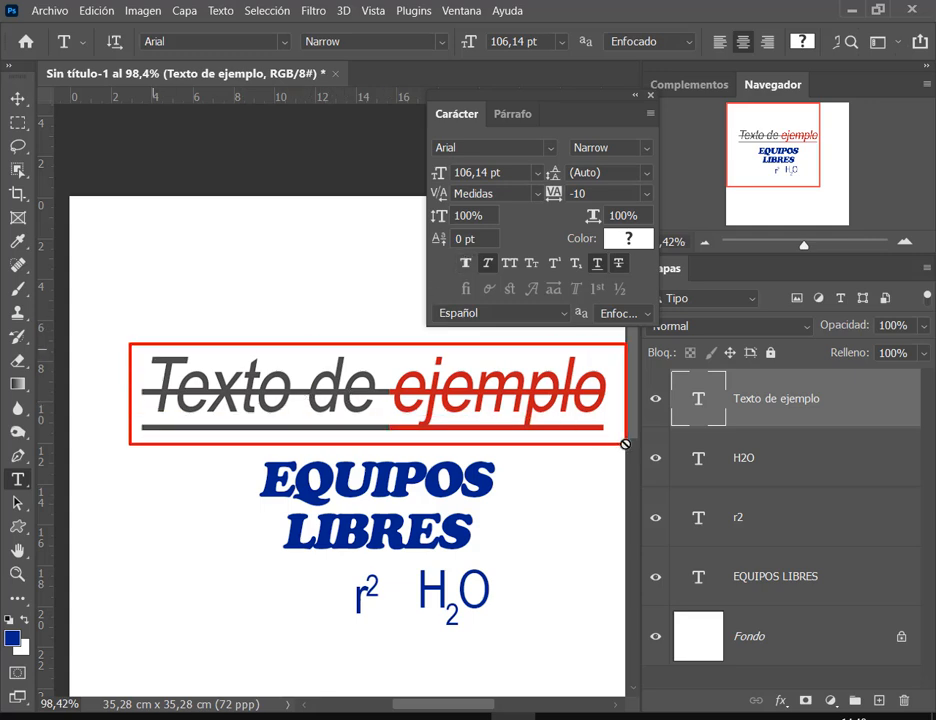
Step: Try faux bold and the Arial Bold font style on Texto de ejemplo, returning it to the Narrow style
click(466, 264)
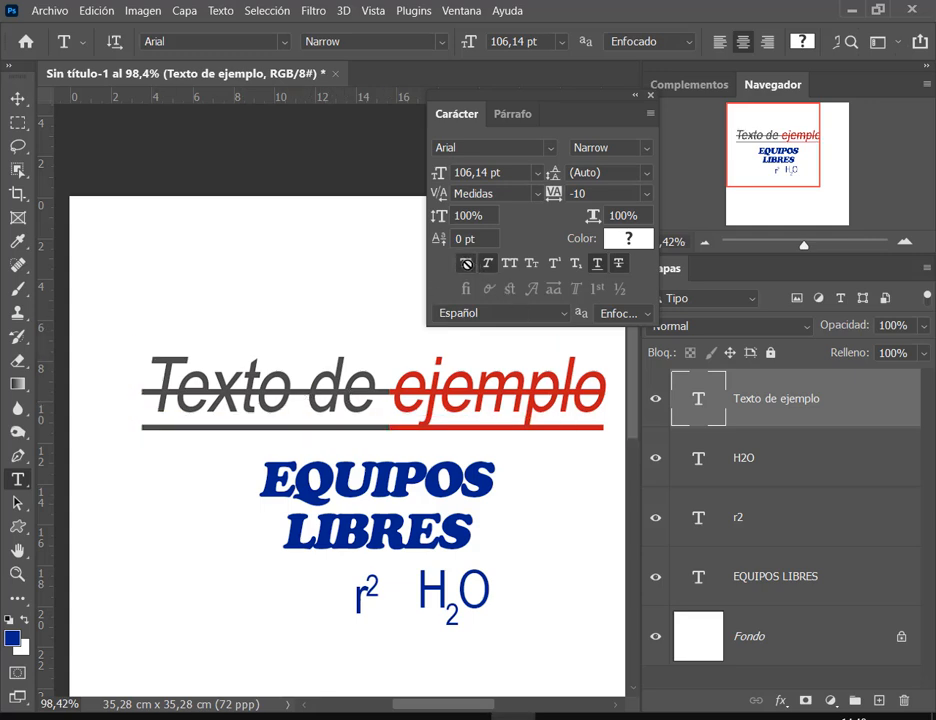
drag(567, 193, 603, 198)
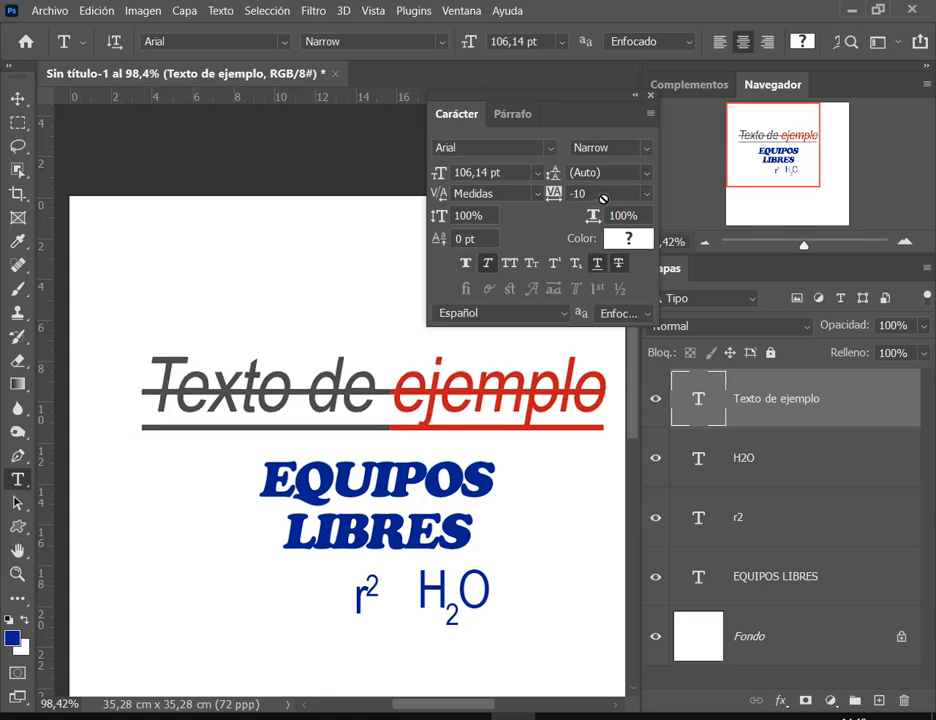
drag(440, 132, 651, 153)
click(647, 149)
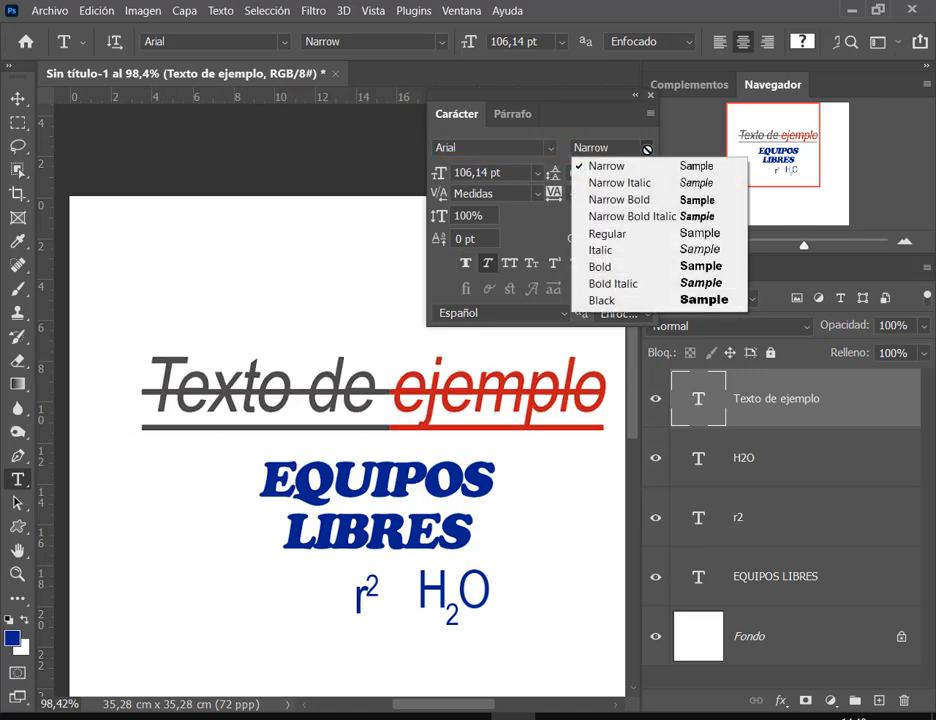
click(621, 267)
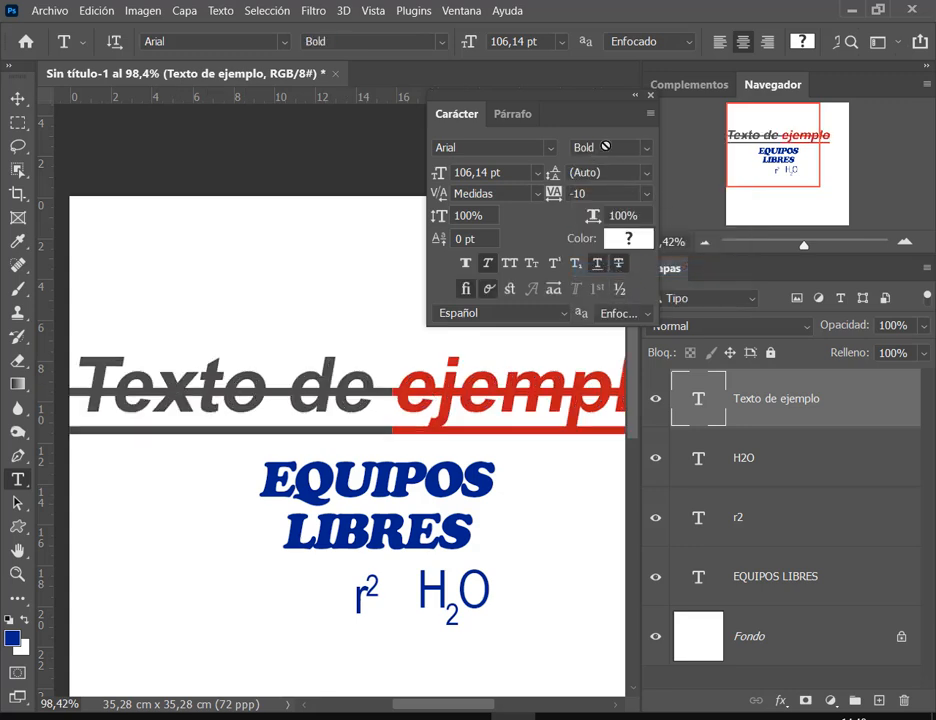
scroll(605, 147, up, 6)
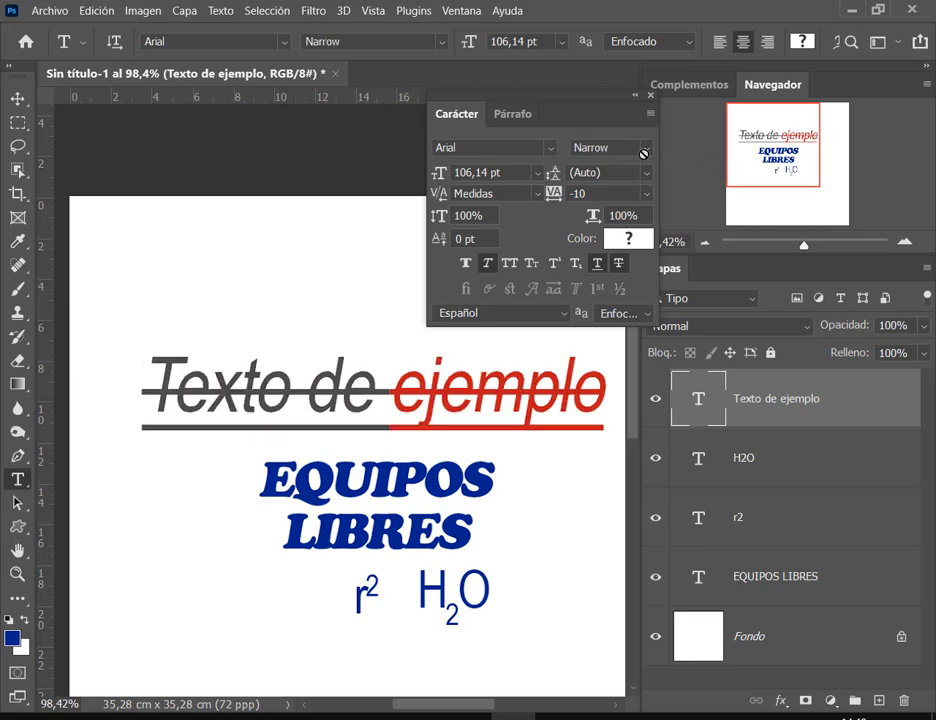
click(644, 147)
click(644, 147)
Step: Apply faux bold to Texto de ejemplo, shift the text slightly down and return to the Type tool
click(466, 264)
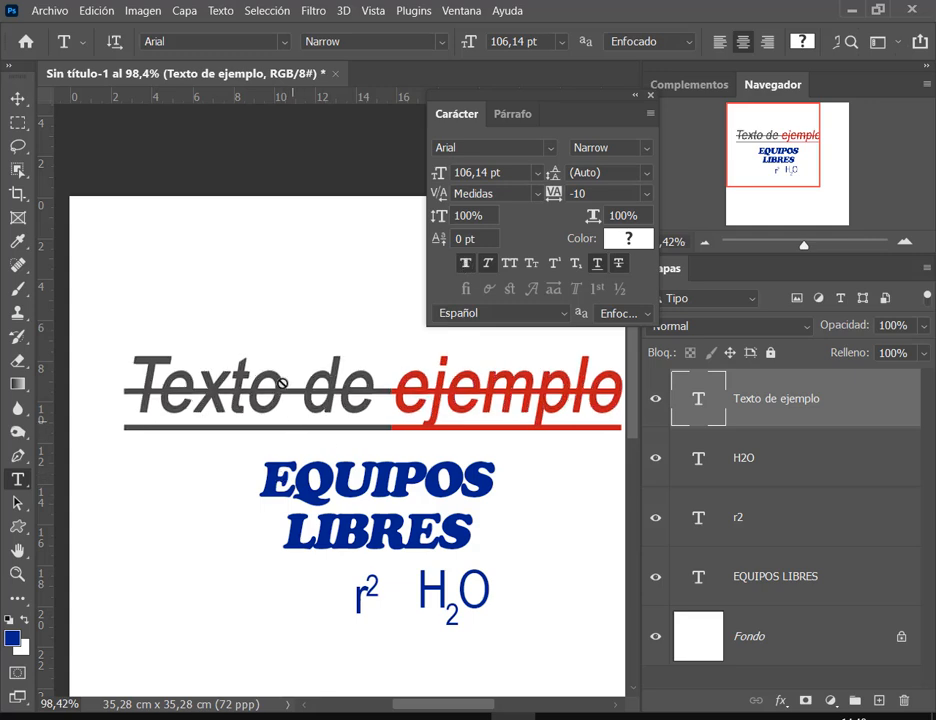
drag(490, 479, 441, 467)
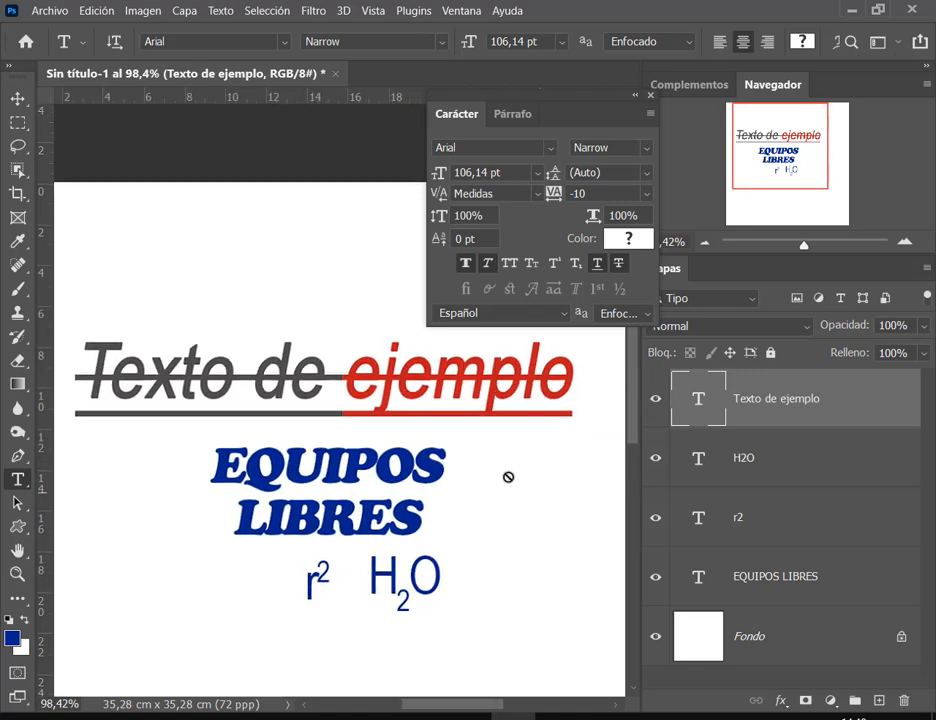
key(v)
drag(397, 368, 397, 344)
key(ctrl+z)
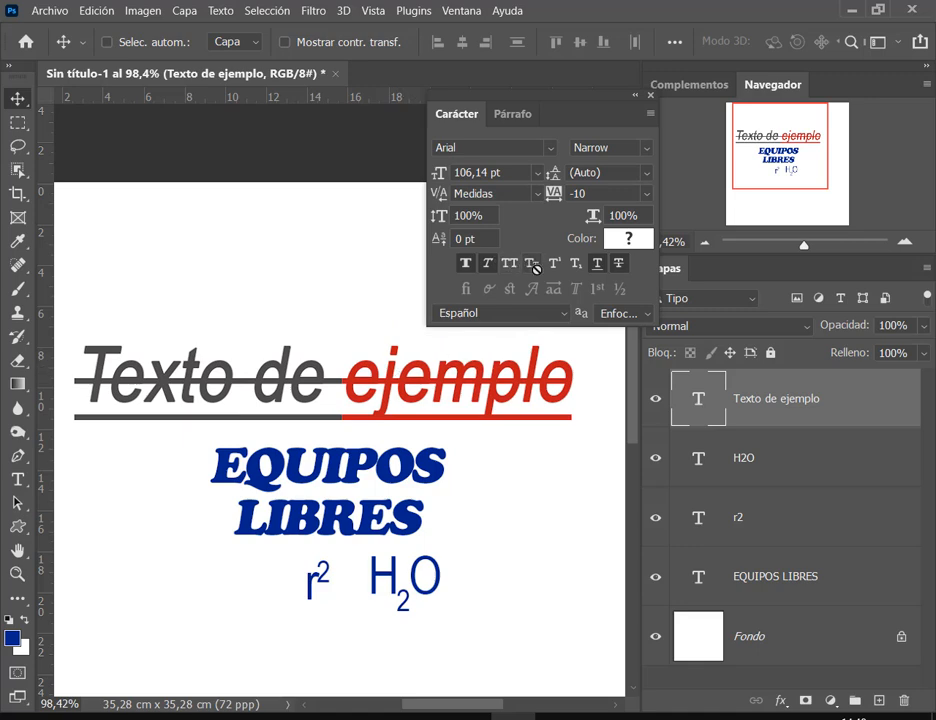
click(17, 480)
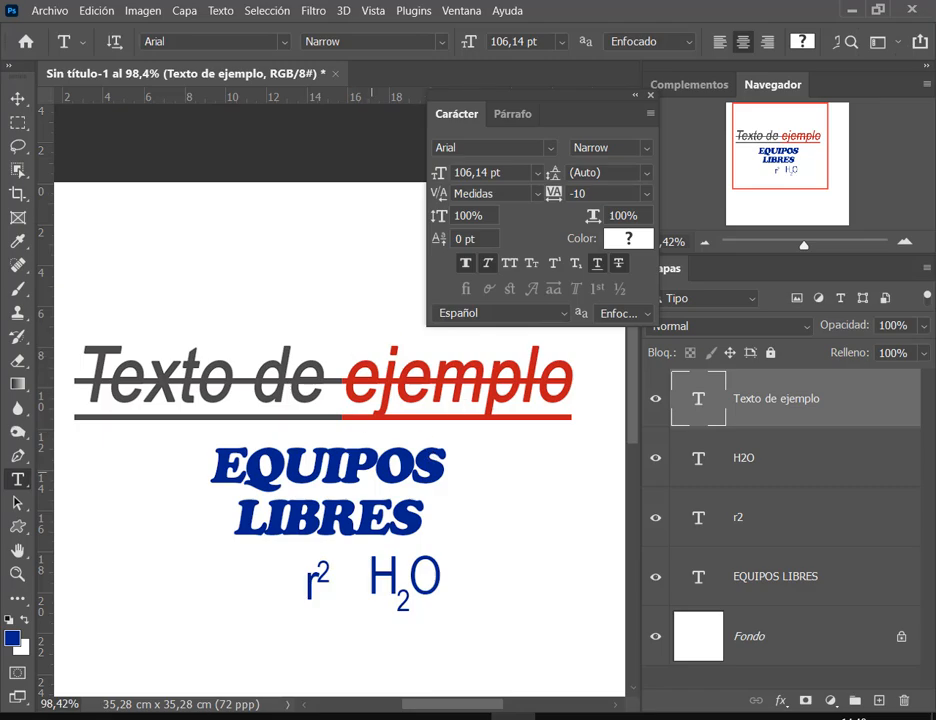
Step: Switch to the Google Meet call to check its chat messages, and return to Photoshop
mouse_move(250, 712)
click(94, 620)
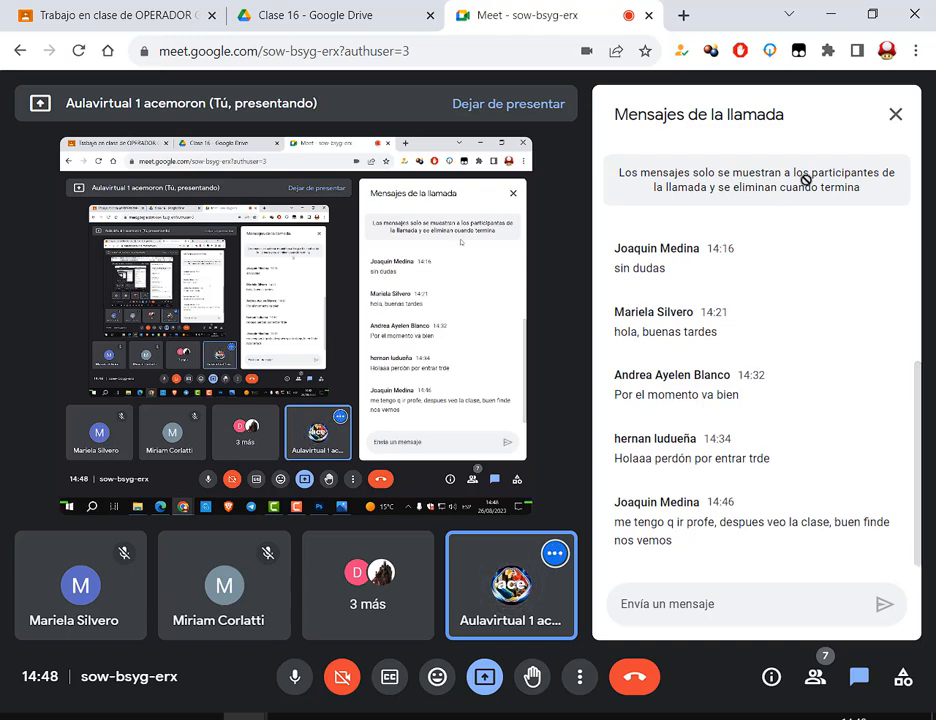
click(826, 15)
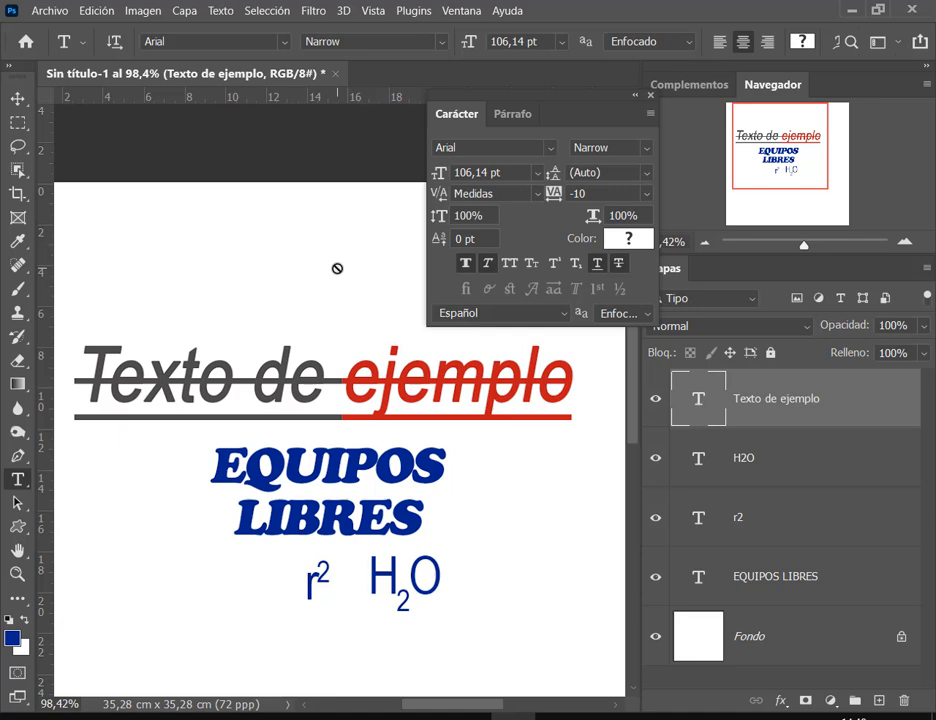
Step: Set the Texto de ejemplo layer in all caps
drag(84, 332, 589, 422)
key(Escape)
click(509, 262)
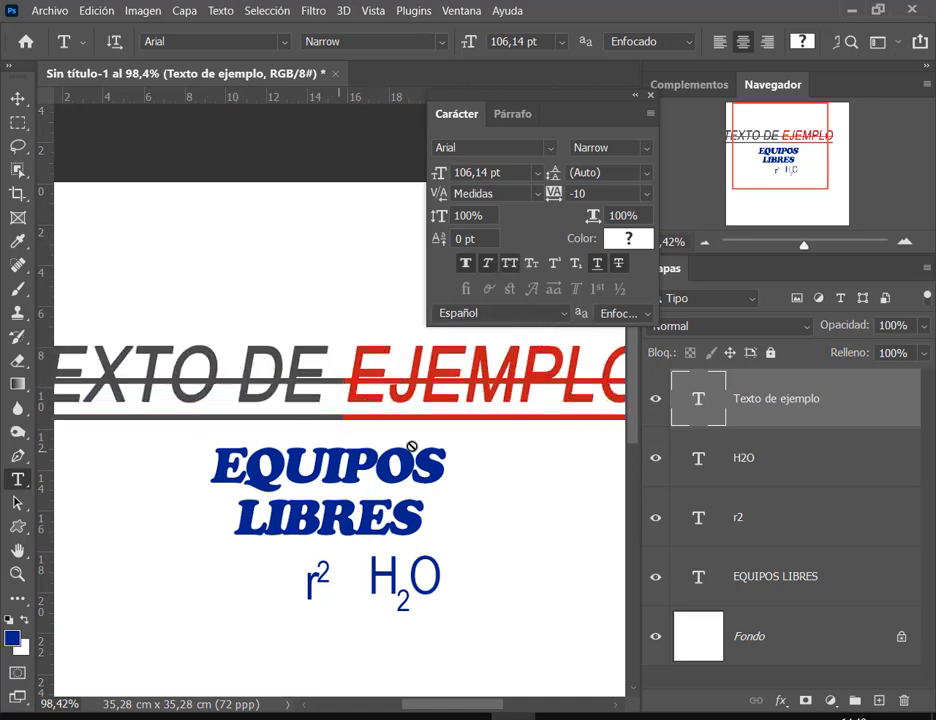
Step: Reposition Texto de ejemplo and scale it down with Free Transform to a font size of 86,66 pt so it fits the canvas
scroll(439, 427, down, 2)
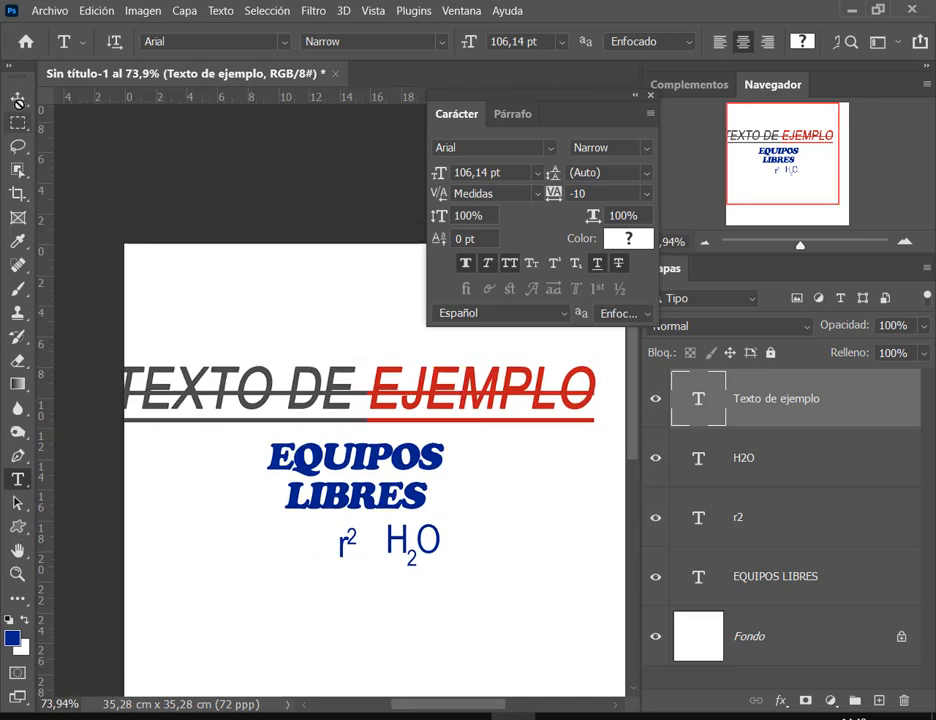
click(17, 98)
mouse_move(374, 395)
mouse_down()
mouse_move(424, 389)
mouse_move(389, 384)
mouse_up()
key(ctrl+t)
drag(609, 410, 533, 382)
key(Return)
scroll(560, 416, up, 1)
Step: Set Texto de ejemplo in small caps instead of all caps and remove its strikethrough
click(18, 479)
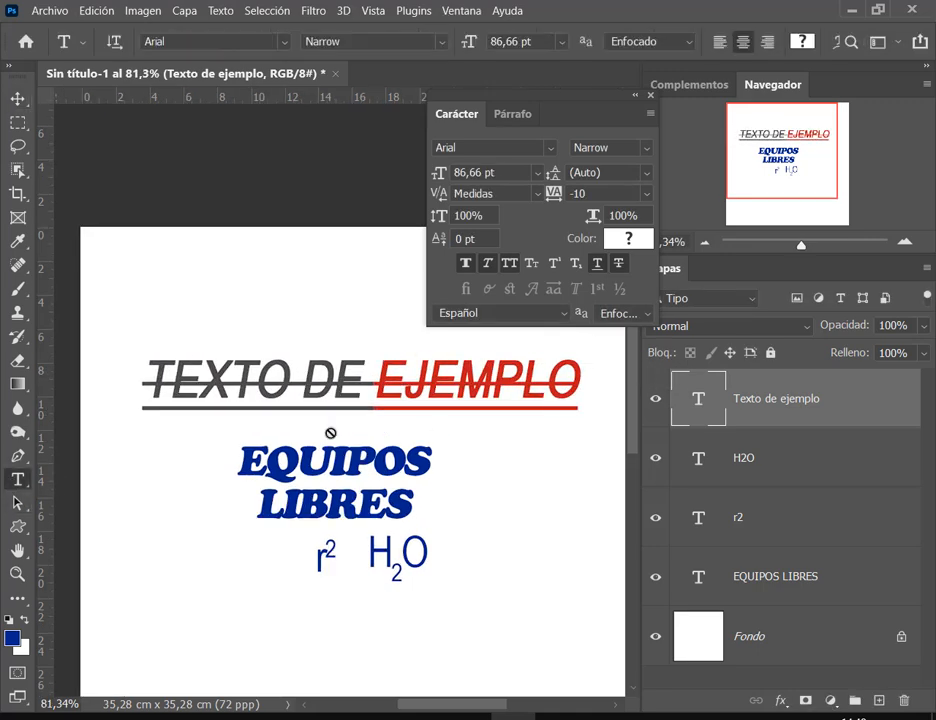
click(508, 263)
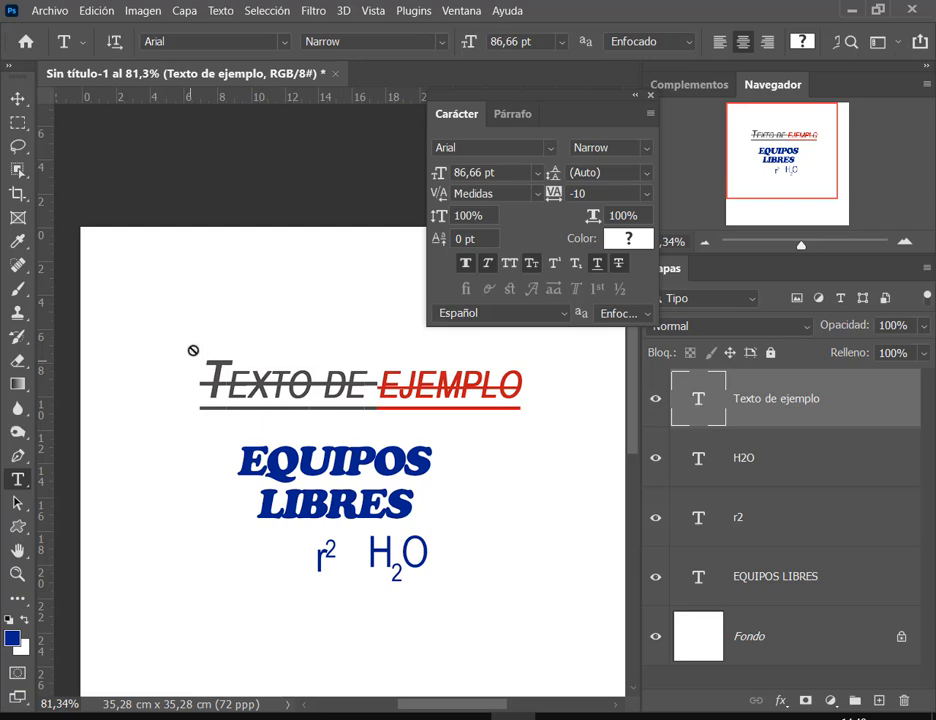
click(616, 265)
scroll(508, 378, up, 3)
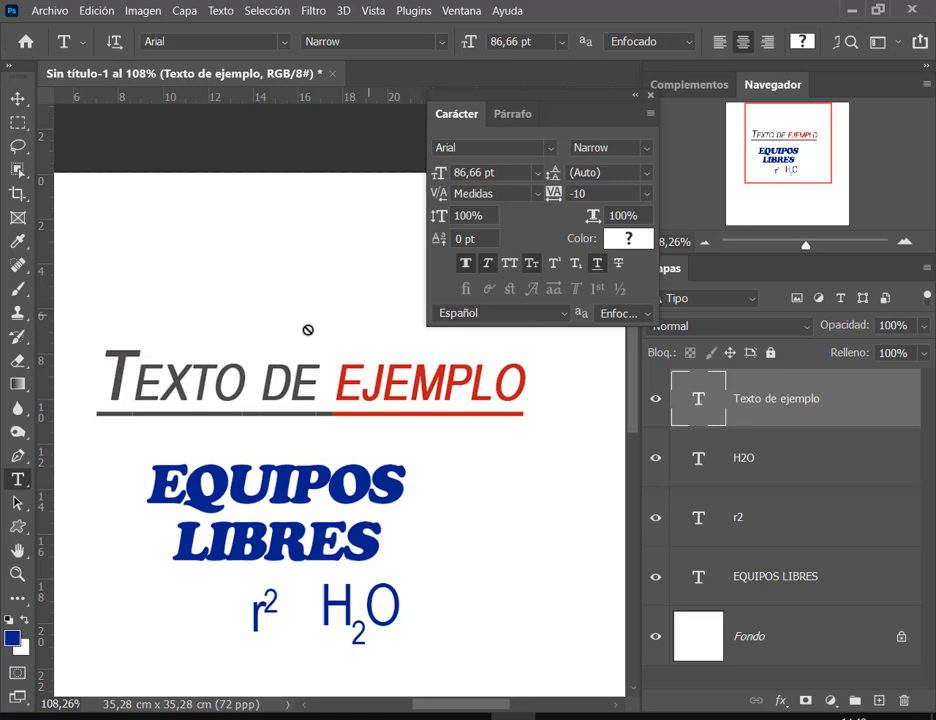
drag(133, 356, 541, 407)
drag(176, 302, 135, 344)
drag(90, 342, 143, 410)
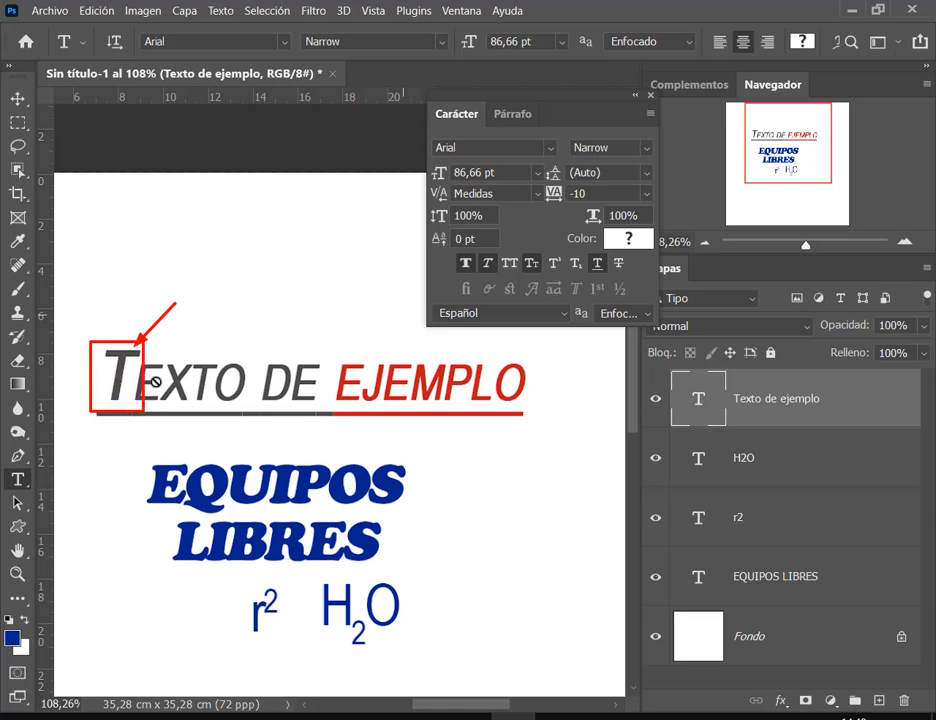
drag(130, 360, 539, 398)
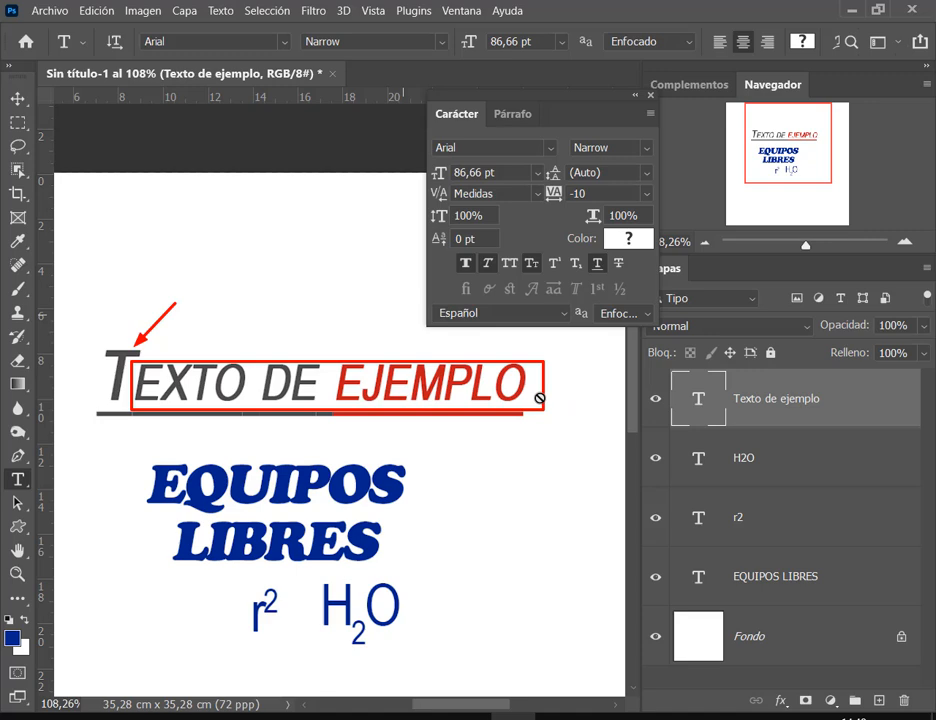
key(Escape)
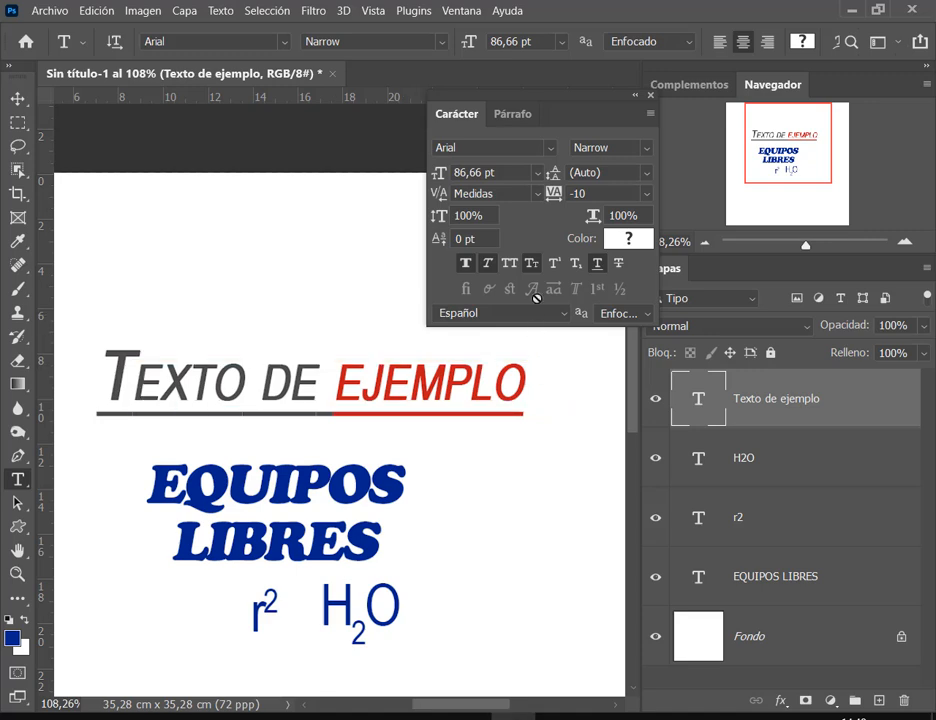
Step: Alternate Texto de ejemplo between all caps and small caps for comparison, and return it to normal capitalization
click(525, 262)
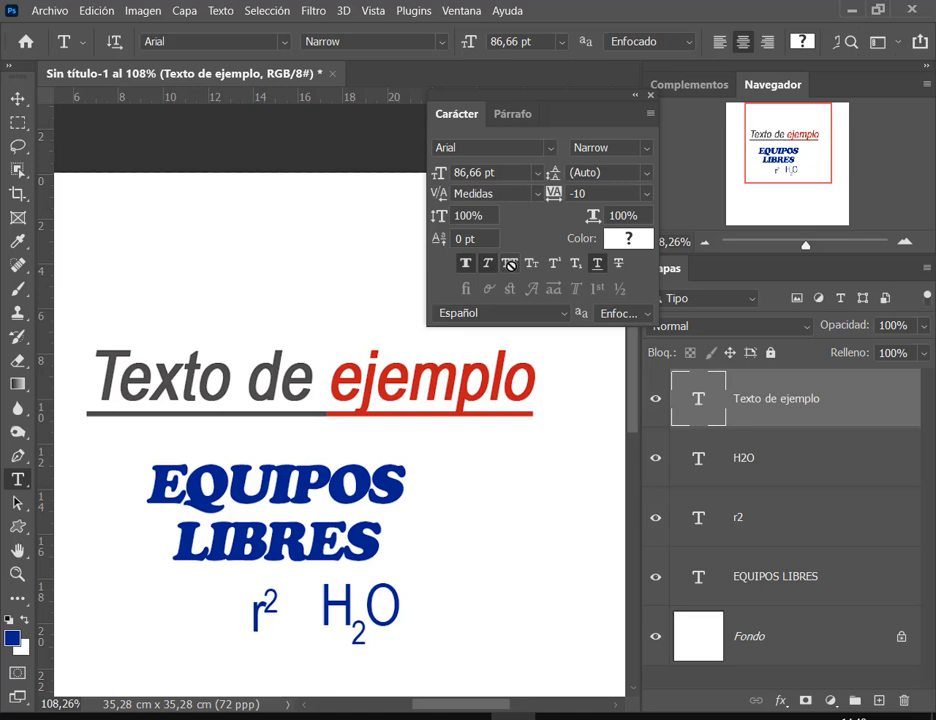
click(509, 265)
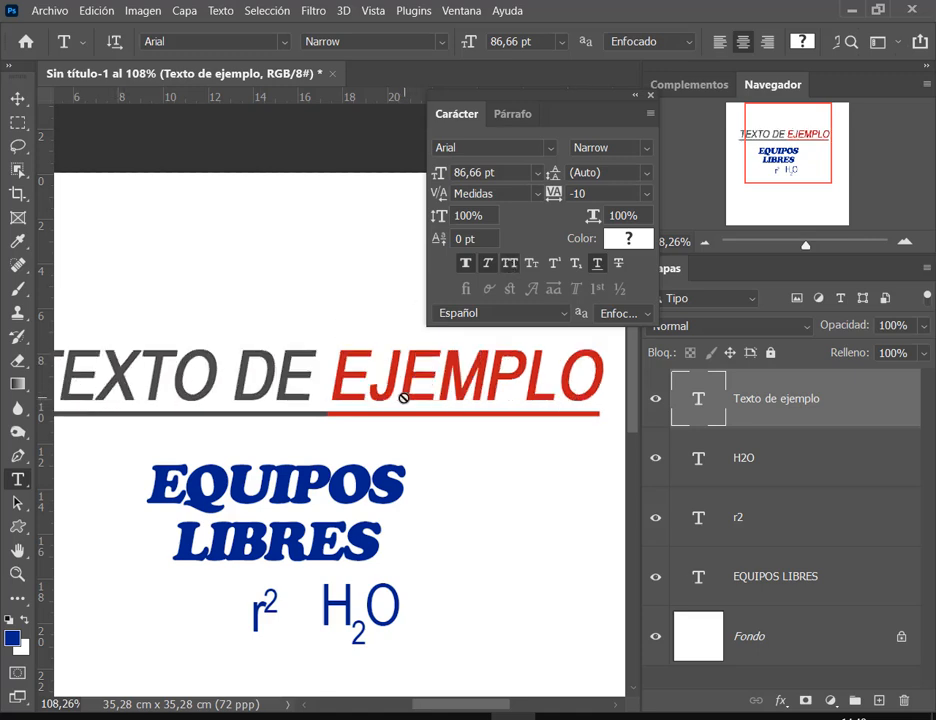
scroll(405, 389, down, 2)
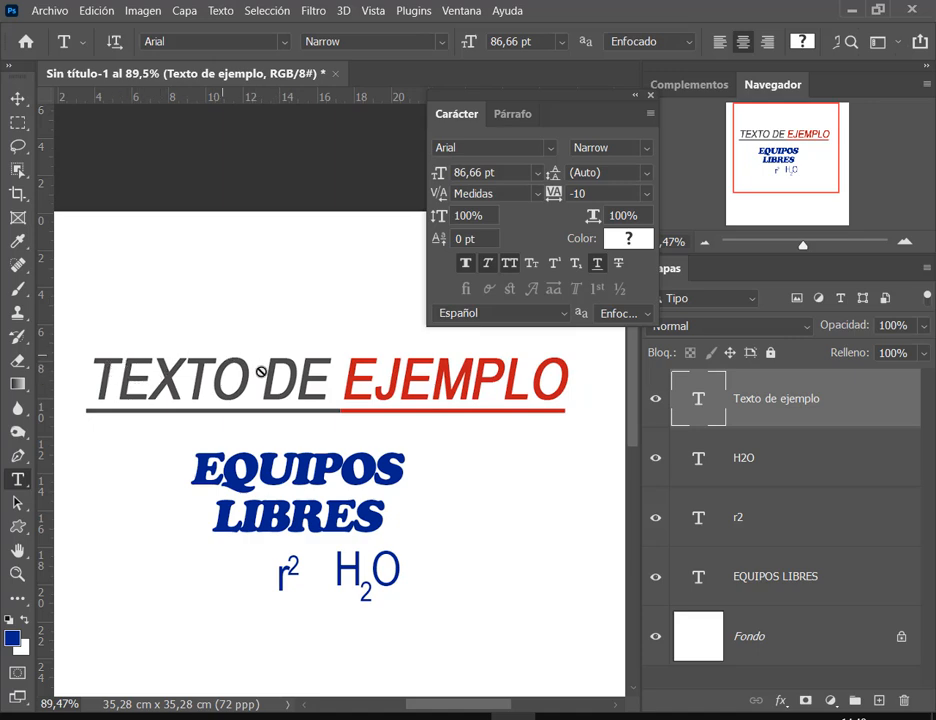
click(510, 265)
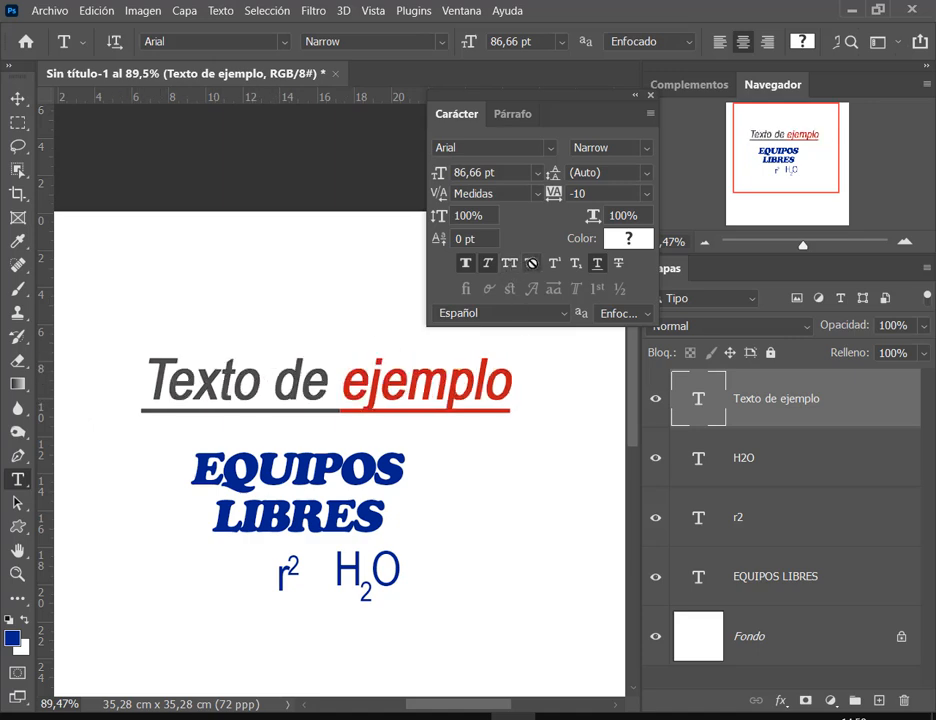
click(531, 263)
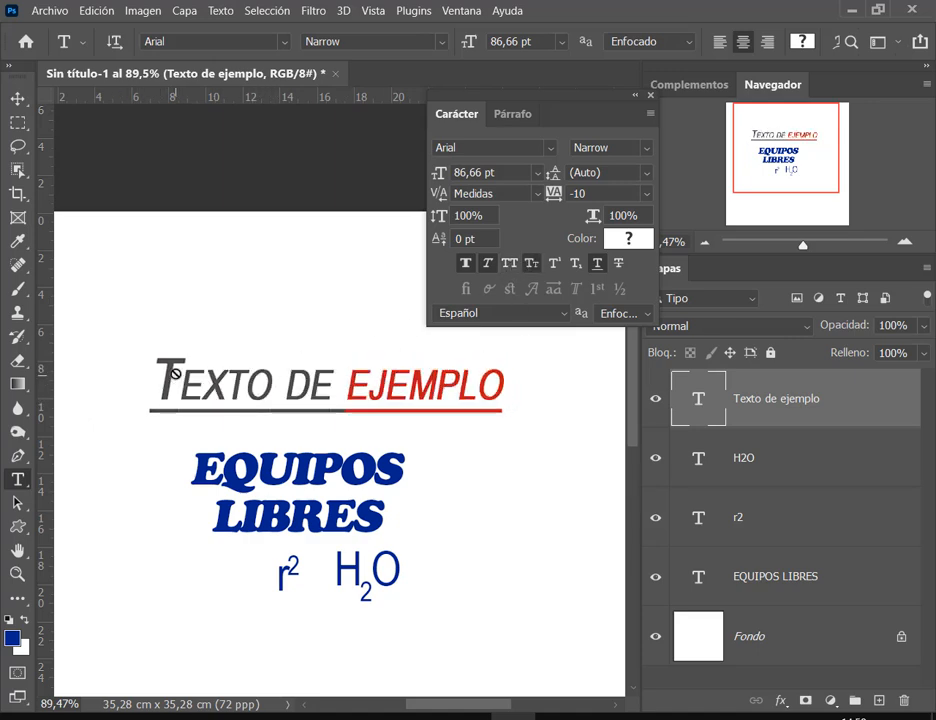
drag(178, 366, 508, 401)
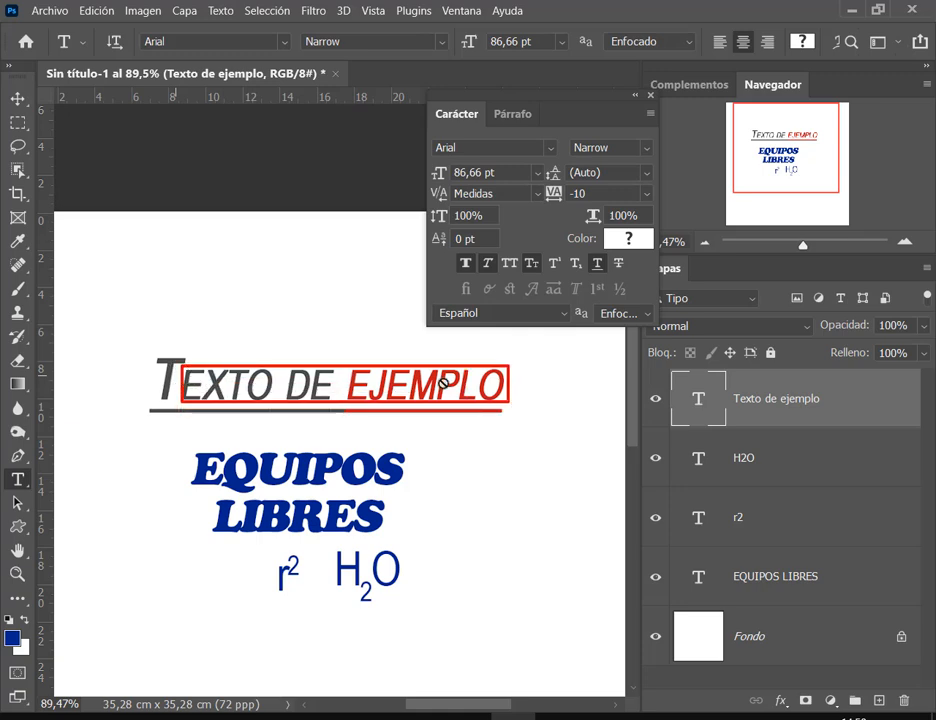
key(Escape)
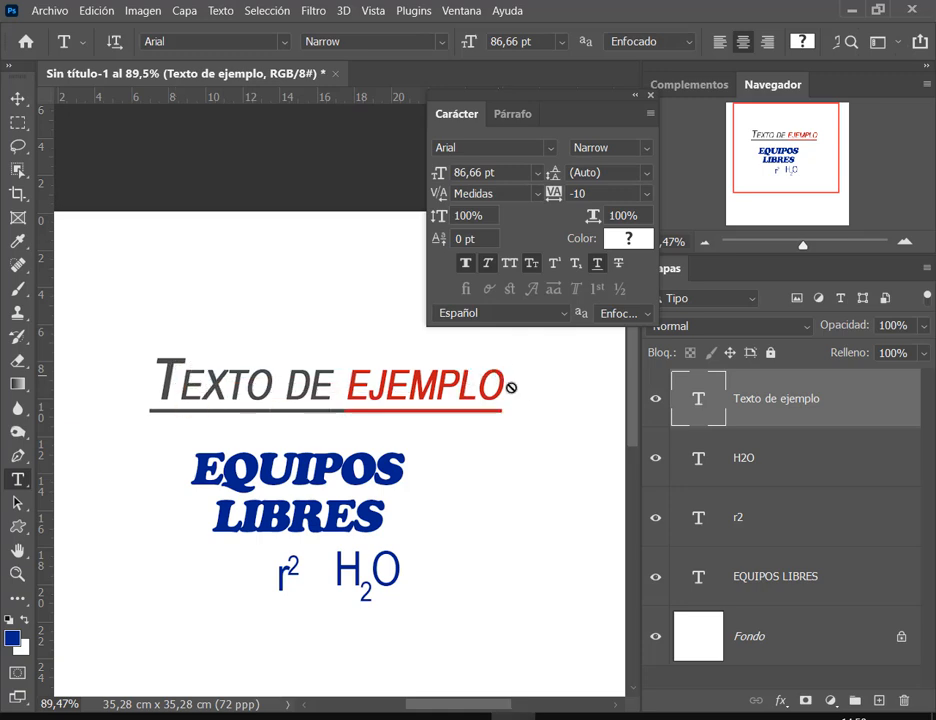
click(531, 263)
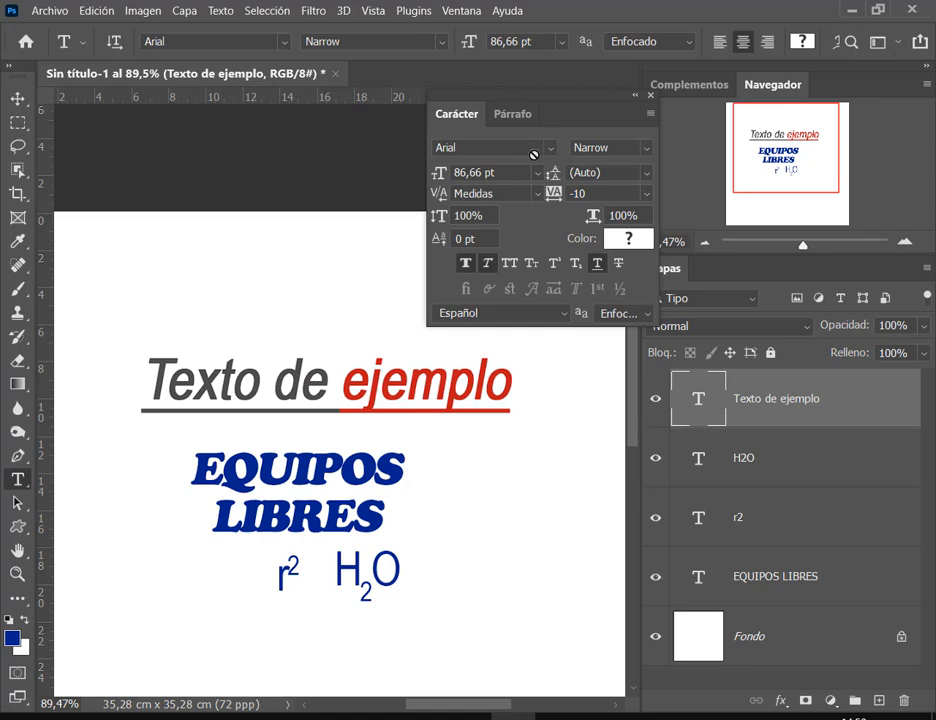
Step: Try several text colors on the whole Texto de ejemplo layer and set it to dark green
drag(456, 93, 396, 85)
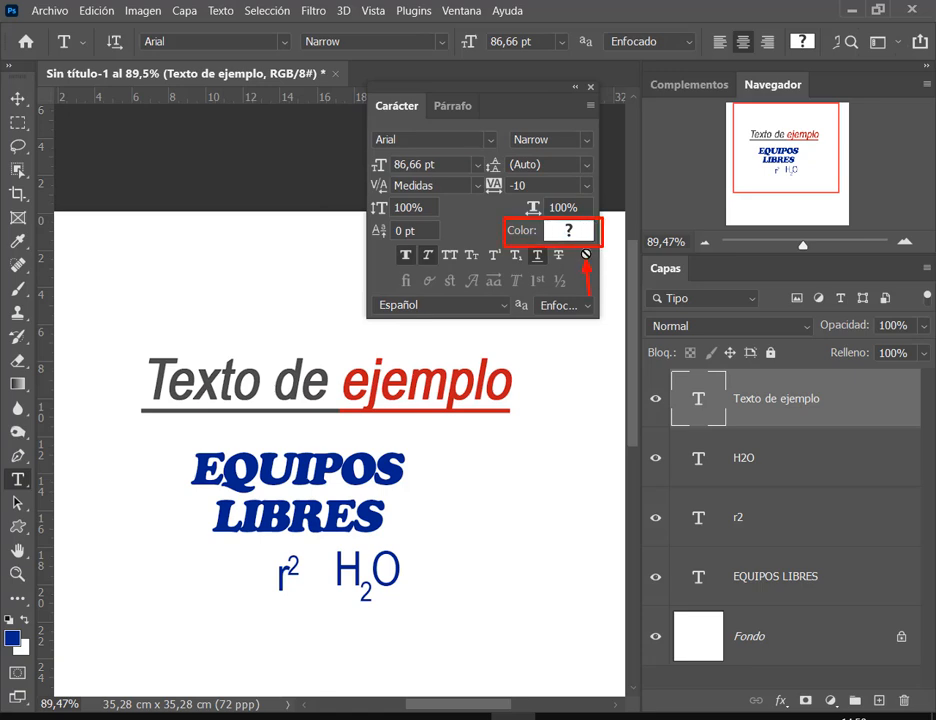
click(583, 235)
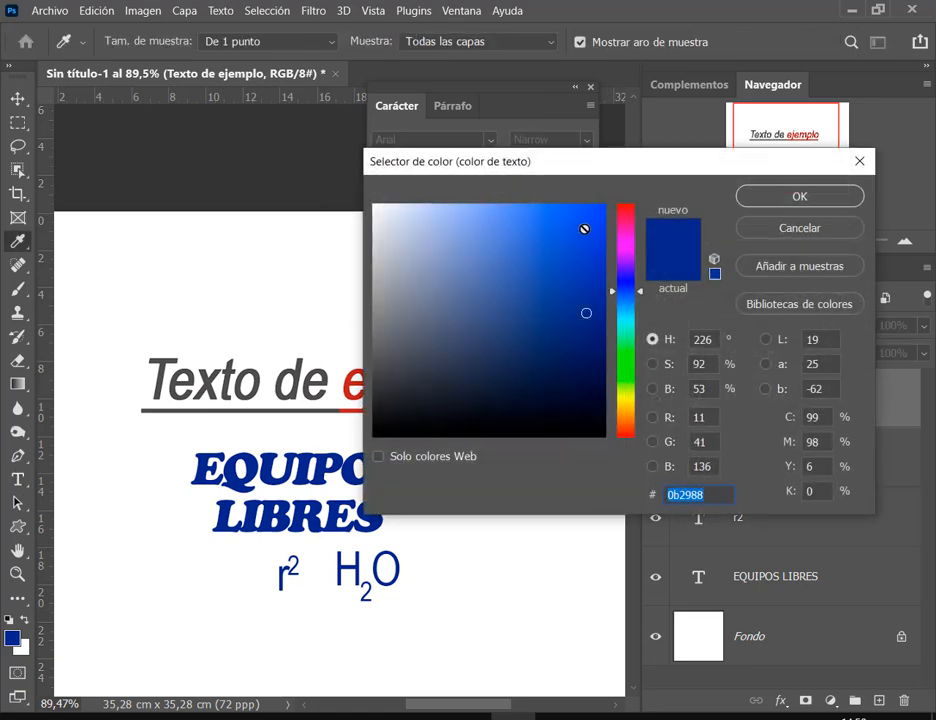
click(584, 229)
drag(579, 165, 645, 148)
drag(691, 200, 682, 229)
click(648, 255)
click(693, 256)
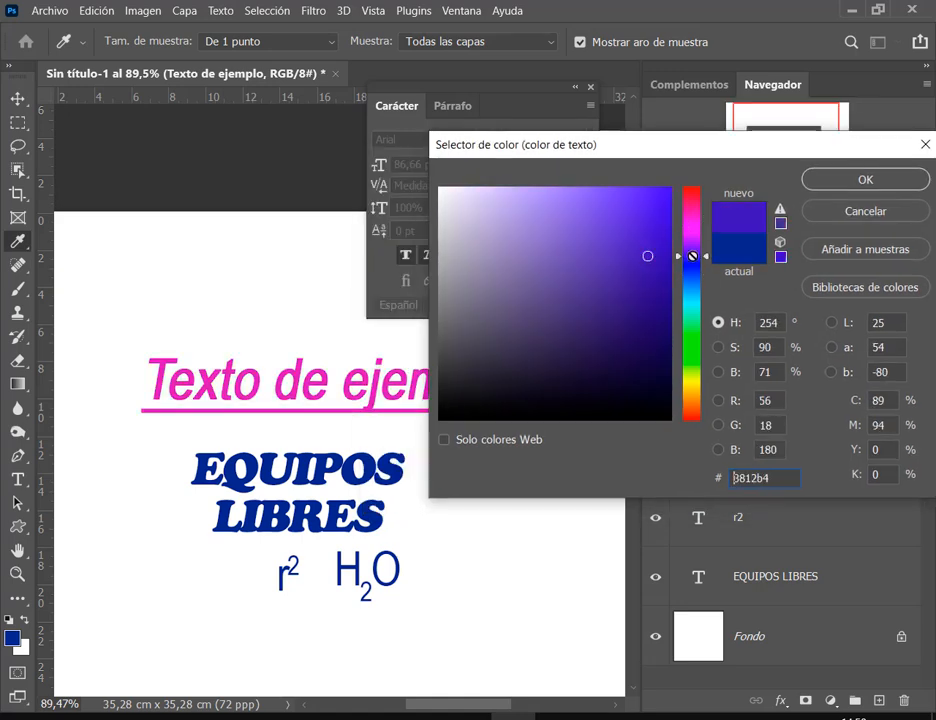
click(648, 254)
click(696, 336)
click(643, 329)
click(862, 181)
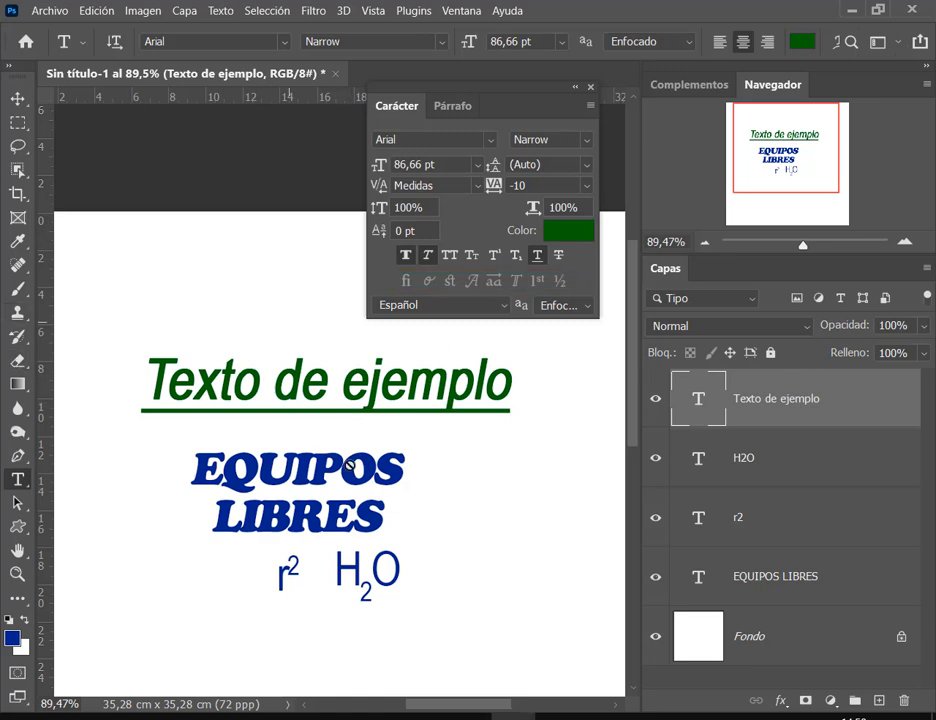
Step: Leave text editing and move Texto de ejemplo slightly down and to the left with the Move tool
drag(406, 385, 485, 382)
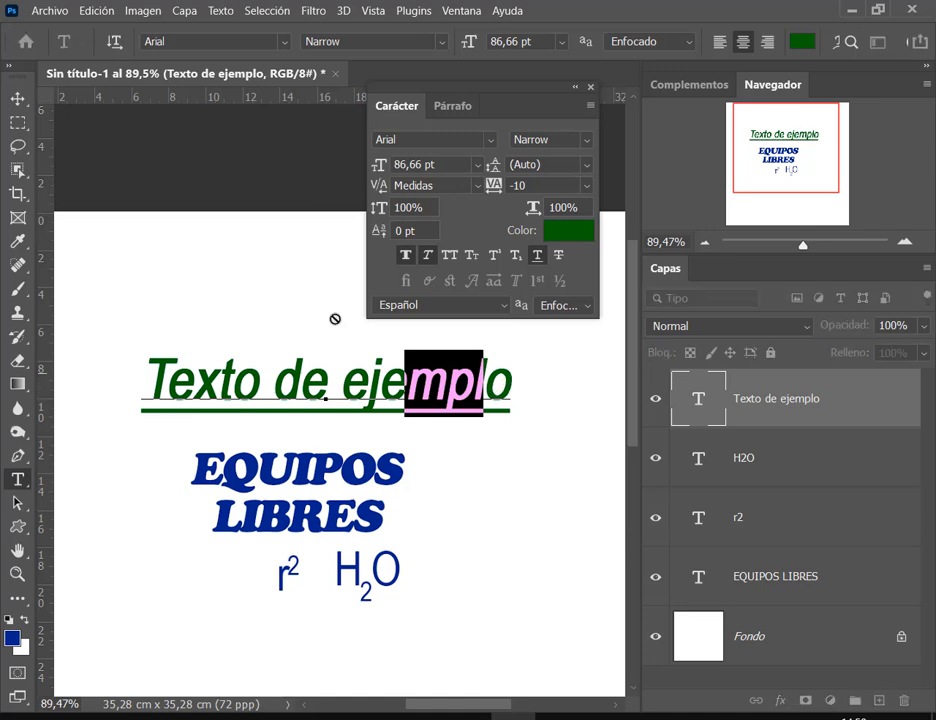
click(17, 97)
drag(428, 390, 422, 404)
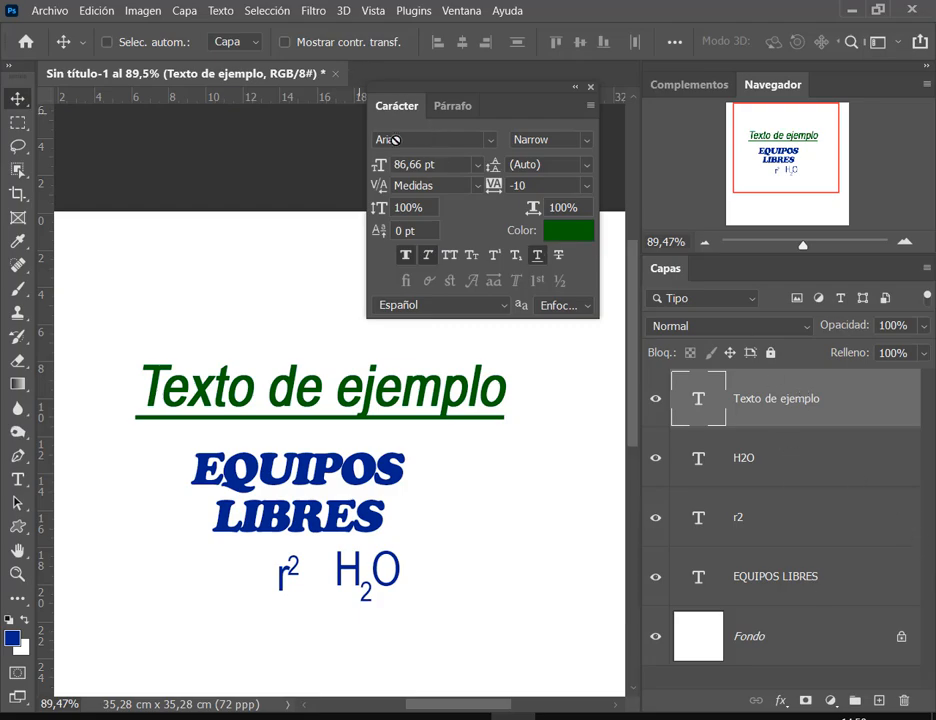
Step: Switch to the Google Meet call to read its latest chat messages, and return to Photoshop
click(246, 717)
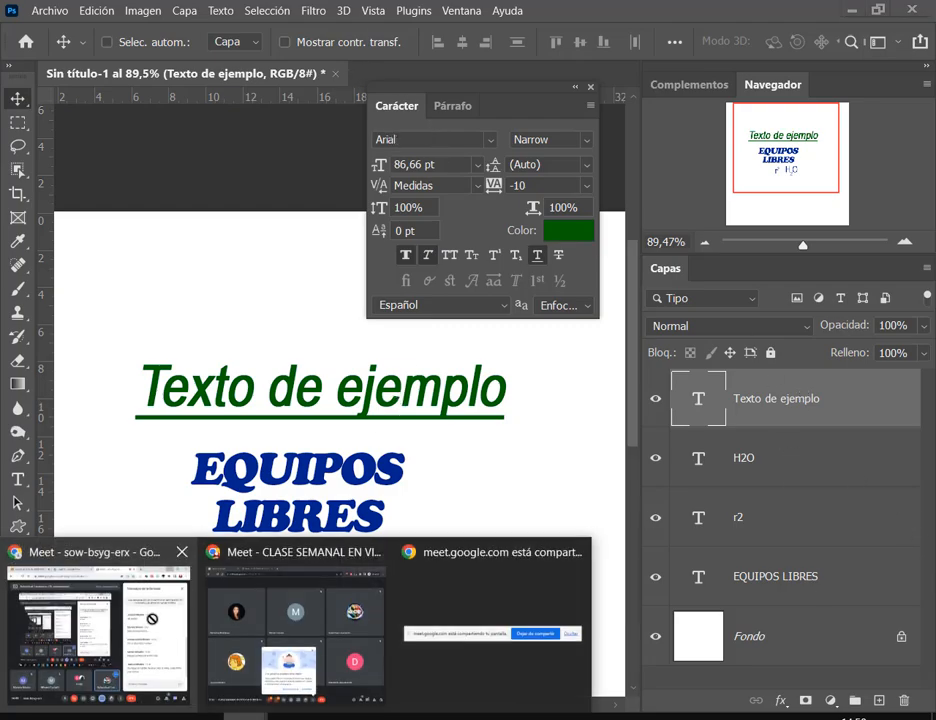
click(123, 637)
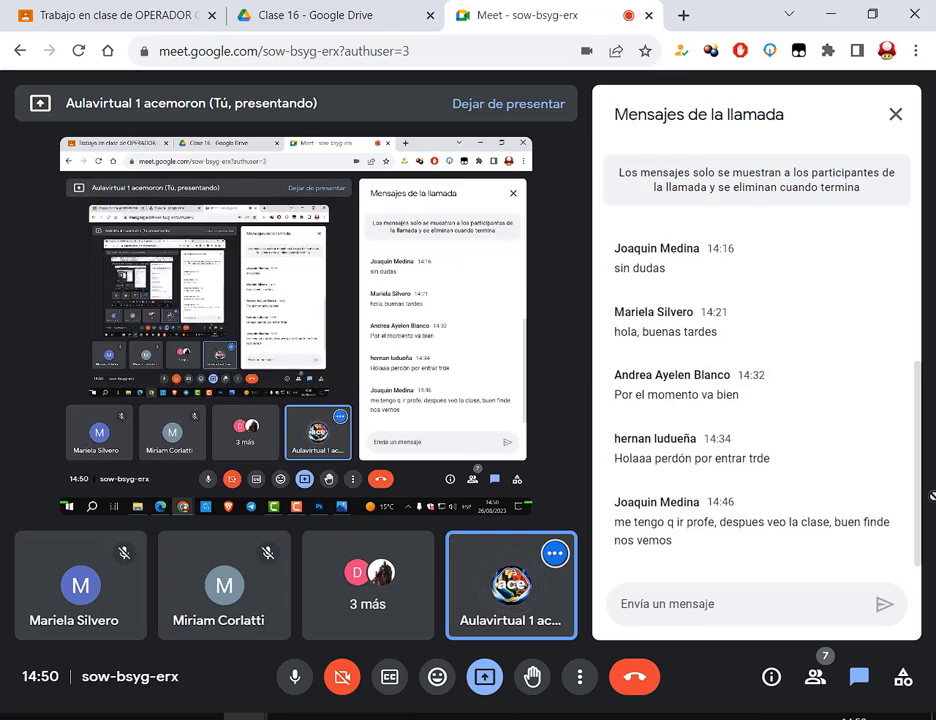
key(alt+Tab)
Step: Delete the Texto de ejemplo, H2O, r2 and EQUIPOS LIBRES layers, keeping only the Fondo background
shift+click(860, 593)
drag(861, 595, 905, 699)
drag(421, 485, 463, 456)
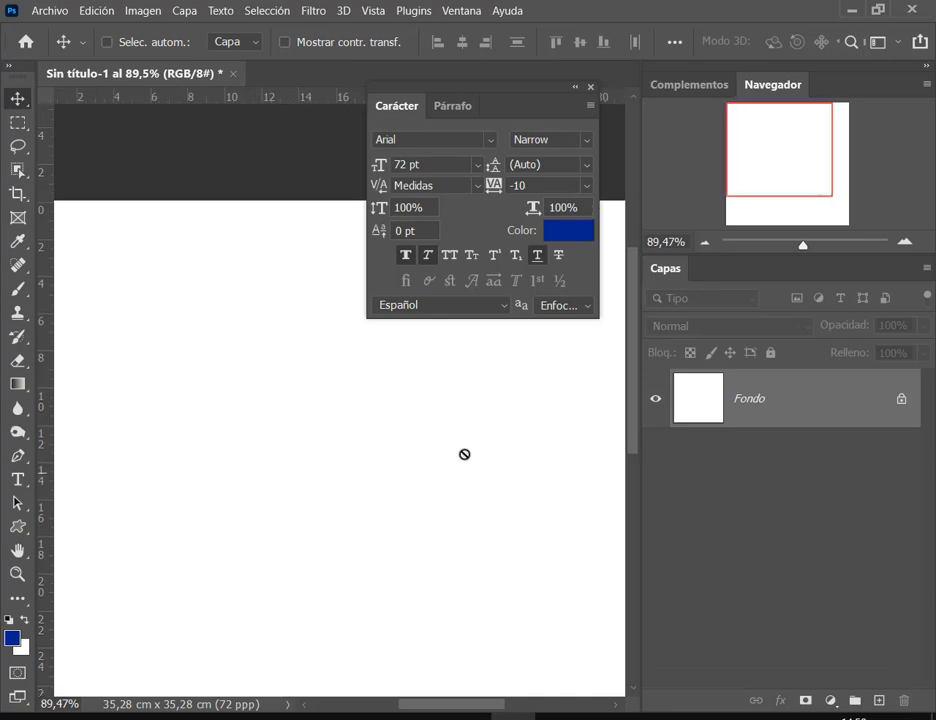
scroll(428, 398, down, 2)
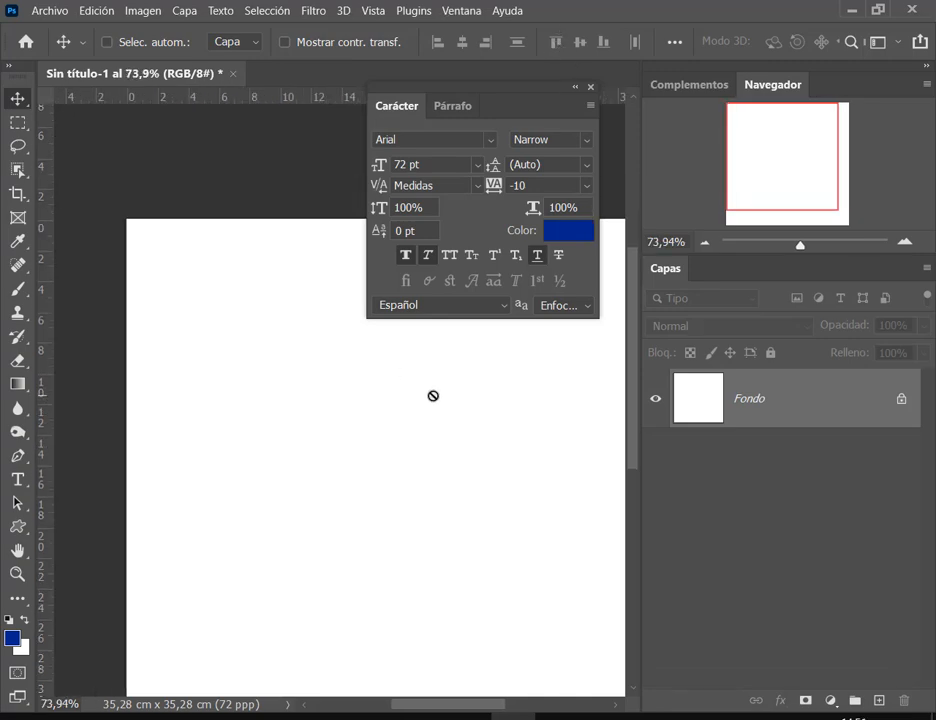
Step: Collapse the floating Character panel and activate the Type tool
double_click(585, 97)
click(18, 479)
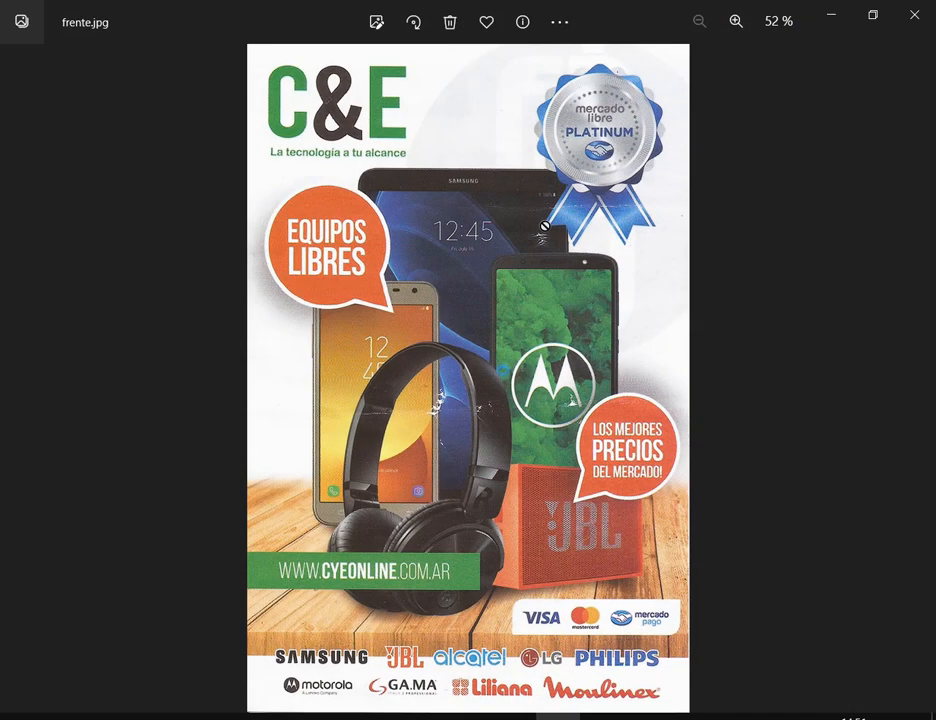
drag(250, 57, 409, 145)
drag(265, 146, 409, 161)
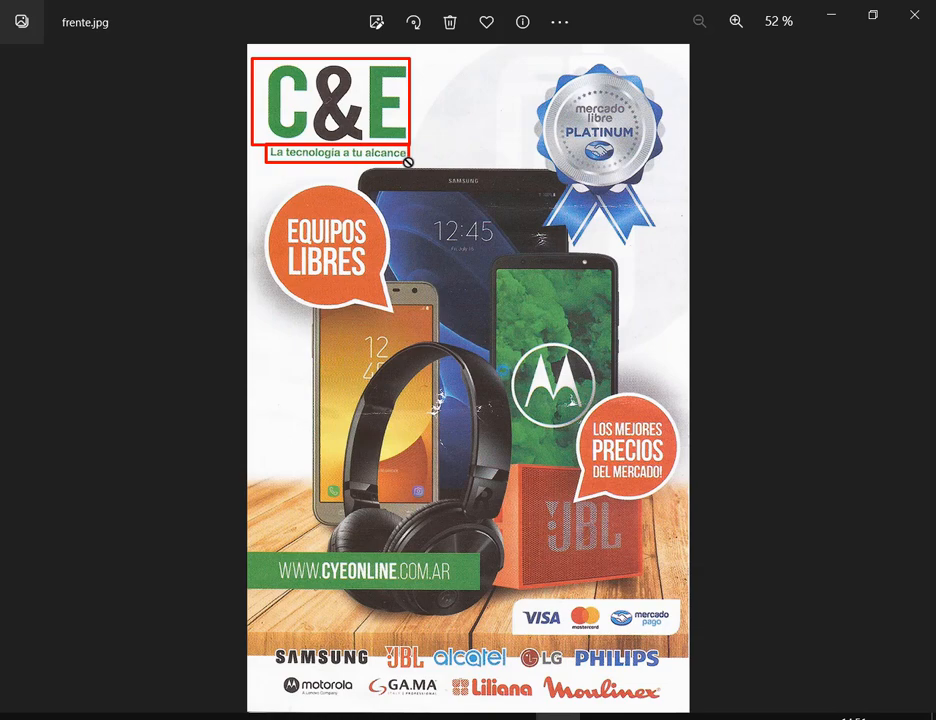
drag(270, 207, 383, 292)
drag(401, 203, 384, 212)
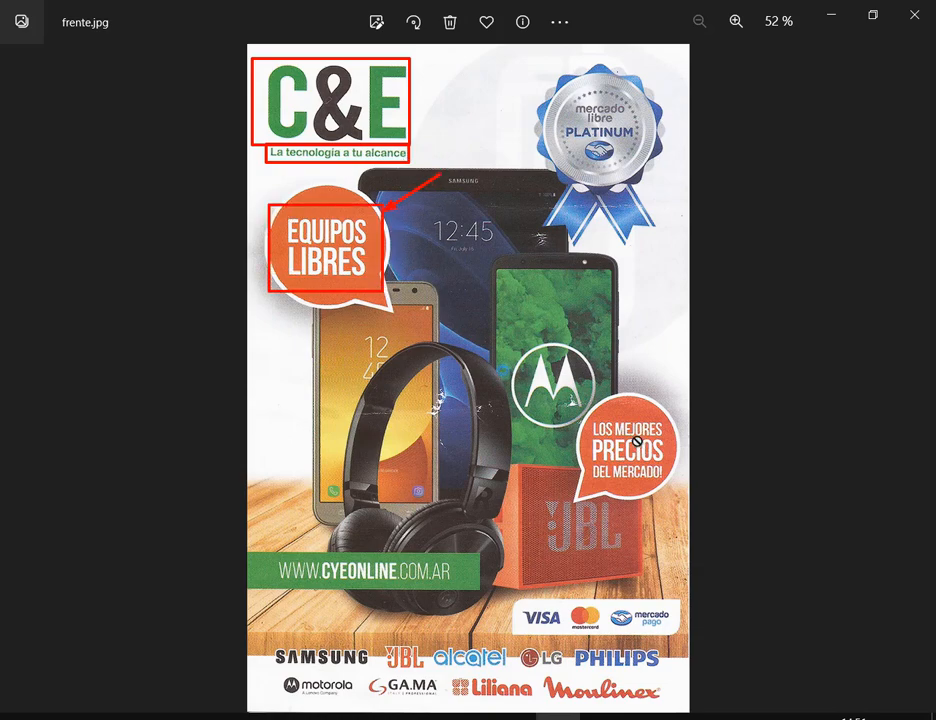
drag(577, 405, 671, 499)
drag(722, 367, 671, 417)
drag(271, 550, 458, 591)
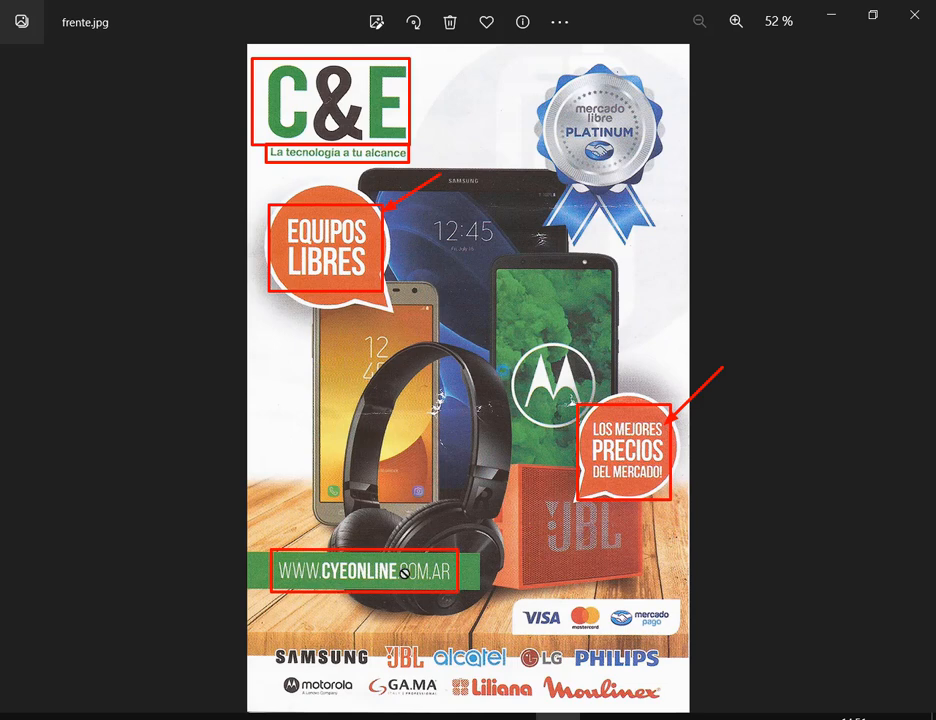
key(Escape)
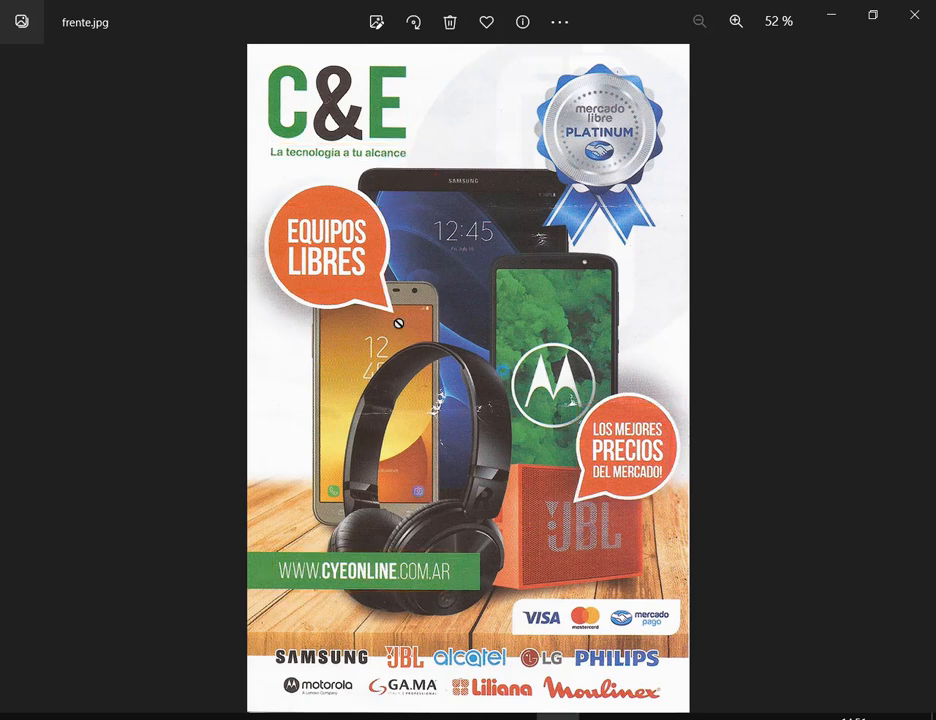
Step: Leave the frente.jpg flyer and open Texto 1.pdf from the Sábado folder in File Explorer
click(15, 365)
click(918, 378)
click(514, 717)
mouse_move(195, 716)
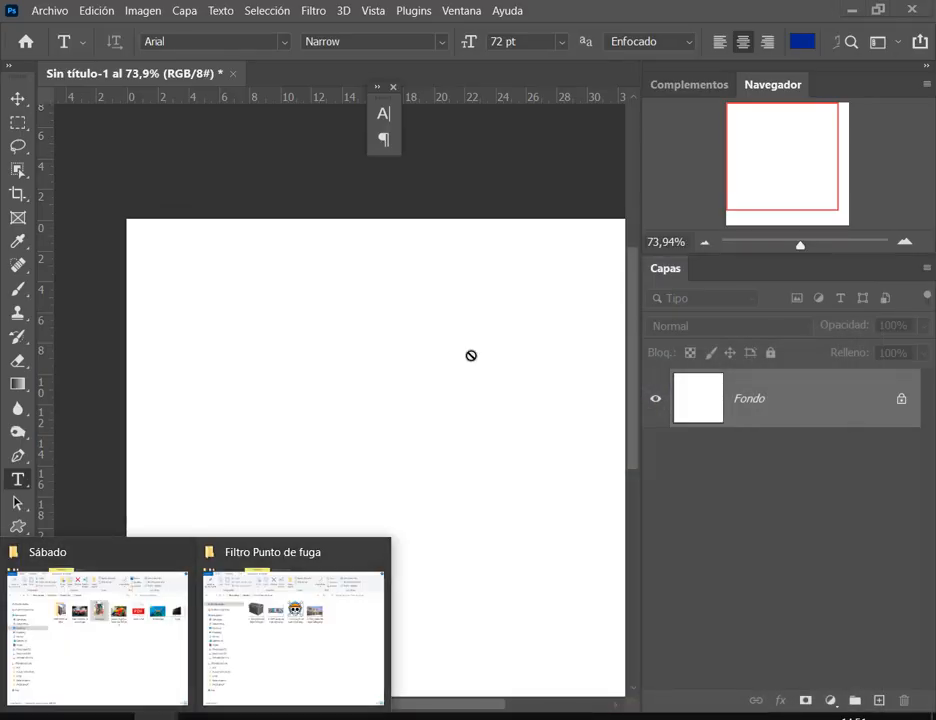
click(132, 627)
double_click(684, 212)
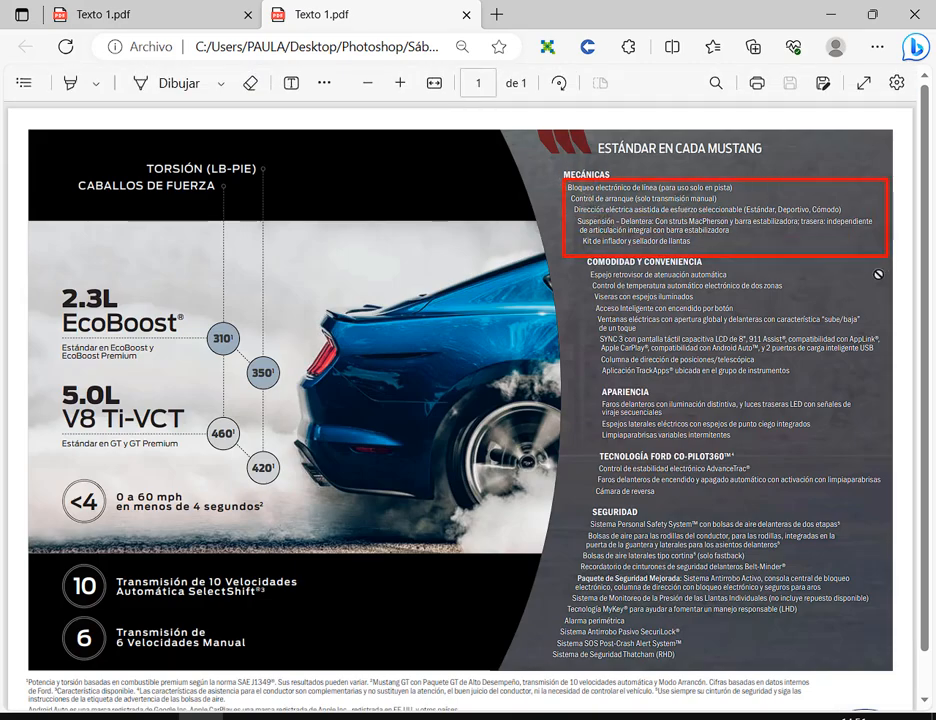
Step: Close the duplicate Texto 1.pdf tab, look over the rest of the page, and return to Photoshop
click(466, 15)
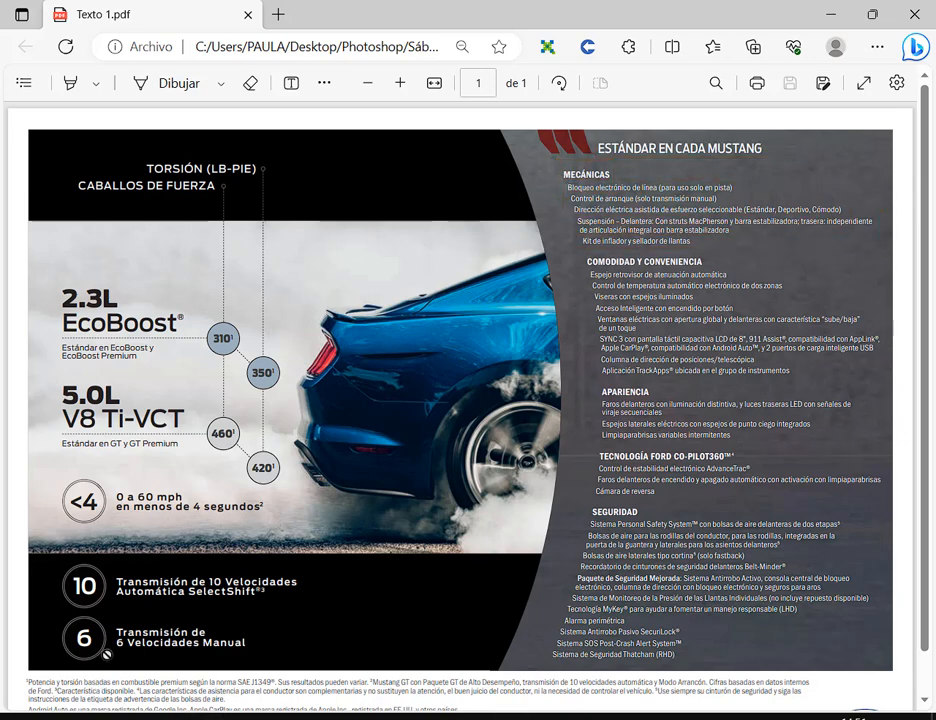
scroll(111, 645, down, 1)
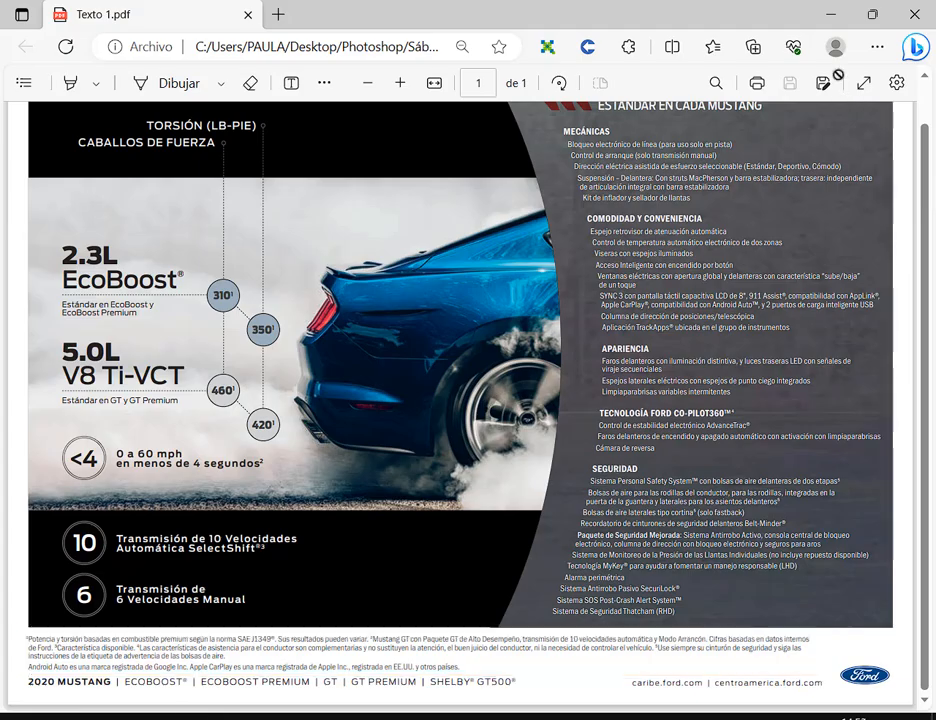
click(833, 13)
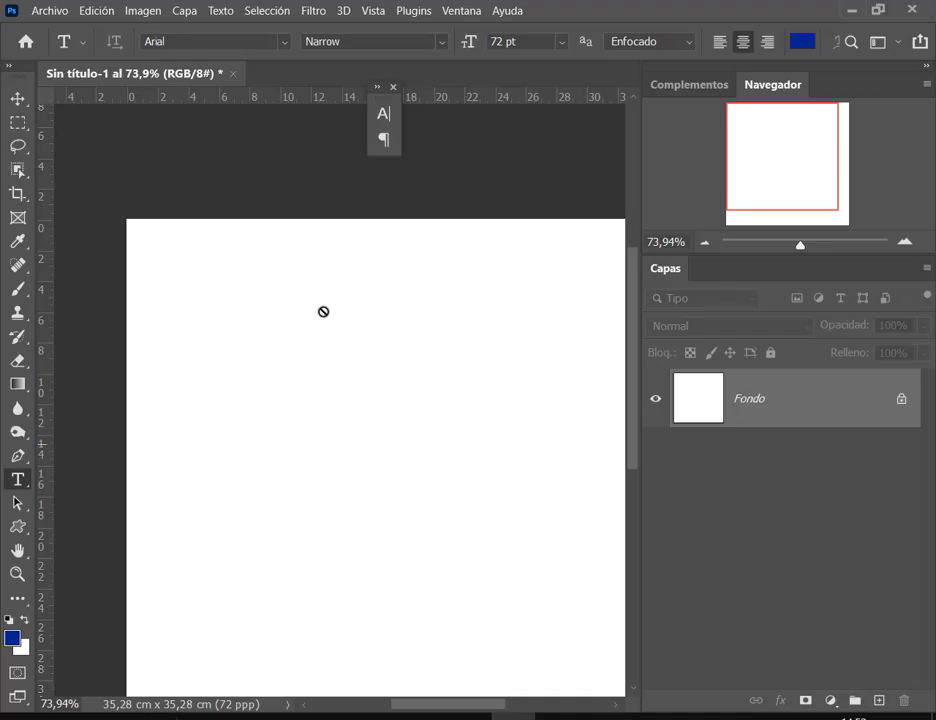
Step: Set the Type tool to left alignment with black (000000) as the text color
scroll(400, 352, left, 1)
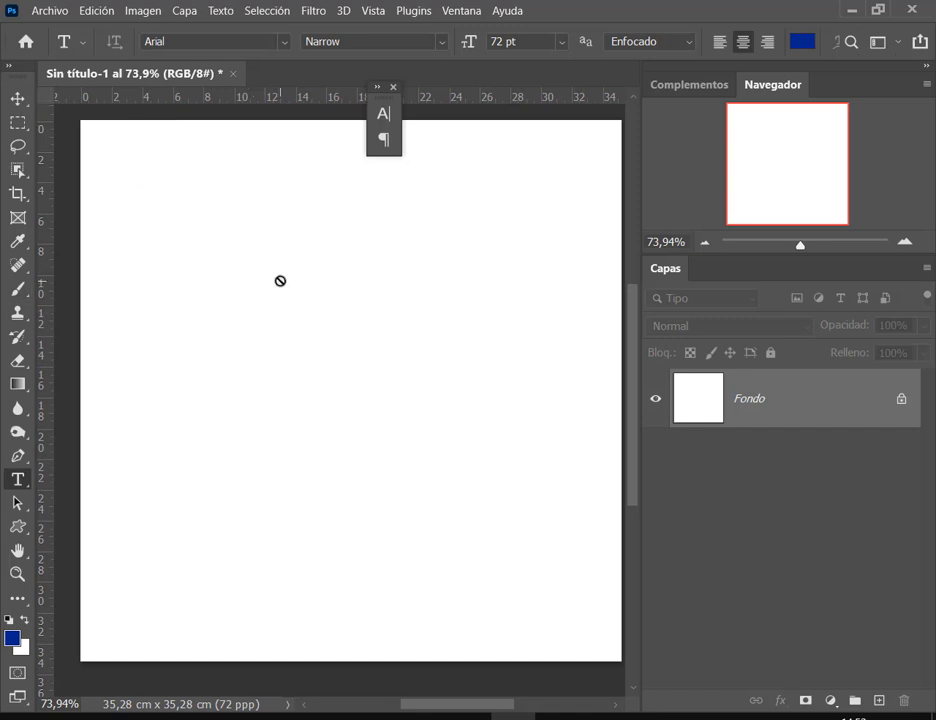
click(801, 41)
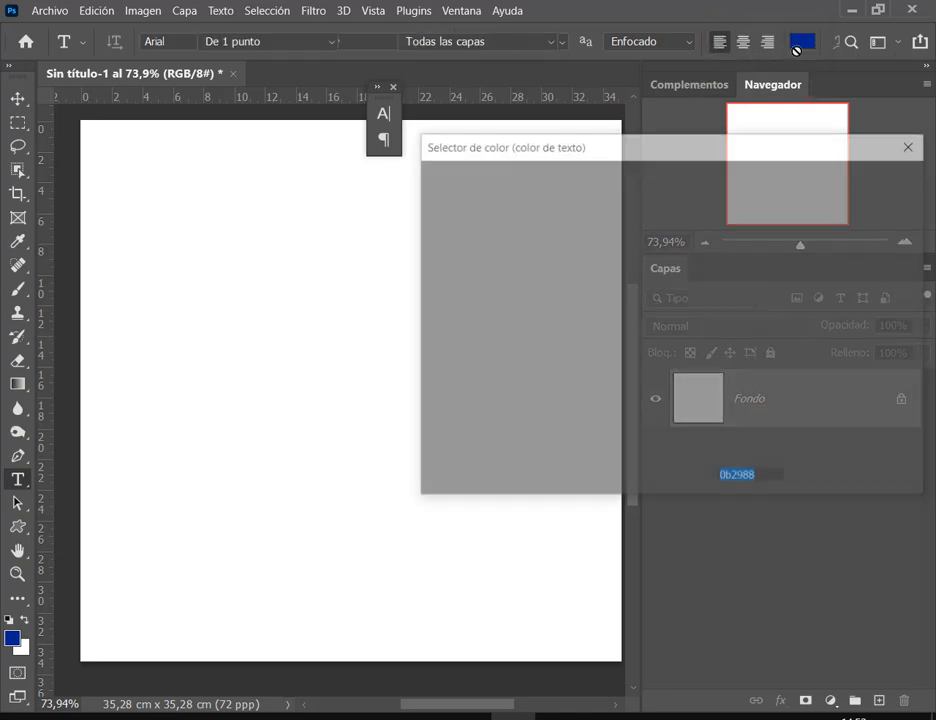
drag(580, 199, 417, 457)
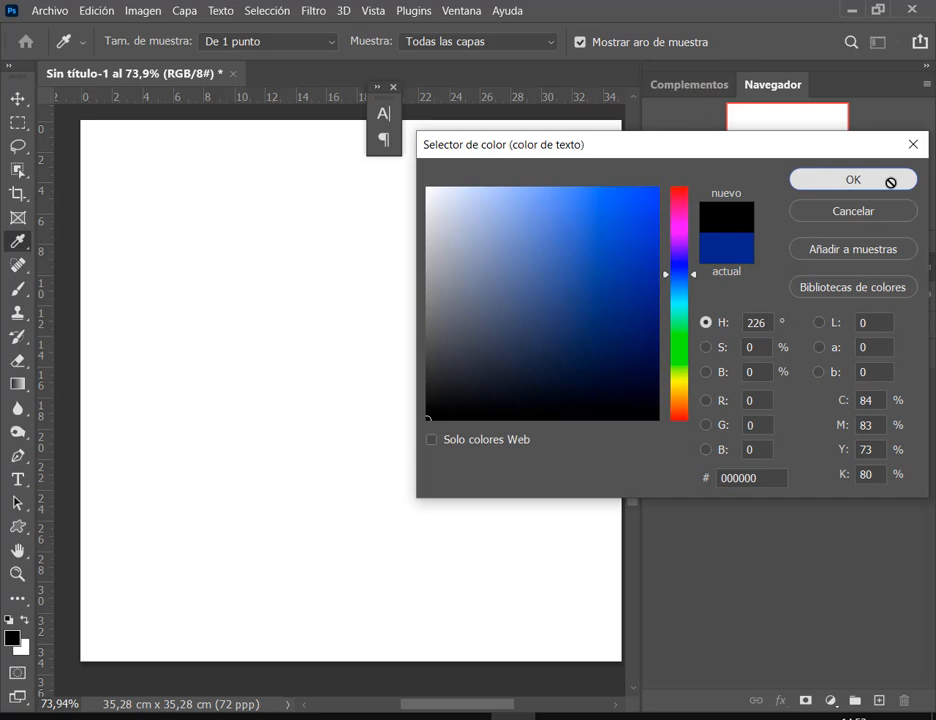
click(890, 181)
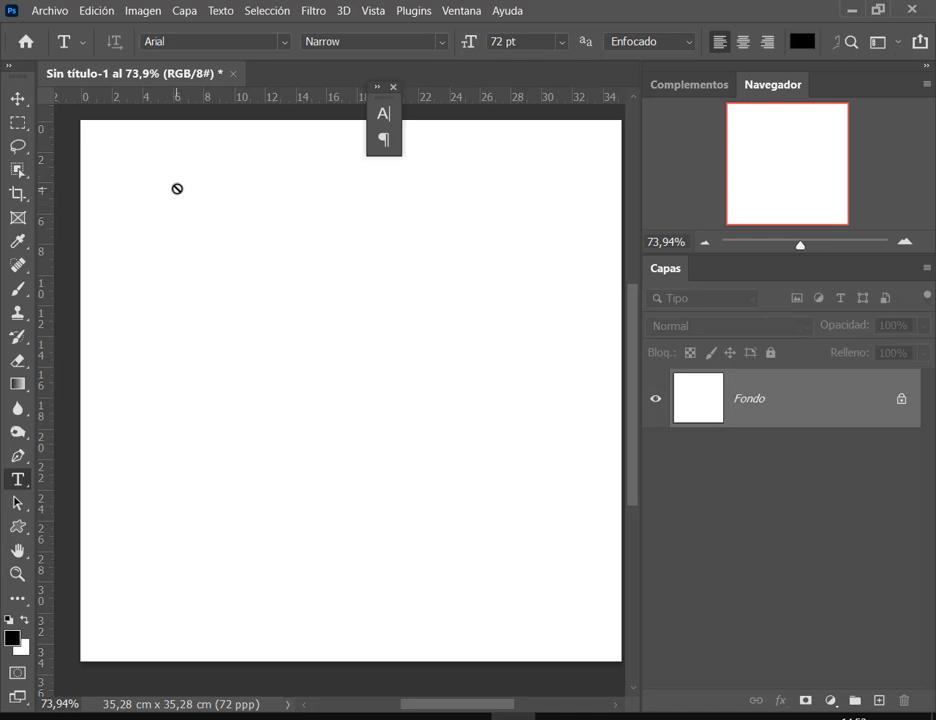
Step: Draw an empty paragraph text box about 25 by 11 cm near the canvas top, without italic or underline styling
drag(142, 169, 524, 341)
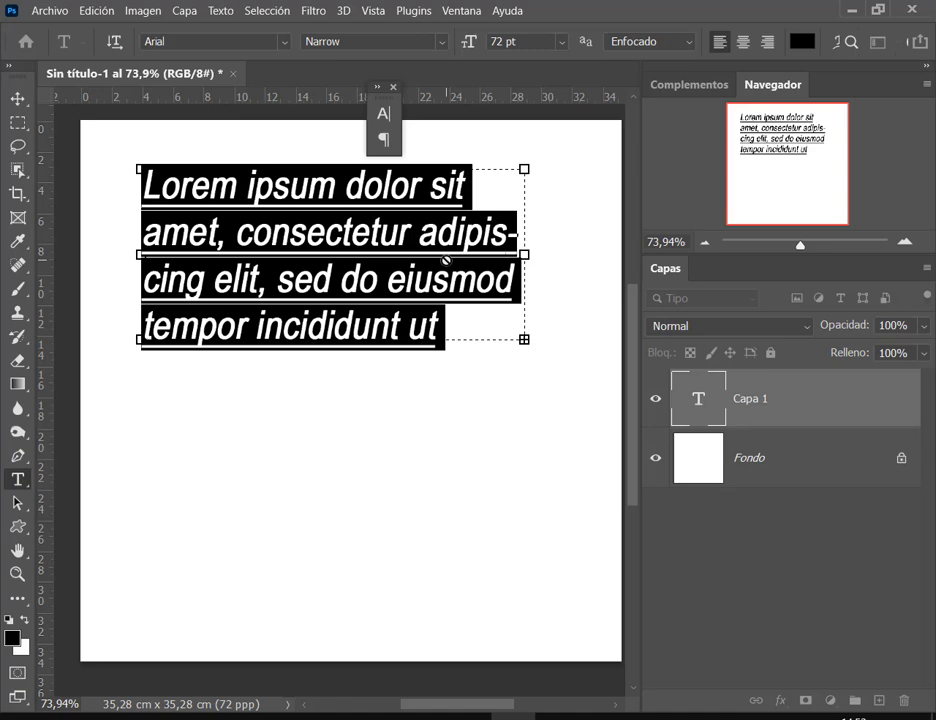
text(Es)
key(BackSpace)
key(BackSpace)
click(377, 86)
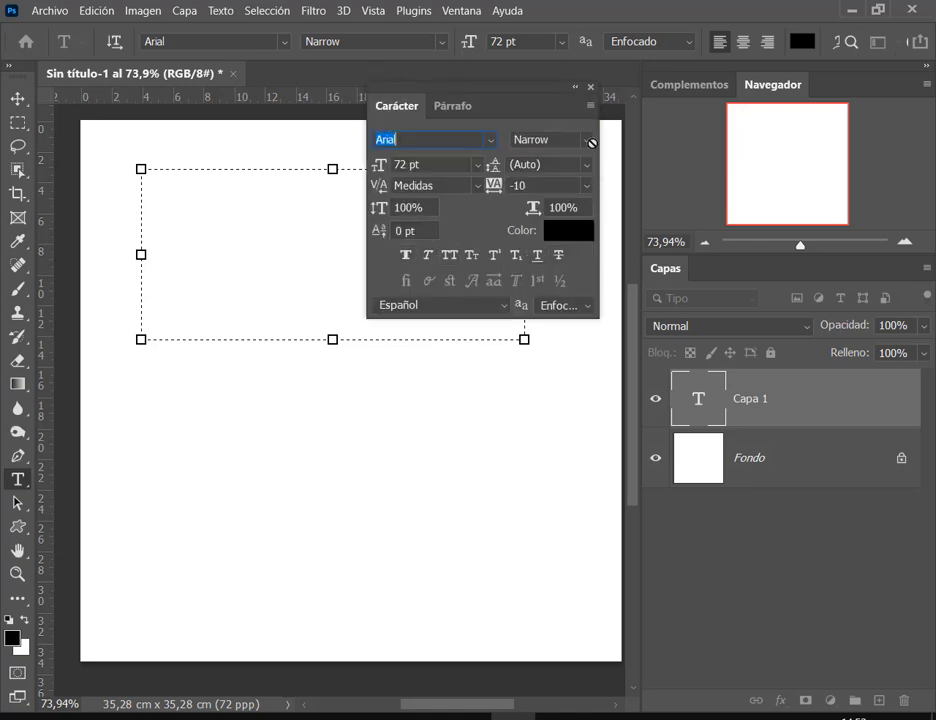
click(590, 86)
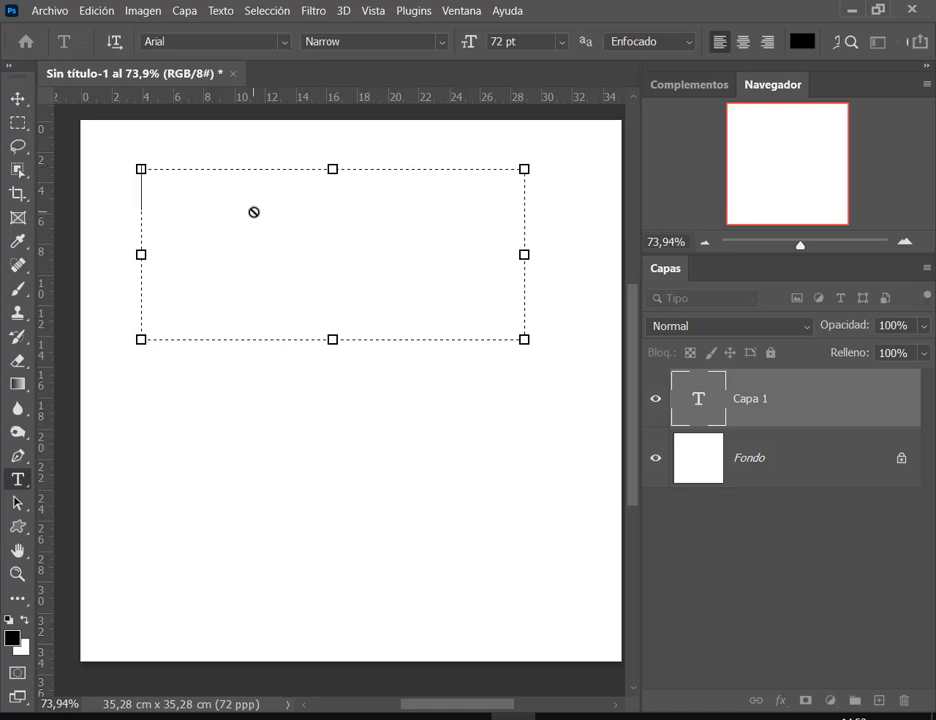
Step: Enter "Este es un texto de ejemplo. Y se encuentra dentro de una caja contenedora." in the text box
text(Este es )
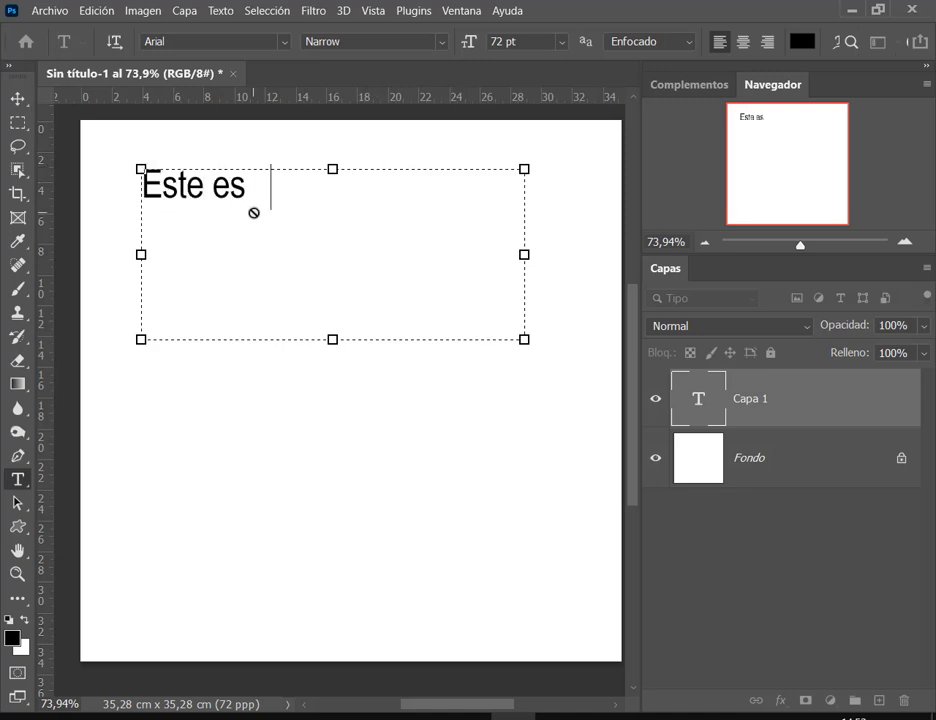
text(un texto de ej)
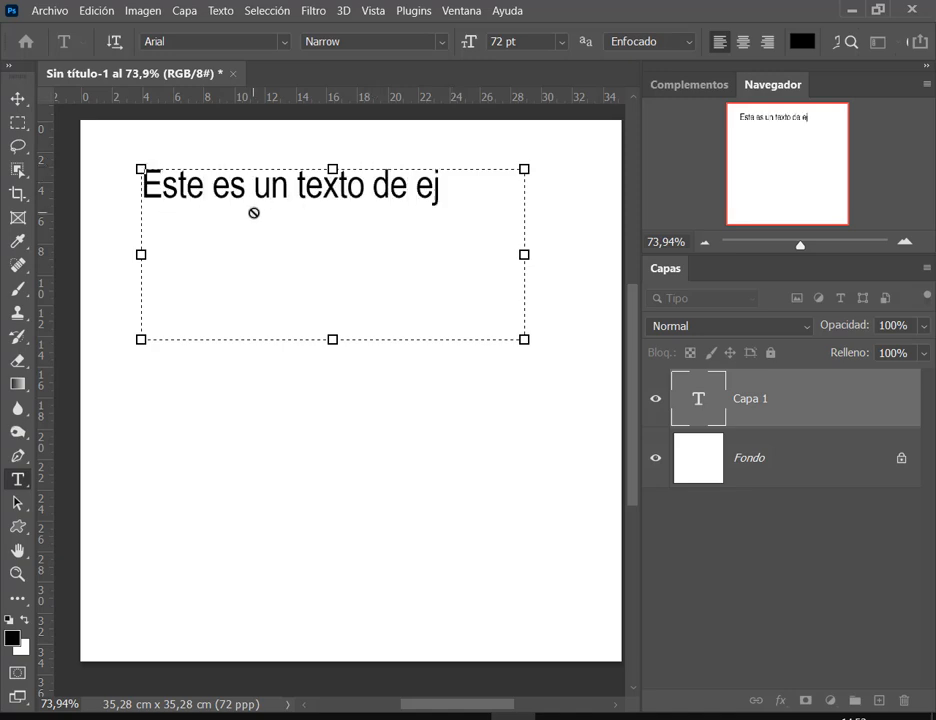
text(emplo)
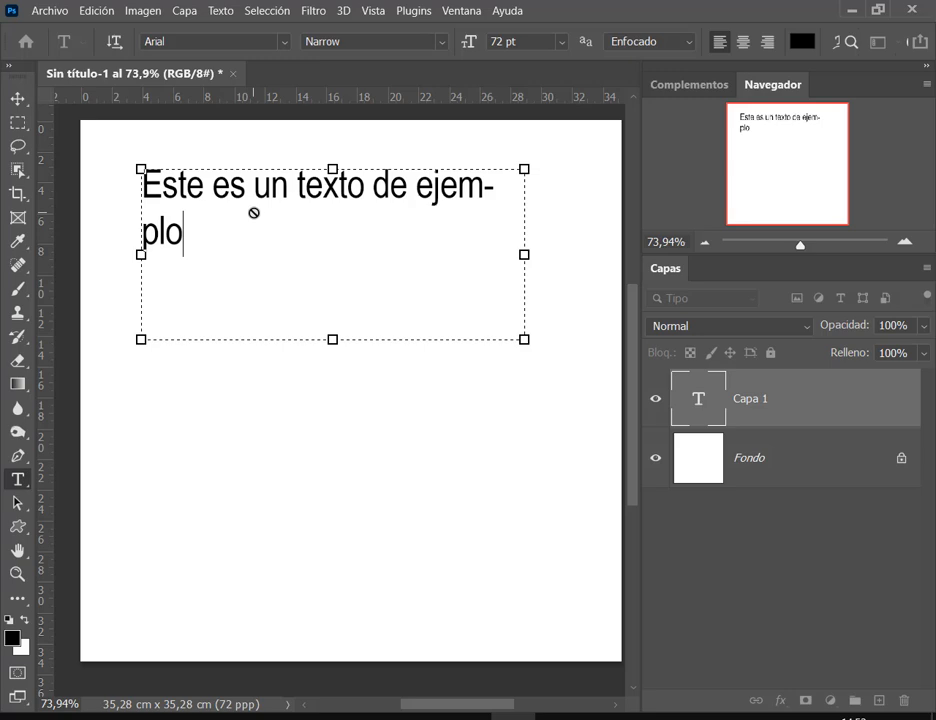
text(. Y se encuentro)
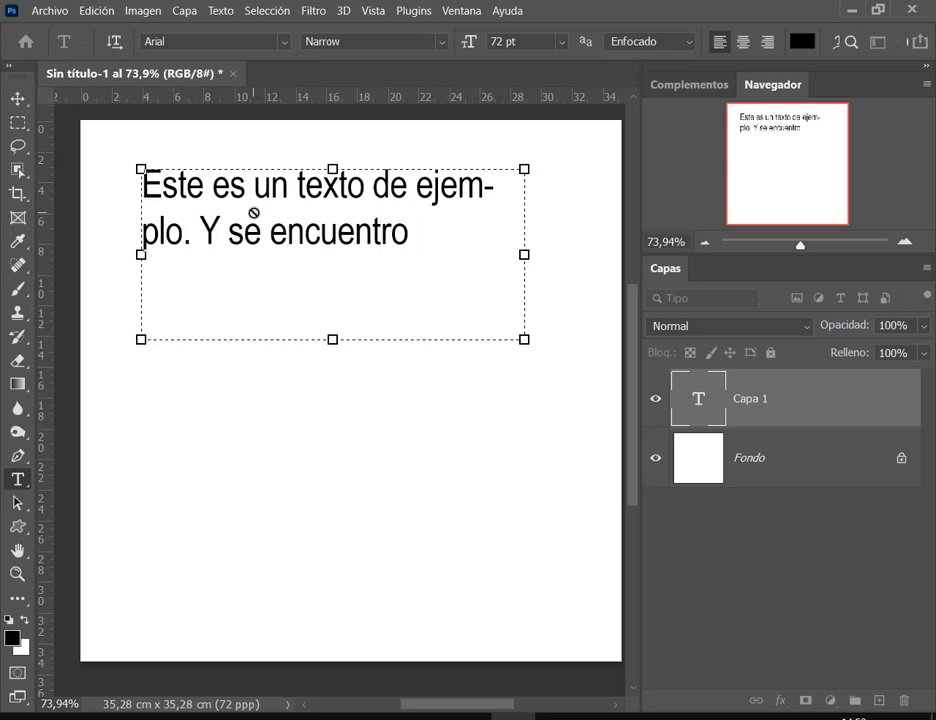
key(BackSpace)
text(a de)
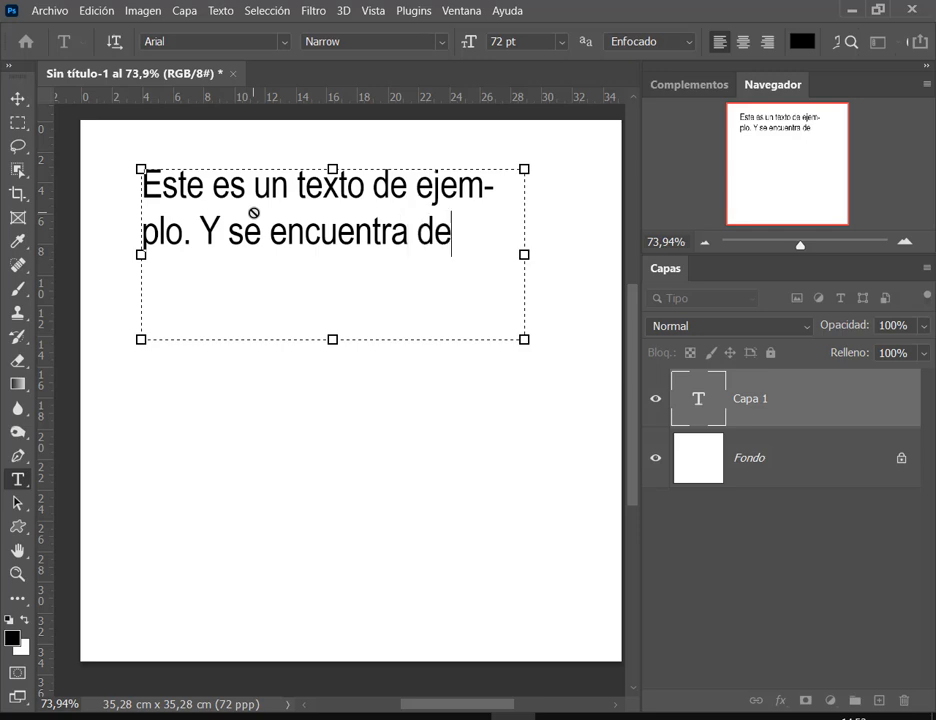
text(ntro de una c)
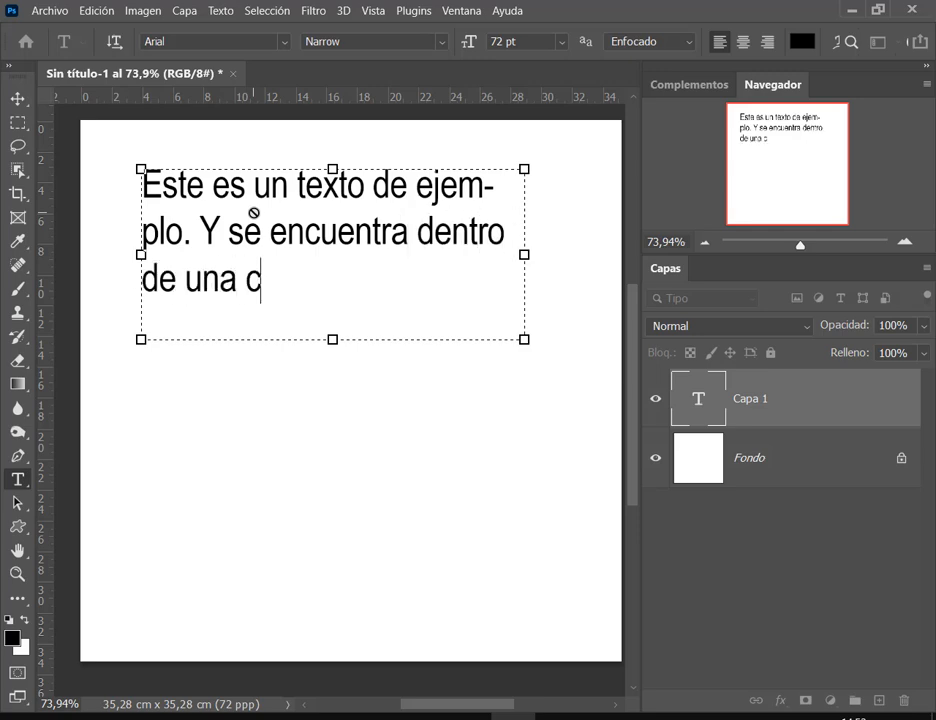
text(aja contenedora.)
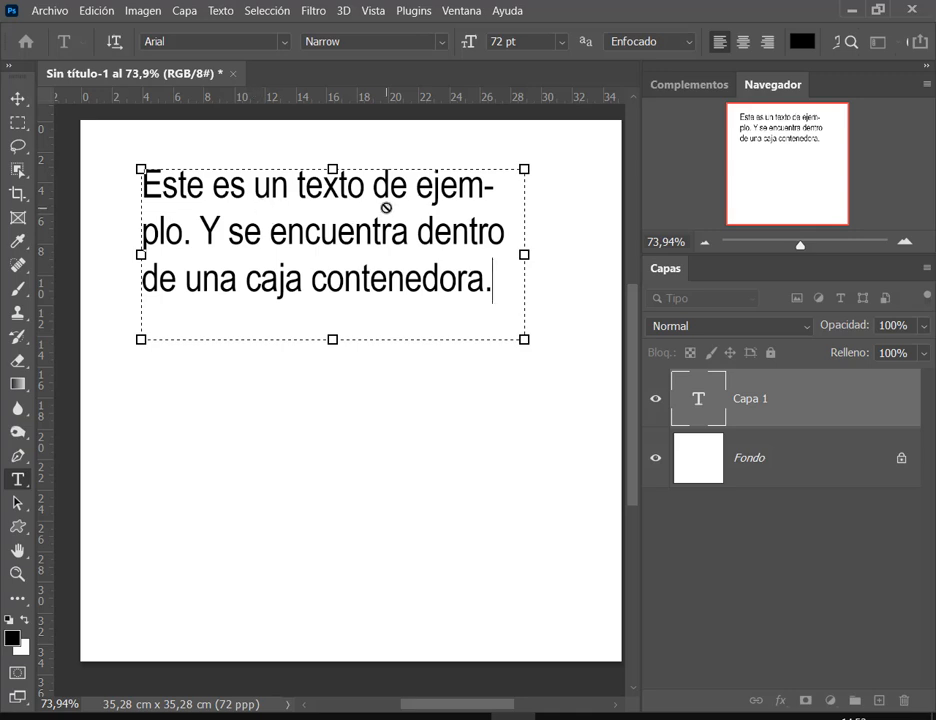
Step: Move the text block about 3.5 cm down and enlarge its box to about 30 by 14 cm
click(18, 100)
drag(402, 228, 398, 283)
click(14, 479)
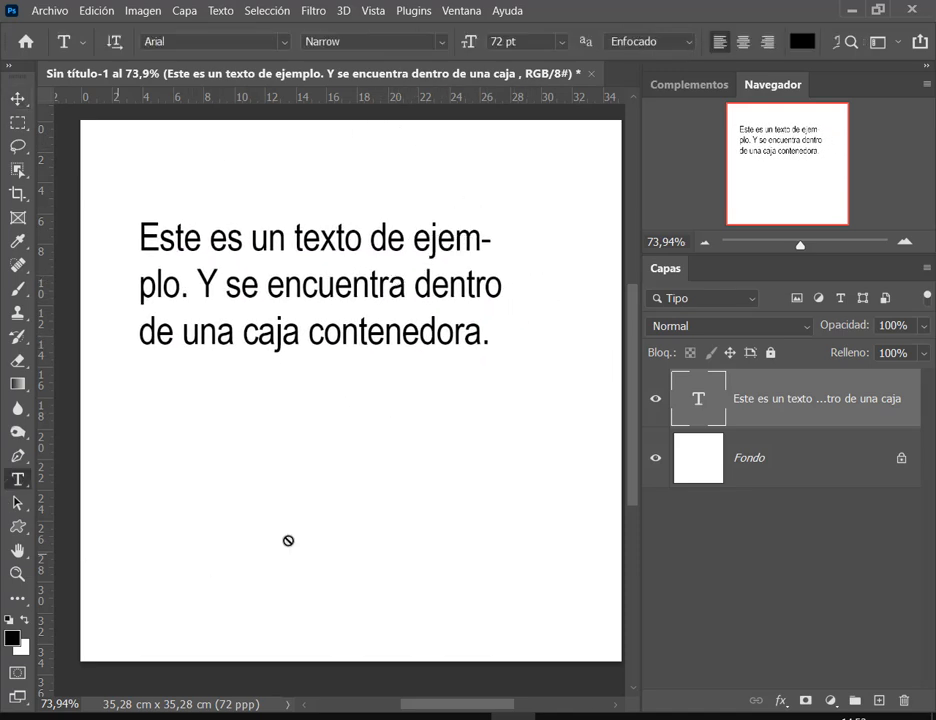
click(357, 241)
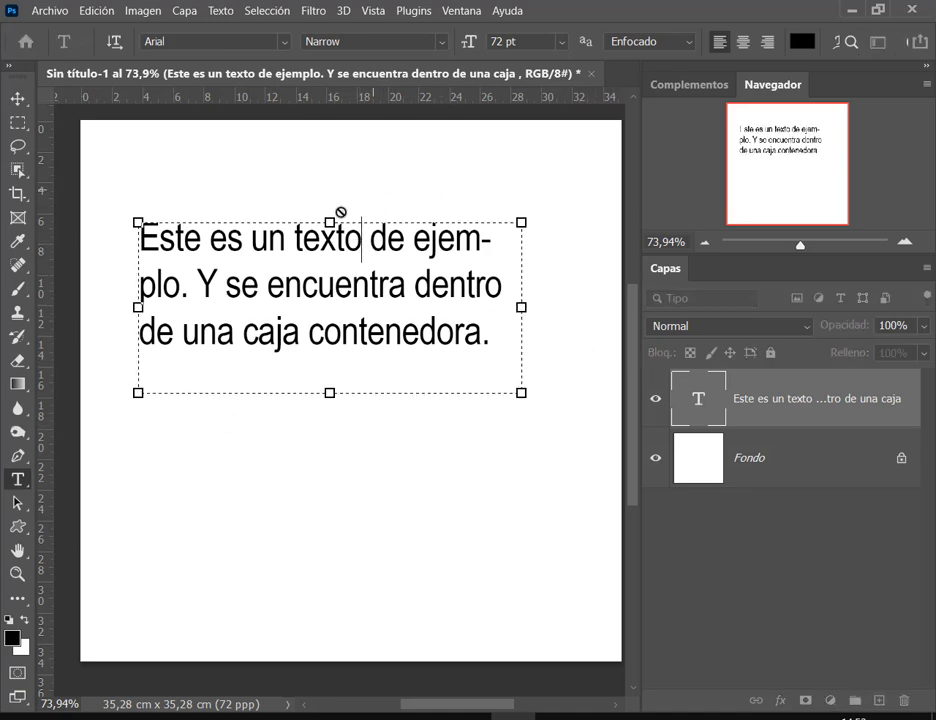
drag(520, 385, 593, 443)
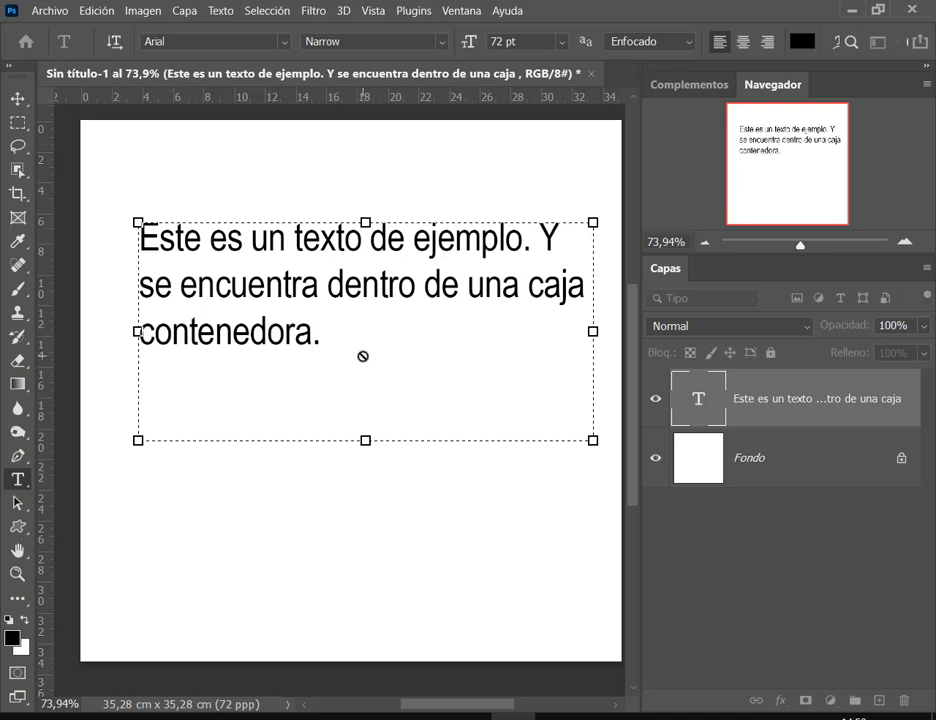
Step: Add a second paragraph reading "Este es otro párrafo dentro de la misma caja contenedora, lo cuál nos permitirá ver otras opciones."
text(Este)
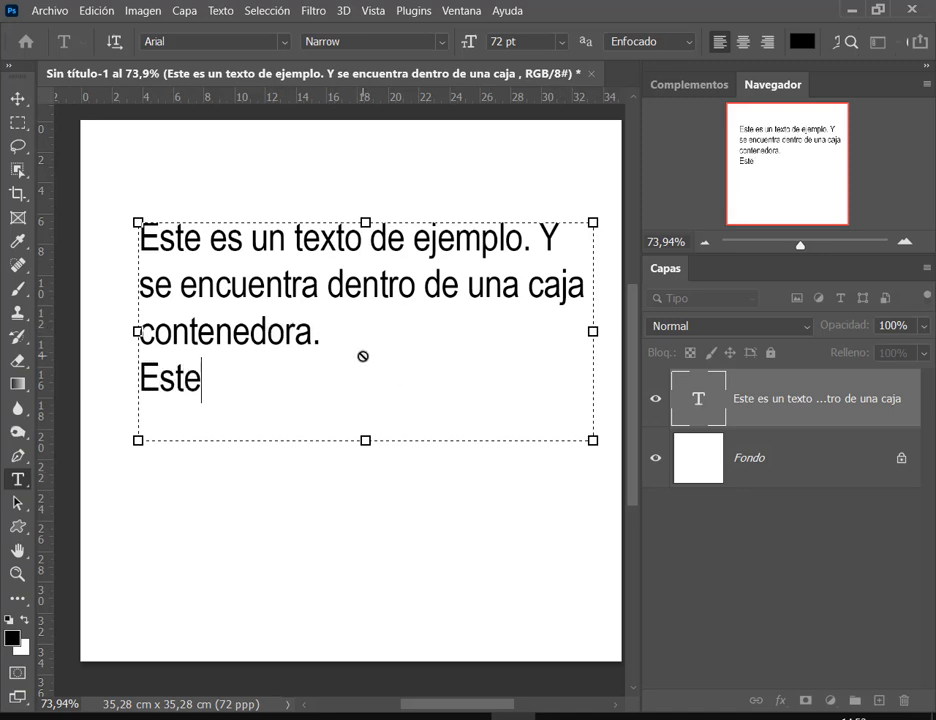
text( es otro párra)
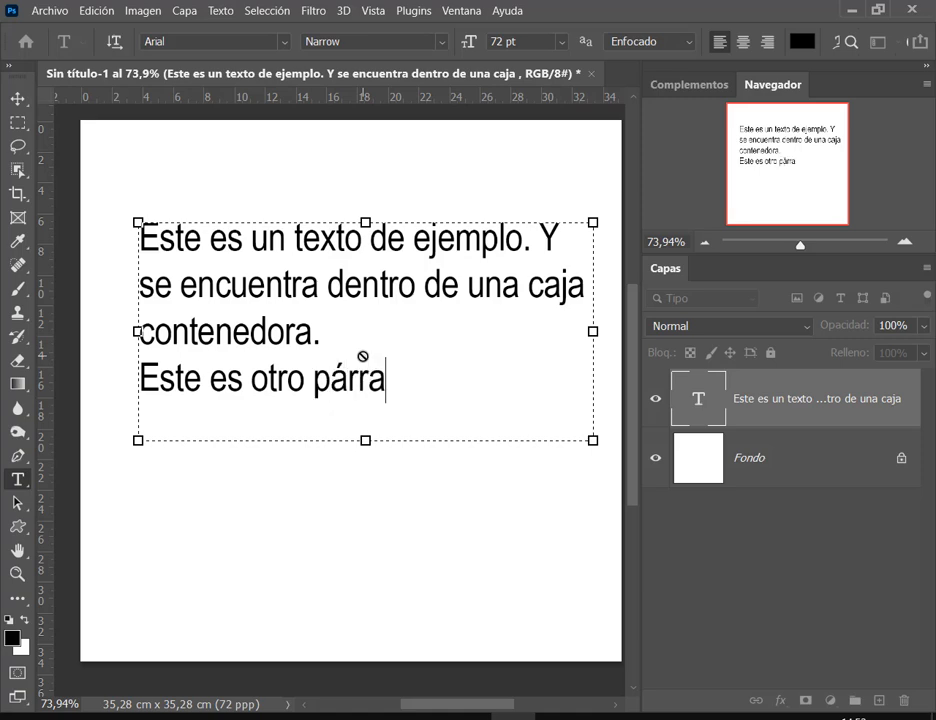
text(fo dentro de la misma caja )
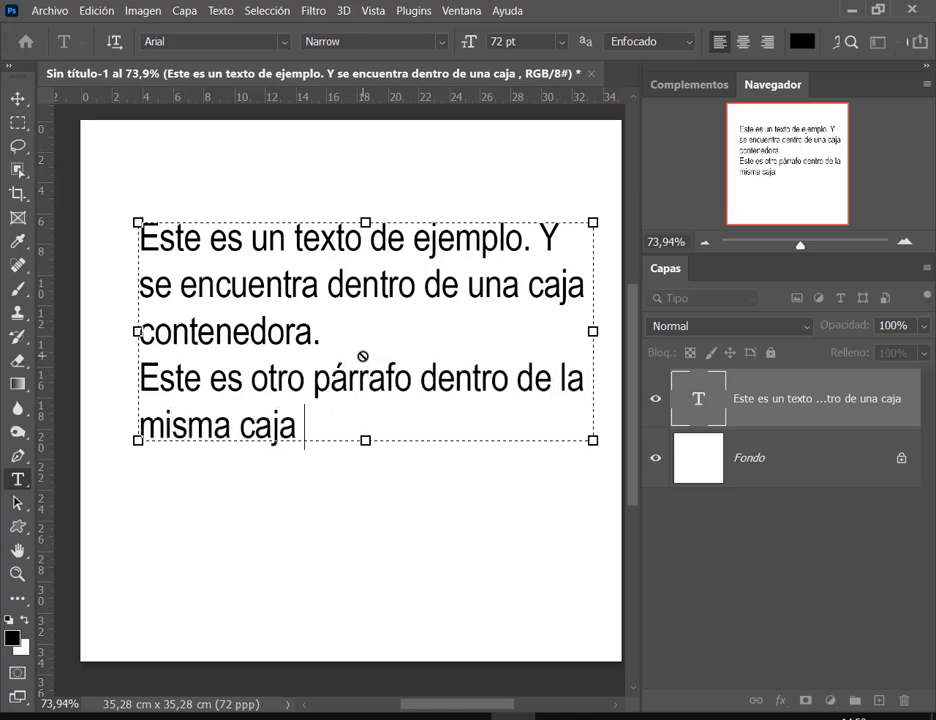
text(contenedora)
text(, la)
key(BackSpace)
text(o cua)
key(BackSpace)
key(BackSpace)
text(uál)
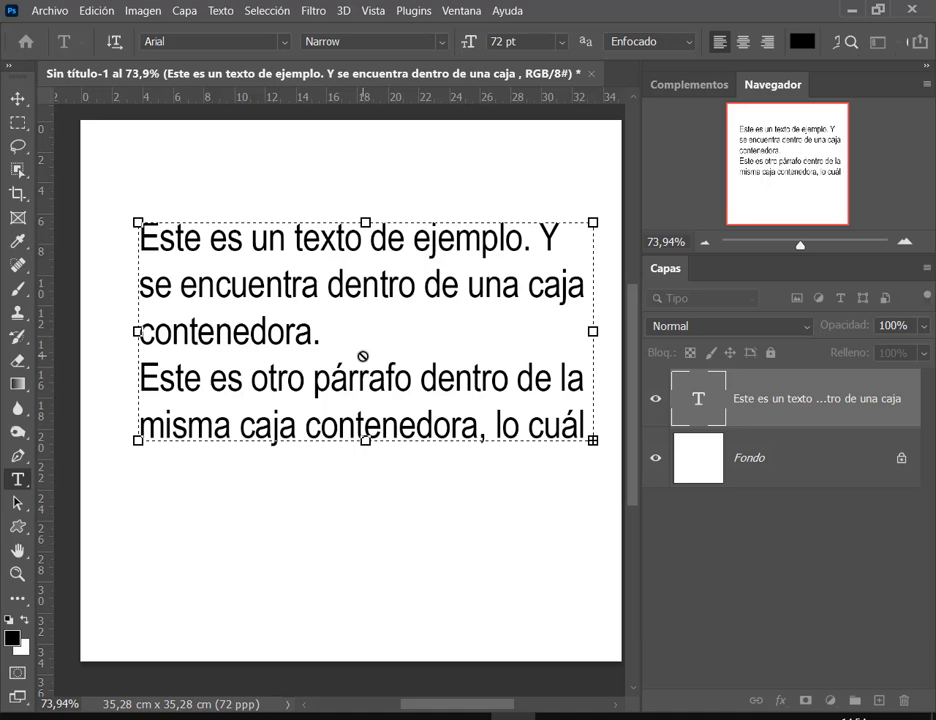
Step: Enlarge the text box to about 30 by 20 cm and shift the text block slightly up and to the left
click(17, 97)
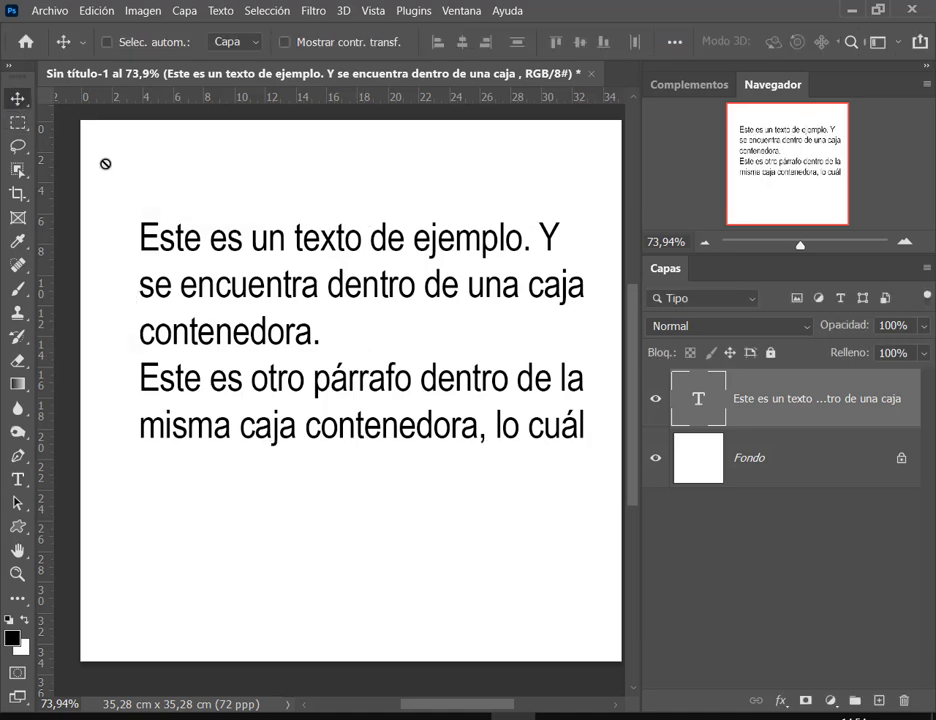
click(17, 478)
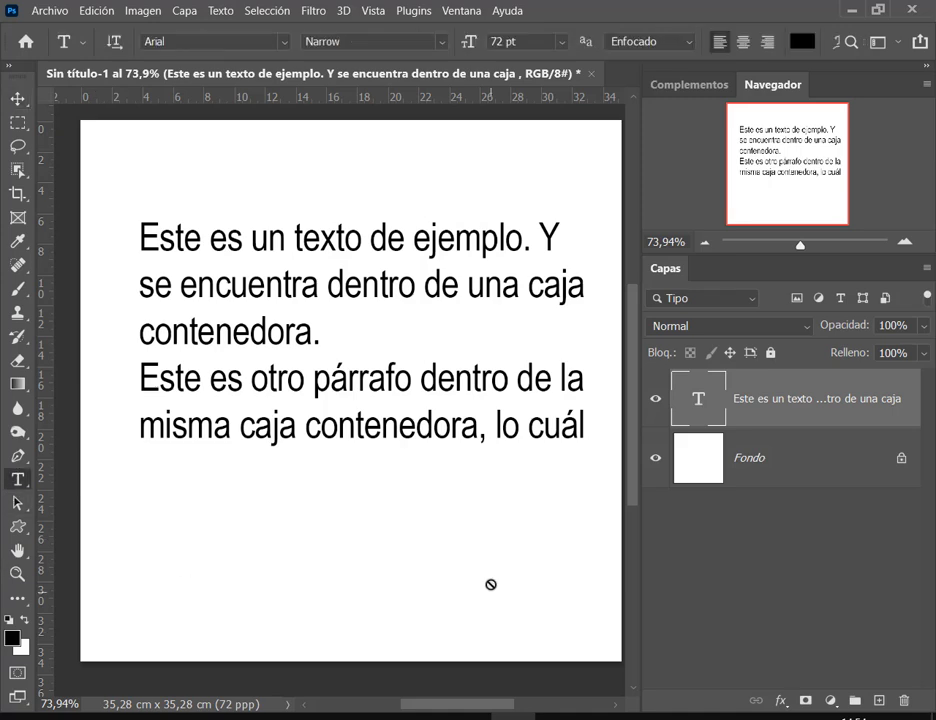
click(455, 381)
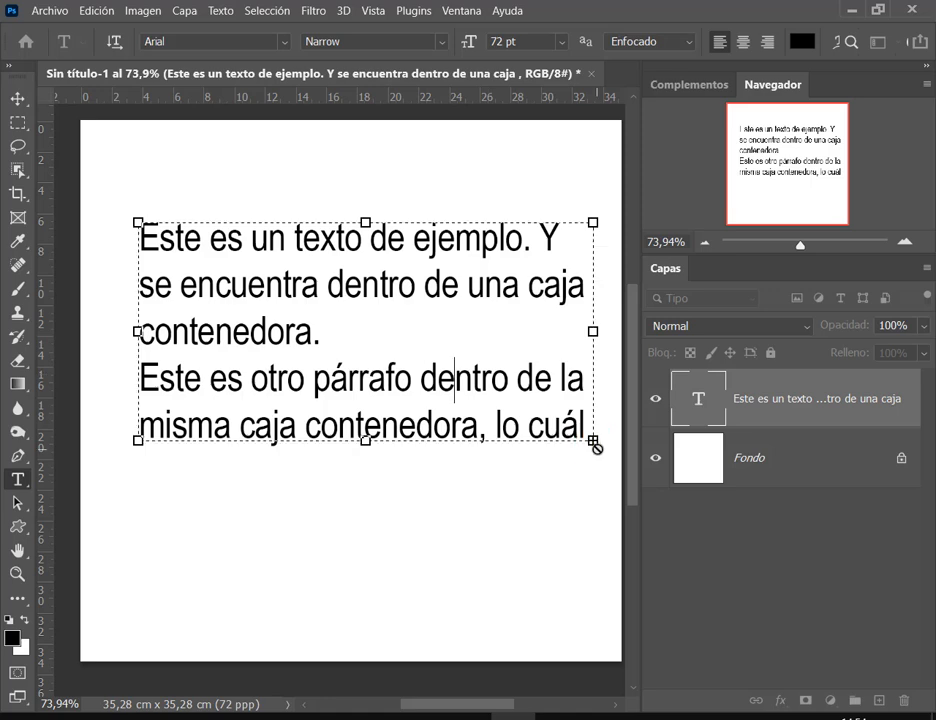
drag(593, 447, 601, 529)
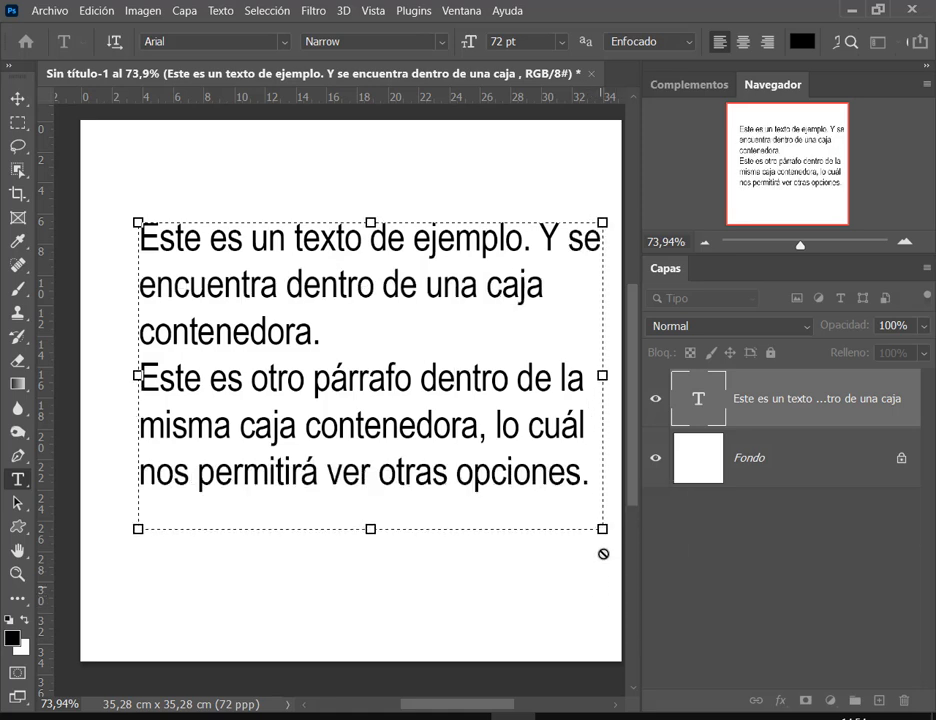
key(ctrl)
click(17, 99)
drag(394, 416, 386, 408)
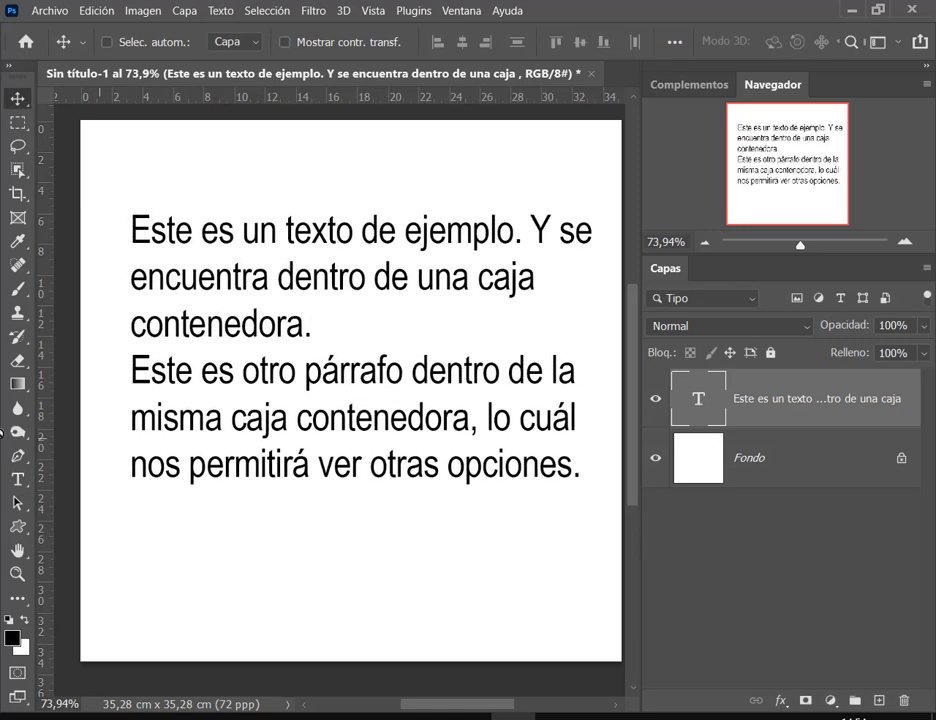
Step: Resize the text box to about 31 by 19 cm and move the text block about 1 cm left and slightly down
click(17, 479)
click(527, 371)
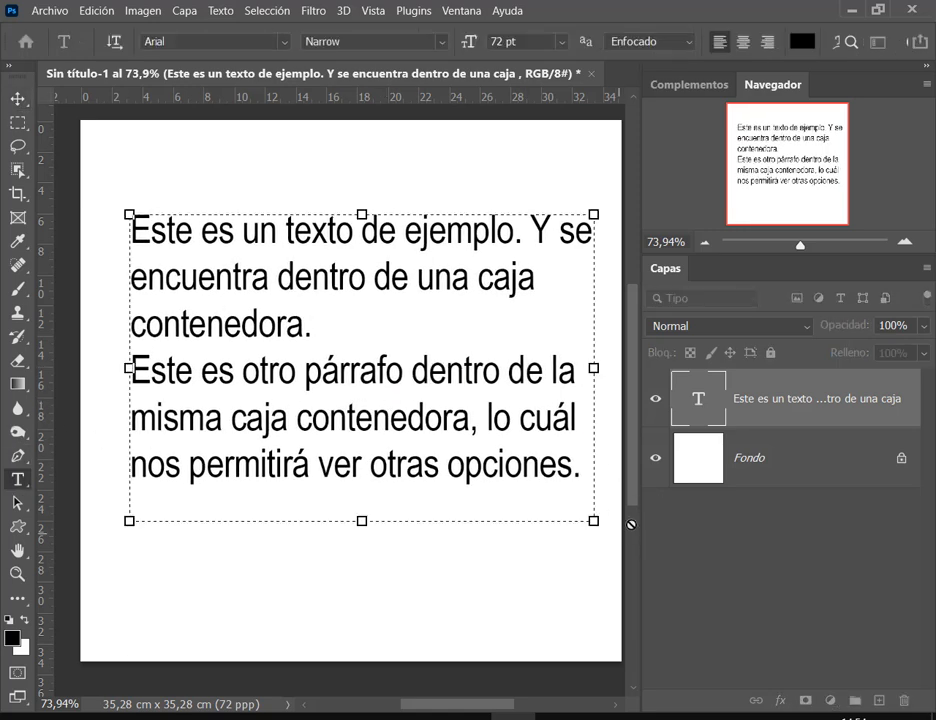
mouse_move(595, 523)
mouse_down()
mouse_move(583, 449)
mouse_move(600, 533)
mouse_move(603, 510)
mouse_up()
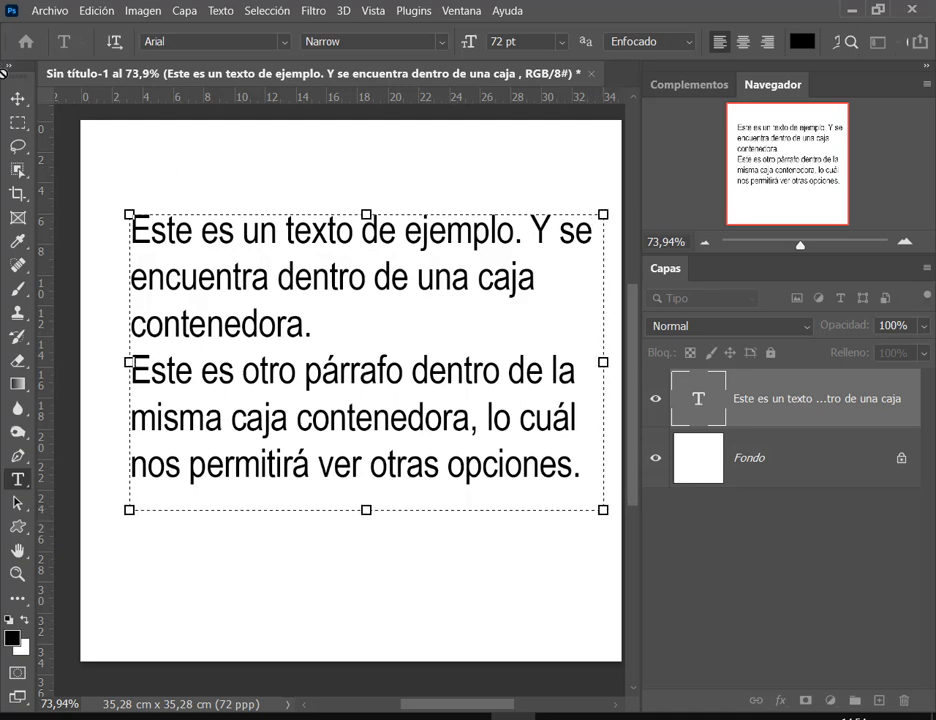
click(17, 98)
drag(398, 286, 339, 313)
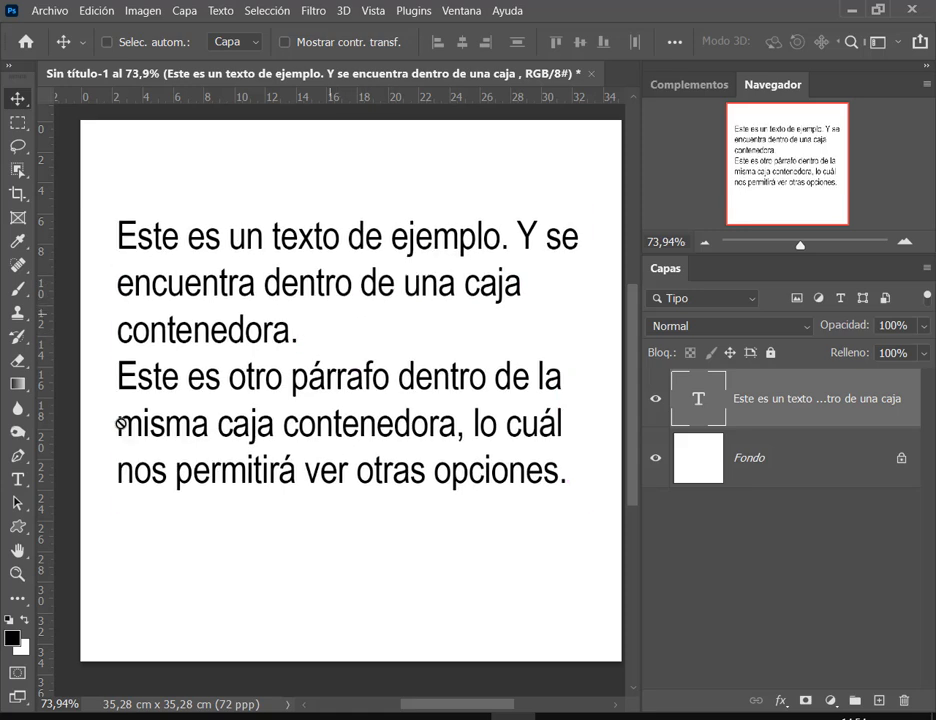
key(t)
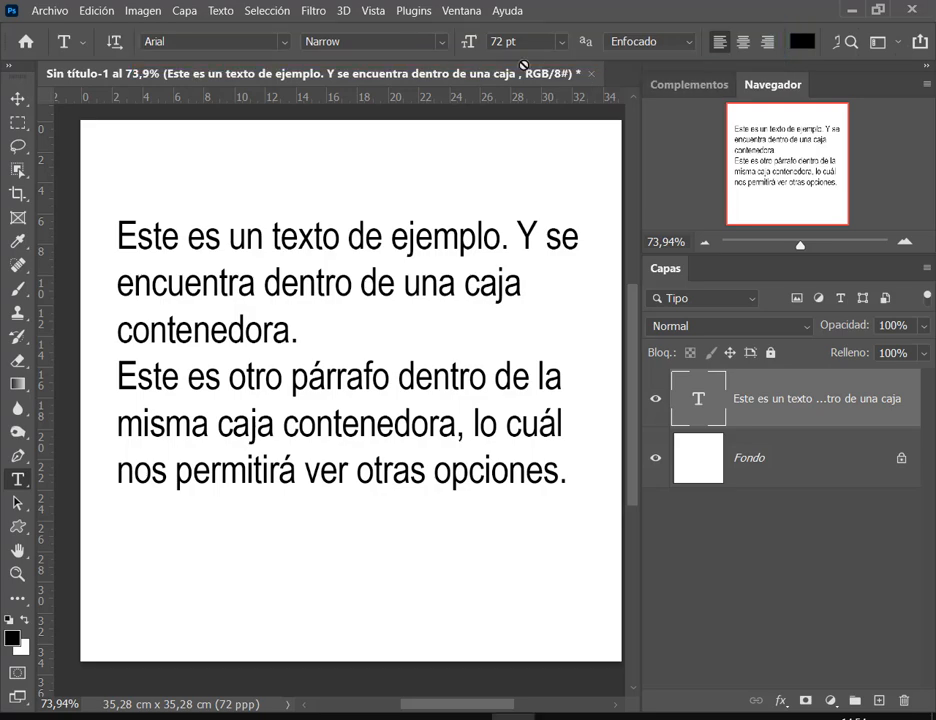
Step: Show the Paragraph and Character panels in turn to compare their options, and close them
click(448, 10)
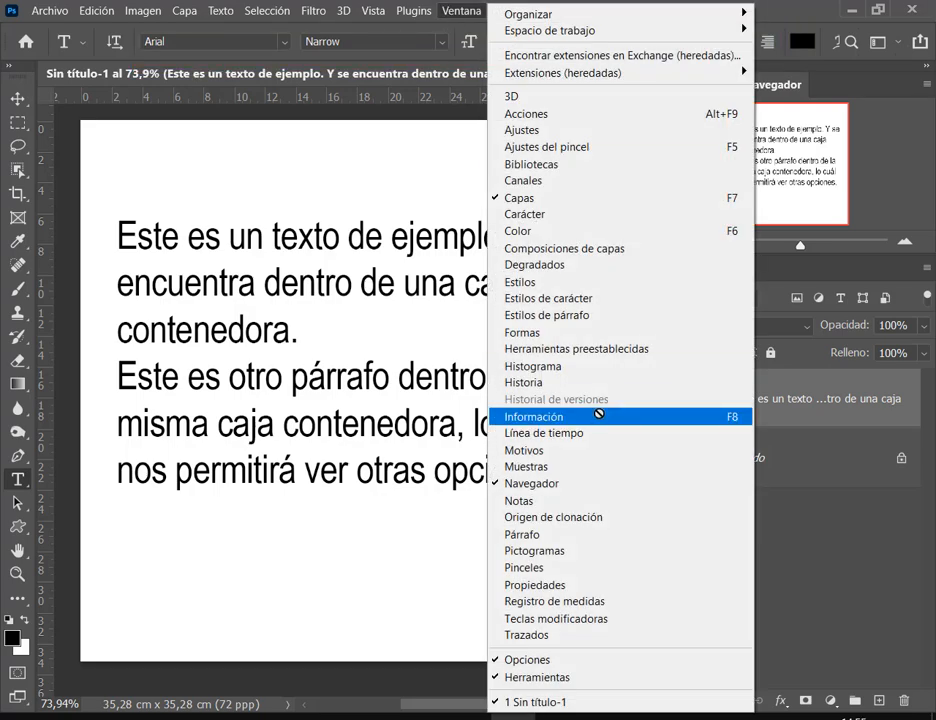
click(537, 535)
drag(372, 89, 422, 79)
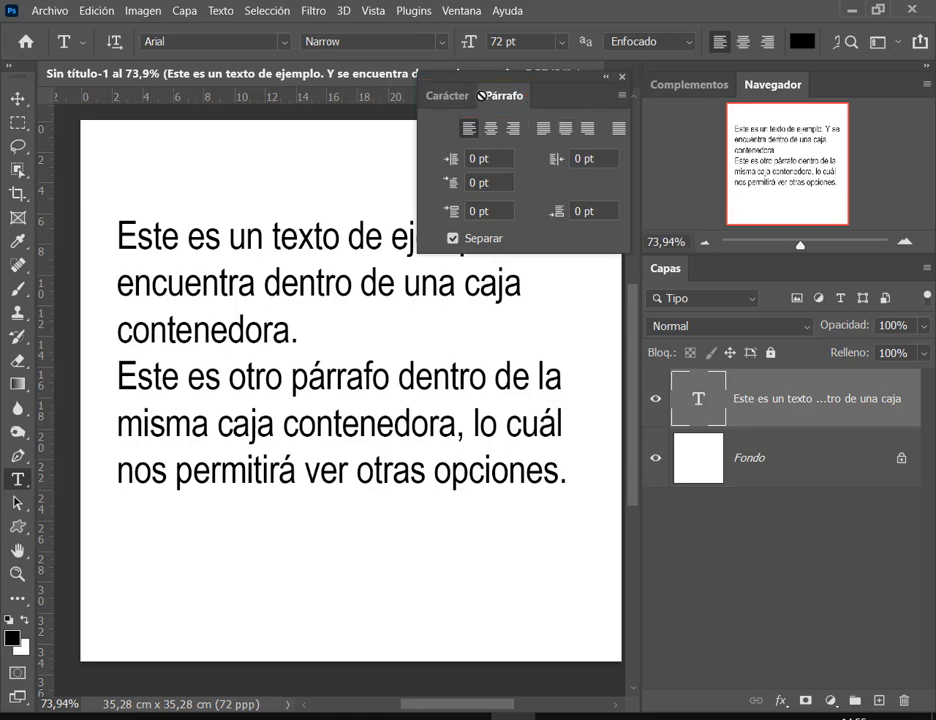
click(443, 95)
click(489, 96)
click(437, 95)
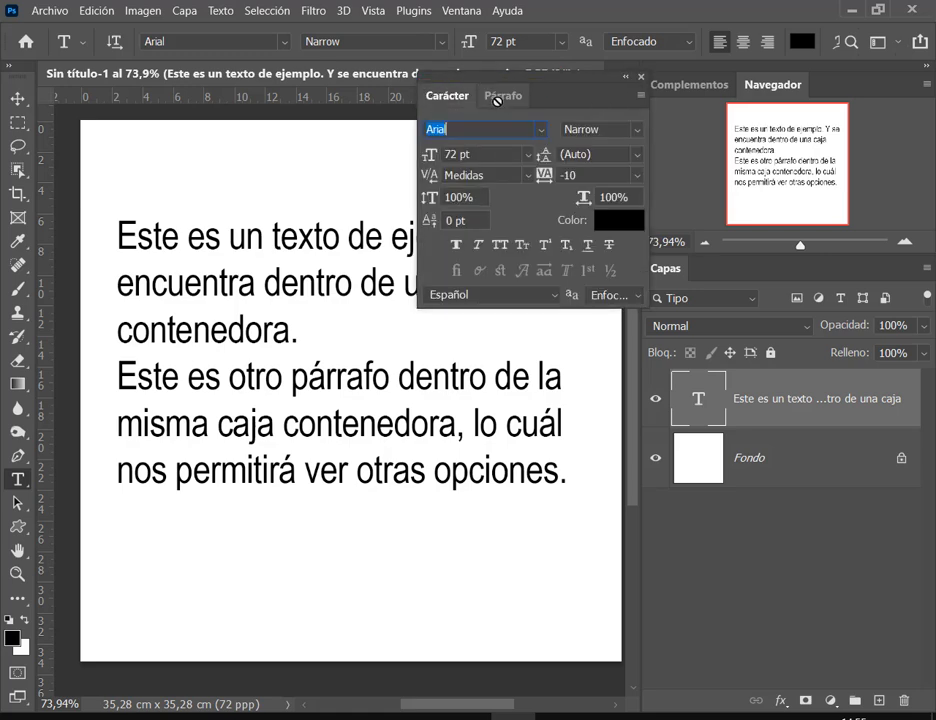
click(489, 96)
click(621, 78)
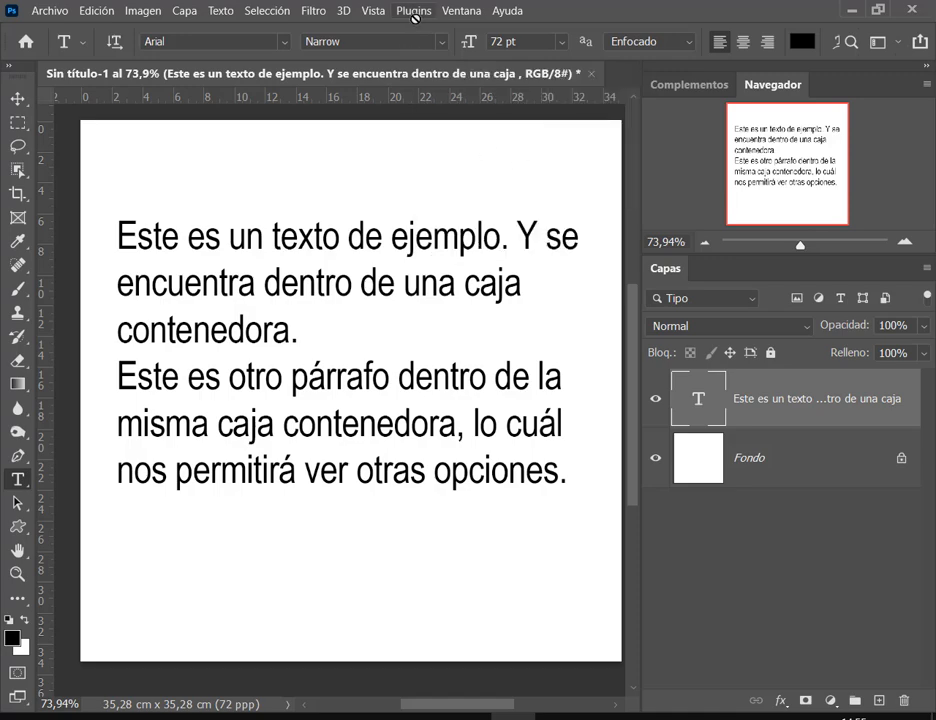
click(458, 11)
click(537, 215)
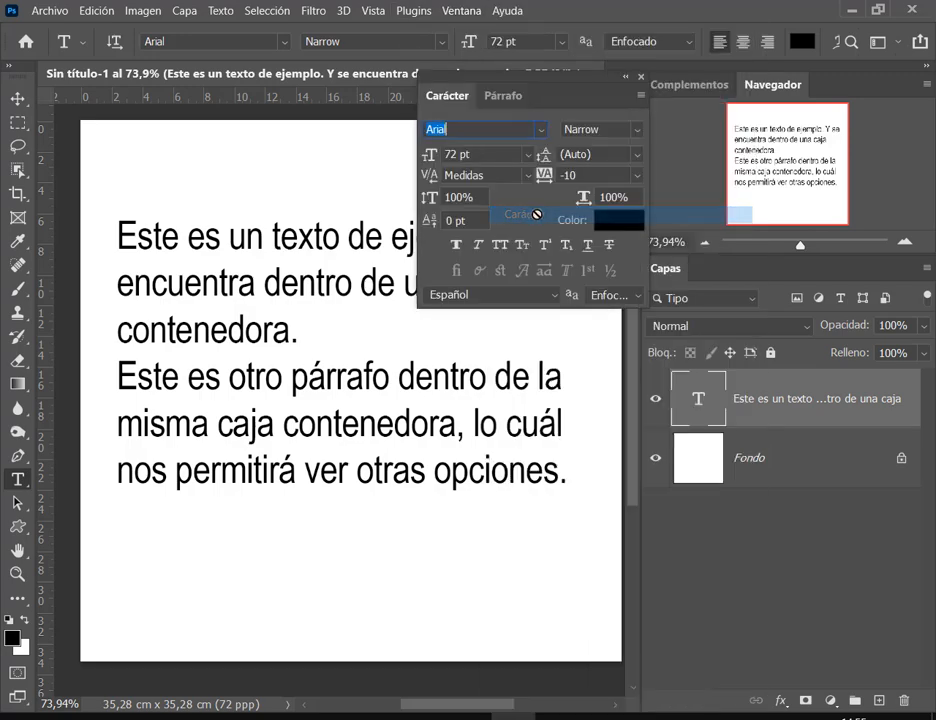
click(637, 78)
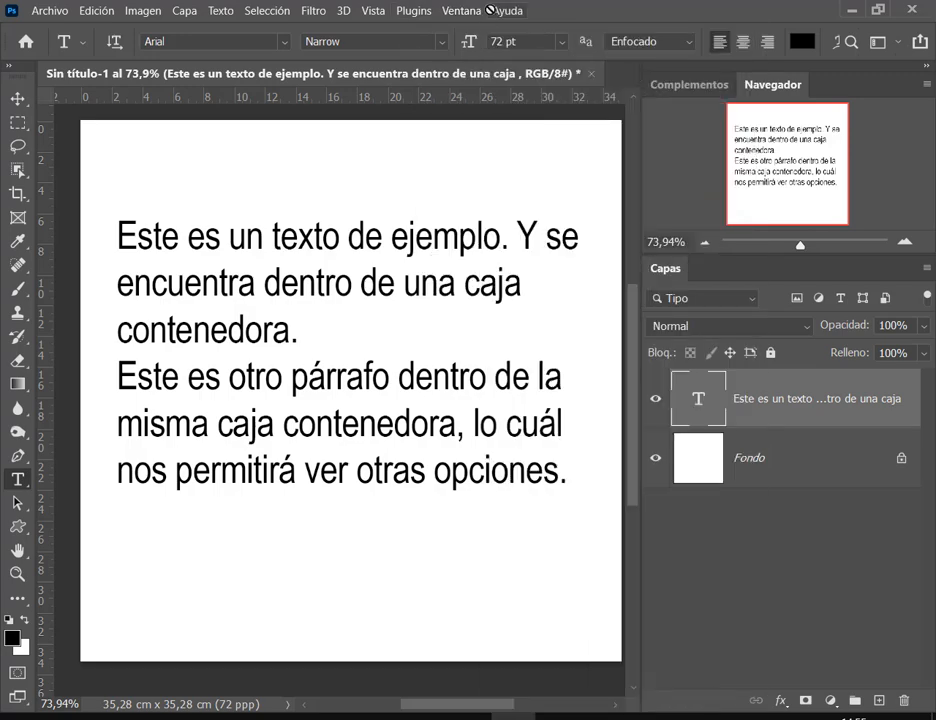
Step: Show the Paragraph panel and place it below the text block so both paragraphs stay uncovered
click(462, 11)
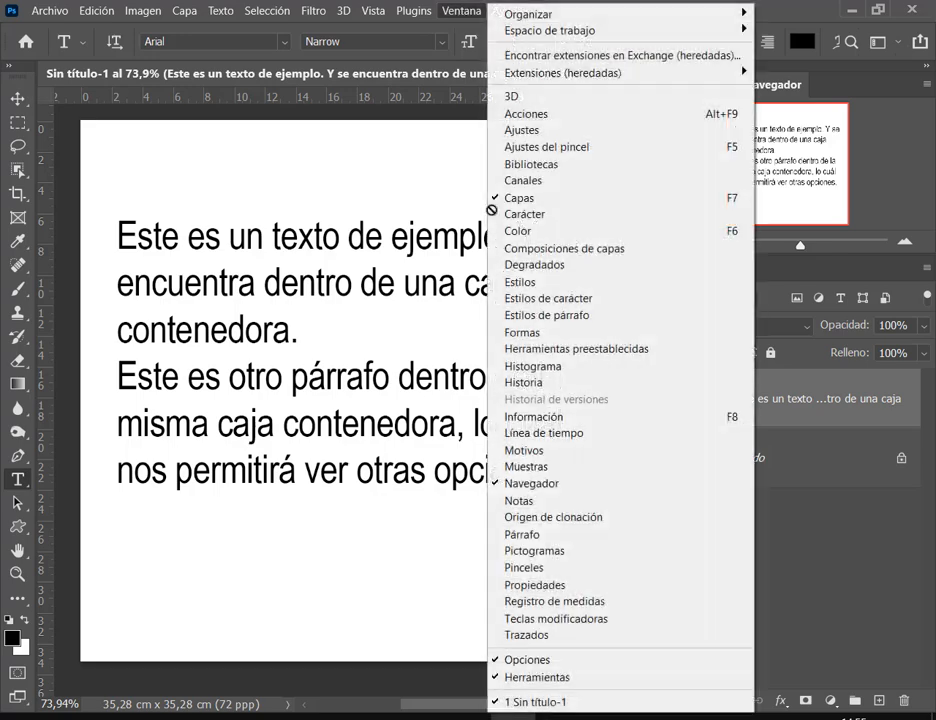
click(545, 534)
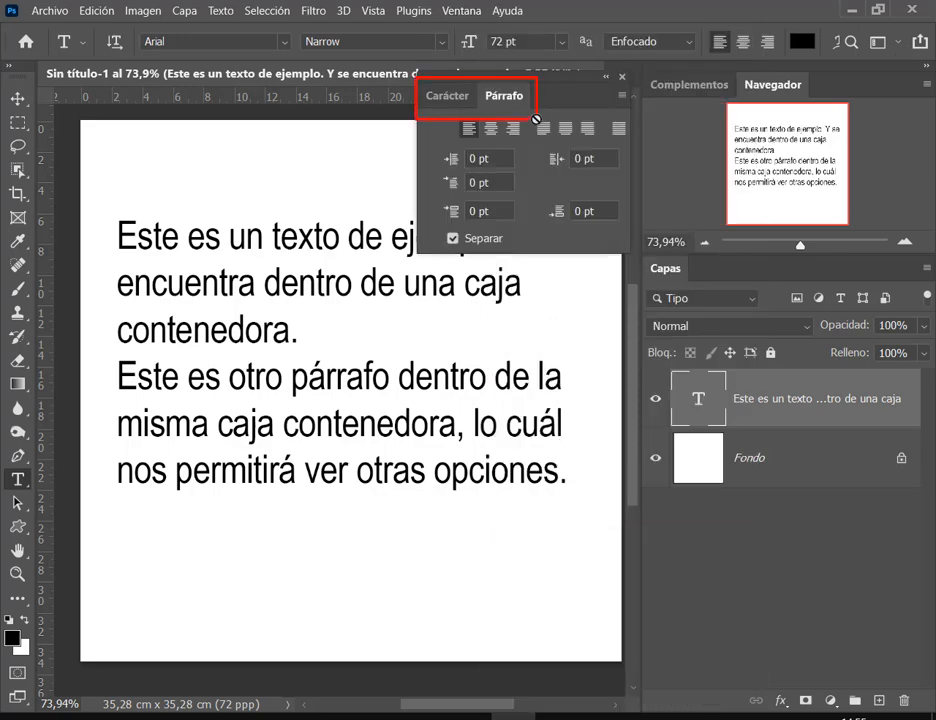
drag(536, 120, 391, 516)
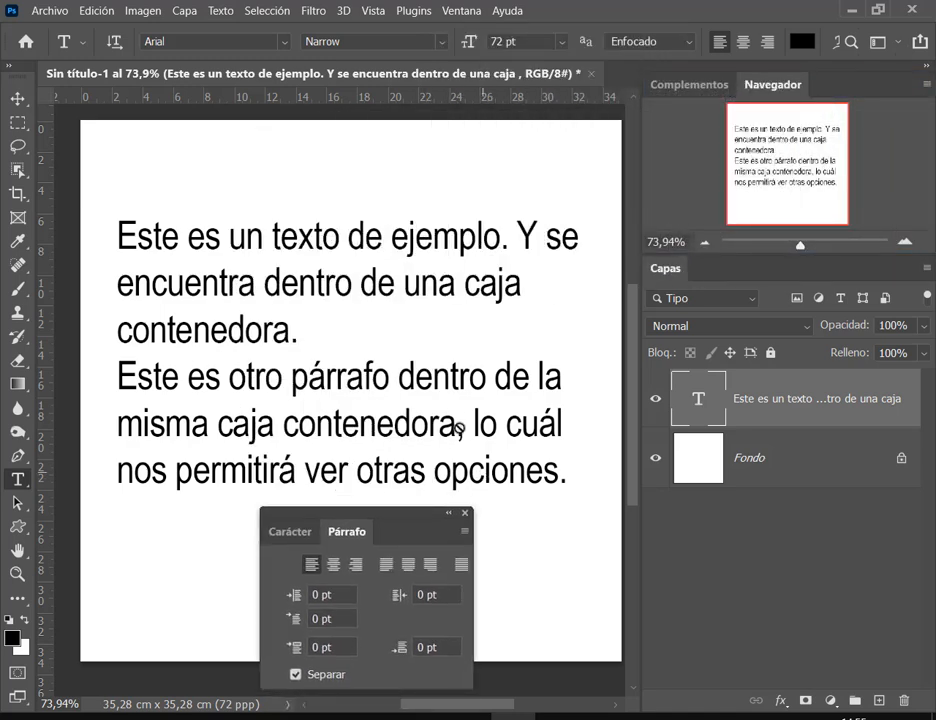
Step: Move the Paragraph panel slightly up and right, just below the last line of text
scroll(464, 400, down, 3)
drag(464, 352, 459, 363)
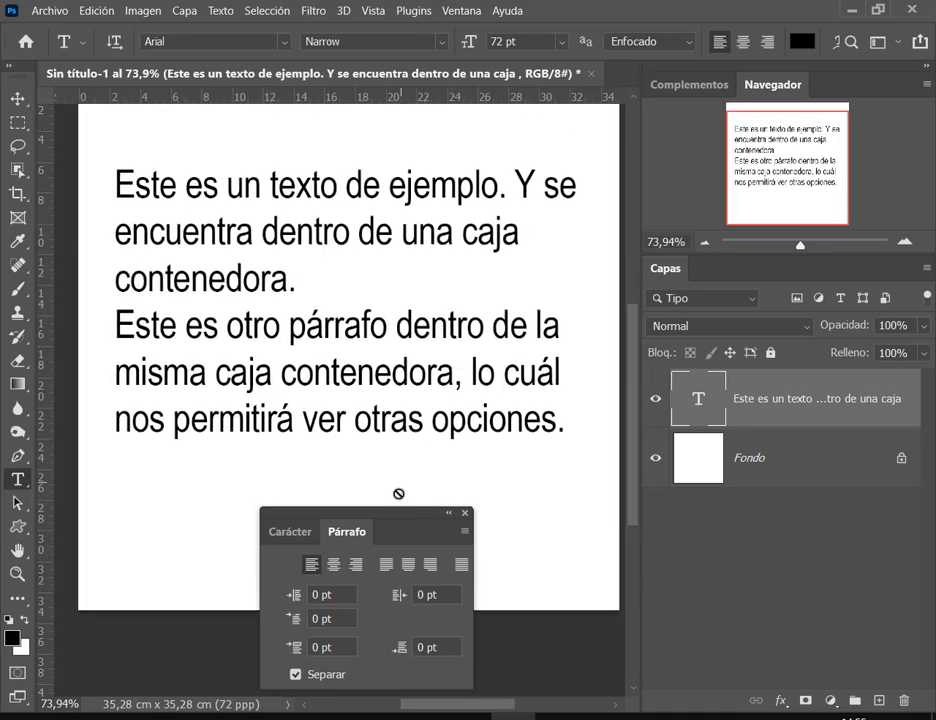
drag(403, 510, 426, 476)
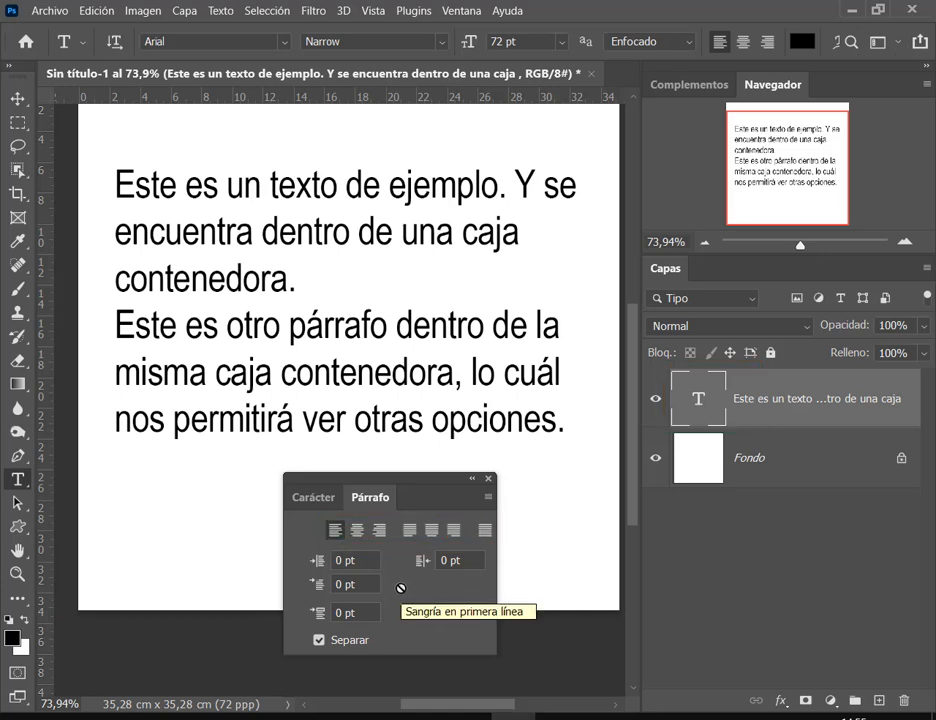
drag(378, 544, 390, 548)
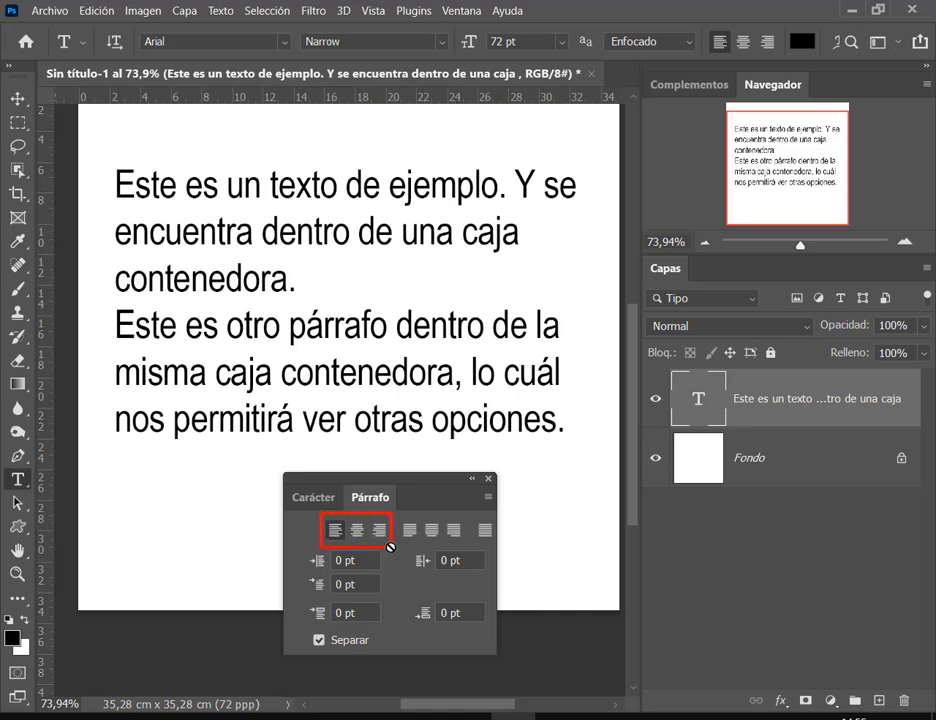
drag(702, 26, 779, 56)
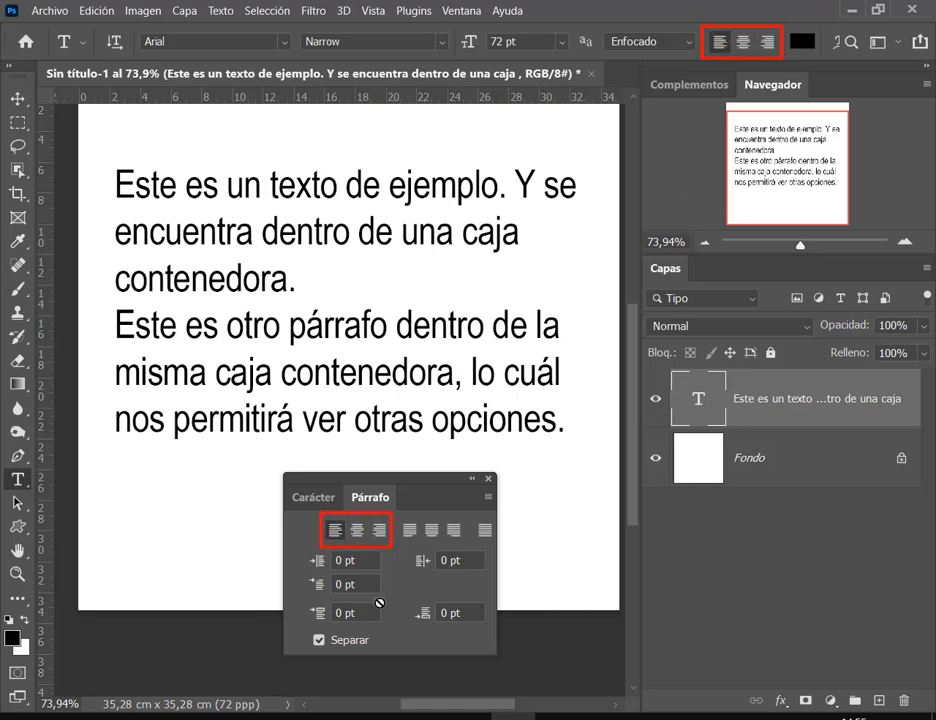
key(Escape)
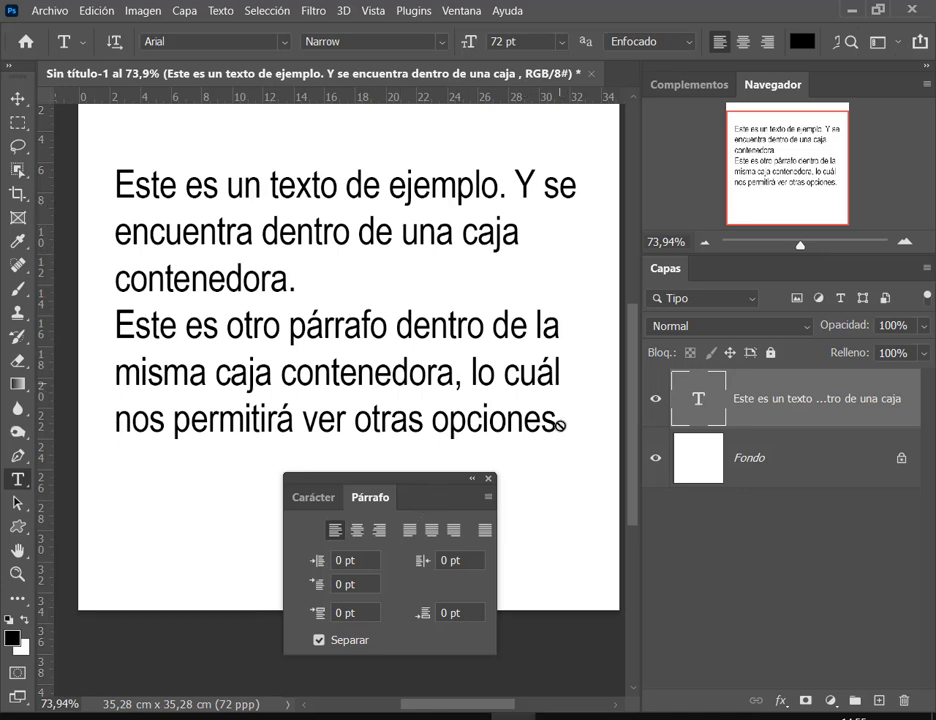
Step: Extend the text box to about 31 by 28 cm and begin a third paragraph with "Ahora tenemos otra línea y esta nos dejará"
click(566, 457)
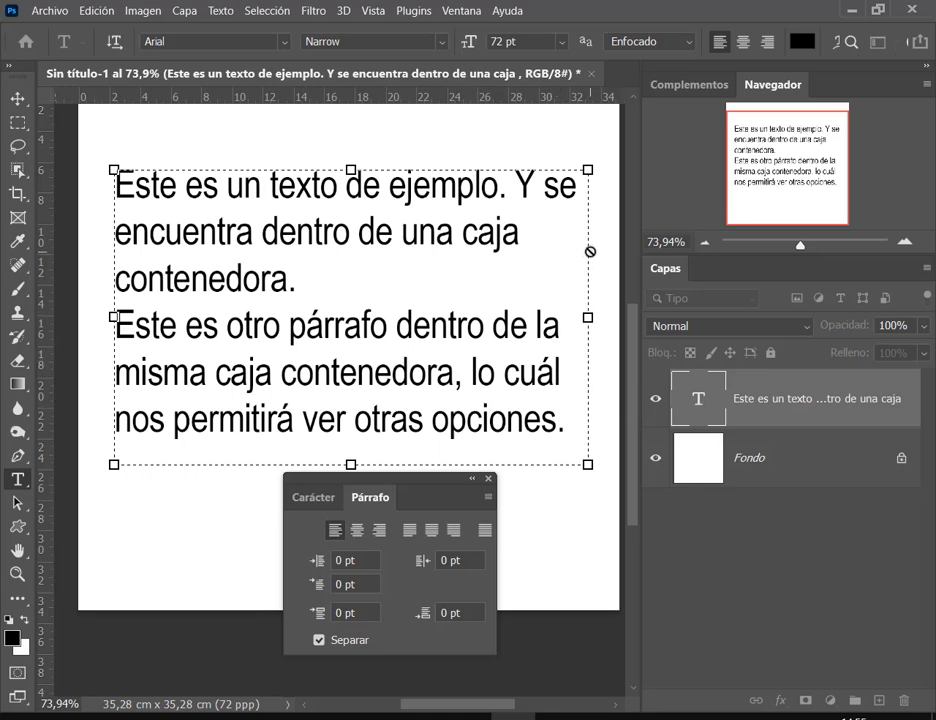
drag(588, 464, 582, 598)
text(Ahora tenemos otra línea)
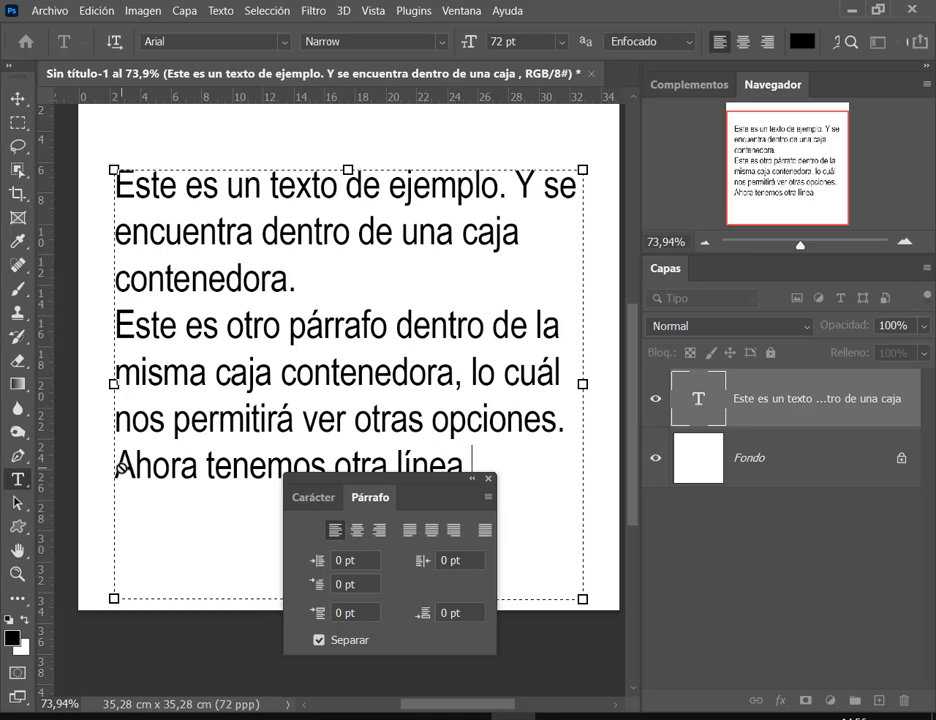
text( y esta n)
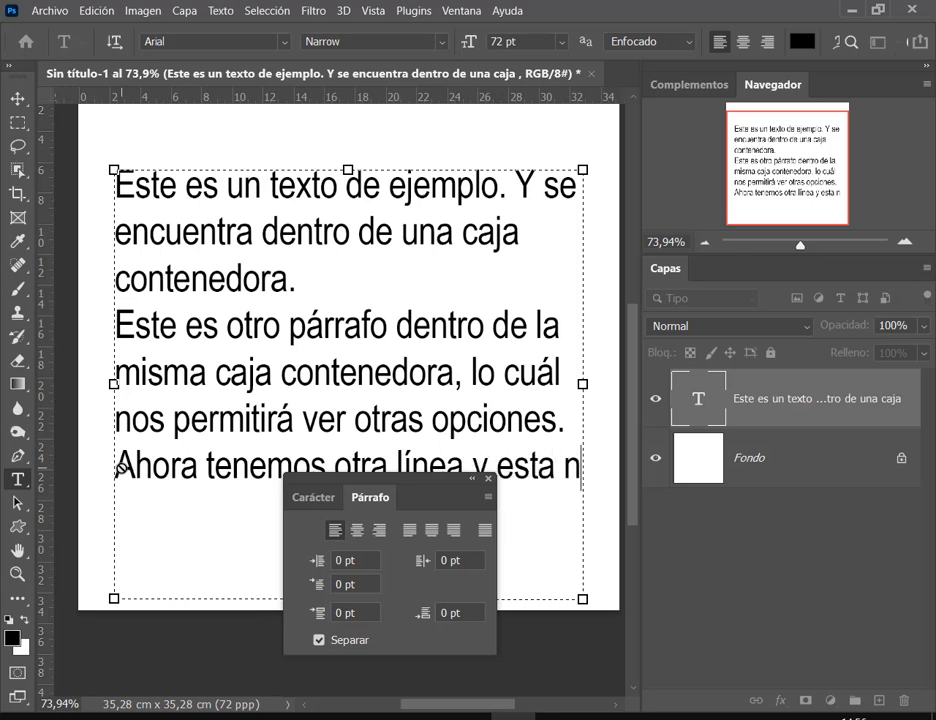
text(os dejará)
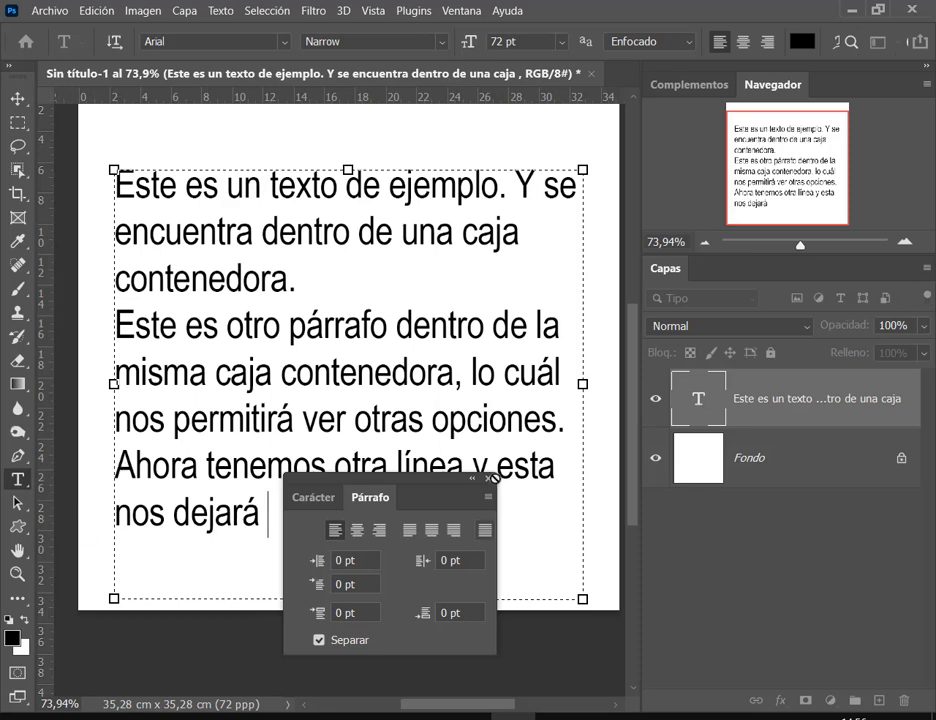
Step: Move the Paragraph panel off the third paragraph and complete its text with "cambiar más opciones que son de párrafo."
drag(438, 480, 511, 155)
text(cambiar mas)
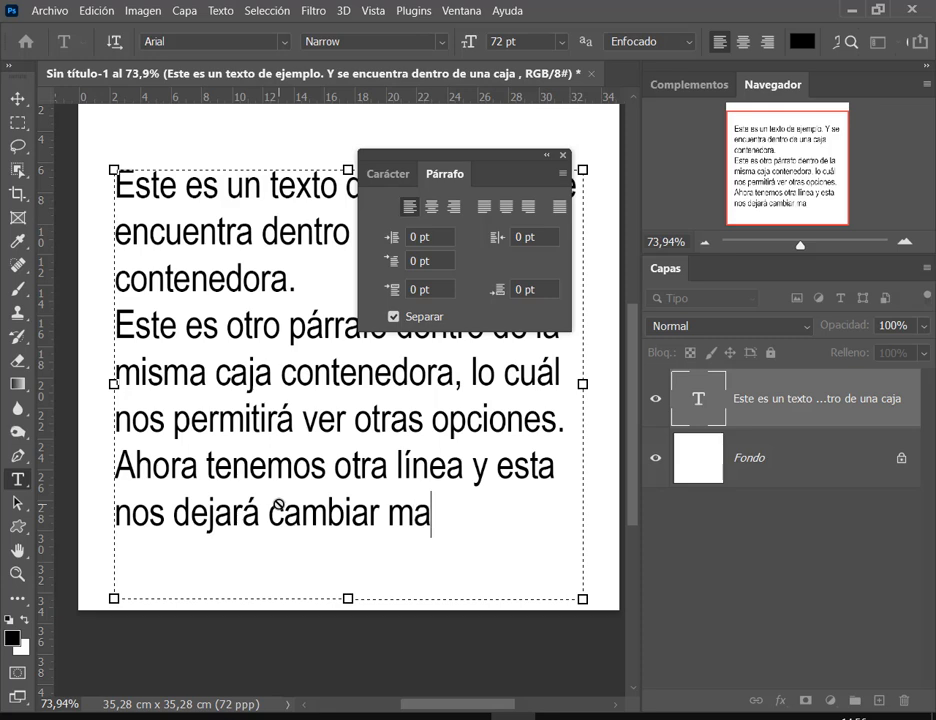
key(BackSpace)
key(BackSpace)
text(ás op)
text(cones q)
key(BackSpace)
key(BackSpace)
key(BackSpace)
key(BackSpace)
key(BackSpace)
key(BackSpace)
text(ion)
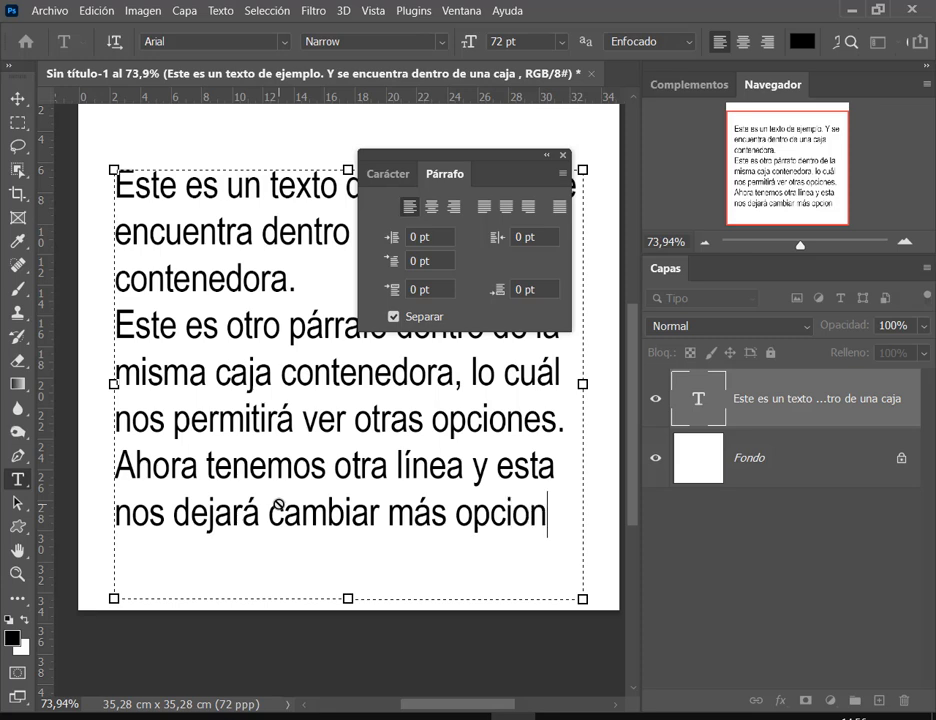
text(es que son de pá)
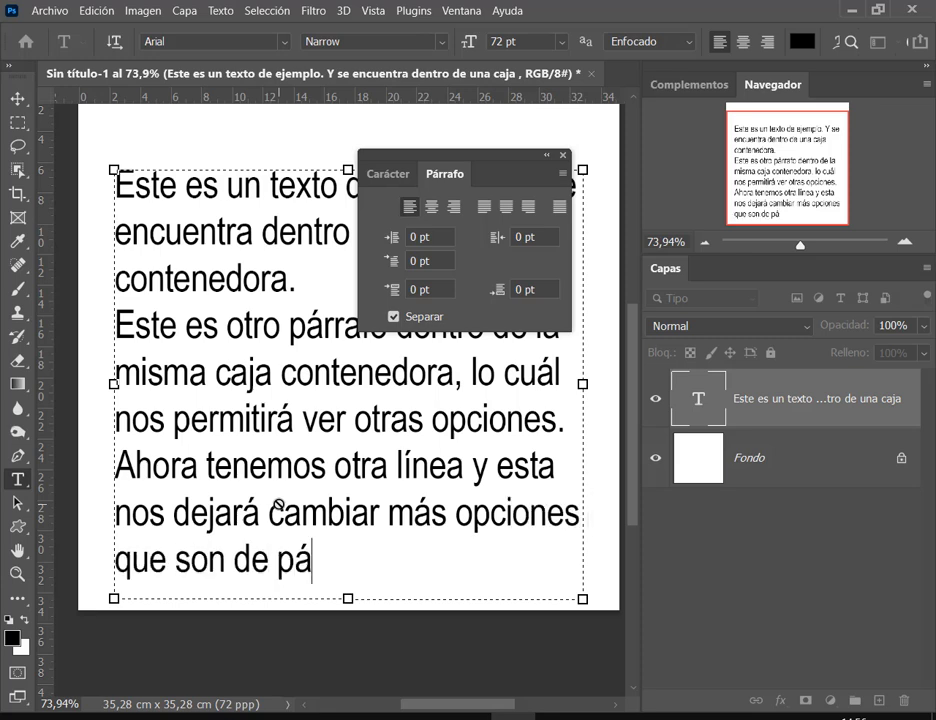
text(rrafo.)
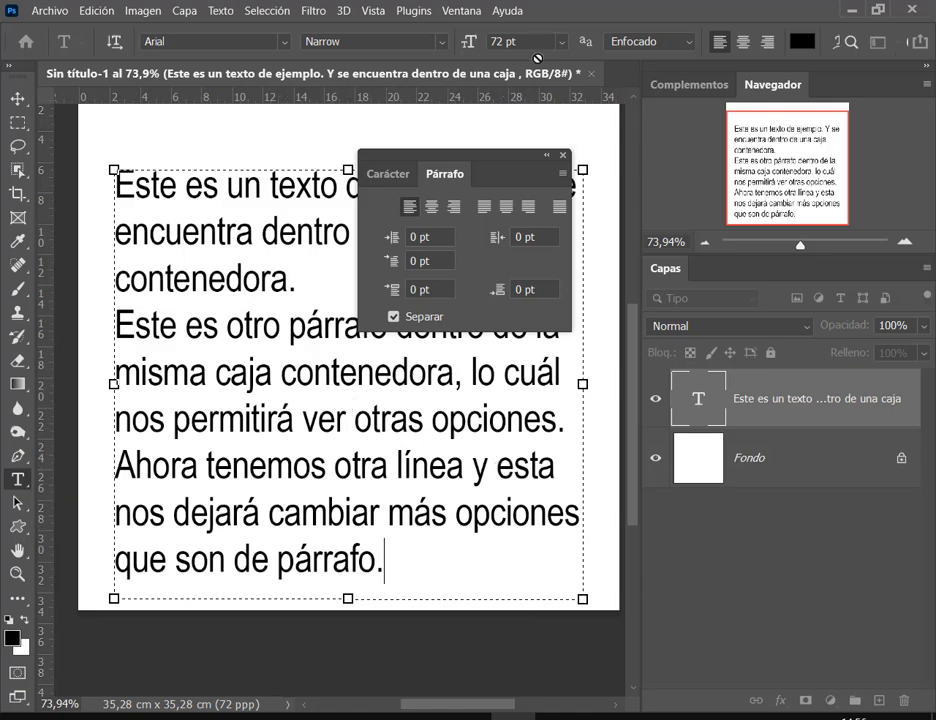
Step: Place the Paragraph panel over the layers list, then commit the text and shift its block about 1.5 cm up and 0.8 cm left
drag(464, 153, 792, 369)
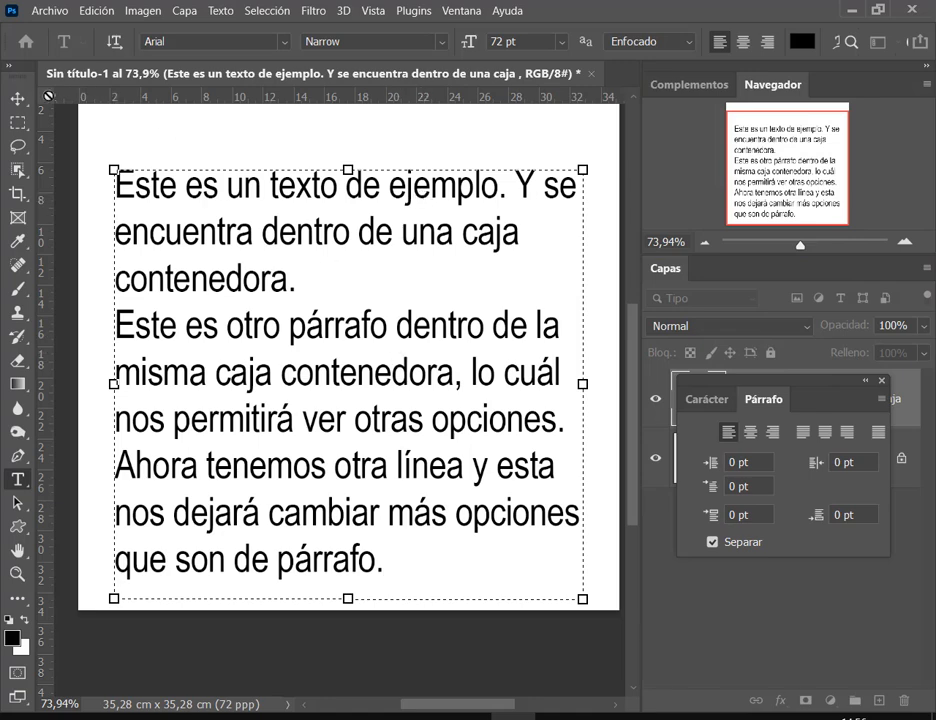
key(ctrl+Return)
key(v)
drag(224, 364, 211, 341)
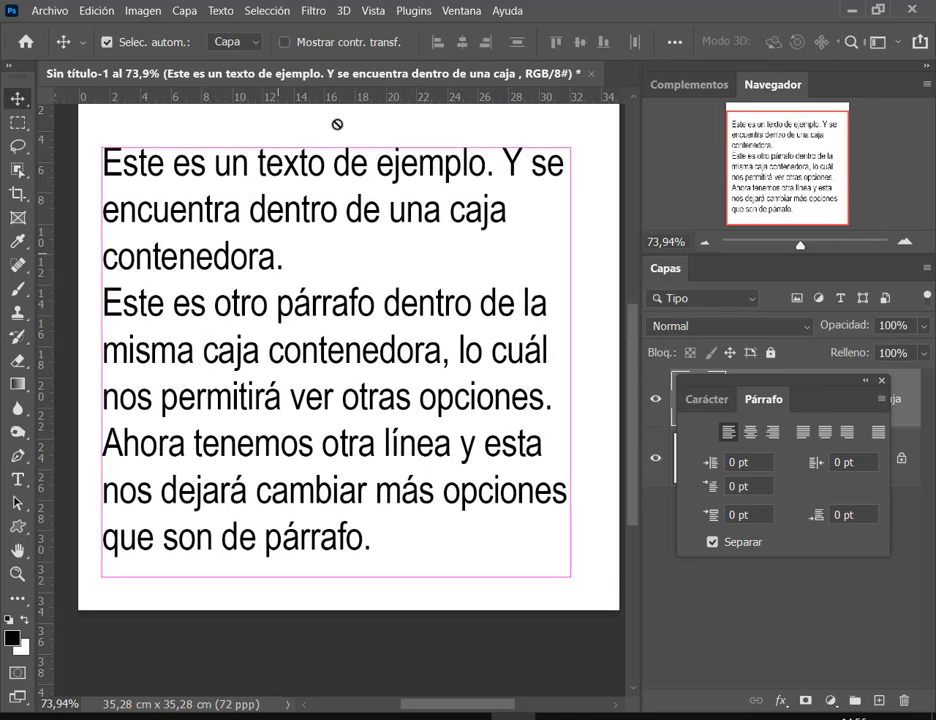
drag(100, 148, 100, 560)
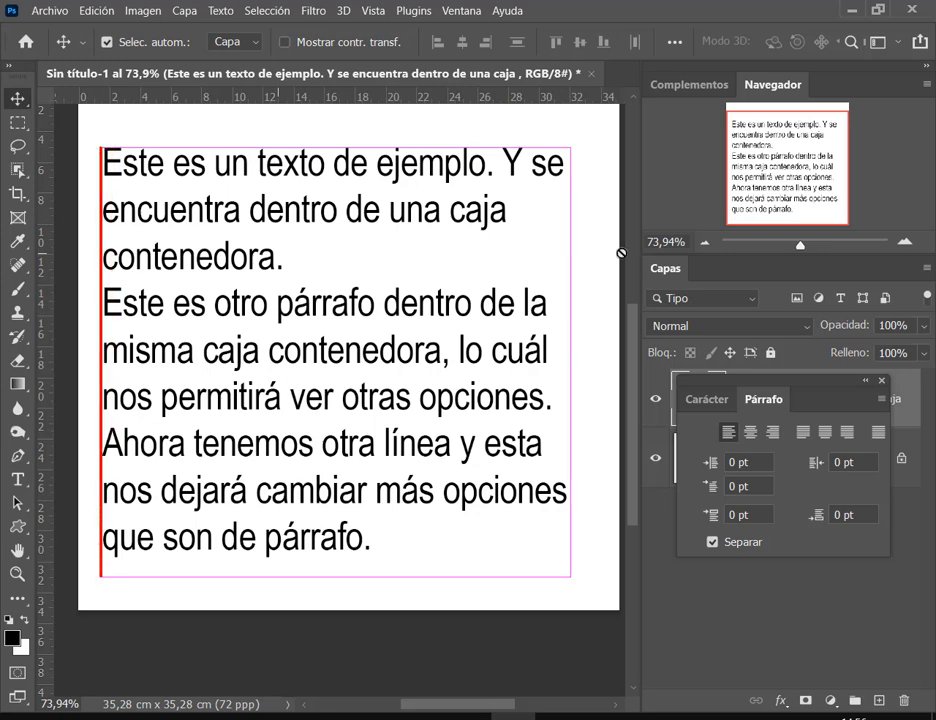
mouse_move(571, 148)
mouse_down()
mouse_move(539, 397)
mouse_move(572, 595)
mouse_move(570, 578)
mouse_up()
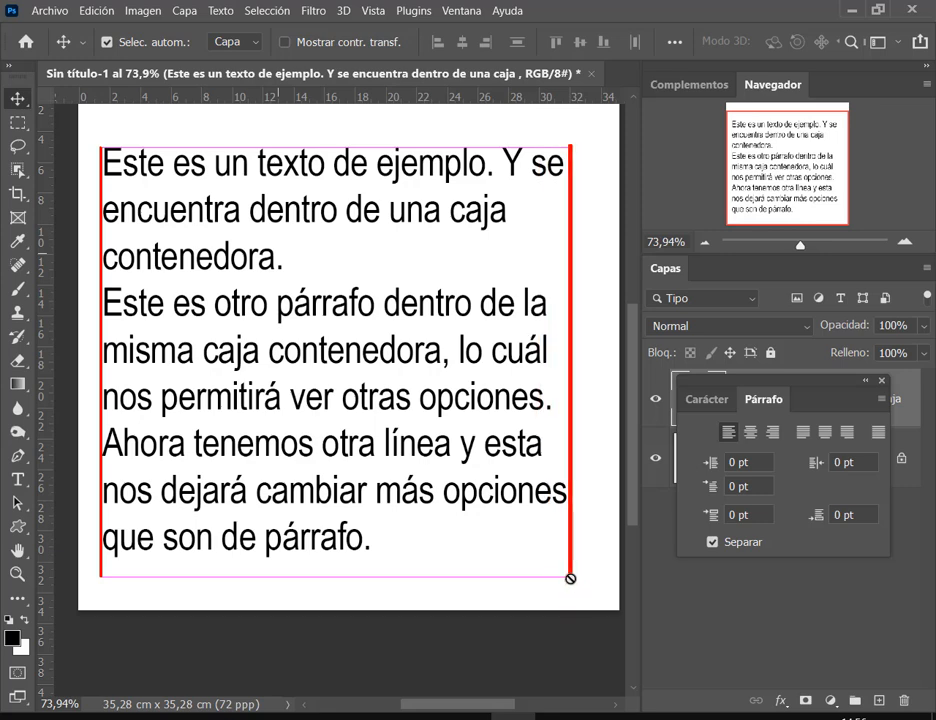
drag(622, 136, 566, 163)
drag(607, 289, 552, 299)
drag(622, 333, 549, 352)
drag(622, 375, 550, 395)
mouse_move(622, 422)
mouse_down()
mouse_move(600, 438)
mouse_move(545, 444)
mouse_up()
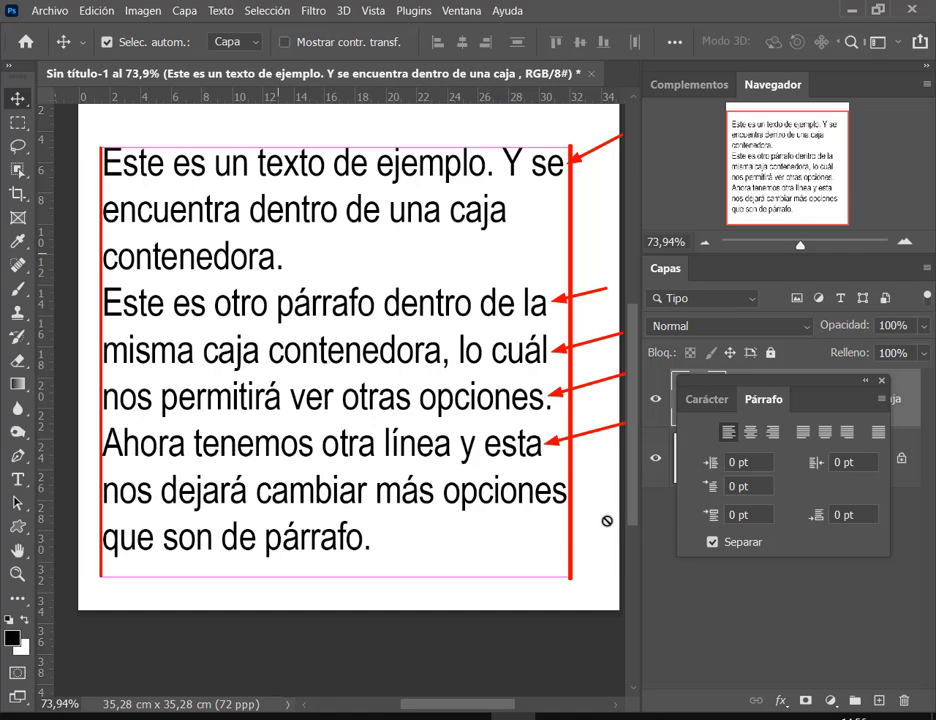
drag(600, 237, 290, 262)
drag(614, 545, 385, 537)
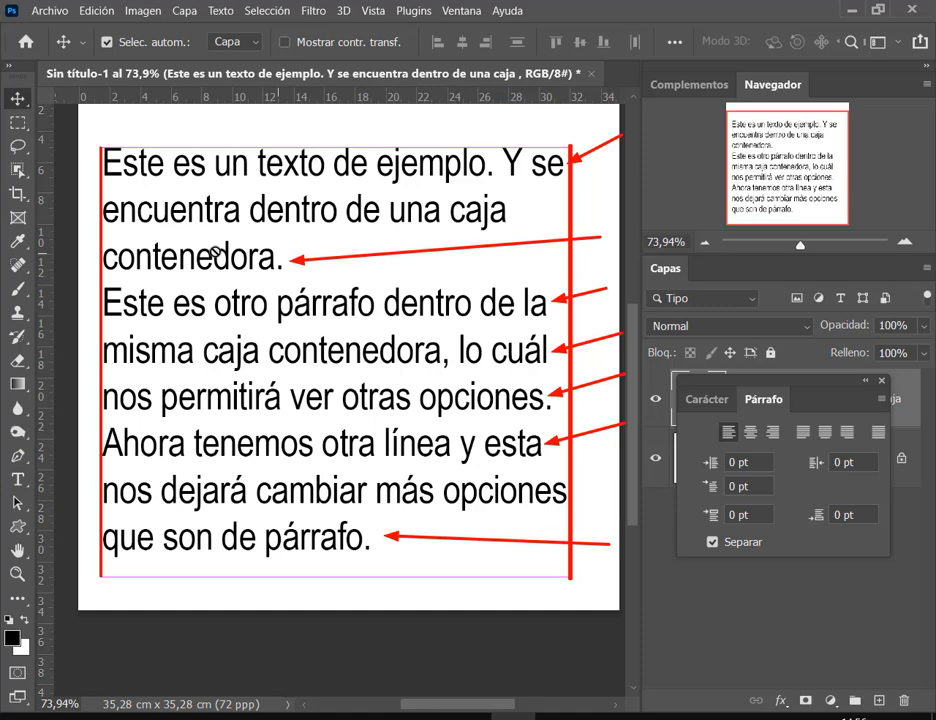
key(Escape)
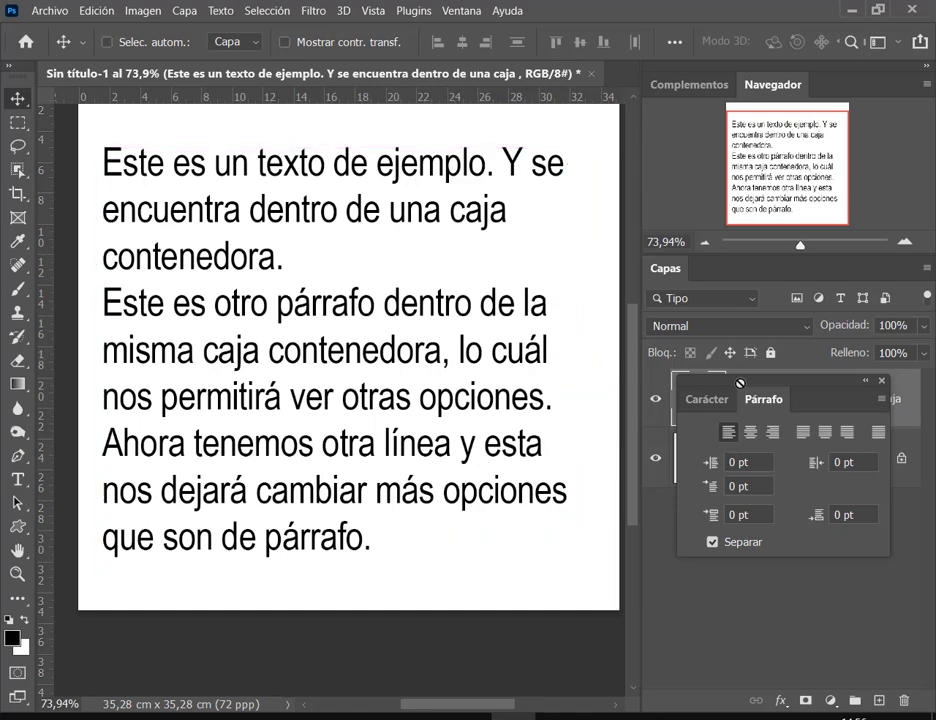
Step: Try center and right alignment on the whole text block, and restore left alignment
click(752, 431)
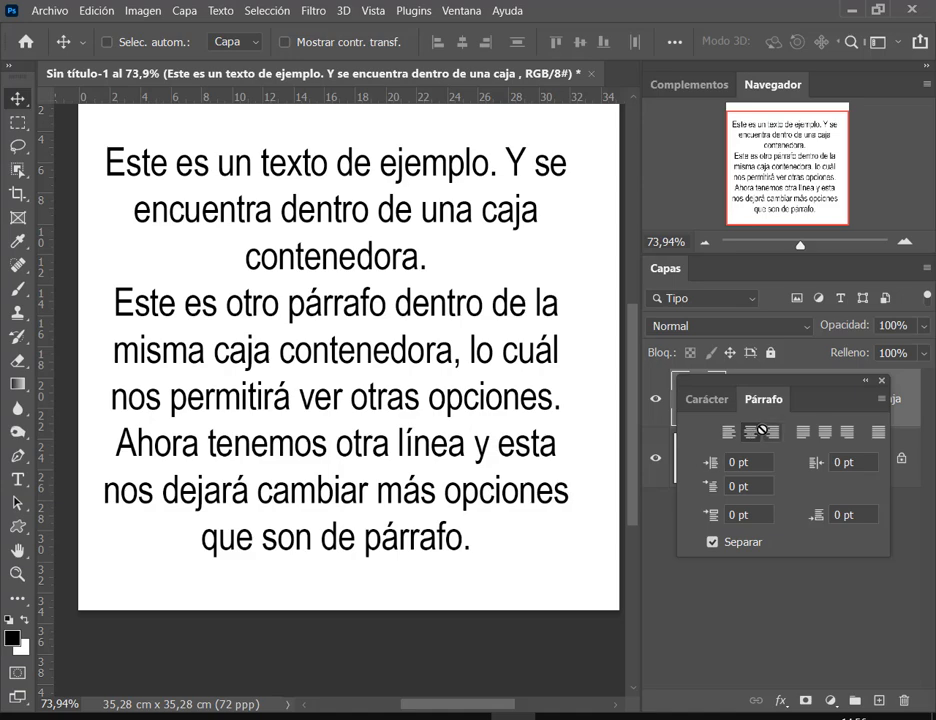
click(771, 432)
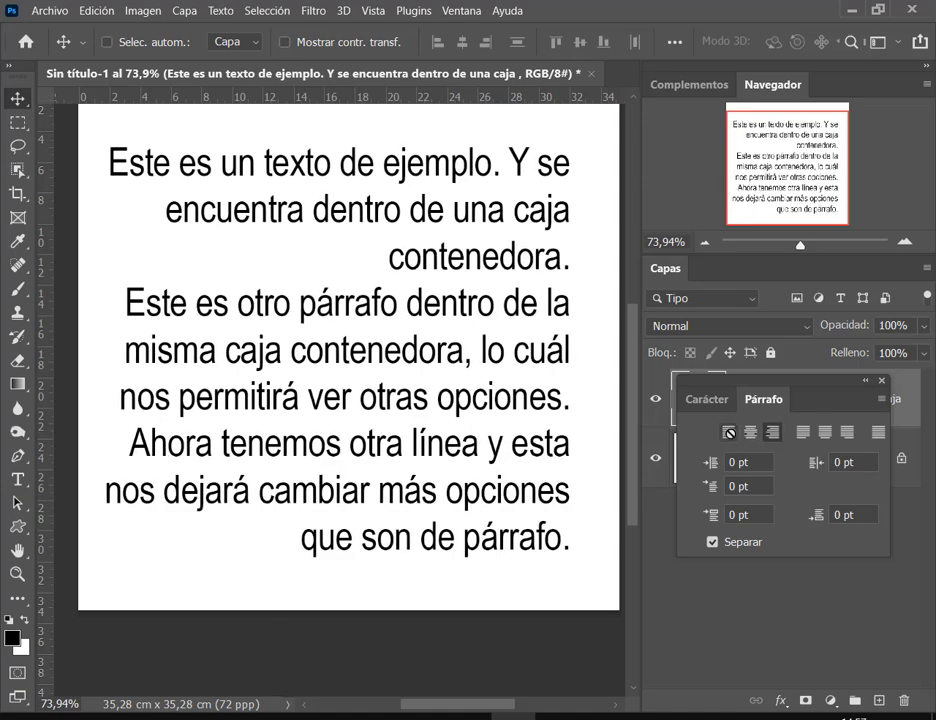
click(729, 432)
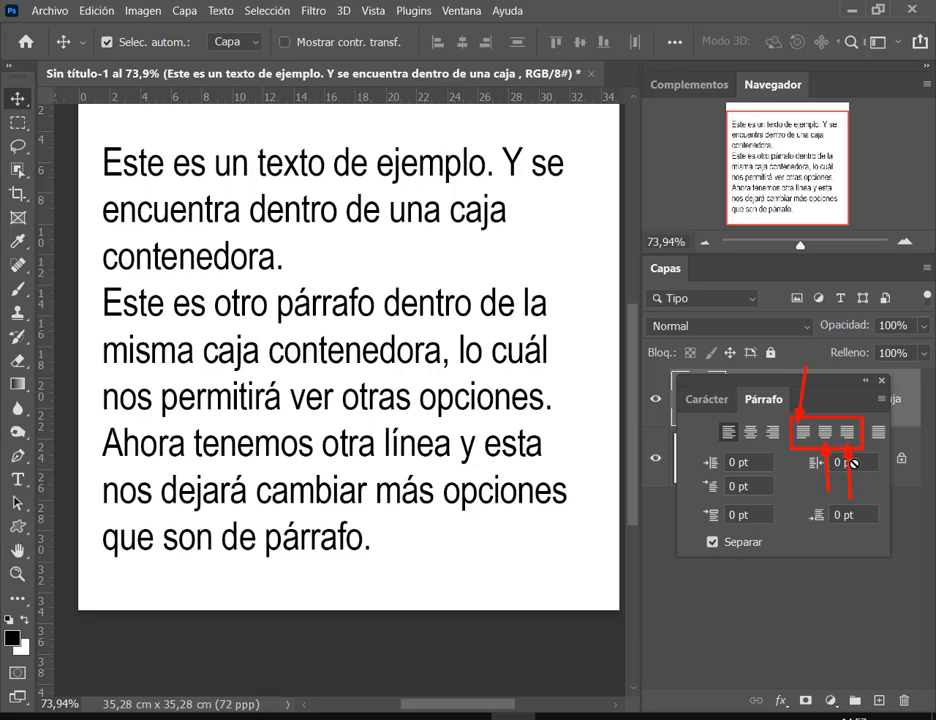
key(ctrl+2)
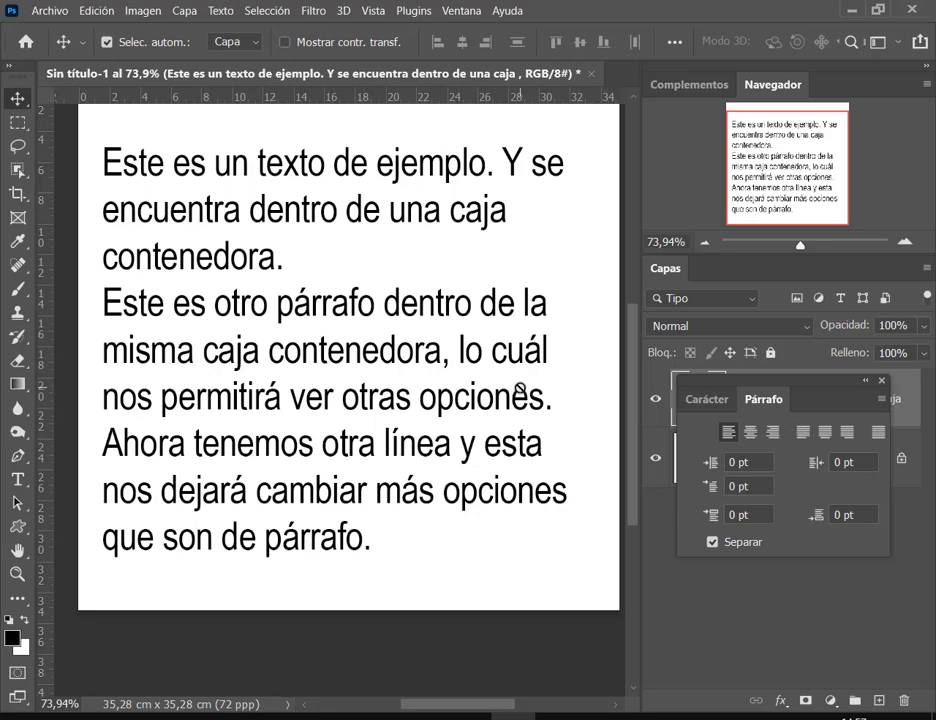
drag(104, 148, 103, 553)
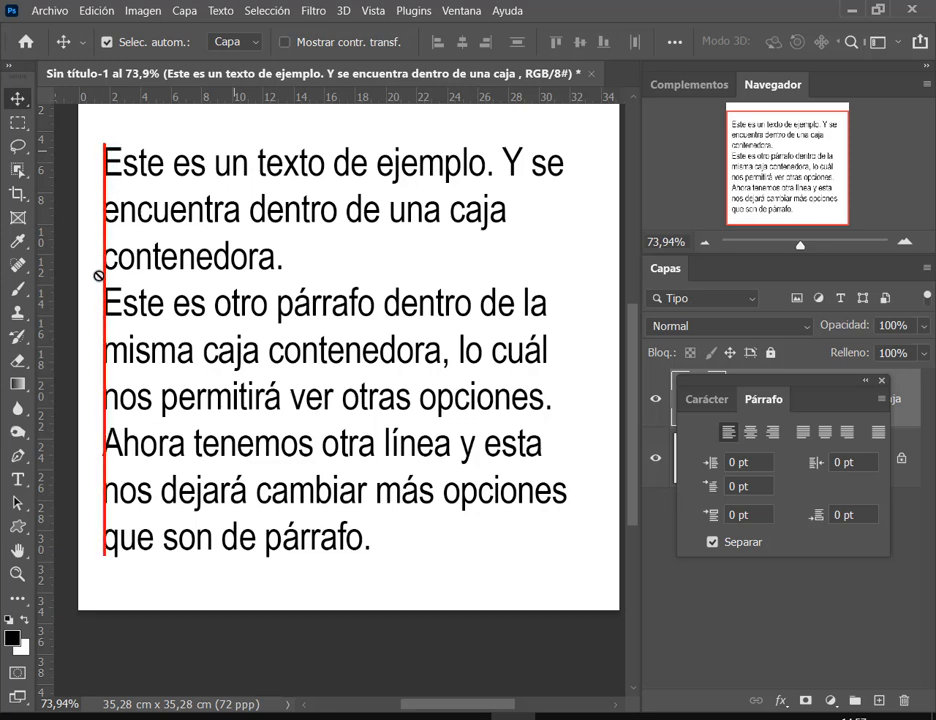
key(Escape)
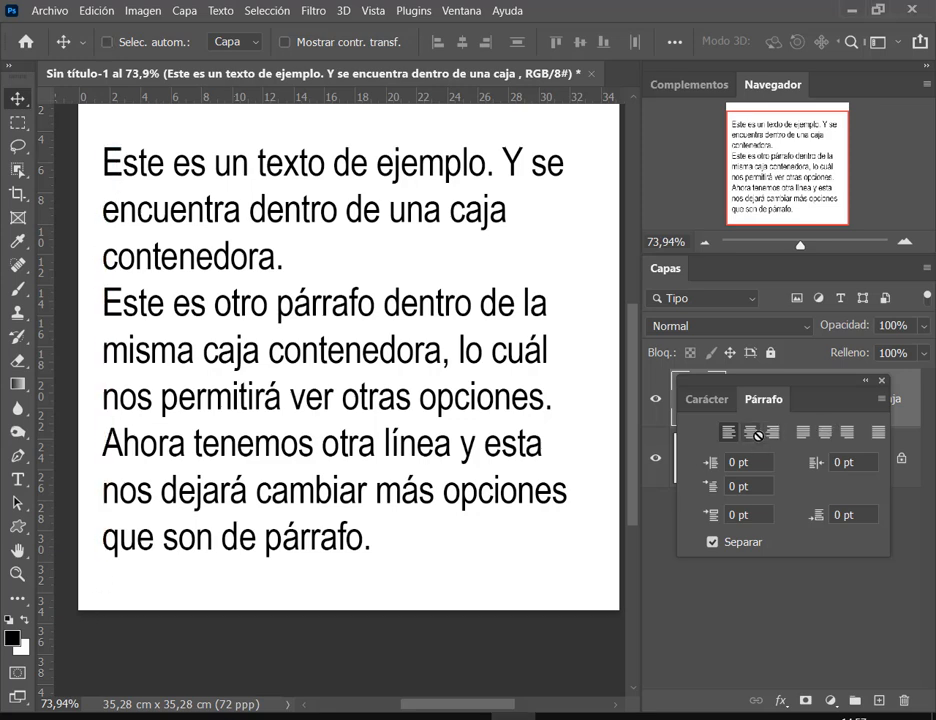
Step: Right-align all paragraphs of the text block against the box's right edge
click(771, 432)
drag(570, 152, 566, 583)
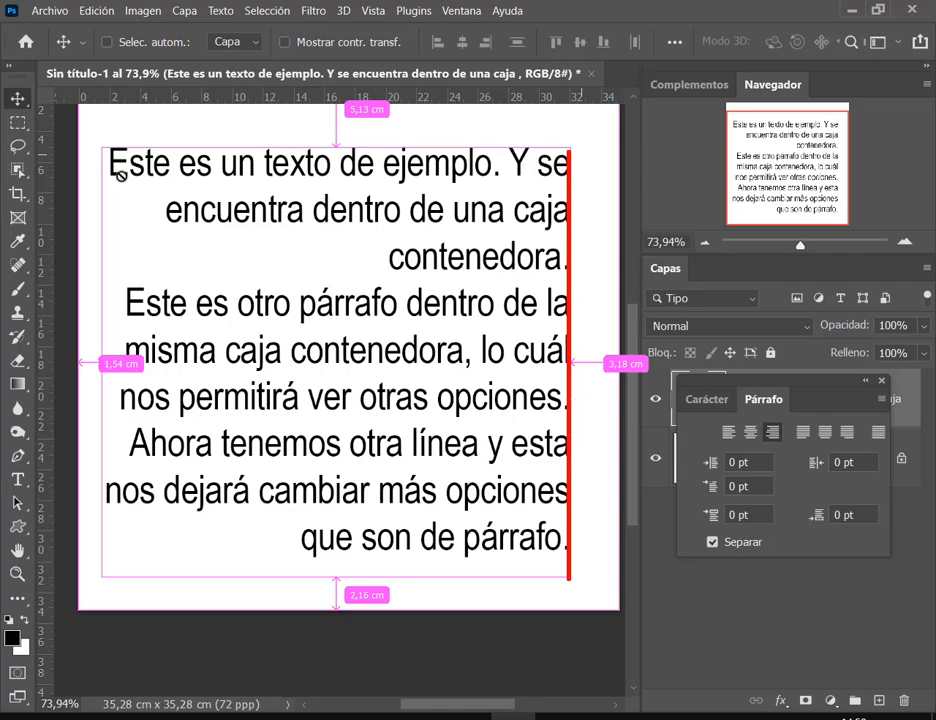
drag(73, 166, 100, 166)
drag(75, 212, 150, 212)
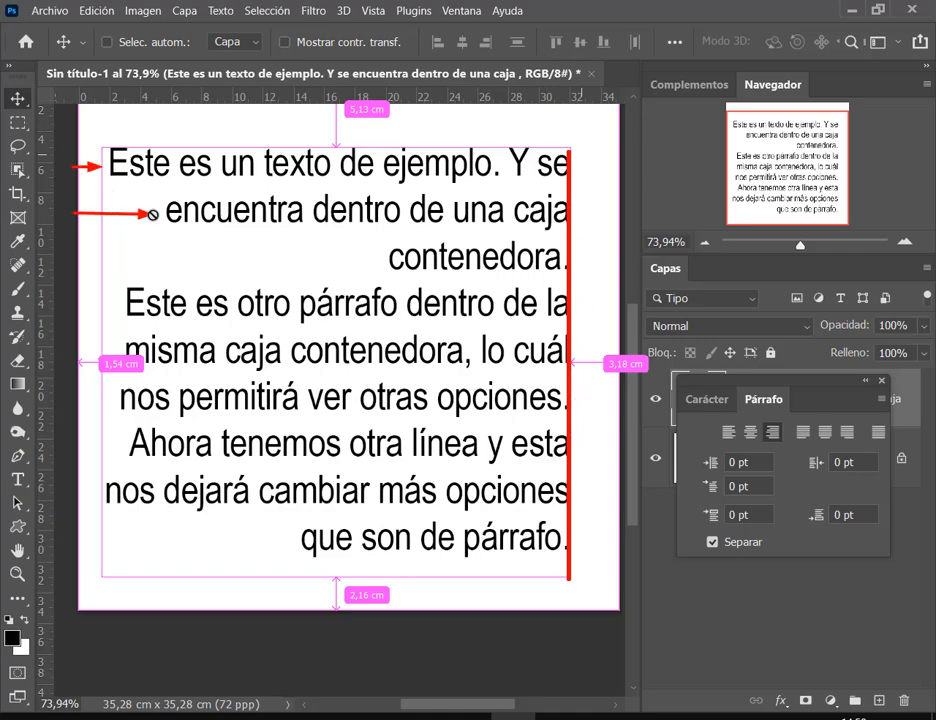
drag(77, 256, 357, 256)
drag(88, 303, 121, 303)
drag(88, 347, 113, 347)
drag(80, 398, 106, 399)
drag(82, 441, 111, 441)
drag(86, 540, 302, 540)
key(Escape)
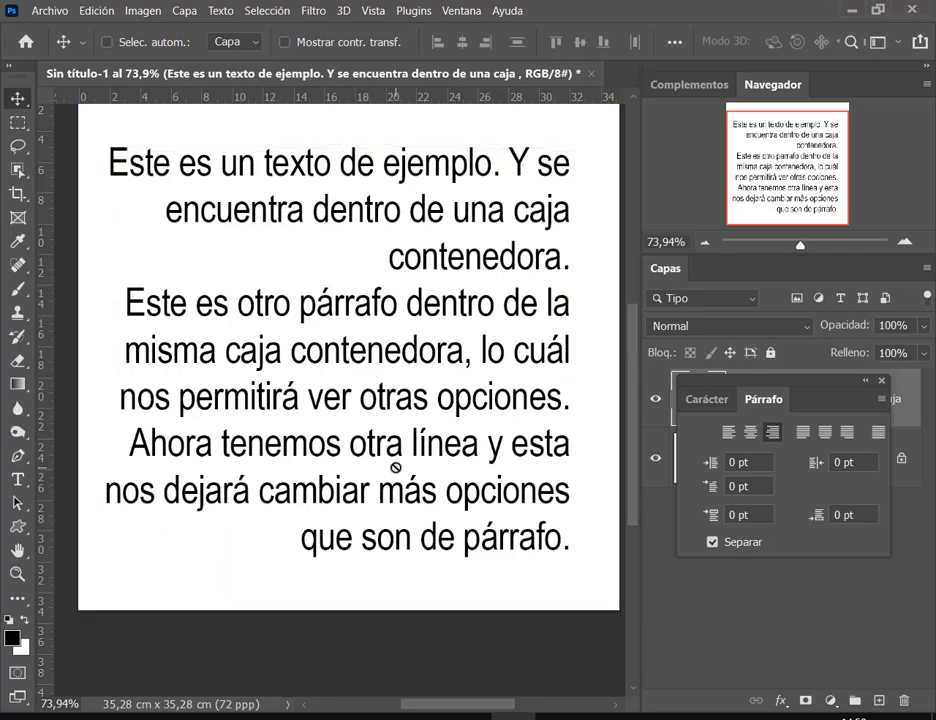
Step: Center the text block, then justify it with the last line of each paragraph aligned left
click(750, 433)
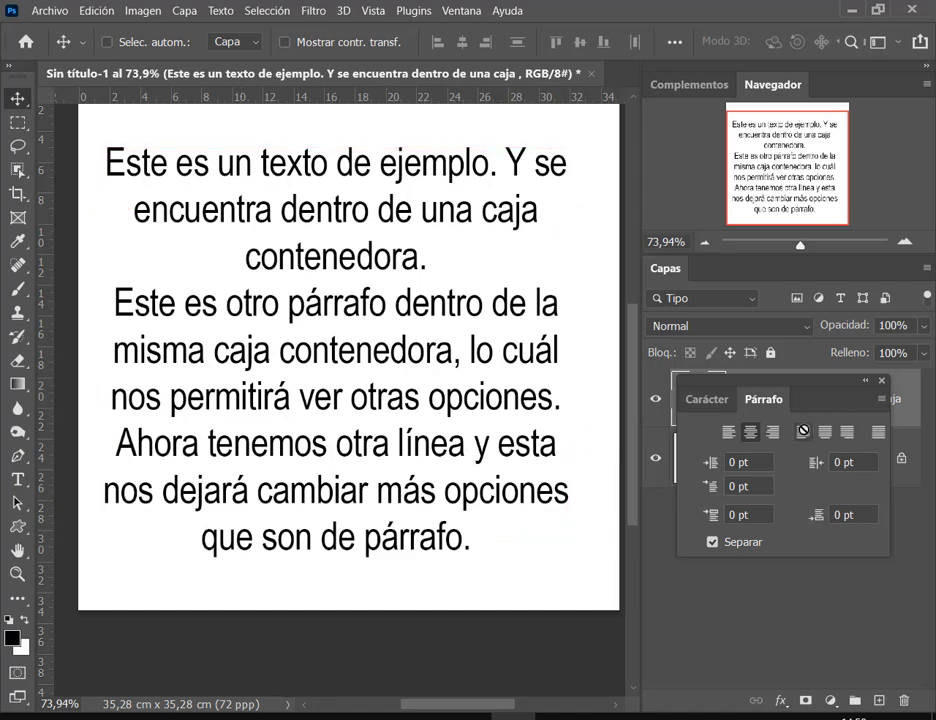
click(803, 432)
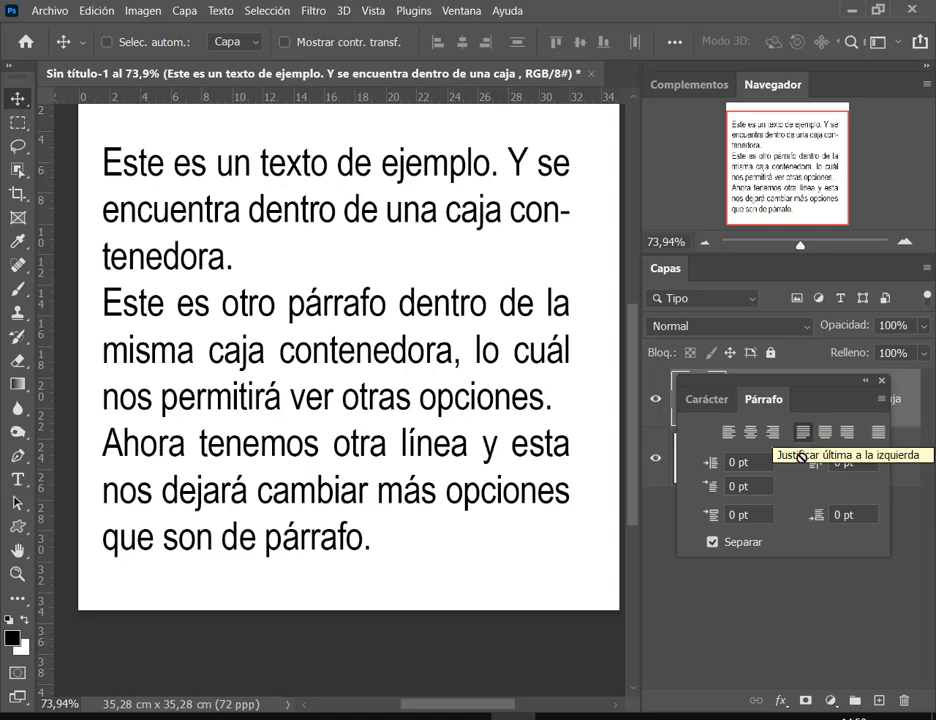
key(ctrl)
drag(103, 145, 572, 563)
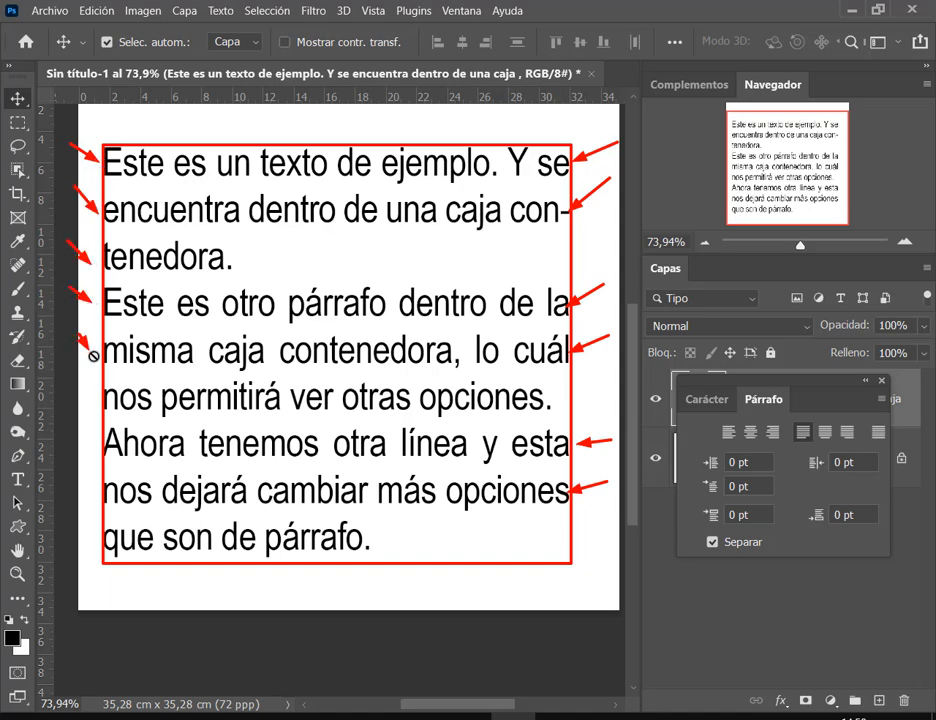
Step: Return the whole text block to plain left alignment for comparison with the justified version
click(730, 433)
mouse_move(544, 540)
mouse_down()
mouse_move(579, 560)
mouse_move(565, 553)
mouse_up()
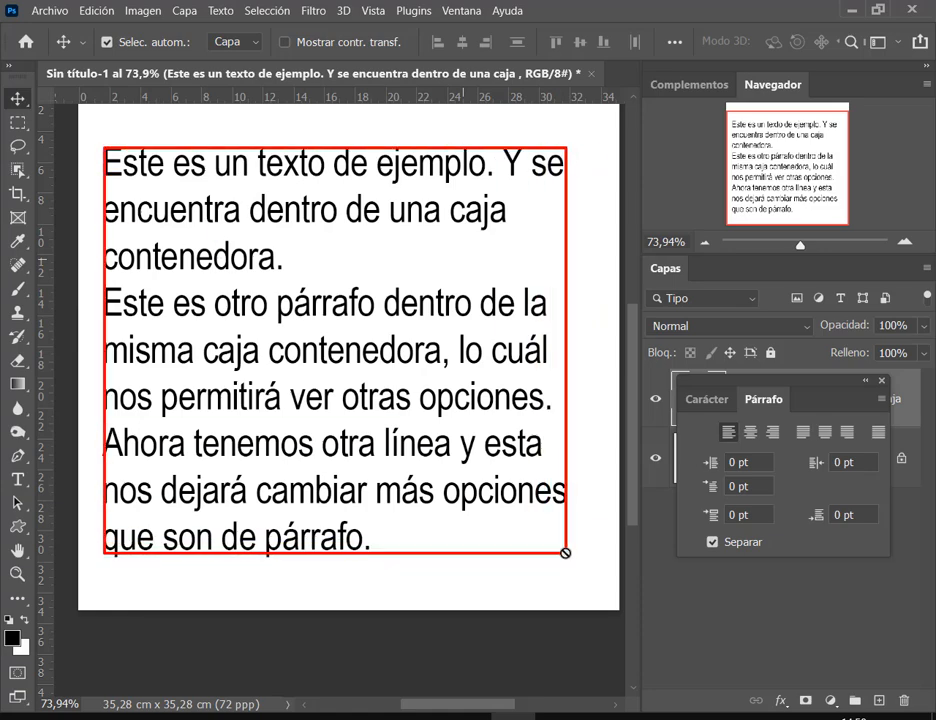
drag(600, 150, 568, 162)
drag(615, 492, 575, 497)
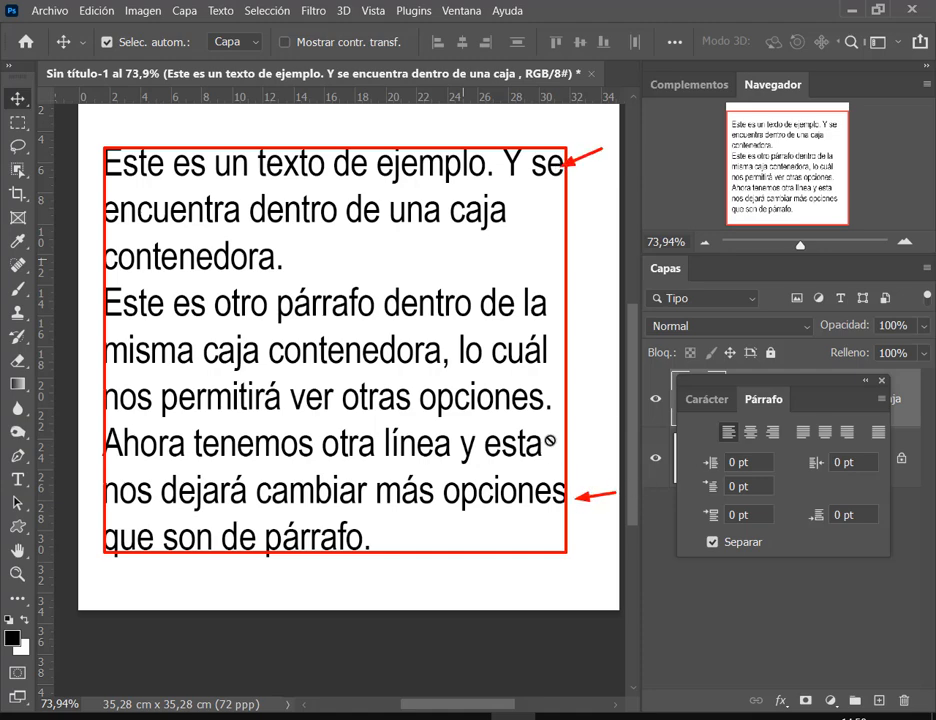
drag(597, 408, 550, 437)
drag(598, 368, 552, 395)
drag(587, 322, 564, 338)
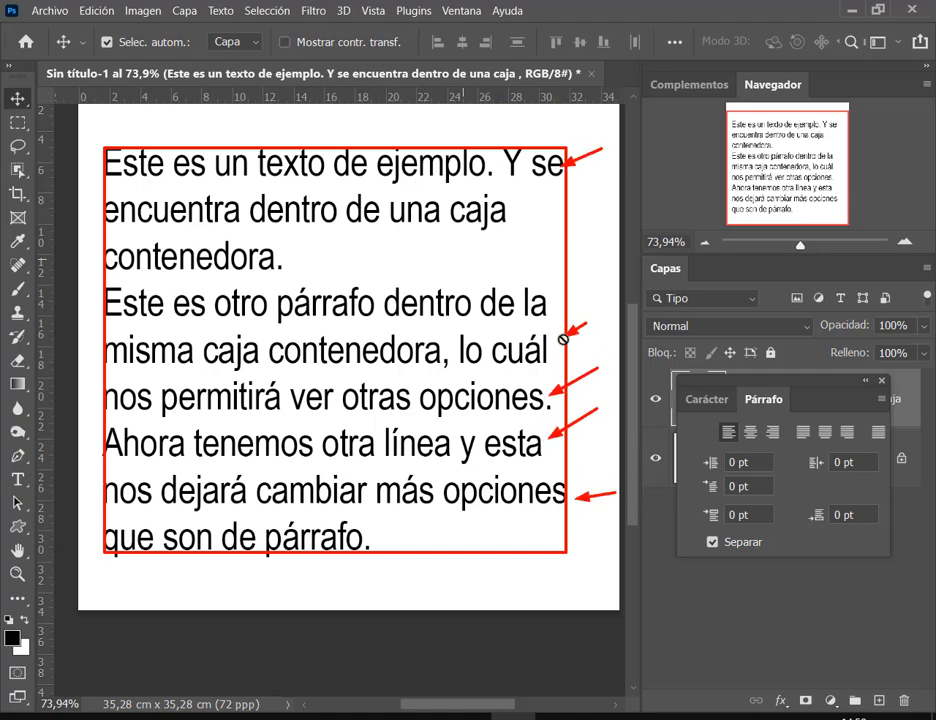
Step: Justify the whole text block with the last line of each paragraph aligned left
drag(588, 272, 558, 297)
key(ctrl+shift+d)
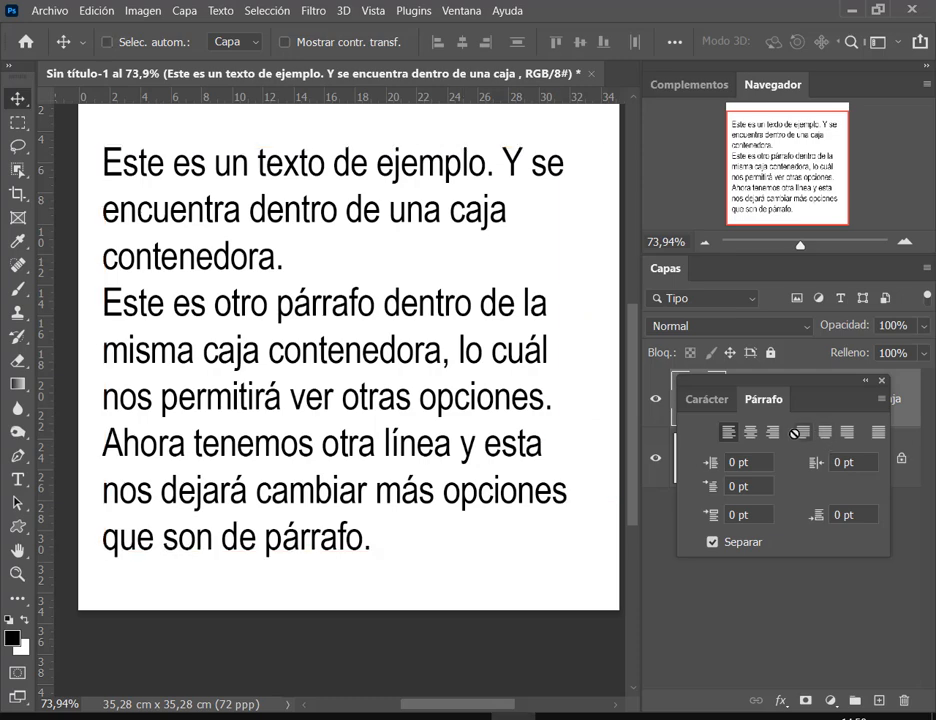
click(800, 431)
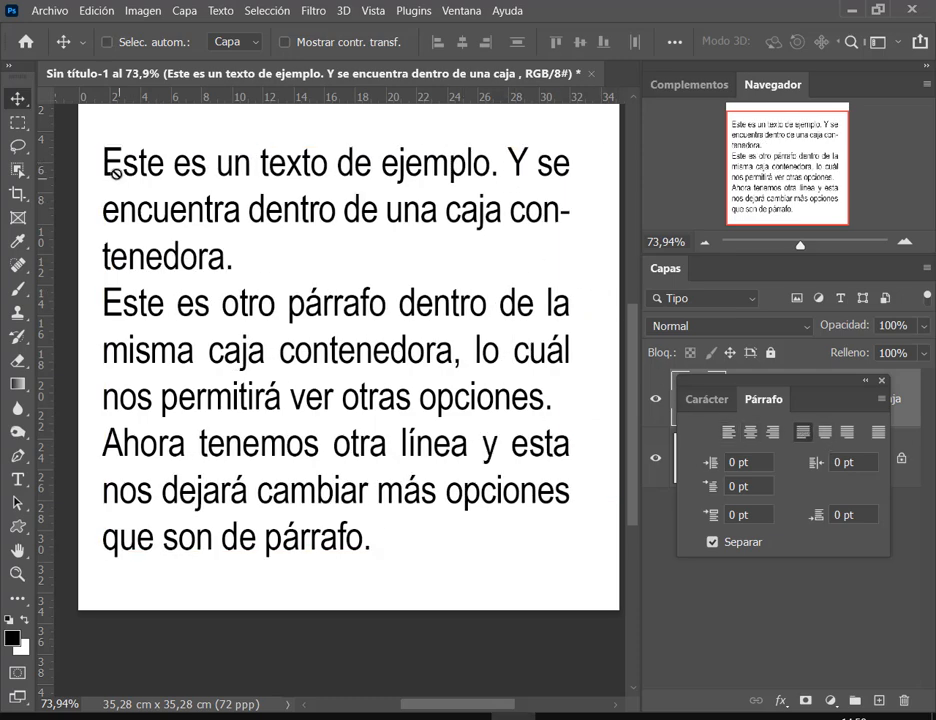
mouse_move(101, 142)
mouse_down()
mouse_move(516, 505)
mouse_move(571, 568)
mouse_up()
Step: Justify the whole text block with the last line of each paragraph centered
click(824, 432)
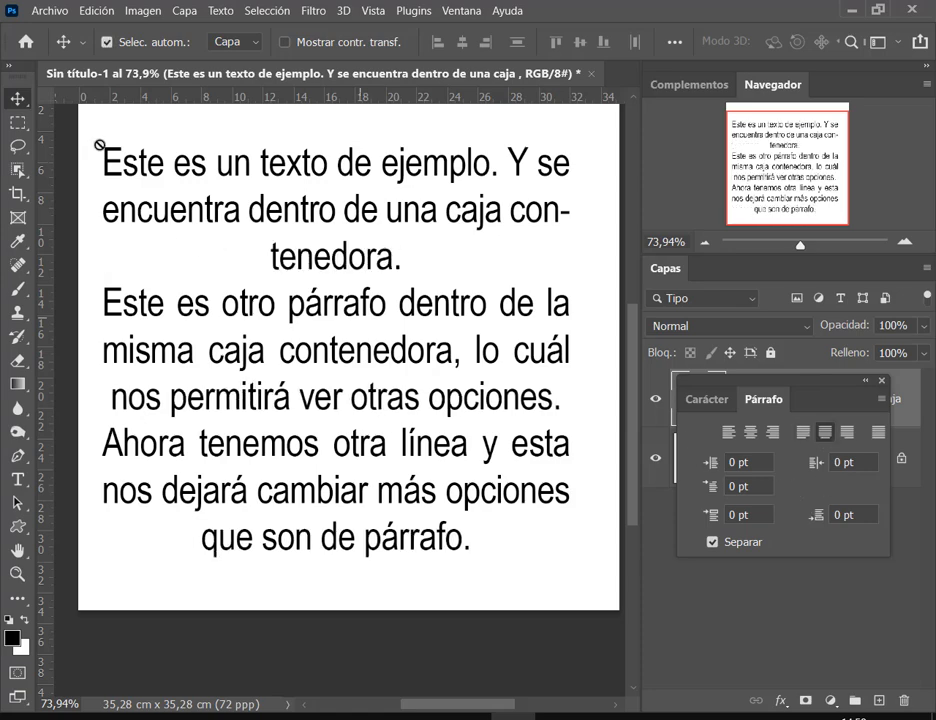
drag(101, 145, 569, 557)
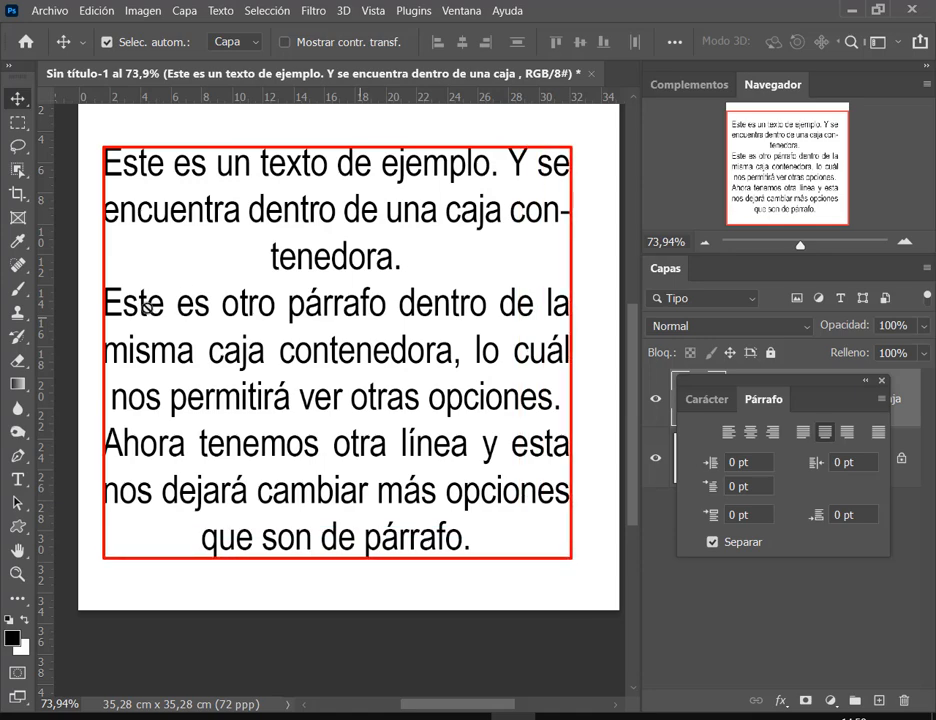
drag(89, 258, 250, 261)
drag(583, 244, 401, 257)
drag(84, 540, 195, 541)
drag(598, 545, 463, 545)
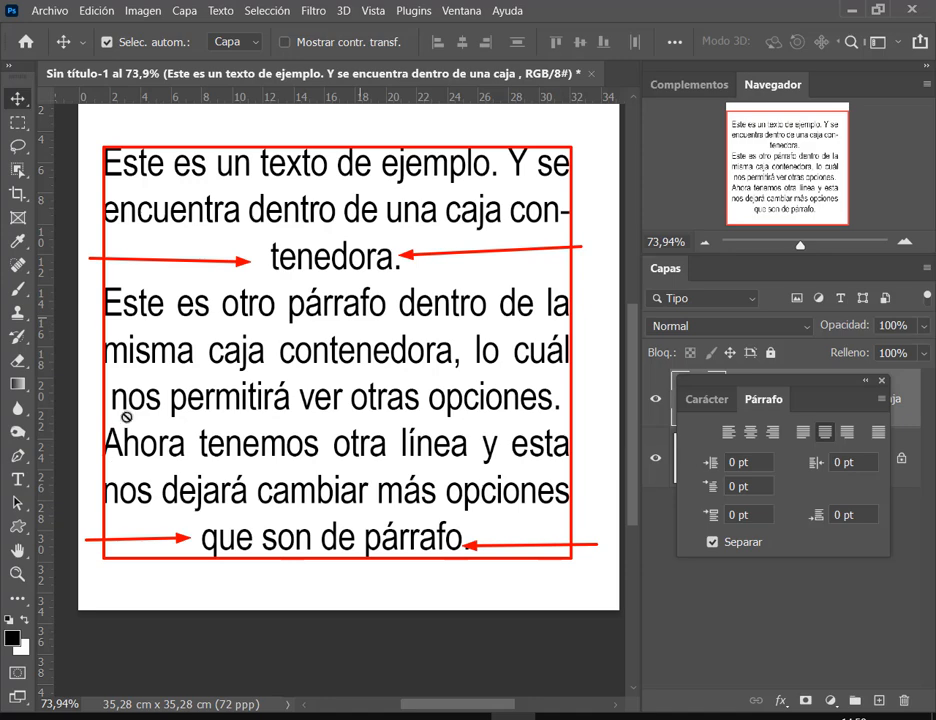
key(Escape)
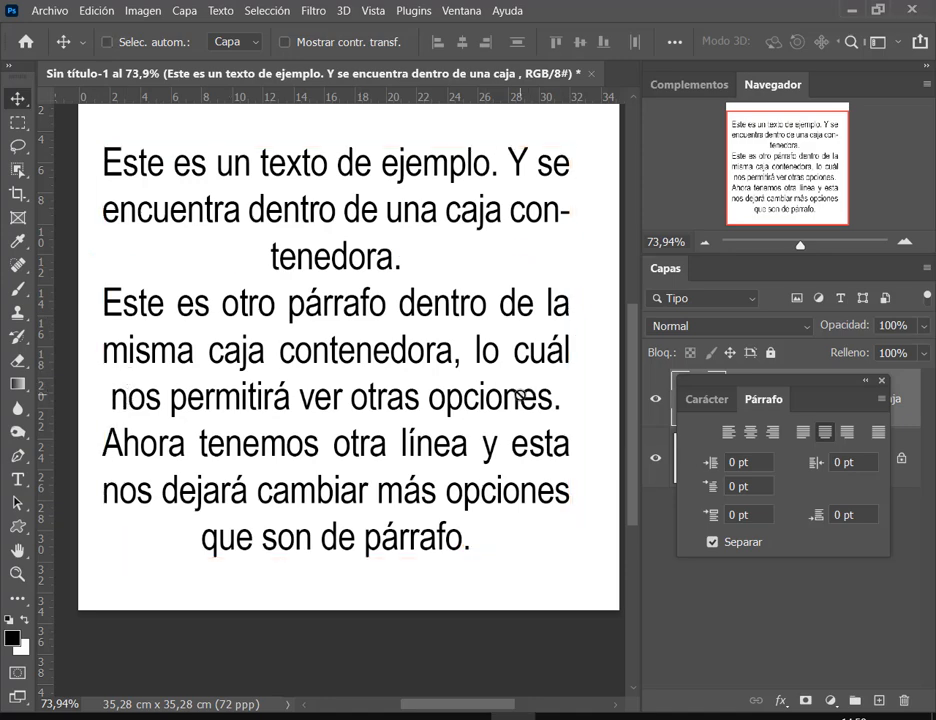
Step: Try justifying the text block with each paragraph's last line aligned right, and switch back to left-aligned last lines
click(848, 432)
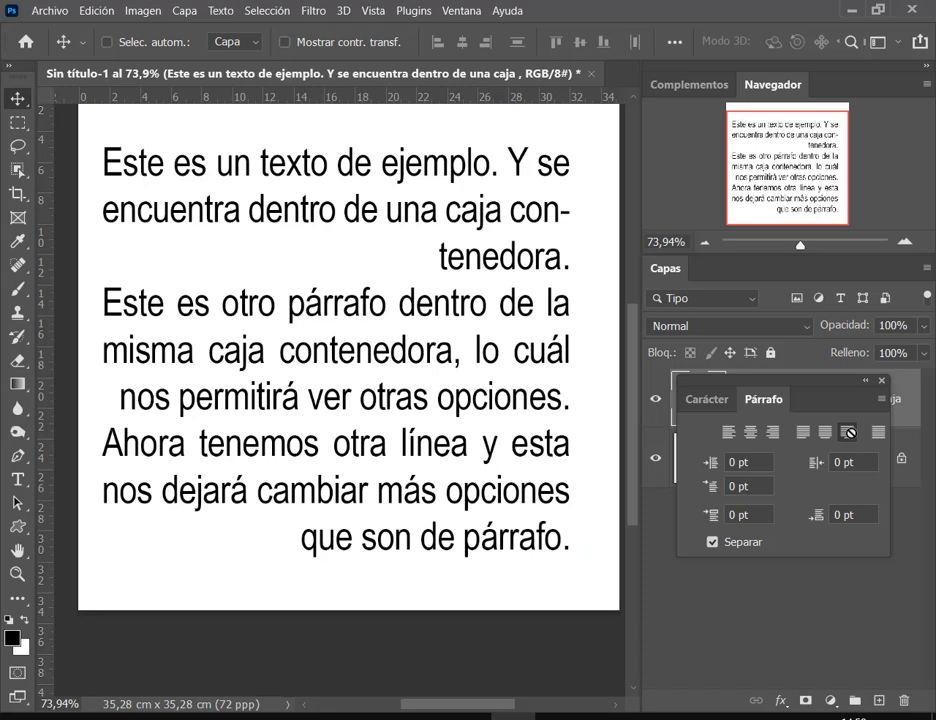
click(802, 433)
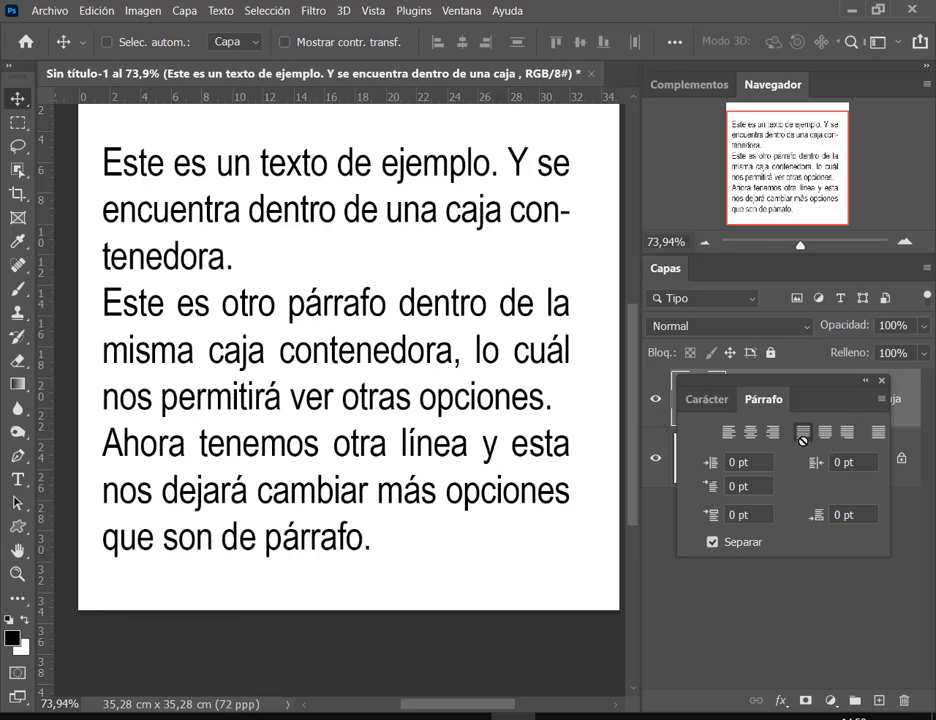
key(ctrl)
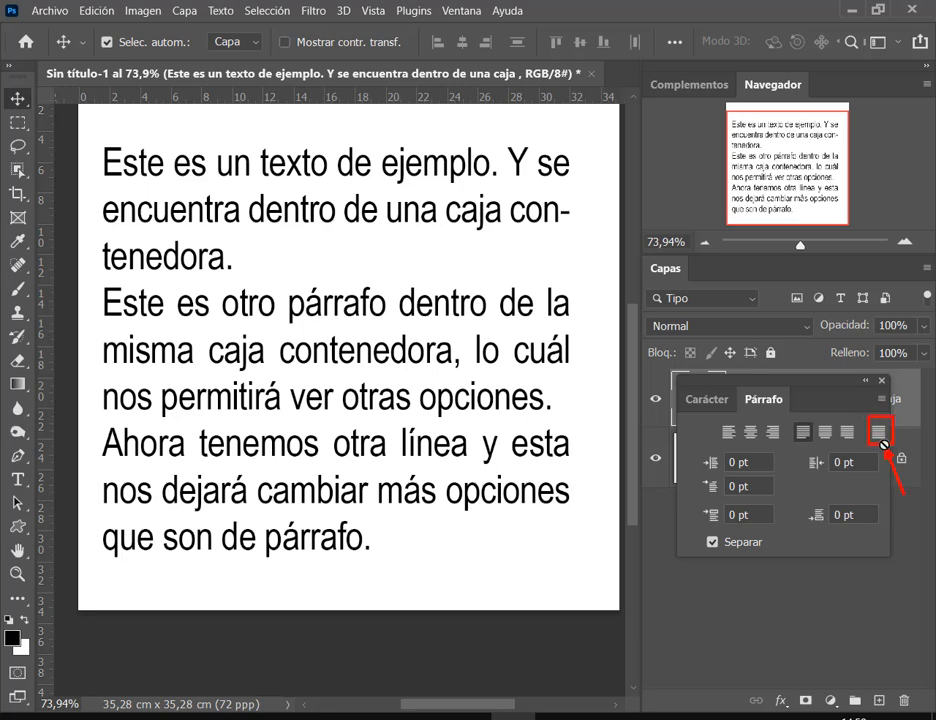
Step: Fully justify every line of the text block, including the last line of each paragraph
click(879, 432)
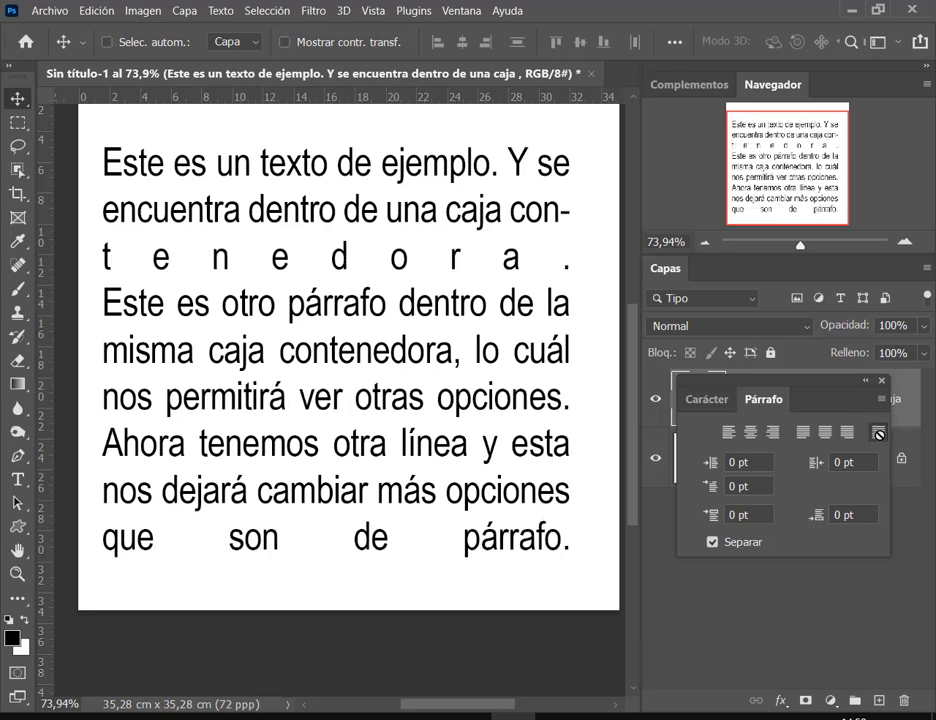
drag(100, 236, 567, 280)
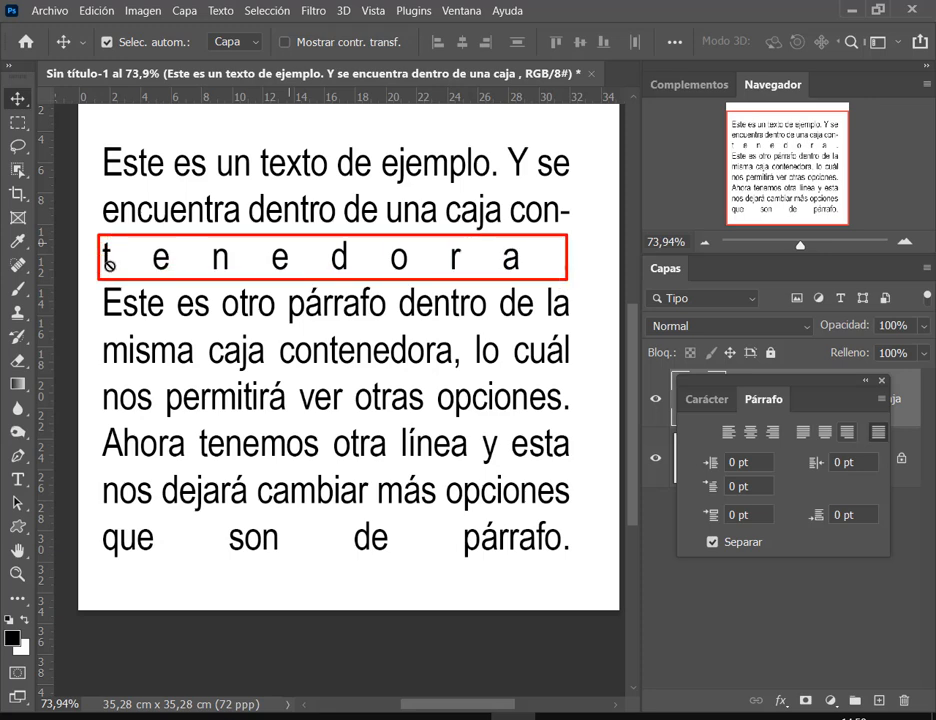
drag(100, 519, 573, 570)
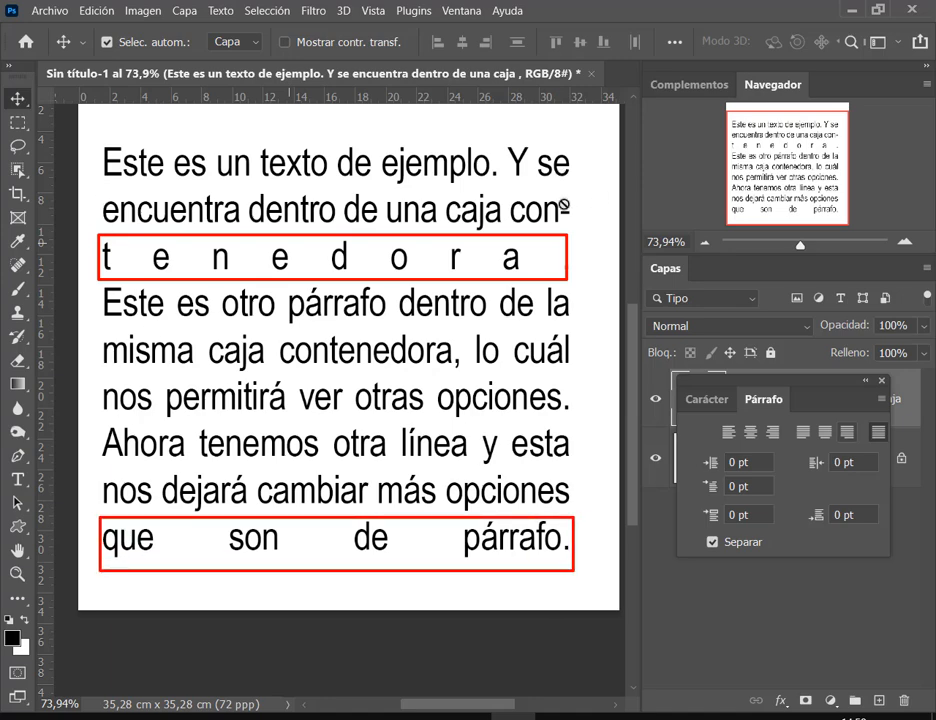
key(Escape)
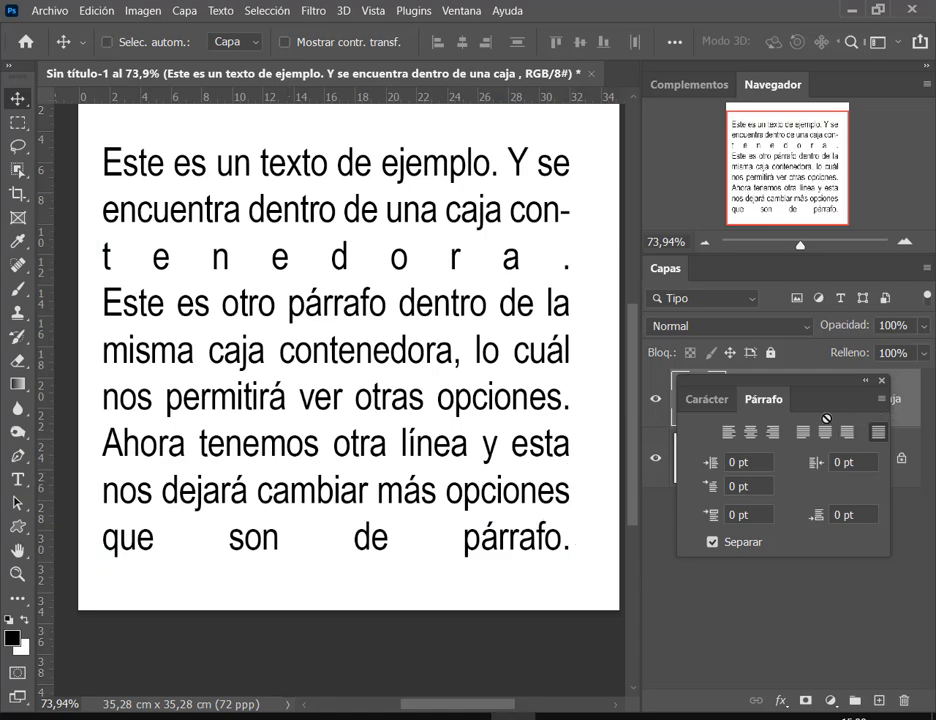
drag(864, 420, 889, 443)
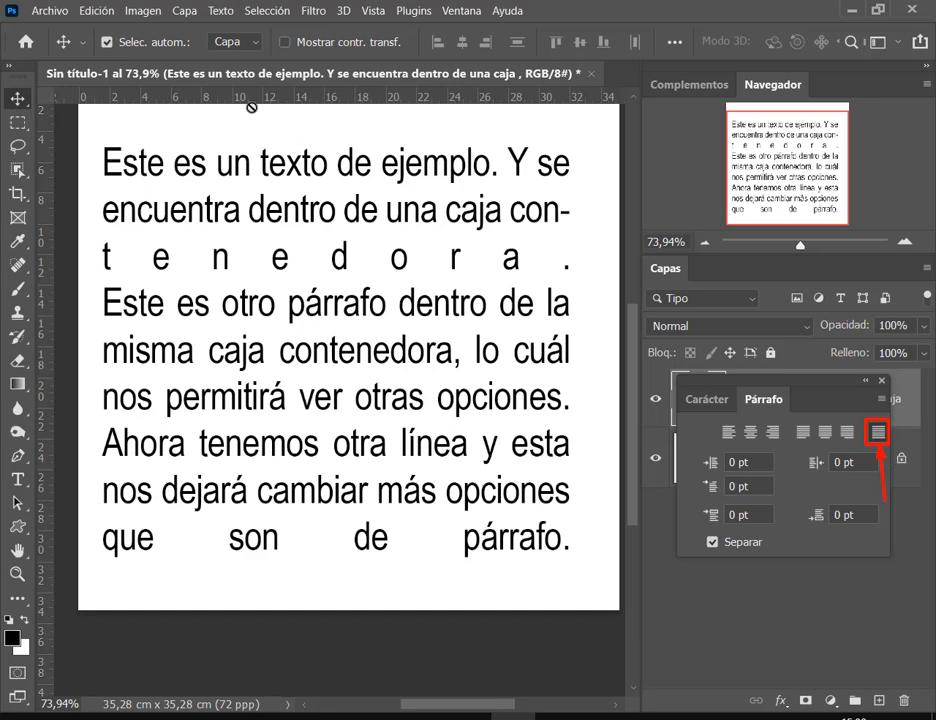
key(Escape)
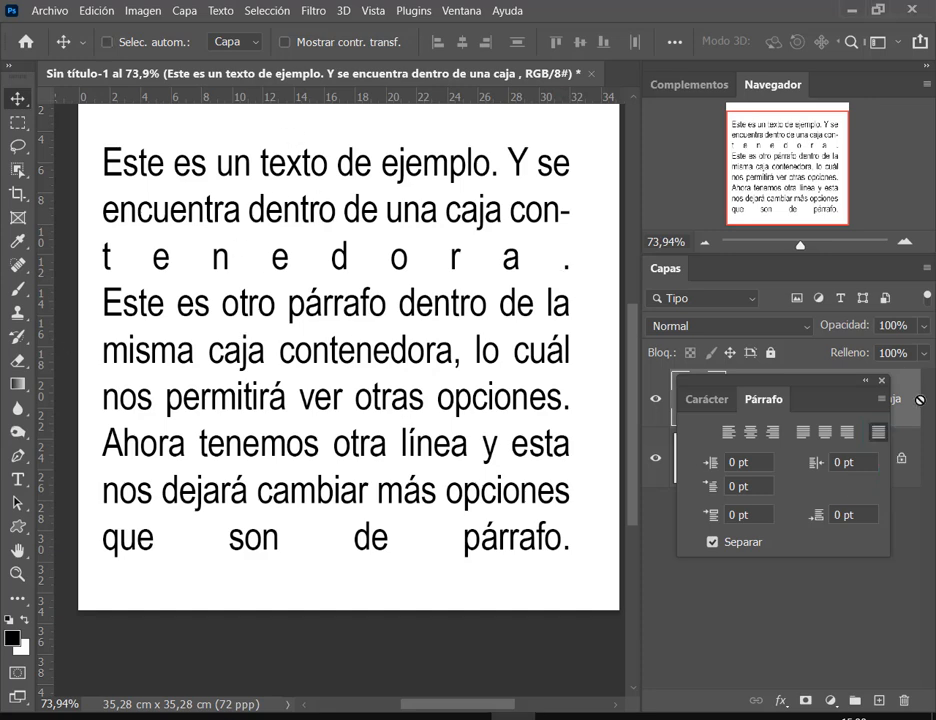
drag(863, 412, 887, 450)
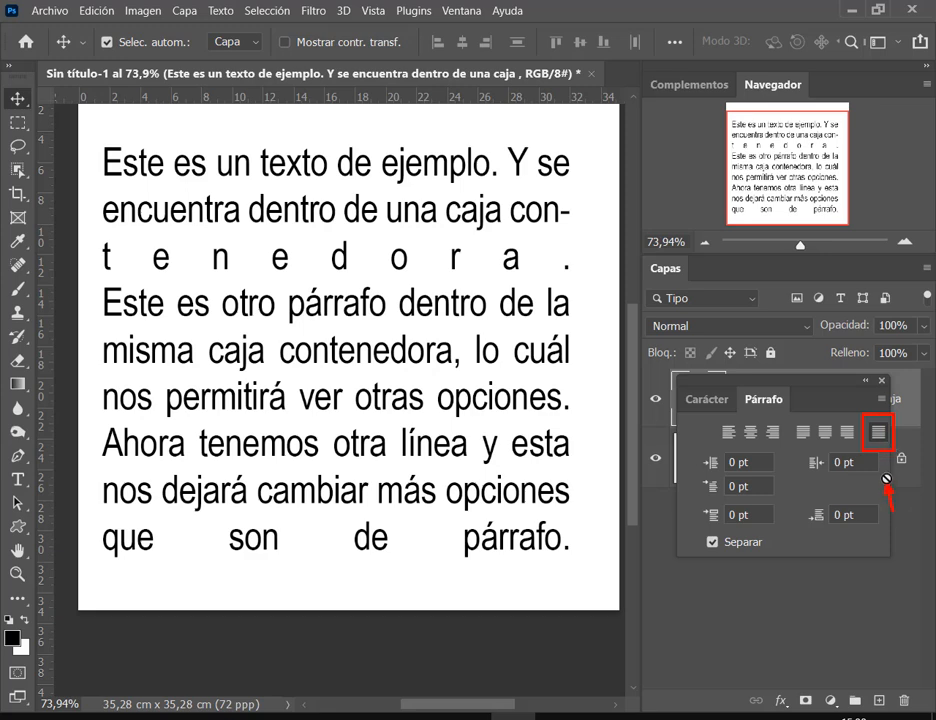
key(Escape)
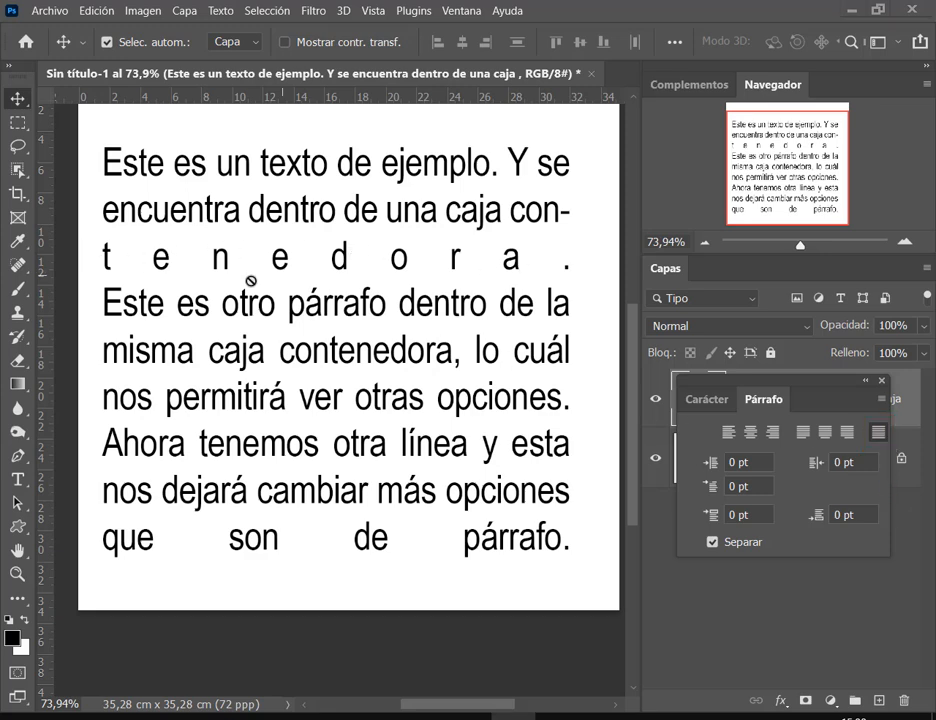
Step: Left-align the text block, then justify it with left-aligned last lines
click(728, 432)
click(803, 432)
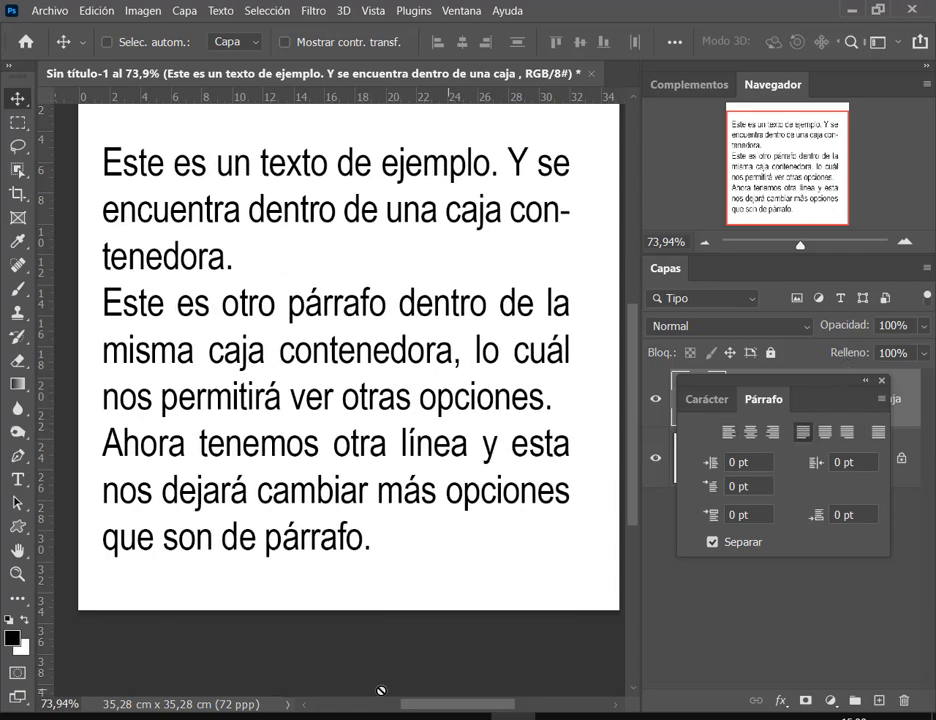
Step: Switch to the Google Meet call to check its chat messages, and return to Photoshop
click(184, 679)
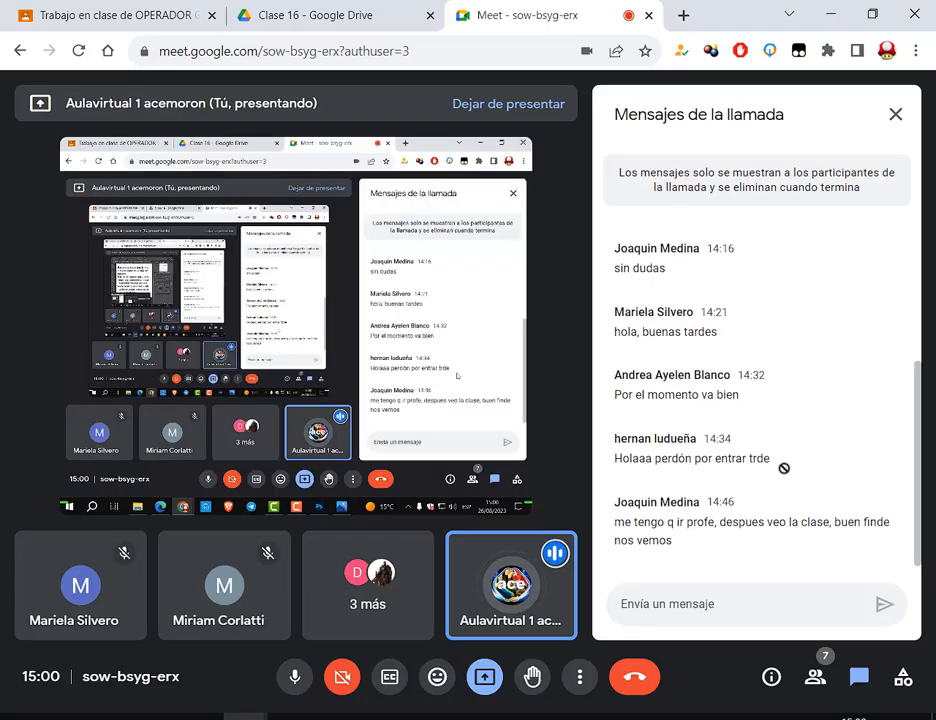
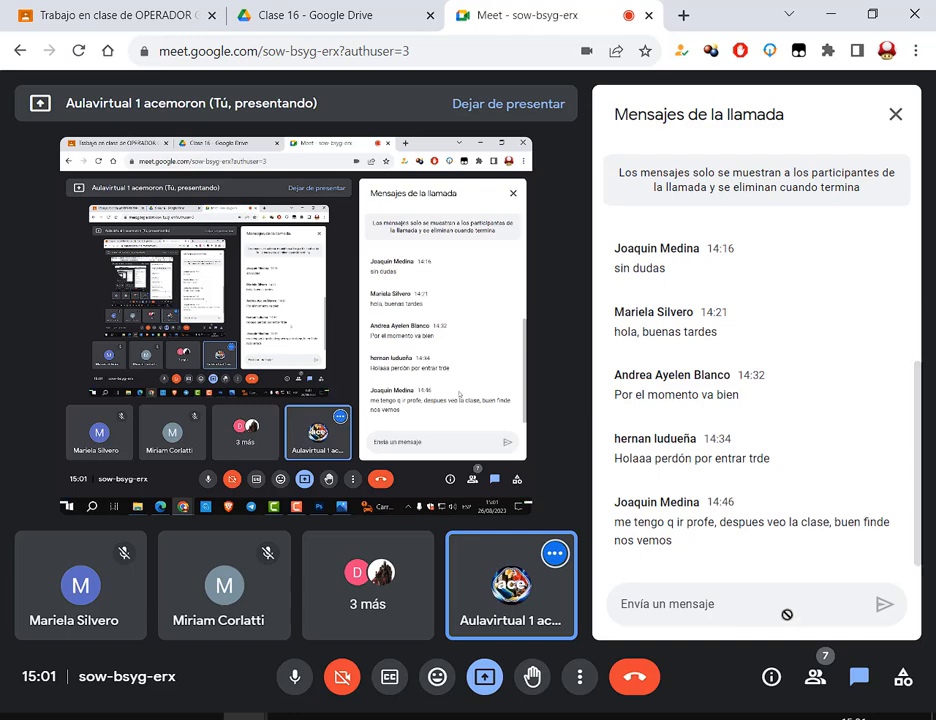
key(alt+Tab)
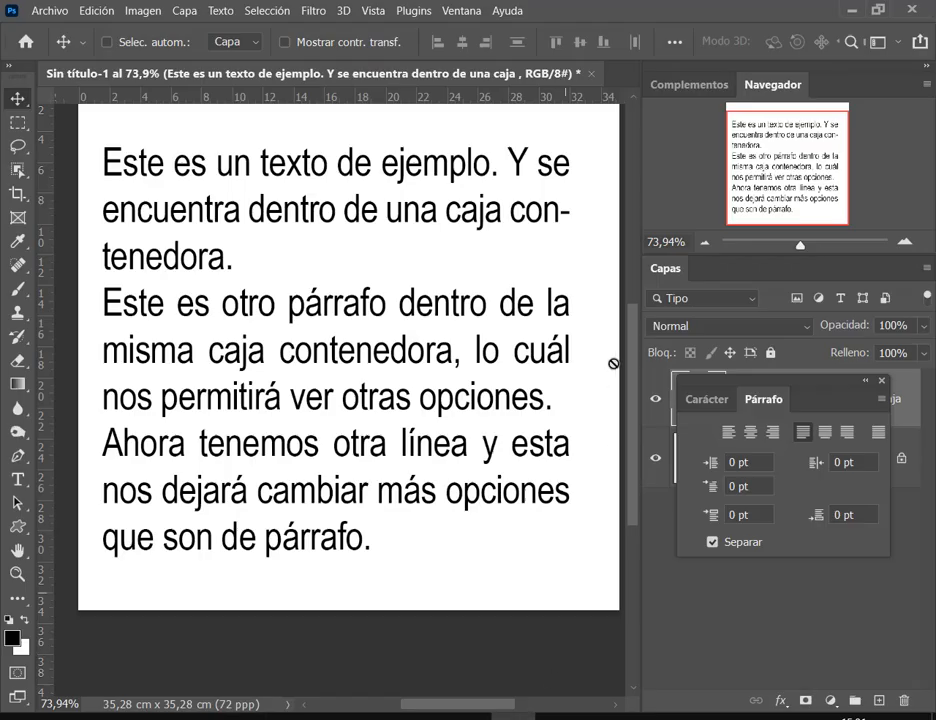
Step: Examine the paragraph alignment and justification options, and the left, right and first-line indent and paragraph spacing settings
drag(815, 380, 793, 384)
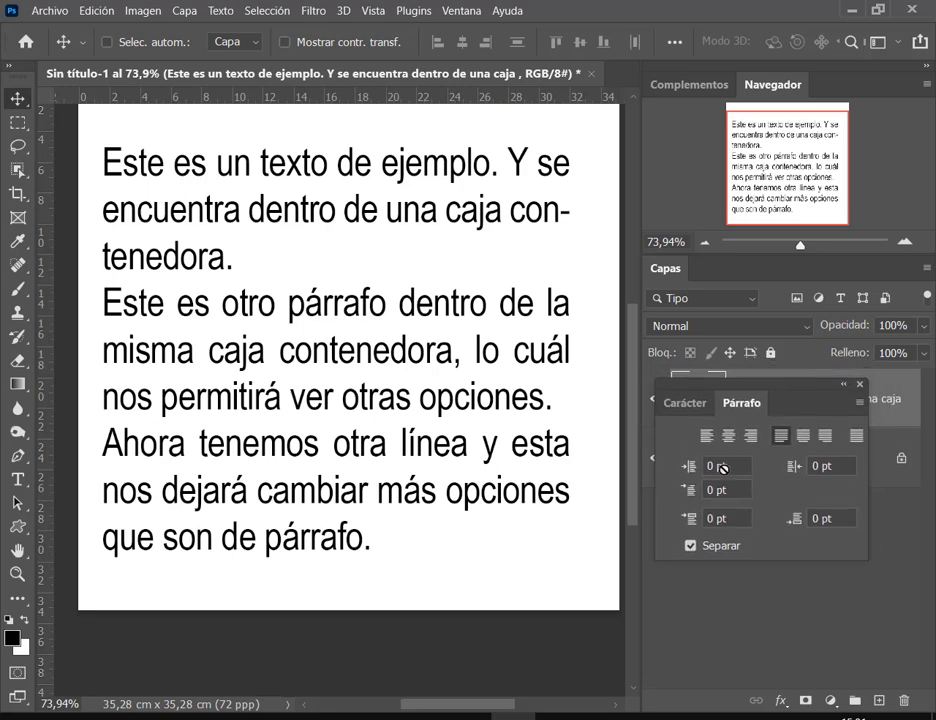
drag(671, 448, 864, 539)
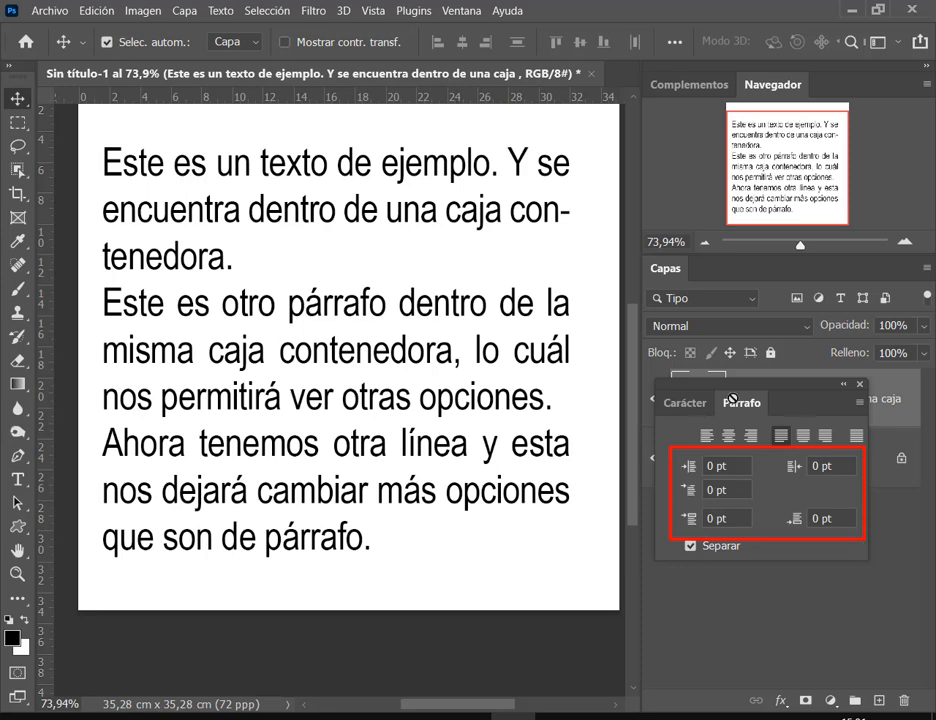
key(Escape)
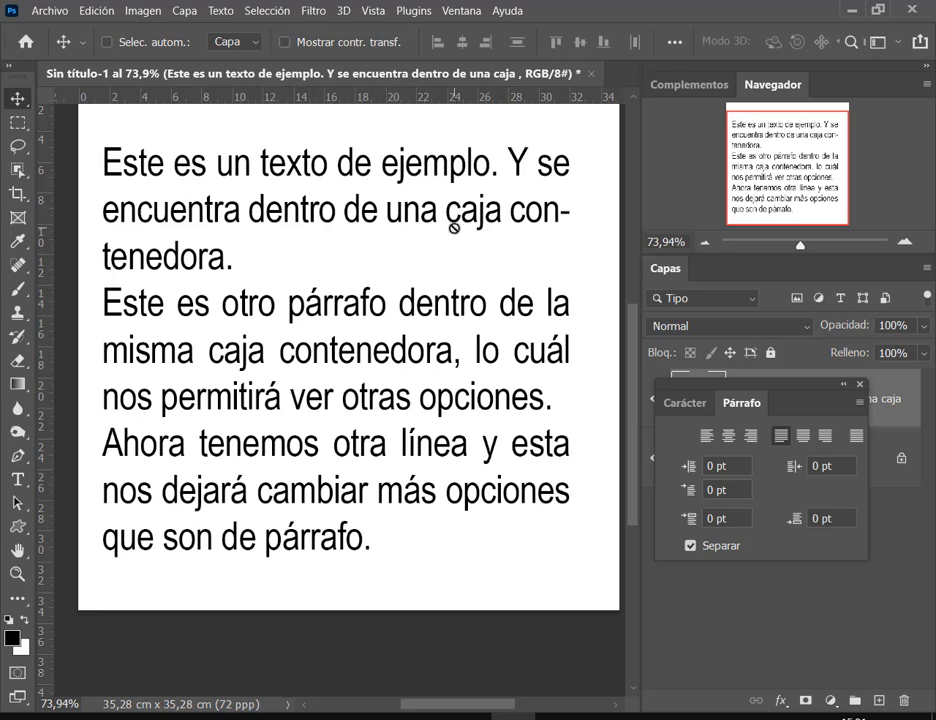
key(ctrl+2)
mouse_move(694, 424)
mouse_down()
mouse_move(892, 450)
mouse_move(877, 452)
mouse_up()
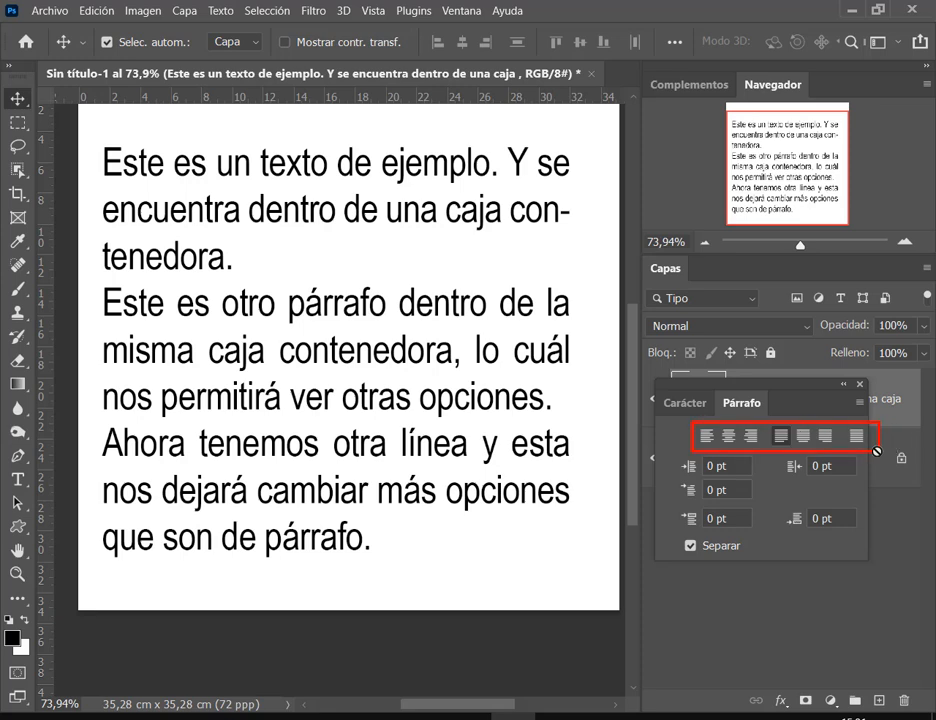
key(e)
mouse_move(768, 416)
mouse_down()
mouse_move(865, 470)
mouse_move(868, 456)
mouse_up()
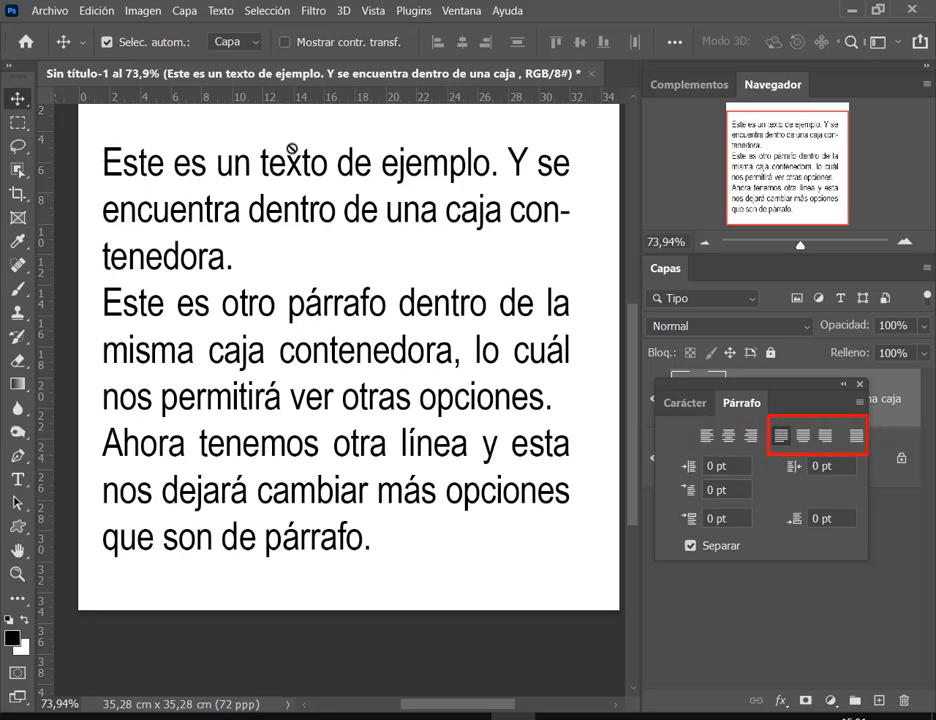
key(e)
mouse_move(98, 136)
mouse_down()
mouse_move(547, 515)
mouse_move(612, 590)
mouse_up()
key(e)
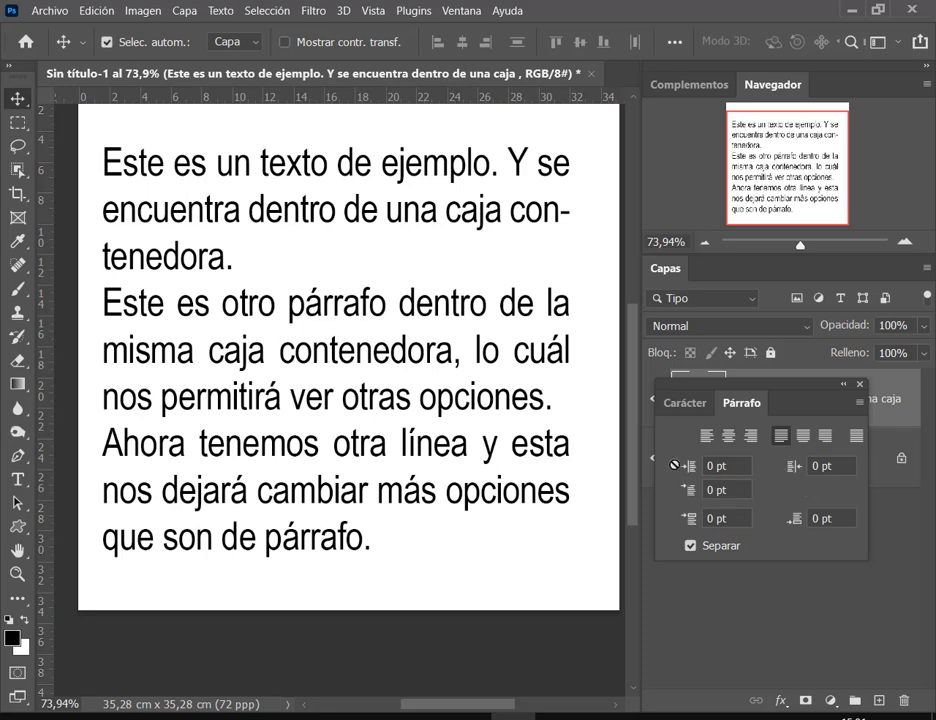
mouse_move(872, 513)
mouse_down()
mouse_move(847, 524)
mouse_move(864, 502)
mouse_move(856, 505)
mouse_up()
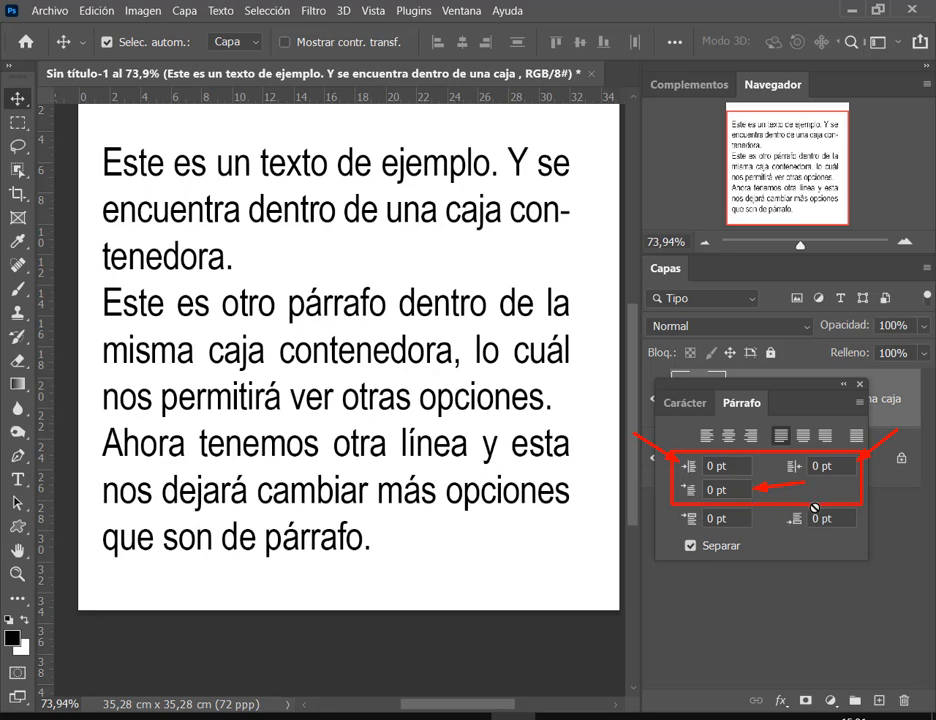
key(Escape)
key(ctrl+2)
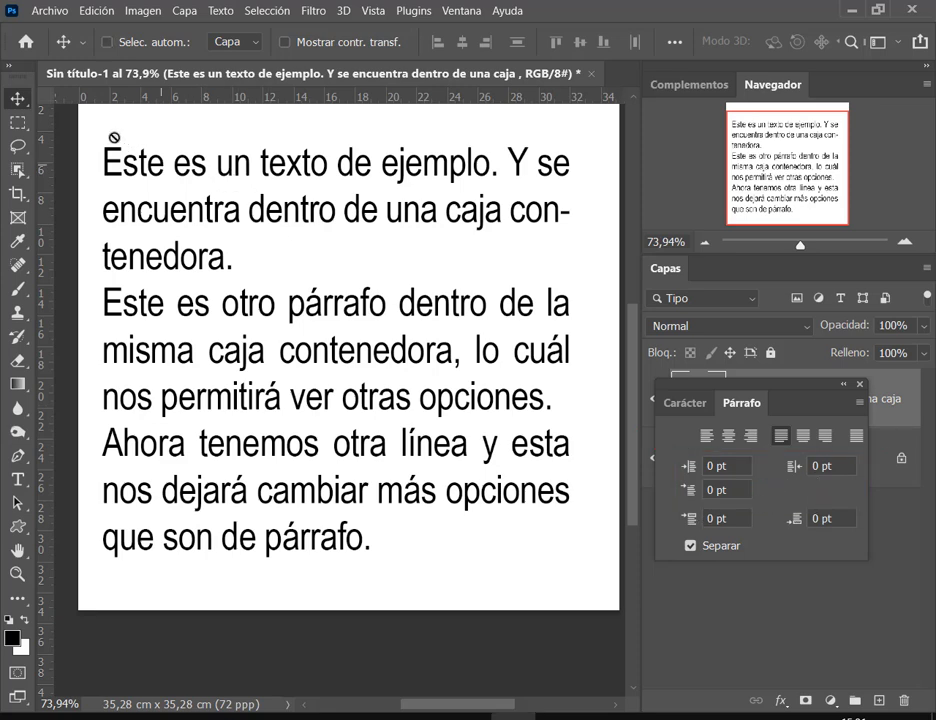
Step: Set the left margin indent of the whole justified text block to 24 pt
drag(102, 138, 571, 562)
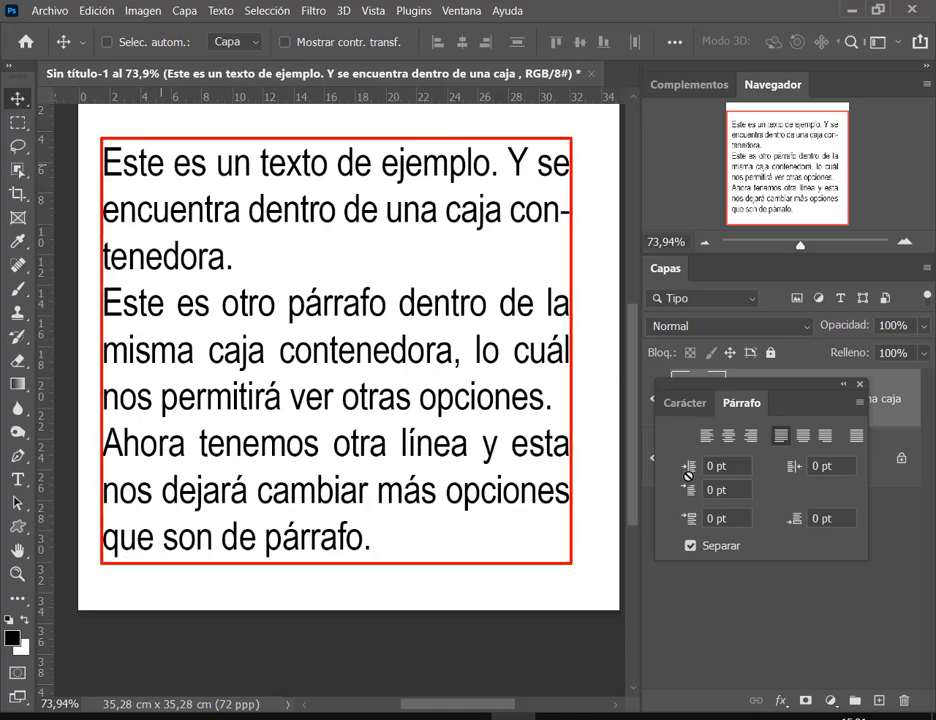
drag(56, 154, 99, 218)
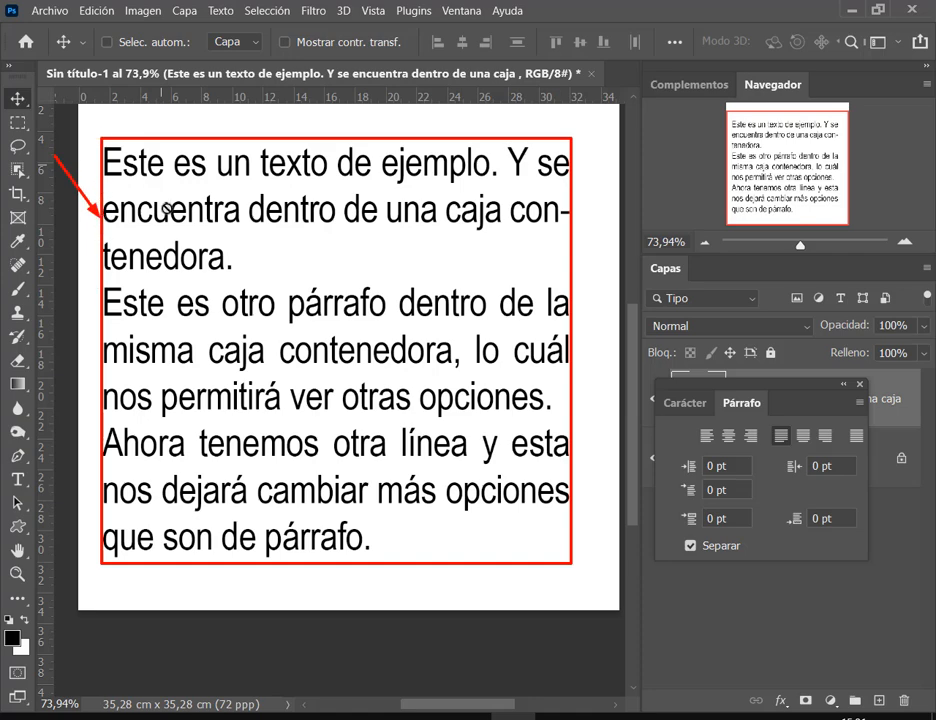
key(ctrl+z)
drag(616, 201, 572, 228)
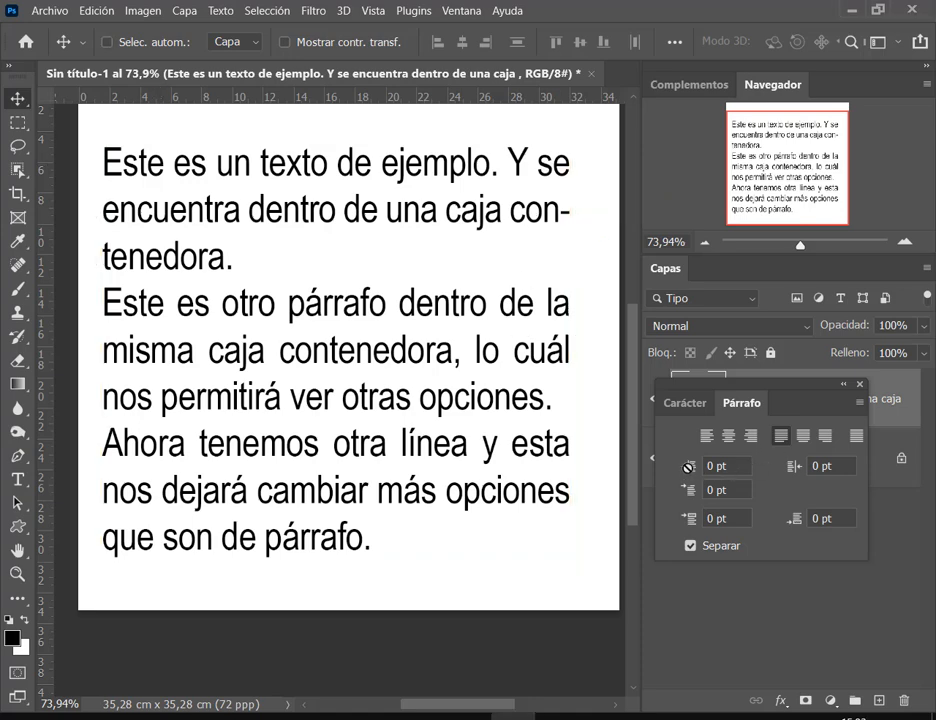
click(688, 467)
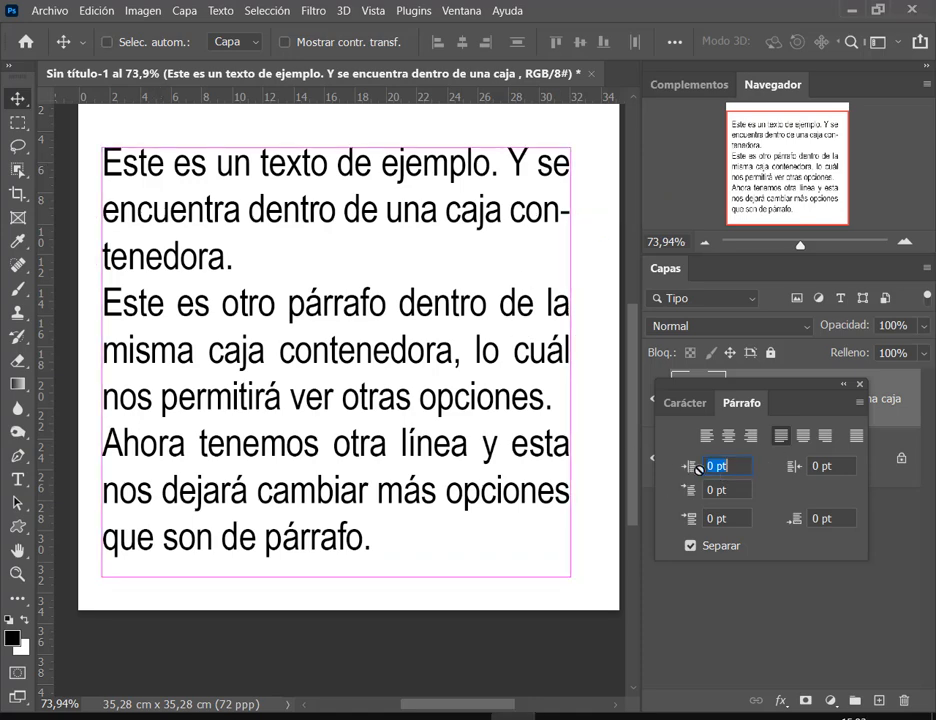
drag(688, 466, 732, 466)
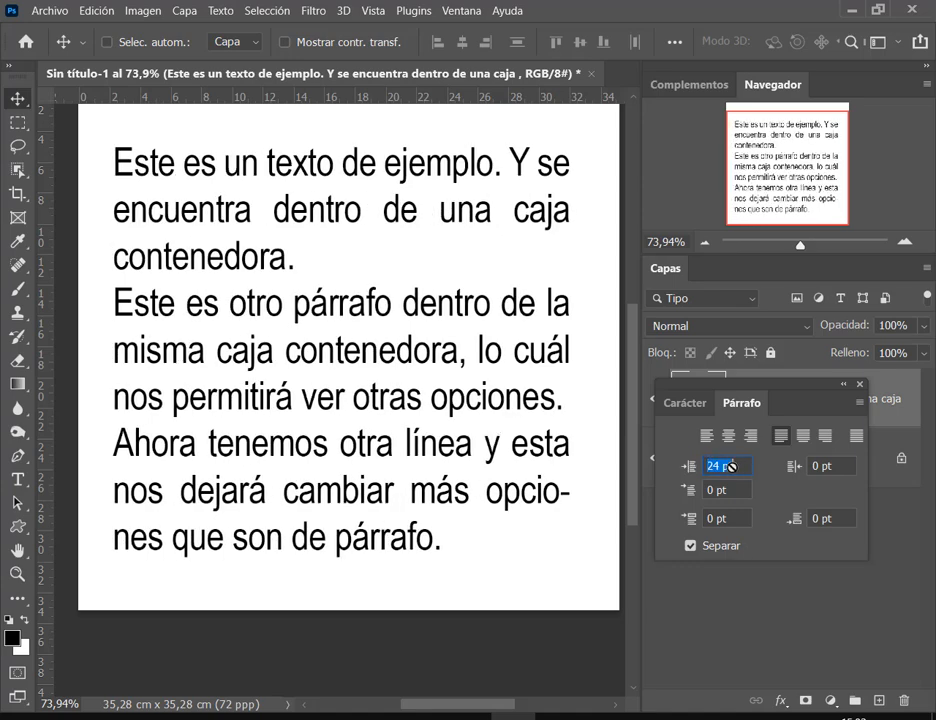
drag(566, 142, 80, 555)
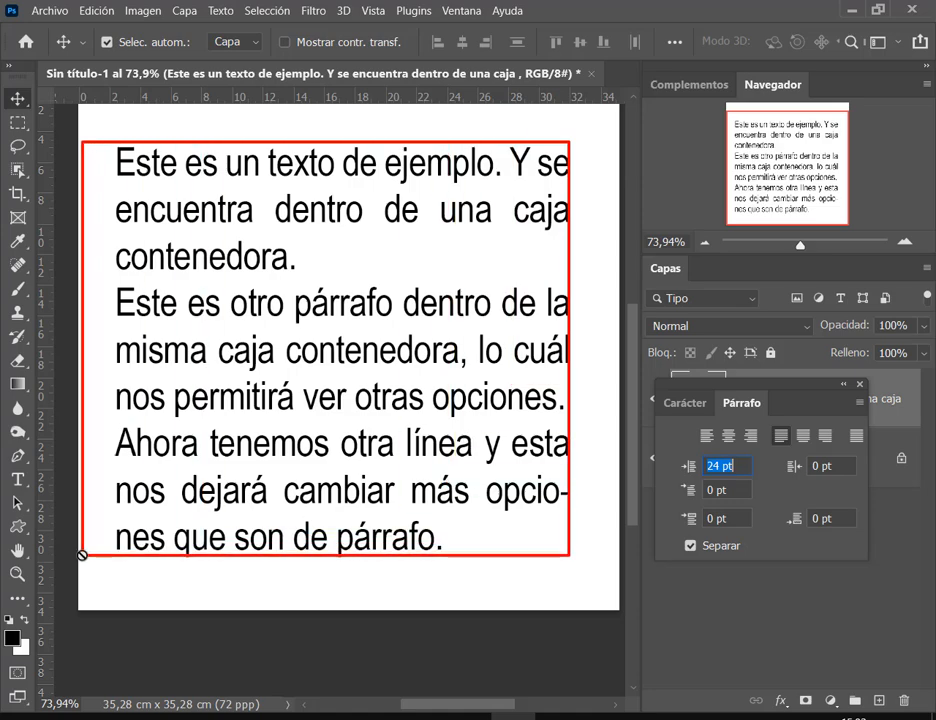
Step: Increase the left indent of the whole text block to 63.5 pt and compare the text with the left edge of its text box
drag(130, 82, 100, 154)
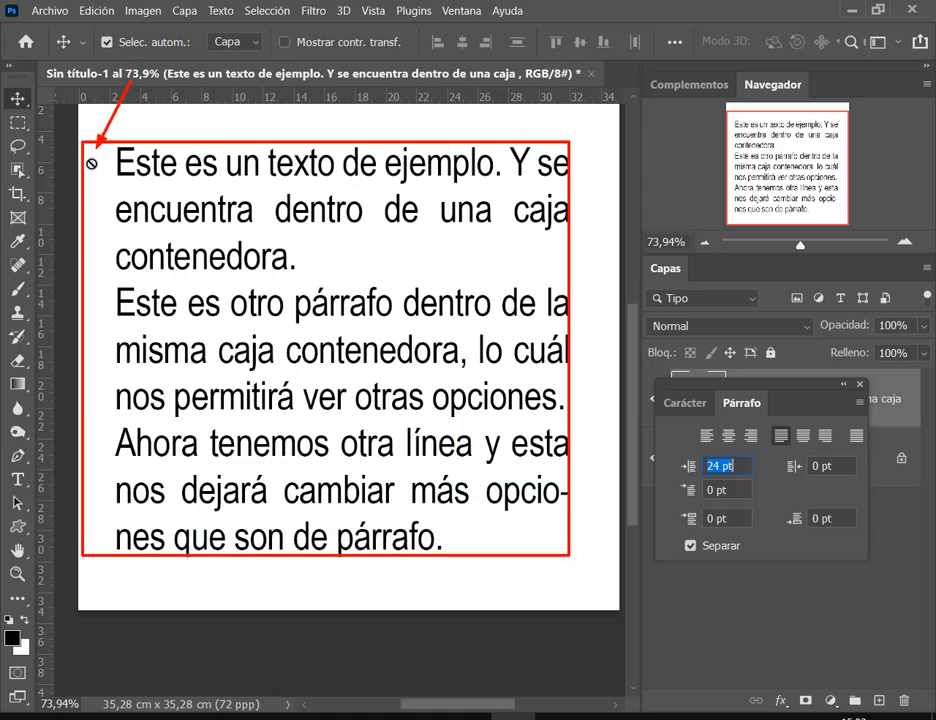
key(Escape)
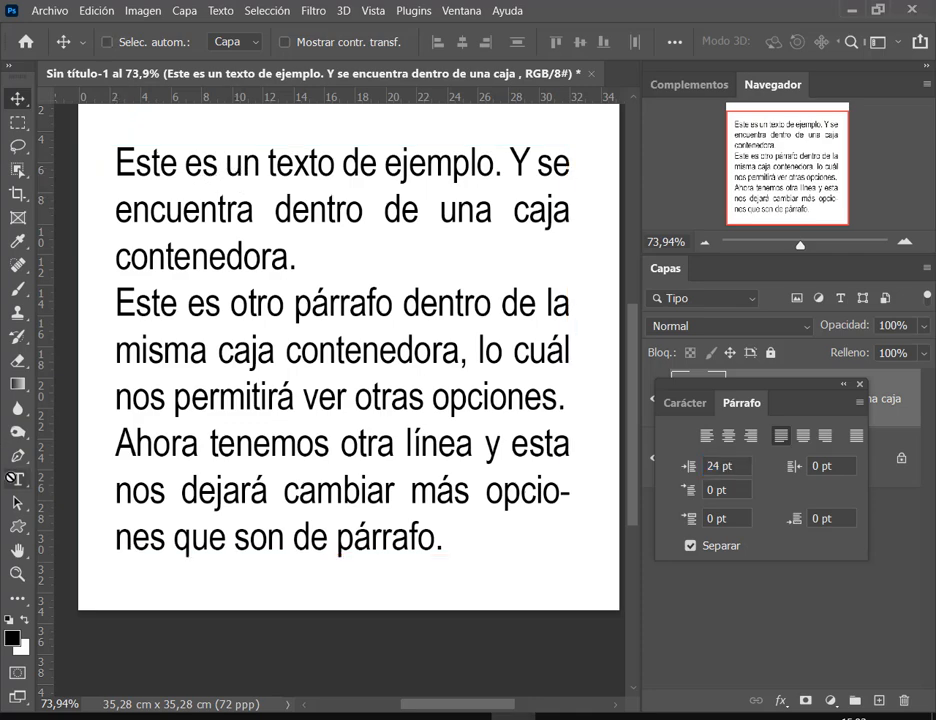
click(15, 478)
click(135, 128)
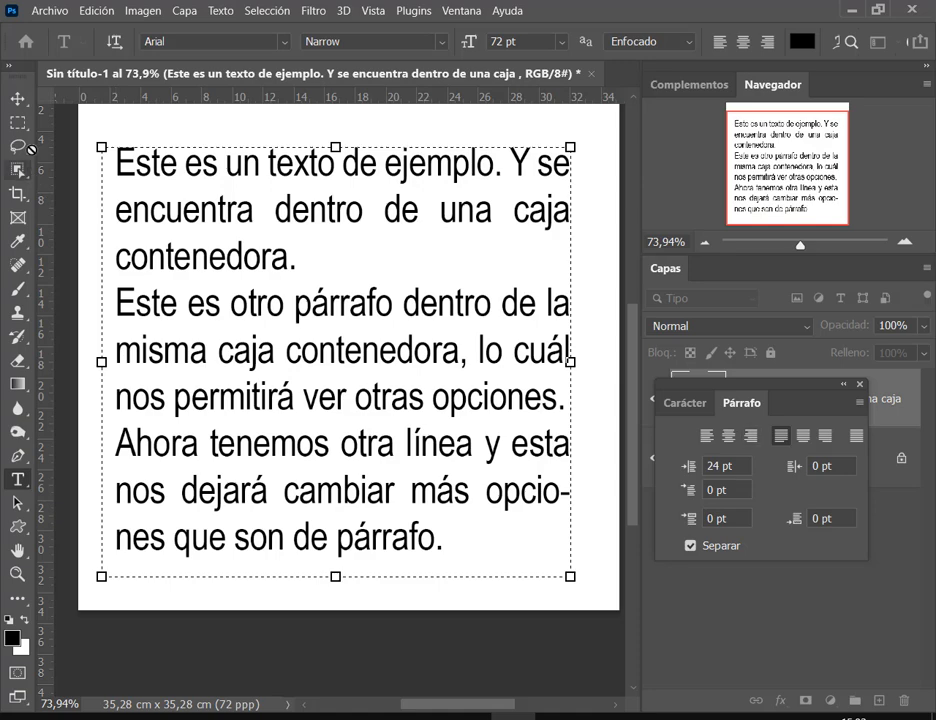
click(17, 98)
drag(713, 466, 763, 472)
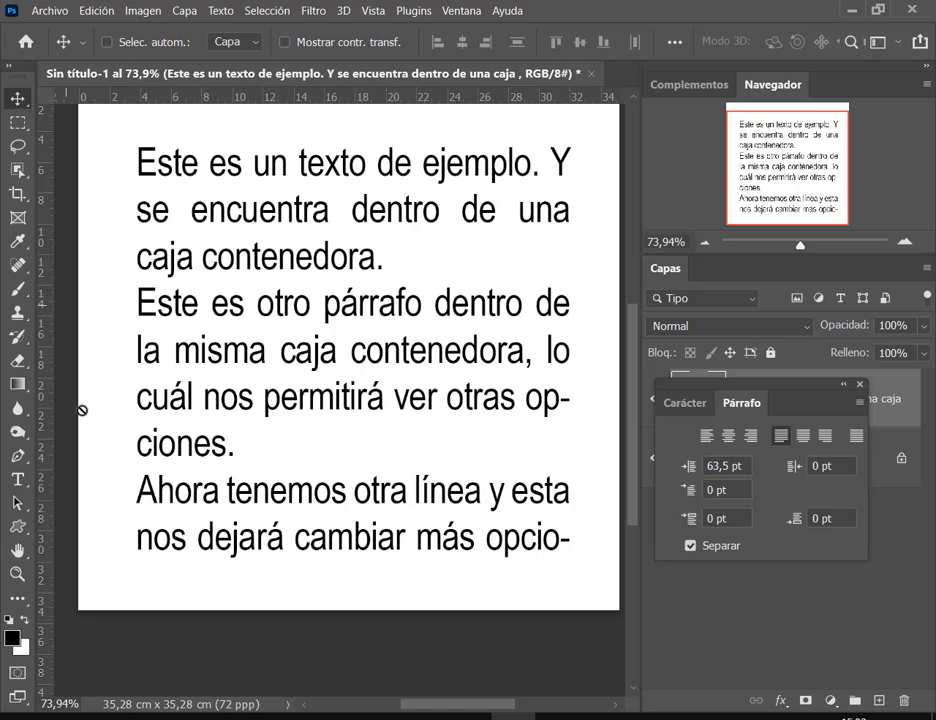
click(18, 479)
click(171, 165)
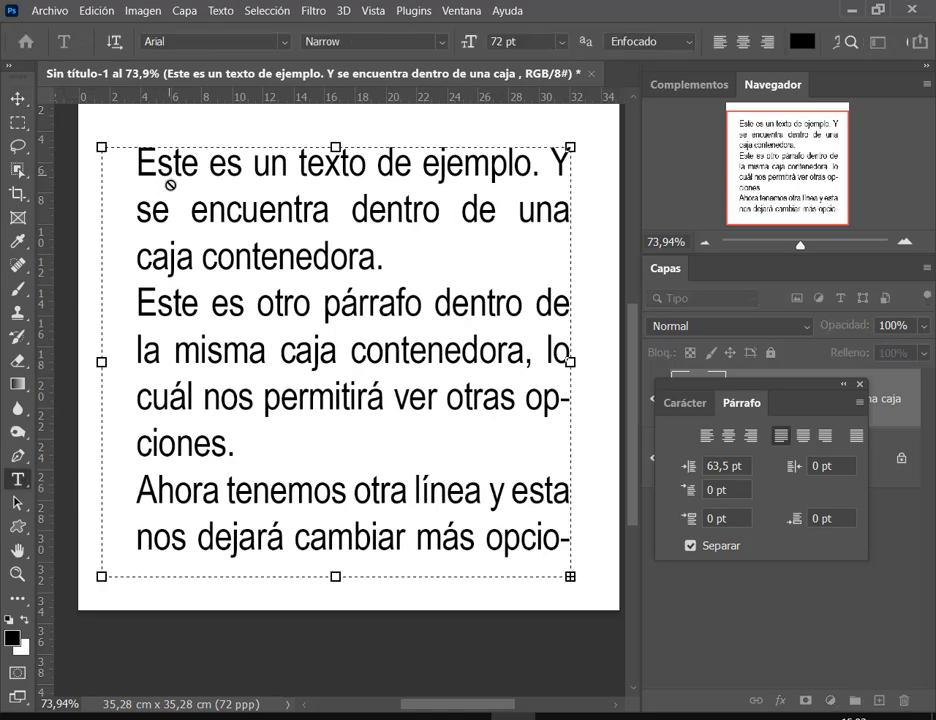
drag(100, 146, 136, 574)
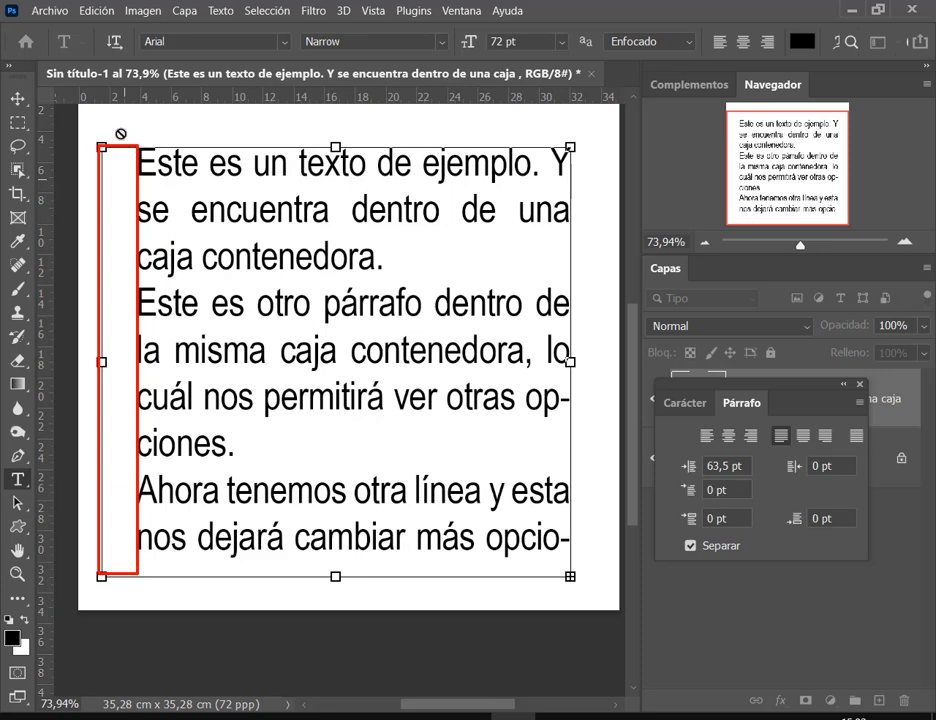
drag(185, 107, 147, 143)
drag(65, 112, 96, 173)
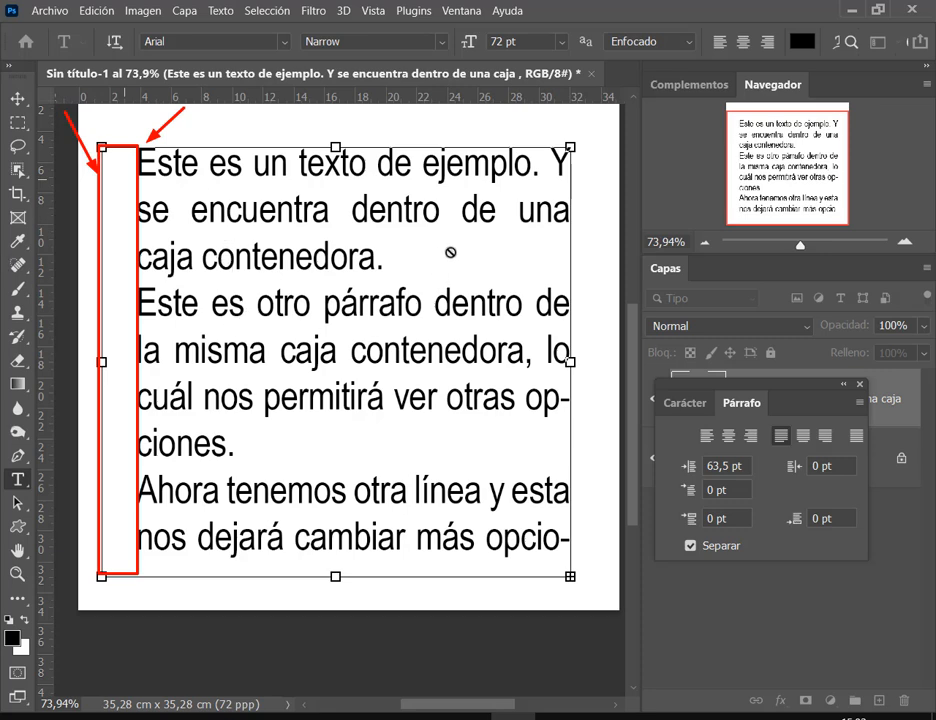
key(Escape)
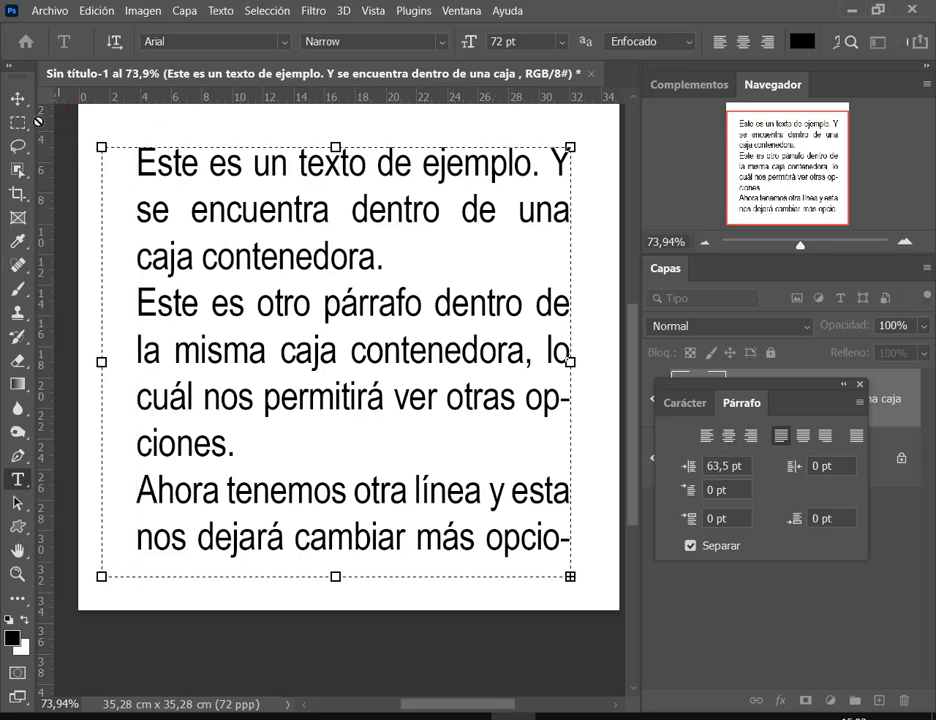
Step: Move the paragraph settings clear of the text layer and set the whole layer's left indent to 102.5 pt
drag(808, 390, 803, 441)
click(700, 388)
drag(684, 518, 756, 522)
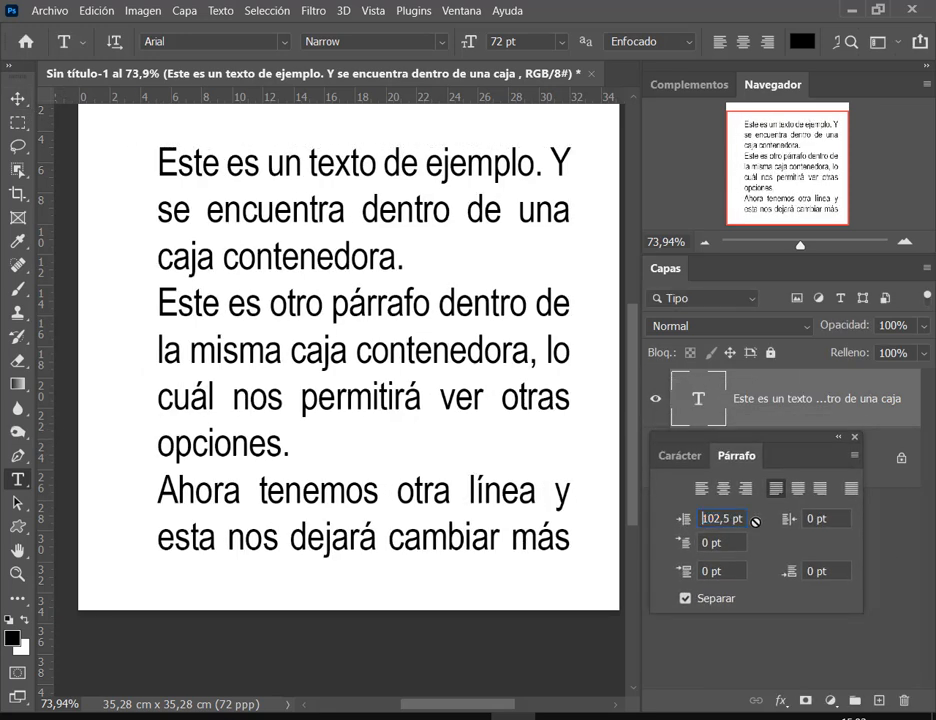
Step: Set the left indent of only the middle paragraph to 0 pt
click(161, 444)
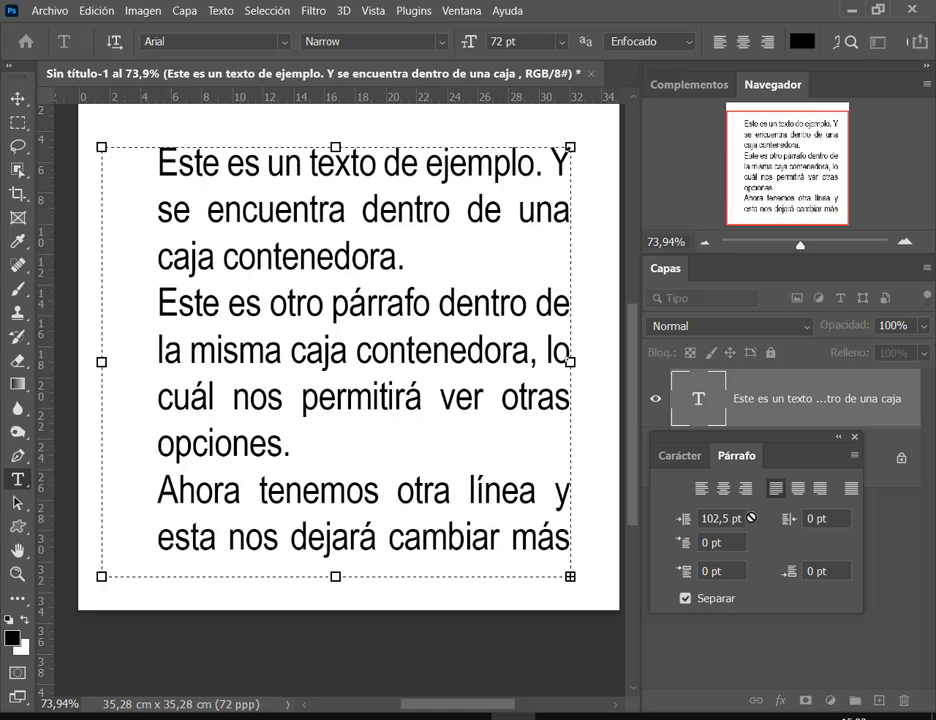
drag(726, 519, 643, 530)
text(0)
click(716, 545)
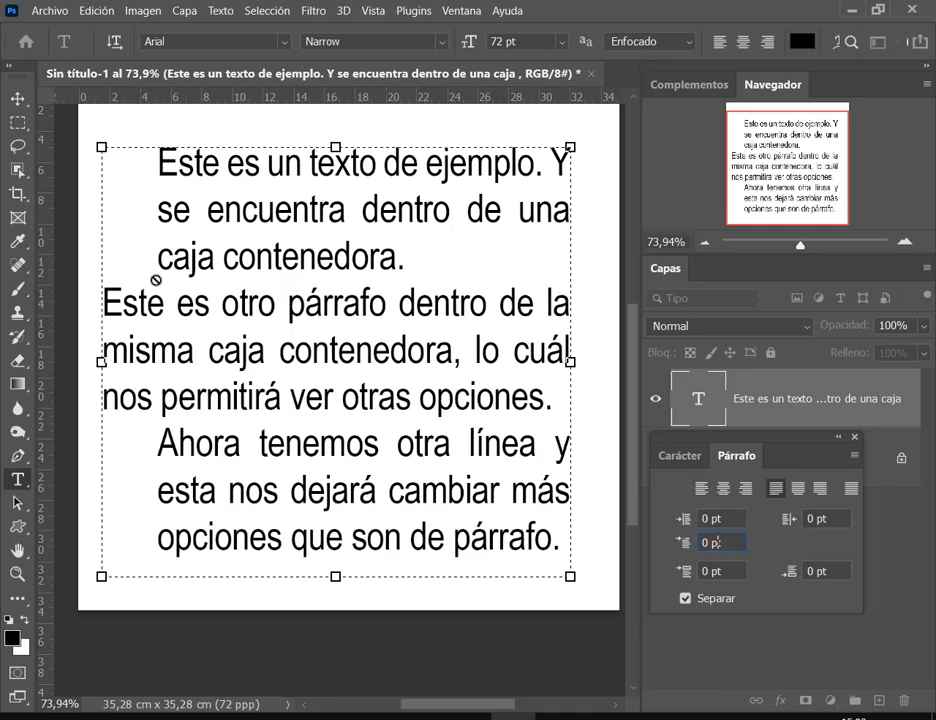
Step: Set the left indent of all paragraphs in the text layer to 0 pt
click(727, 391)
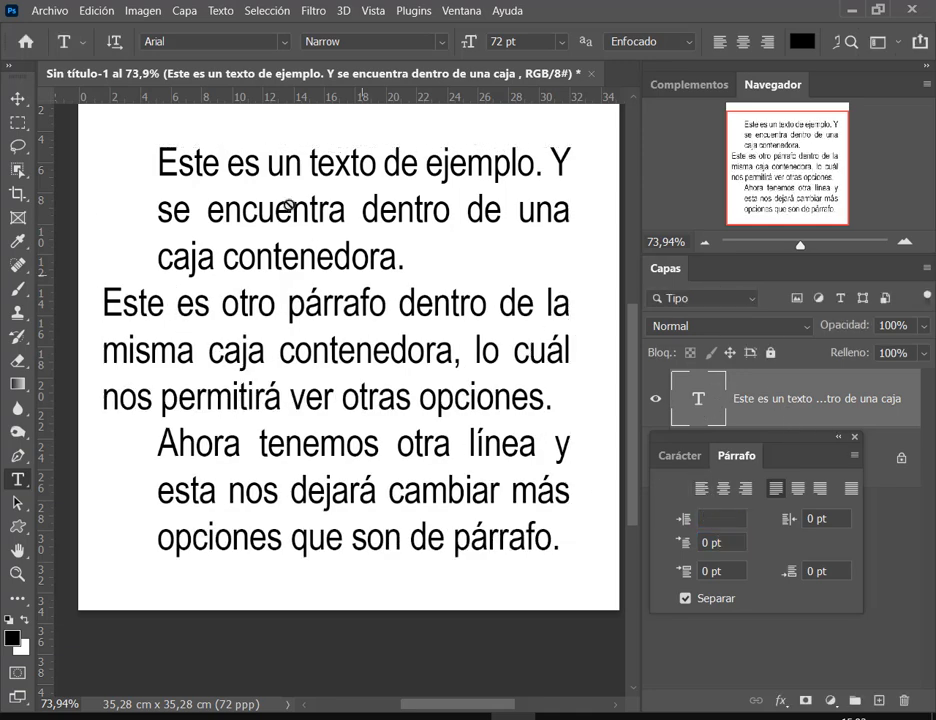
text(0)
click(729, 546)
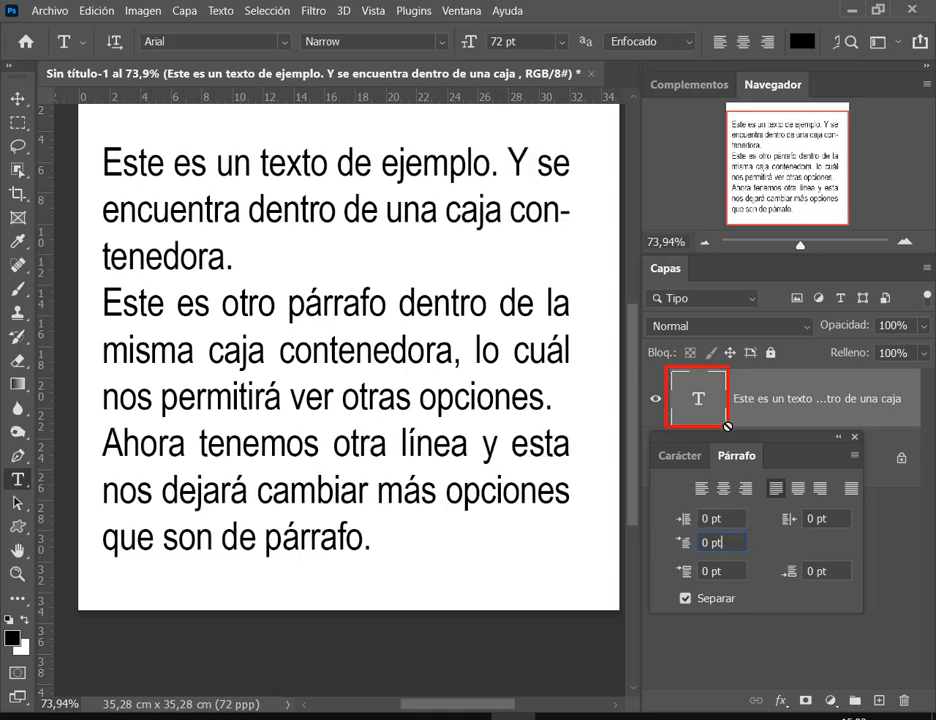
Step: Try a 91 pt left indent on the second paragraph alone and undo it
mouse_move(97, 139)
mouse_down()
mouse_move(545, 485)
mouse_move(606, 571)
mouse_up()
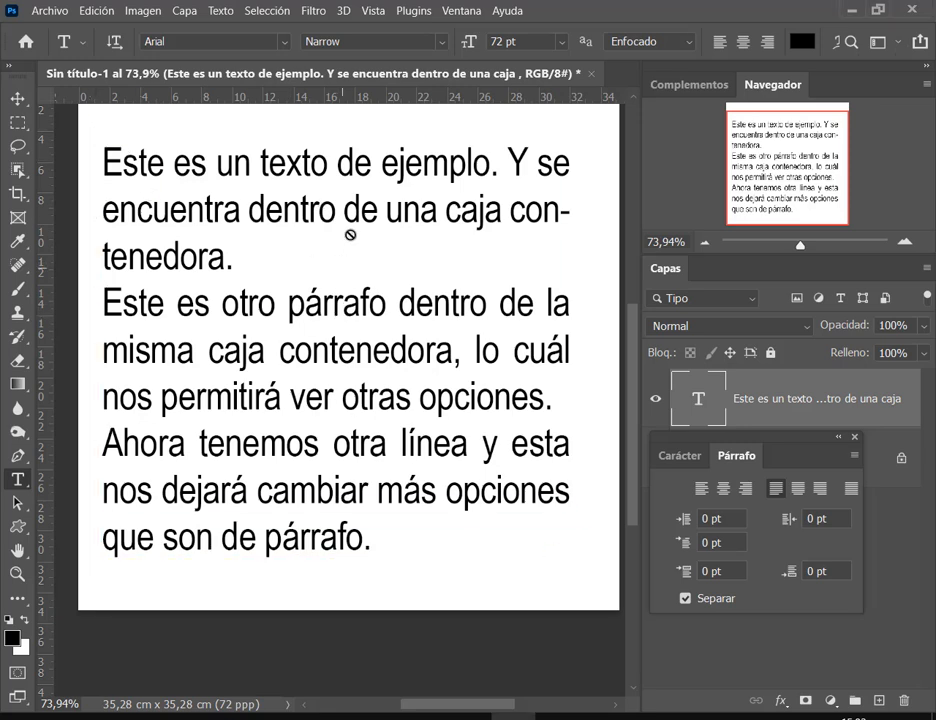
drag(667, 367, 752, 434)
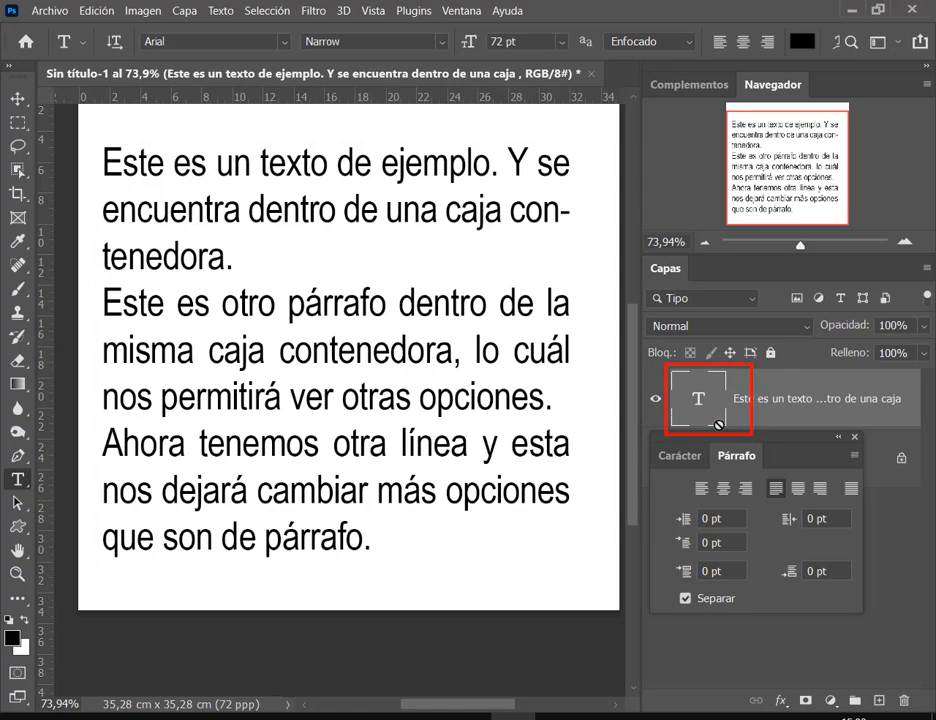
drag(387, 198, 292, 200)
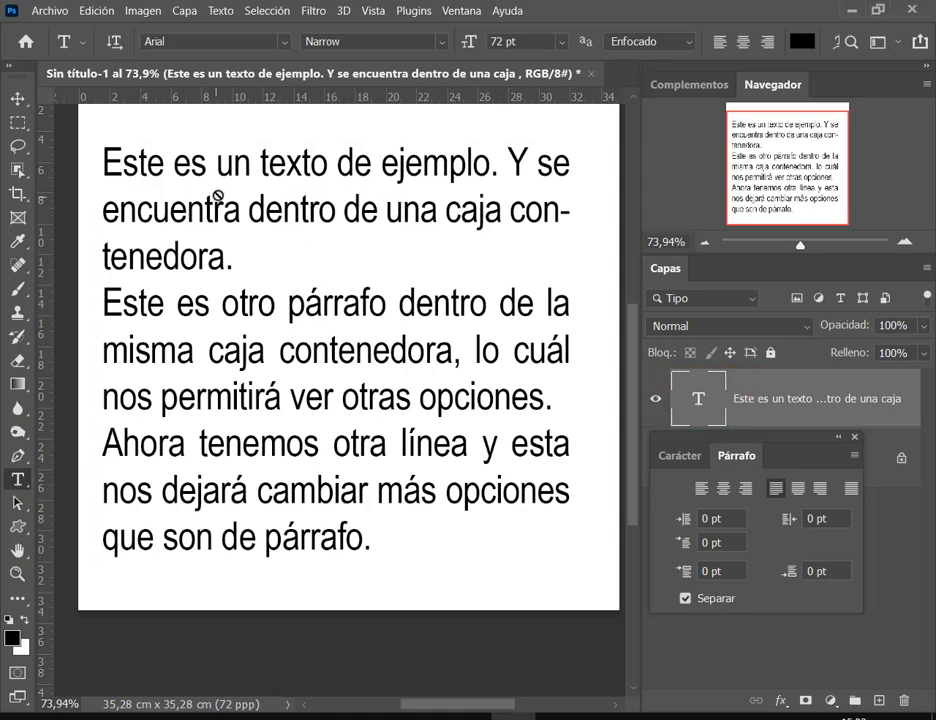
click(216, 196)
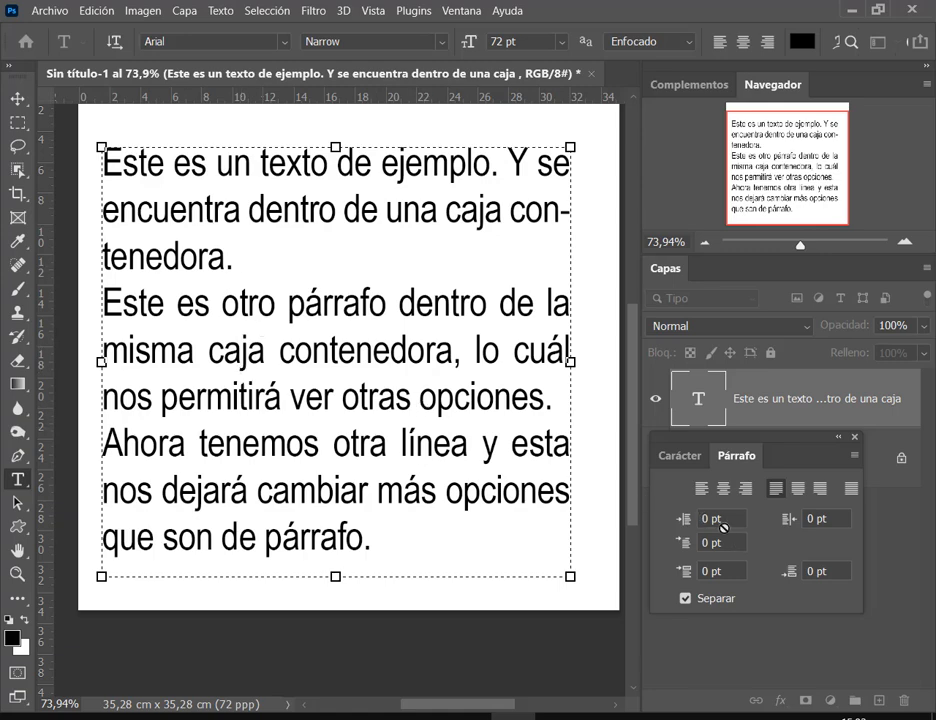
drag(689, 520, 852, 524)
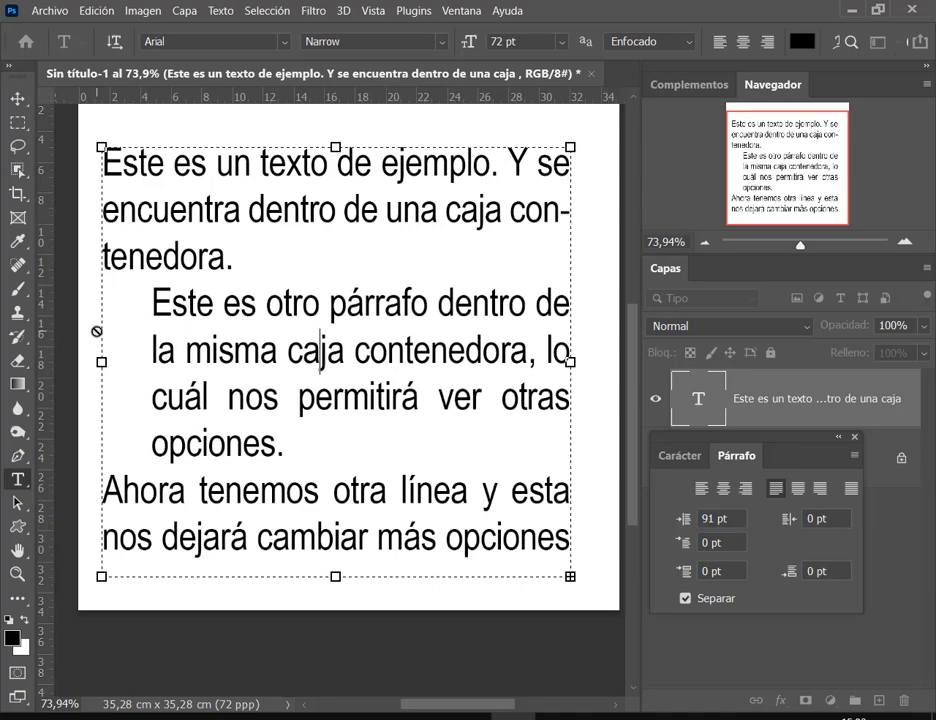
click(322, 355)
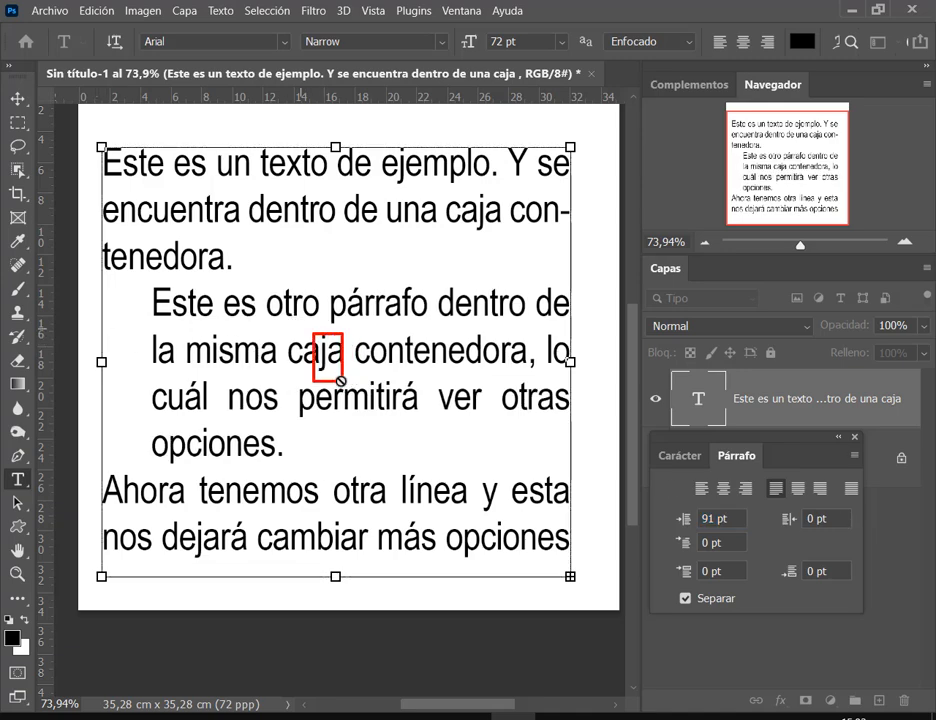
key(ctrl+z)
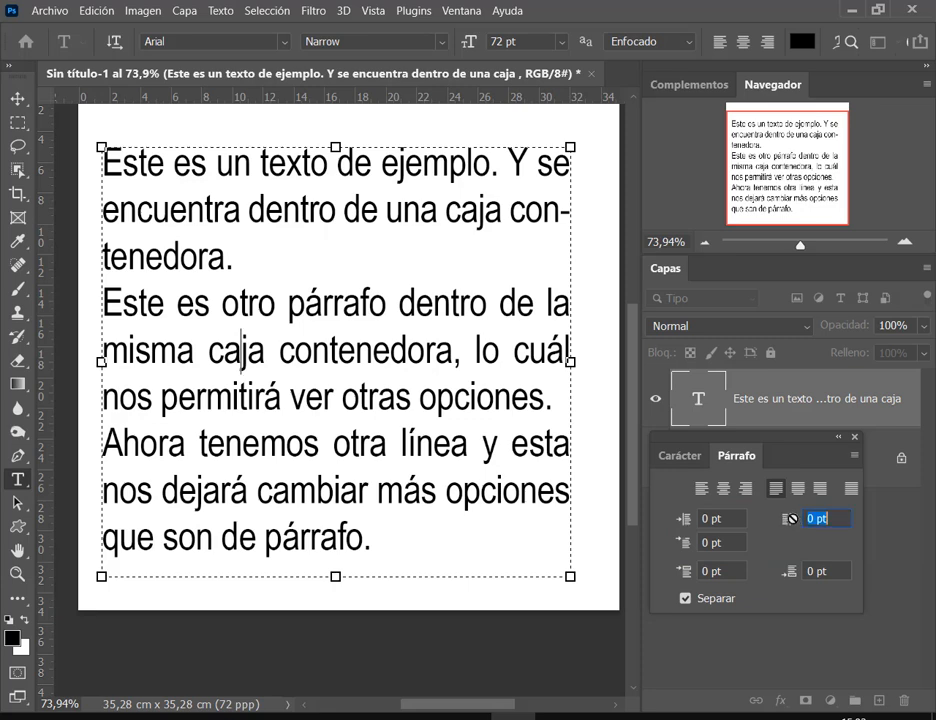
Step: Set the right indent of the whole text layer to 105.5 pt and check it against the right edge of the text box
click(690, 392)
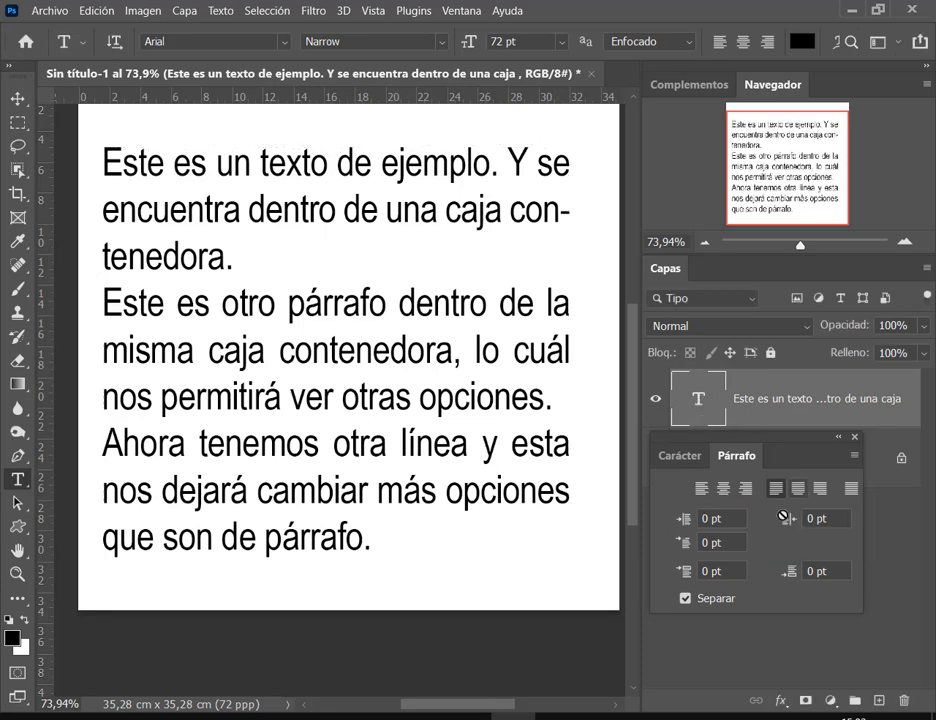
drag(783, 515, 815, 521)
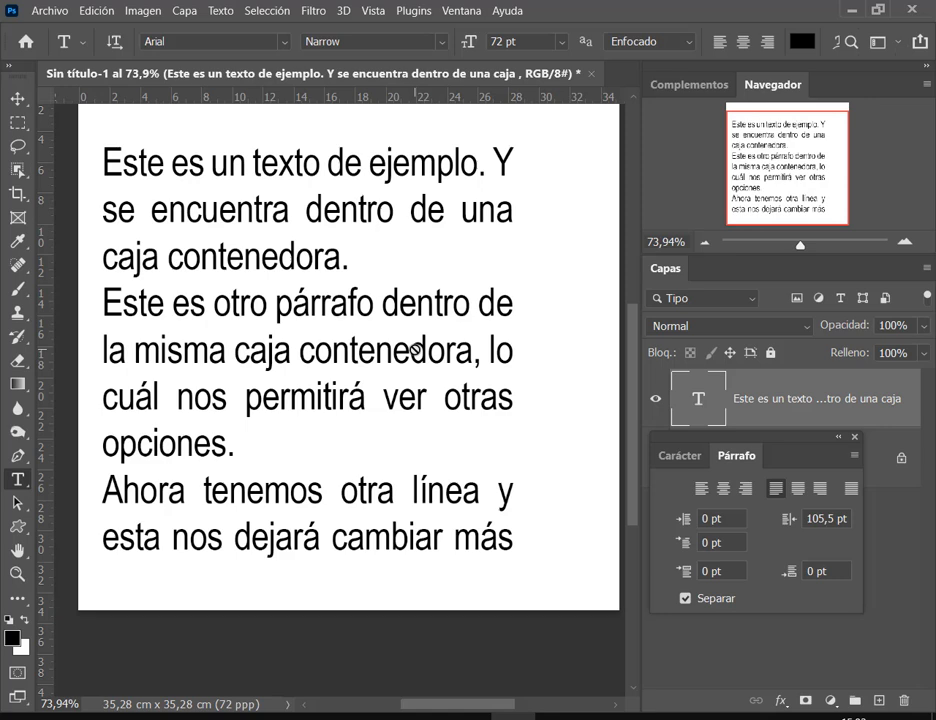
click(415, 349)
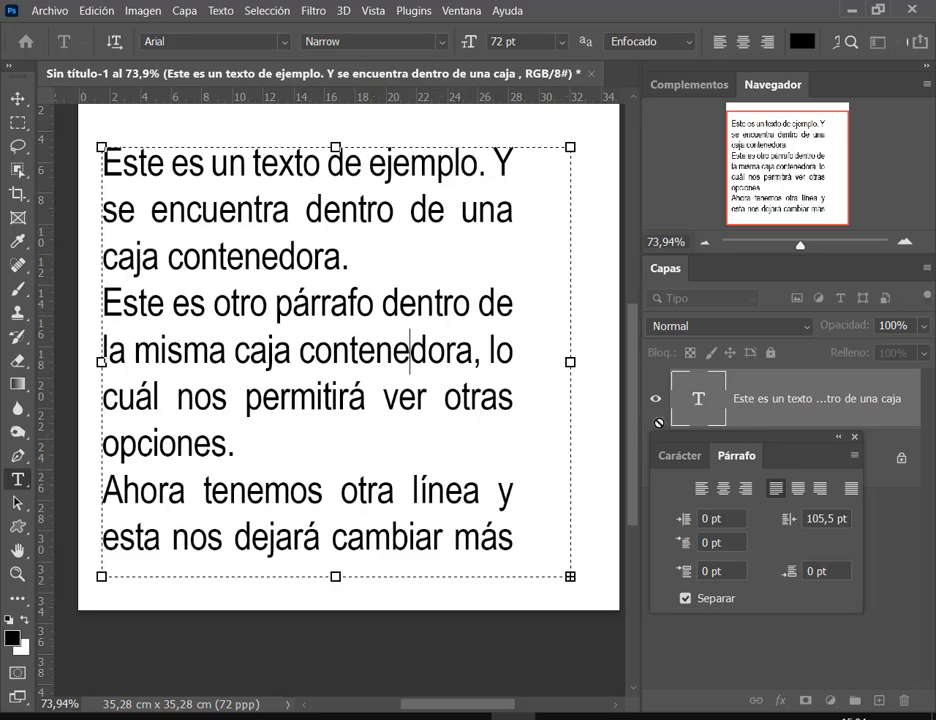
key(ctrl+t)
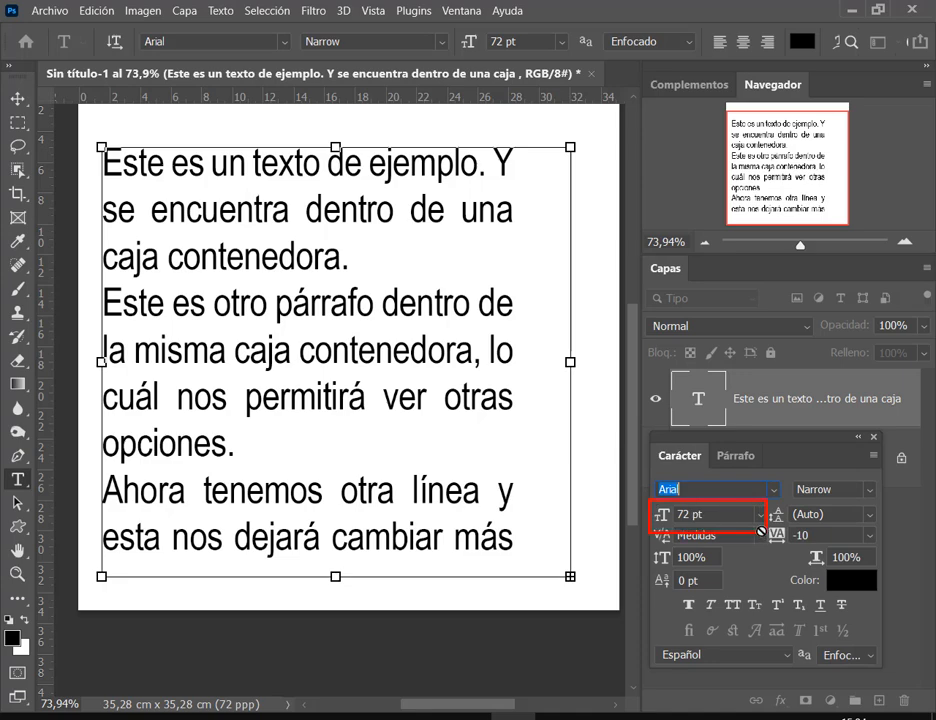
click(734, 457)
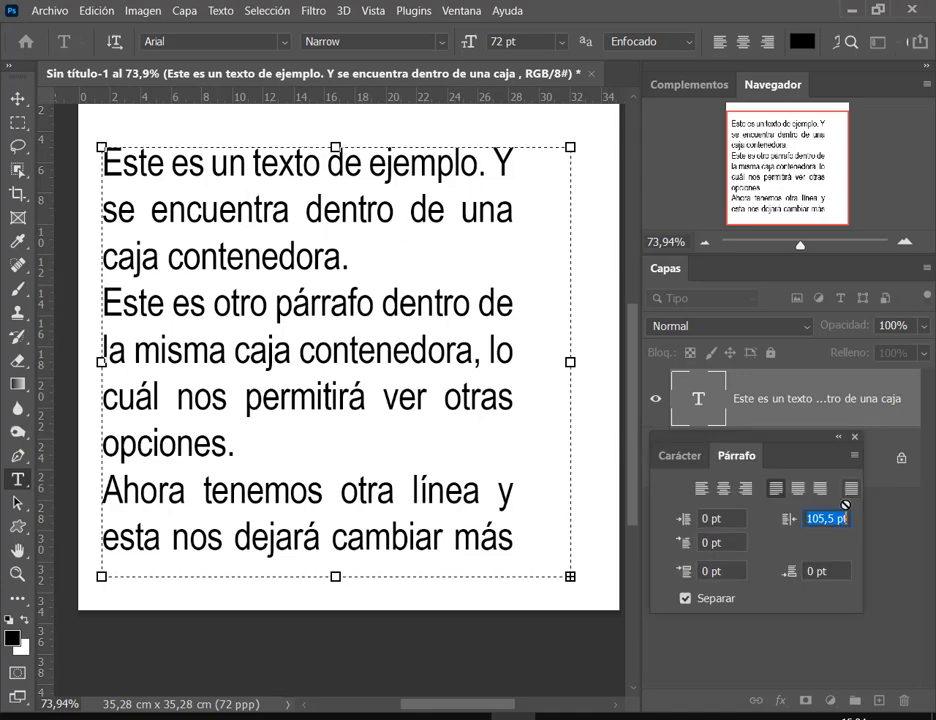
Step: Set the right indent of the whole text layer back to 0 pt
key(Return)
click(829, 521)
text(0)
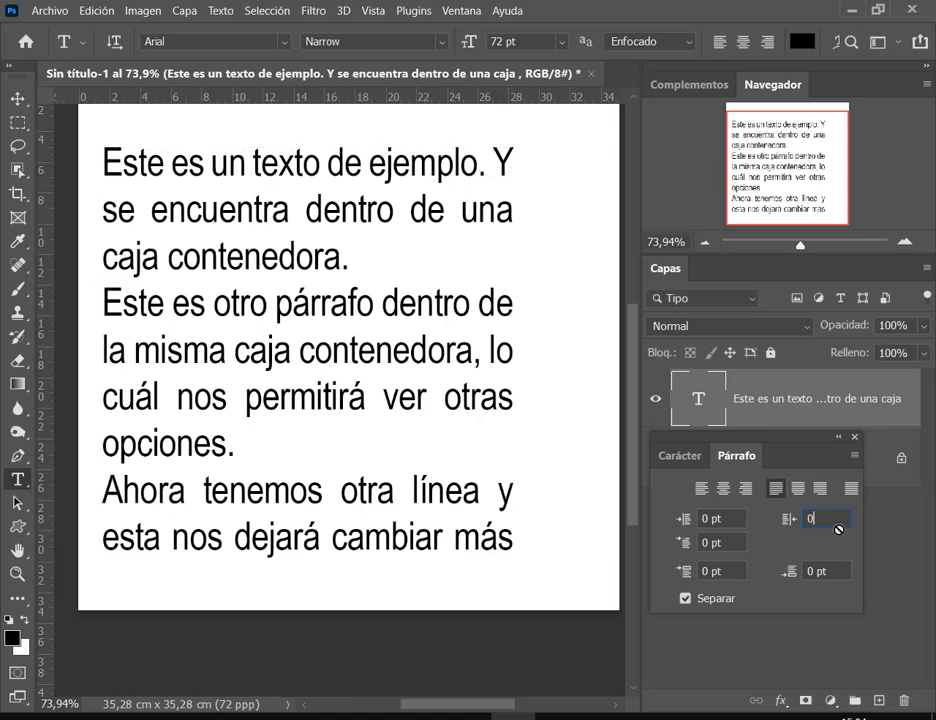
key(Return)
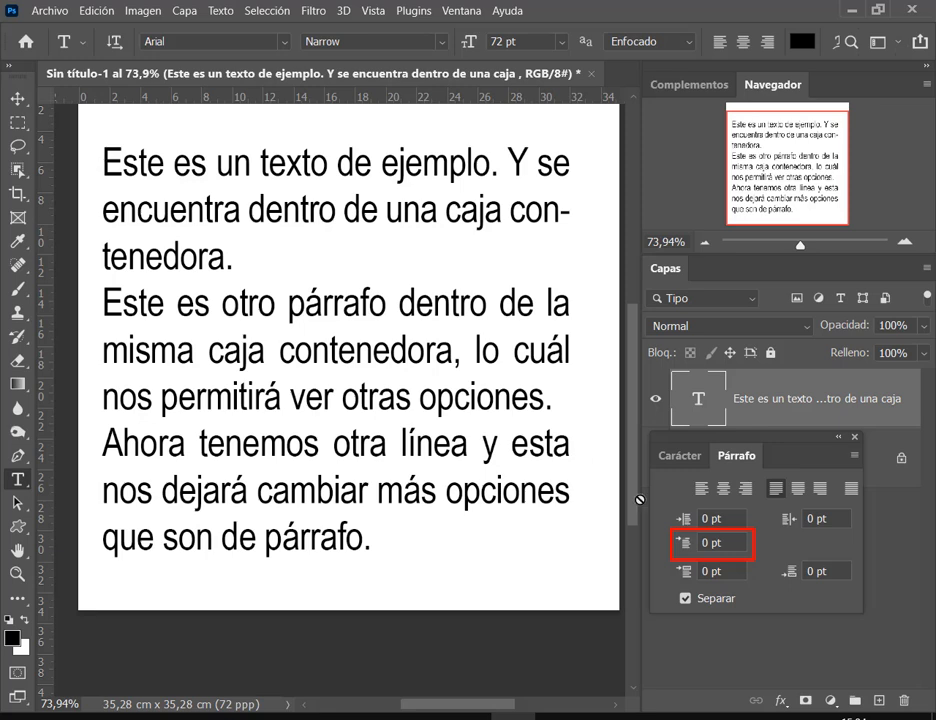
Step: Set the first-line indent of all three paragraphs to 69.5 pt
mouse_move(102, 161)
mouse_down()
mouse_move(113, 535)
mouse_move(101, 553)
mouse_up()
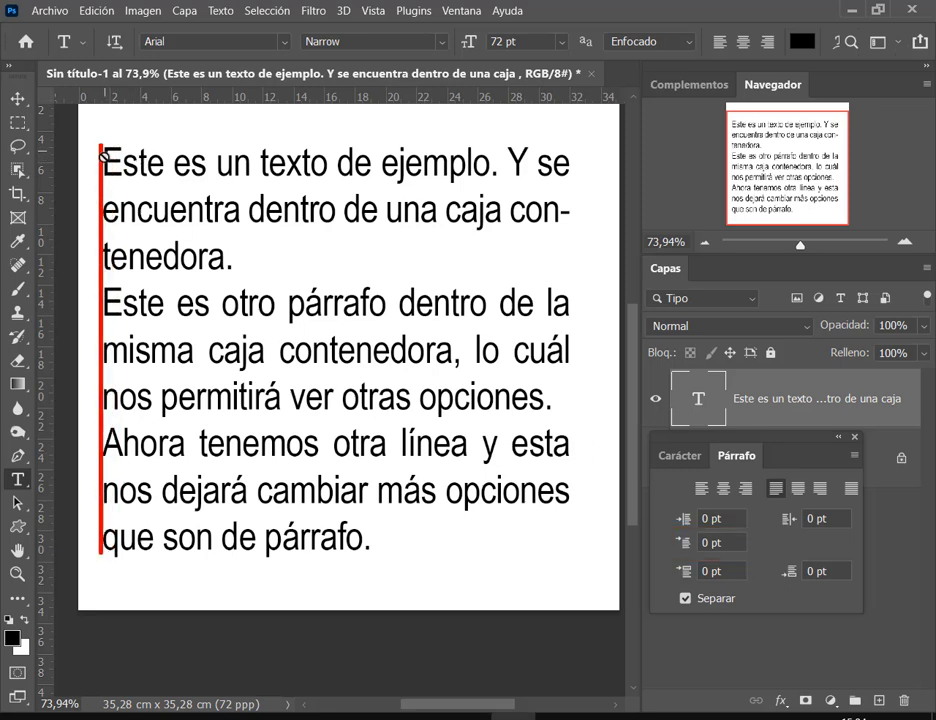
mouse_move(97, 145)
mouse_down()
mouse_move(152, 165)
mouse_move(566, 181)
mouse_up()
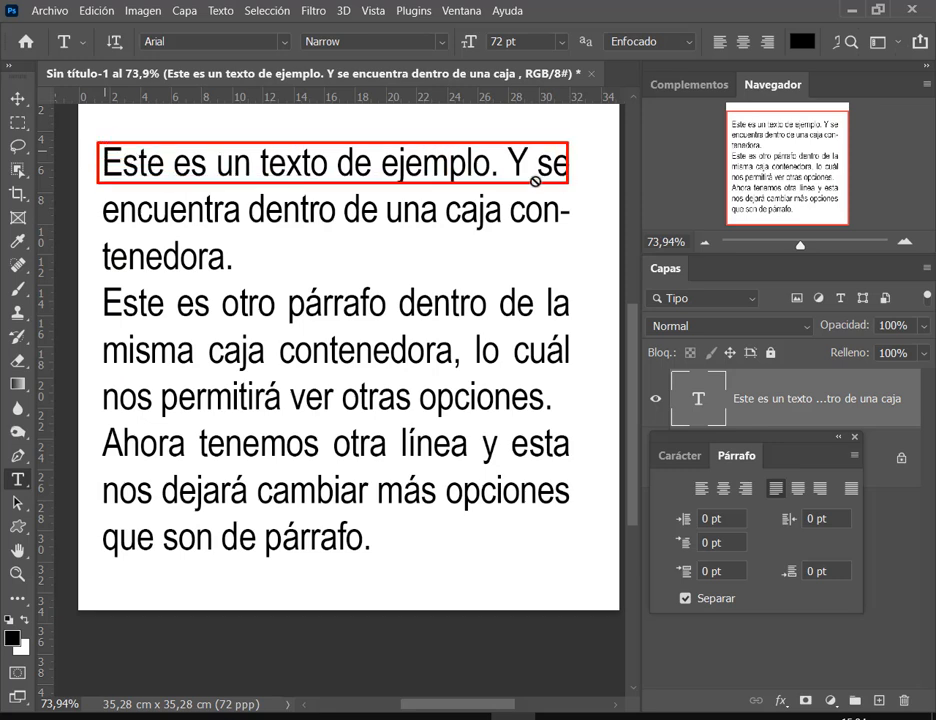
drag(99, 285, 571, 327)
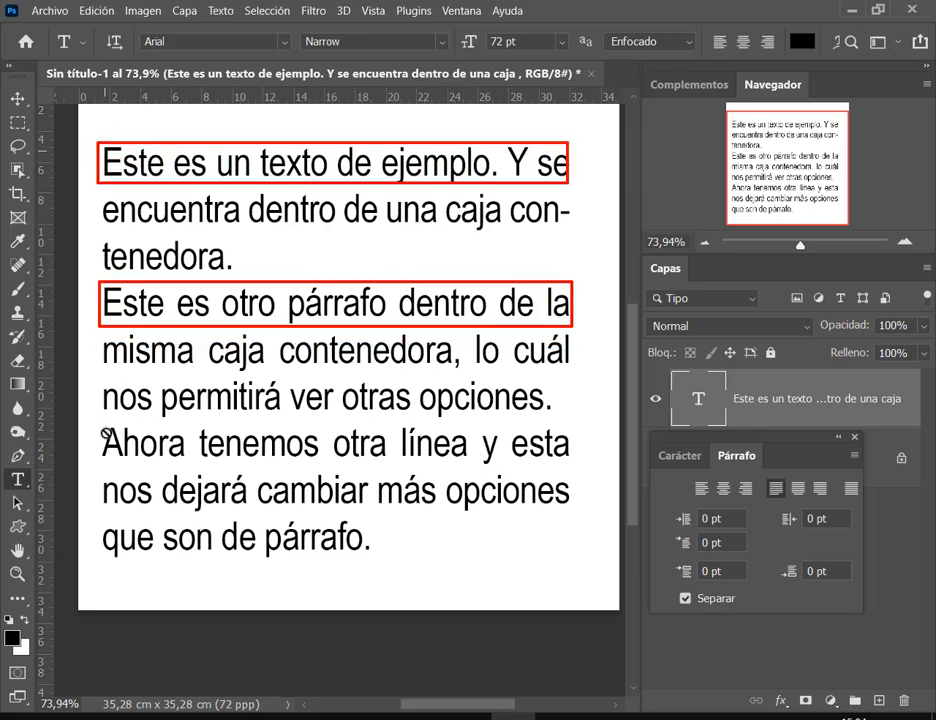
drag(97, 418, 578, 465)
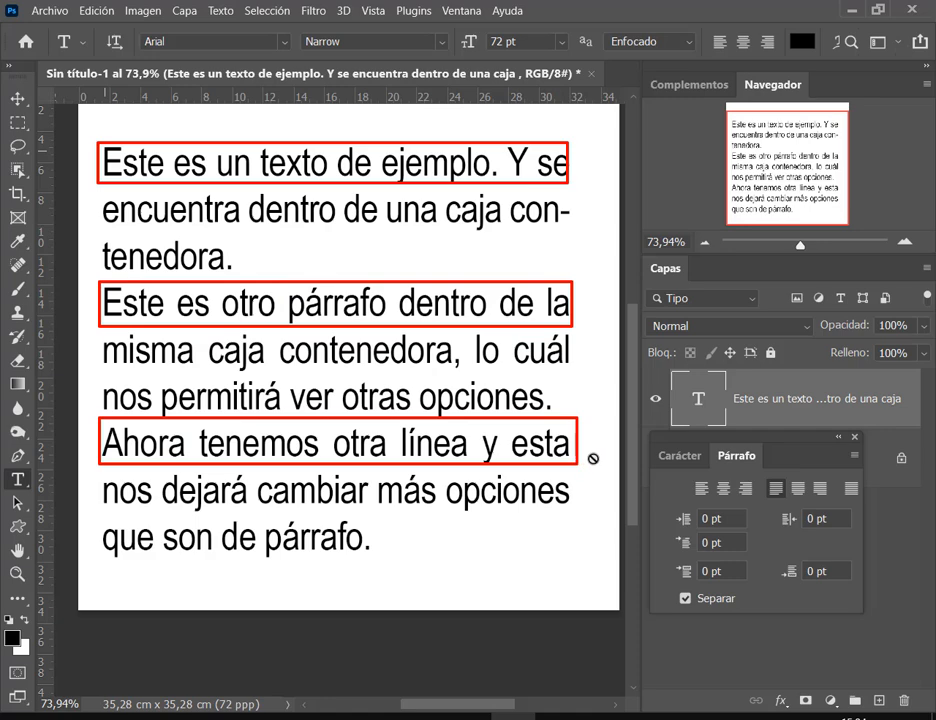
drag(712, 545, 813, 556)
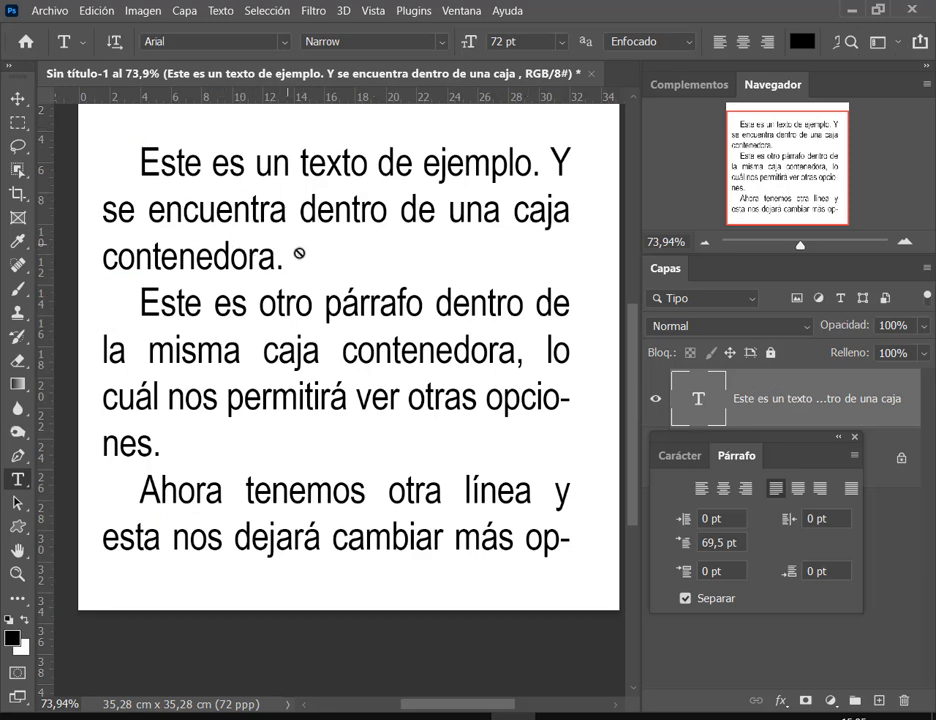
Step: Set the first-line indent of all paragraphs back to 0 pt
drag(103, 135, 577, 557)
click(735, 543)
text(0)
key(Return)
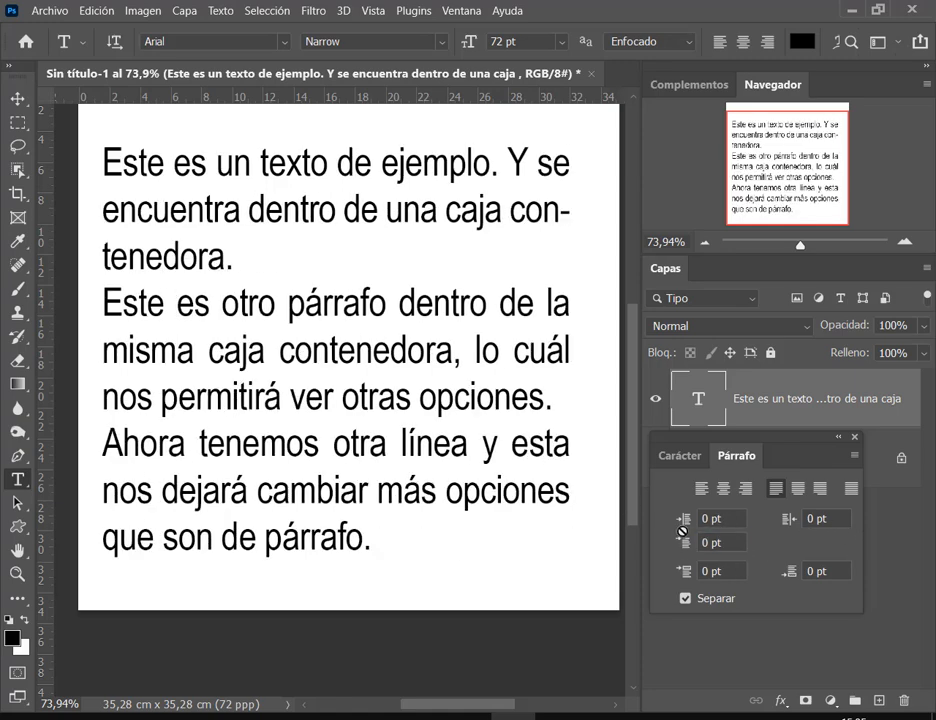
Step: Set the leading of the whole text layer to 54 pt after trying 75 pt and a wider spacing
click(679, 455)
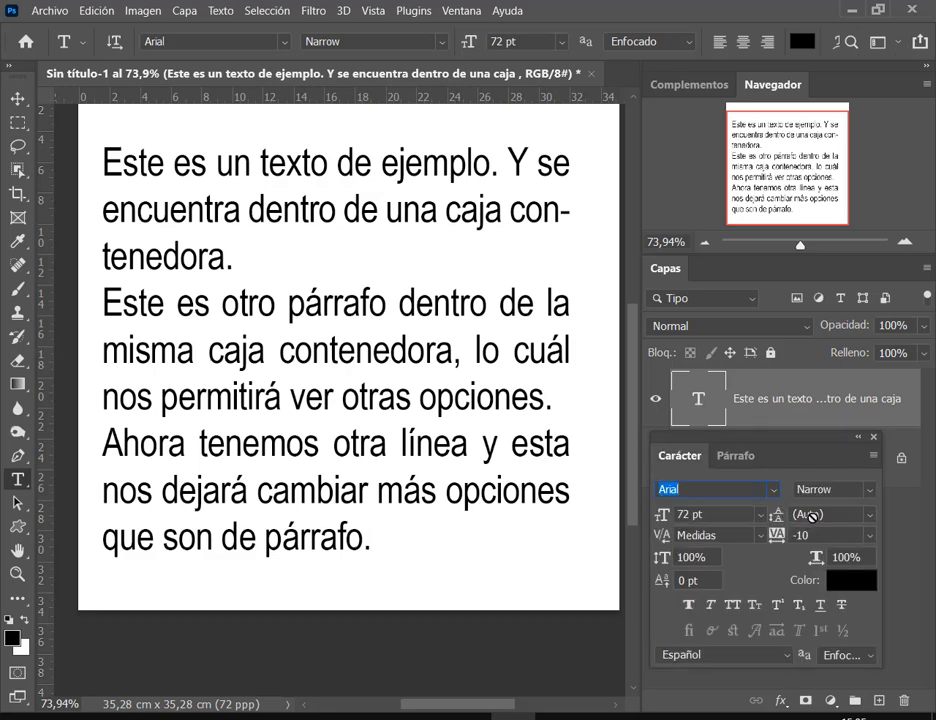
click(309, 299)
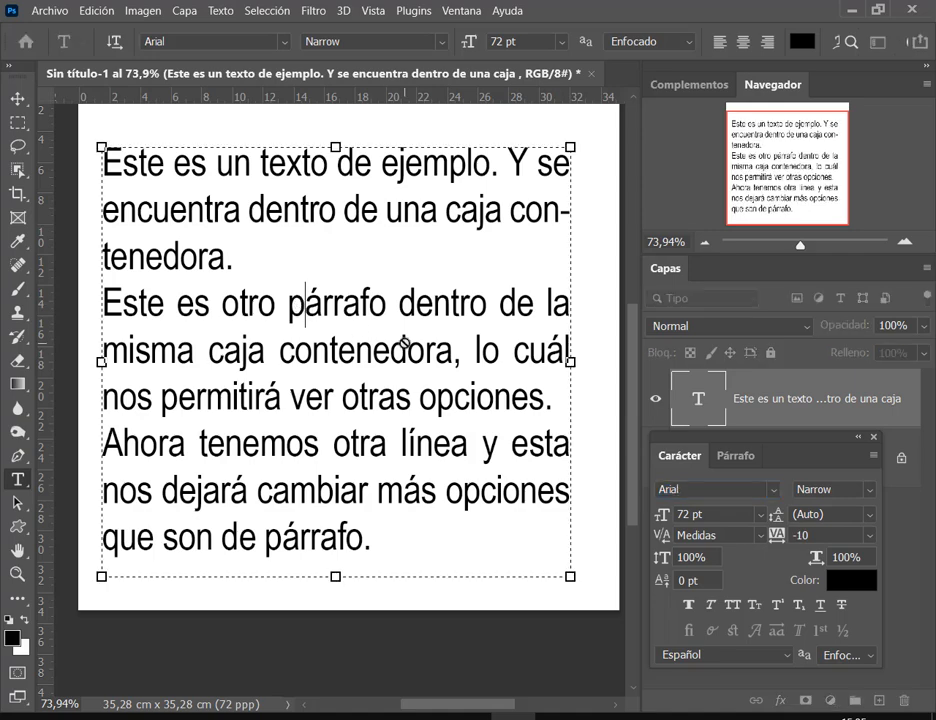
click(699, 398)
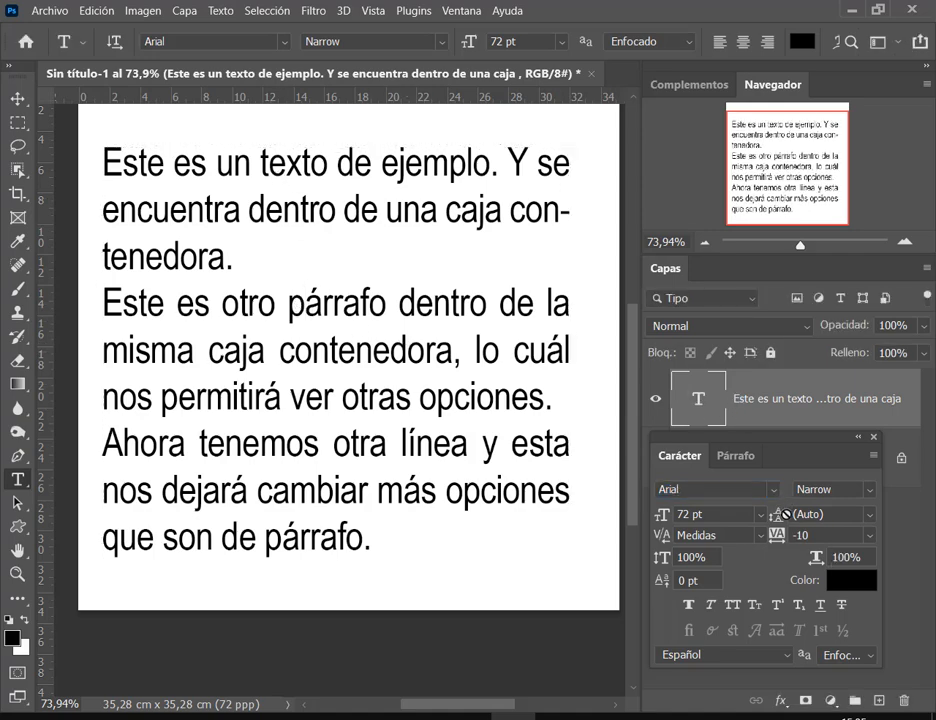
mouse_move(778, 514)
mouse_down()
mouse_move(805, 516)
mouse_move(770, 517)
mouse_up()
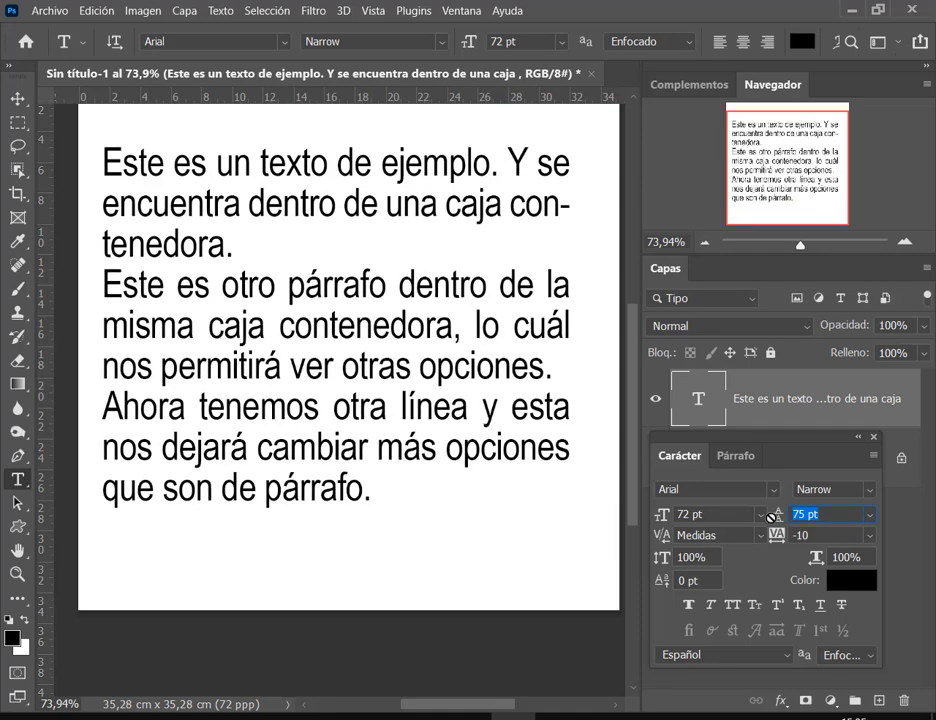
drag(775, 517, 787, 519)
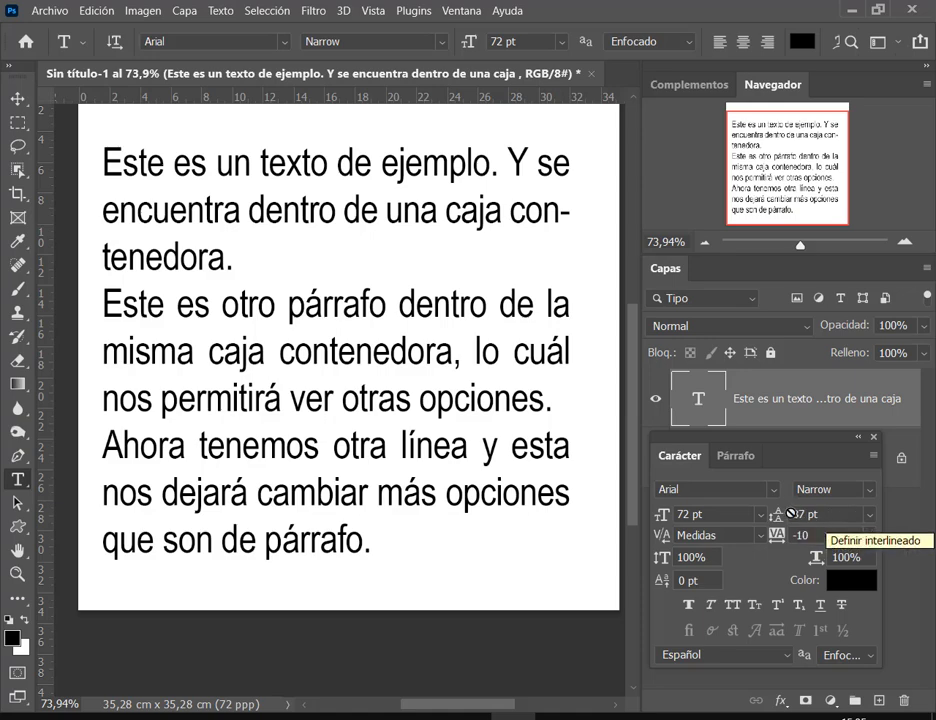
drag(777, 514, 747, 515)
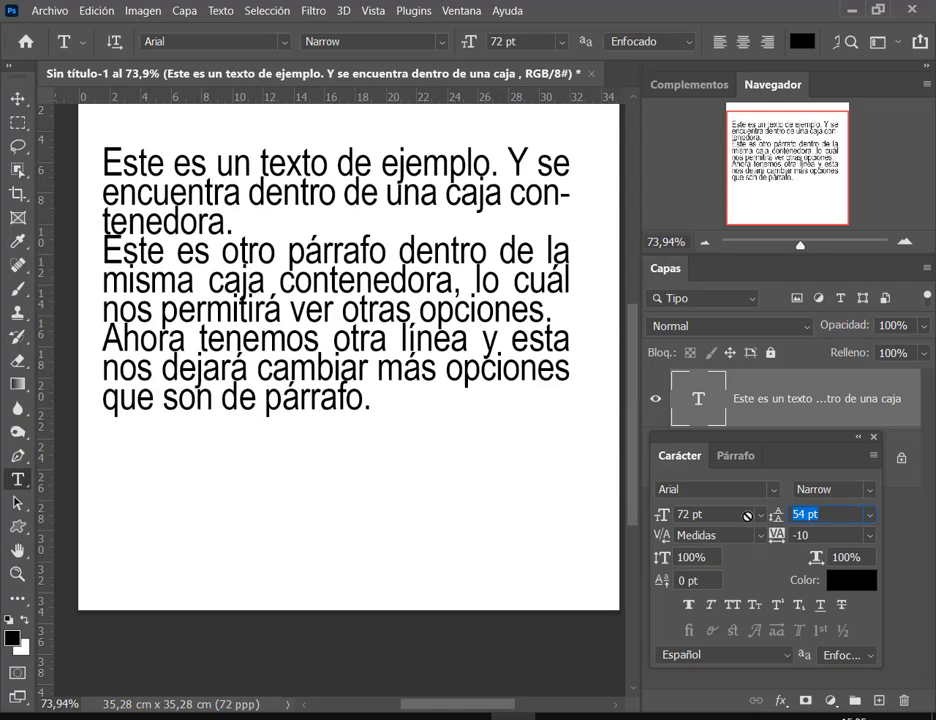
key(Return)
Step: Apply the 60 pt leading preset to the text layer and replace it with 72 pt
click(866, 515)
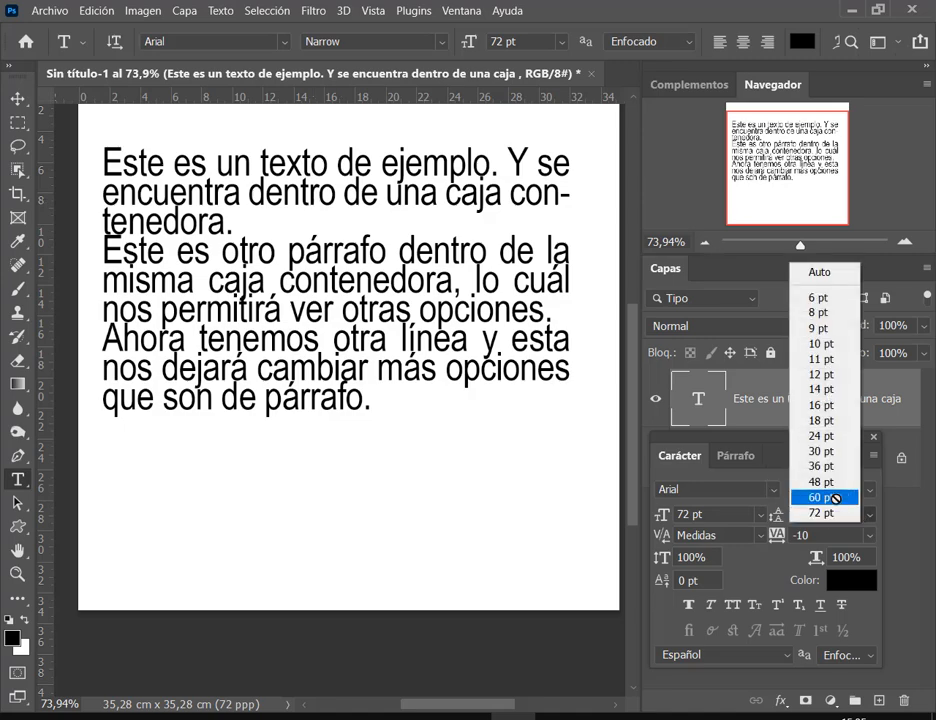
click(831, 497)
key(Return)
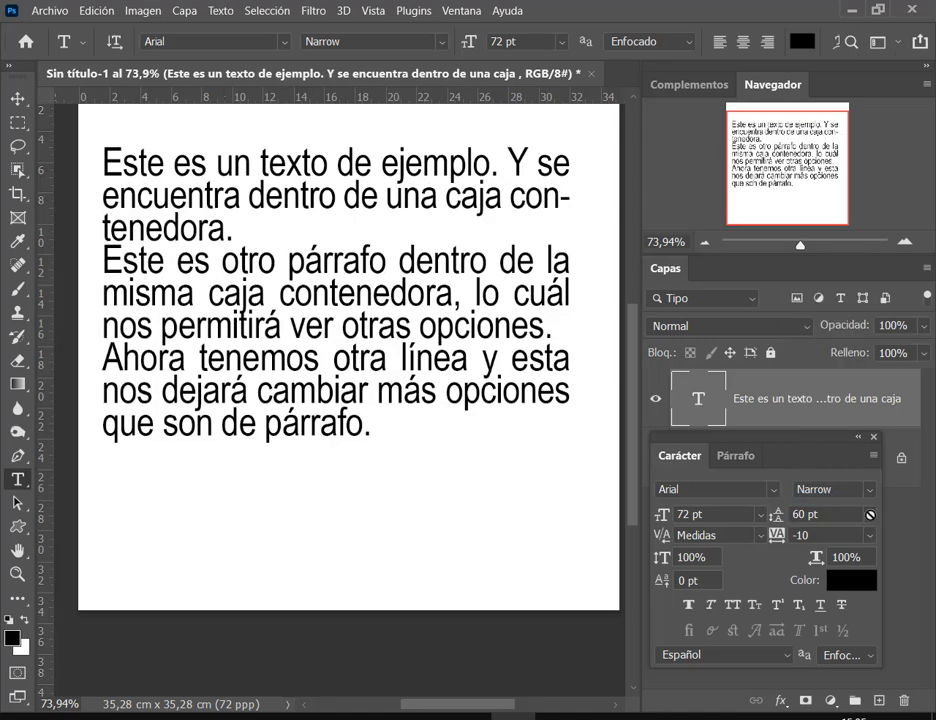
click(866, 515)
click(828, 510)
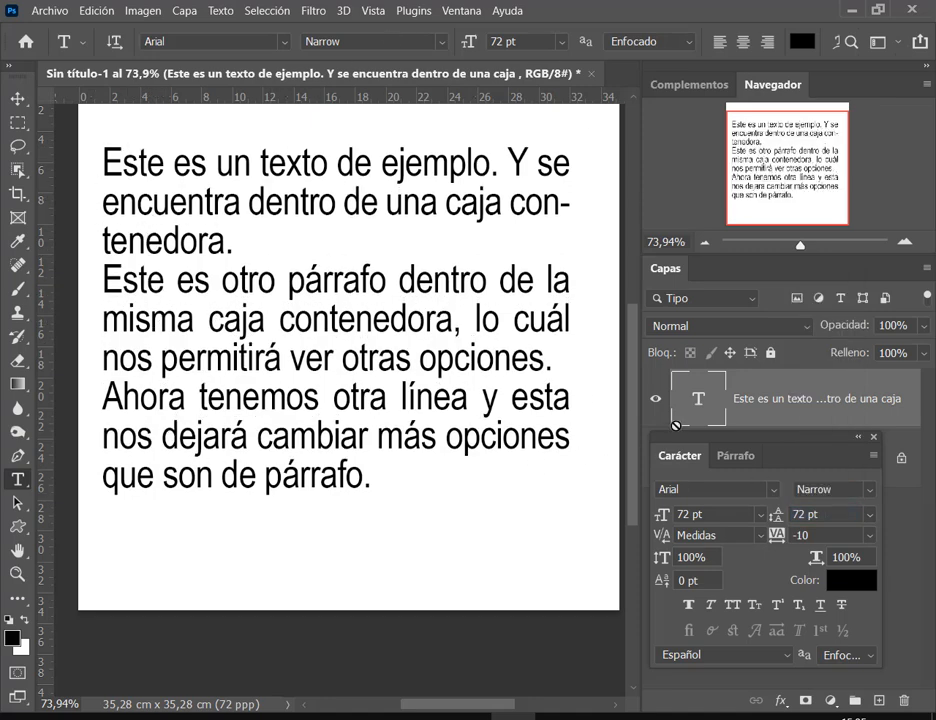
Step: Compare the leading between text lines with the paragraph spacing above and below the second paragraph
click(736, 456)
click(680, 456)
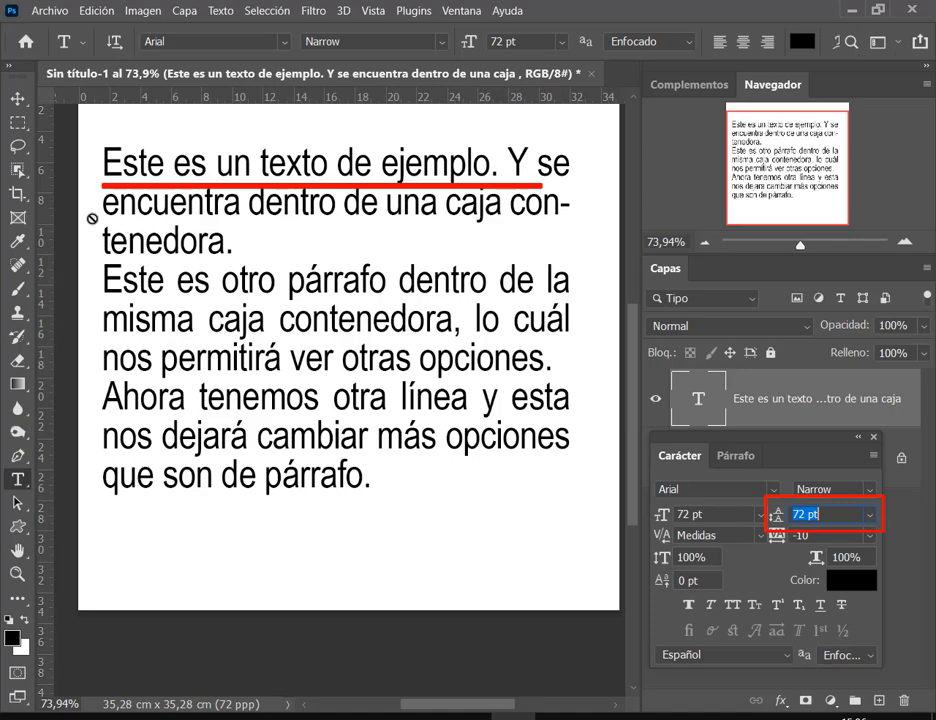
drag(103, 257, 520, 257)
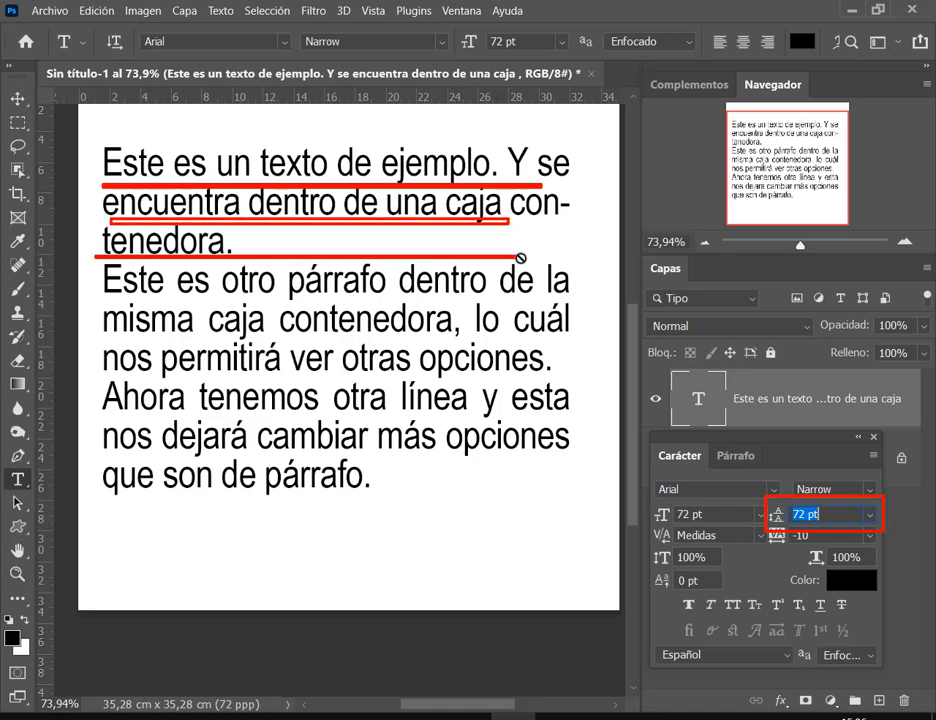
key(Escape)
click(745, 460)
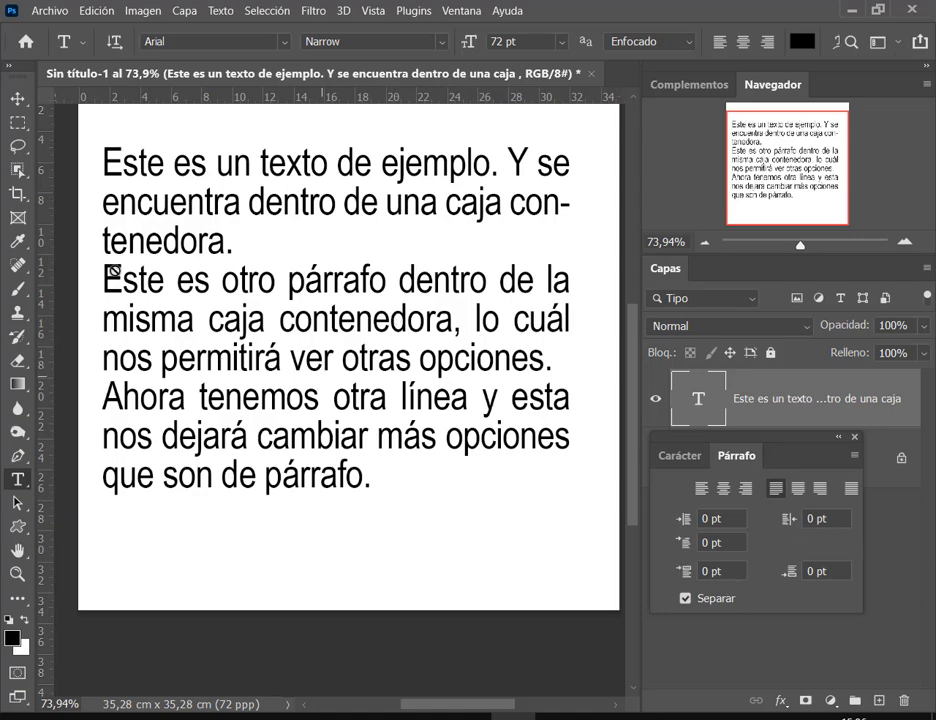
mouse_move(99, 259)
mouse_down()
mouse_move(586, 379)
mouse_move(568, 376)
mouse_up()
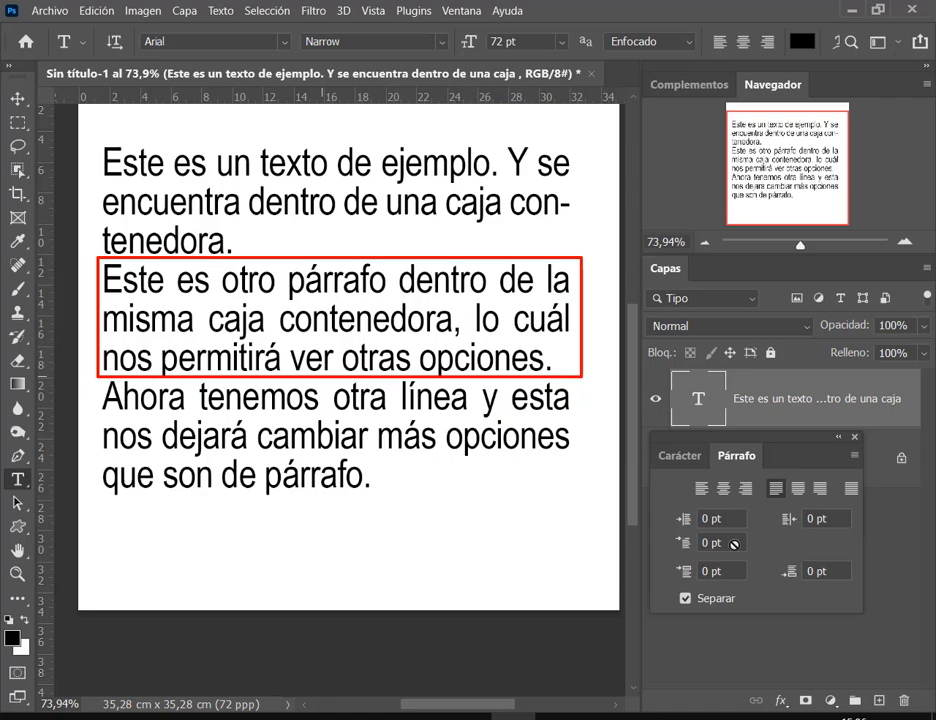
drag(611, 201, 567, 241)
drag(618, 450, 568, 385)
key(Escape)
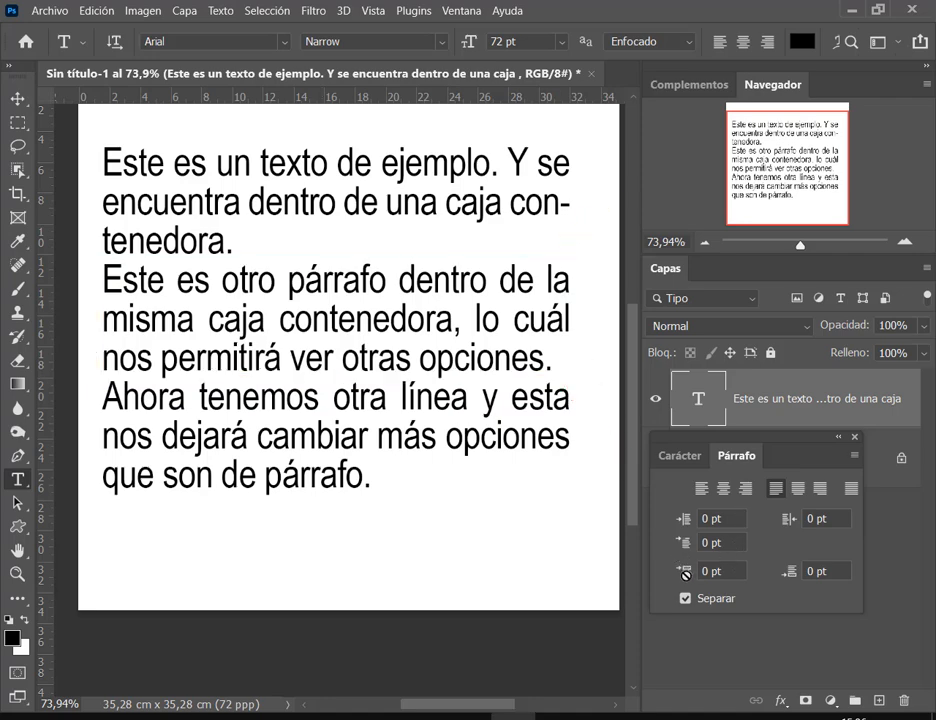
Step: Set the space before every paragraph to 41 pt and check the gaps between the three paragraphs
drag(686, 574, 758, 580)
drag(103, 252, 572, 285)
drag(103, 399, 574, 430)
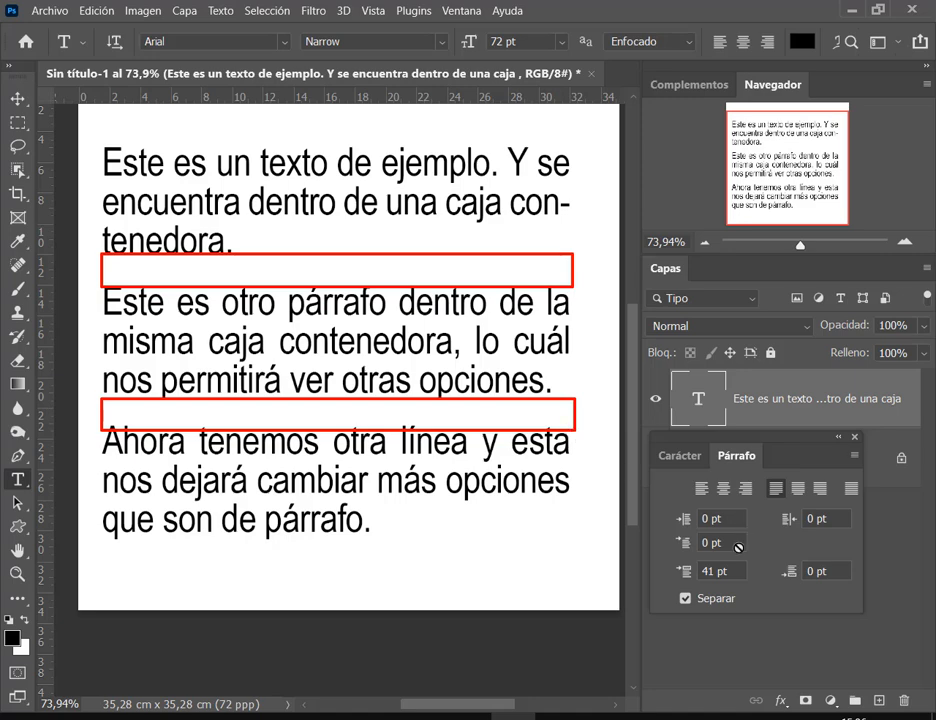
Step: Set the space before all paragraphs back to 0 pt
click(684, 571)
text(0)
key(Return)
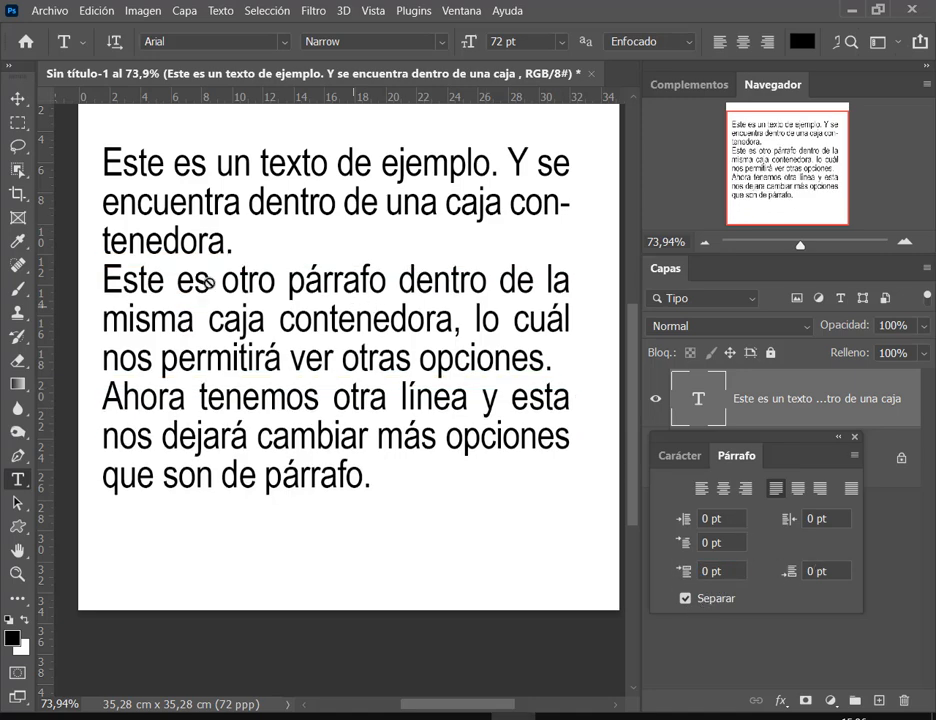
Step: Give only the second paragraph a space before of 58 pt and a space after of 43 pt, and exit text editing
drag(100, 278, 566, 363)
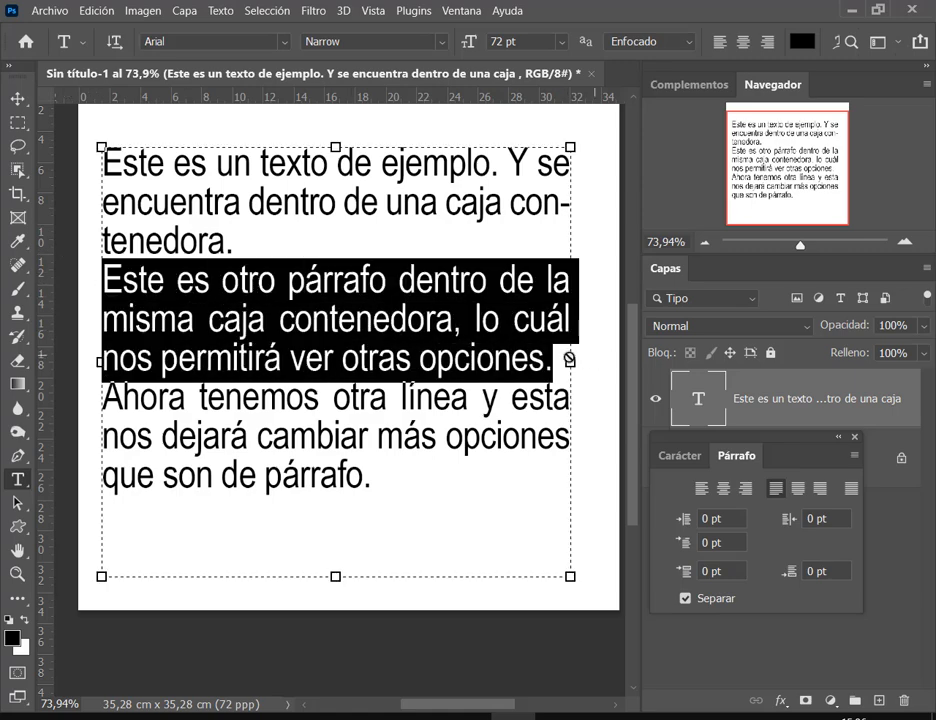
drag(683, 571, 785, 576)
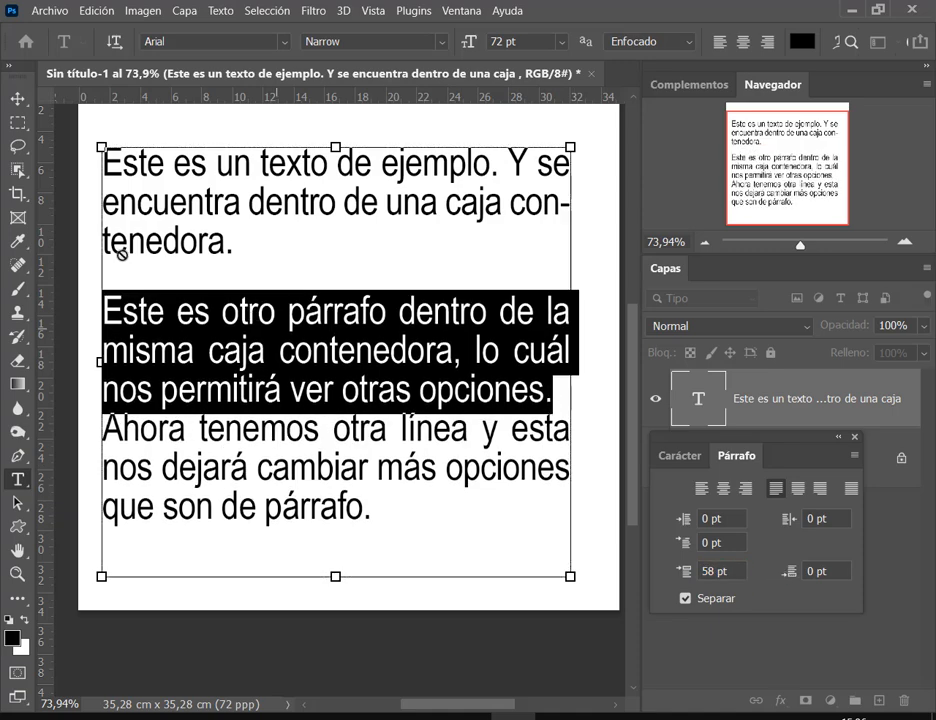
mouse_move(505, 292)
mouse_down()
mouse_move(577, 288)
mouse_move(566, 288)
mouse_up()
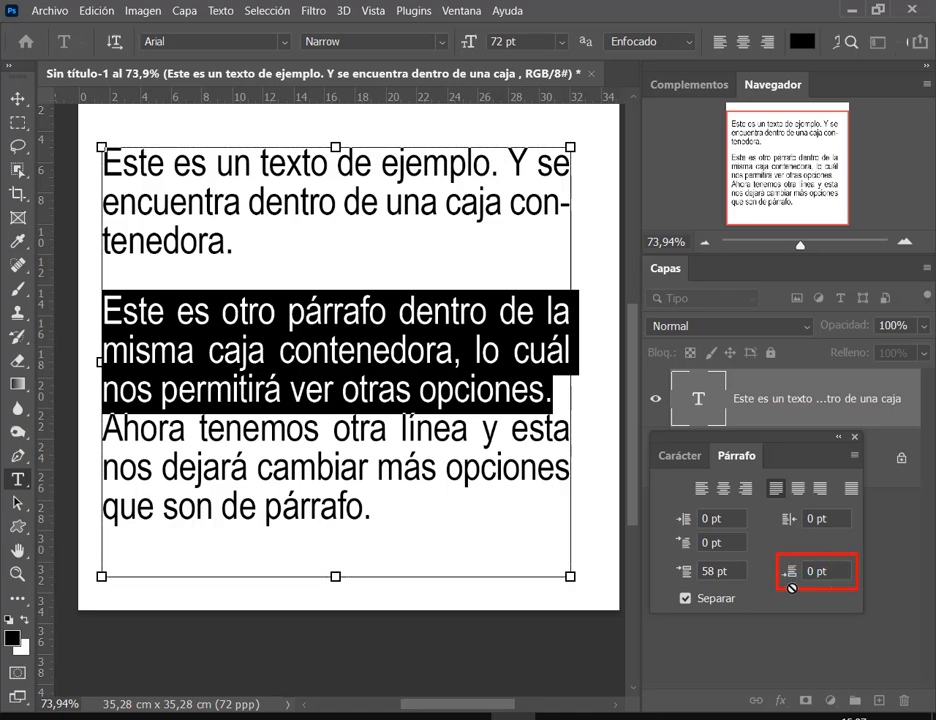
drag(790, 572, 862, 570)
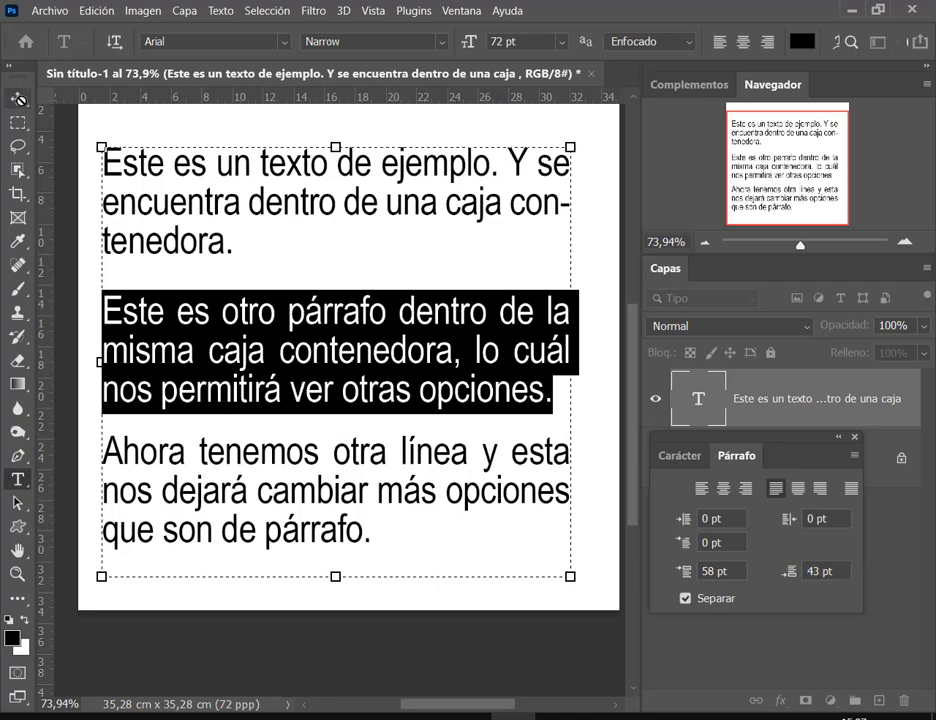
click(17, 98)
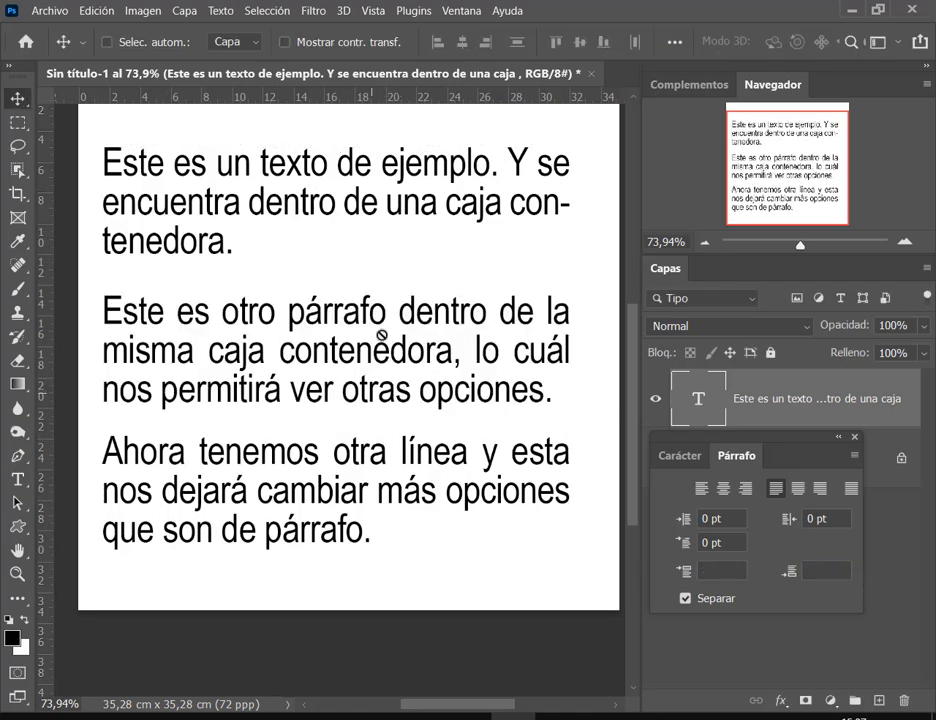
Step: Move the text layer slightly up and left, and reset the space before and after its paragraphs to 0 pt
drag(375, 407, 372, 400)
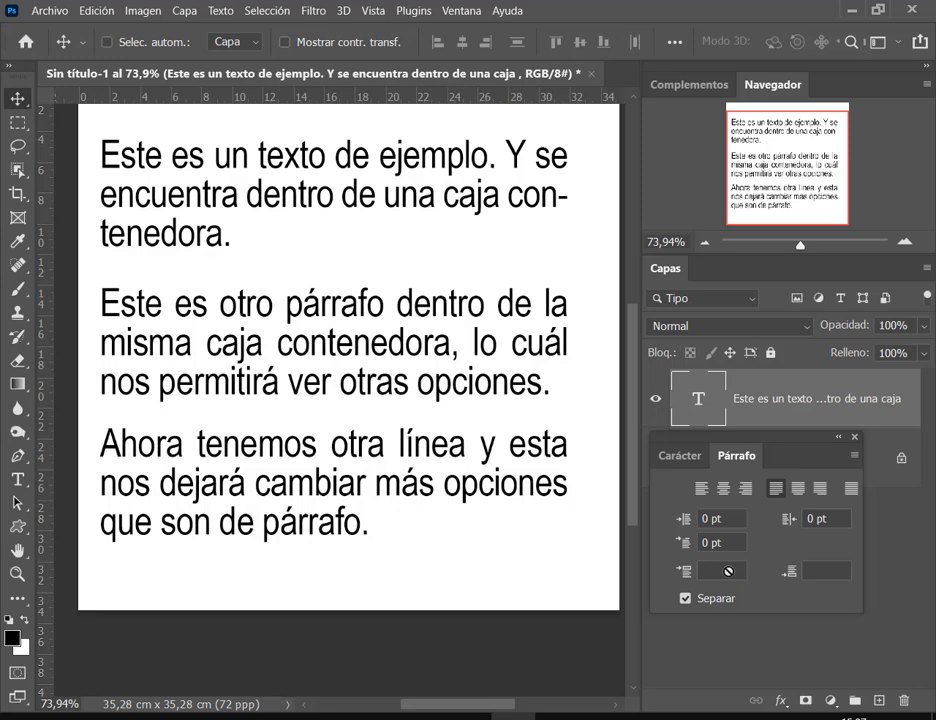
text(0)
click(815, 574)
text(0)
click(850, 598)
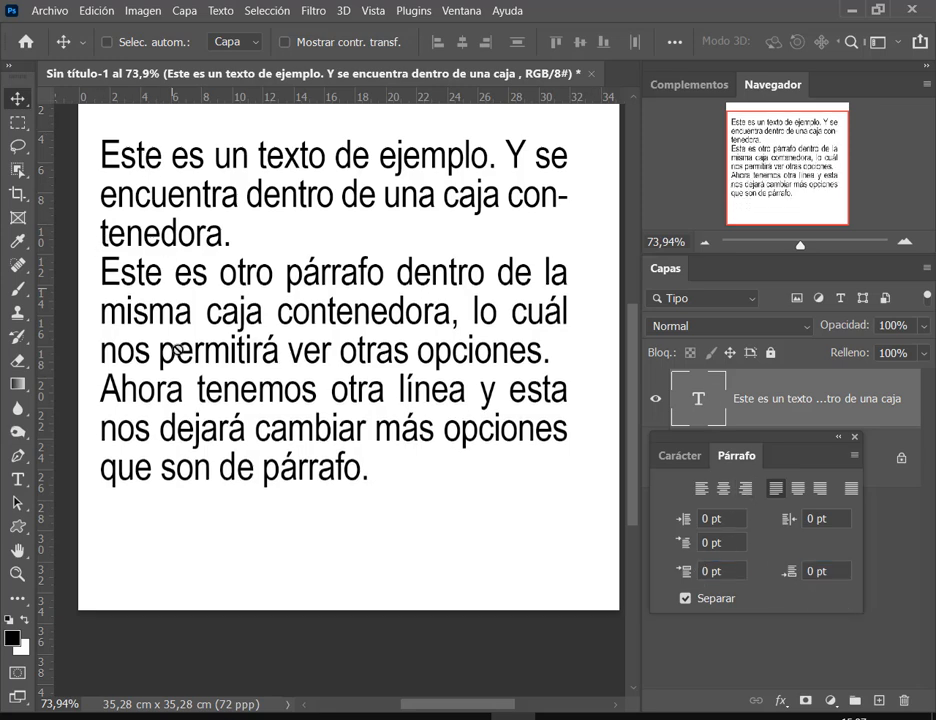
Step: Set the space before all paragraphs of the text layer to 35 pt and check the gaps above the second and third paragraphs
key(ctrl)
drag(674, 561, 754, 589)
drag(684, 571, 751, 571)
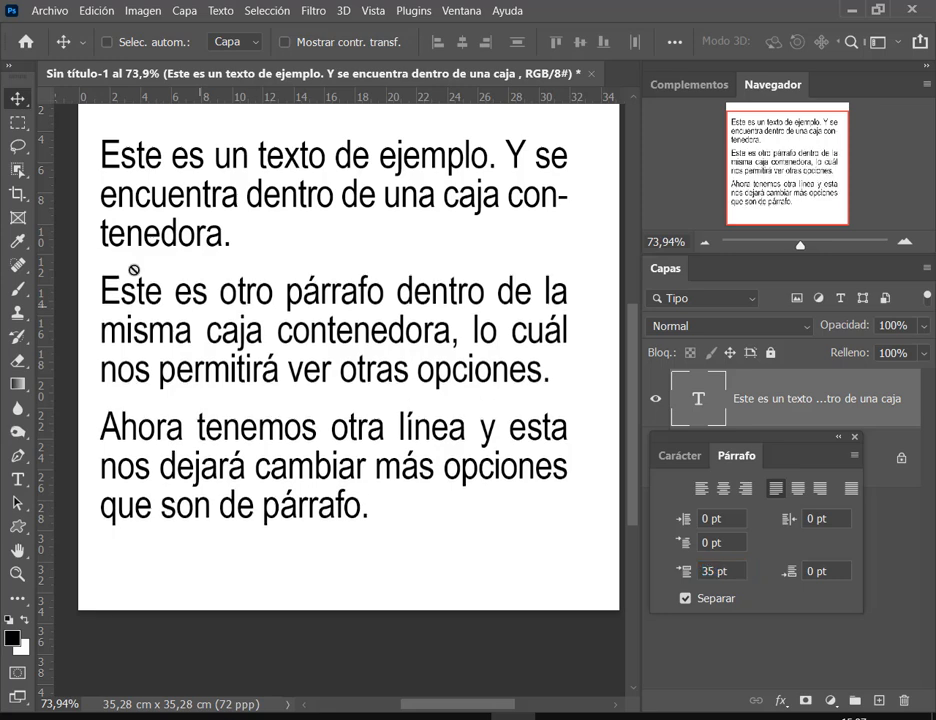
mouse_move(98, 248)
mouse_down()
mouse_move(575, 277)
mouse_move(567, 275)
mouse_up()
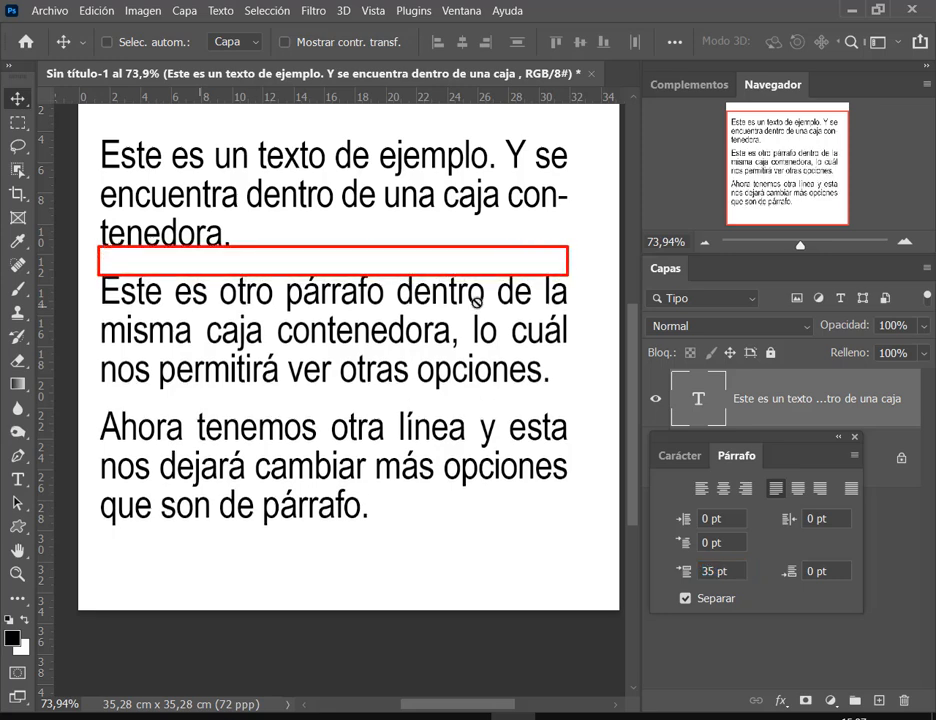
mouse_move(98, 385)
mouse_down()
mouse_move(548, 387)
mouse_move(565, 408)
mouse_up()
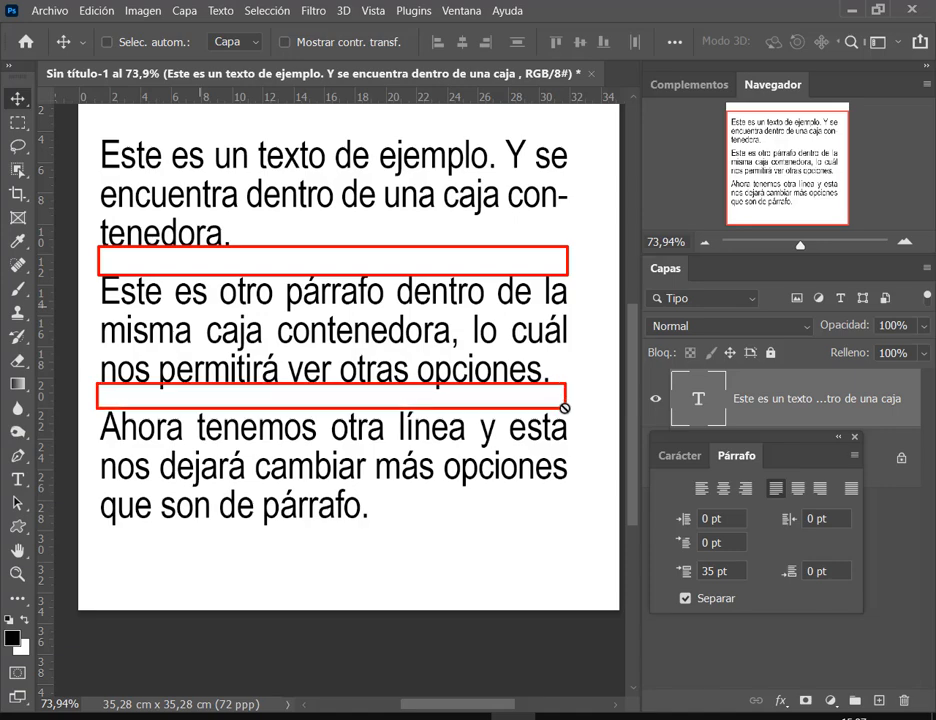
drag(67, 432, 84, 418)
drag(62, 289, 85, 274)
key(Escape)
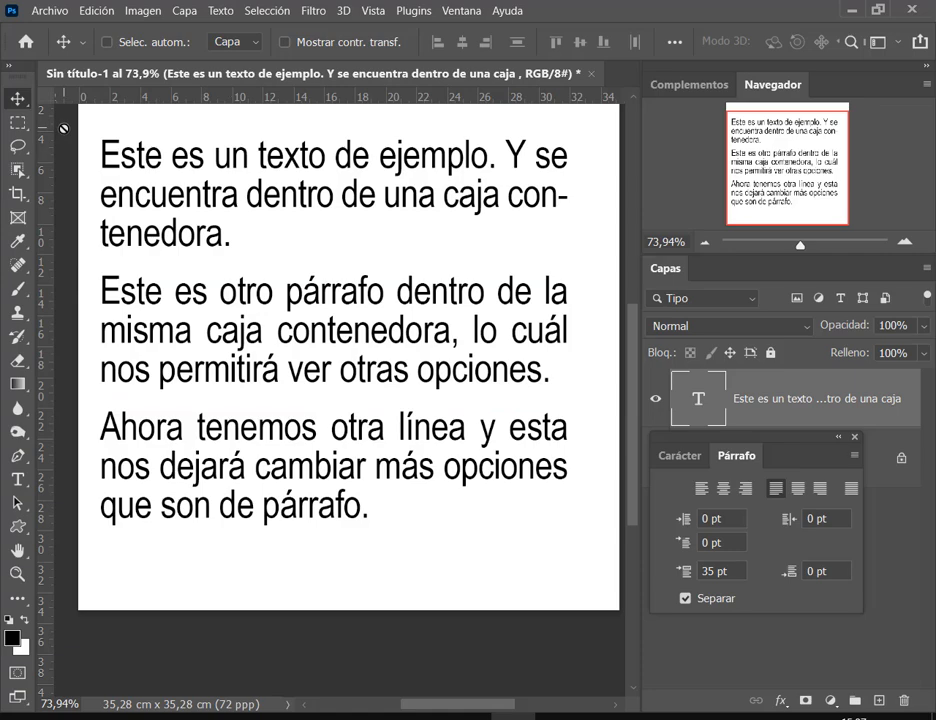
Step: Set the leading of the whole text layer to 70 pt and return to the paragraph spacing settings
click(685, 455)
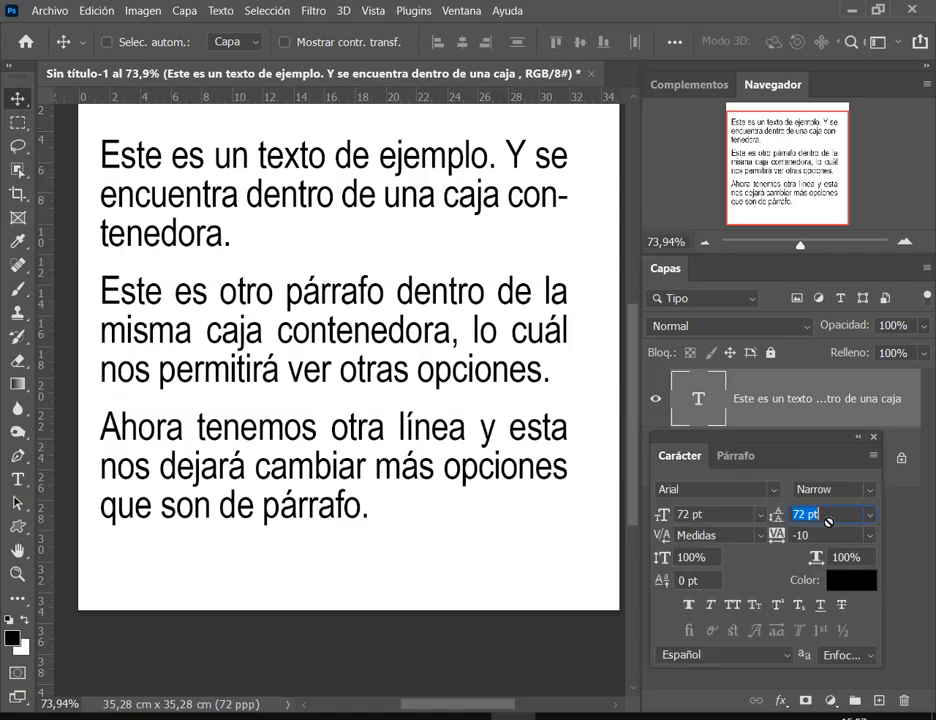
mouse_move(776, 514)
mouse_down()
mouse_move(799, 514)
mouse_move(771, 514)
mouse_up()
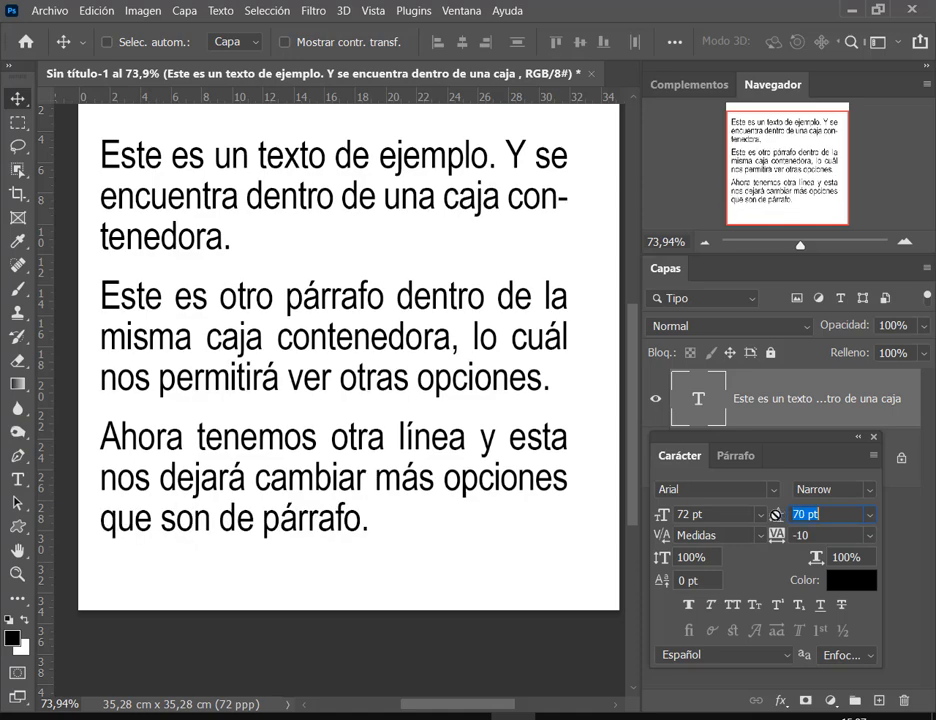
click(736, 455)
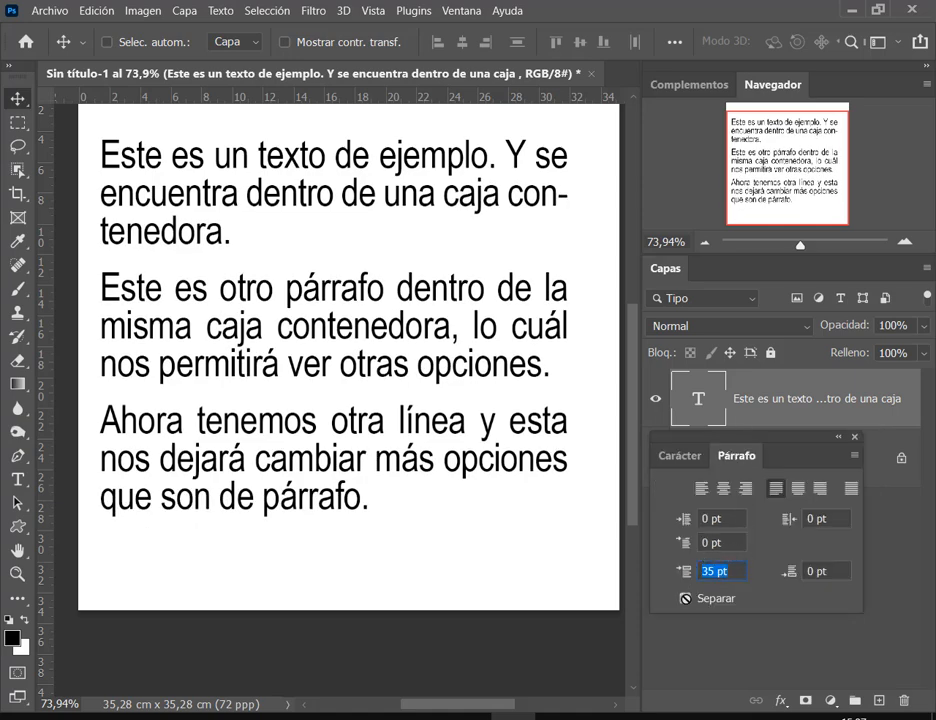
click(721, 571)
Step: Turn off hyphenation (Separar) for the text layer and detach the paragraph settings from the character settings, placing them over the canvas
click(712, 597)
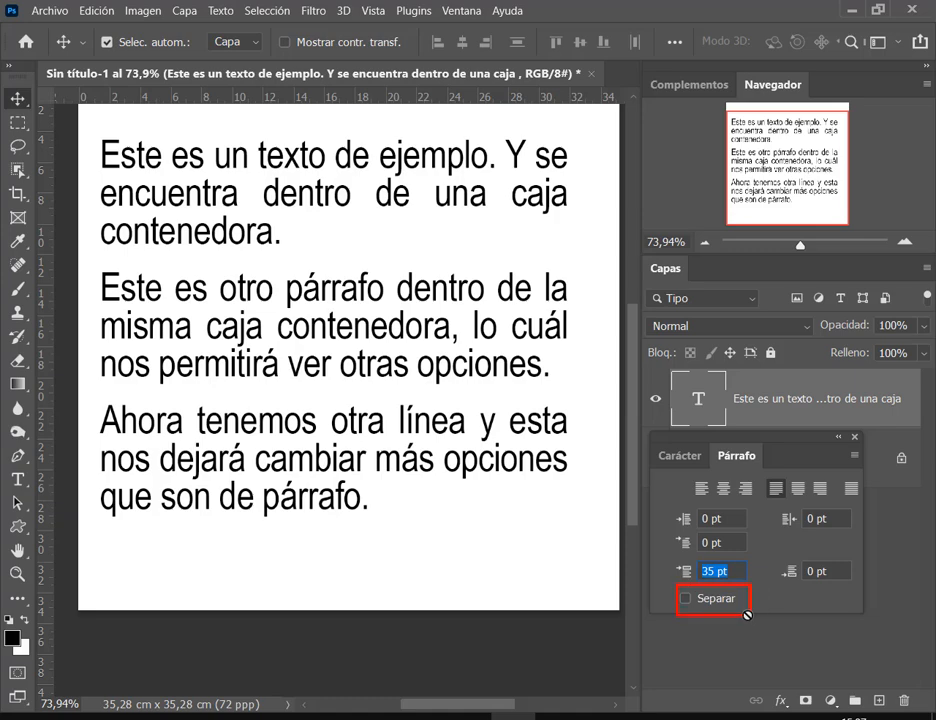
drag(738, 455, 450, 390)
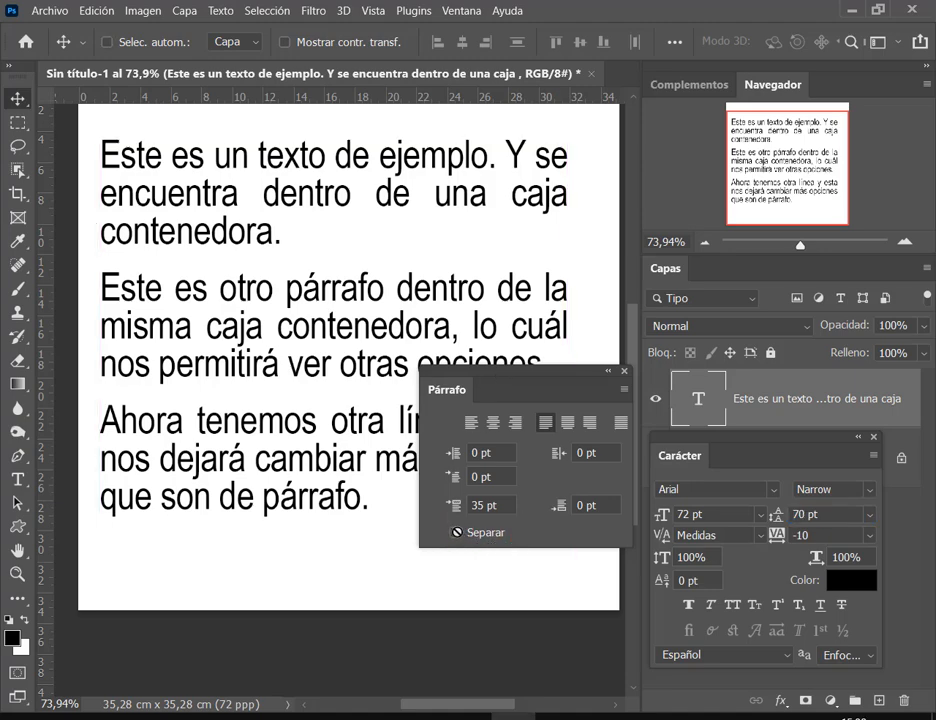
Step: Turn hyphenation on and off again to compare how the first paragraph's lines break
click(457, 532)
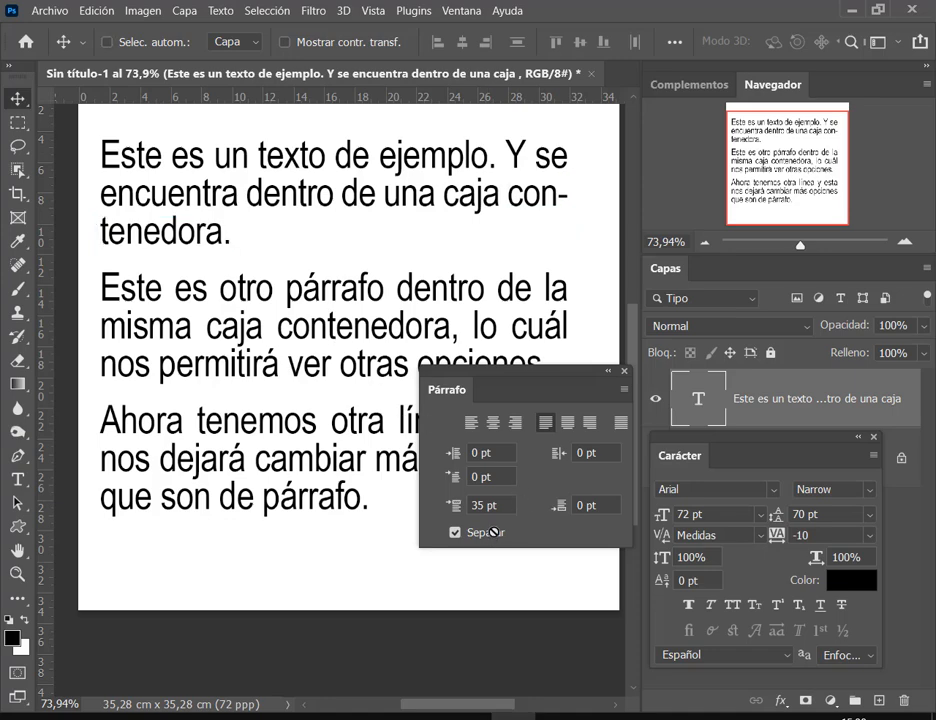
click(492, 531)
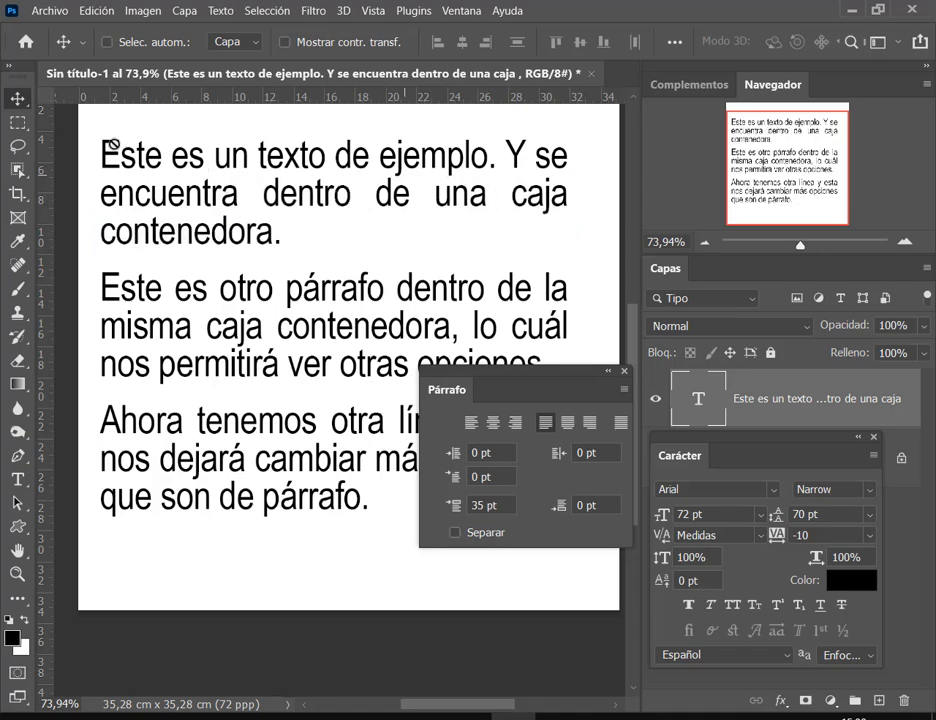
drag(100, 131, 575, 250)
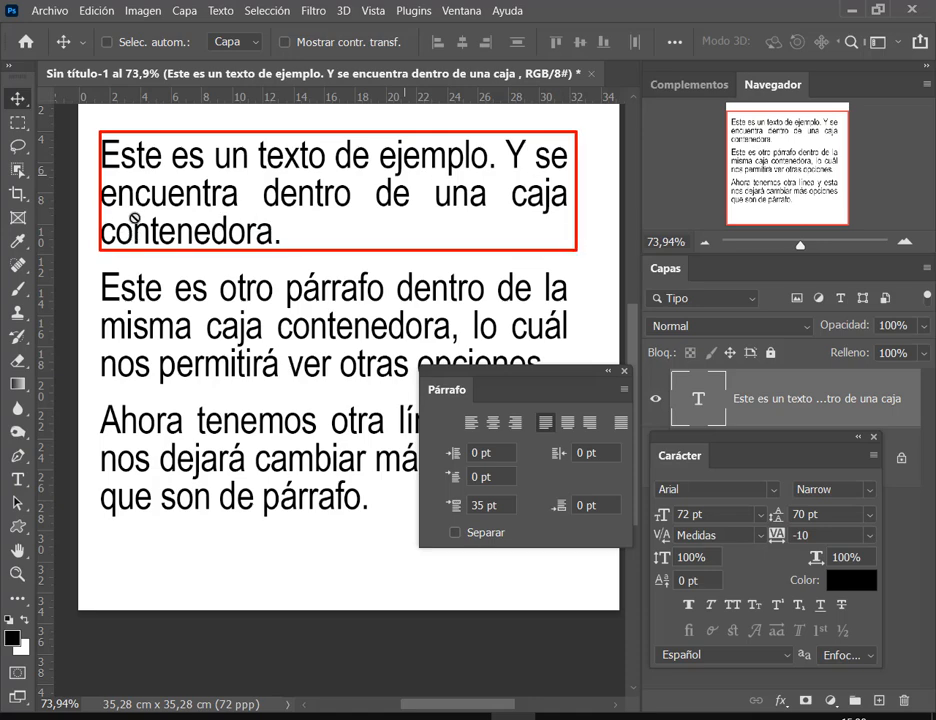
drag(100, 210, 282, 247)
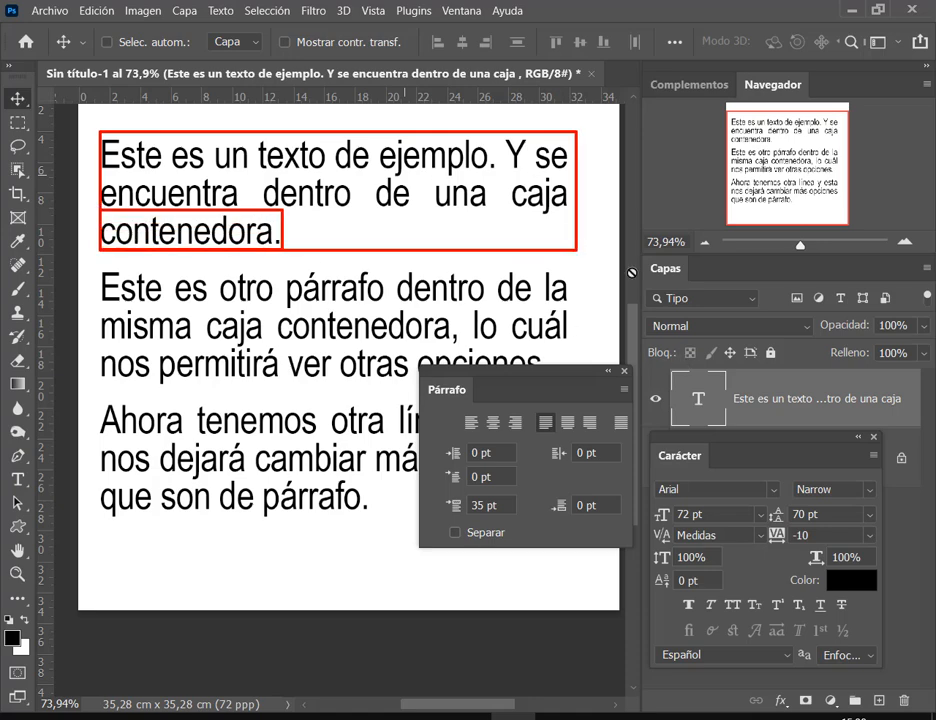
key(ctrl+z)
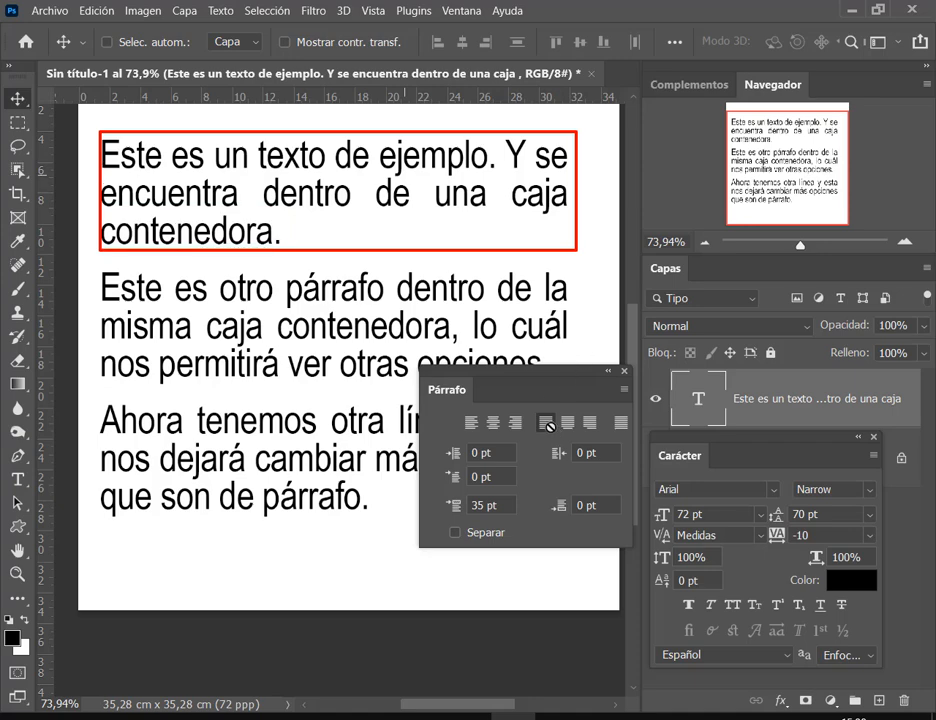
drag(528, 408, 561, 437)
key(ctrl+z)
drag(98, 172, 580, 215)
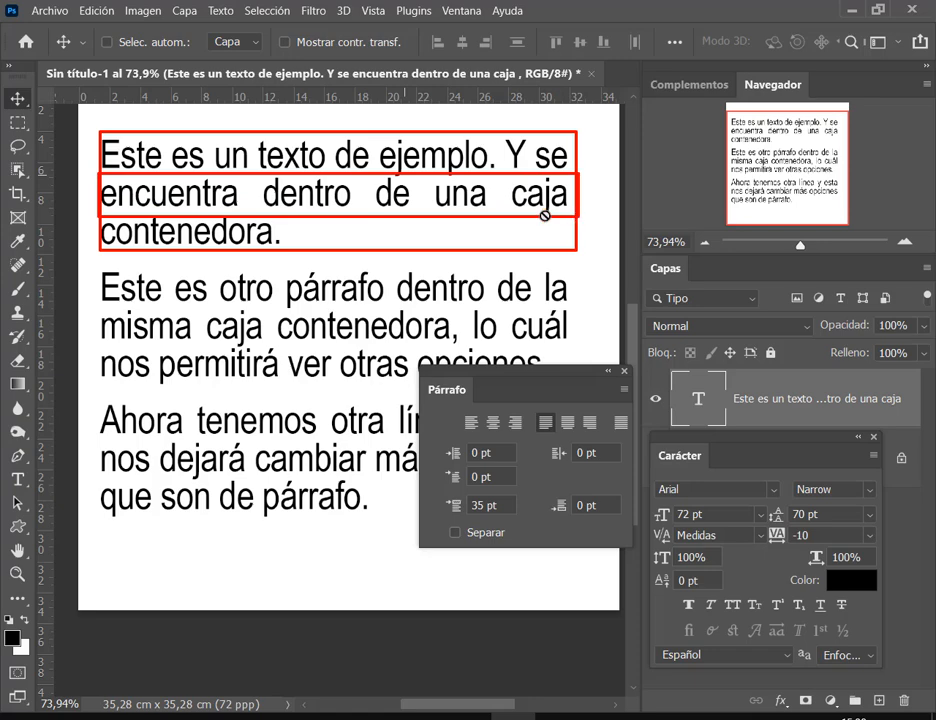
key(Escape)
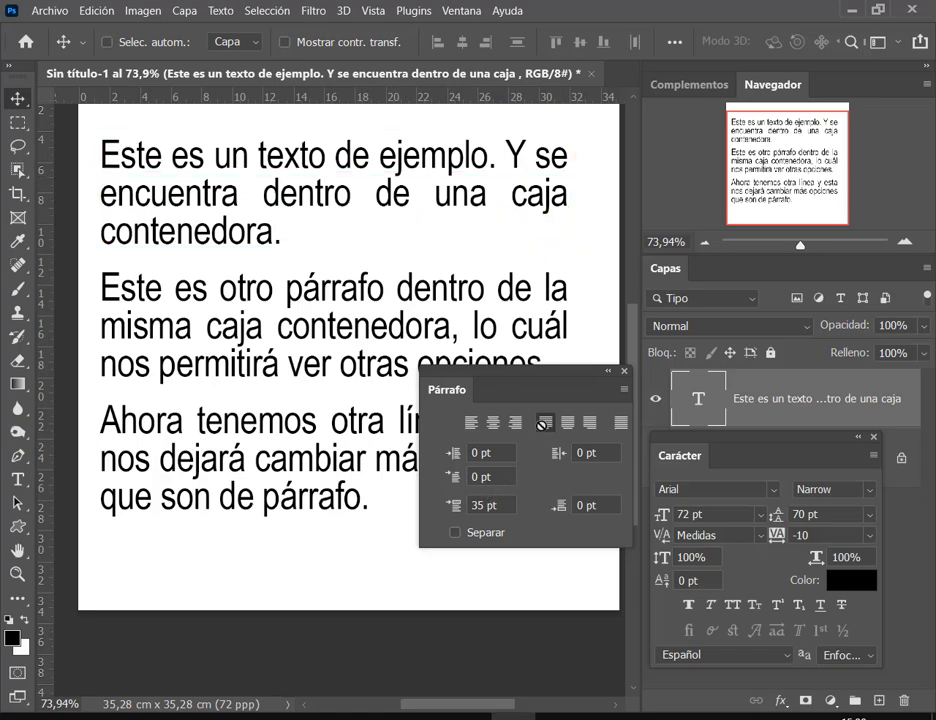
Step: Left-align the text layer, then justify it again with the last line left and hyphenation (Separar) turned on
click(471, 422)
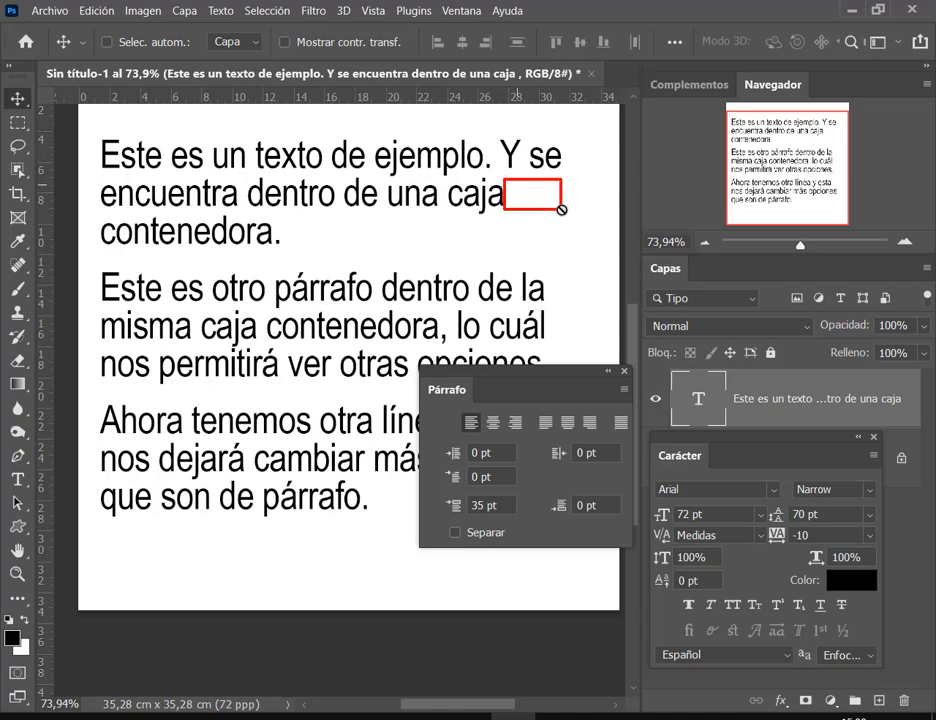
click(480, 533)
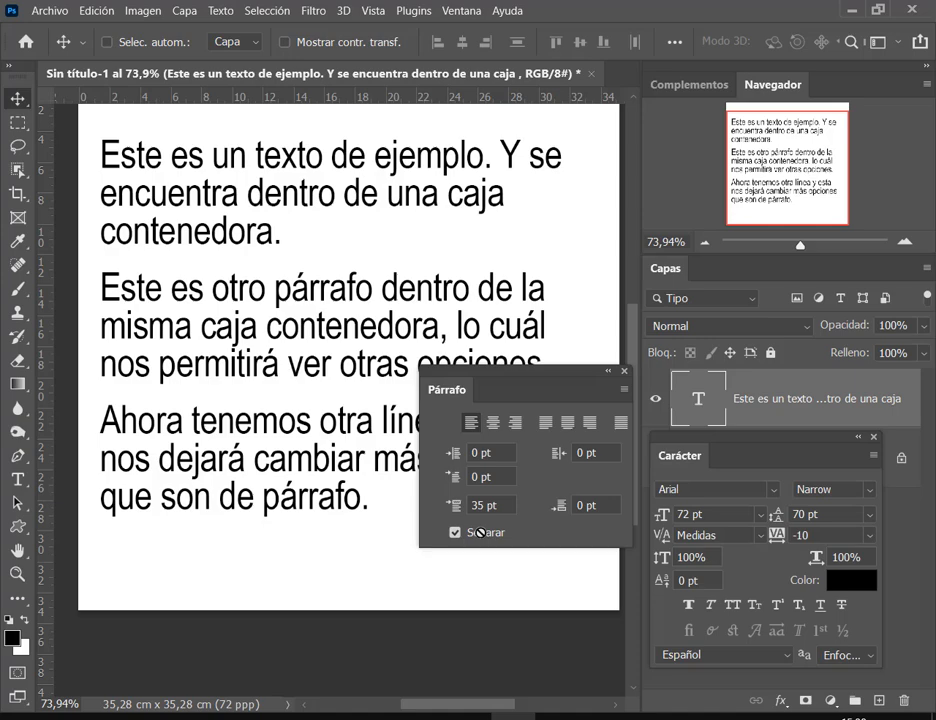
click(545, 422)
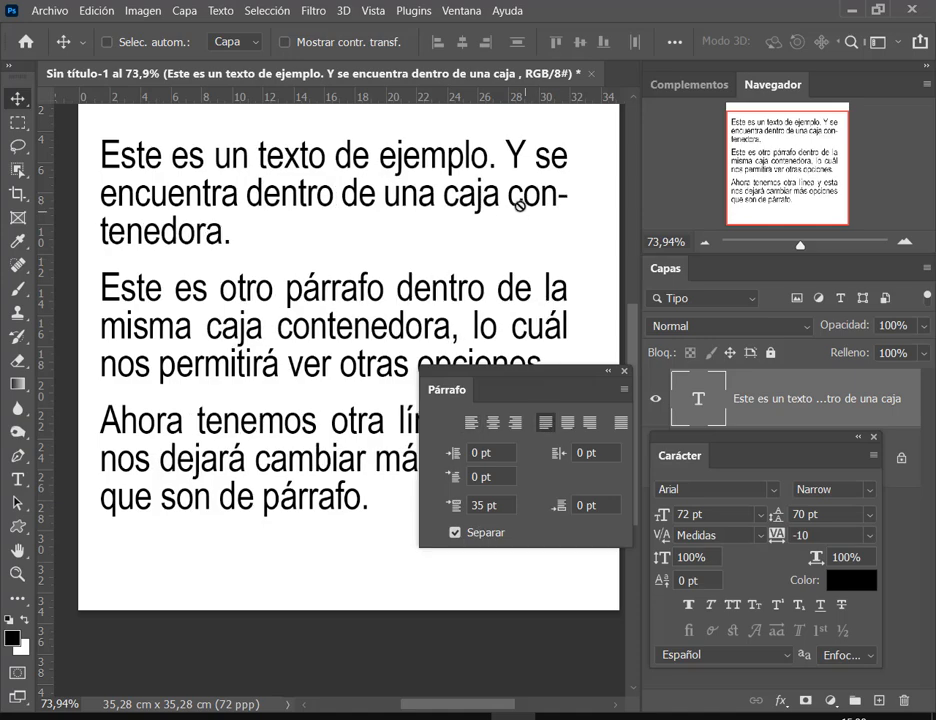
key(ctrl)
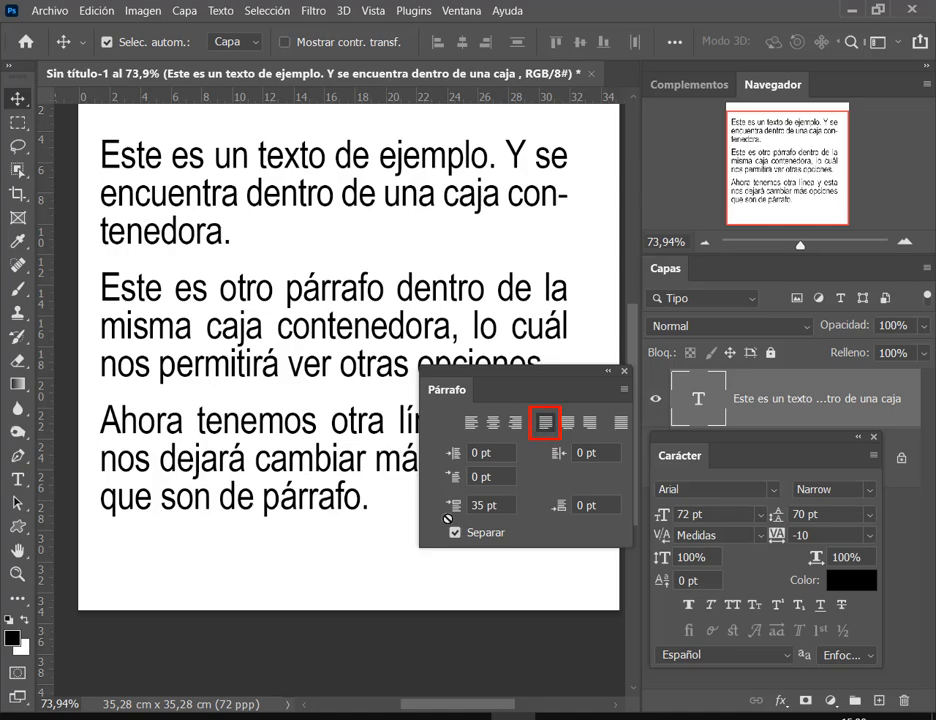
Step: Toggle hyphenation (Separar) several times to compare the justified first paragraph's line breaks, leaving it off
click(483, 533)
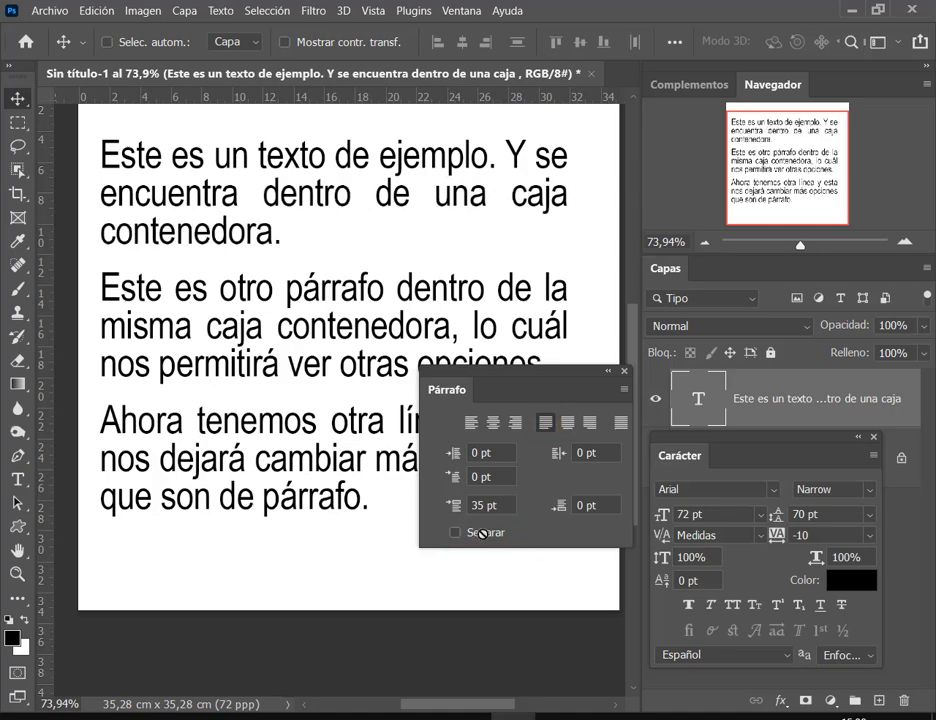
click(481, 533)
click(481, 533)
click(478, 533)
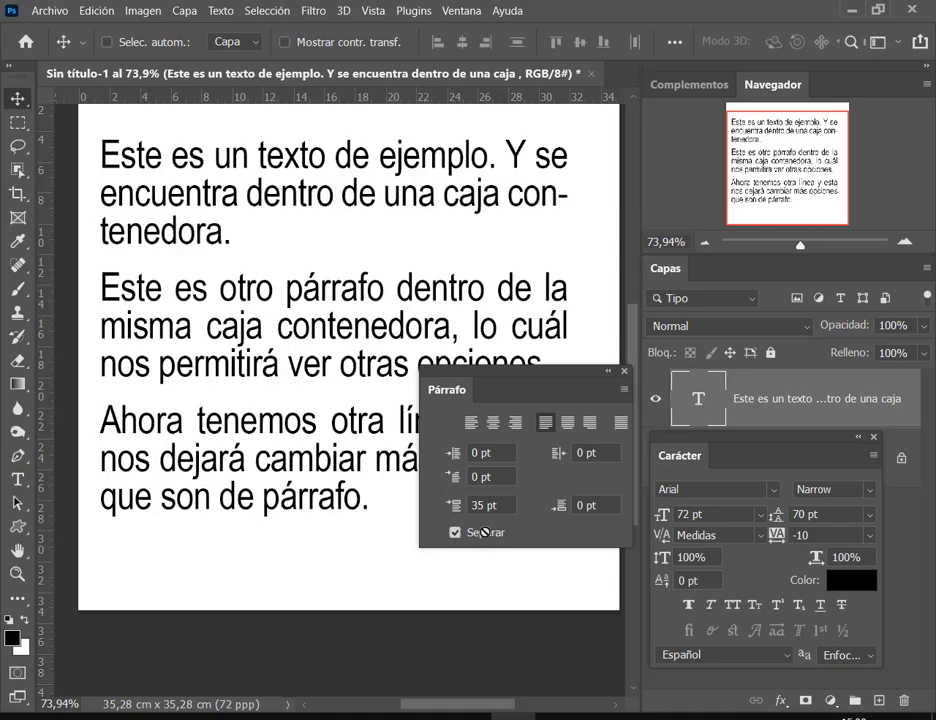
click(483, 533)
Step: Move the character settings over the canvas and regroup the reopened paragraph settings with them
click(625, 371)
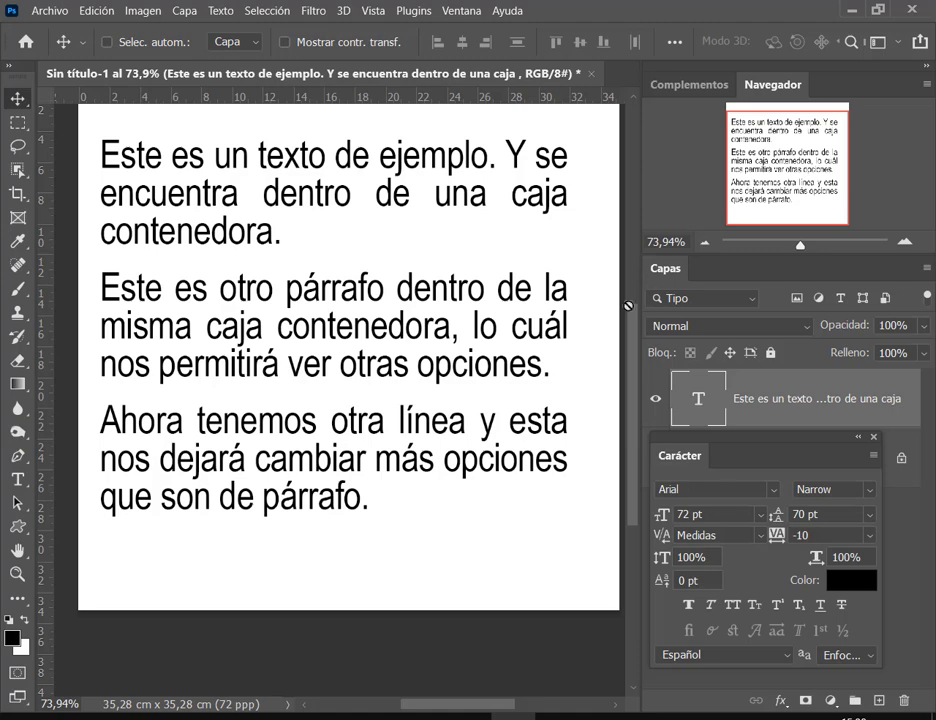
drag(746, 438, 502, 384)
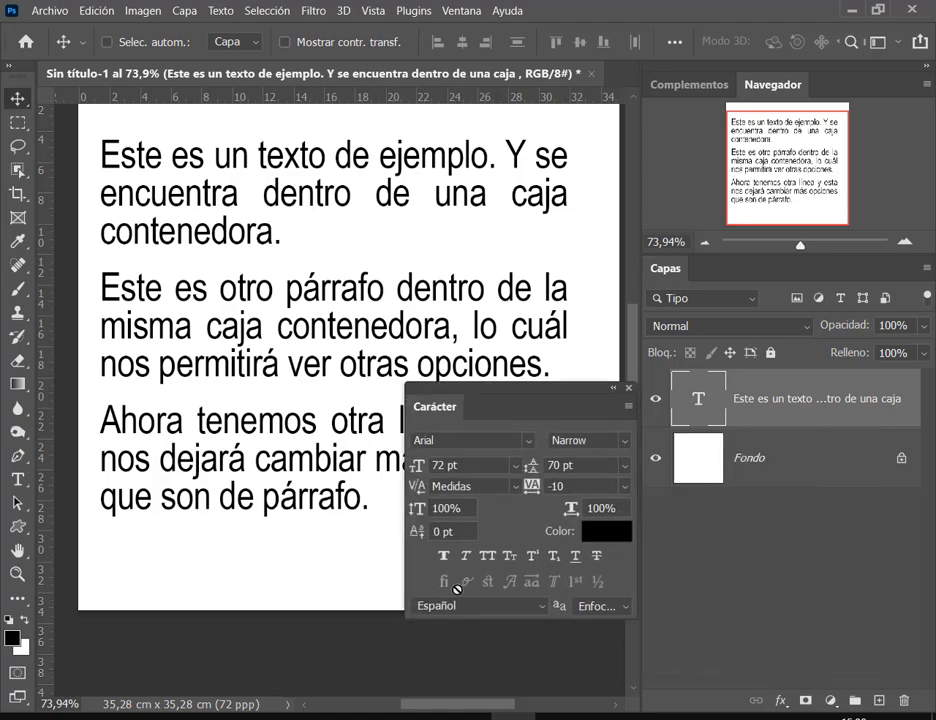
click(462, 11)
click(533, 534)
drag(453, 388, 499, 411)
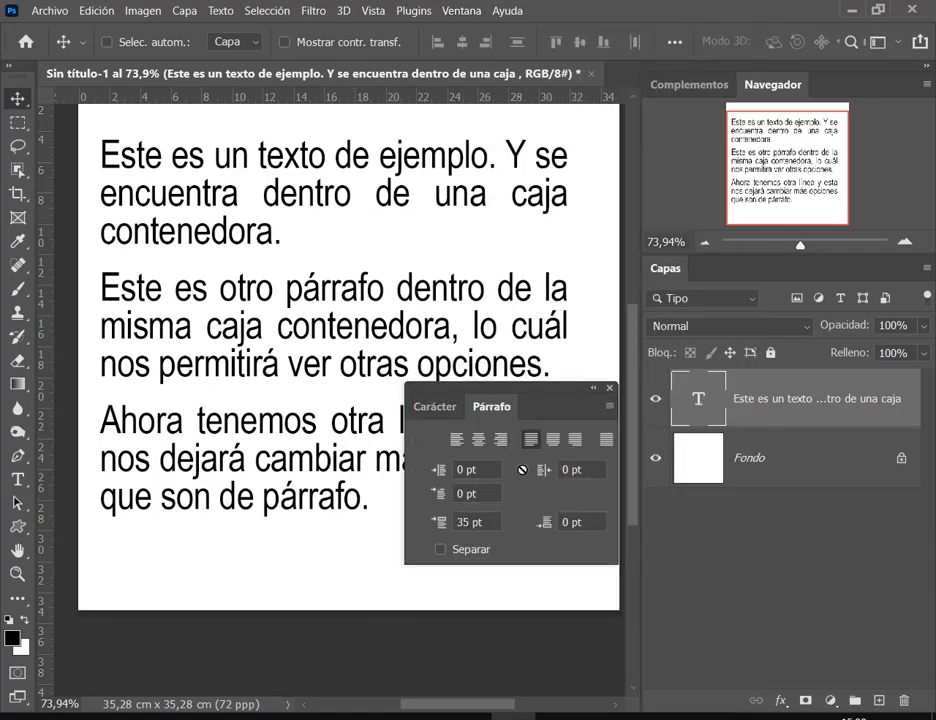
Step: Turn hyphenation on and off once more, and close the character and paragraph settings
click(470, 549)
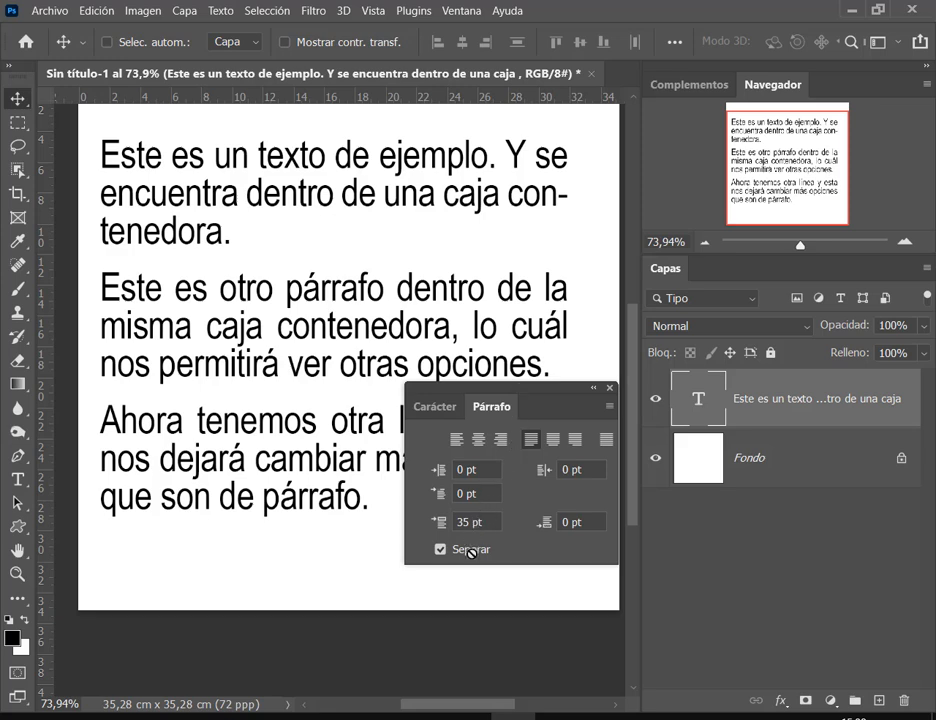
click(441, 549)
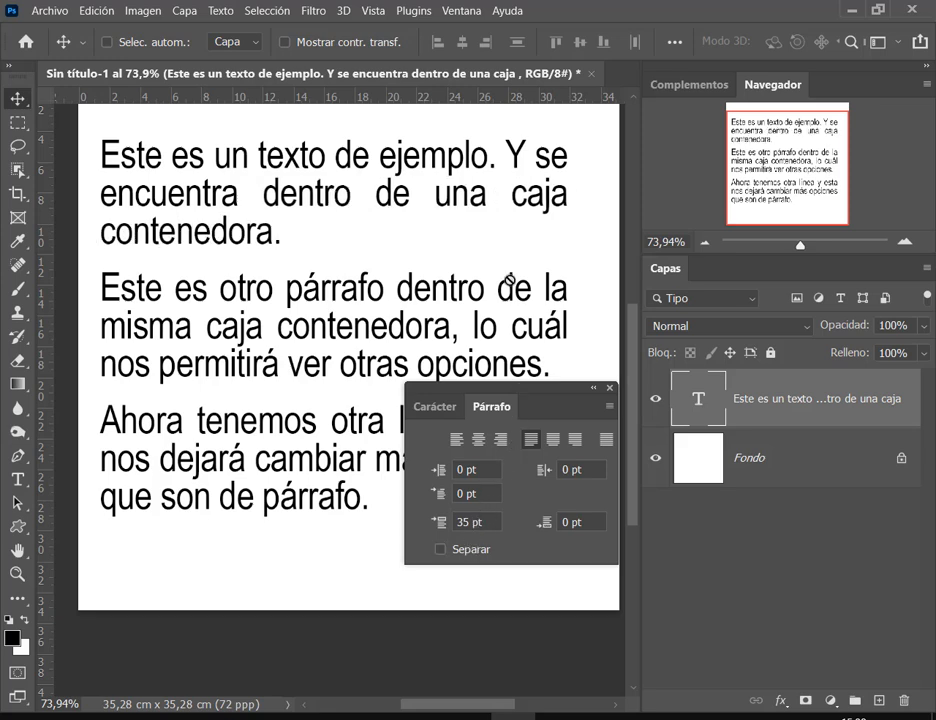
click(610, 388)
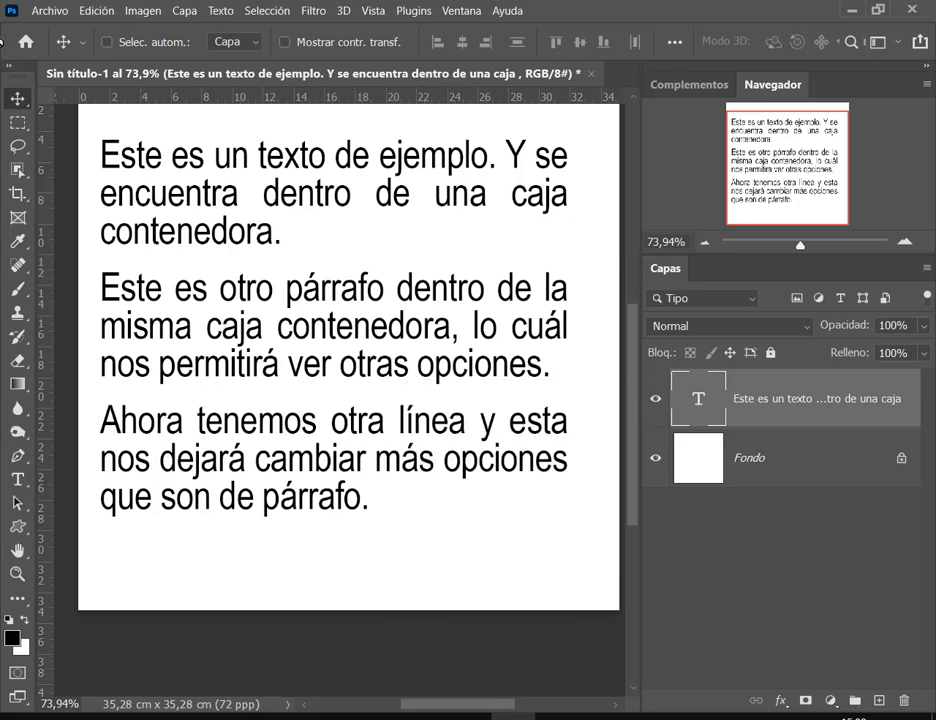
Step: Show the variants of the Type tool, including the vertical and mask ones, and return to the Move tool
click(19, 117)
click(19, 98)
drag(775, 171, 776, 159)
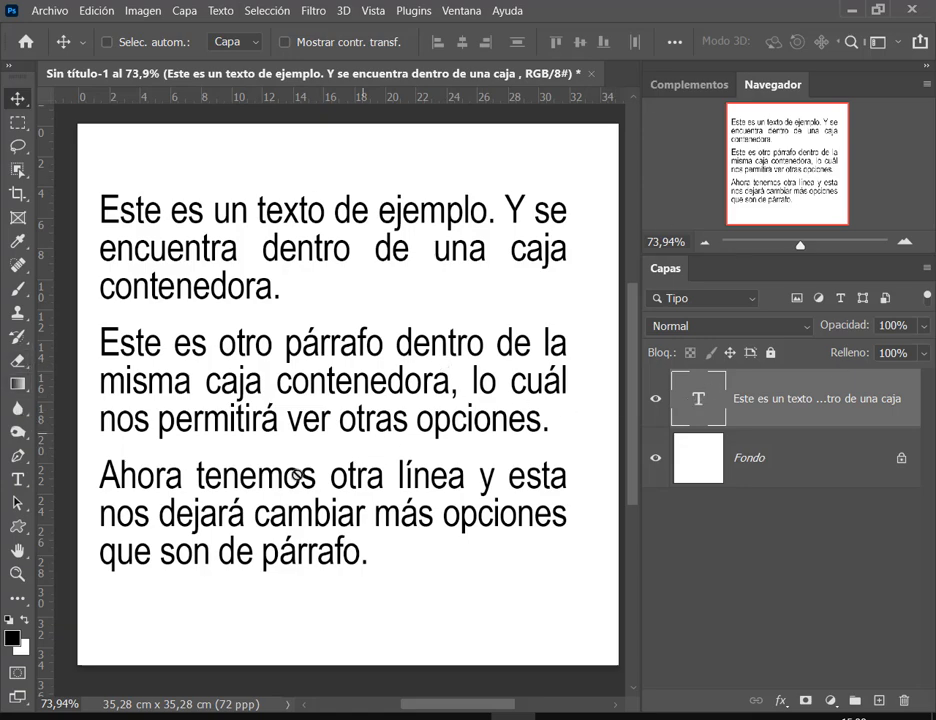
click(18, 478)
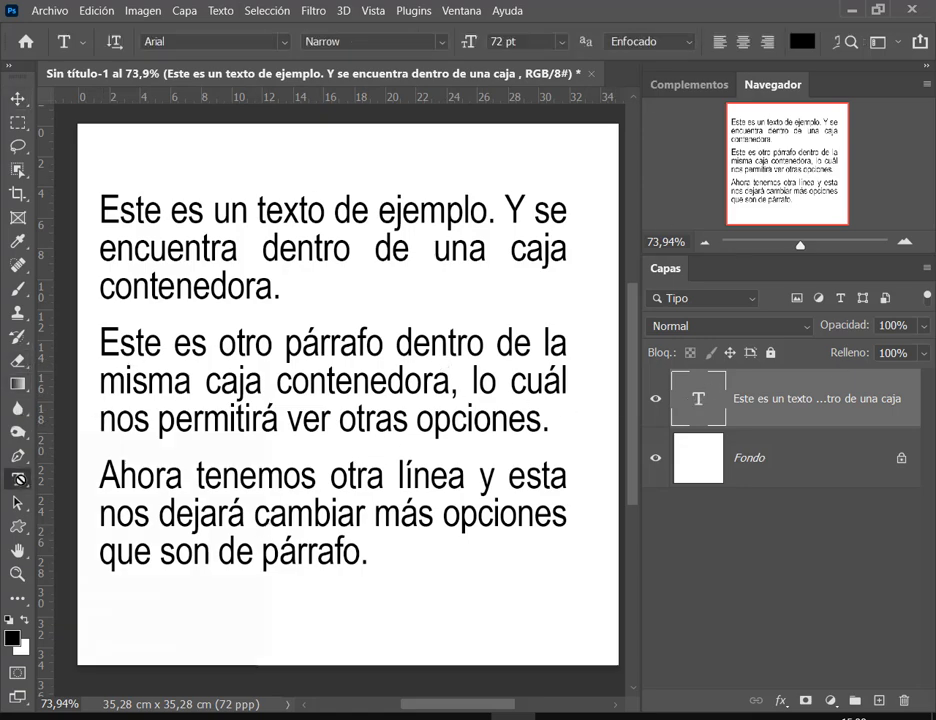
right_click(18, 478)
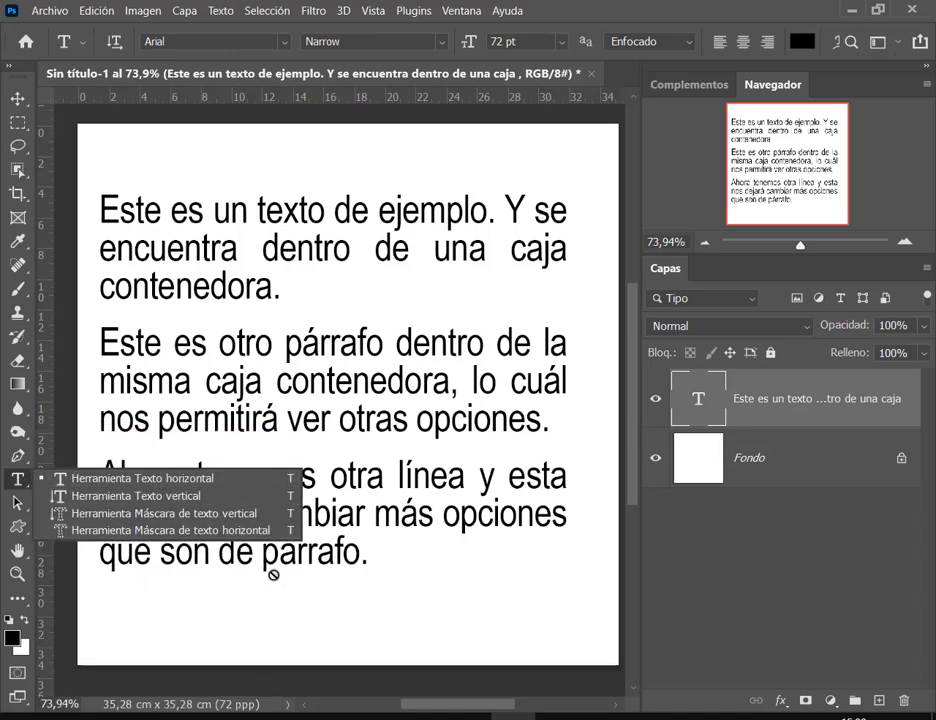
click(18, 98)
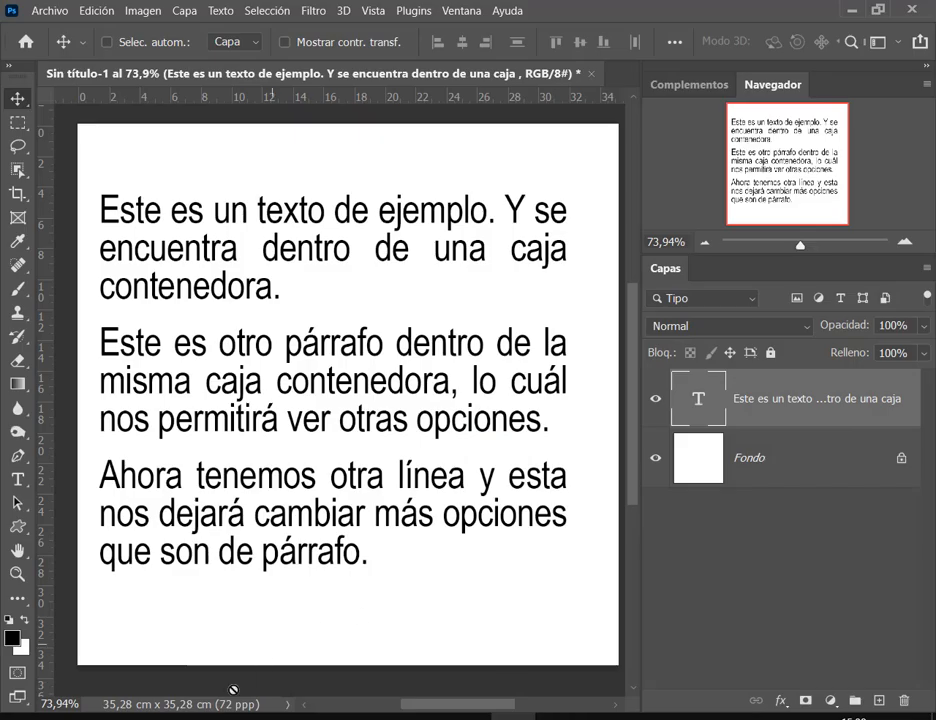
Step: Switch to the Google Meet call to check the chat for questions and return to Photoshop
click(245, 717)
click(180, 648)
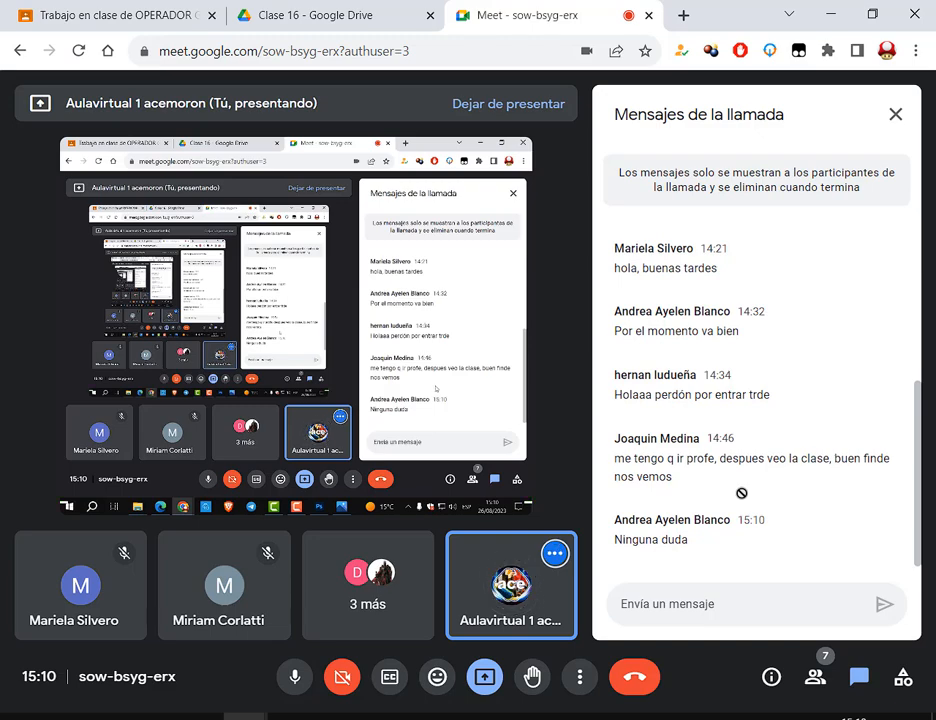
key(alt+Tab)
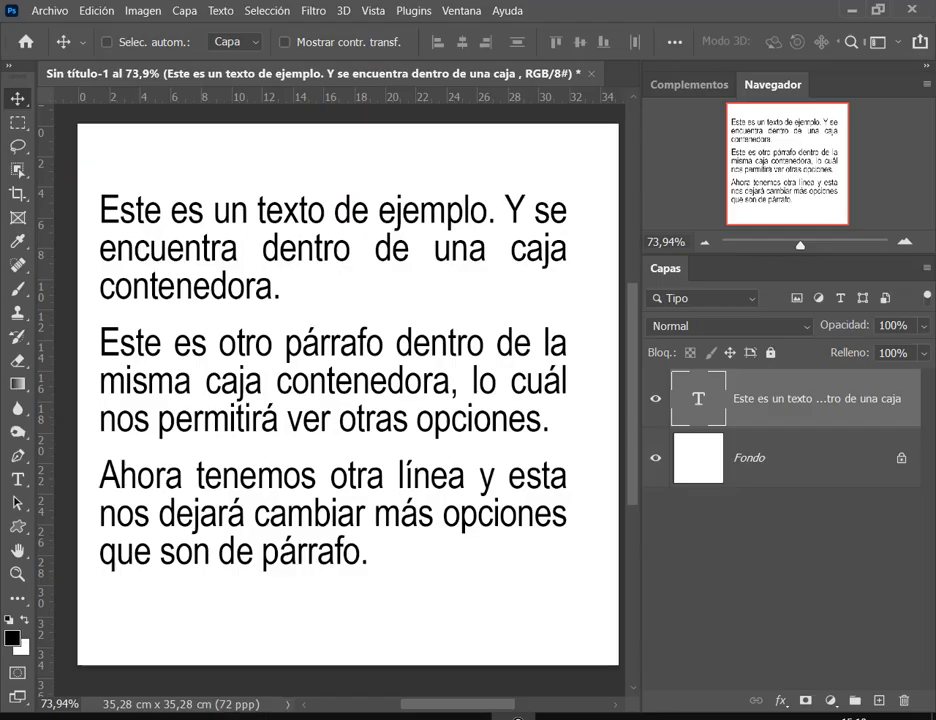
Step: Close the text document without saving it and clear the list of recent files
click(590, 74)
click(530, 289)
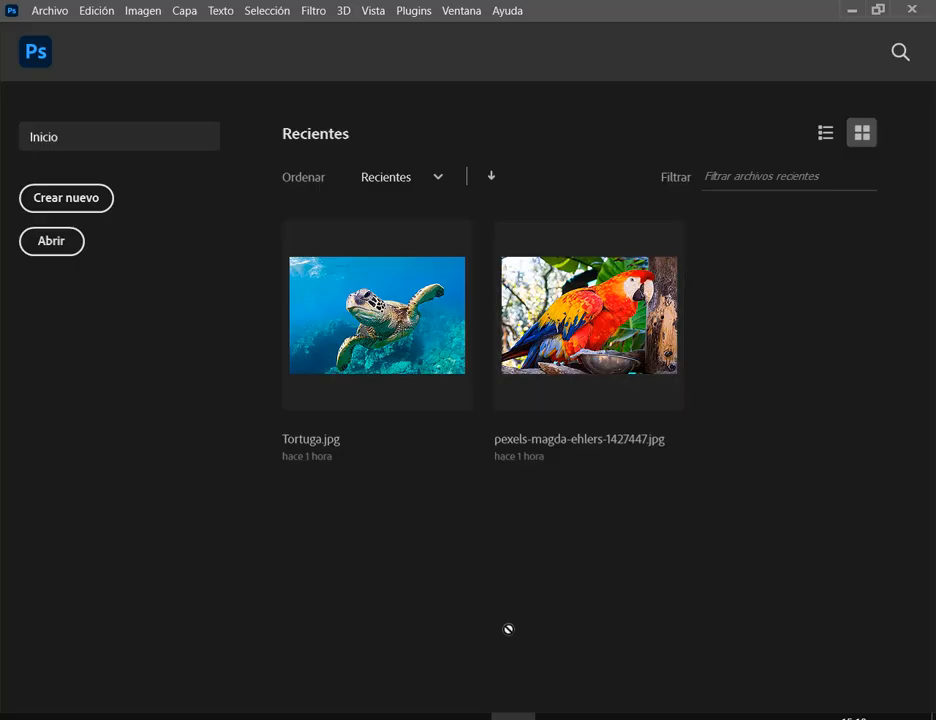
click(49, 10)
mouse_move(105, 114)
click(396, 146)
Step: Create a new document from the recent custom 1000 x 1000 px preset at 72 ppi
mouse_move(155, 716)
mouse_move(137, 641)
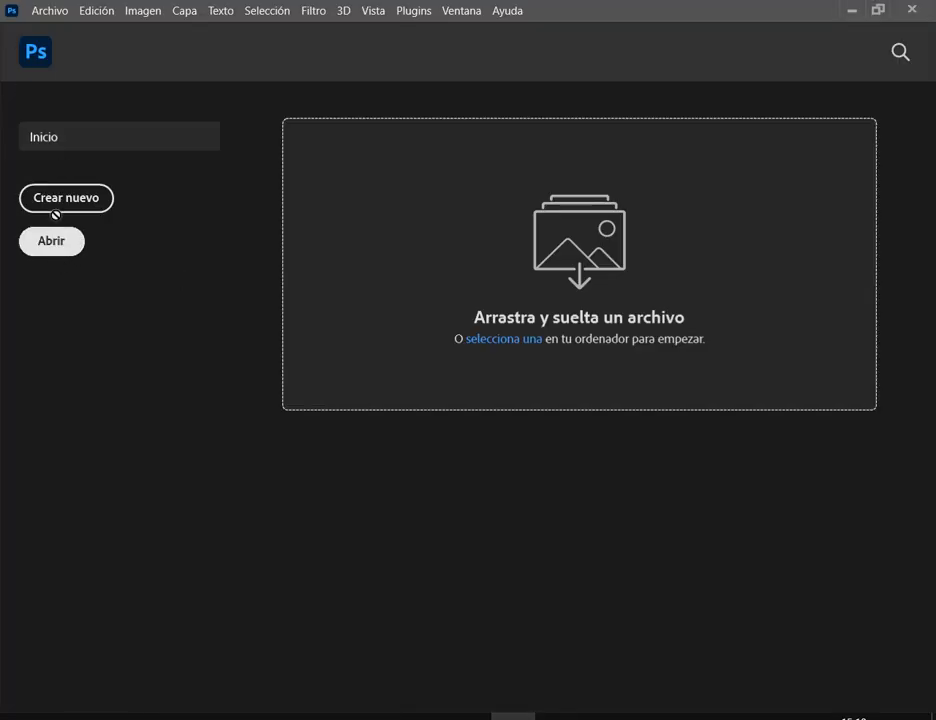
click(58, 206)
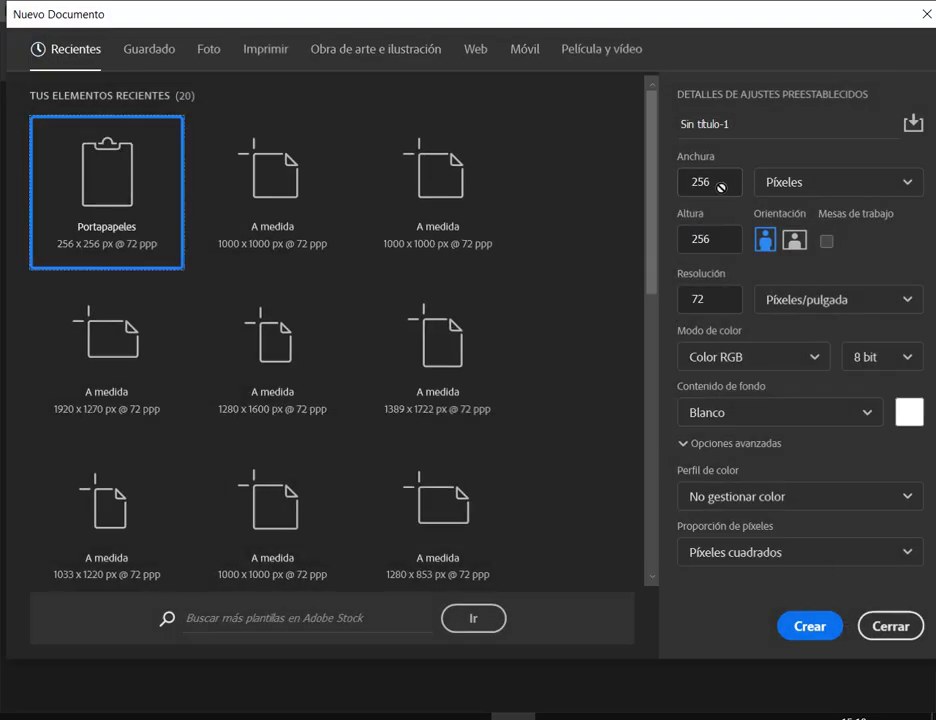
click(324, 203)
click(819, 627)
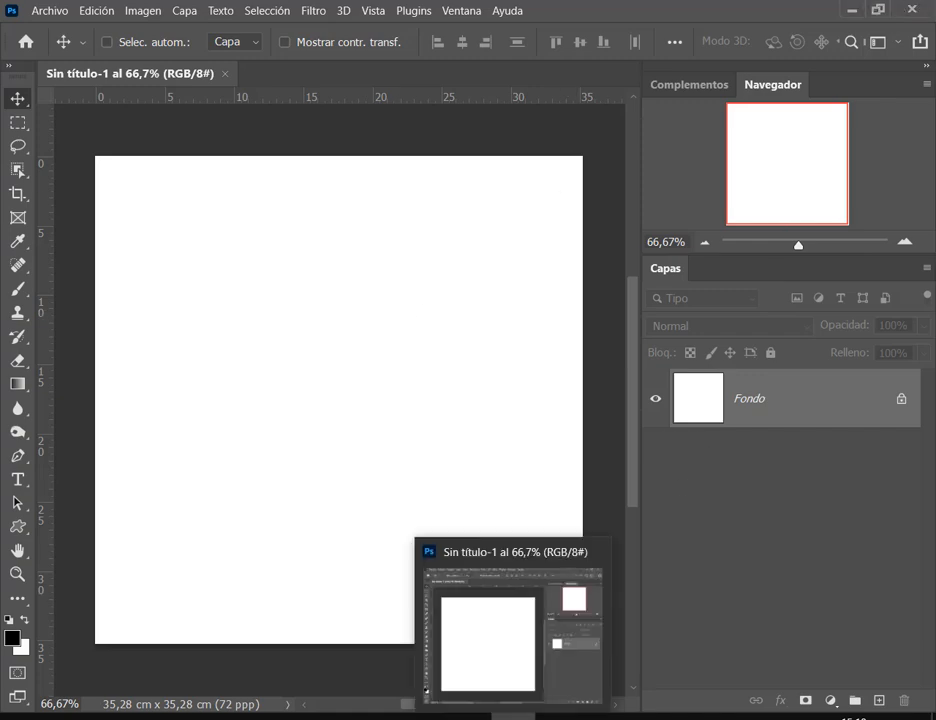
Step: Switch to the Google Meet call and check the system calendar for August and early September 2023
click(512, 716)
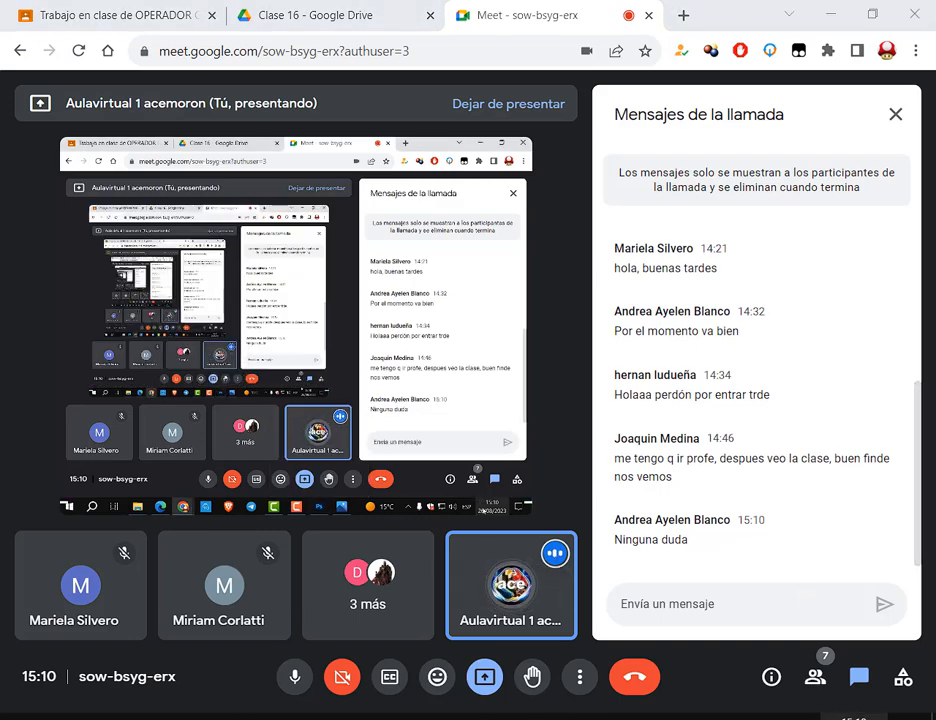
click(853, 716)
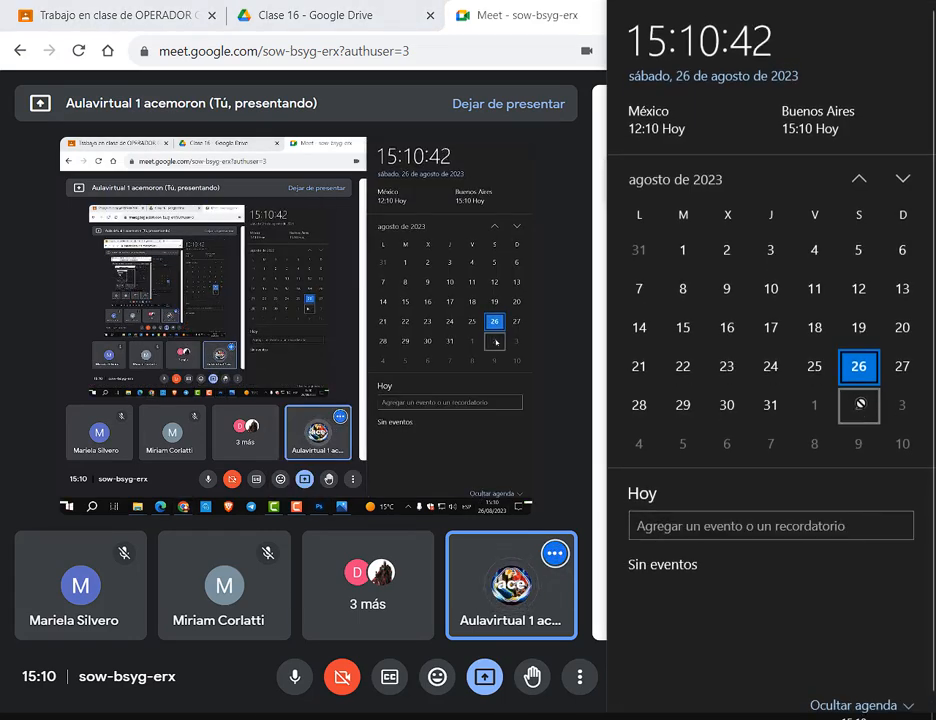
click(717, 9)
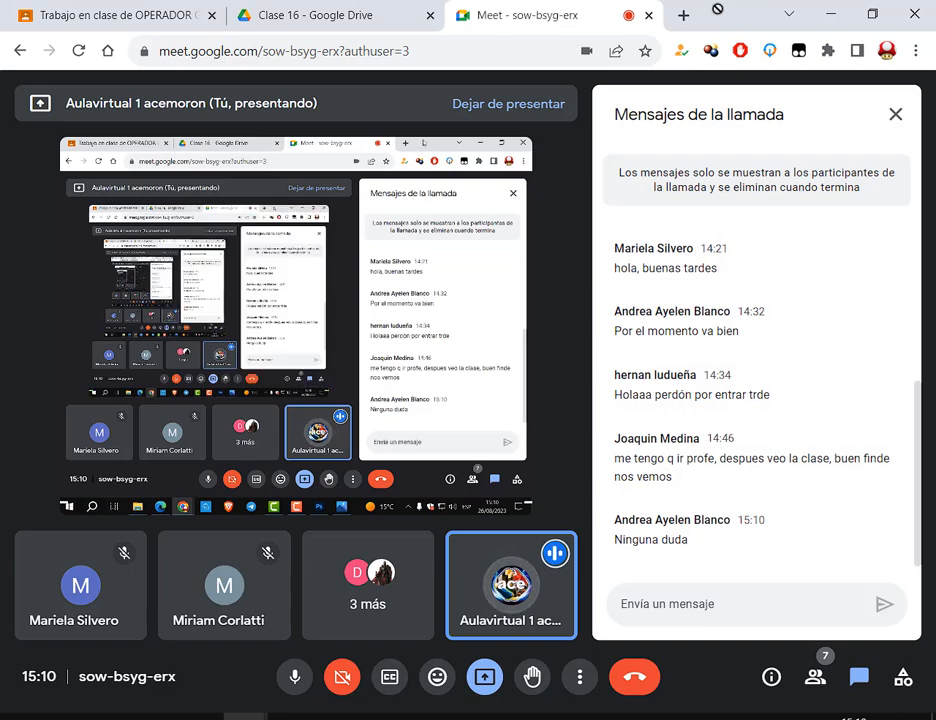